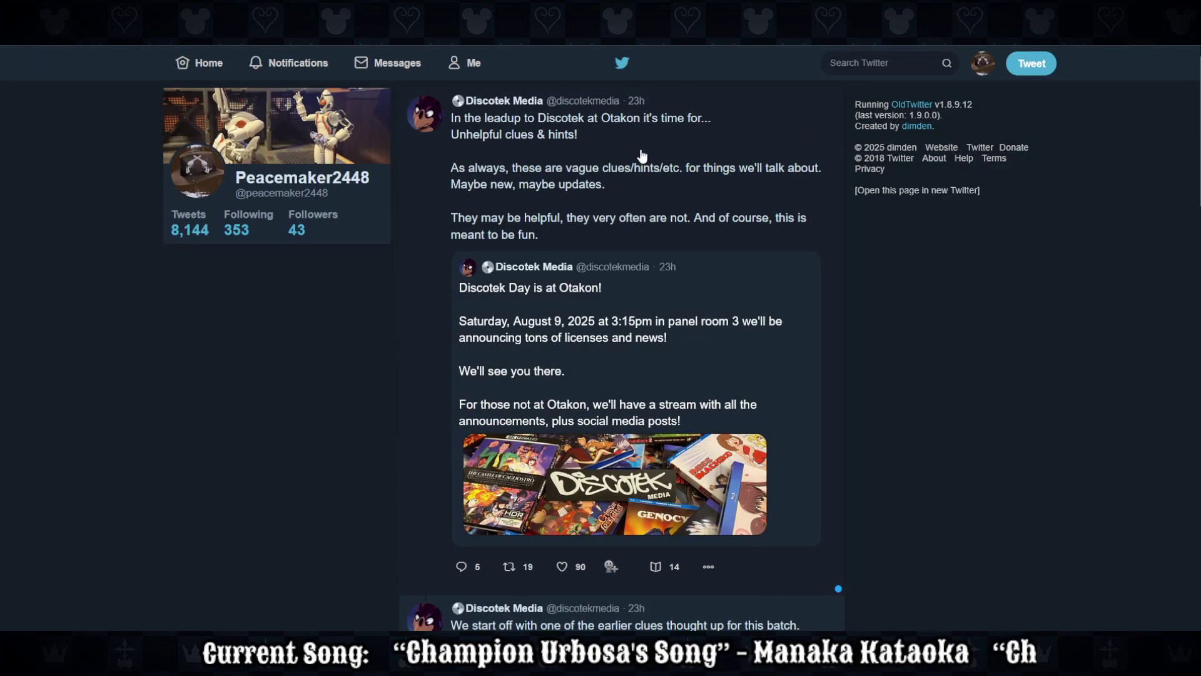
- Open Discotek Media's Otakon clues post and read through its thread of hints and replies
left_click(761, 224)
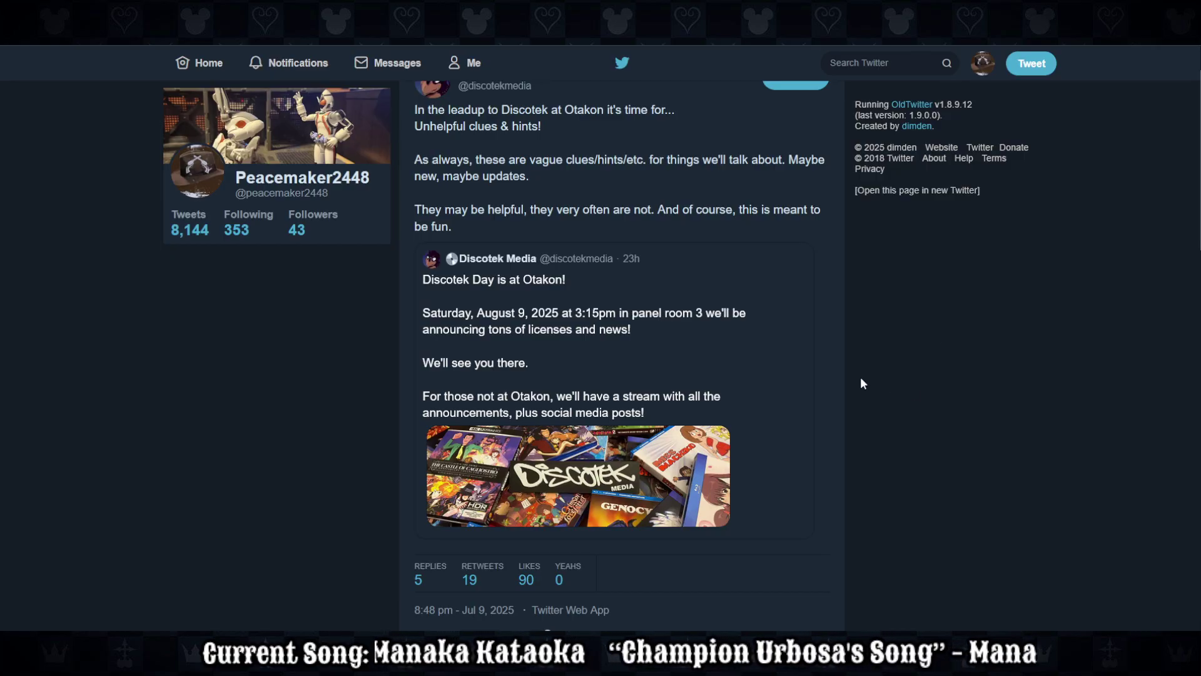
scroll(861, 383, "down", 6)
scroll(859, 383, "up", 5)
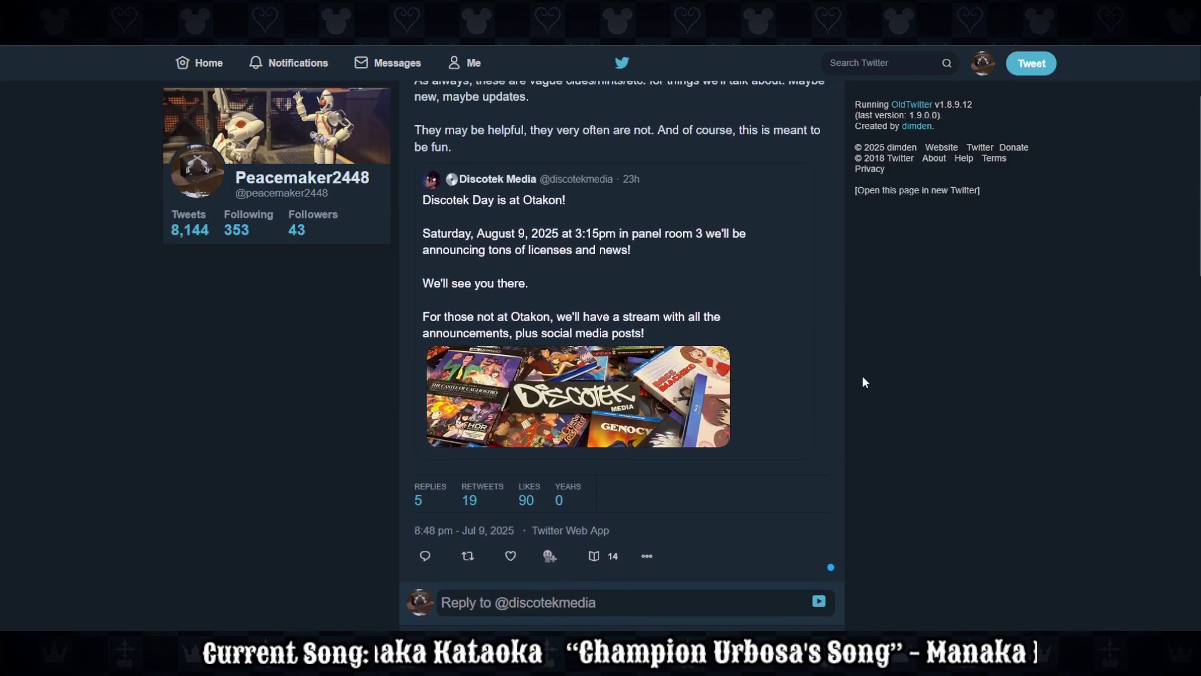
scroll(912, 376, "up", 2)
scroll(910, 378, "down", 10)
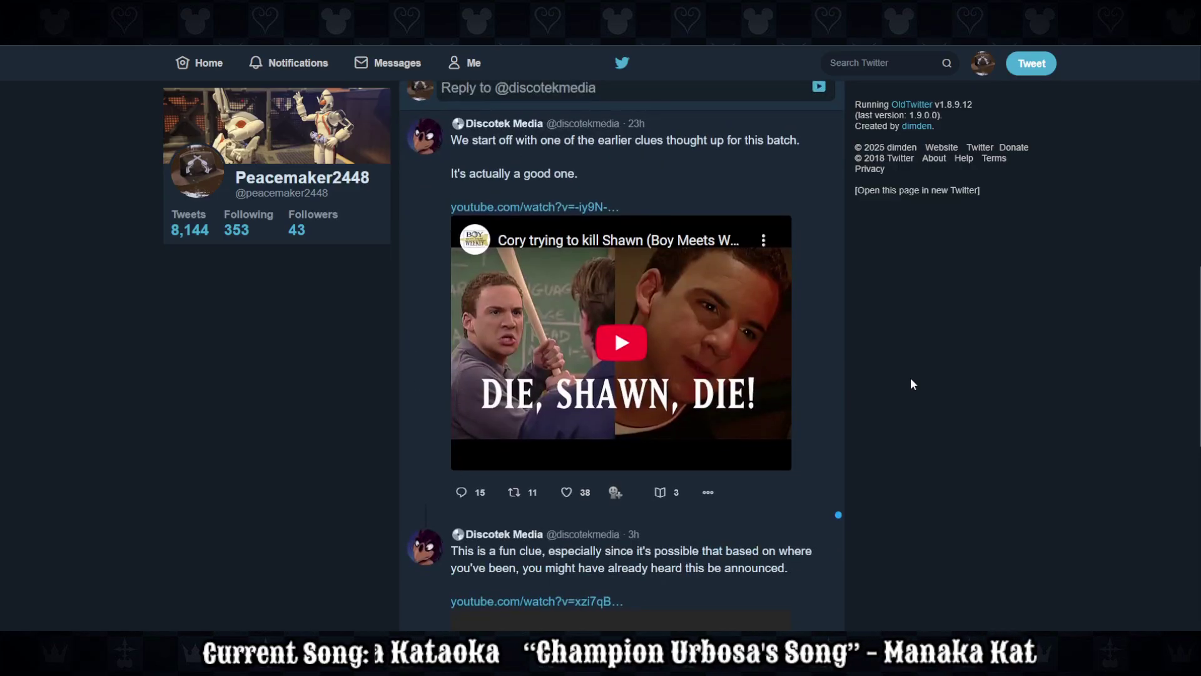
scroll(910, 377, "down", 8)
scroll(911, 378, "up", 8)
scroll(911, 377, "down", 8)
scroll(910, 377, "up", 8)
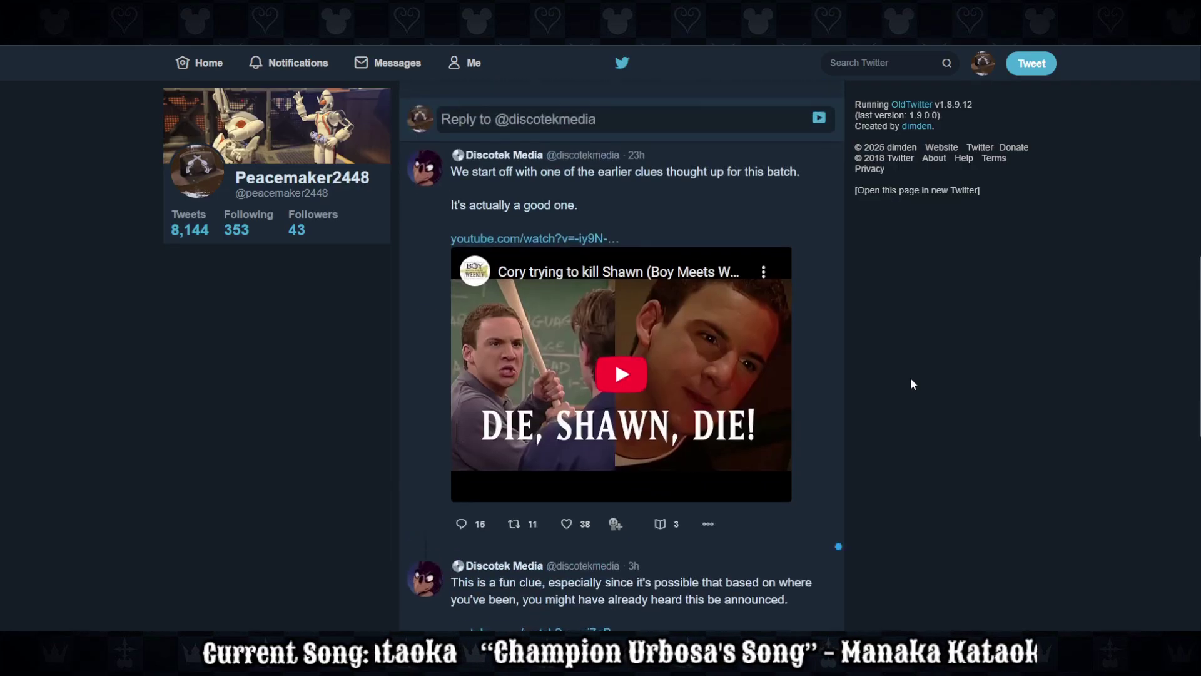
scroll(911, 382, "up", 8)
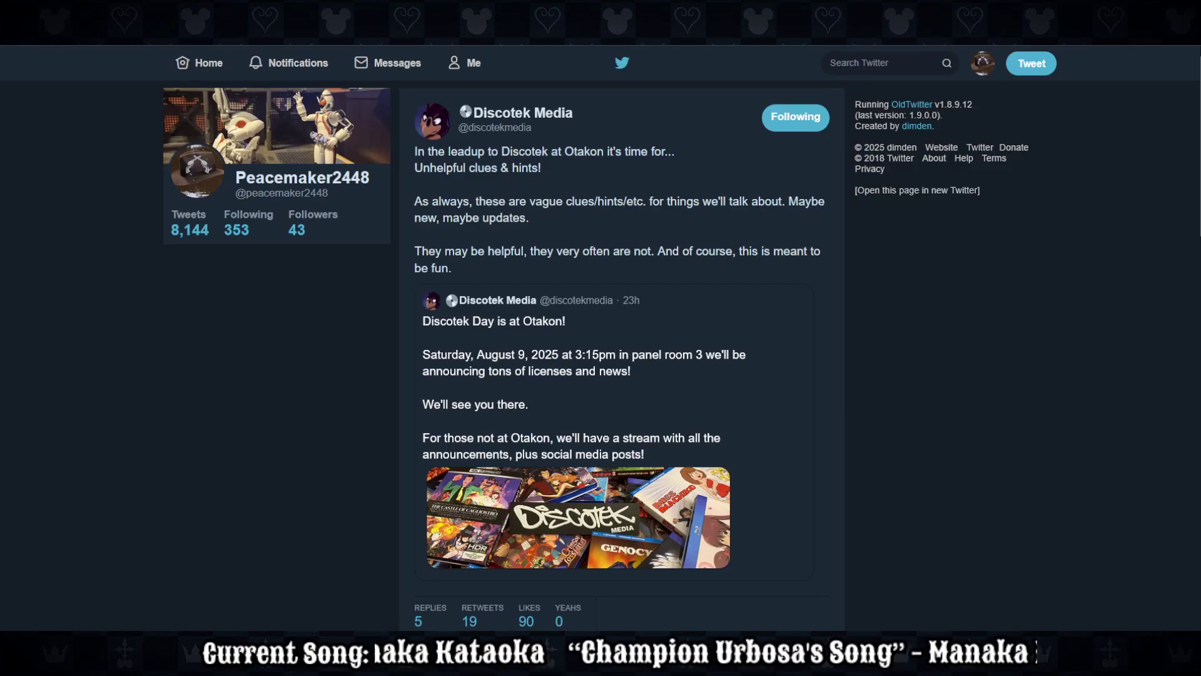
scroll(619, 350, "down", 10)
scroll(619, 350, "up", 12)
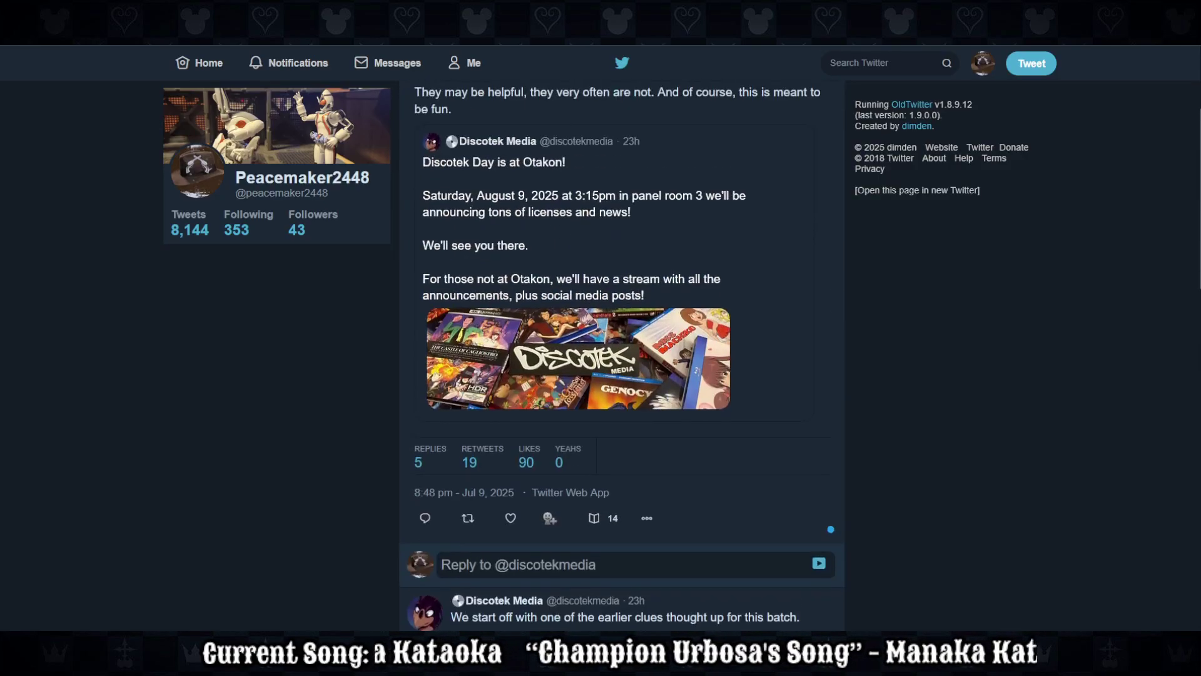
scroll(620, 351, "down", 8)
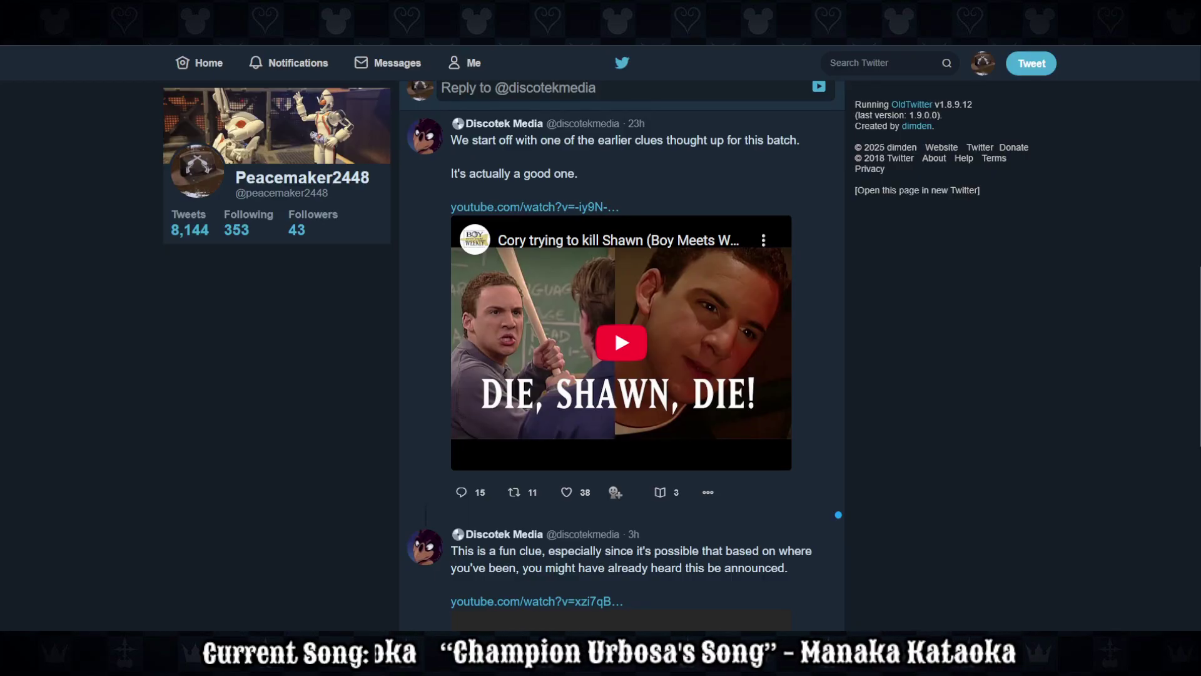
scroll(613, 325, "up", 1)
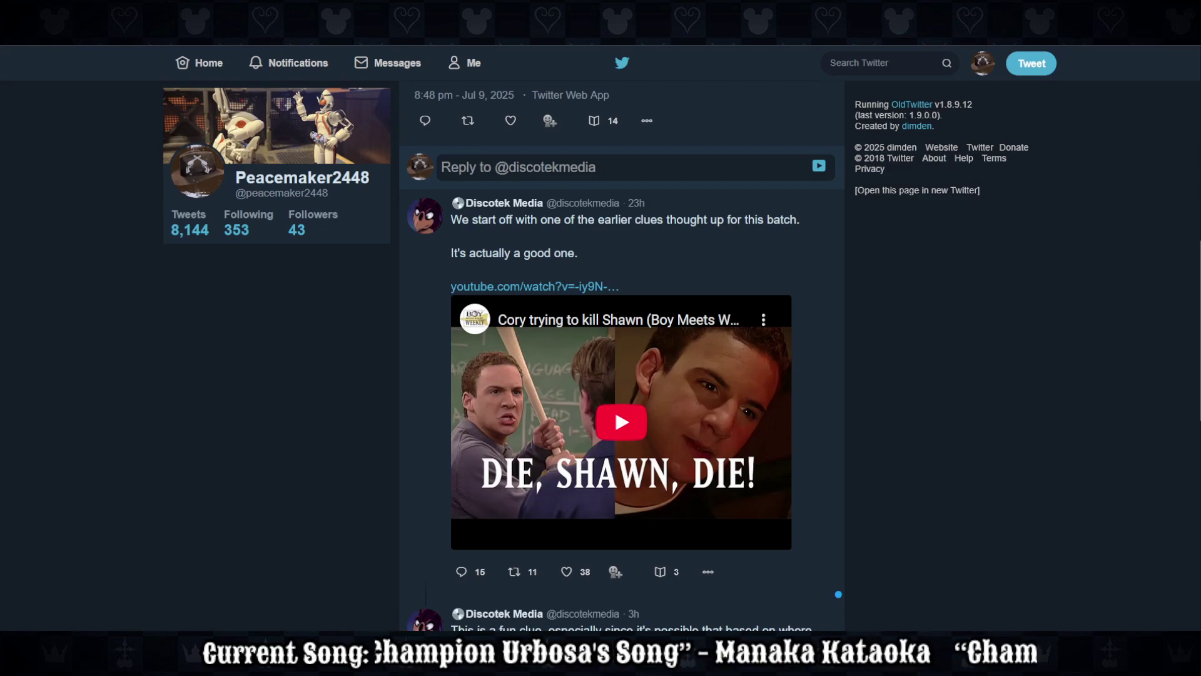
scroll(620, 350, "down", 8)
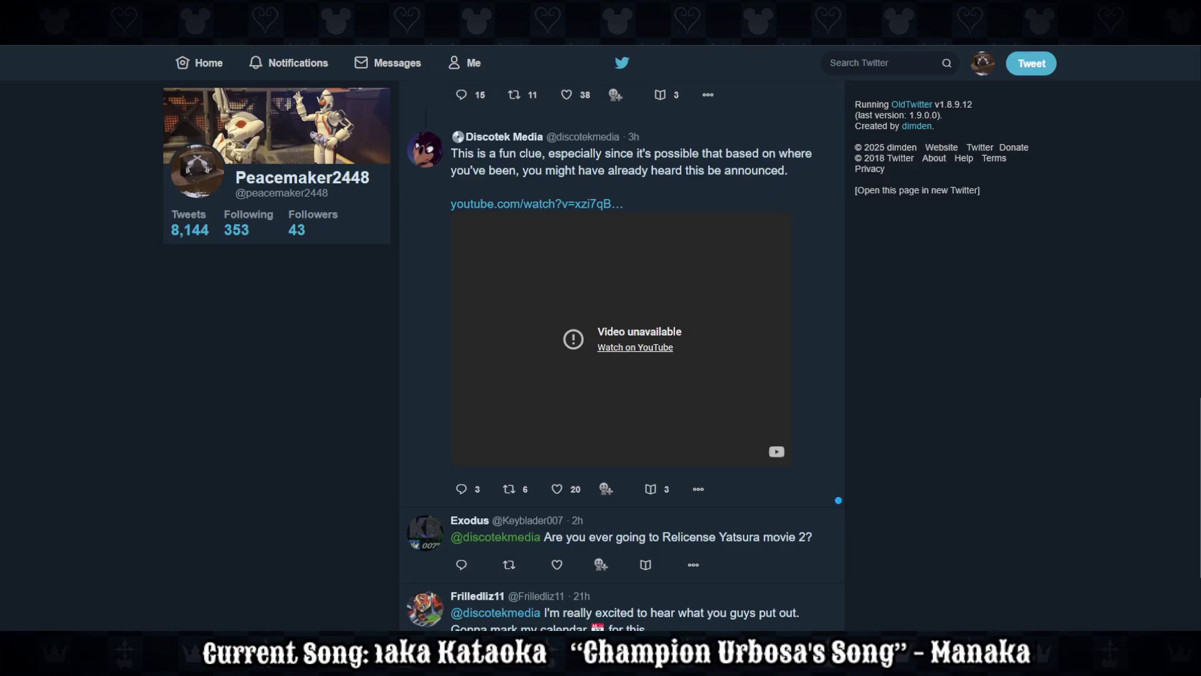
scroll(622, 355, "up", 15)
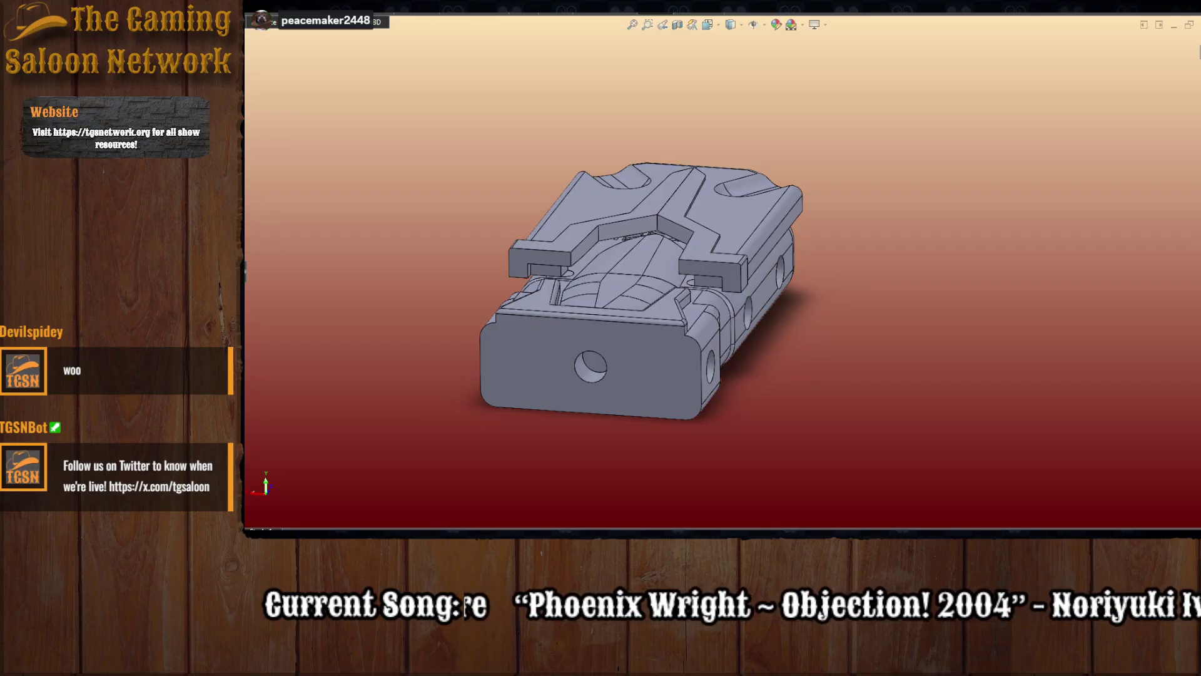
- Examine the assembly's end face and side holes from several angles
left_click(630, 346)
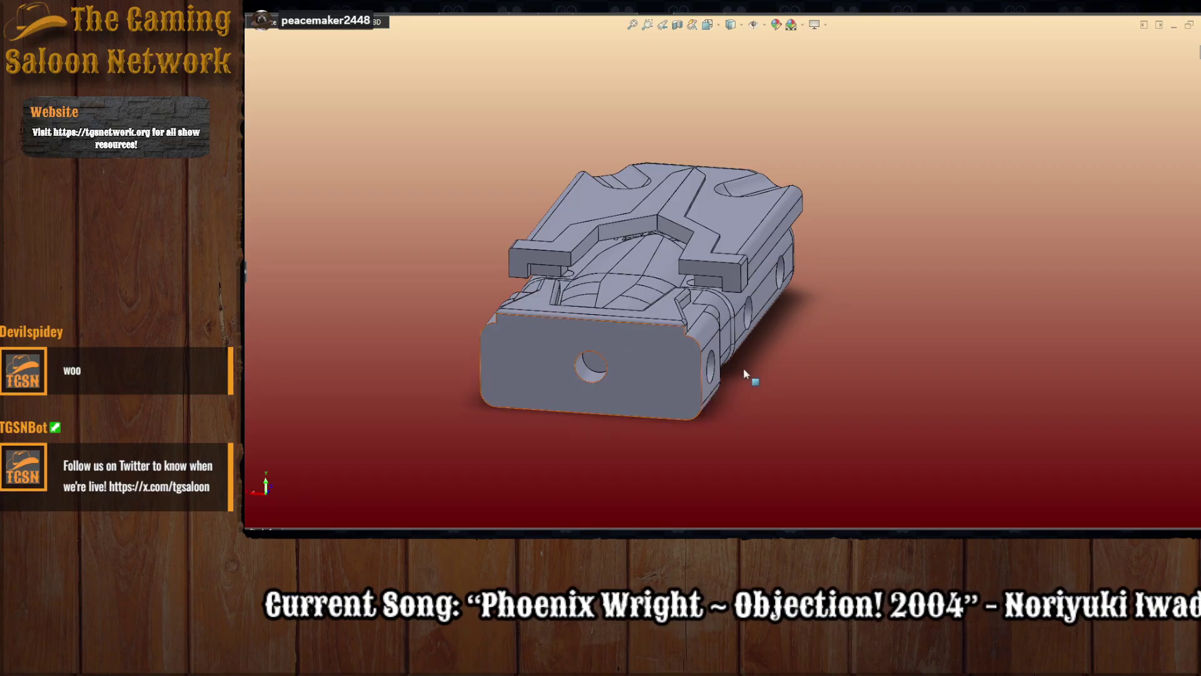
middle_click_drag(803, 383, 628, 422)
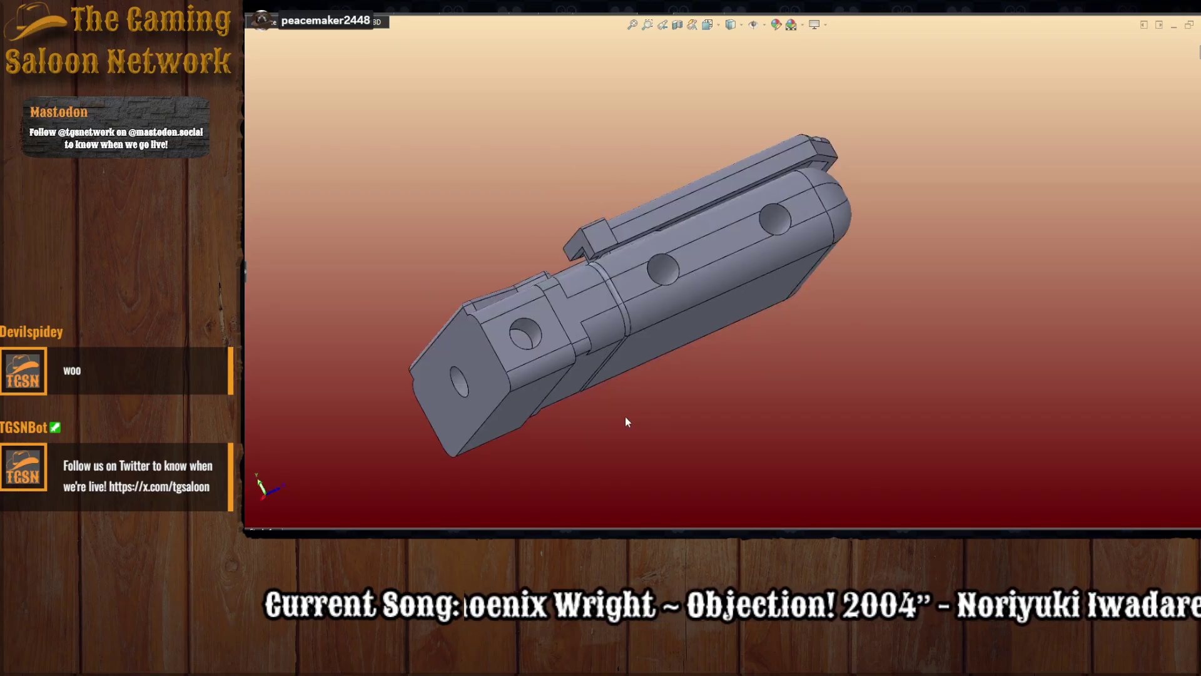
mouse_move(704, 334)
middle_mouse_down()
mouse_move(774, 361)
mouse_move(685, 350)
mouse_move(667, 303)
mouse_move(796, 161)
mouse_move(670, 122)
mouse_move(708, 318)
middle_mouse_up()
middle_click_drag(759, 325, 672, 384)
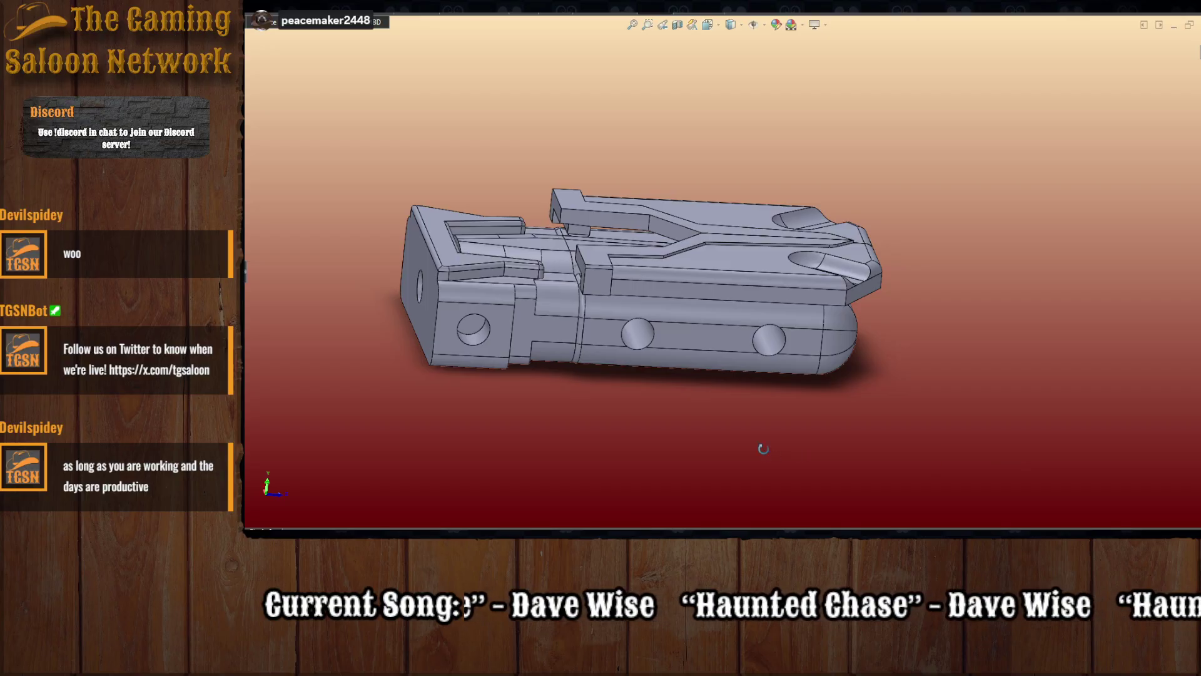
middle_click_drag(763, 449, 785, 421)
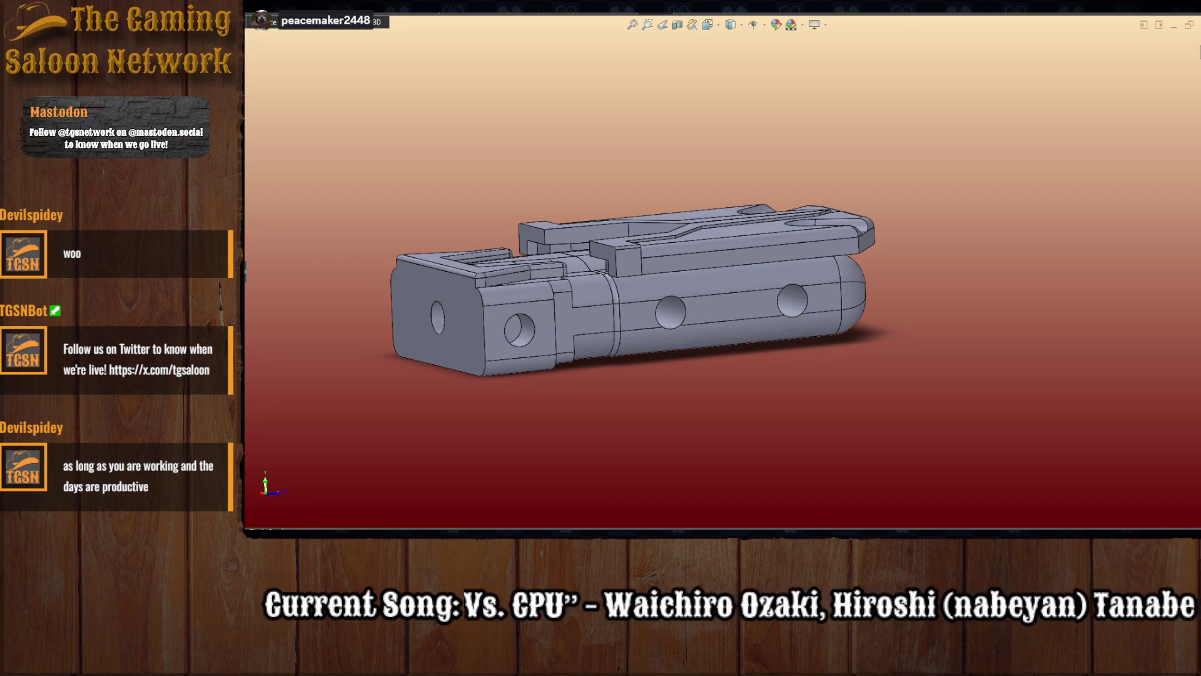
middle_click_drag(814, 338, 541, 388)
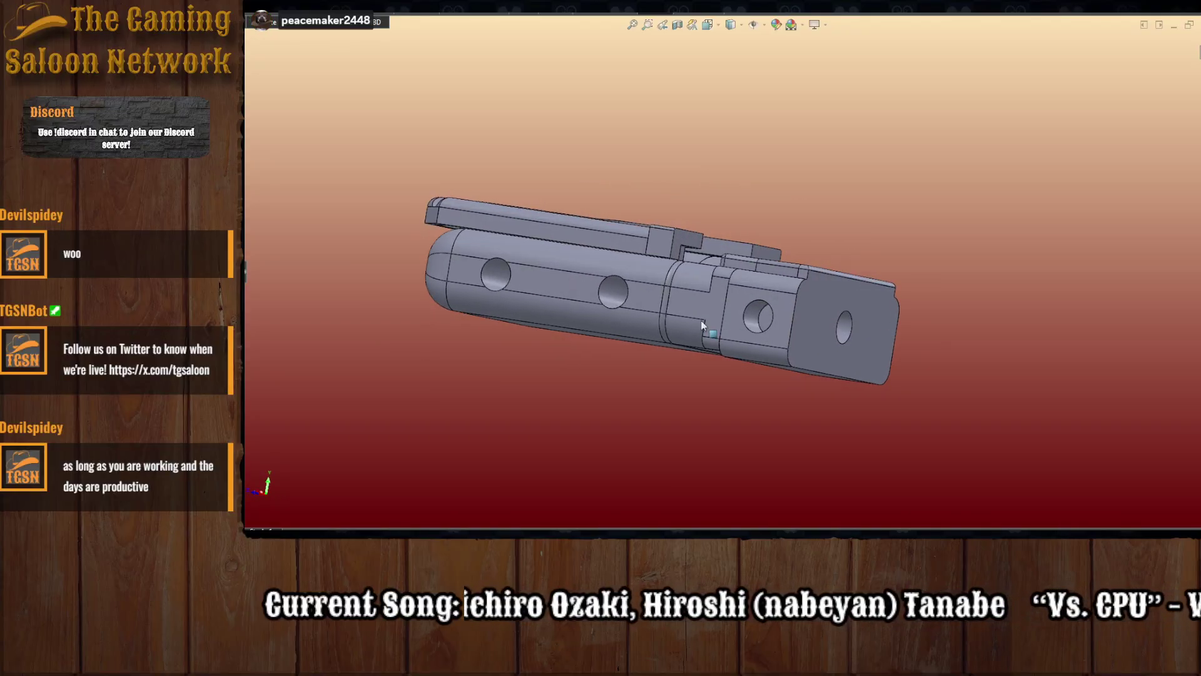
middle_click_drag(764, 321, 810, 352)
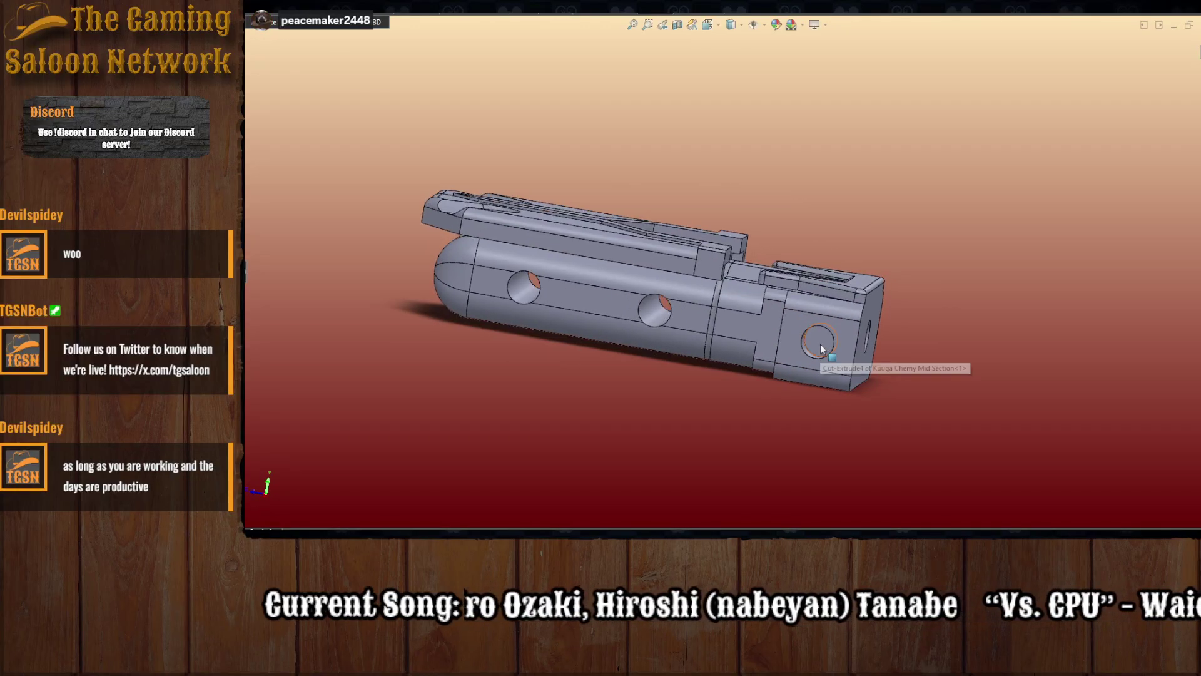
- Open the Kuuga Cherry Mid Section part from the assembly and inspect the dimensions of its side hole cut
left_click(820, 350)
left_click(526, 387)
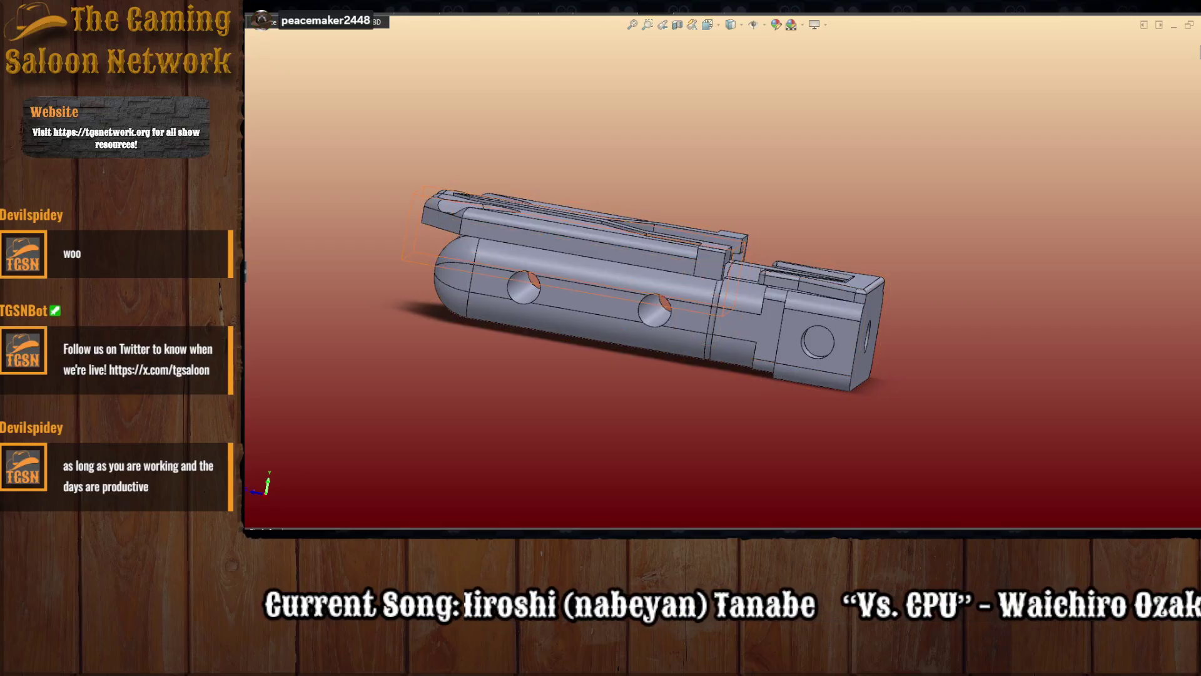
left_click(242, 232)
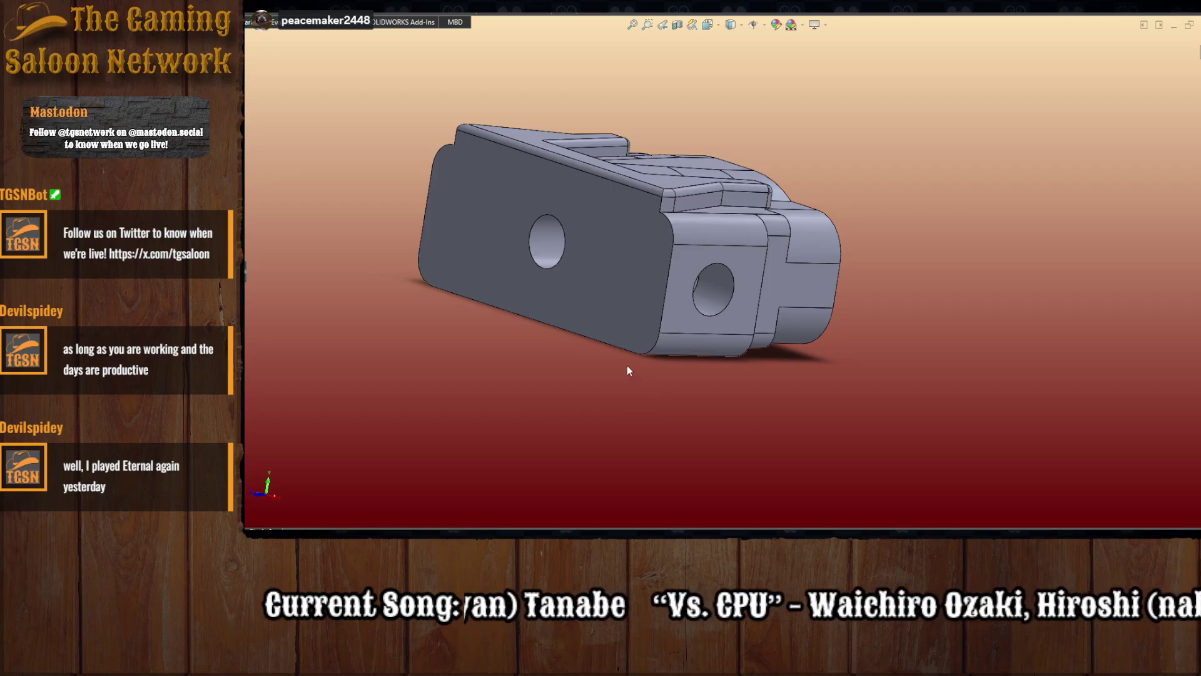
middle_click_drag(745, 410, 705, 379)
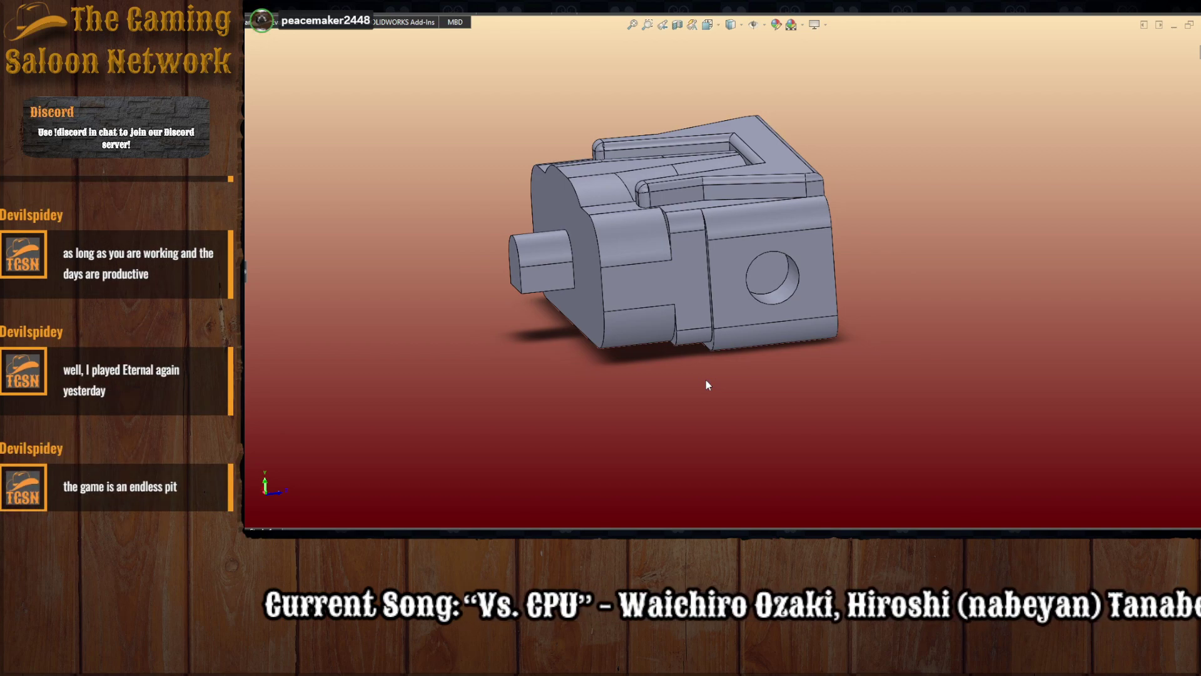
middle_click_drag(707, 381, 850, 453)
left_click(827, 299)
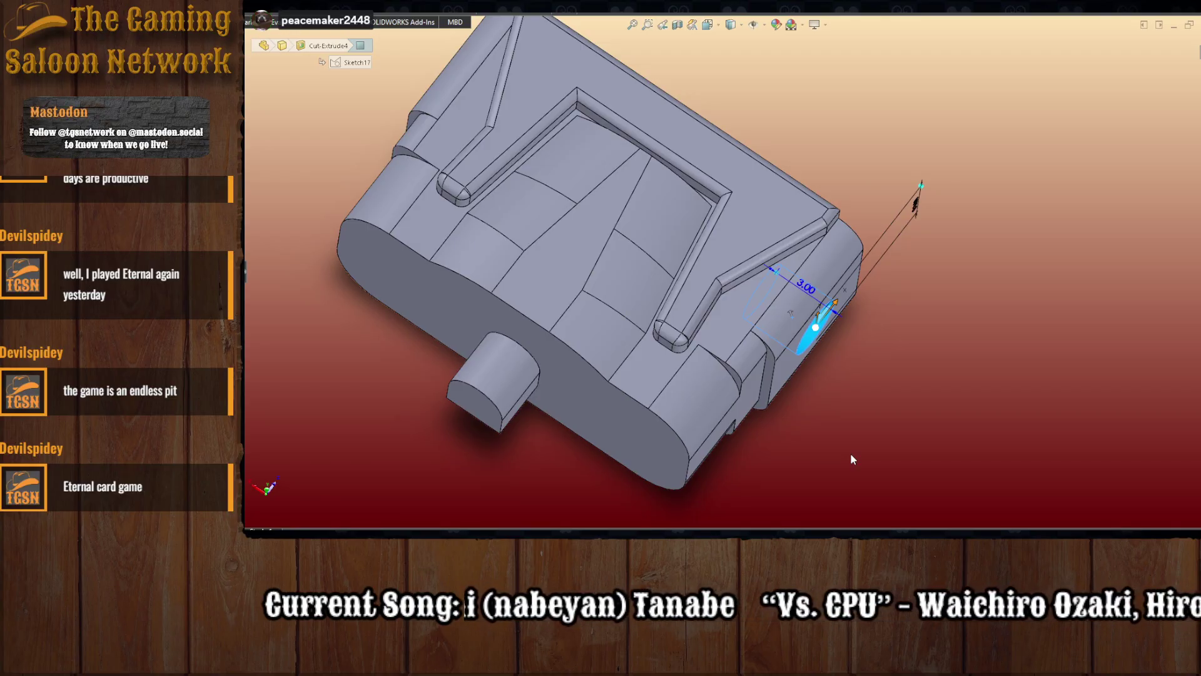
middle_click_drag(850, 452, 863, 427)
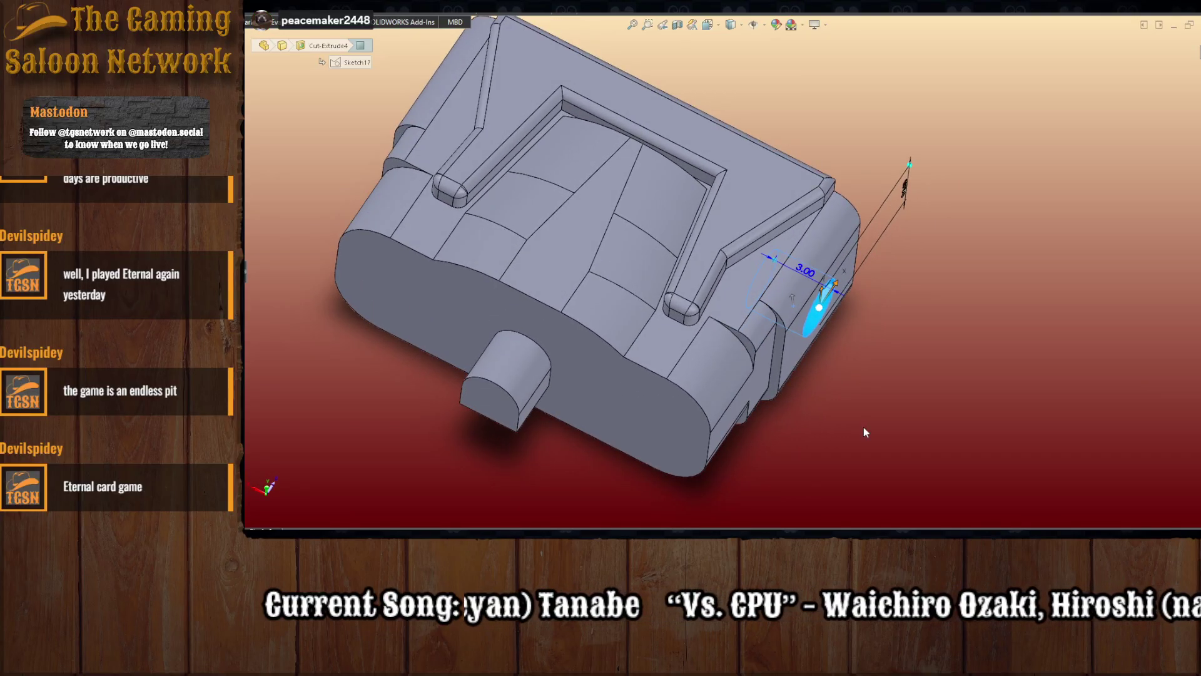
mouse_move(863, 426)
middle_mouse_down()
mouse_move(818, 348)
mouse_move(841, 432)
mouse_move(826, 416)
middle_mouse_up()
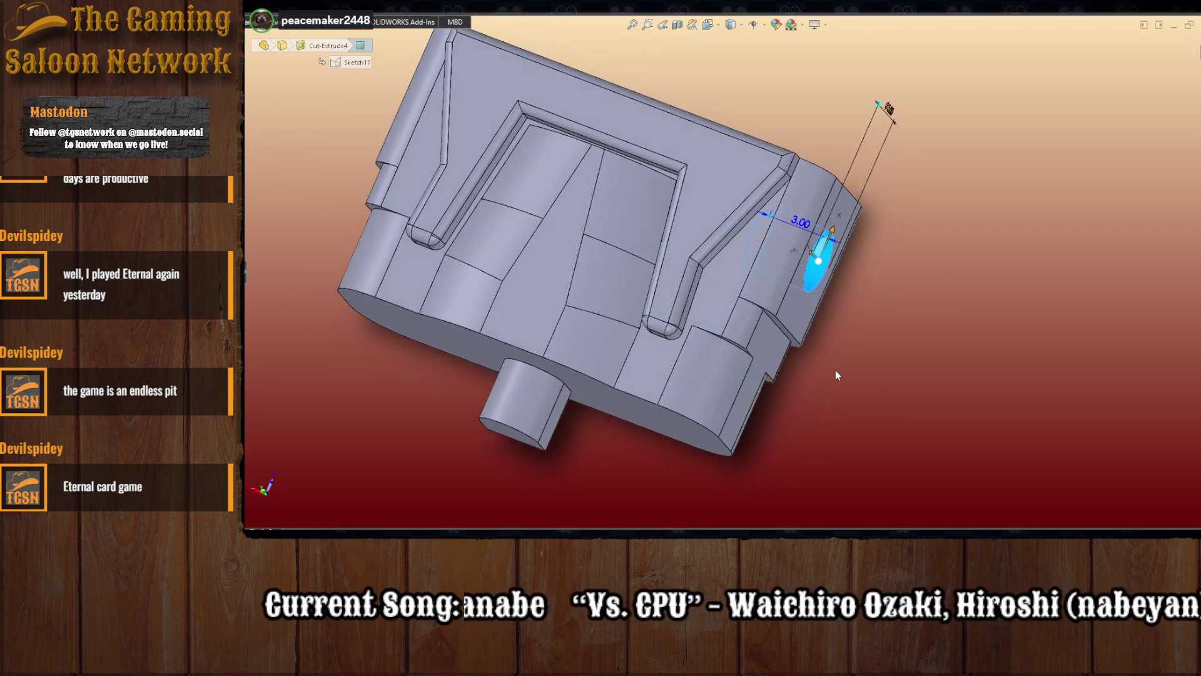
middle_click_drag(835, 370, 1019, 361)
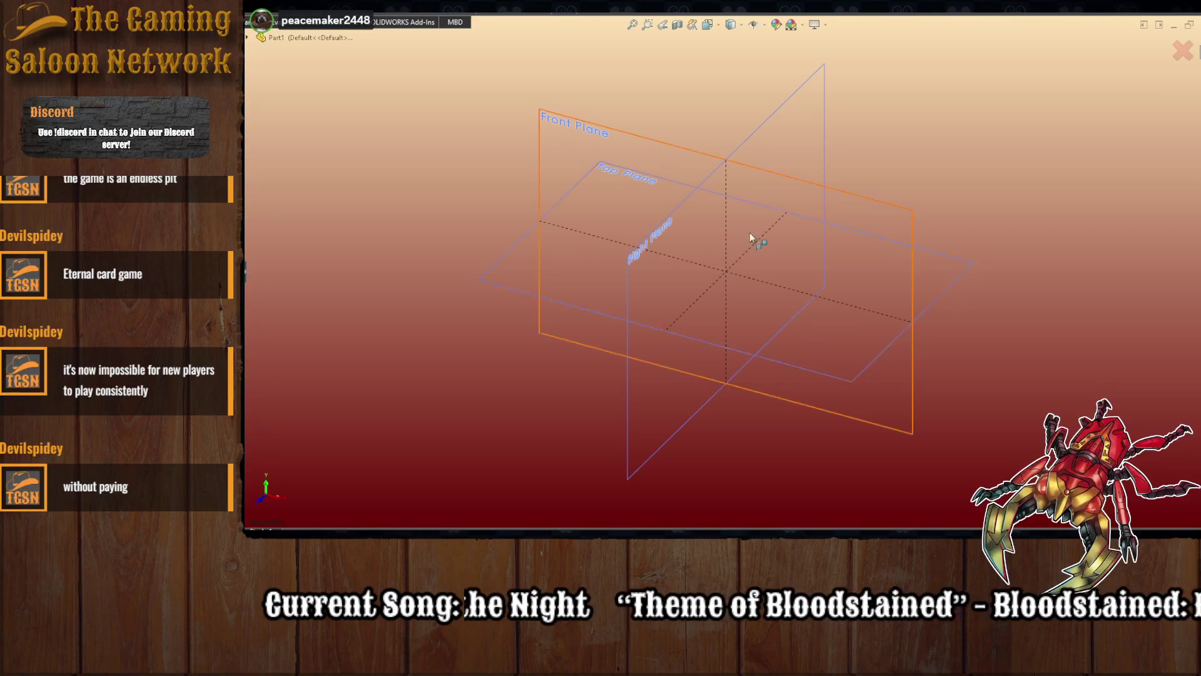
- Sketch a circle centred on the origin on the Front Plane and set its diameter to 3
left_click(779, 220)
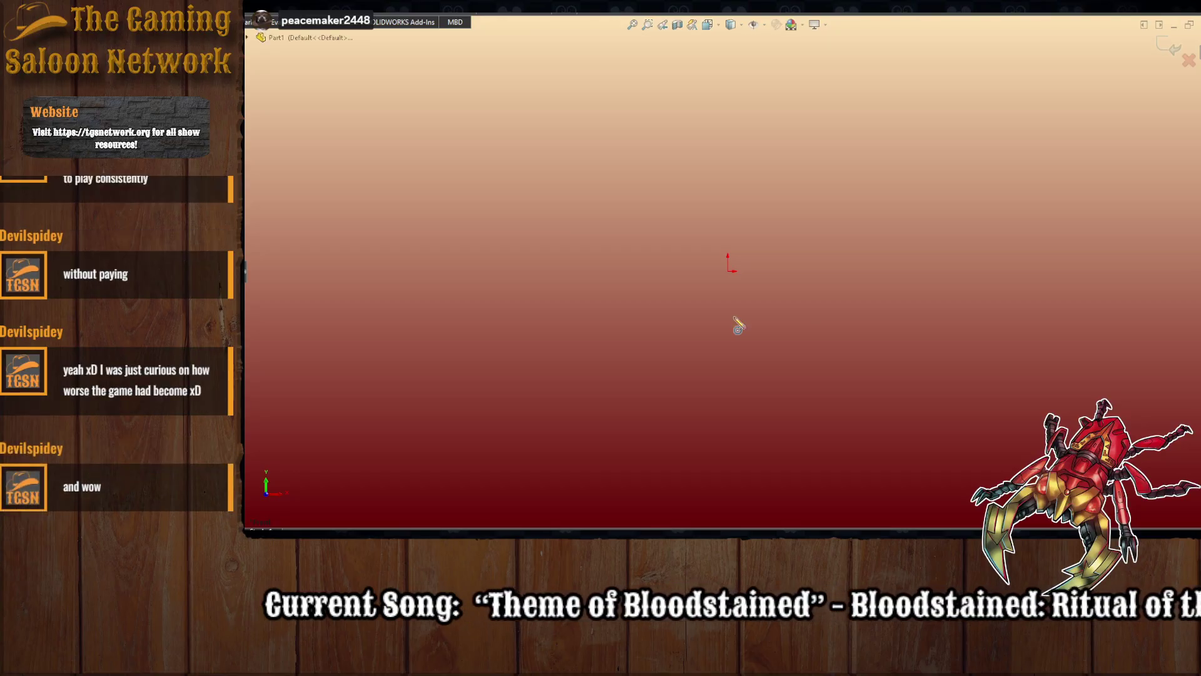
left_click(727, 271)
left_click(809, 271)
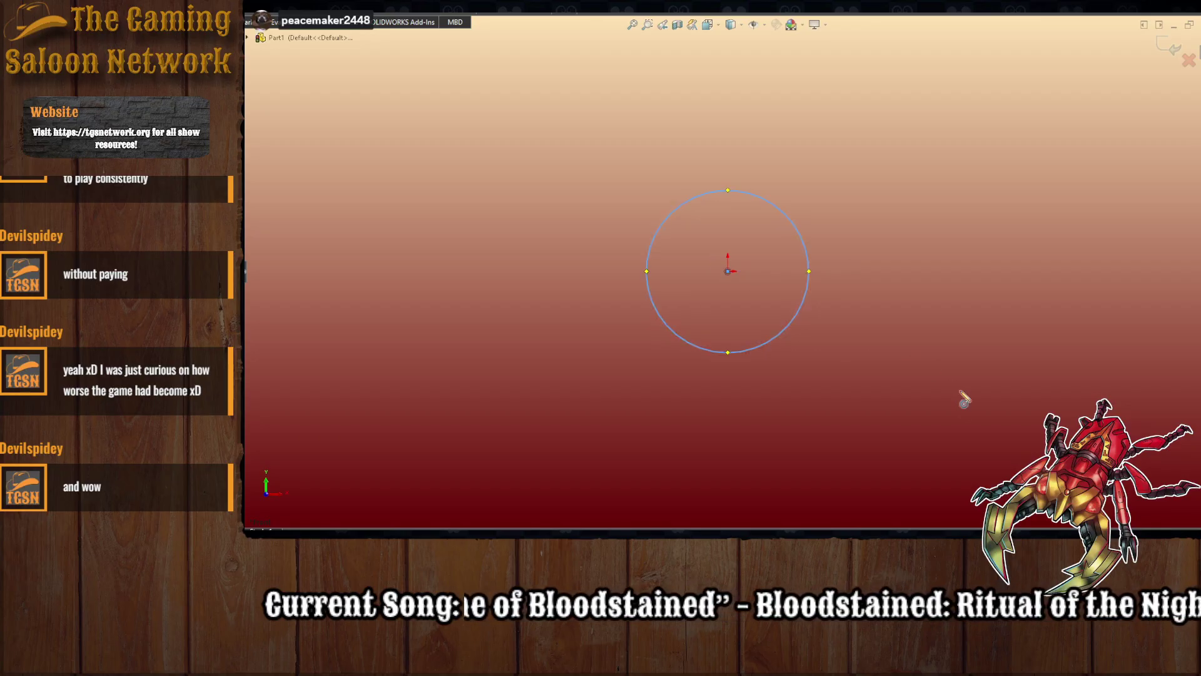
left_click(802, 307)
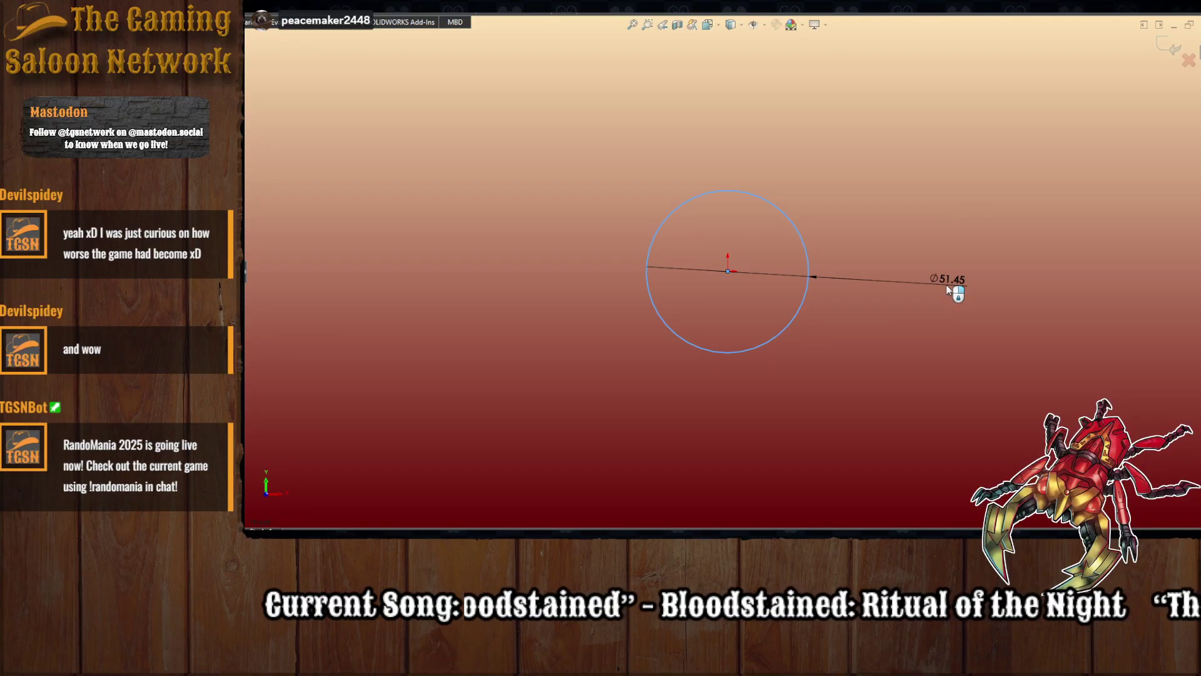
left_click(945, 284)
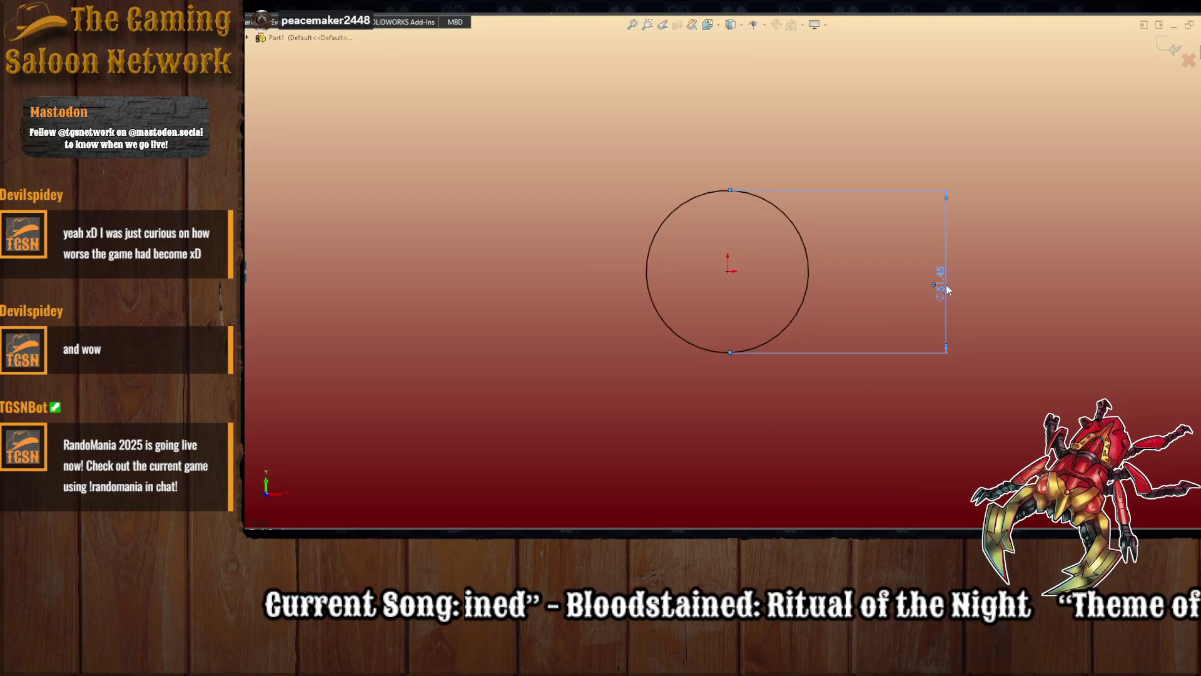
type("3")
key("Return")
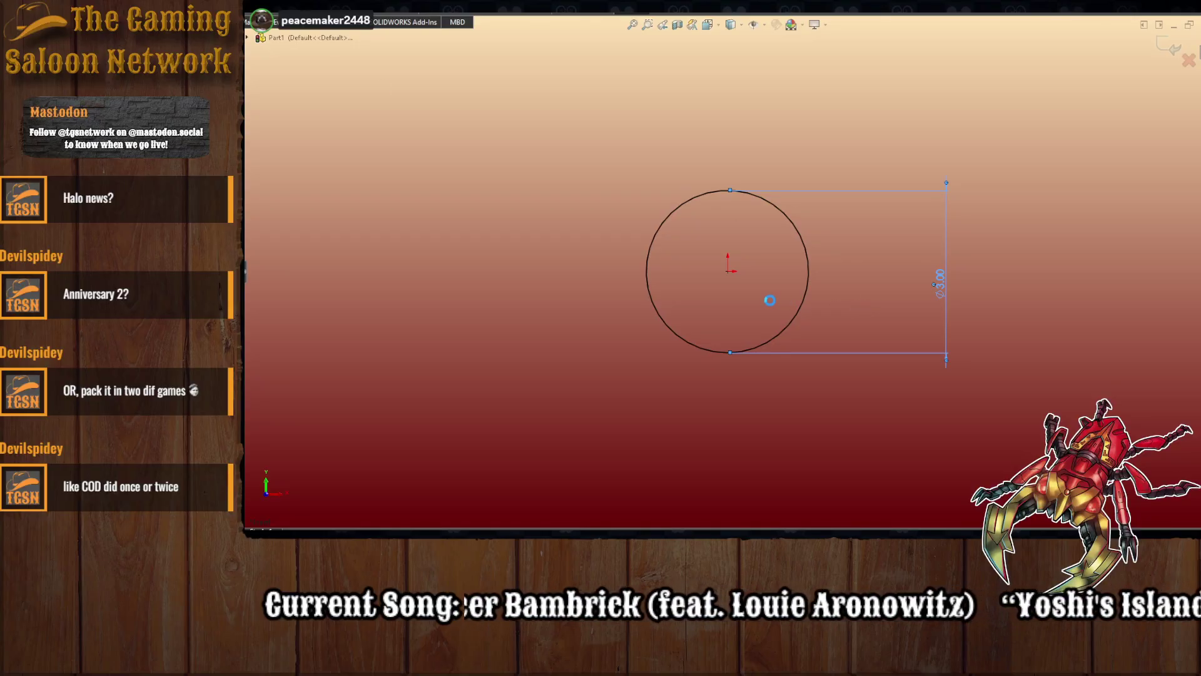
- Extrude the circle into a solid cylinder with a depth of 3
key("e")
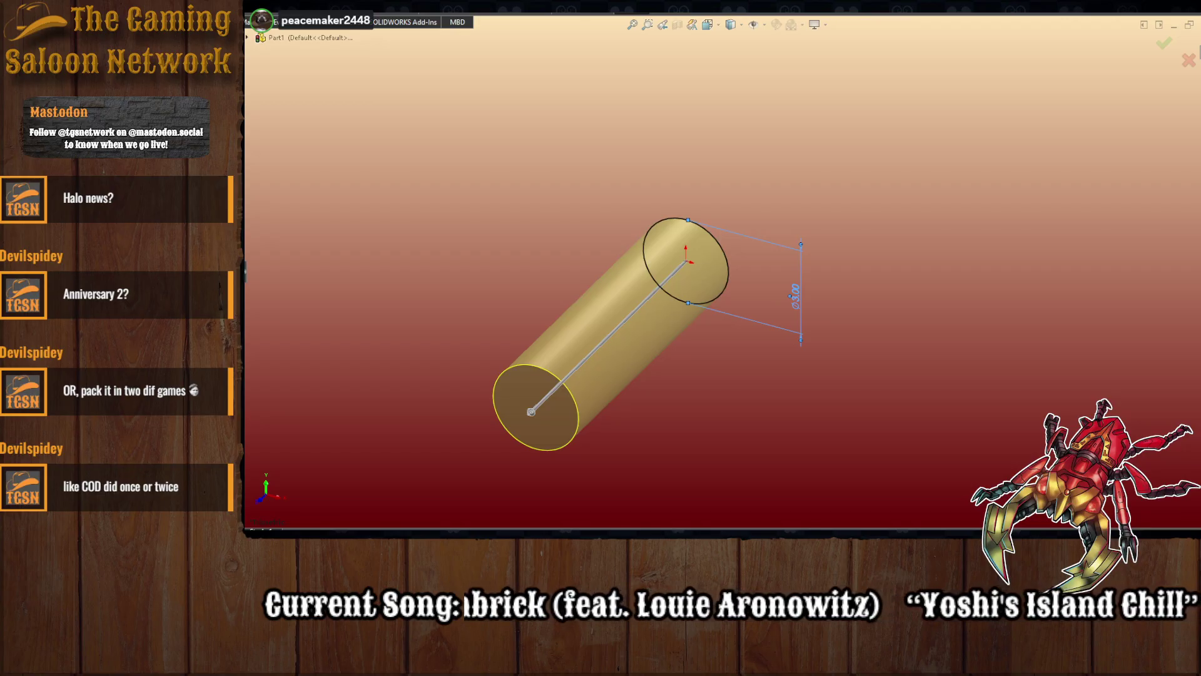
type("3")
key("Return")
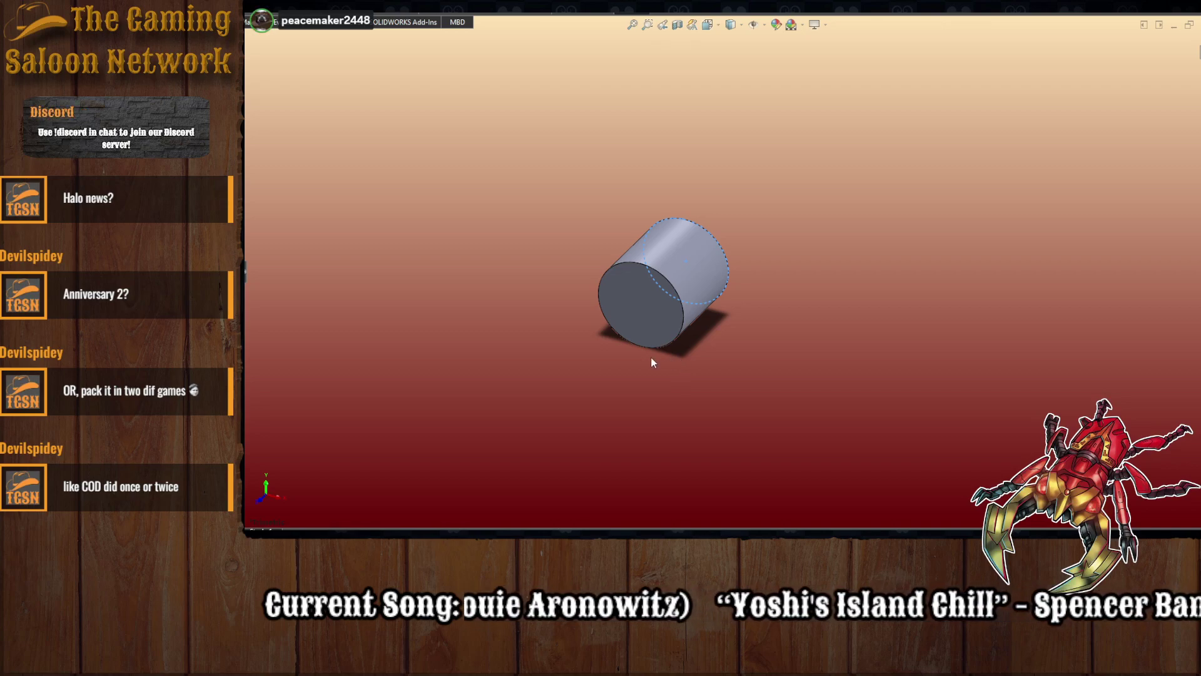
- Start a sketch on the cylinder's front face and draw a vertical line from the origin up past the circular edge
middle_click_drag(663, 328, 676, 276)
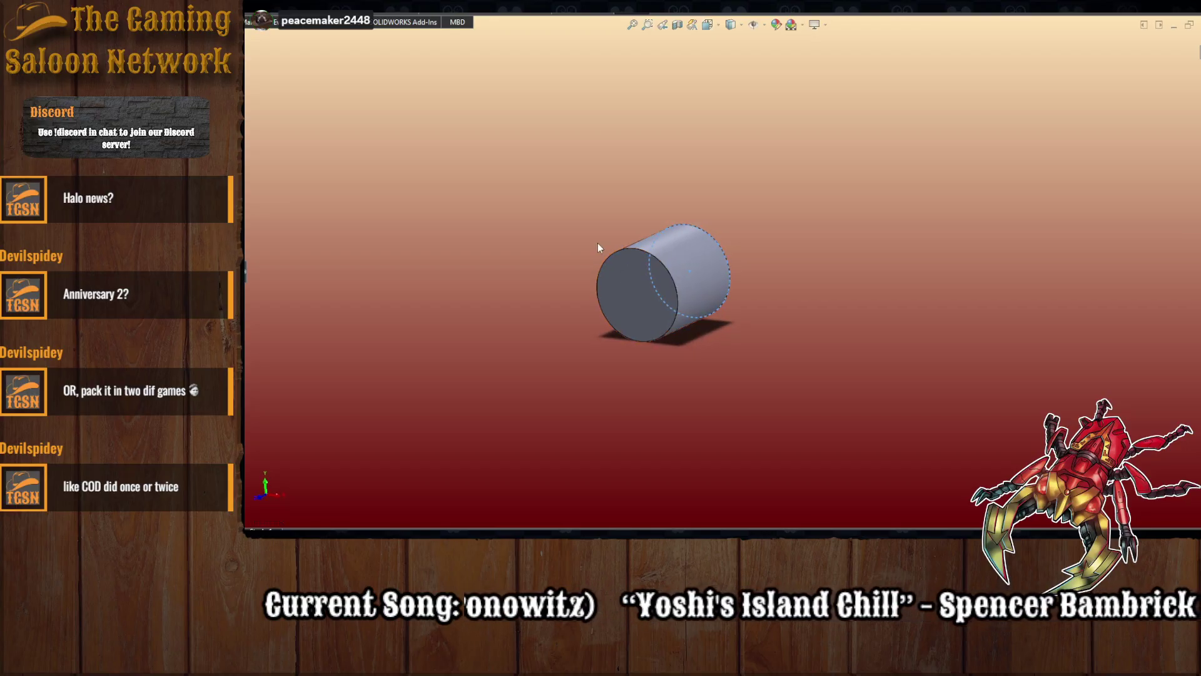
scroll(598, 243, "down", 3)
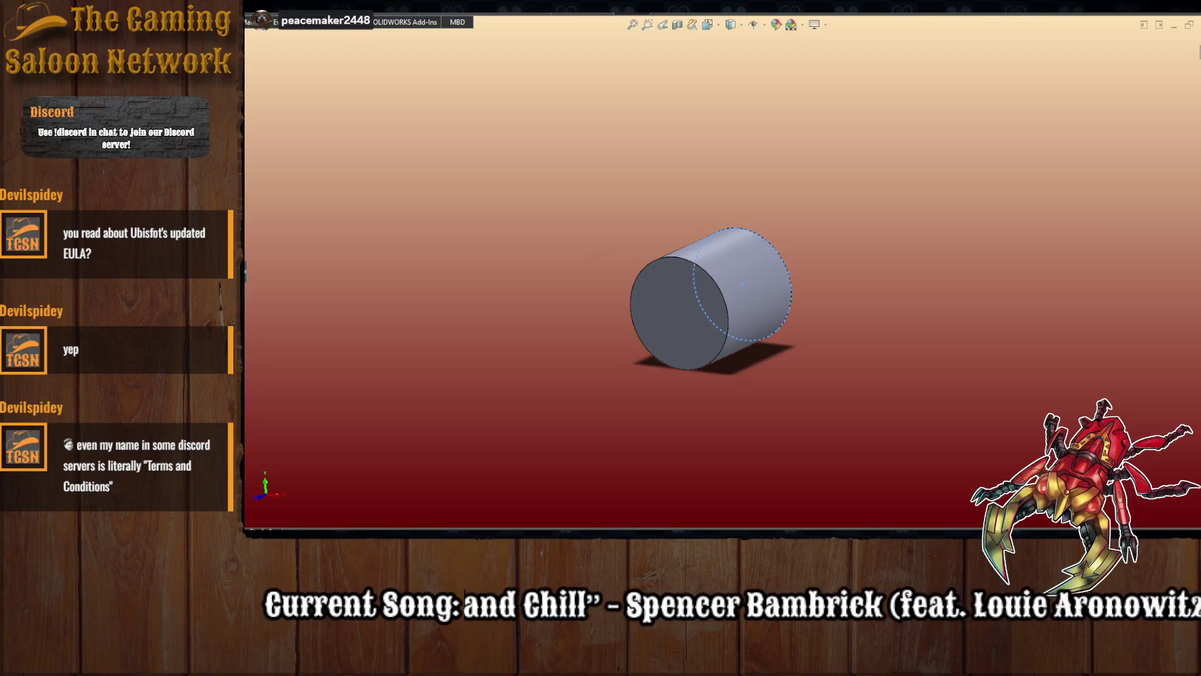
left_click(702, 317)
left_click(791, 365)
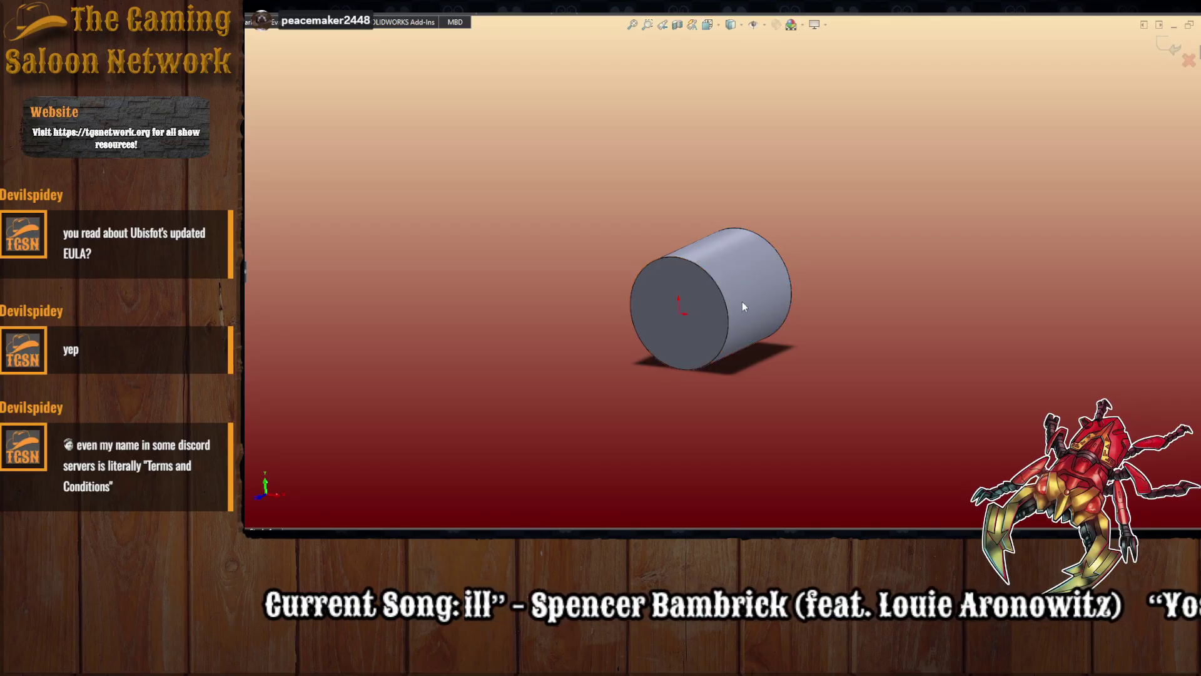
left_click(709, 25)
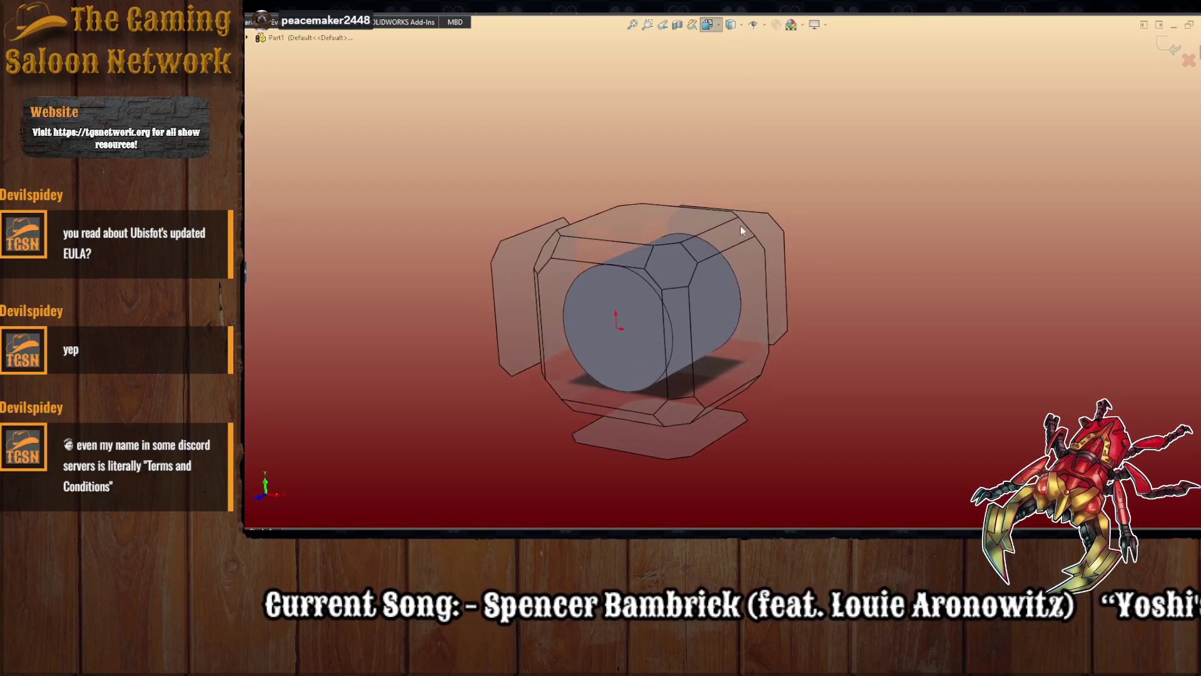
left_click(520, 333)
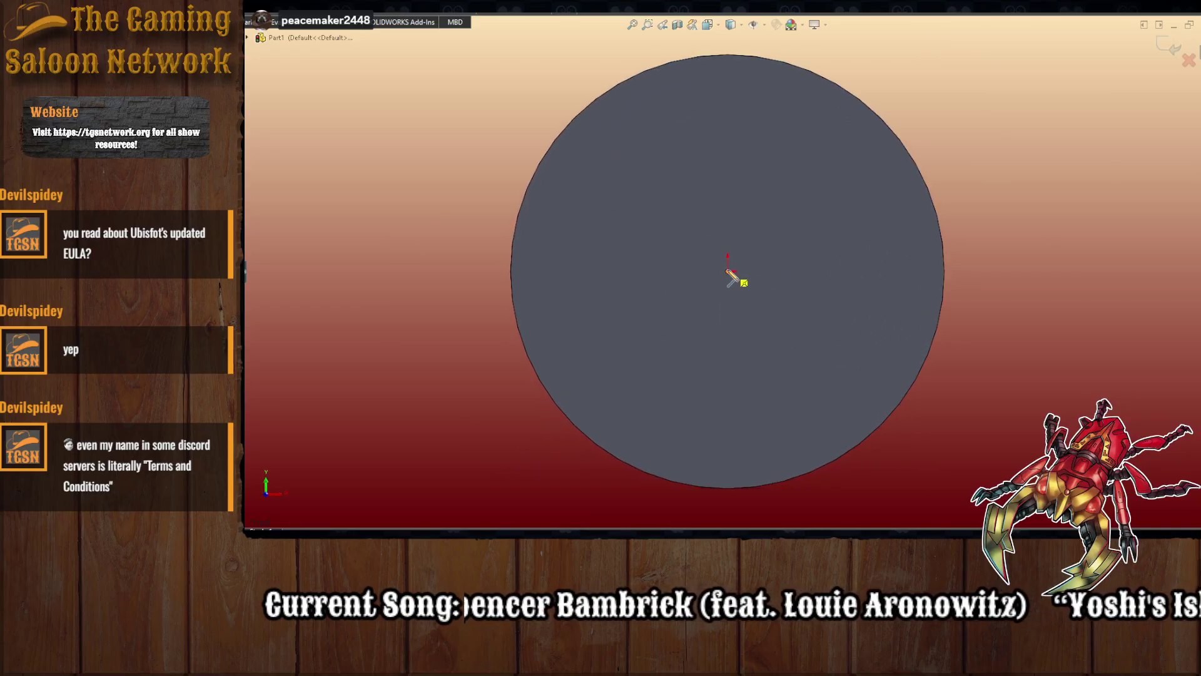
left_click(727, 272)
key("f")
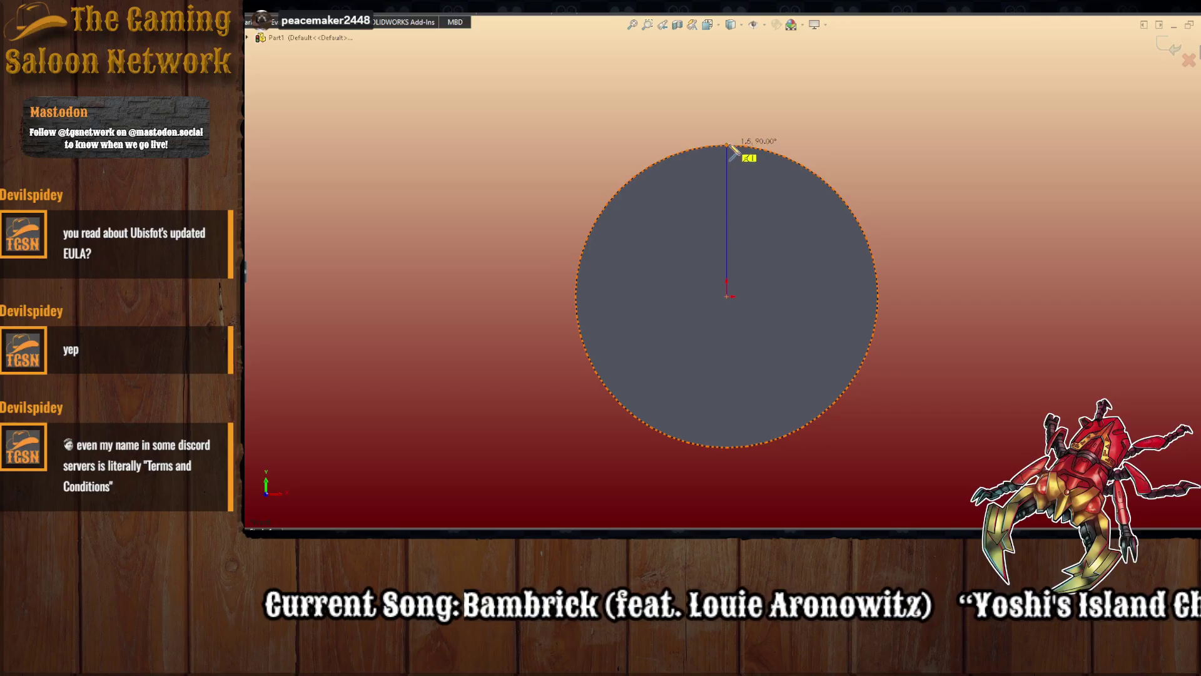
left_click(726, 98)
key("Escape")
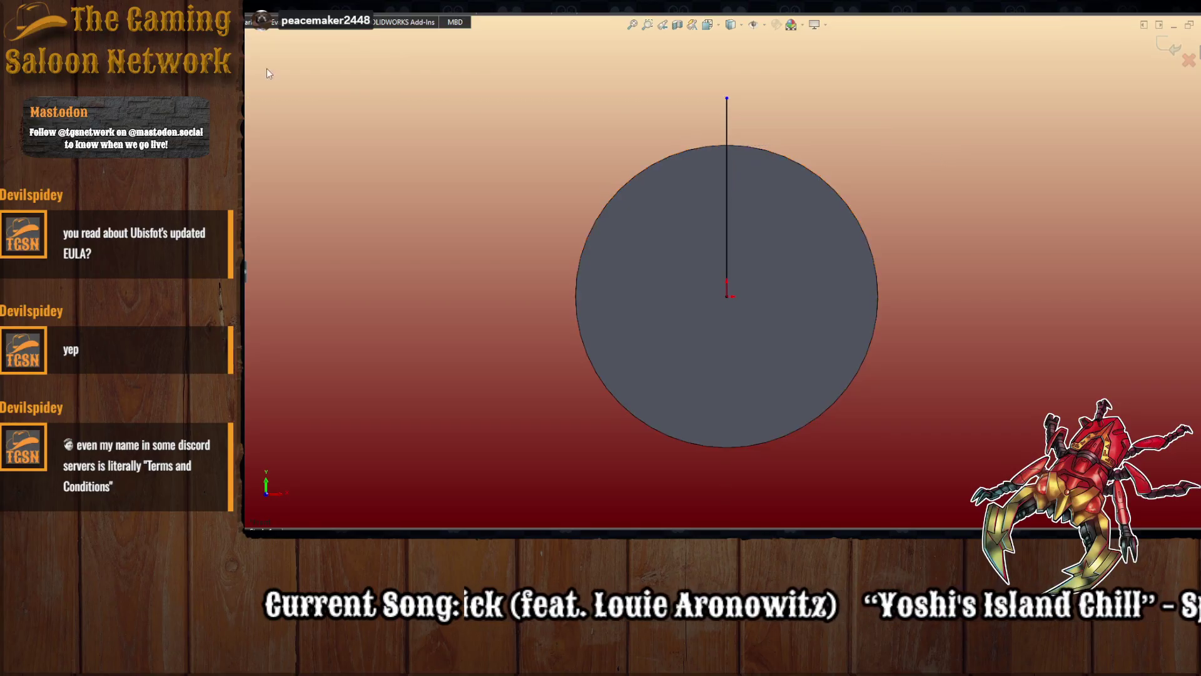
- Dimension the vertical line's length and set it to 2
left_click(725, 212)
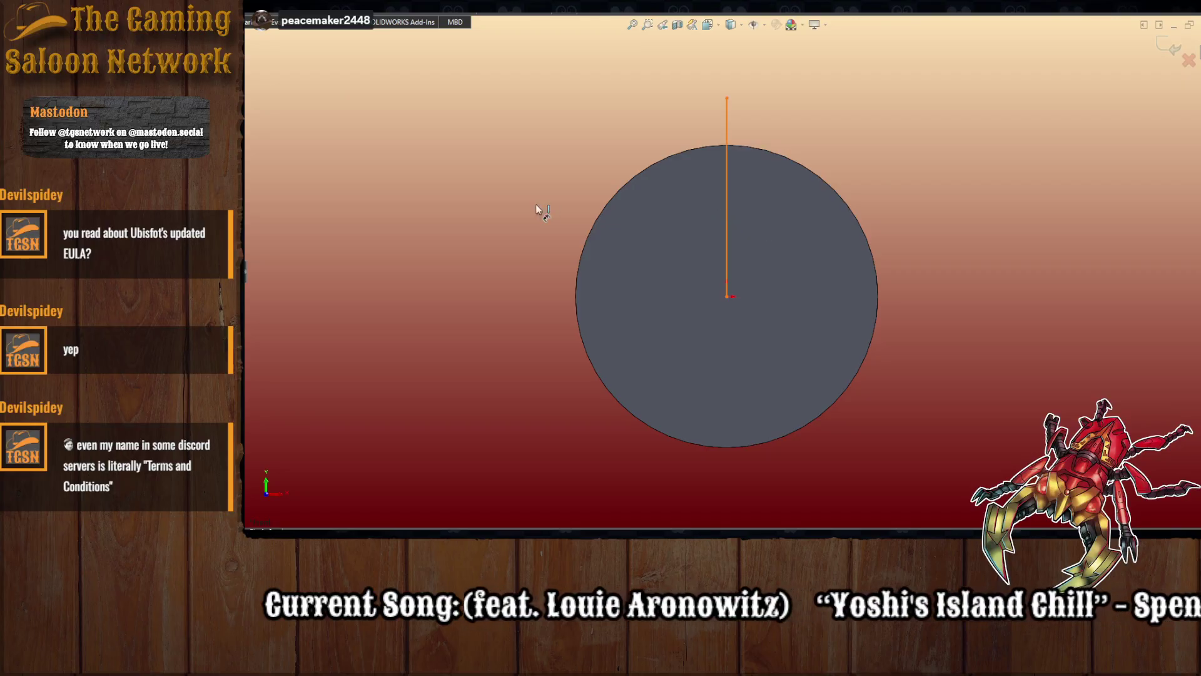
left_click(509, 291)
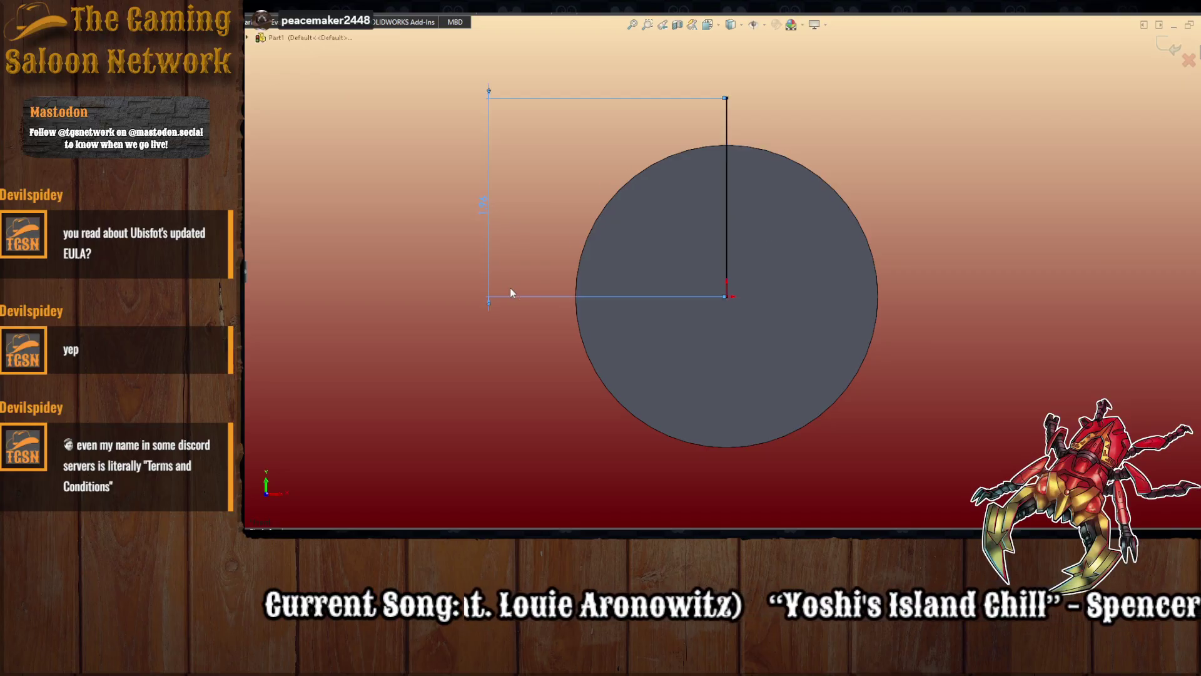
type("2")
key("Return")
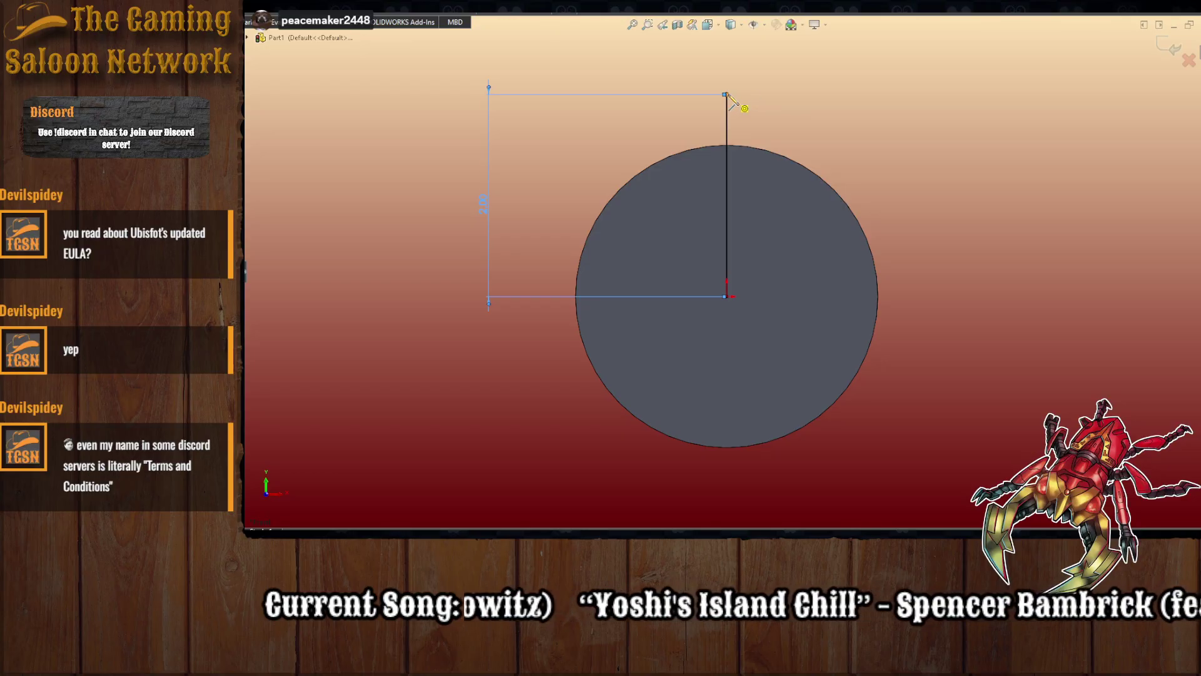
- Draw a closed square outline around the circular face with connected lines, starting and ending at the vertical line's upper endpoint
left_click(744, 108)
left_click(727, 95)
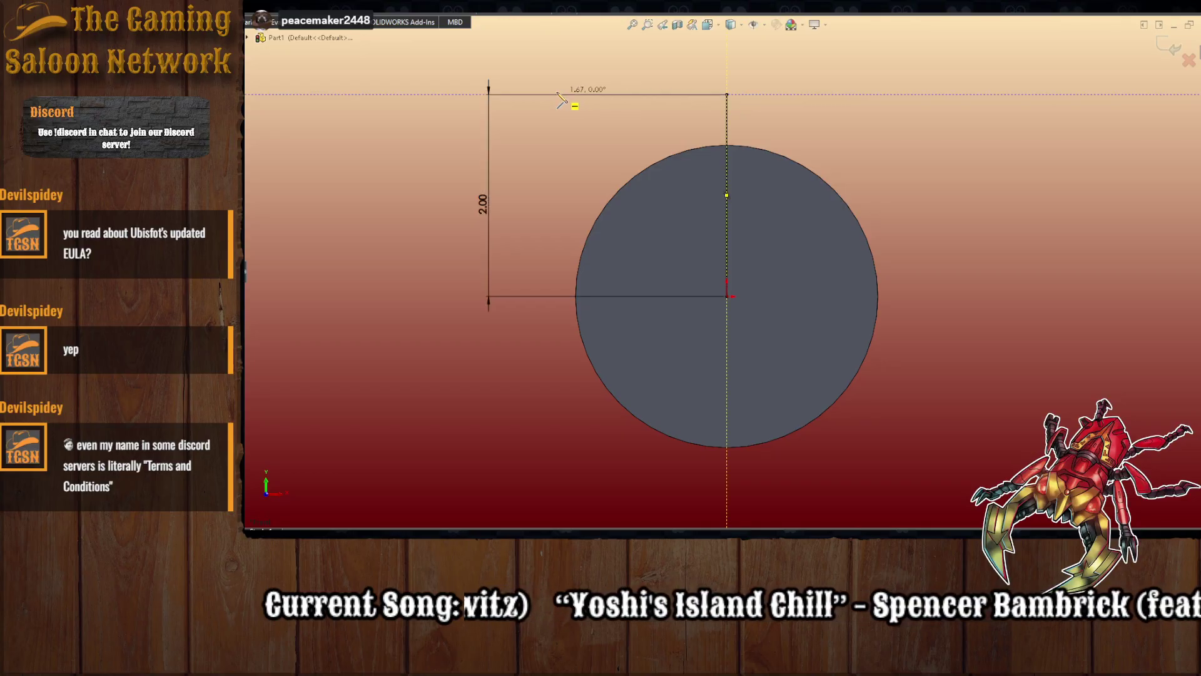
double_click(525, 94)
left_click(525, 94)
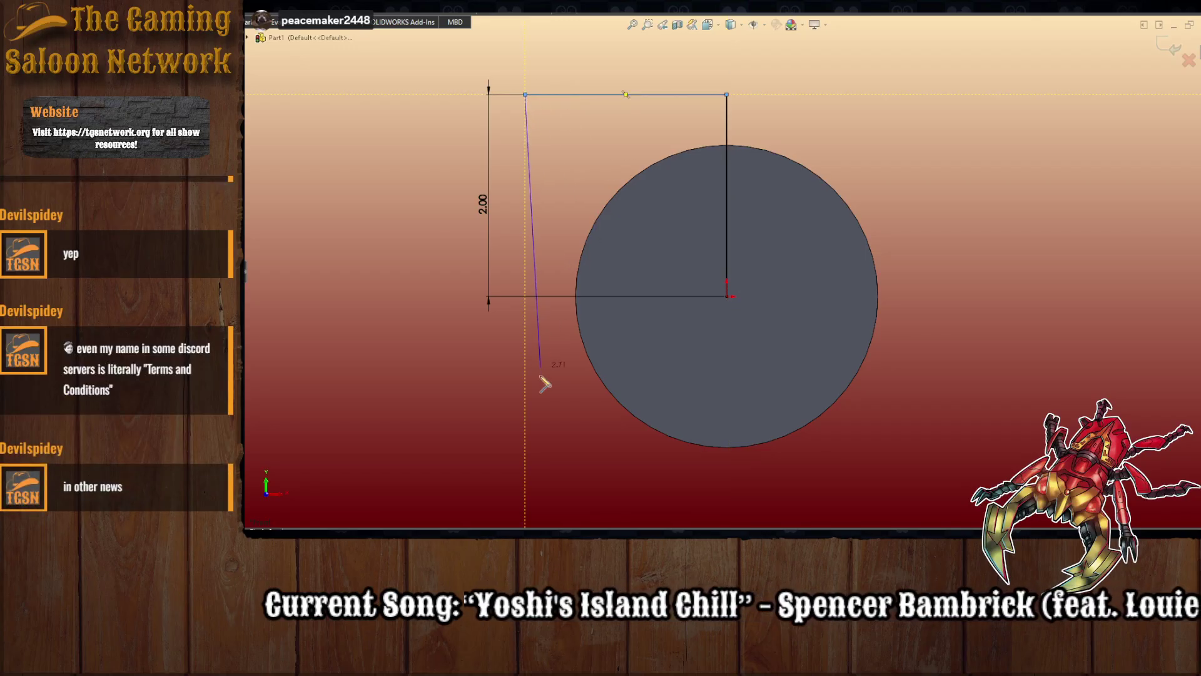
left_click(525, 498)
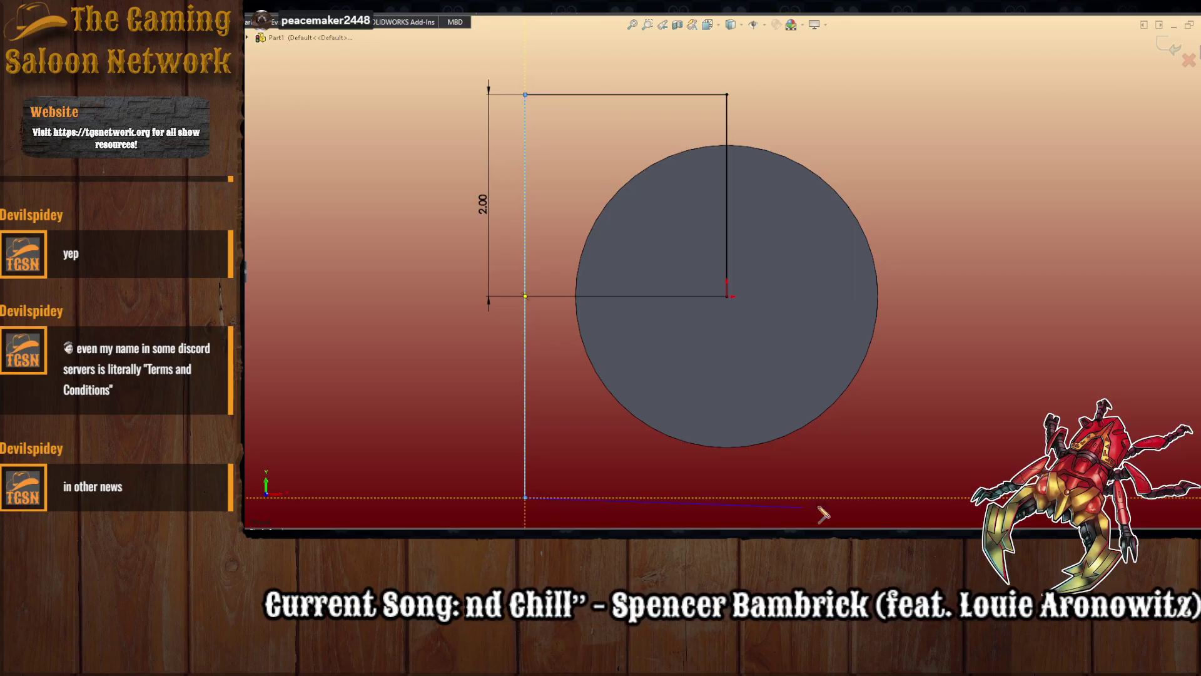
left_click(928, 497)
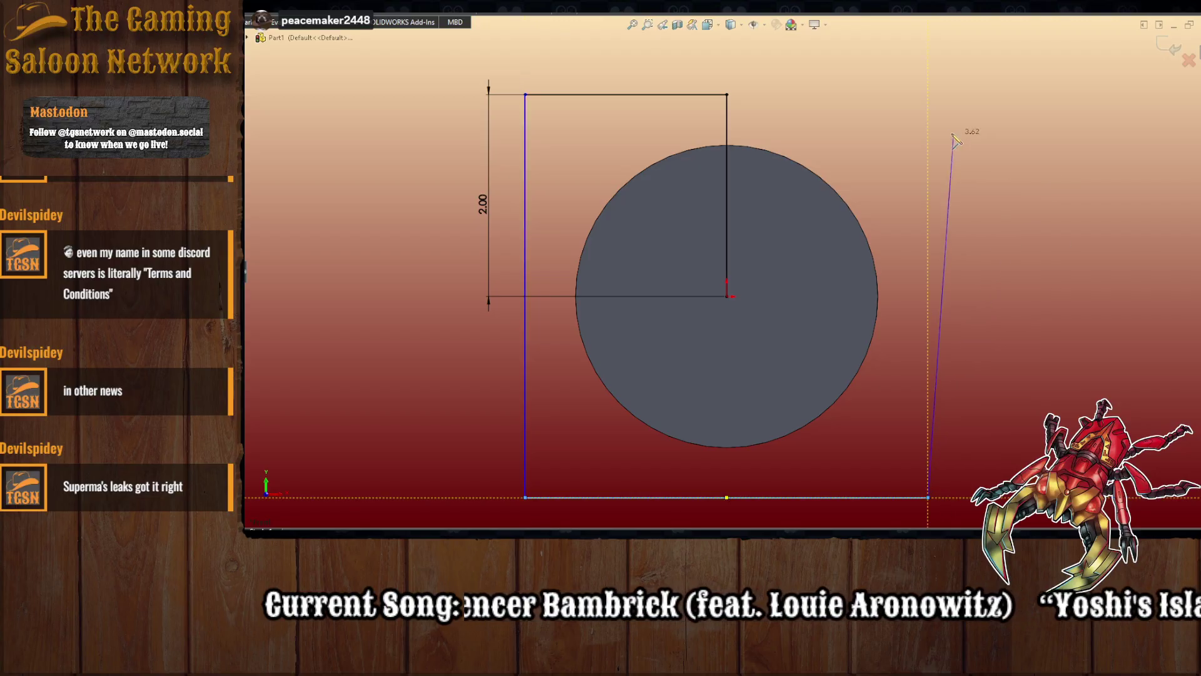
left_click(928, 94)
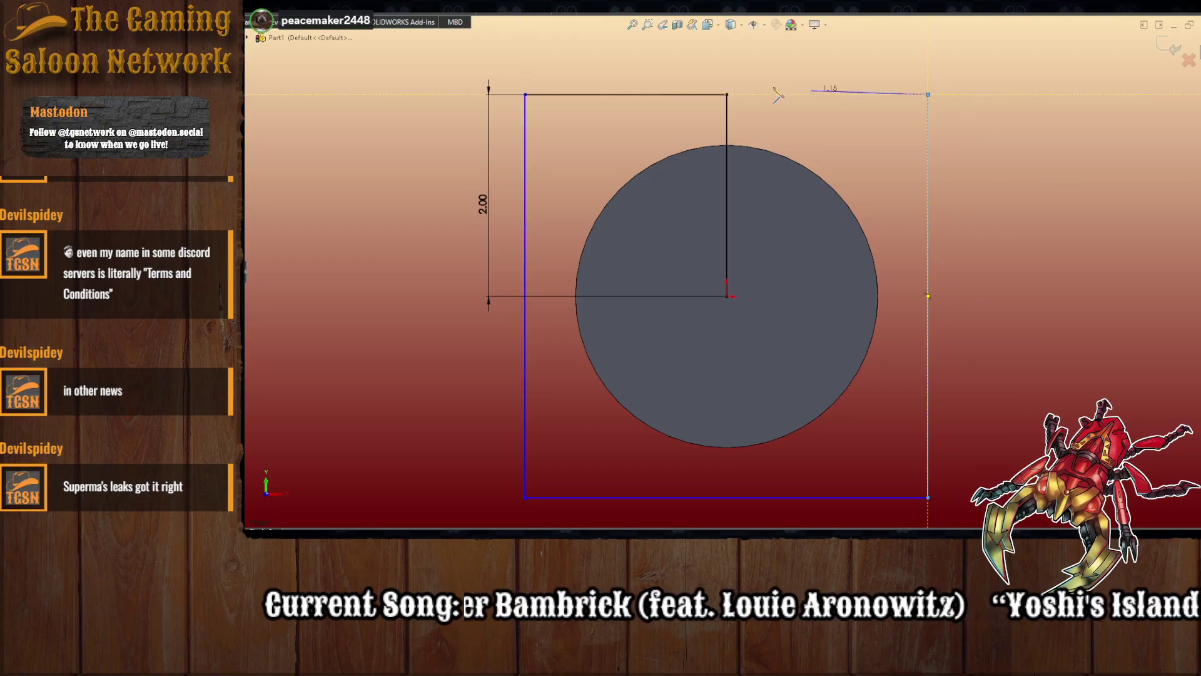
left_click(726, 94)
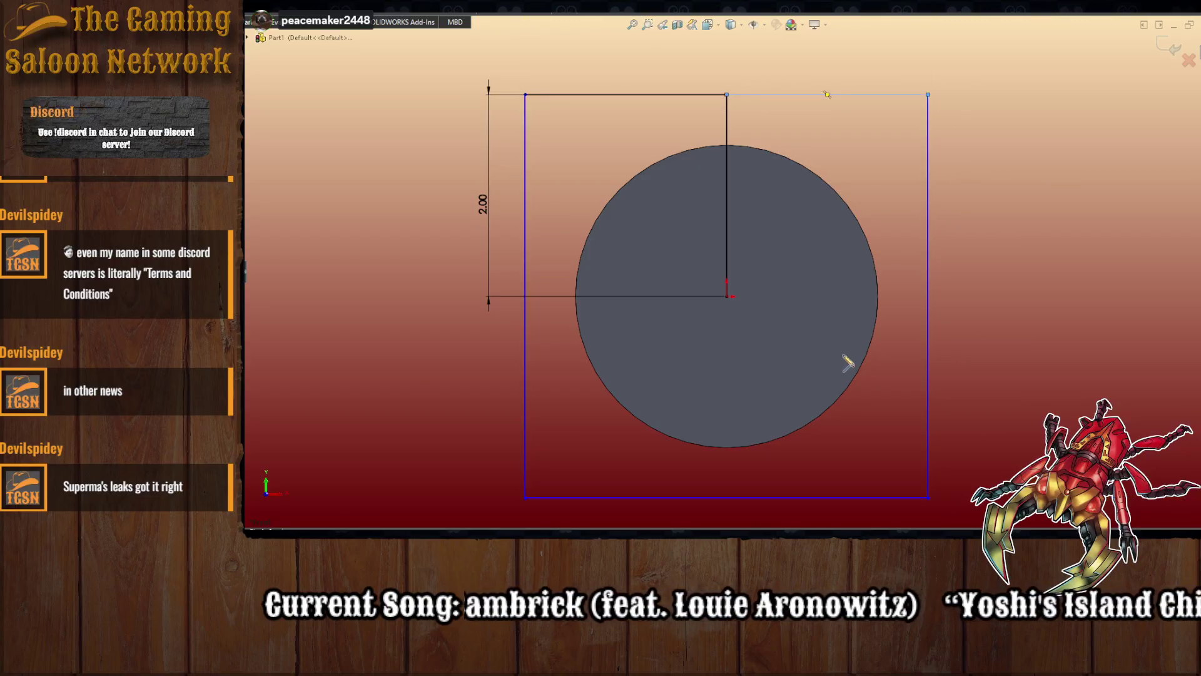
- Dimension the lower and right-hand sides of the square outline, each with a length of 4
left_click(719, 498)
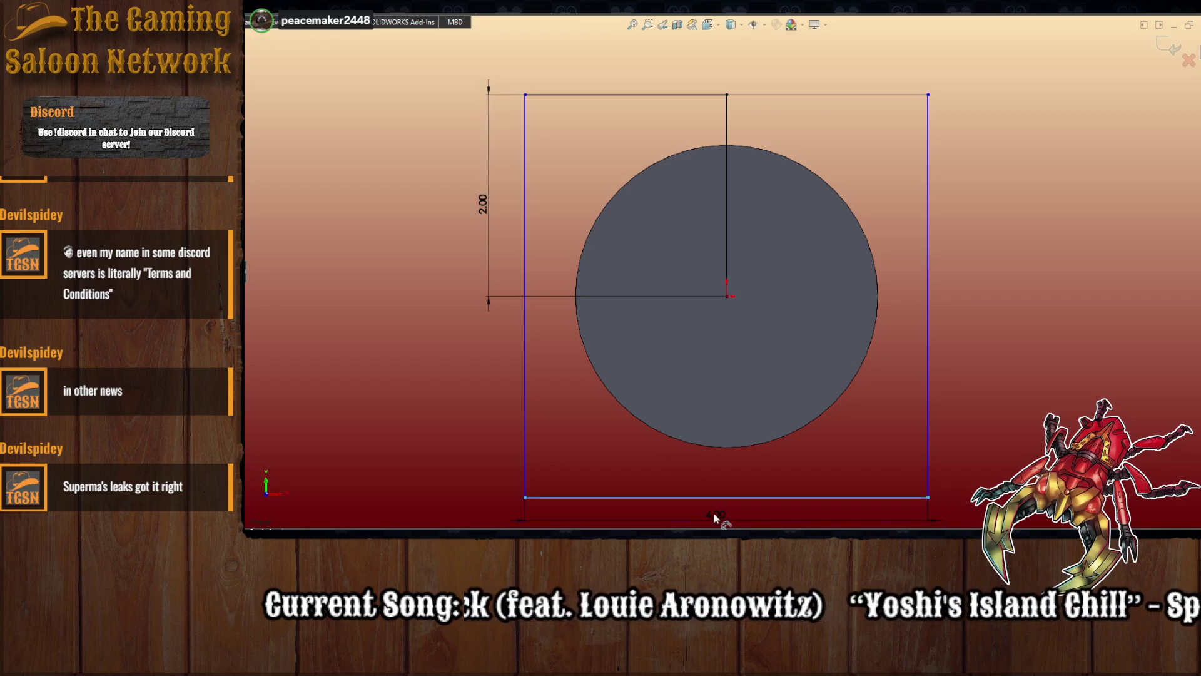
left_click(713, 513)
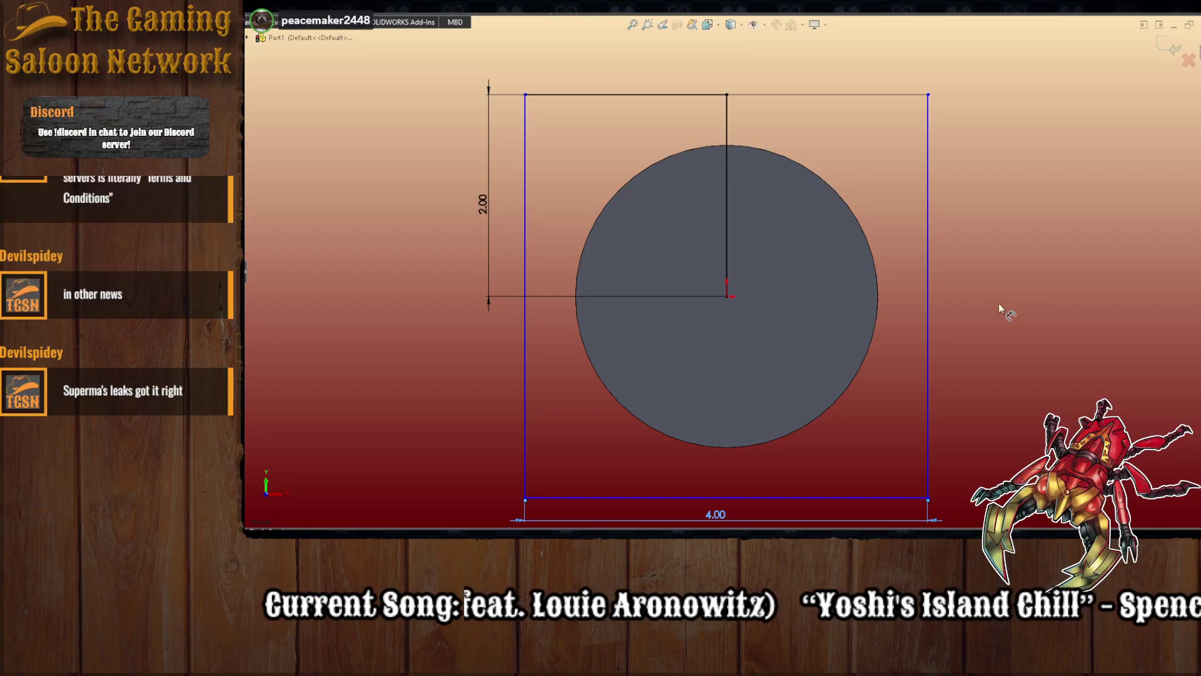
left_click(927, 372)
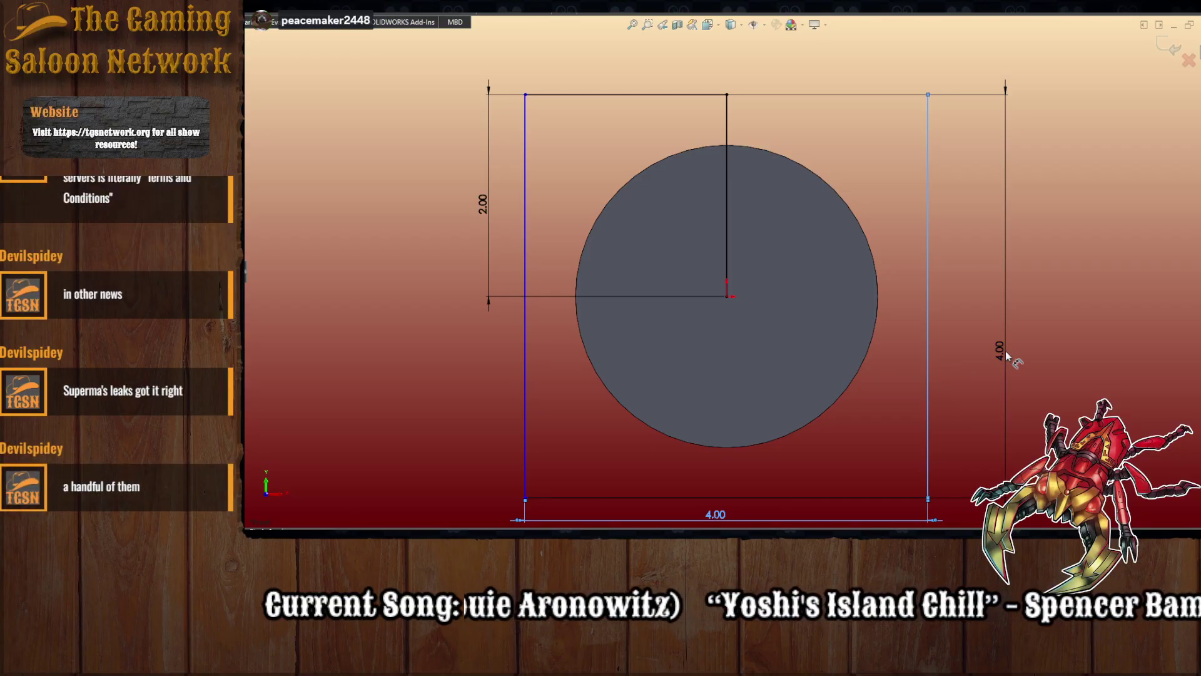
left_click(1005, 352)
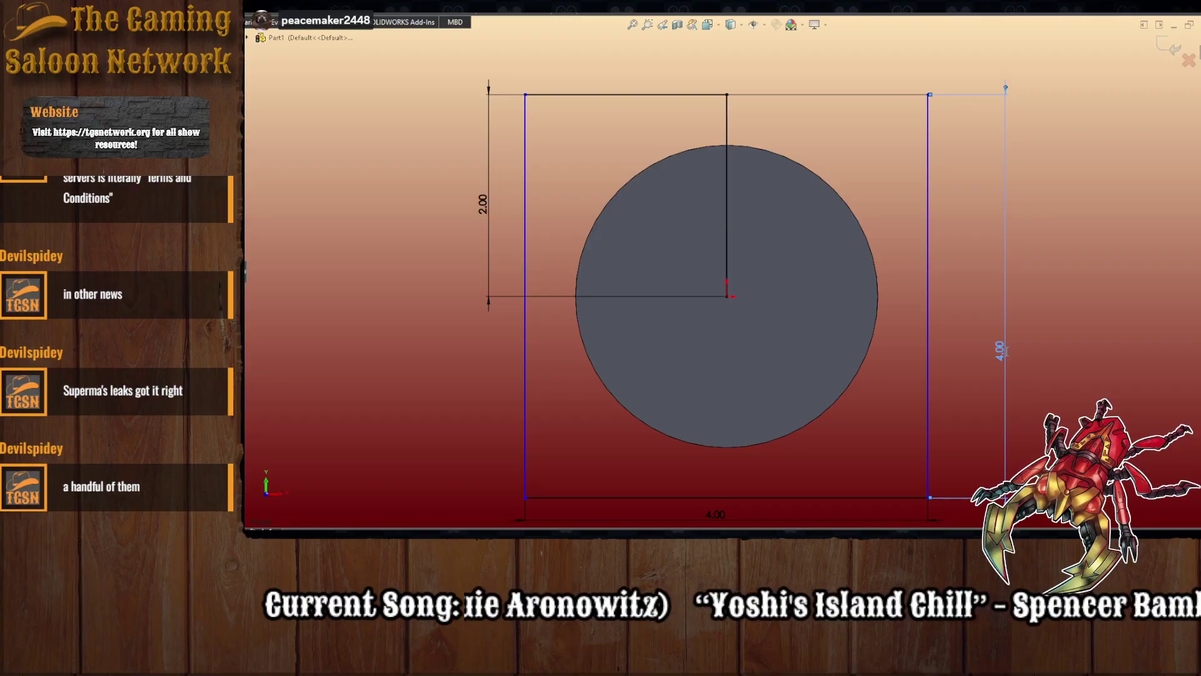
- Dimension the right-hand and lower sides of the square from the circle's centre, each at a distance of 2
left_click(928, 332)
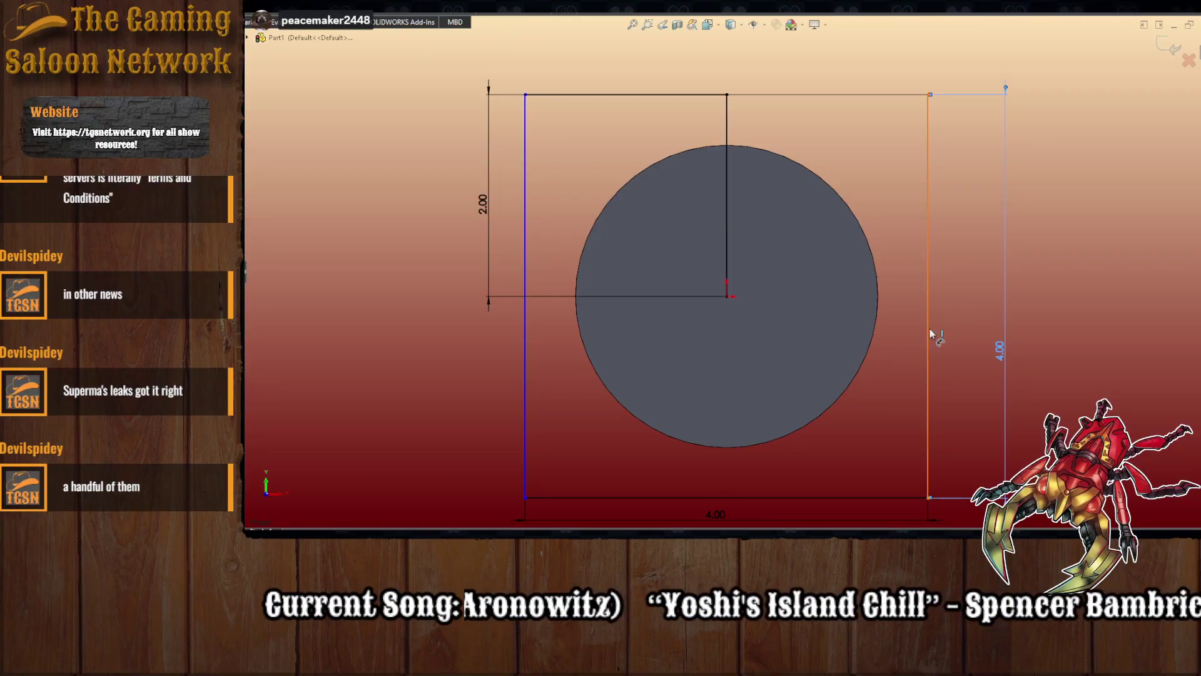
left_click(874, 339)
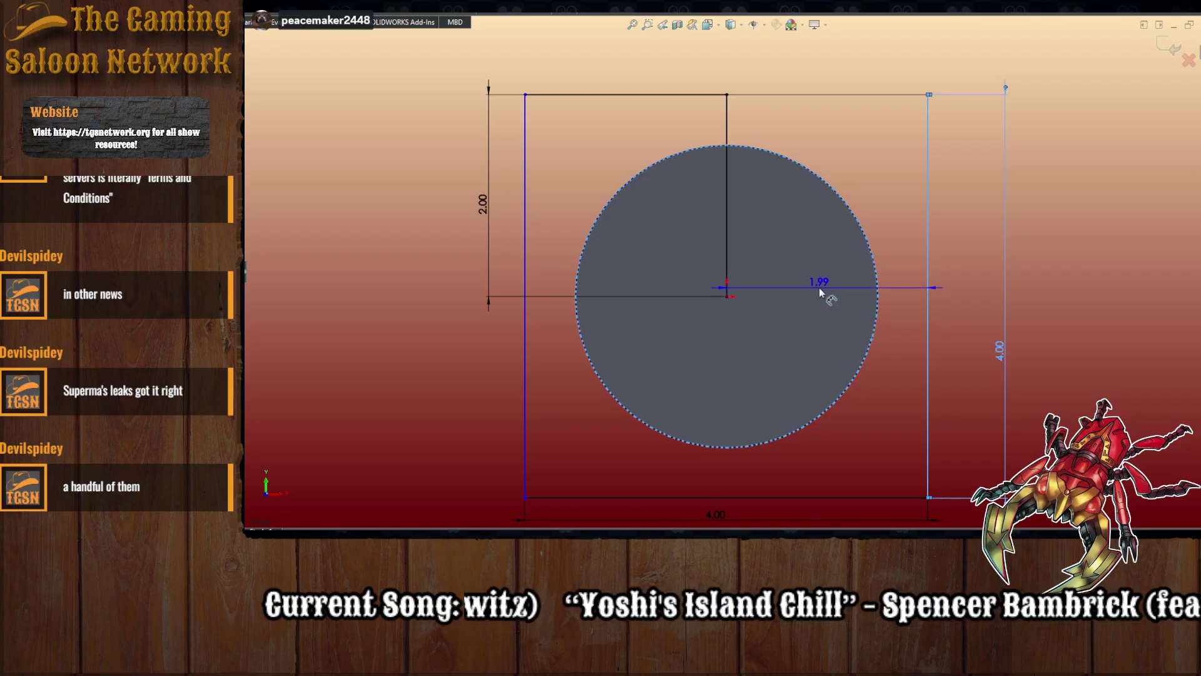
left_click(819, 298)
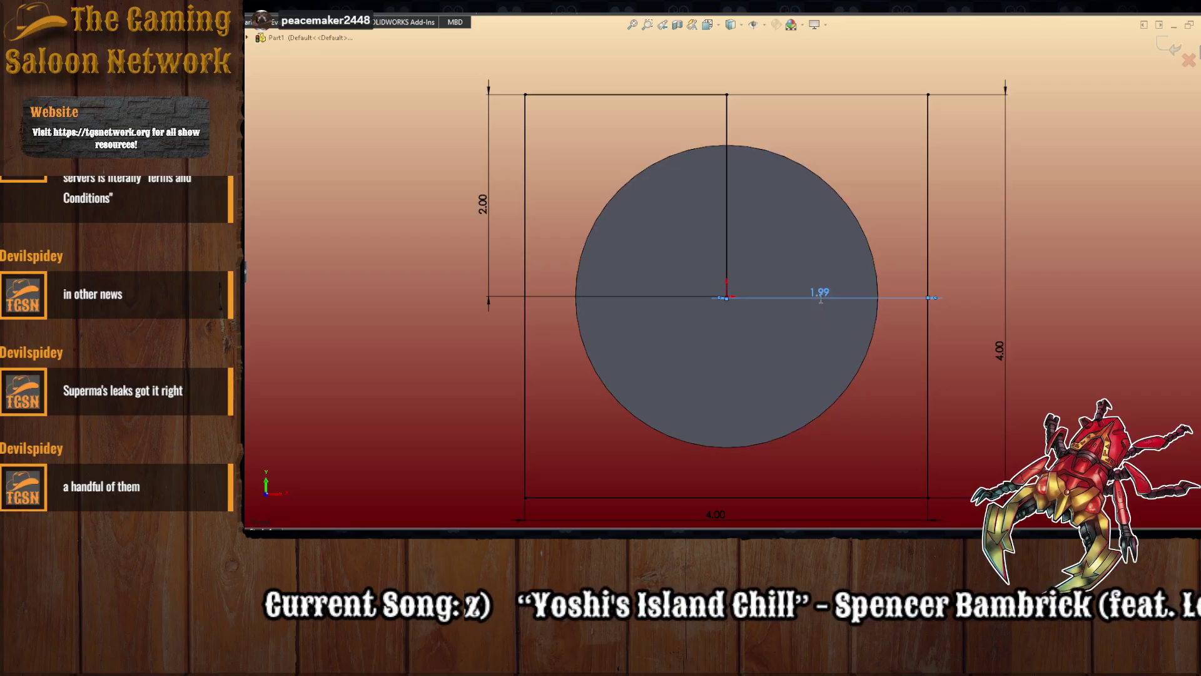
type("2")
key("Return")
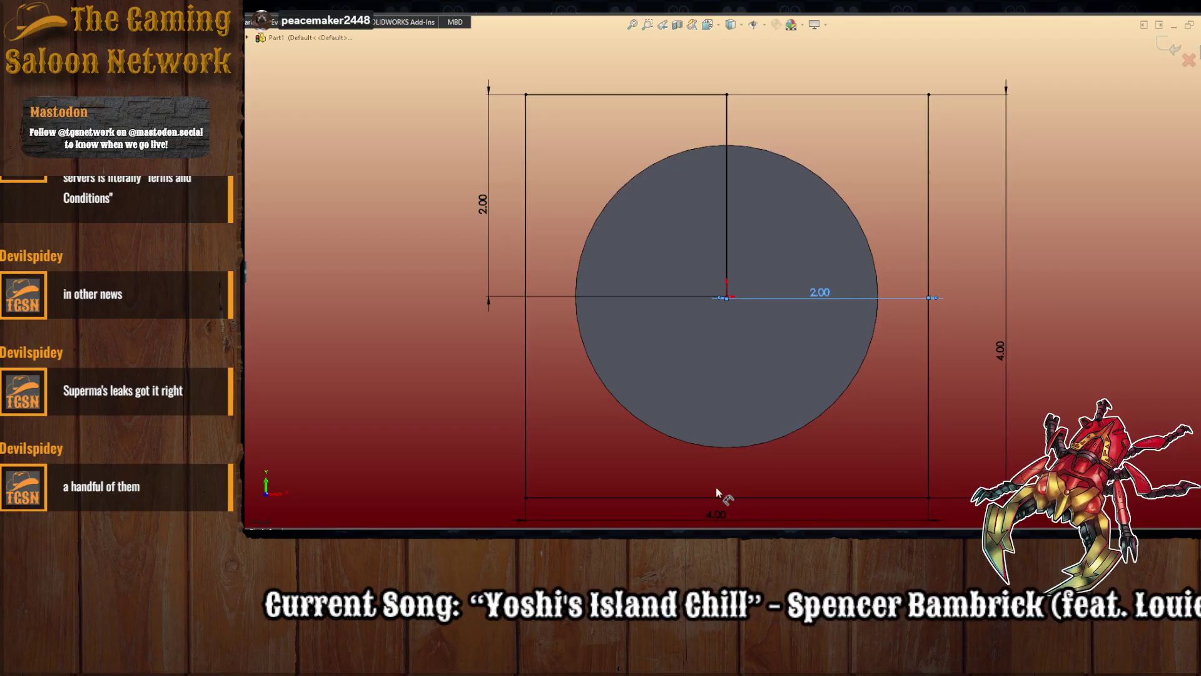
left_click(732, 497)
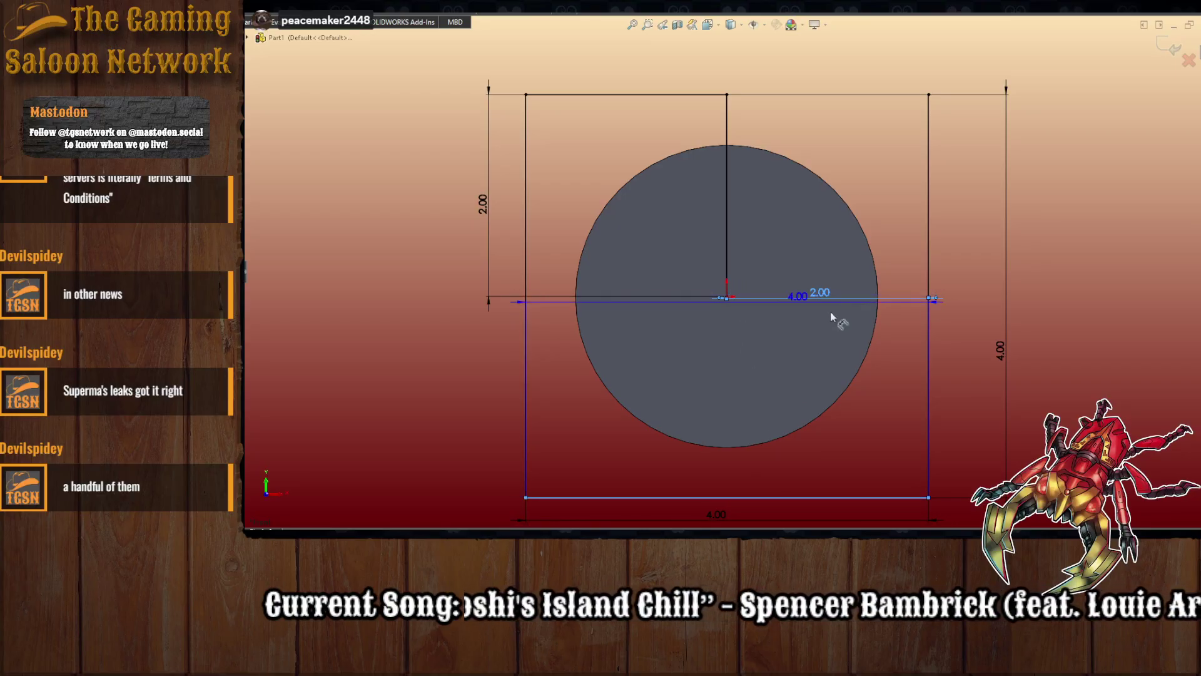
left_click(847, 388)
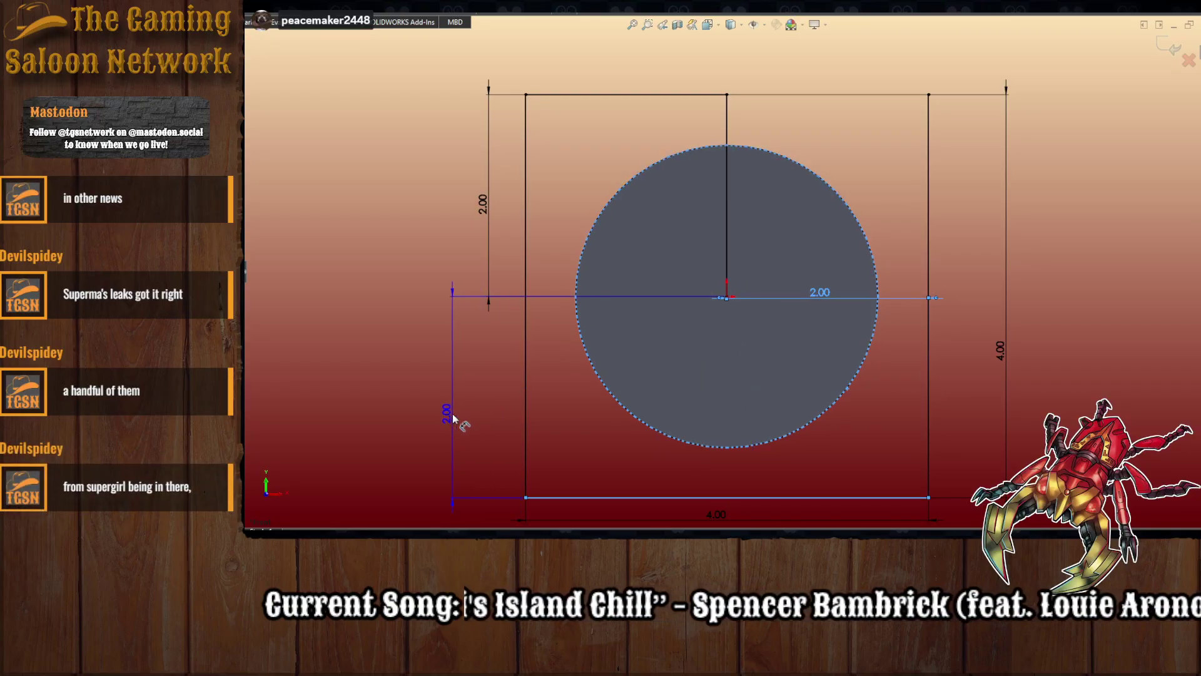
left_click(465, 416)
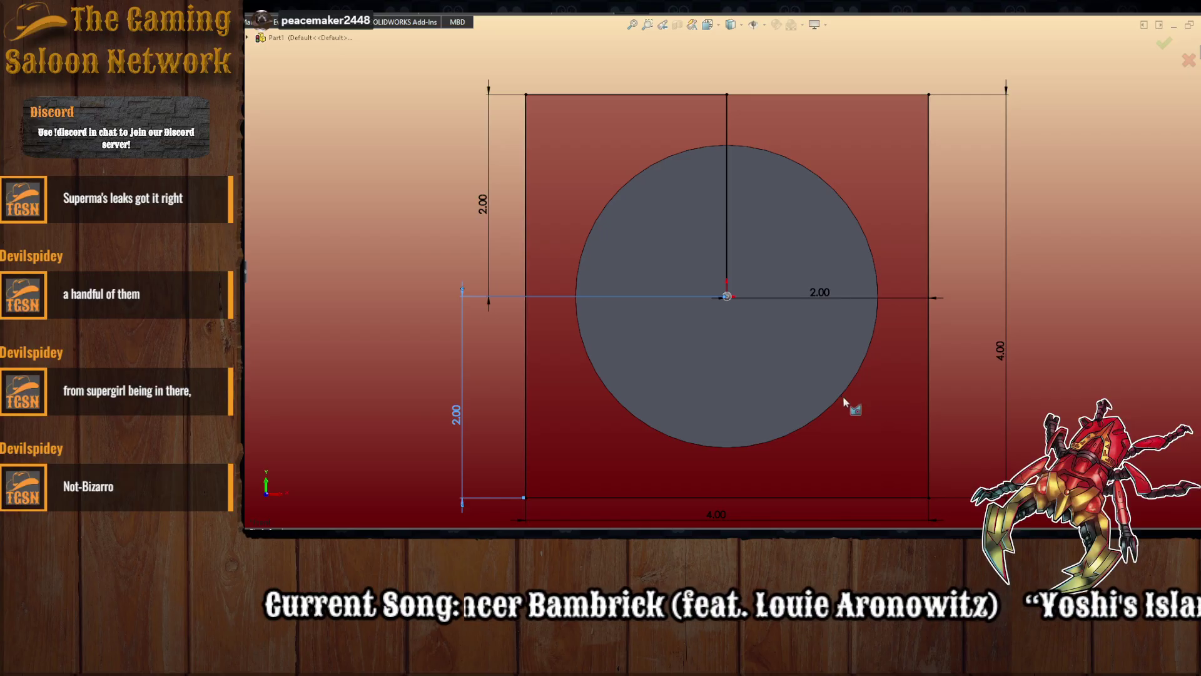
- Extrude the square profile away from the cylinder with a depth of 1.5
mouse_move(841, 385)
middle_mouse_down()
mouse_move(778, 356)
mouse_move(786, 367)
mouse_move(603, 328)
mouse_move(574, 368)
middle_mouse_up()
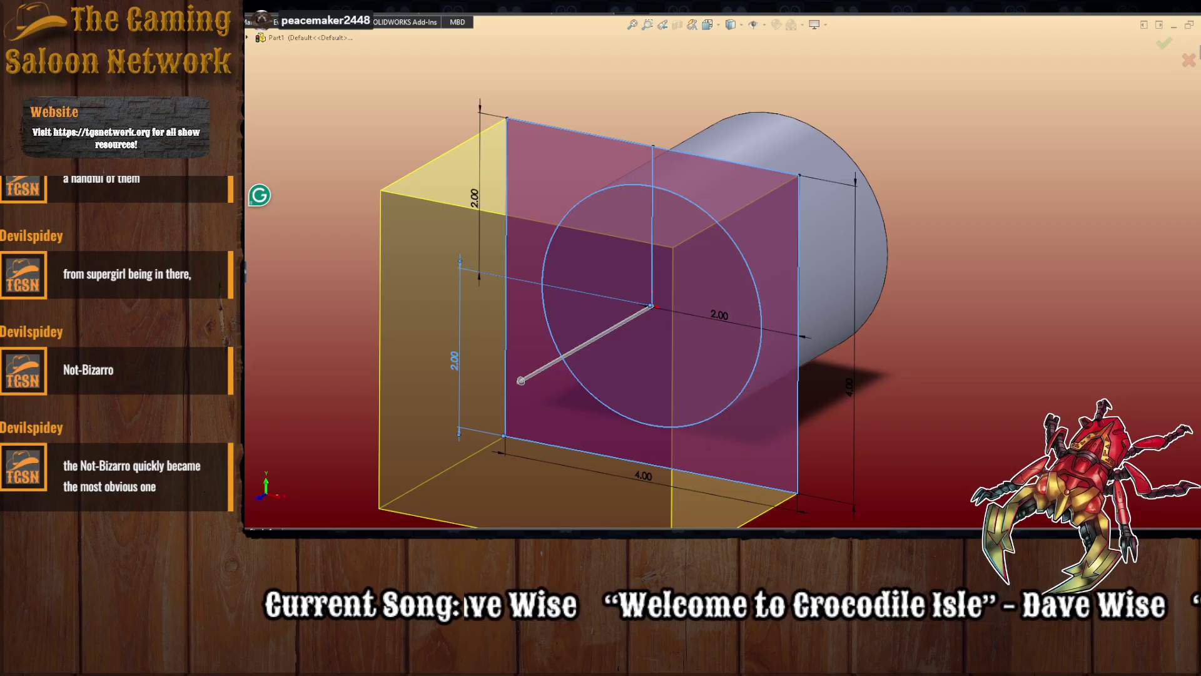
type("1.5")
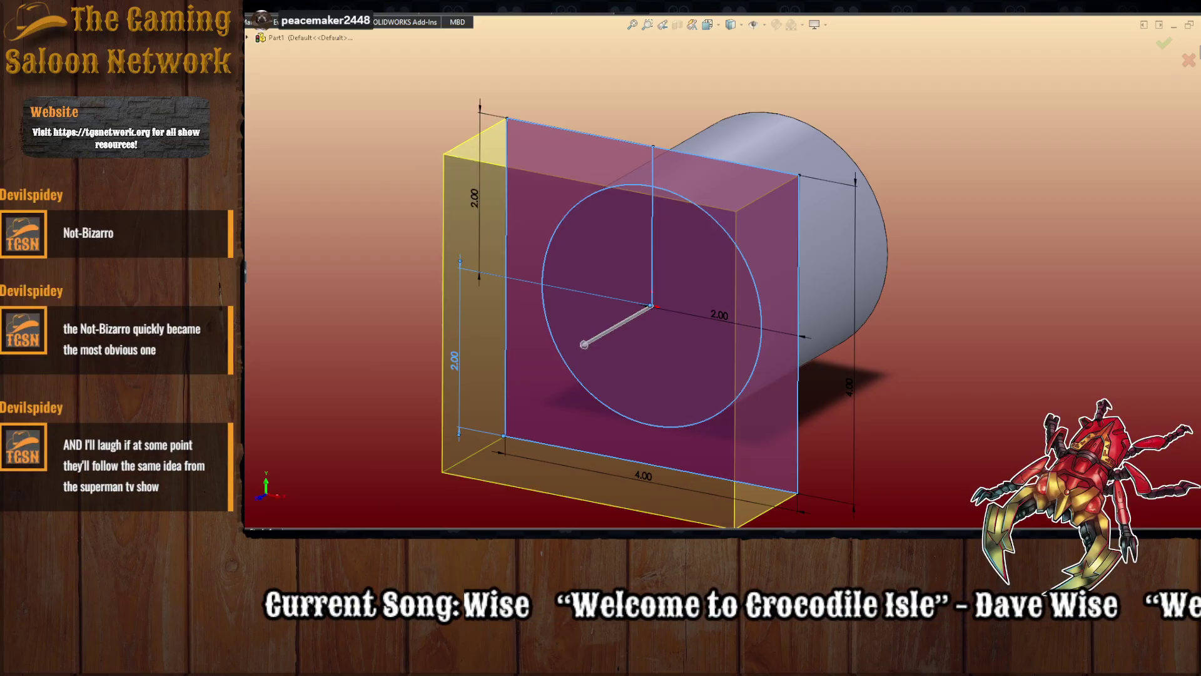
key("Return")
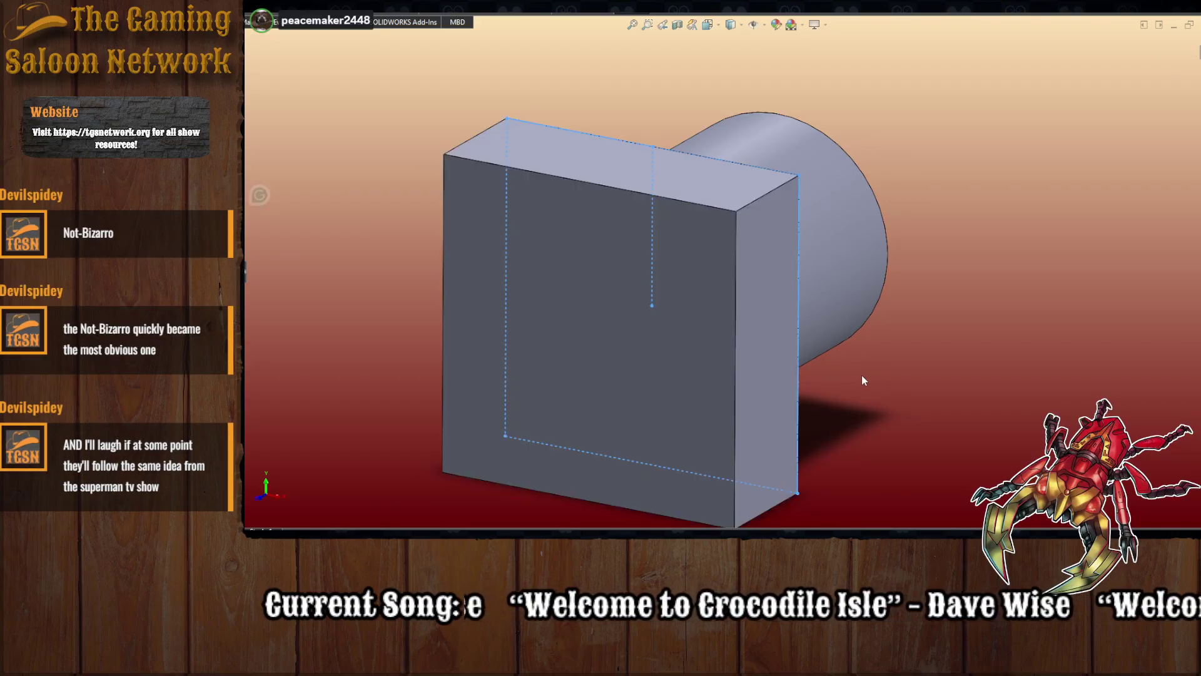
- Start a sketch on the square block's outer face and draw a vertical line from its upper edge's midpoint to its lower edge
scroll(866, 388, "up", 2)
mouse_move(788, 399)
middle_mouse_down()
mouse_move(812, 405)
mouse_move(826, 388)
mouse_move(866, 416)
mouse_move(855, 413)
middle_mouse_up()
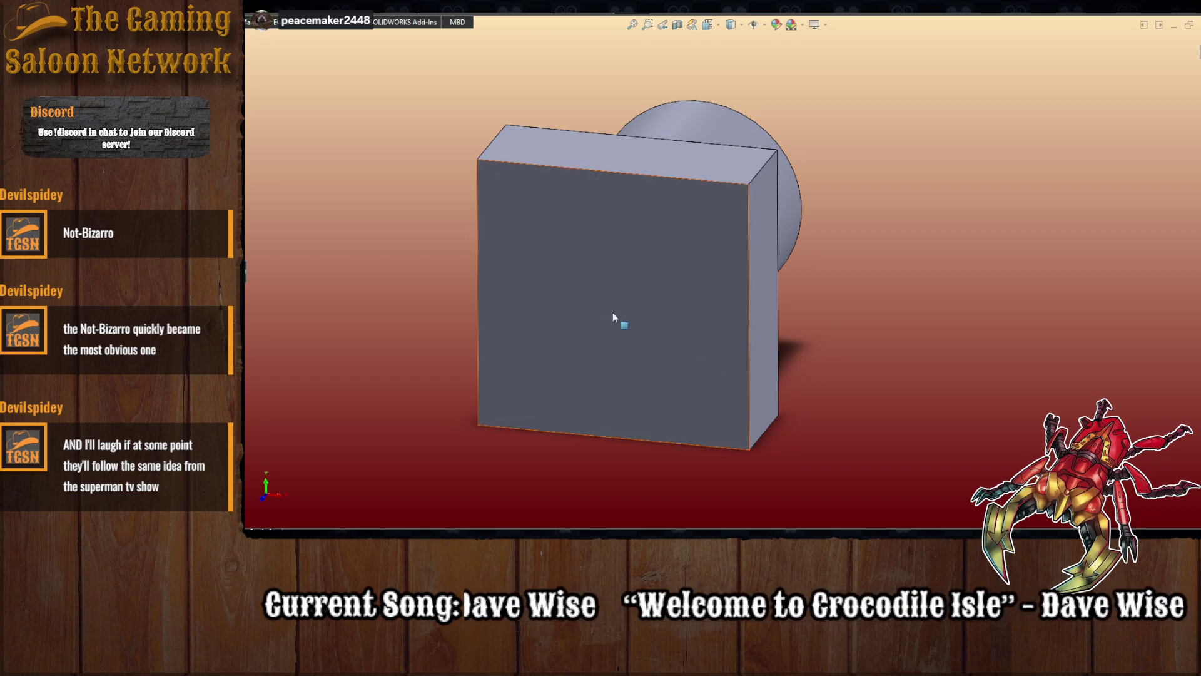
middle_click_drag(584, 337, 587, 310)
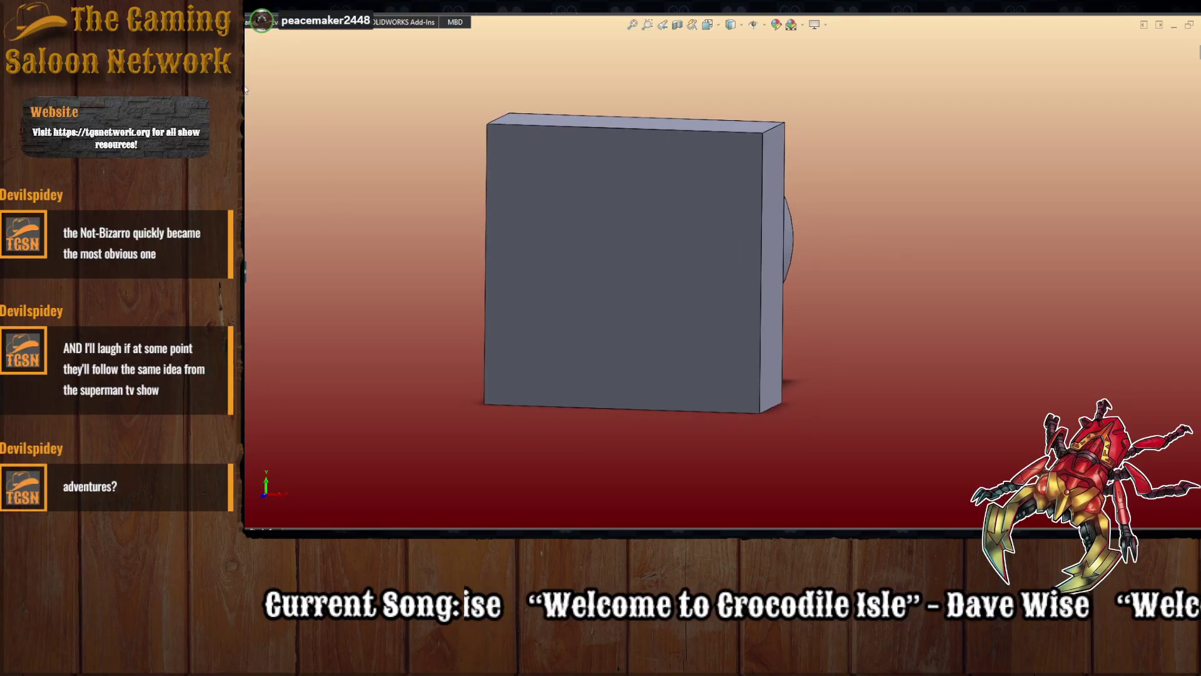
left_click(613, 302)
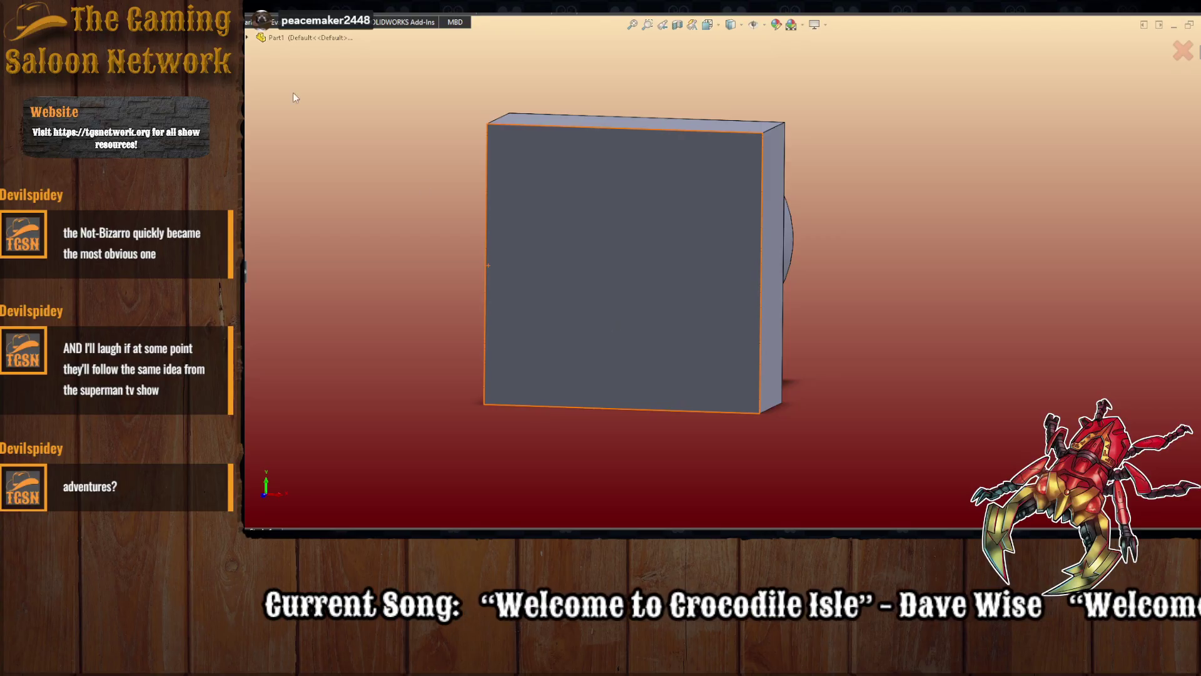
left_click(624, 128)
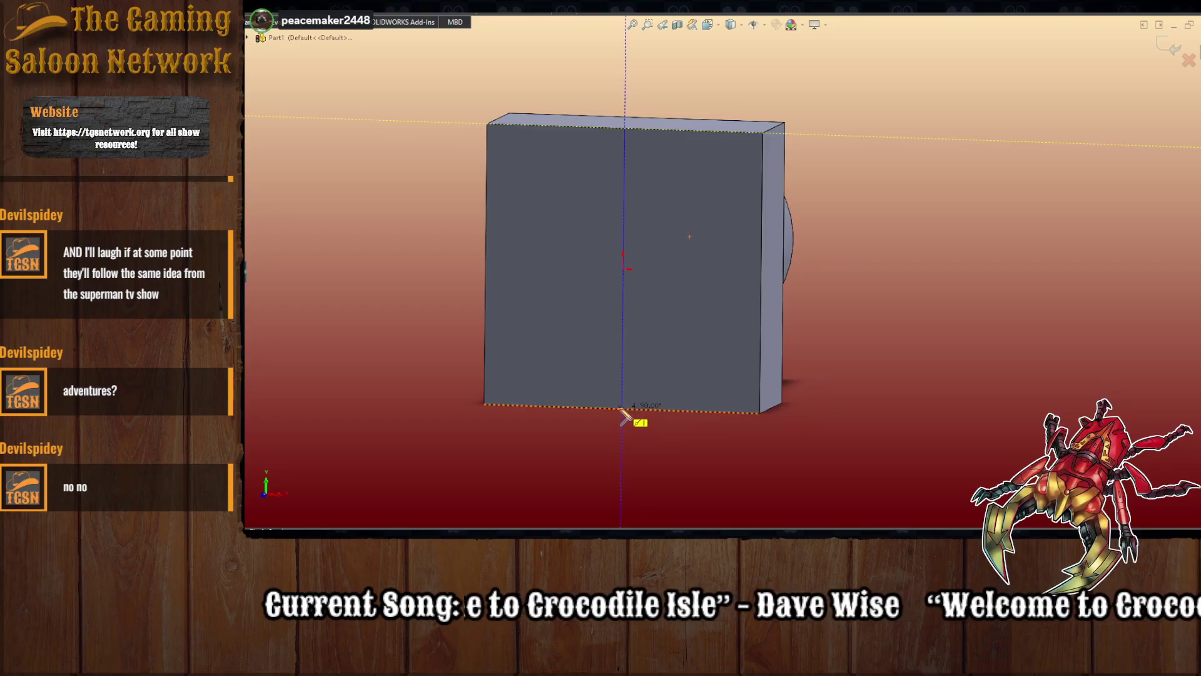
left_click(623, 409)
key("Escape")
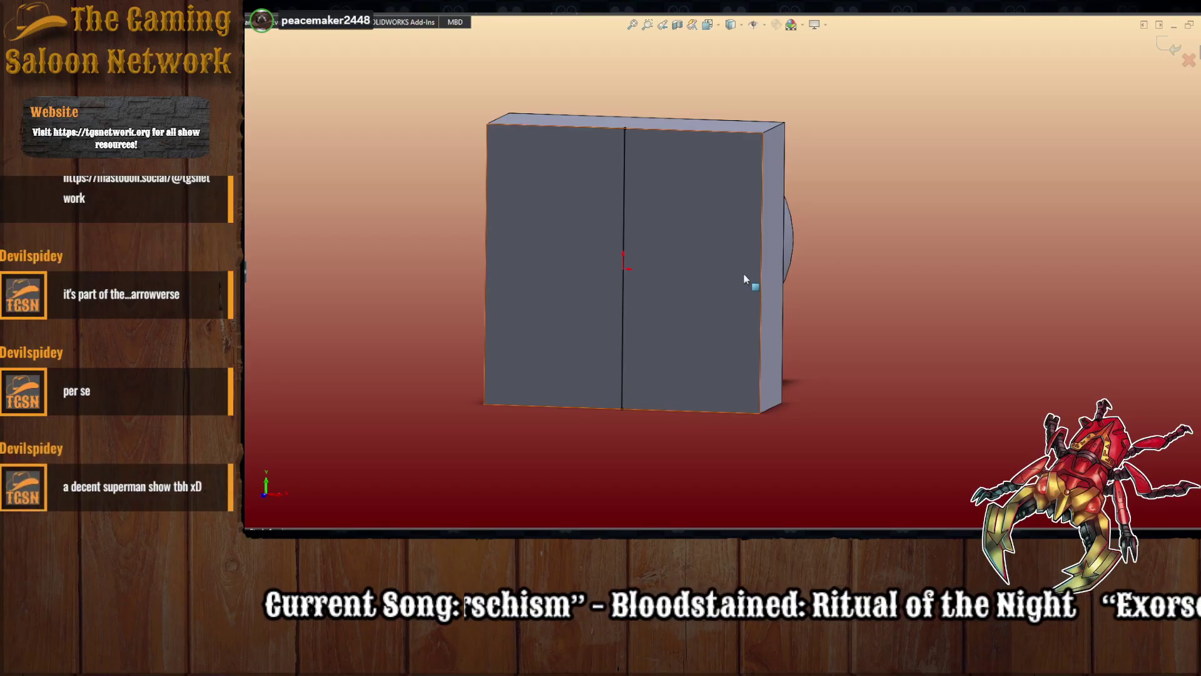
- Draw a circle centred on the square block's outer face and dimension its diameter as 3
left_click(624, 267)
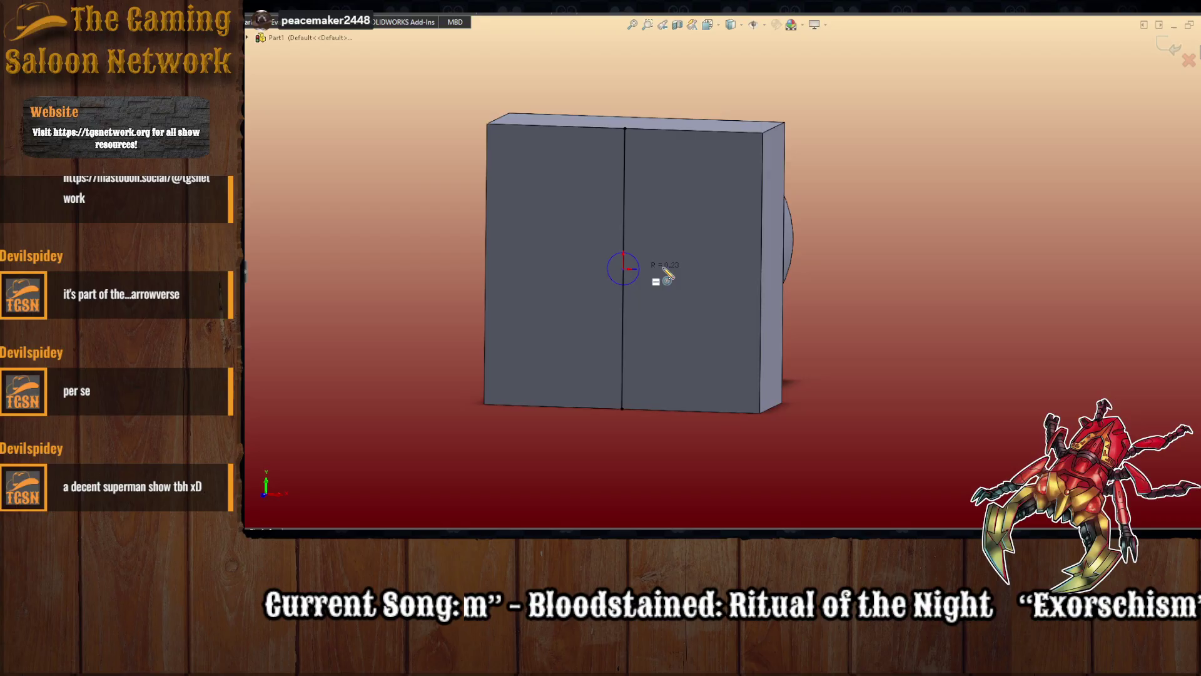
left_click(727, 273)
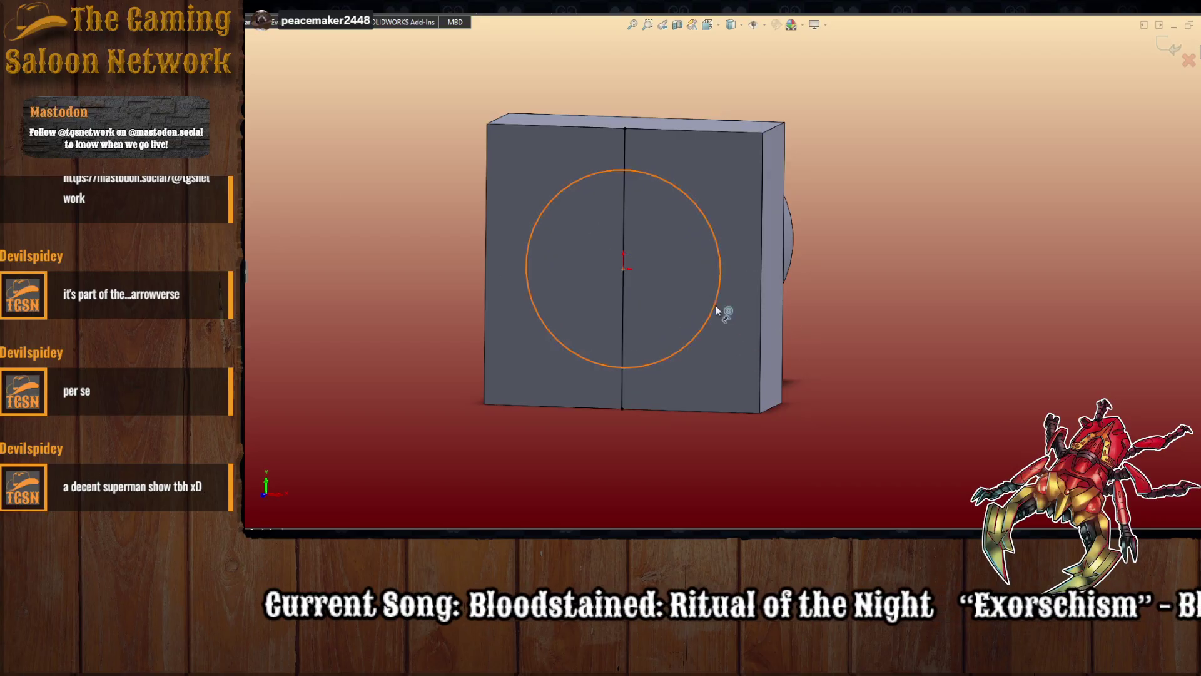
key("d")
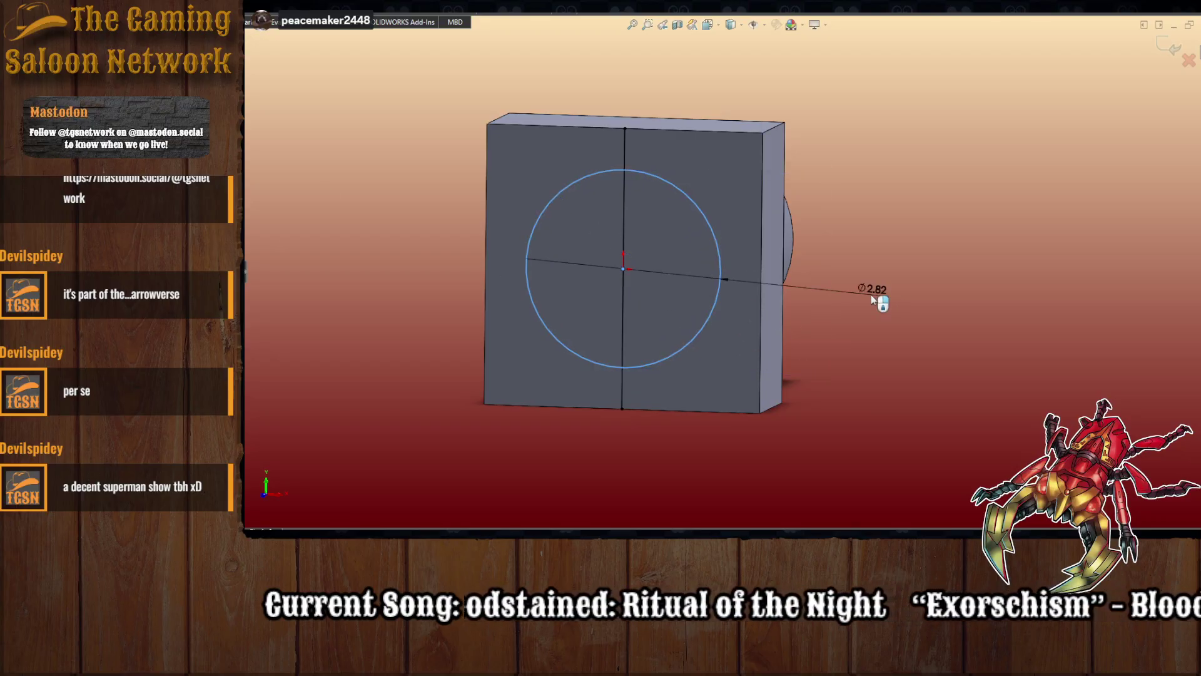
left_click(871, 294)
type("3")
key("Return")
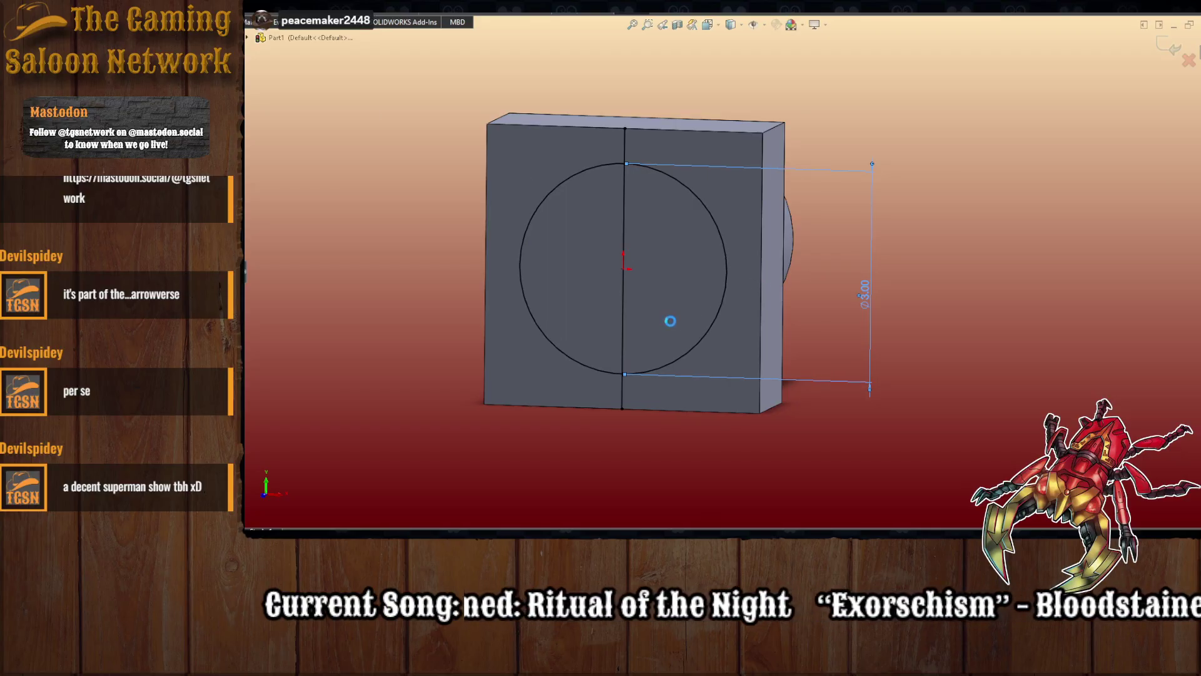
- Extrude both halves of the diameter 3 circle outward from the square block's face
left_click(681, 309)
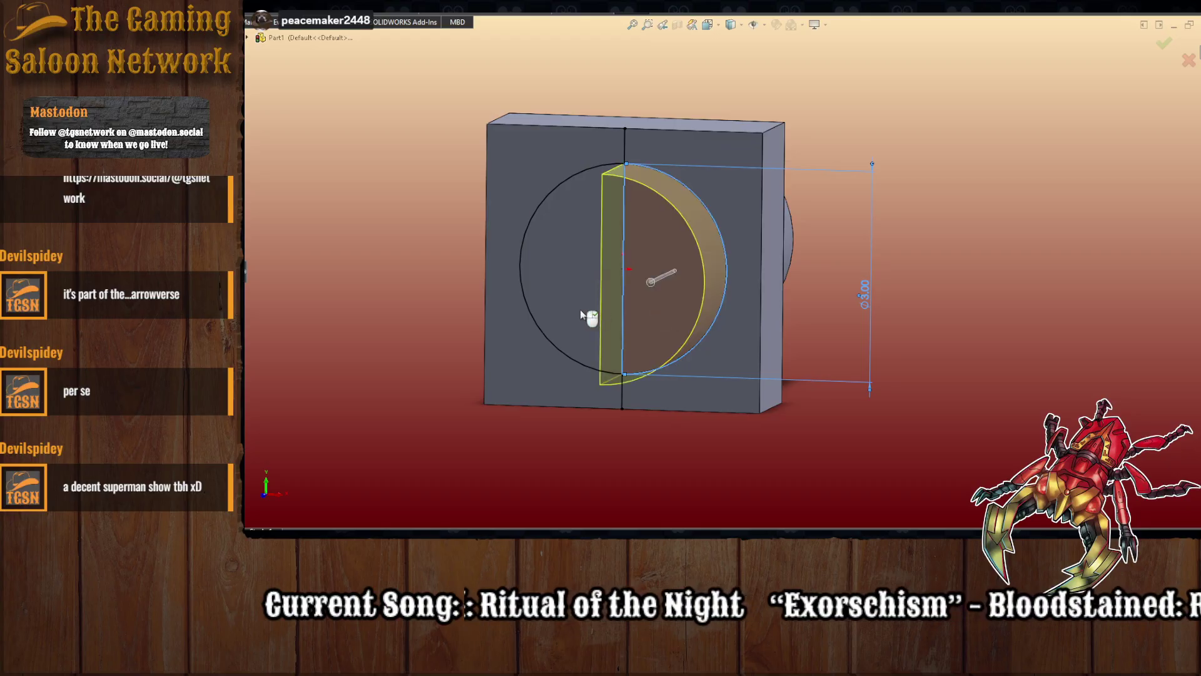
left_click(581, 309)
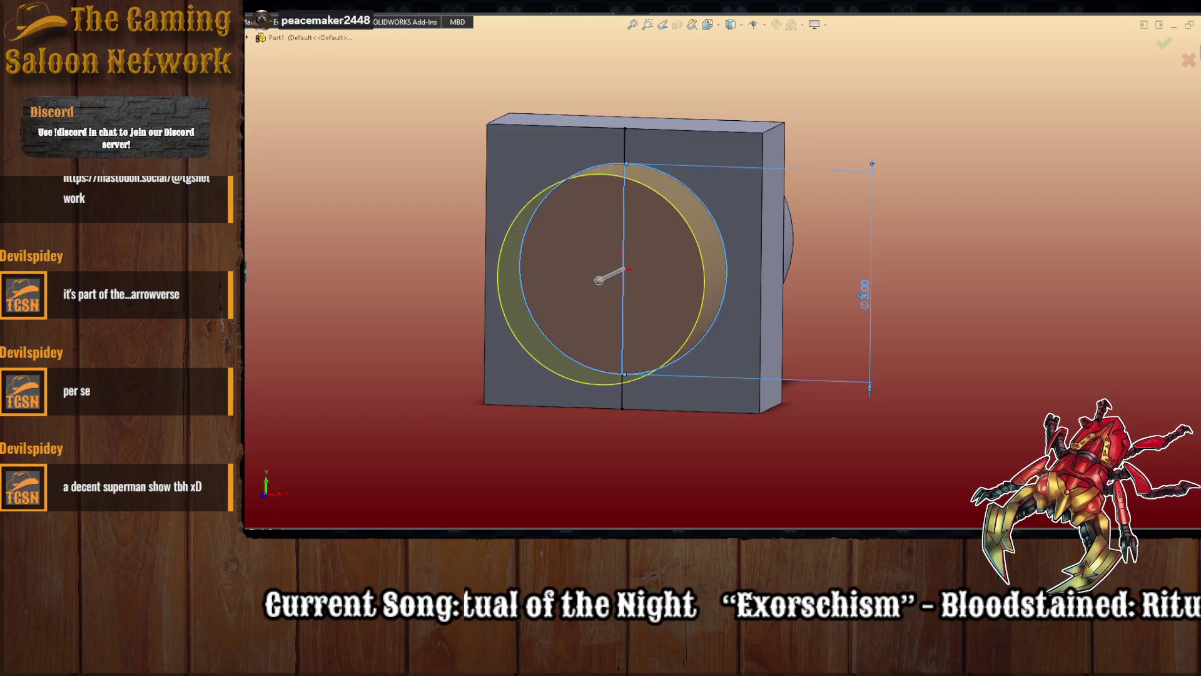
key("Return")
- Start a sketch on the new cylinder's end face and outline a square through the block's four corners in a face-on view
middle_click_drag(616, 306, 629, 286)
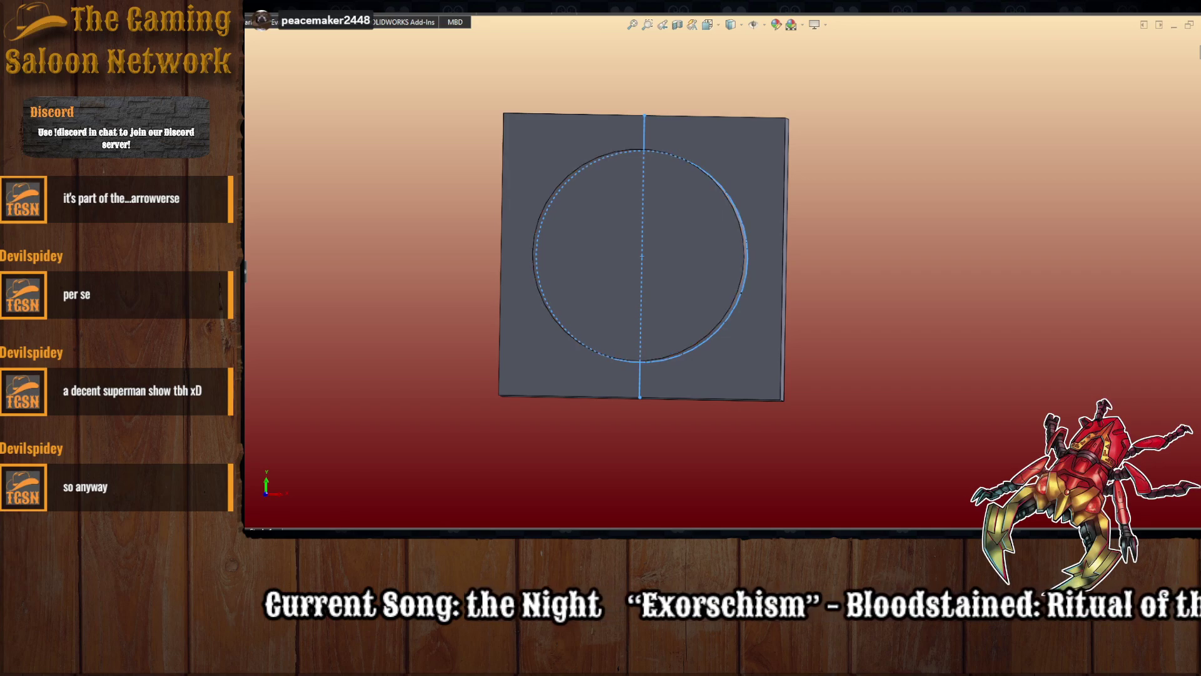
left_click(692, 258)
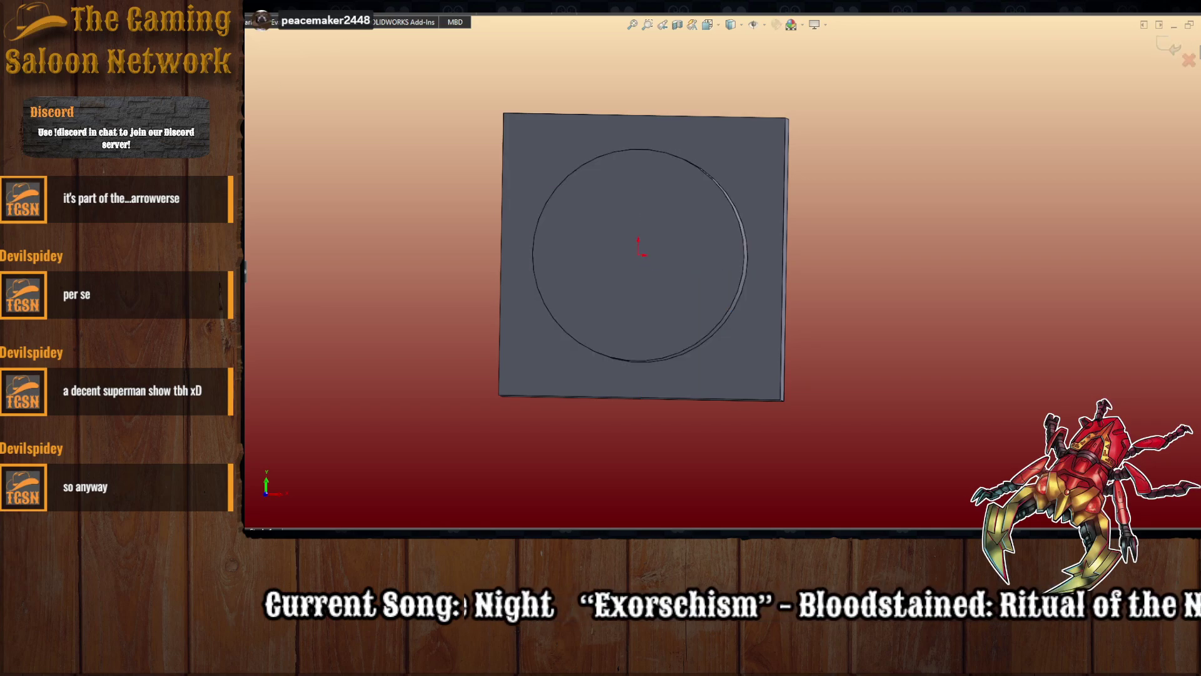
left_click(707, 24)
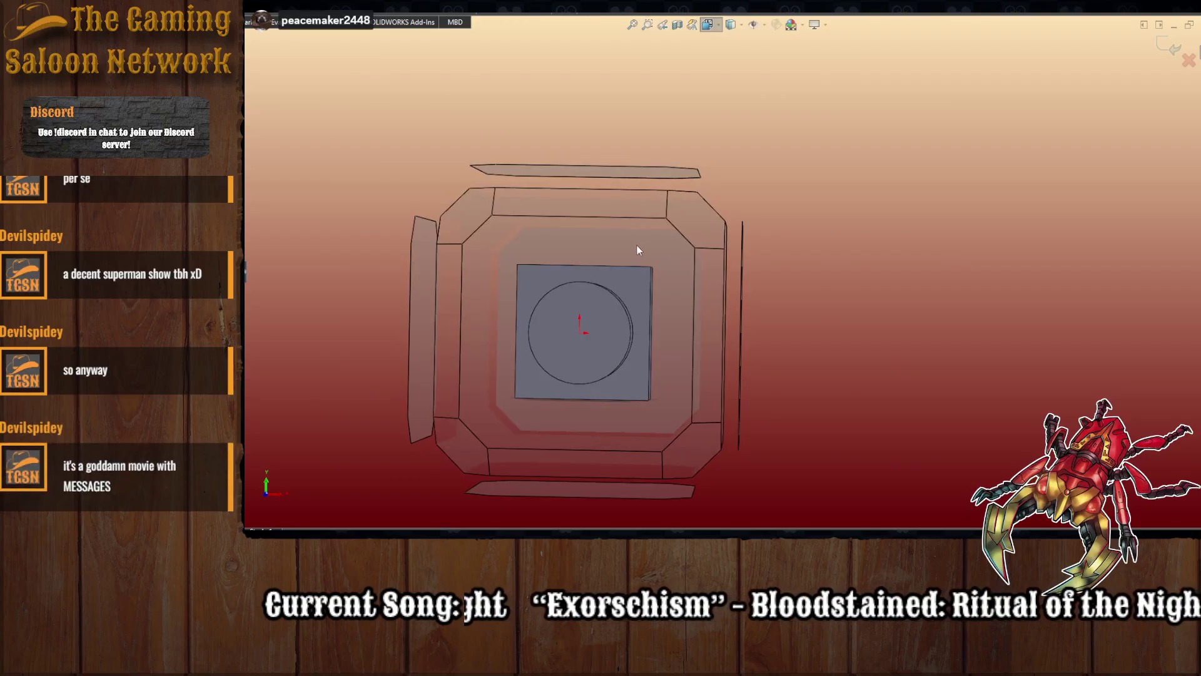
left_click(637, 245)
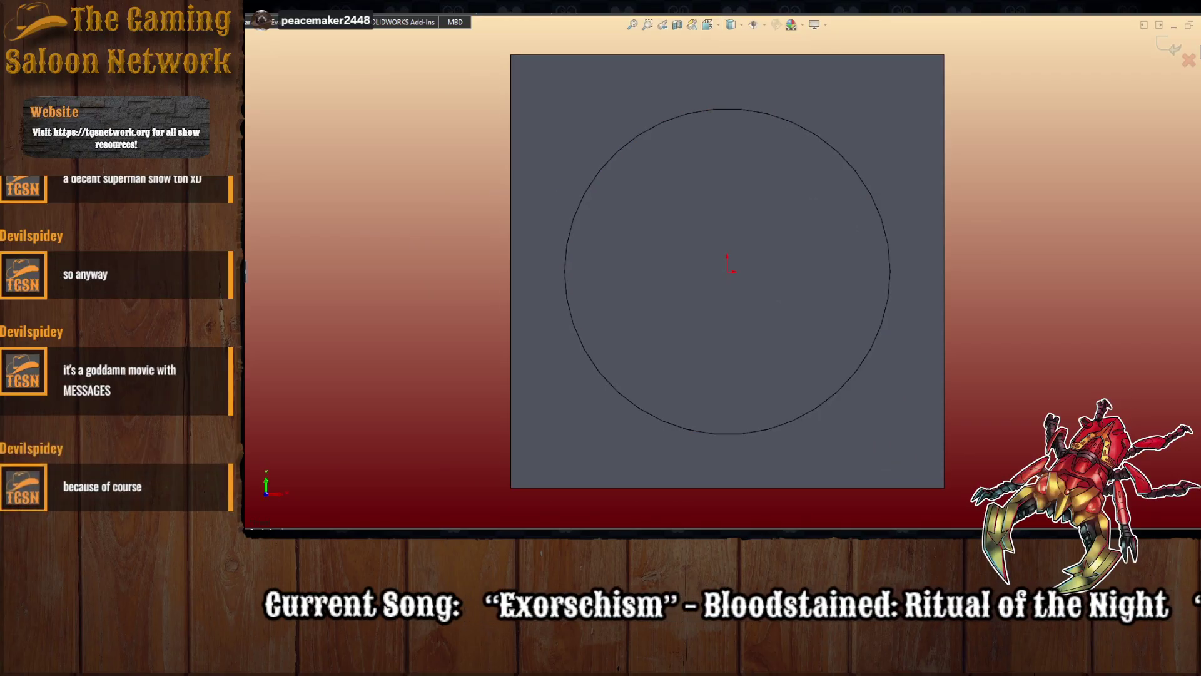
left_click(511, 55)
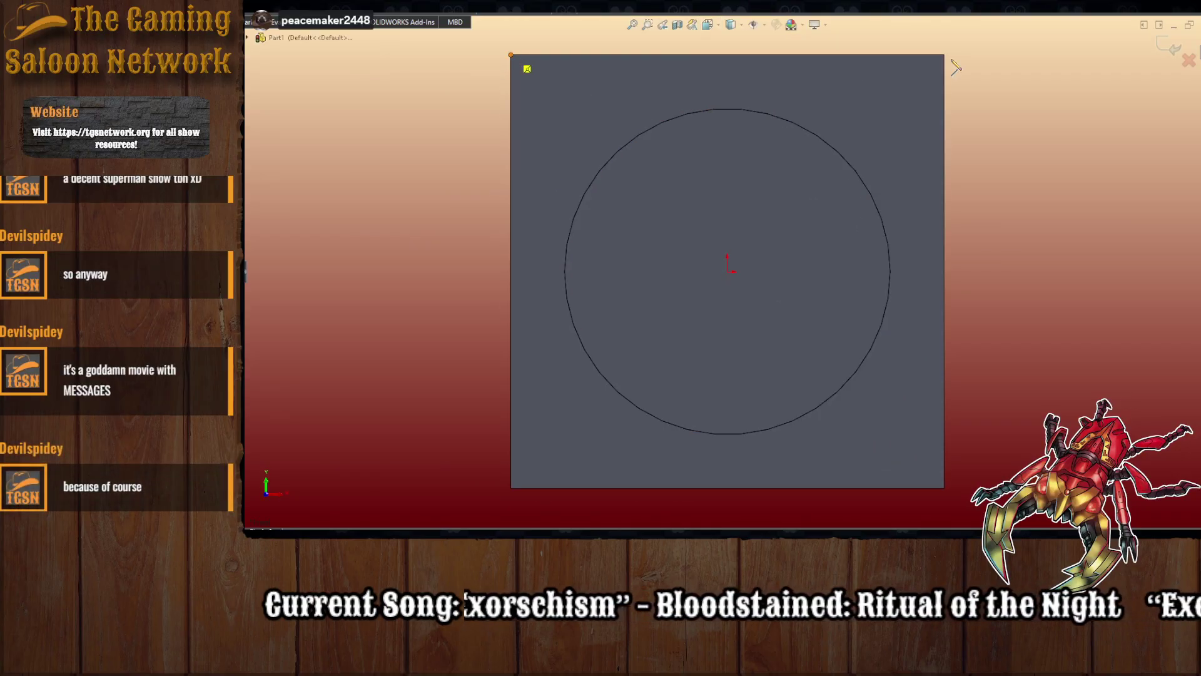
left_click(944, 55)
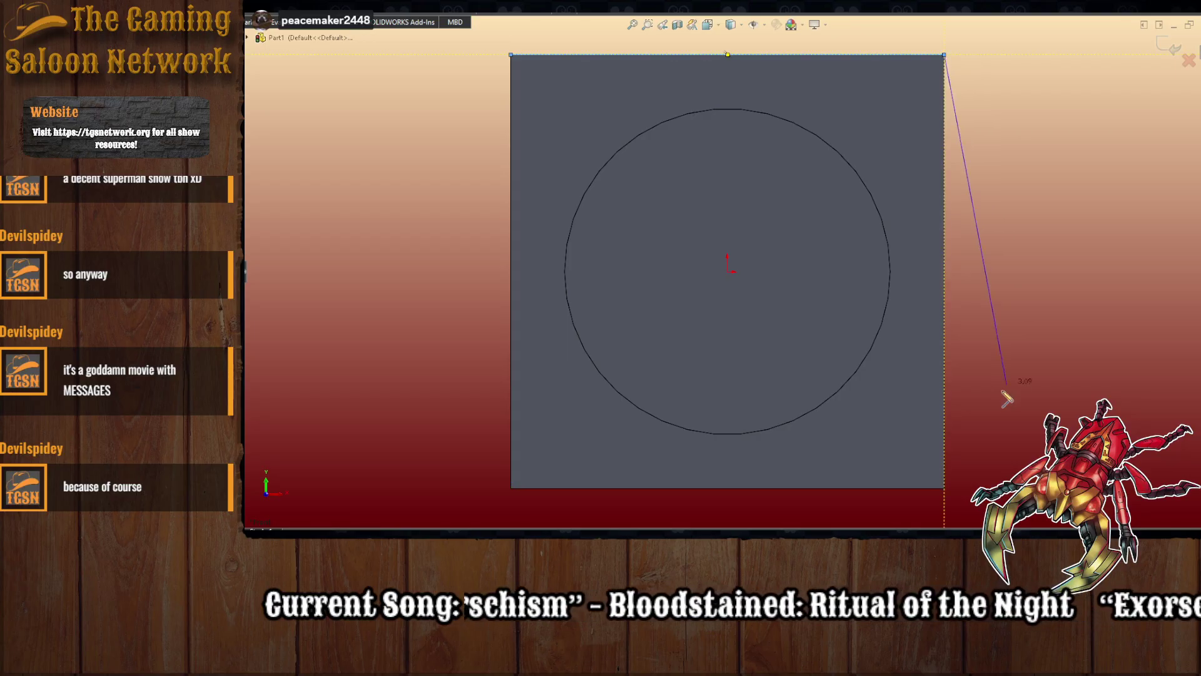
left_click(944, 487)
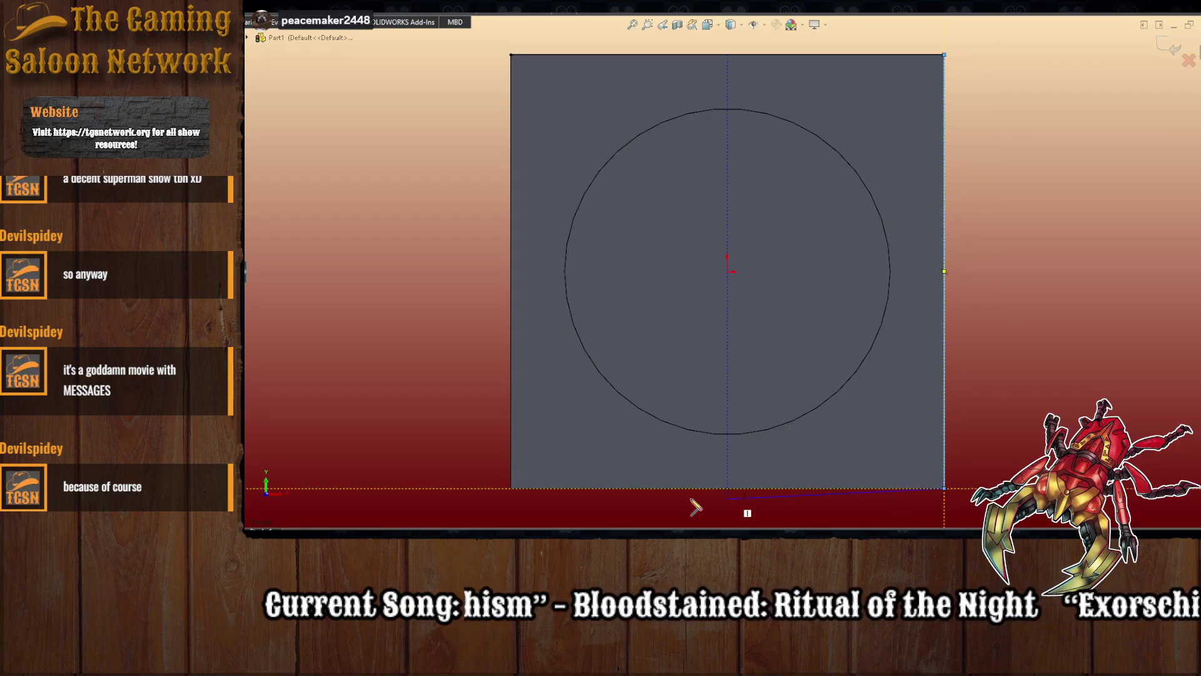
left_click(511, 488)
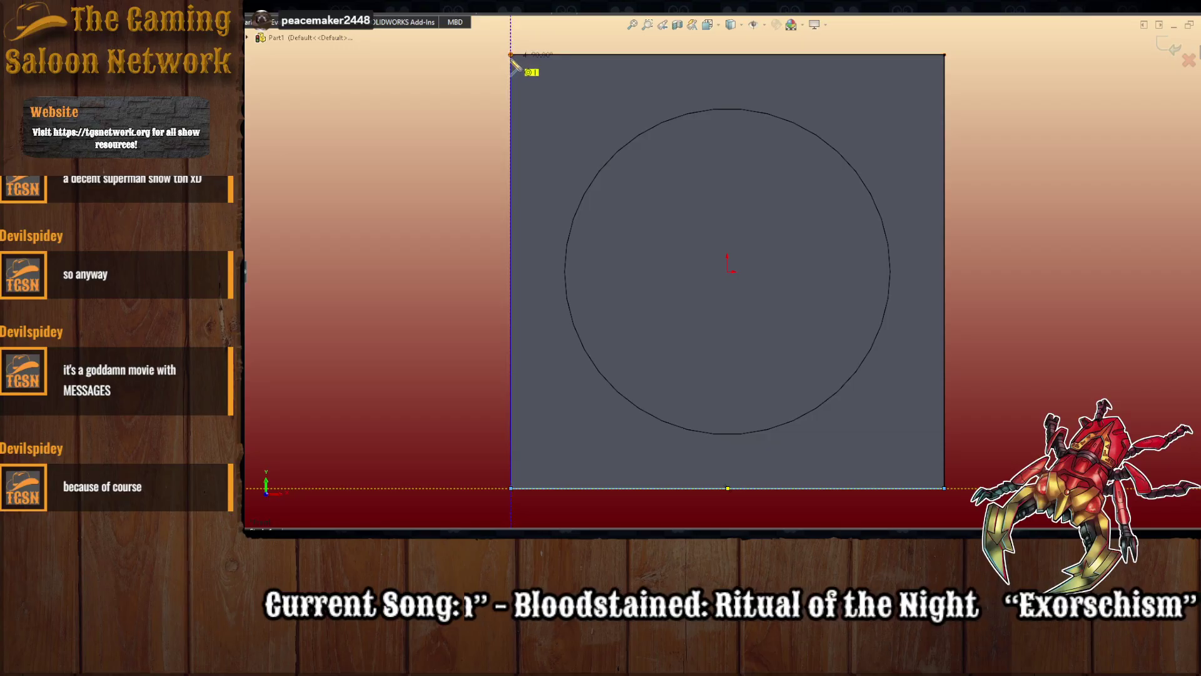
left_click(510, 55)
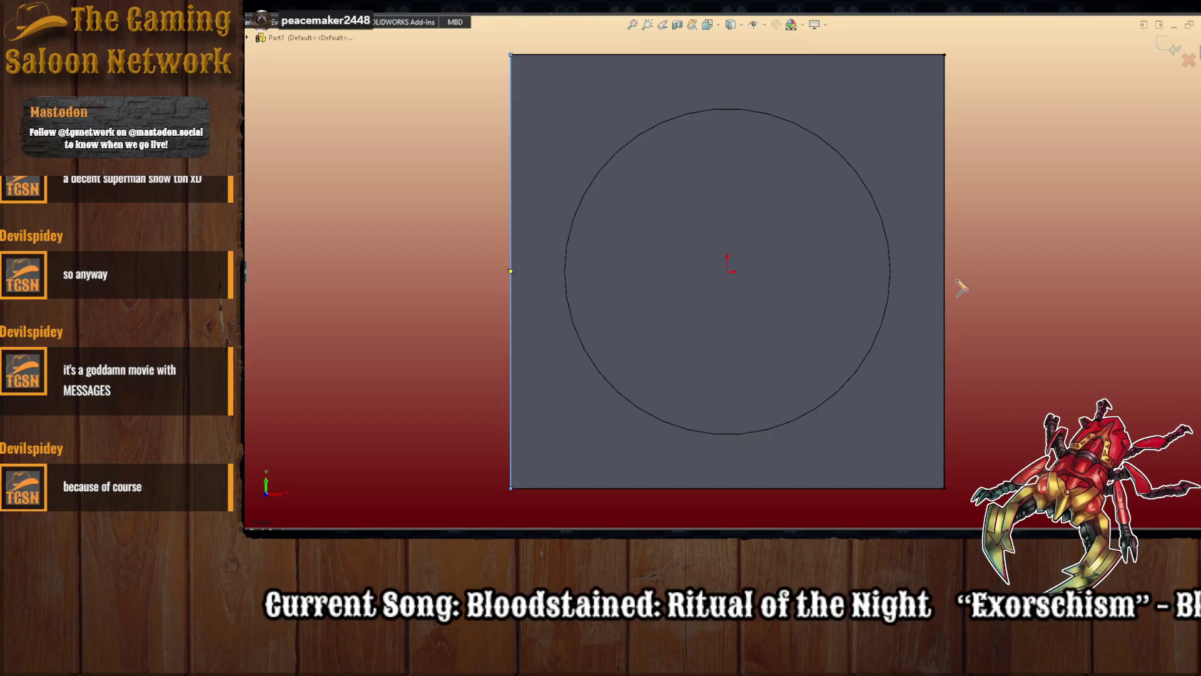
key("Escape")
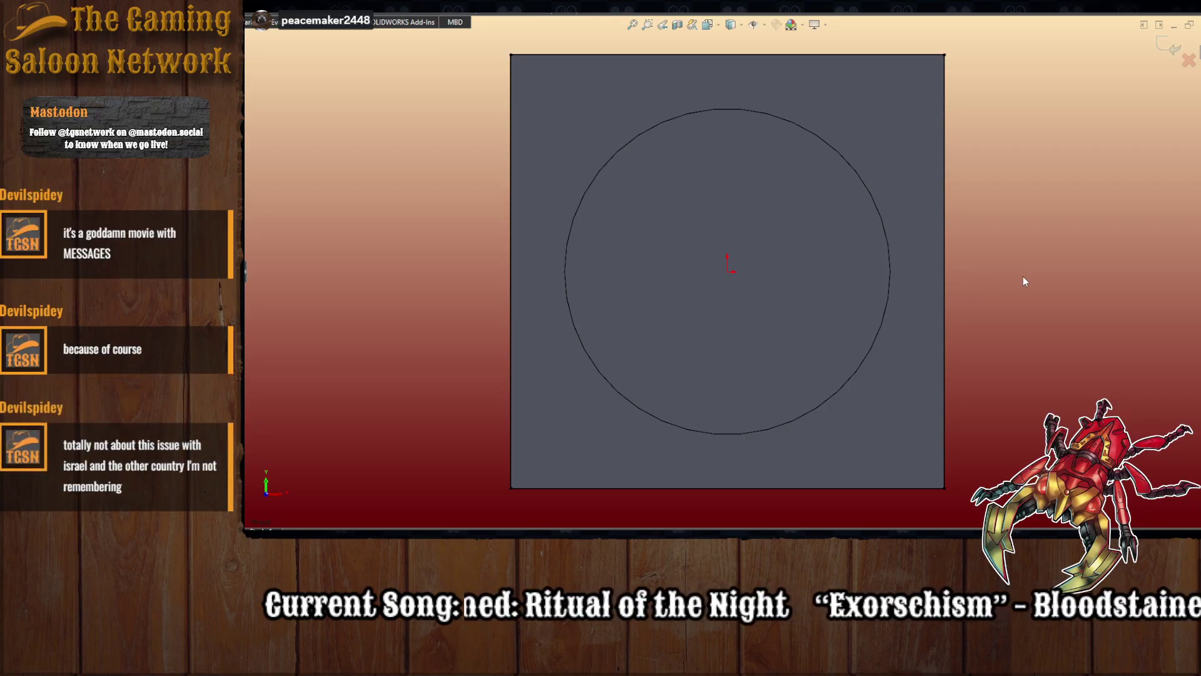
- Extrude the traced square outward from the cylinder's end to form a second square block
middle_click_drag(1023, 276, 999, 297)
scroll(999, 298, "up", 2)
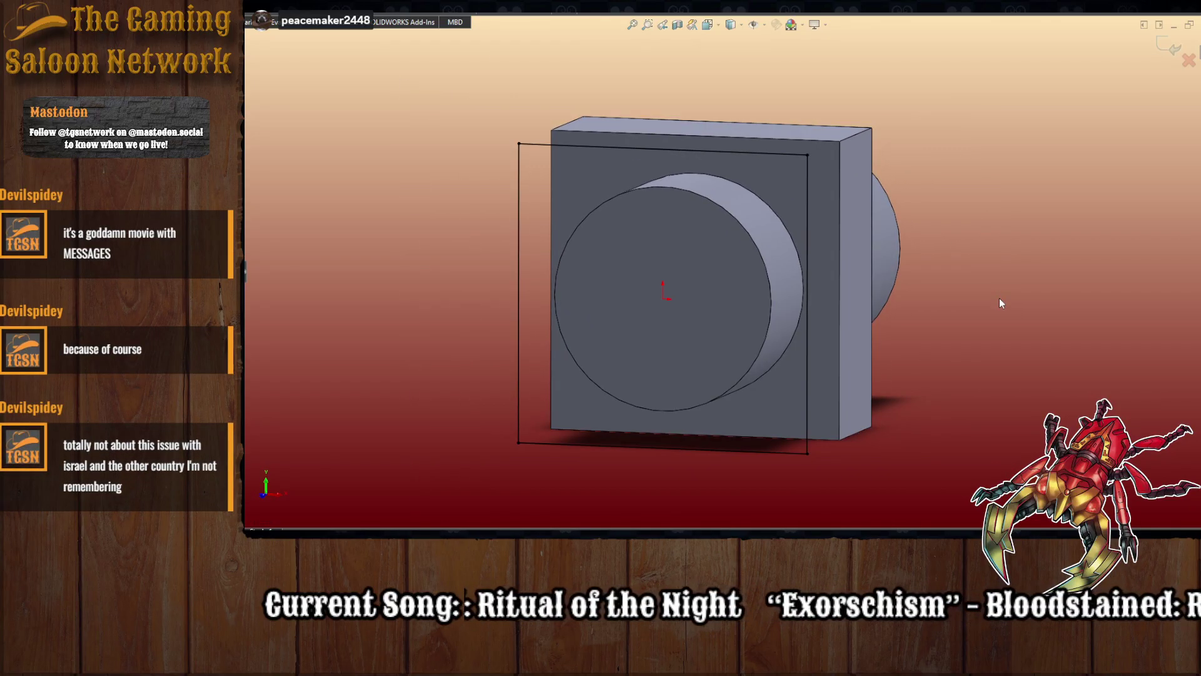
scroll(999, 298, "down", 2)
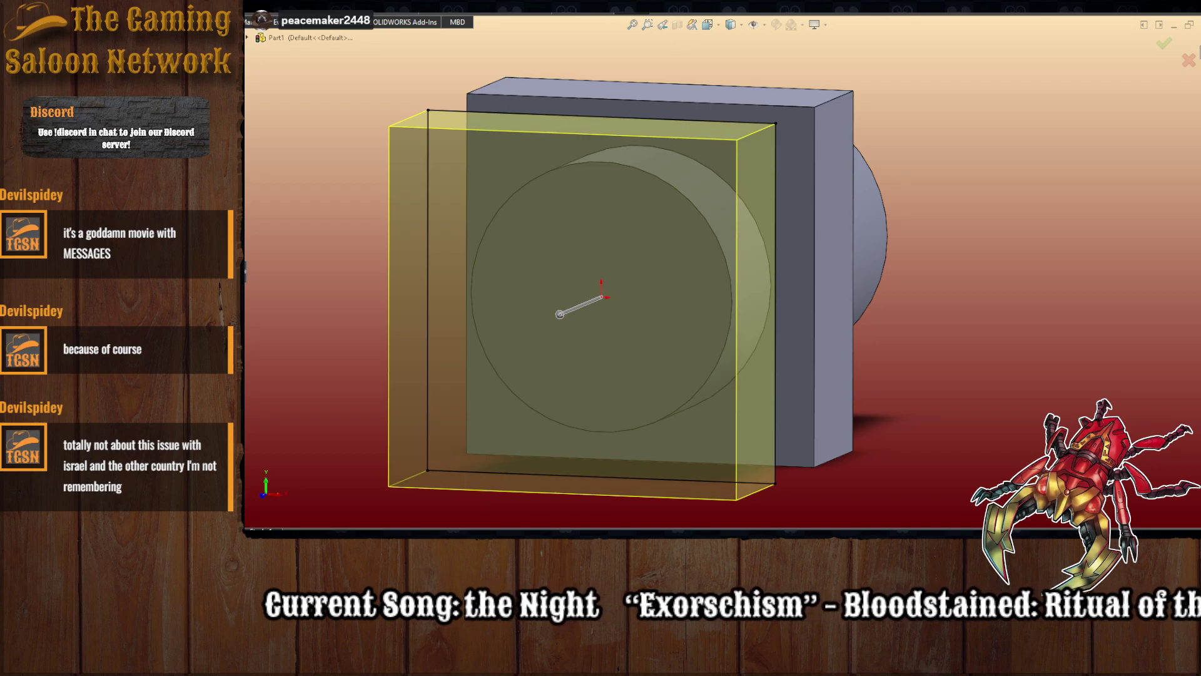
key("Return")
mouse_move(692, 360)
middle_mouse_down()
mouse_move(658, 350)
mouse_move(598, 379)
mouse_move(669, 341)
mouse_move(676, 378)
middle_mouse_up()
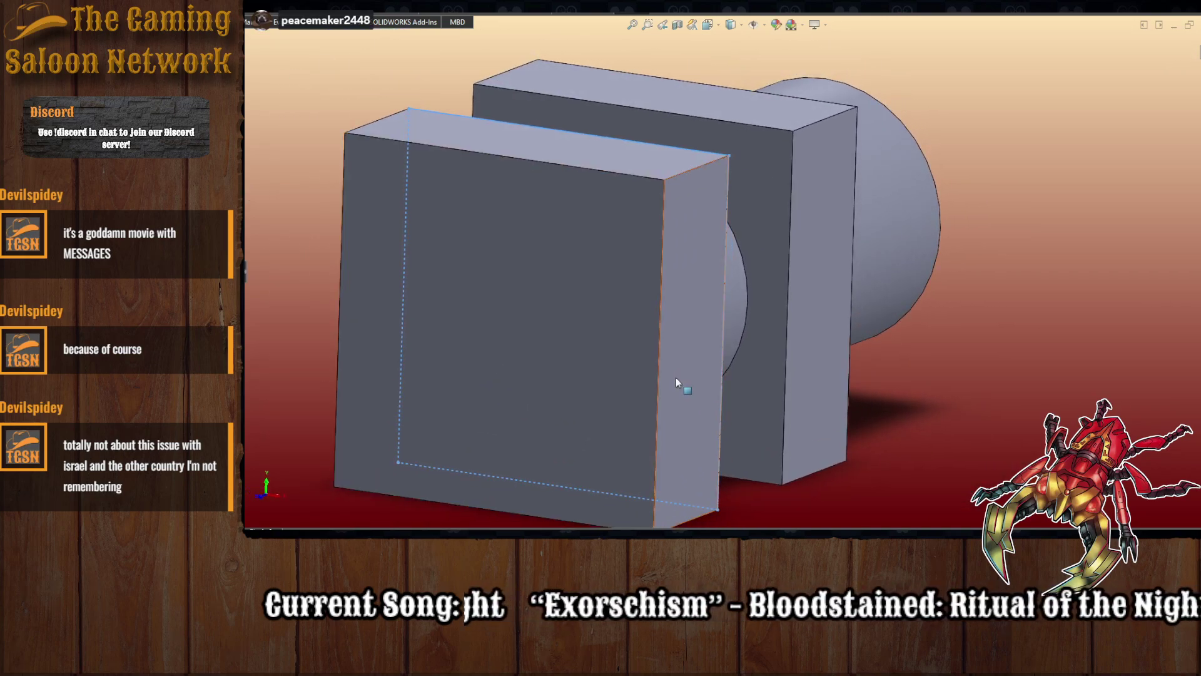
- Sketch a diameter 3 circle centred on the second block's outer face and extrude it outward
scroll(670, 370, "up", 2)
scroll(670, 370, "down", 2)
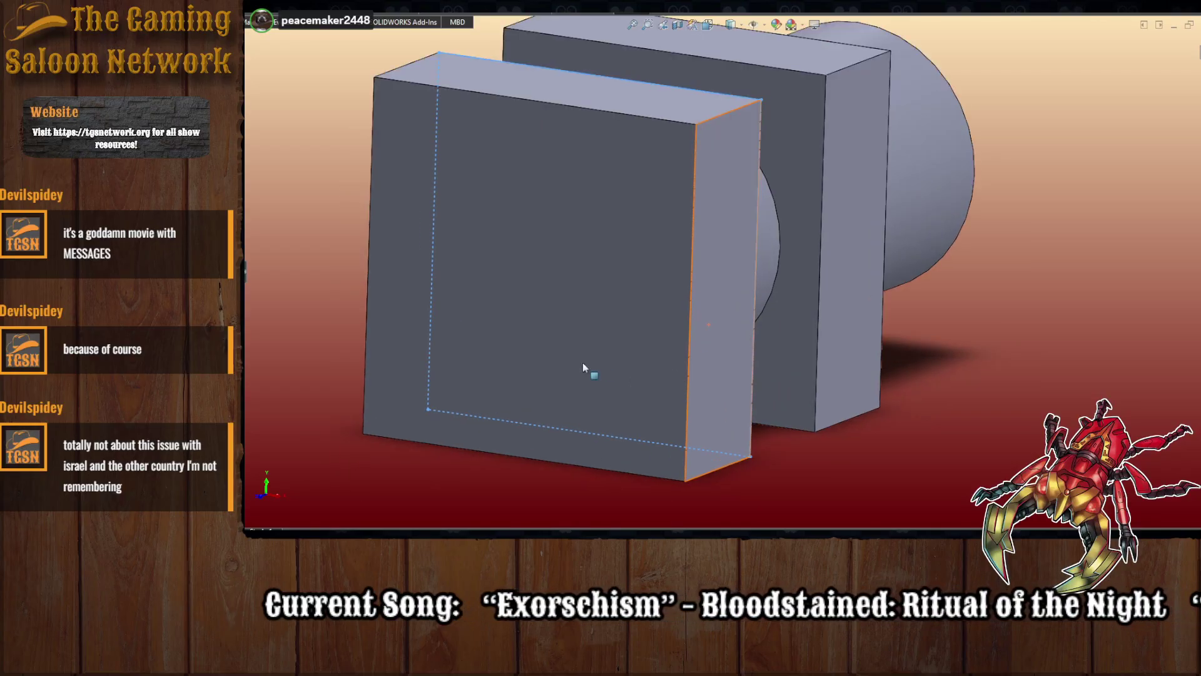
mouse_move(583, 360)
middle_mouse_down()
mouse_move(621, 325)
mouse_move(620, 347)
middle_mouse_up()
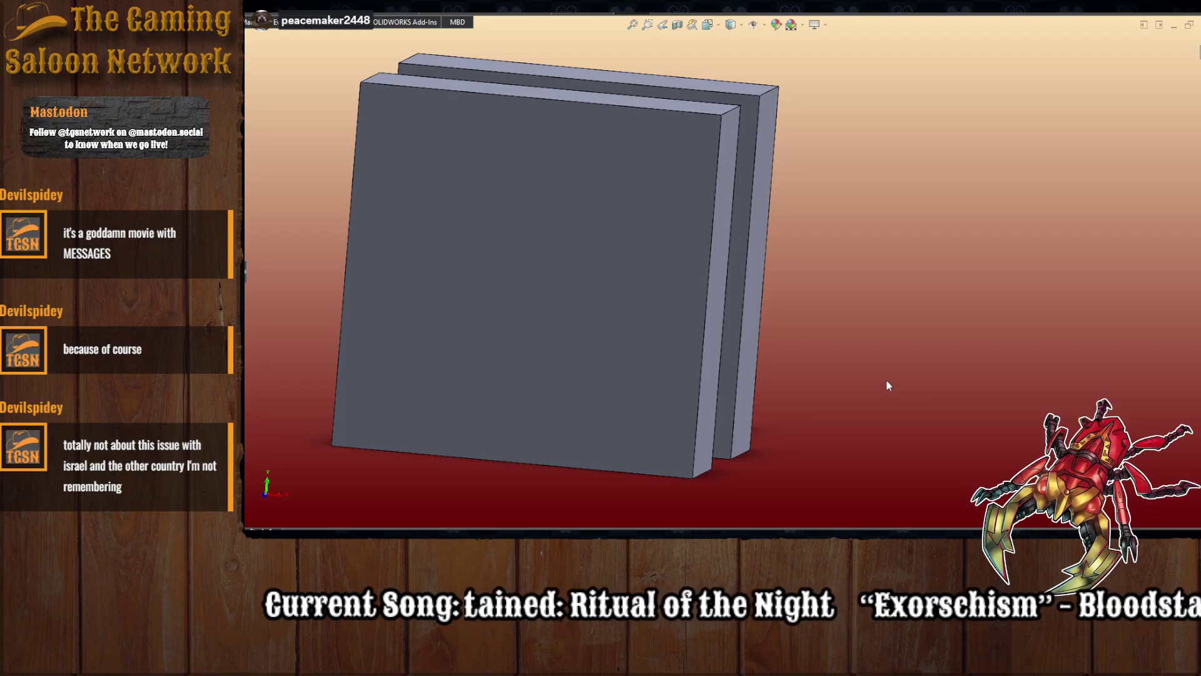
middle_click_drag(544, 291, 566, 241)
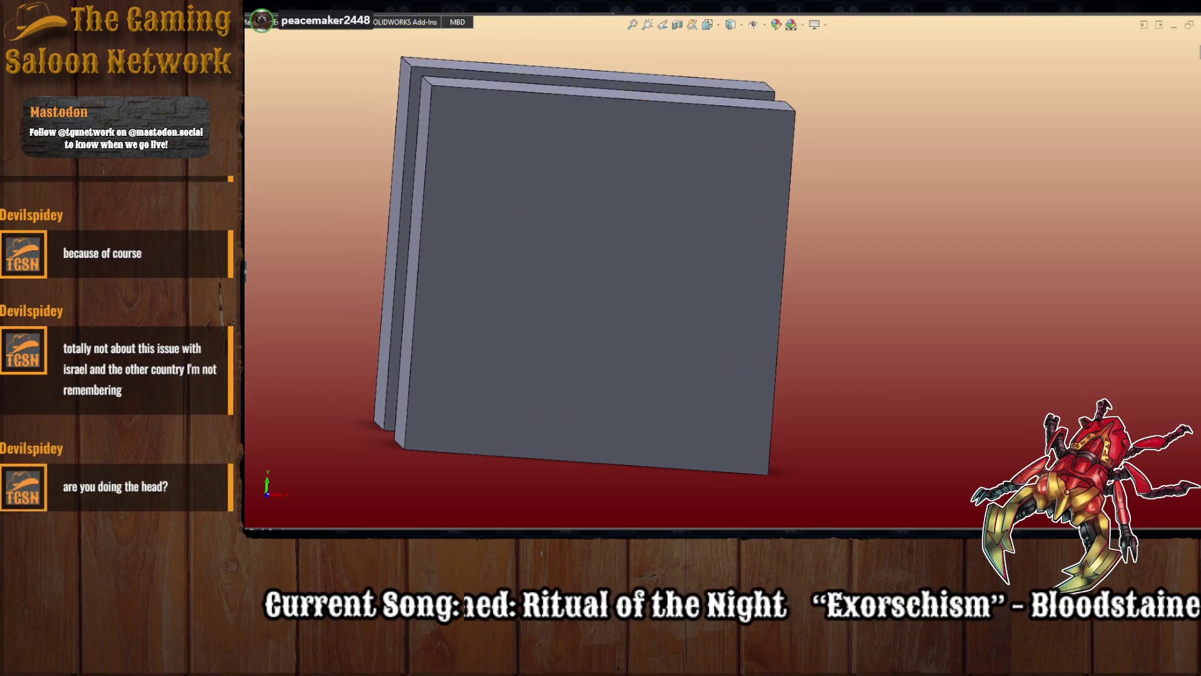
left_click(625, 288)
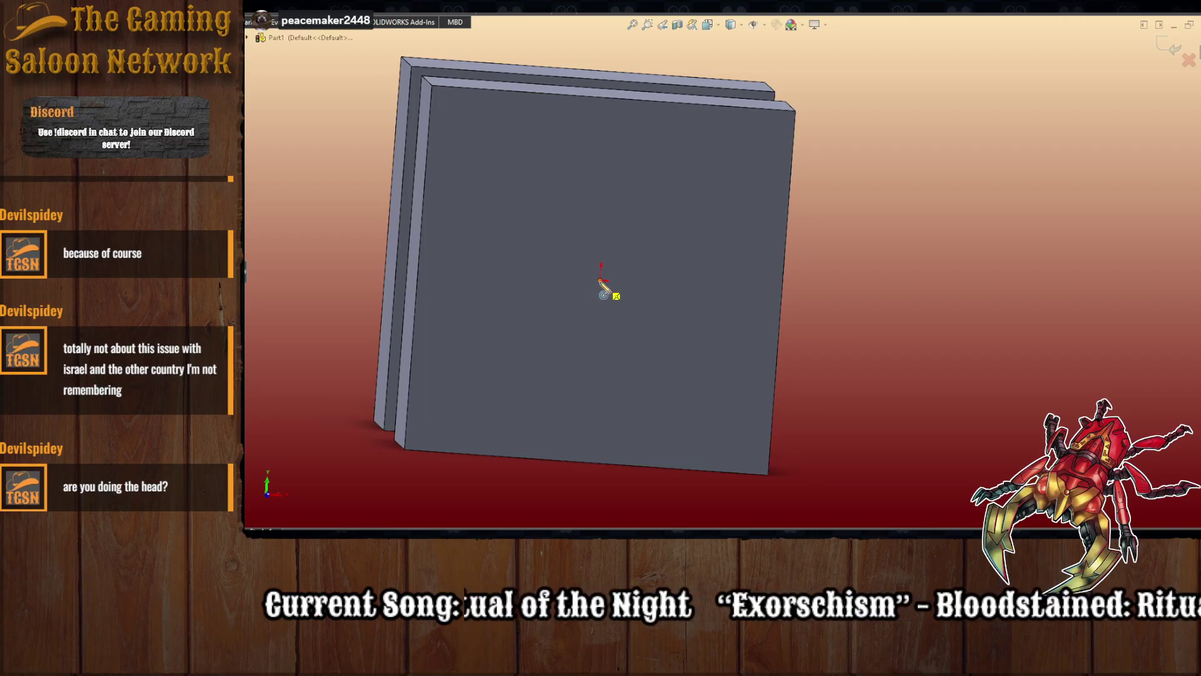
left_click(603, 280)
left_click(736, 269)
key("d")
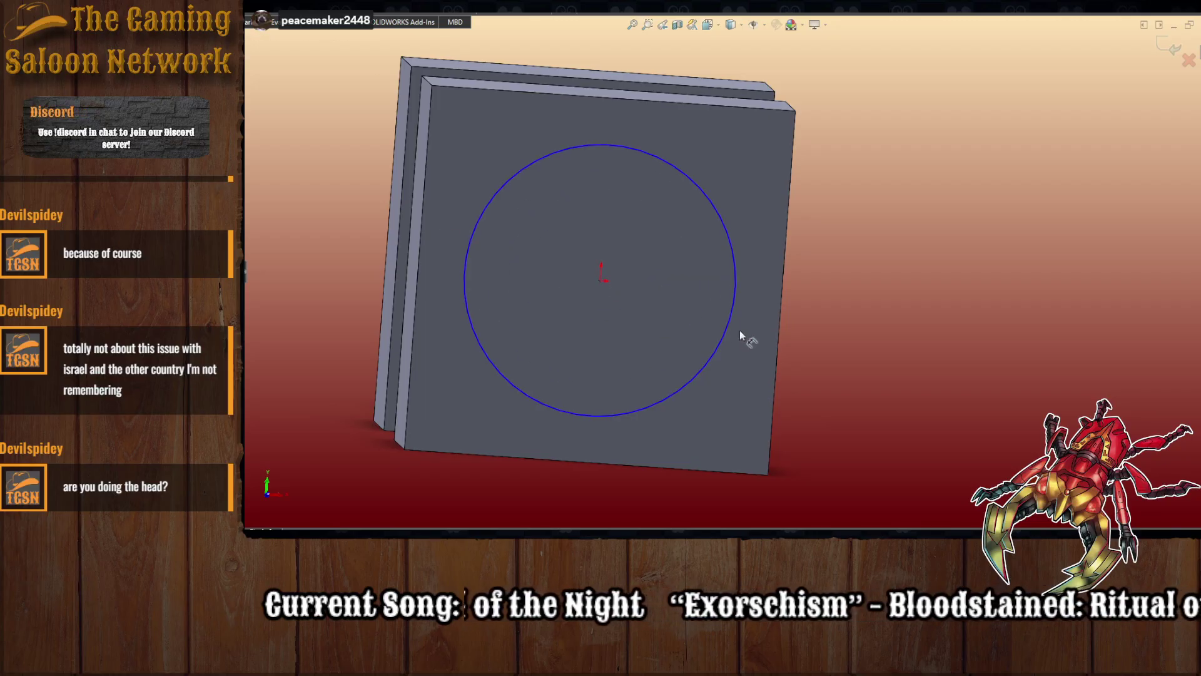
left_click(735, 327)
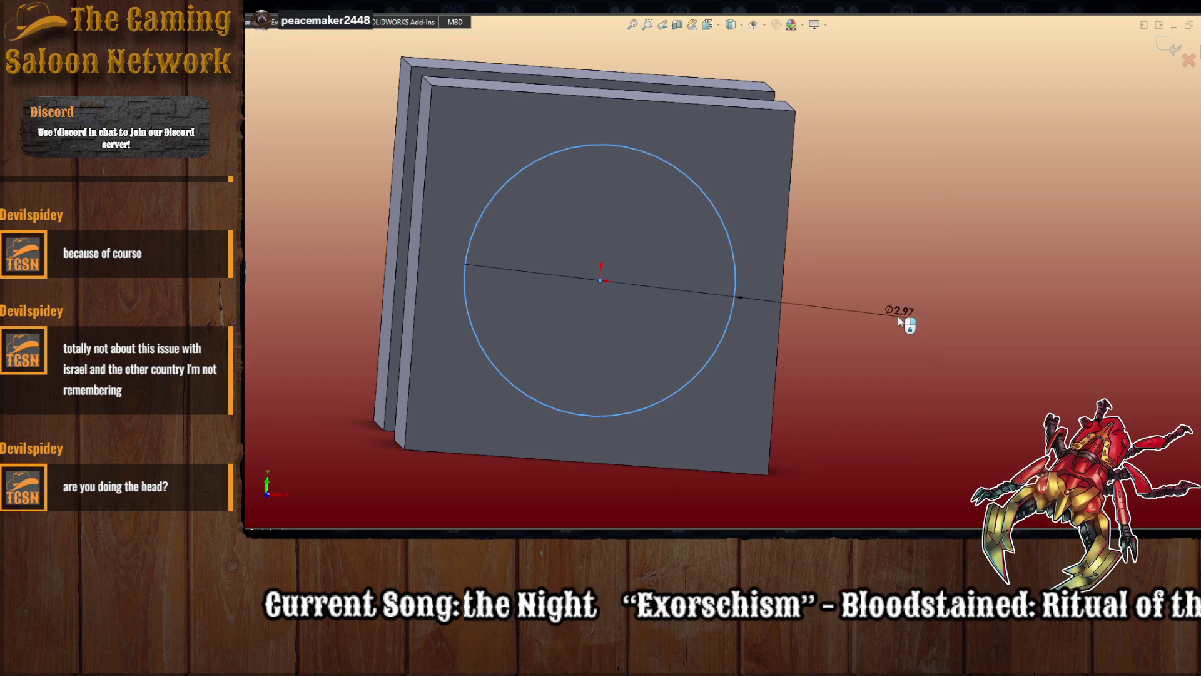
left_click(898, 317)
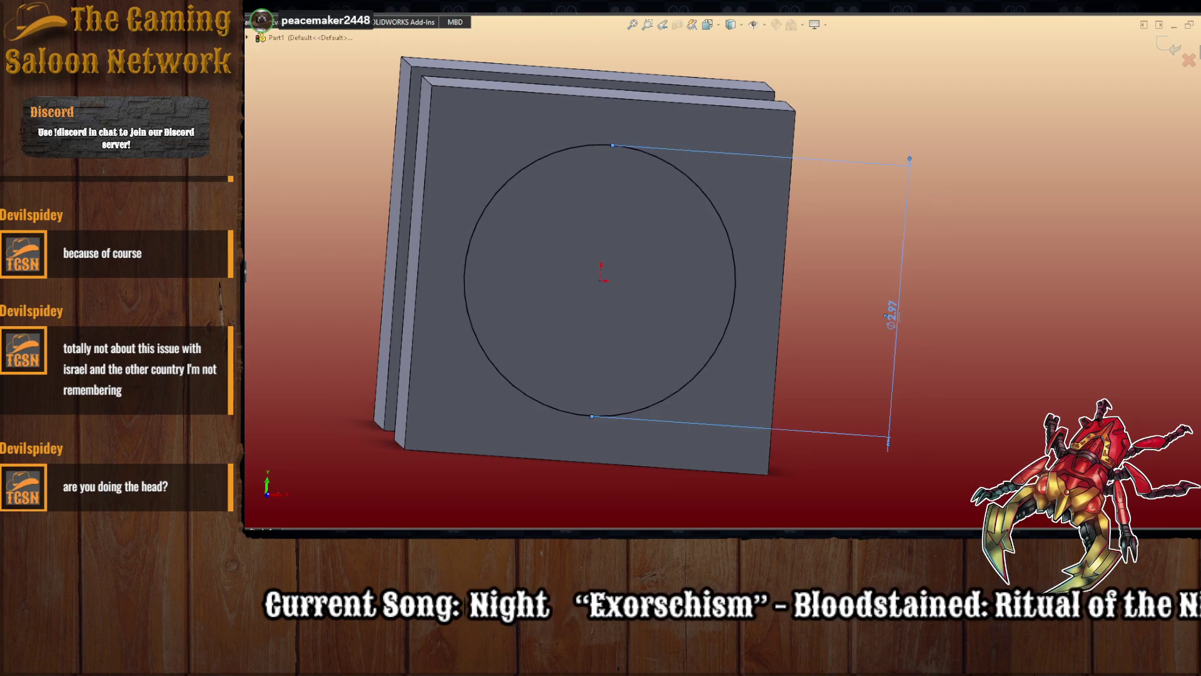
type("3")
key("Return")
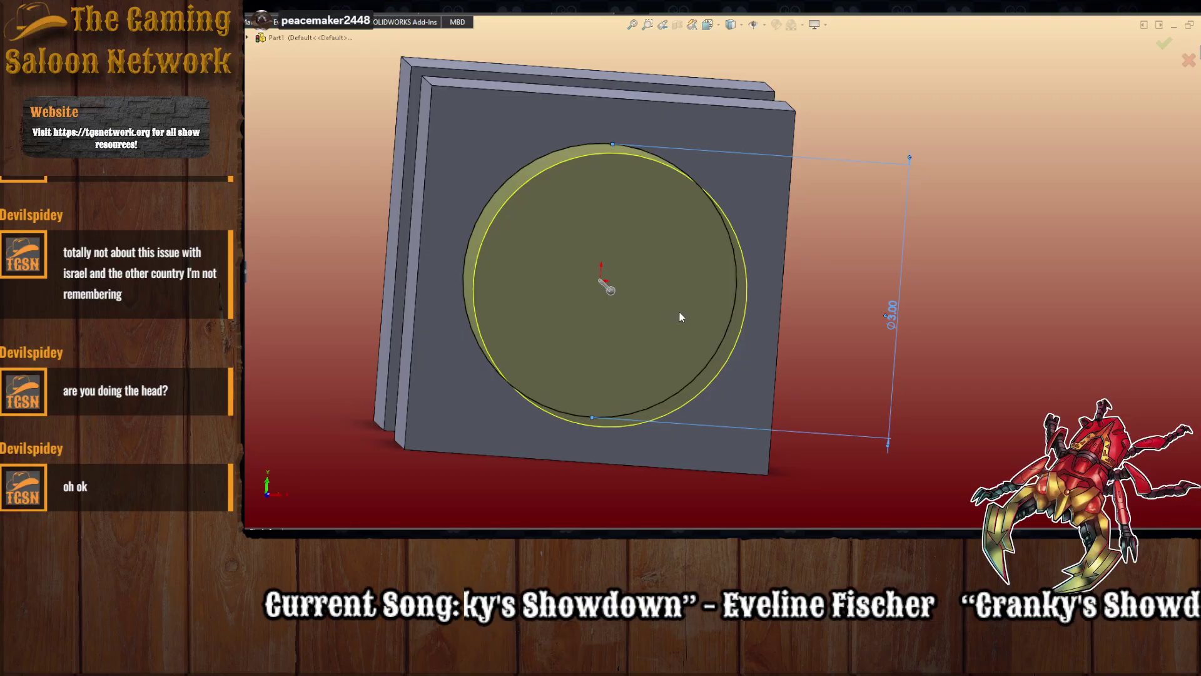
key("Return")
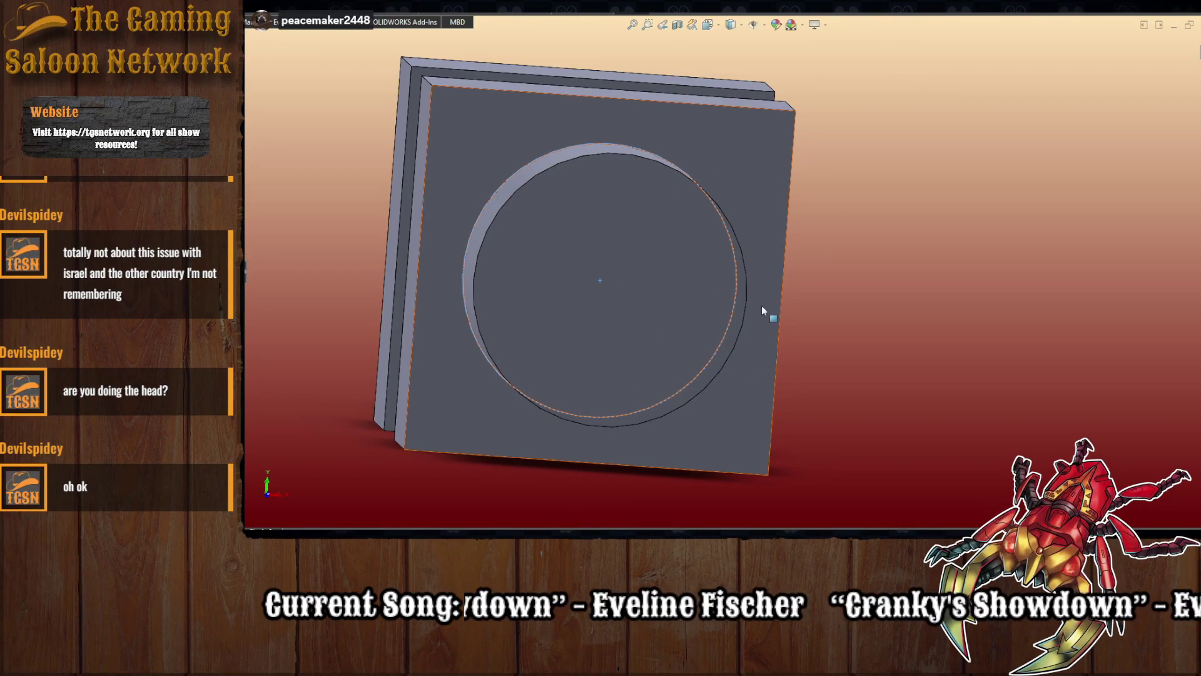
- Fillet the four corner edges of both square blocks with a 0.25 mm radius
middle_click_drag(767, 314, 756, 260)
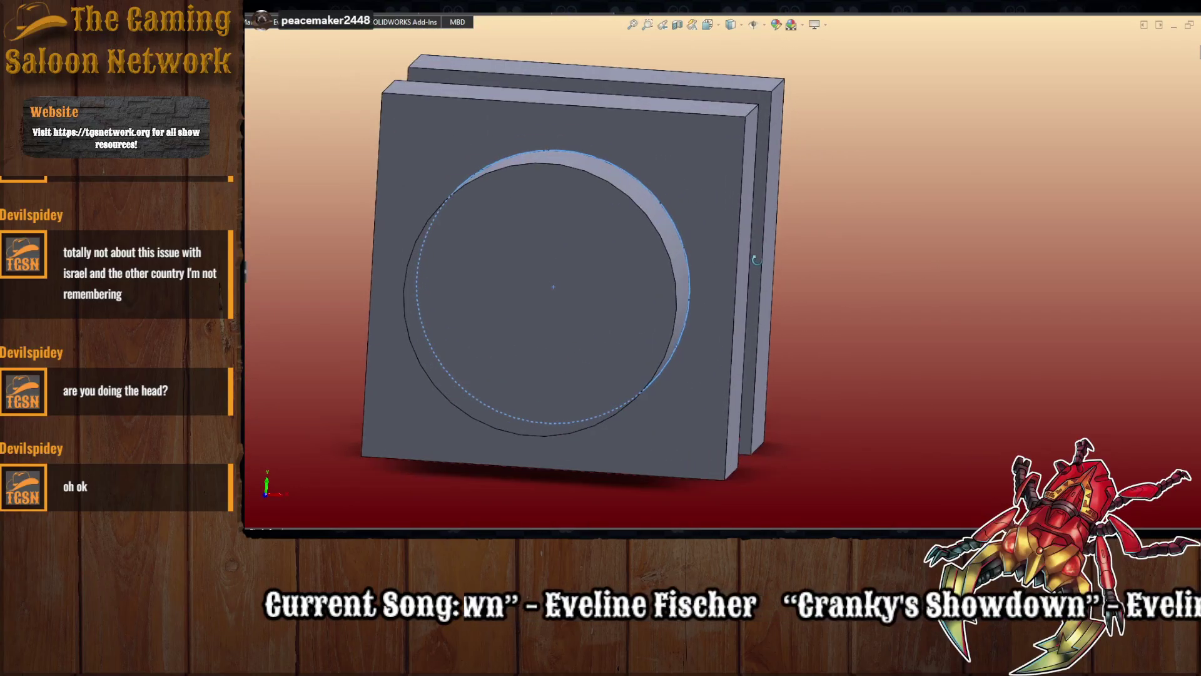
scroll(845, 353, "up", 3)
middle_click_drag(791, 349, 724, 367)
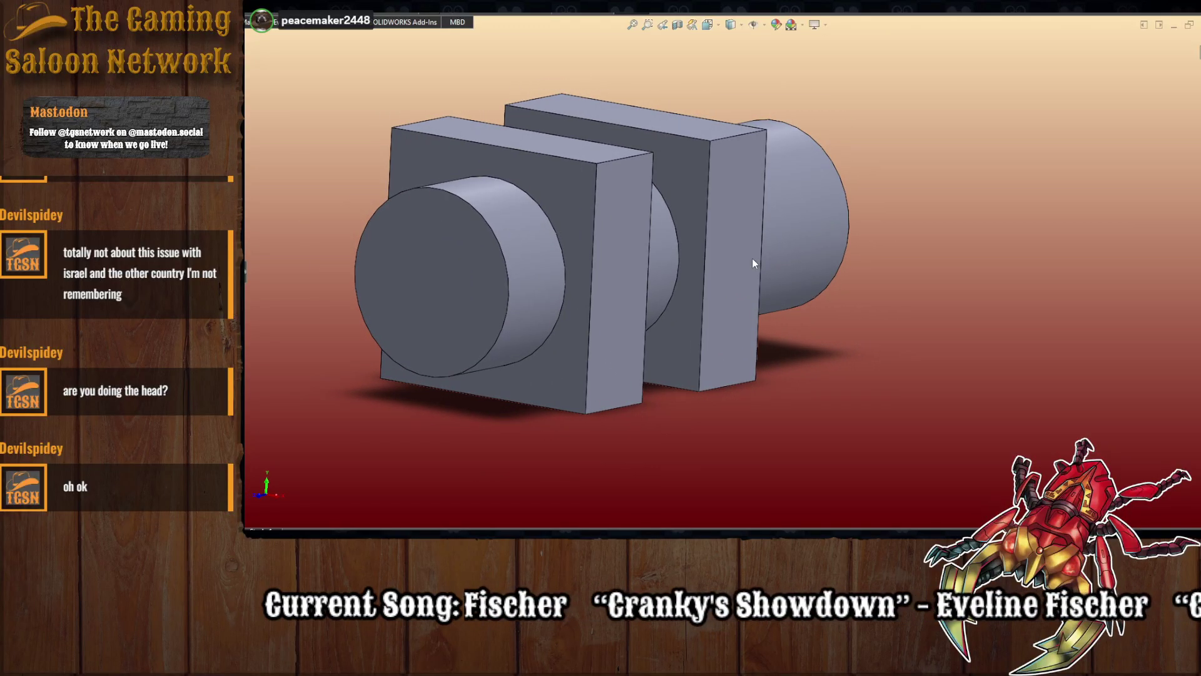
left_click(615, 161)
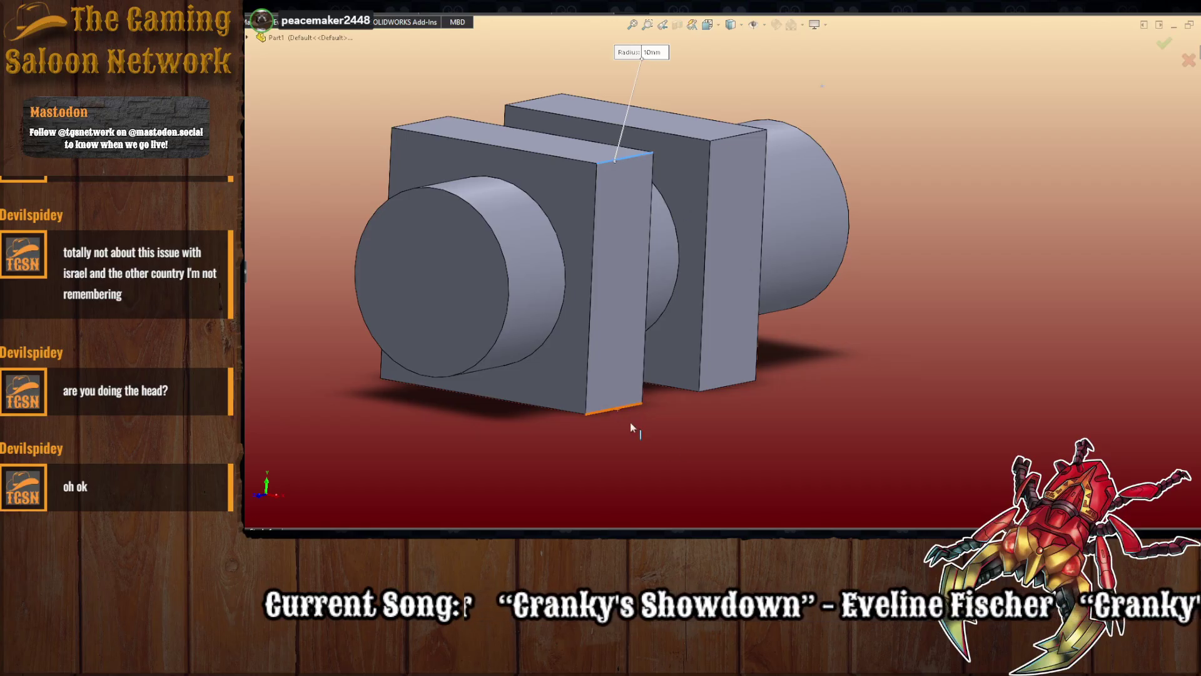
middle_click_drag(629, 421, 759, 461)
left_click(588, 380)
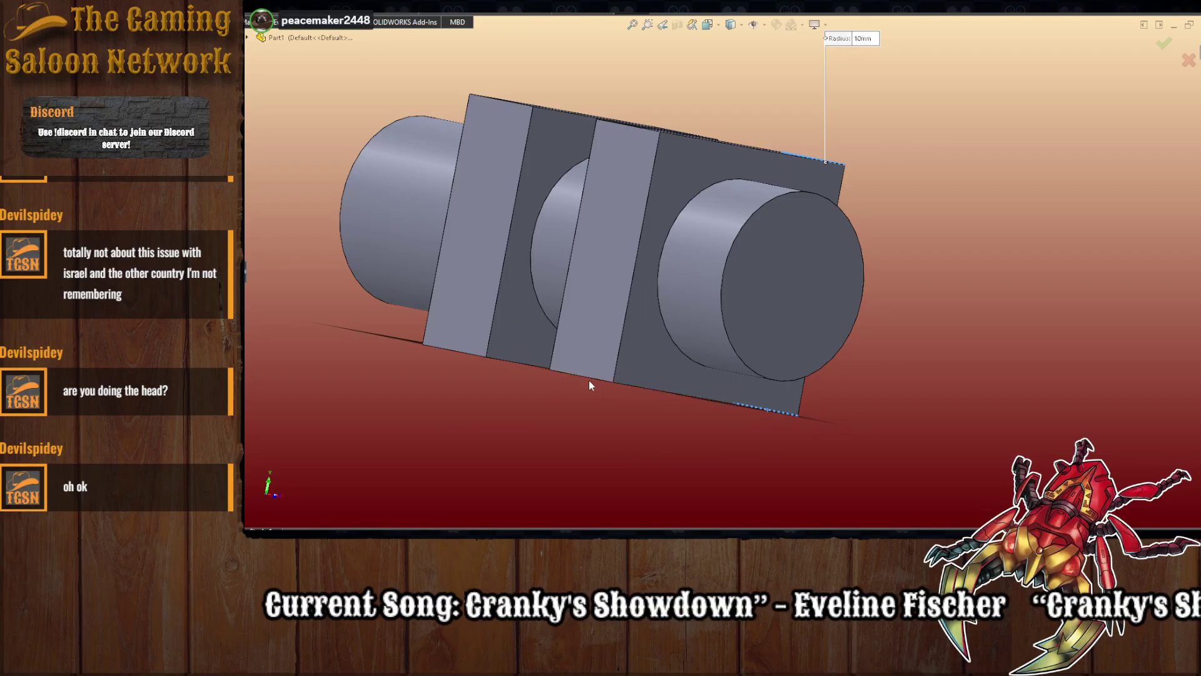
middle_click_drag(646, 304, 712, 230)
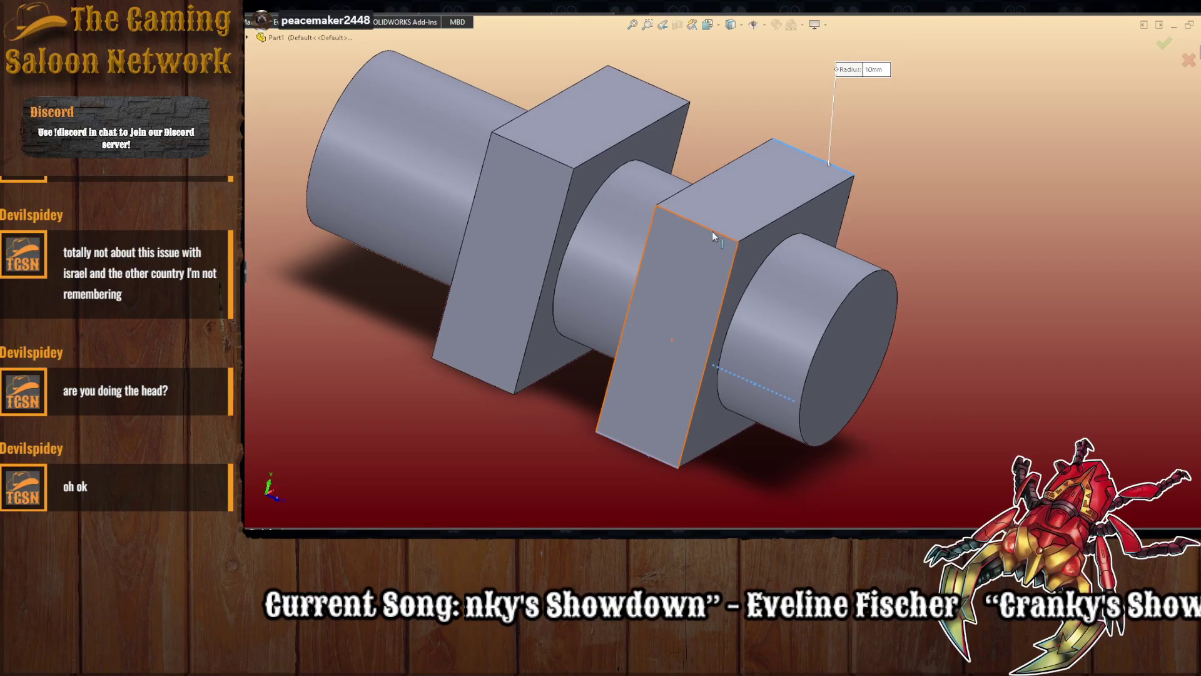
left_click(712, 230)
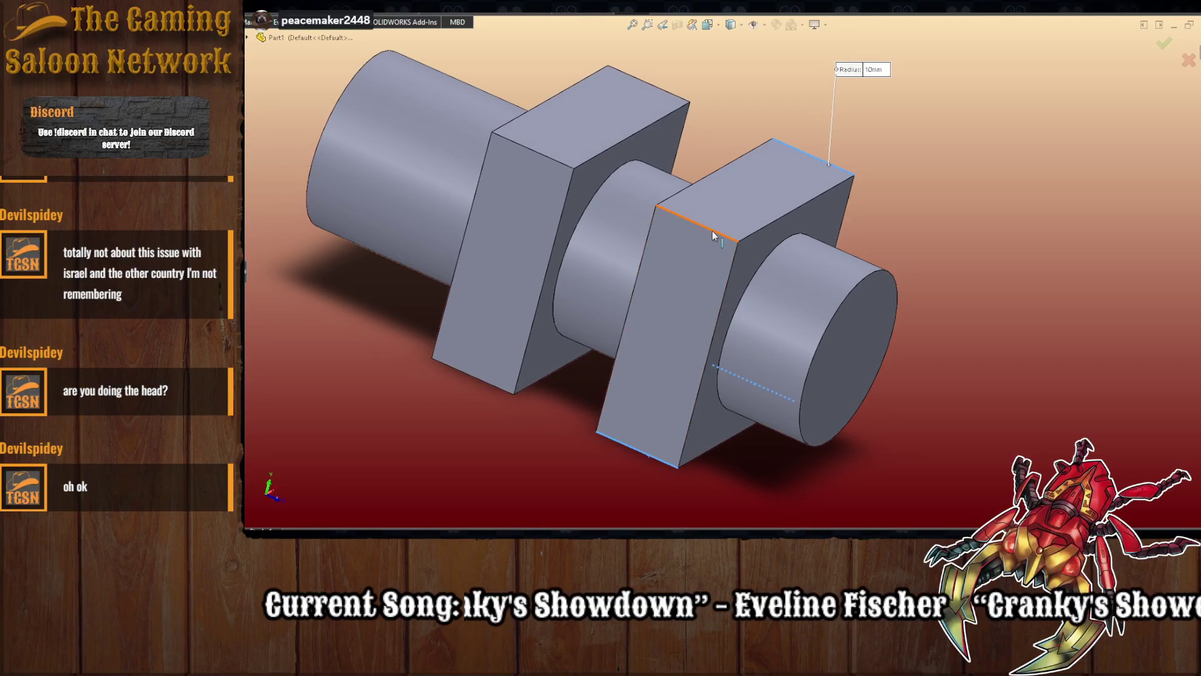
left_click(536, 151)
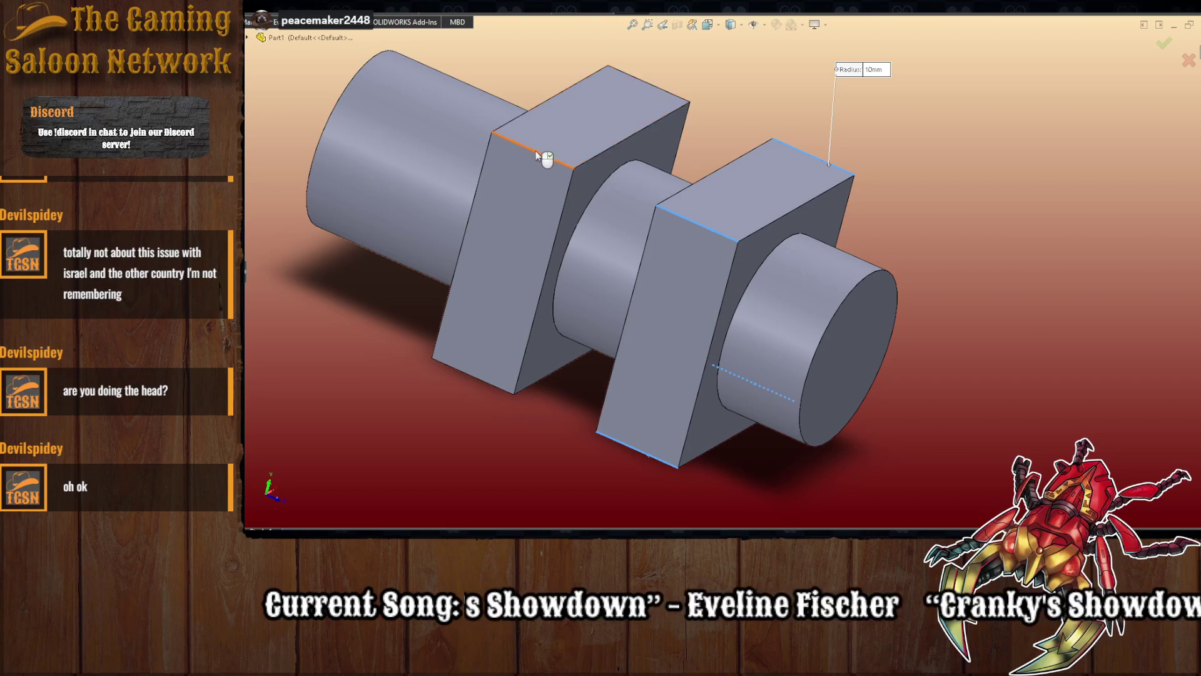
left_click(472, 378)
middle_click_drag(539, 422, 700, 114)
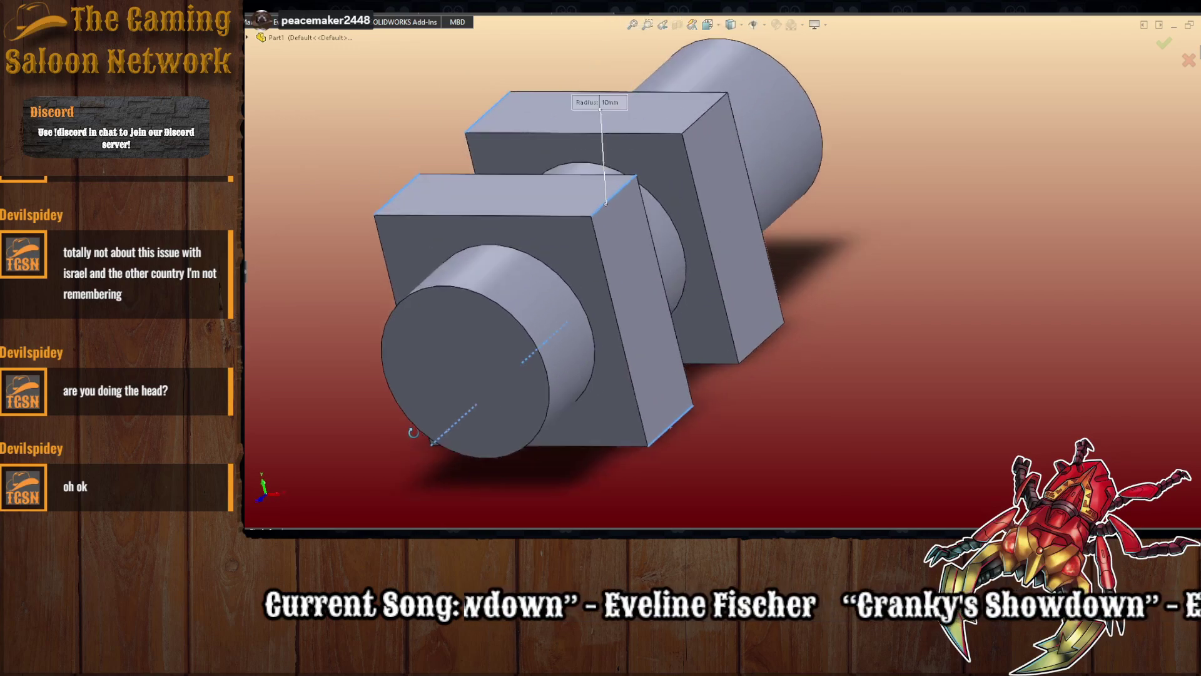
left_click(700, 115)
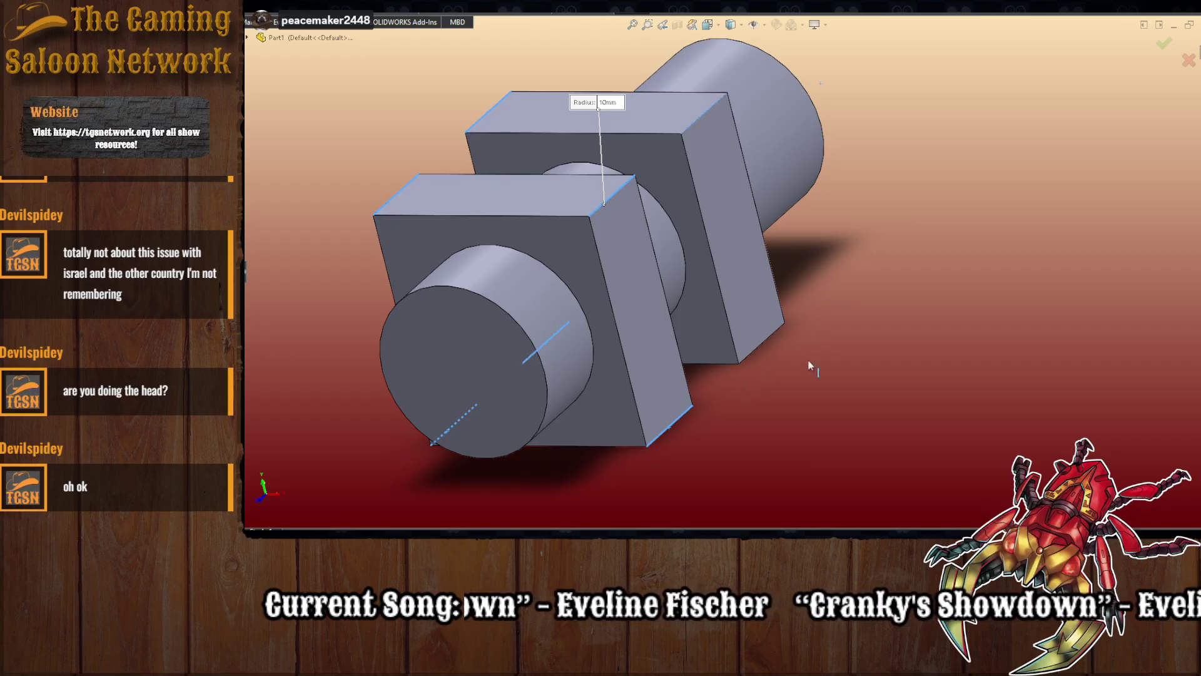
left_click(760, 344)
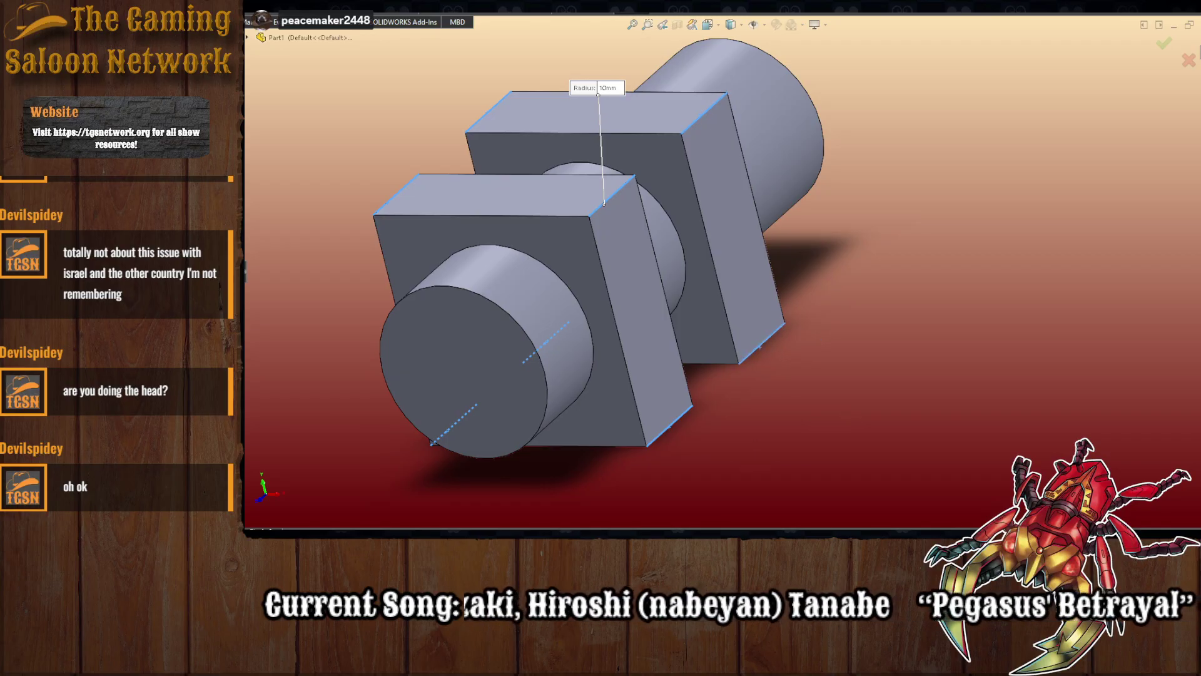
type("1")
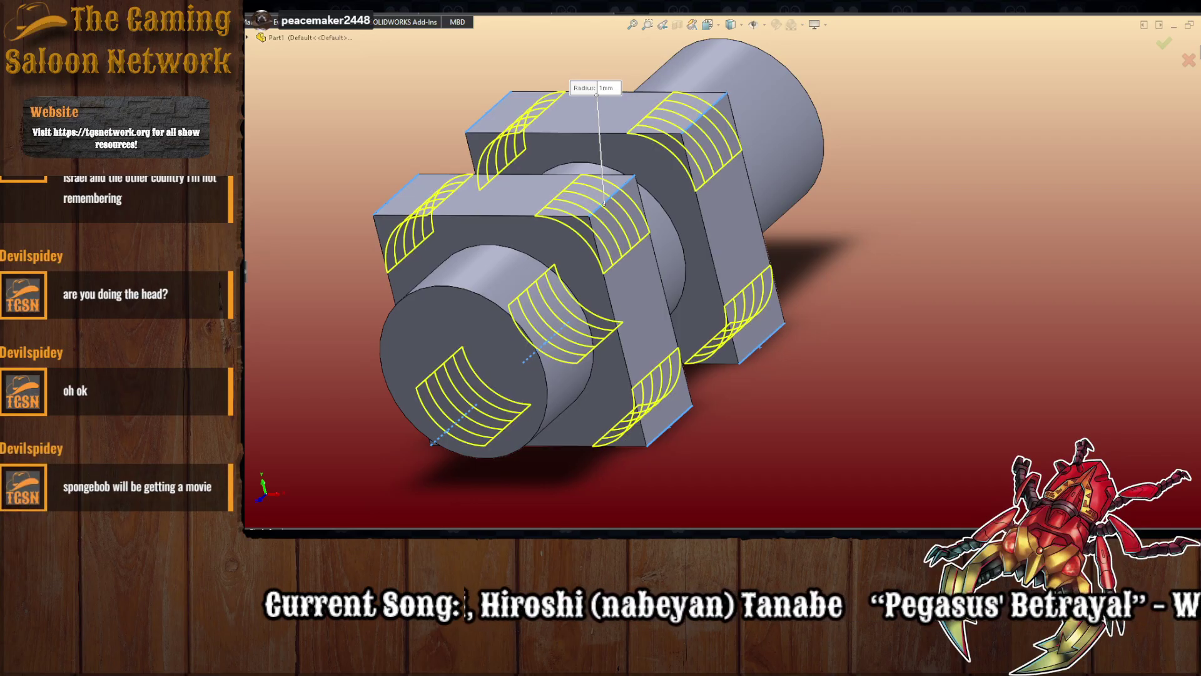
type("0.5")
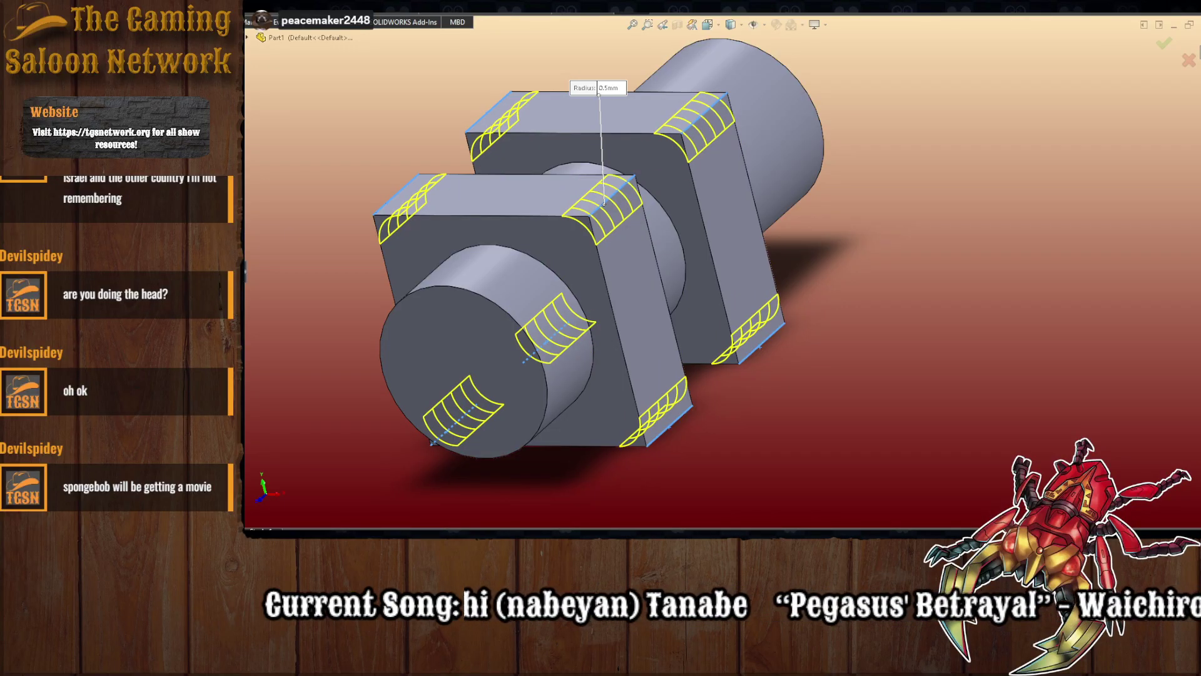
type("0.25")
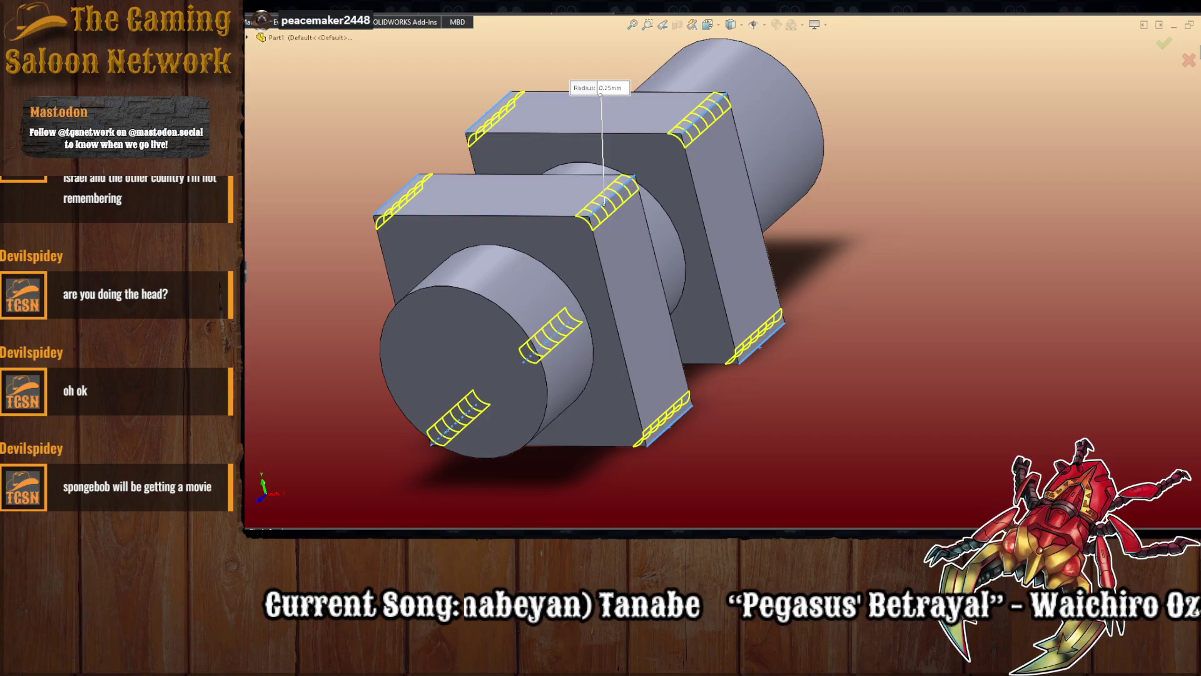
key("Return")
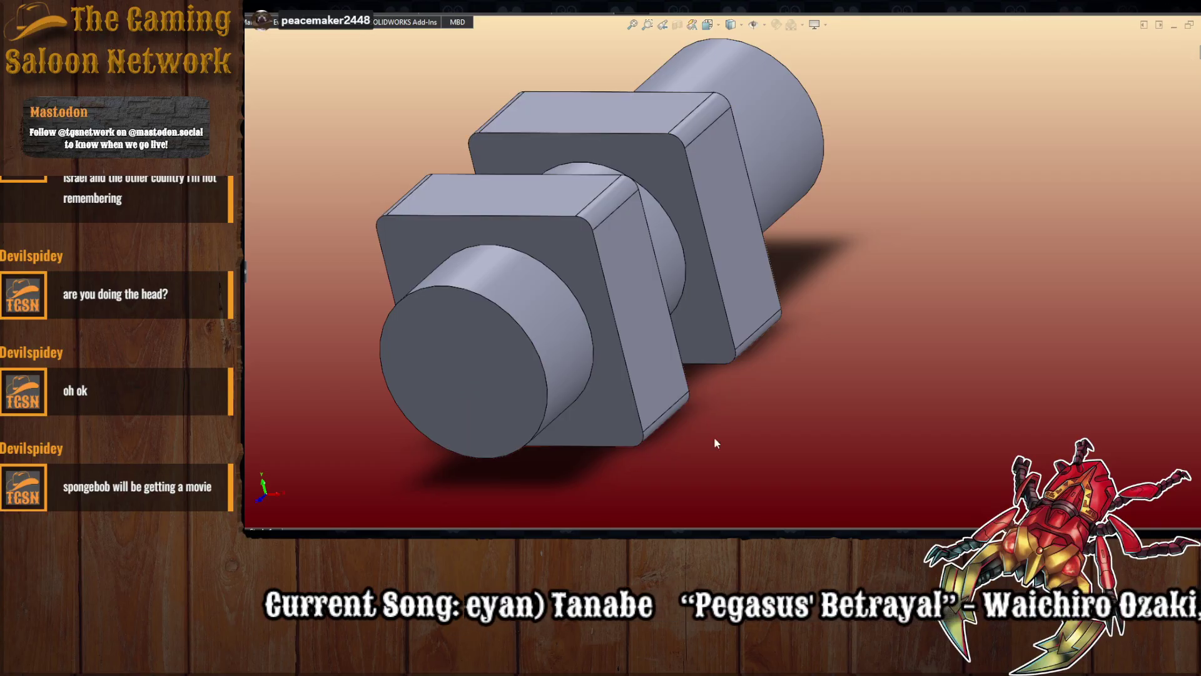
- Fillet the front and back perimeter edges of both square blocks with a 0.25 mm radius
middle_click_drag(766, 437, 903, 444)
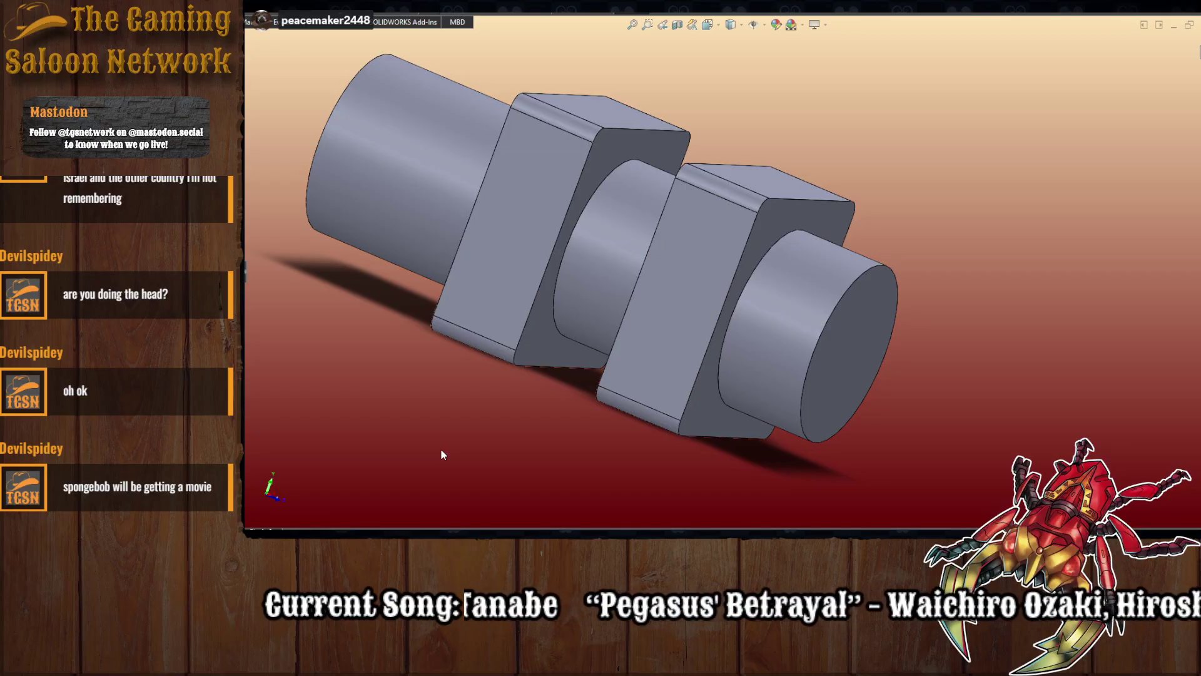
key("Return")
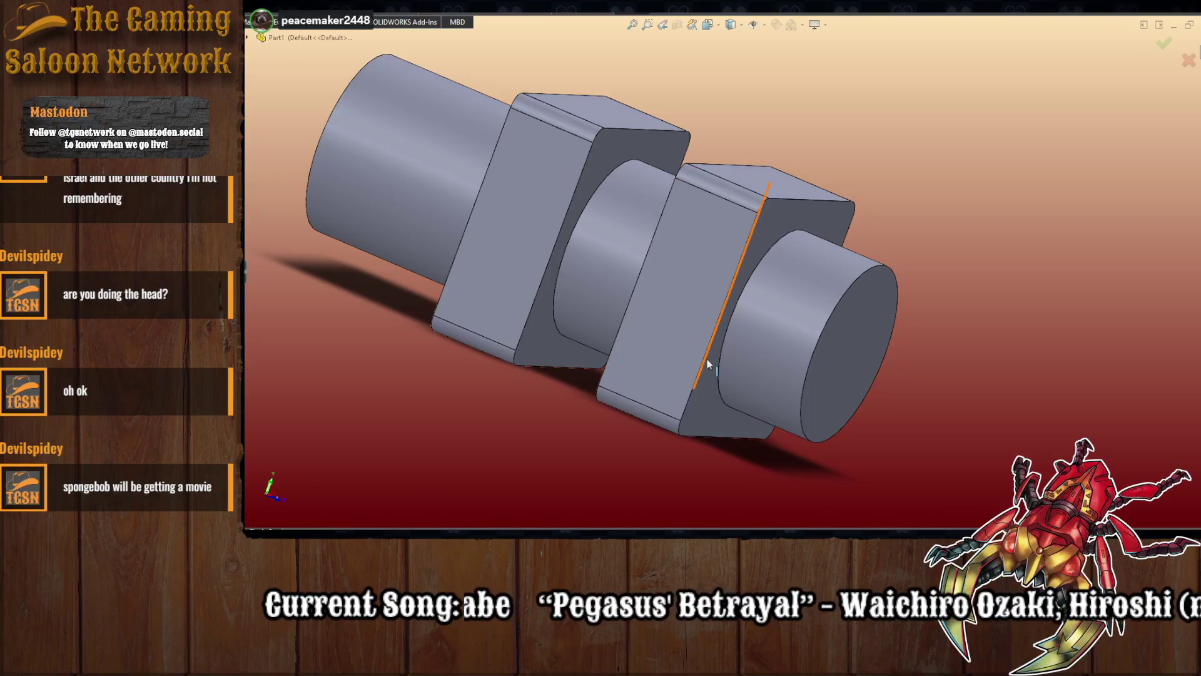
left_click(703, 359)
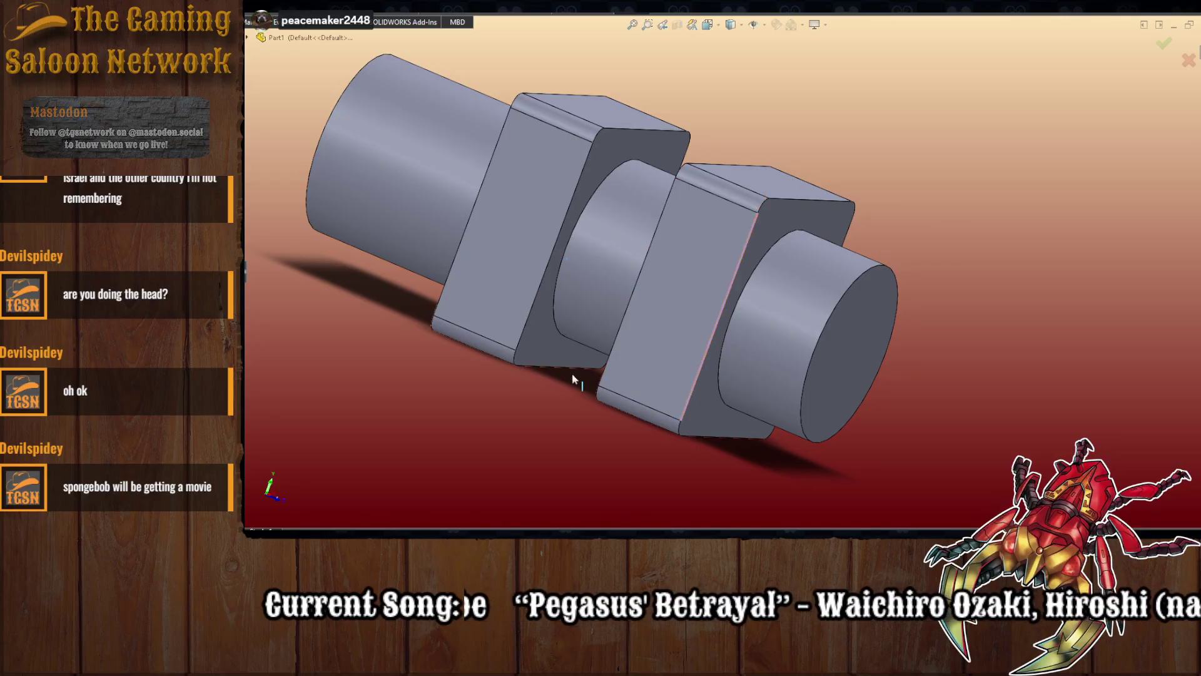
left_click(617, 332)
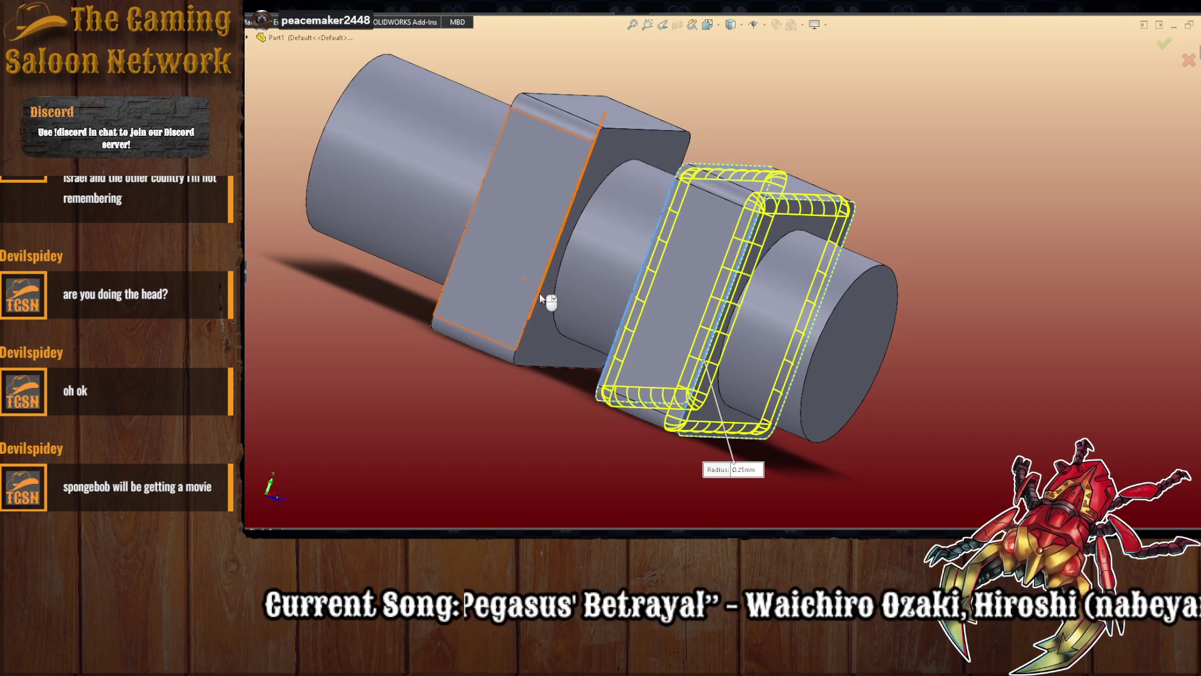
left_click(537, 294)
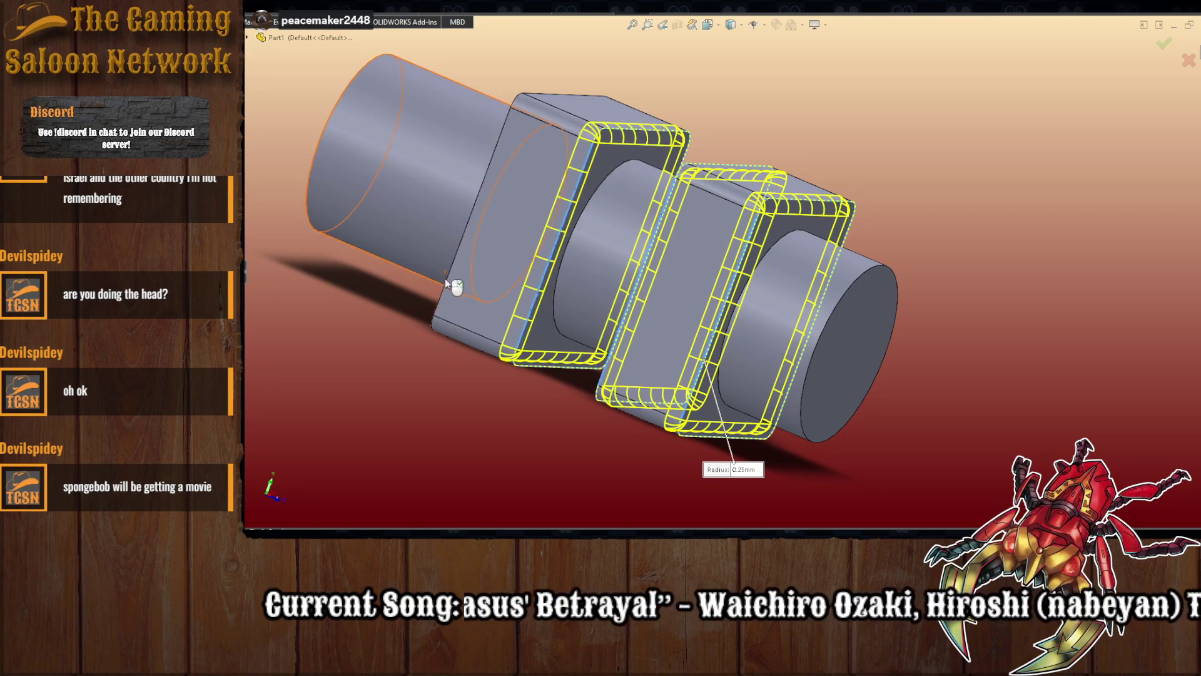
left_click(447, 280)
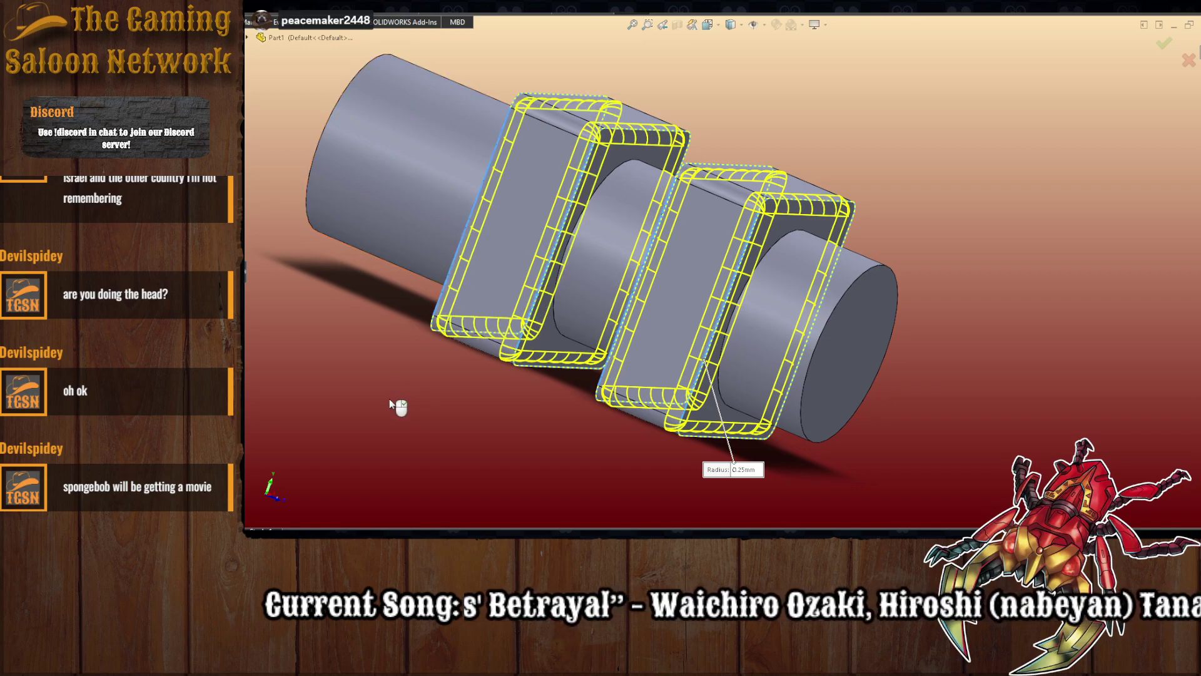
key("Return")
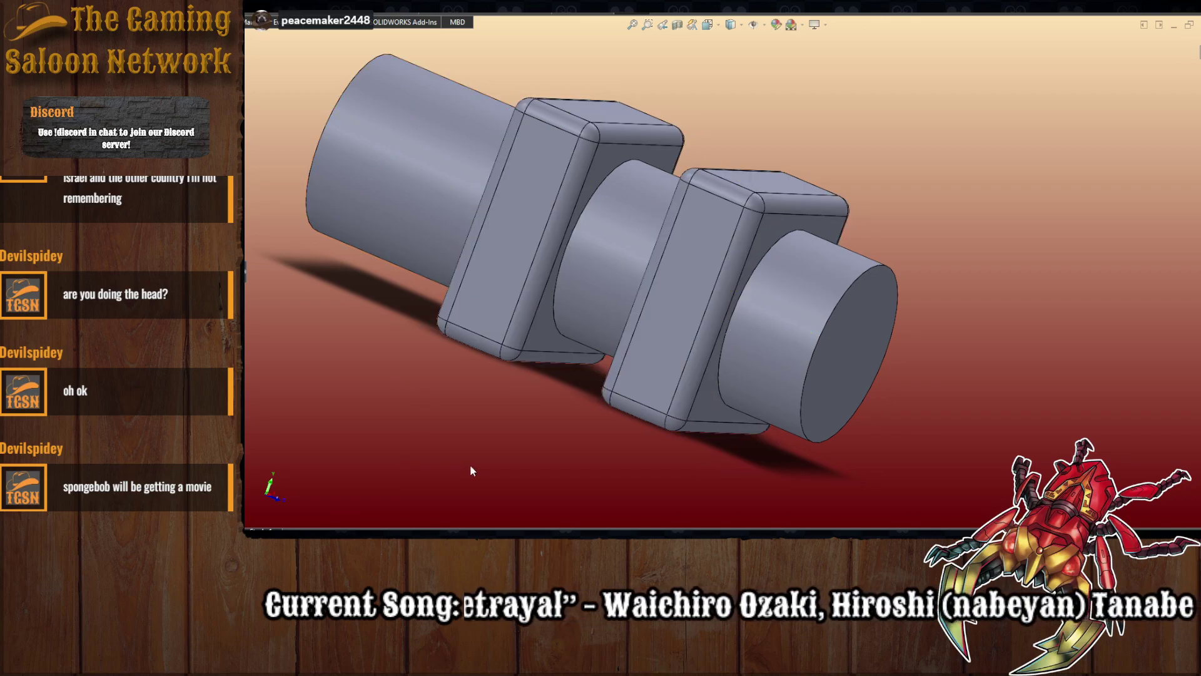
- Start a side-view sketch and draw a line about 0.47 mm up from the outer block's top midpoint, continuing horizontally past the cylinder's end
middle_click_drag(453, 444, 790, 186)
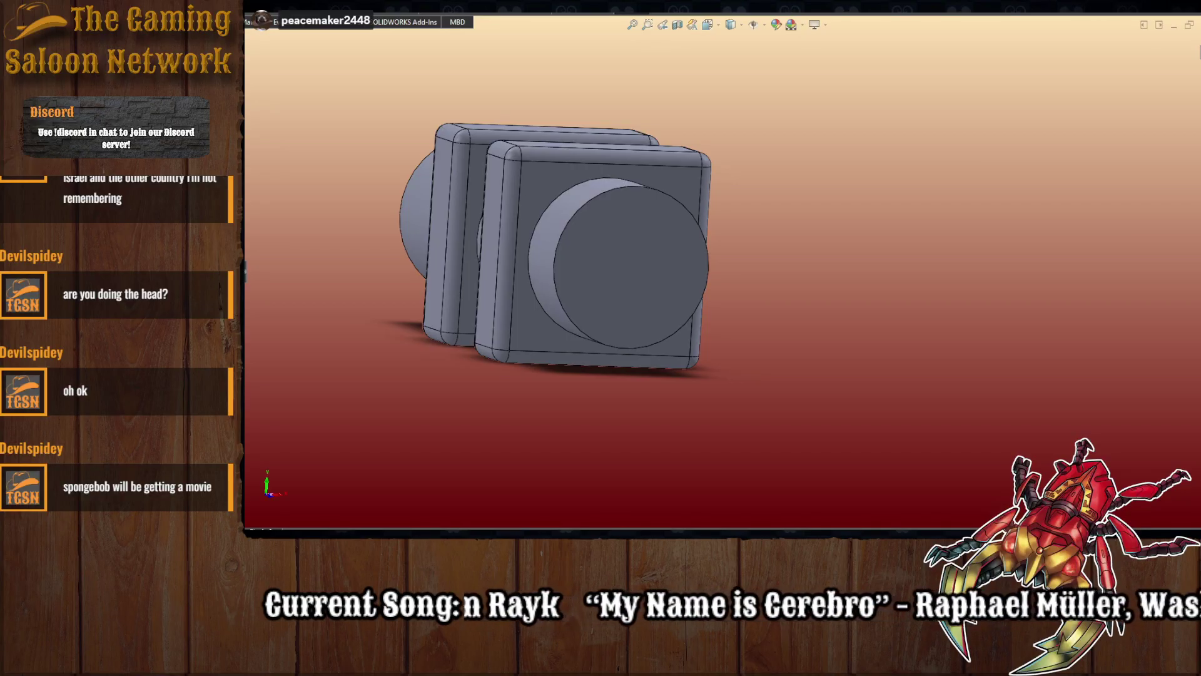
middle_click_drag(957, 244, 860, 239)
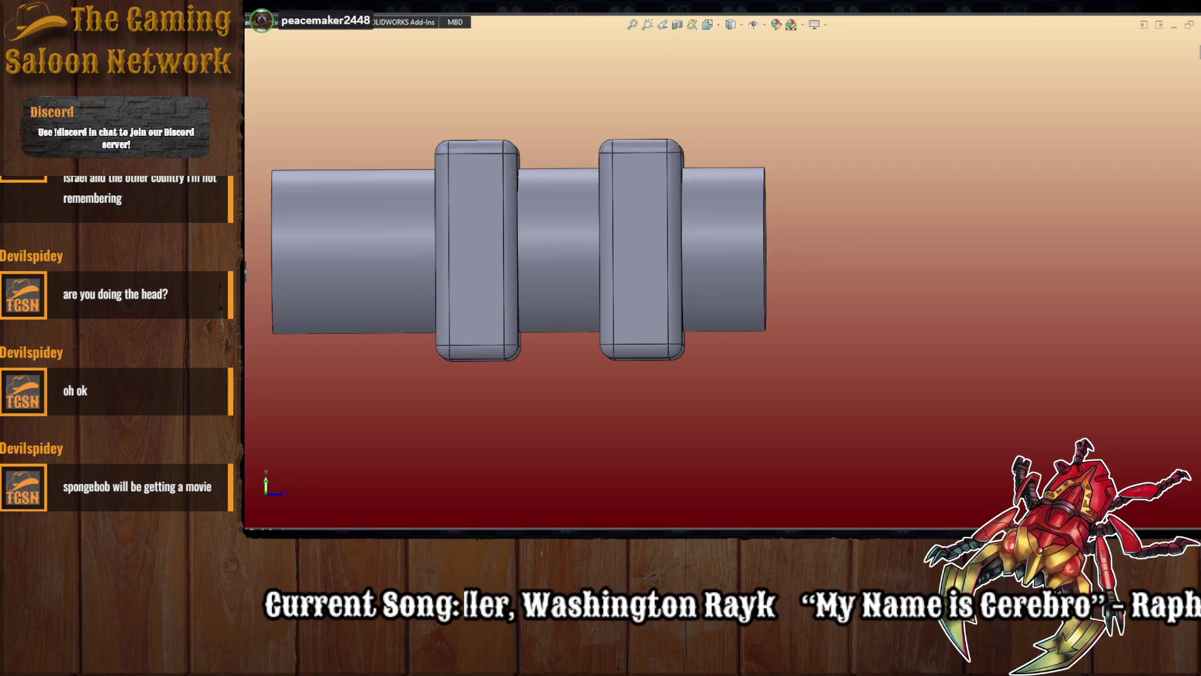
left_click(662, 247)
left_click(707, 25)
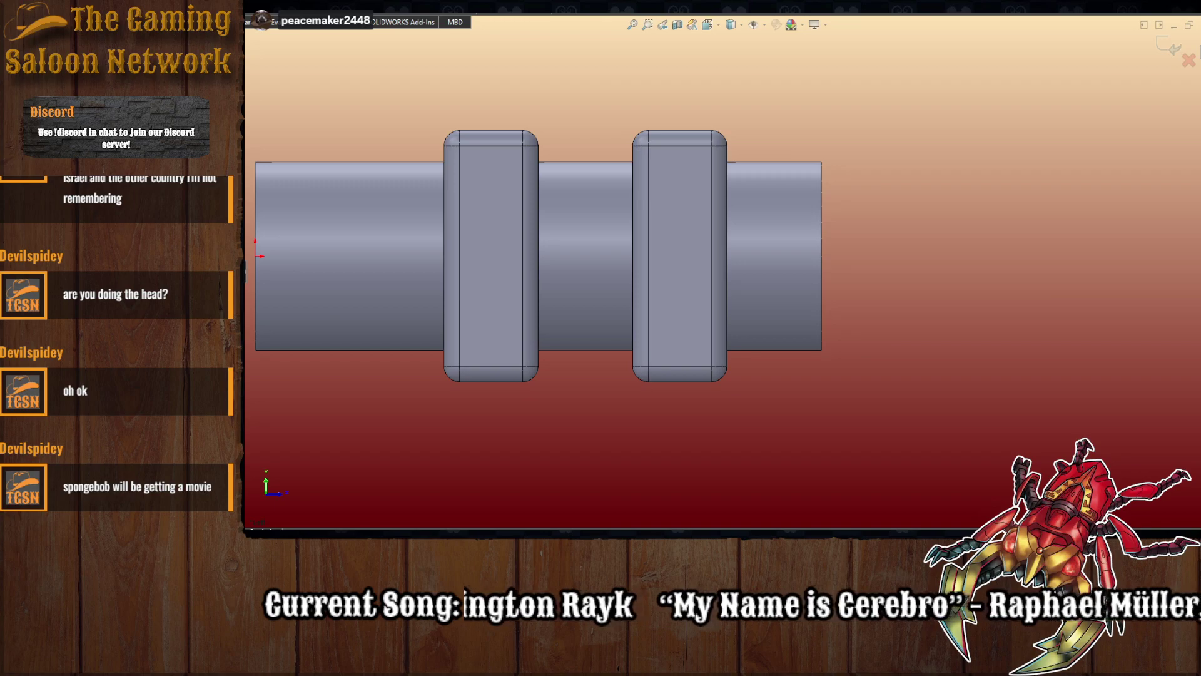
key("l")
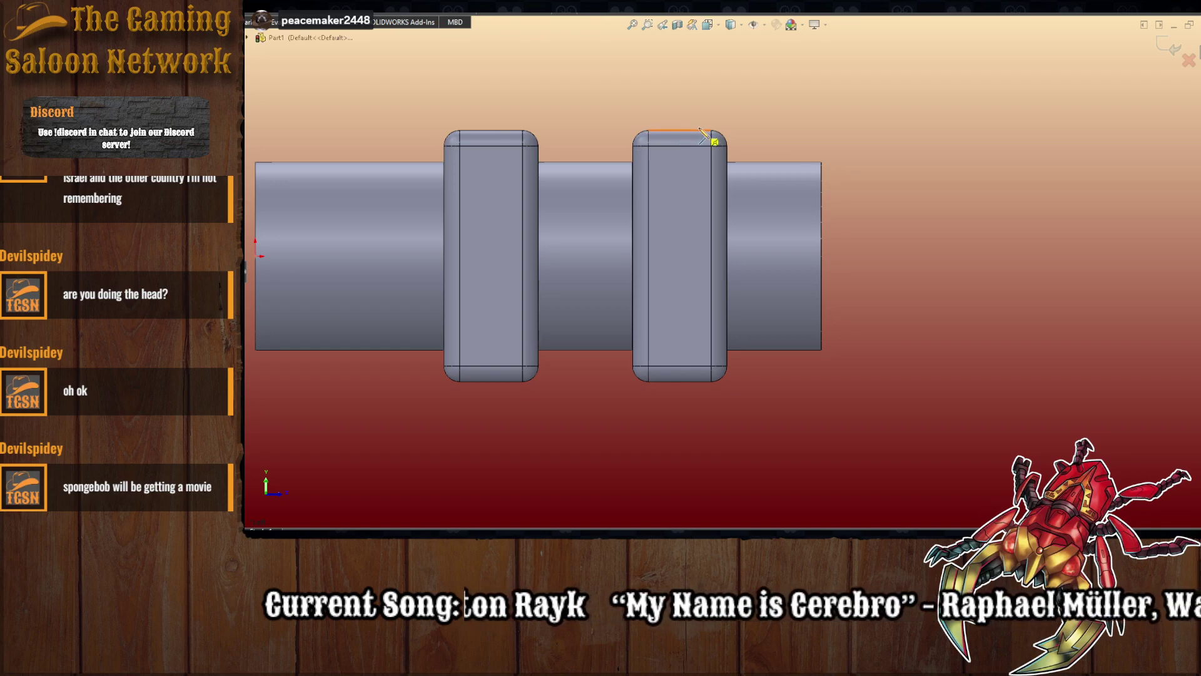
left_click(680, 130)
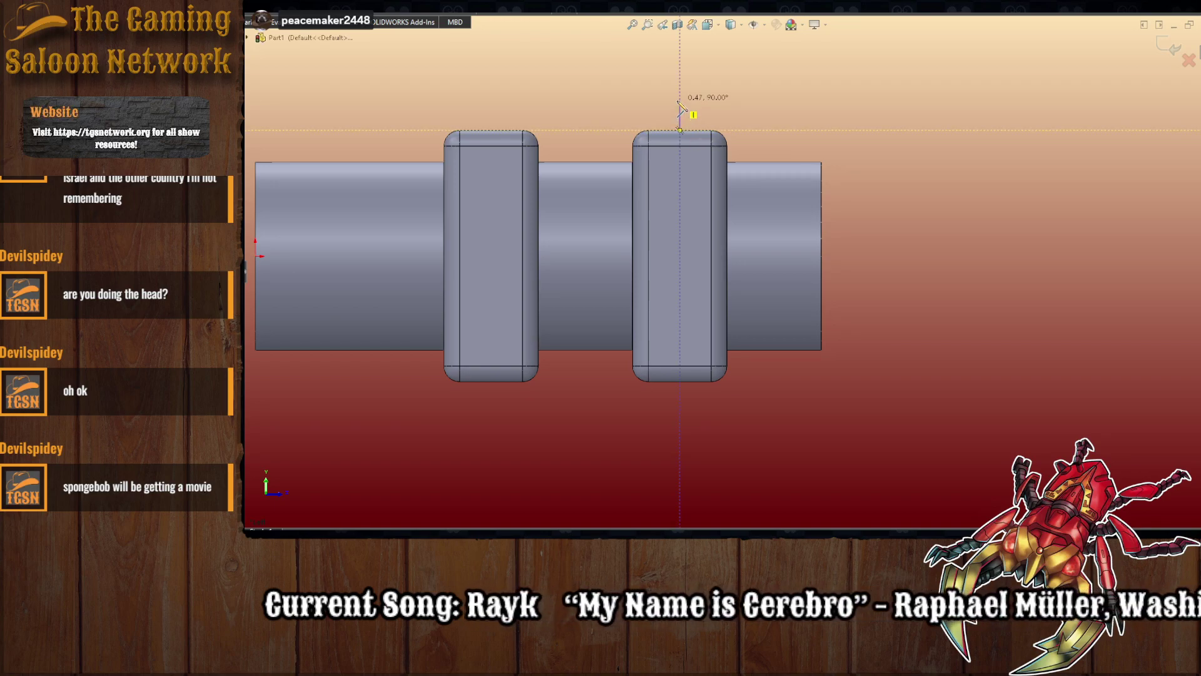
left_click(680, 100)
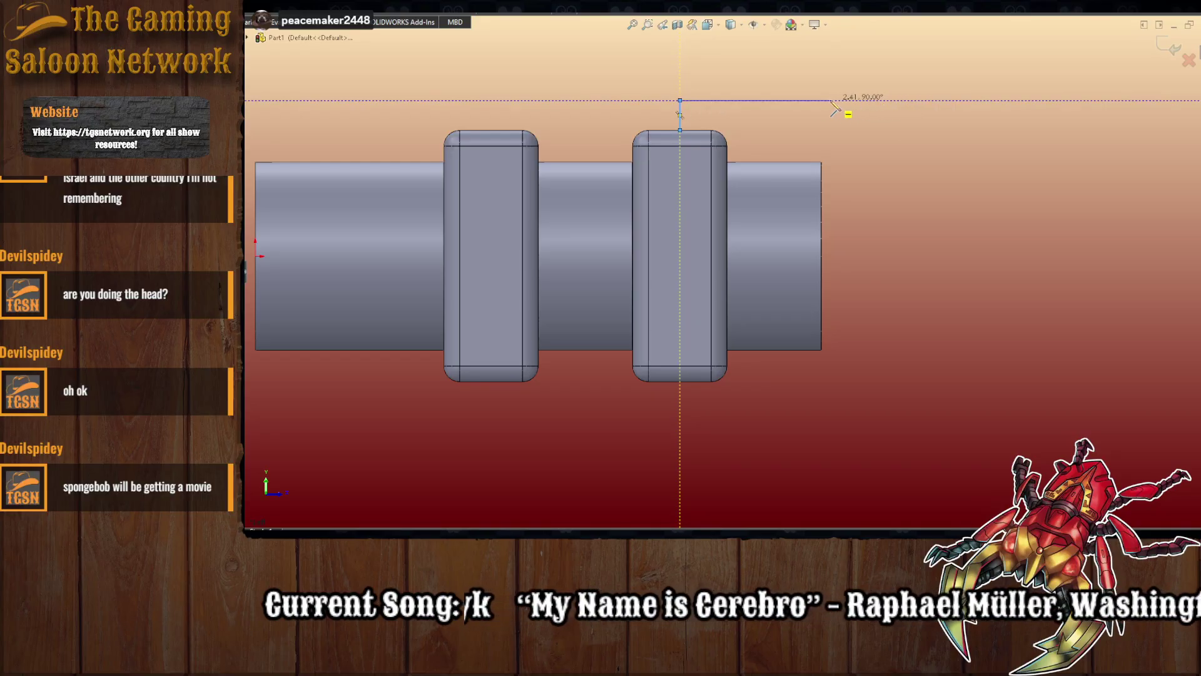
left_click(1093, 100)
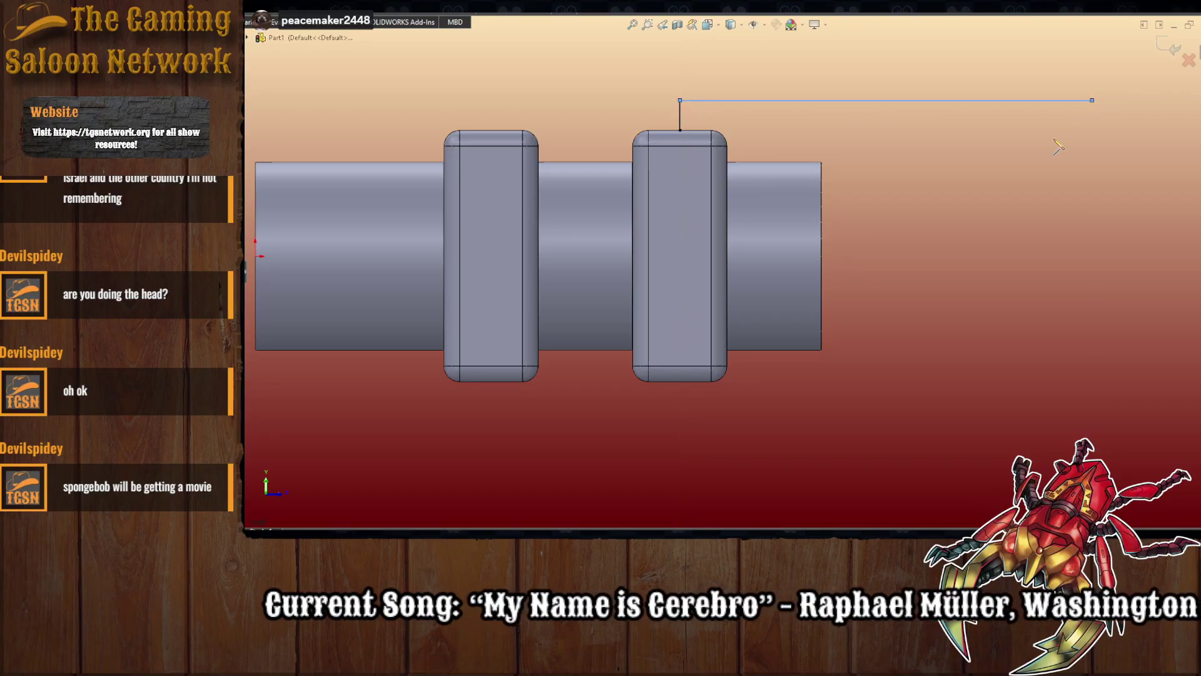
key("Escape")
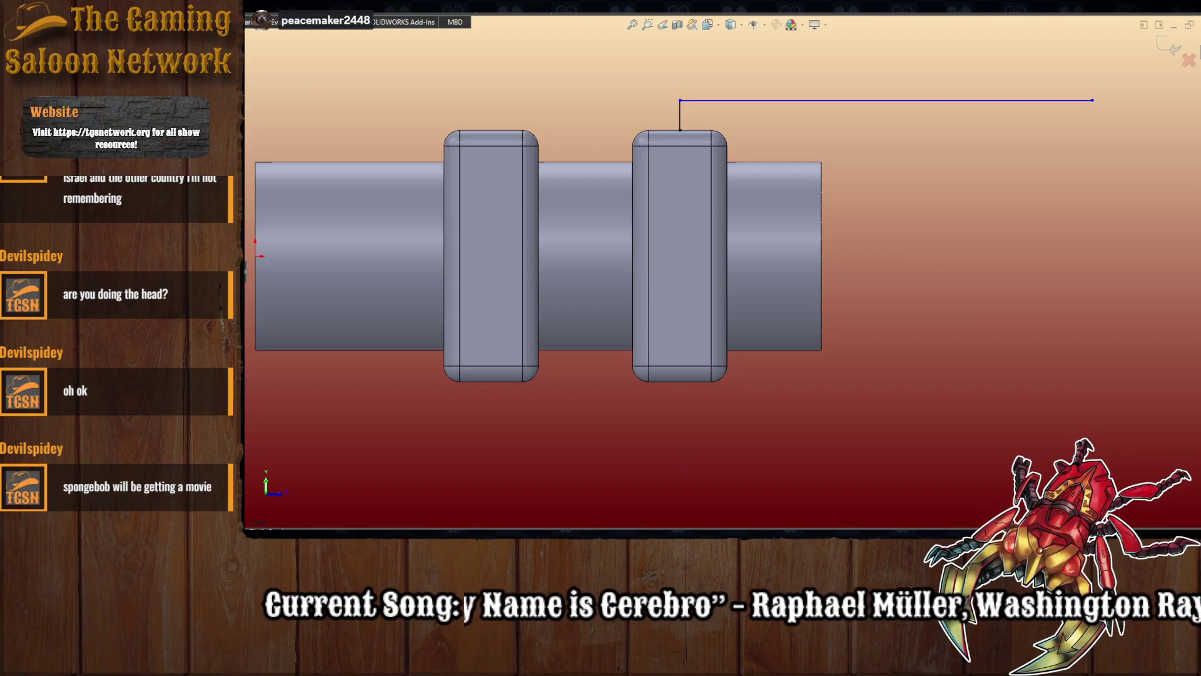
- Draw a vertical line about 2.47 mm long from the centre of the cylinder's end up to the horizontal line
left_click(821, 256)
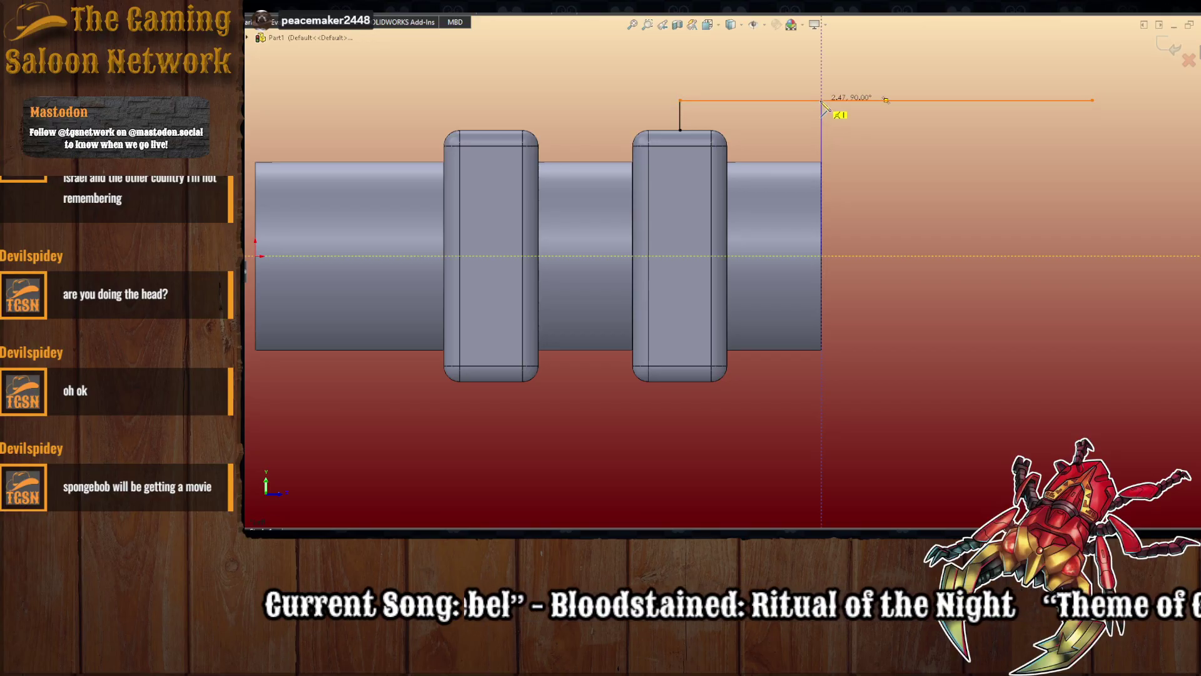
left_click(821, 101)
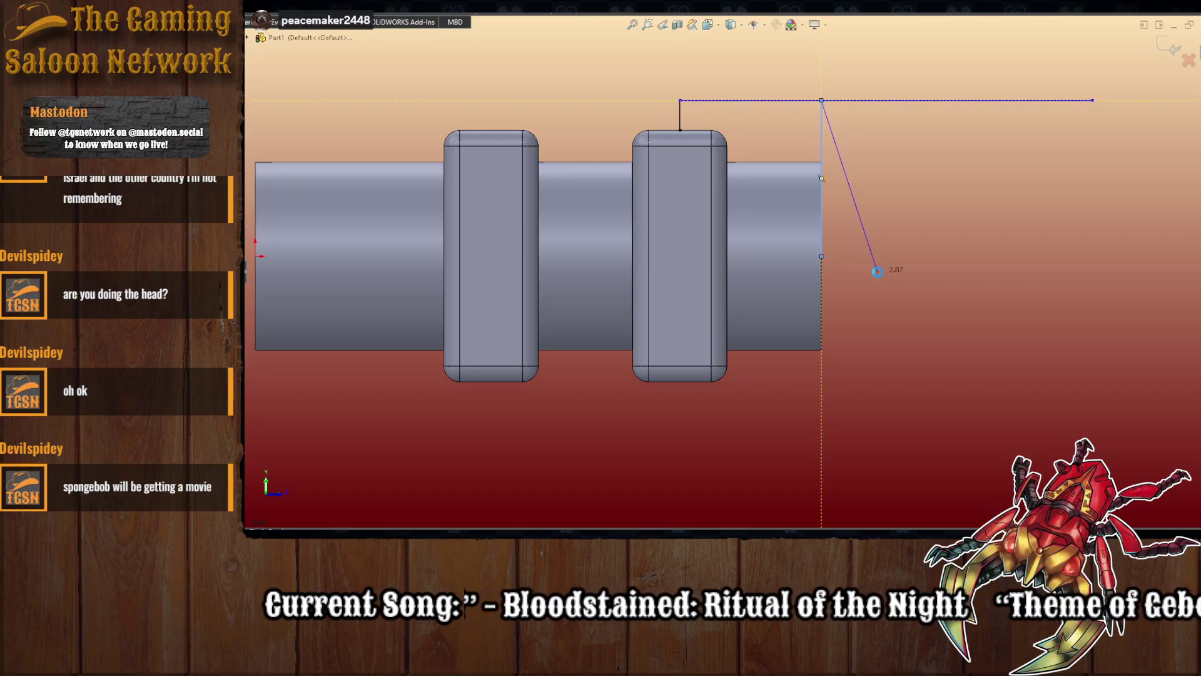
key("Escape")
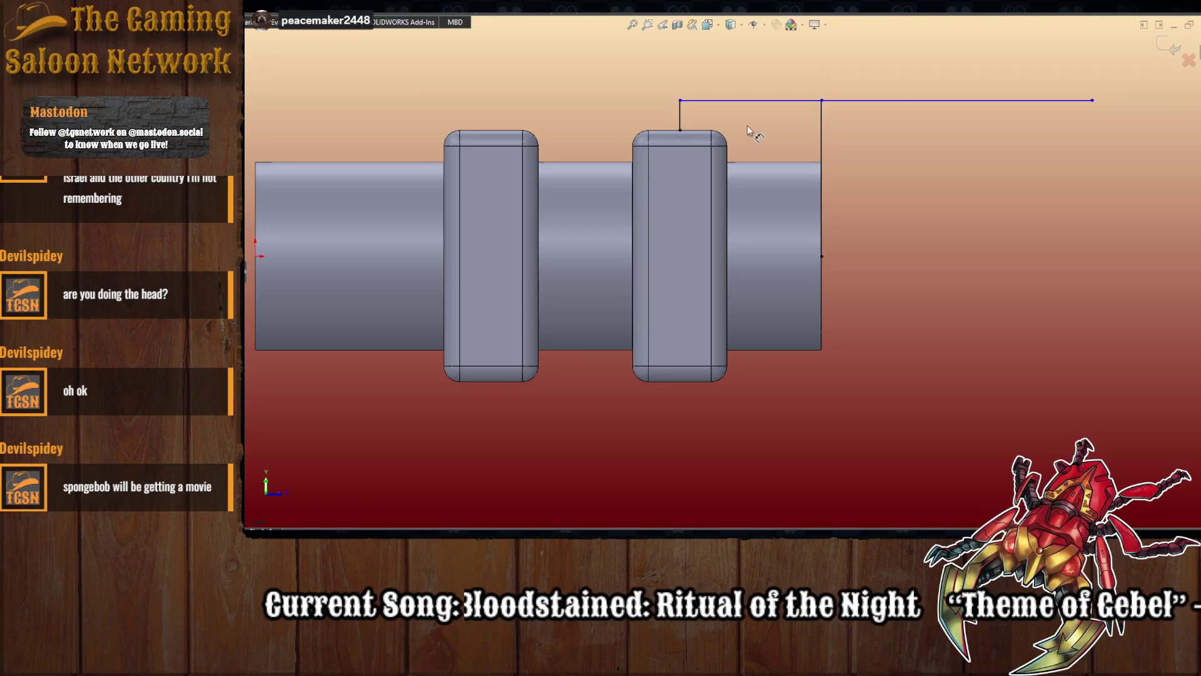
- Dimension the short vertical line above the outer block to 0.5 mm
left_click(673, 113)
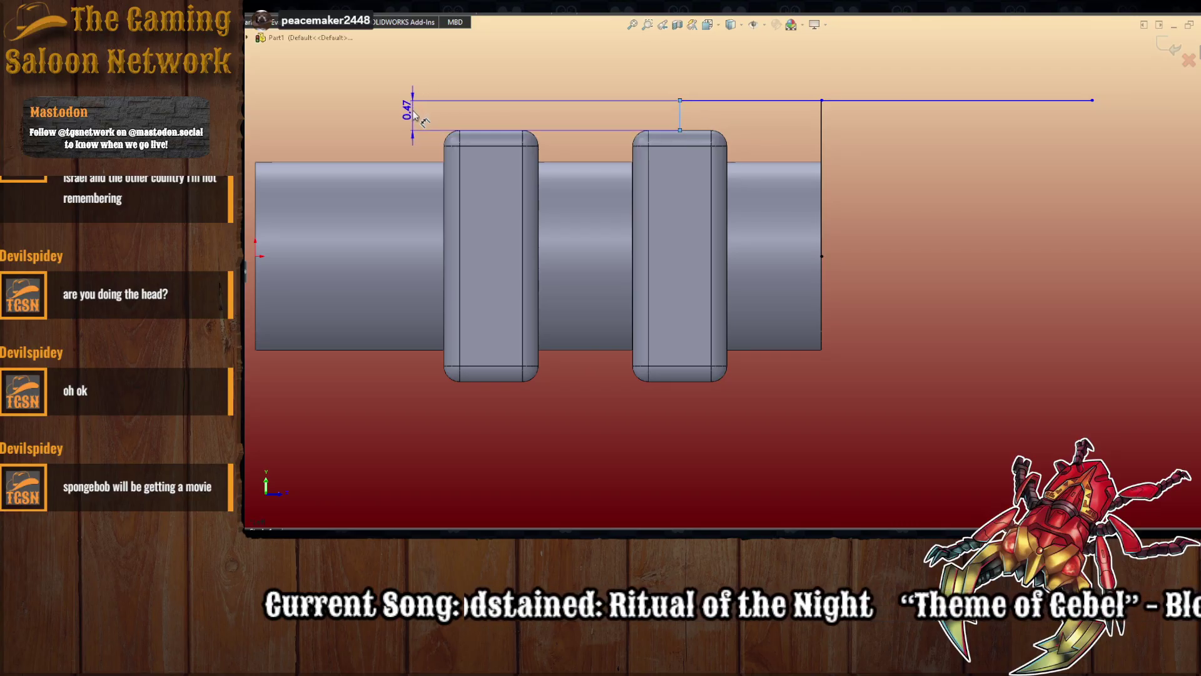
left_click(420, 117)
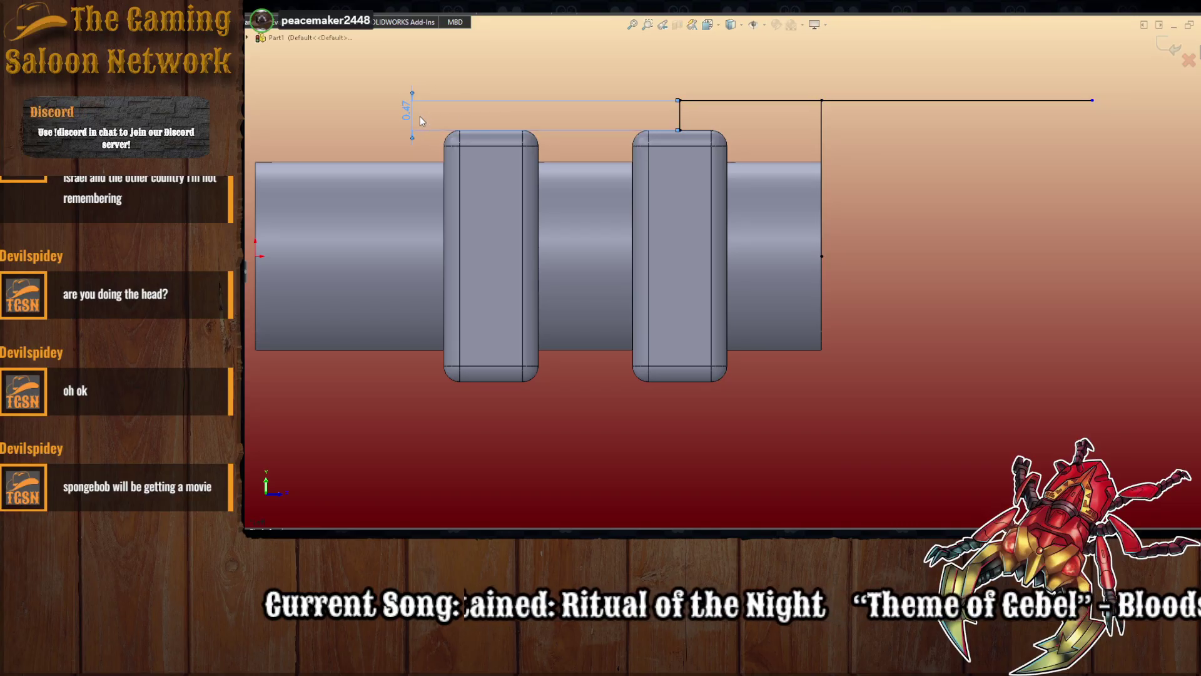
type(".5")
key("Return")
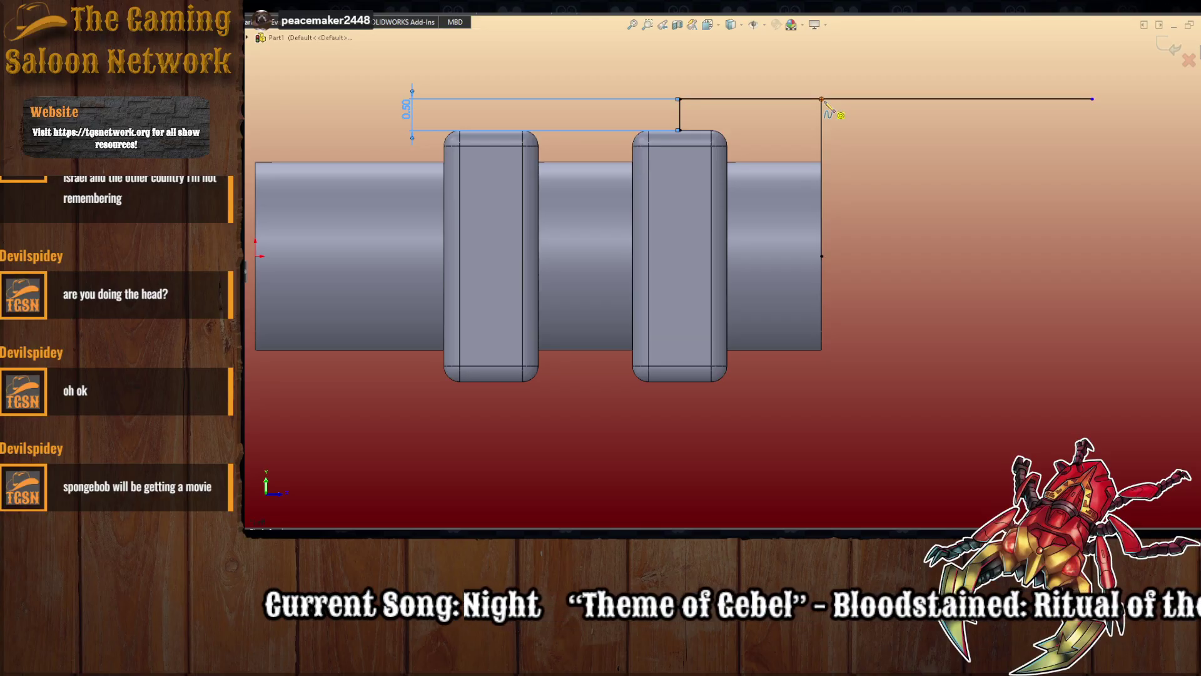
- Draw a convex spline from the top of the cylinder-end vertical line, curving outward and down well below the cylinder
left_click(930, 136)
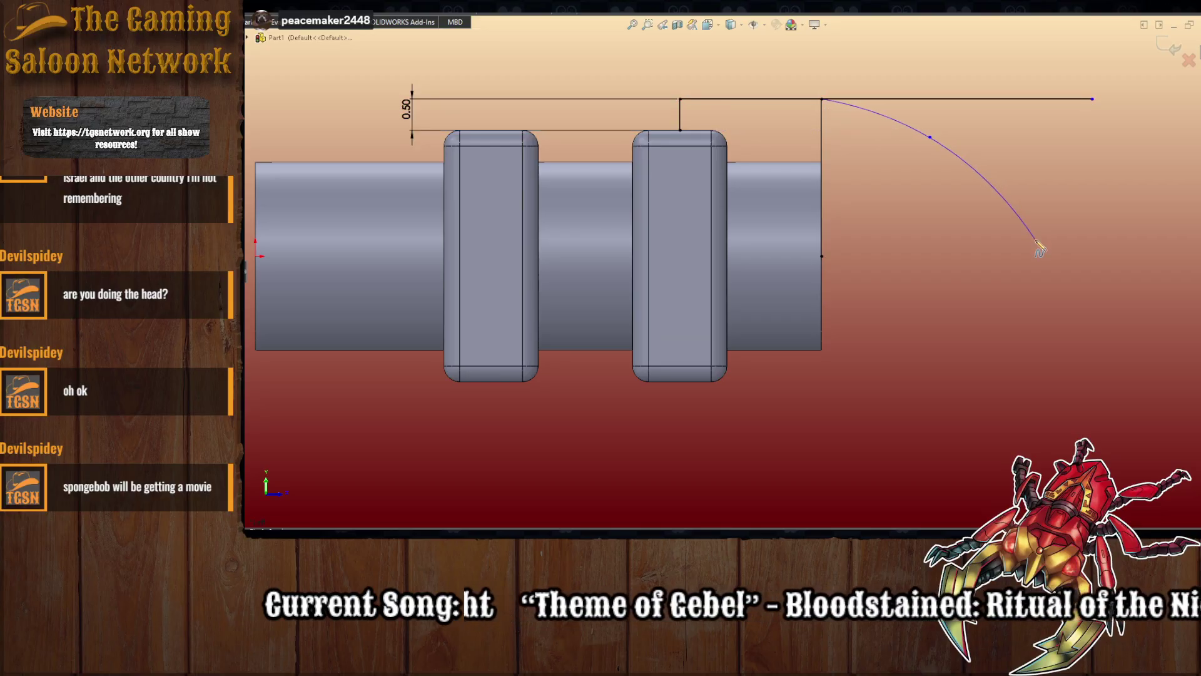
left_click(1063, 273)
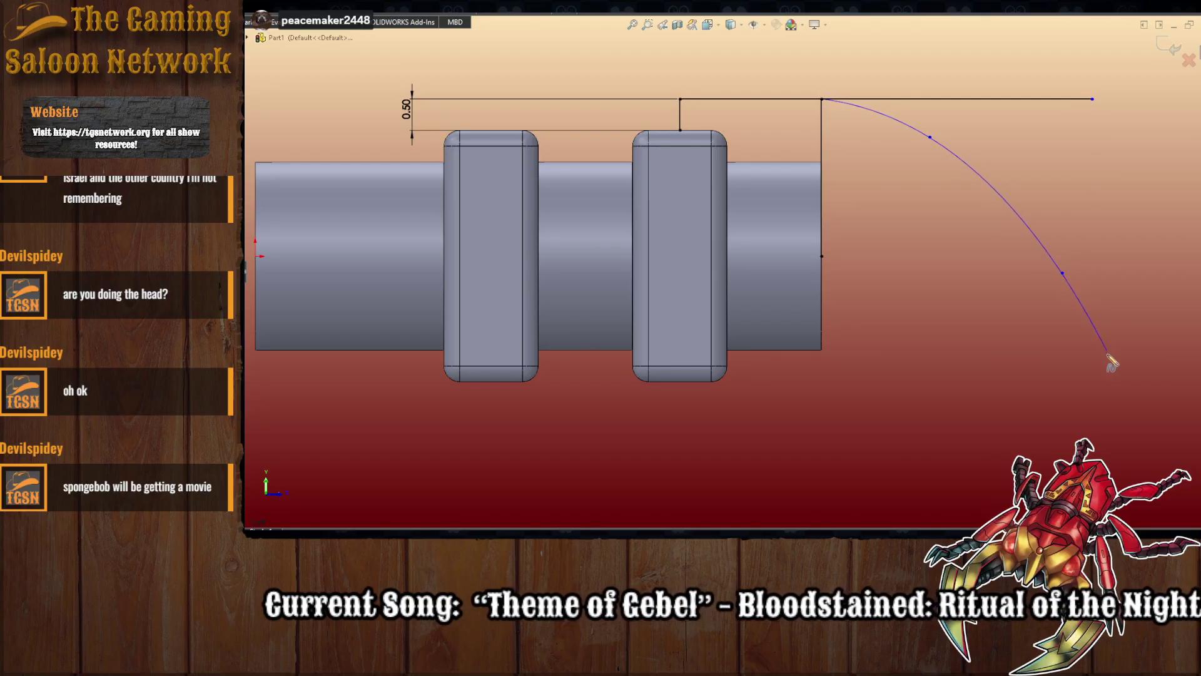
left_click(1112, 376)
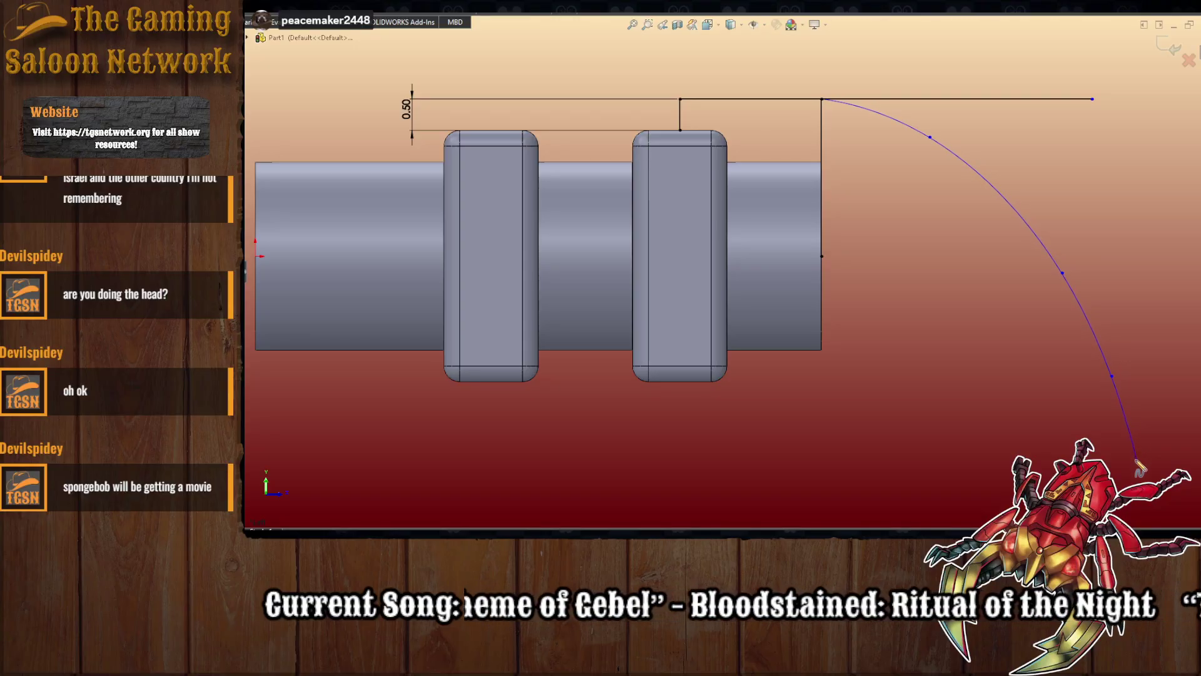
scroll(1120, 451, "up", 2)
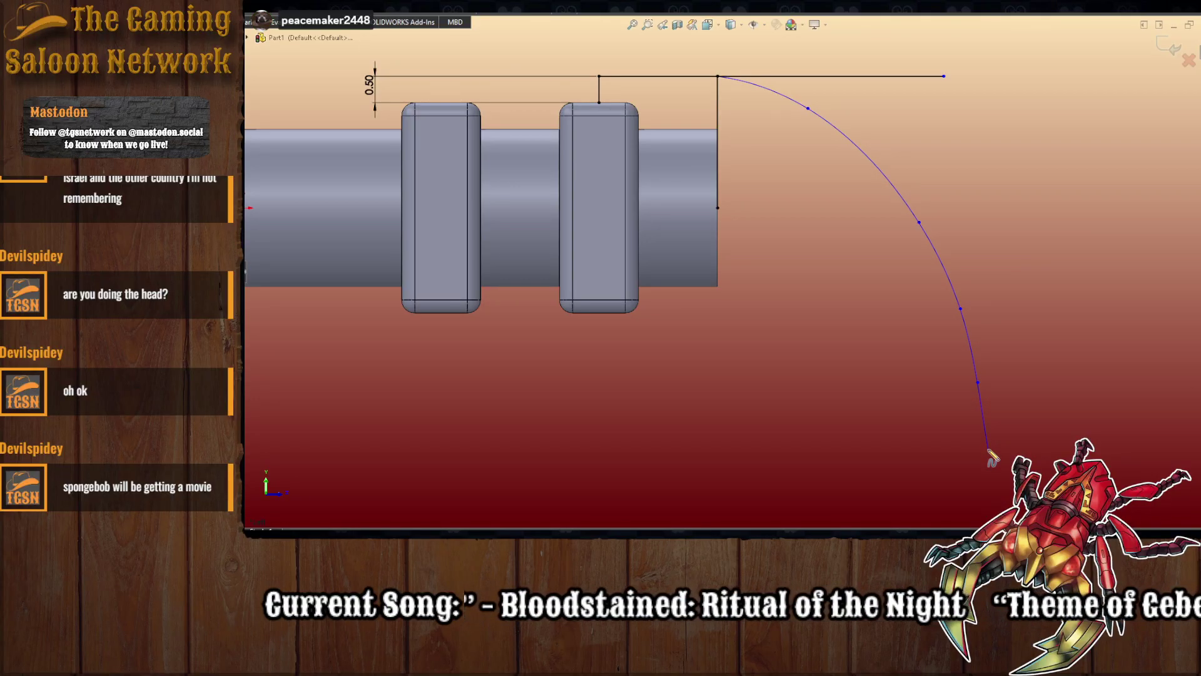
left_click(986, 452)
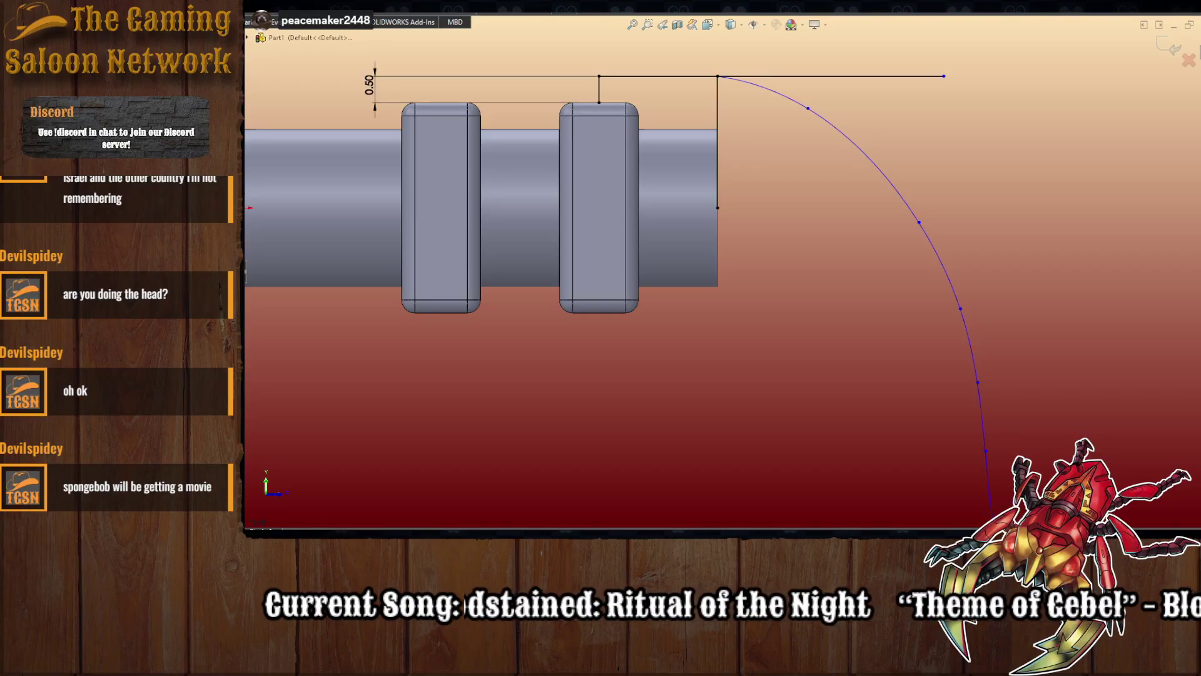
key("Escape")
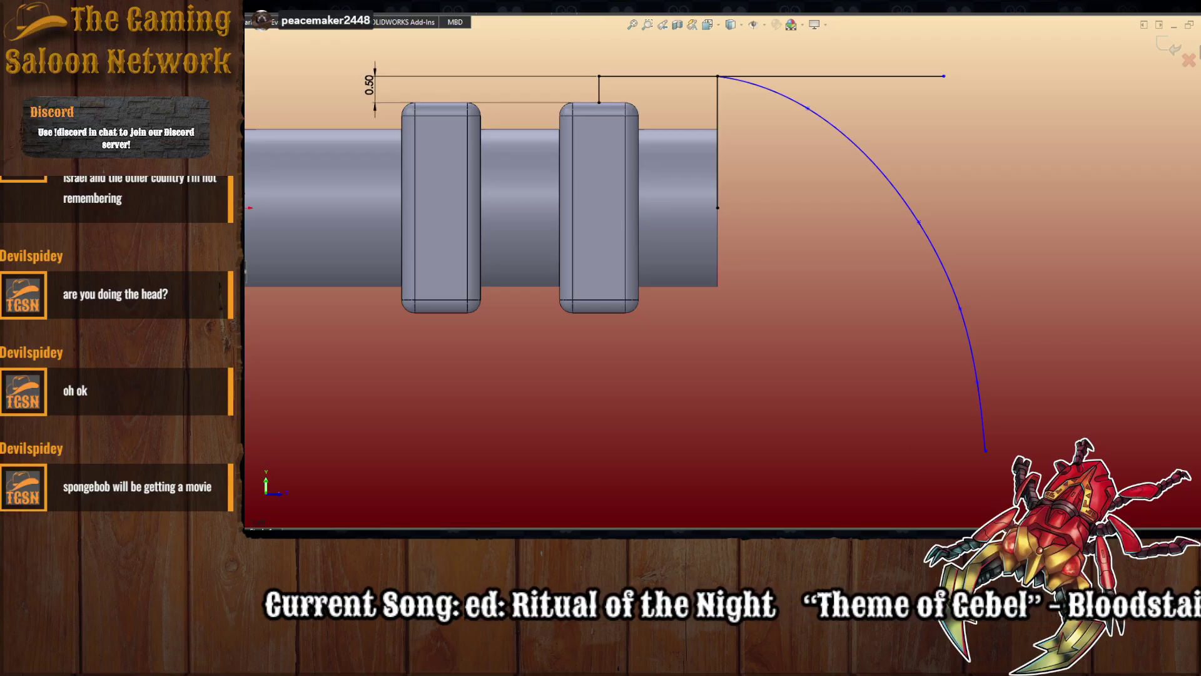
- Close the profile with a vertical line down from the cylinder end's centre and a horizontal line to the spline's lower end
left_click(718, 208)
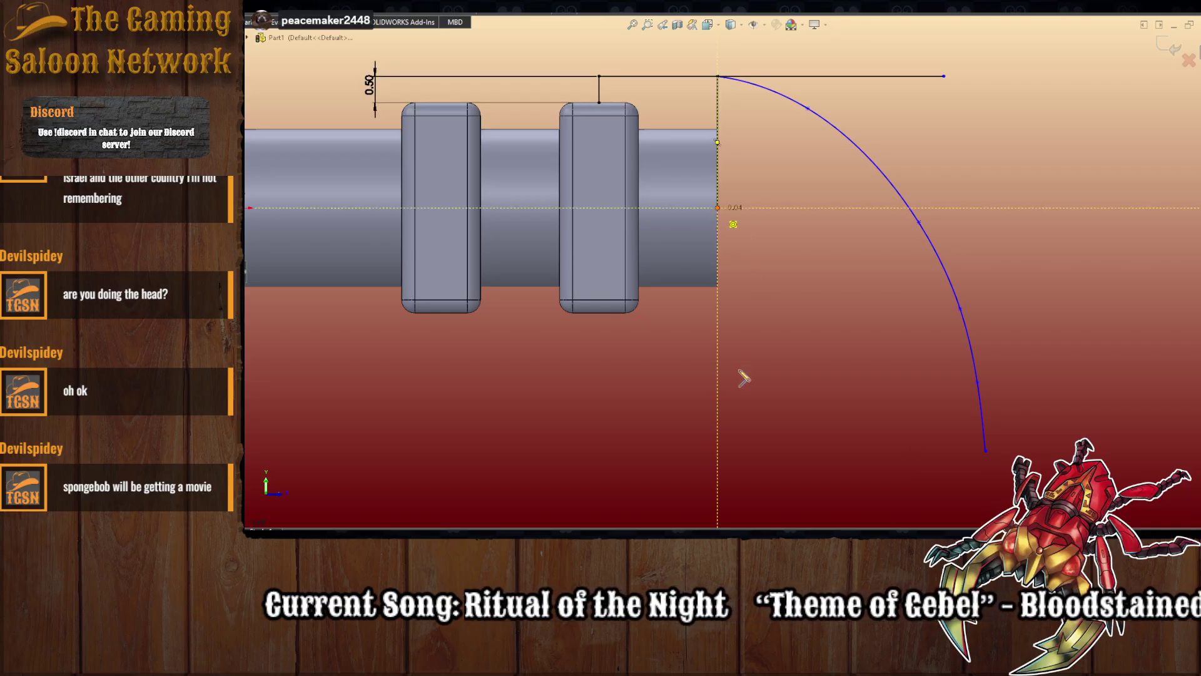
left_click(719, 451)
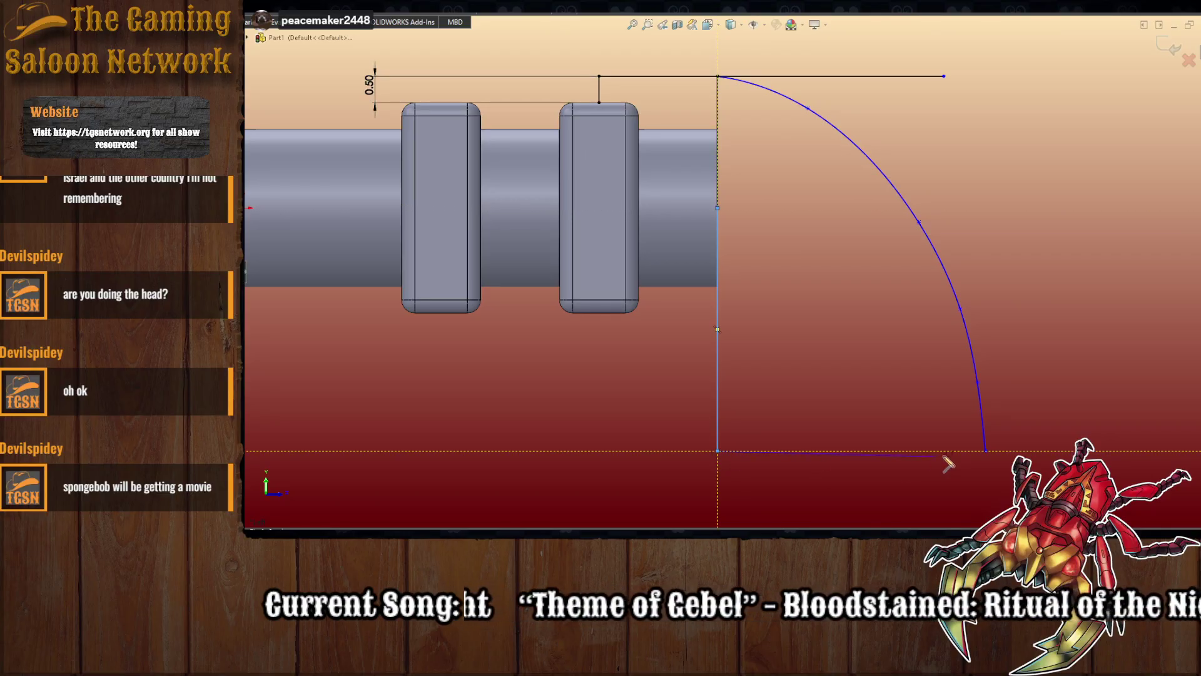
left_click(985, 450)
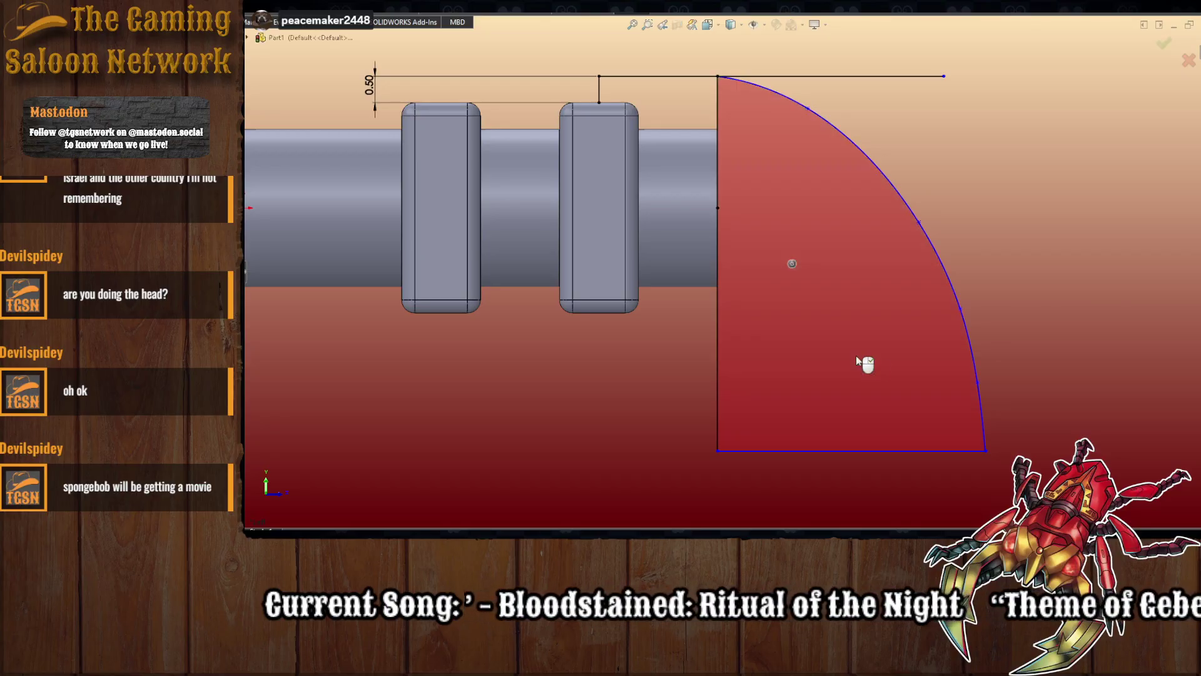
- Extrude the closed profile toward the blocks' side, with a depth that matches the full width of the square blocks
middle_click_drag(932, 342, 821, 353)
scroll(535, 247, "up", 1)
scroll(535, 247, "down", 1)
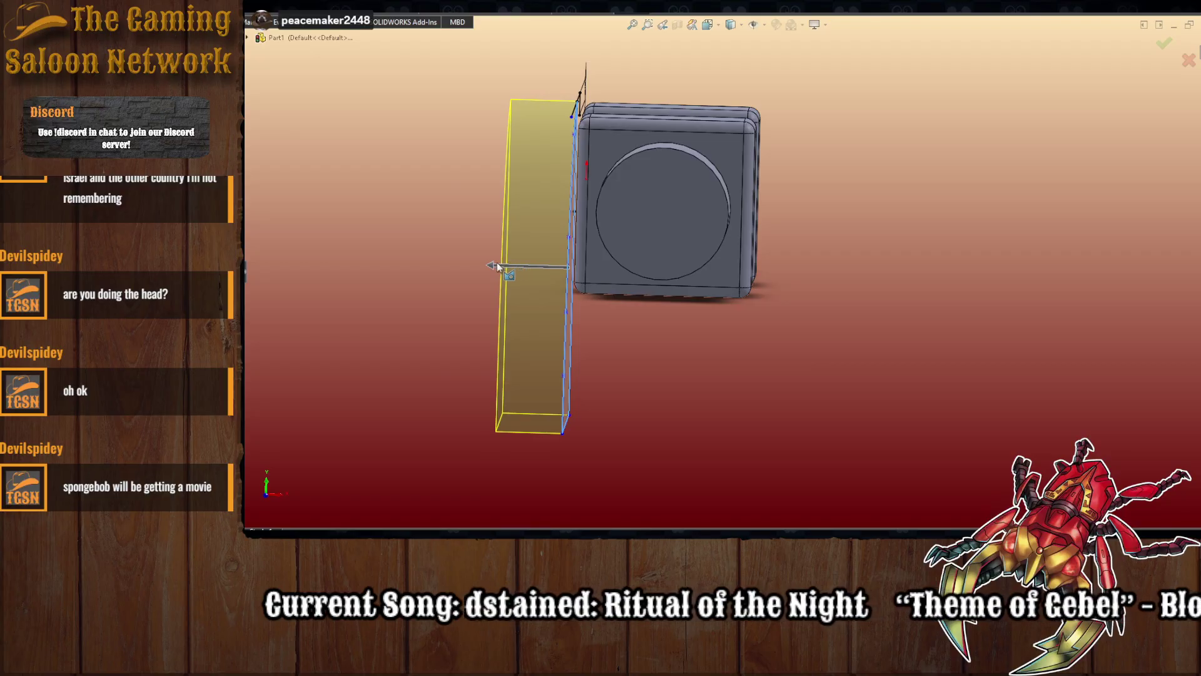
left_click_drag(498, 266, 786, 272)
left_click(709, 25)
left_click(703, 371)
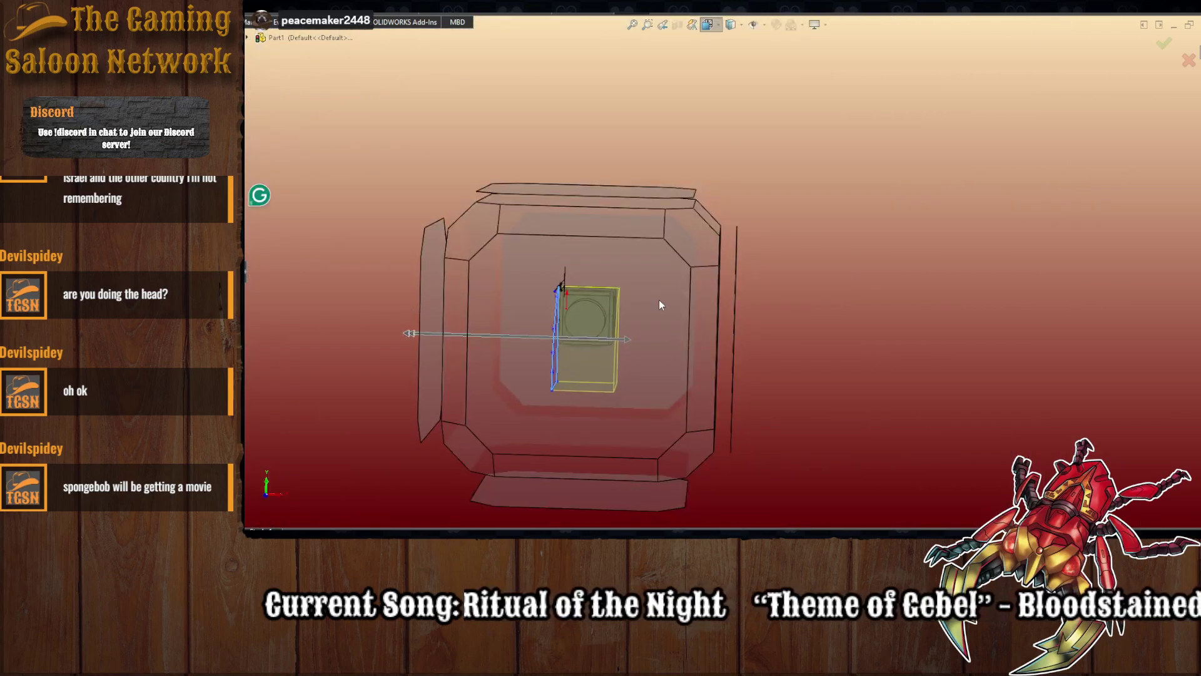
scroll(839, 273, "down", 6)
scroll(958, 244, "down", 2)
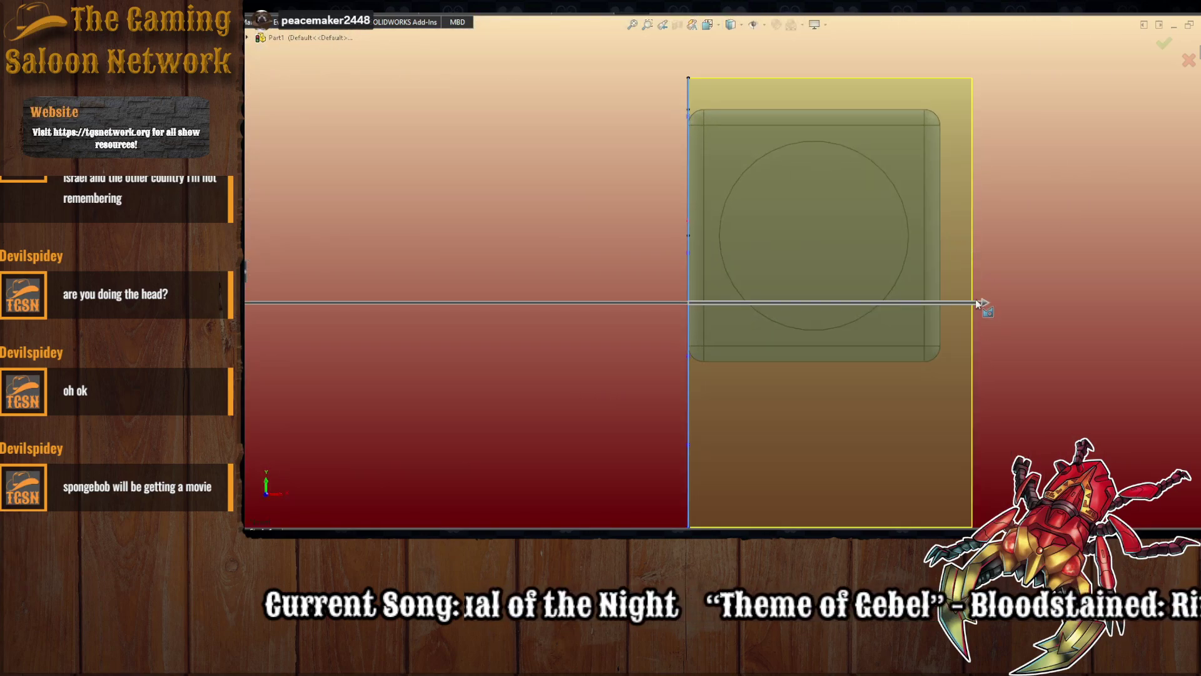
left_click_drag(985, 301, 993, 349)
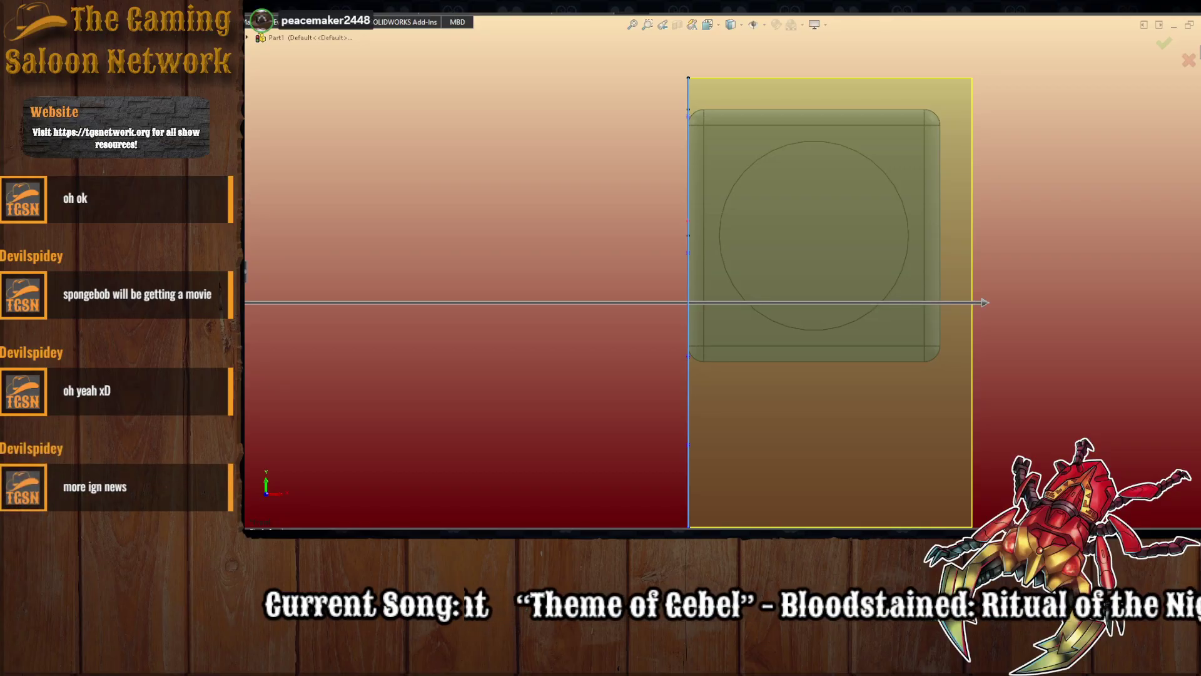
key("Down")
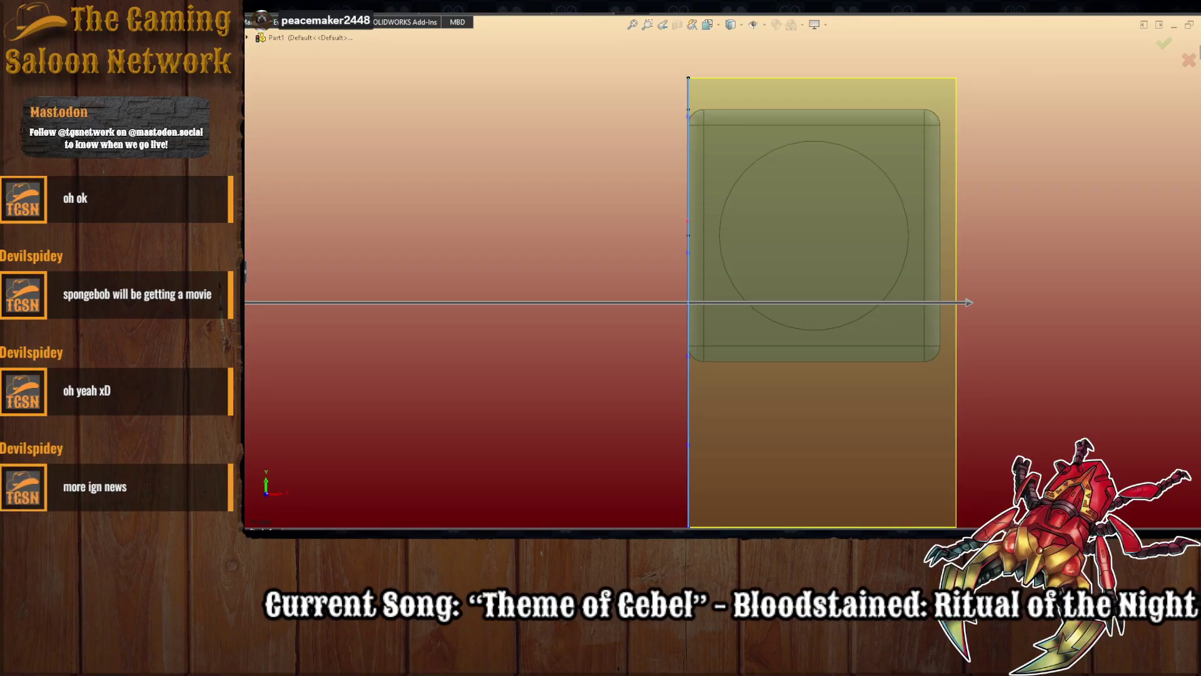
key("Down")
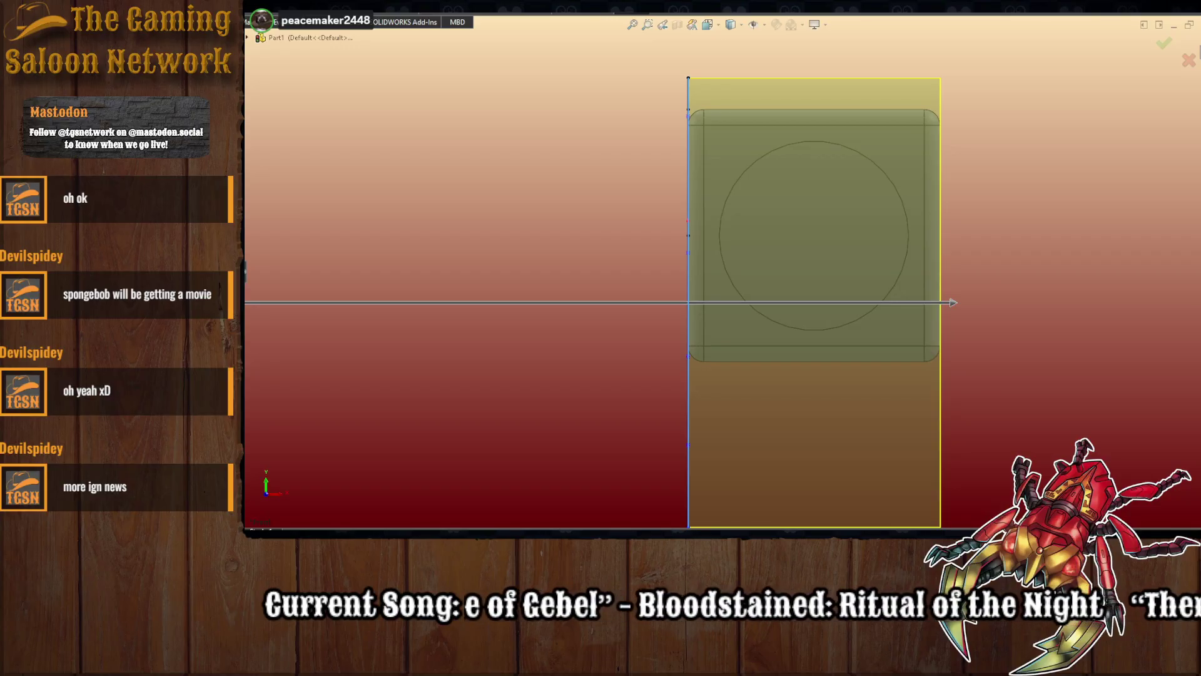
key("Return")
key("f")
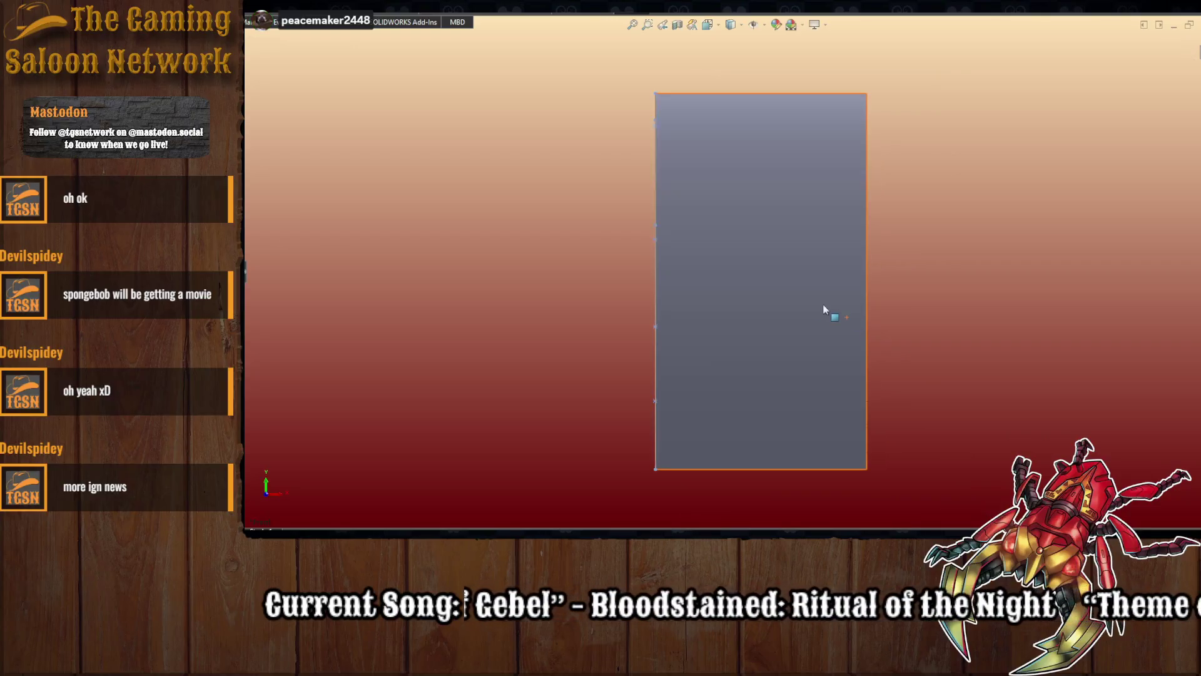
middle_click_drag(823, 309, 844, 351)
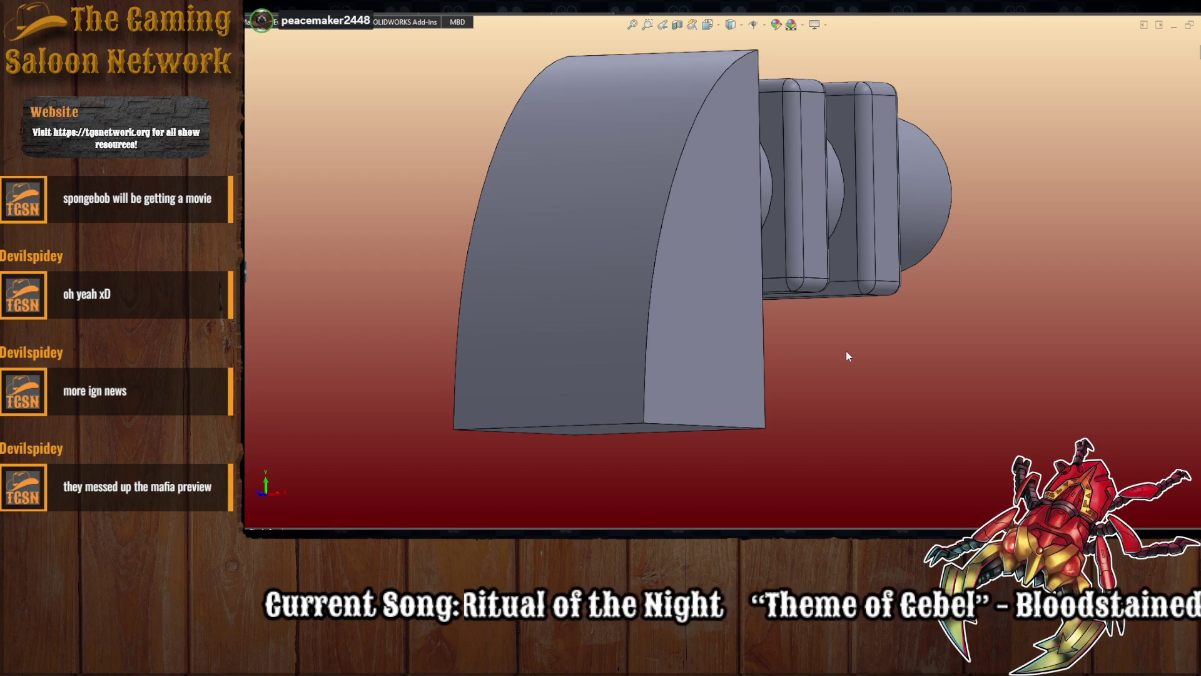
middle_click_drag(680, 183, 804, 296)
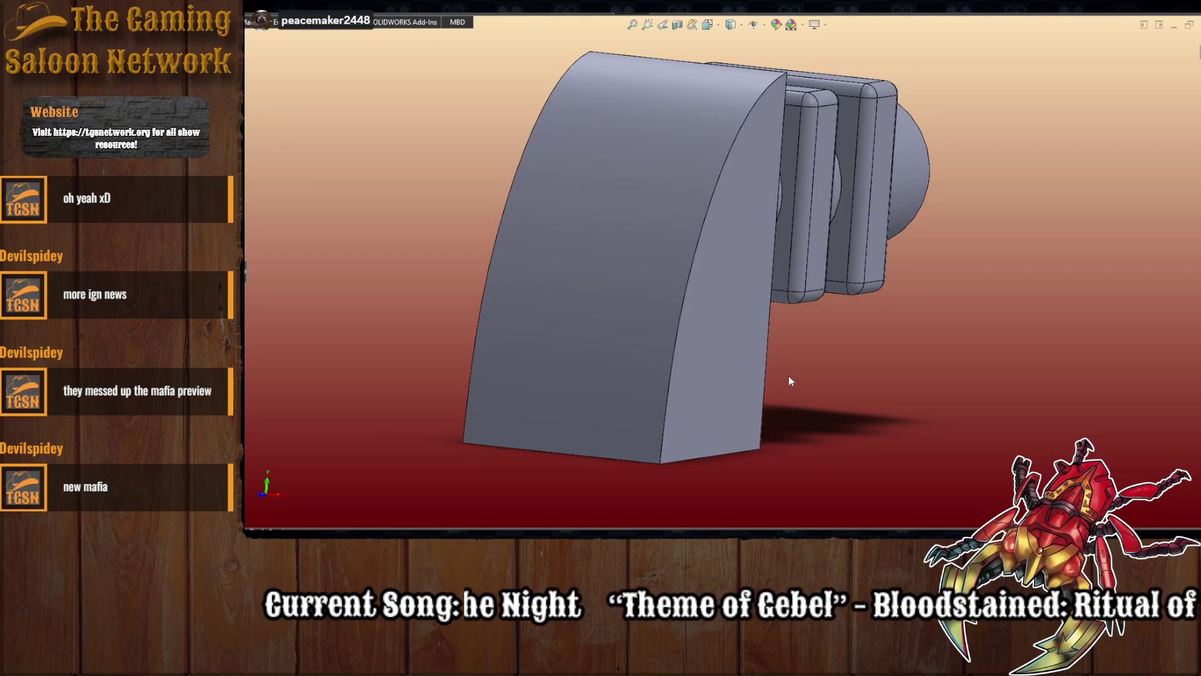
left_click(611, 362)
left_click(690, 408)
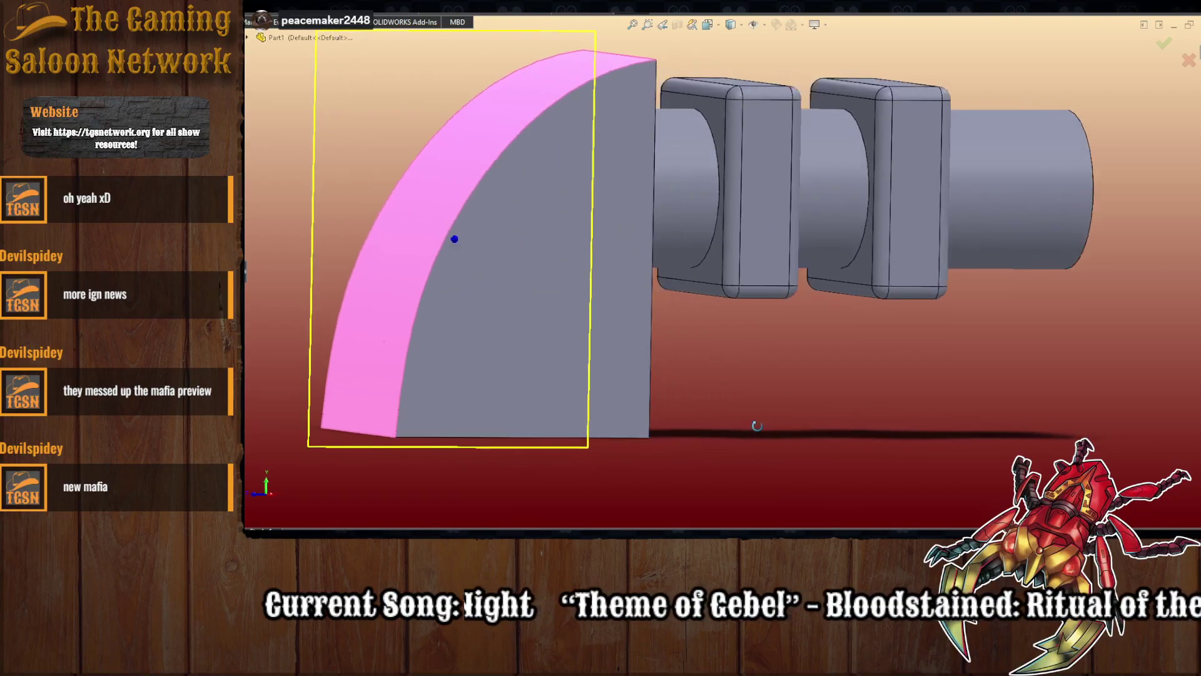
middle_click_drag(800, 456, 892, 452)
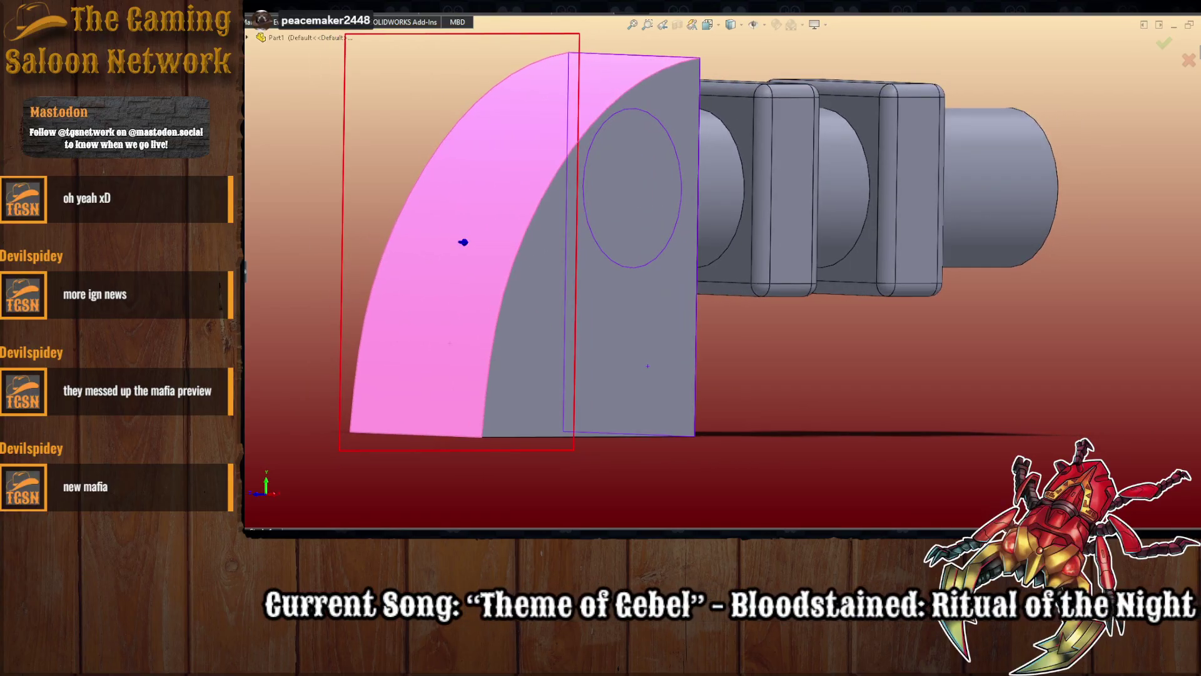
middle_click_drag(556, 310, 814, 335)
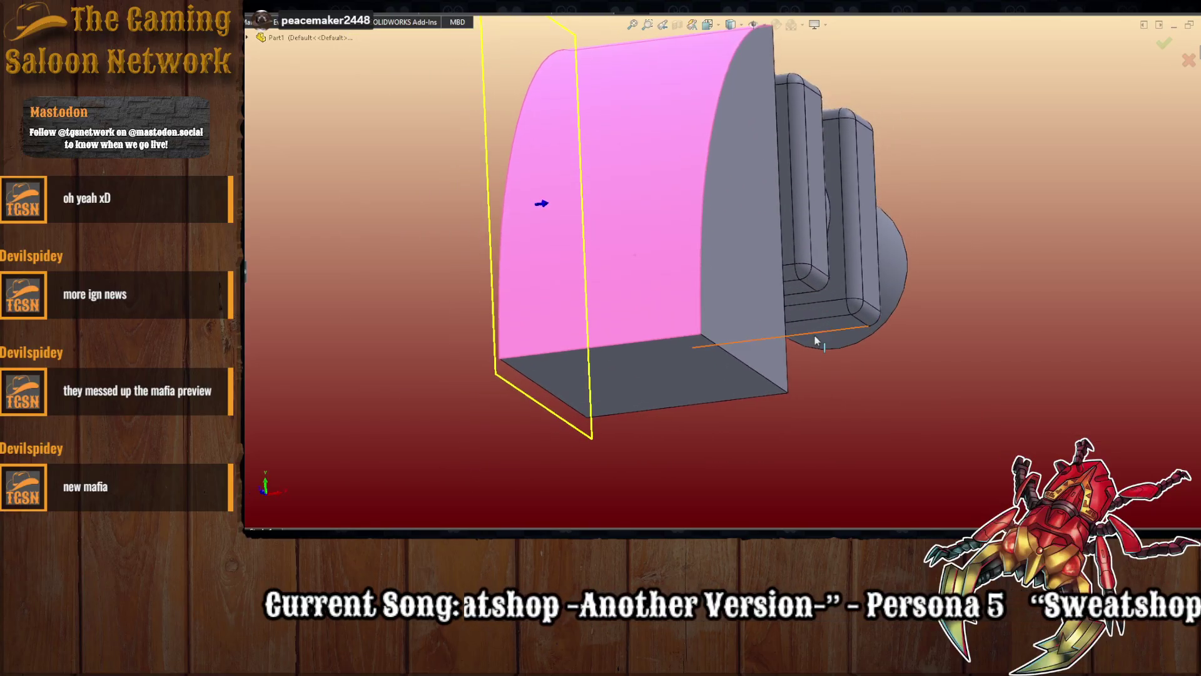
left_click(646, 341)
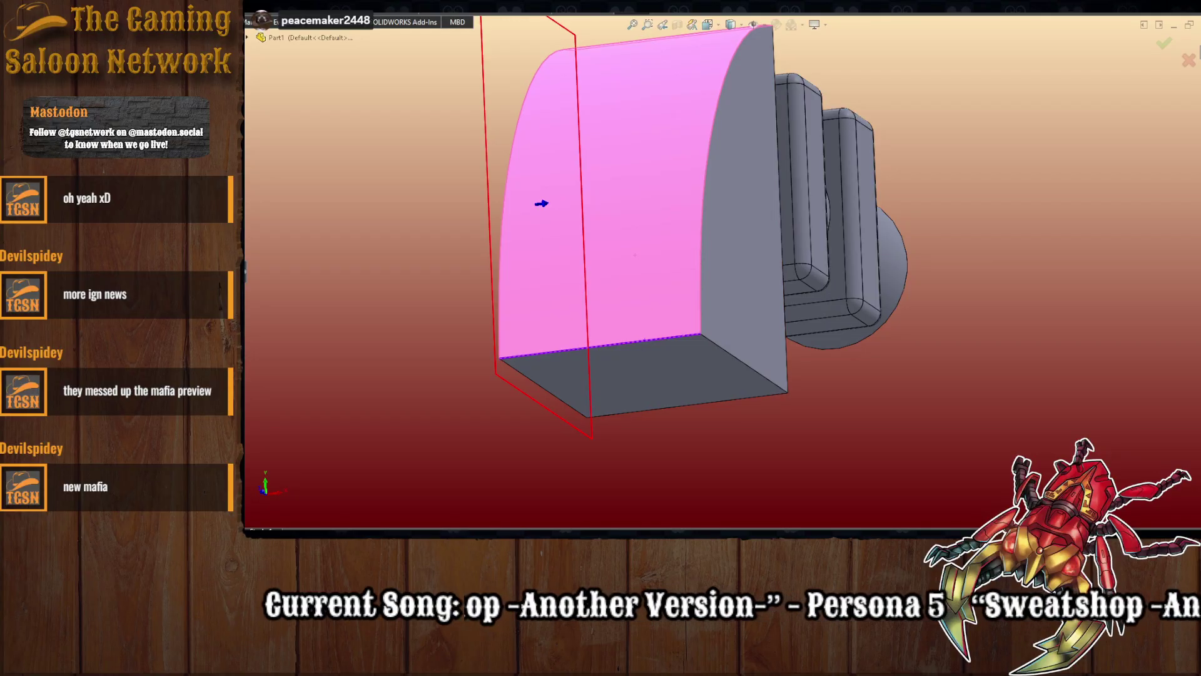
key("Delete")
left_click(682, 385)
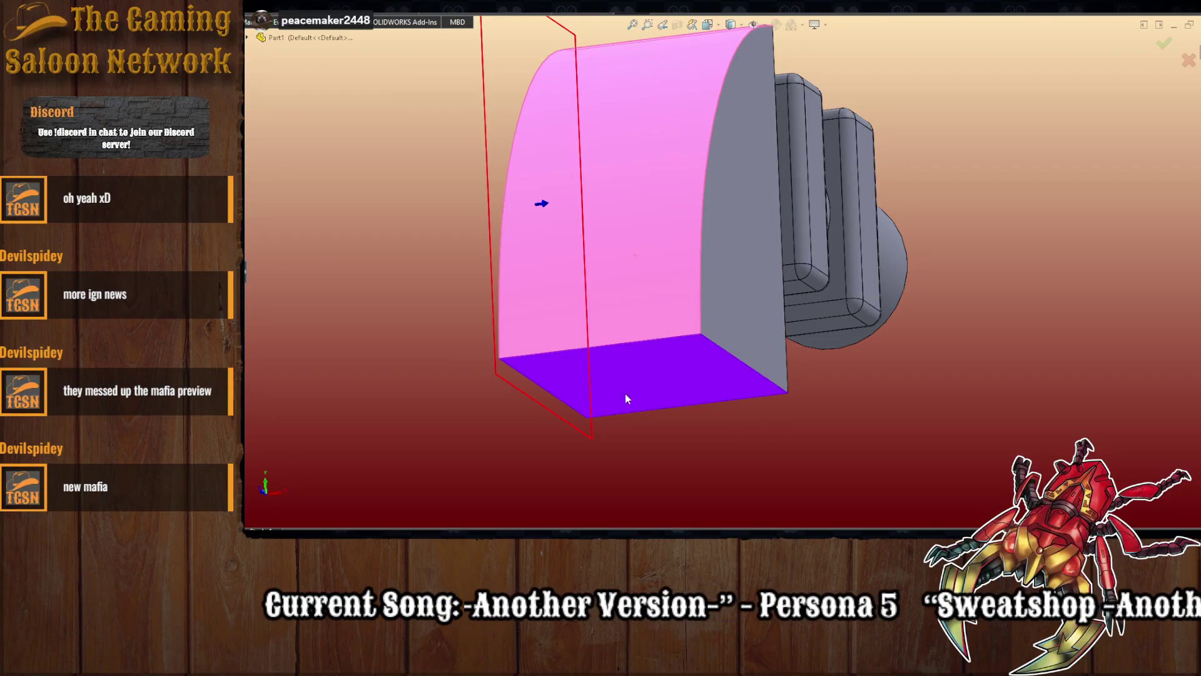
key("Delete")
key("Delete")
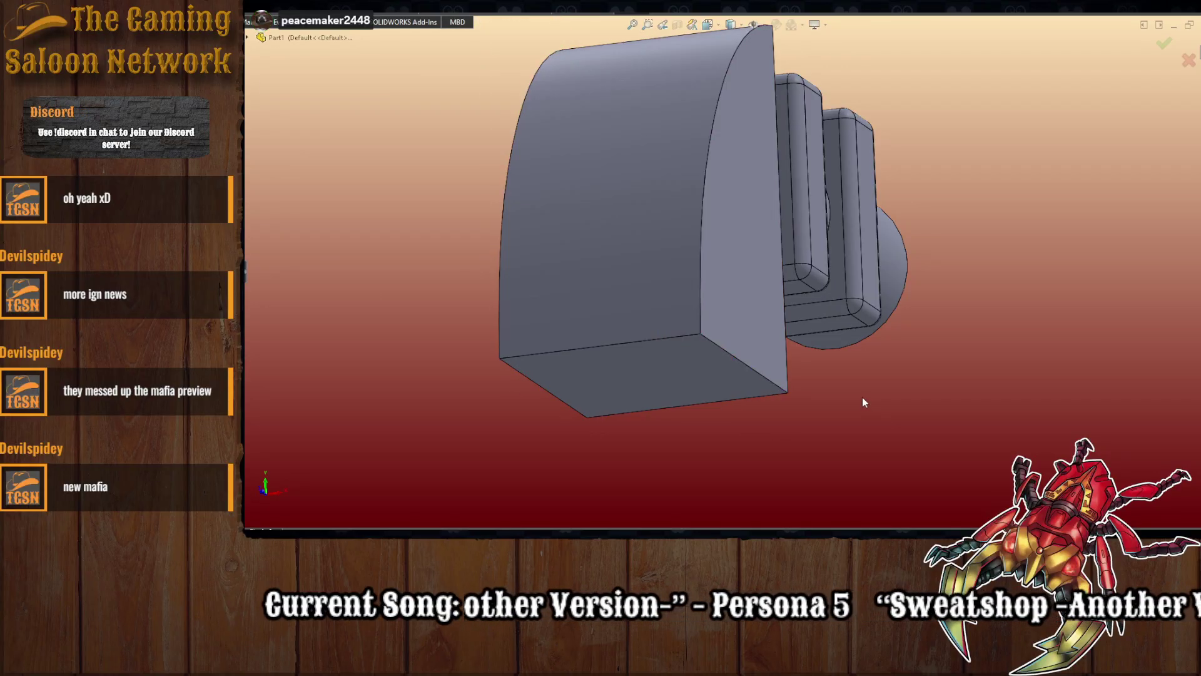
middle_click_drag(863, 397, 663, 399)
left_click(607, 333)
left_click(790, 450)
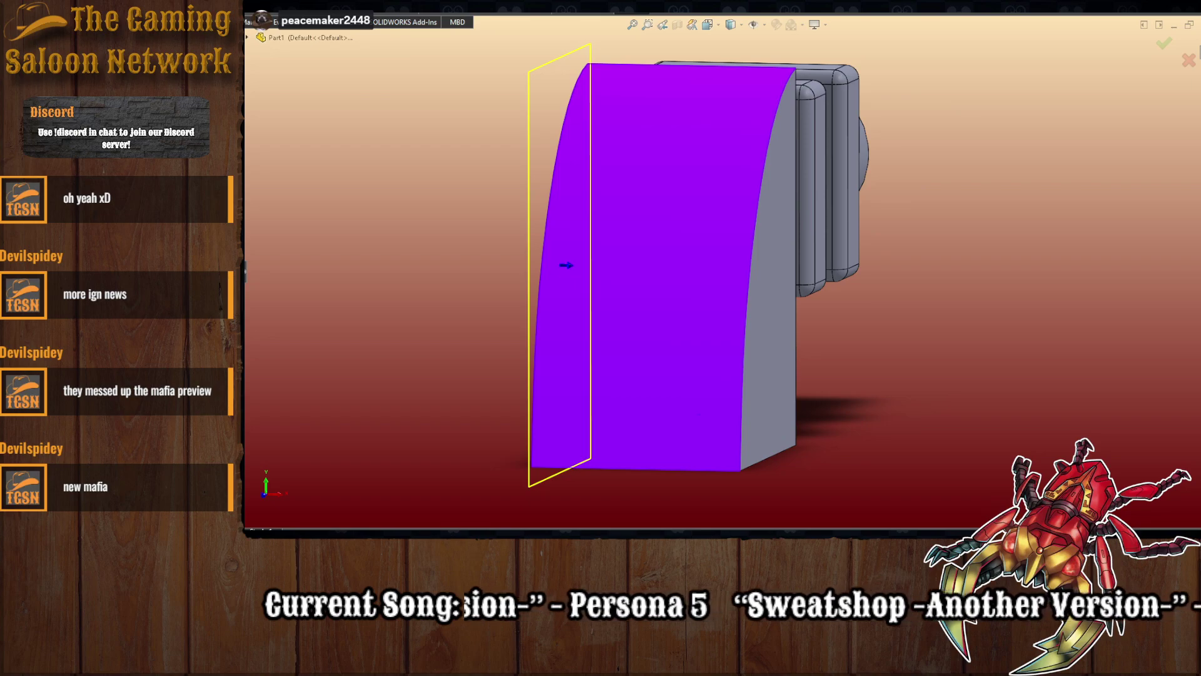
key("Escape")
middle_click_drag(527, 378, 582, 262)
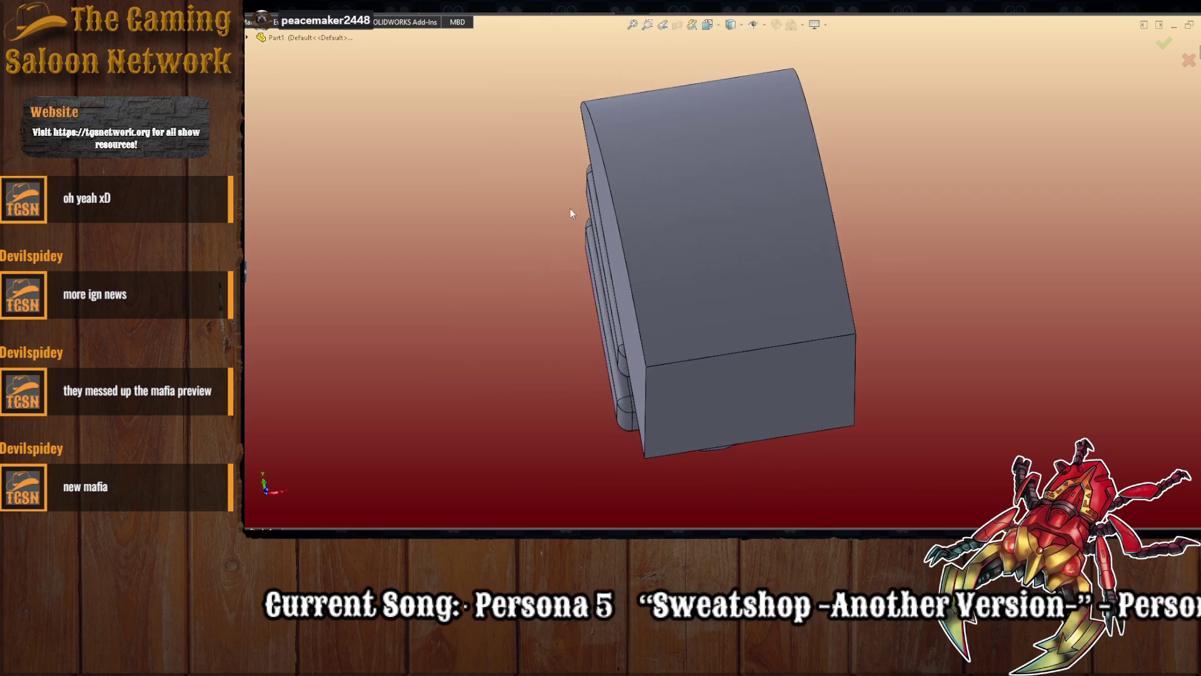
middle_click_drag(639, 327, 693, 375)
- Sketch a line across the middle of the curved block's bottom face, joining the midpoints of its front and back edges
left_click(226, 21)
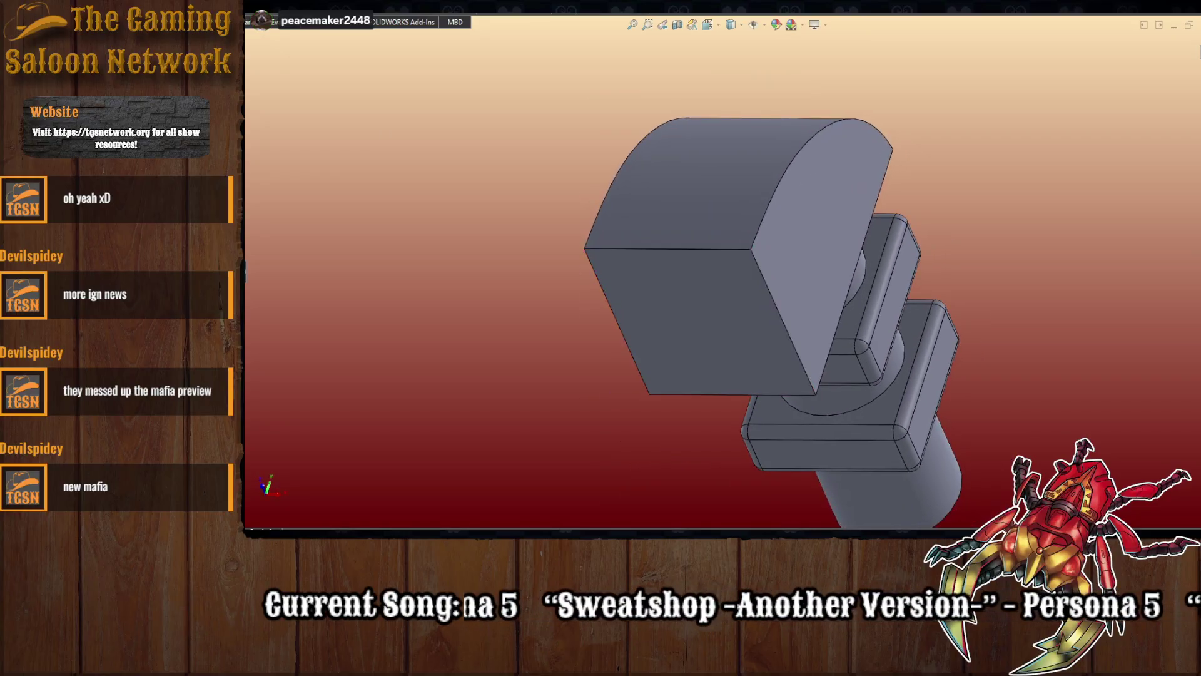
left_click(191, 5)
left_click(580, 251)
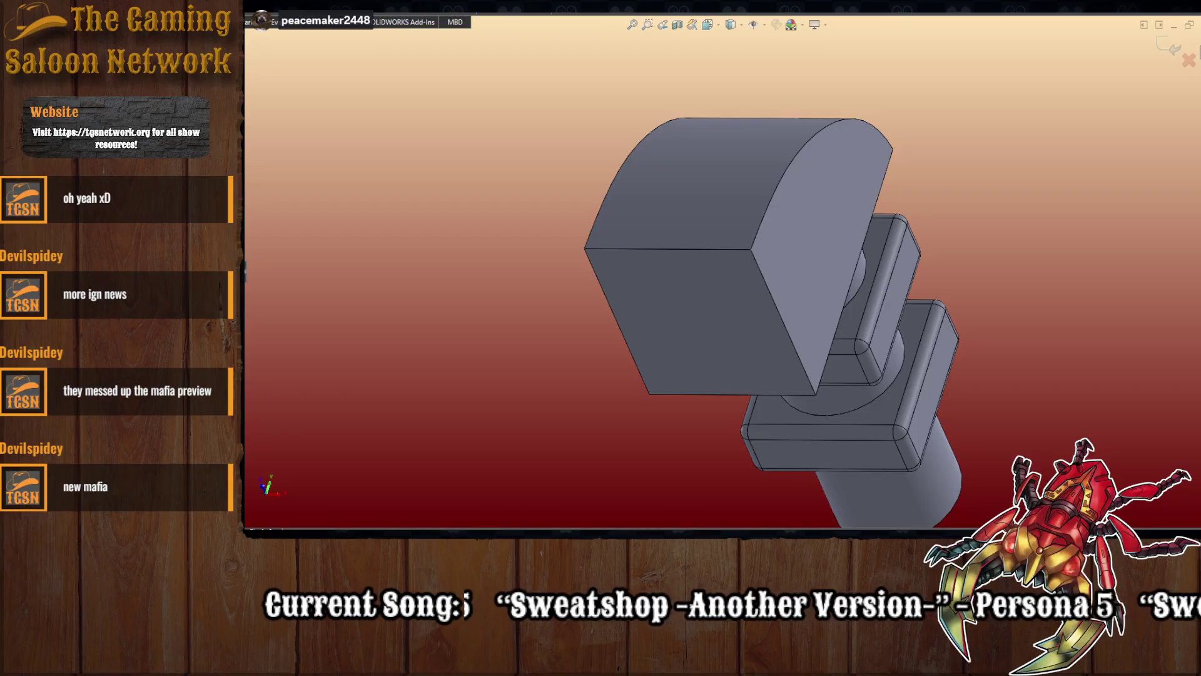
left_click(667, 249)
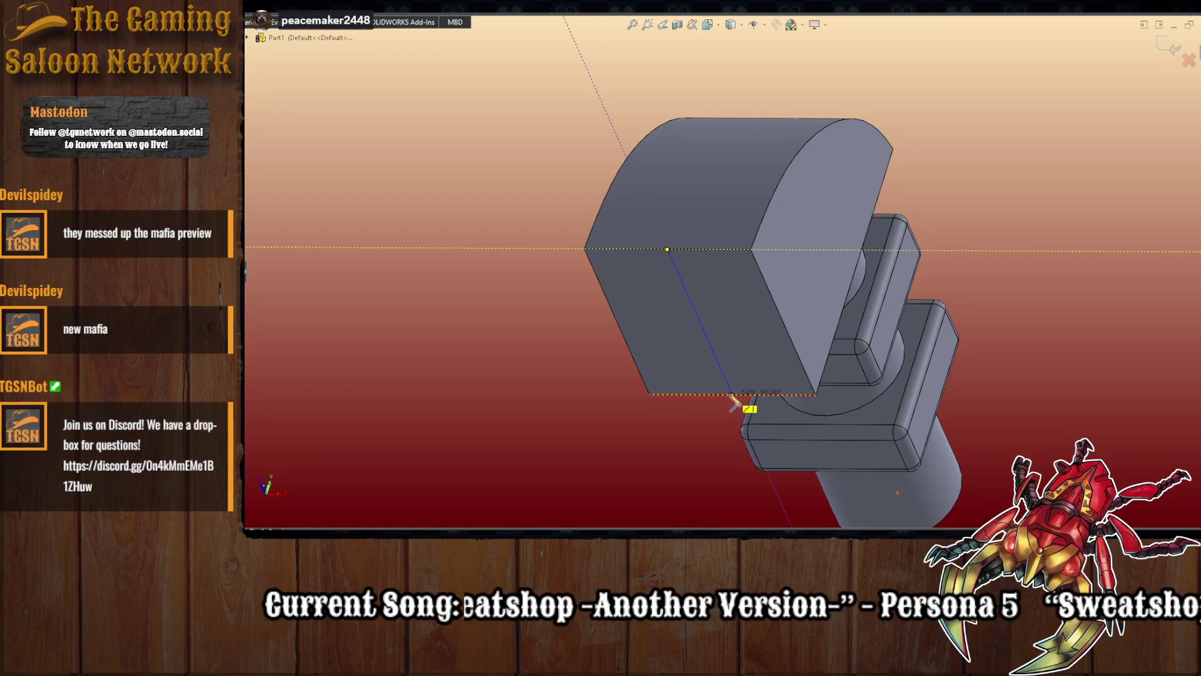
left_click(733, 395)
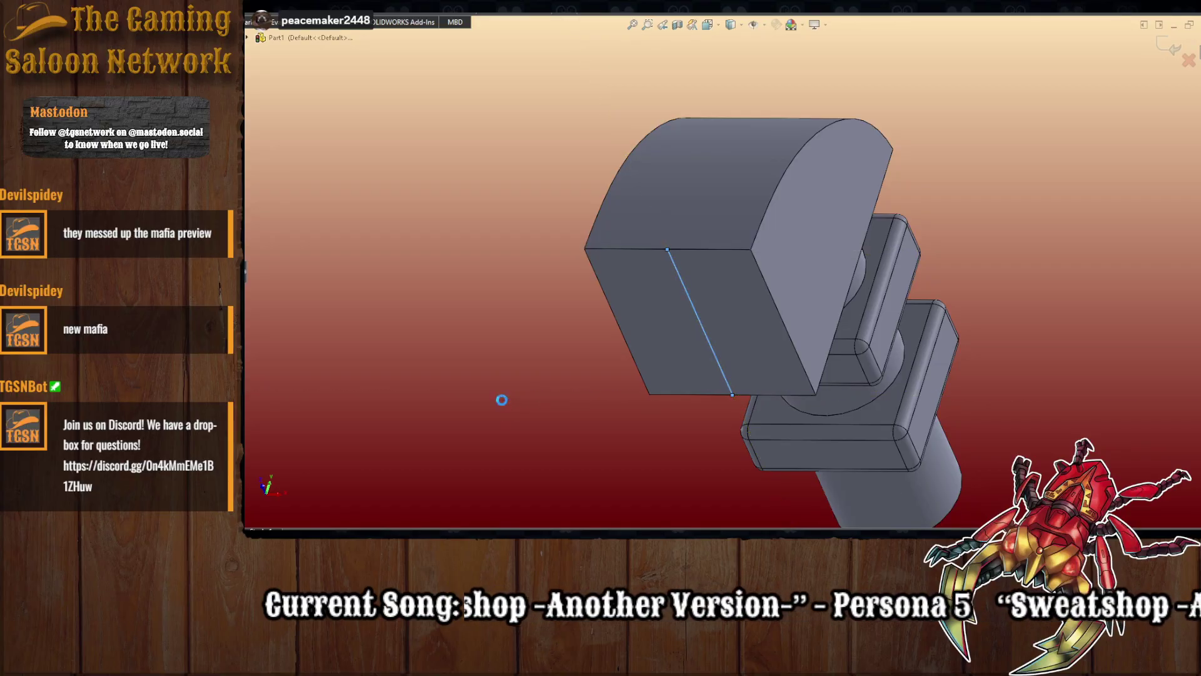
key("ctrl+b")
middle_click_drag(589, 350, 564, 402)
scroll(563, 402, "down", 2)
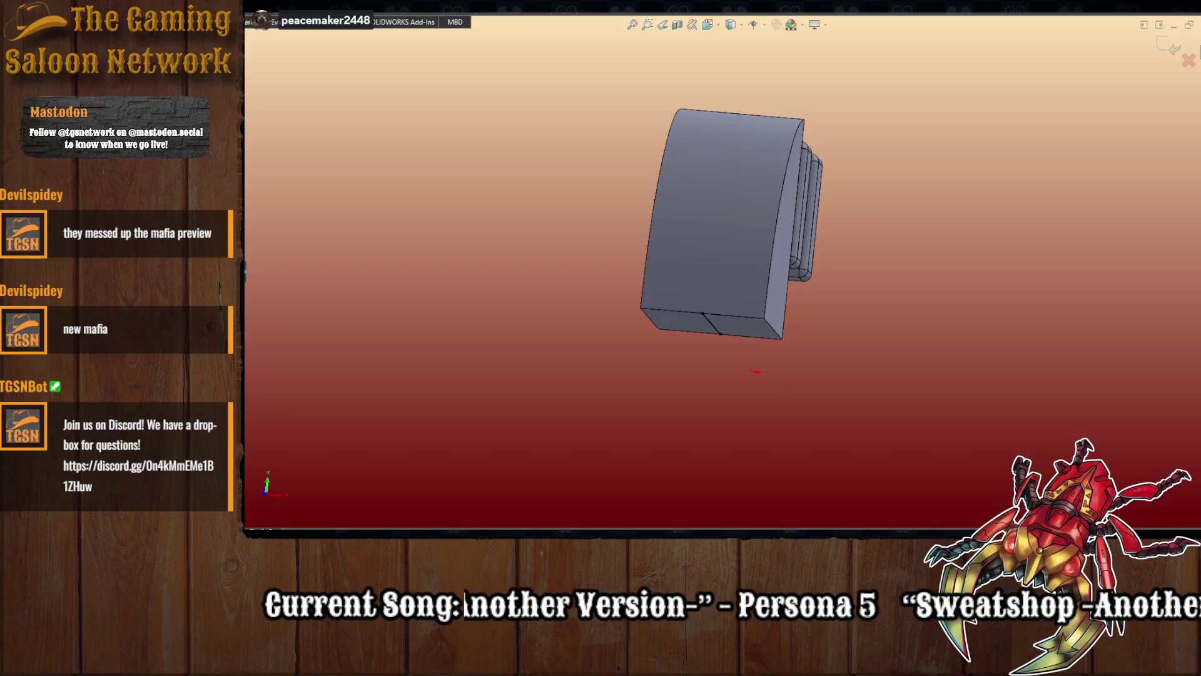
key("ctrl+b")
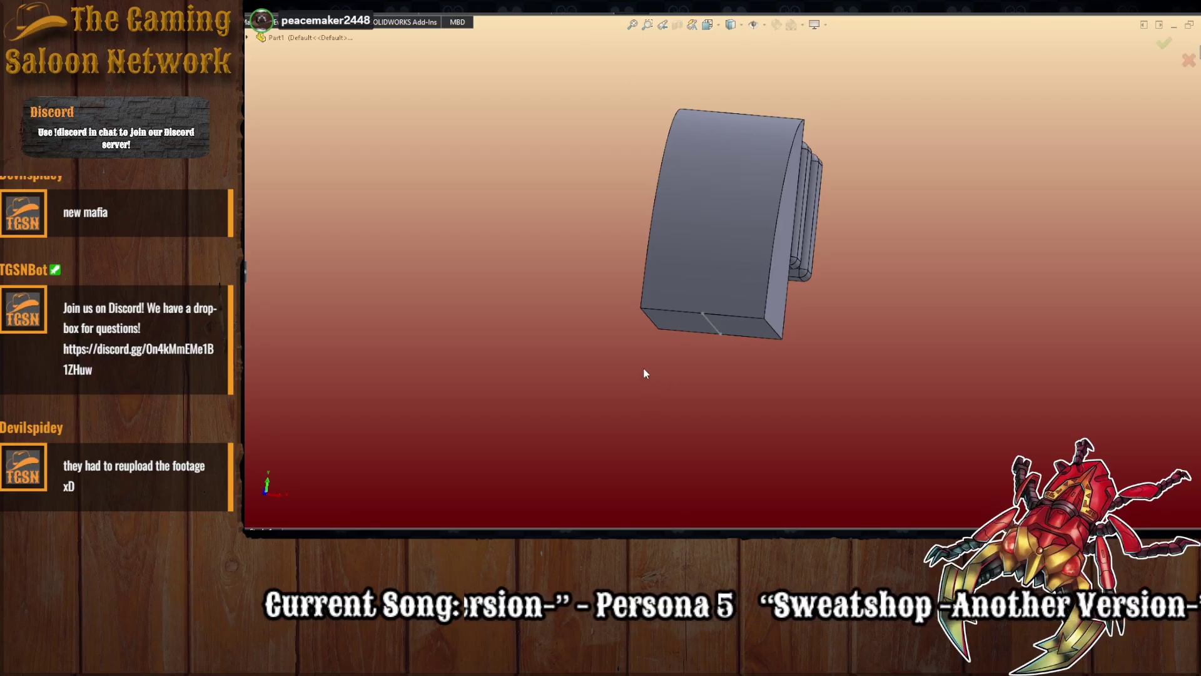
- Create a reference plane tangent to the block's curved face through the front endpoint of the bottom-face line
left_click(715, 236)
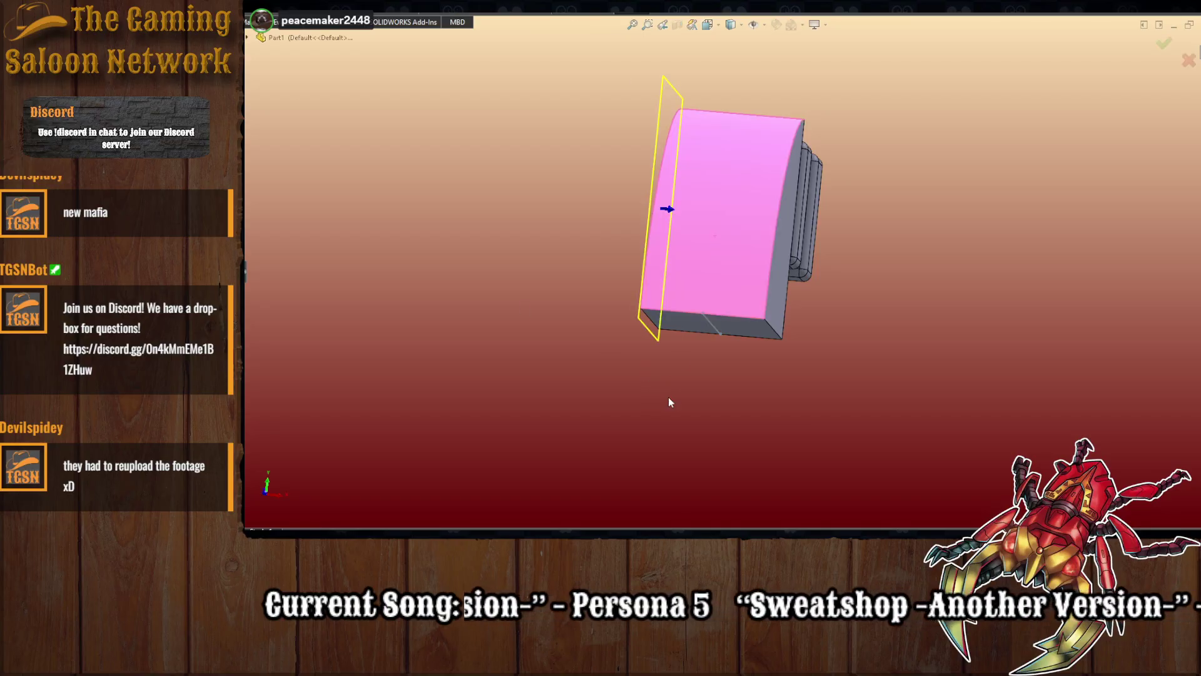
left_click(701, 313)
middle_click_drag(611, 375, 539, 340)
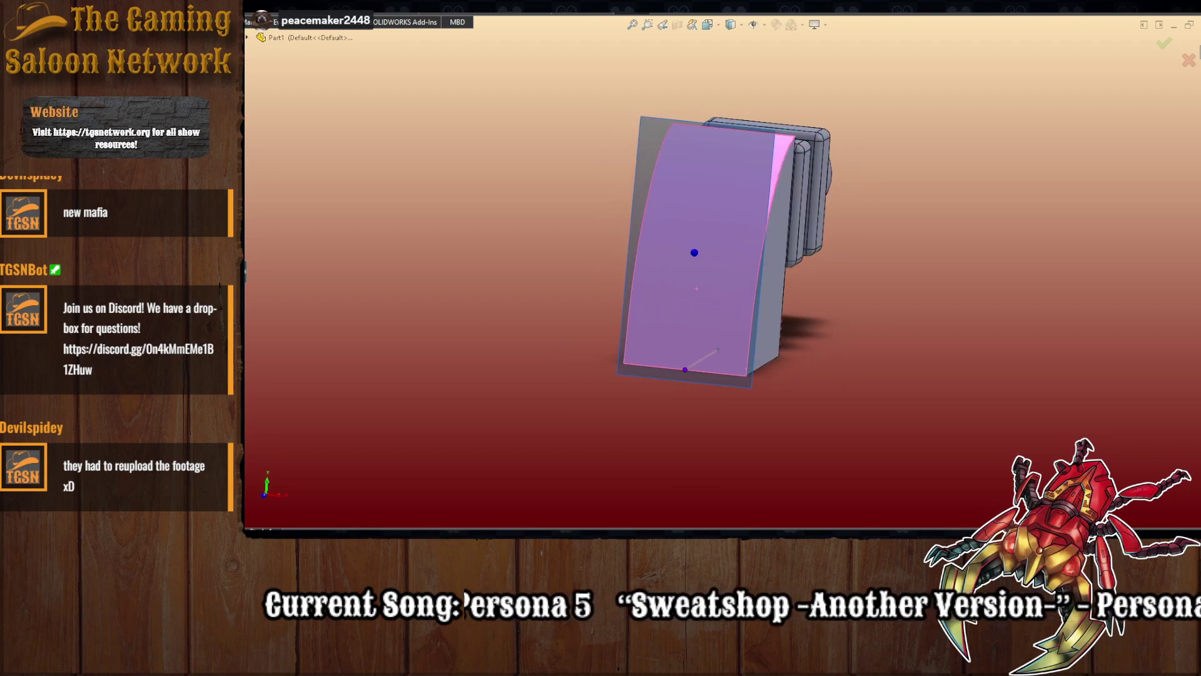
left_click(94, 66)
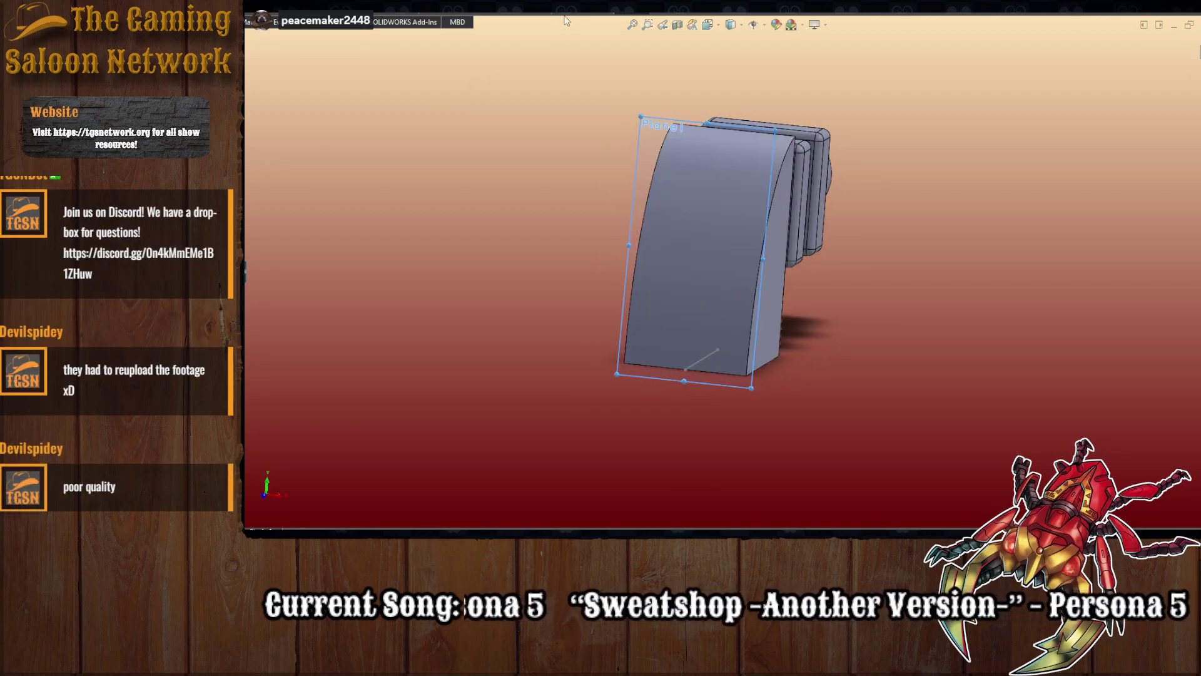
- Create a reference plane offset 10 outward from the tangent plane on the curved block
key("Return")
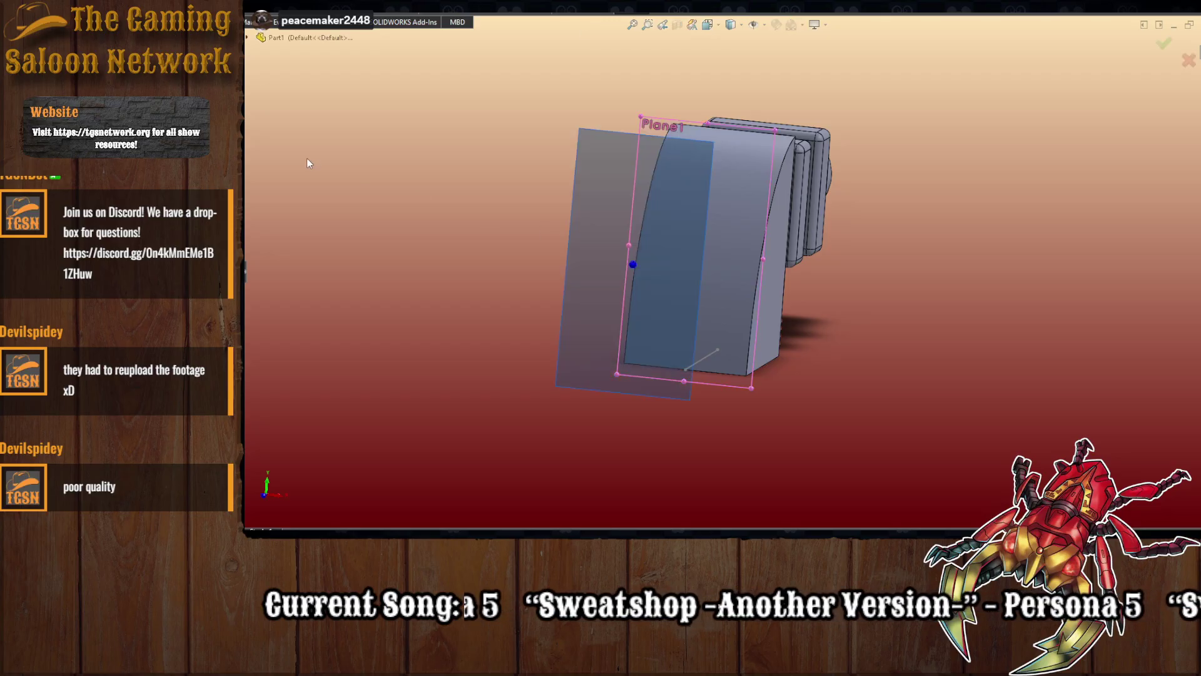
key("Return")
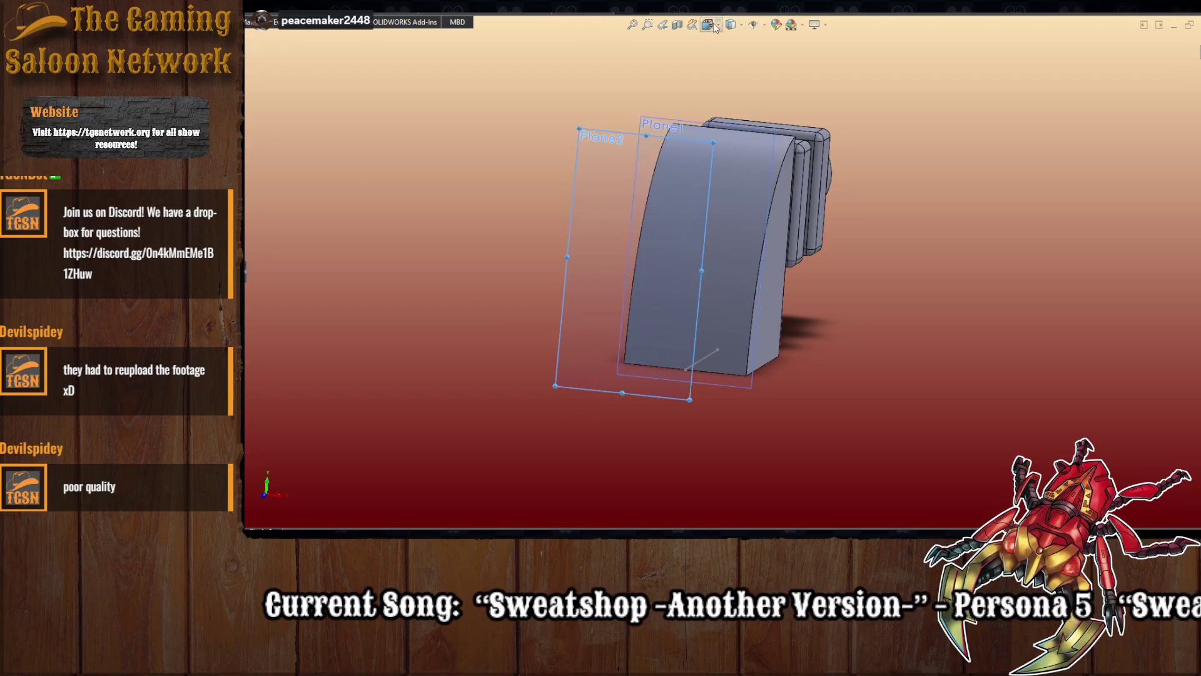
left_click(712, 30)
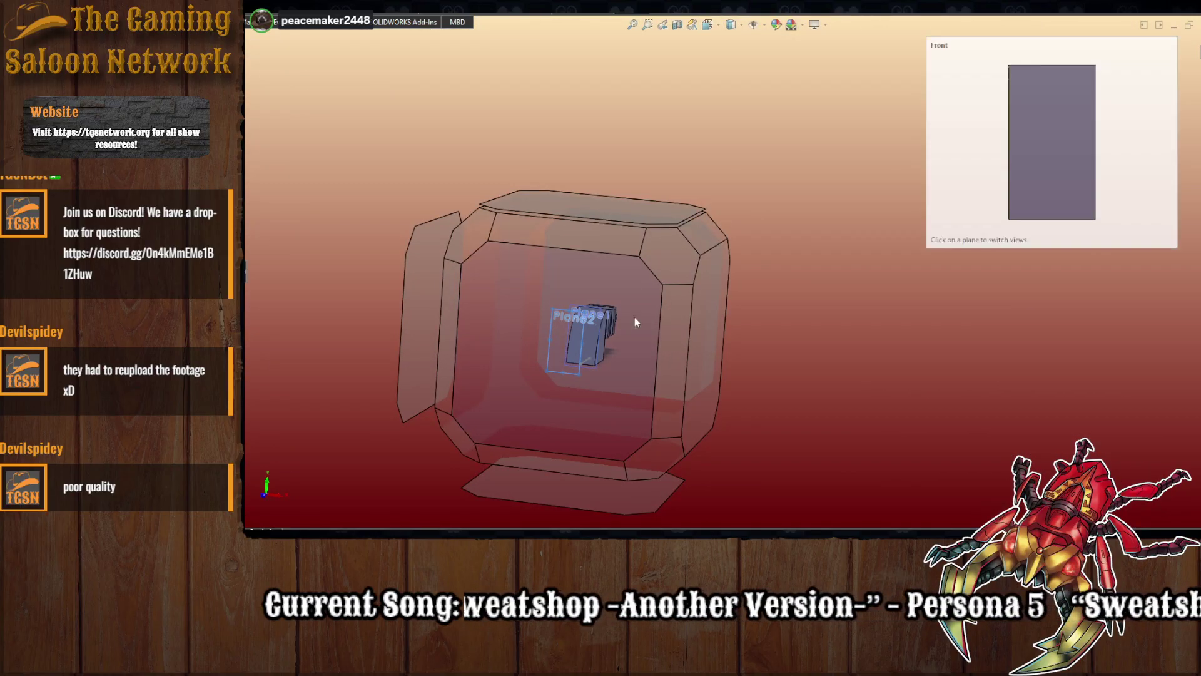
left_click(634, 317)
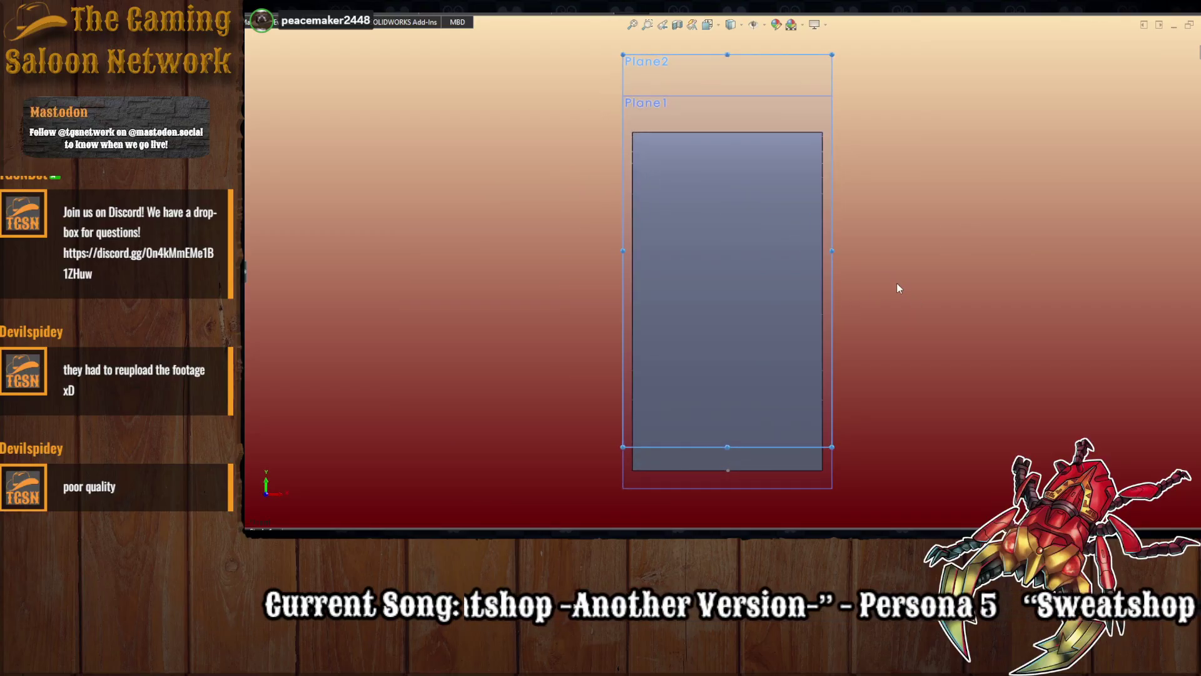
mouse_move(896, 283)
middle_mouse_down()
mouse_move(891, 294)
mouse_move(899, 269)
mouse_move(890, 281)
middle_mouse_up()
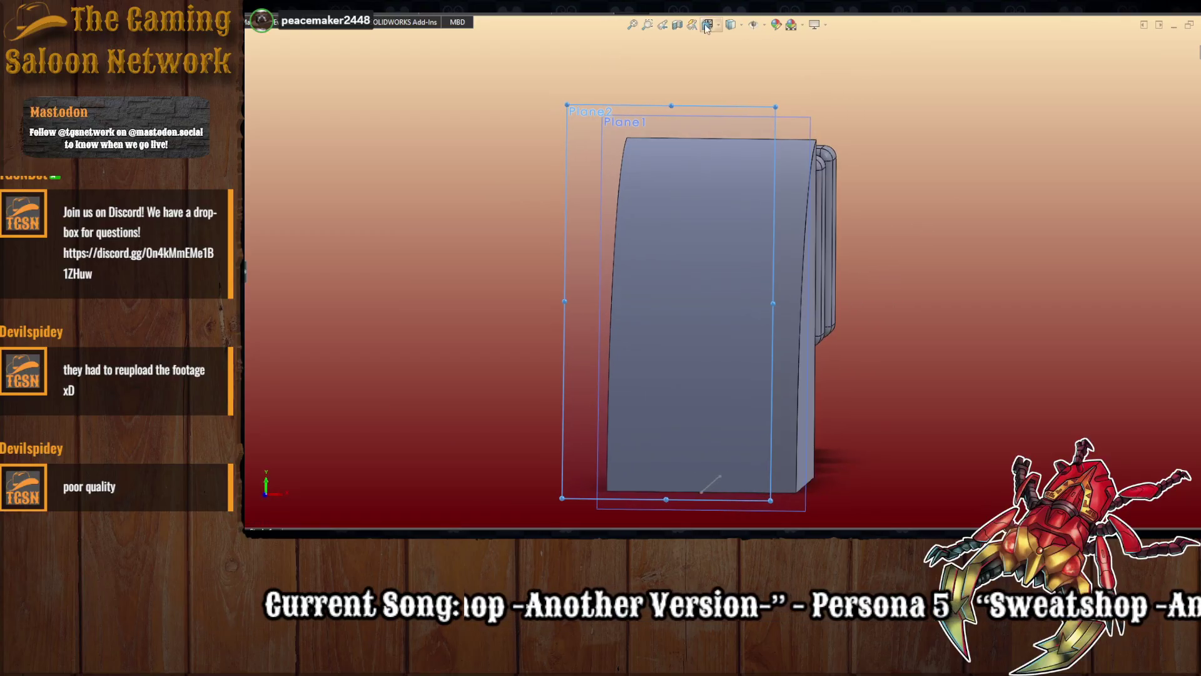
- Start a sketch on the offset plane and move that plane's outline over the tangent plane's outline
left_click(709, 28)
left_click(643, 295)
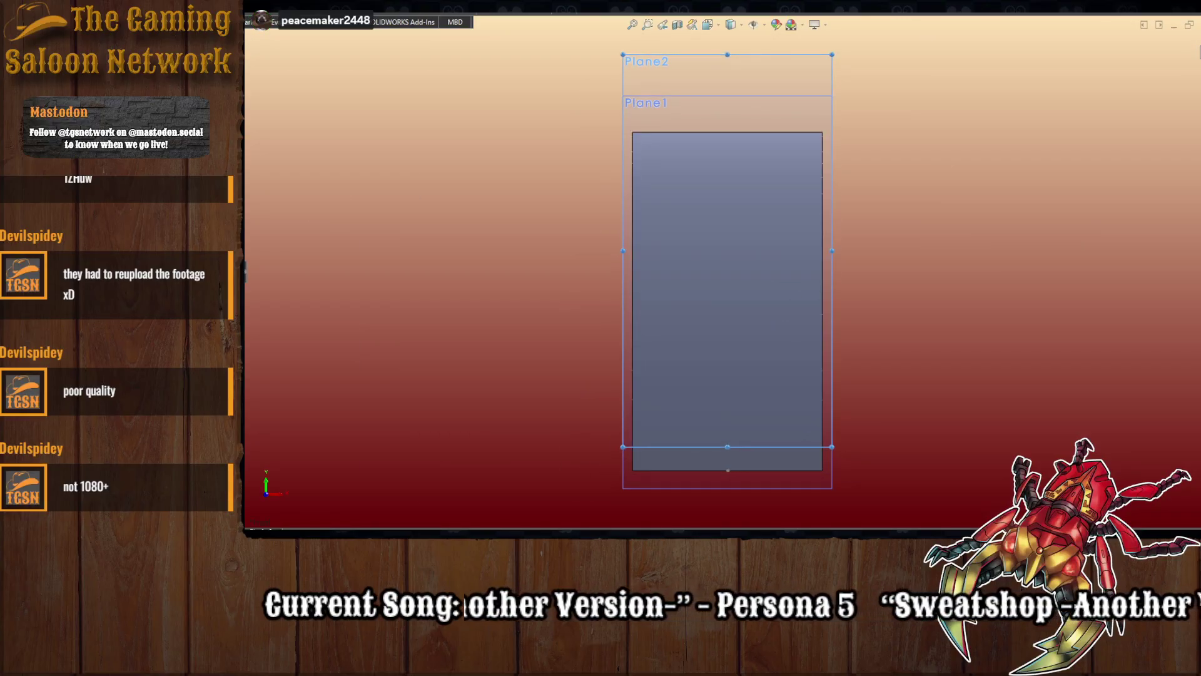
left_click(710, 167)
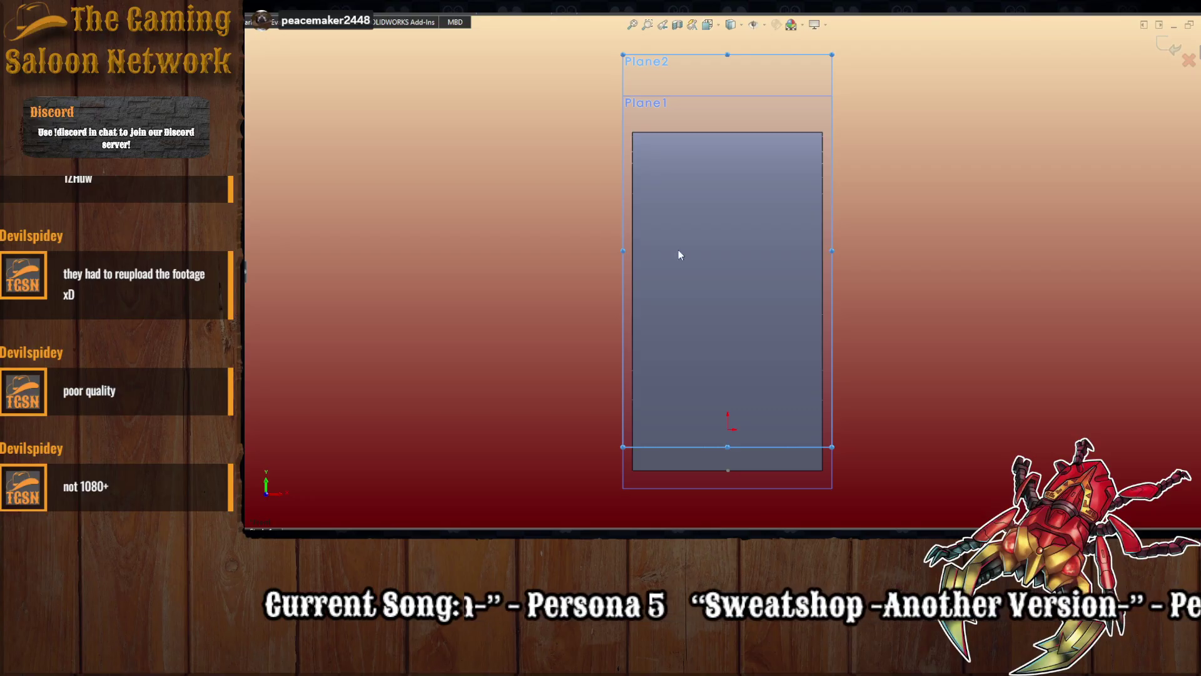
key("l")
mouse_move(732, 166)
middle_mouse_down()
mouse_move(726, 196)
mouse_move(727, 170)
middle_mouse_up()
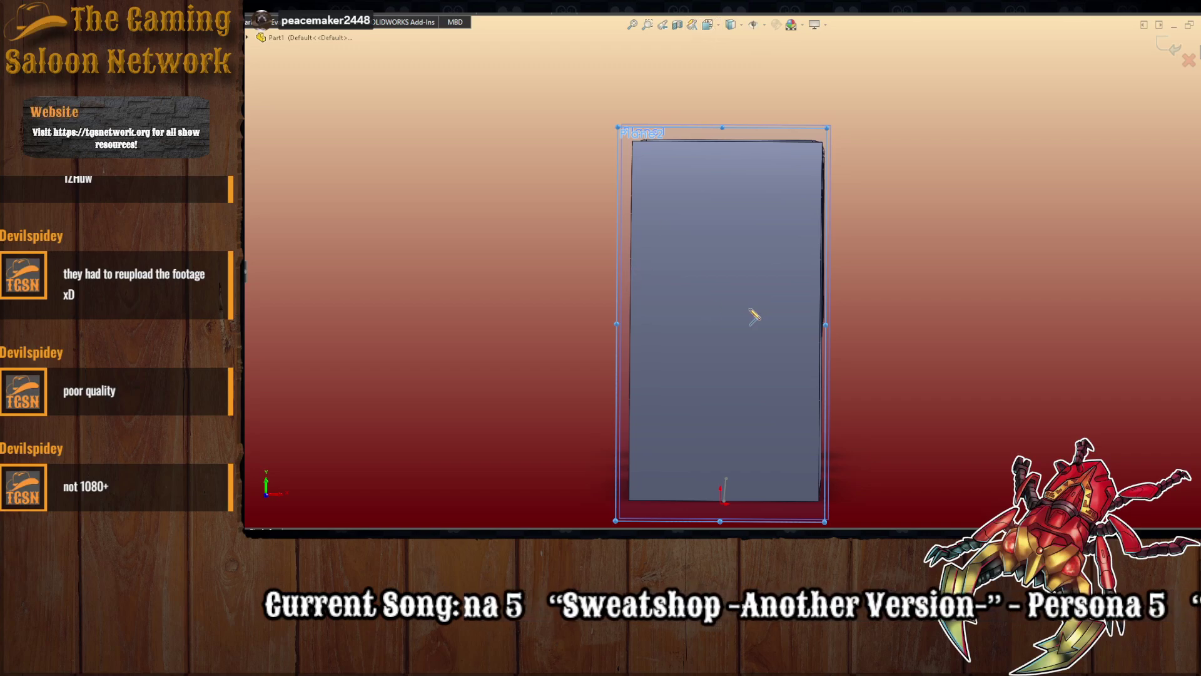
key("ctrl+7")
mouse_move(691, 323)
middle_mouse_down()
mouse_move(606, 366)
mouse_move(665, 370)
middle_mouse_up()
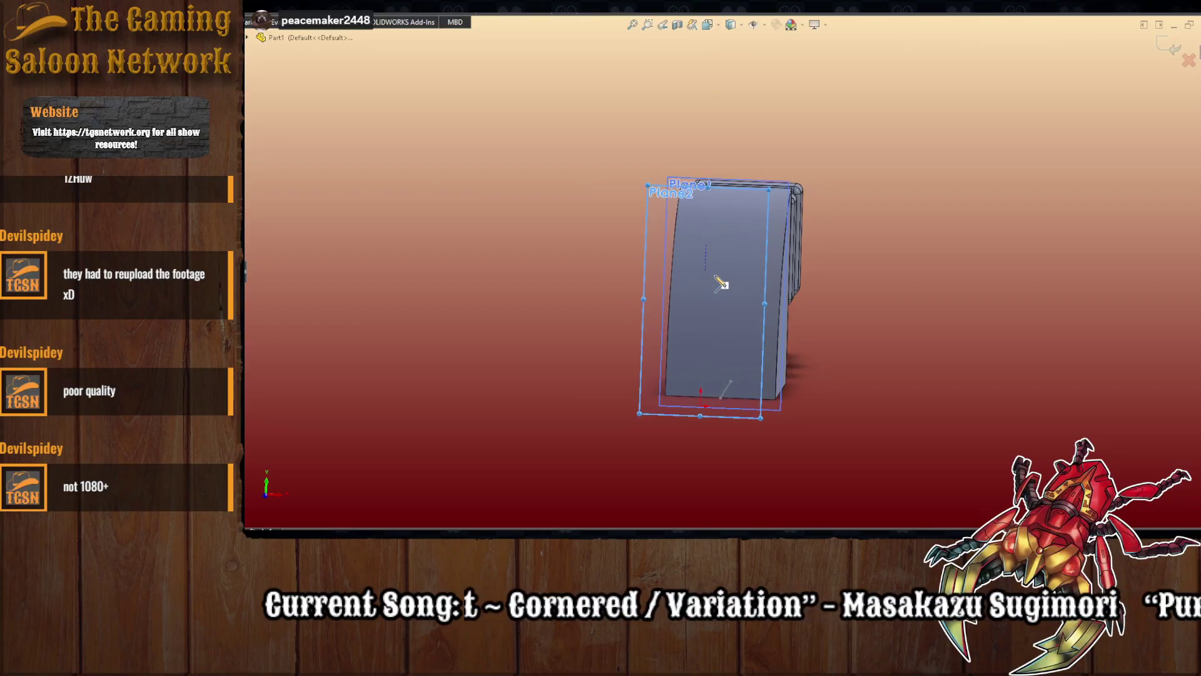
left_click(708, 26)
left_click(609, 362)
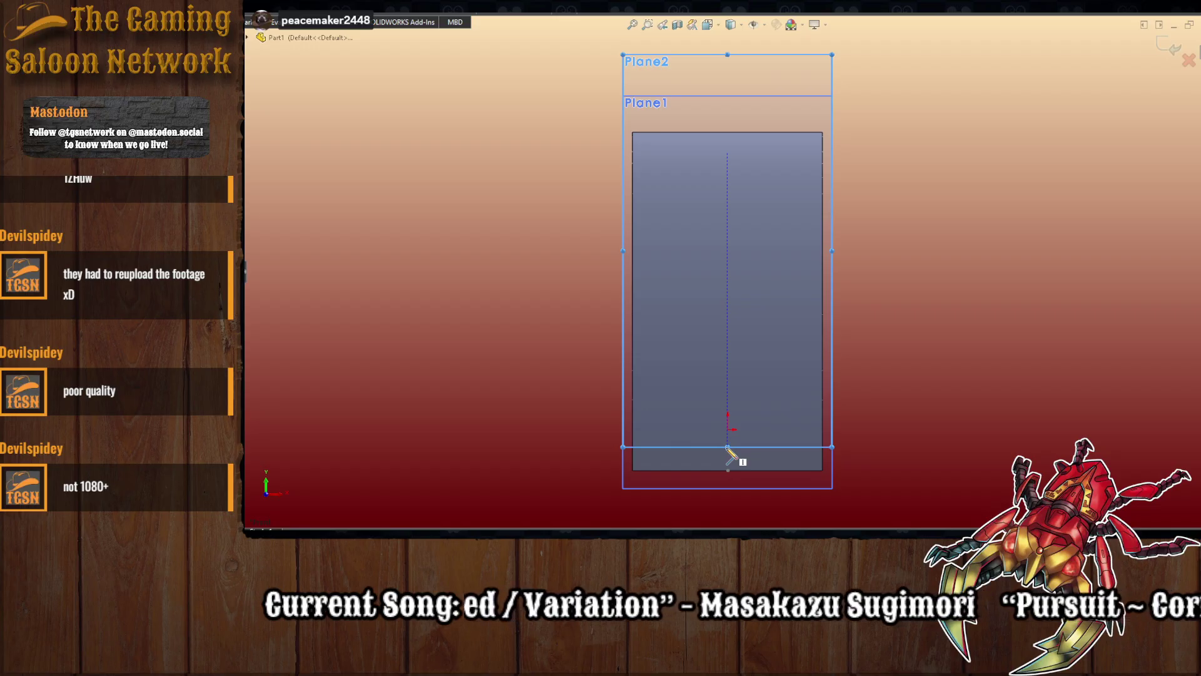
key("Escape")
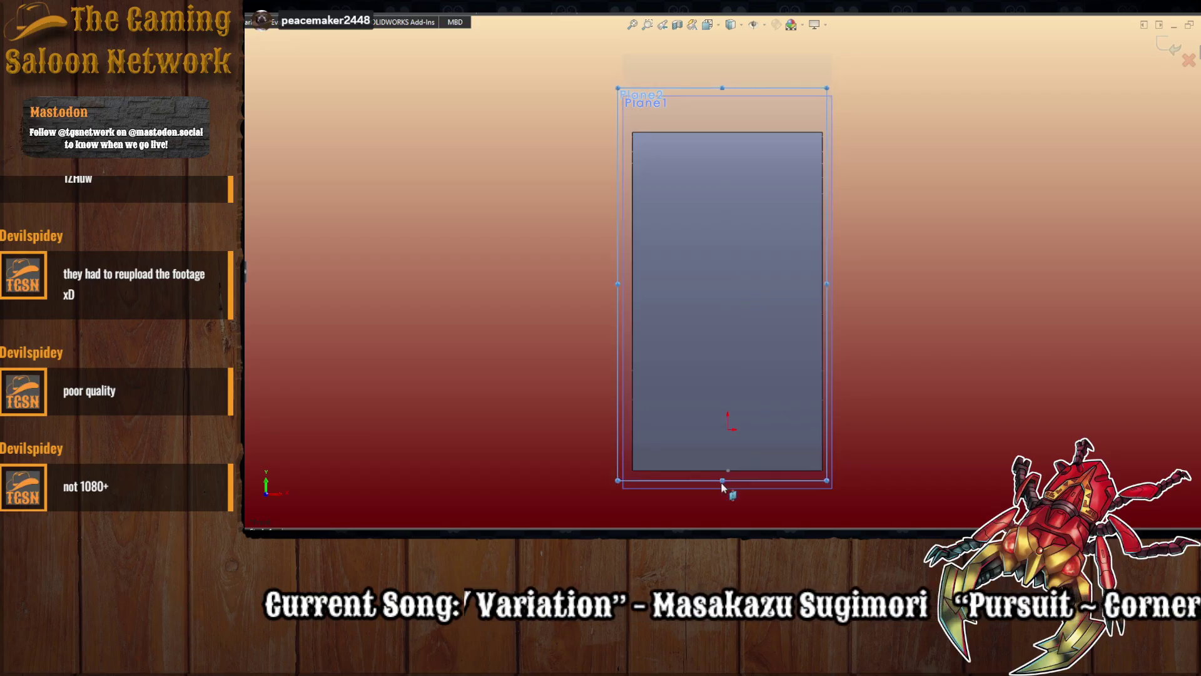
left_click(727, 487)
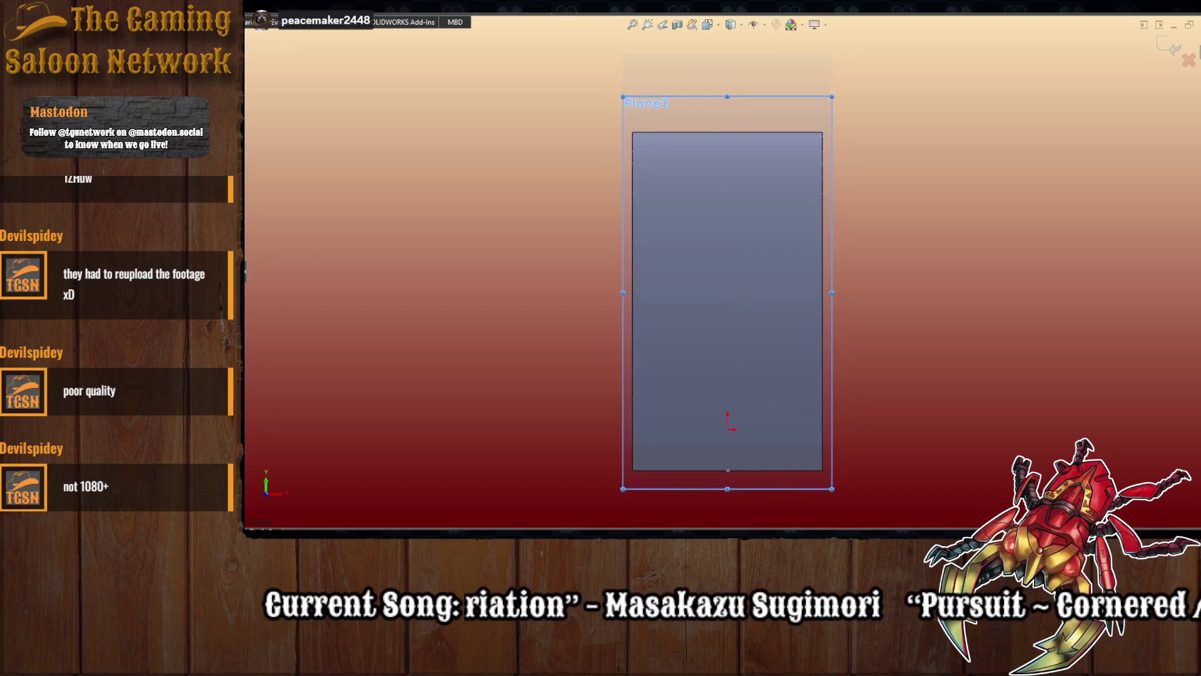
key("Escape")
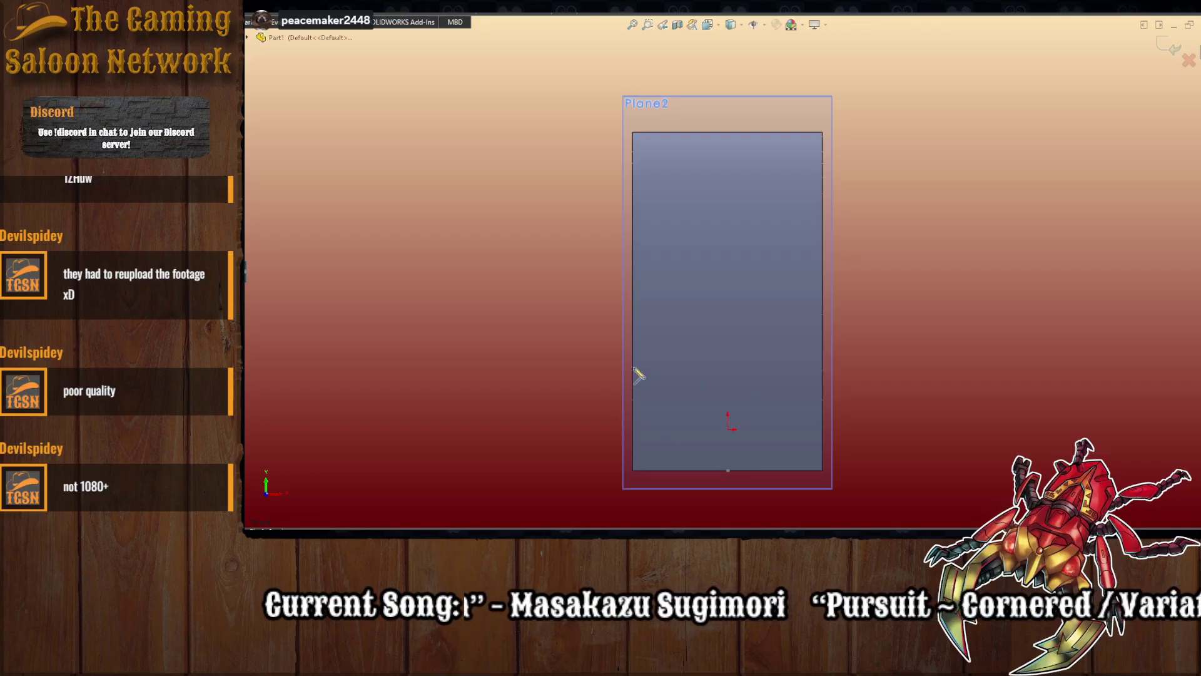
- Draw a vertical line through the block's middle, extending from above its top edge to below its bottom edge
scroll(638, 354, "down", 1)
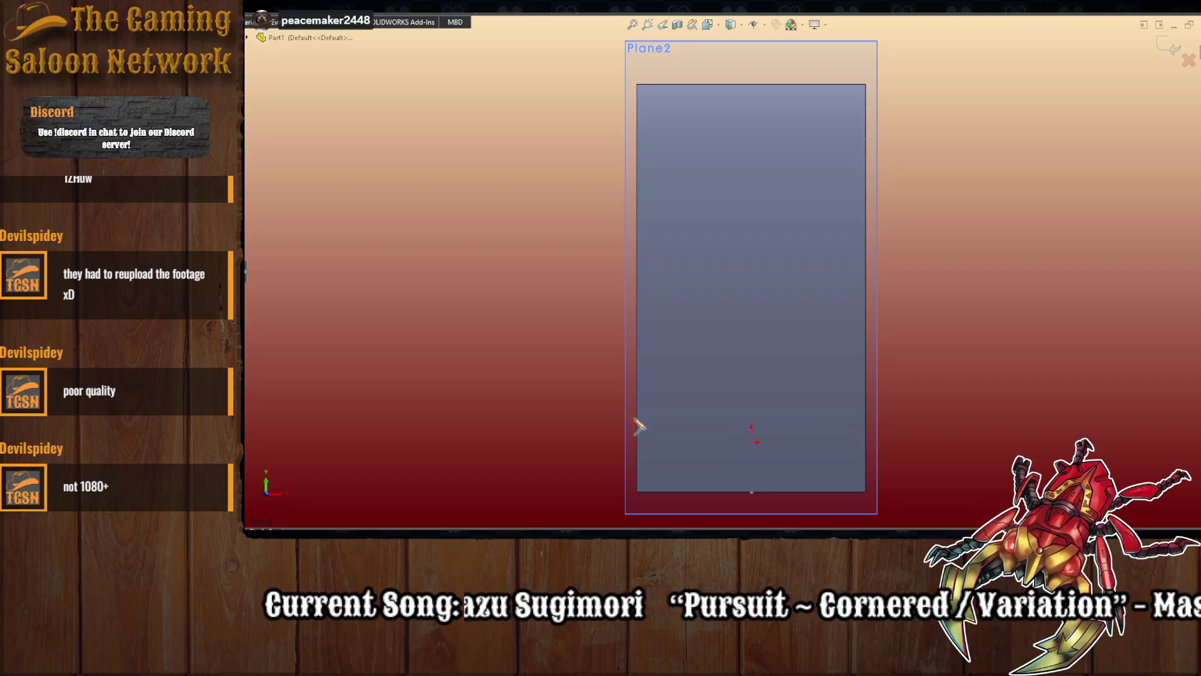
key("Escape")
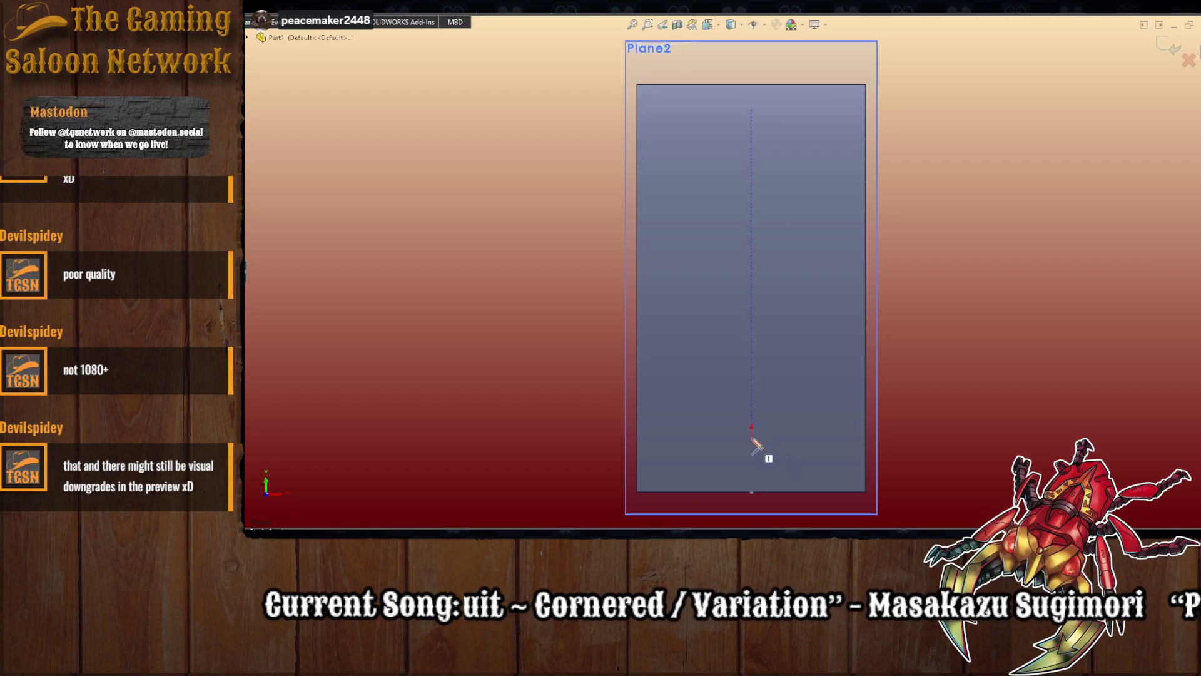
left_click(751, 109)
left_click(750, 67)
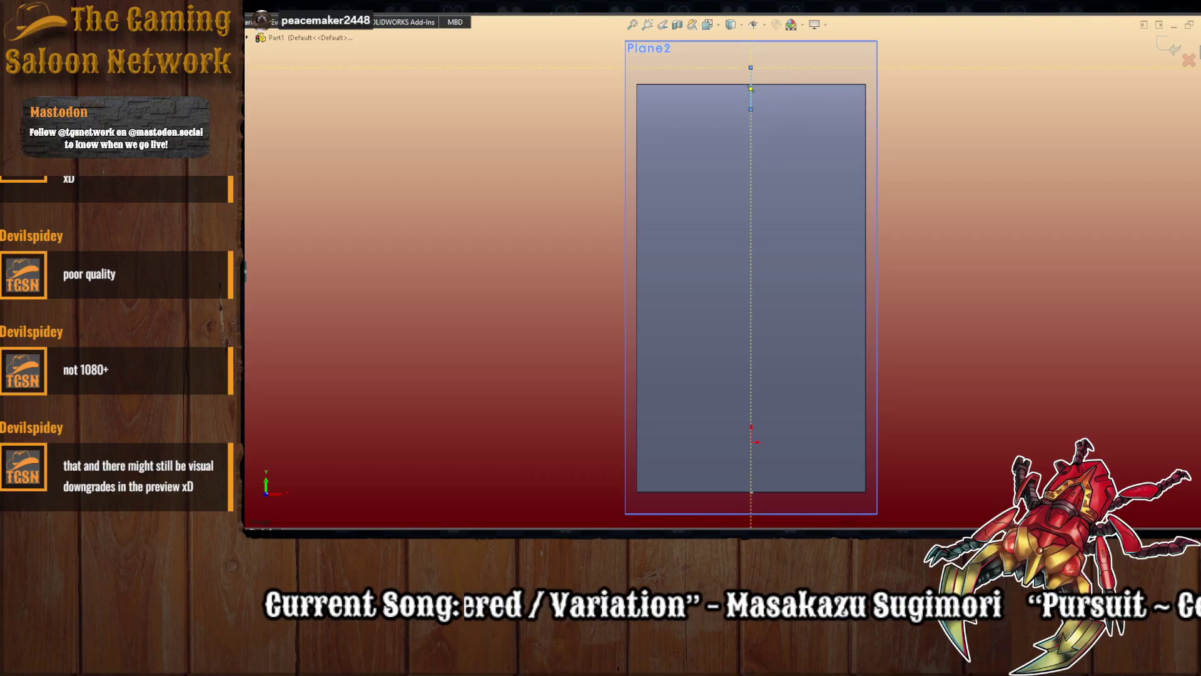
double_click(750, 501)
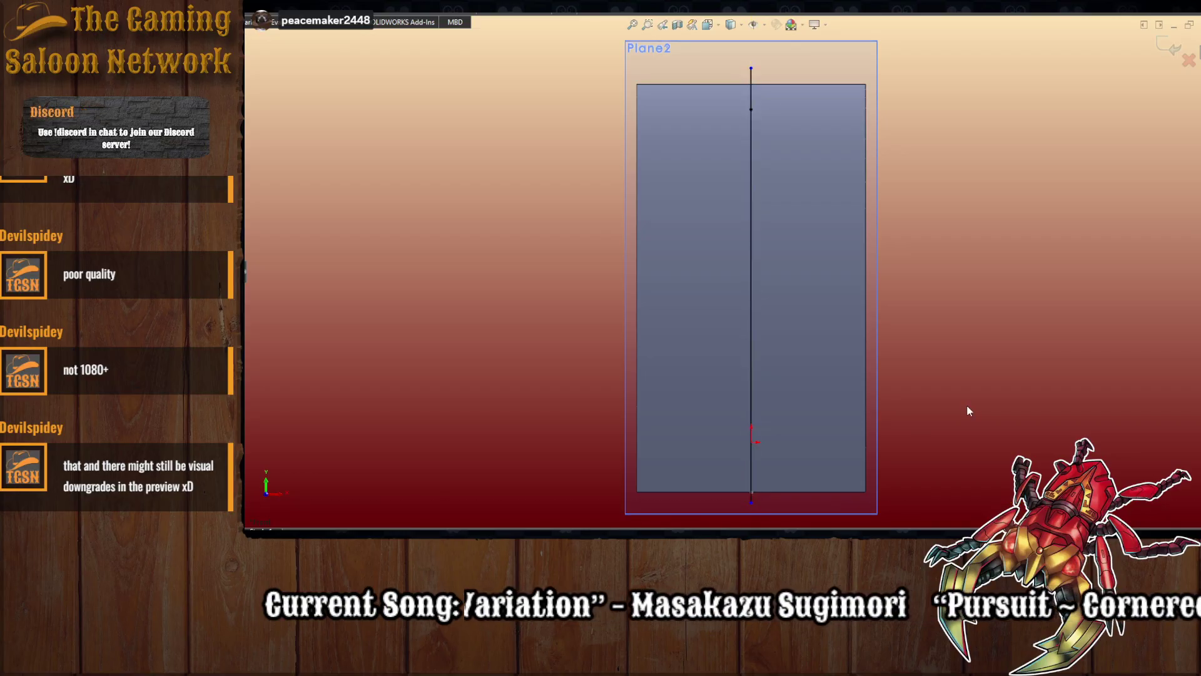
- Undo the vertical middle line and discard the sketch on the offset plane
key("ctrl+z")
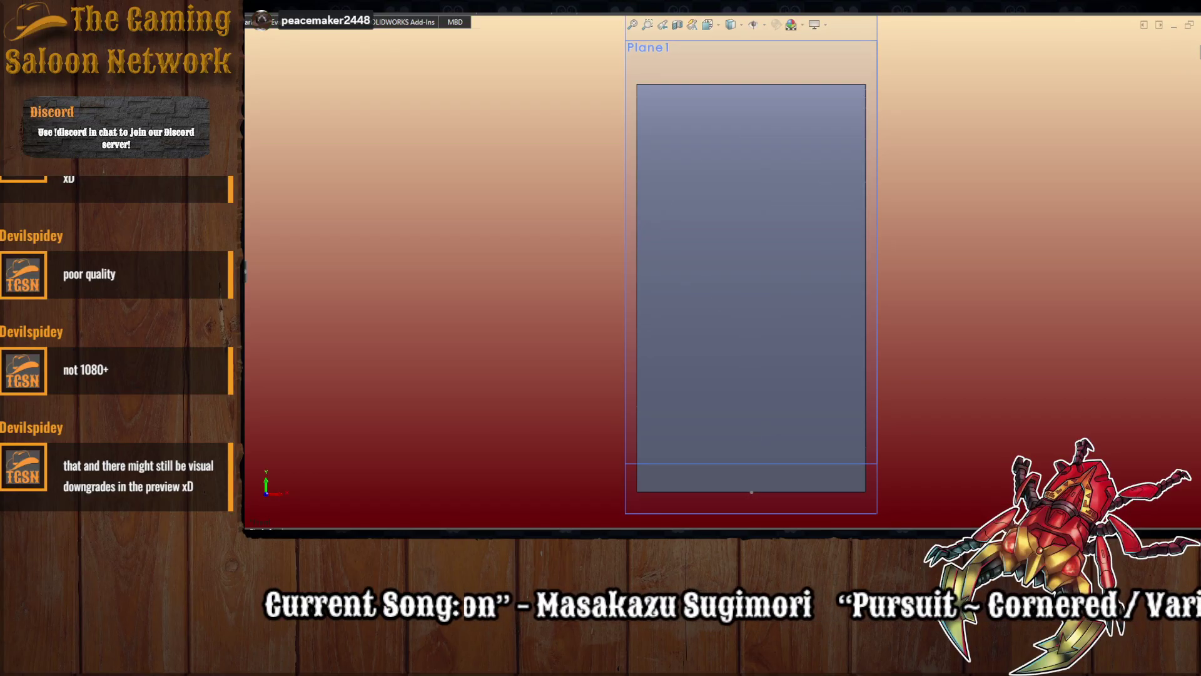
left_click(241, 396)
left_click(360, 381)
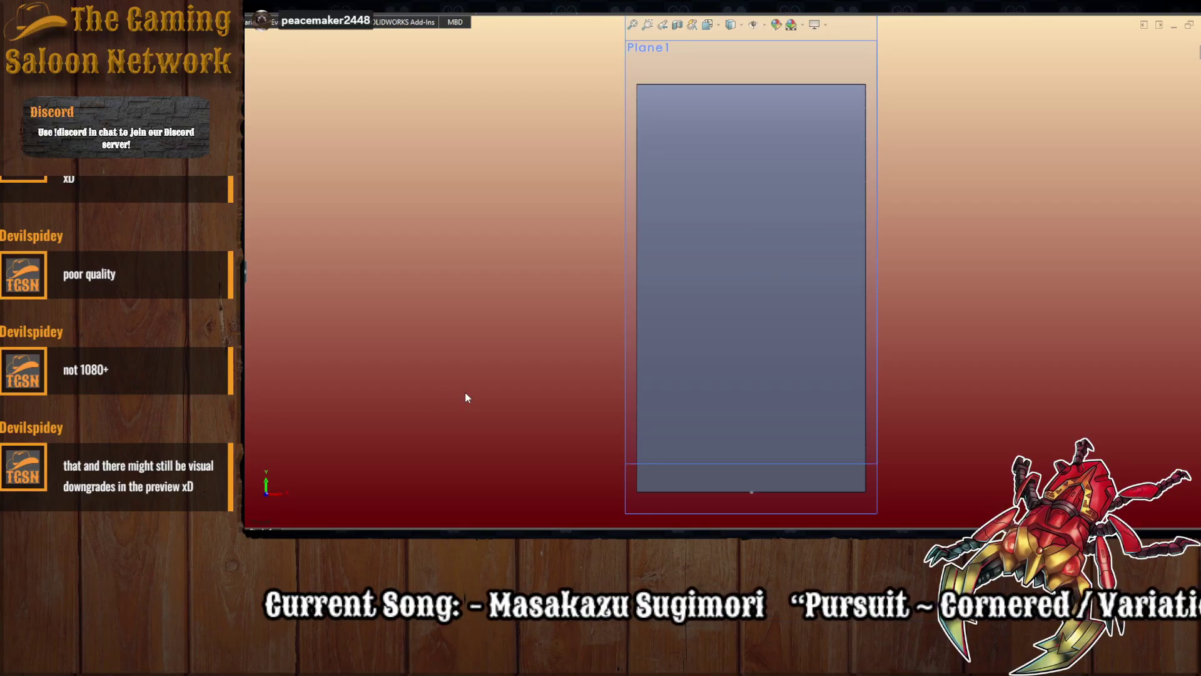
- Start a new sketch on the offset plane and draw a three-point spline curving up from the block's left edge toward its middle
middle_click_drag(464, 392, 408, 397)
scroll(408, 397, "up", 3)
middle_click_drag(460, 431, 488, 434)
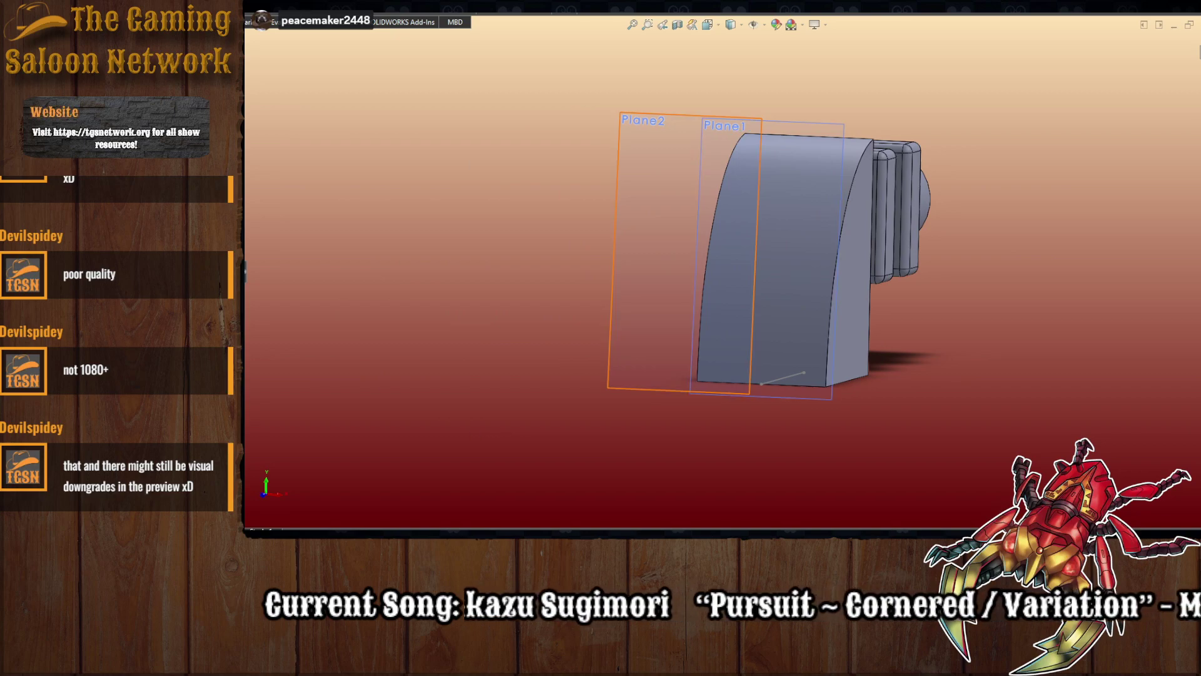
left_click(242, 396)
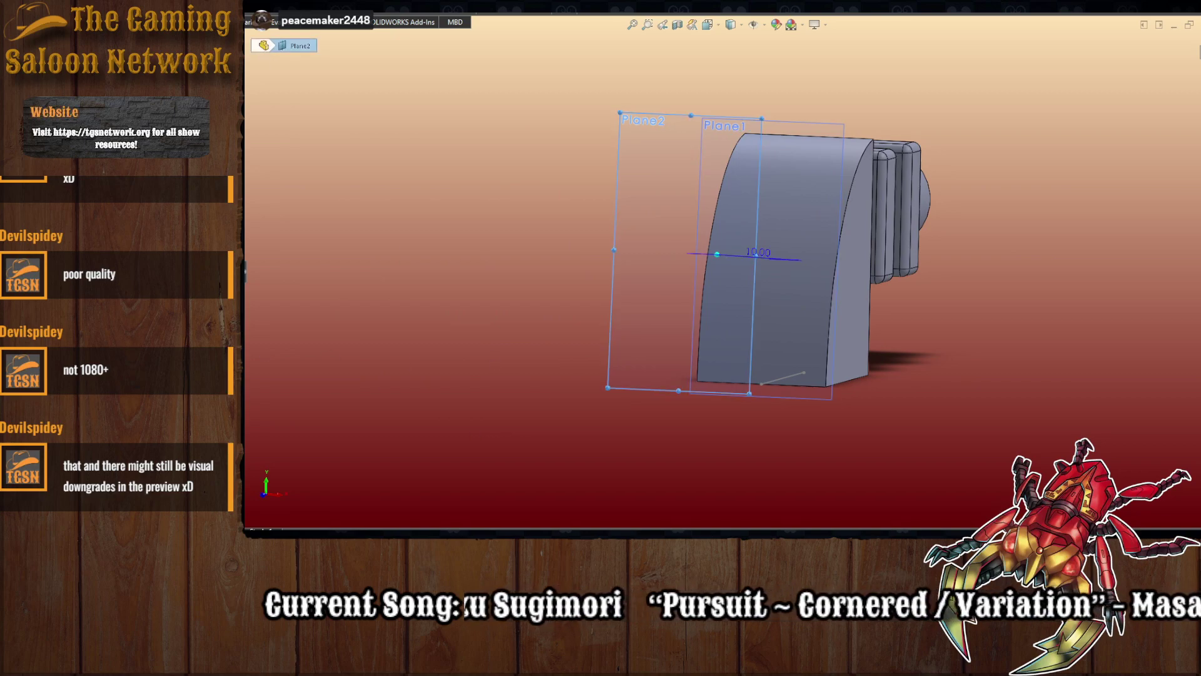
left_click(242, 376)
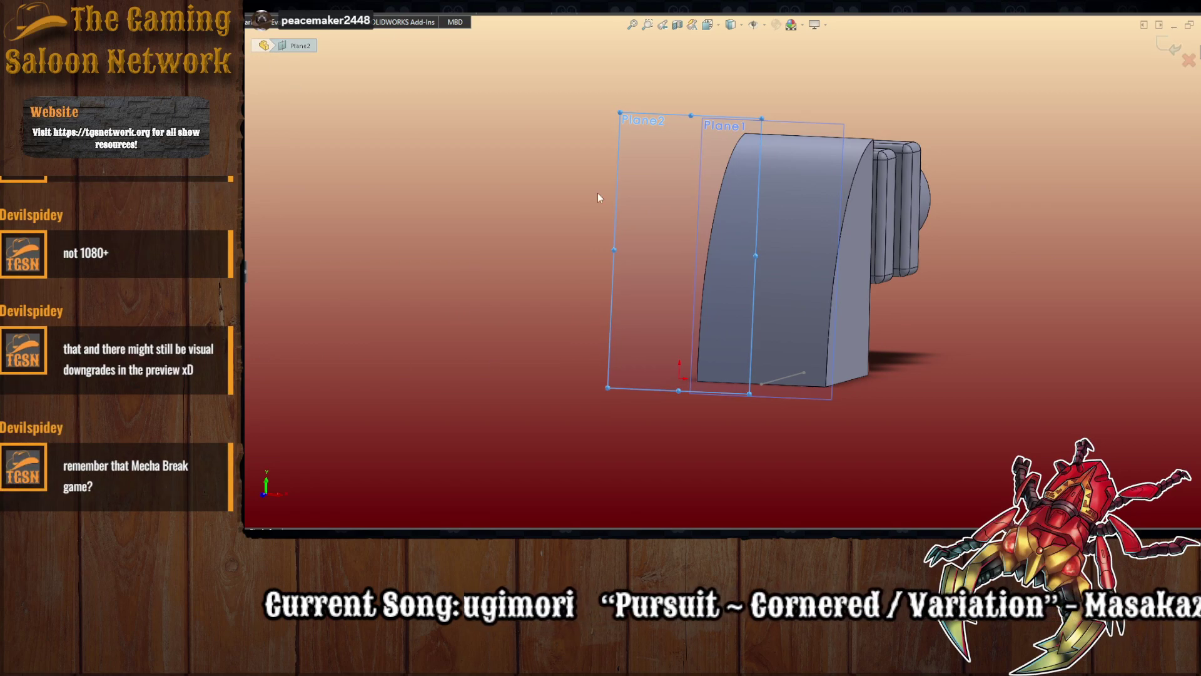
left_click(725, 24)
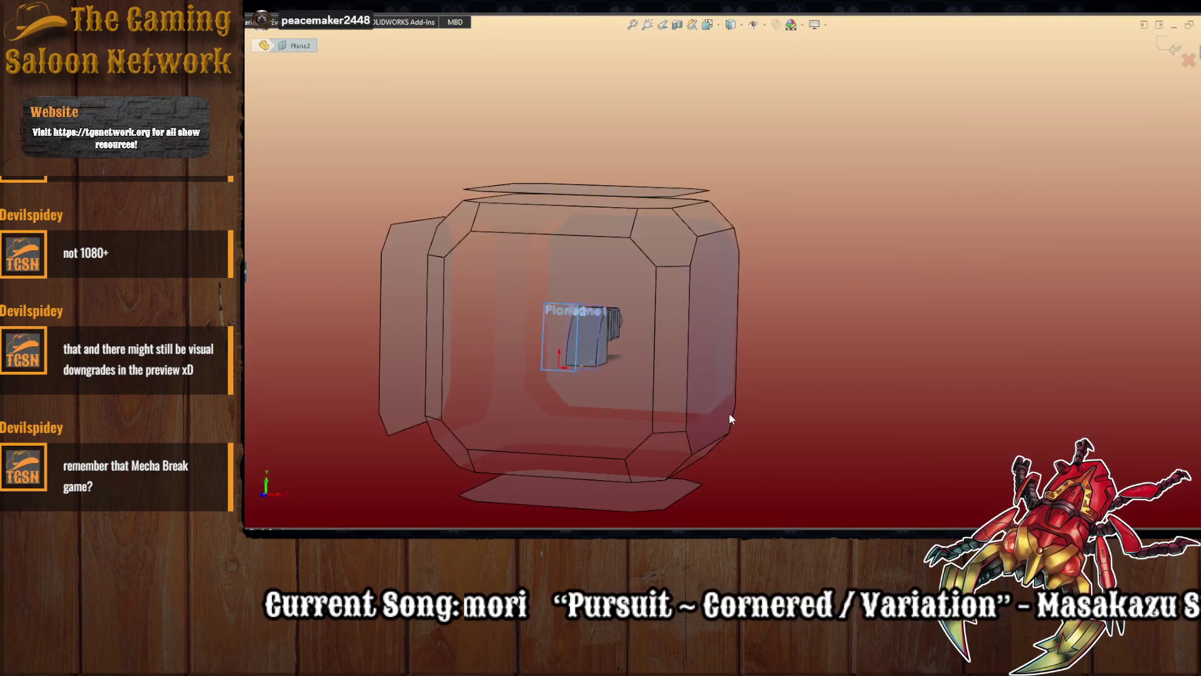
left_click(624, 396)
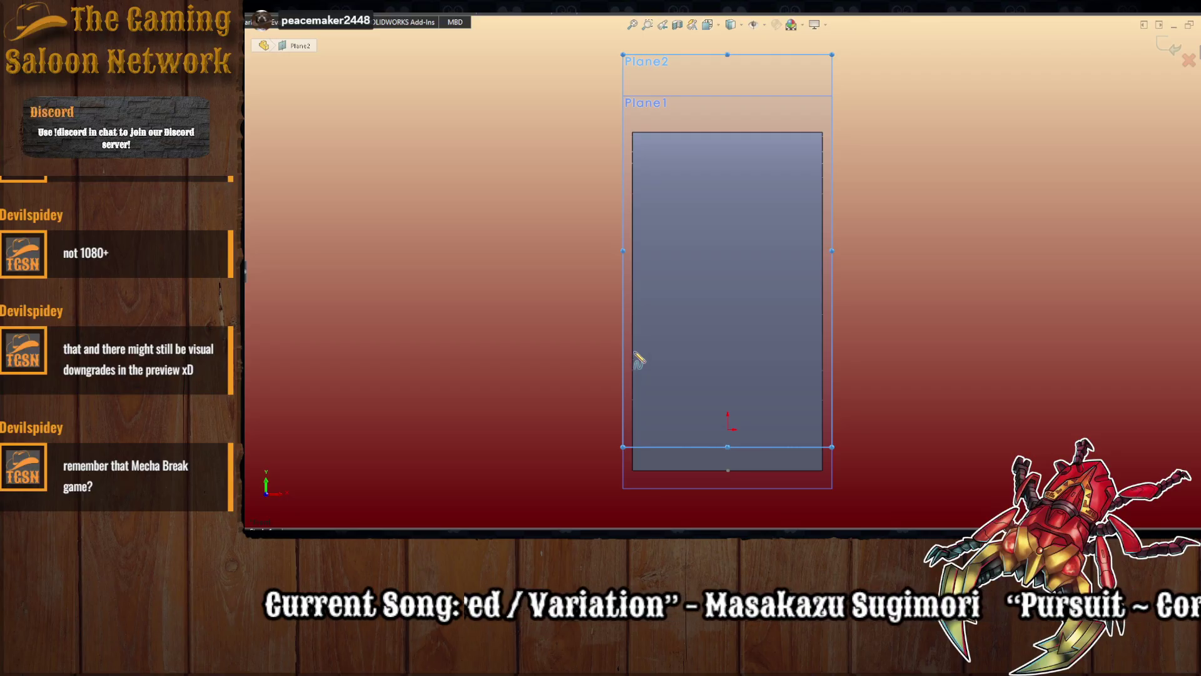
left_click(633, 358)
left_click(654, 346)
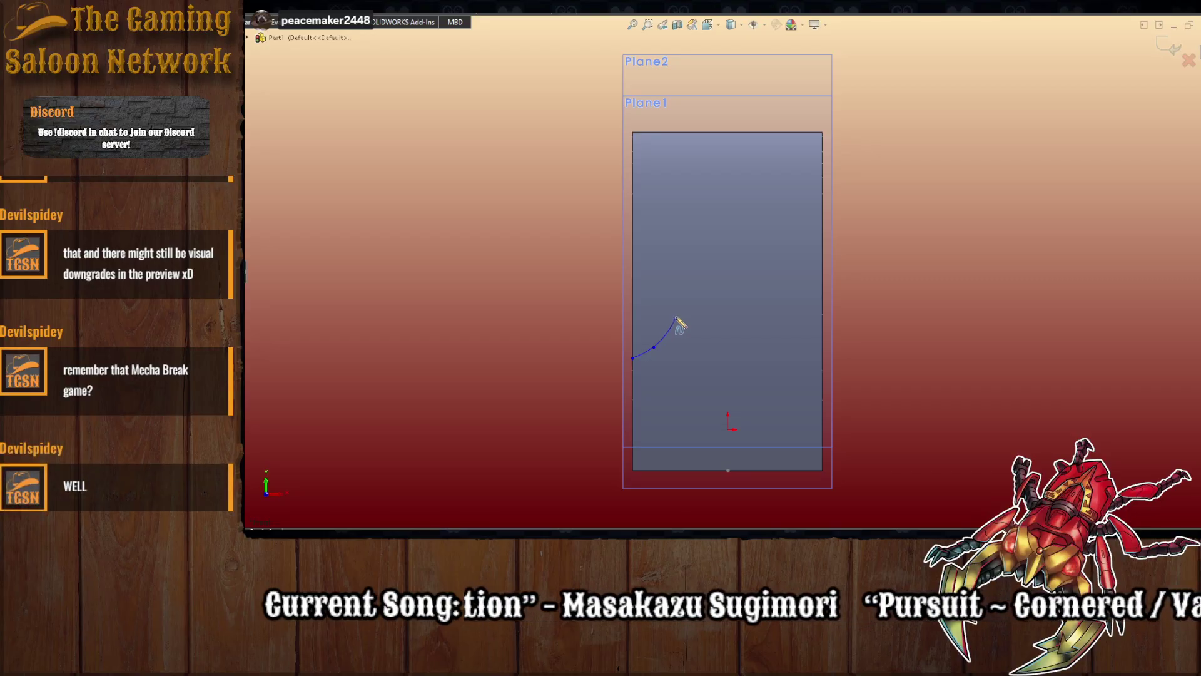
left_click(677, 314)
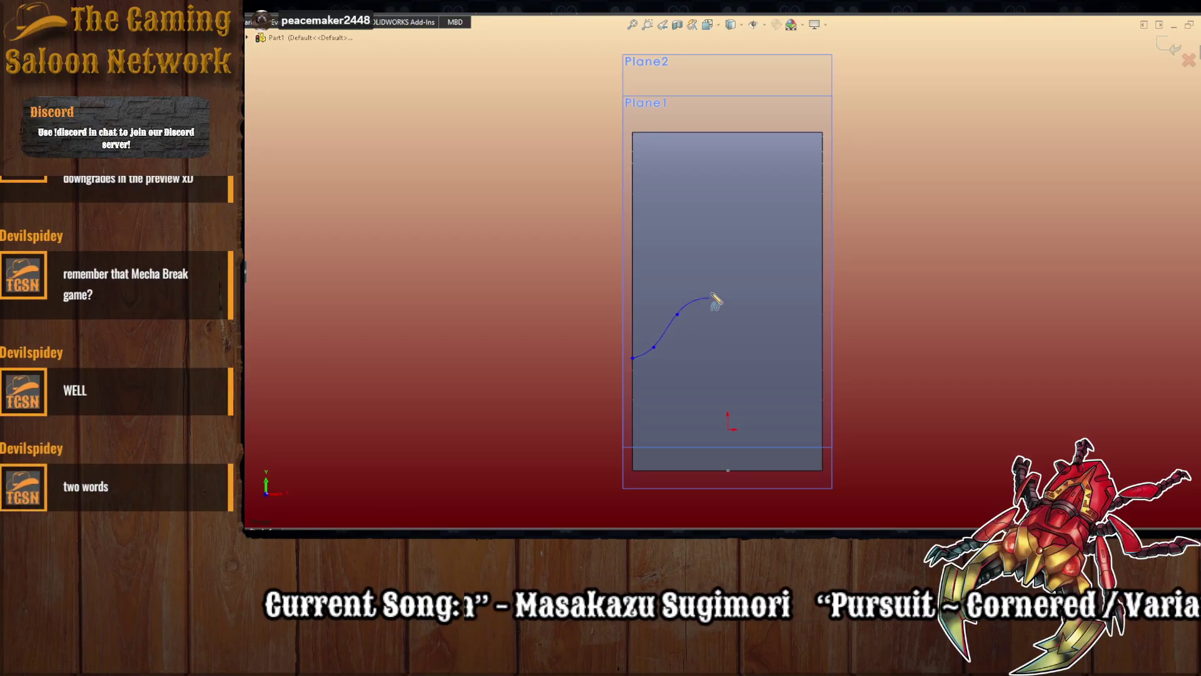
key("Escape")
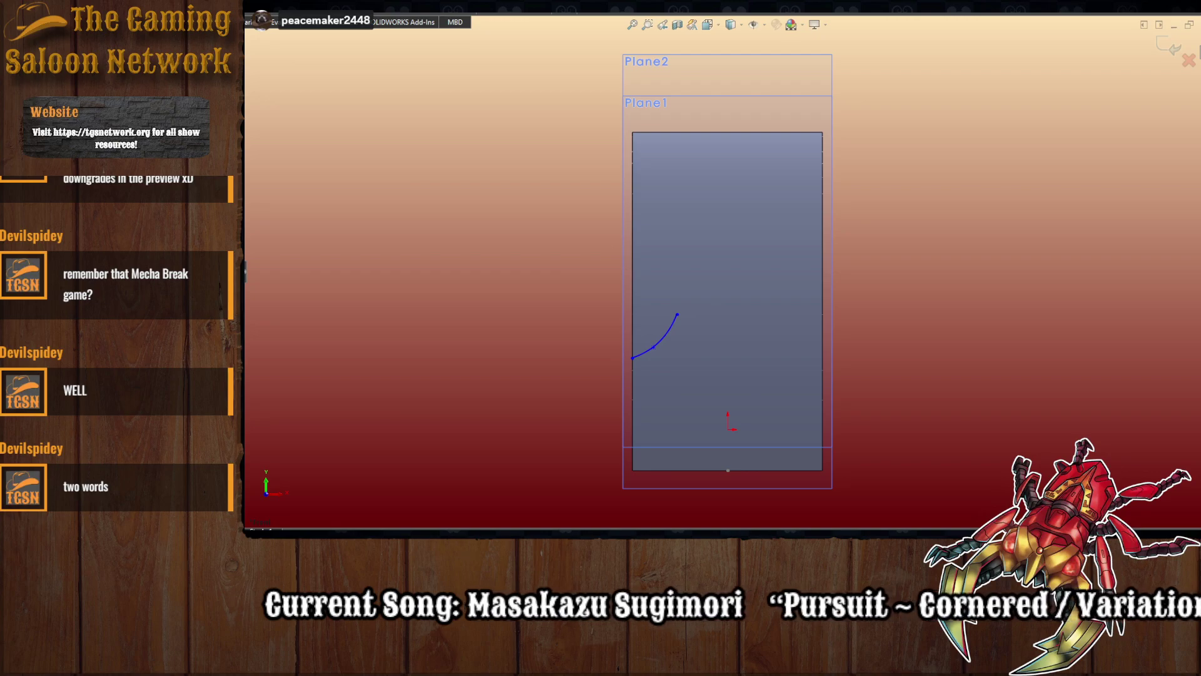
- Draw a vertical line through the block's middle, running from above its top edge to below its bottom edge
left_click(727, 152)
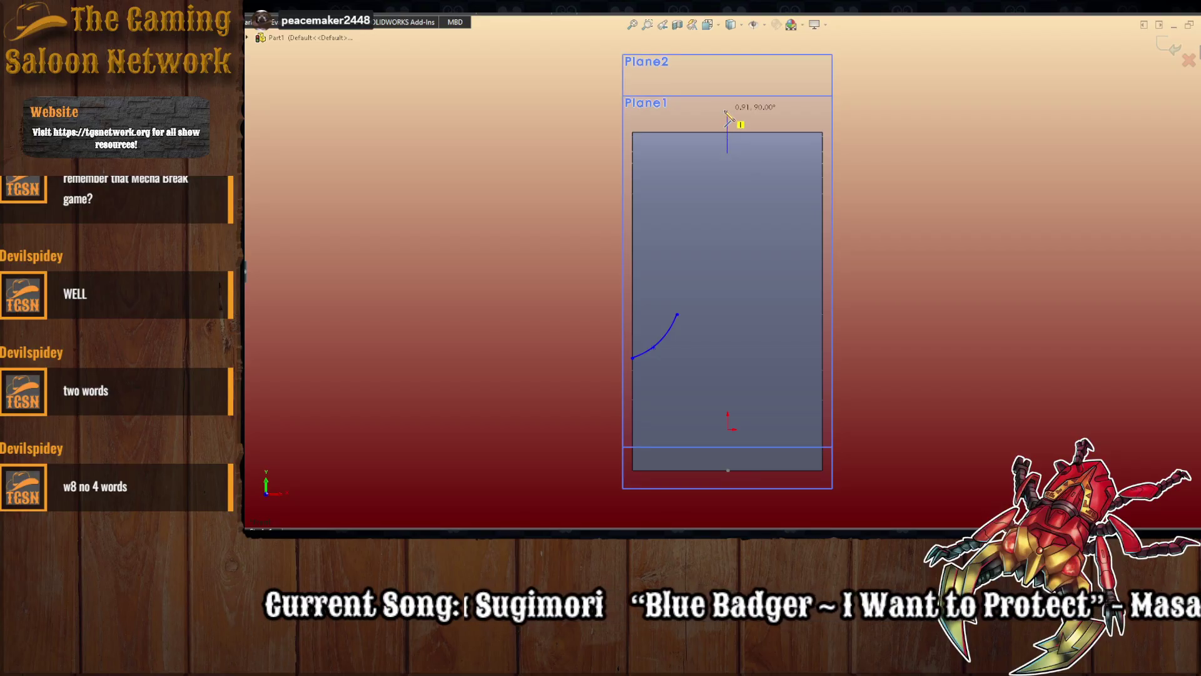
left_click(727, 110)
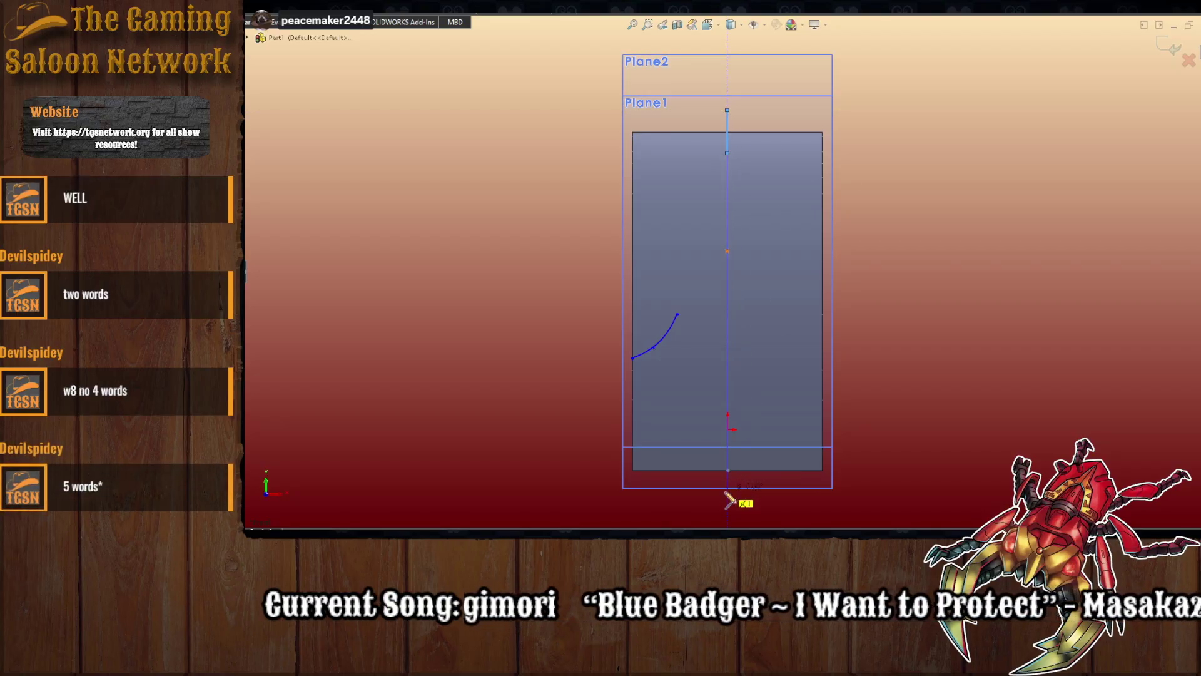
left_click(727, 501)
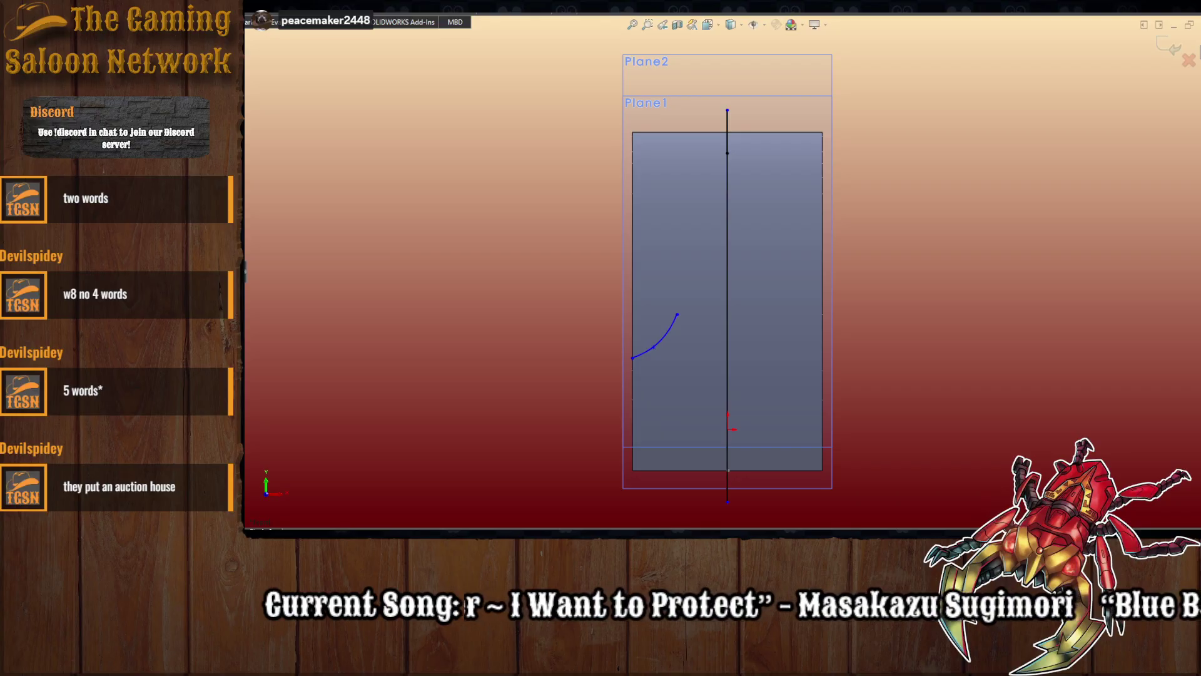
- Draw one horizontal line from the spline's upper end to the vertical line, and another just above it reaching the block's left edge
left_click(677, 314)
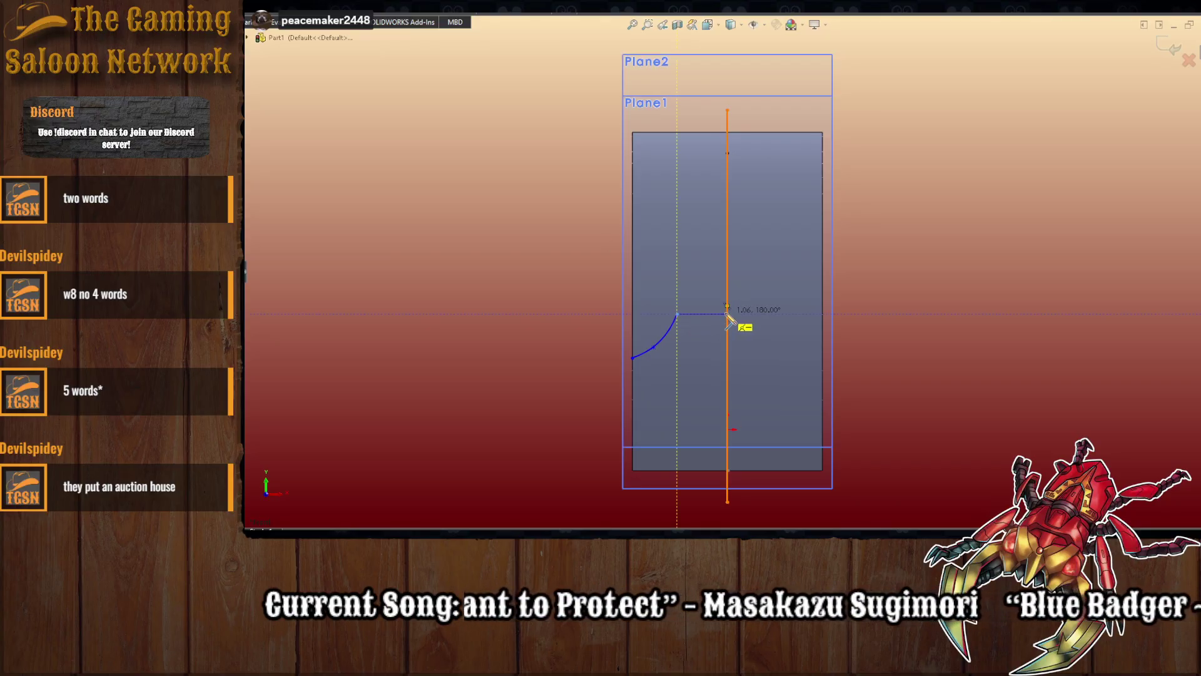
left_click(727, 314)
key("Escape")
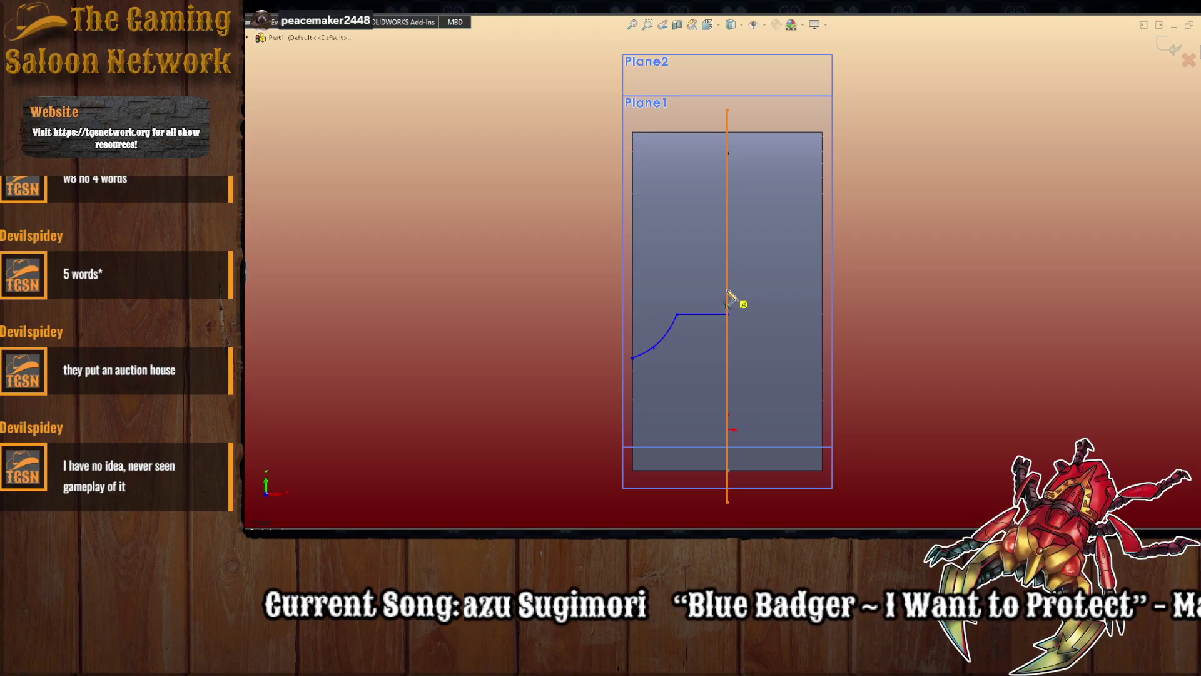
left_click(727, 290)
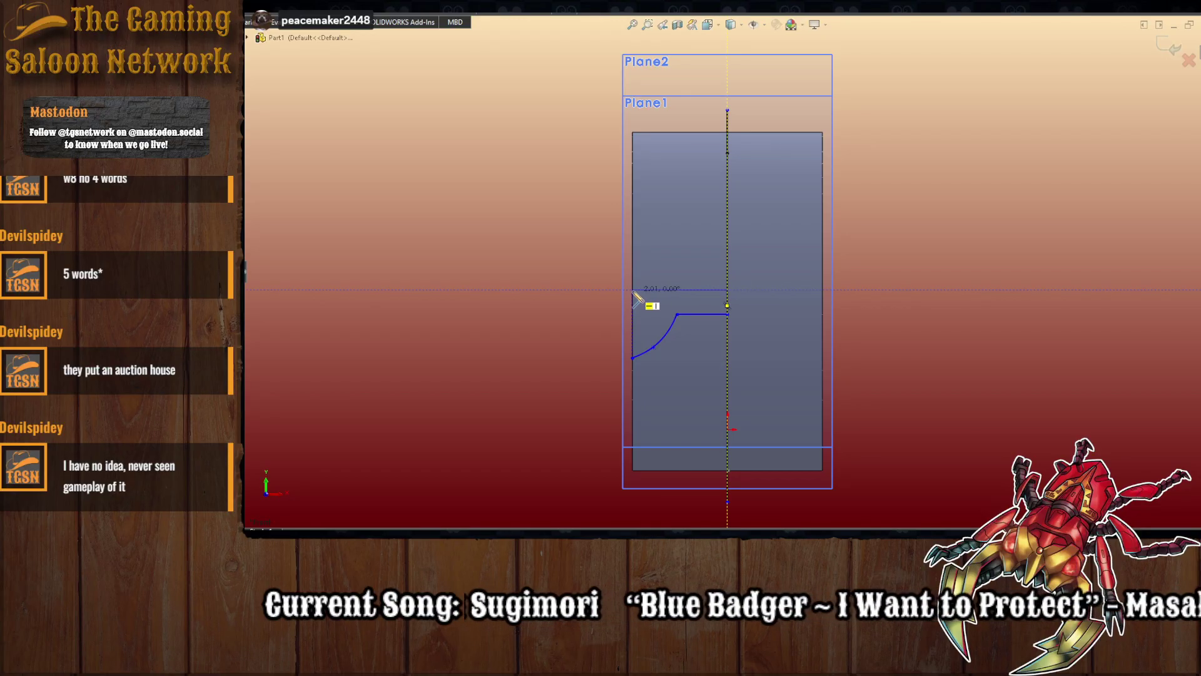
double_click(632, 290)
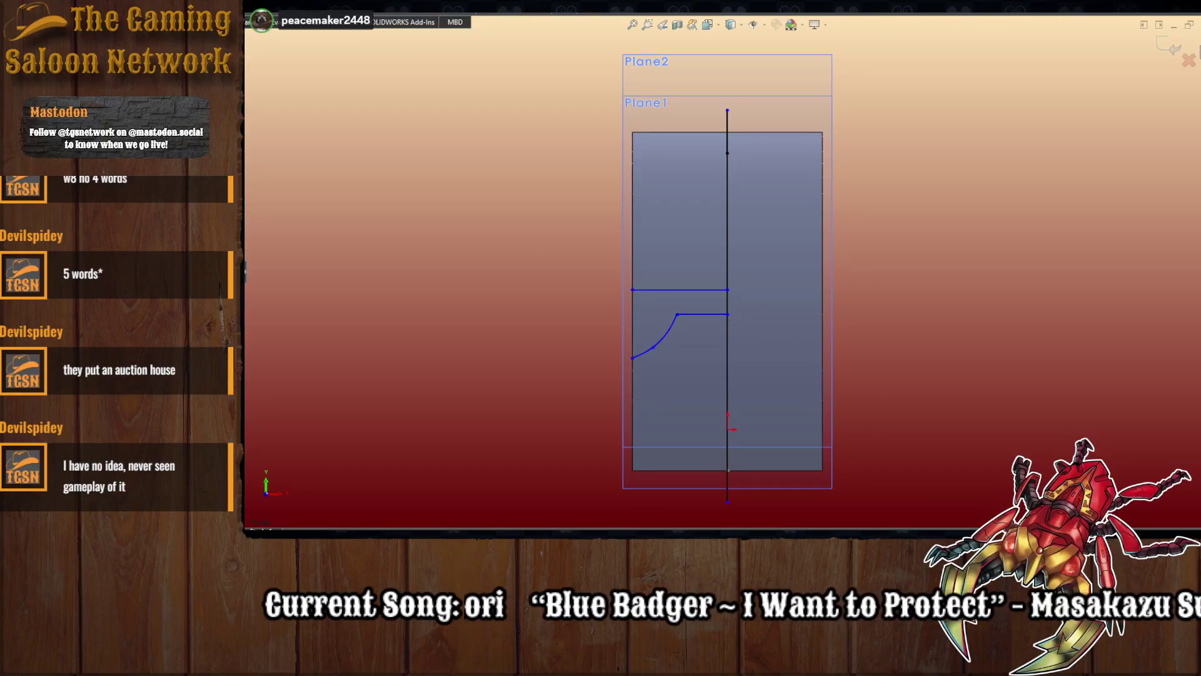
- Mirror the lower horizontal line and its connected spline about the horizontal line that reaches the block's left edge
left_click(700, 313)
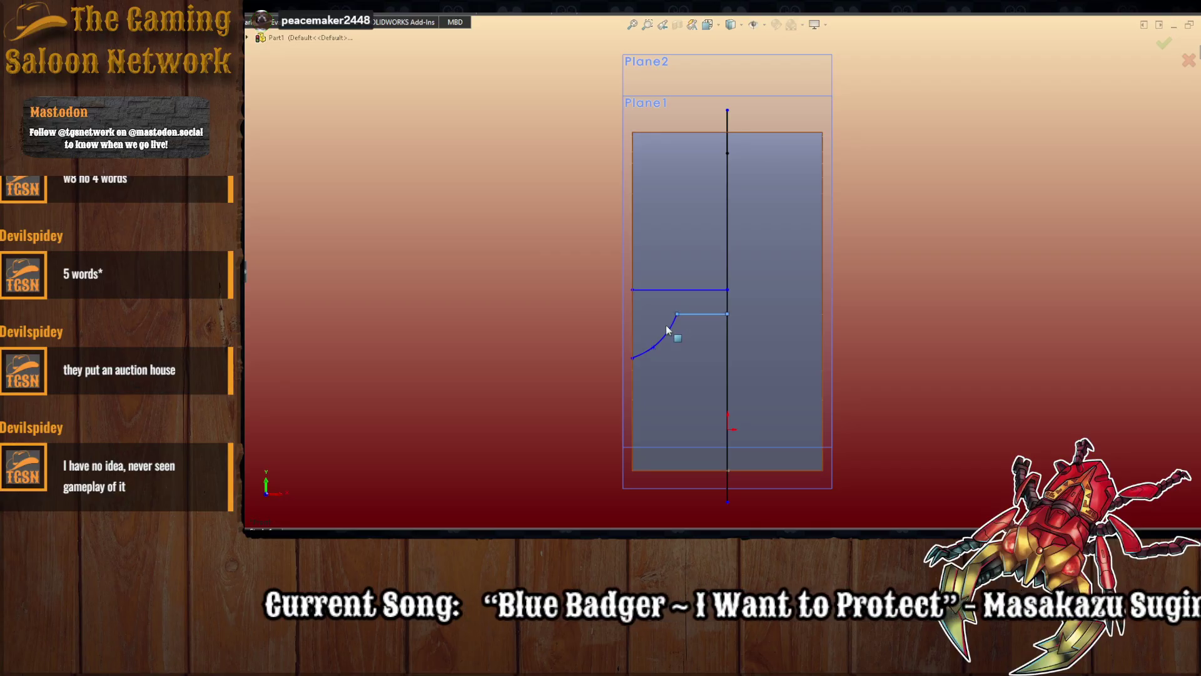
left_click(667, 331, "ctrl")
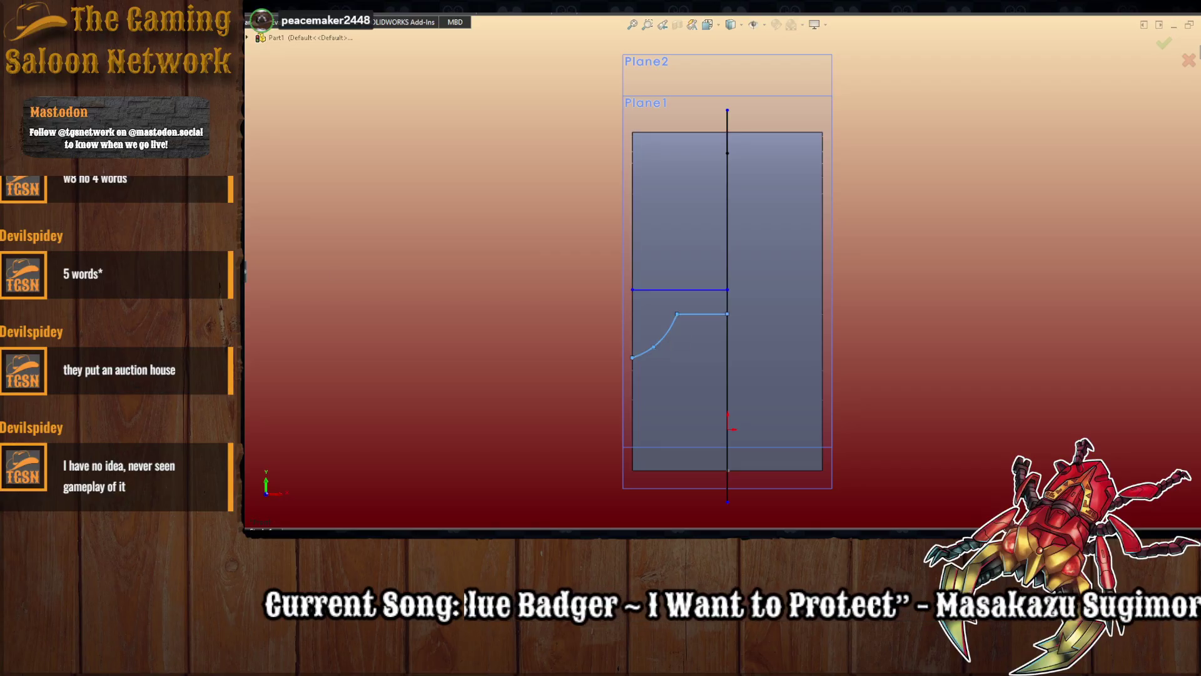
left_click(704, 290, "ctrl")
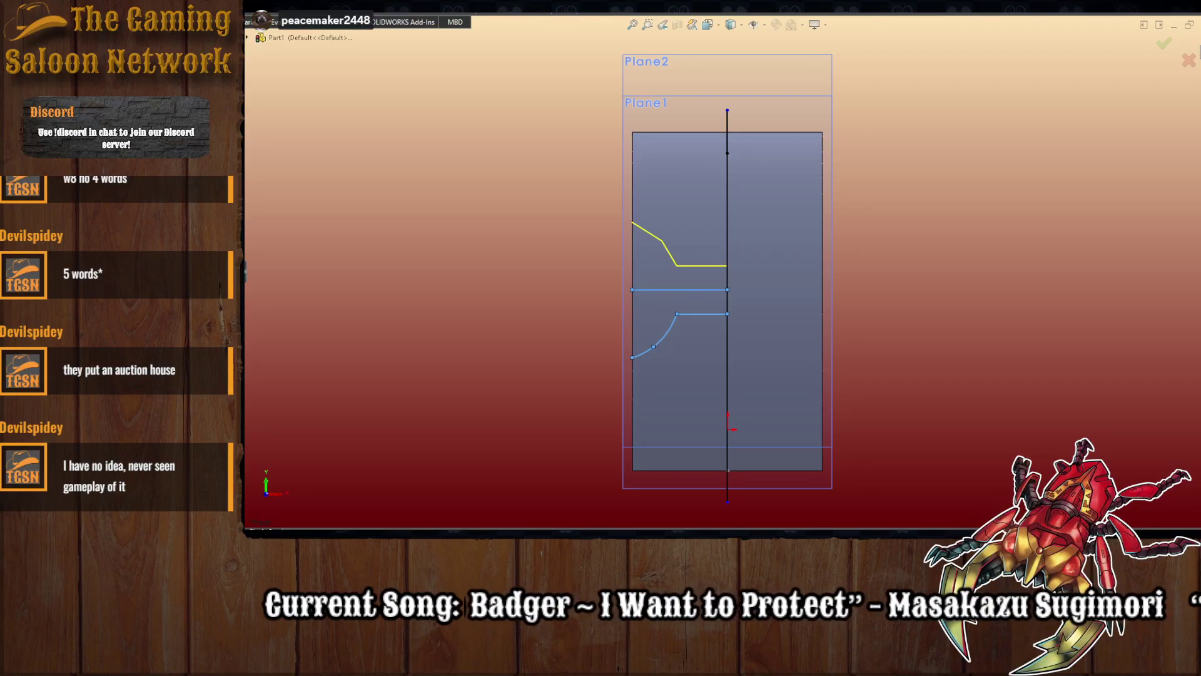
key("Return")
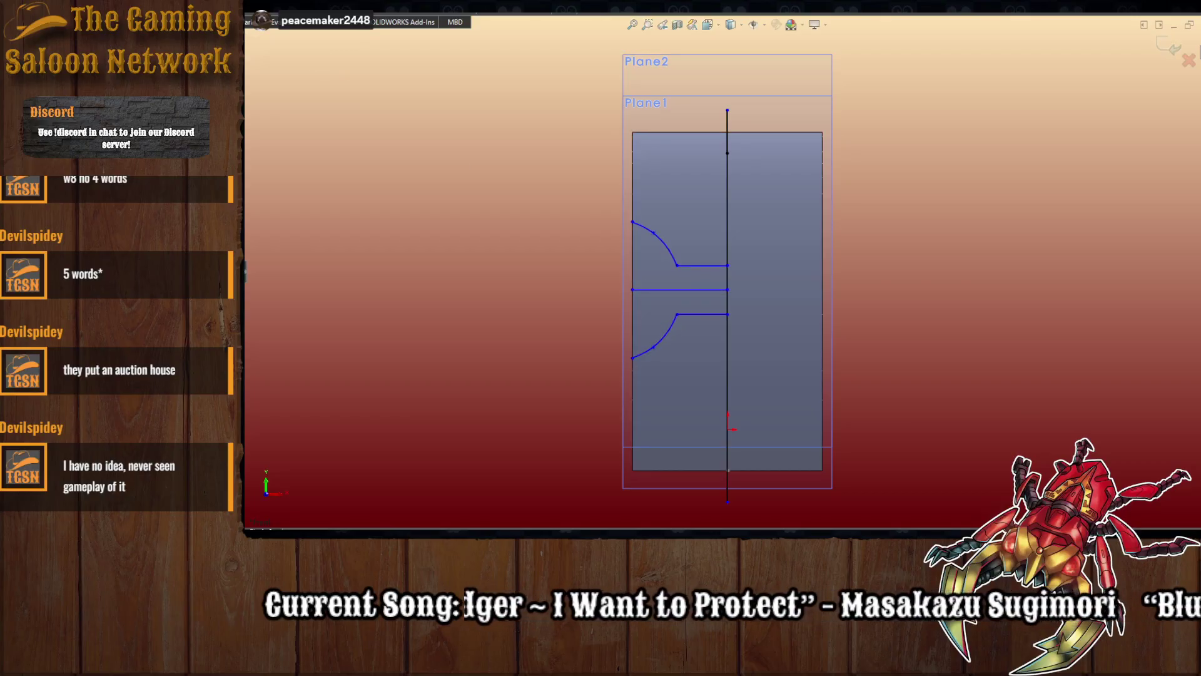
- Mirror the upper and lower splines with their horizontal lines about the vertical line through the block's middle
left_click(695, 265)
left_click(676, 262, "ctrl")
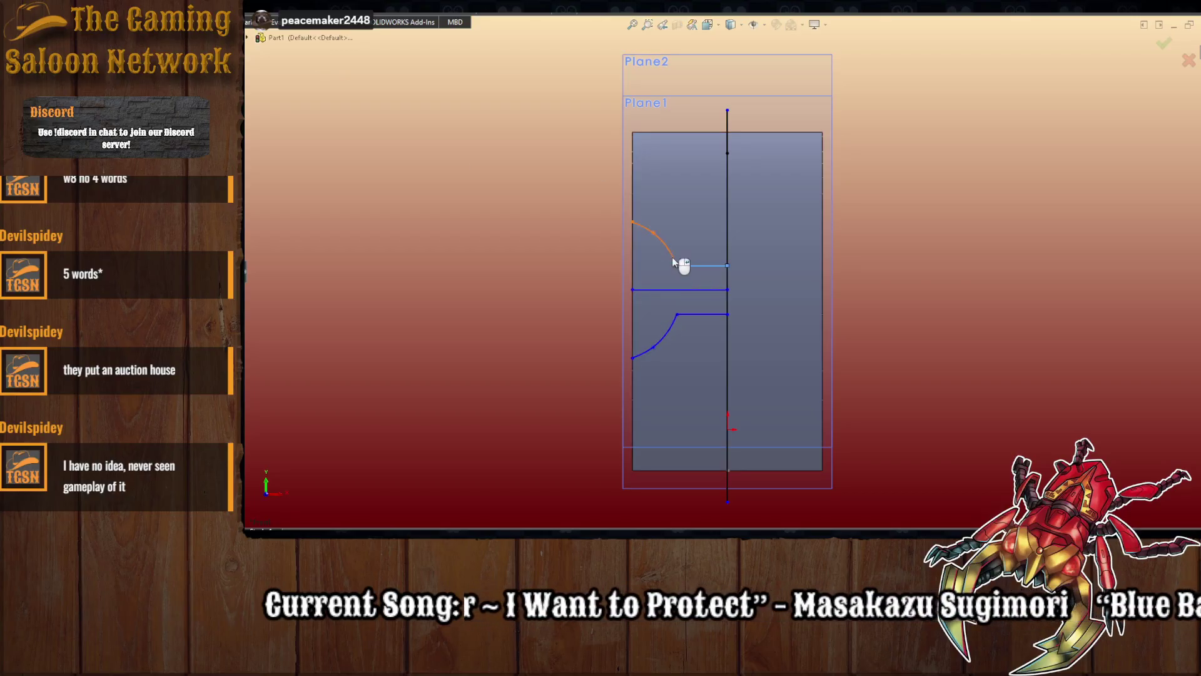
left_click(707, 314, "ctrl")
left_click(671, 334, "ctrl")
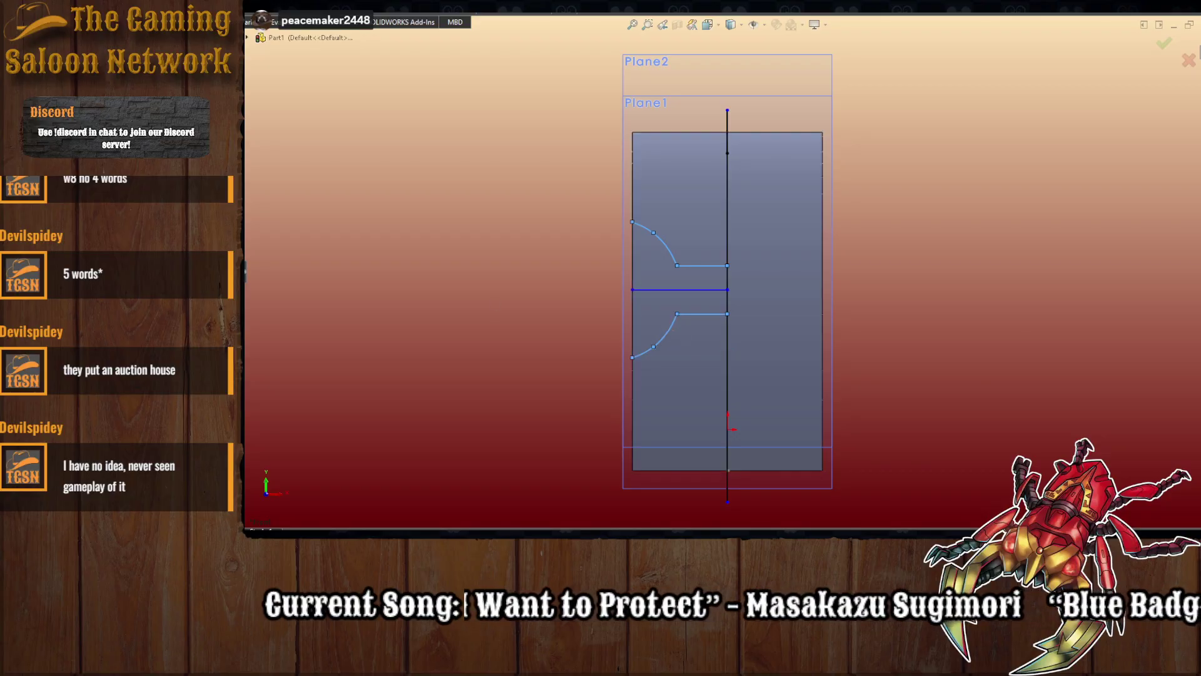
left_click(727, 304)
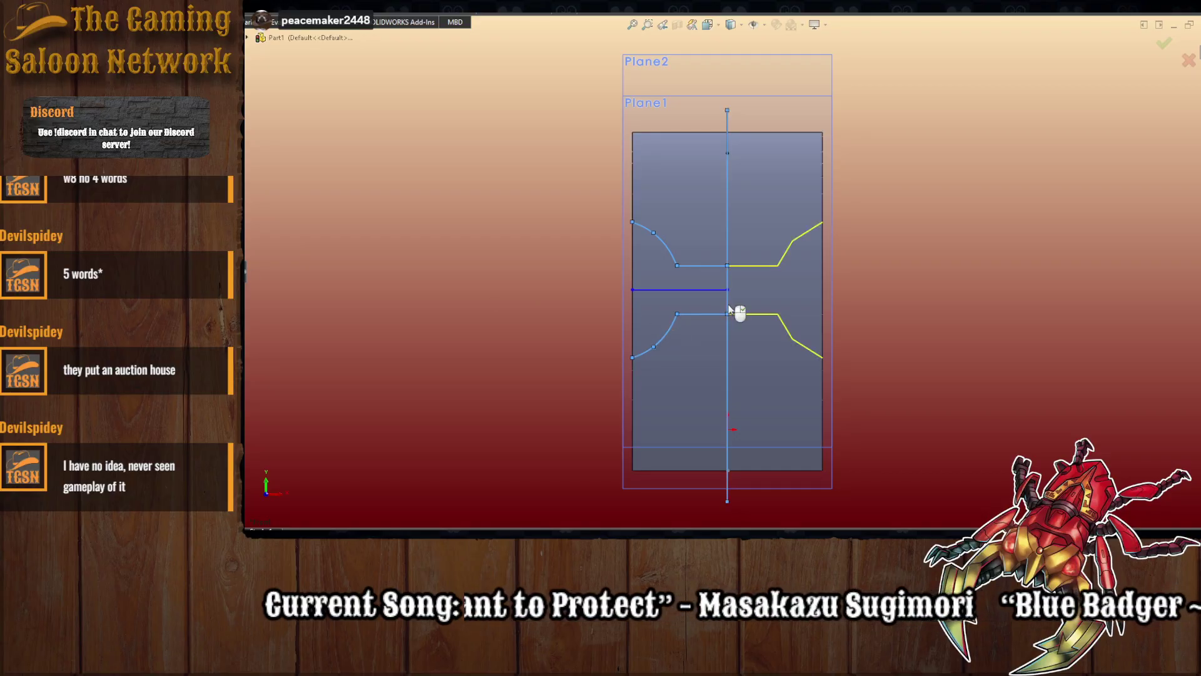
key("Return")
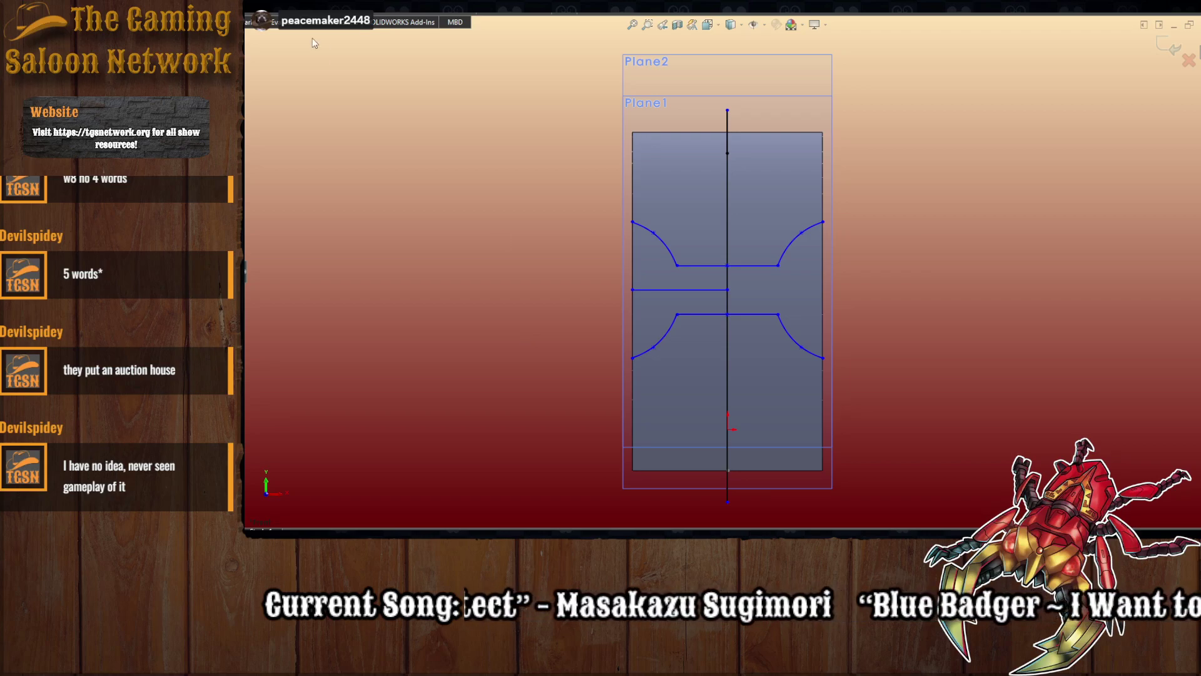
- Draw a narrow upright rectangle from lines, centred on the vertical middle line between the upper curves and the block's top edge
key("l")
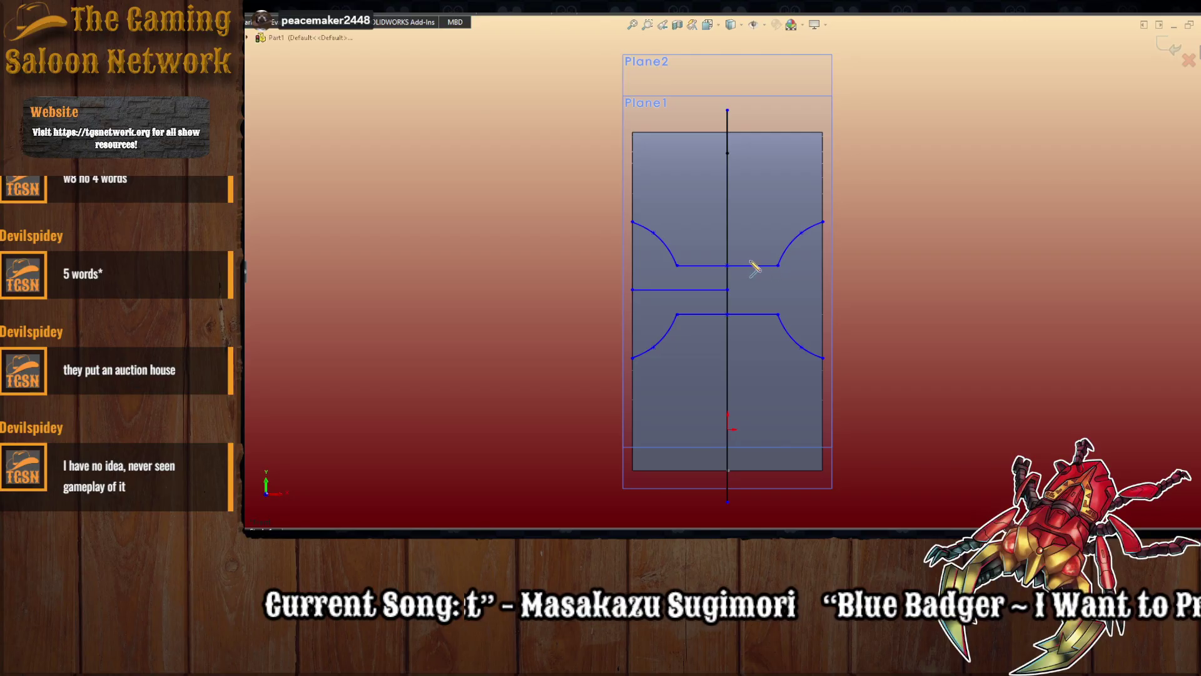
left_click(728, 237)
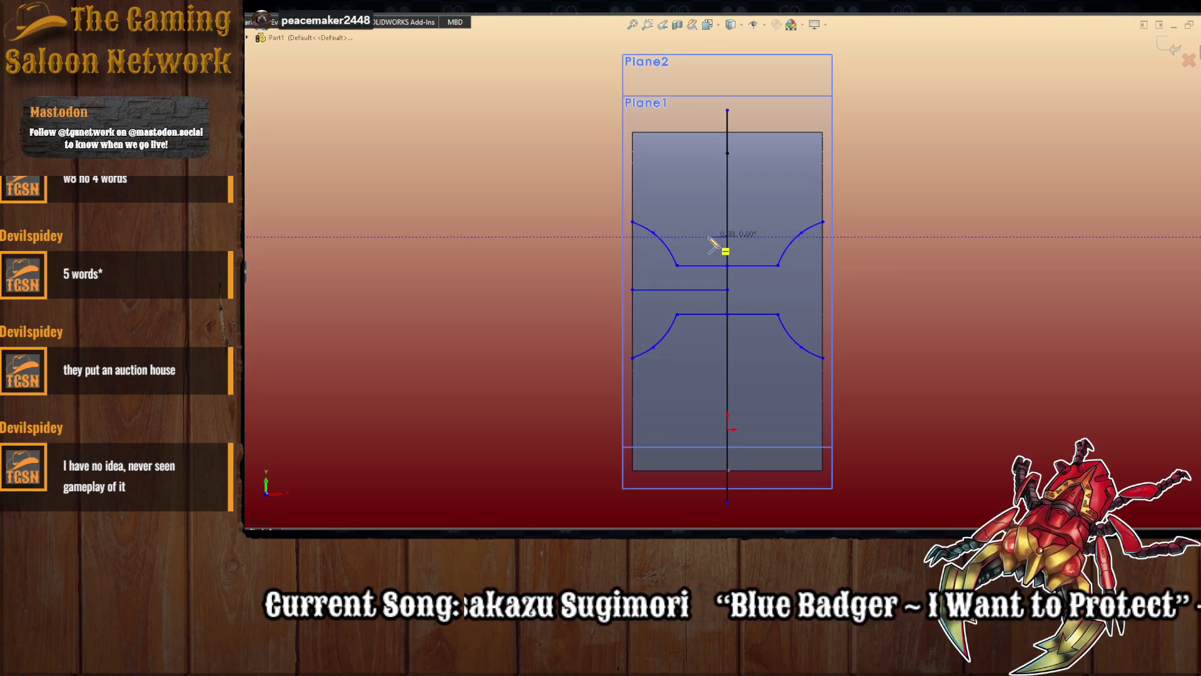
left_click(709, 237)
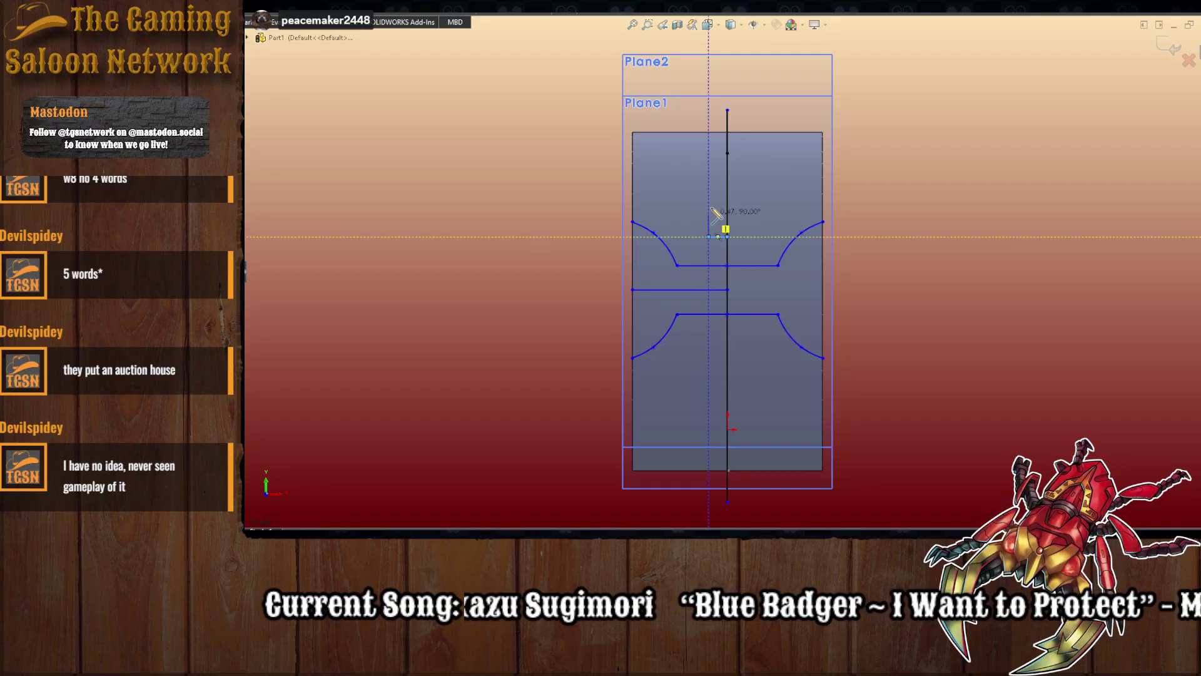
left_click(709, 166)
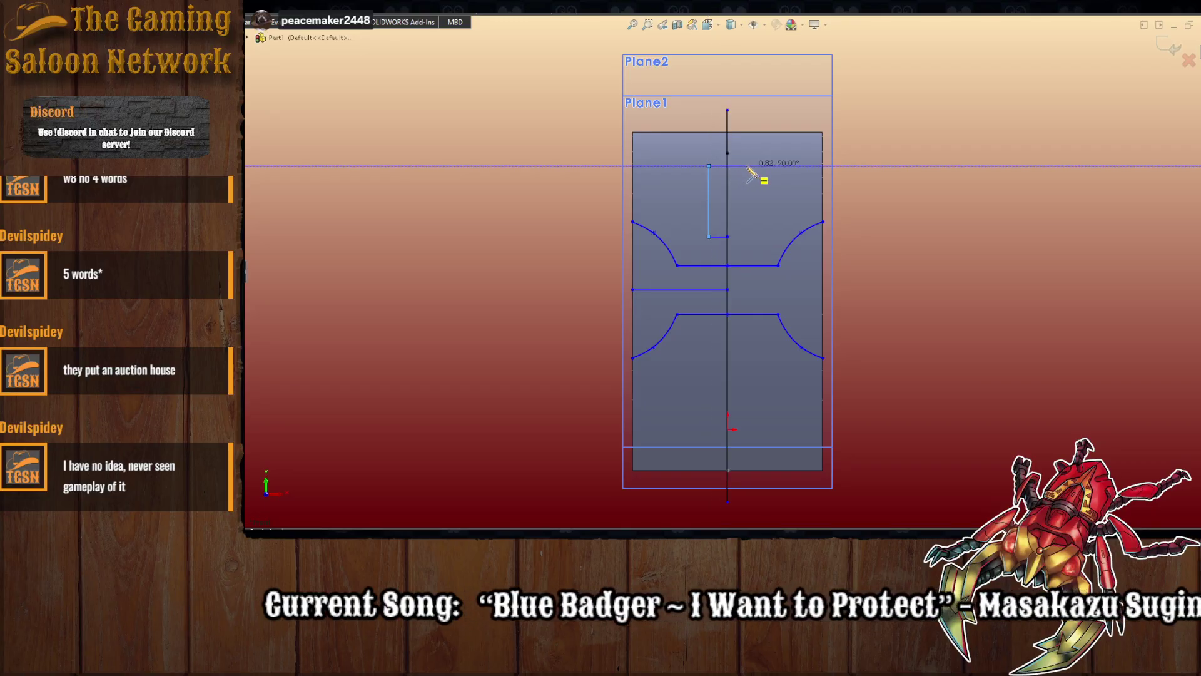
left_click(746, 167)
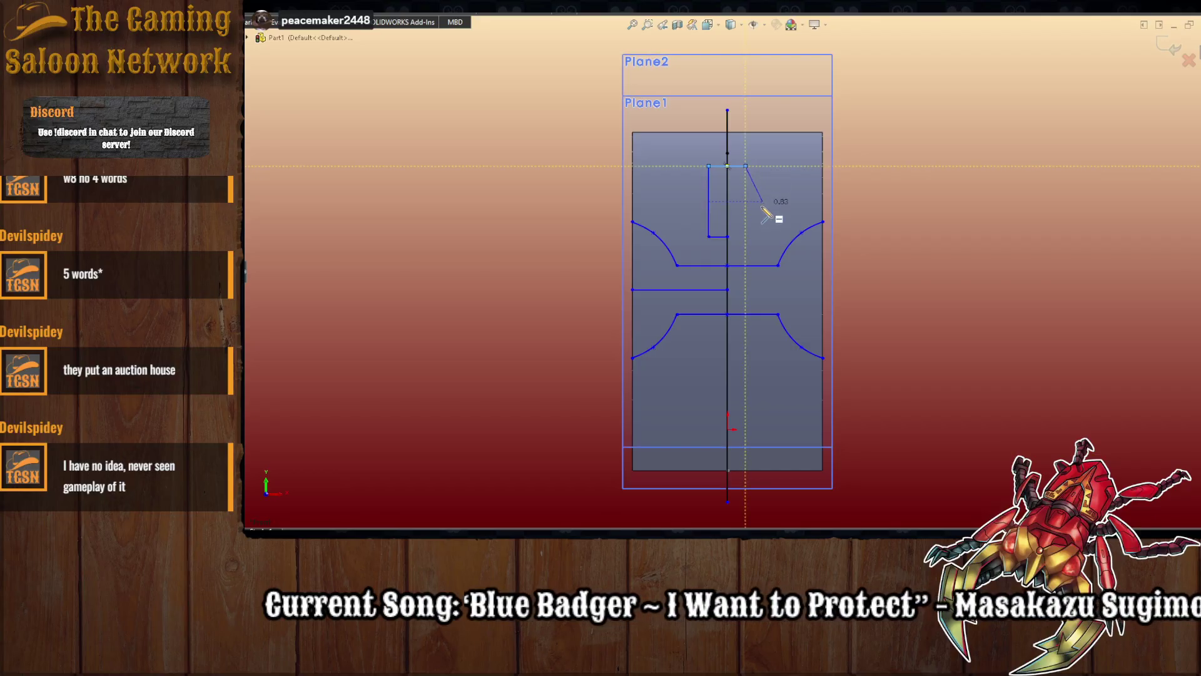
left_click(746, 237)
left_click(728, 237)
key("Escape")
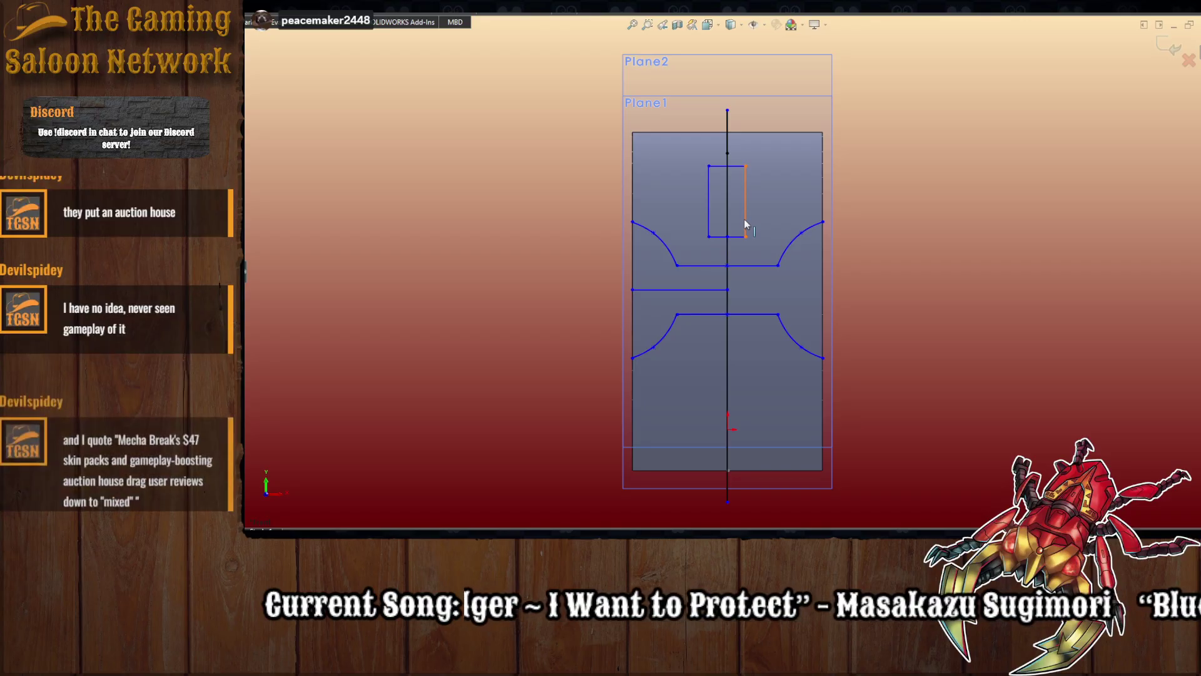
- Delete the narrow rectangle's right and top sides and redraw the top side only as far as the vertical middle line
left_click(745, 218)
key("Delete")
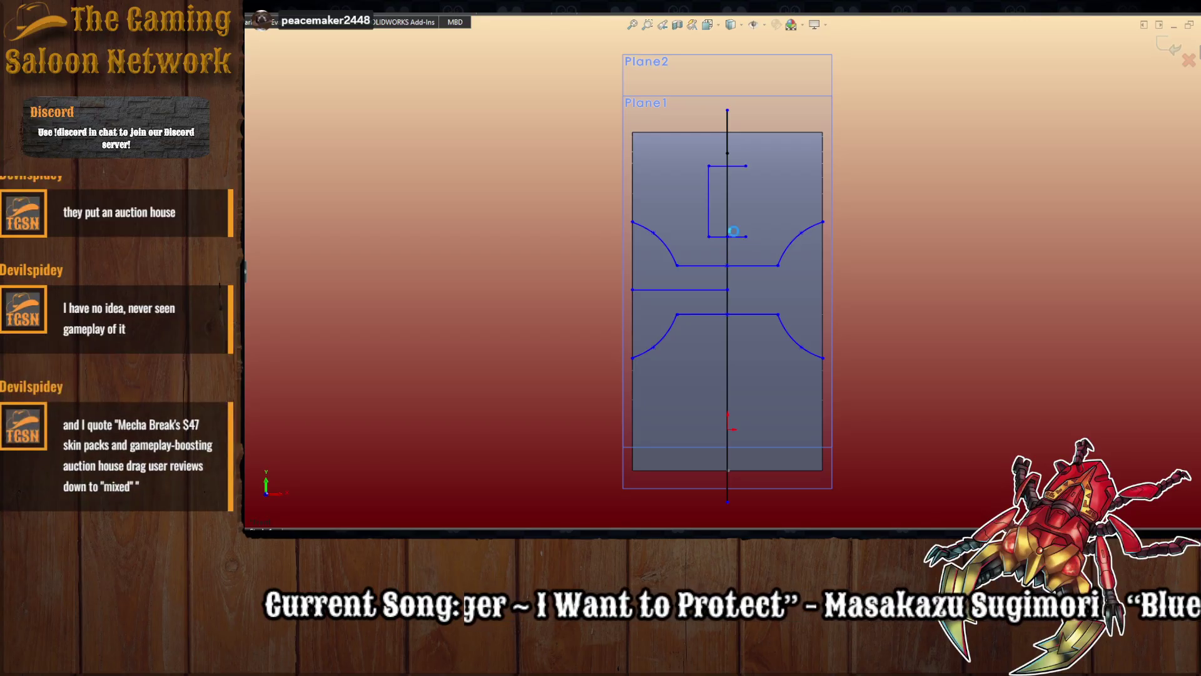
left_click(740, 168)
key("Delete")
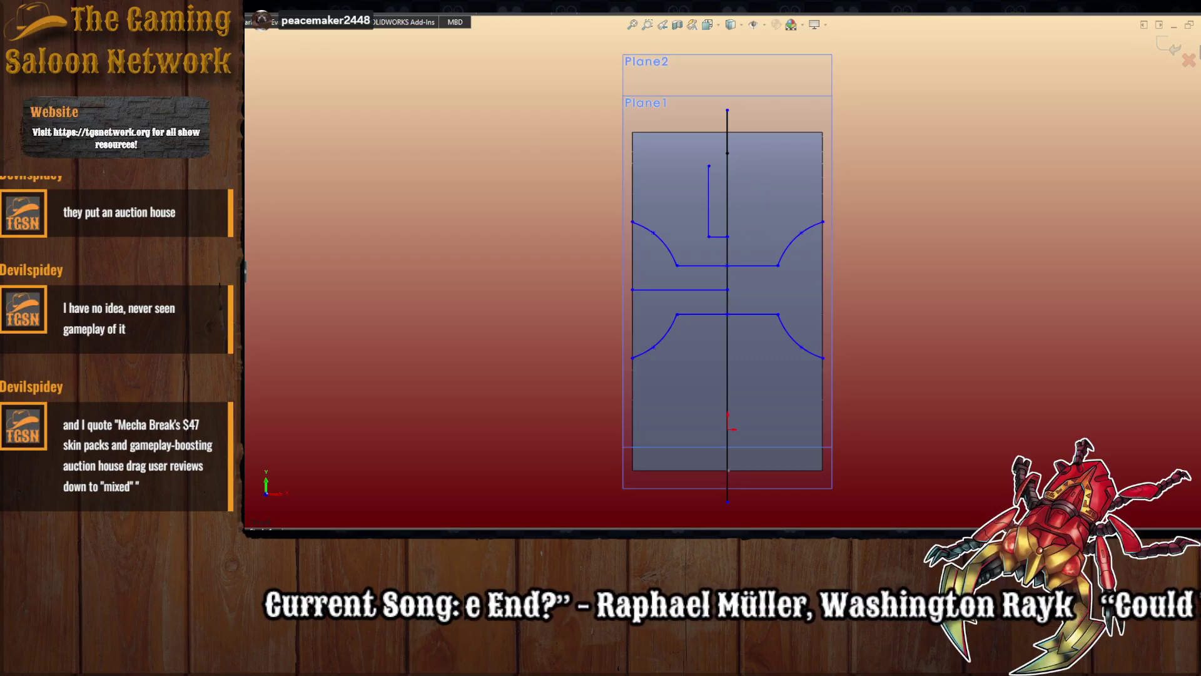
left_click(708, 166)
left_click(727, 166)
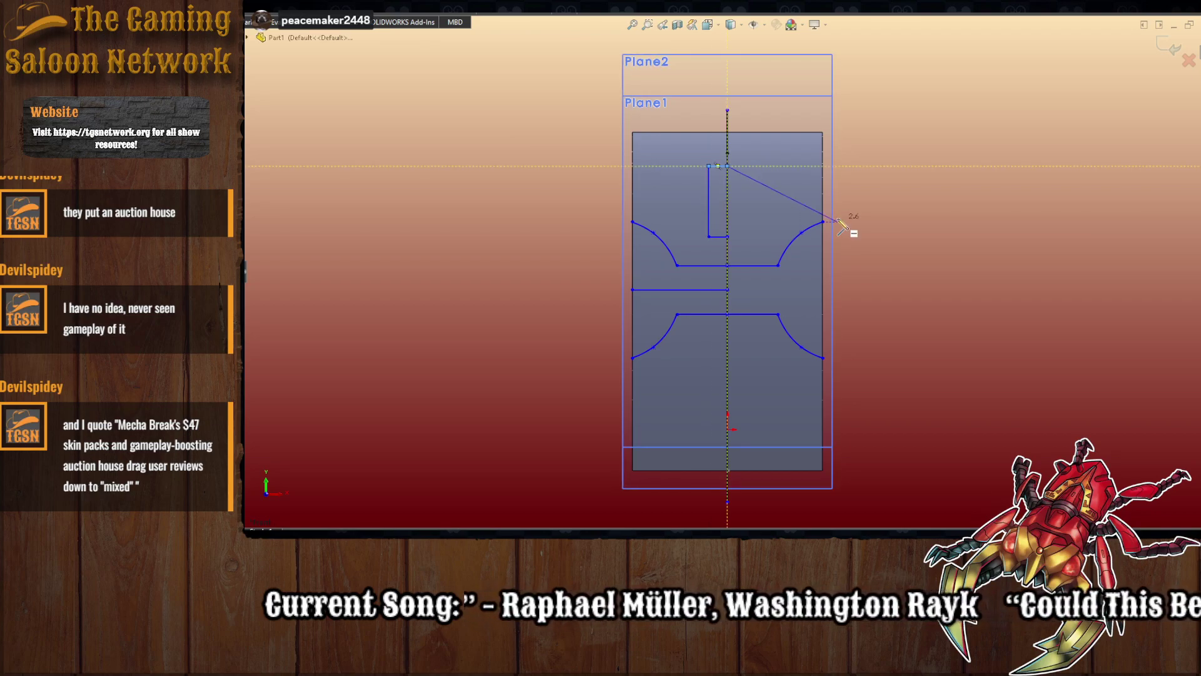
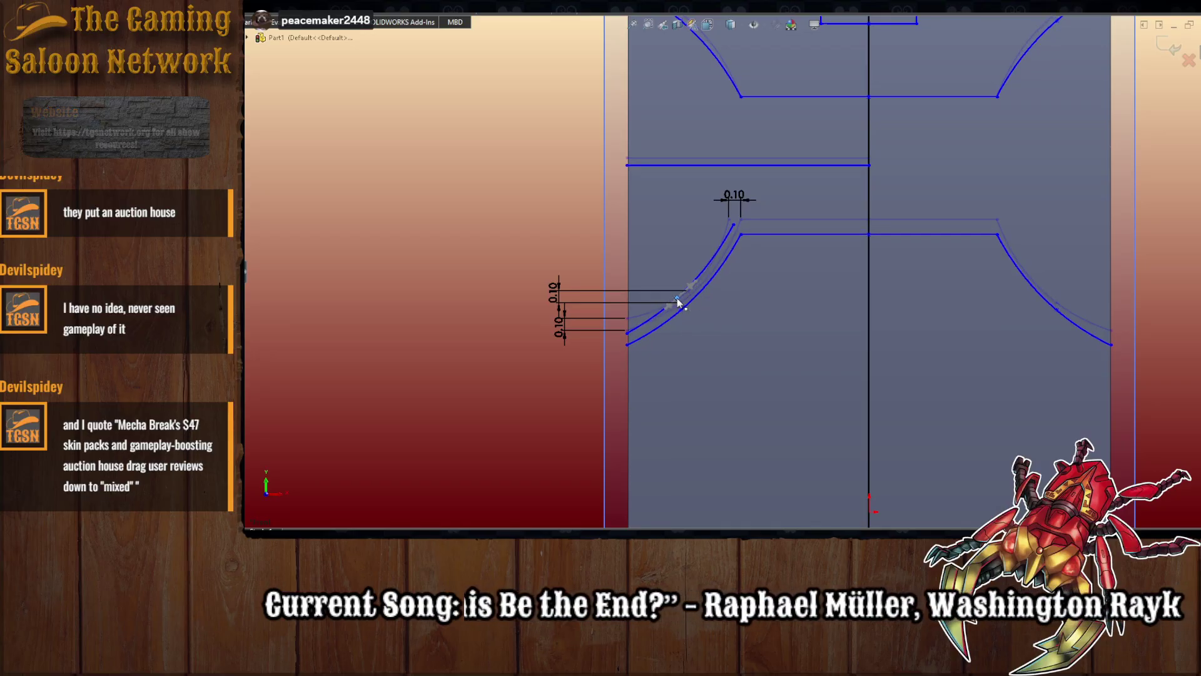
left_click_drag(734, 225, 734, 239)
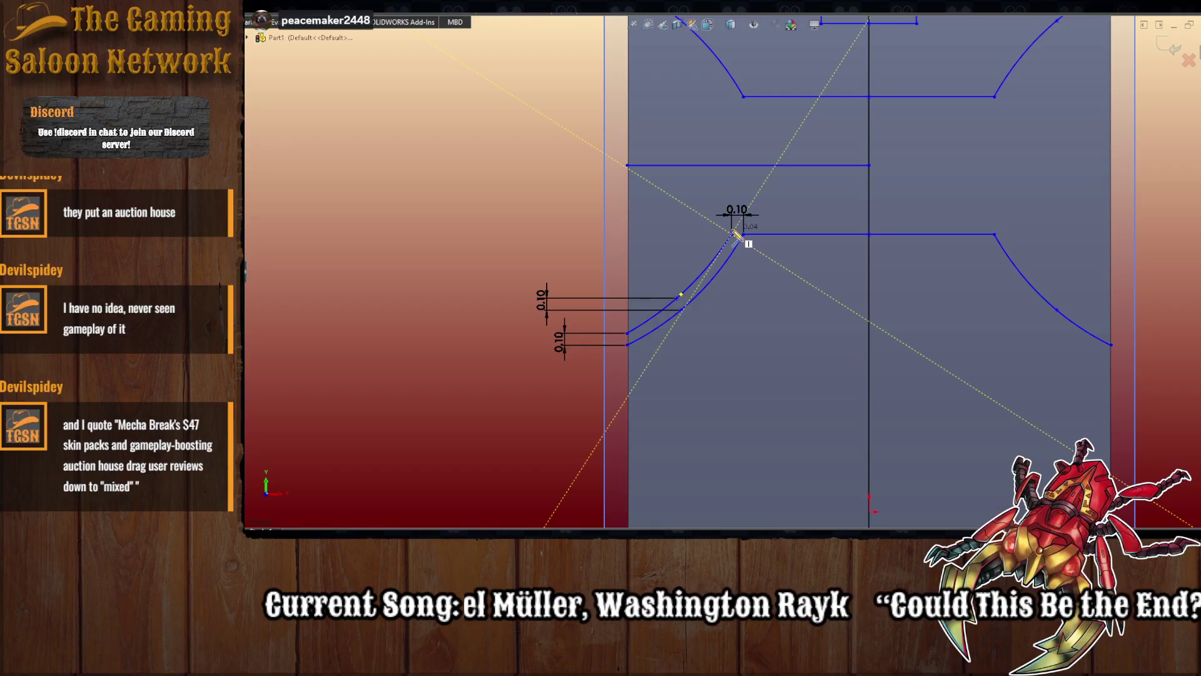
left_click(734, 235)
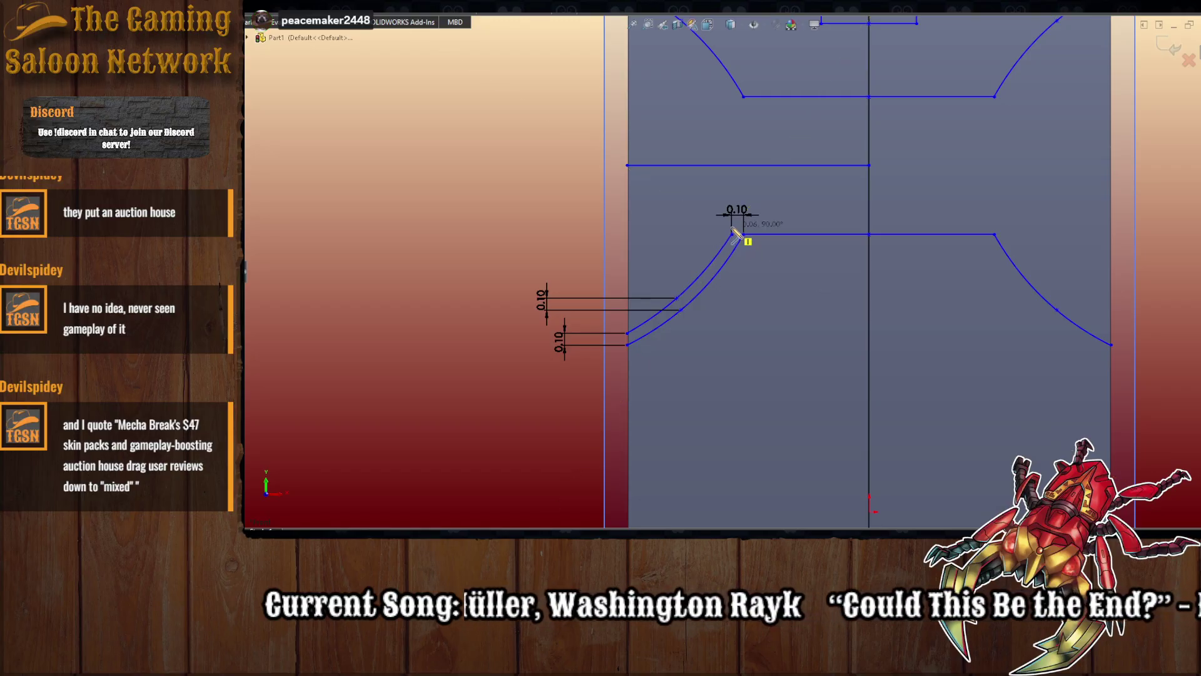
key("Escape")
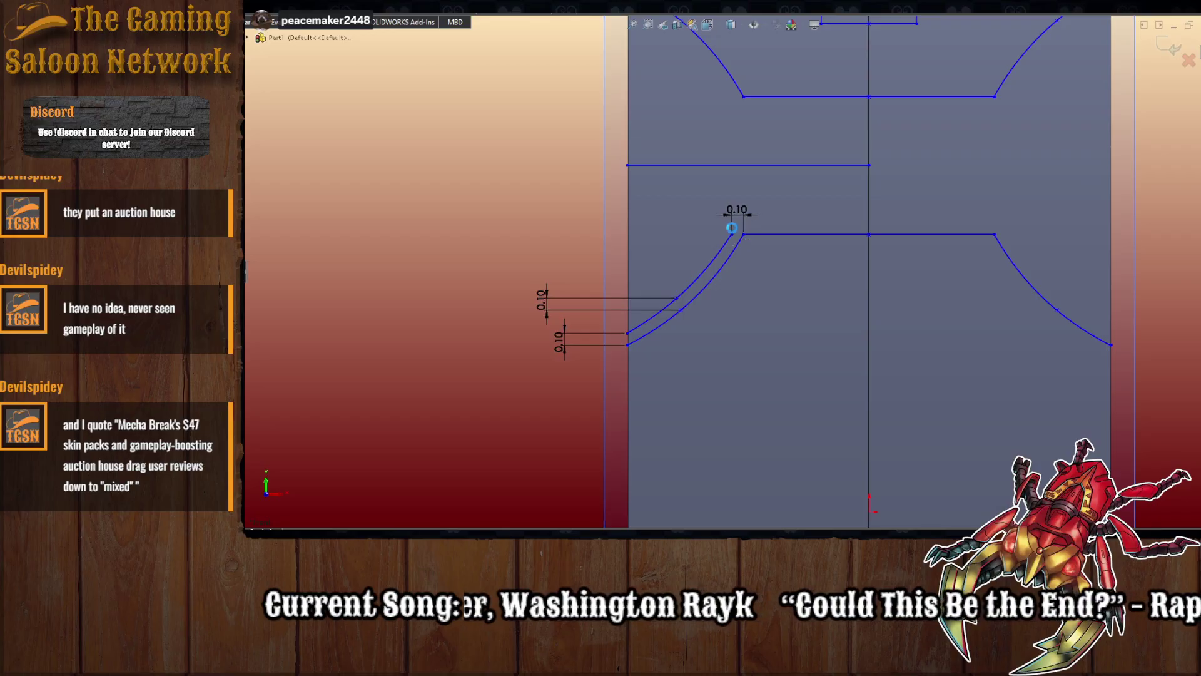
- Move the inner lower-left spline's upper end above the outer corner and draw a horizontal line from it to the vertical middle line
left_click_drag(736, 233, 734, 224)
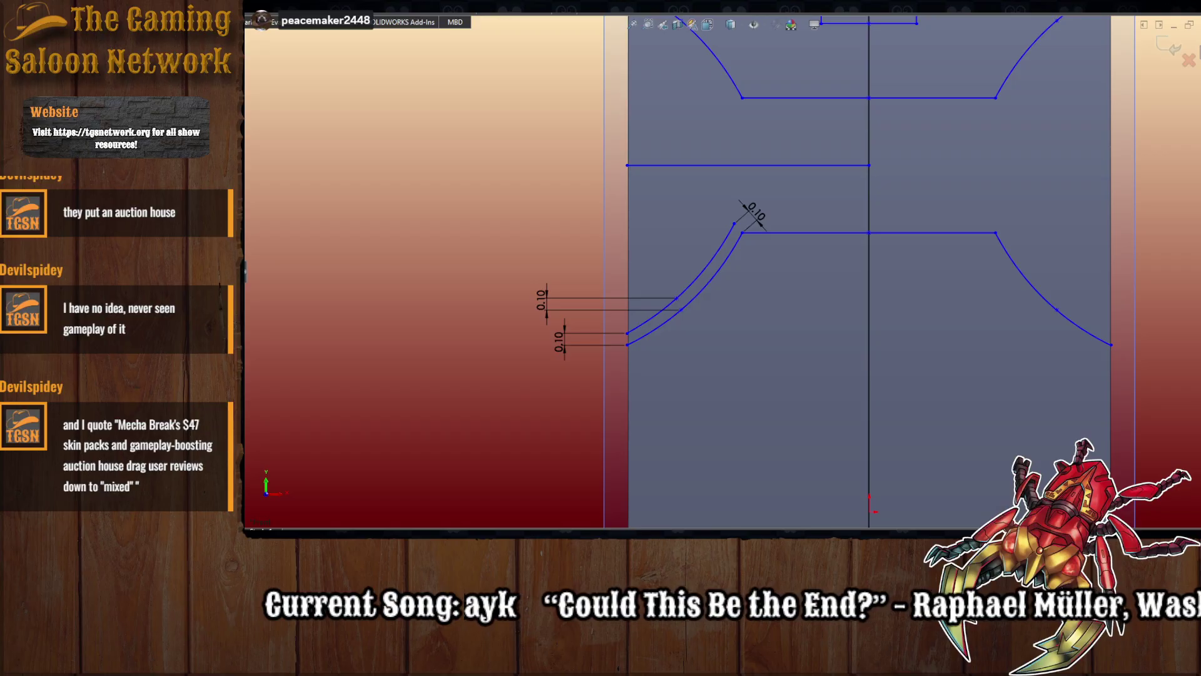
left_click(735, 223)
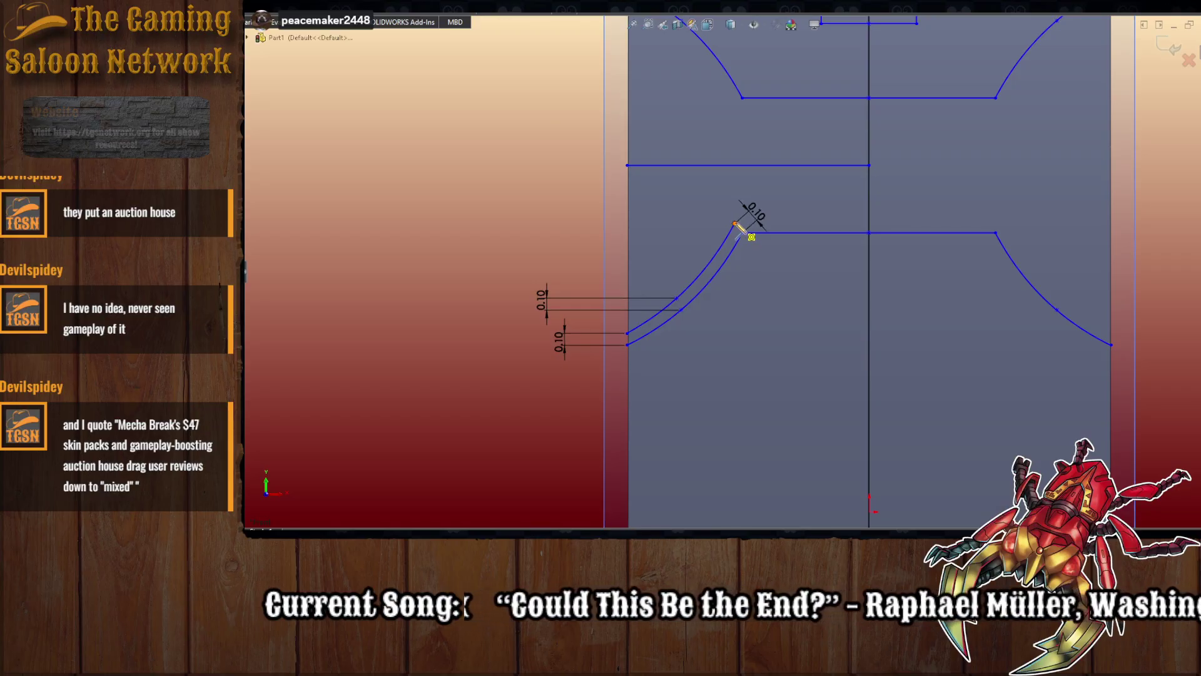
left_click(868, 223)
key("Escape")
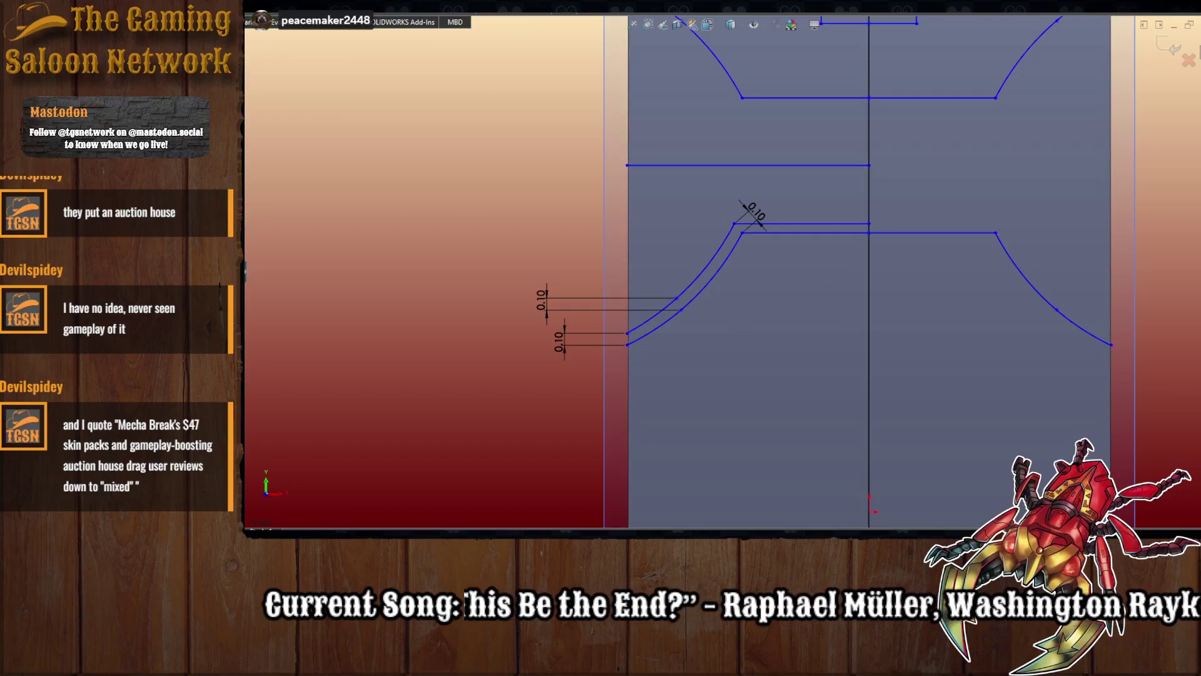
- Close the gap between the two lower-left splines with a short vertical line at the block's left edge
left_click(647, 329)
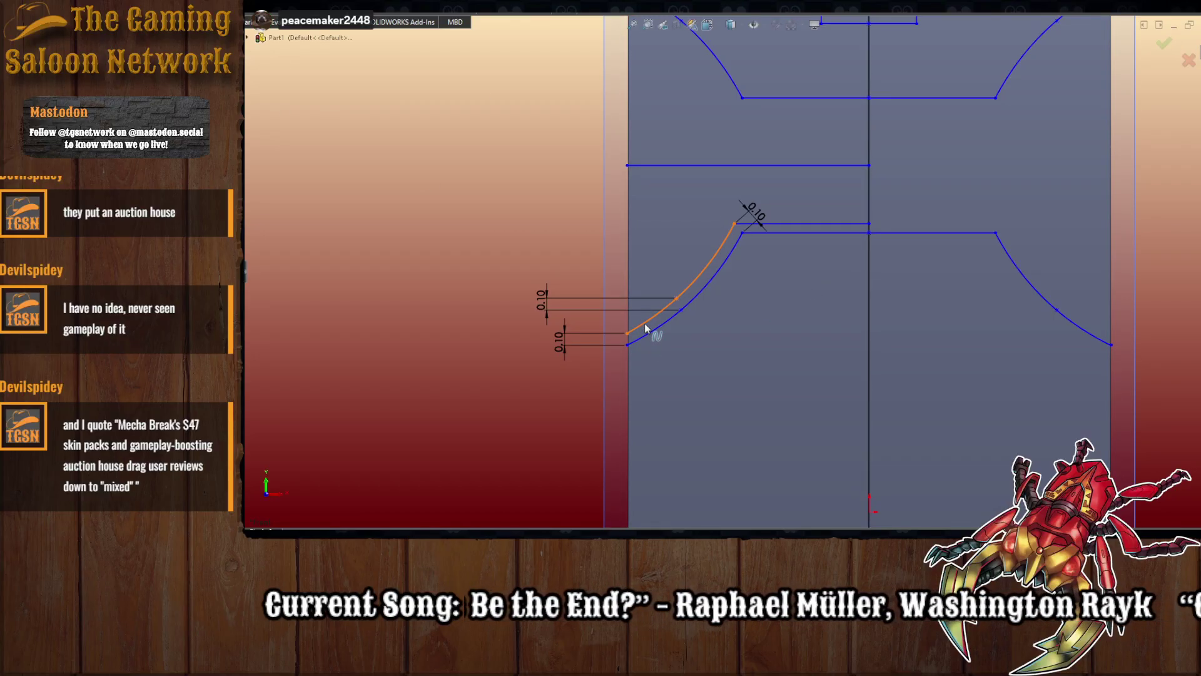
key("Escape")
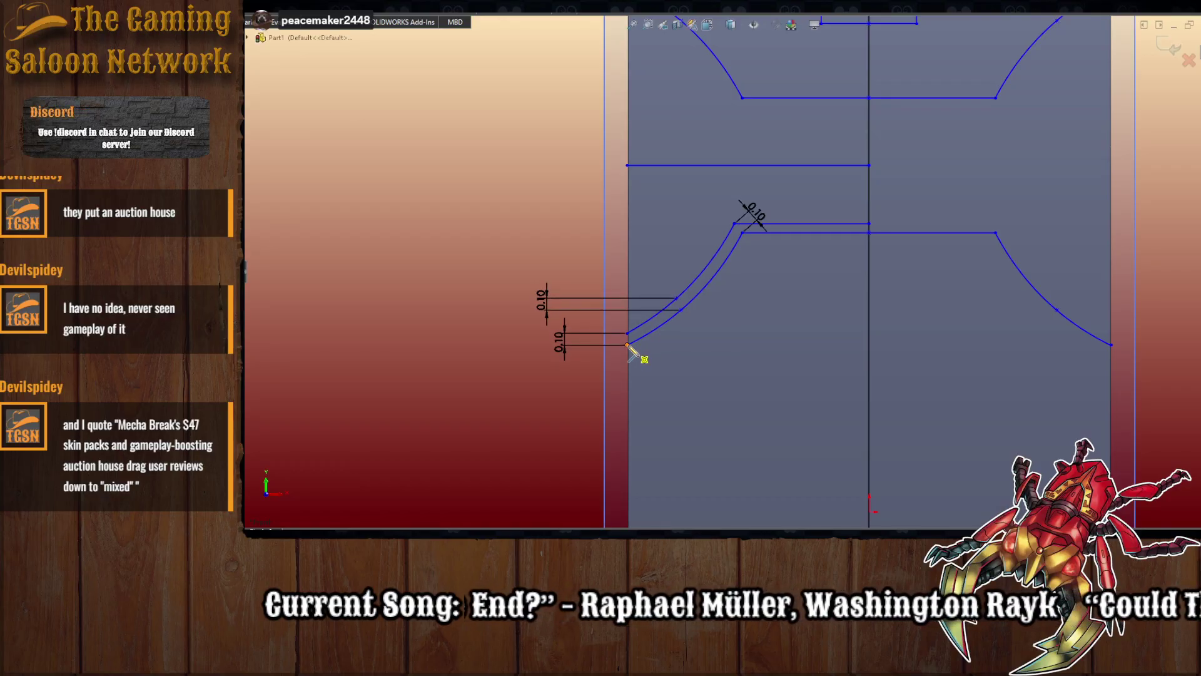
left_click(627, 344)
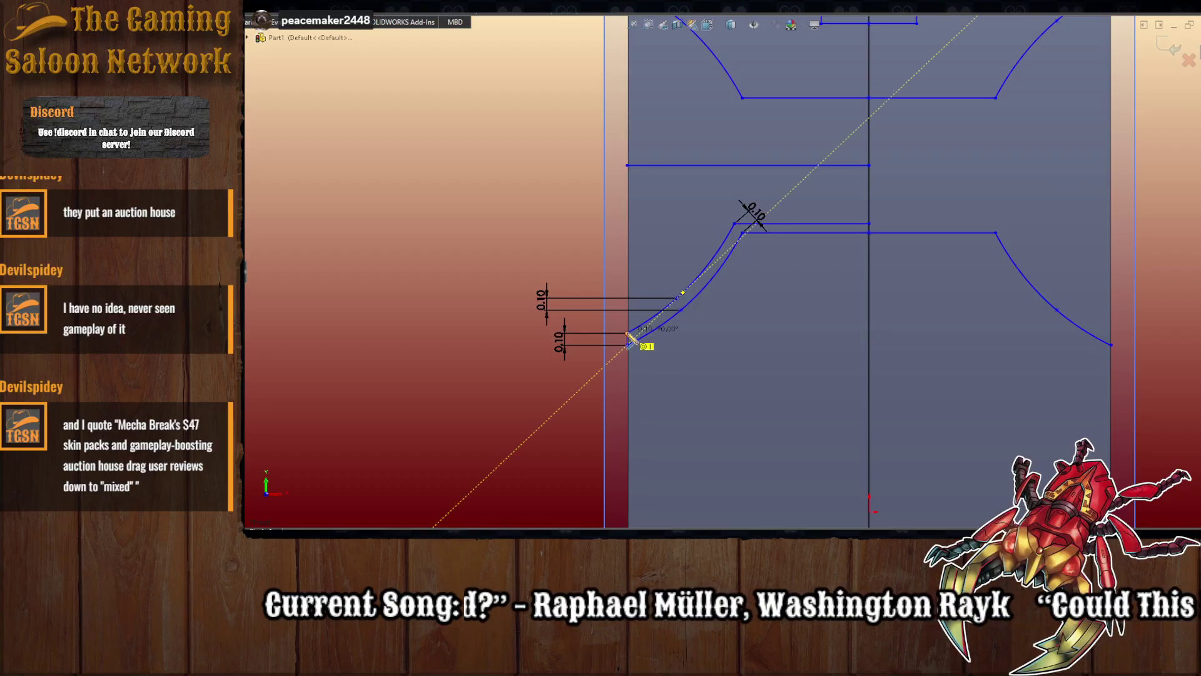
left_click(628, 334)
key("Escape")
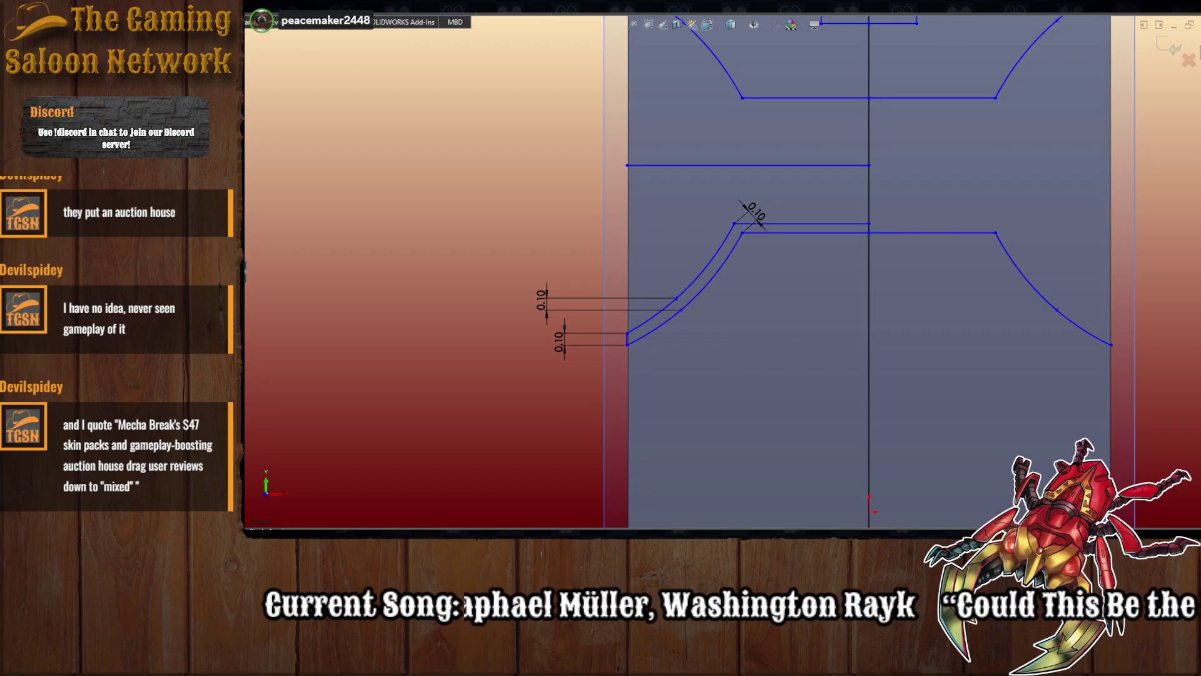
- Mirror the inner lower-left spline, its horizontal line and the short end line about the horizontal middle line
left_click(681, 298)
left_click(628, 342)
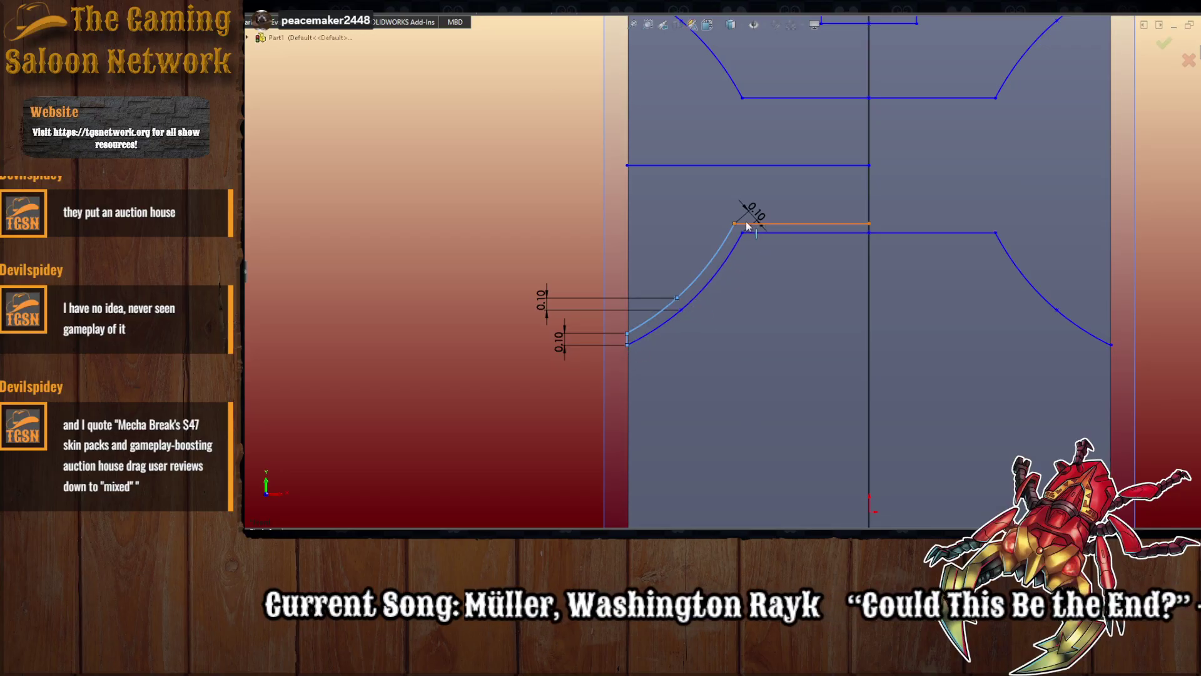
left_click(746, 223)
scroll(842, 235, "up", 2)
scroll(845, 197, "down", 1)
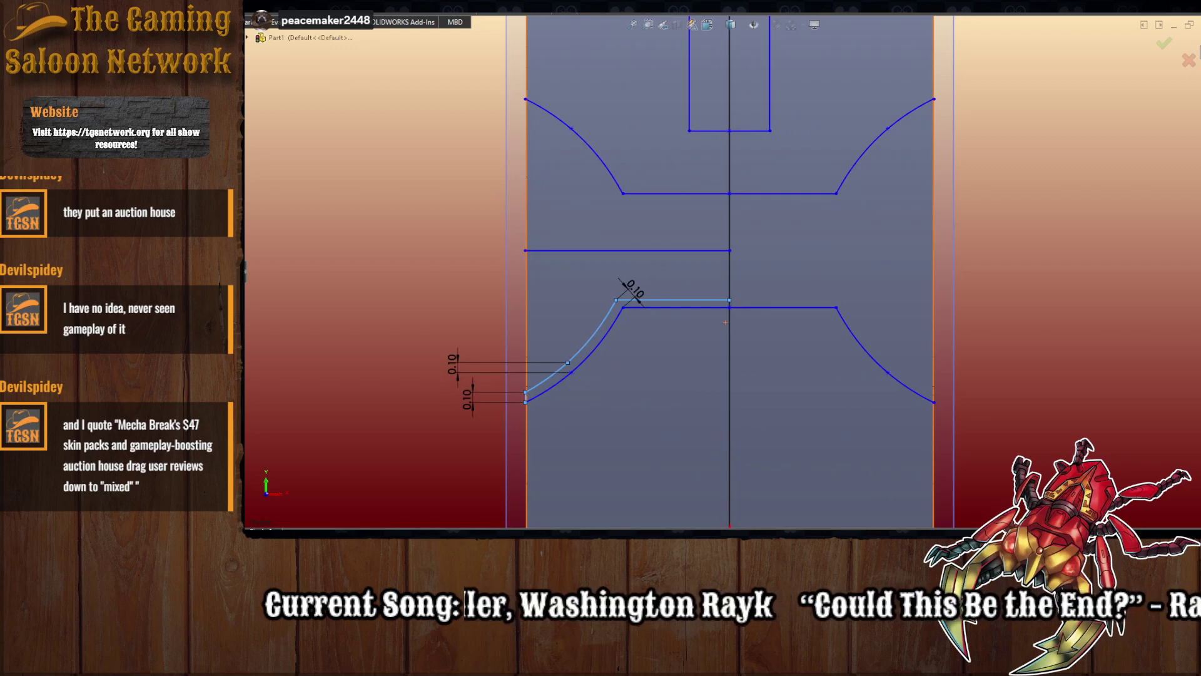
left_click(631, 251)
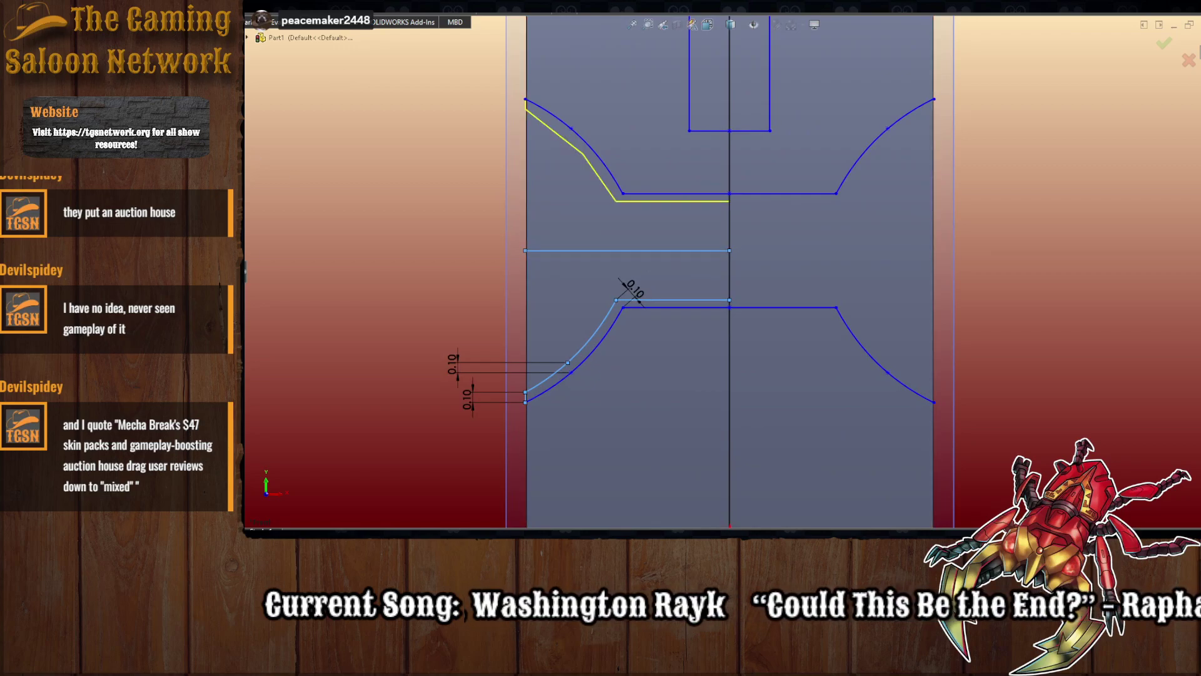
left_click(556, 208)
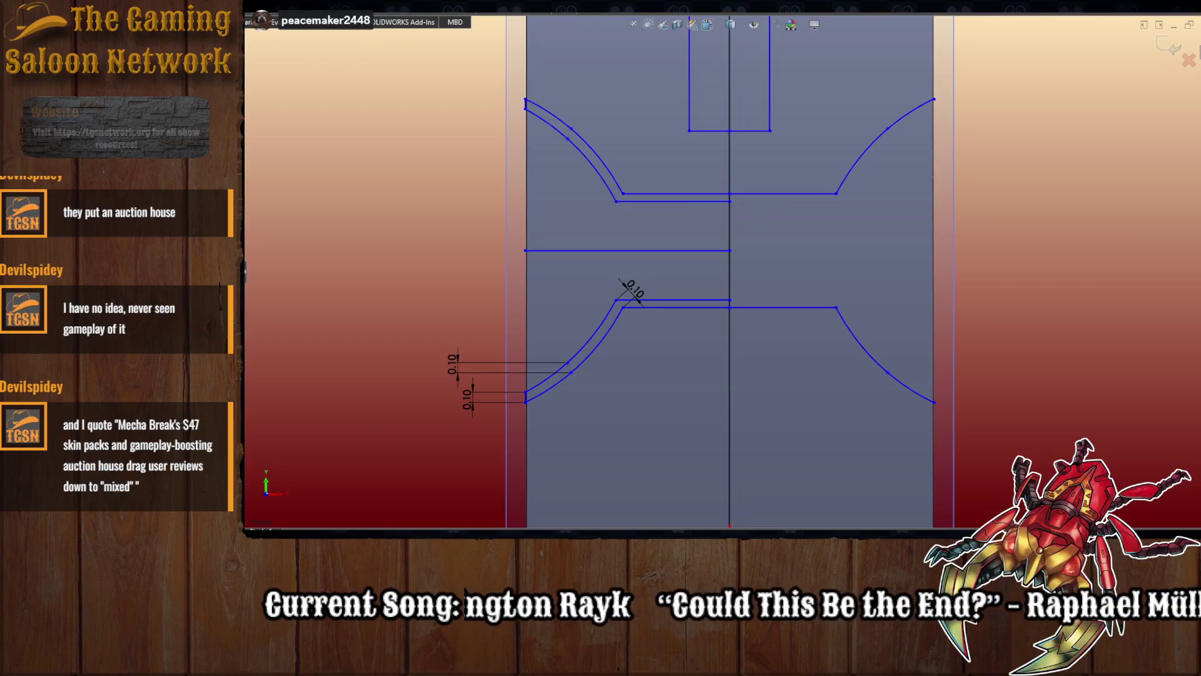
- Mirror the upper and lower inner splines, their horizontal lines and short end lines about the vertical middle line
left_click(654, 202)
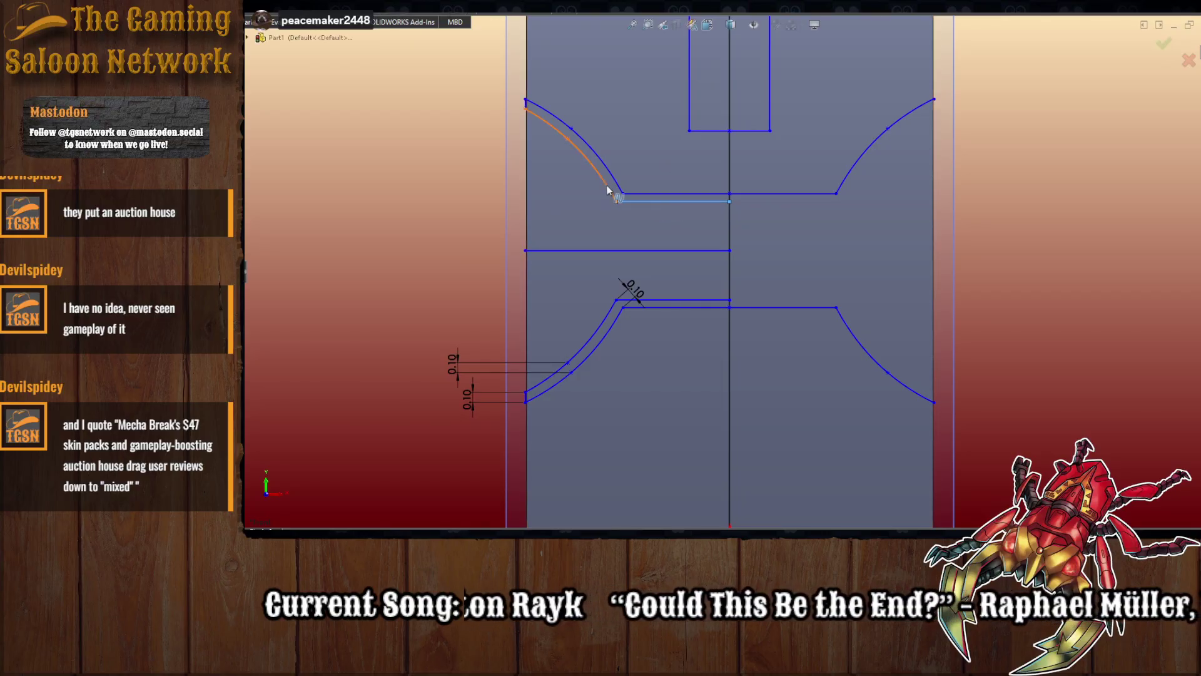
left_click(612, 194, "ctrl")
left_click(525, 105)
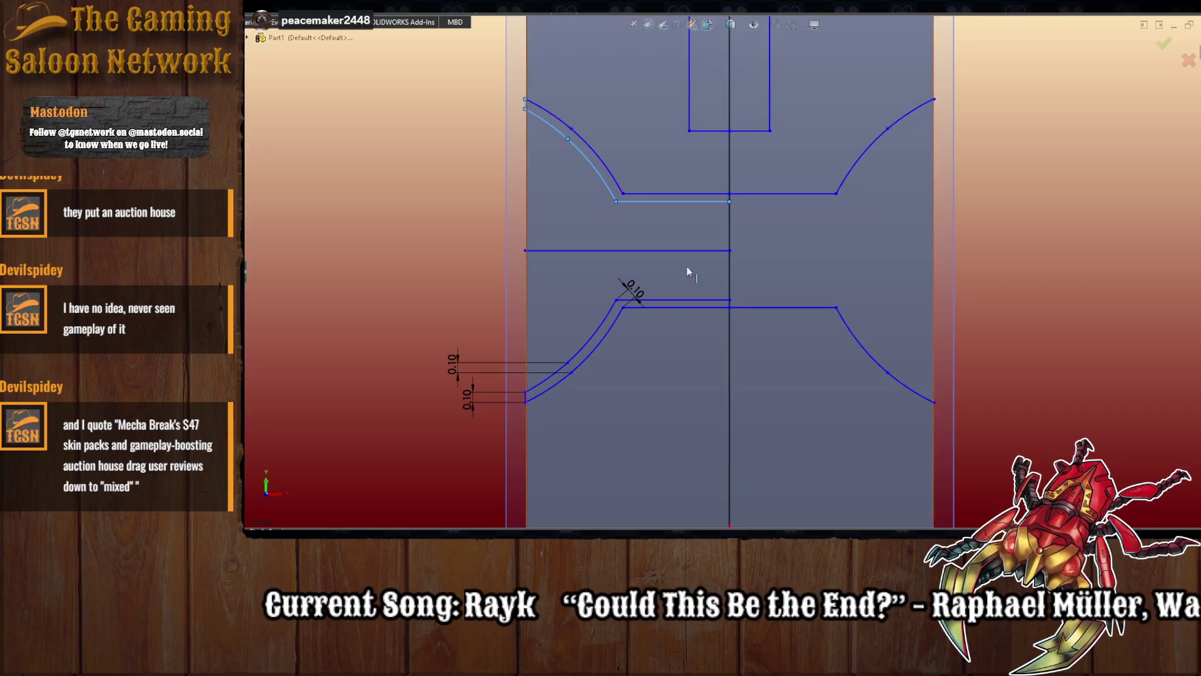
left_click(666, 302, "ctrl")
left_click(599, 330, "ctrl")
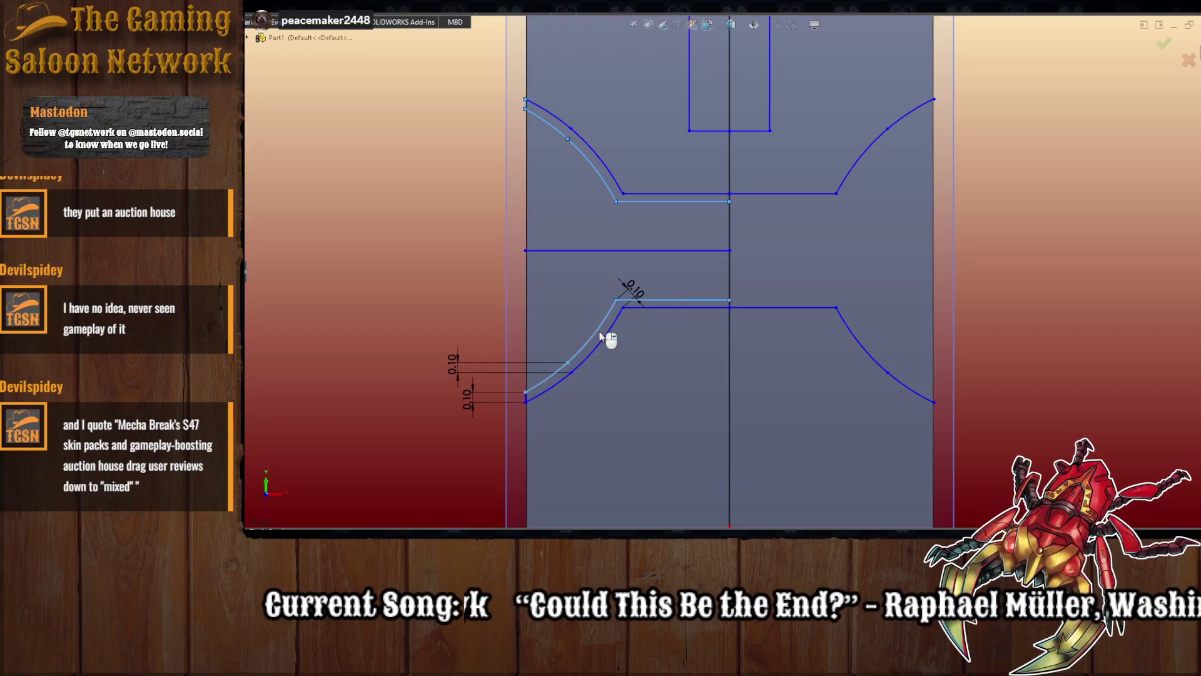
left_click(527, 398, "ctrl")
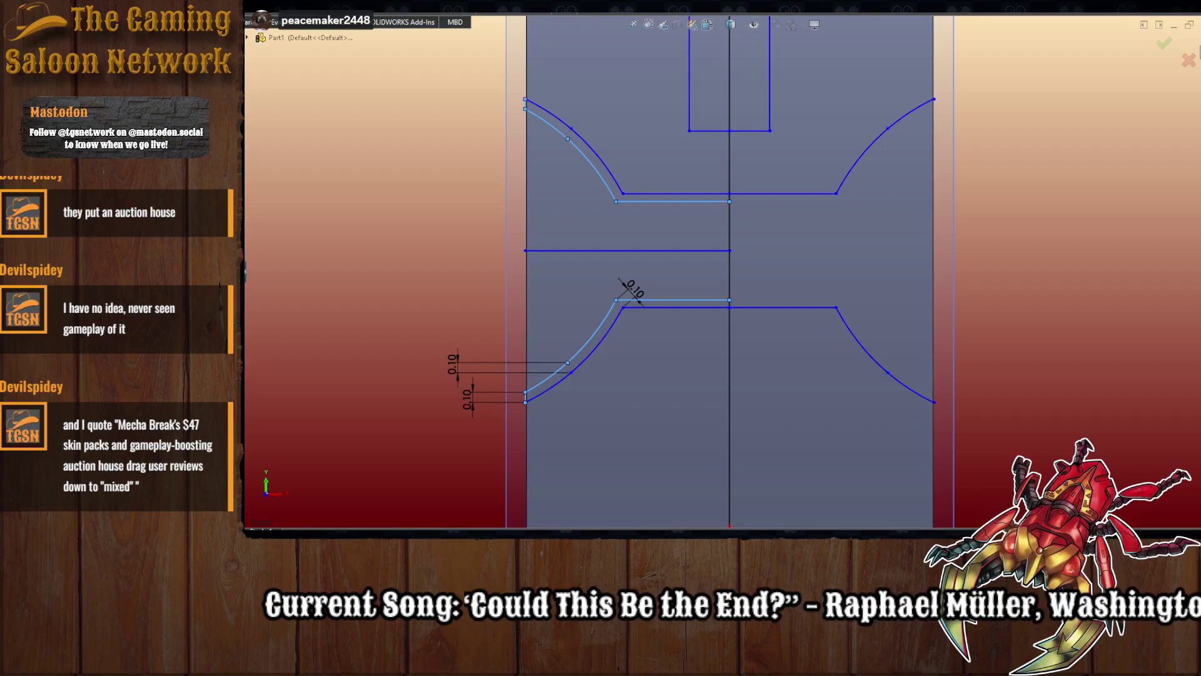
left_click(727, 275)
key("Return")
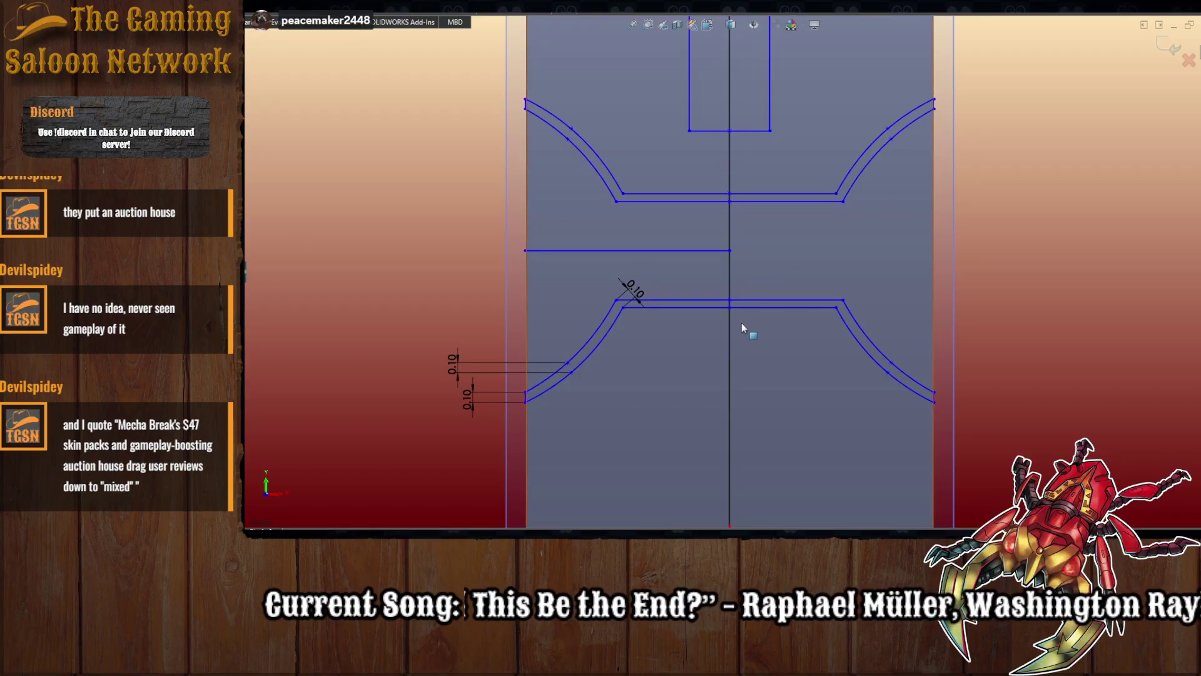
- Draw three connected lines just inside the small rectangle's left half, starting and ending on the vertical middle line
scroll(785, 163, "up", 3)
scroll(762, 140, "down", 3)
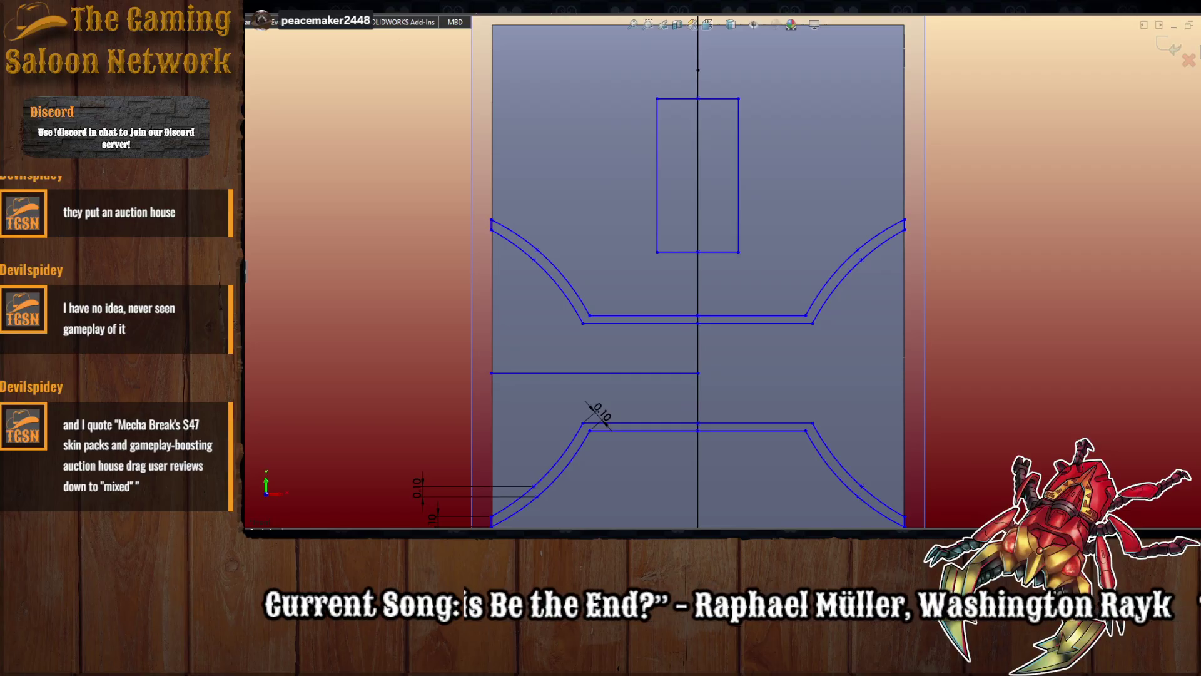
scroll(697, 112, "down", 2)
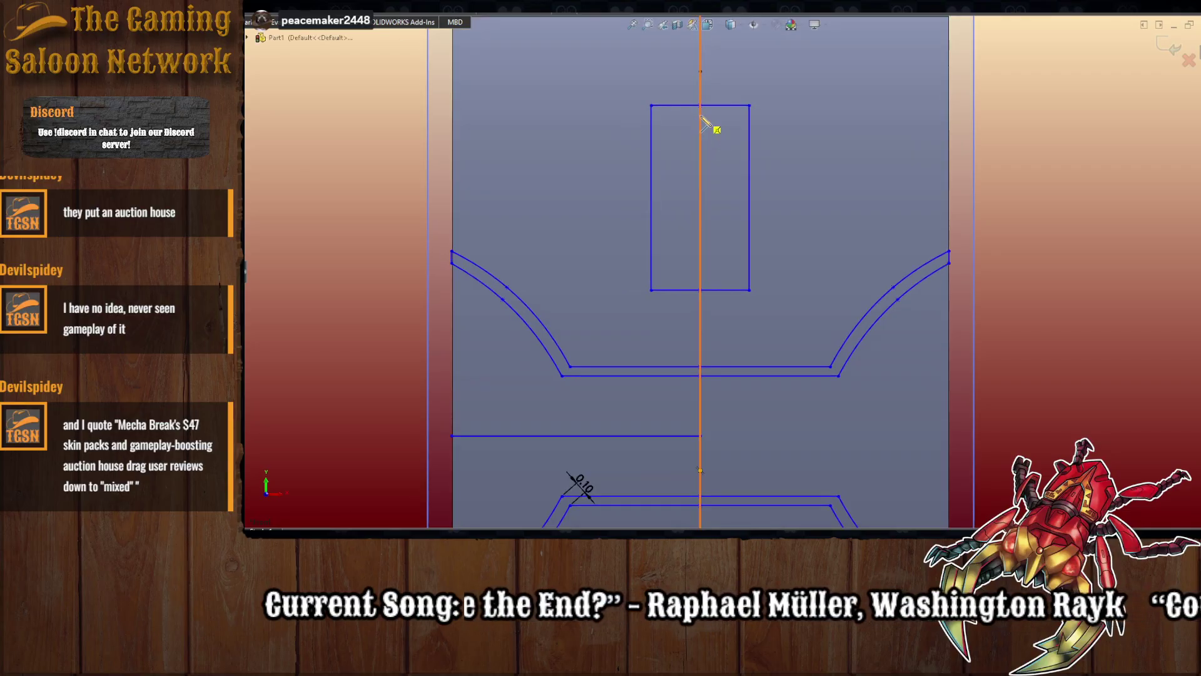
left_click(700, 113)
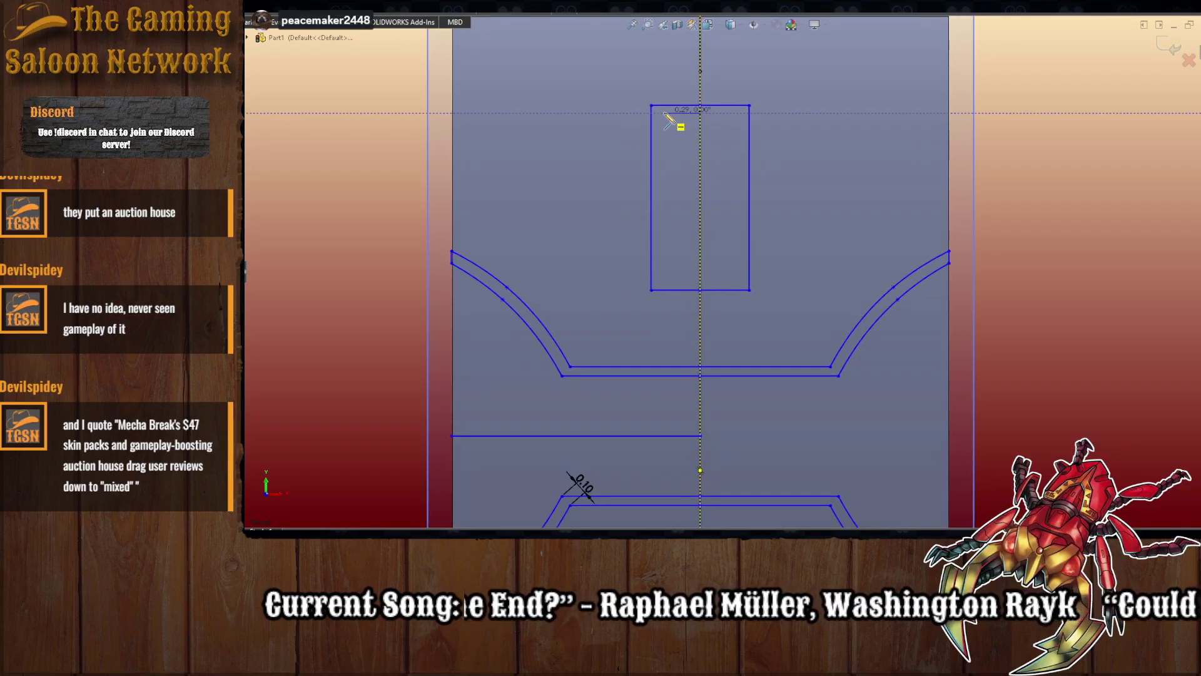
left_click(659, 113)
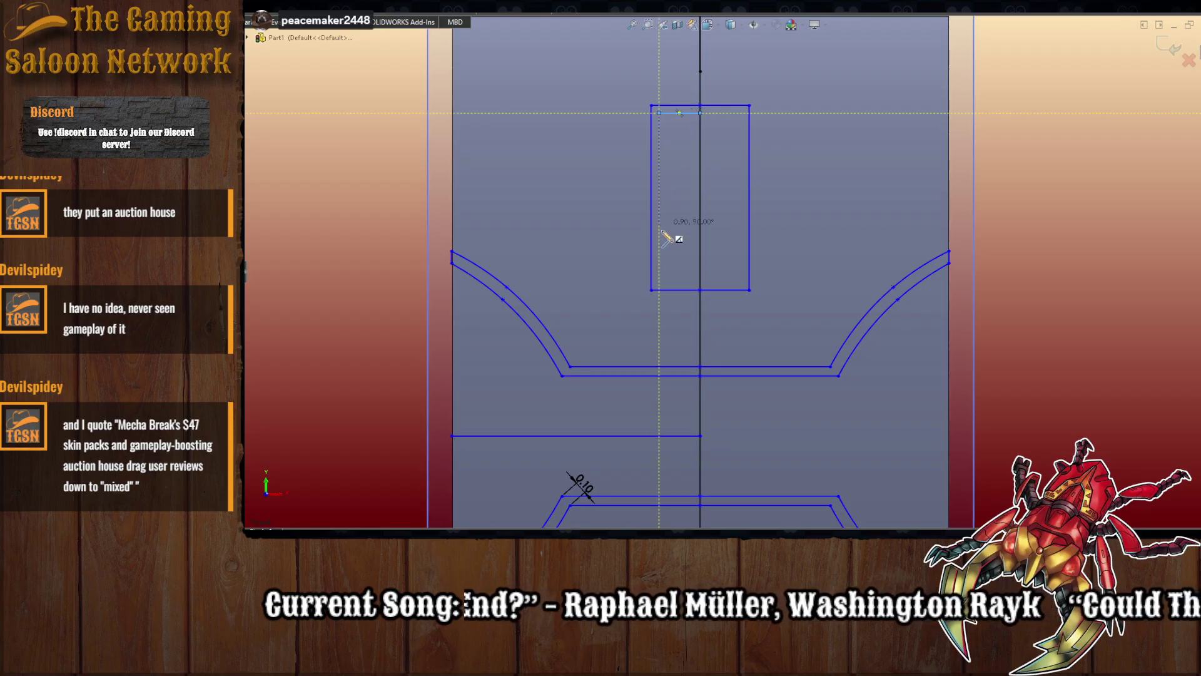
left_click(660, 283)
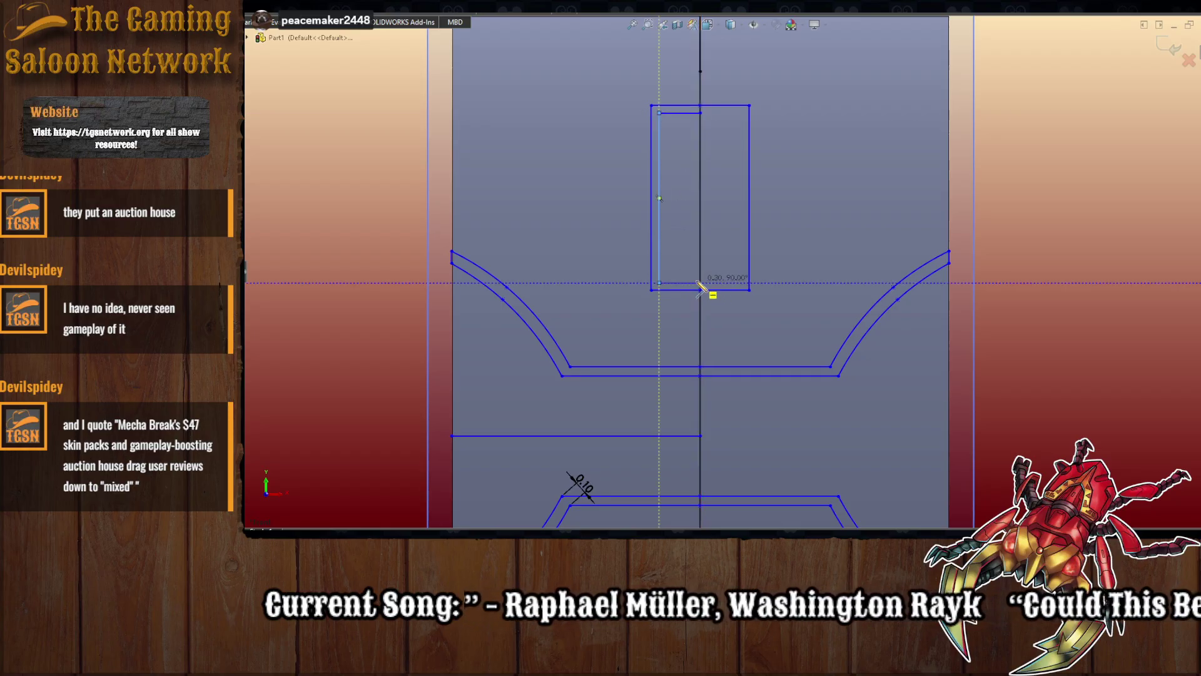
left_click(700, 283)
key("Escape")
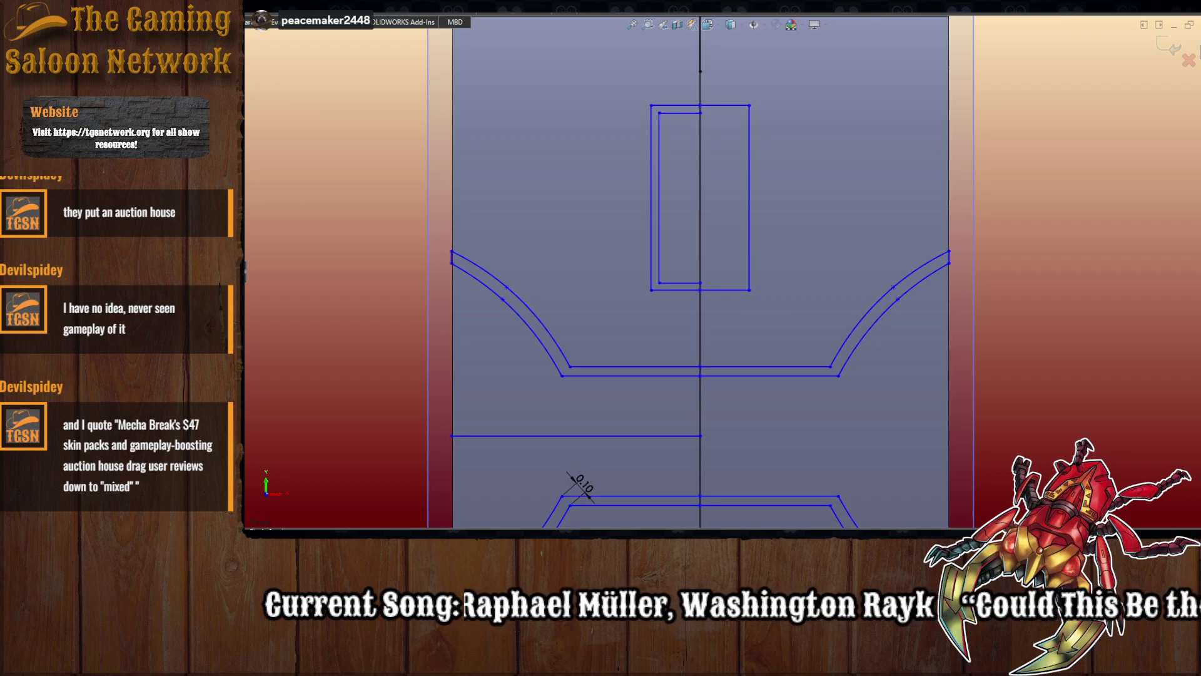
- Dimension the gap between the inner and outer bottom sides of the small rectangle to 0.1
left_click(680, 286)
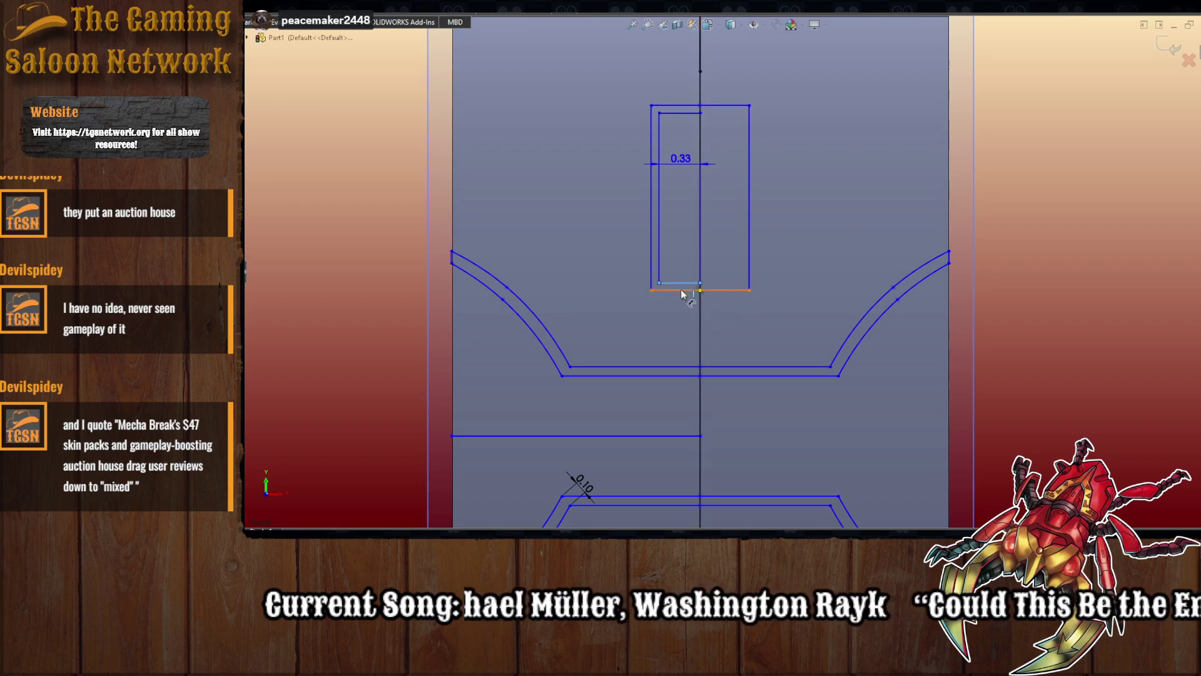
left_click(682, 290)
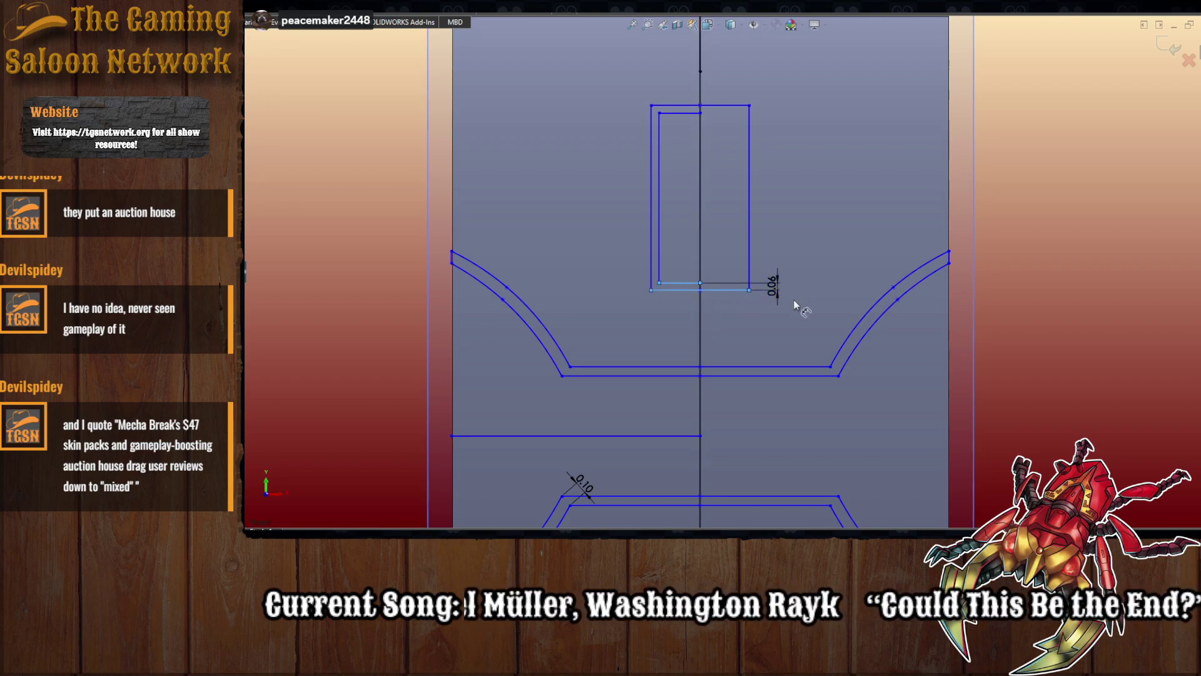
left_click(794, 299)
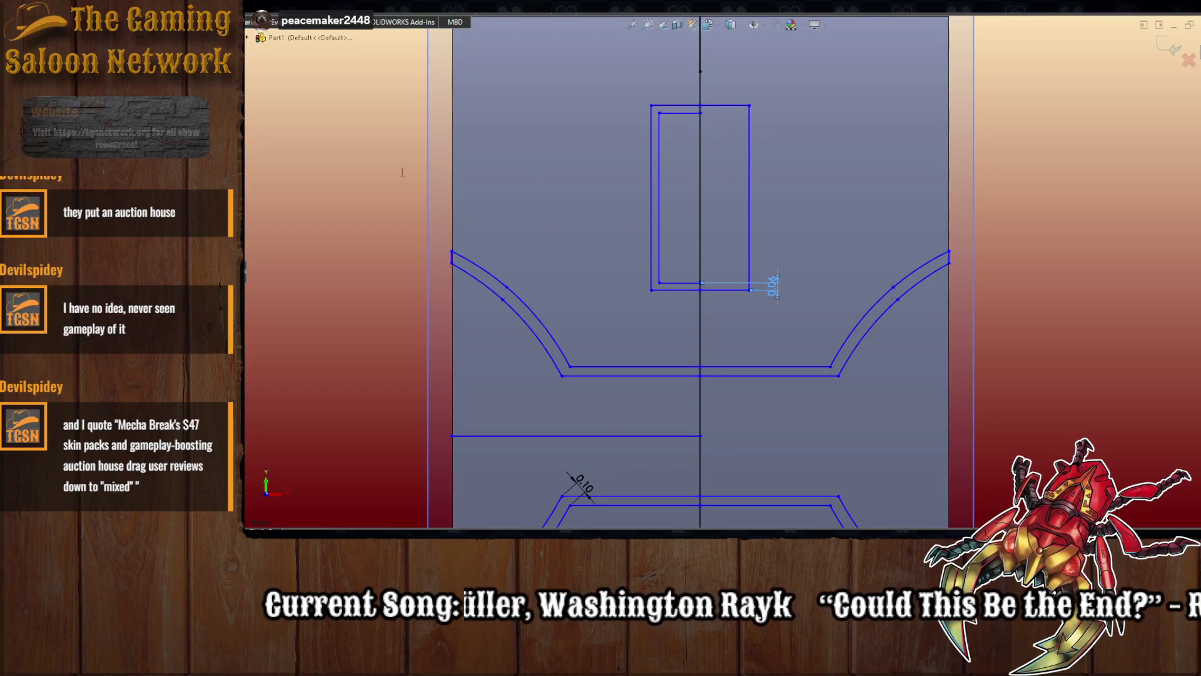
type("0.1")
key("Return")
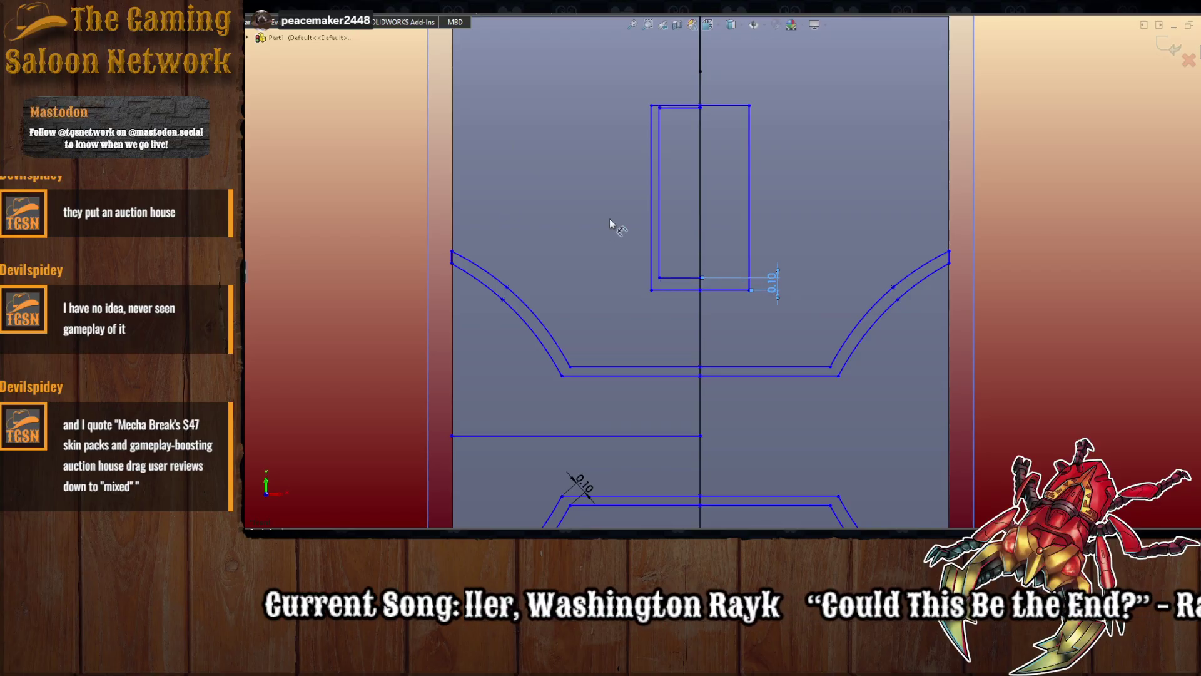
- Dimension the gap between the inner and outer left sides of the small rectangle to 0.1
left_click(652, 239)
left_click(655, 244)
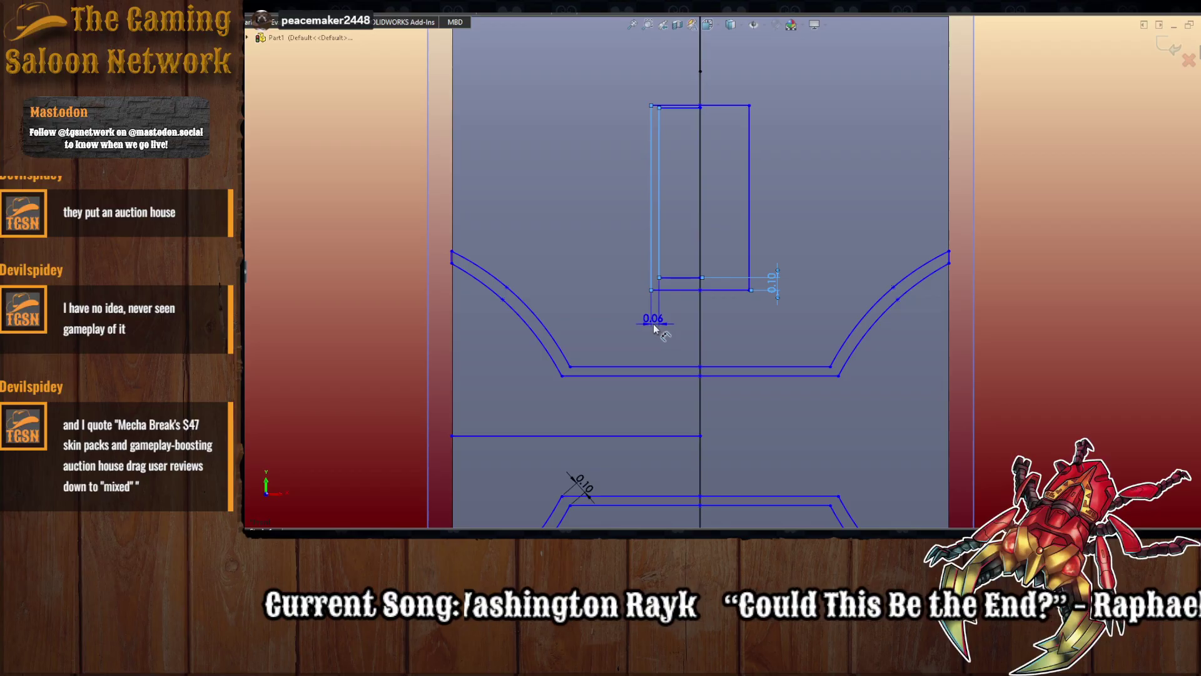
left_click(652, 324)
key("Escape")
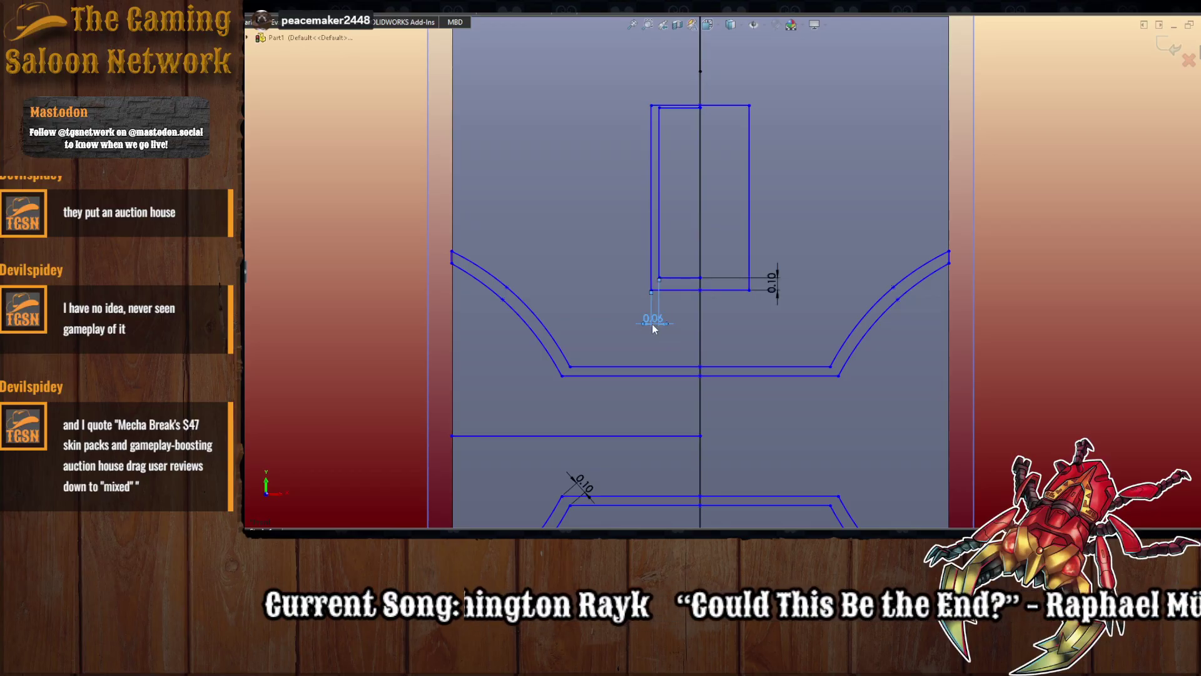
type(".1")
key("Return")
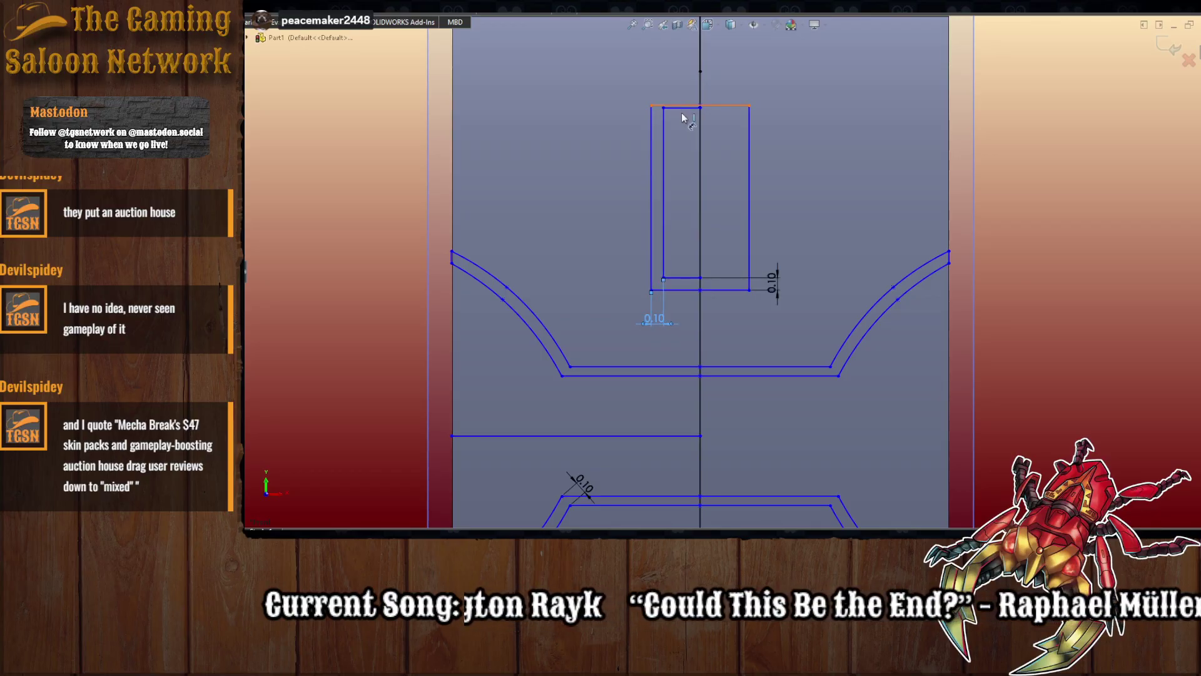
- Dimension the gap between the inner and outer top sides of the small rectangle to 0.1
left_click(681, 108)
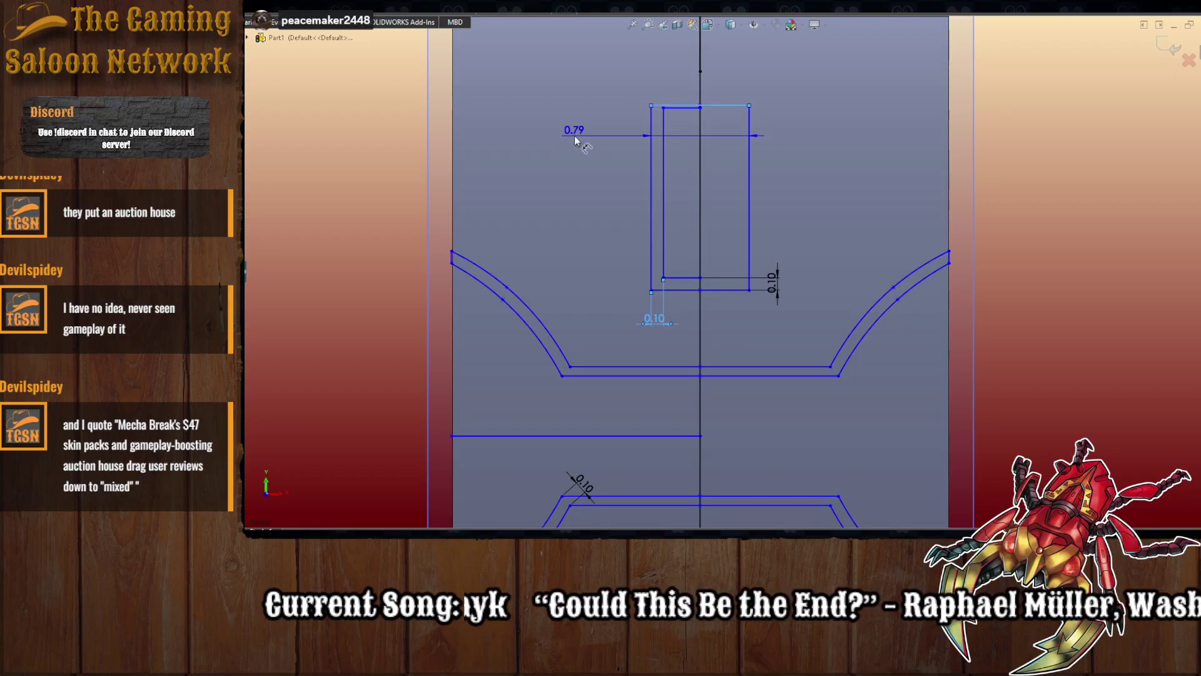
key("Escape")
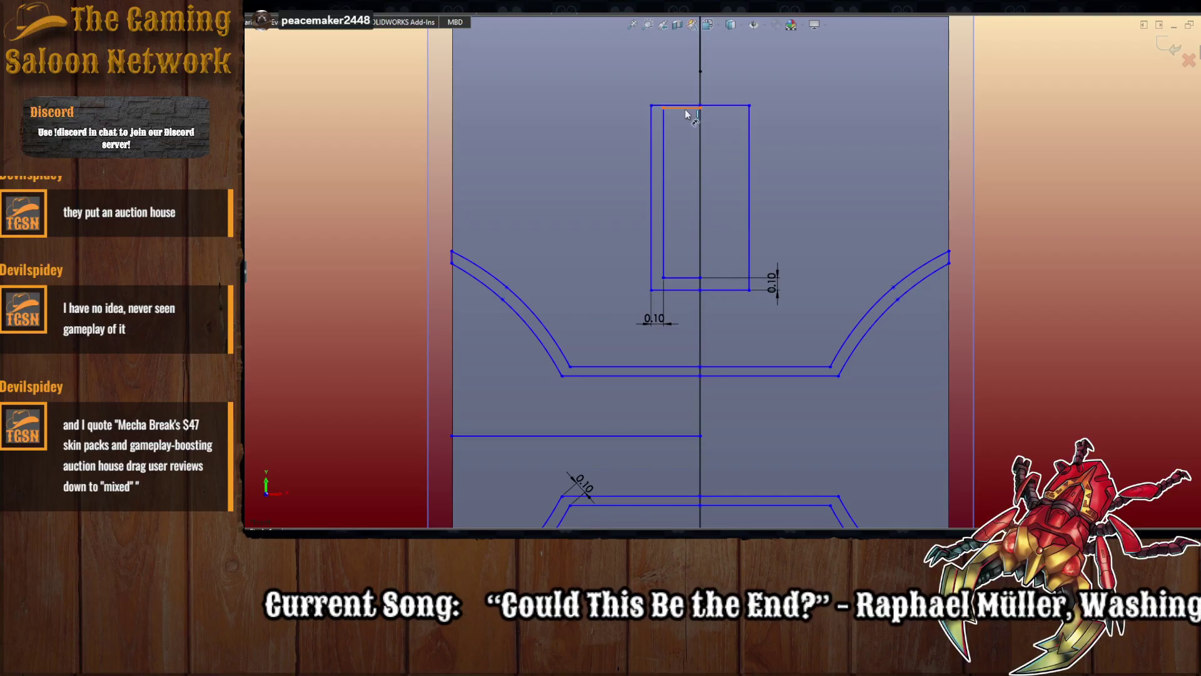
left_click(682, 106)
left_click(573, 120)
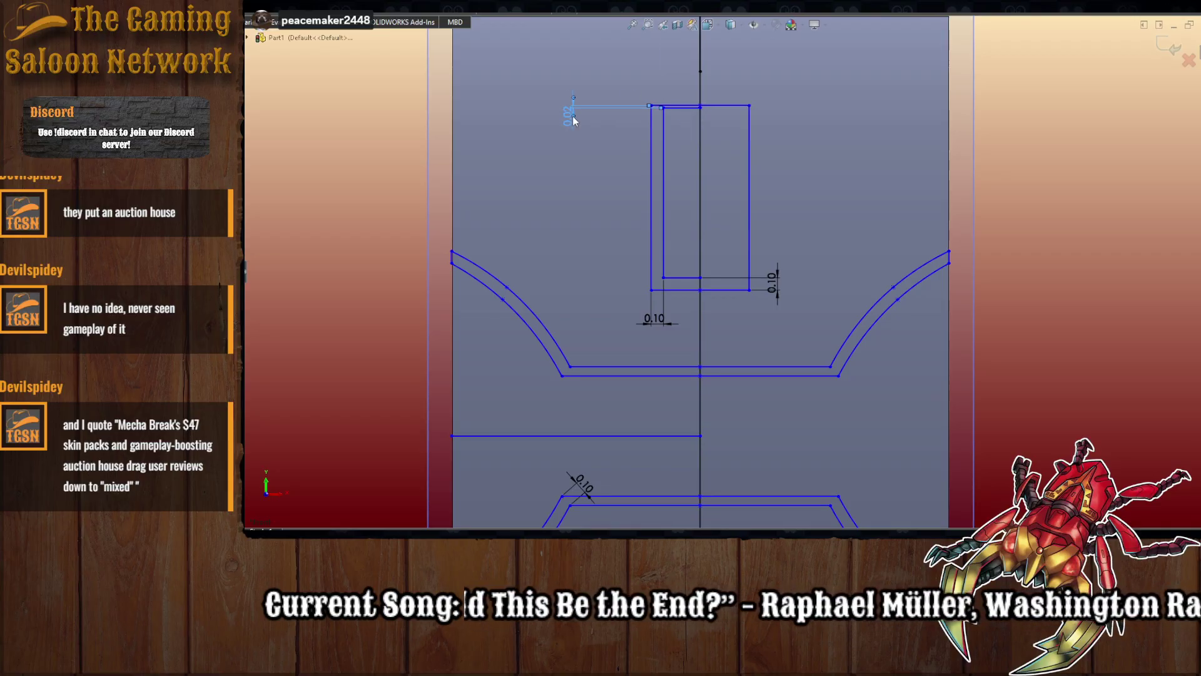
type(".1")
key("Return")
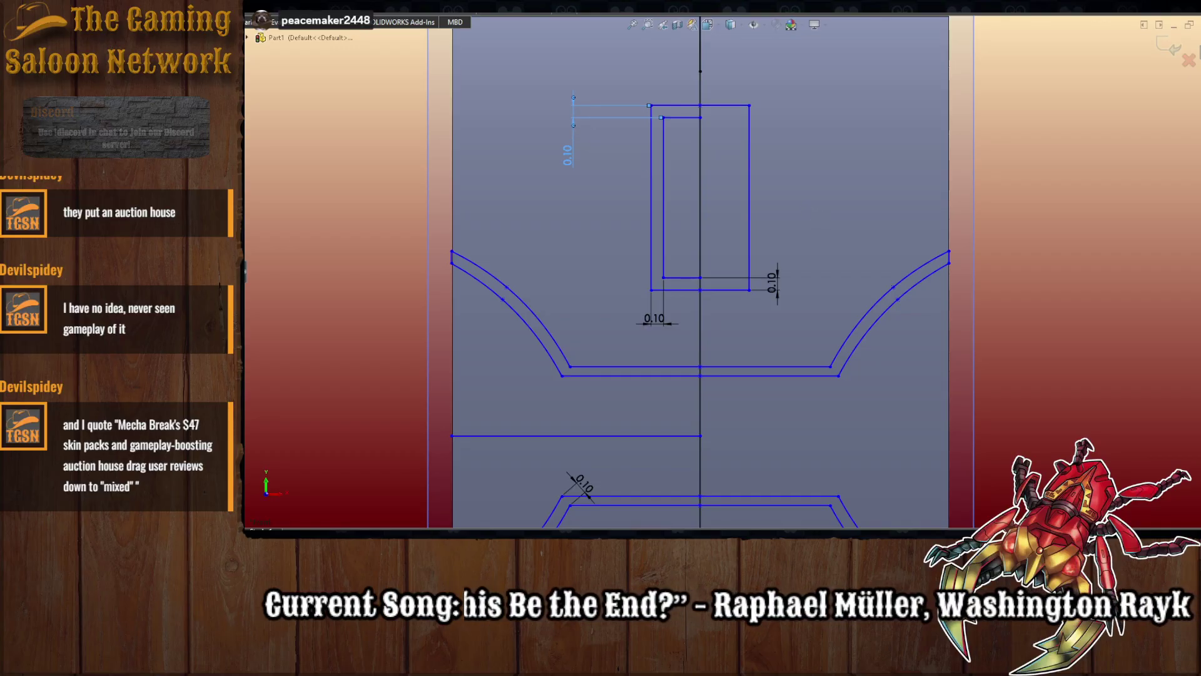
- Mirror the three inner lines of the small rectangle about the vertical middle line to complete the inner outline
left_click(687, 118)
left_click(663, 186, "ctrl")
left_click(685, 277, "ctrl")
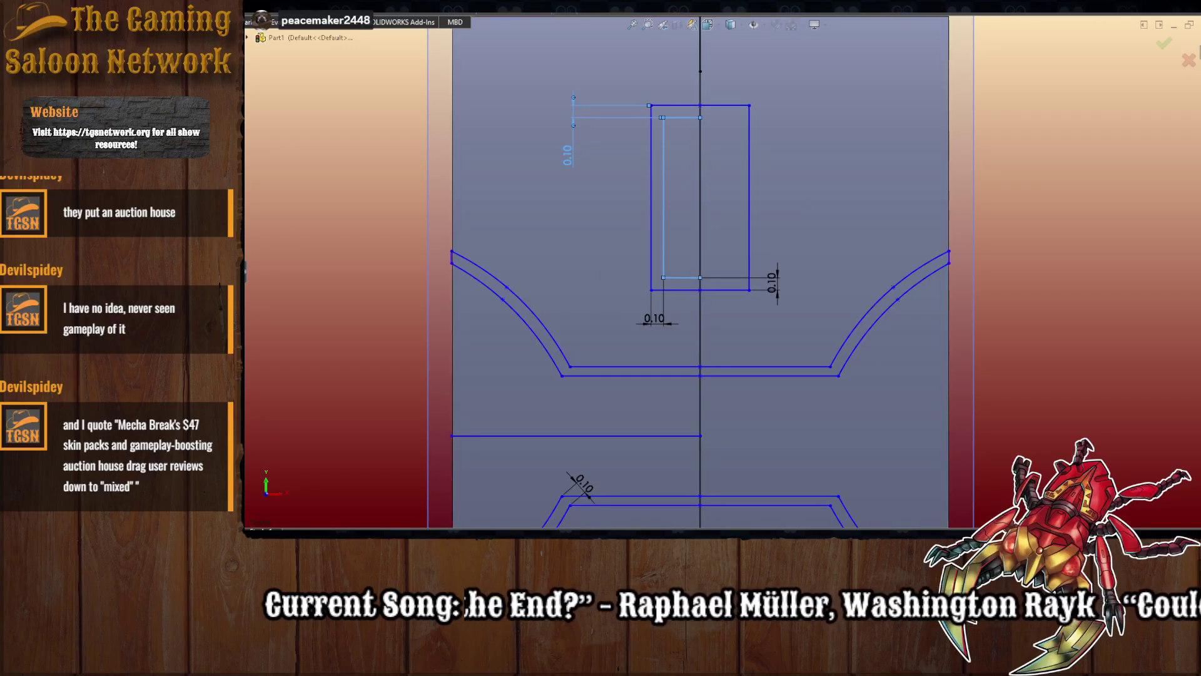
left_click(700, 227, "ctrl")
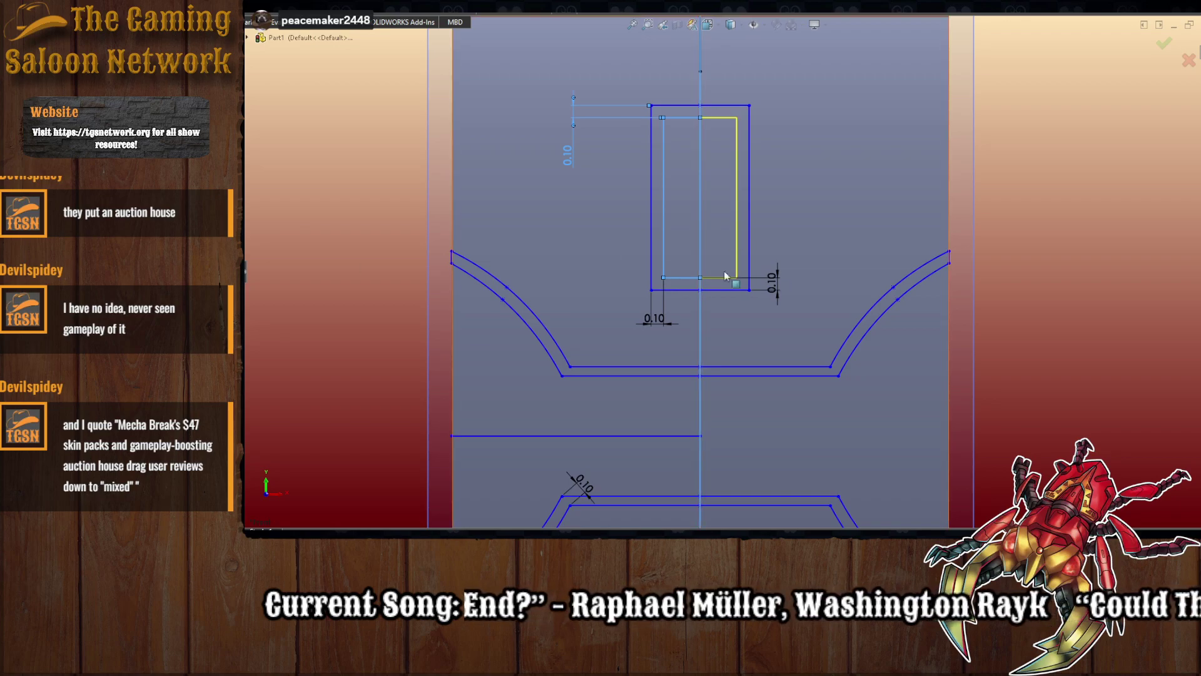
right_click(729, 204)
scroll(795, 242, "up", 2)
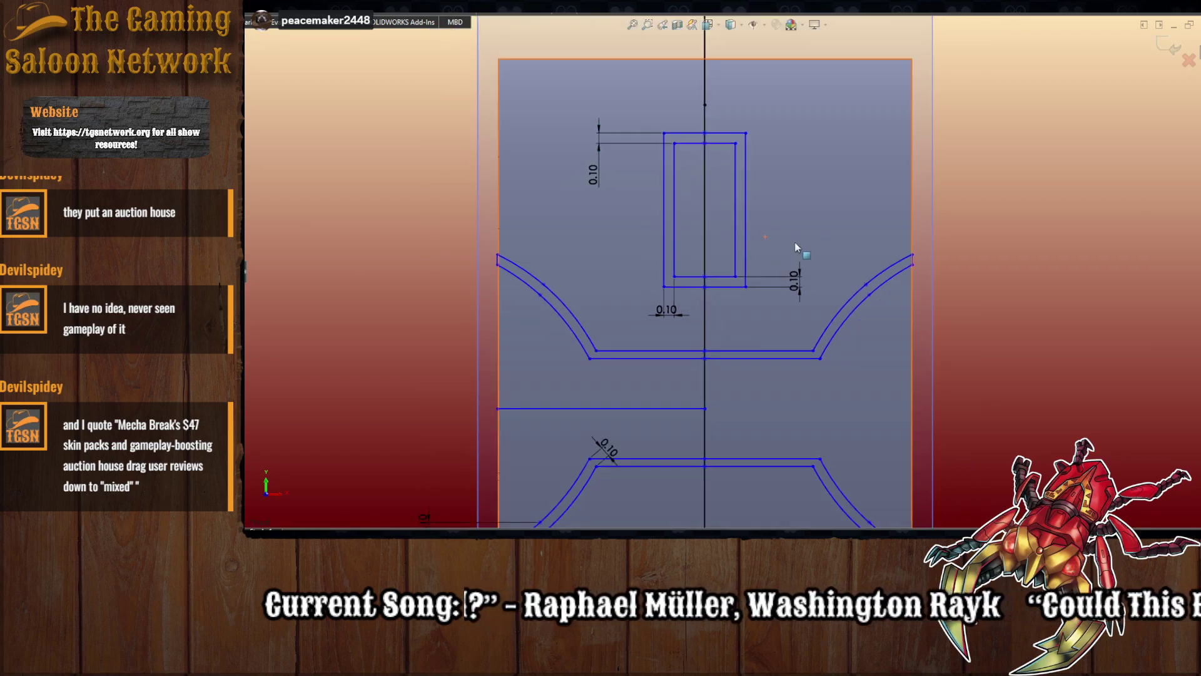
- Choose both halves of the rectangular frame and of the upper and lower curved bands as the regions to extrude
scroll(795, 242, "up", 1)
scroll(751, 371, "down", 1)
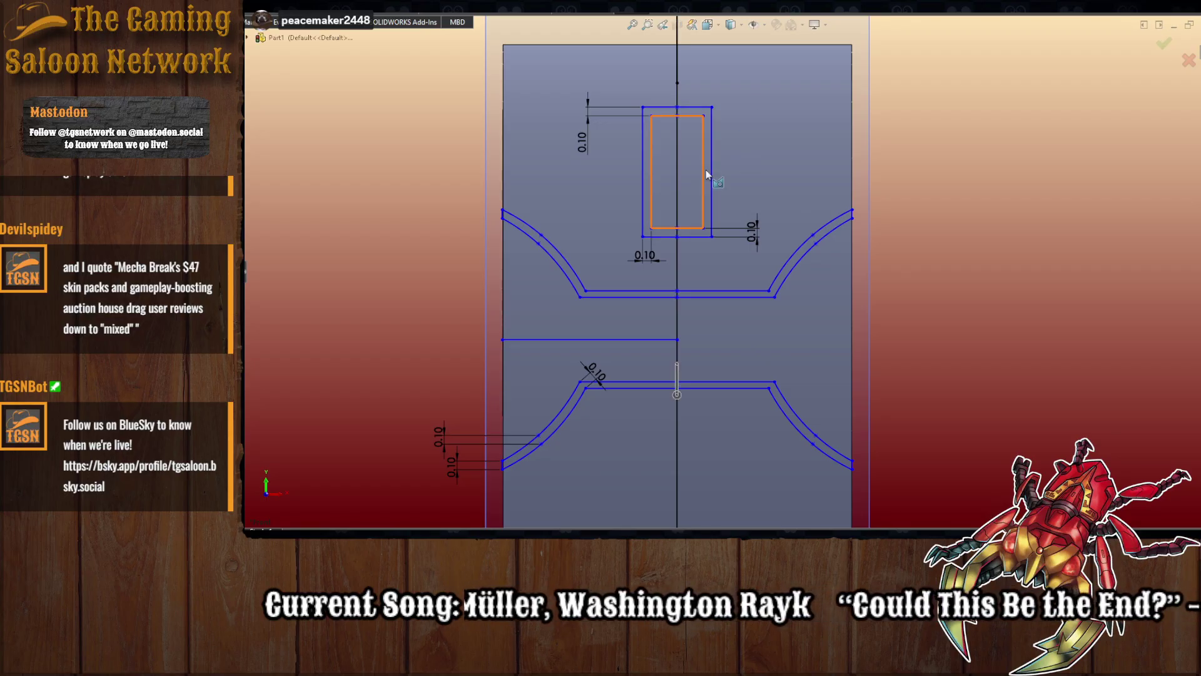
left_click(711, 186)
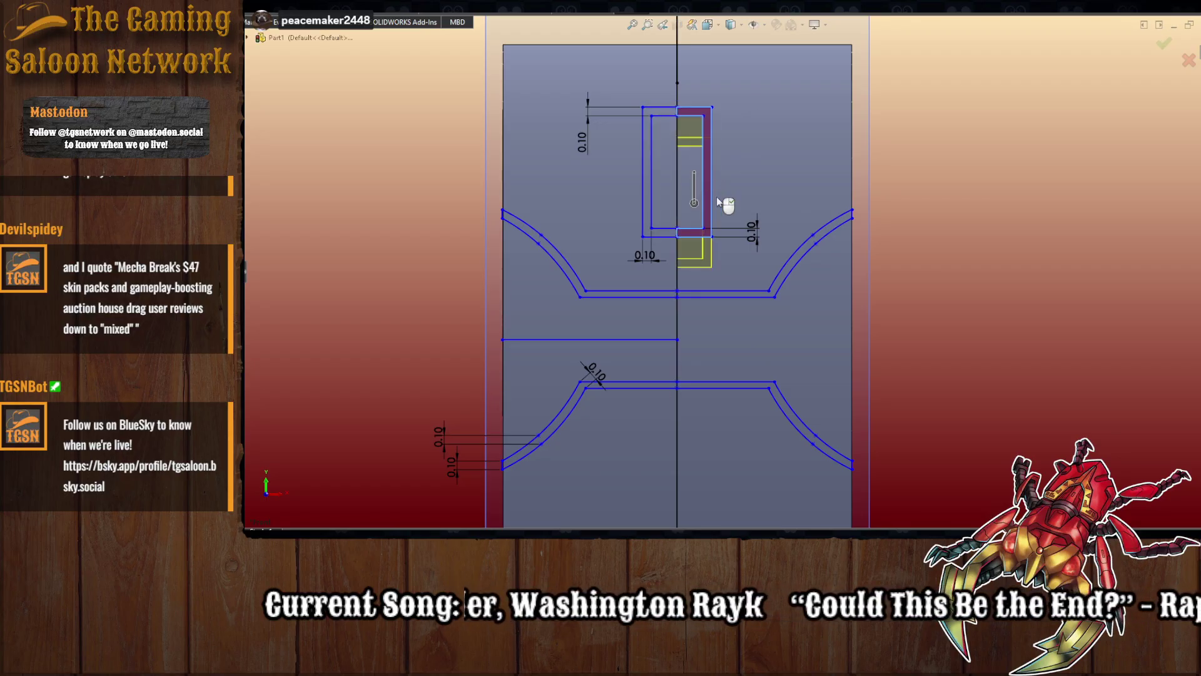
left_click(647, 202)
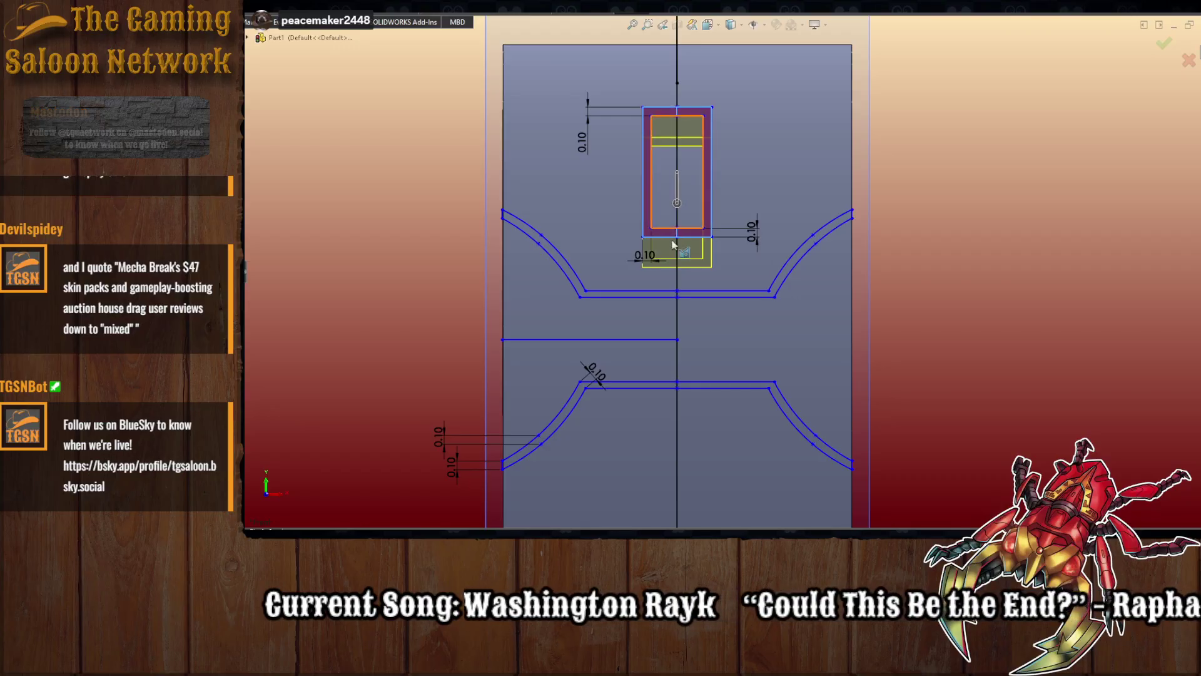
scroll(660, 294, "down", 4)
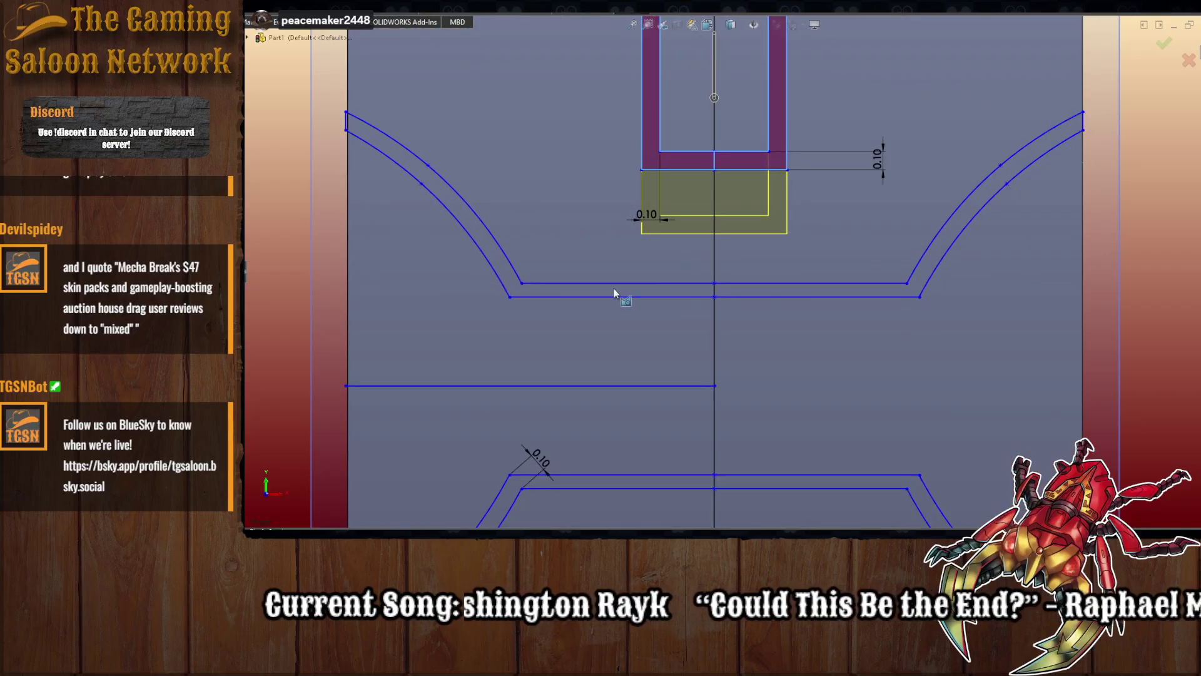
left_click(606, 290)
left_click(746, 290)
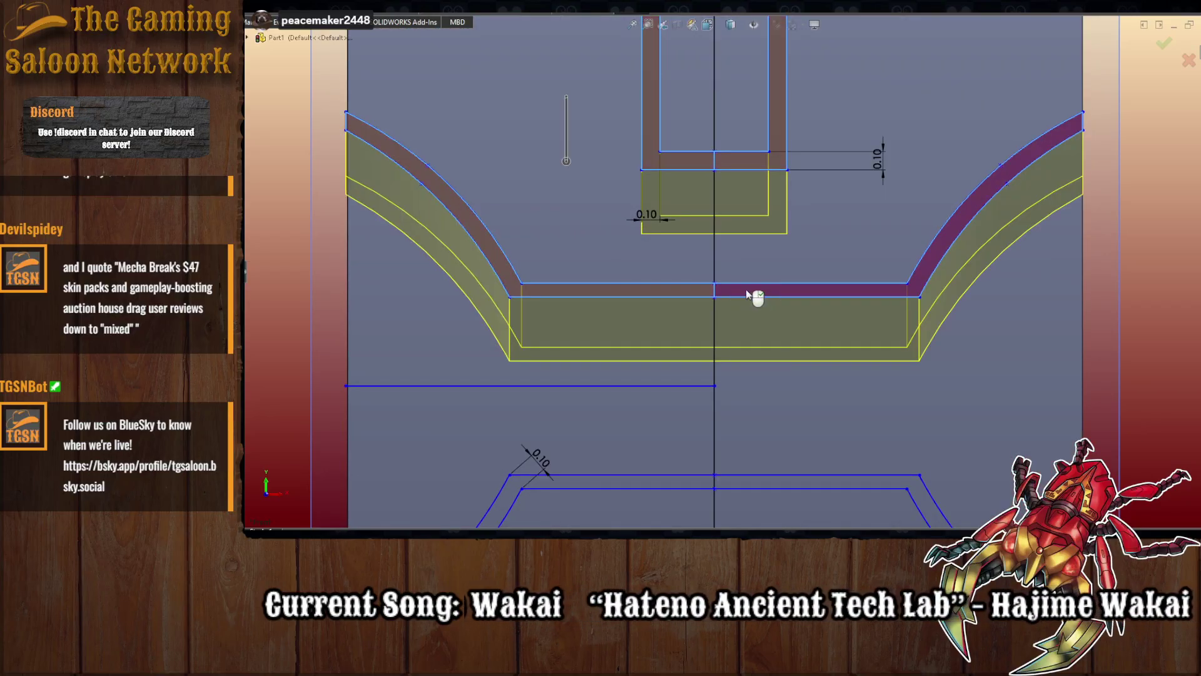
scroll(746, 289, "up", 3)
scroll(789, 381, "down", 2)
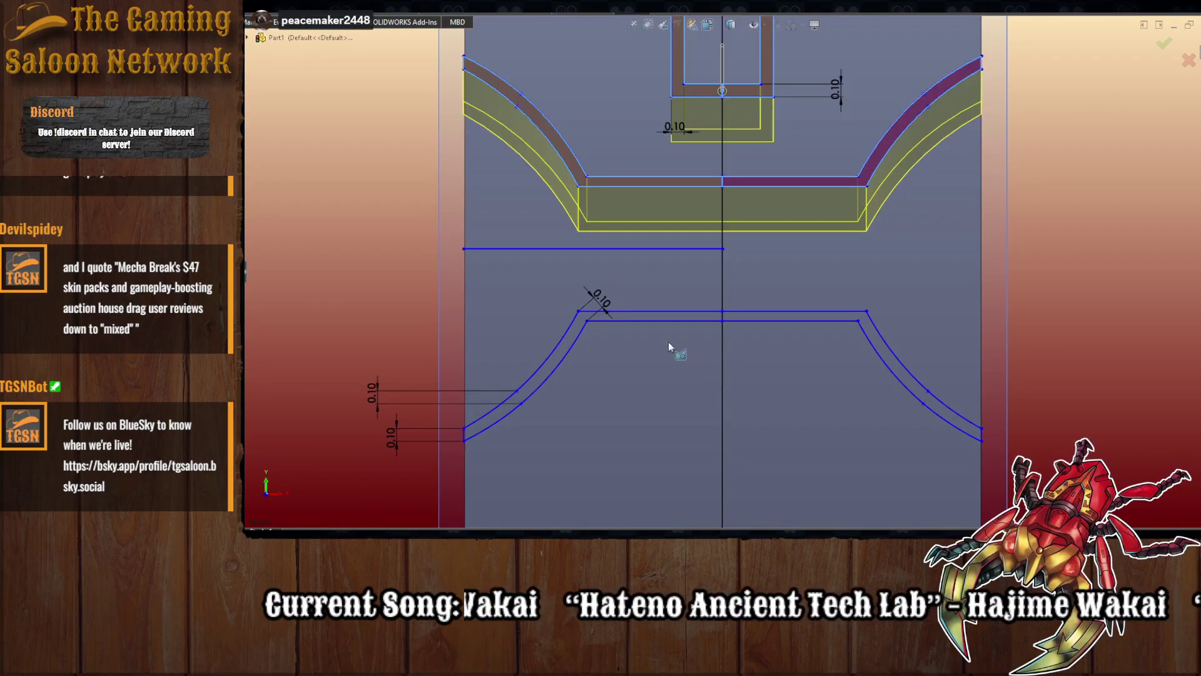
left_click(629, 320)
left_click(777, 317)
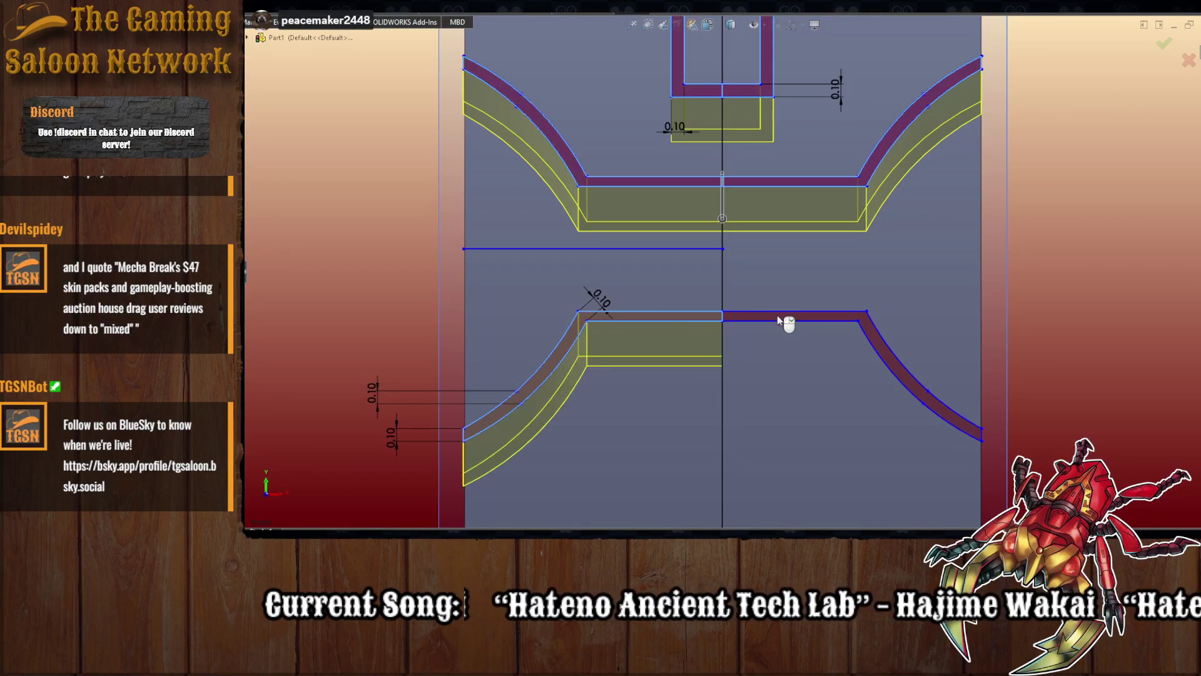
- Try to extend the extrusion of the selected regions to the curved end block by adjusting its depth
mouse_move(785, 349)
middle_mouse_down()
mouse_move(503, 314)
mouse_move(715, 361)
mouse_move(707, 338)
middle_mouse_up()
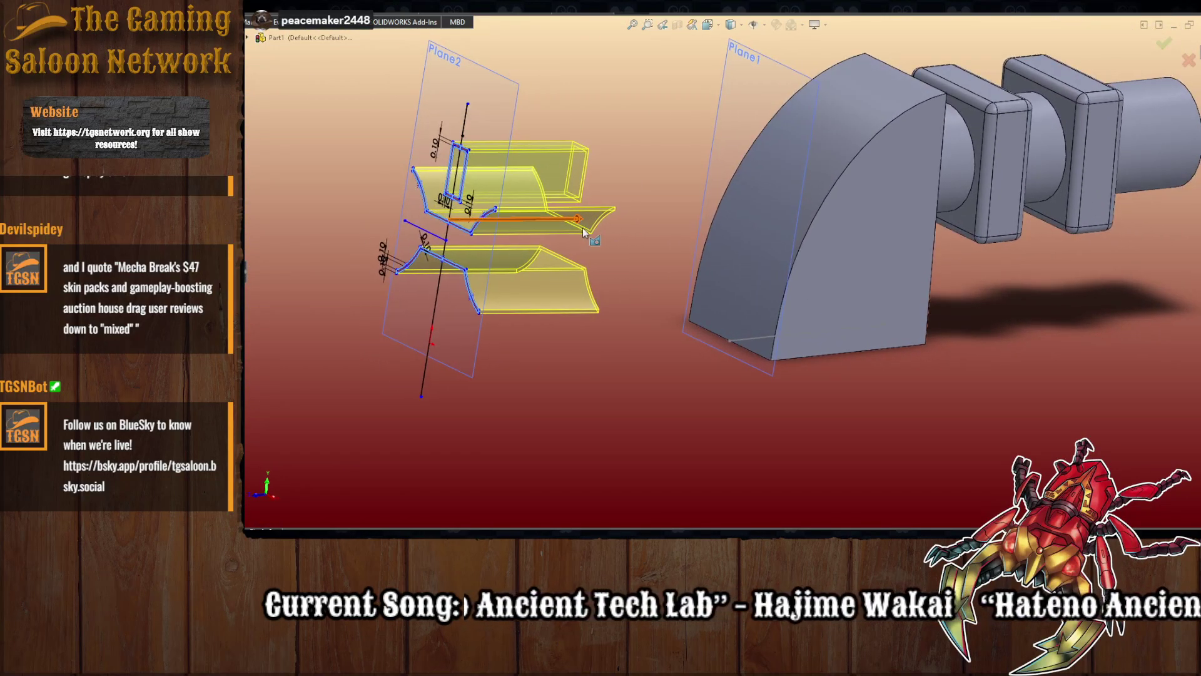
left_click_drag(581, 227, 847, 217)
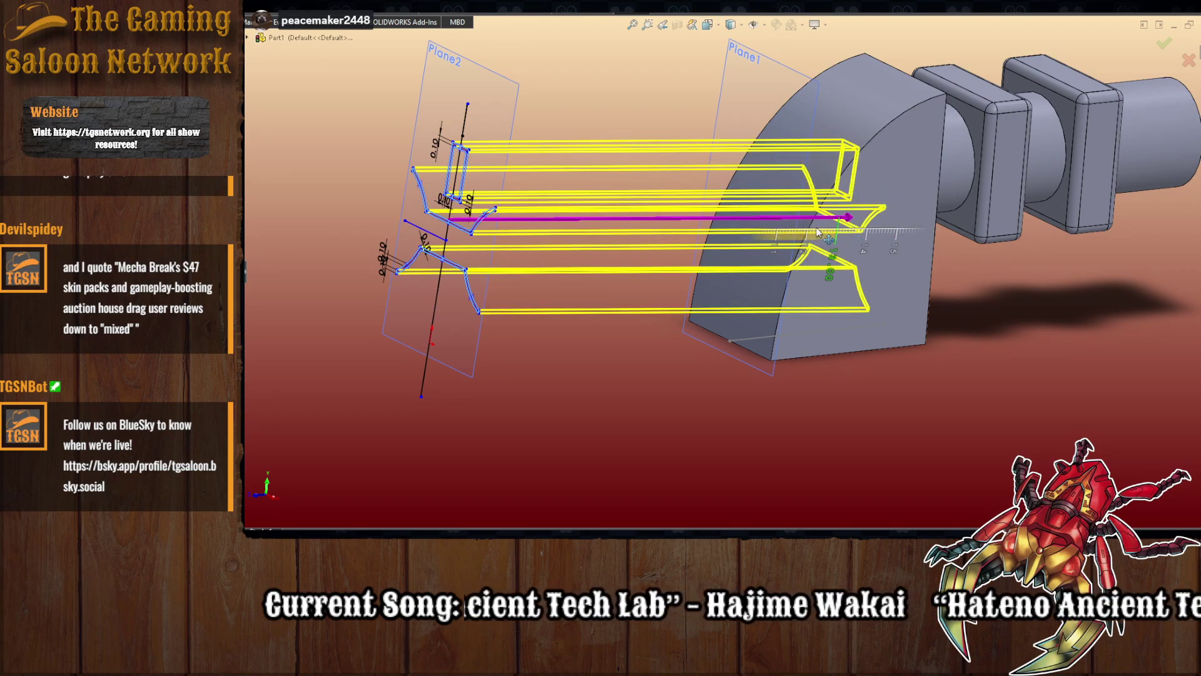
left_click(707, 24)
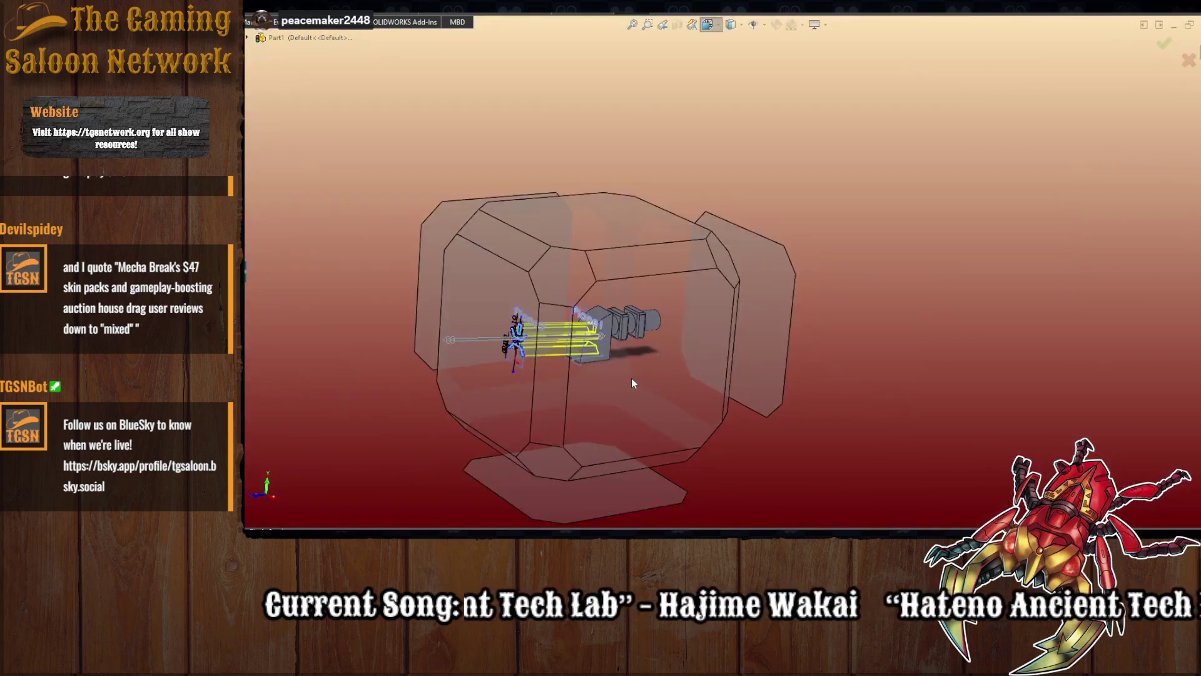
key("Escape")
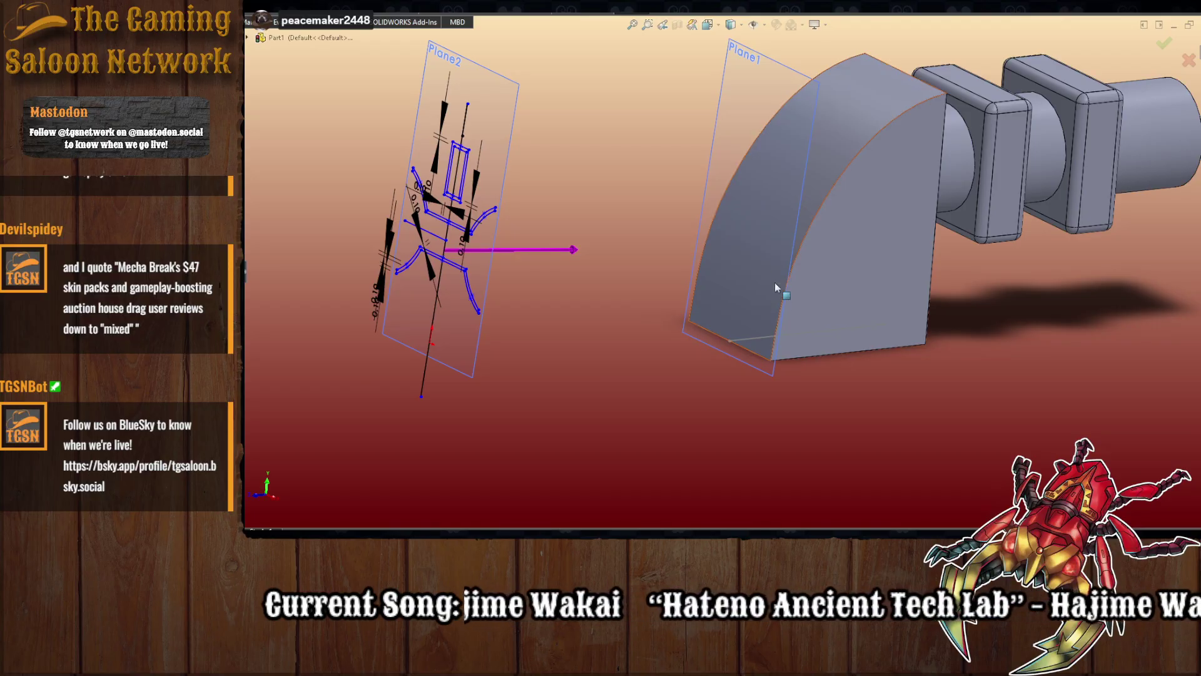
- Extrude the rectangular frame and both curved bands from the offset plane up to the curved face of the end block
left_click(817, 185)
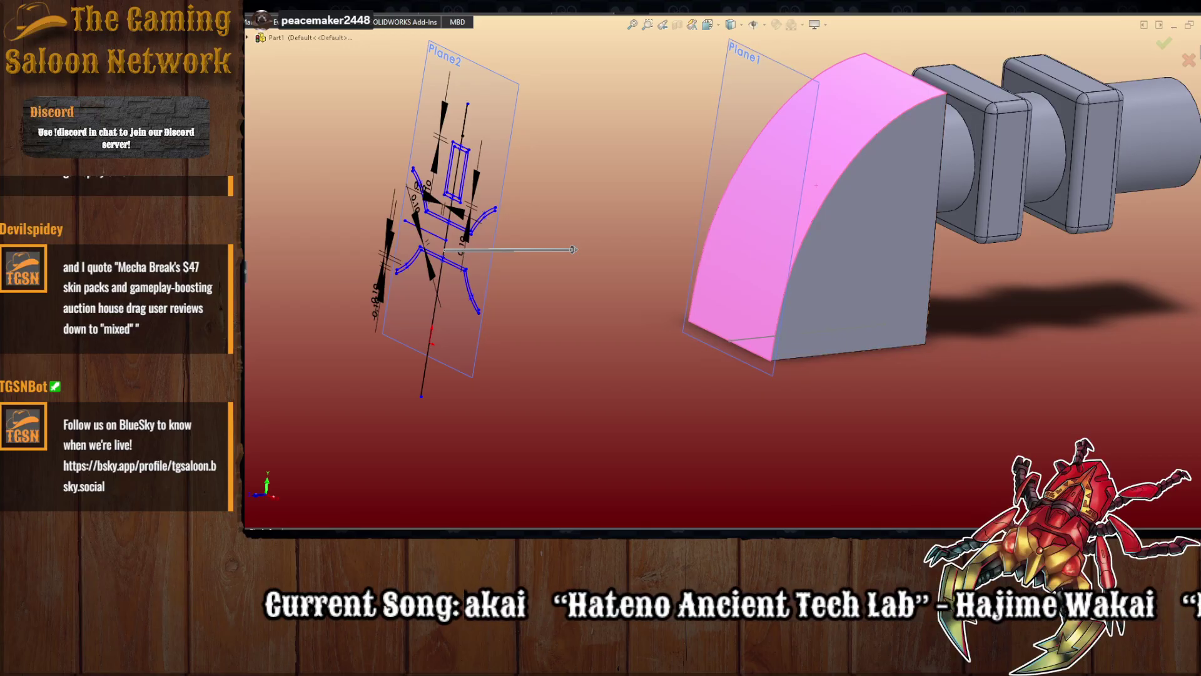
left_click(828, 179)
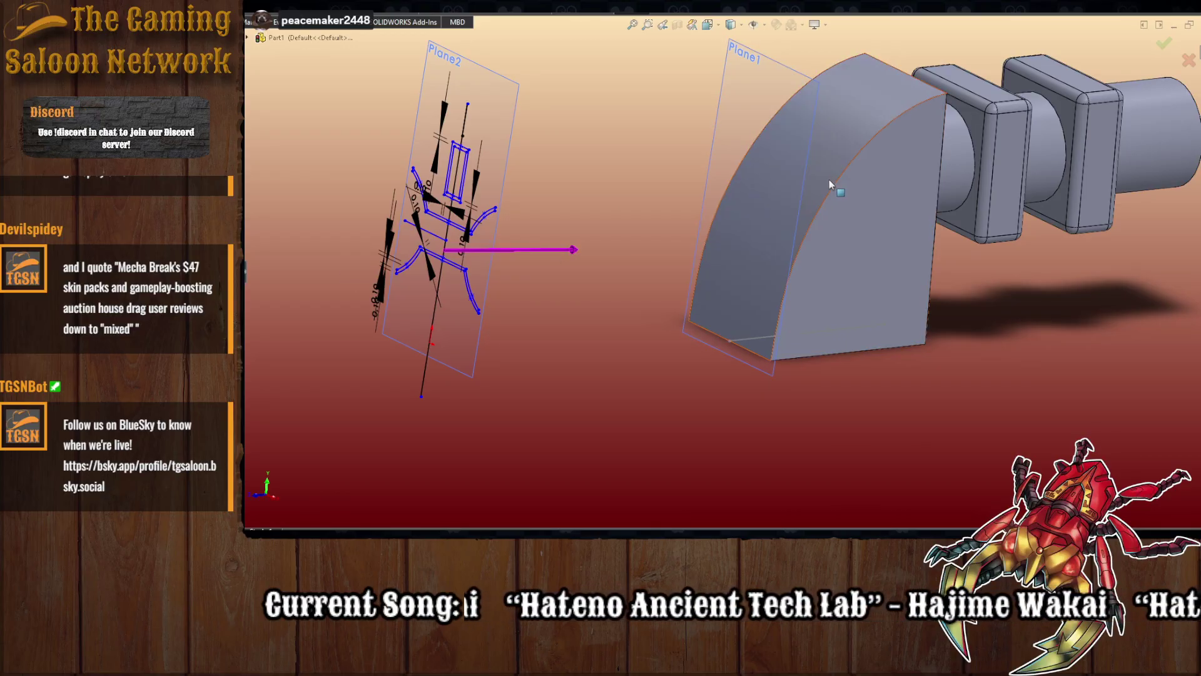
left_click(821, 179)
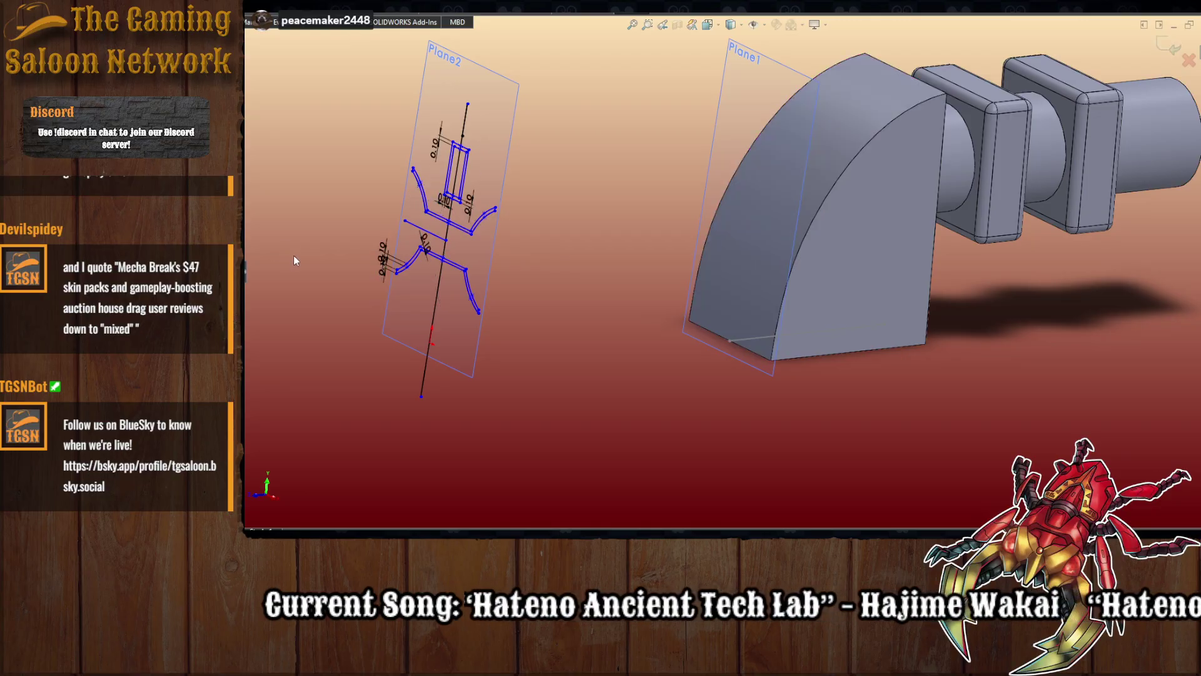
key("Escape")
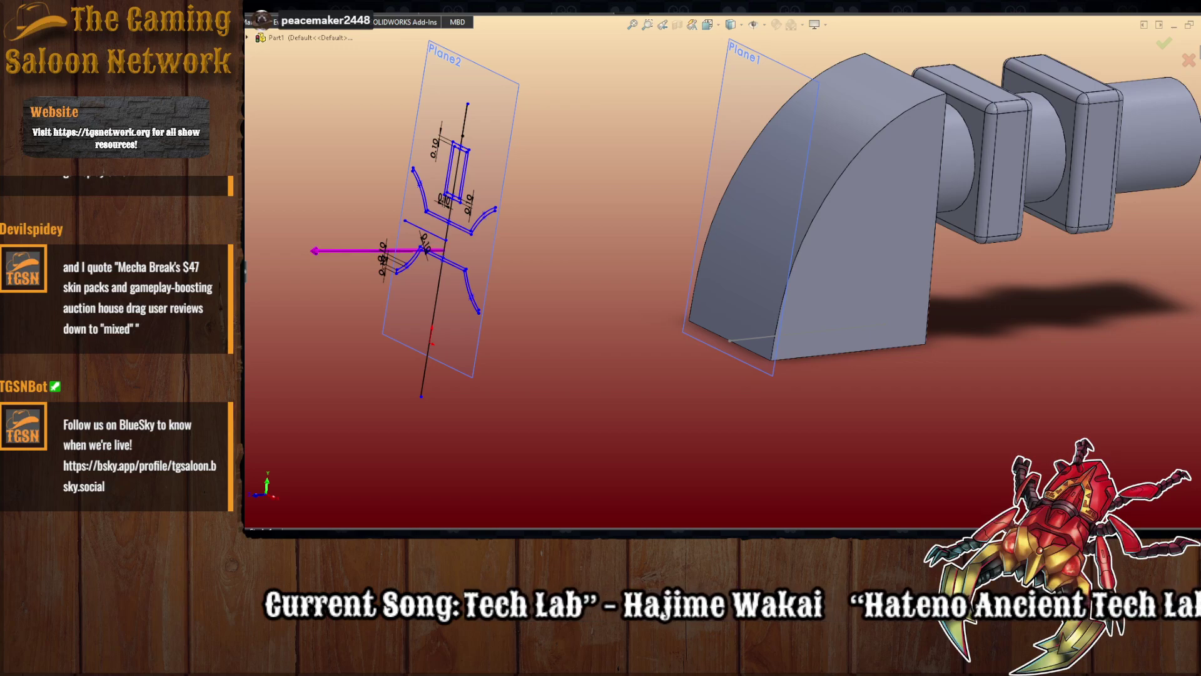
left_click(807, 190)
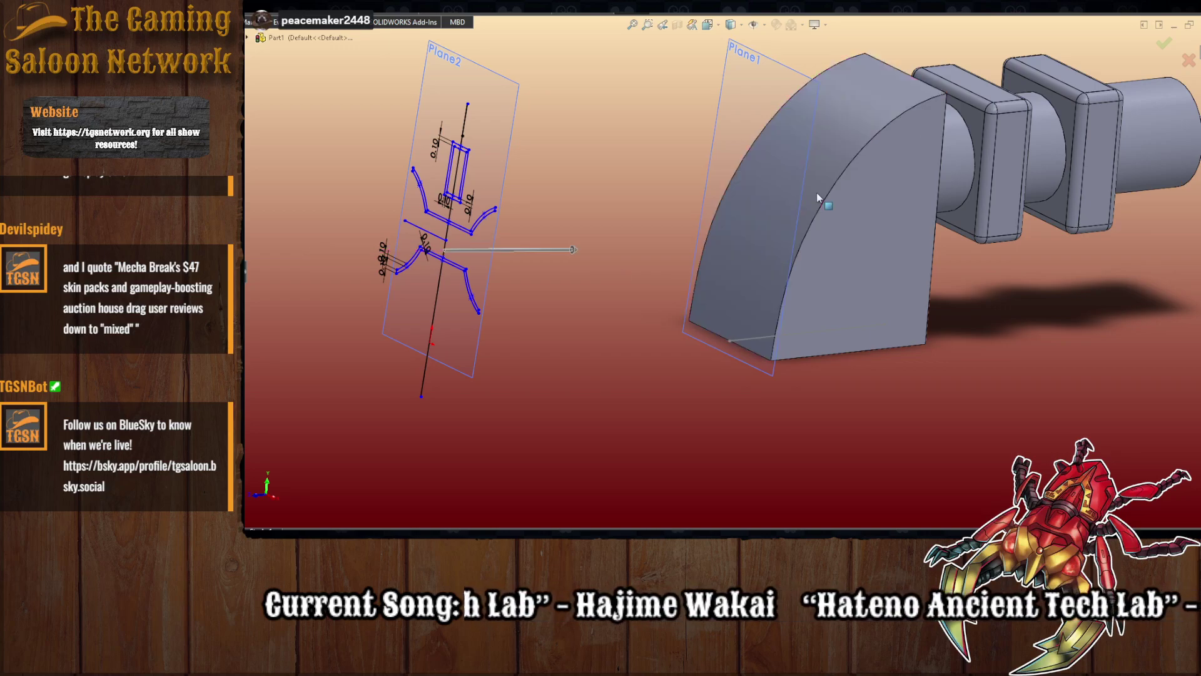
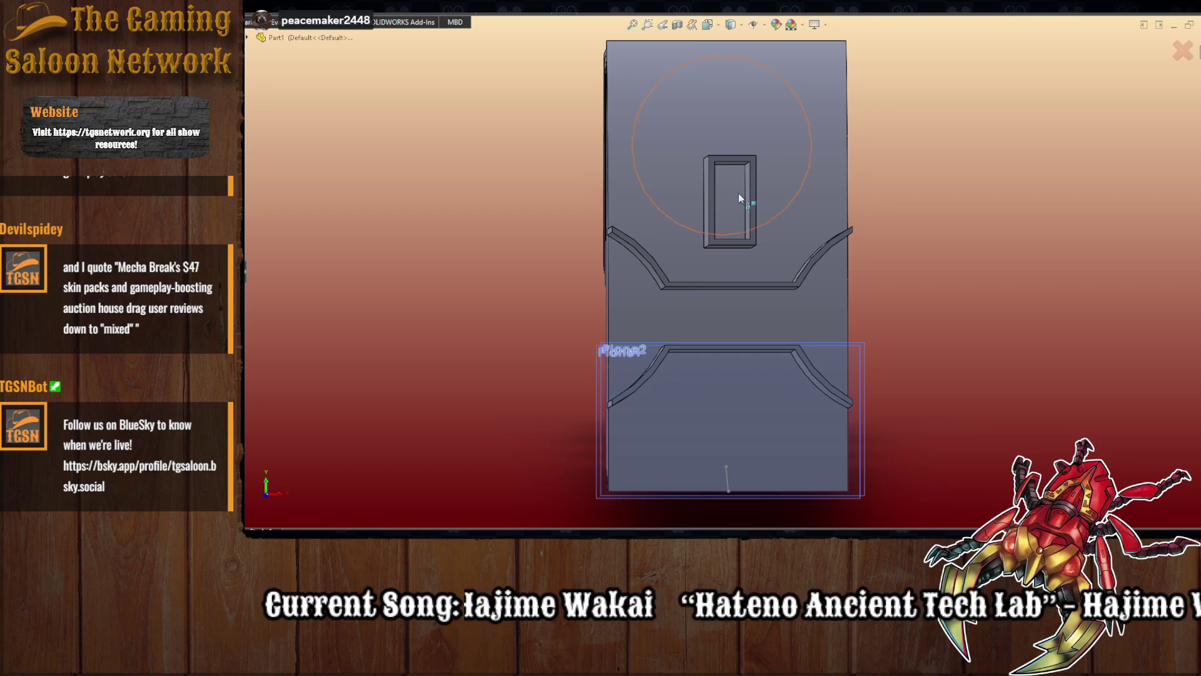
- Sketch four lines along the outer edges of the extruded rectangular frame's front face
scroll(712, 187, "down", 3)
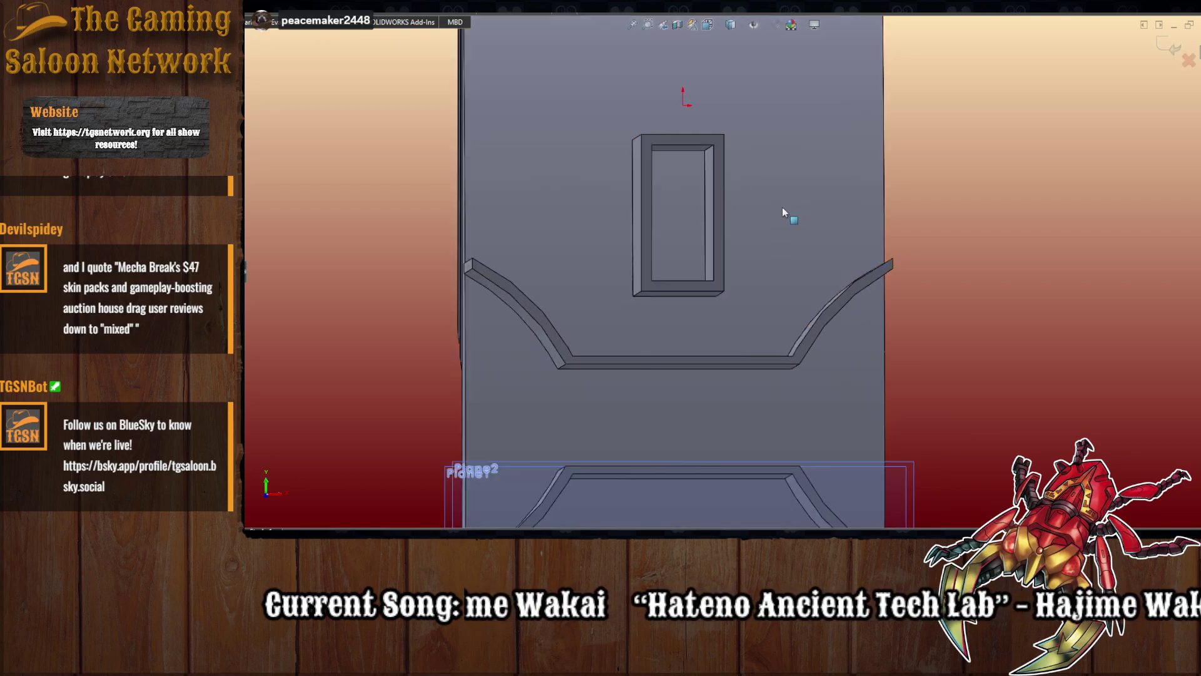
middle_click_drag(689, 247, 660, 252)
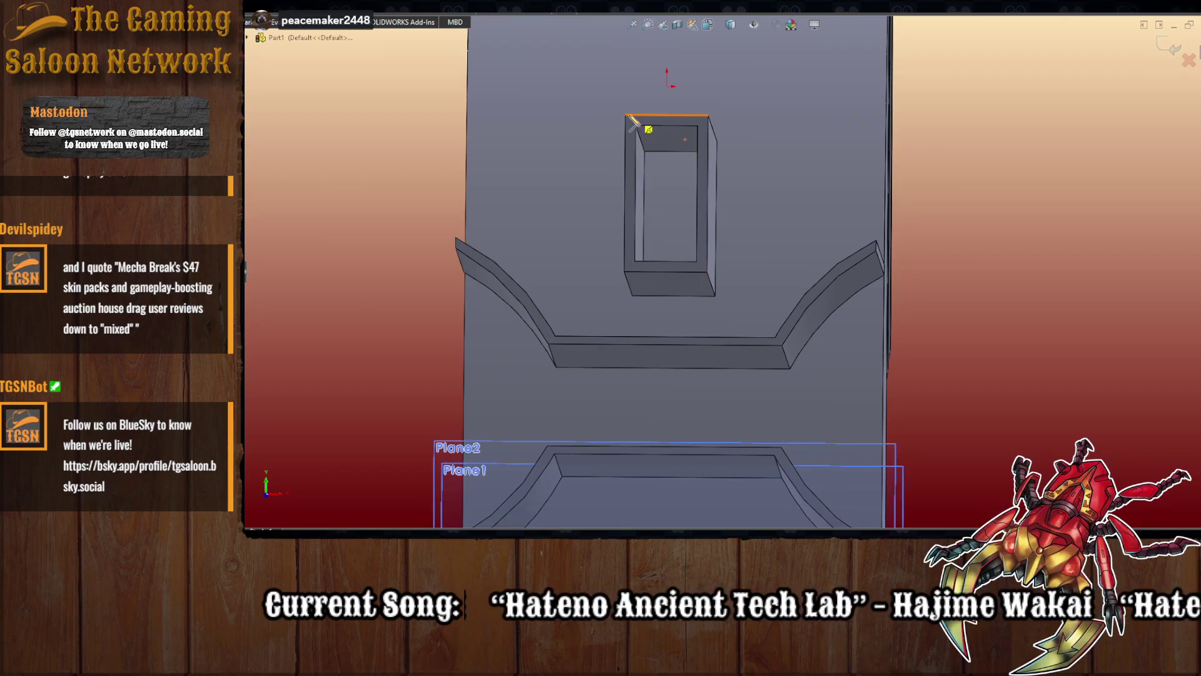
left_click(624, 271)
left_click(706, 271)
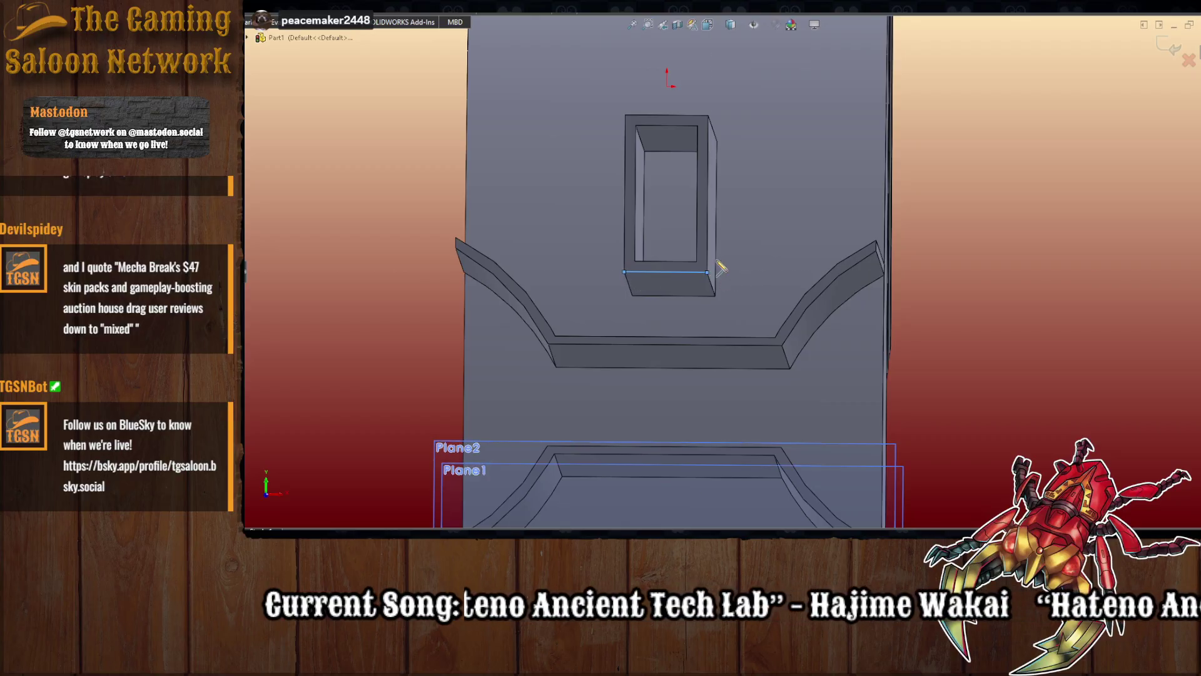
left_click(707, 115)
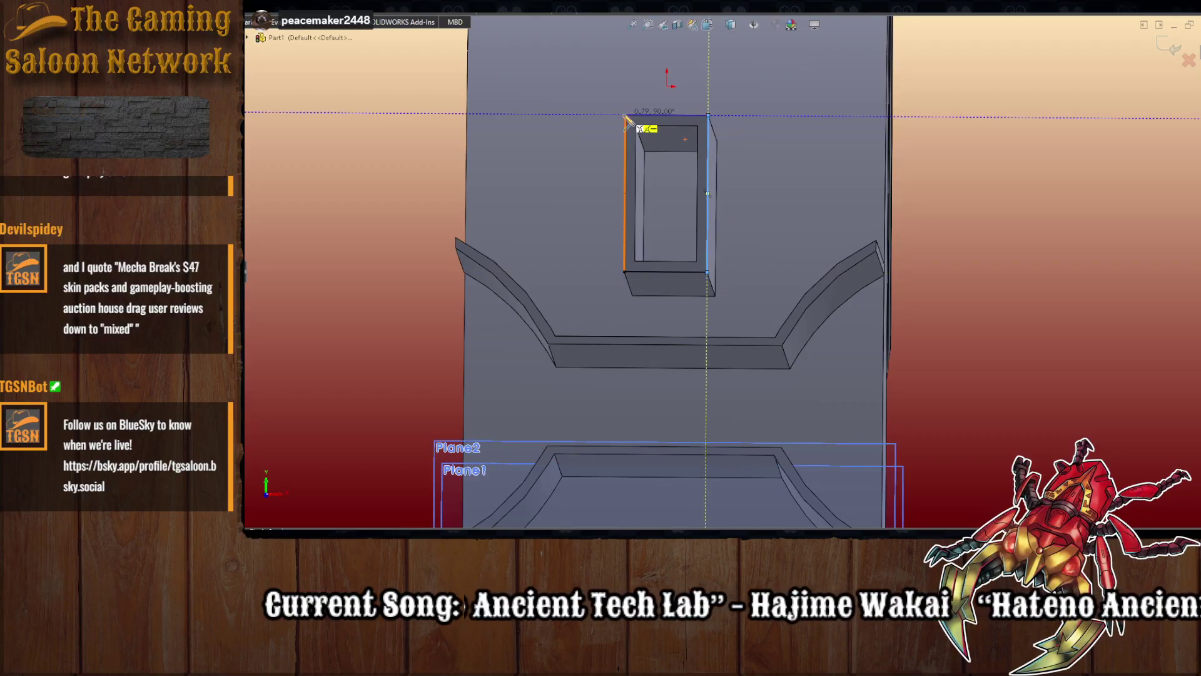
left_click(626, 115)
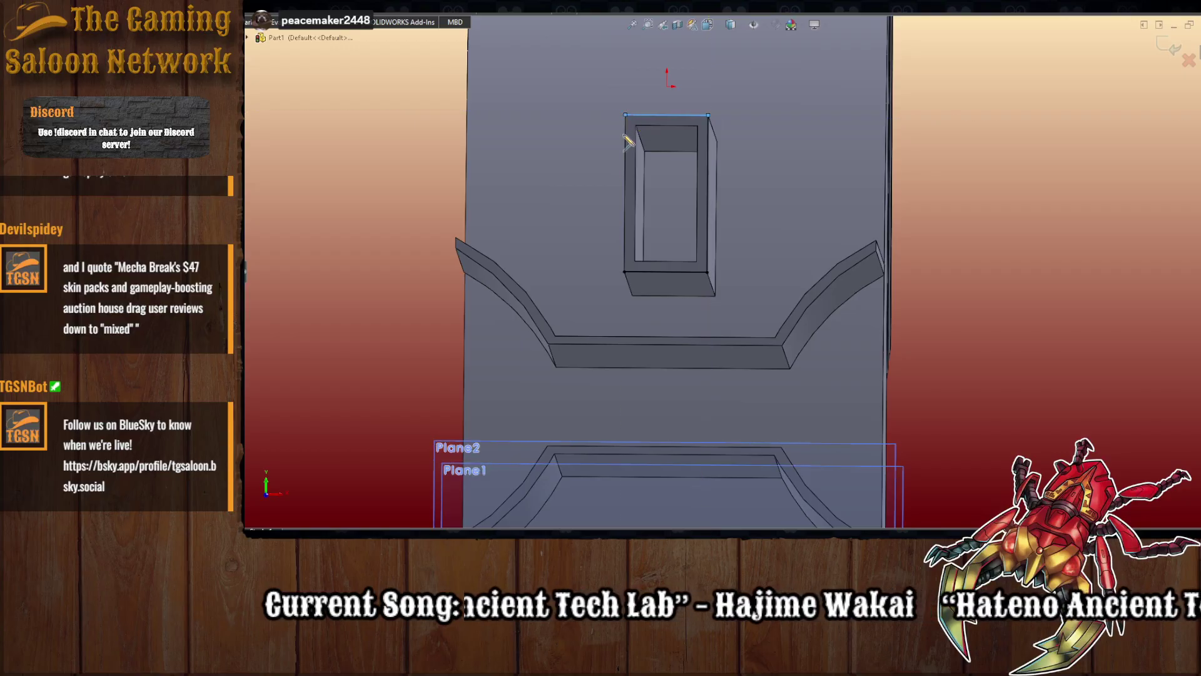
left_click(625, 272)
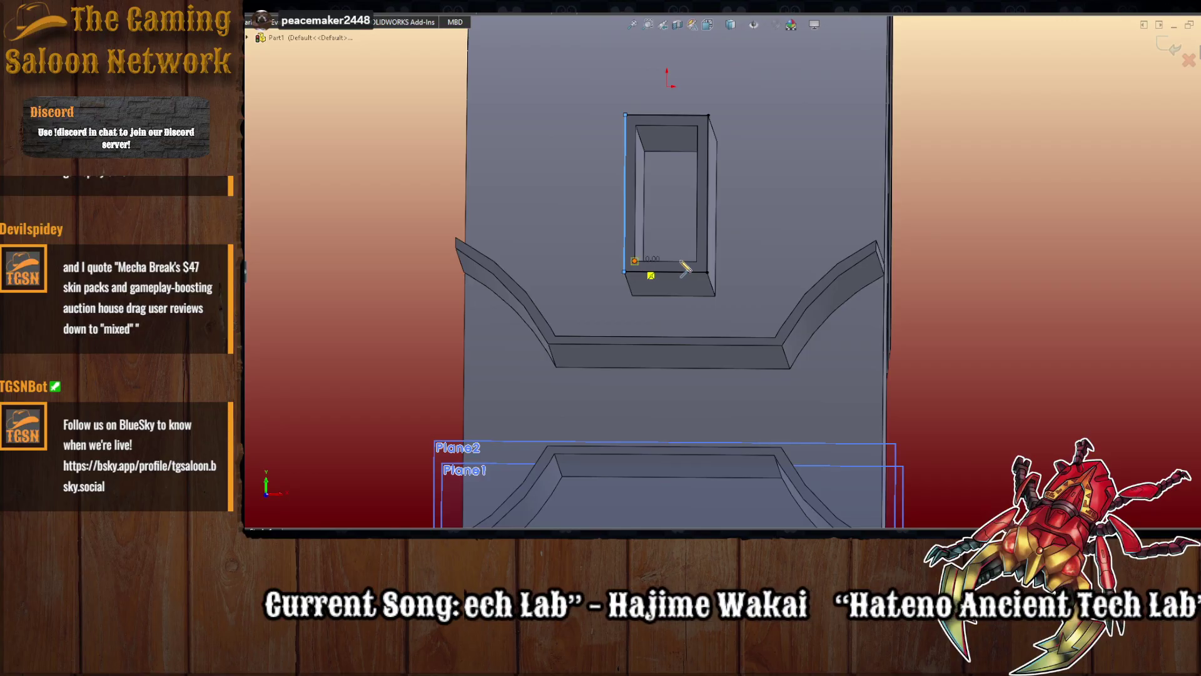
- Add four lines along the inner edges of the rectangular frame's front face to close the inner outline
left_click(634, 261)
left_click(697, 261)
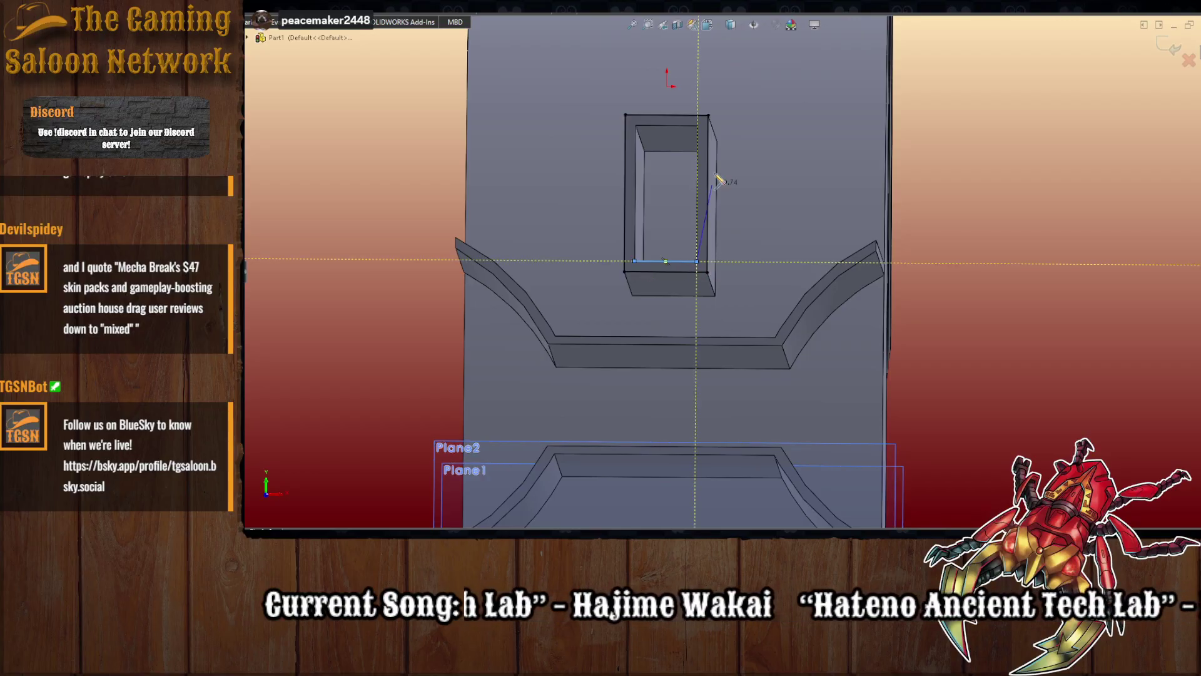
left_click(698, 125)
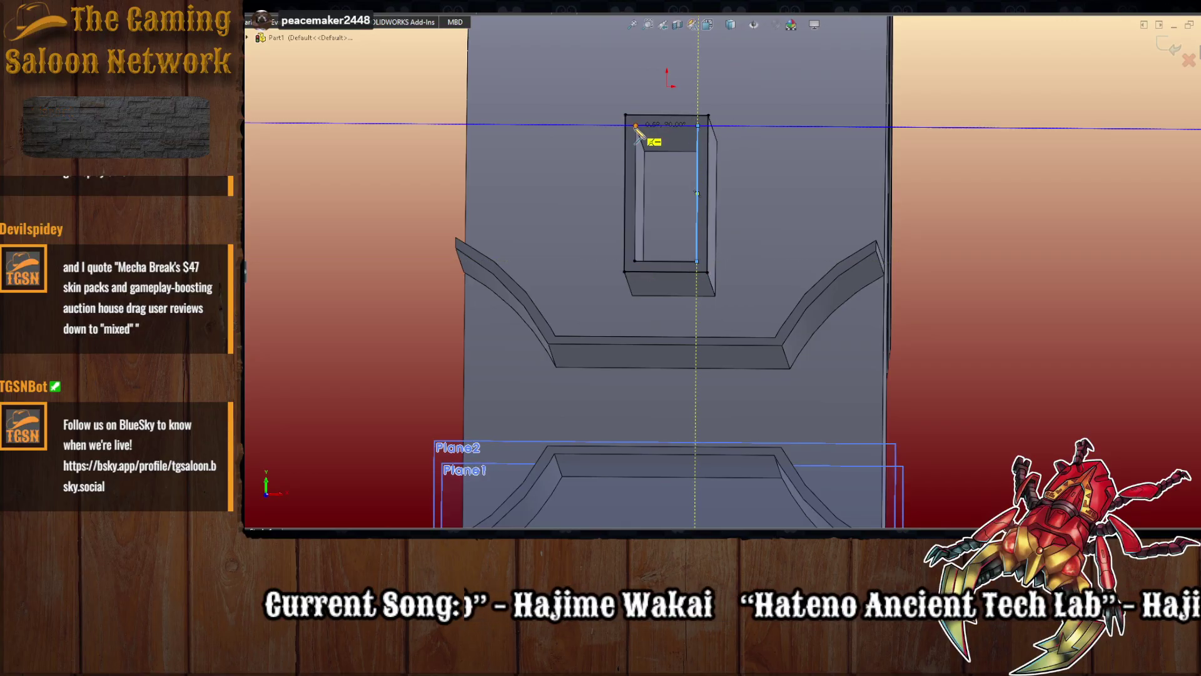
left_click(635, 125)
left_click(635, 261)
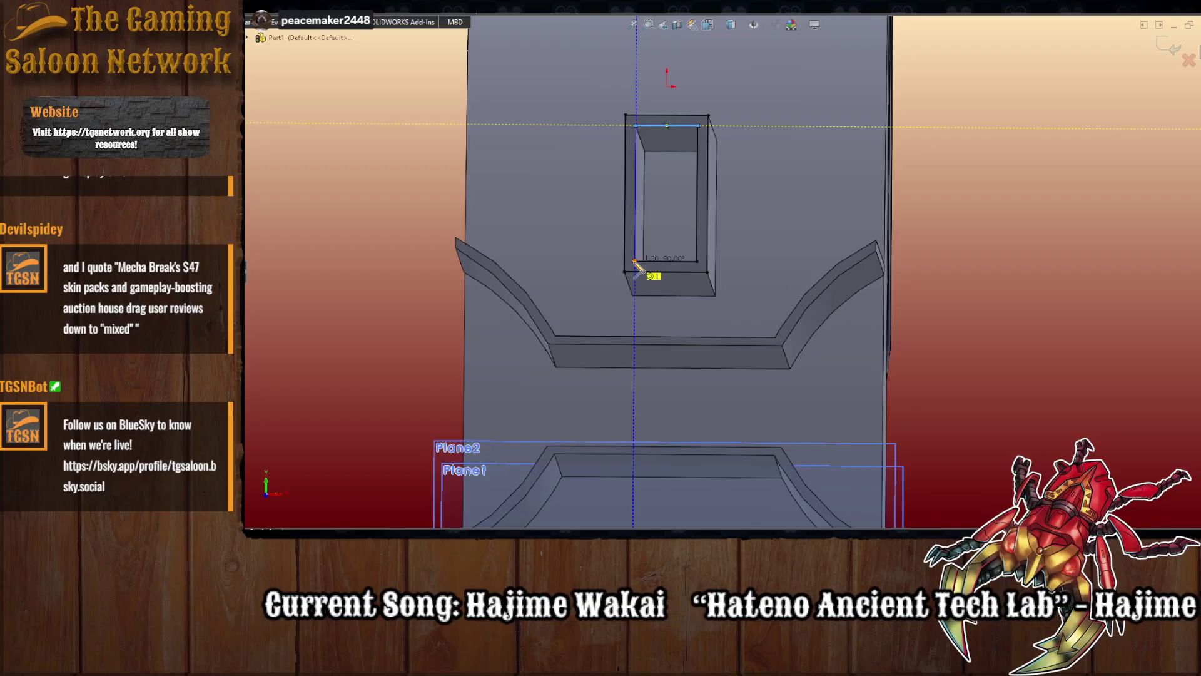
key("Escape")
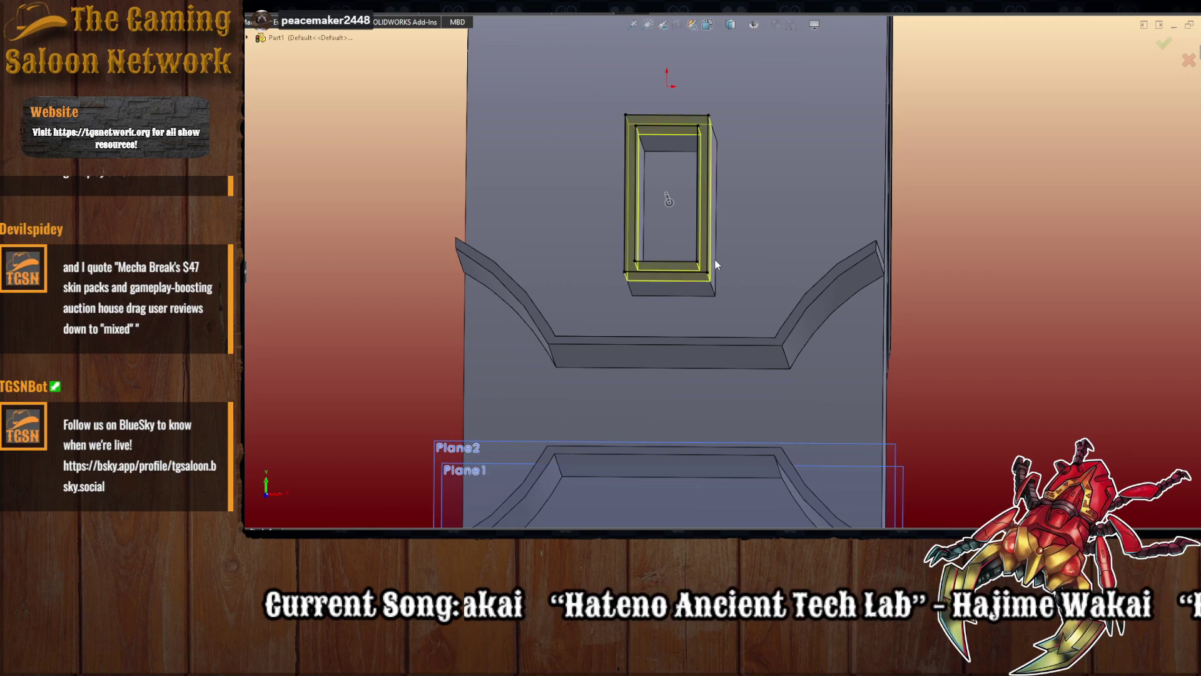
- Try to extend the cut along the rectangular frame to the curved end block by adjusting its depth
middle_click_drag(716, 265, 813, 250)
scroll(814, 250, "up", 3)
scroll(833, 249, "down", 3)
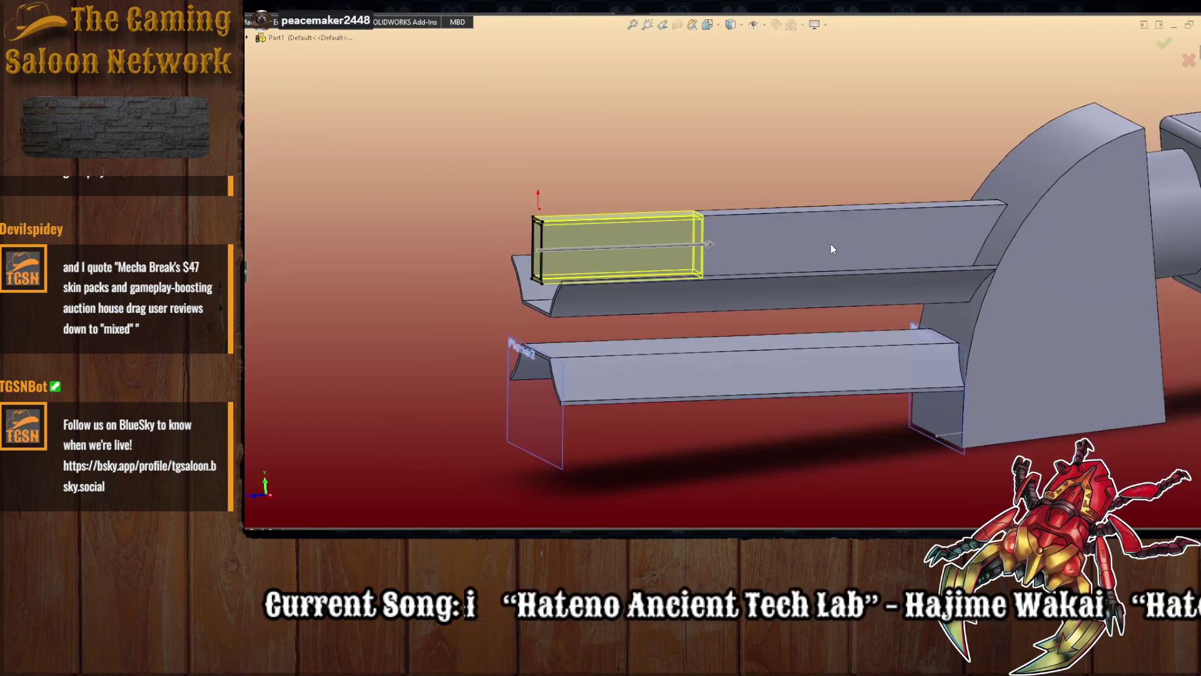
scroll(833, 249, "up", 2)
left_click_drag(638, 248, 1101, 242)
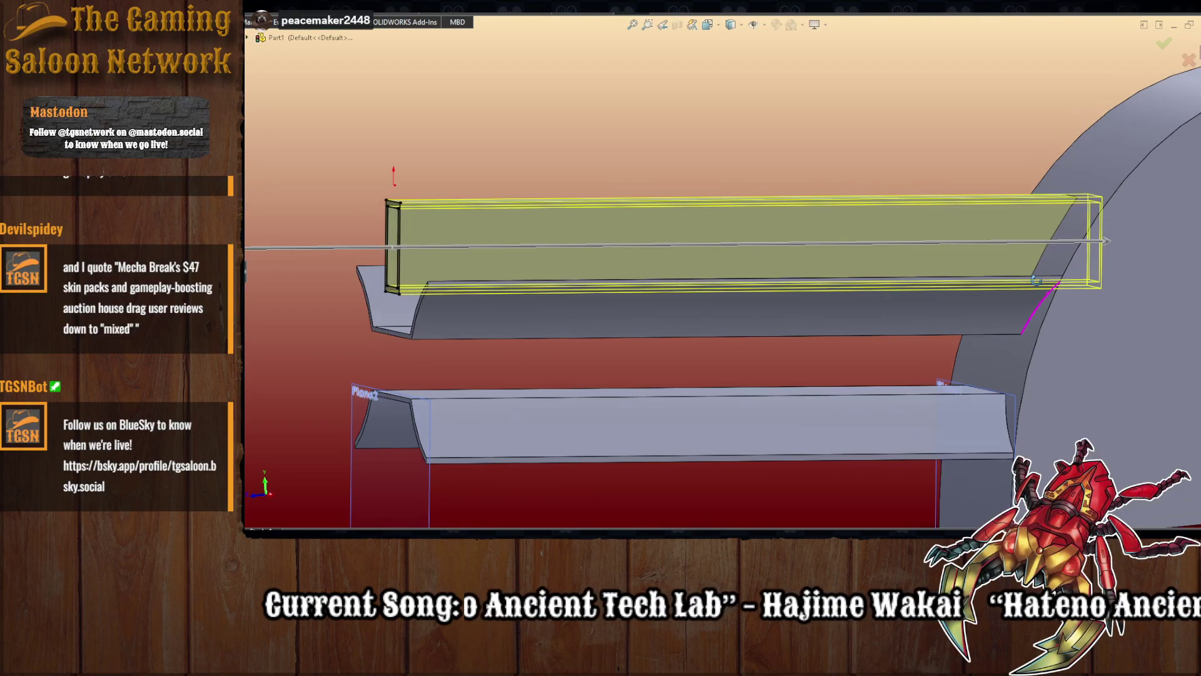
middle_click_drag(1077, 247, 1039, 298)
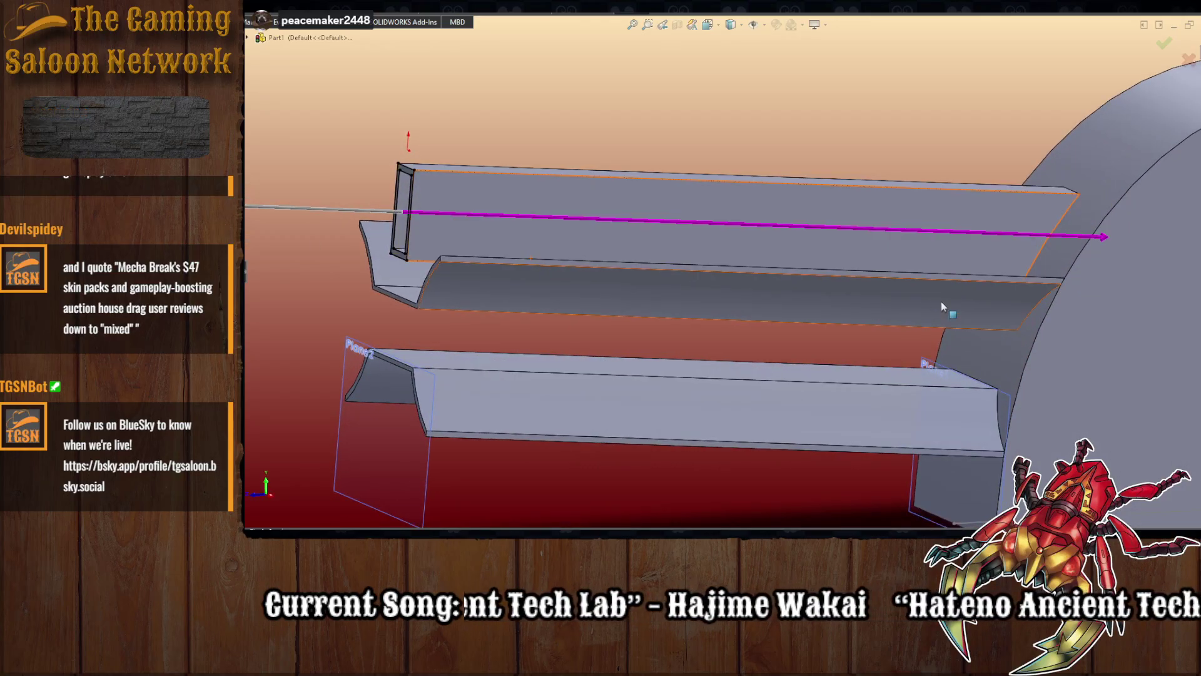
- Cut away the rectangular frame, using the curved face of the end block as the end of the cut
left_click(1083, 244)
middle_click_drag(1044, 306, 1064, 330)
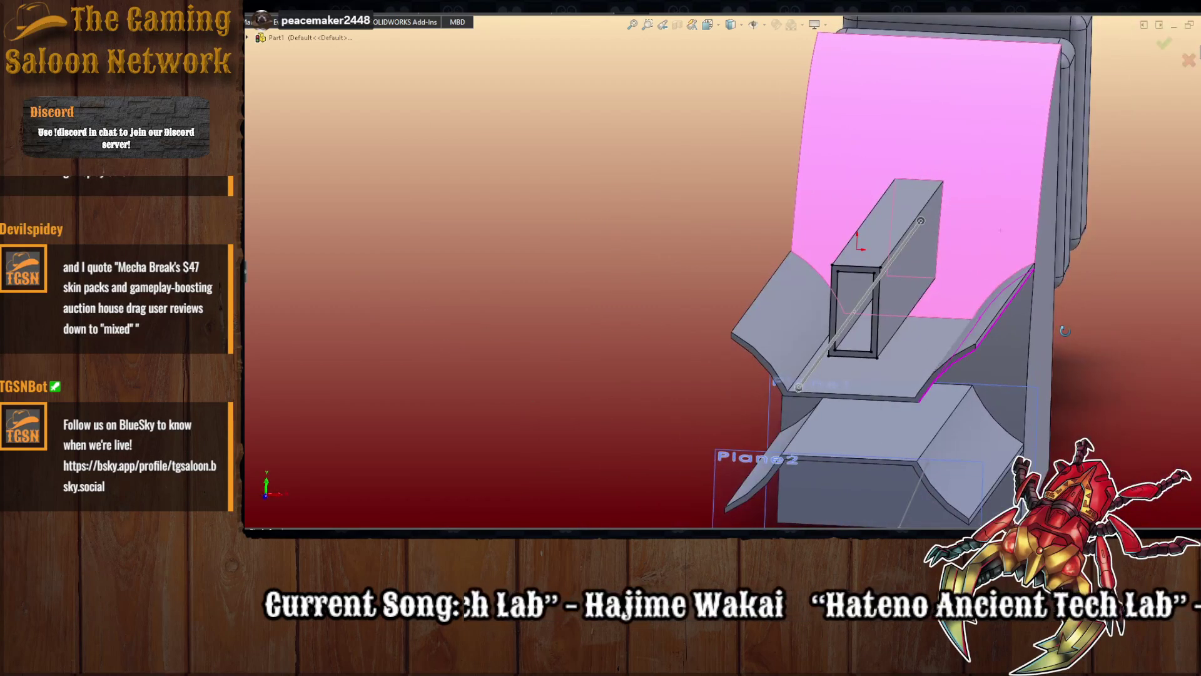
left_click(989, 219)
left_click(963, 217)
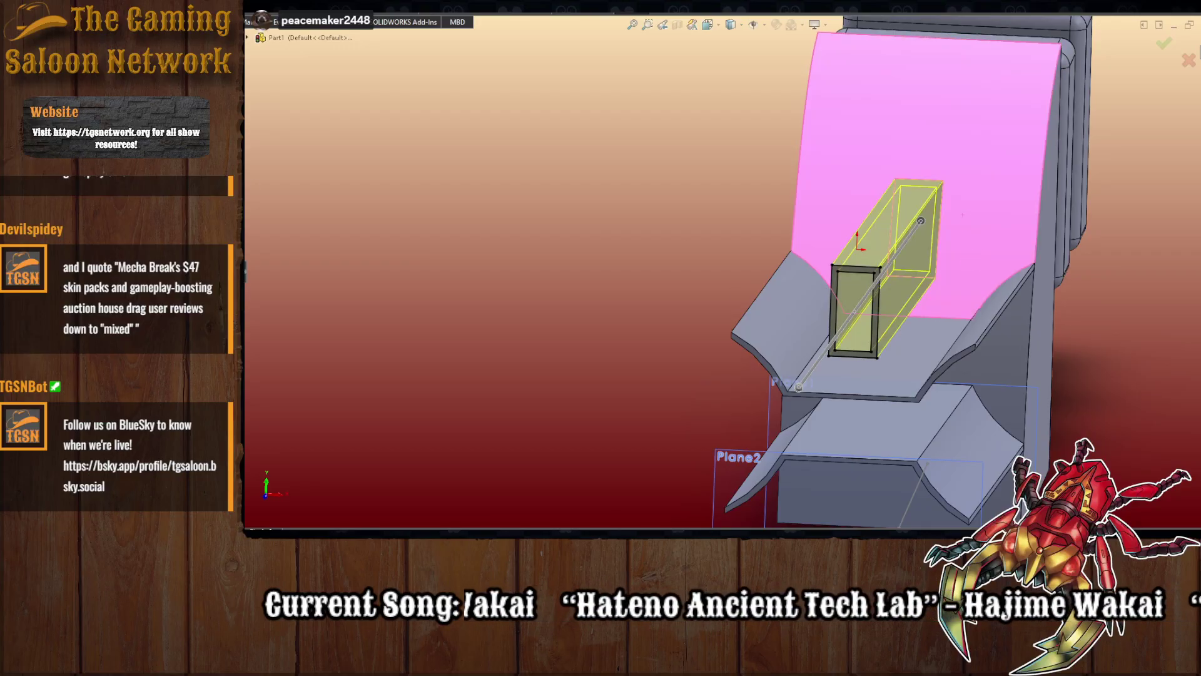
key("Escape")
mouse_move(771, 347)
middle_mouse_down()
mouse_move(756, 260)
mouse_move(713, 326)
mouse_move(657, 335)
middle_mouse_up()
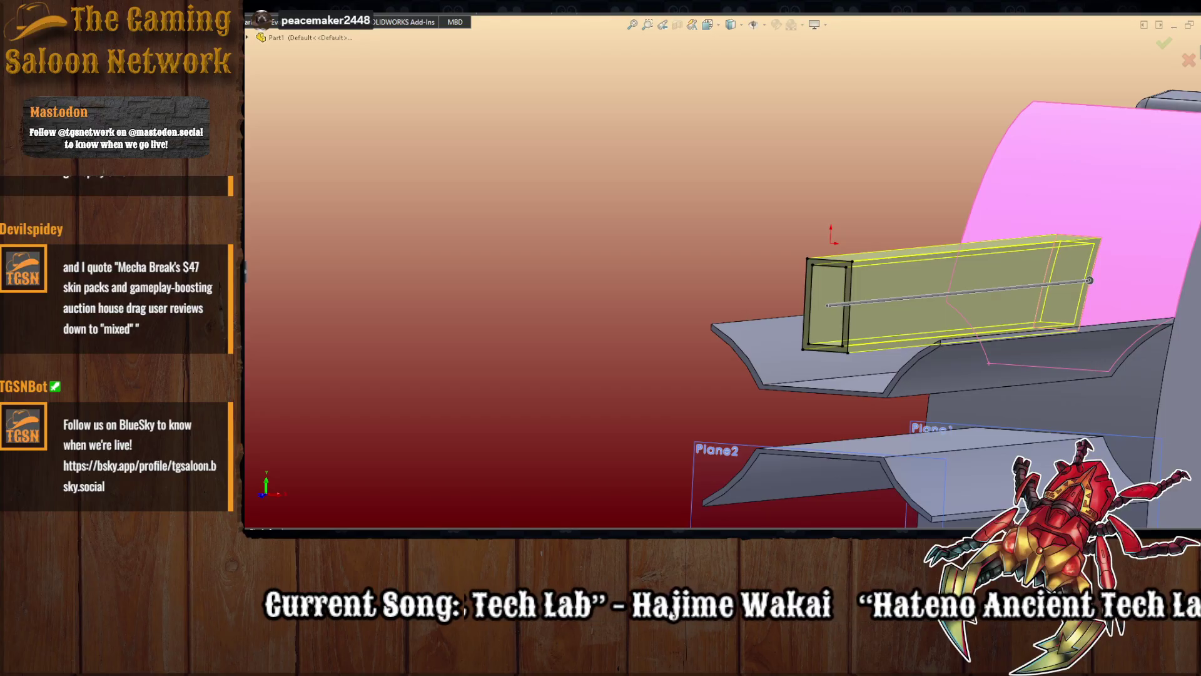
scroll(787, 326, "up", 3)
scroll(989, 297, "down", 2)
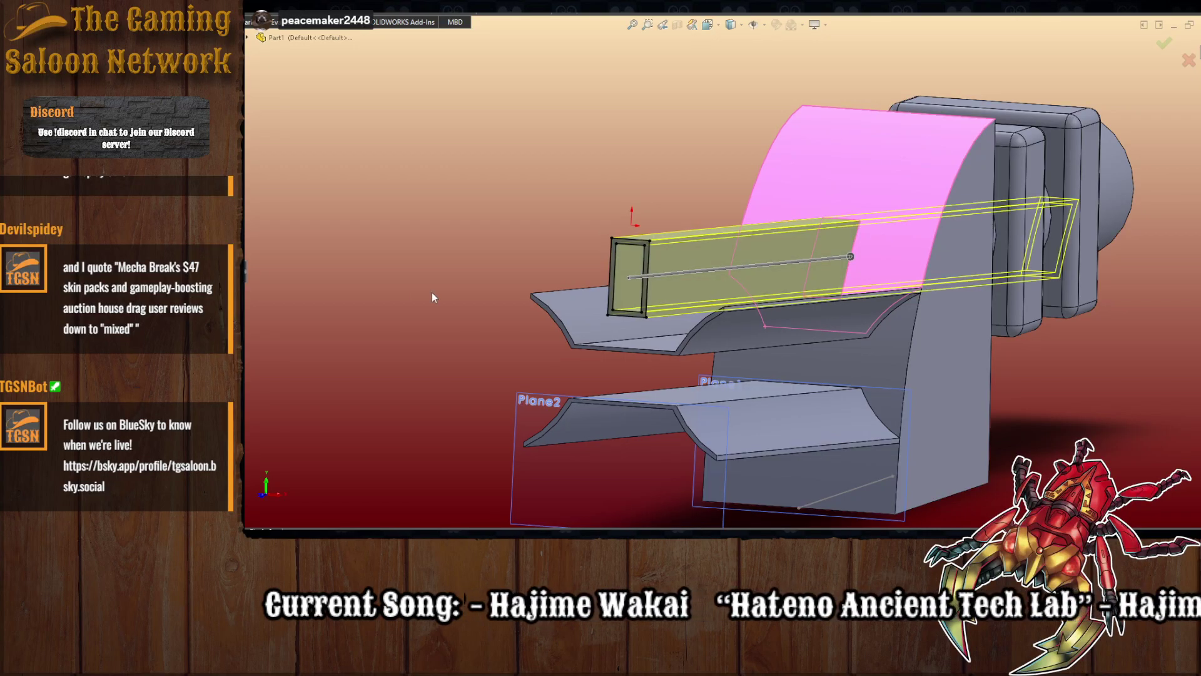
mouse_move(432, 297)
middle_mouse_down()
mouse_move(370, 275)
mouse_move(396, 297)
mouse_move(429, 291)
middle_mouse_up()
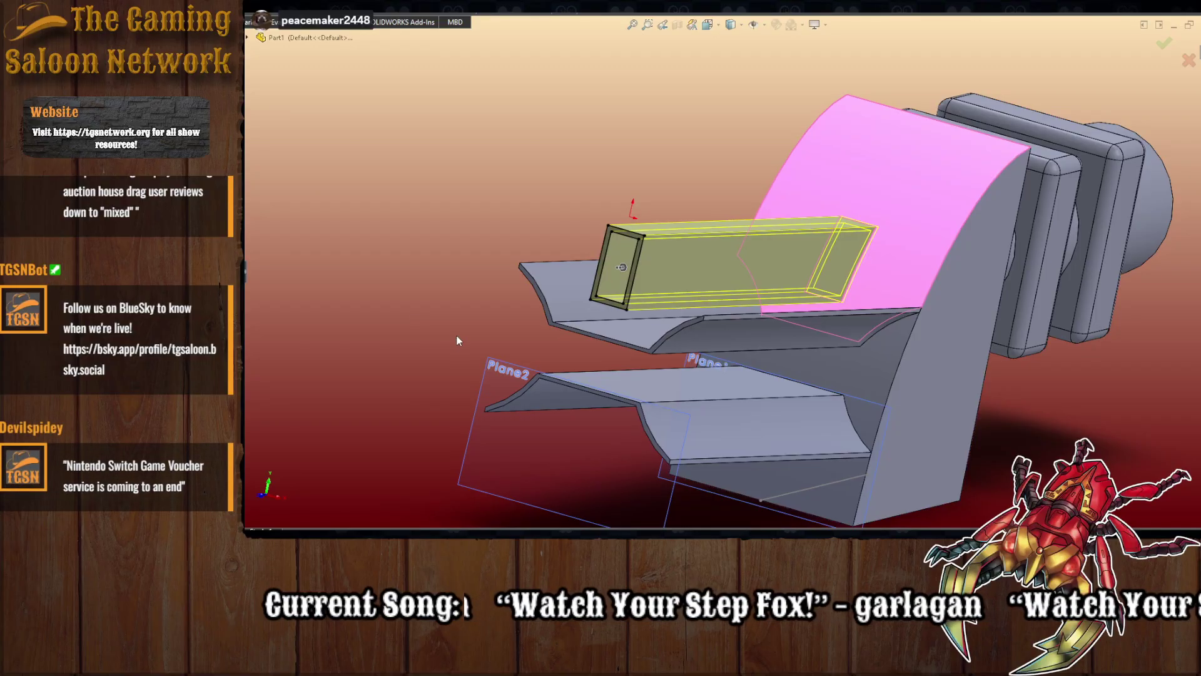
middle_click_drag(457, 335, 572, 367)
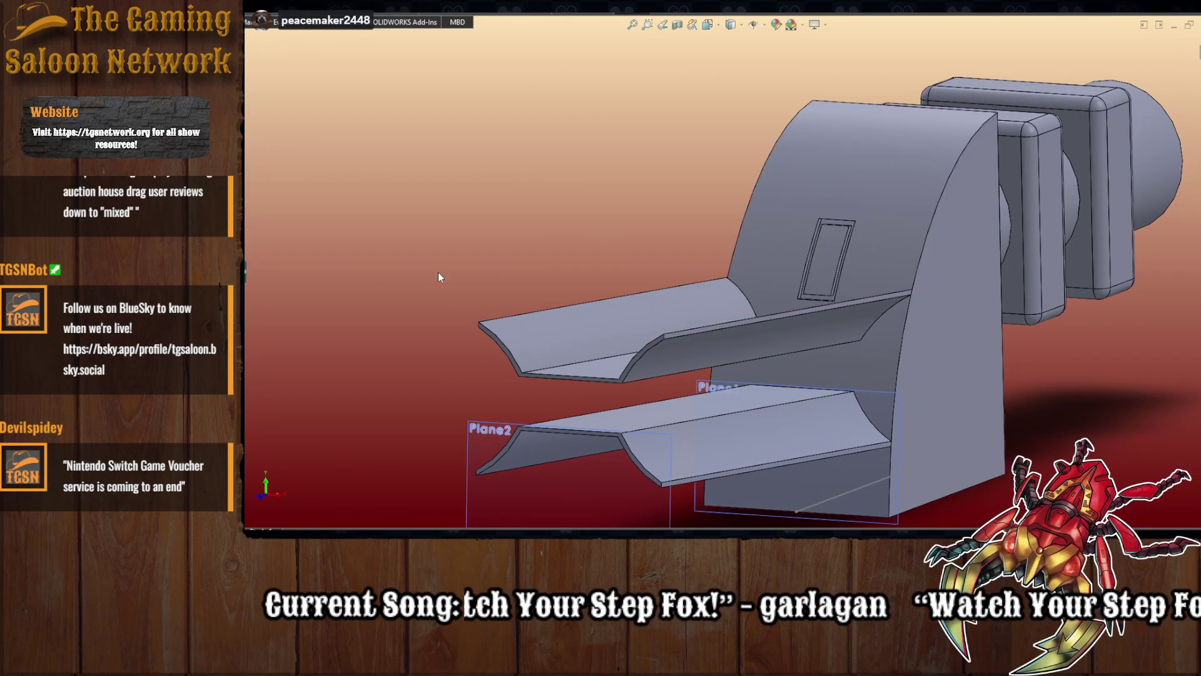
- Start a sketch on the upper curved band's front face and trace the upper and lower edges of its left curve with splines
middle_click_drag(438, 272, 500, 363)
scroll(411, 282, "up", 1)
middle_click_drag(412, 286, 796, 343)
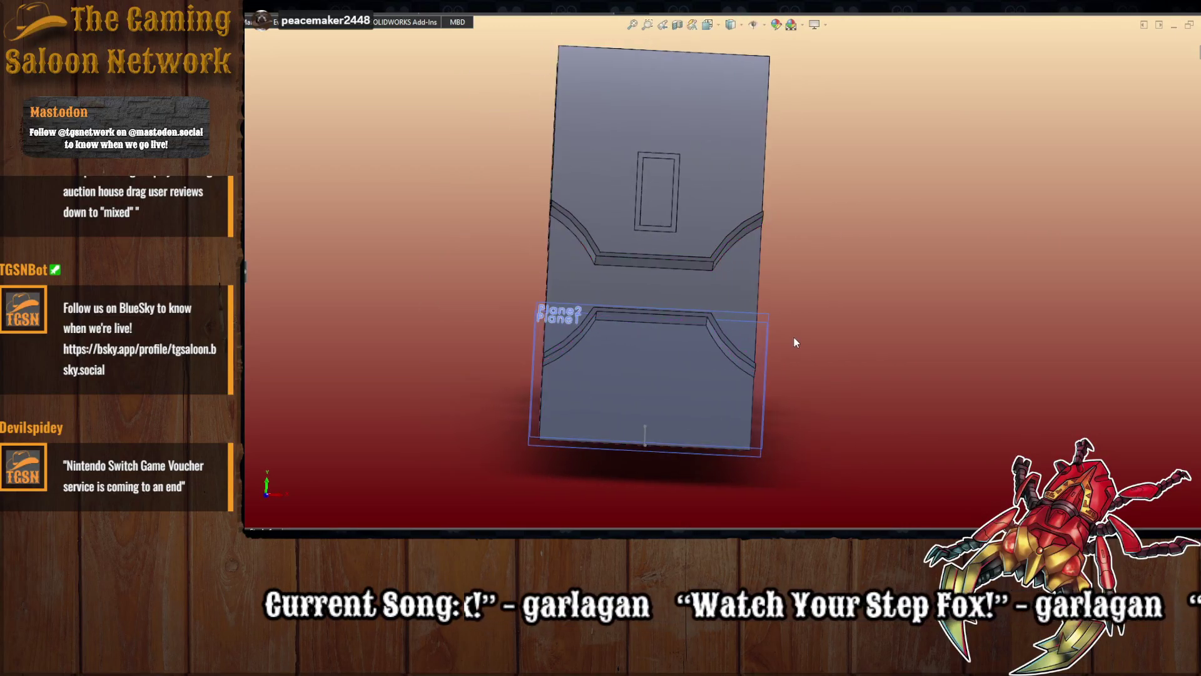
left_click(708, 25)
left_click(608, 377)
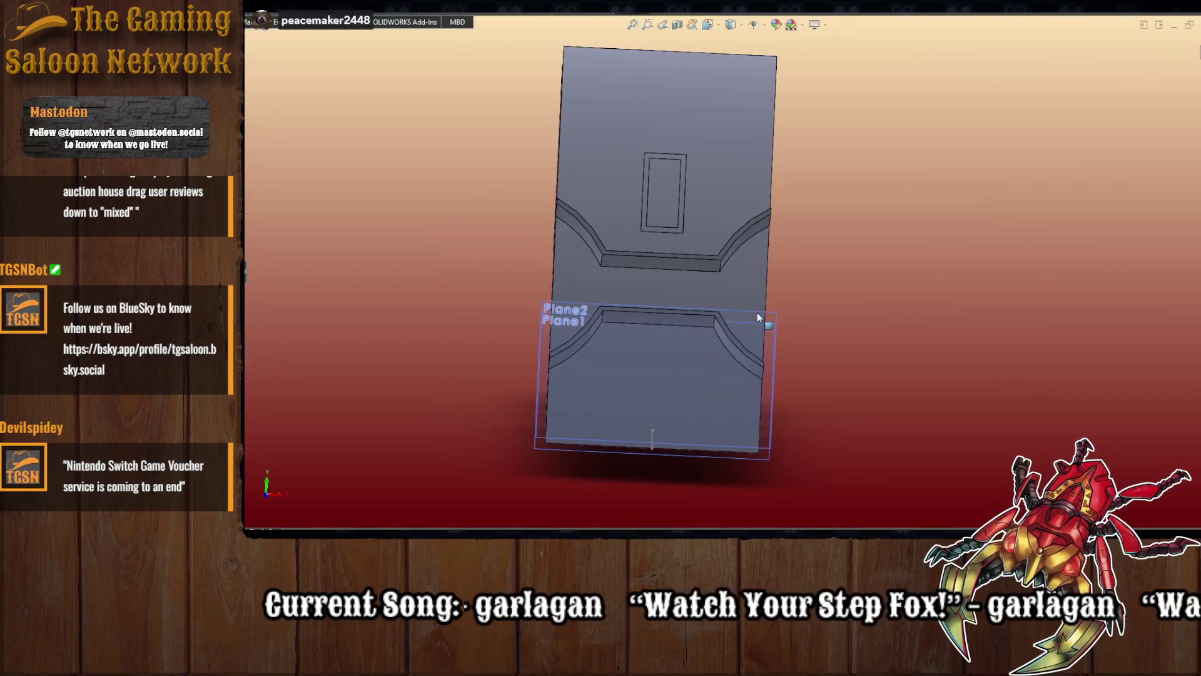
scroll(842, 242, "down", 2)
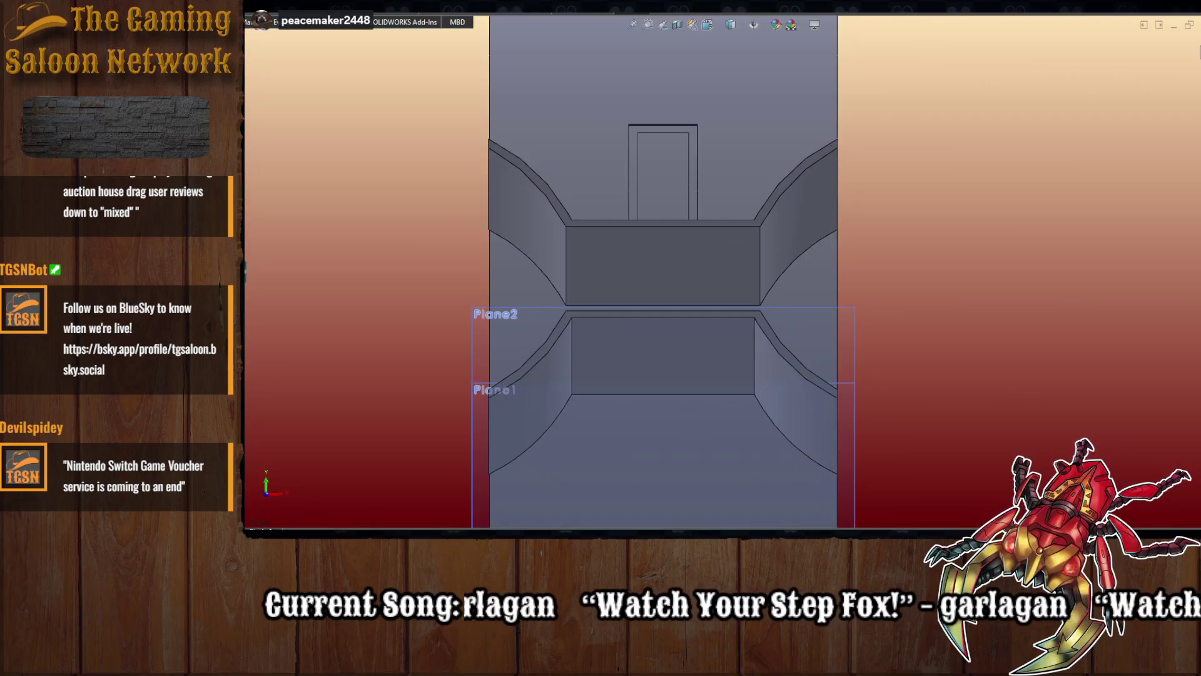
left_click(589, 222)
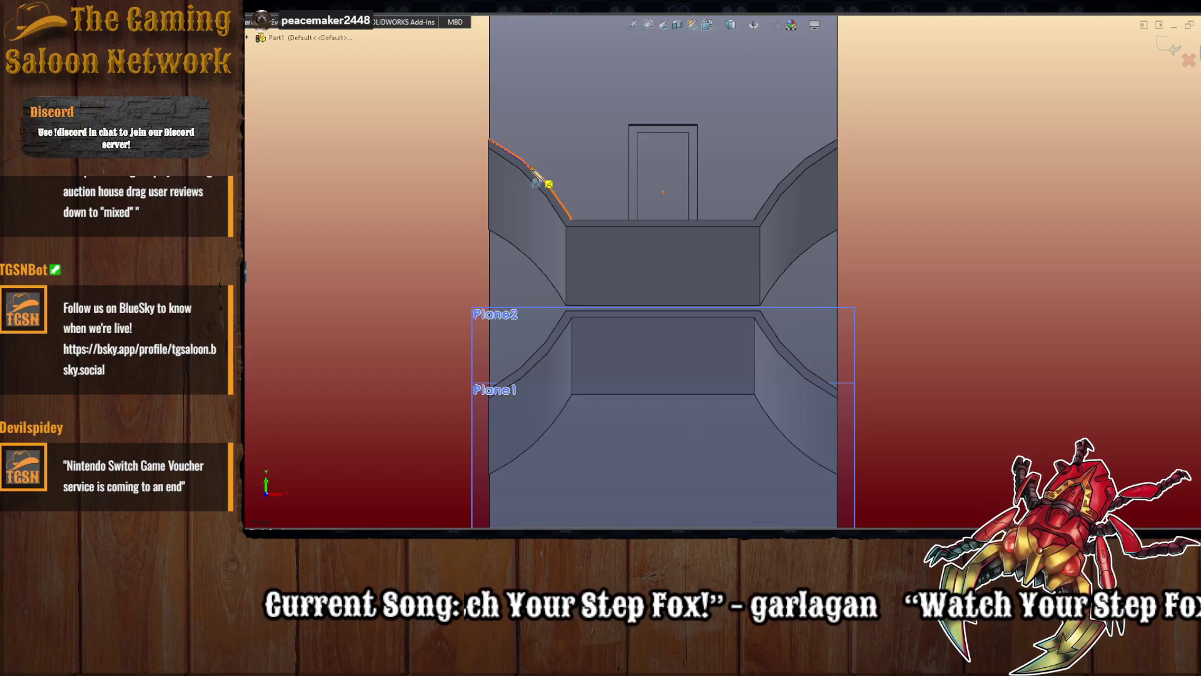
left_click(536, 177)
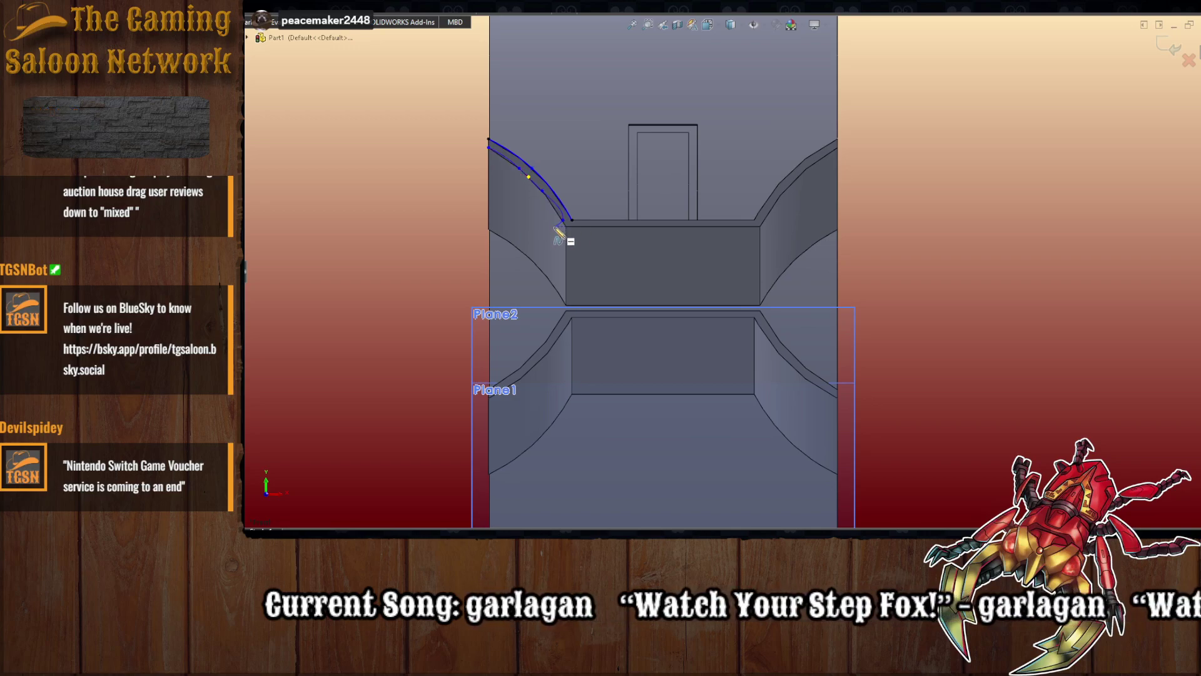
left_click(567, 226)
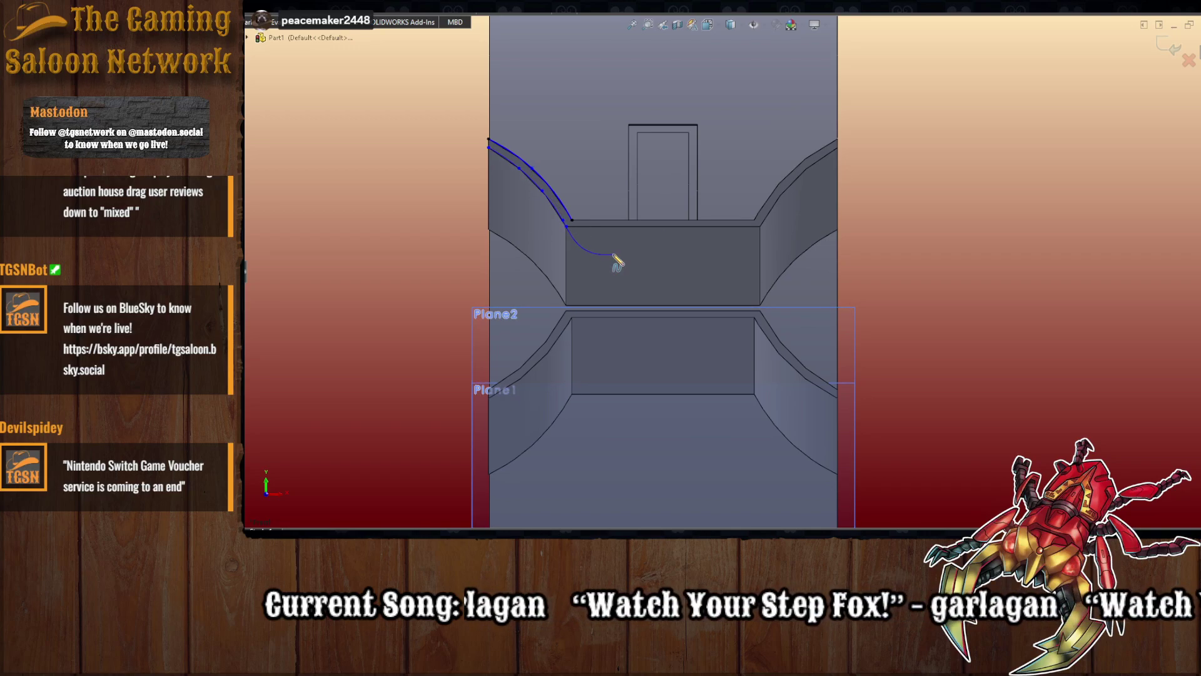
key("Escape")
- Add two horizontal lines along the lower and upper edges of the band's flat middle section
key("Return")
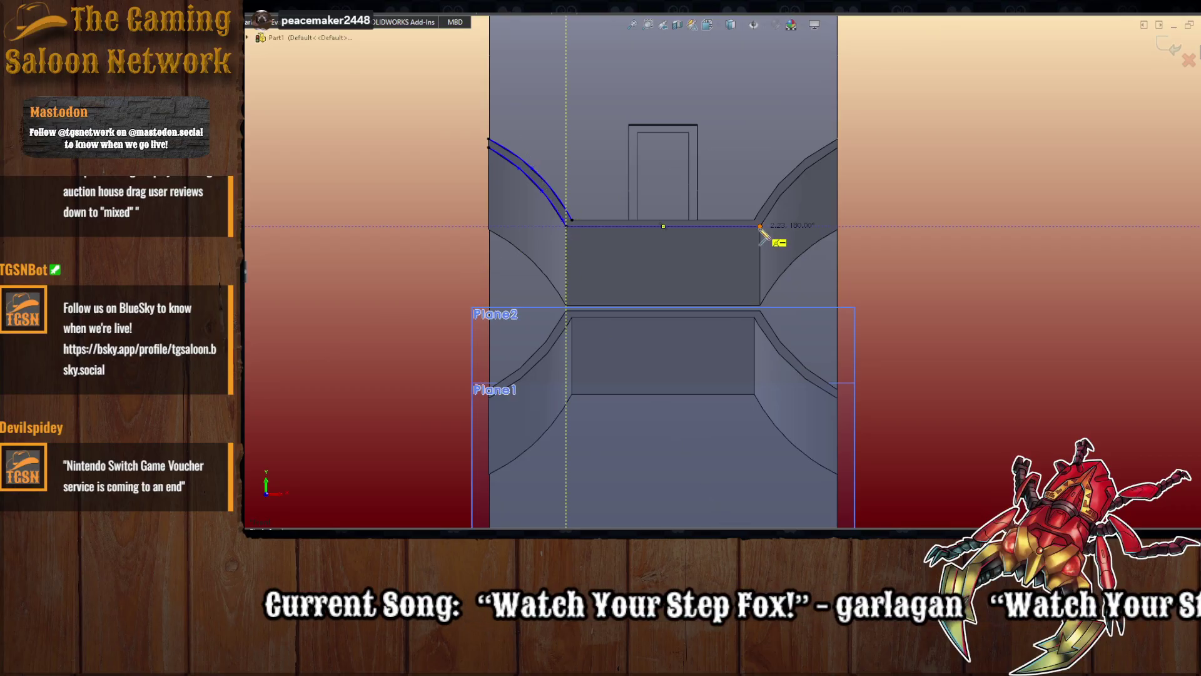
key("Escape")
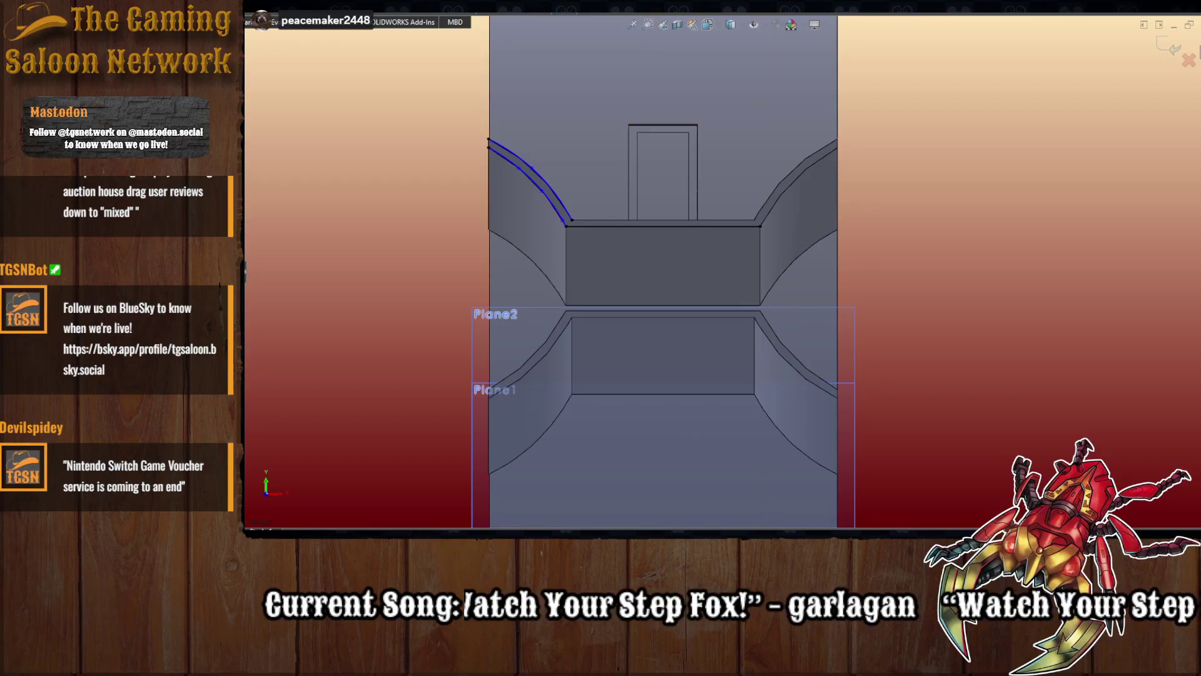
key("Return")
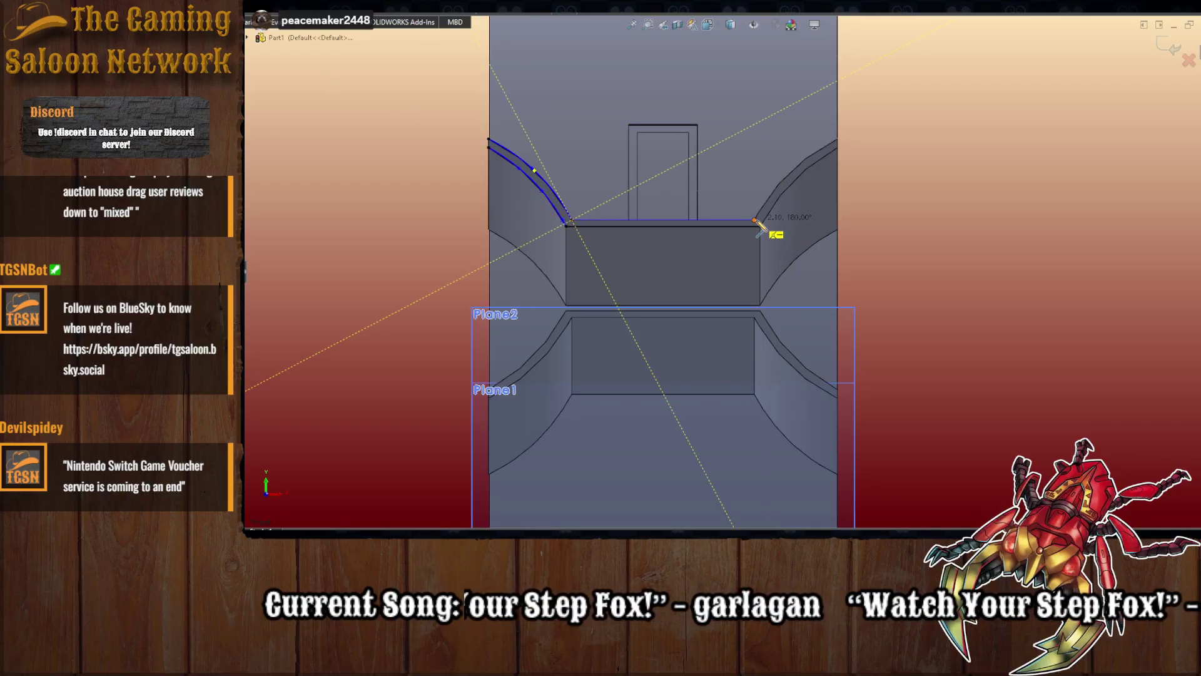
key("Escape")
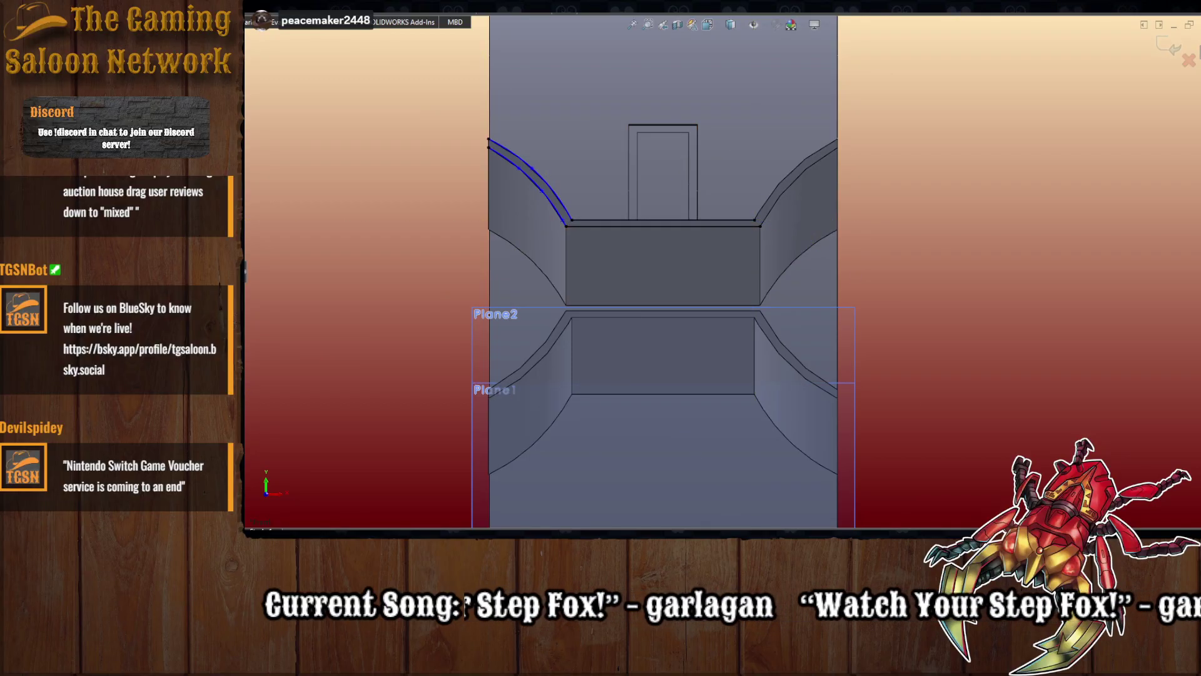
- Close both outer ends of the band profile with short lines between its upper and lower corners
key("l")
left_click(489, 148)
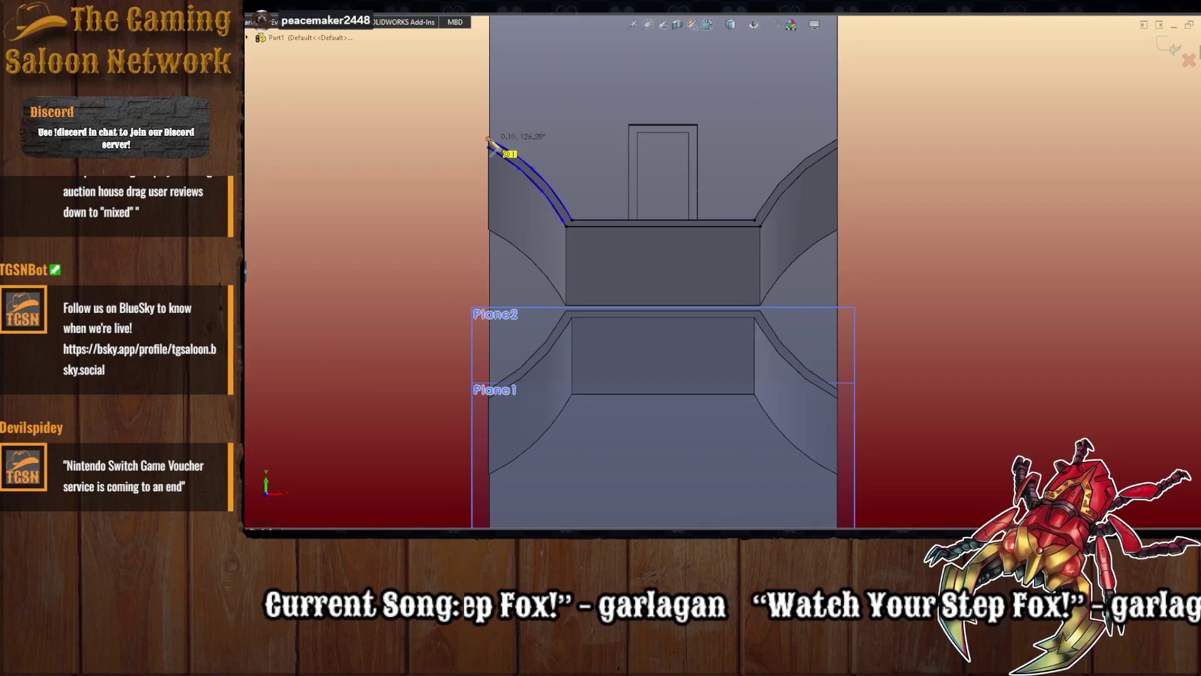
left_click(488, 138)
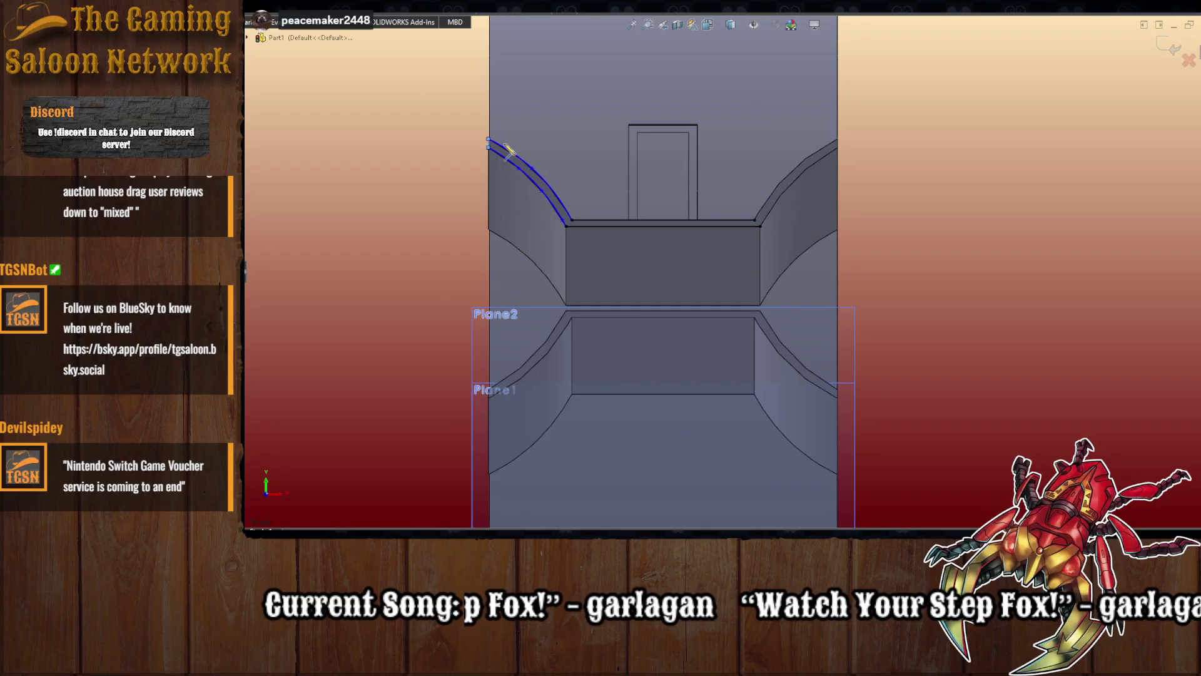
left_click(838, 139)
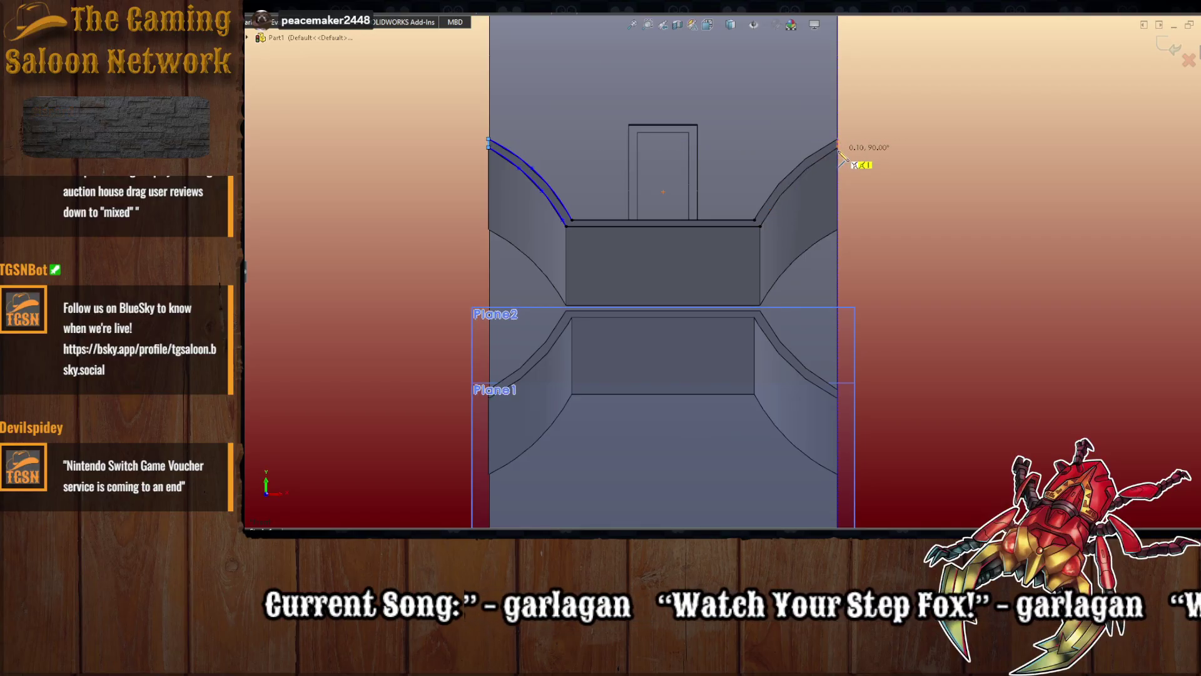
left_click(838, 148)
key("Escape")
- Trace the upper and lower edges of the band's right curve with splines to complete the profile
scroll(750, 201, "down", 4)
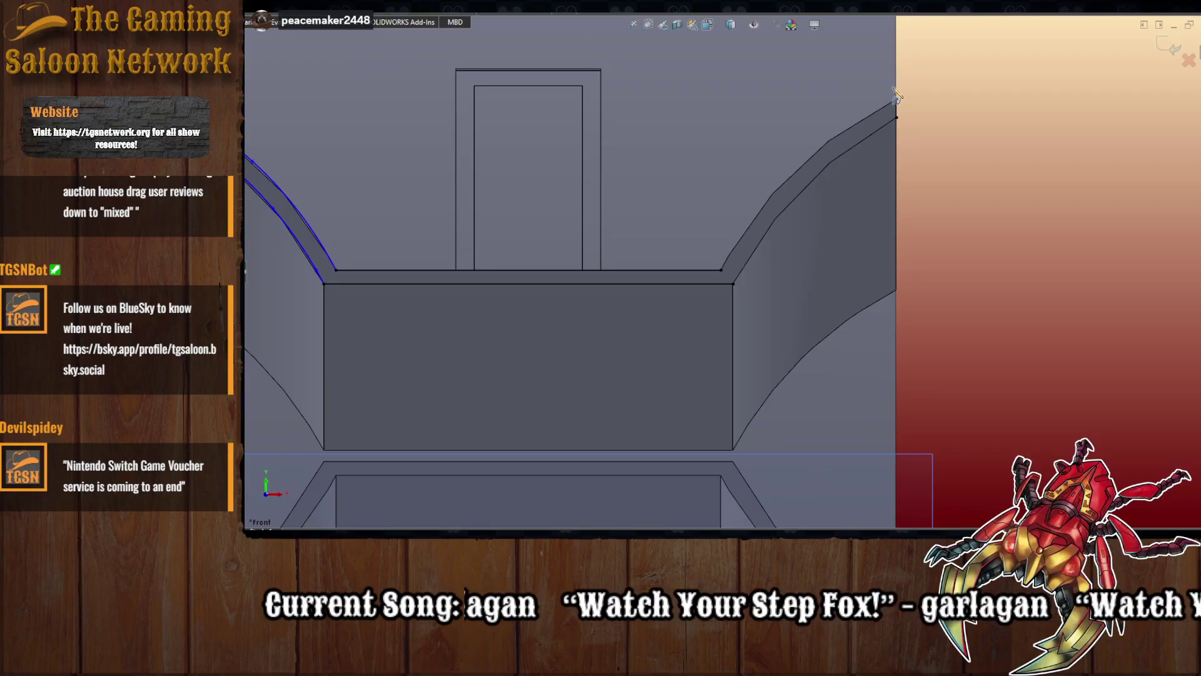
left_click(897, 101)
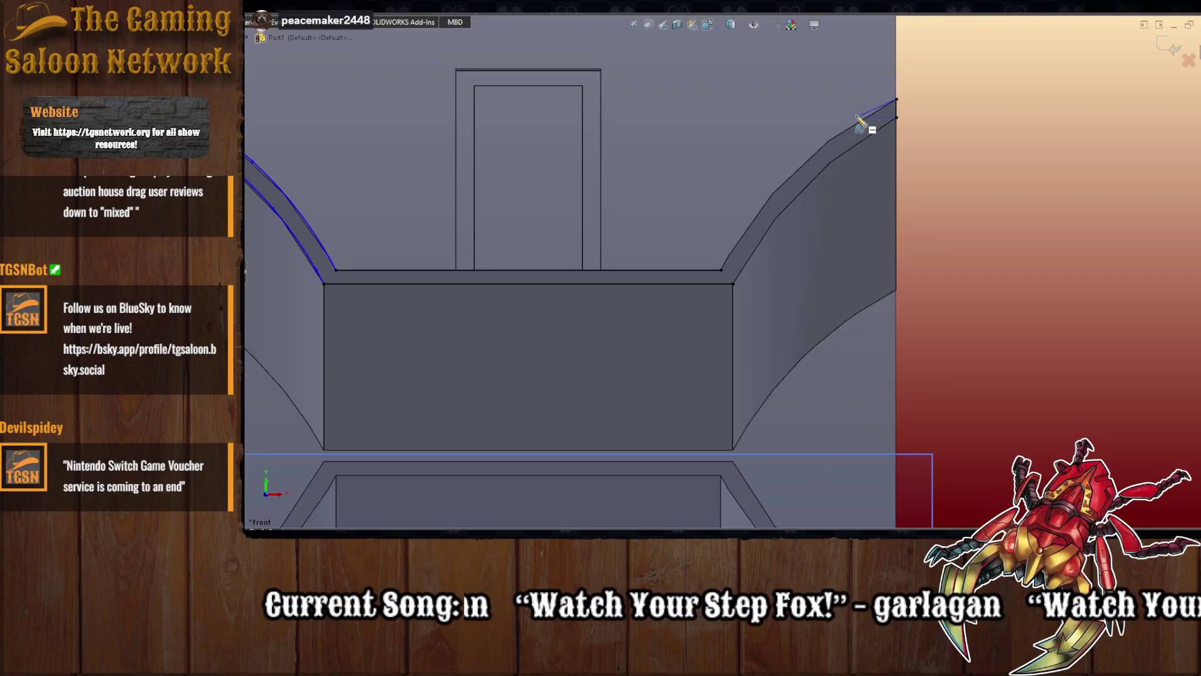
left_click(804, 163)
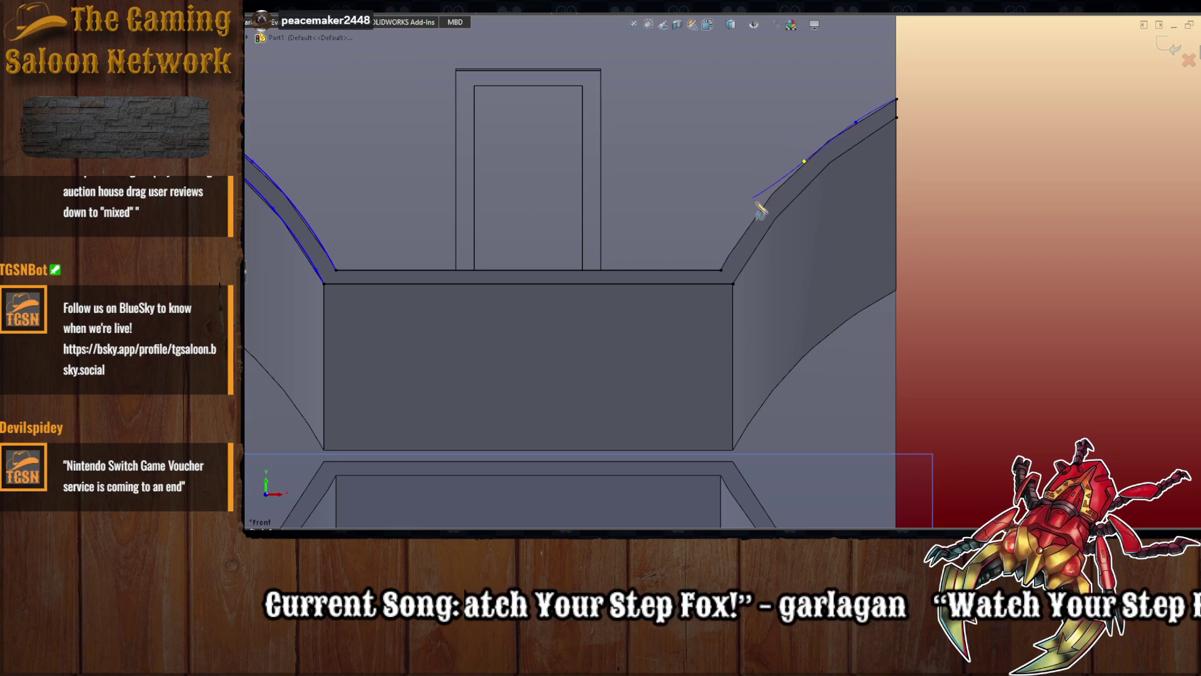
left_click(729, 257)
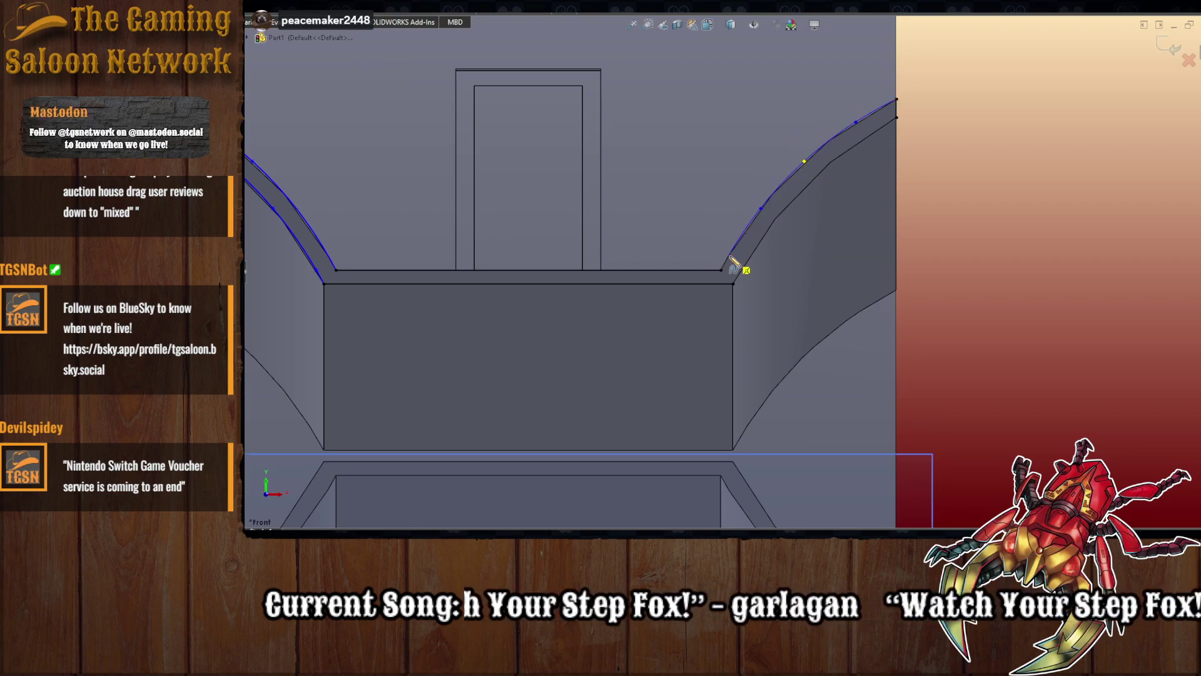
key("Escape")
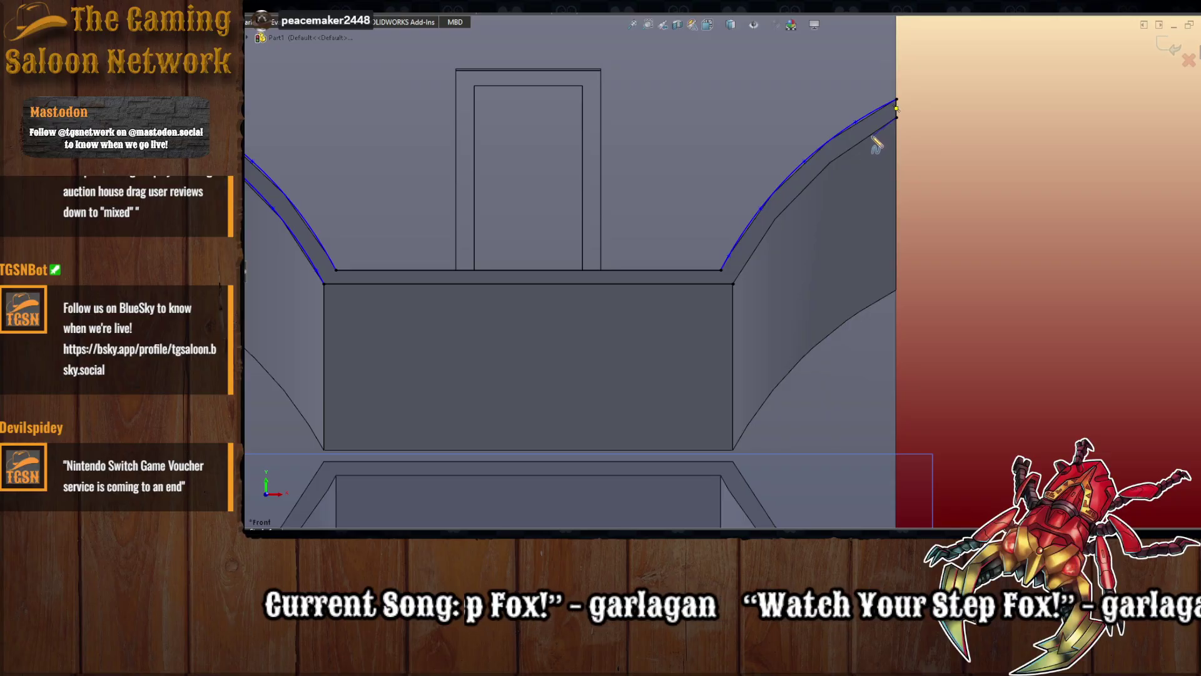
left_click(821, 170)
left_click(780, 212)
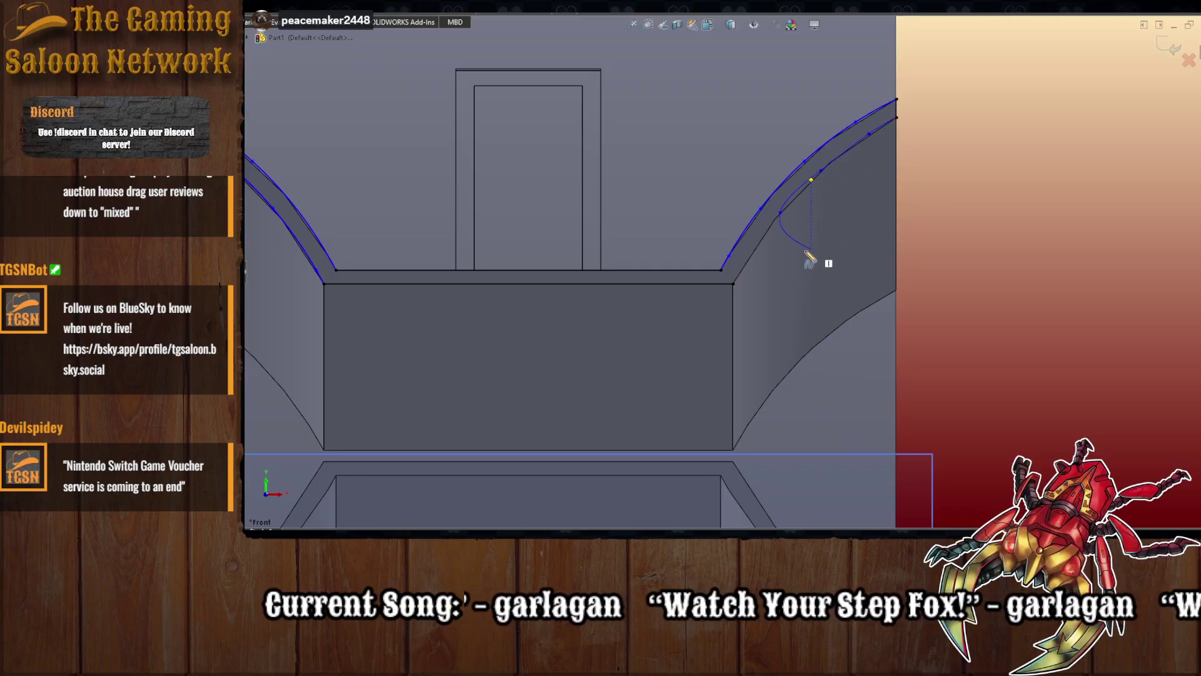
left_click(751, 257)
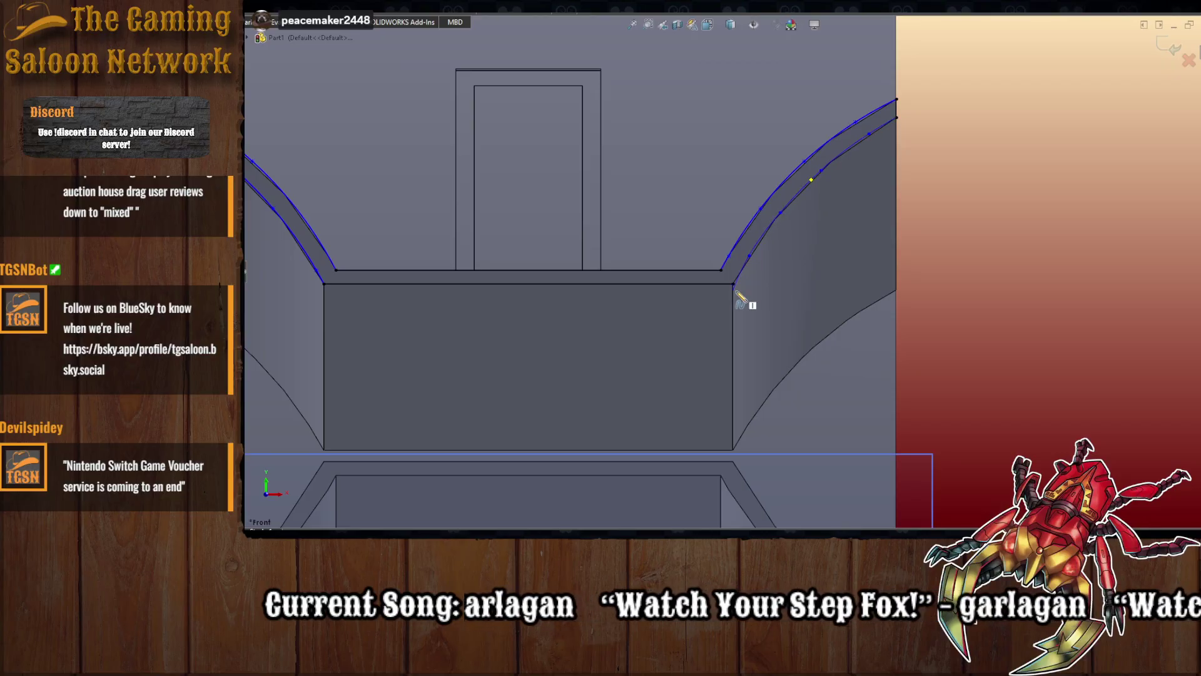
left_click(733, 284)
key("Escape")
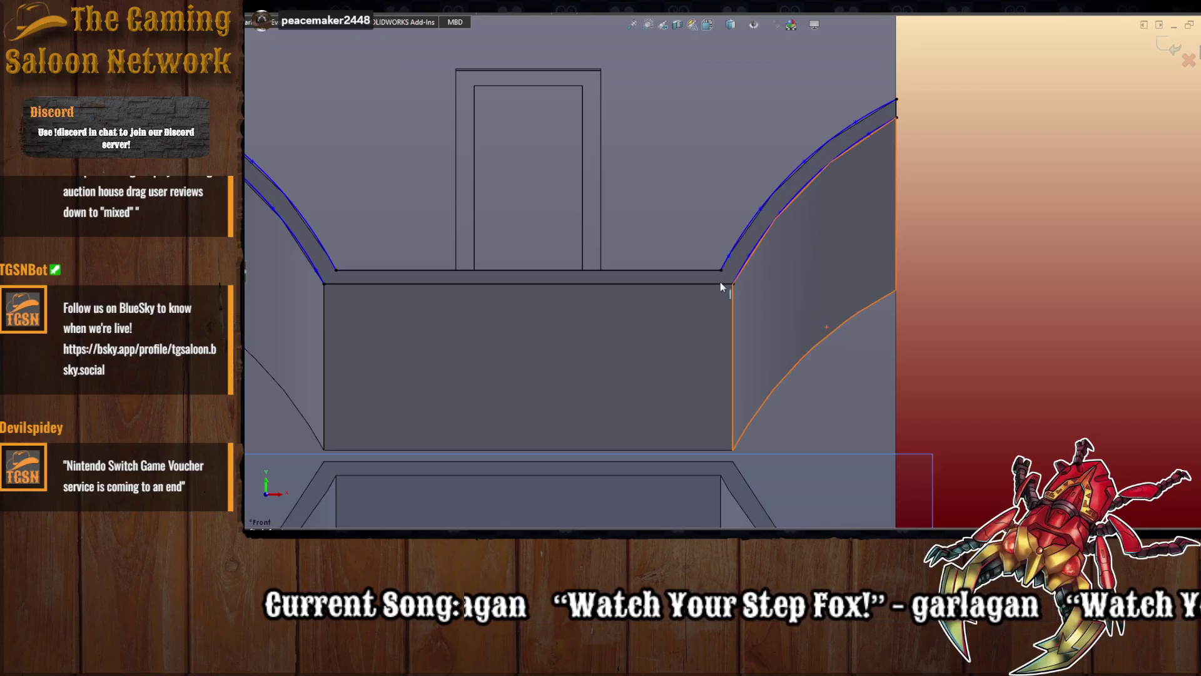
- Cut away the upper curved band, using the curved face of the end block as the end of the cut
scroll(721, 273, "up", 5)
scroll(716, 259, "down", 3)
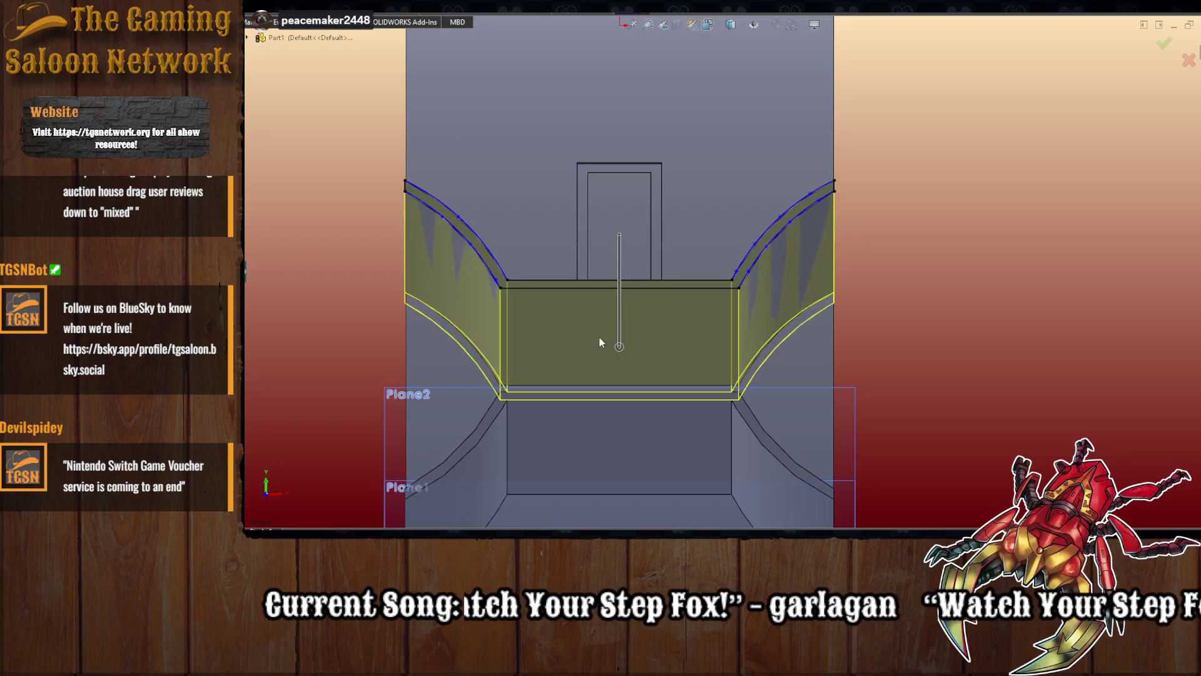
middle_click_drag(600, 342, 334, 296)
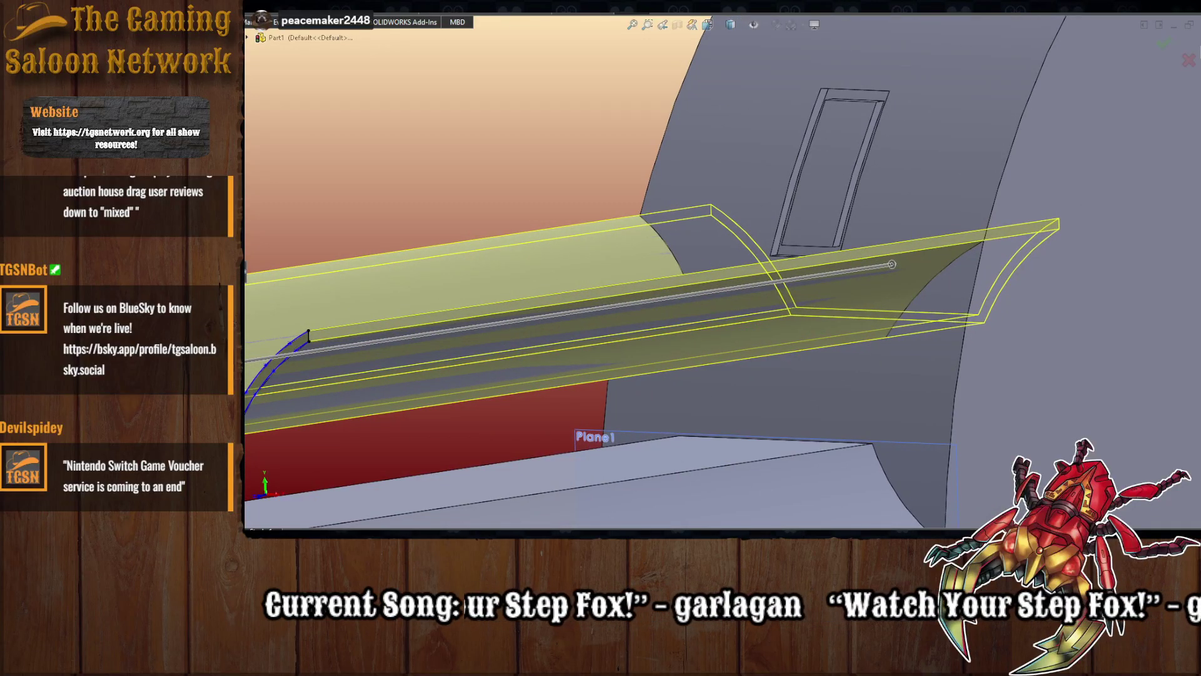
type("1")
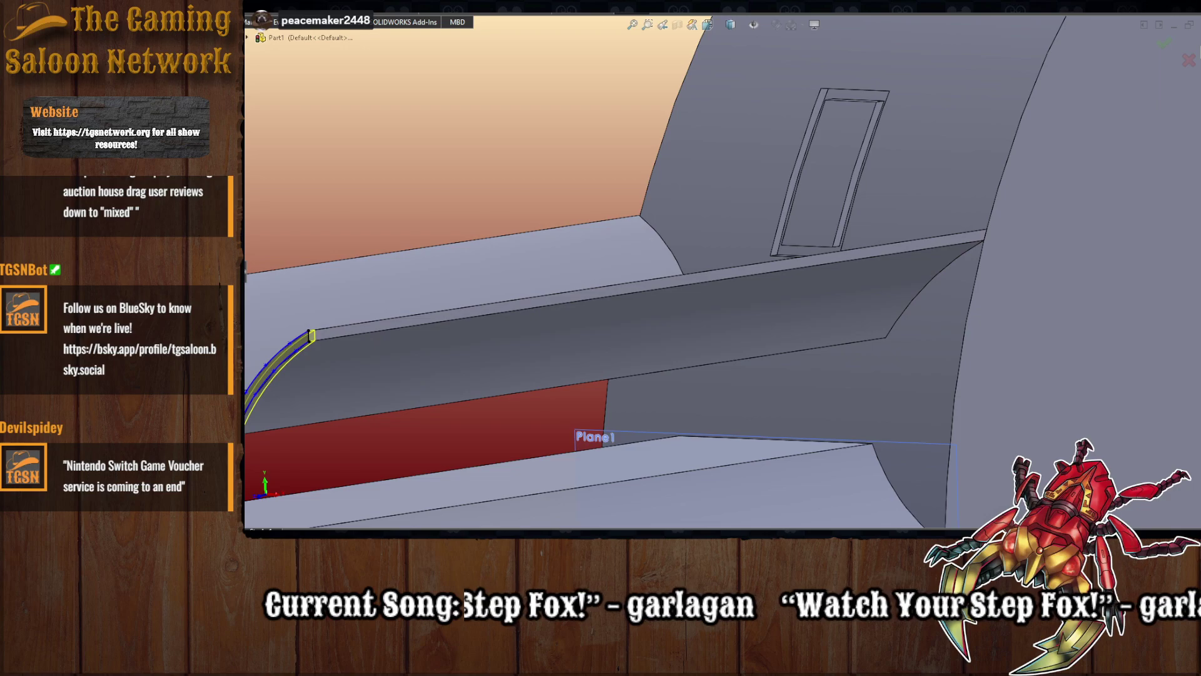
left_click(967, 166)
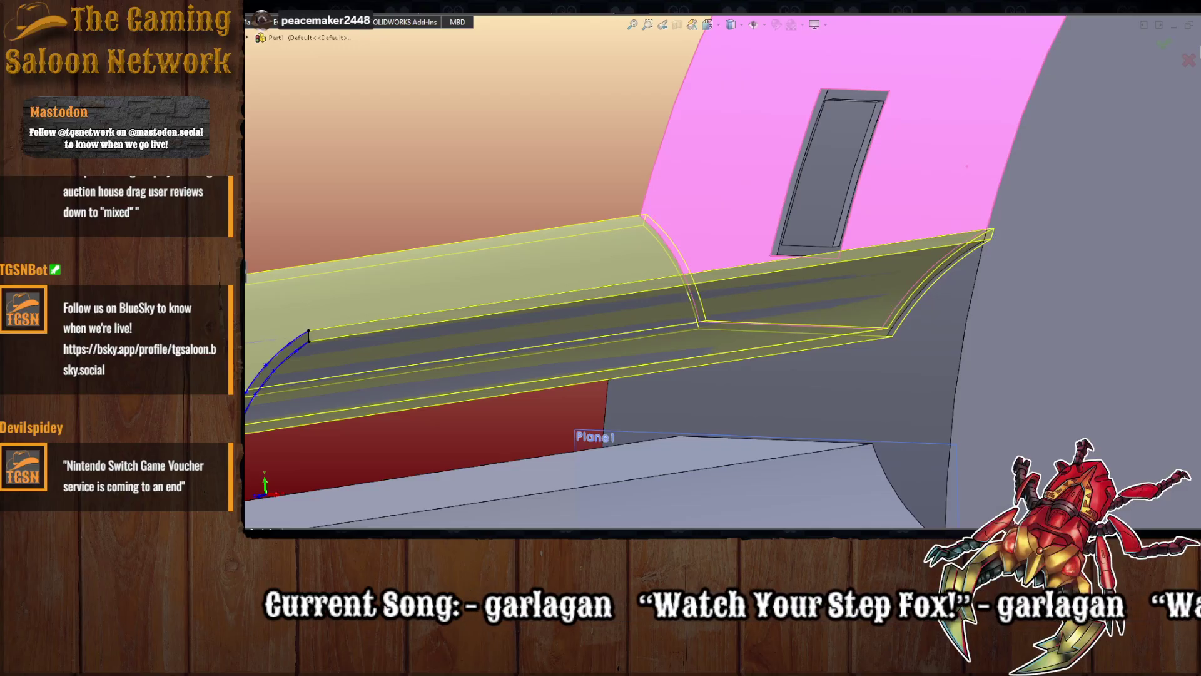
key("Return")
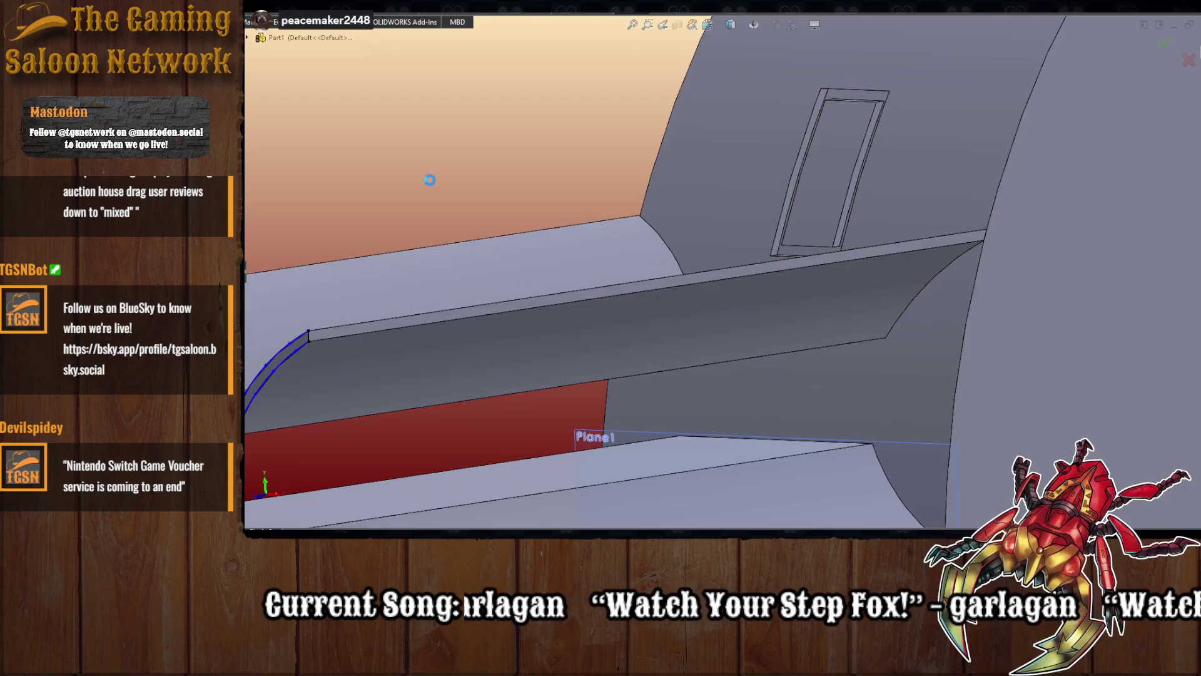
- Reopen the upper band cut's sketch and redraw the spline along the lower edge of the left curve
middle_click_drag(430, 179, 380, 279)
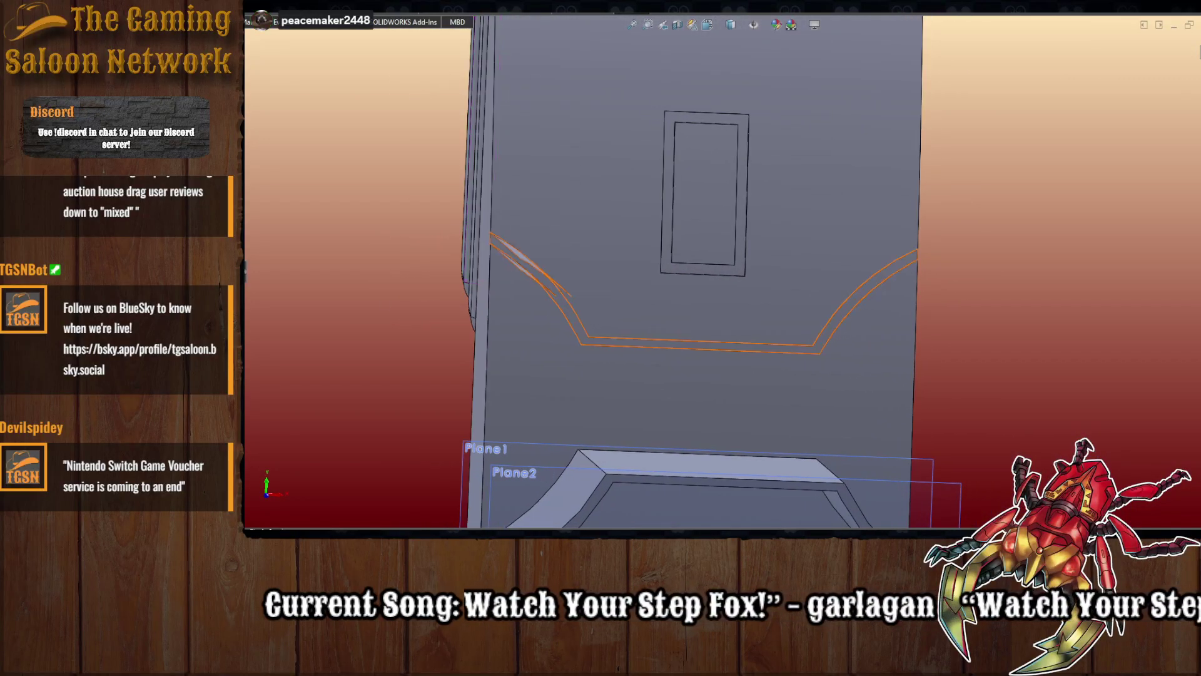
left_click(701, 344)
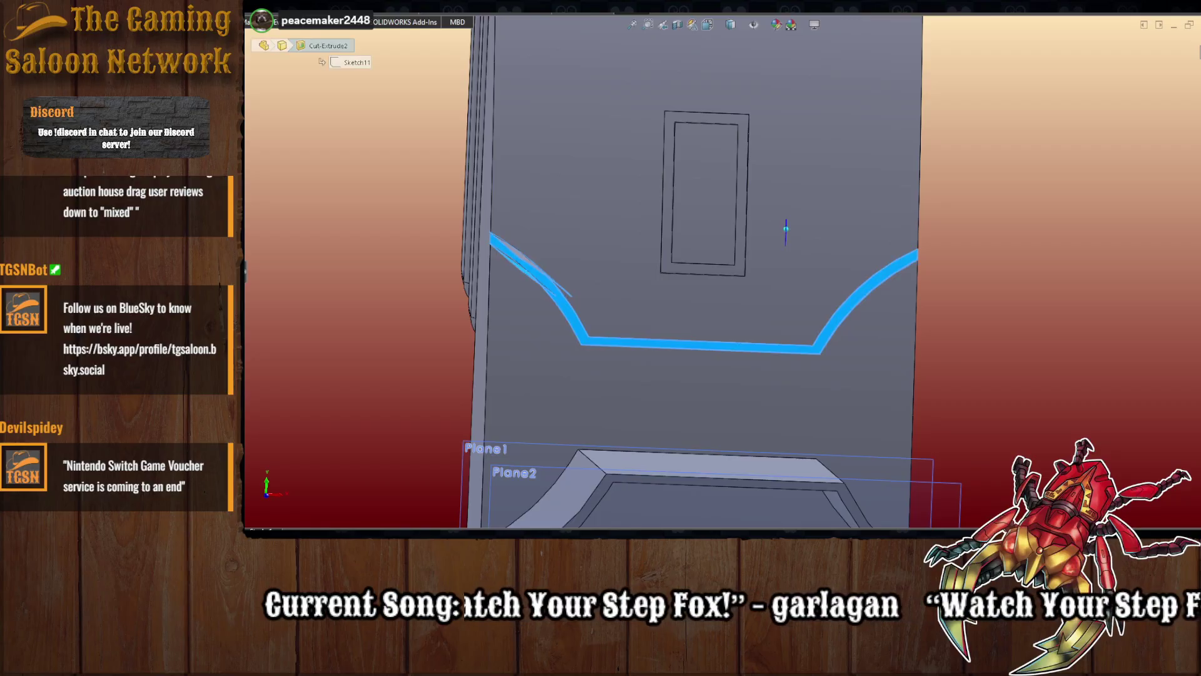
left_click(290, 339)
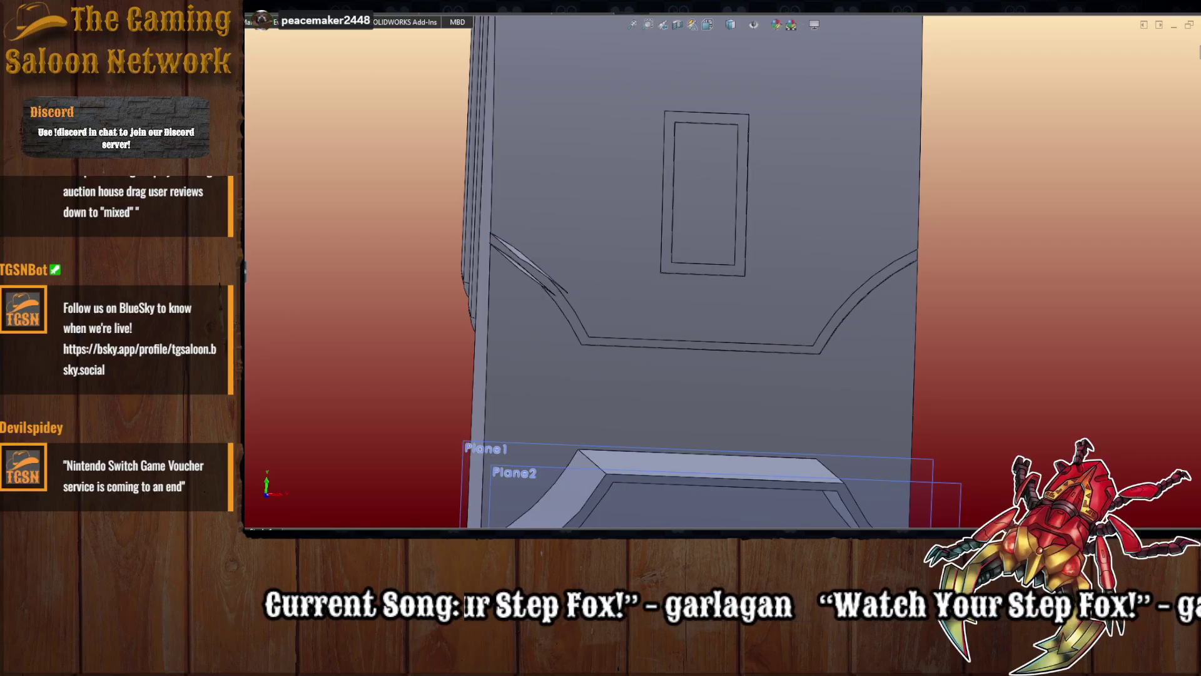
left_click(701, 345)
middle_click_drag(404, 295, 491, 279)
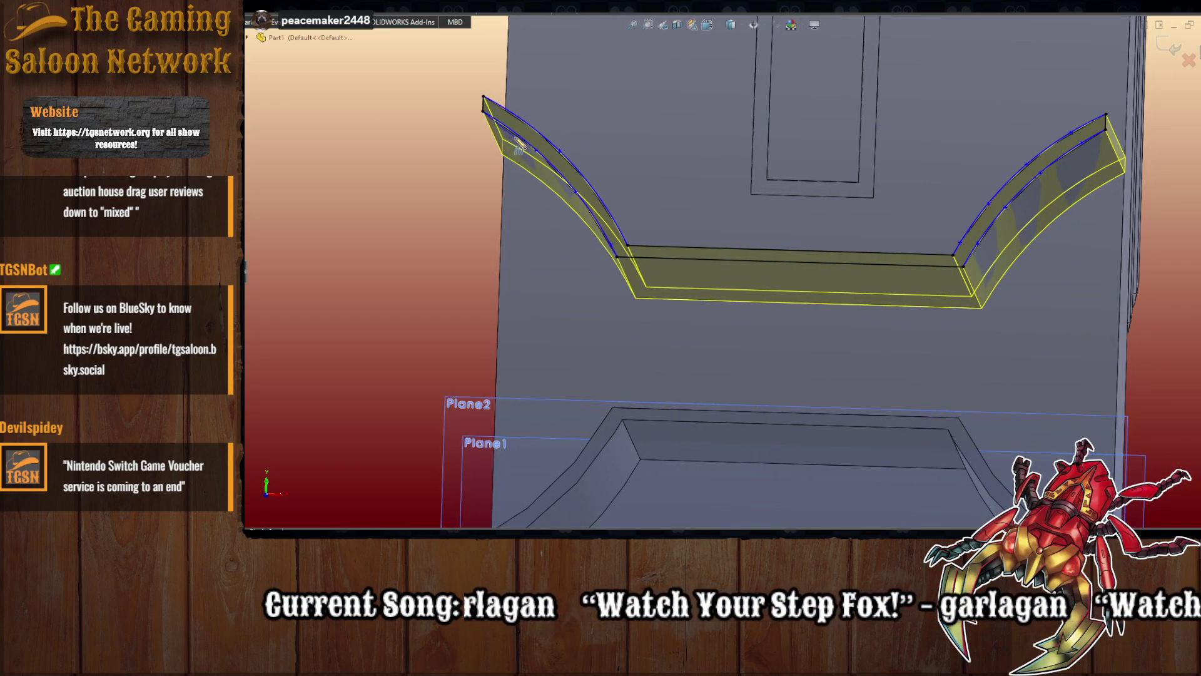
scroll(563, 178, "down", 3)
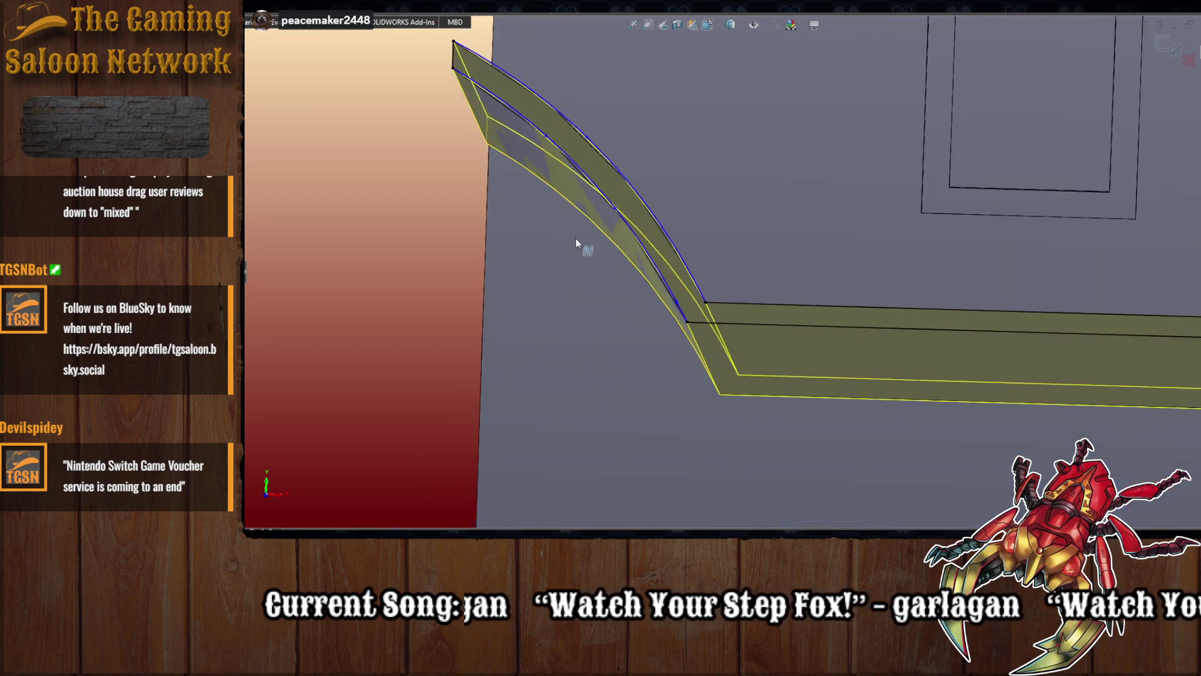
scroll(576, 244, "down", 2)
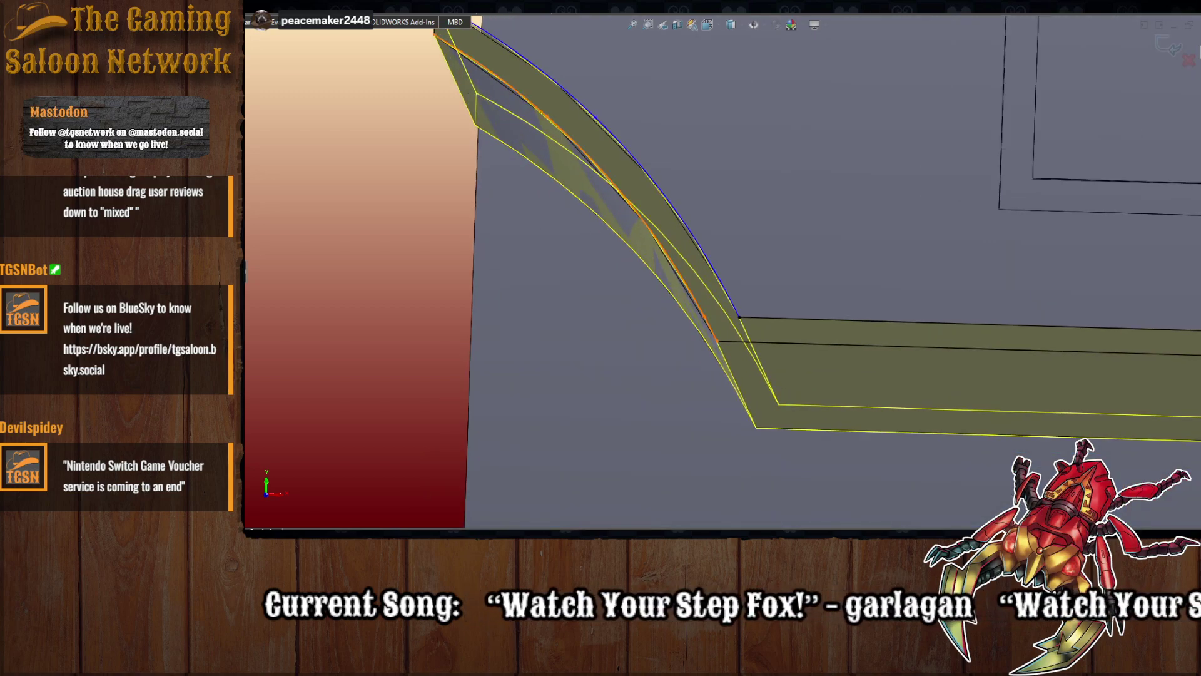
left_click(629, 203)
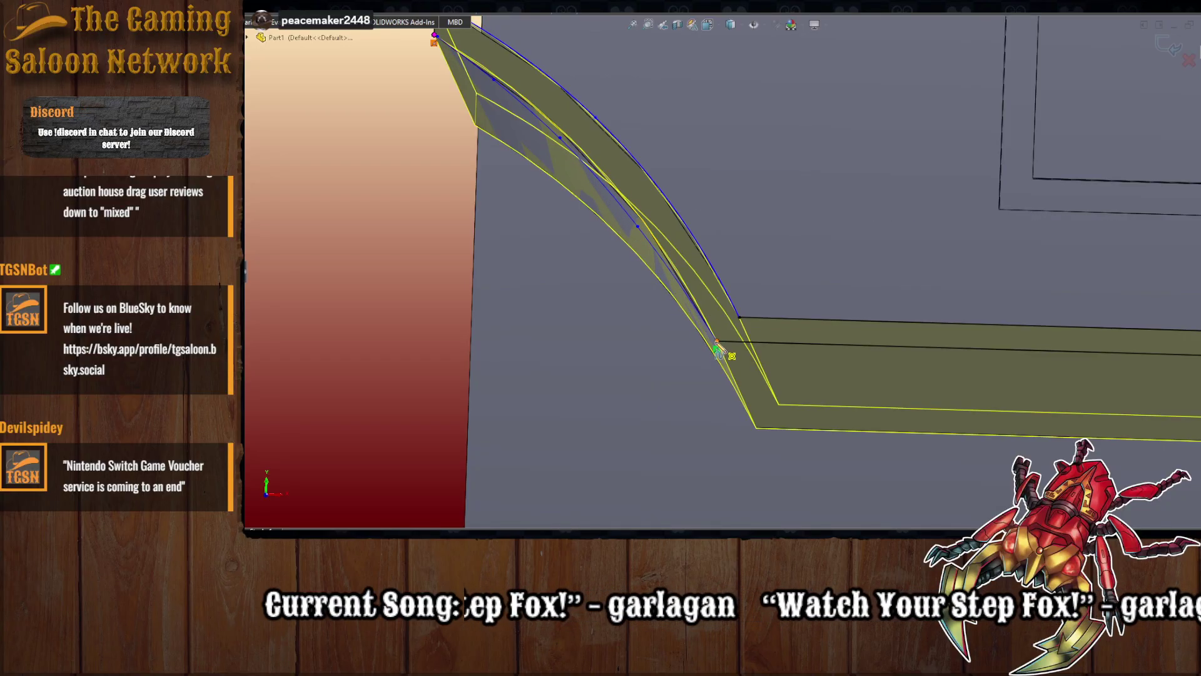
- Finish the spline tracing the lower edge of the left curved lip at its bottom corner
left_click(717, 348)
key("Escape")
mouse_move(709, 234)
middle_mouse_down()
mouse_move(715, 247)
mouse_move(708, 236)
mouse_move(724, 229)
mouse_move(718, 238)
middle_mouse_up()
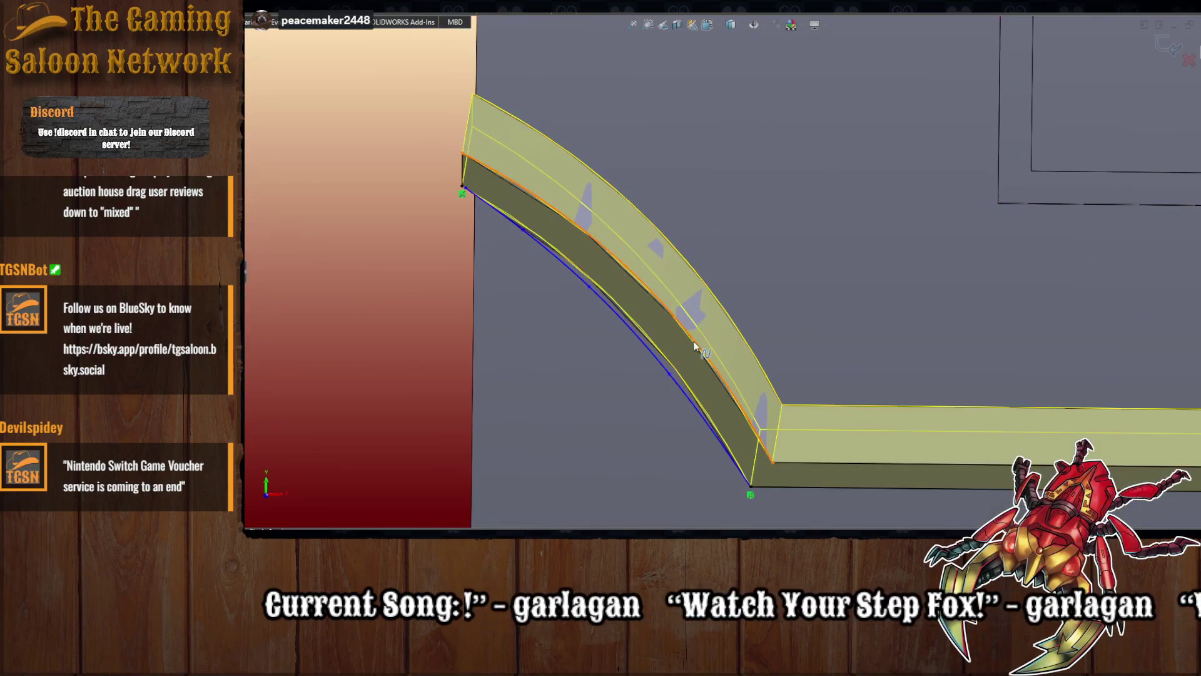
- Try tracing a spline along the upper edge of the left curved lip, ending at the lip's bottom corner
left_click(574, 261)
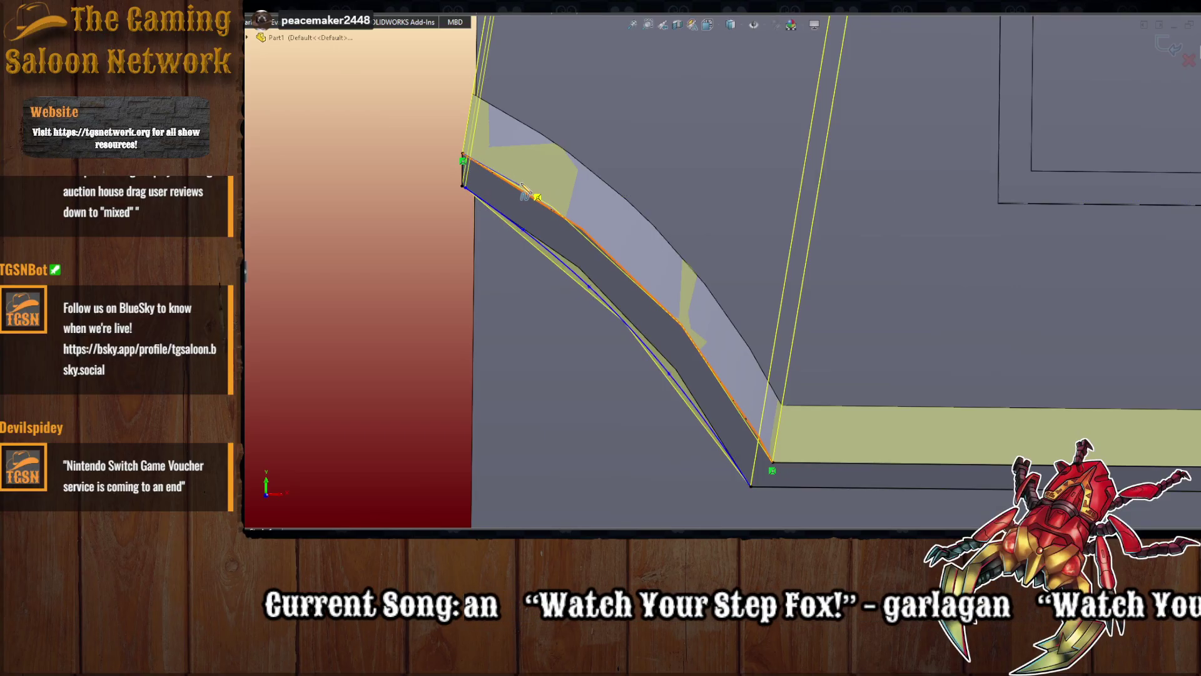
left_click(612, 253)
left_click(692, 330)
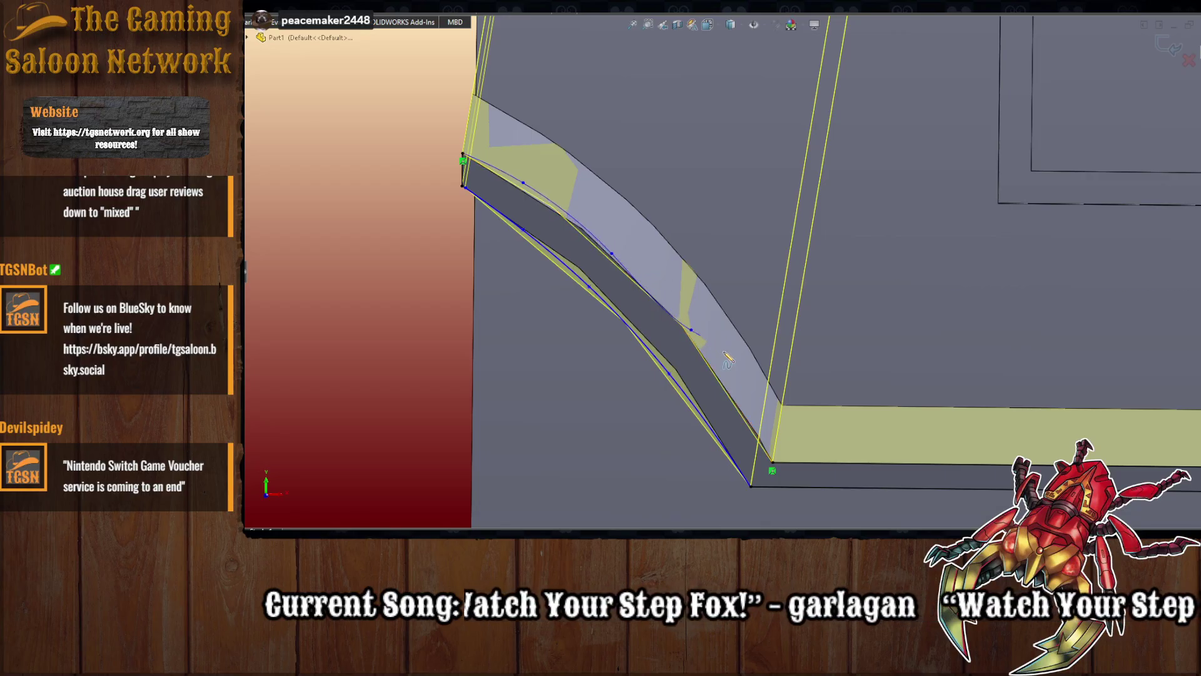
left_click(774, 461)
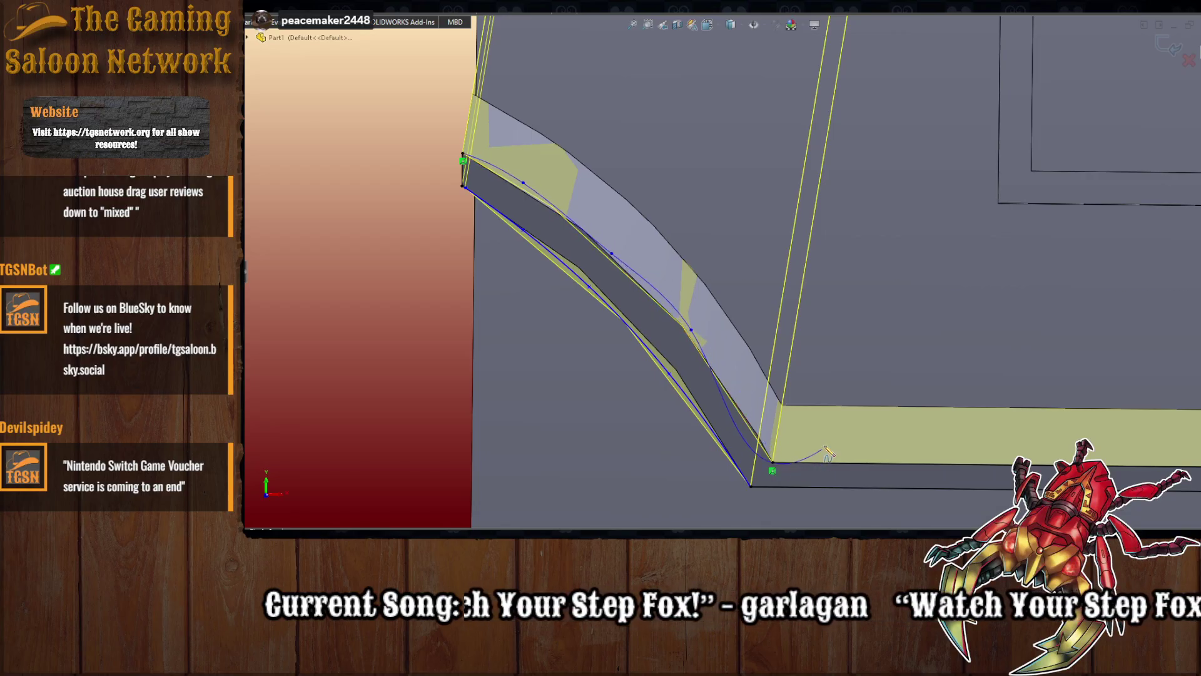
key("Escape")
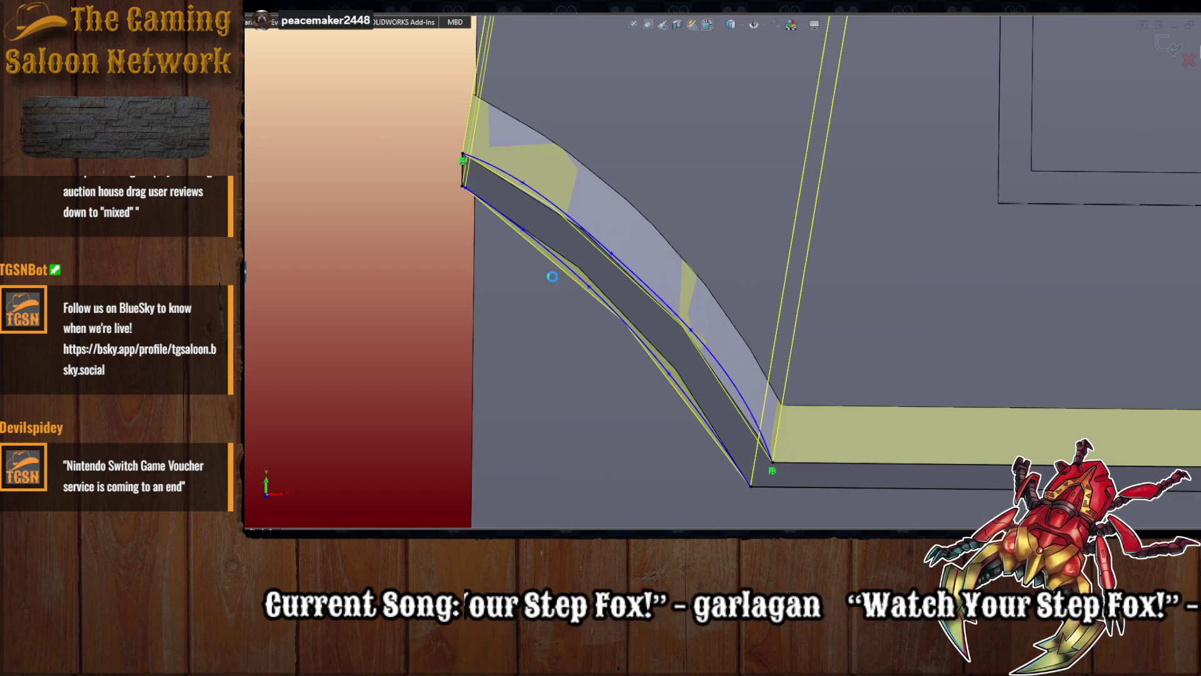
- Inspect the lip shape in the model and delete the spline just drawn along its upper edge
scroll(644, 373, "up", 5)
mouse_move(822, 368)
middle_mouse_down()
mouse_move(973, 330)
mouse_move(981, 363)
mouse_move(837, 362)
middle_mouse_up()
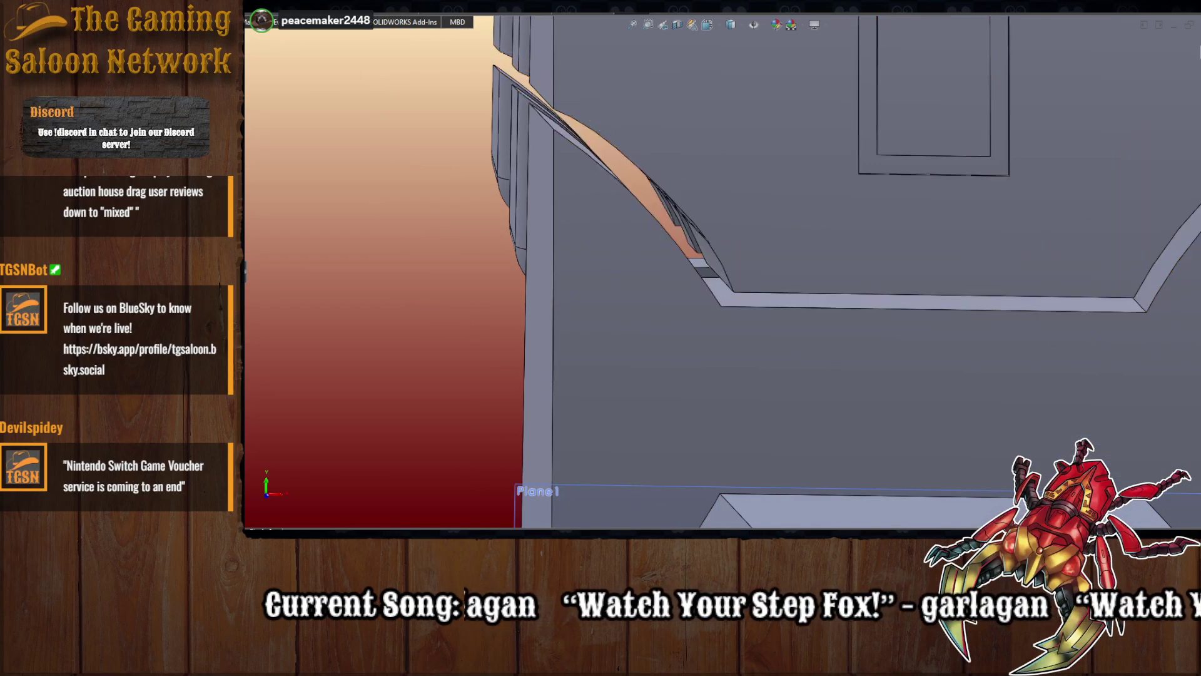
middle_click_drag(591, 364, 619, 260)
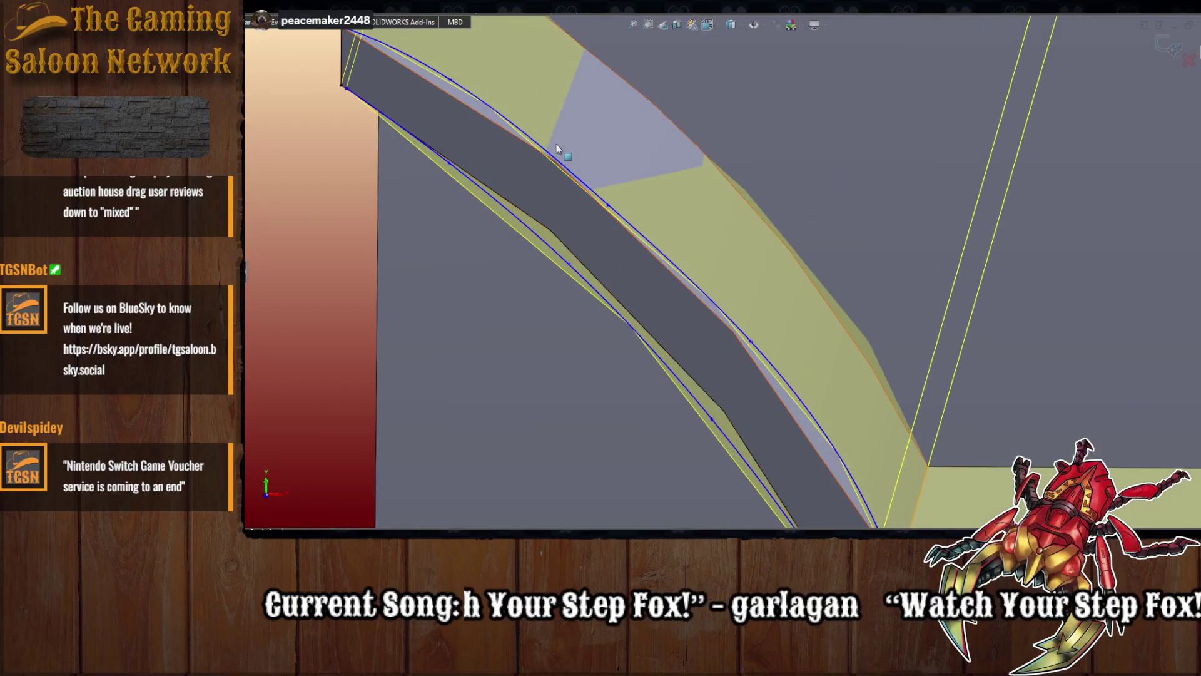
mouse_move(551, 152)
left_mouse_down()
mouse_move(584, 133)
mouse_move(558, 155)
mouse_move(654, 235)
mouse_move(644, 238)
left_mouse_up()
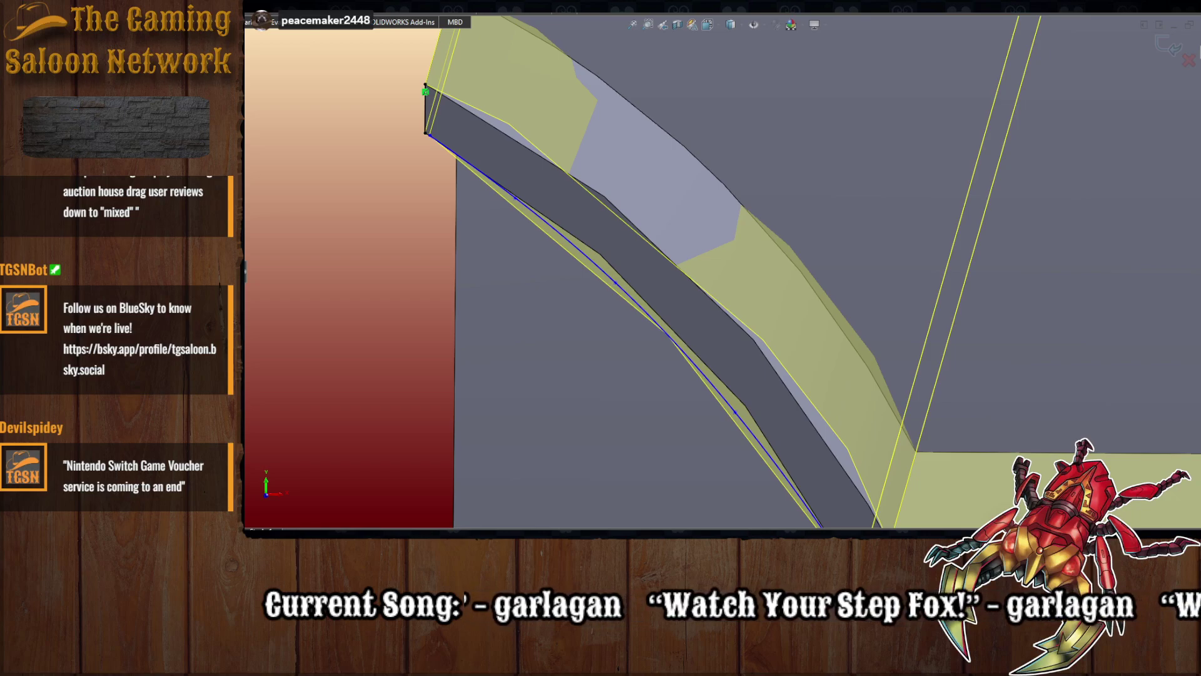
- Redraw the spline along the upper edge of the left curved lip through five intermediate points, ending at the bottom corner
left_click(474, 102)
left_click(564, 154)
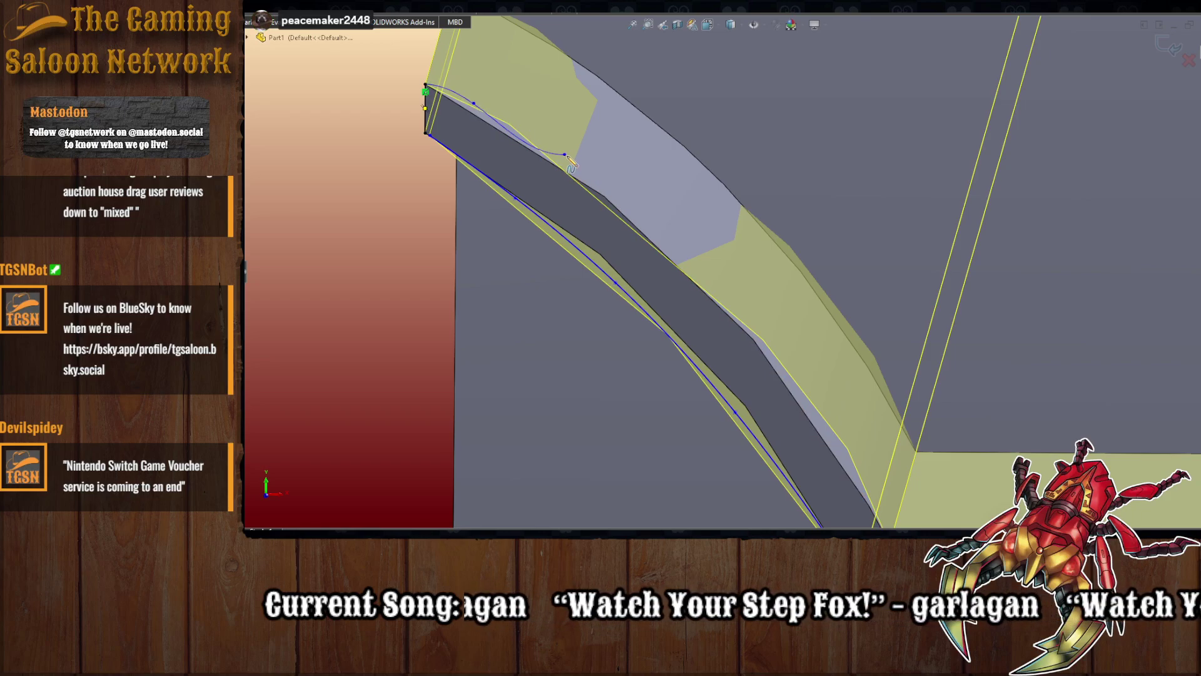
left_click(653, 227)
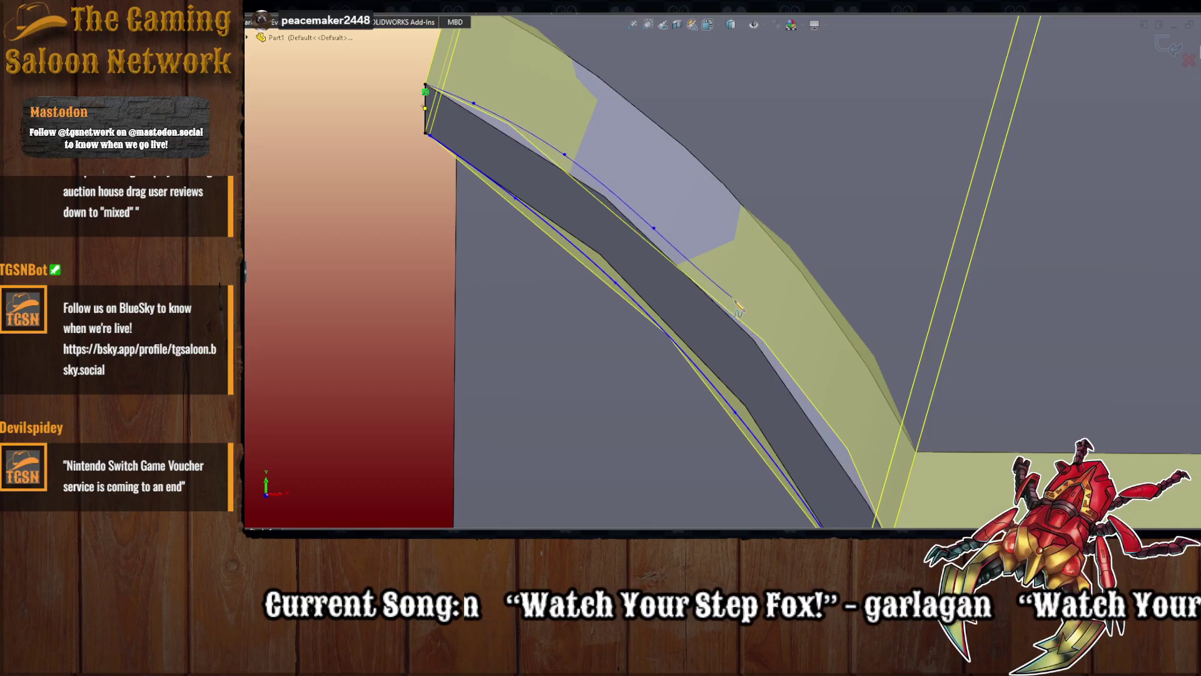
left_click(762, 327)
middle_click_drag(823, 367, 737, 280, "ctrl")
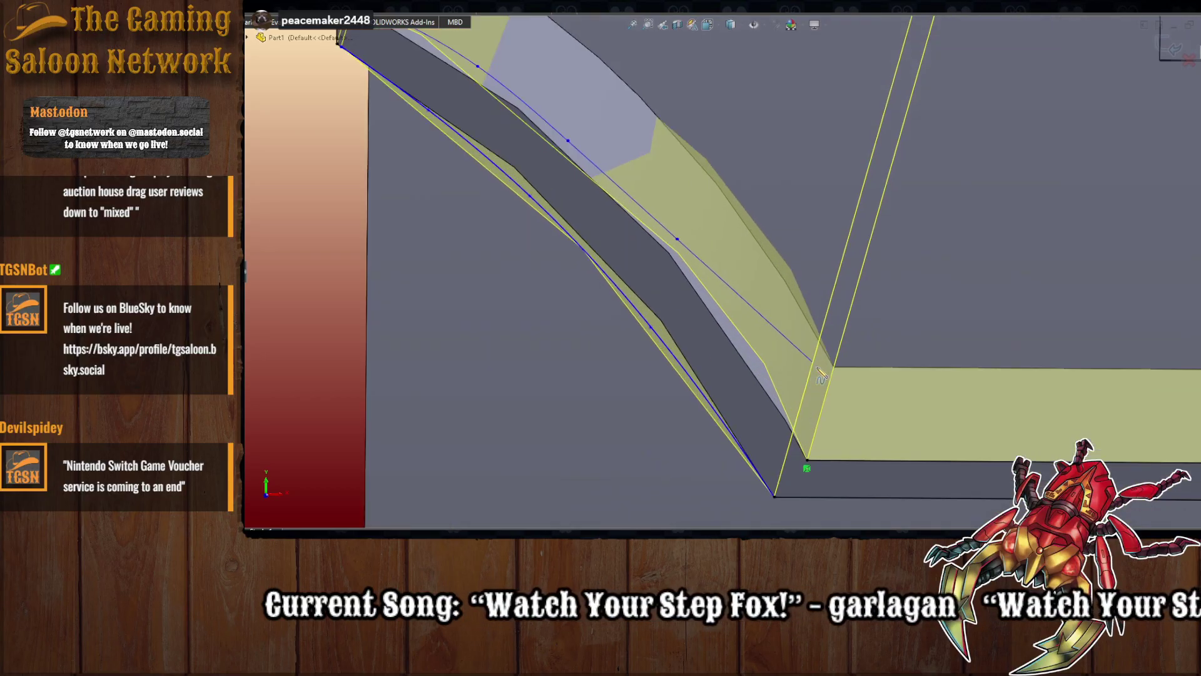
left_click(782, 393)
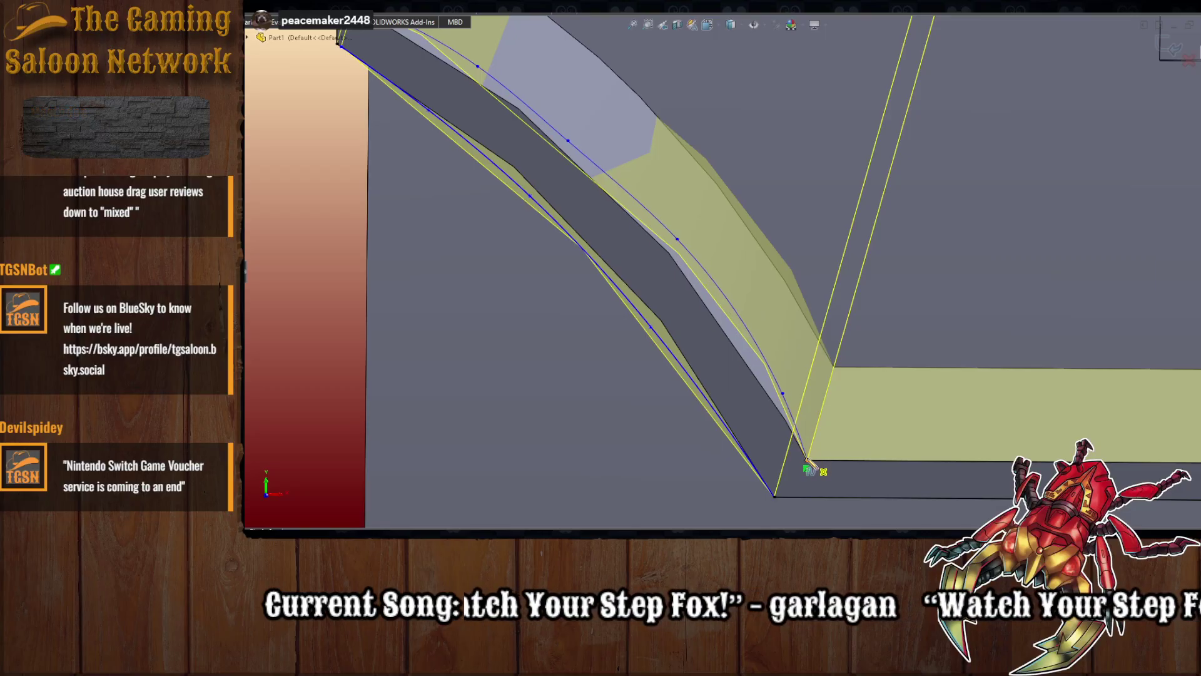
left_click(807, 460)
key("Escape")
scroll(751, 350, "up", 3)
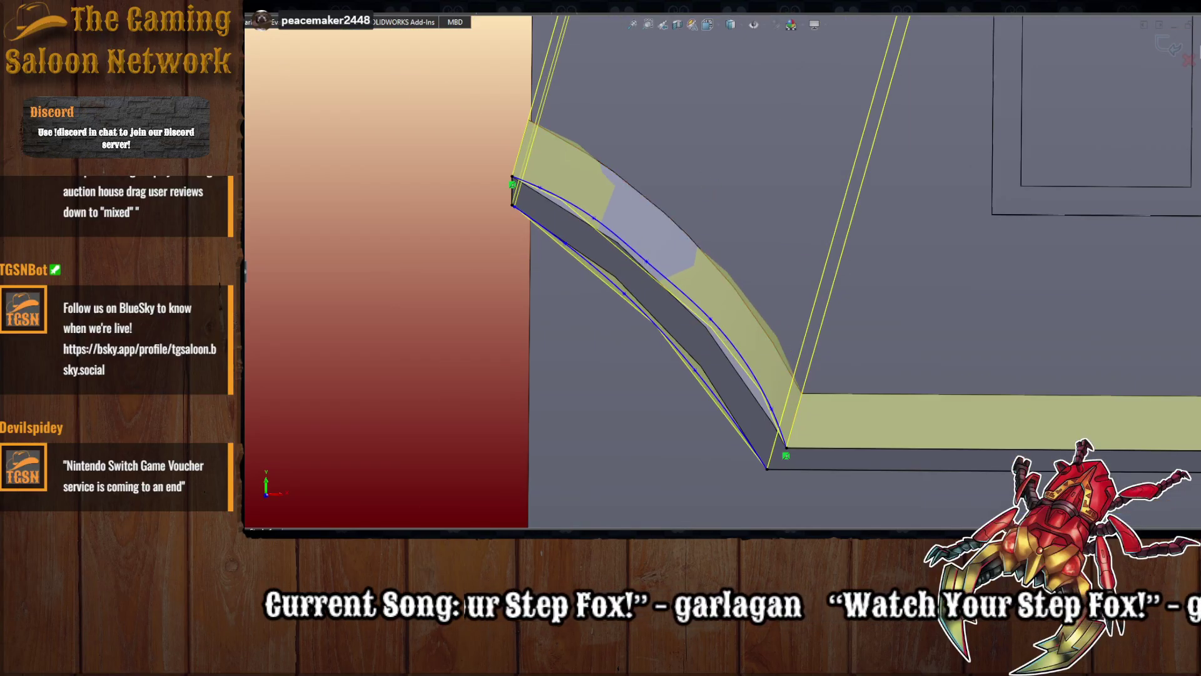
- Try to limit the extruded cut of the lip profile to the large curved body face
key("f")
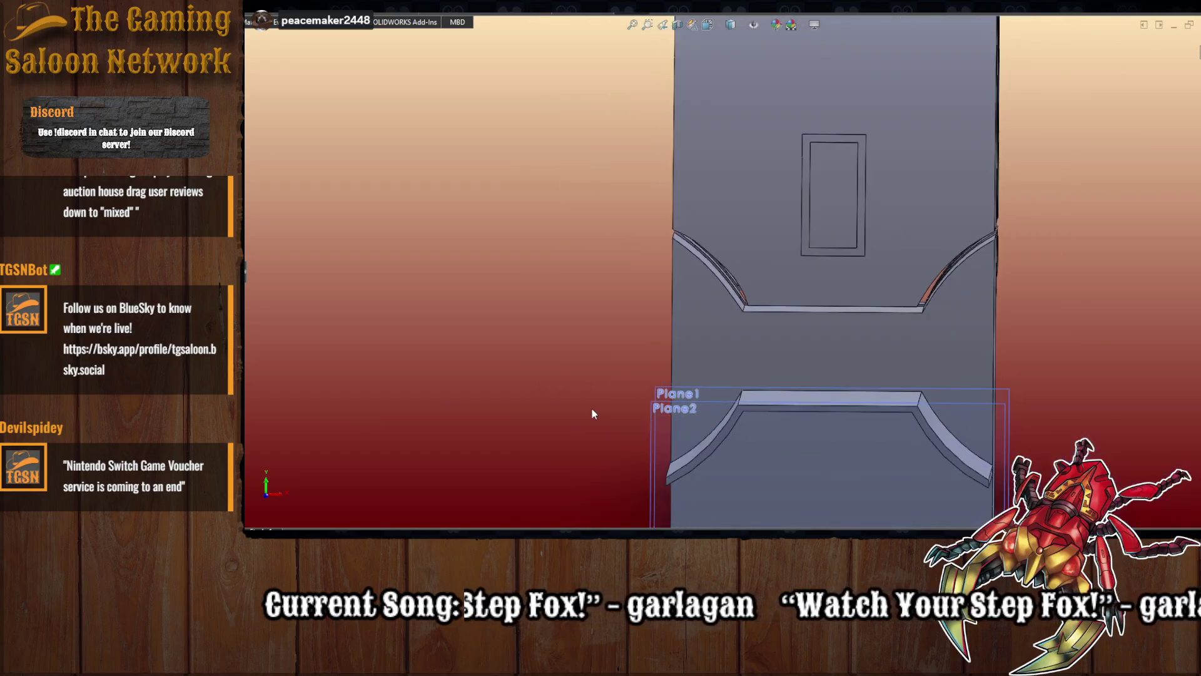
left_click(849, 280)
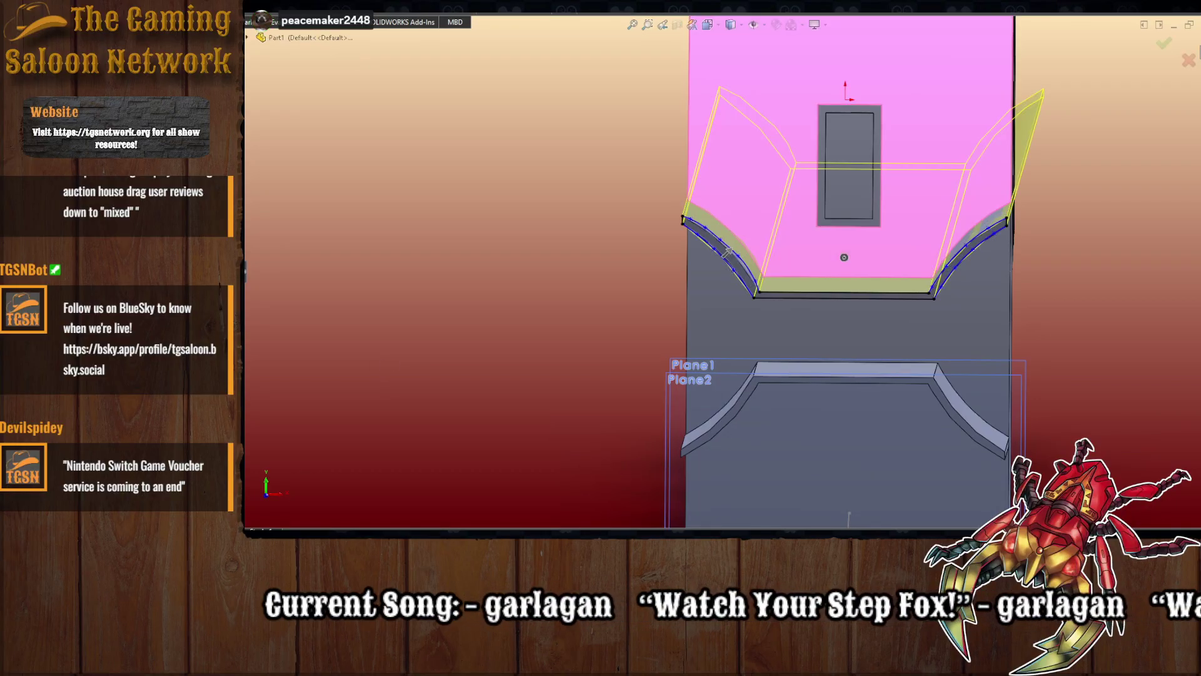
middle_click_drag(388, 283, 298, 270)
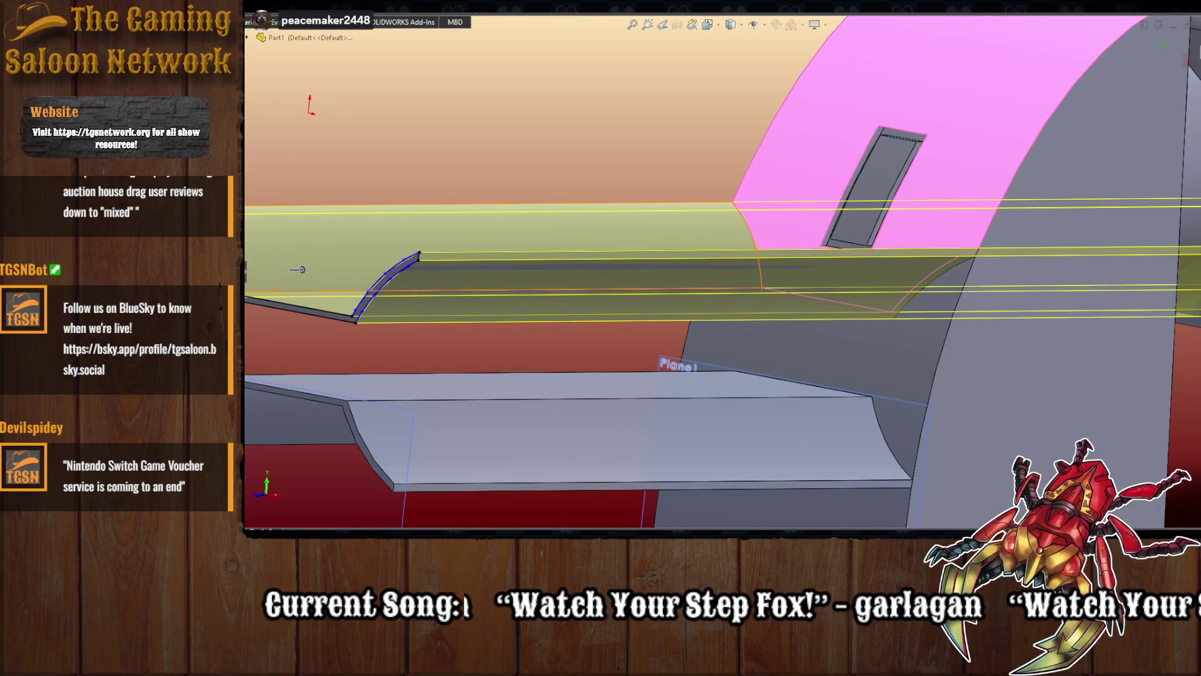
scroll(696, 321, "up", 6)
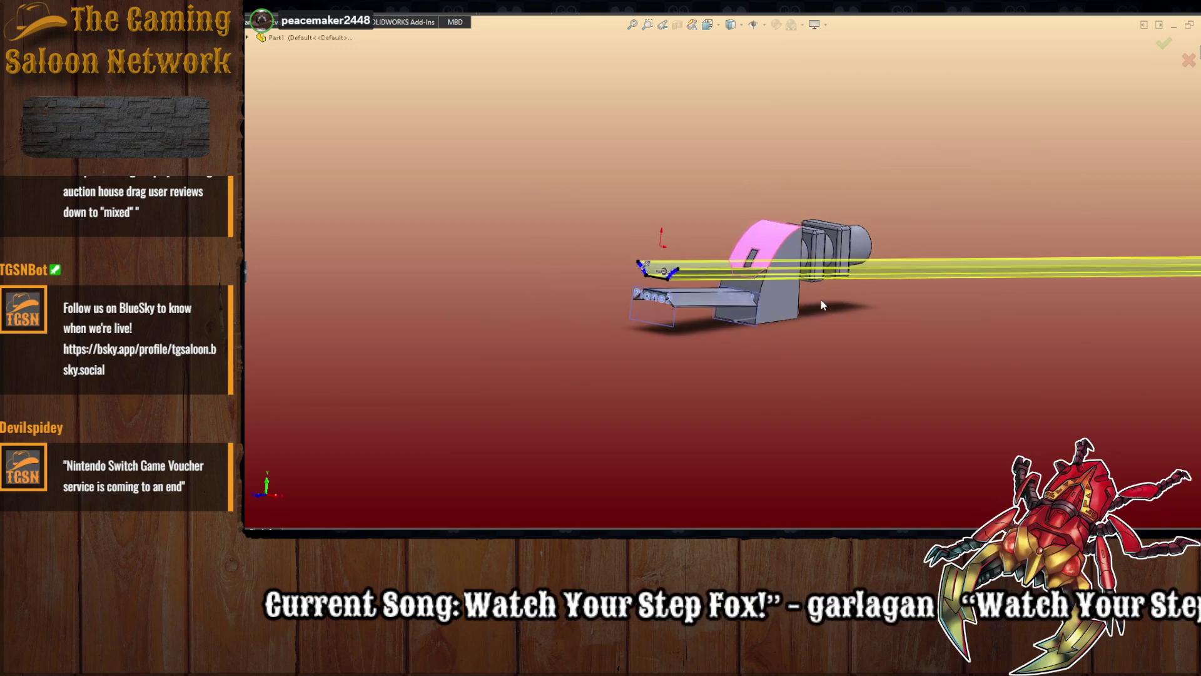
scroll(963, 281, "down", 5)
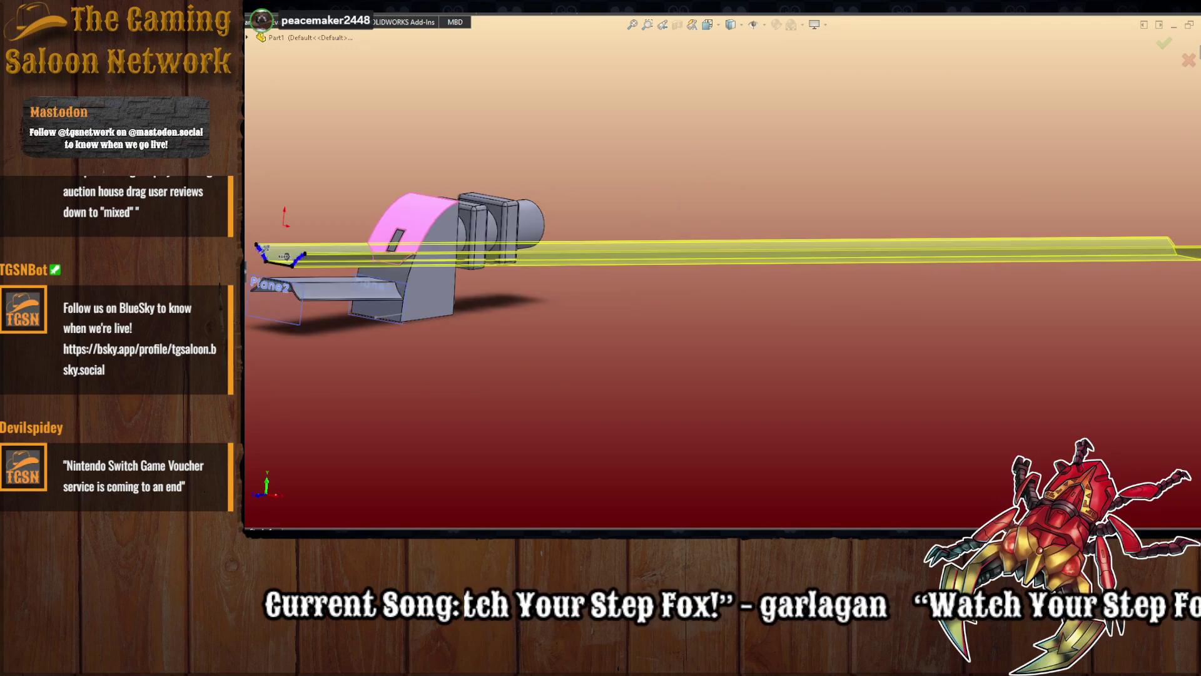
middle_click_drag(262, 249, 522, 257, "ctrl")
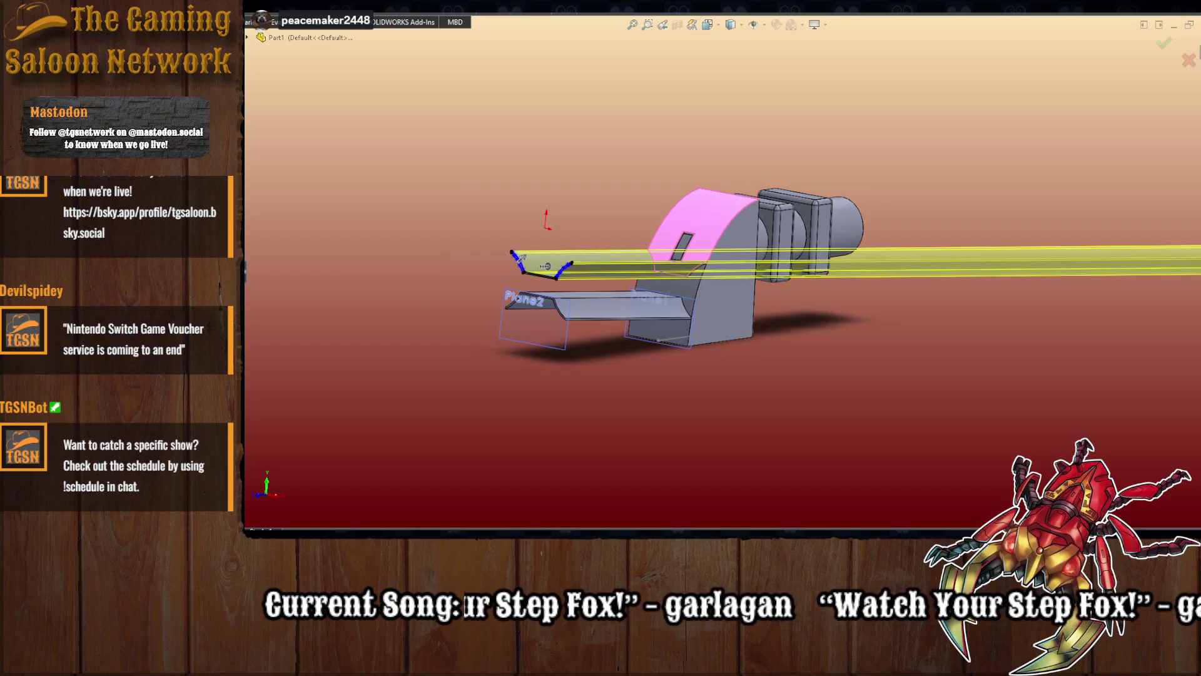
key("Return")
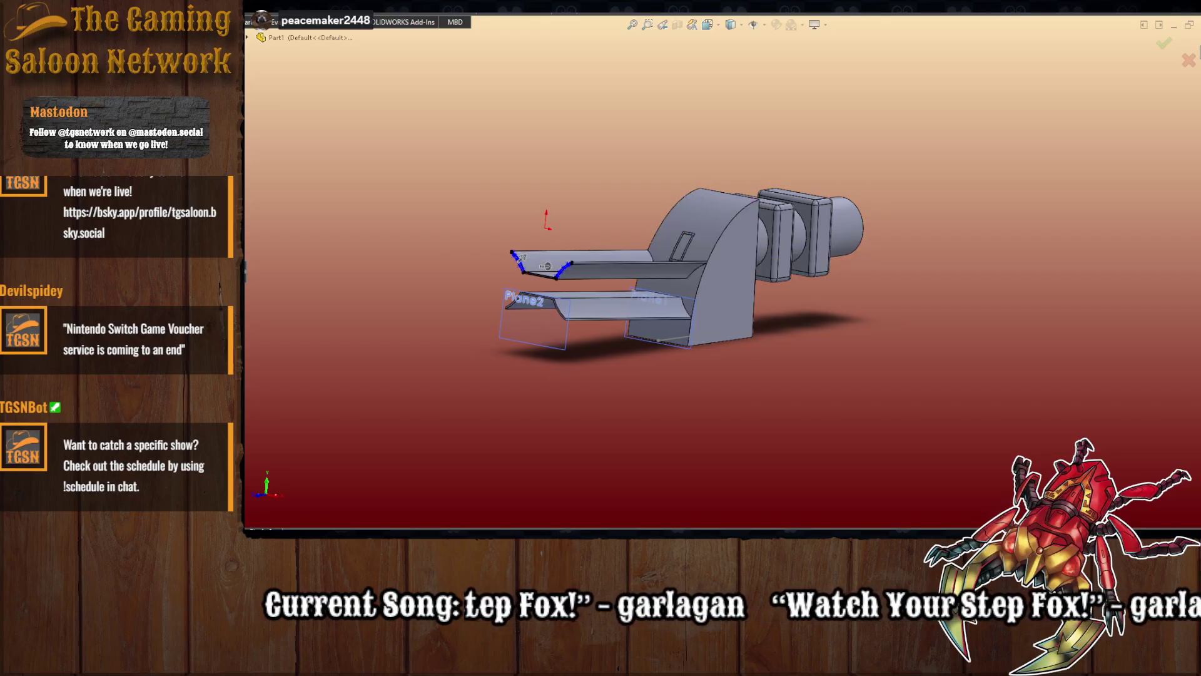
- Try the upper tray's side face and its front end face as references for the extruded cut, and apply it
left_click(240, 210)
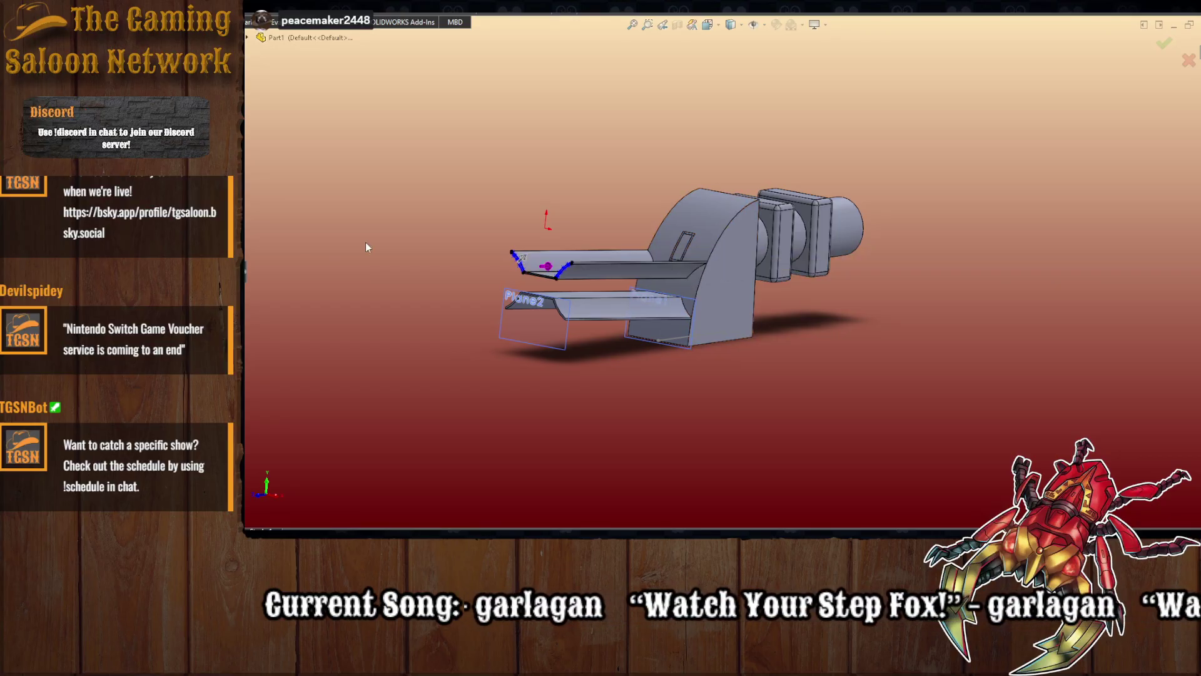
left_click(686, 301)
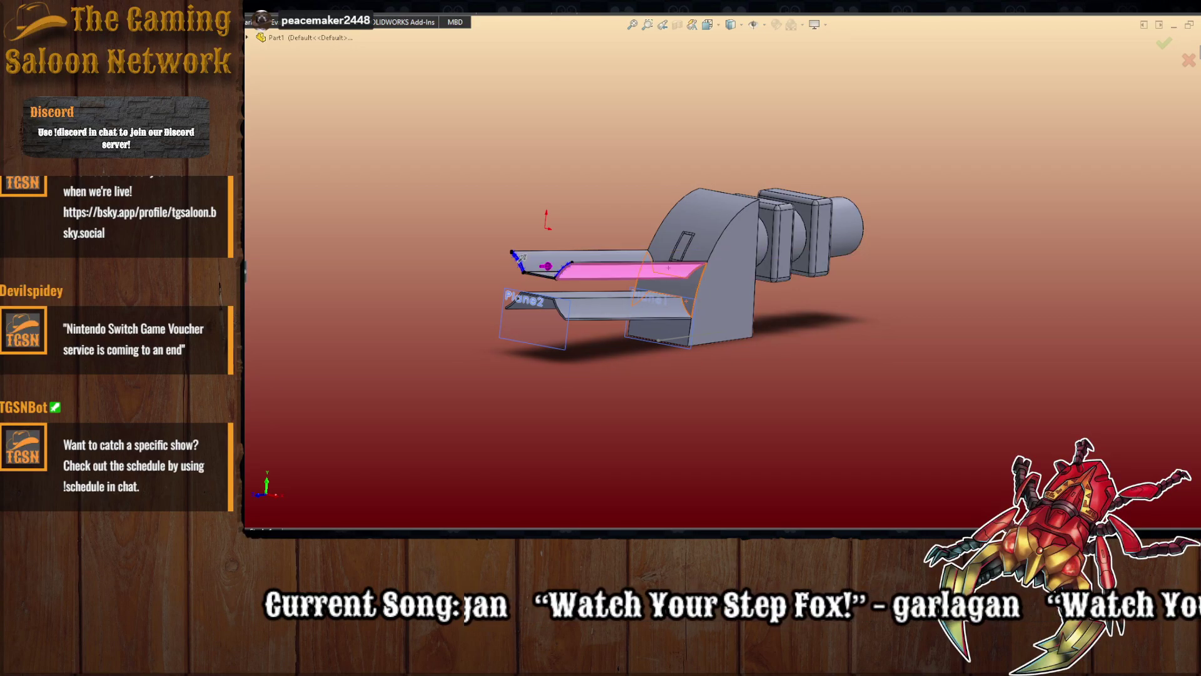
scroll(657, 277, "down", 5)
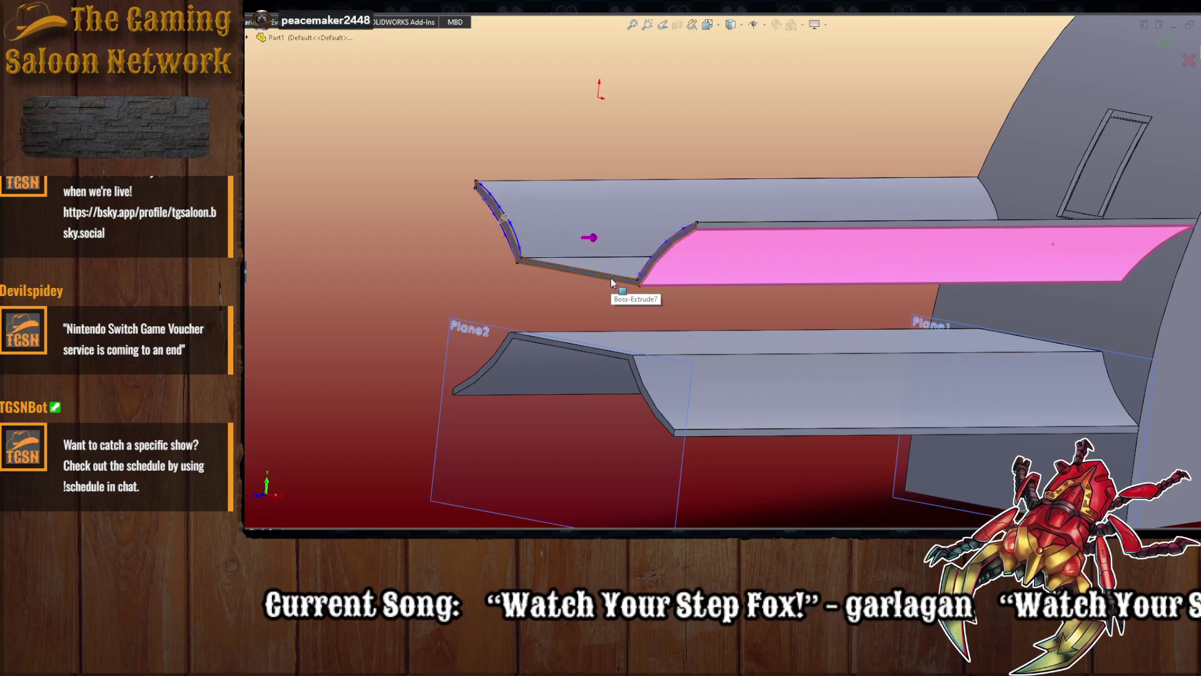
left_click(611, 278)
scroll(726, 275, "up", 5)
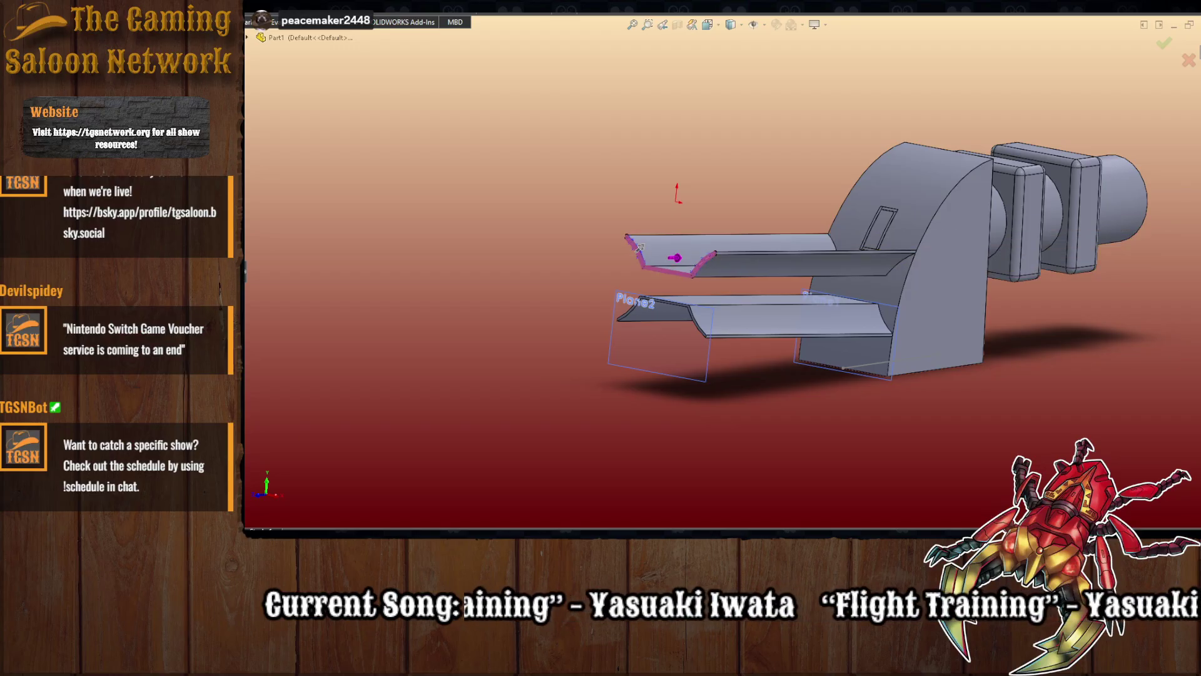
key("Return")
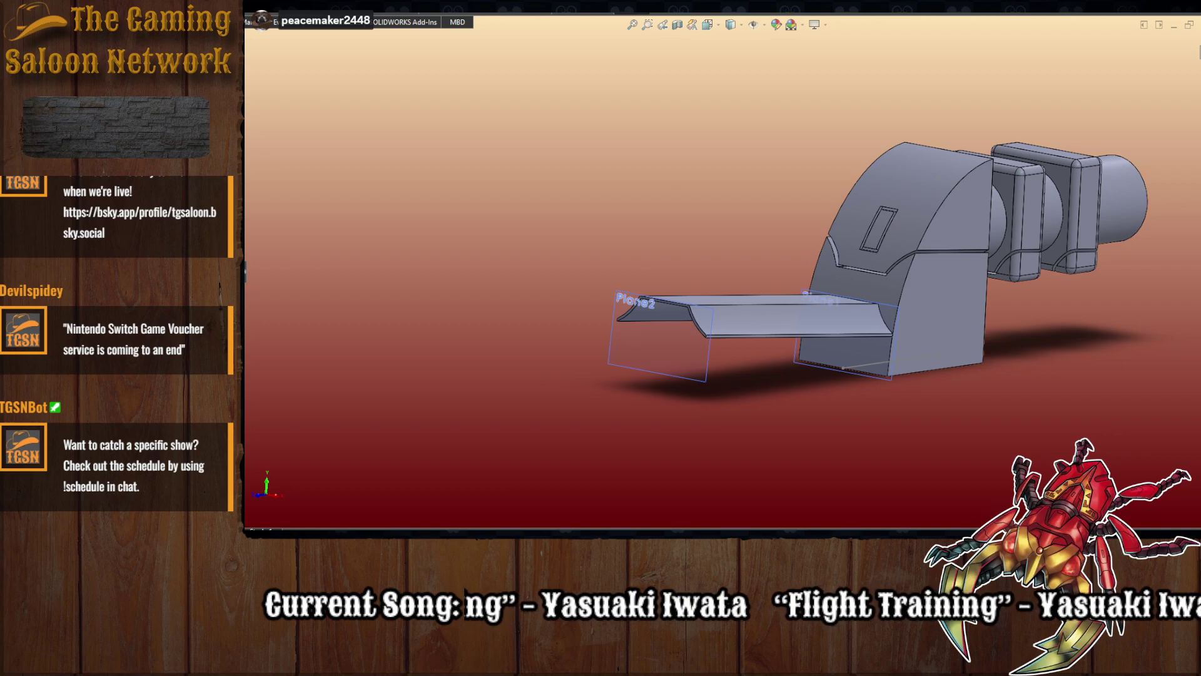
- Undo the extruded cut of the upper tray and close the feature settings
key("ctrl+z")
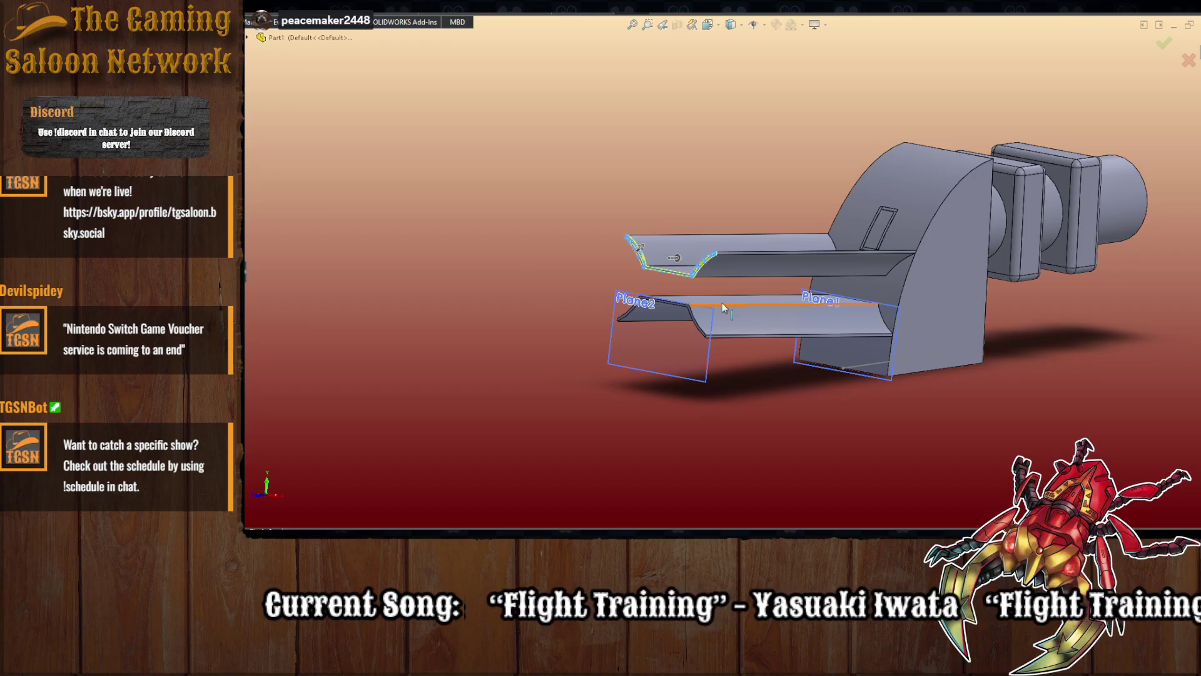
scroll(722, 302, "down", 2)
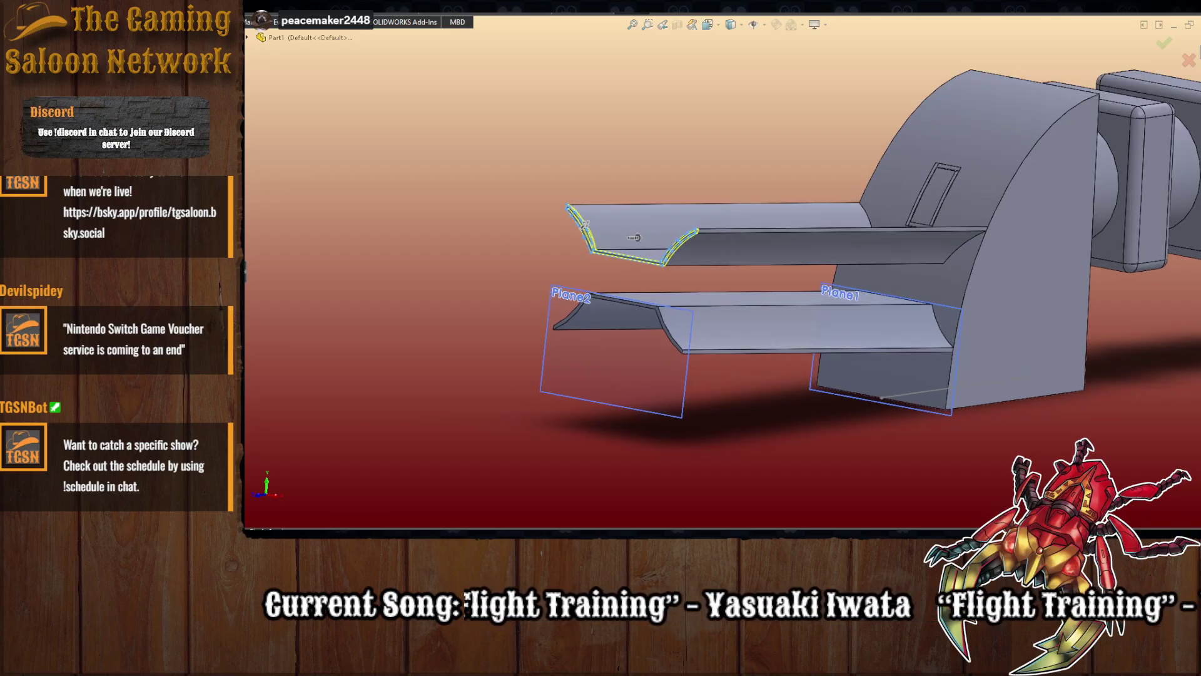
left_click(631, 238)
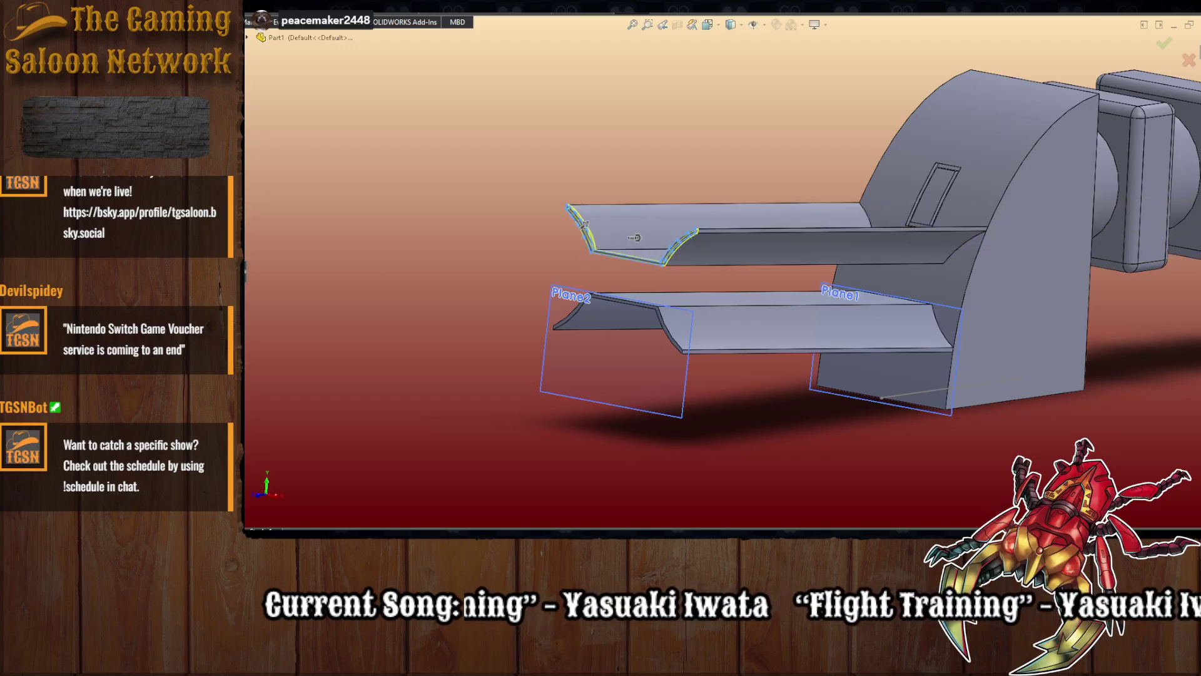
key("Return")
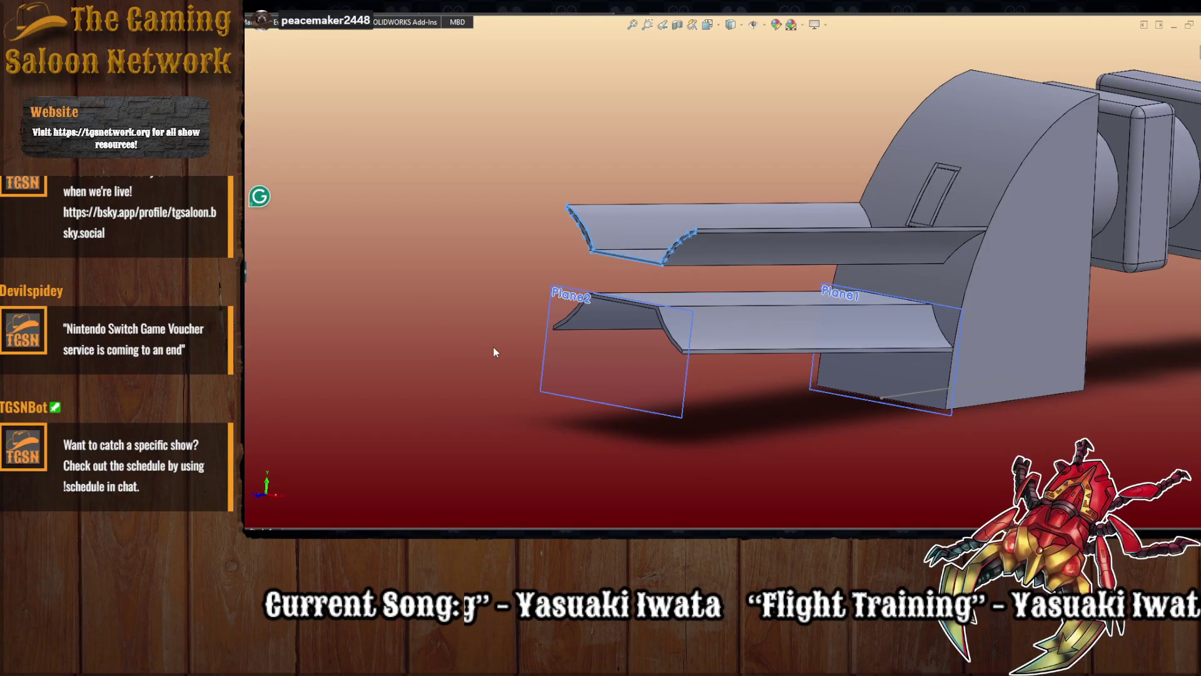
- Reopen the upper tray's lip profile sketch for editing
middle_click_drag(493, 347, 396, 216)
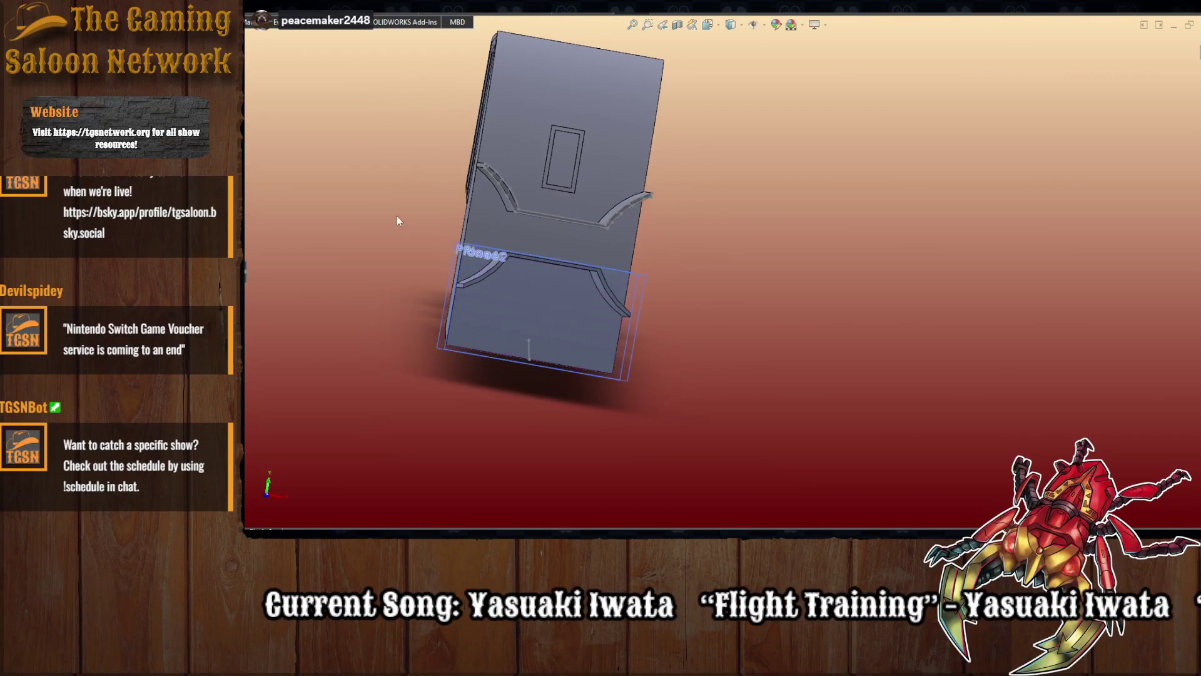
scroll(397, 215, "down", 5)
middle_click_drag(523, 303, 548, 298)
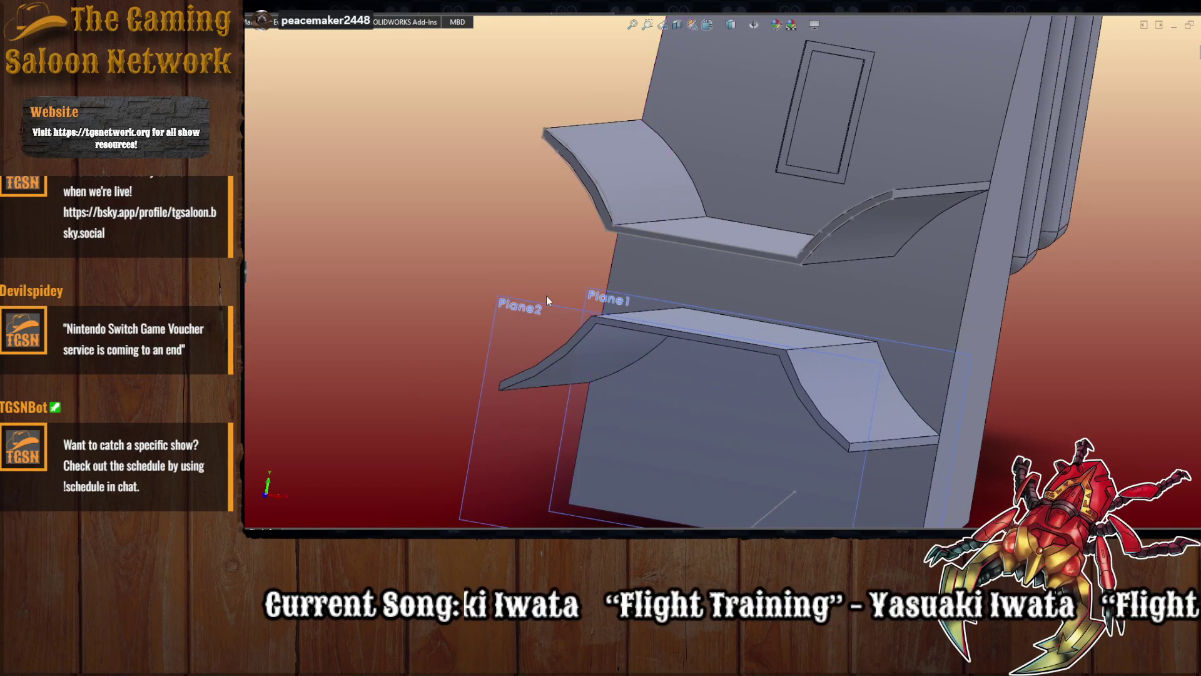
left_click(175, 350)
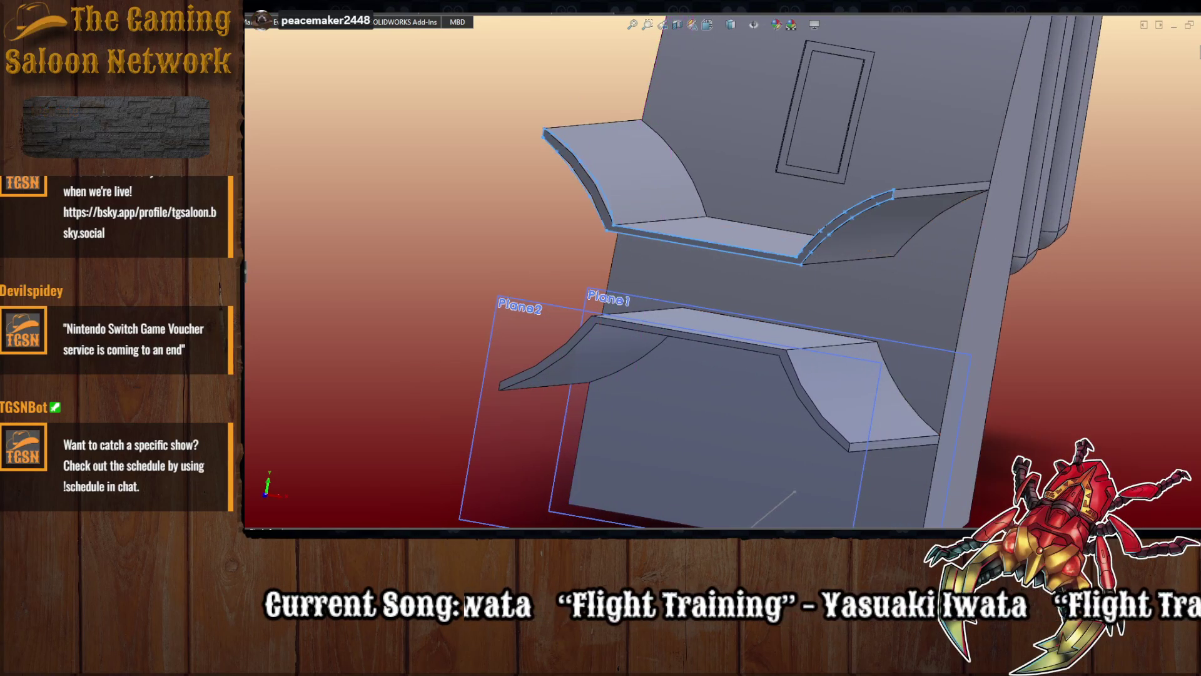
left_click(188, 325)
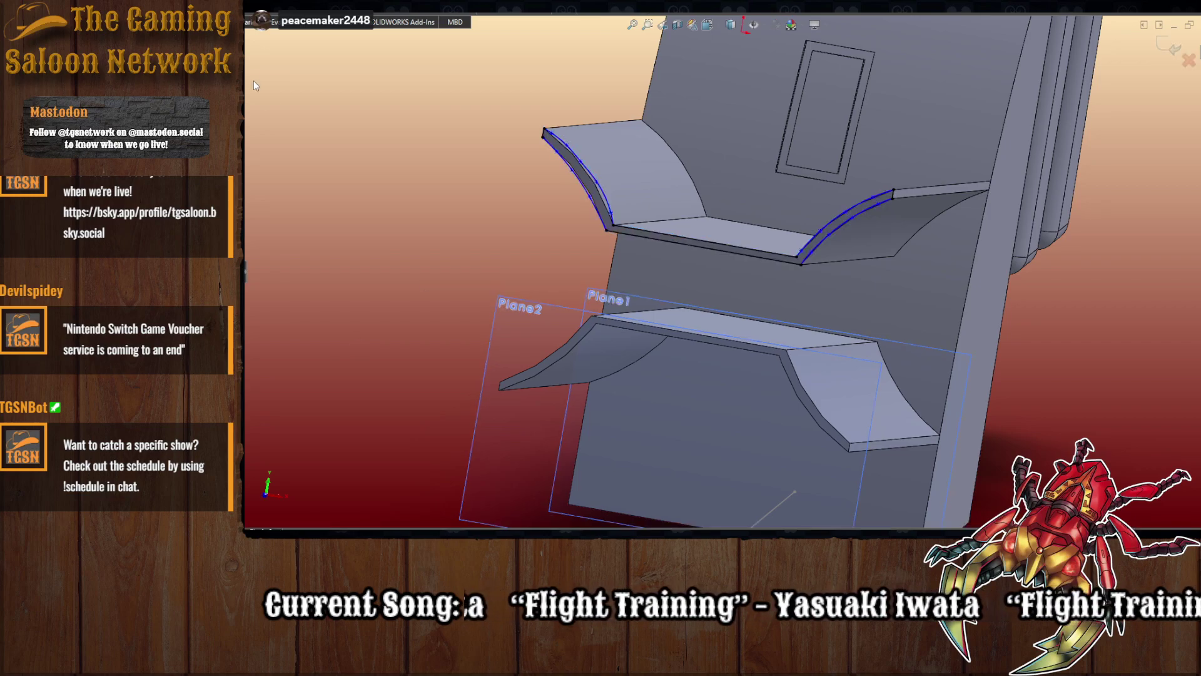
- Try to extrude the lip profile along the upper tray toward the curved body
middle_click_drag(468, 250, 478, 253)
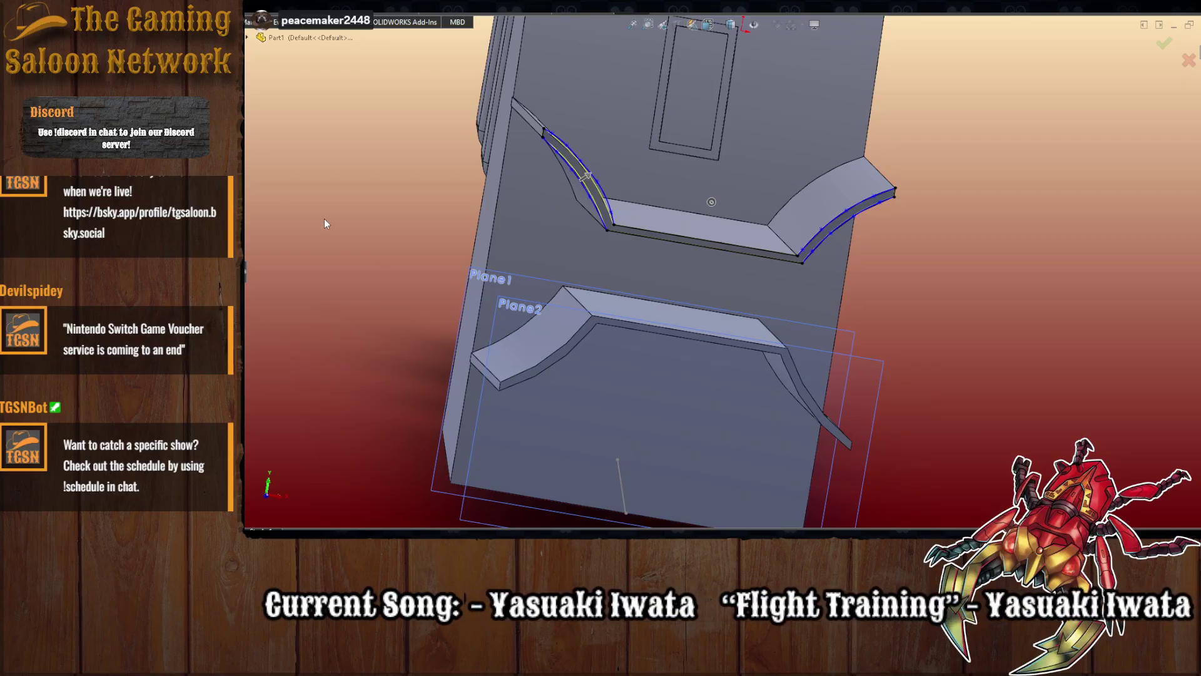
middle_click_drag(324, 220, 544, 154)
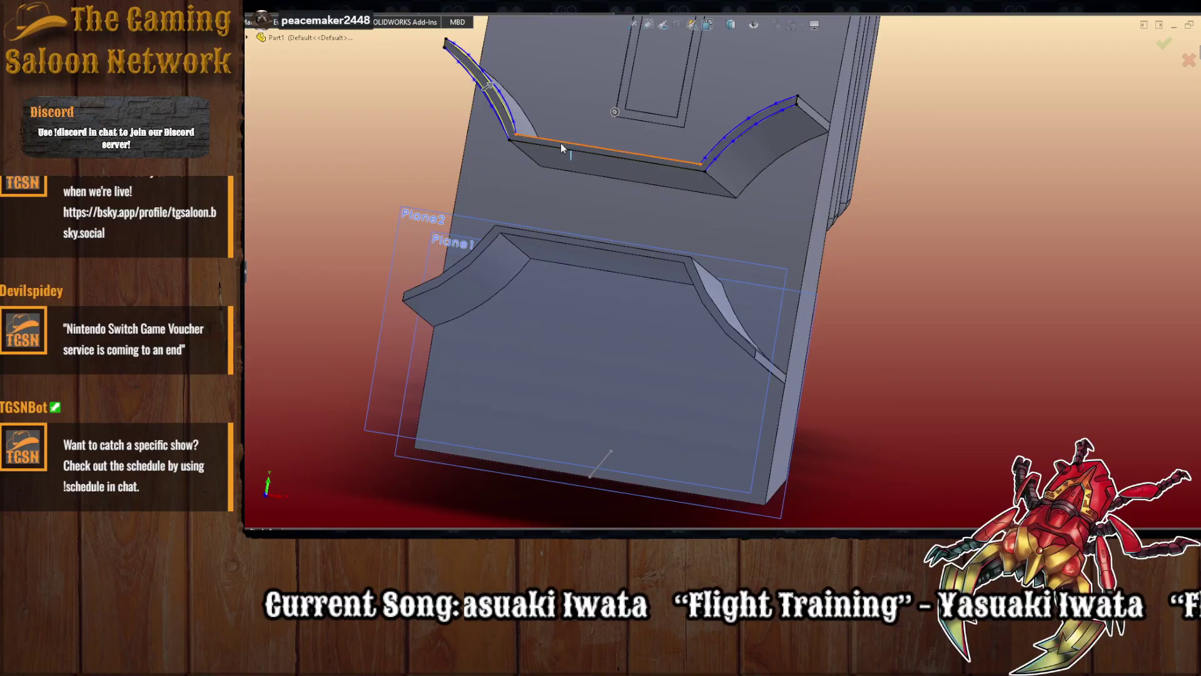
middle_click_drag(370, 198, 345, 194)
scroll(344, 193, "up", 4)
scroll(375, 194, "down", 2)
middle_click_drag(508, 238, 401, 249)
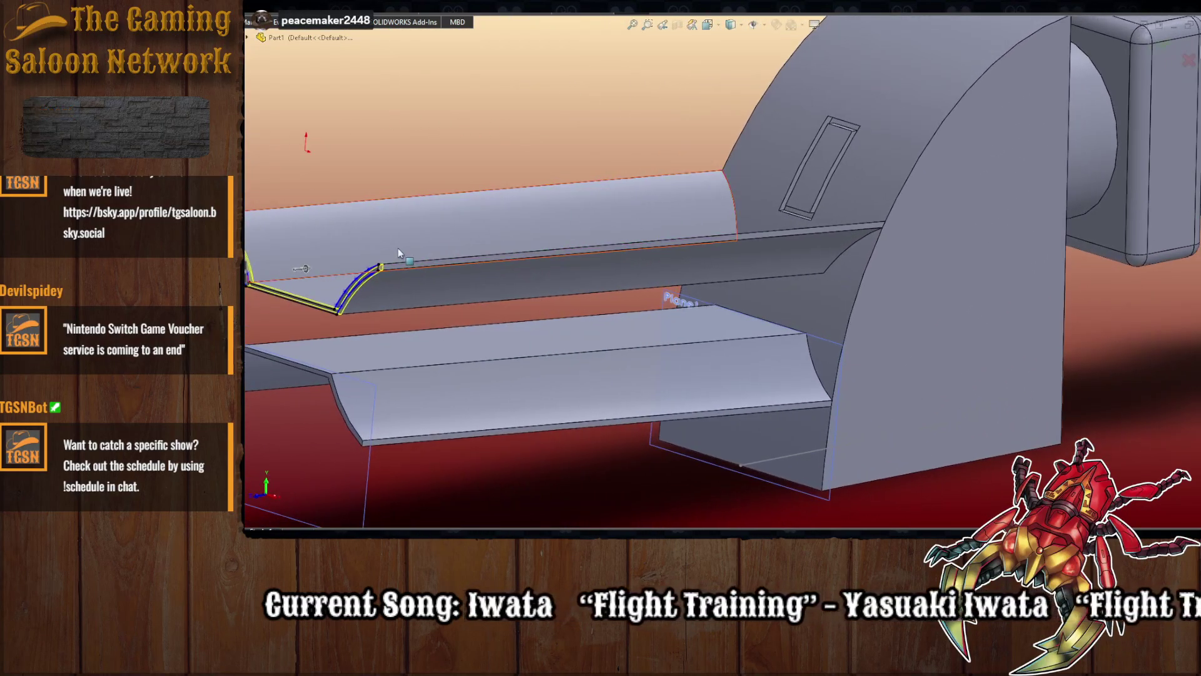
left_click_drag(301, 268, 879, 248)
middle_click_drag(776, 330, 772, 302)
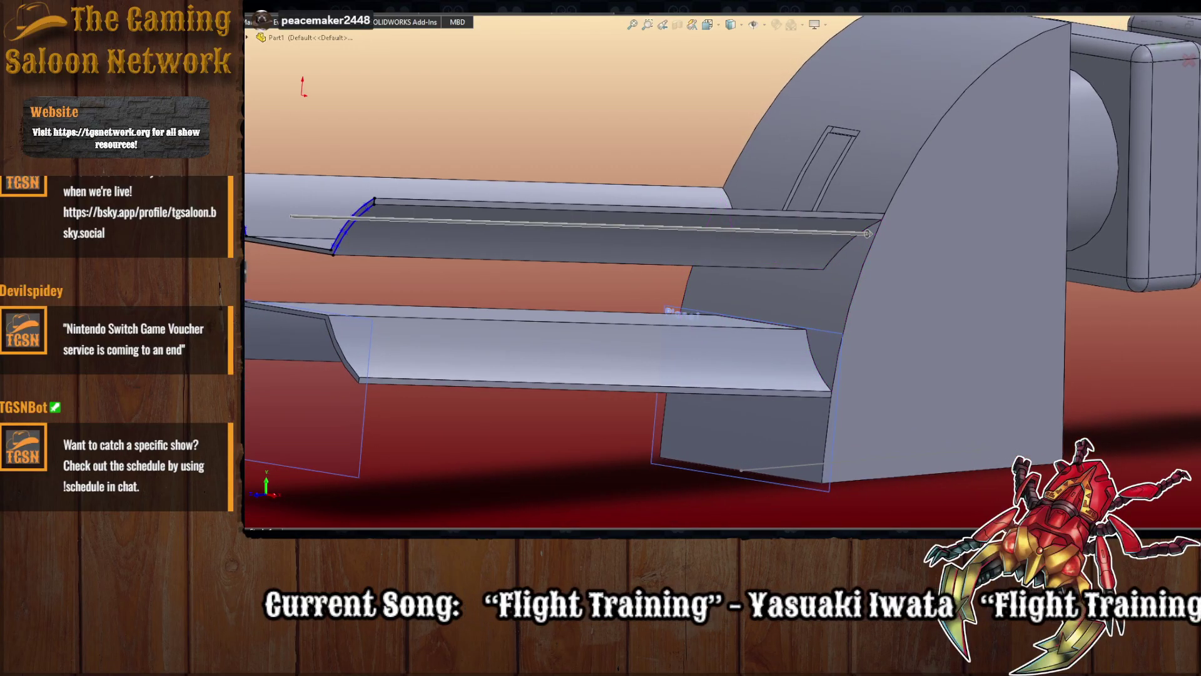
- Choose the closed lip region at the upper tray's front end as the contour for the extruded feature
middle_click_drag(343, 258, 1000, 325)
scroll(1022, 331, "down", 3)
scroll(1022, 331, "down", 1)
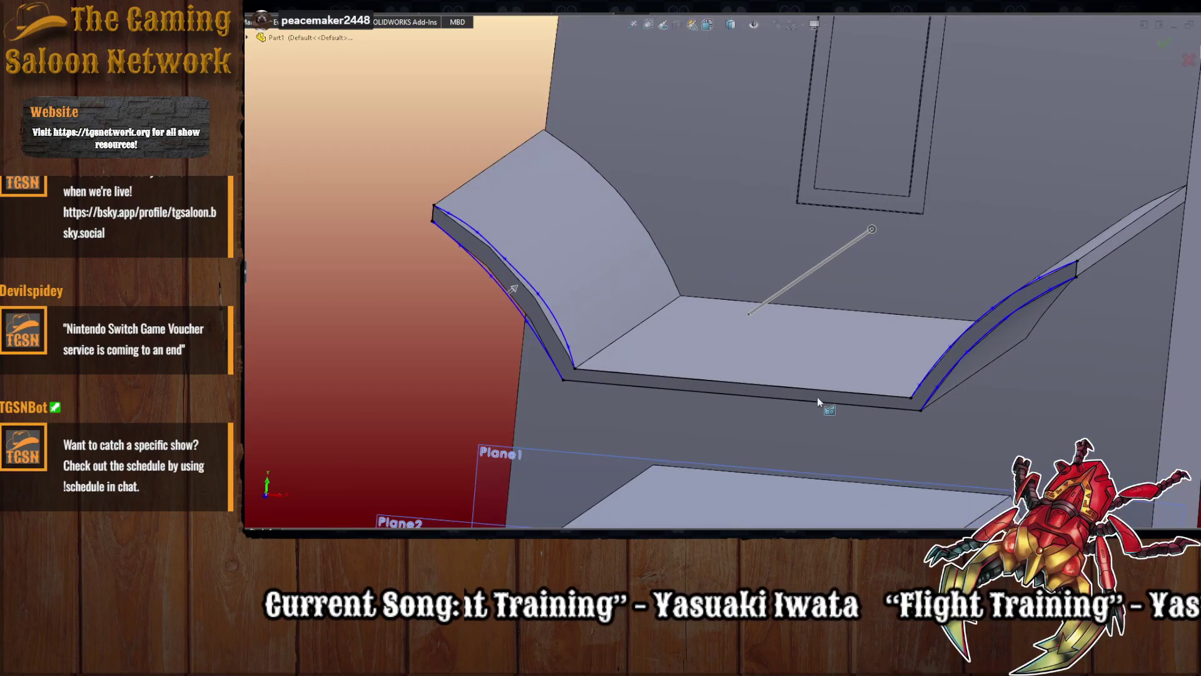
left_click(799, 394)
- Try to shorten the extruded feature so it ends just inside the curved body, and apply it
middle_click_drag(632, 396, 489, 325)
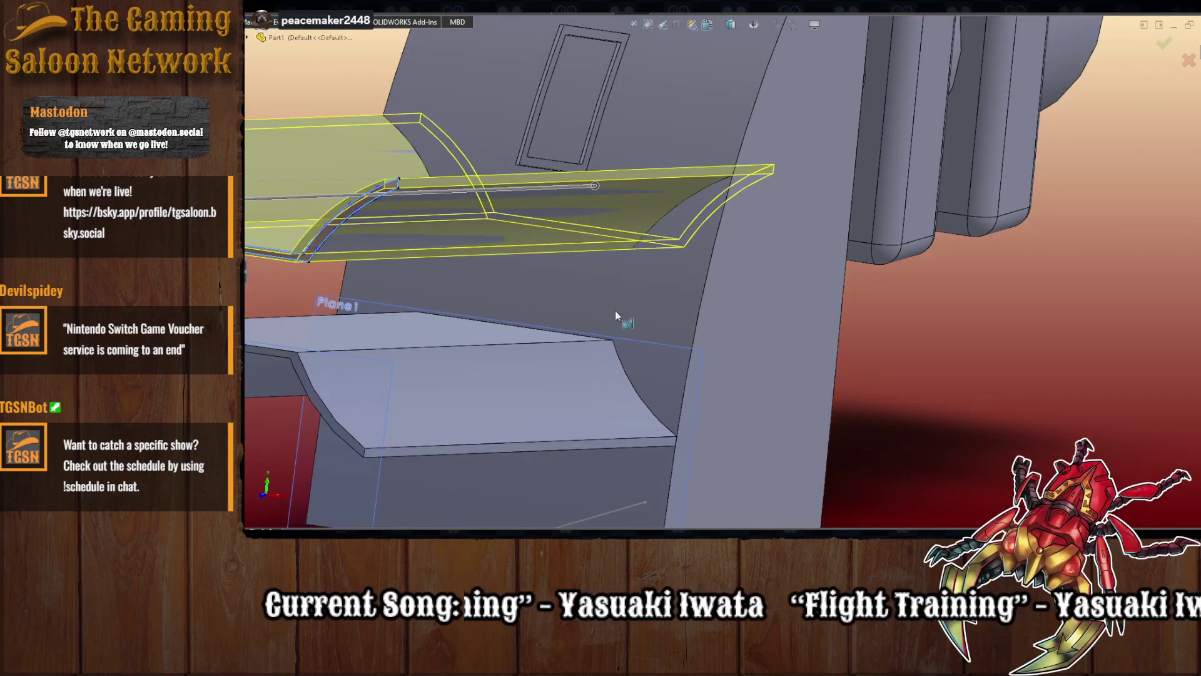
middle_click_drag(615, 316, 562, 282)
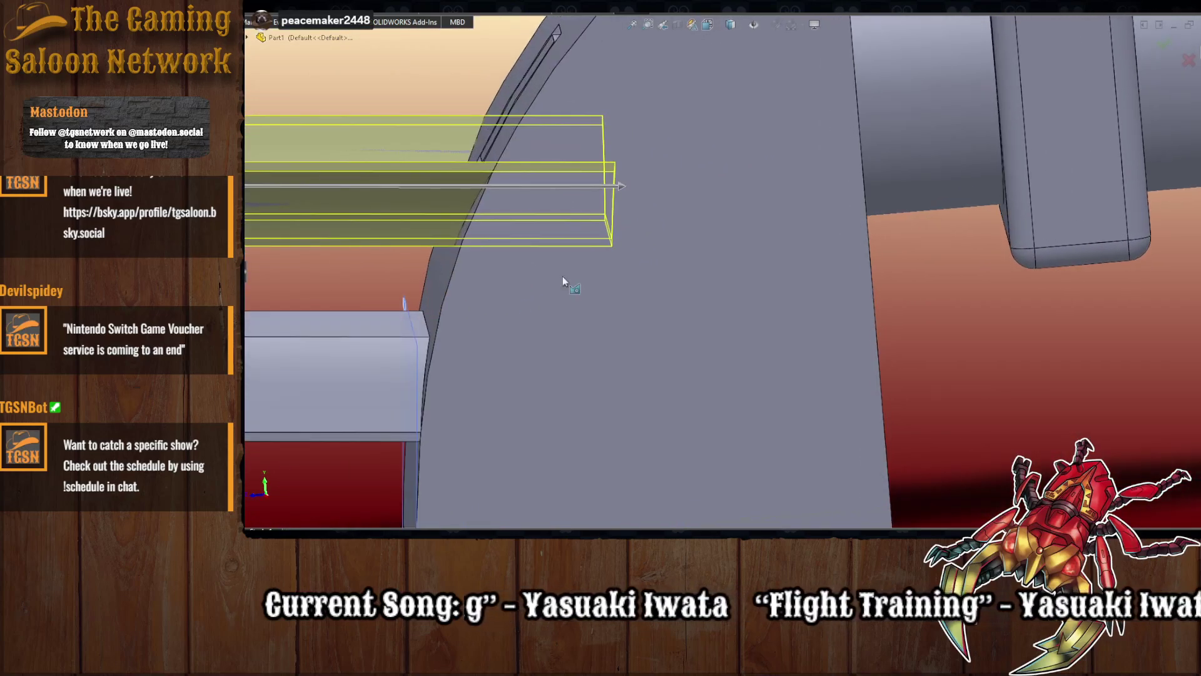
left_click(708, 24)
left_click(654, 311)
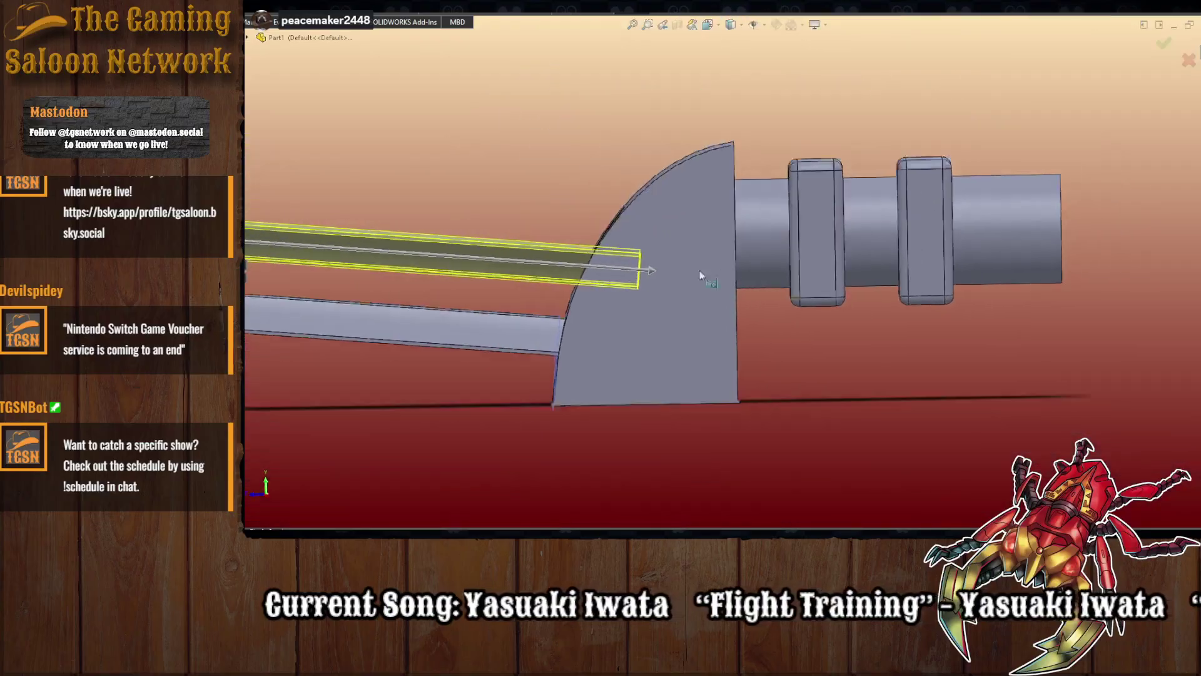
scroll(752, 242, "up", 3)
scroll(752, 247, "down", 3)
left_click_drag(732, 286, 661, 284)
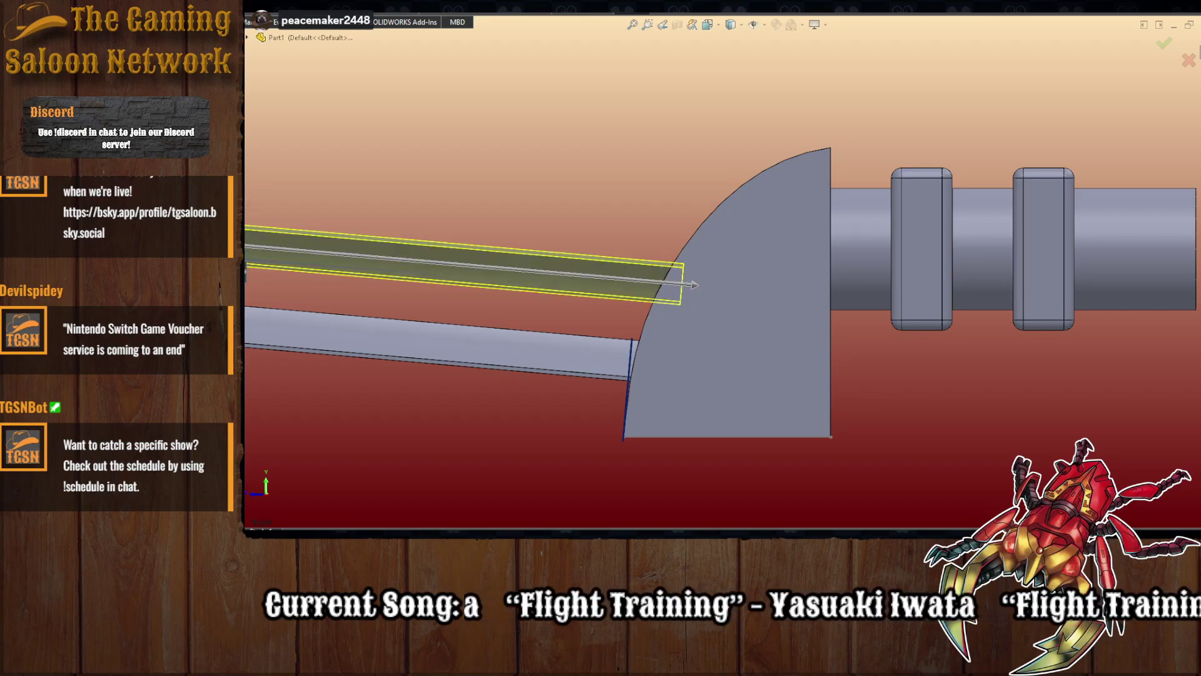
left_click(1164, 43)
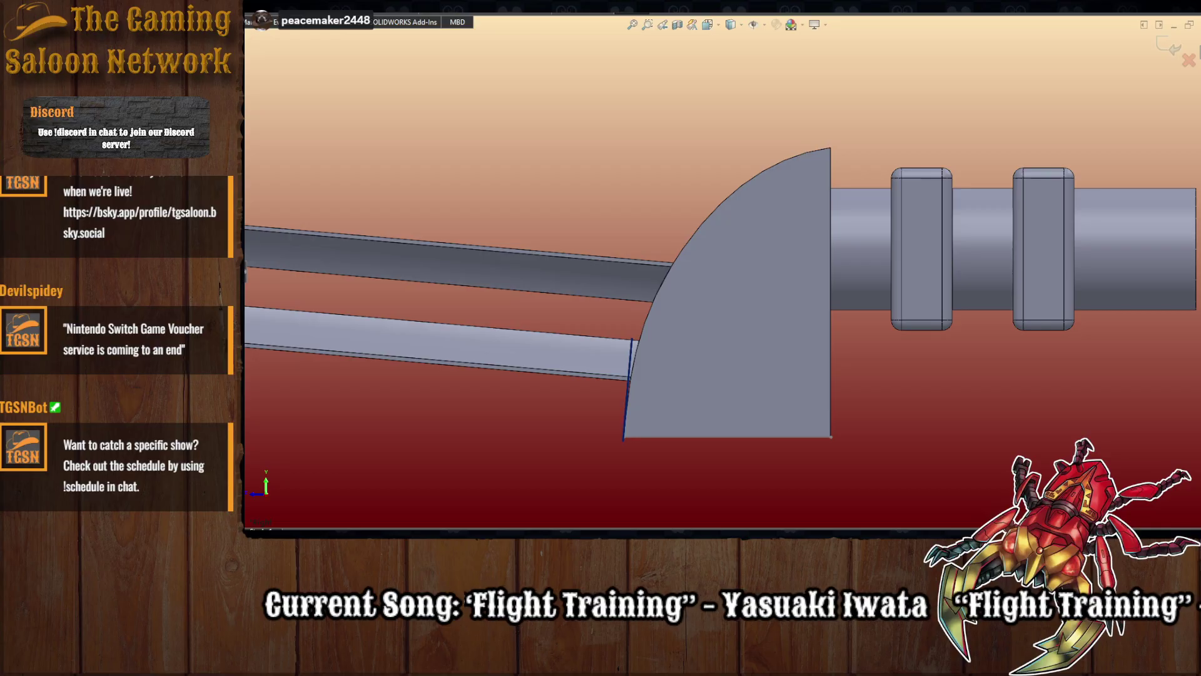
- Leave and remove the old lip profile sketch of the upper tray
key("ctrl+1")
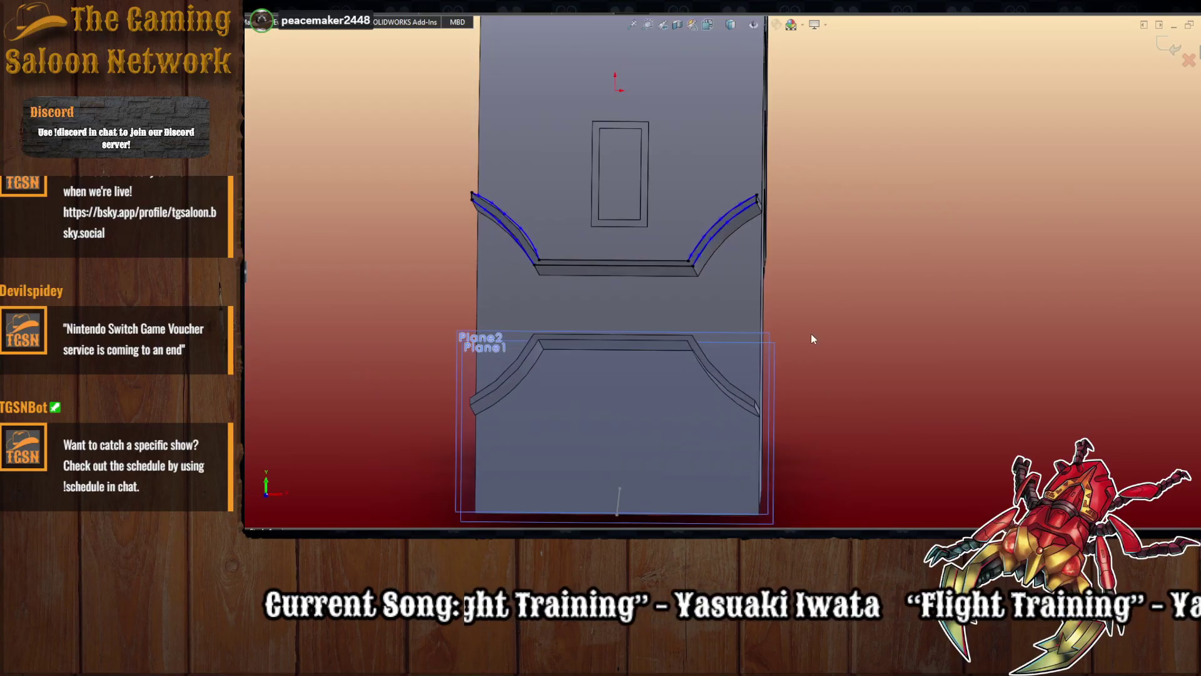
scroll(300, 411, "down", 1)
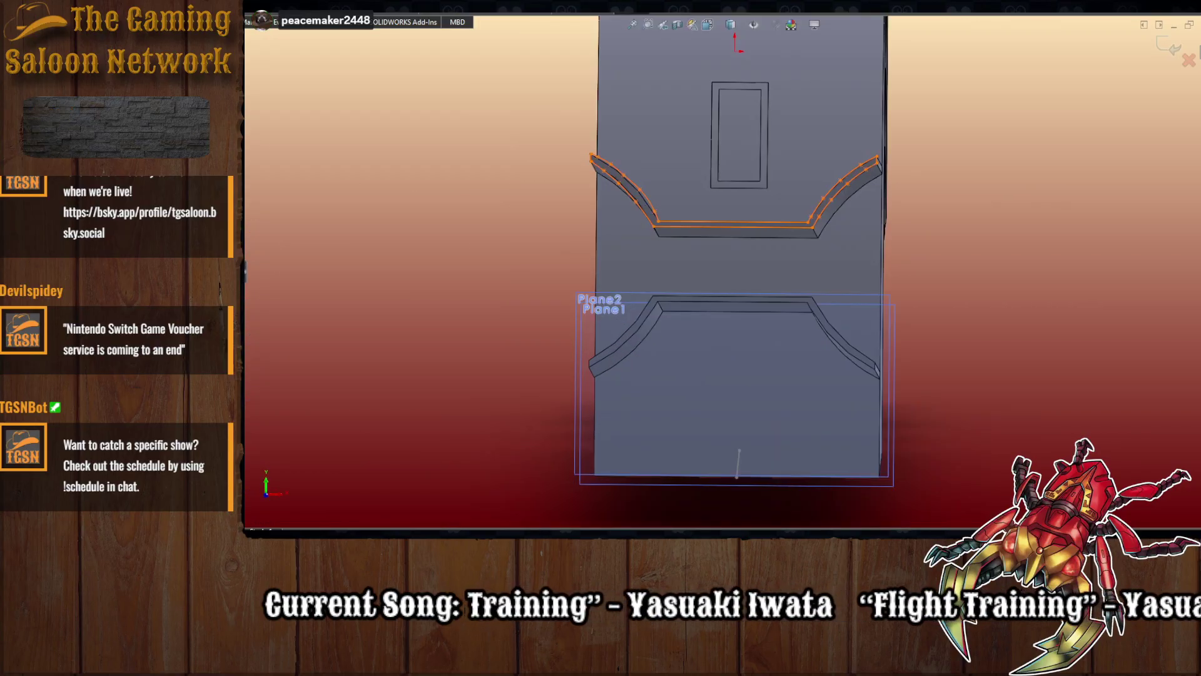
left_click(156, 391)
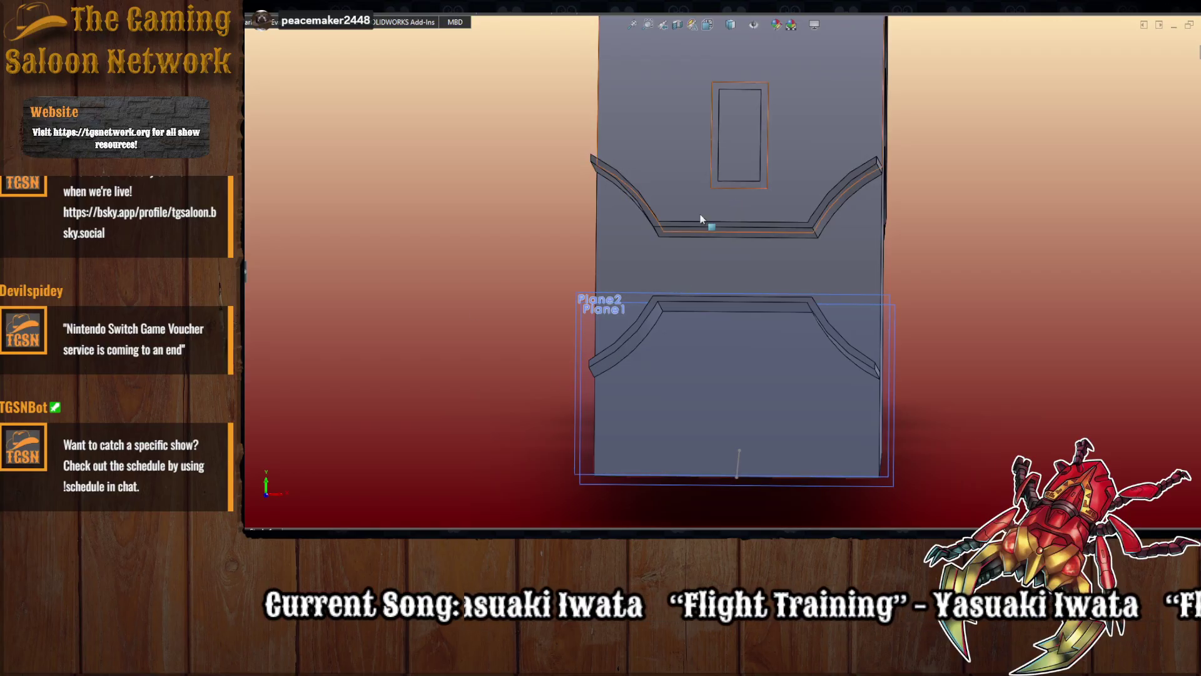
scroll(782, 253, "down", 3)
scroll(756, 319, "up", 4)
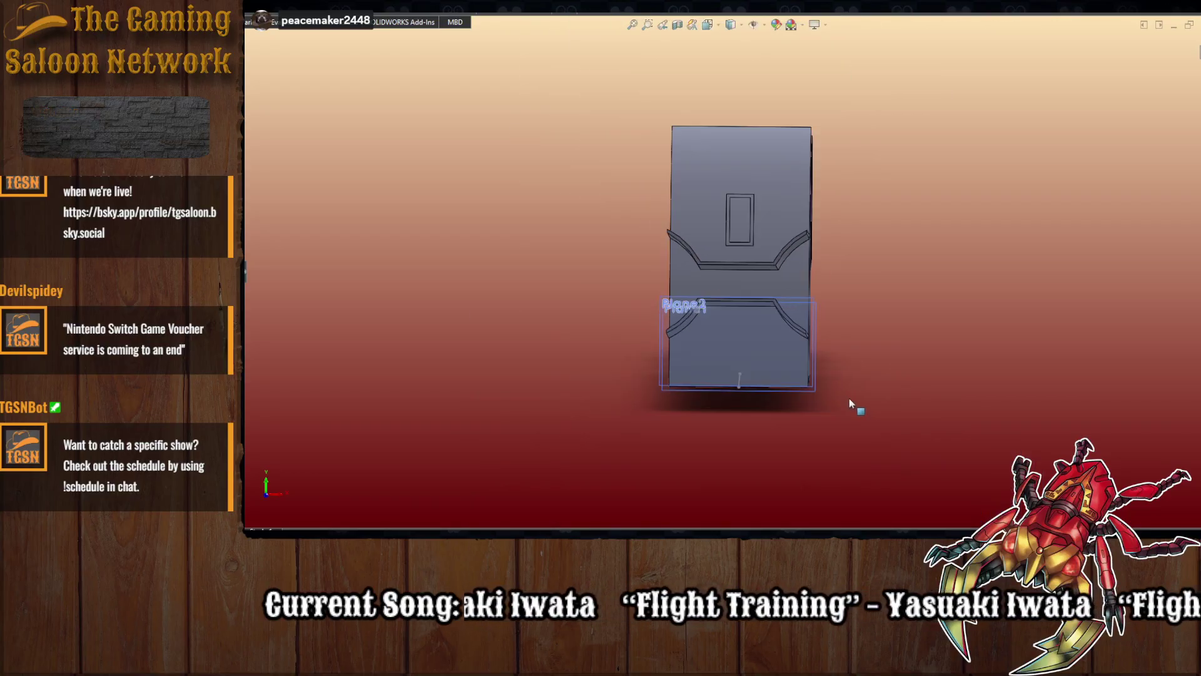
- Start a new sketch at the upper tray's front end and draw a vertical line through the middle of its flat bottom
middle_click_drag(850, 397, 714, 322)
key("ctrl+1")
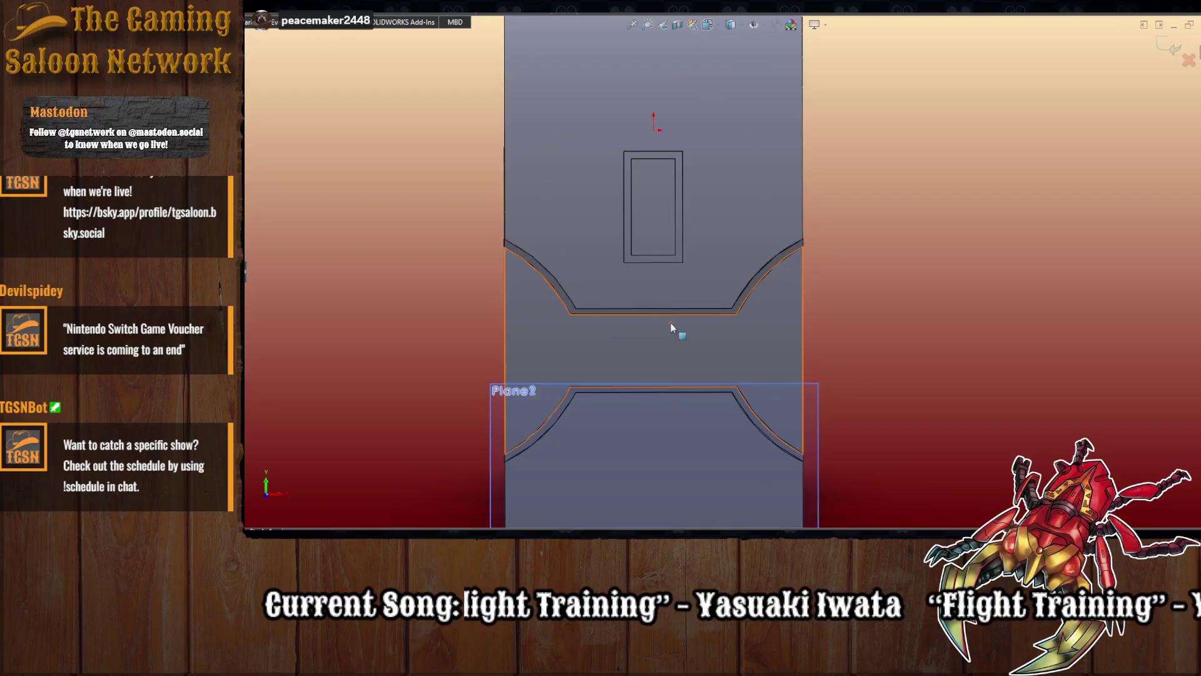
scroll(670, 323, "up", 5)
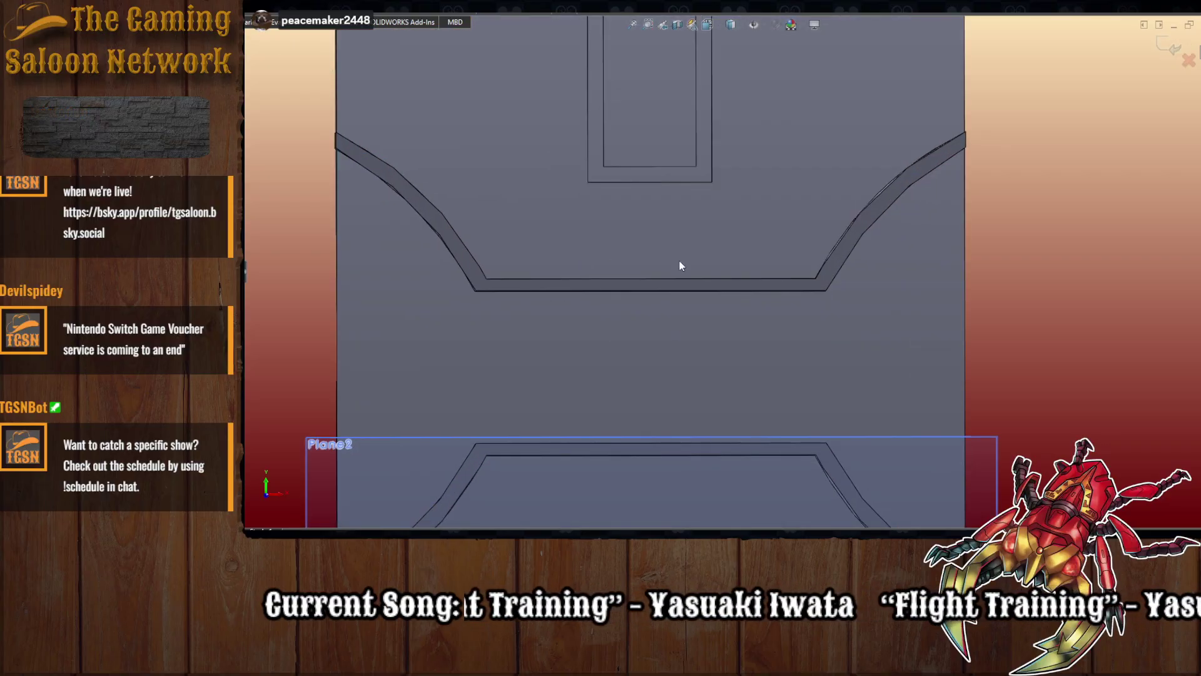
left_click(651, 279)
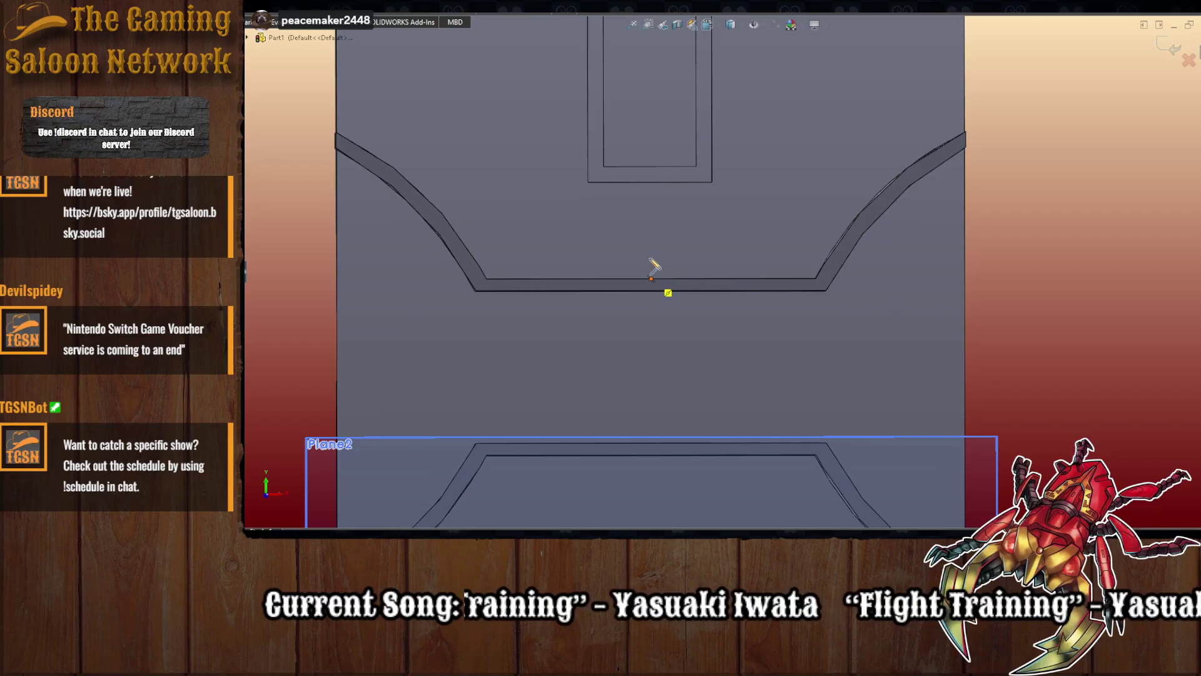
left_click(650, 205)
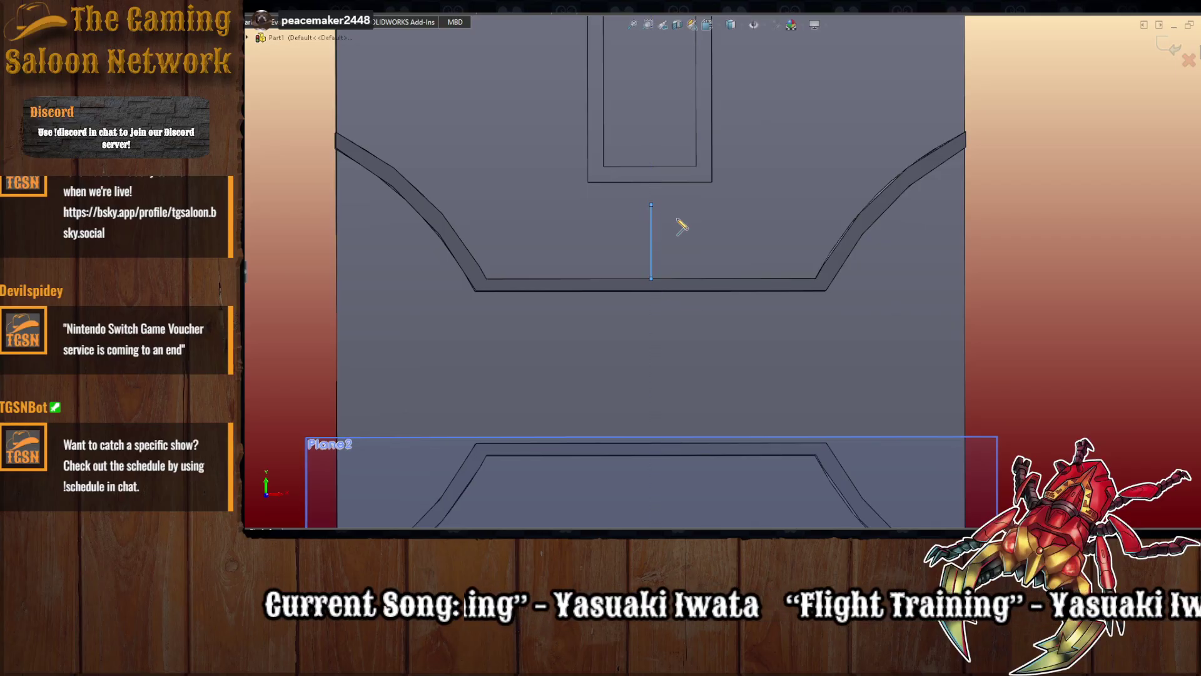
left_click(652, 333)
key("Escape")
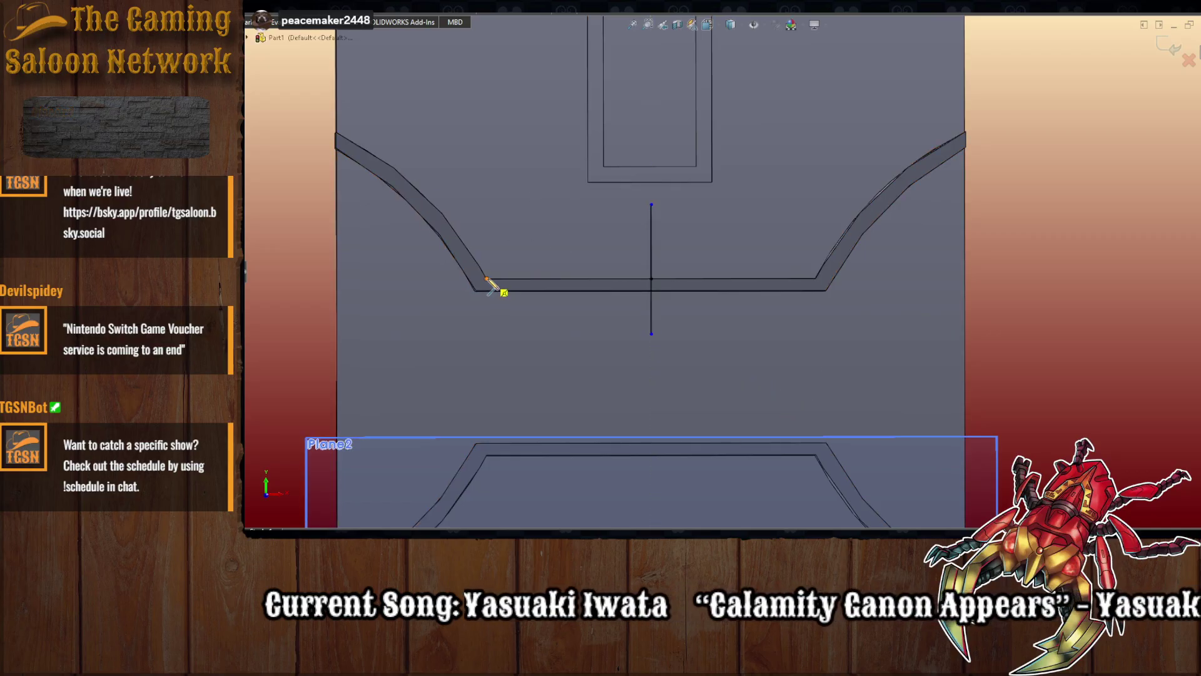
- Trace the left half of the flat bottom's upper and lower edges with lines from the corners to the vertical line
left_click(651, 278)
key("Escape")
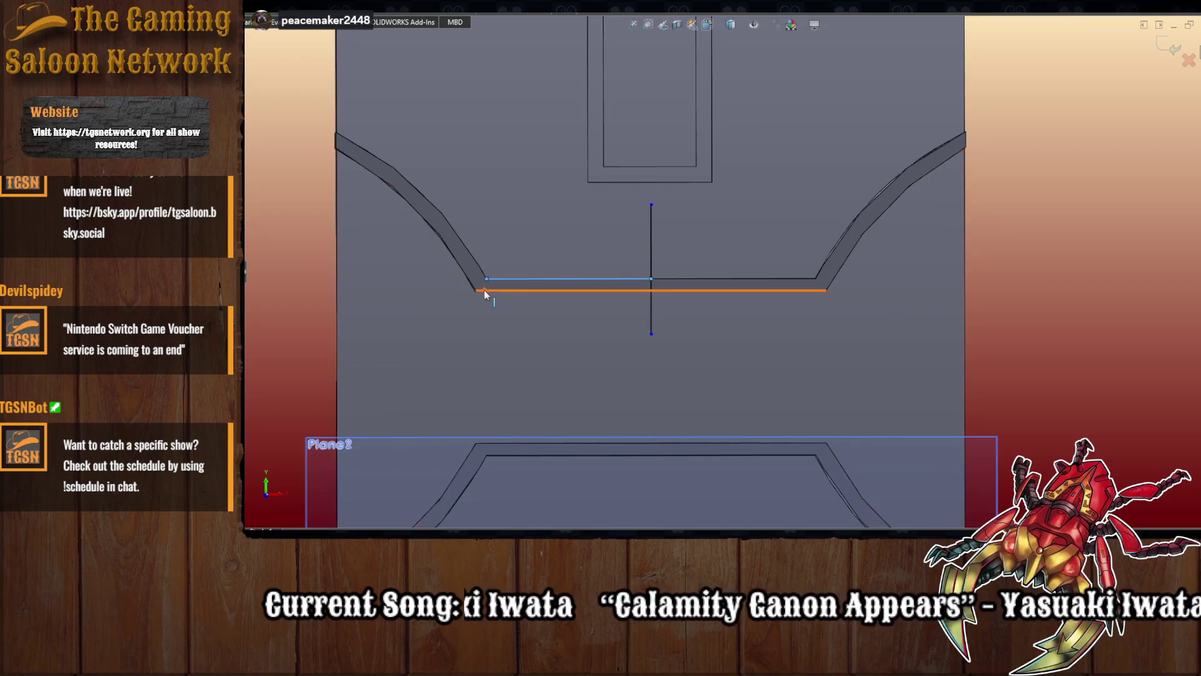
key("l")
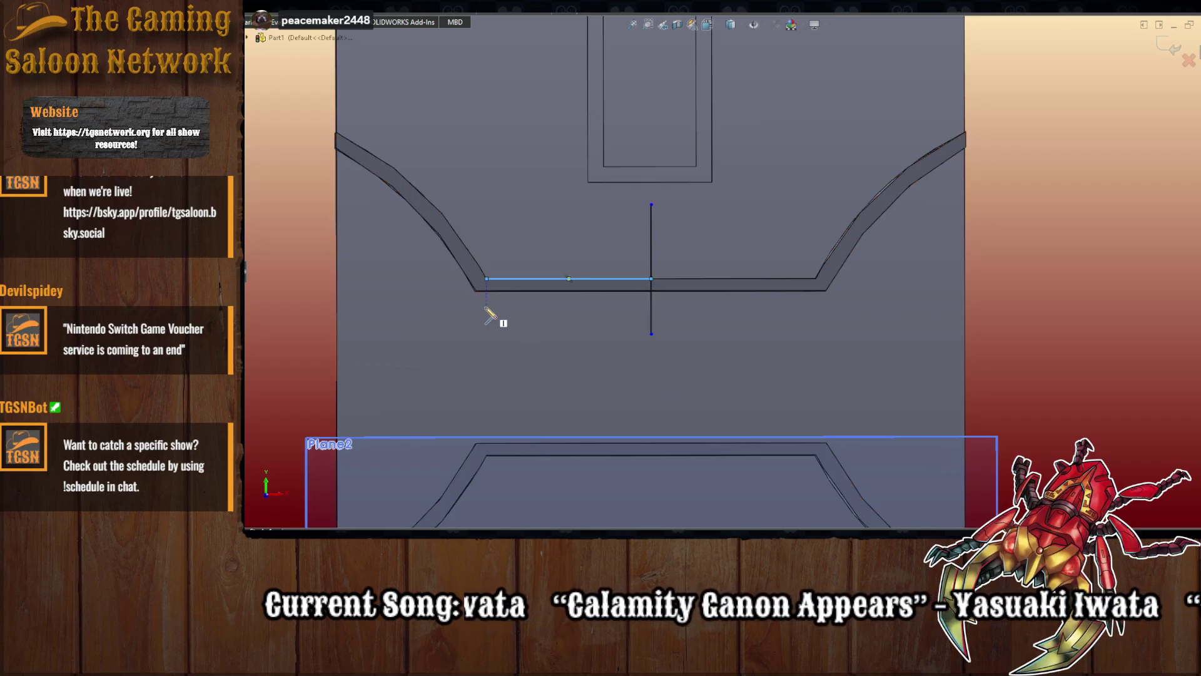
left_click(651, 291)
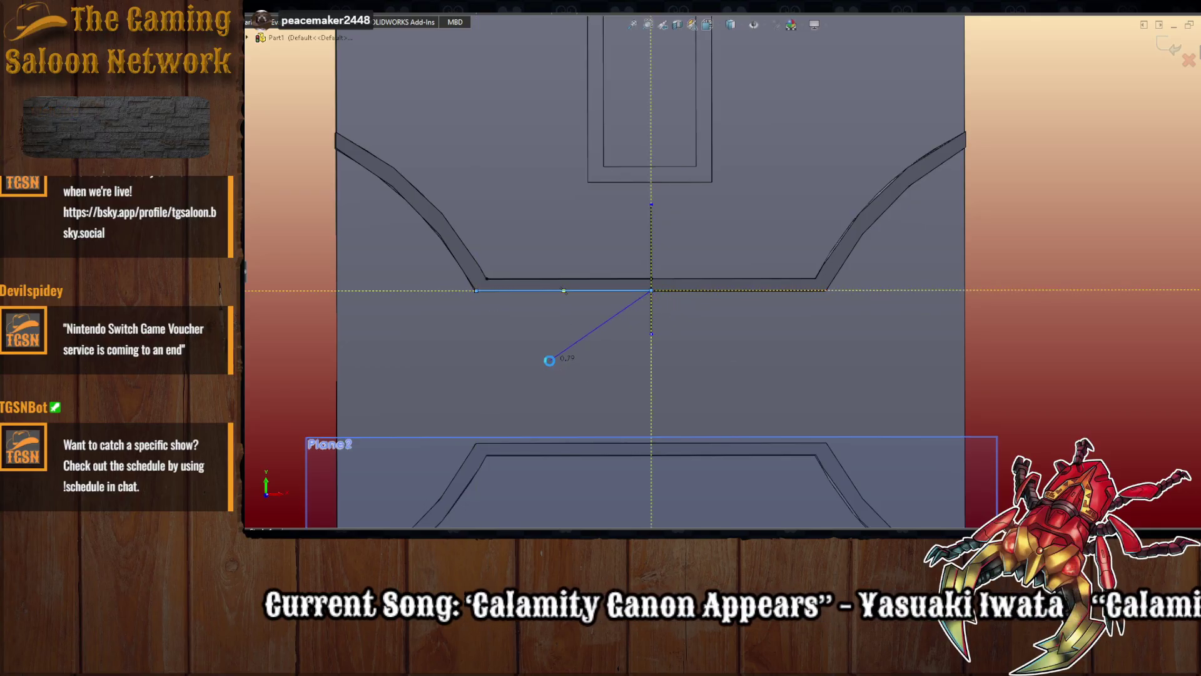
- Trace the upper edge of the tray's left curved lip with a spline from its outer end to the flat bottom's corner, adjusting the point near that corner
mouse_move(549, 360)
middle_mouse_down()
mouse_move(537, 343)
mouse_move(430, 359)
middle_mouse_up()
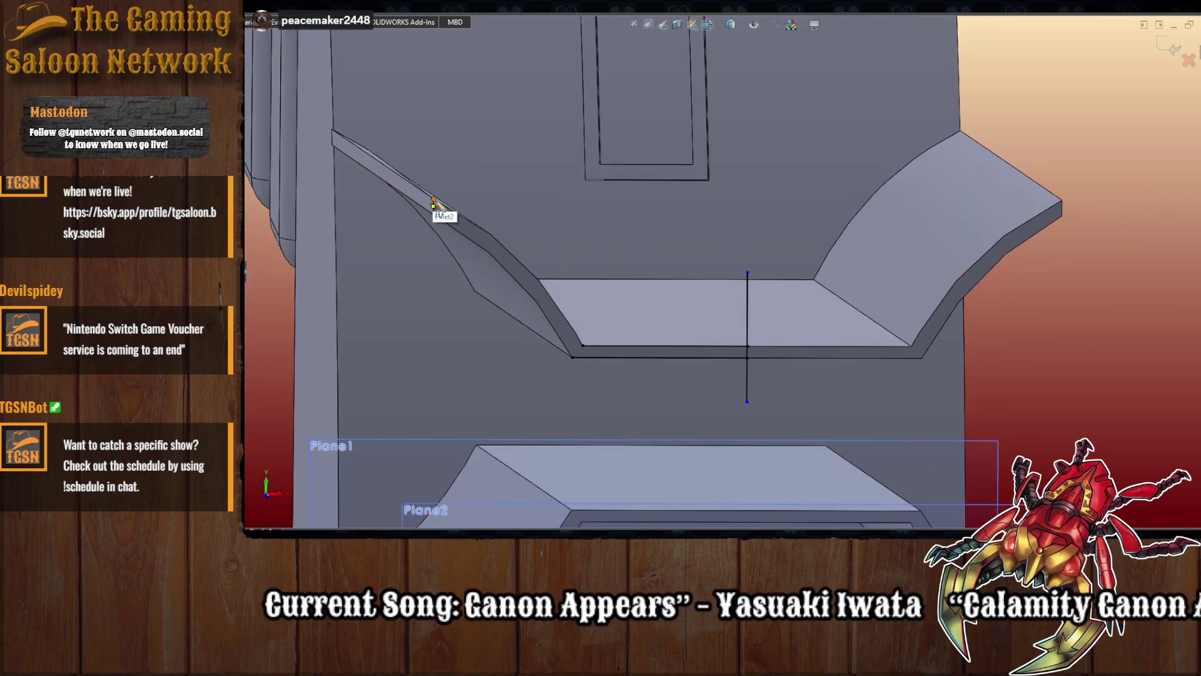
middle_click_drag(491, 215, 410, 153)
scroll(421, 190, "down", 4)
scroll(420, 197, "down", 2)
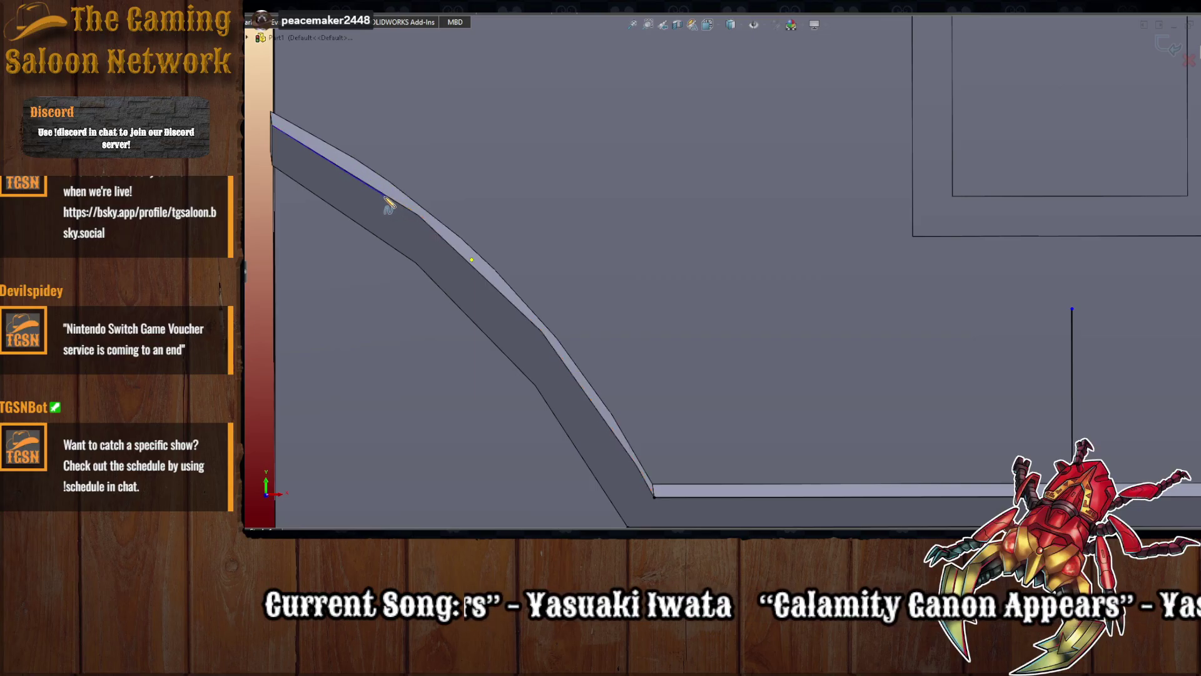
left_click(323, 154)
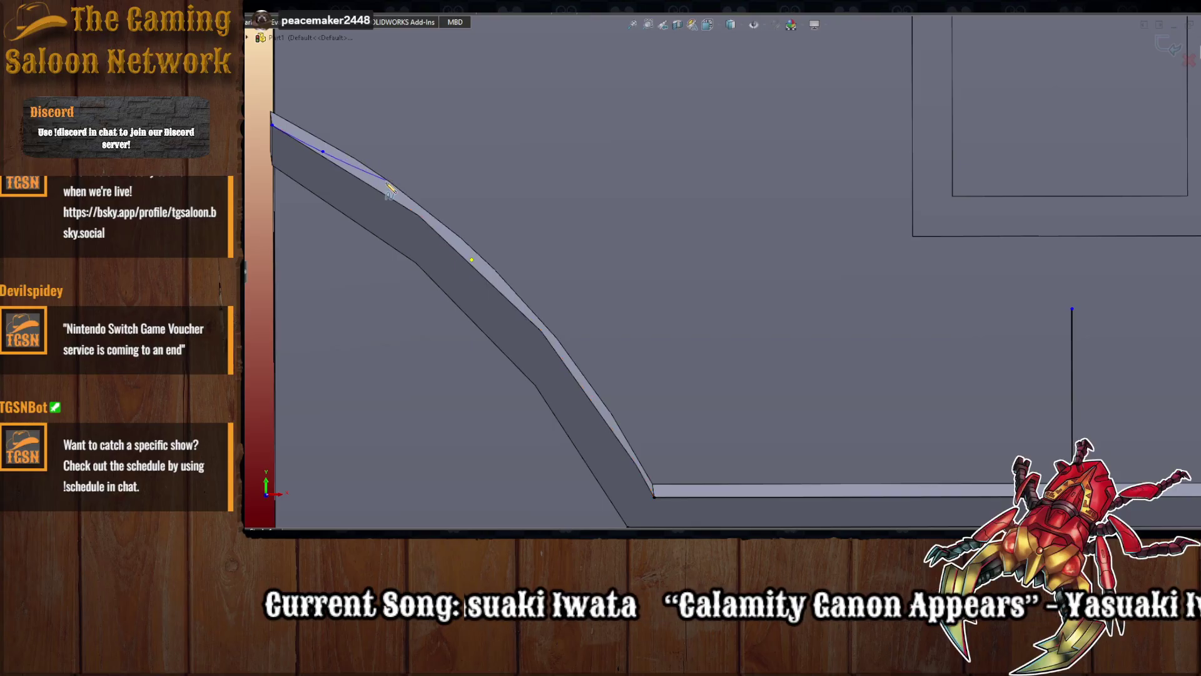
left_click(392, 195)
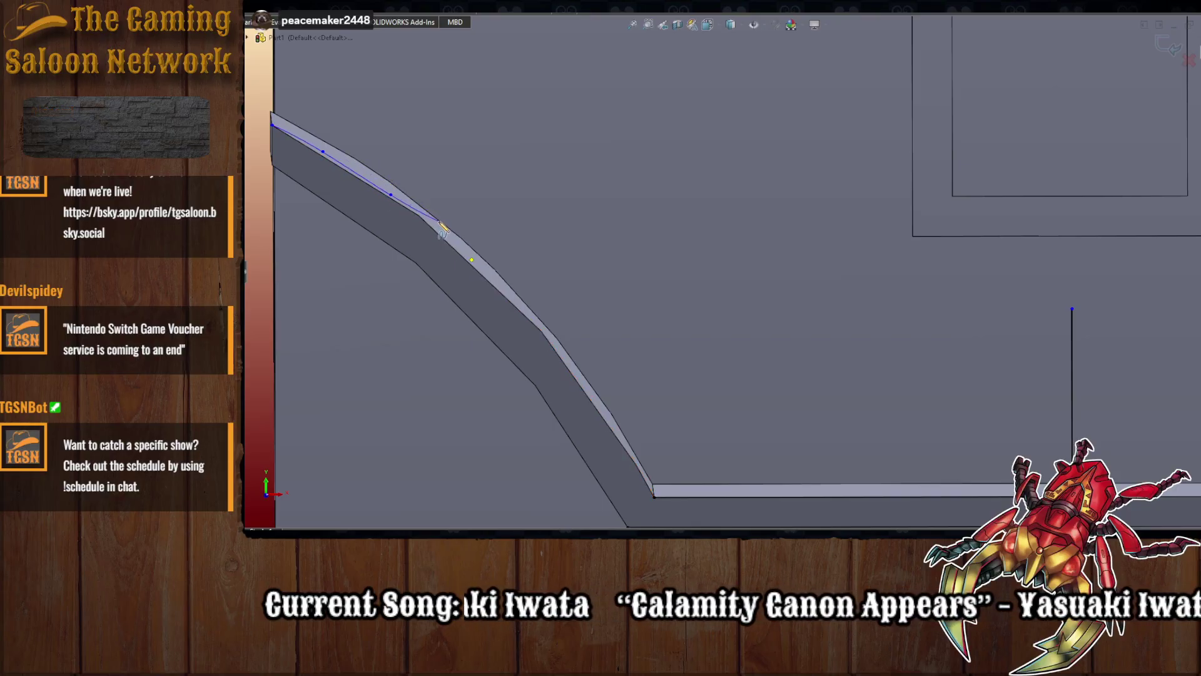
left_click(426, 214)
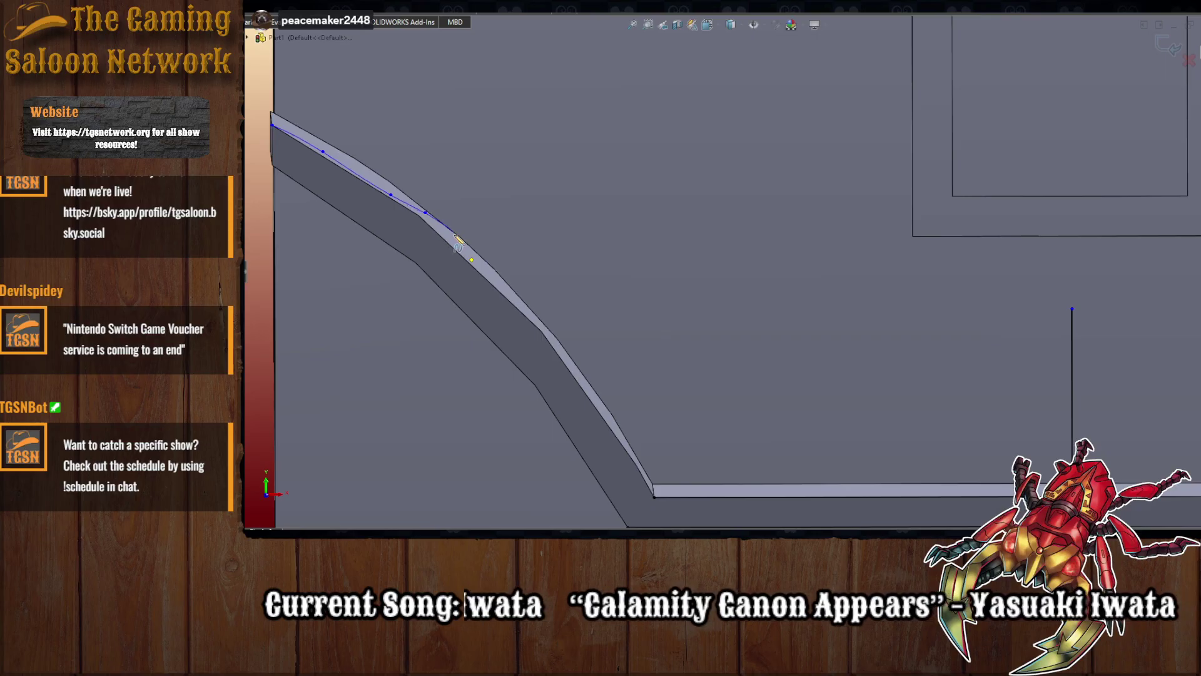
left_click(470, 258)
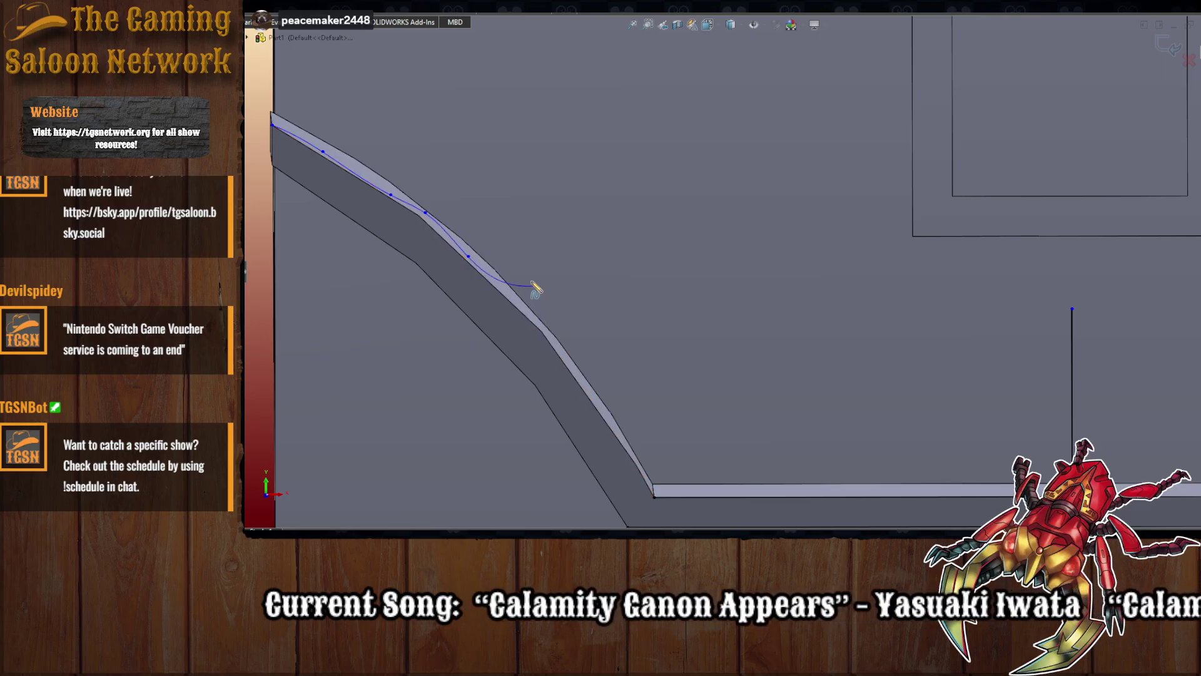
left_click(515, 292)
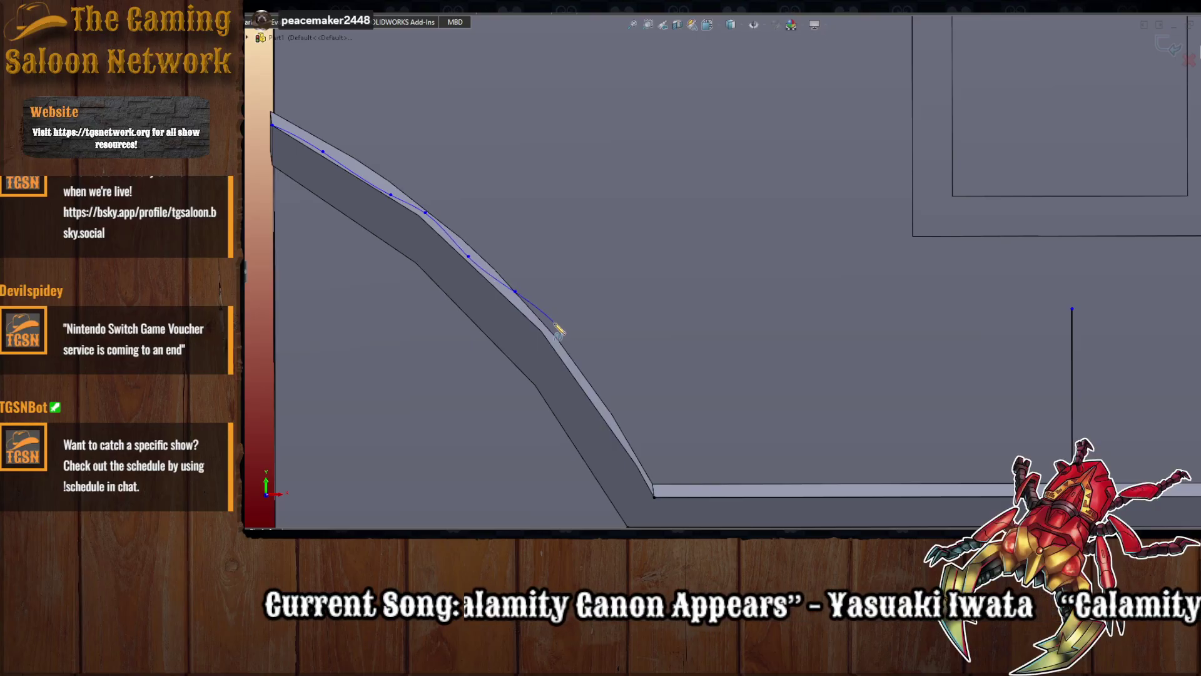
left_click(558, 340)
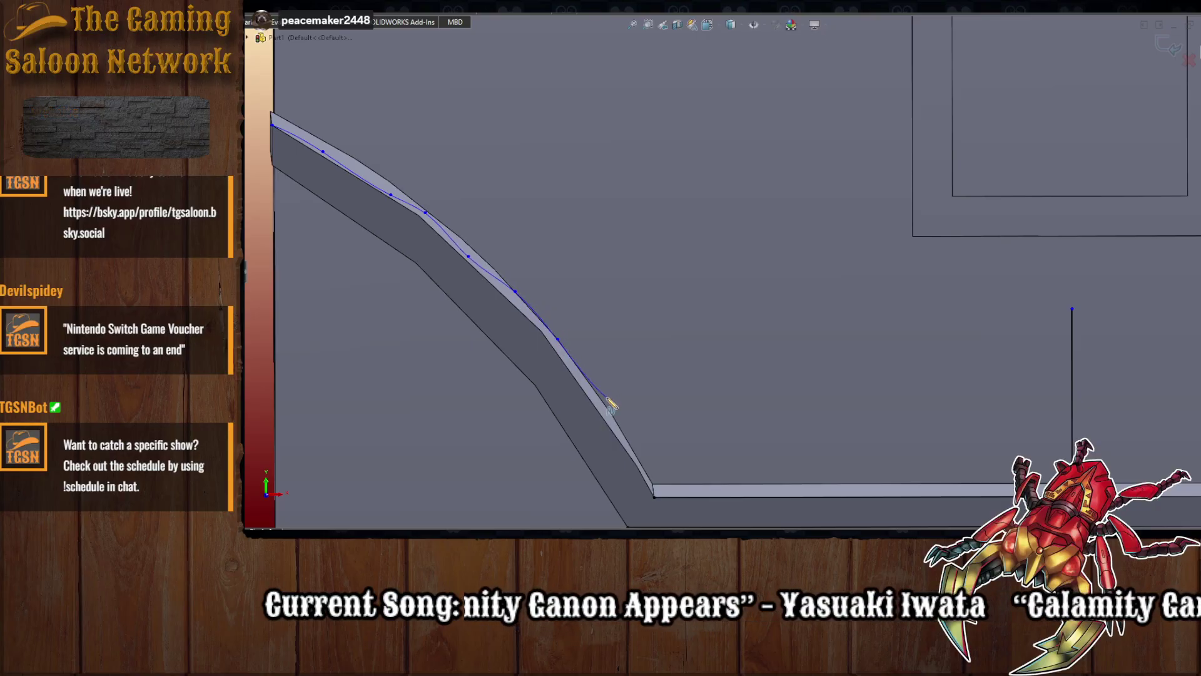
left_click(605, 404)
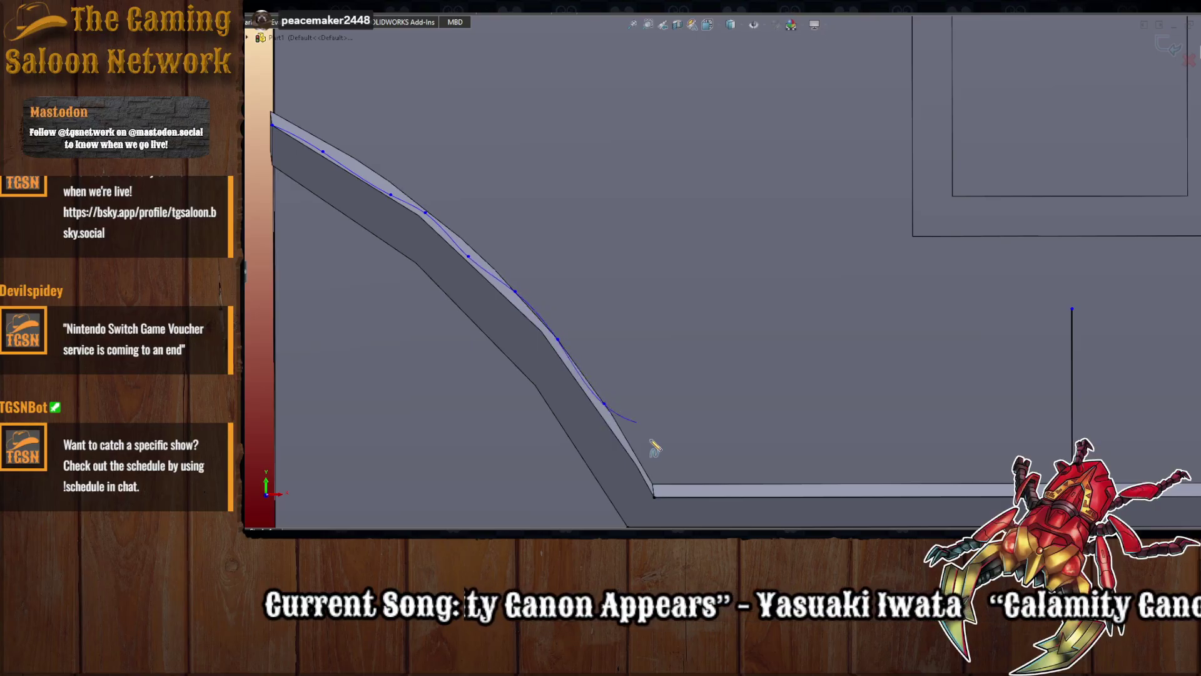
left_click(660, 486)
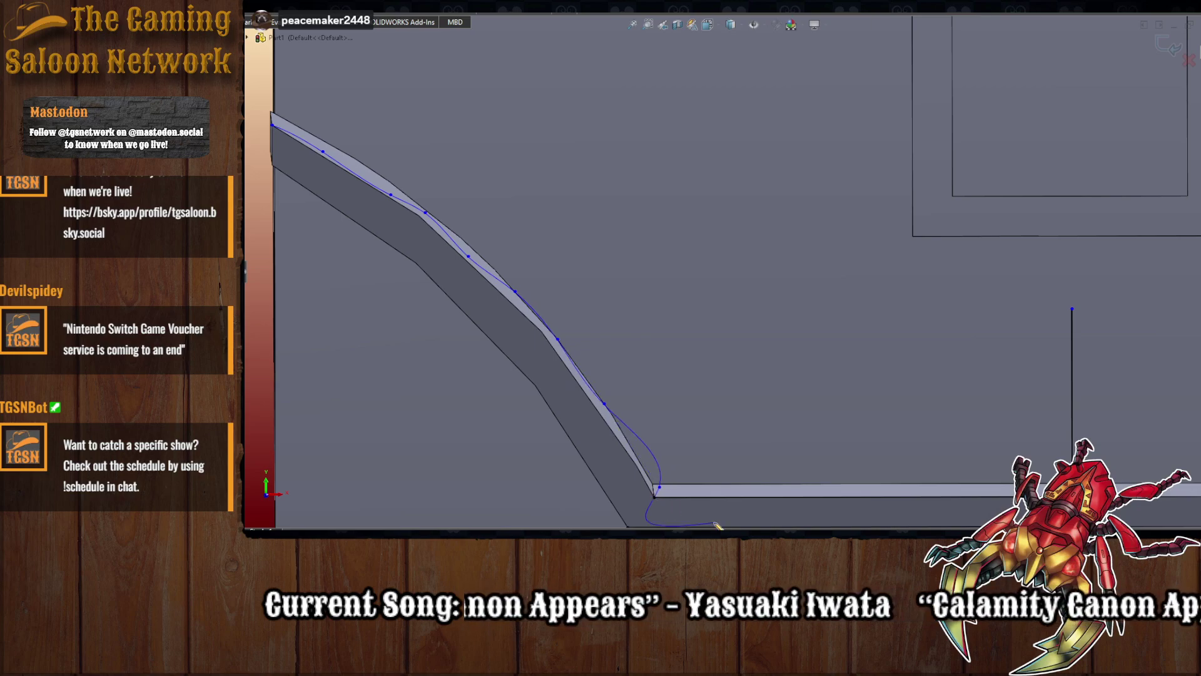
double_click(655, 497)
left_click_drag(660, 485, 643, 465)
scroll(644, 435, "up", 2)
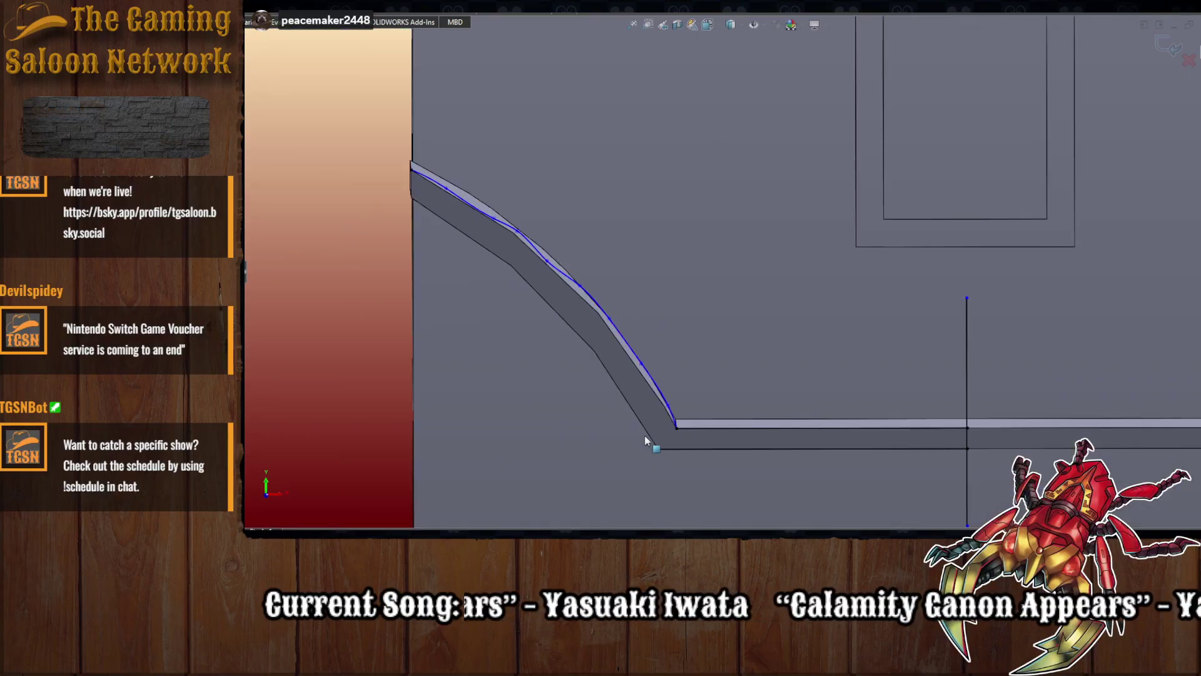
- Close the outer end of the left lip profile with a short vertical line between its upper and lower corners
scroll(645, 436, "down", 1)
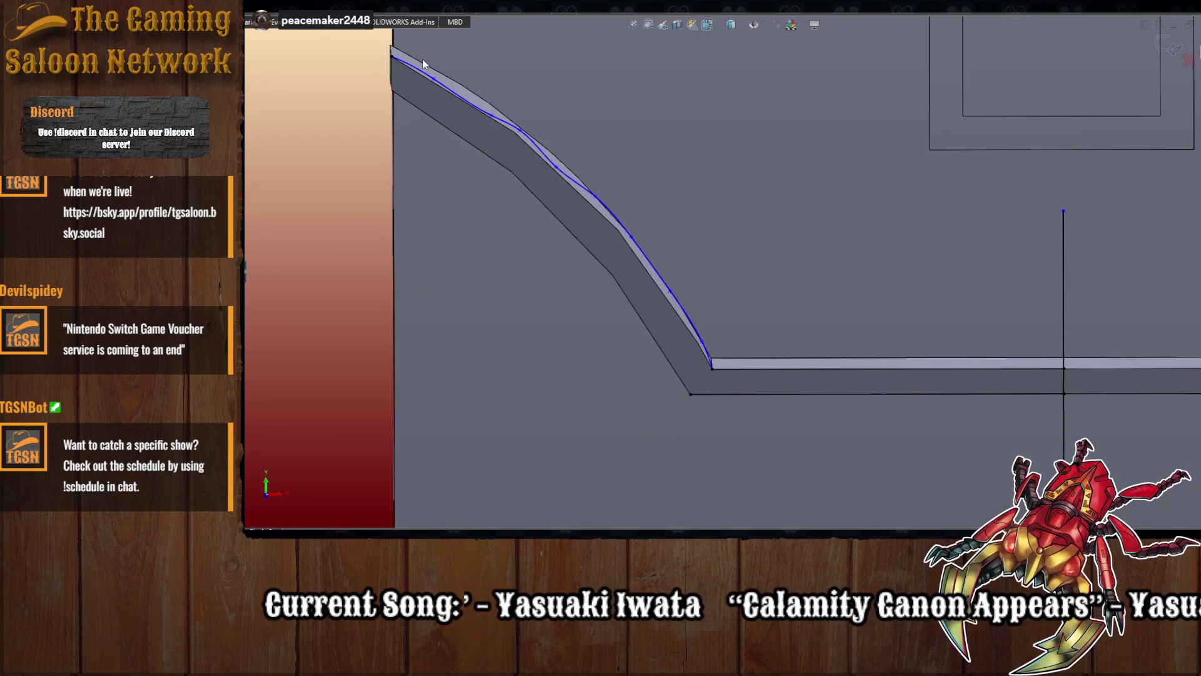
key("l")
left_click(391, 57)
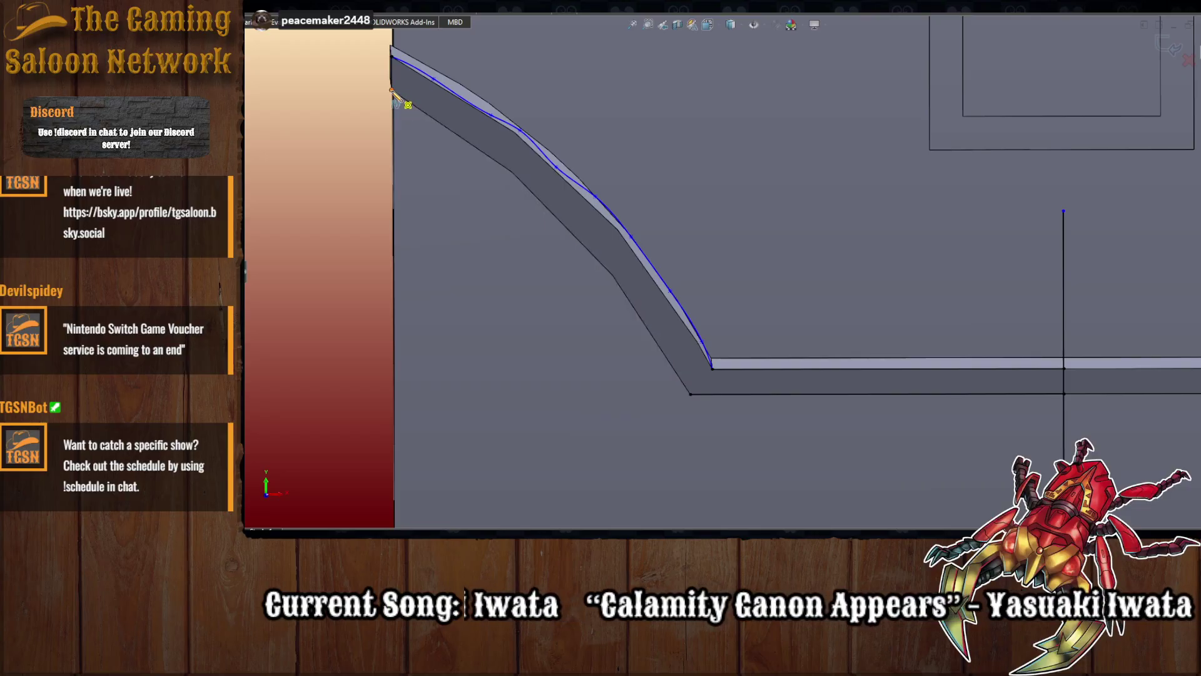
- Trace the lower edge of the left curved lip with a spline from its outer end to the flat bottom's lower corner
left_click(406, 110)
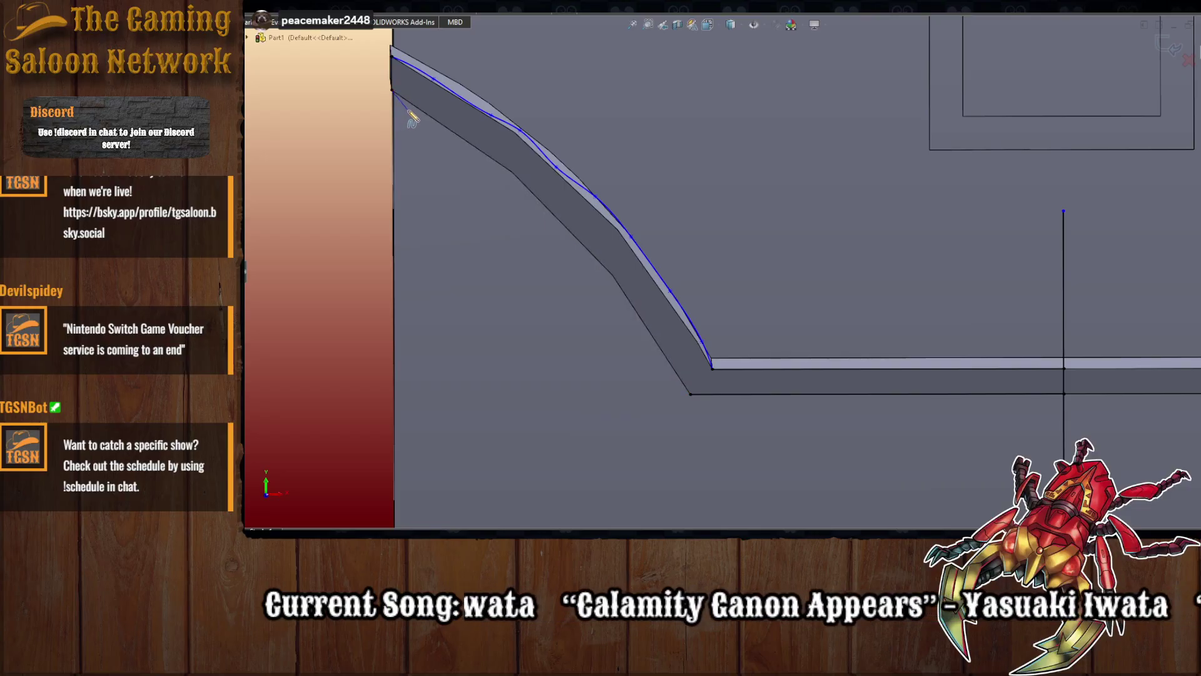
left_click(459, 140)
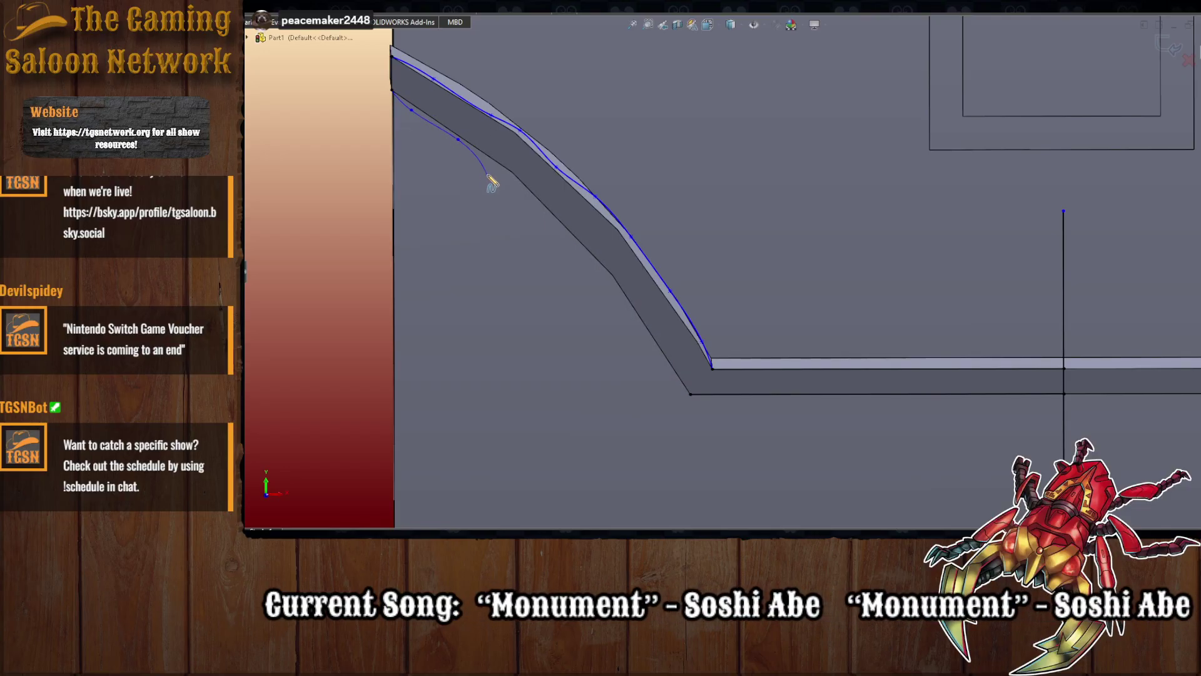
left_click(505, 175)
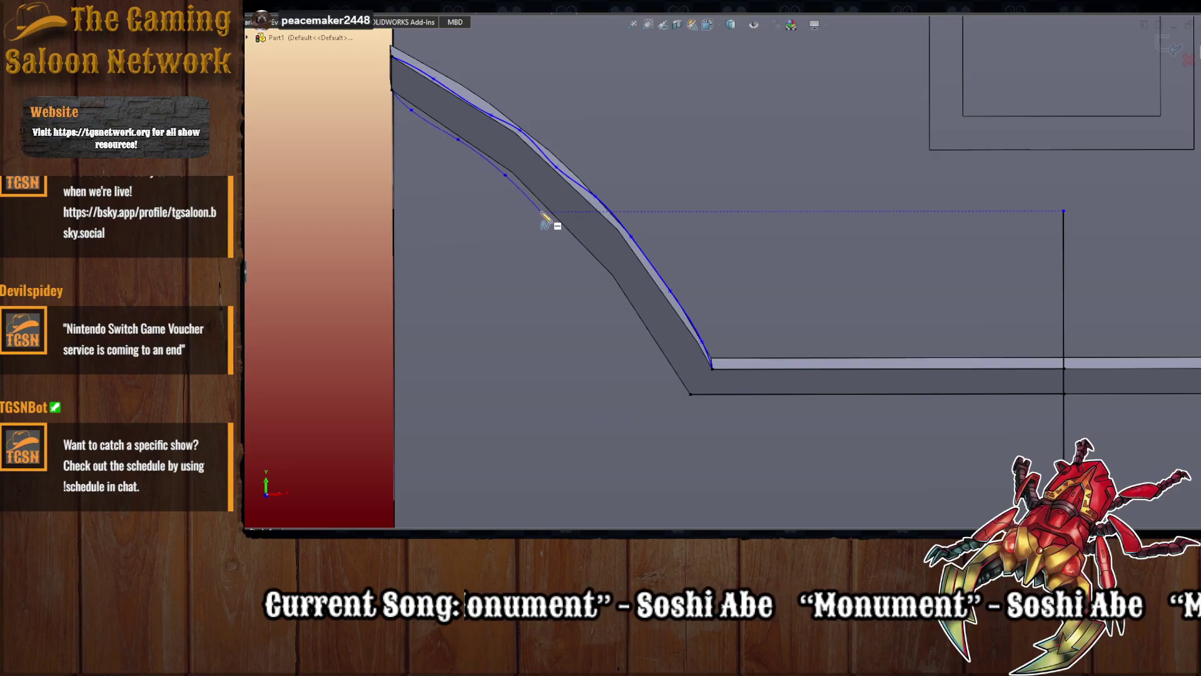
left_click(546, 212)
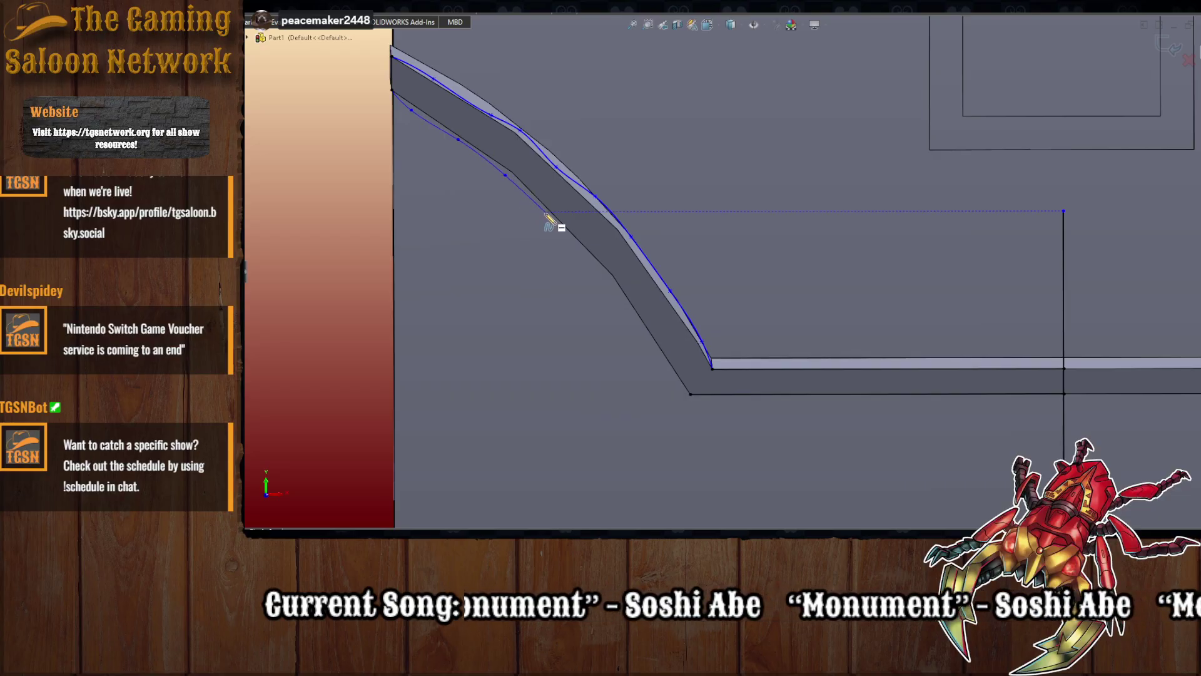
left_click(589, 258)
left_click(625, 305)
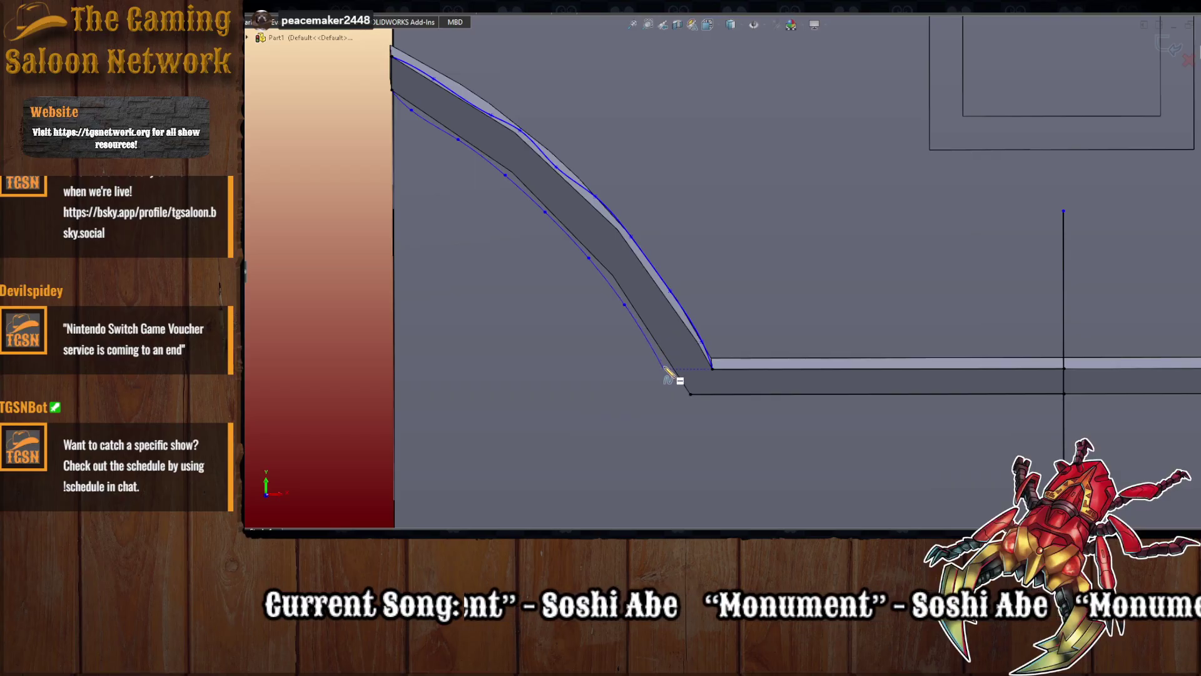
left_click(670, 377)
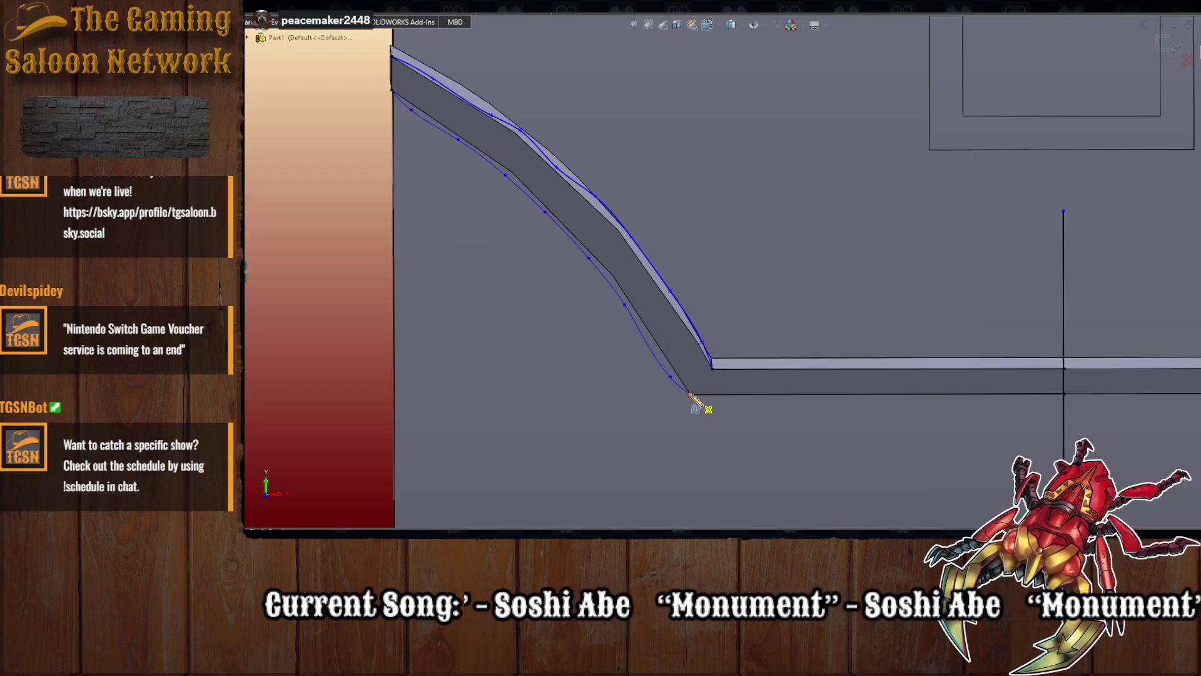
left_click(691, 394)
key("Escape")
- Mirror the left half of the tray profile, including both splines, the end line and the bottom lines, about the vertical centre line
scroll(825, 330, "down", 4)
scroll(827, 329, "up", 2)
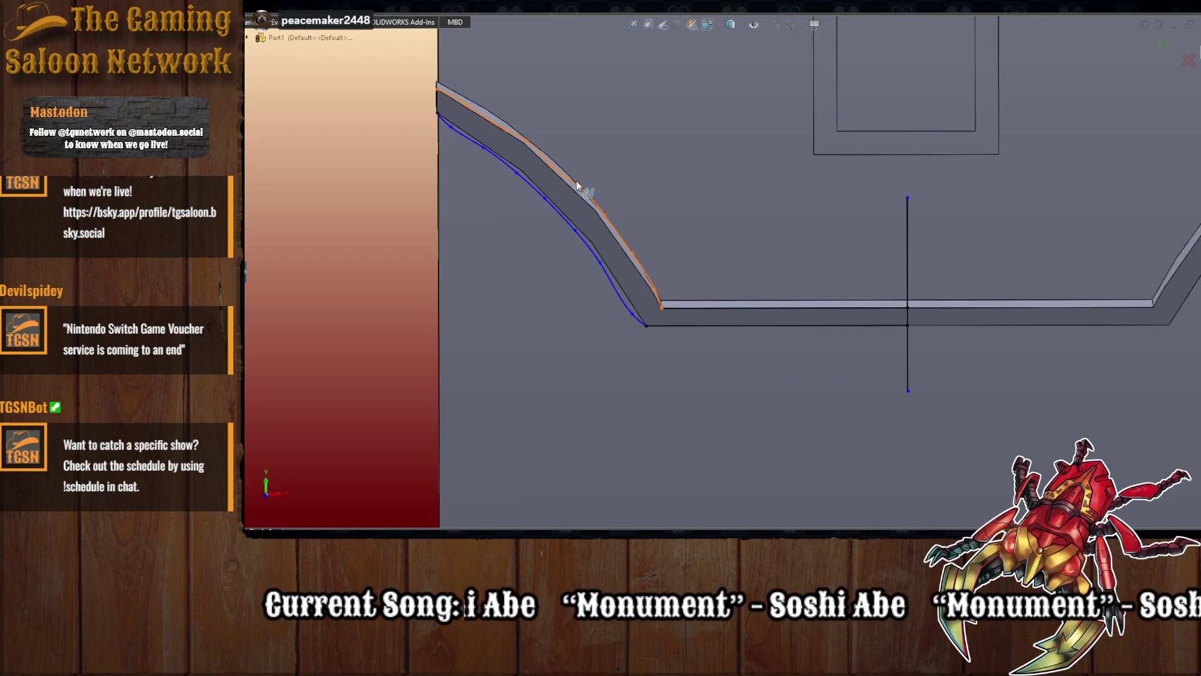
left_click(558, 211, "ctrl")
left_click(436, 107)
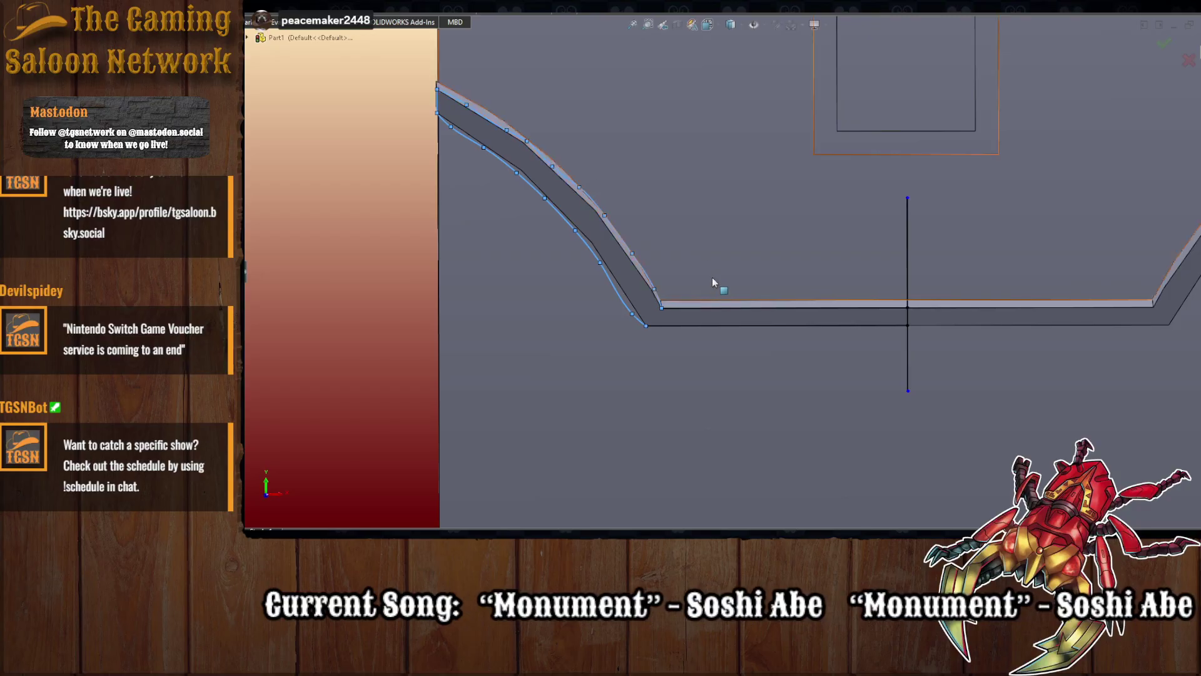
left_click(710, 311)
left_click(710, 330)
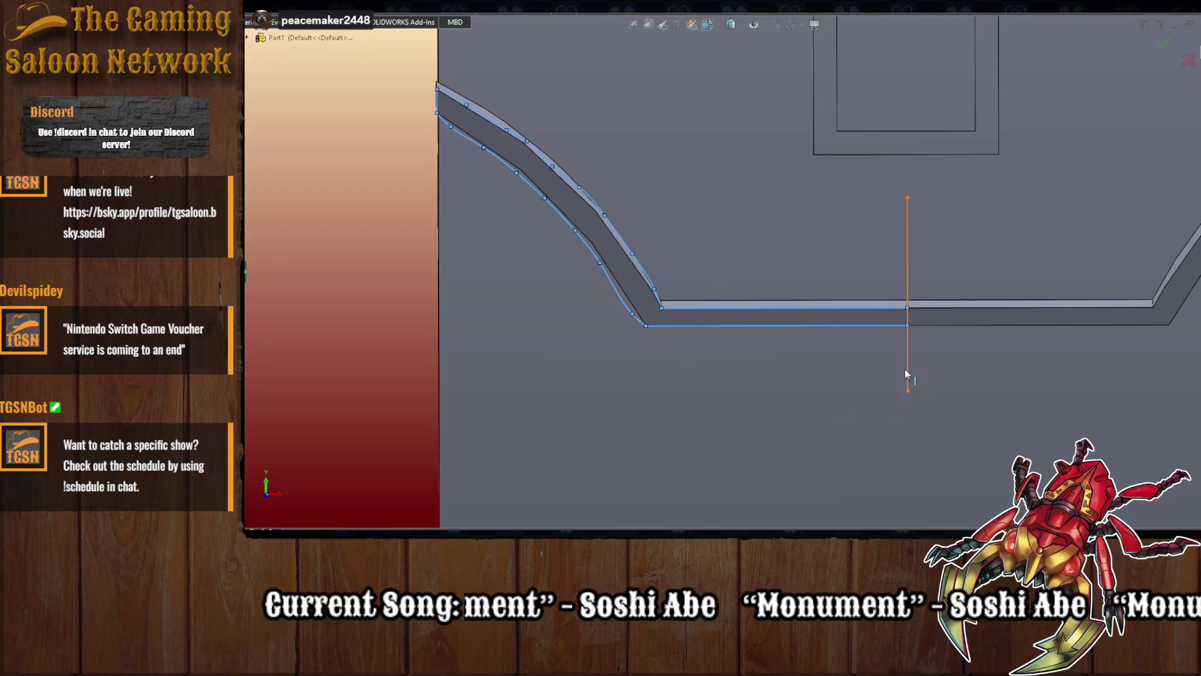
scroll(910, 372, "down", 3)
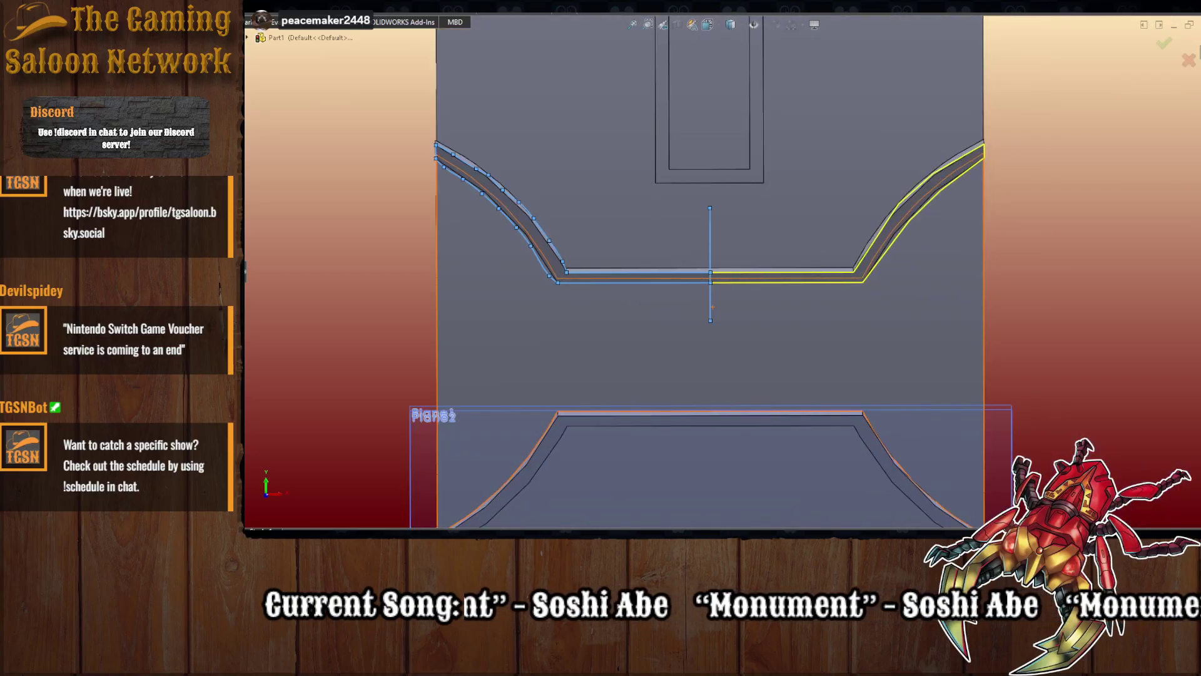
left_click(1165, 44)
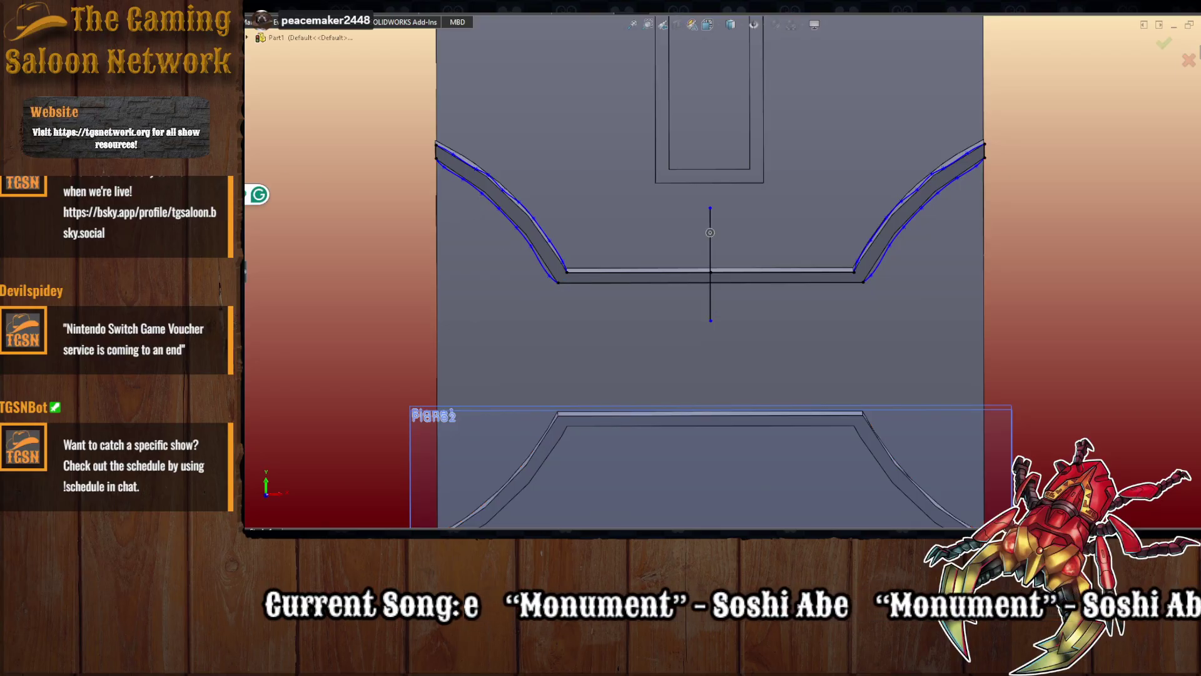
- Try to end the extruded cut of the tray profile at the curved body's face above the tray
left_click(833, 158)
middle_click_drag(833, 157, 748, 178)
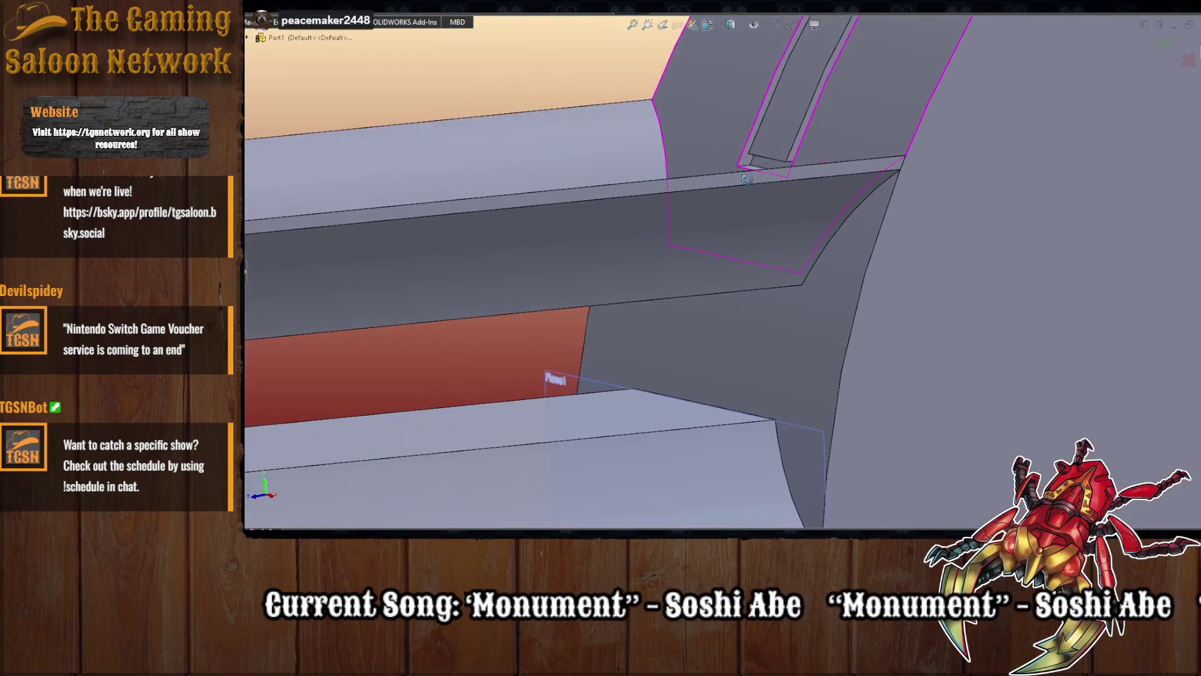
scroll(836, 182, "up", 3)
left_click(815, 174)
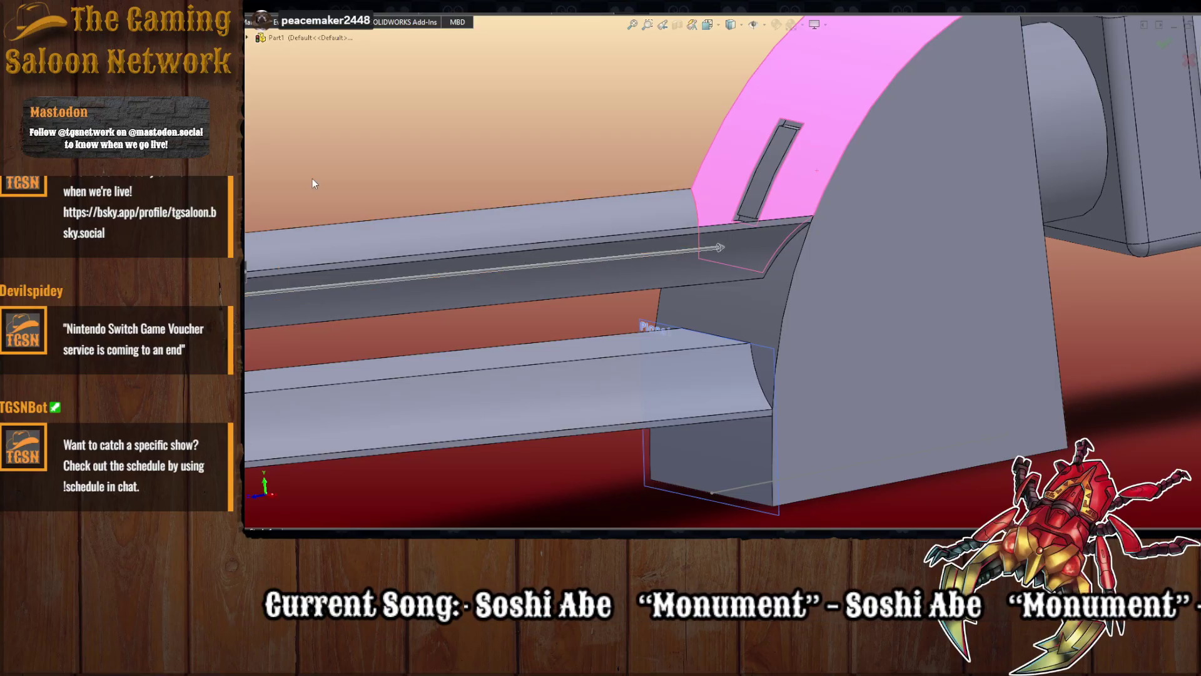
left_click(731, 258)
- Select both halves of the traced tray profile as the cut regions and the curved body's face below the tray as the end surface
middle_click_drag(506, 278, 525, 283)
scroll(621, 303, "down", 3)
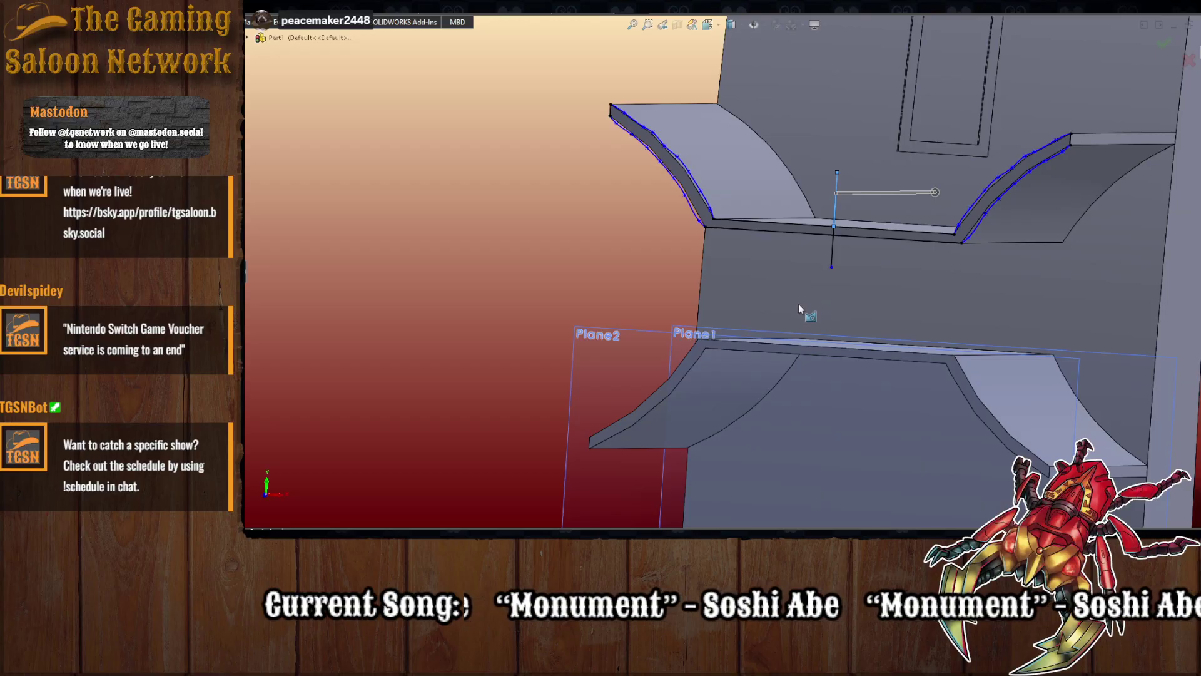
middle_click_drag(799, 303, 789, 308)
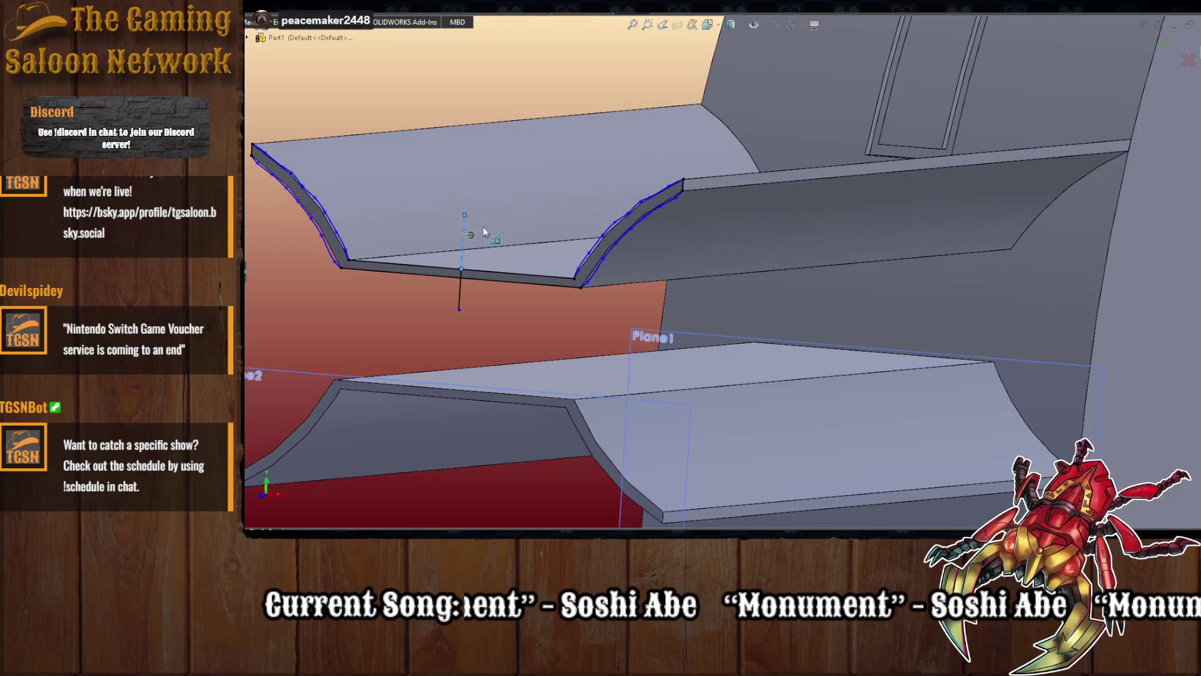
left_click(525, 280)
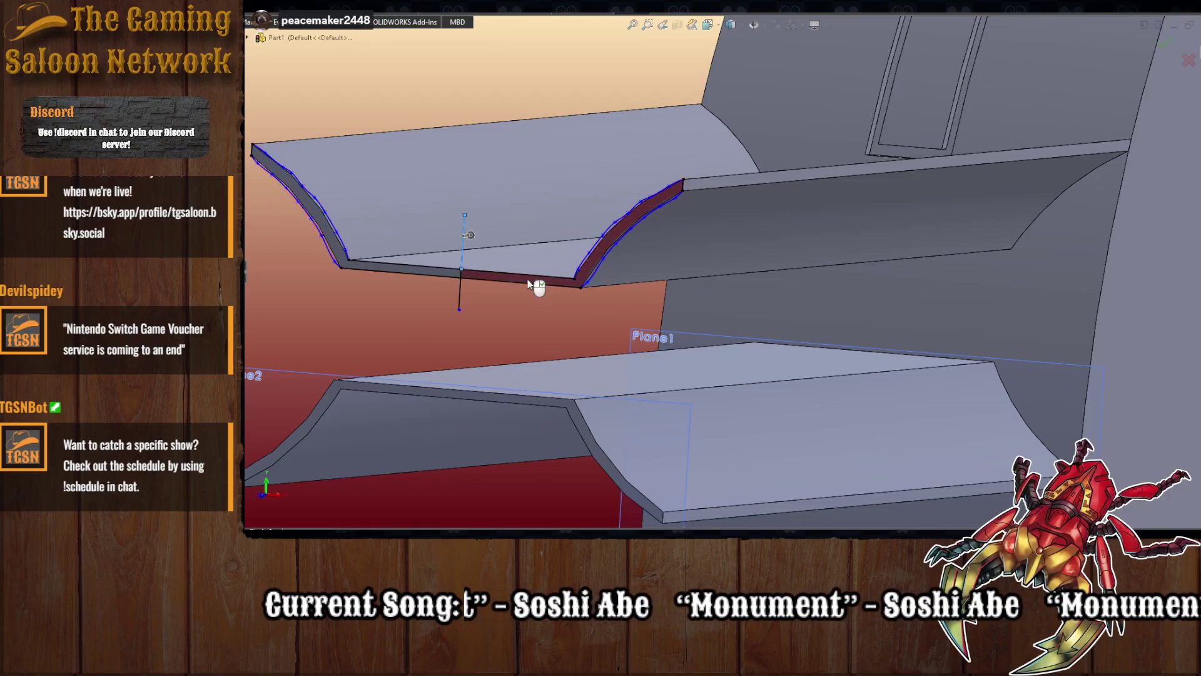
left_click(441, 273)
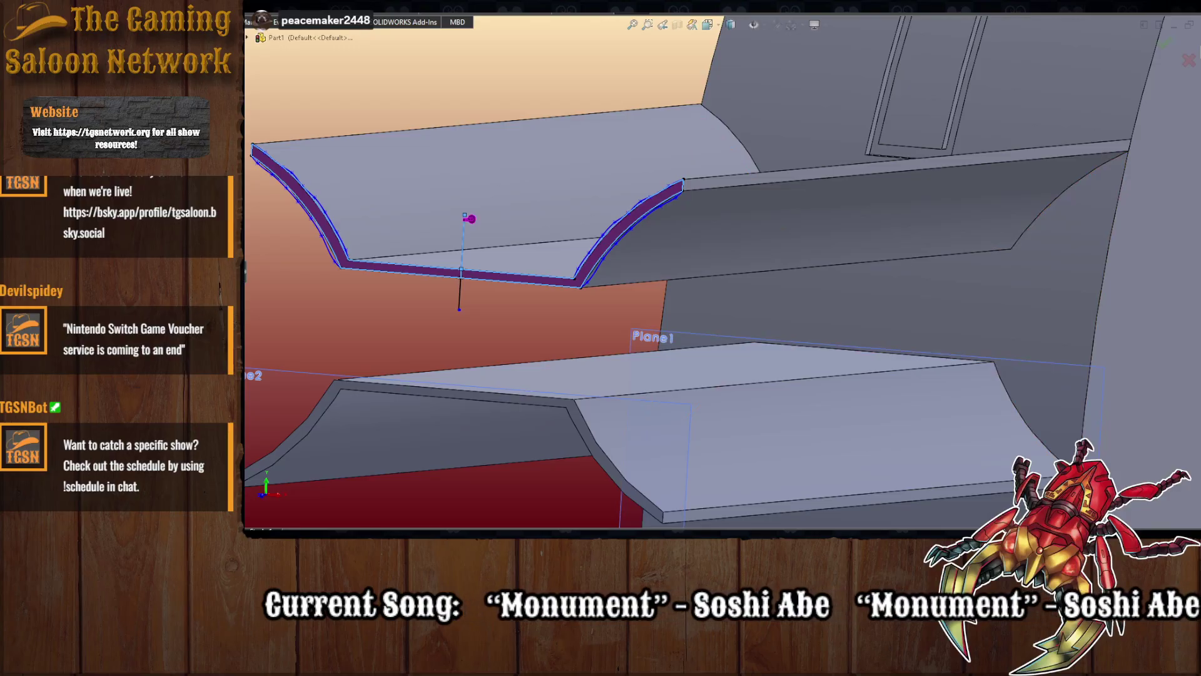
left_click(973, 332)
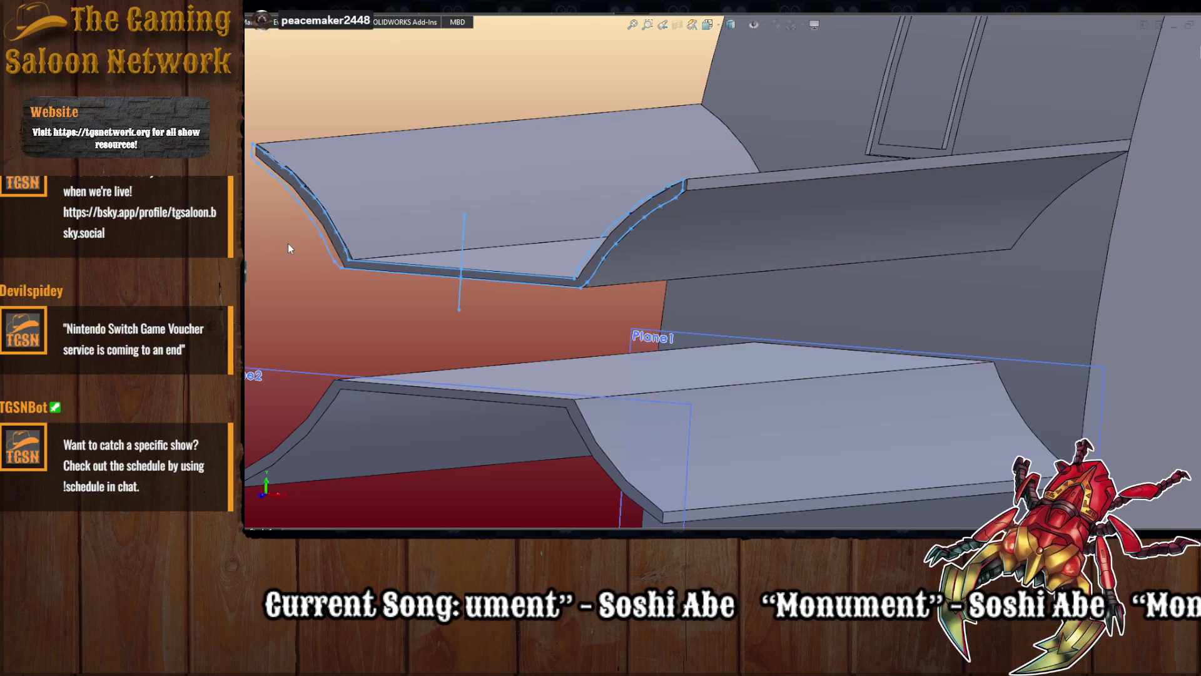
- Apply the extruded cut of the tray profile up to the curved body's lower face, and look at the part straight from the front
scroll(500, 358, "up", 4)
middle_click_drag(560, 326, 347, 324)
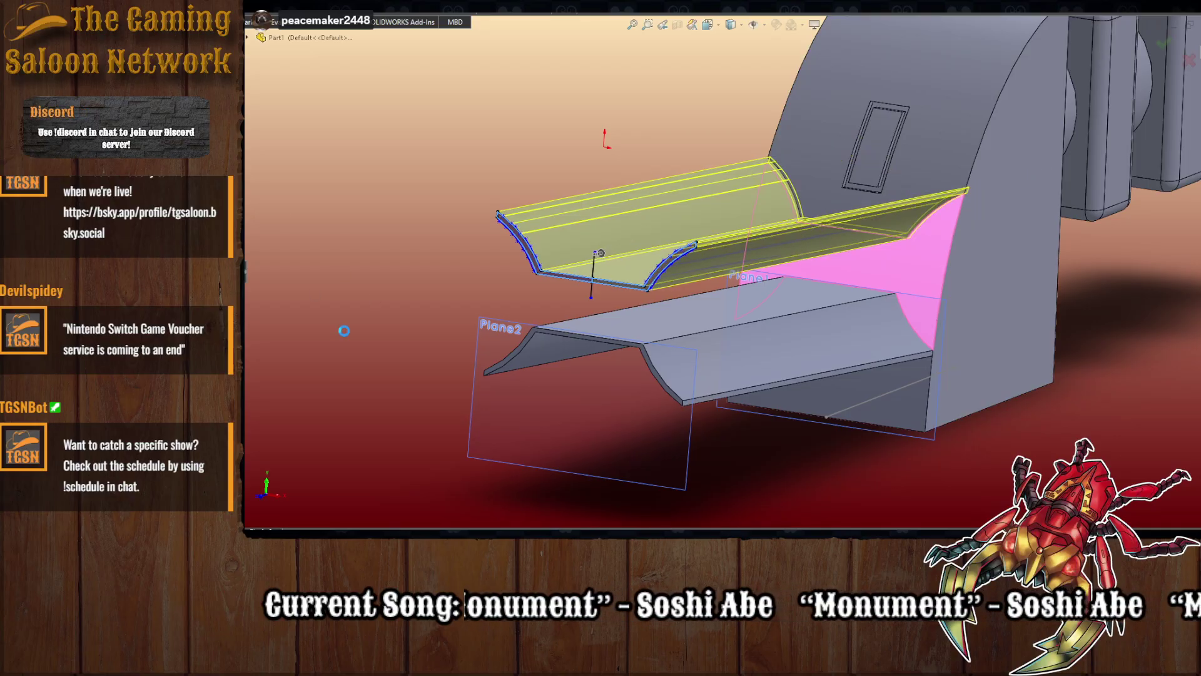
middle_click_drag(344, 331, 437, 352)
scroll(698, 187, "down", 4)
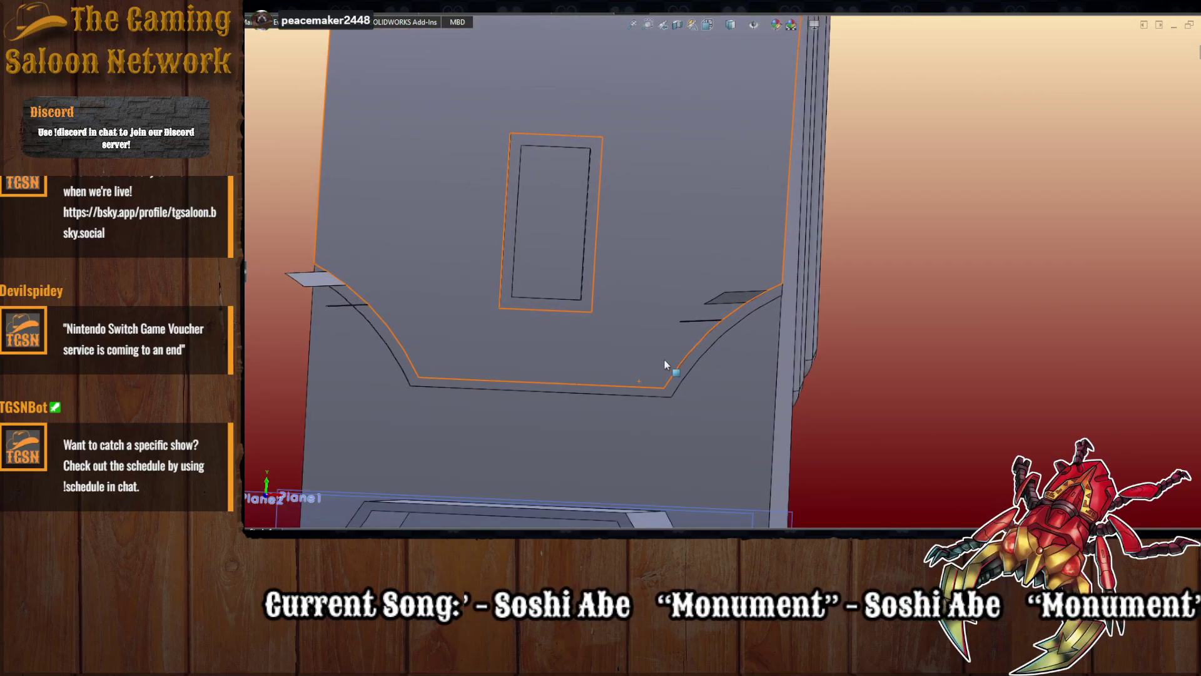
scroll(728, 272, "up", 1)
left_click(710, 24)
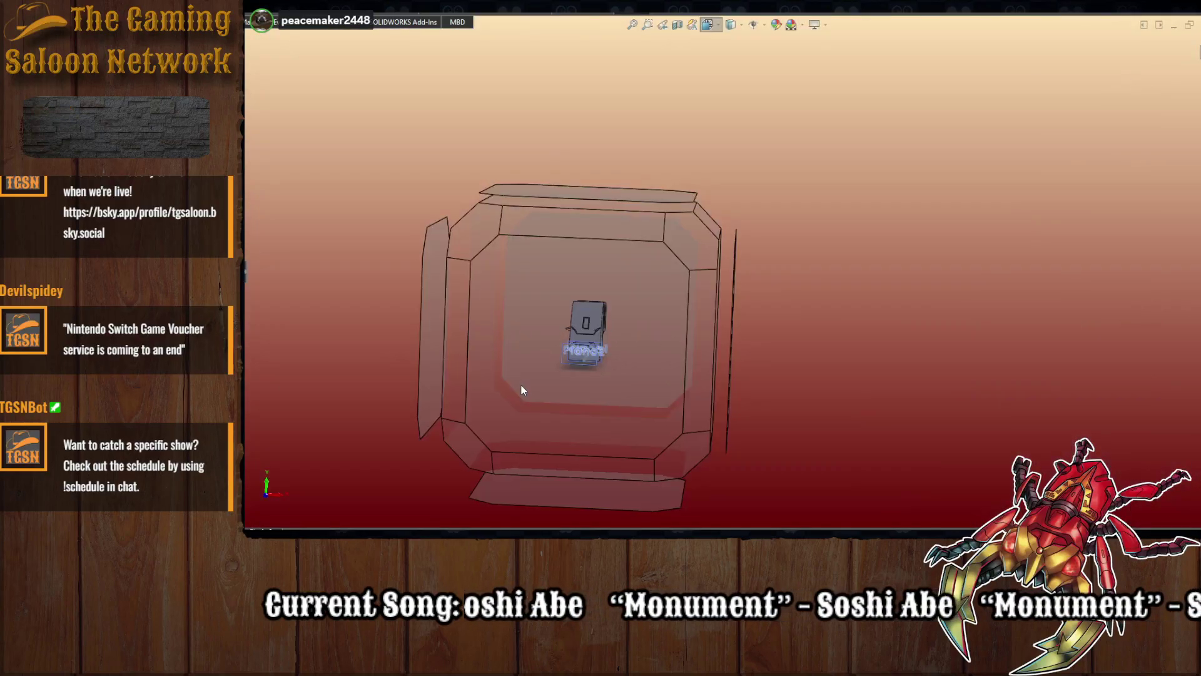
left_click(660, 337)
scroll(799, 231, "down", 6)
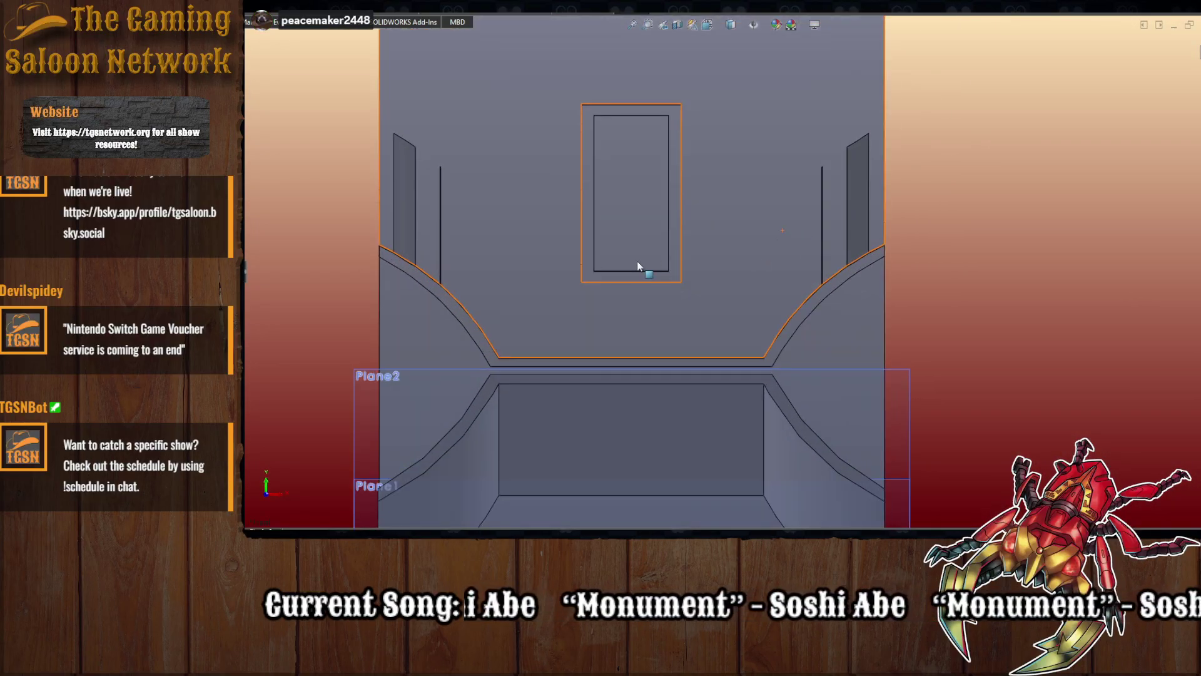
- Inspect the slivers left at the tray's ends and open the sketch behind the extruded cut for editing
middle_click_drag(562, 294, 541, 273)
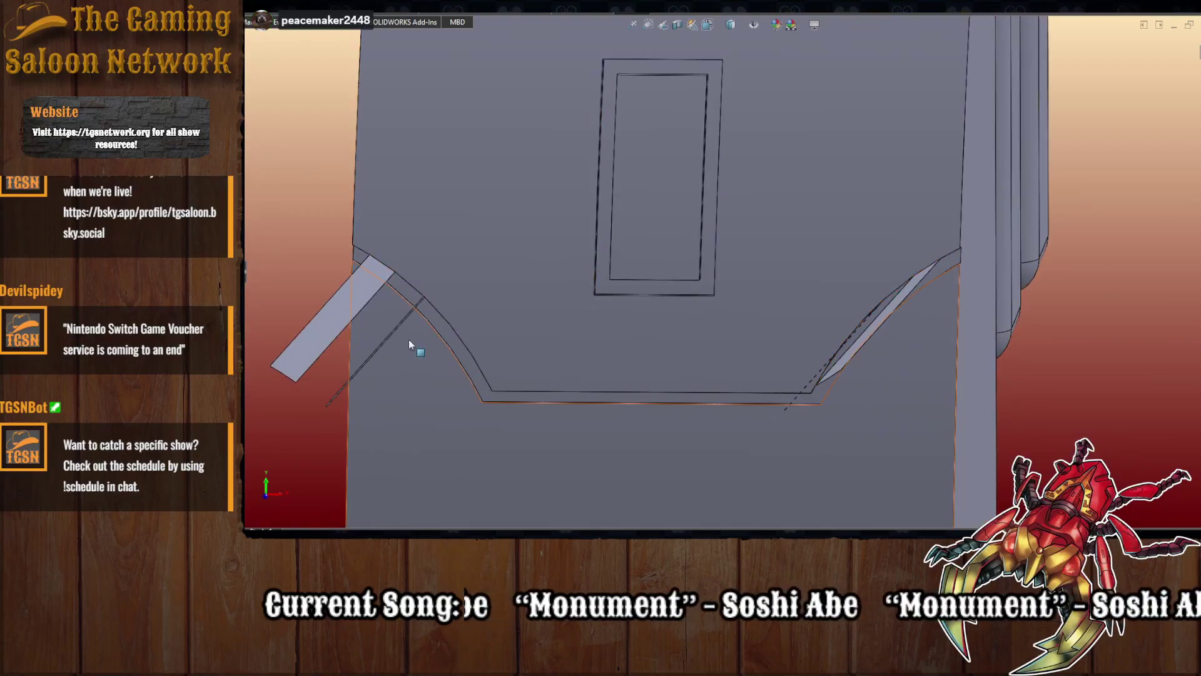
scroll(408, 339, "up", 1)
scroll(542, 360, "up", 1)
scroll(601, 363, "down", 1)
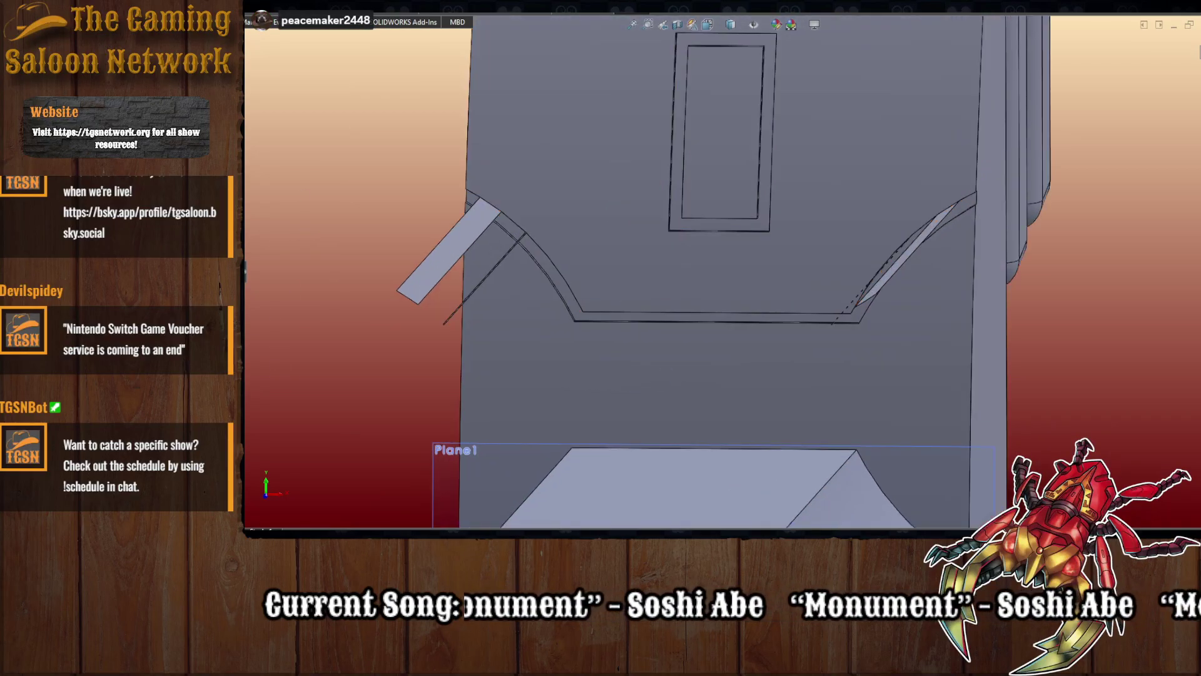
left_click(716, 317)
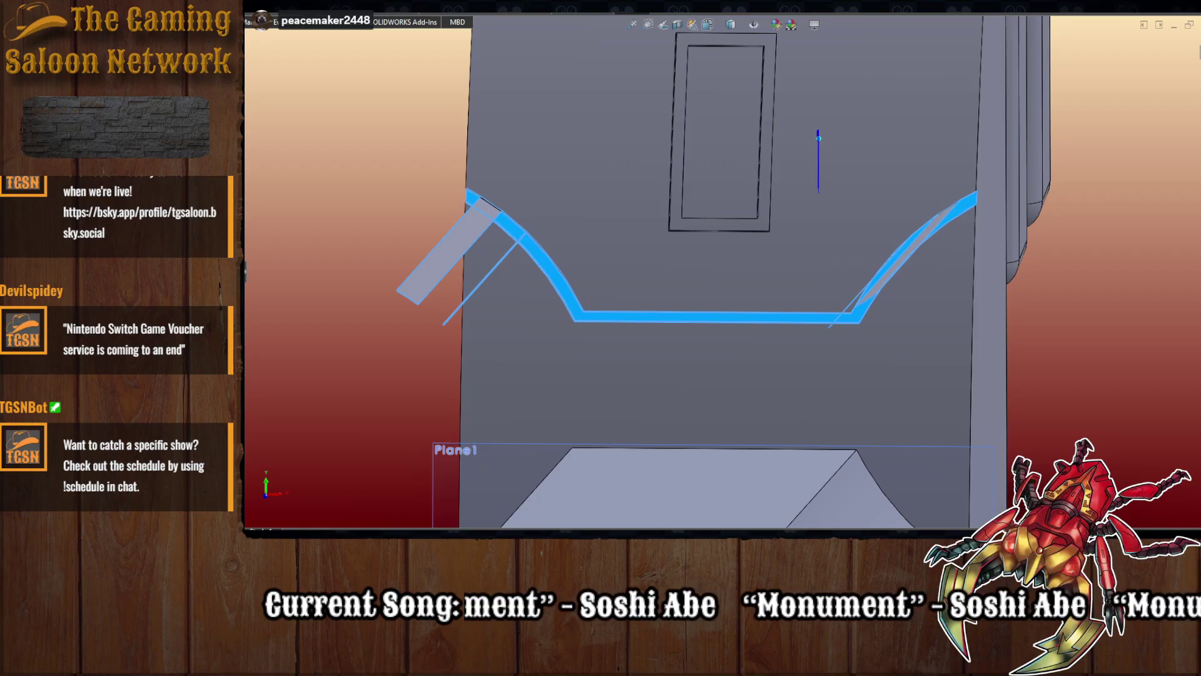
mouse_move(245, 349)
left_mouse_down()
mouse_move(276, 353)
mouse_move(264, 354)
left_mouse_up()
left_click(637, 406)
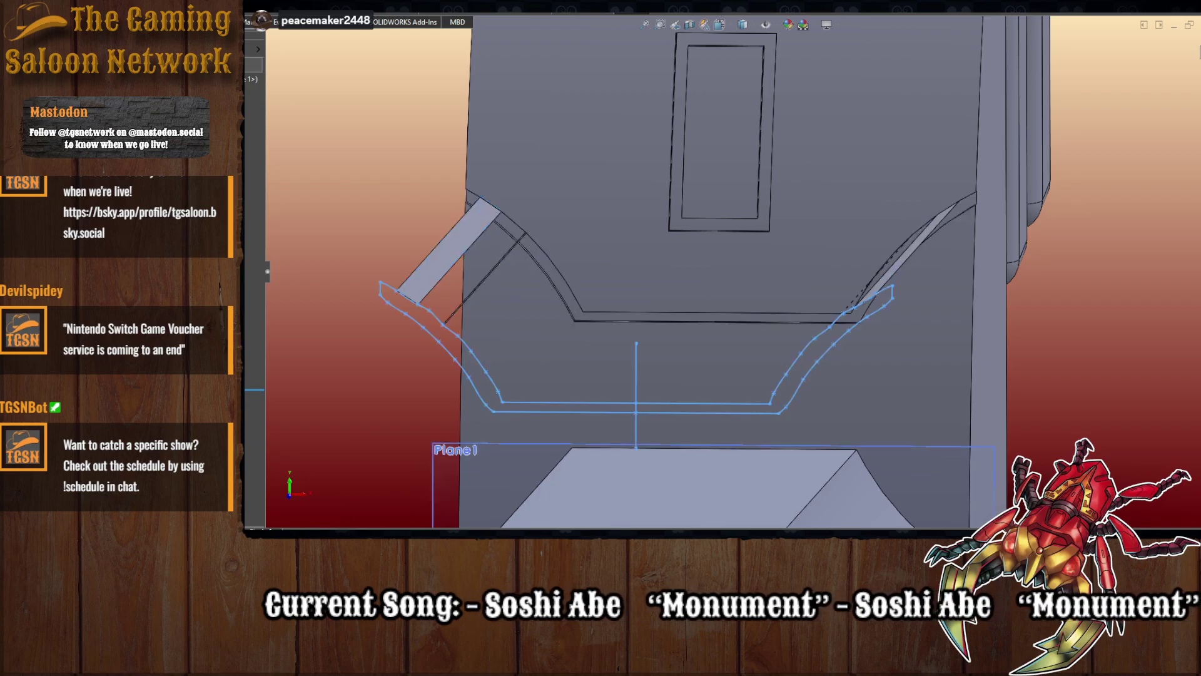
middle_click_drag(392, 347, 433, 351)
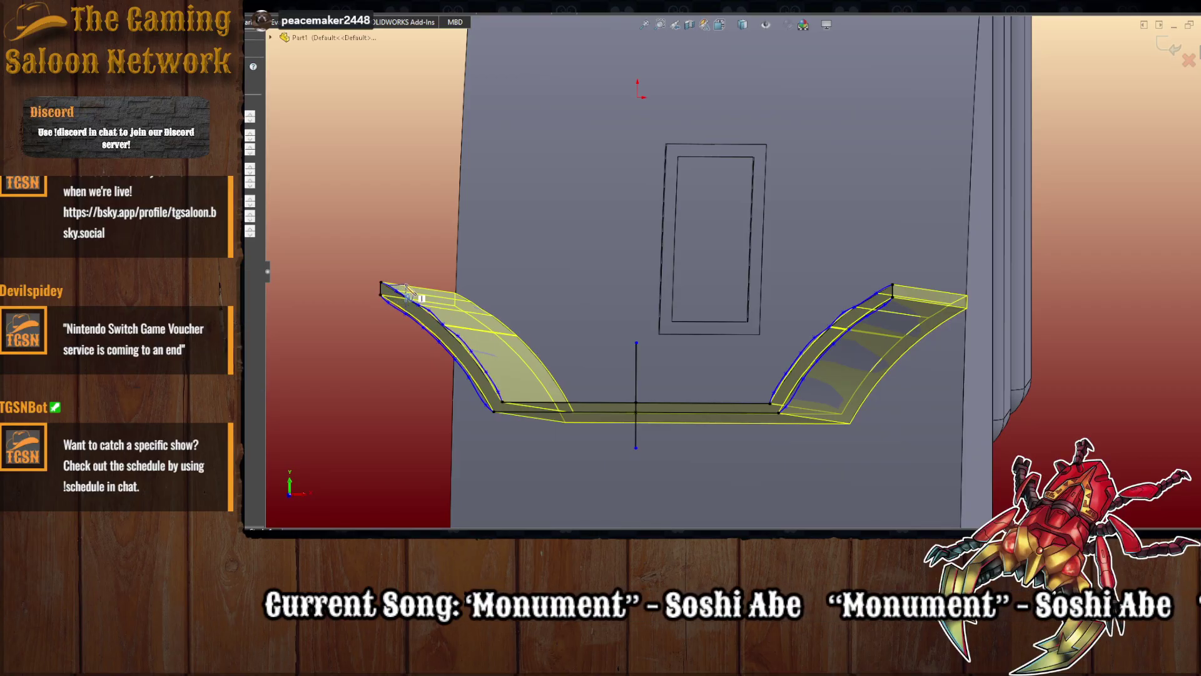
- Try to cover the uncut left end of the tray profile with extra splines outside its existing edges
left_click(446, 320)
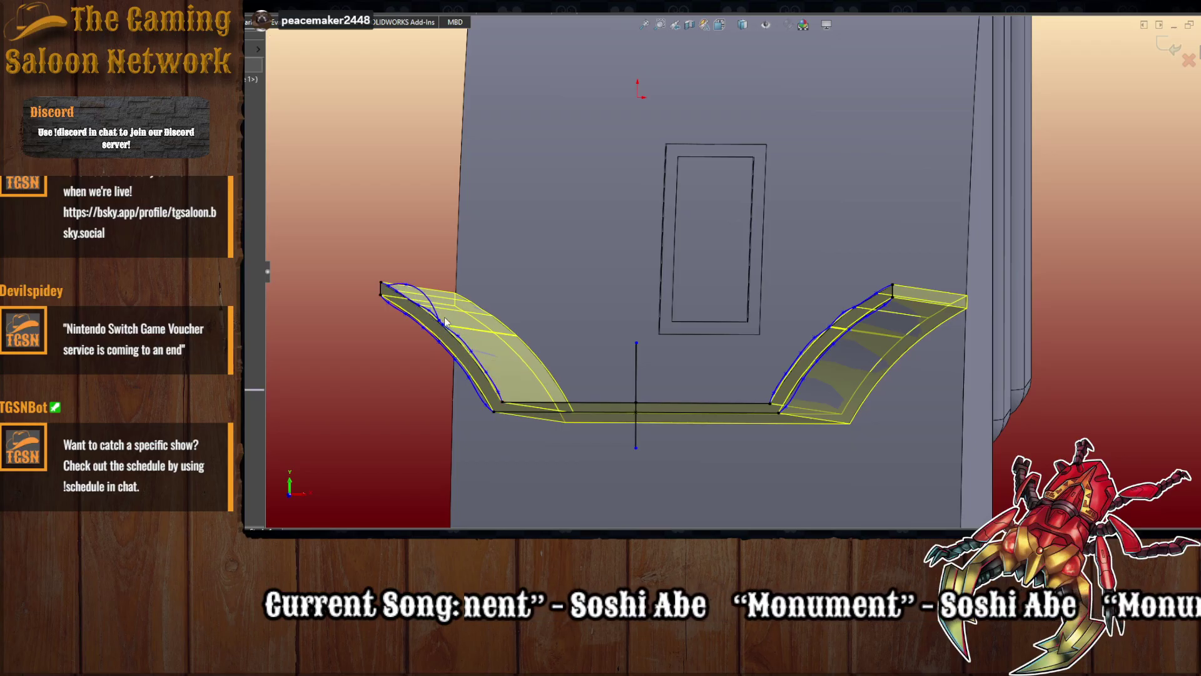
middle_click_drag(446, 320, 472, 287)
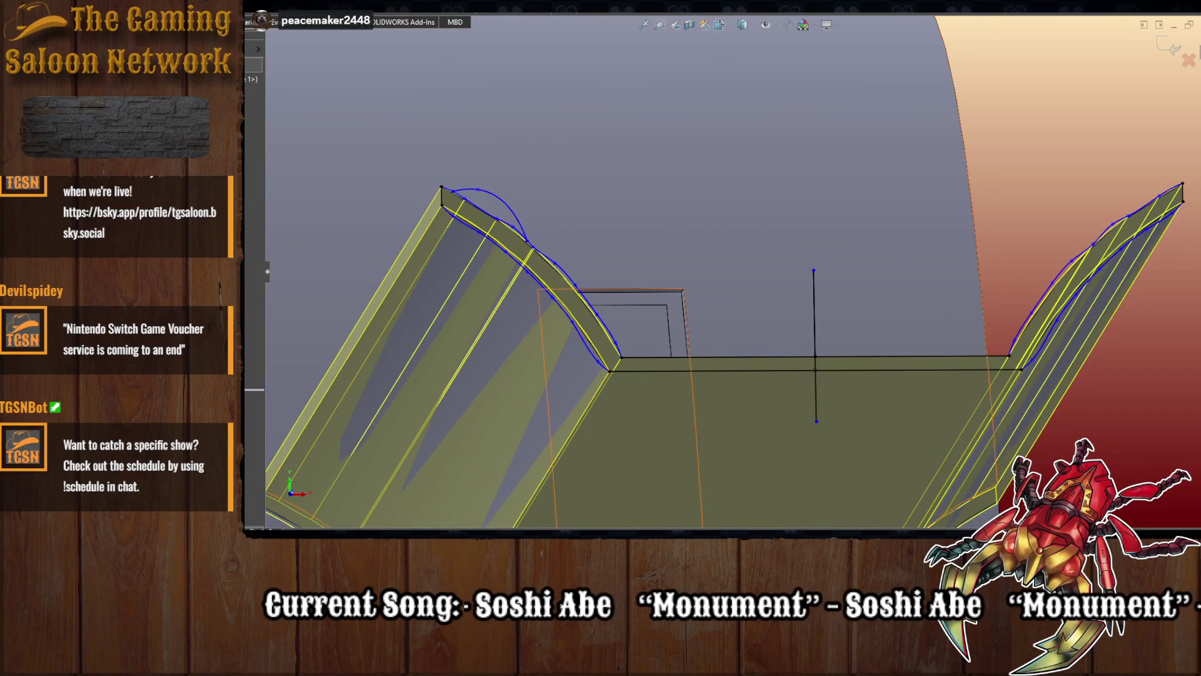
left_click(450, 216)
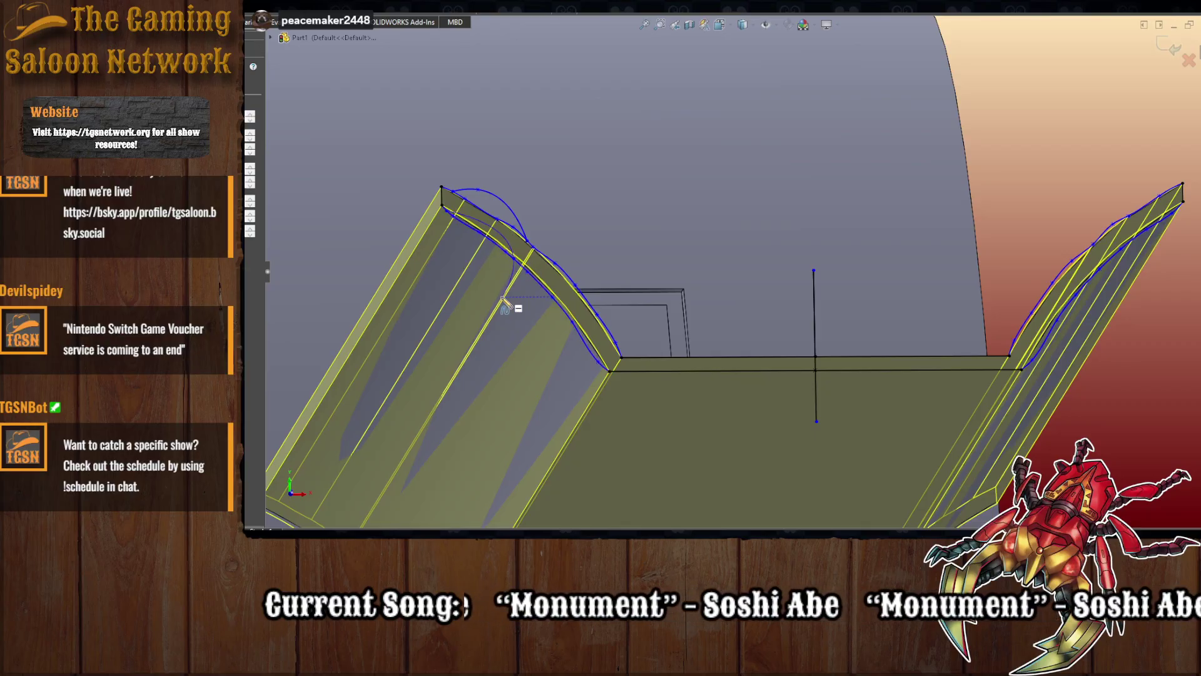
left_click(598, 362)
key("Escape")
middle_click_drag(535, 380, 502, 396)
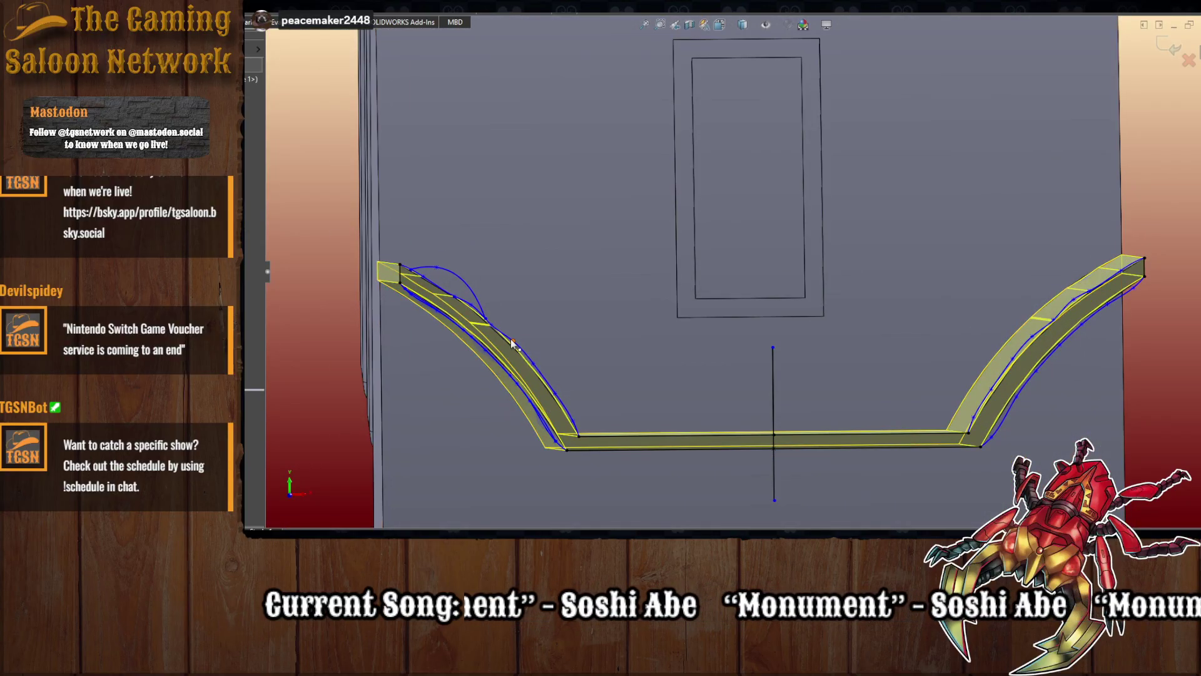
- Delete the upper and lower splines of the profile's left half, including the extra spline at its end
left_click(479, 299)
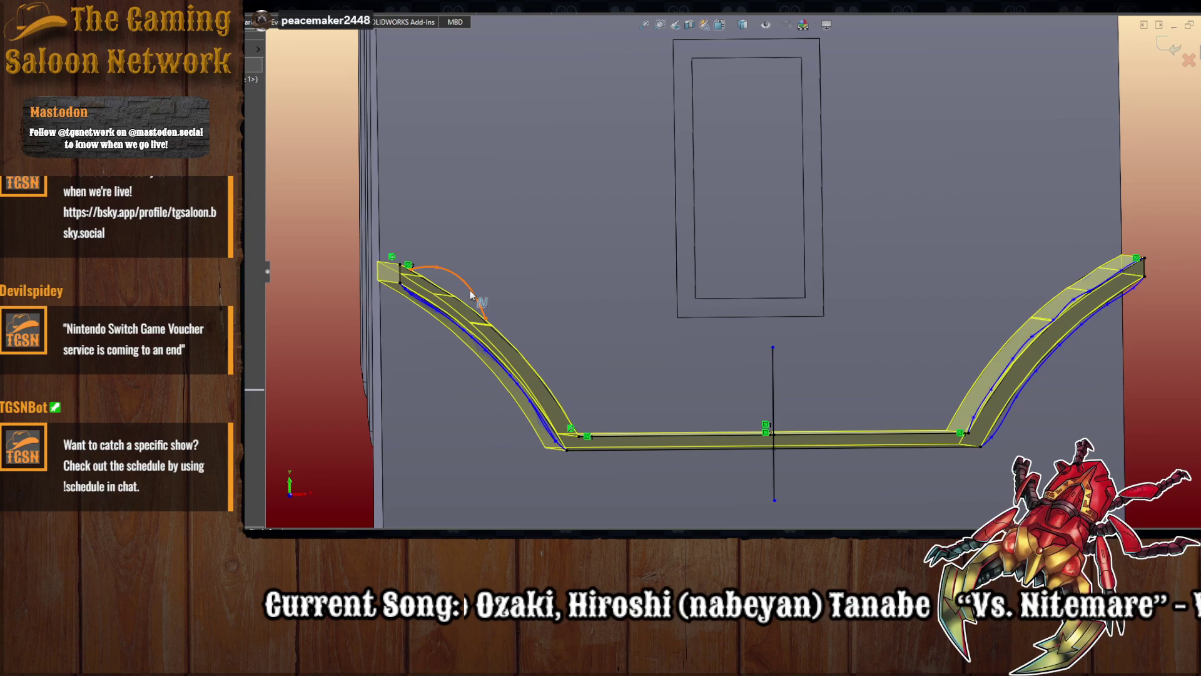
key("Escape")
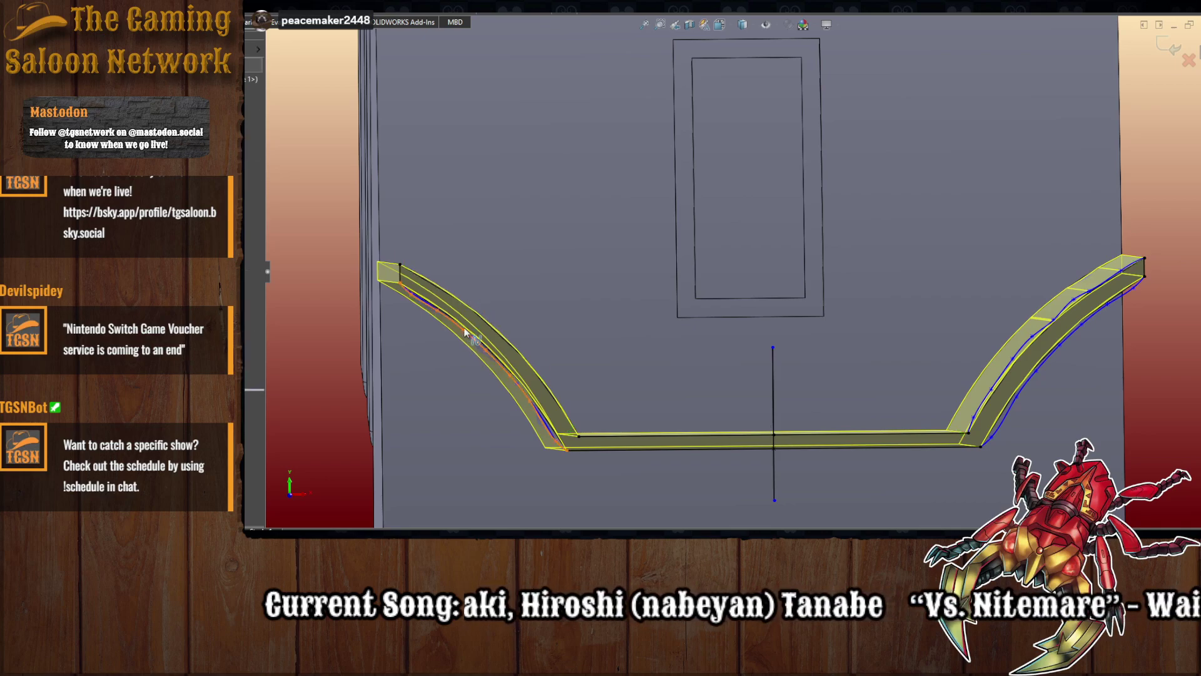
scroll(666, 386, "up", 2)
scroll(665, 388, "down", 3)
mouse_move(666, 388)
middle_mouse_down()
mouse_move(636, 402)
mouse_move(645, 393)
middle_mouse_up()
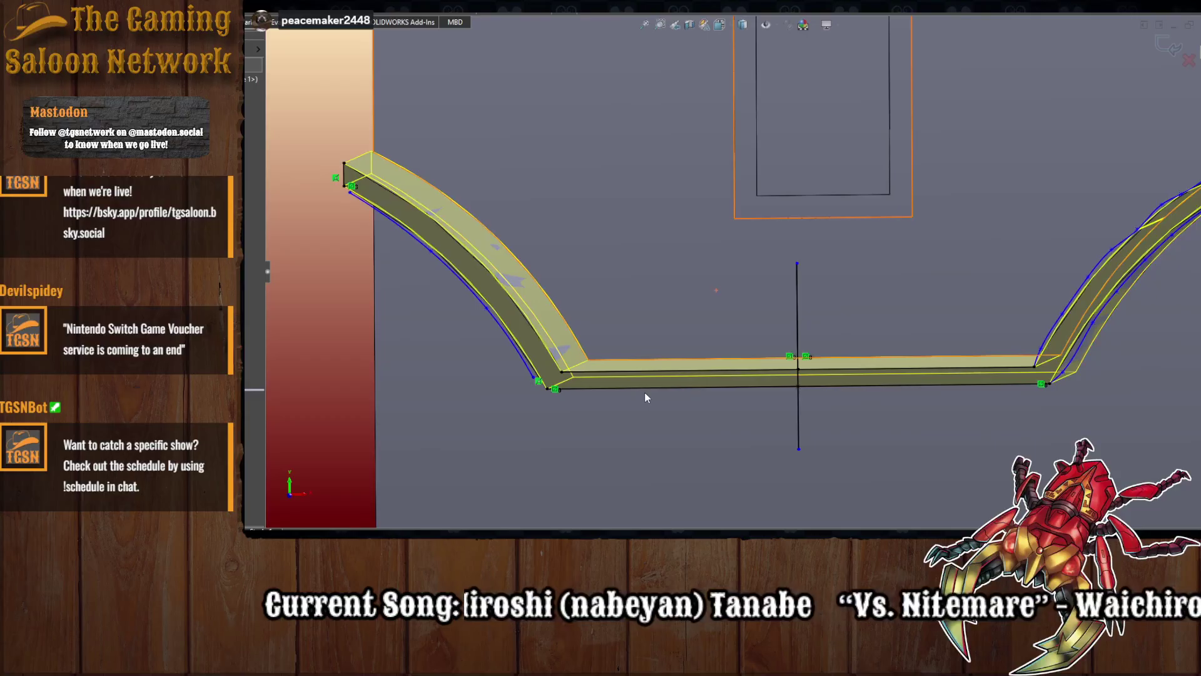
left_click(479, 301)
left_click(417, 317)
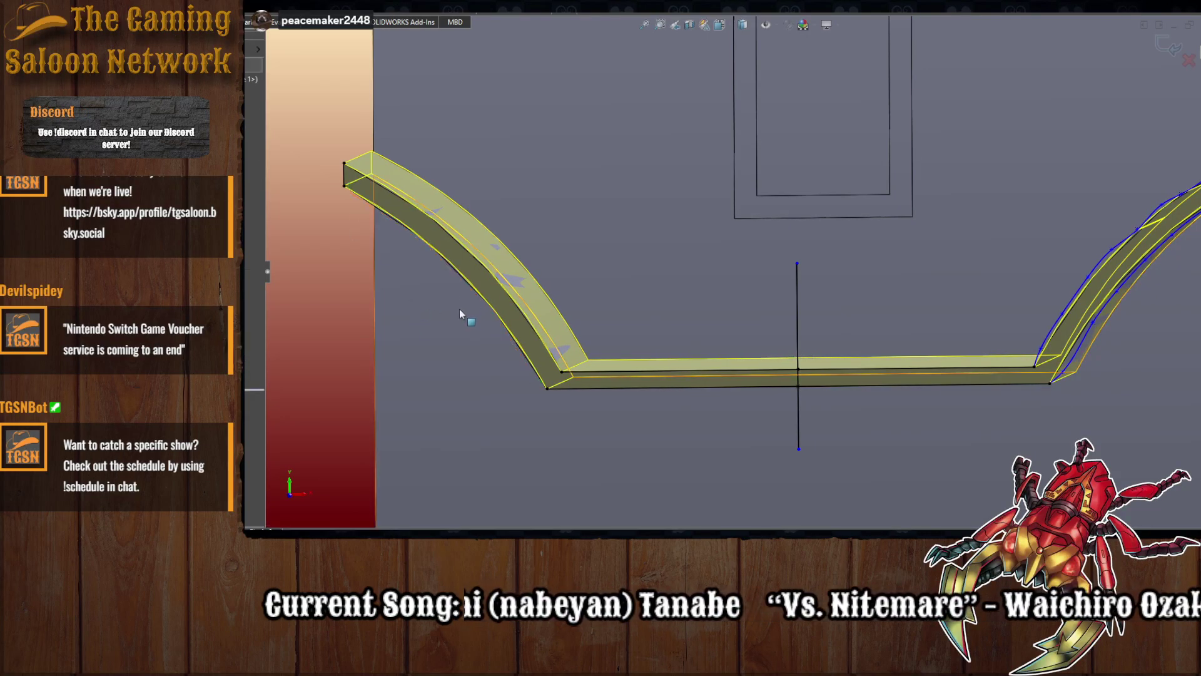
- Draw a new lower spline just outside the tray's left half, from the end line's lower point to near the bottom corner
middle_click_drag(471, 318, 469, 310)
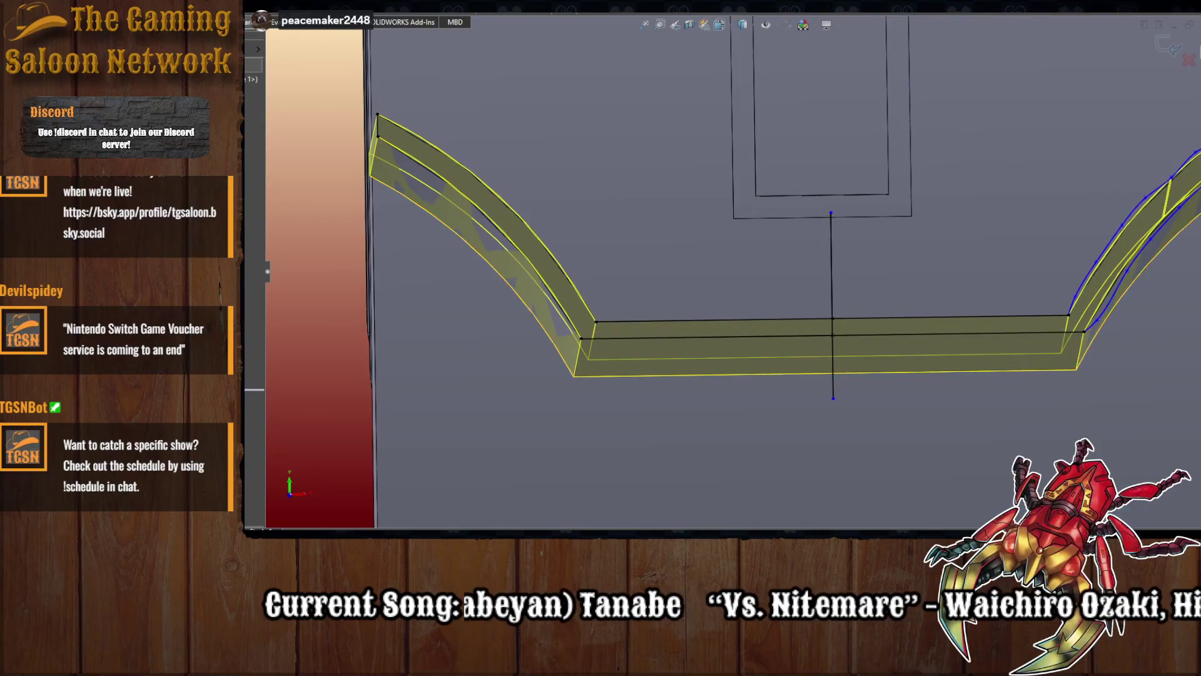
left_click(378, 144)
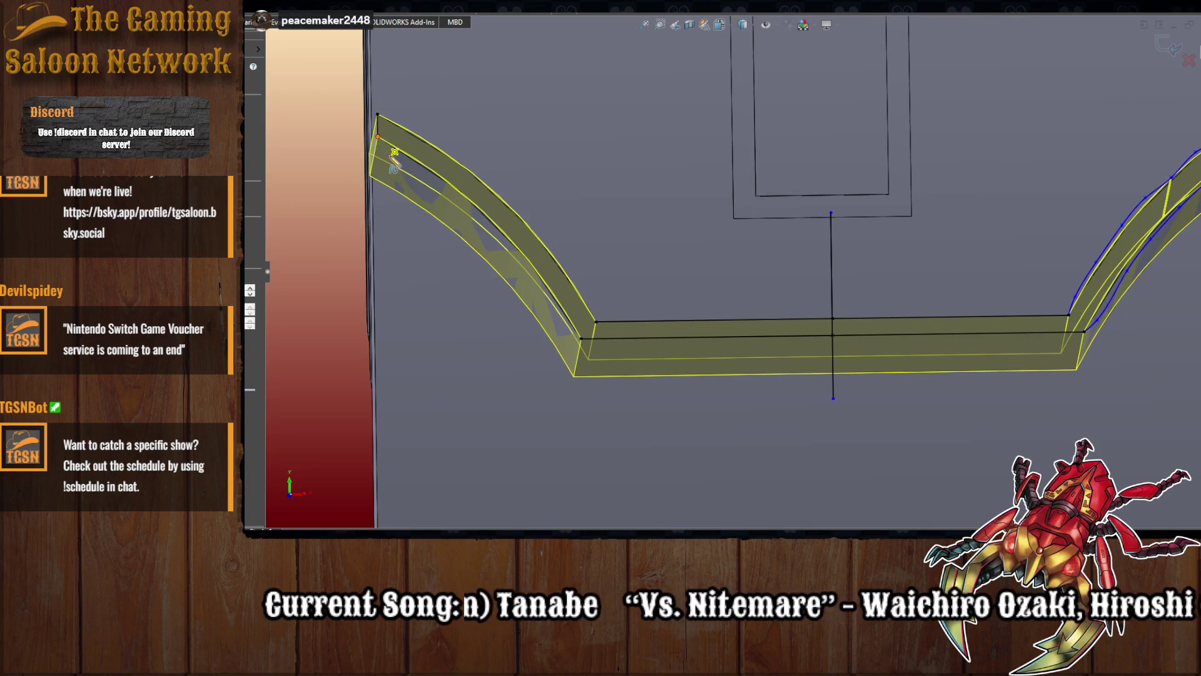
left_click(401, 159)
left_click(449, 192)
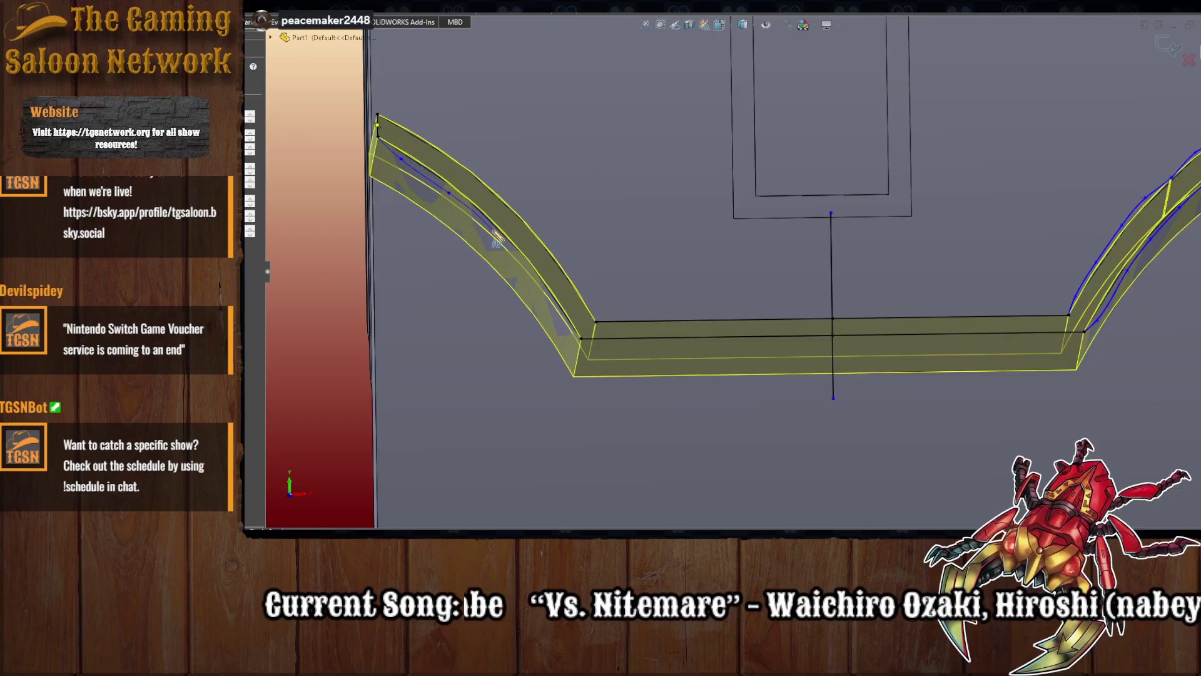
left_click(495, 230)
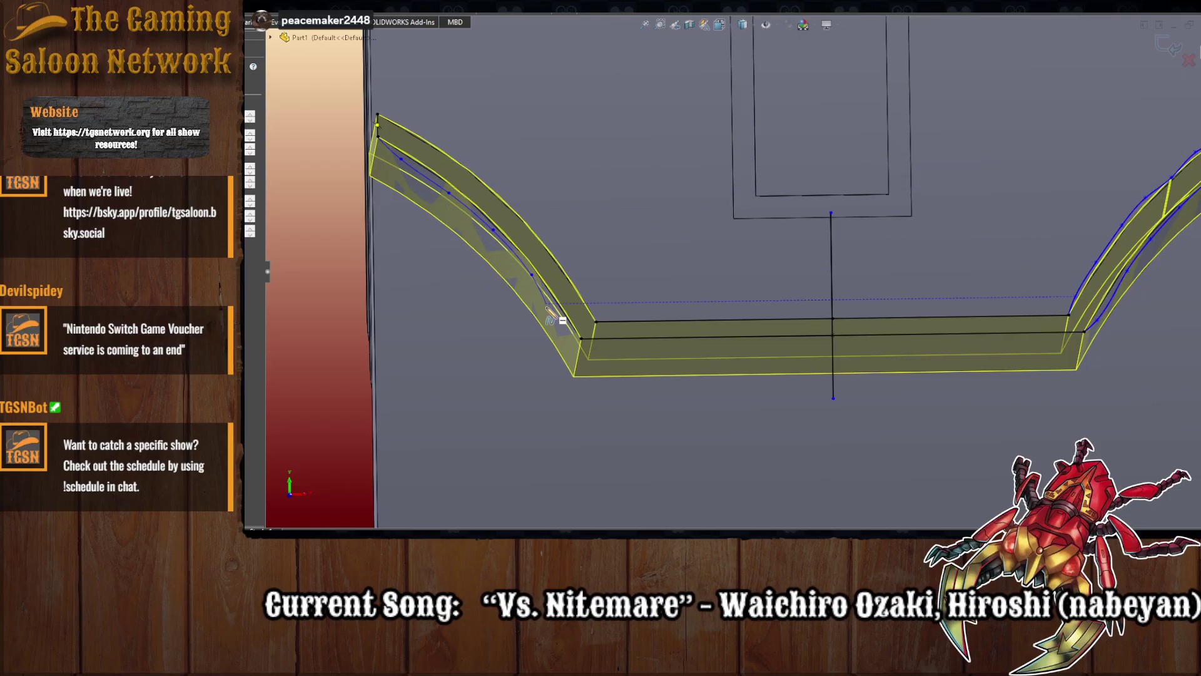
double_click(572, 342)
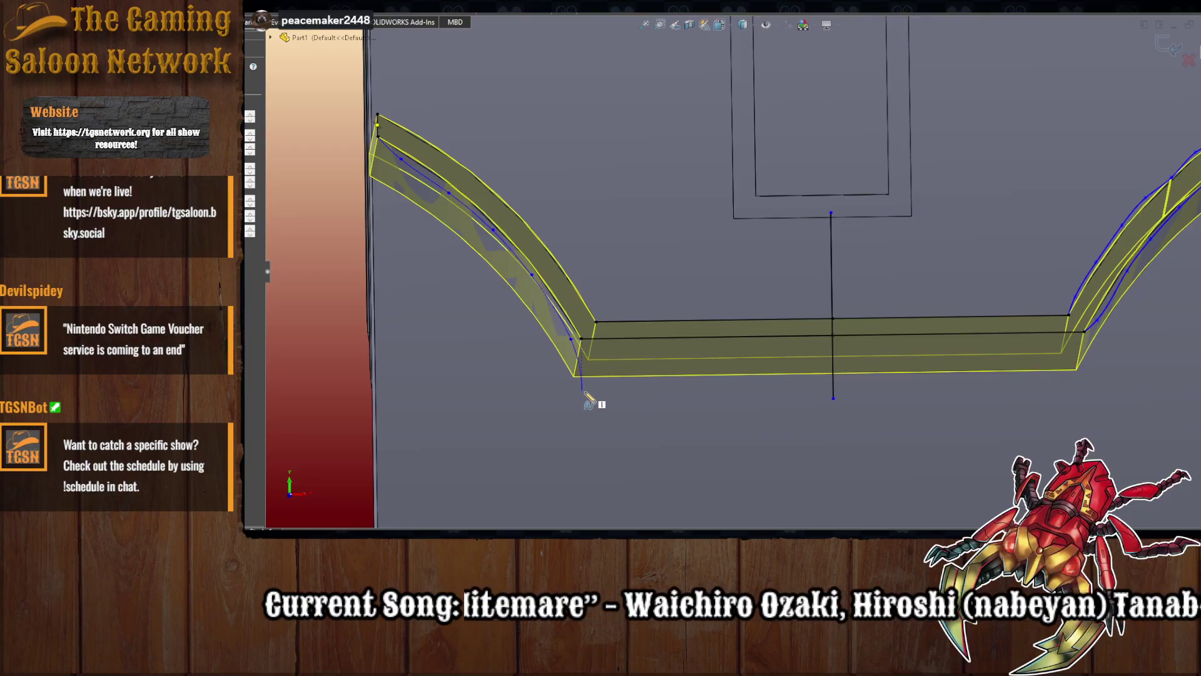
key("Escape")
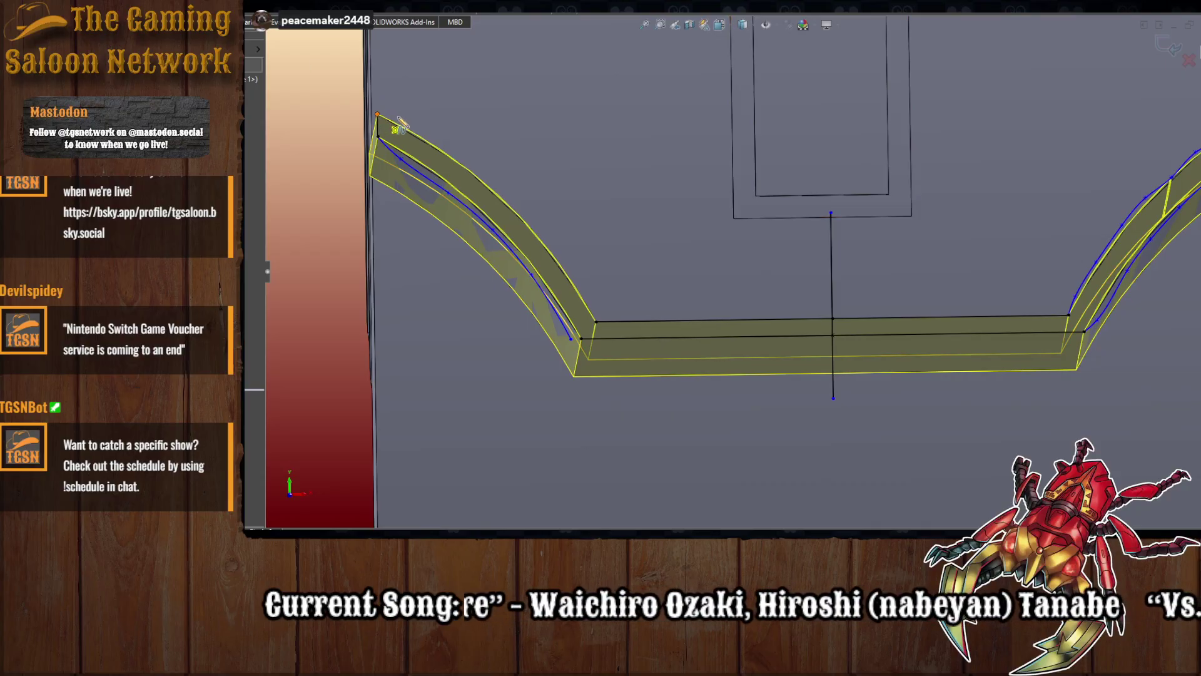
- Draw a new upper spline just outside the tray's left half, from the end line's upper point to the upper bottom line's corner
left_click(378, 114)
left_click(411, 125)
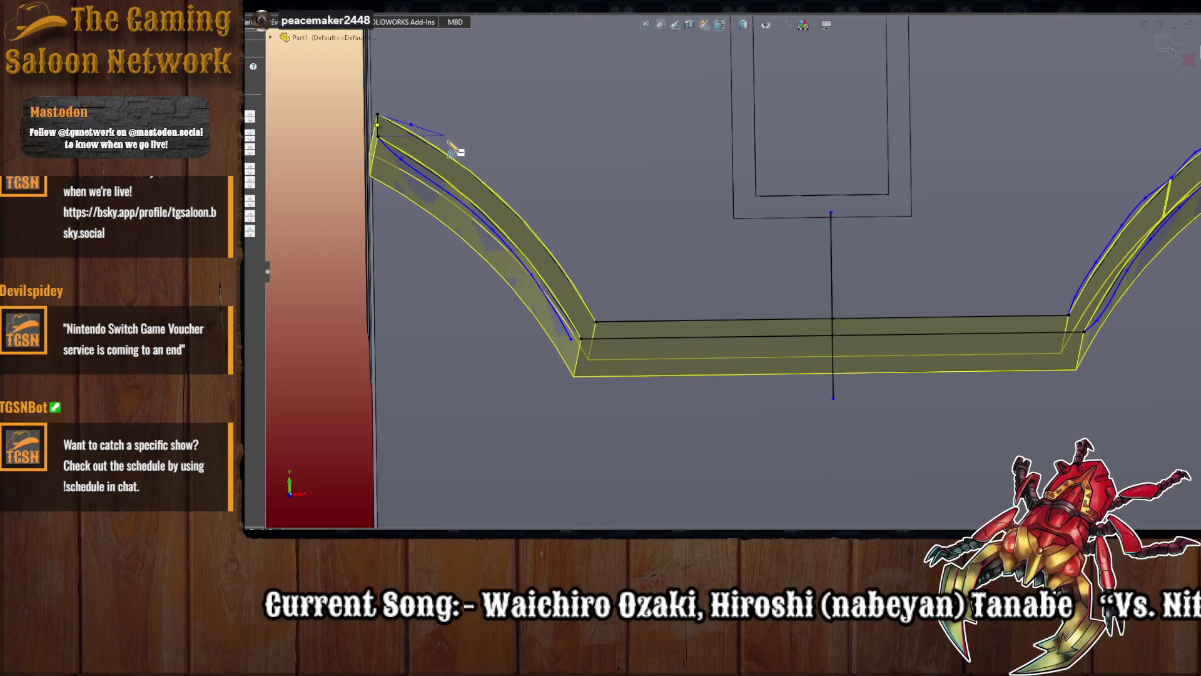
left_click(513, 203)
left_click(563, 253)
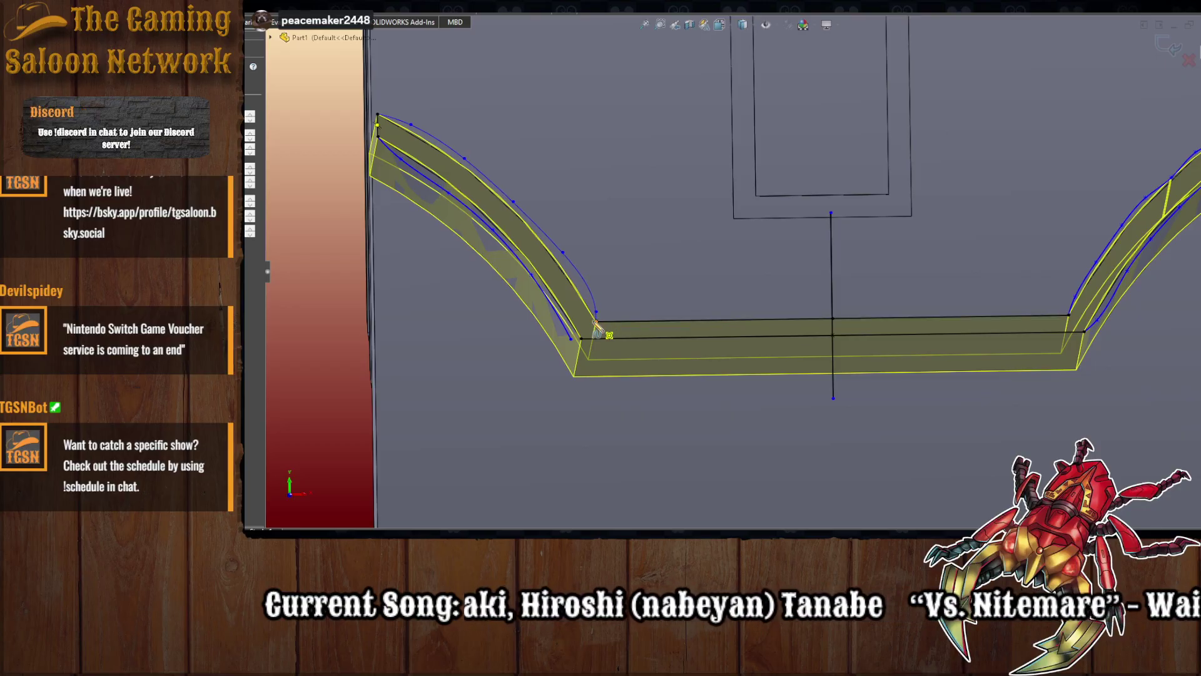
double_click(595, 321)
key("Escape")
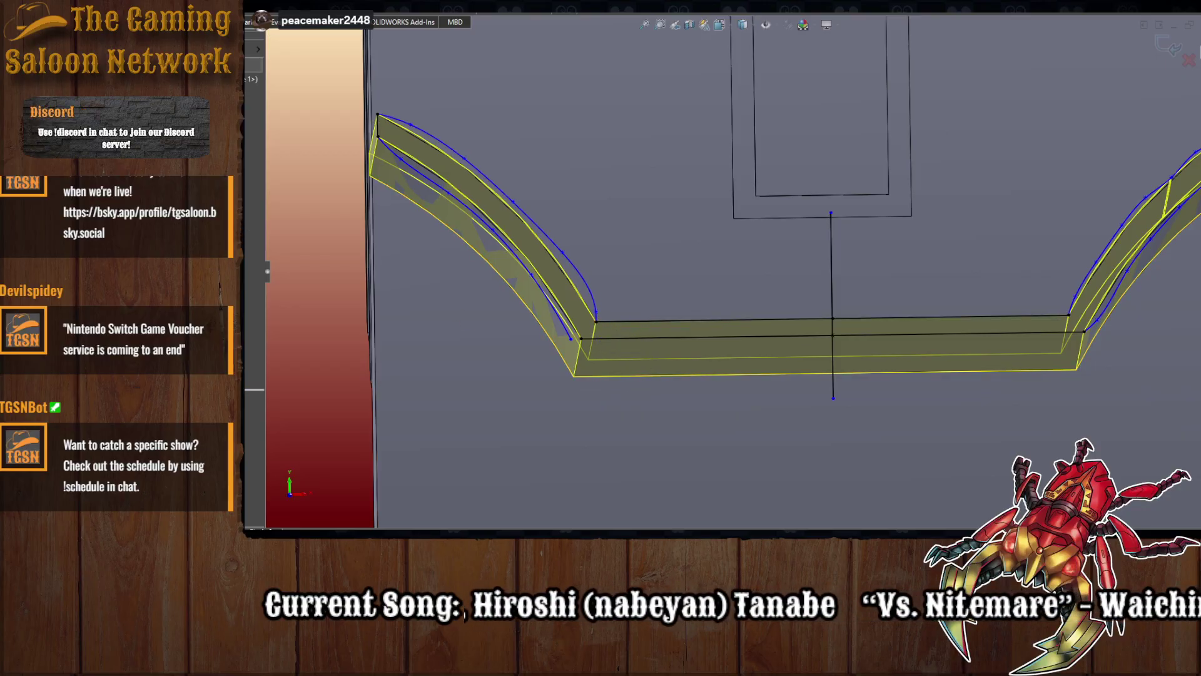
- Close the gap between the new lower spline and the lower bottom line's corner with a short line
left_click(570, 338)
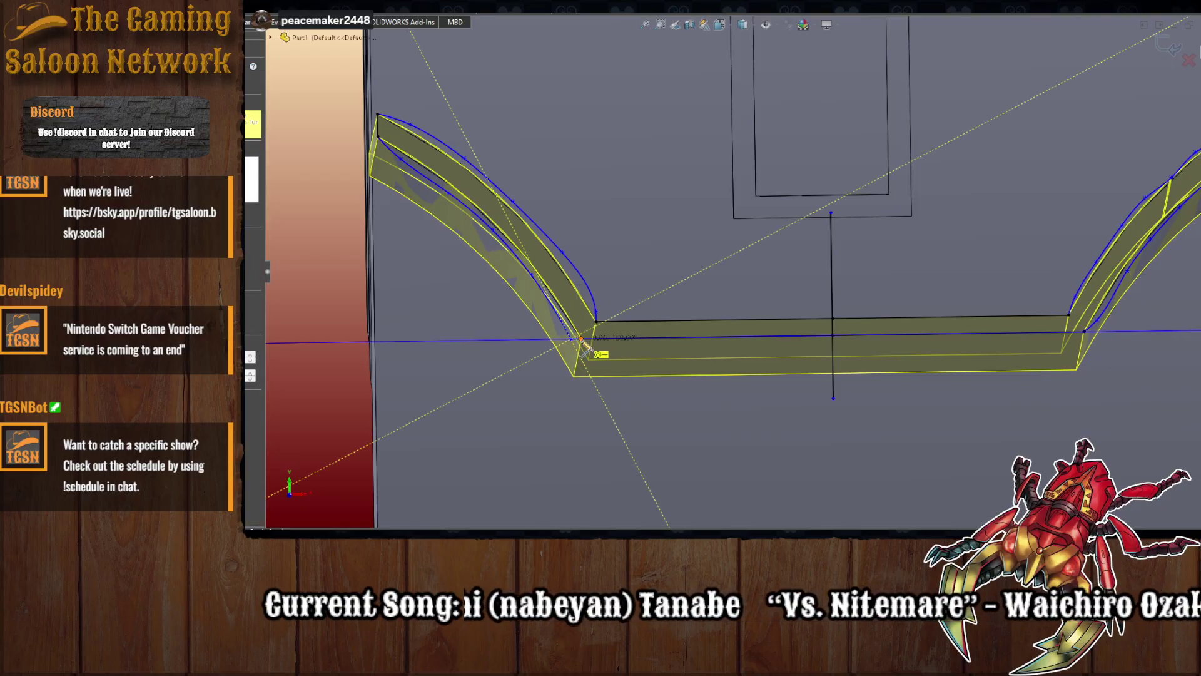
left_click(581, 338)
key("Escape")
- Delete the old splines and end line of the profile's right half
scroll(1104, 361, "up", 5)
scroll(1104, 325, "down", 2)
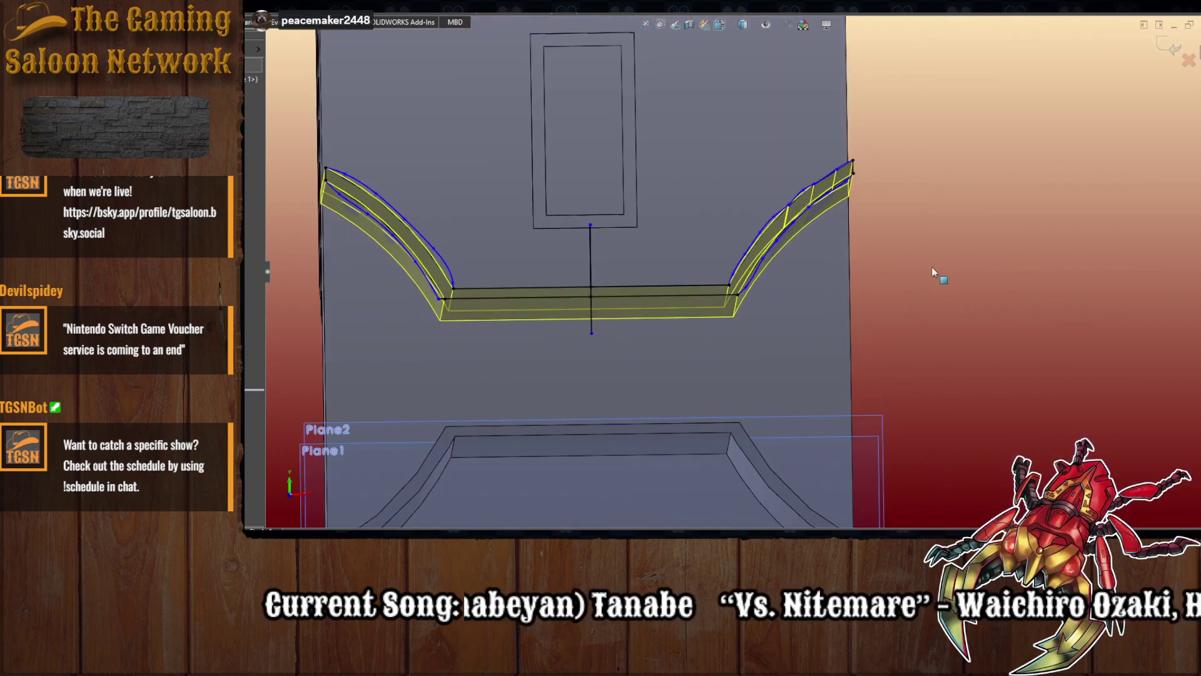
left_click_drag(932, 330, 744, 160)
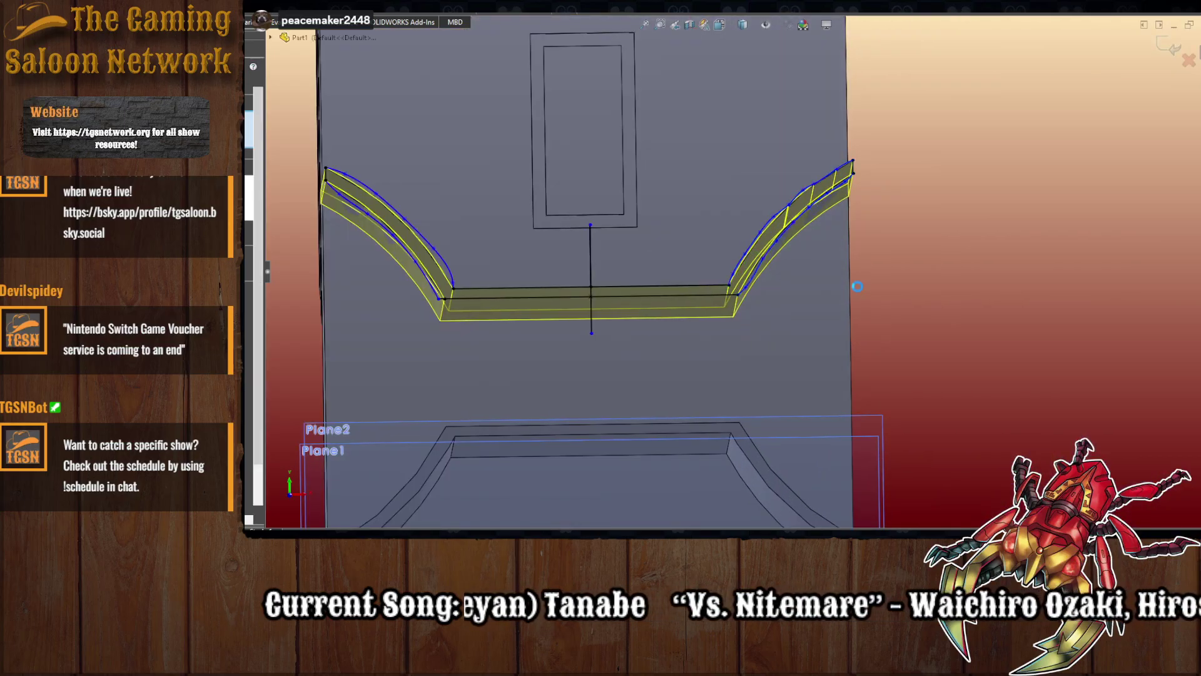
scroll(465, 244, "down", 2)
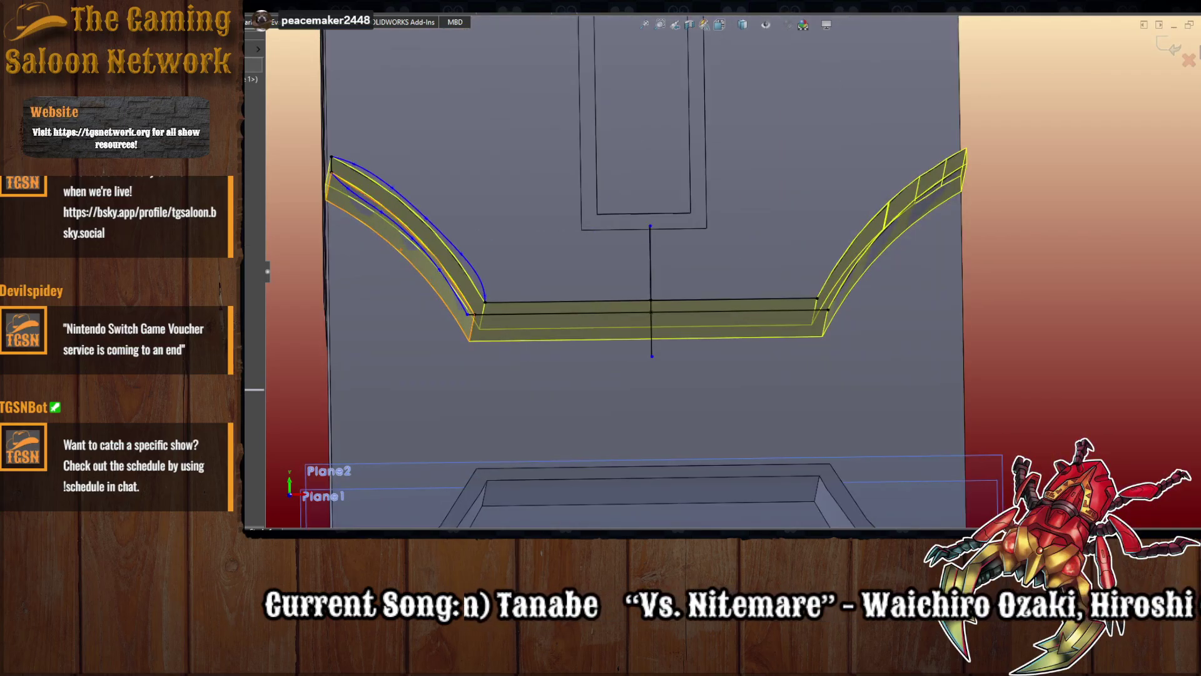
- Mirror the redrawn left half of the profile about the vertical centre line and rebuild the extruded cut with the corrected sketch
left_click(445, 234)
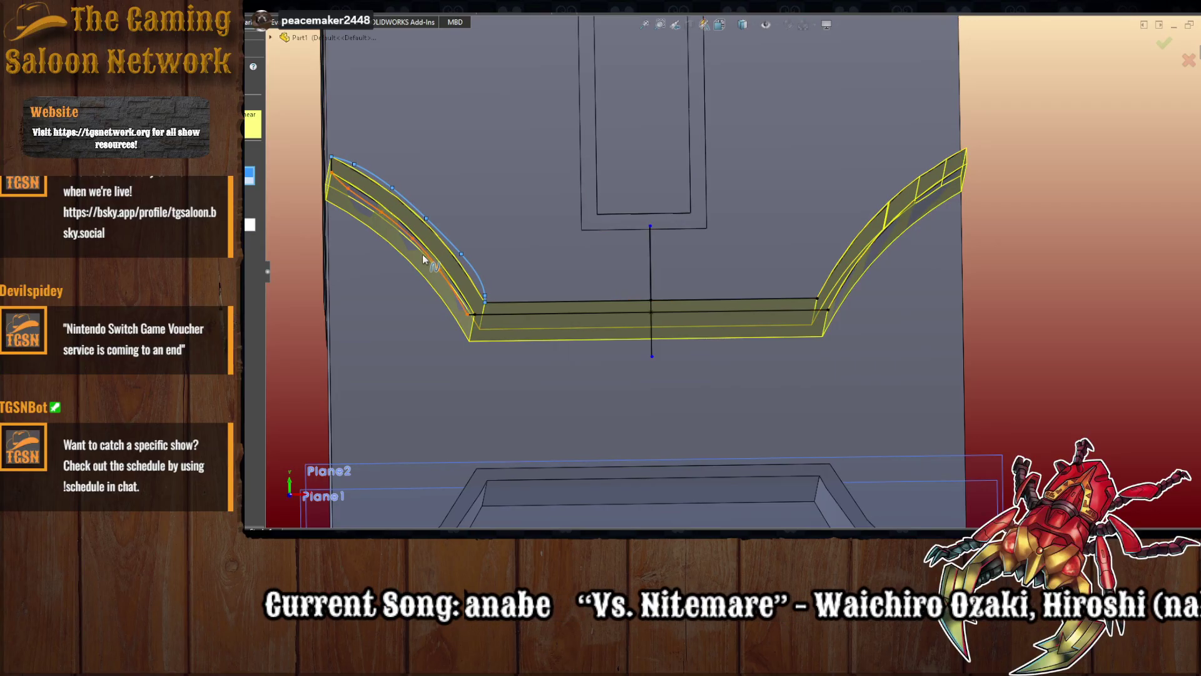
left_click(424, 259)
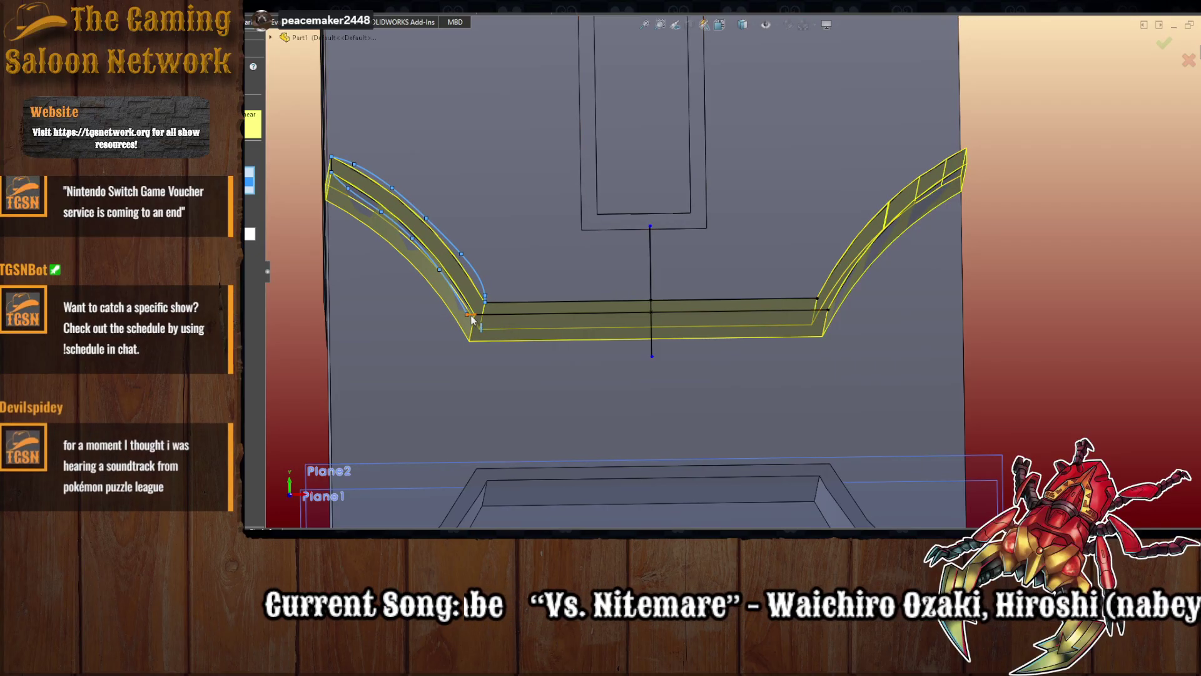
scroll(477, 319, "down", 3)
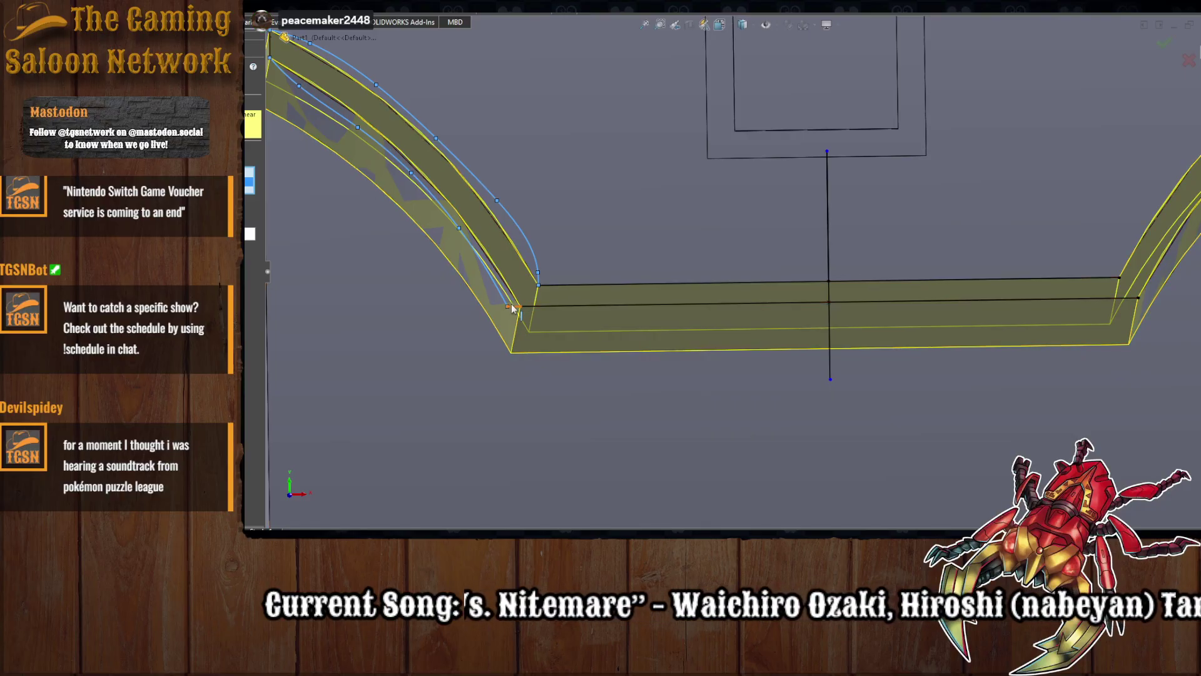
scroll(427, 183, "up", 3)
scroll(427, 182, "down", 2)
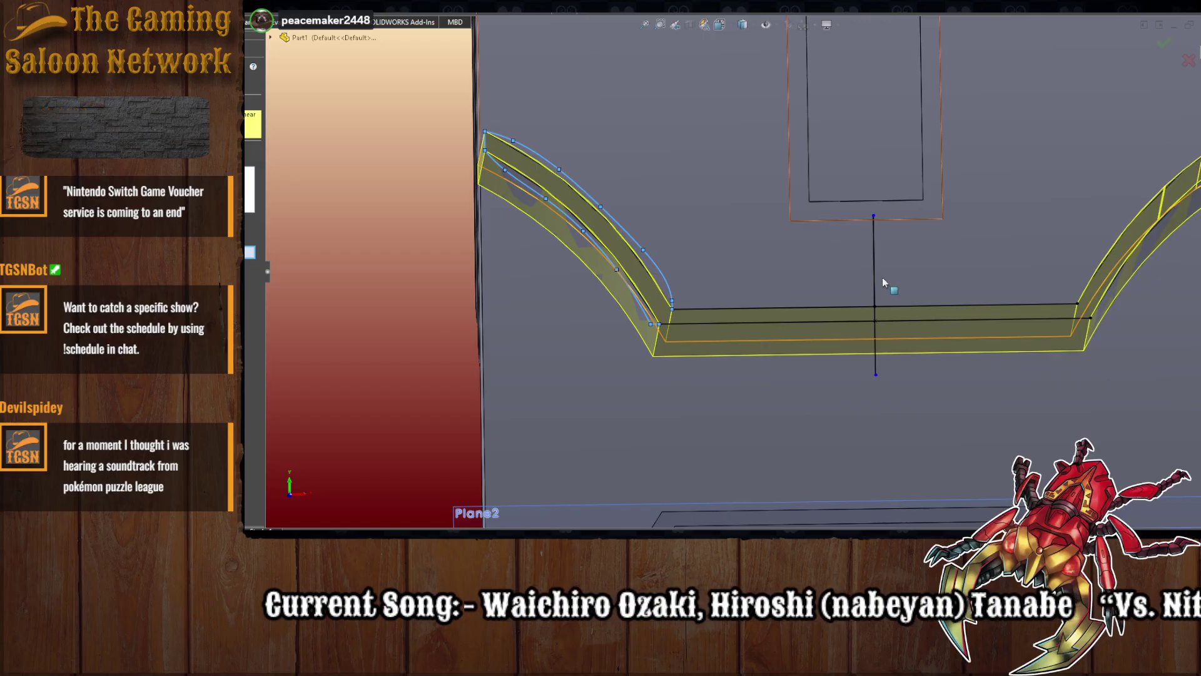
scroll(920, 276, "up", 3)
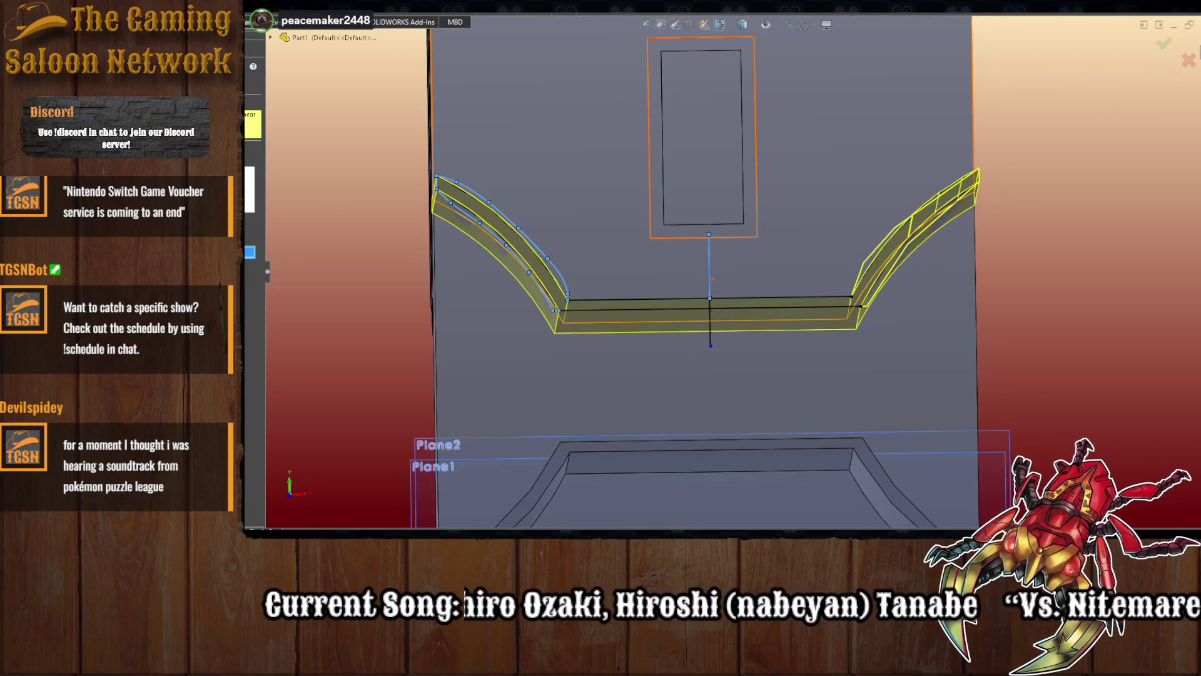
right_click(777, 291)
mouse_move(786, 248)
middle_mouse_down()
mouse_move(786, 288)
mouse_move(786, 250)
mouse_move(813, 251)
mouse_move(789, 252)
middle_mouse_up()
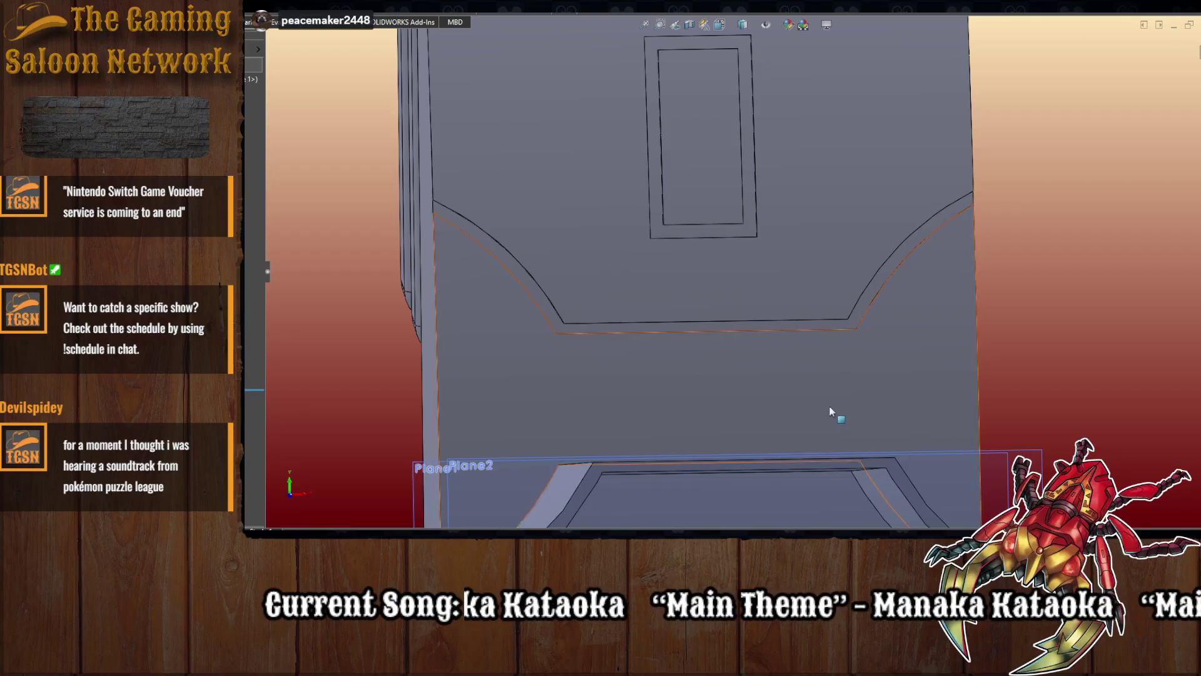
- Examine the area of the recut upper tray and the lower curved tray from several angles
middle_click_drag(832, 412, 1028, 362)
scroll(1031, 364, "up", 3)
scroll(913, 382, "down", 3)
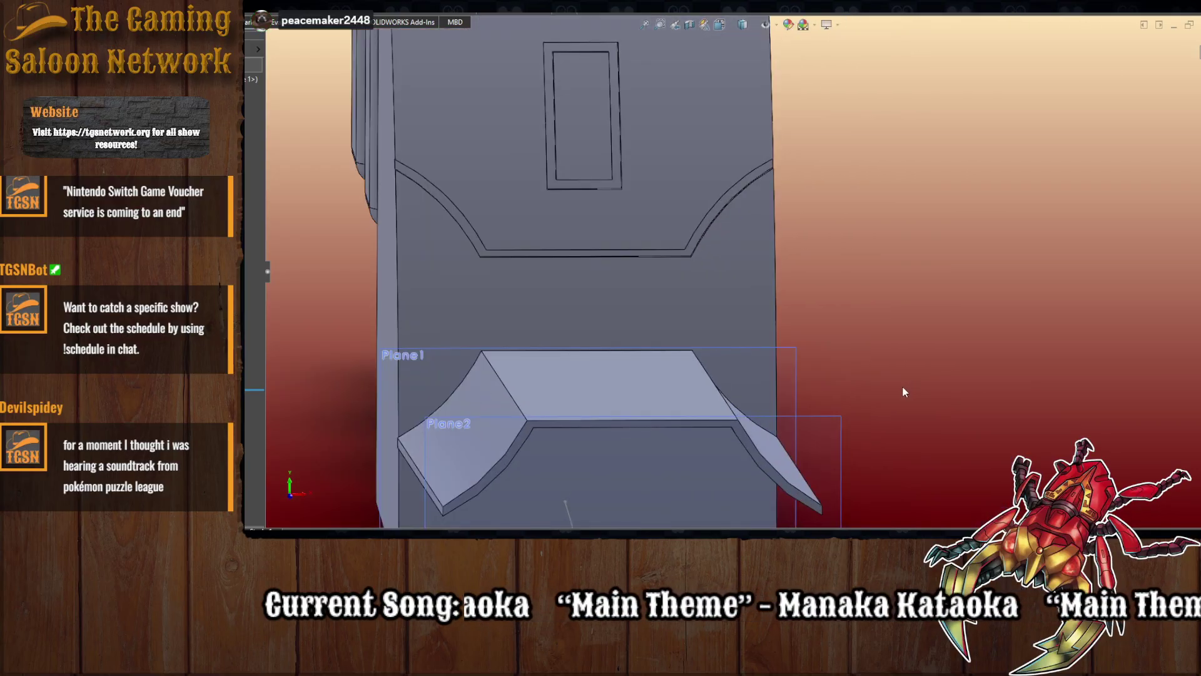
middle_click_drag(902, 385, 892, 361)
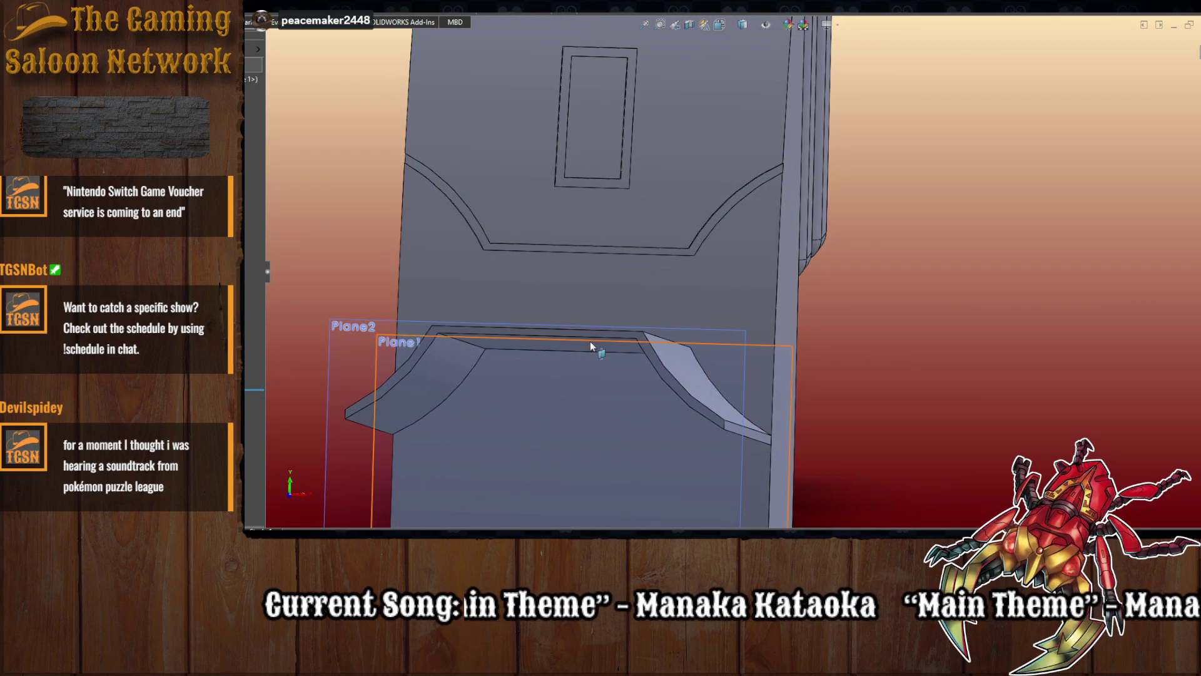
middle_click_drag(590, 341, 748, 324)
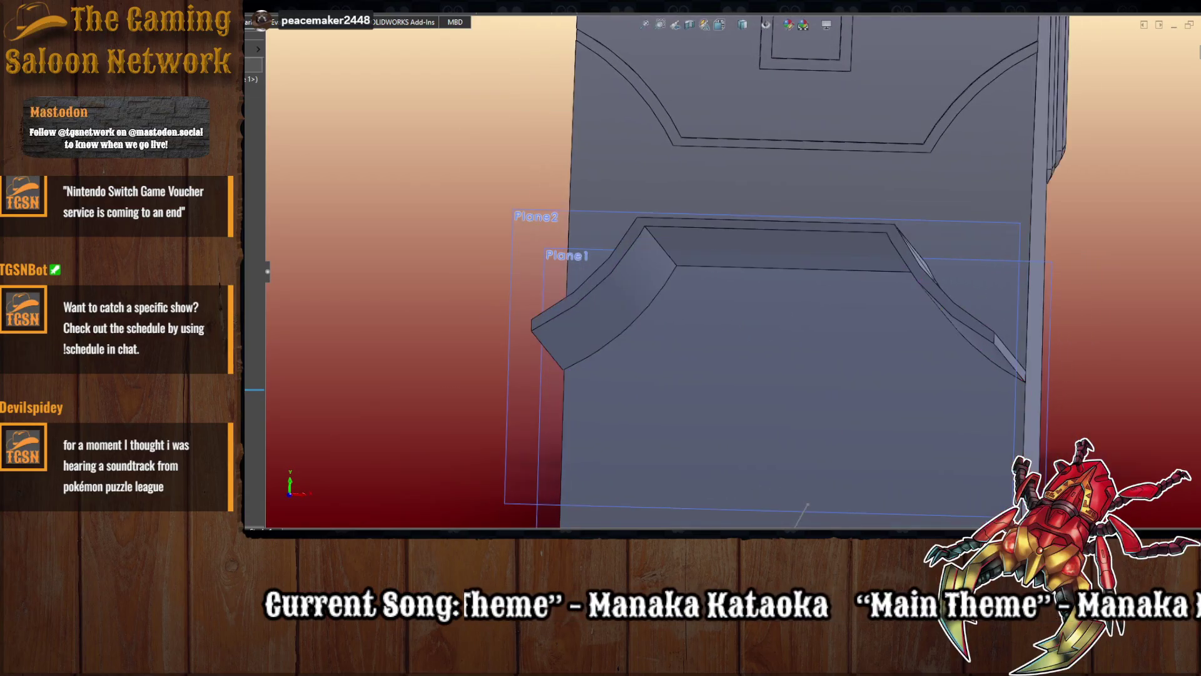
- Start a sketch on the lower curved tray's front end face and draw a line along its upper edge from the left corner to the midpoint
left_click(734, 224)
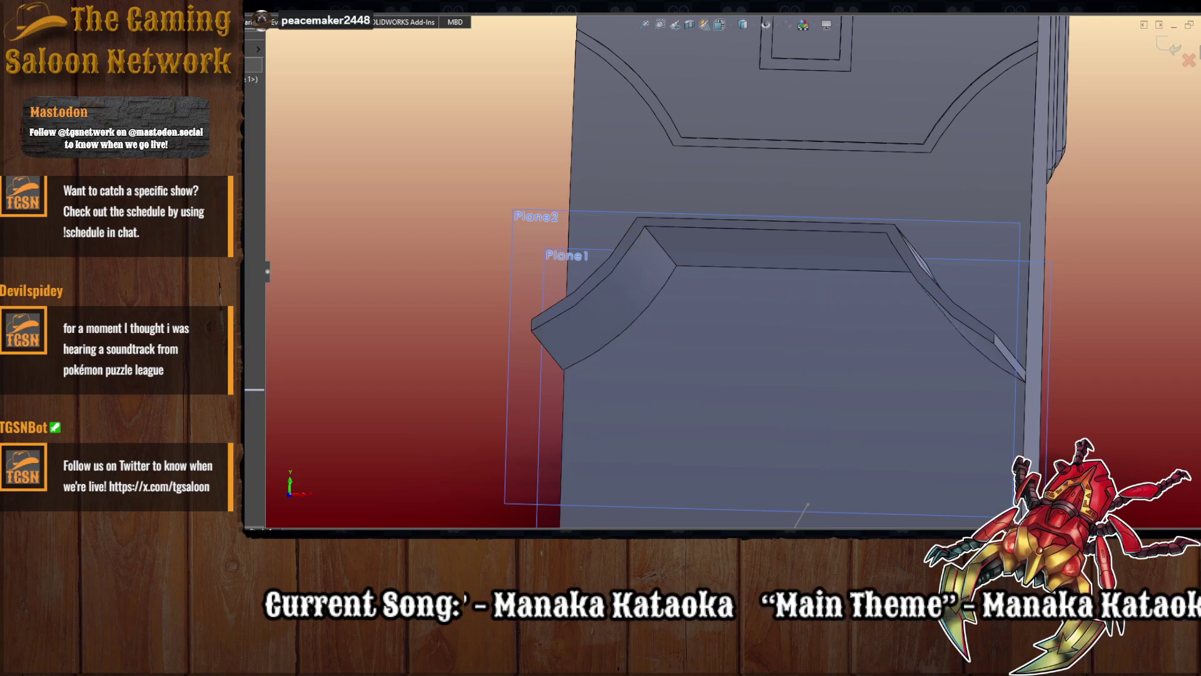
key("l")
left_click(637, 218)
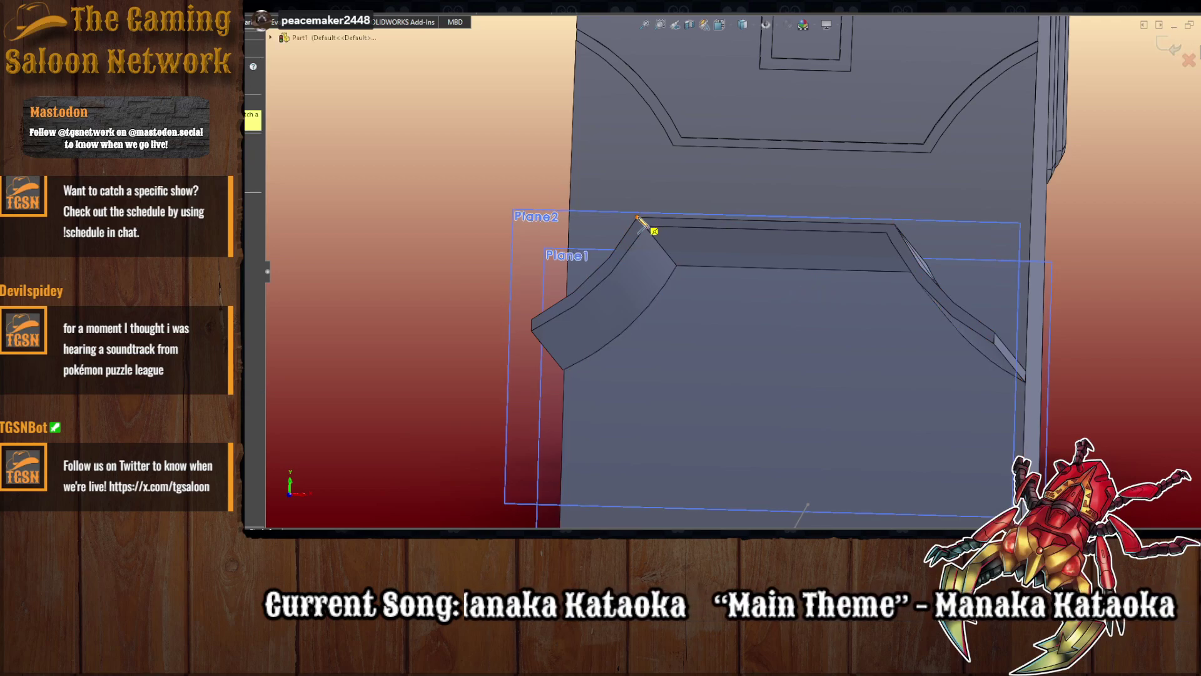
left_click(896, 224)
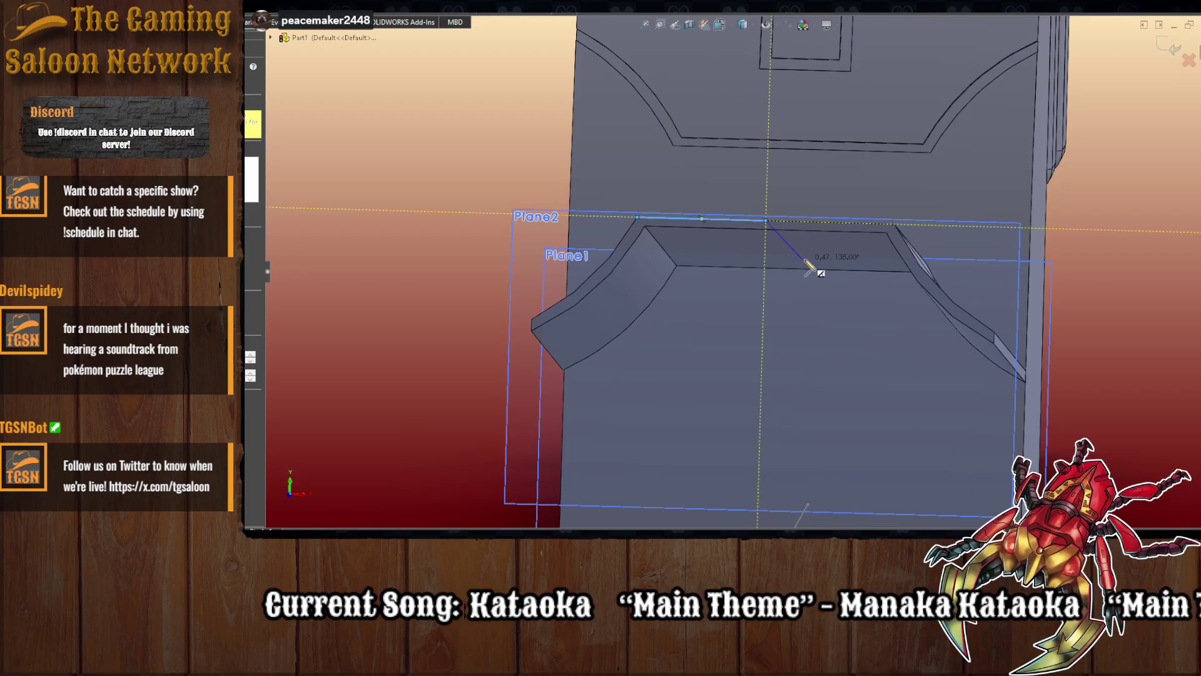
key("Escape")
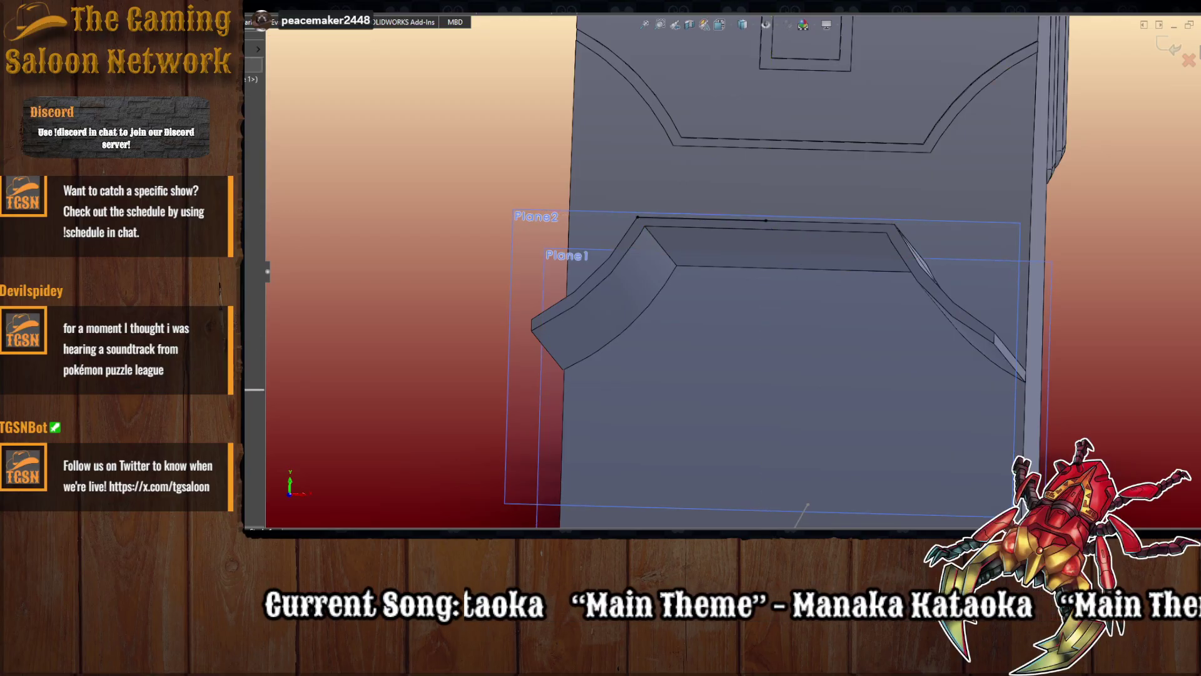
- Draw a vertical centre line down from the upper edge's midpoint and a line from the left inner corner along the inner edge to it
key("l")
left_click(764, 220)
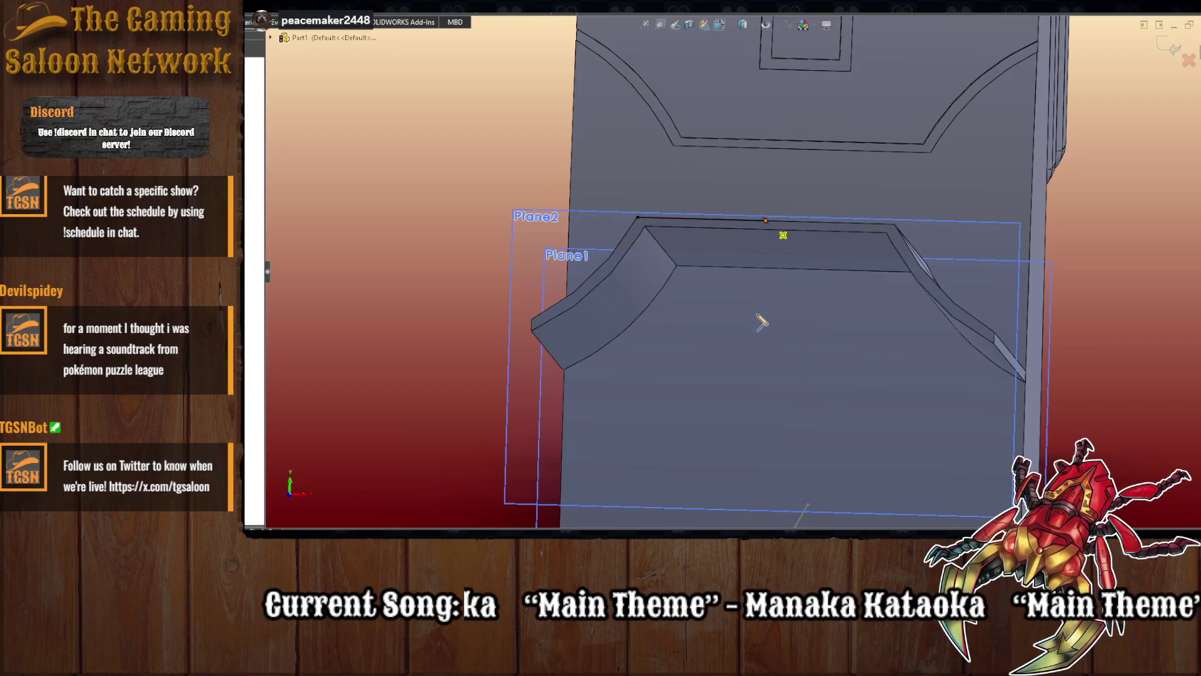
left_click(763, 336)
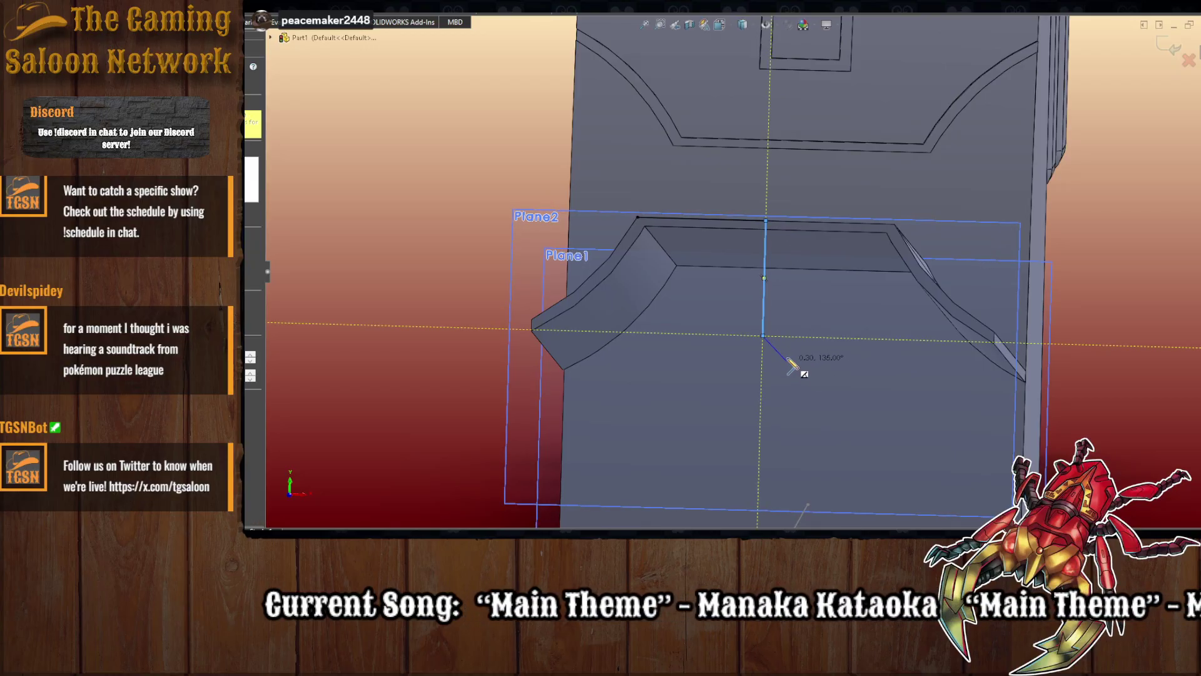
key("Escape")
key("l")
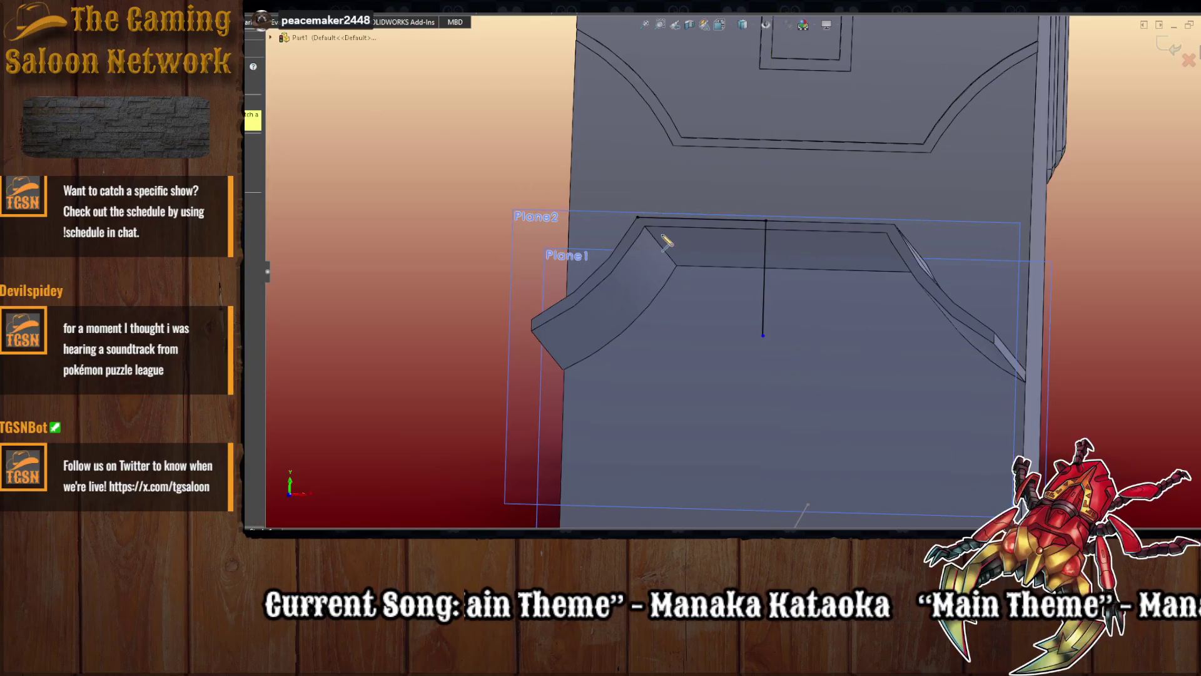
left_click(645, 228)
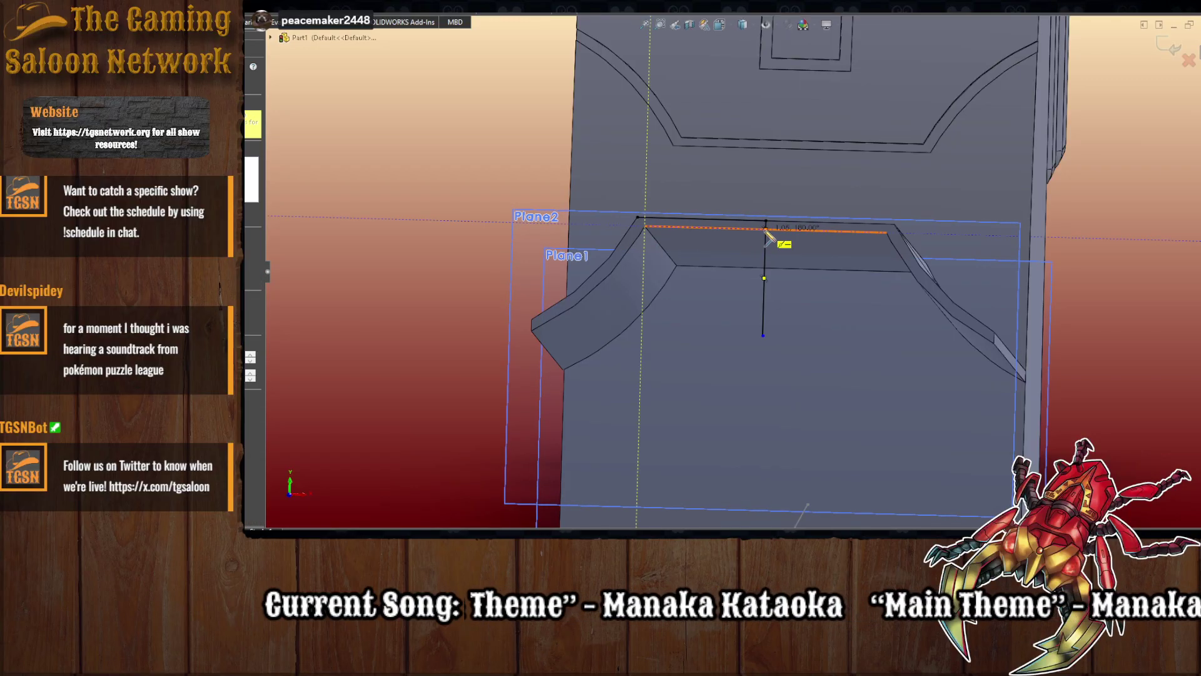
key("Escape")
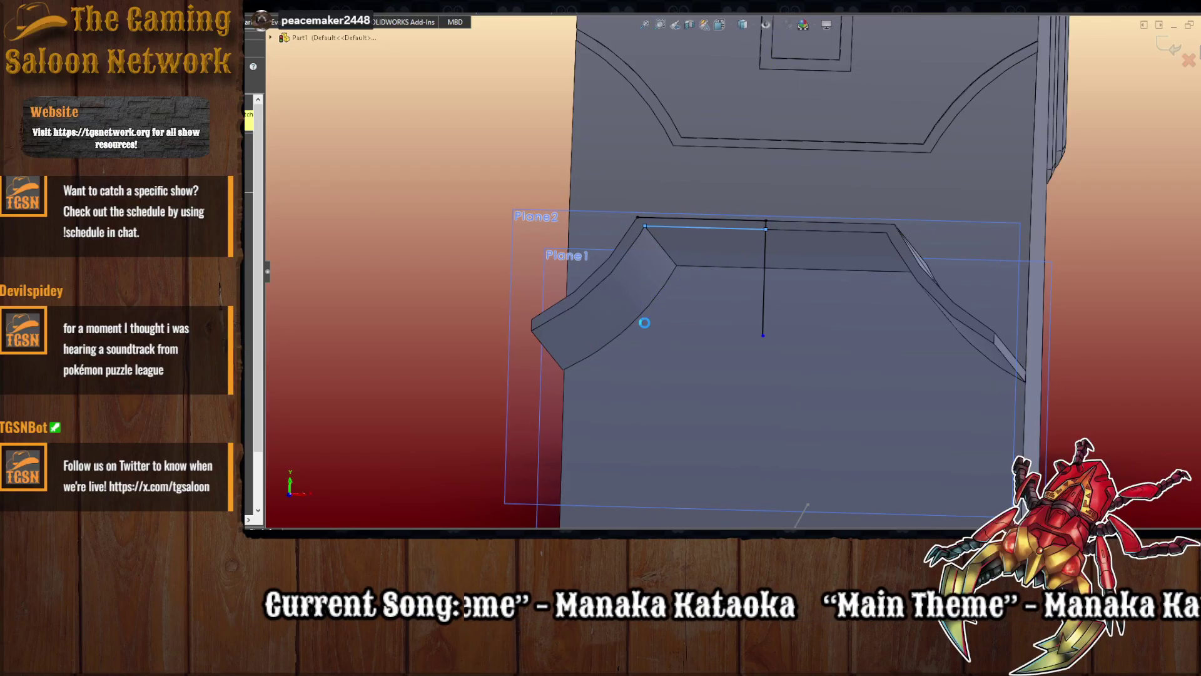
- Draw a spline from the left inner corner down just below the tray's lower curved edge to the lip's outer end
scroll(634, 289, "down", 3)
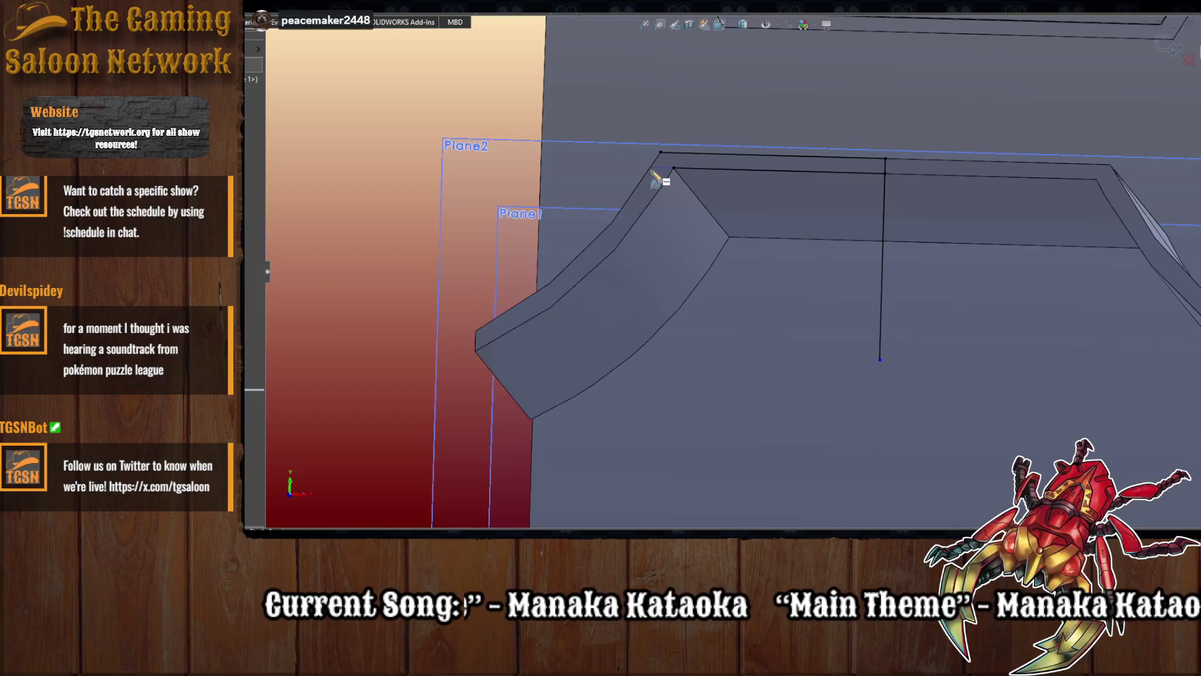
key("l")
left_click(673, 168)
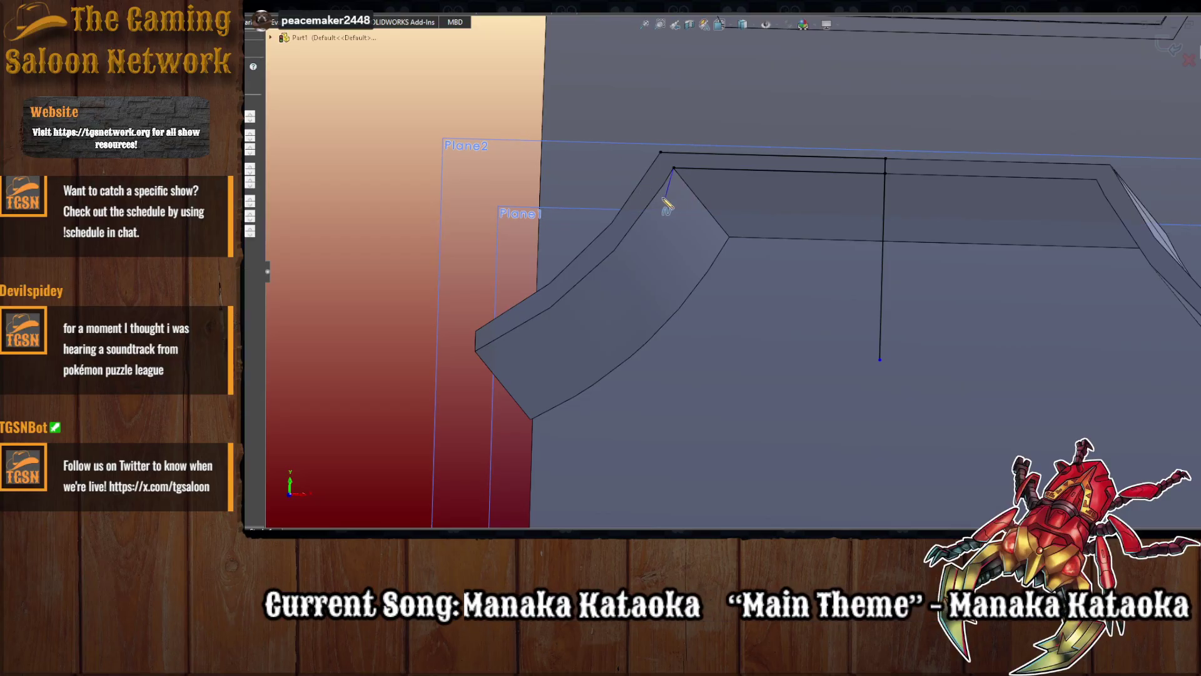
left_click(668, 201)
left_click(632, 259)
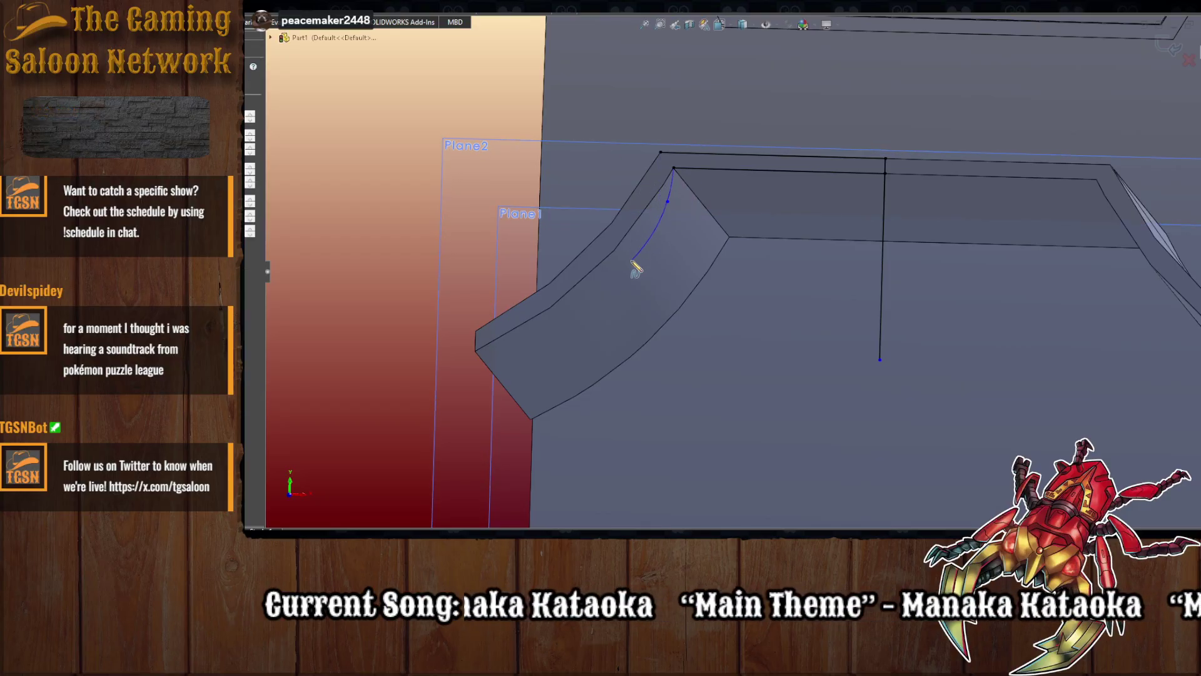
left_click(478, 354)
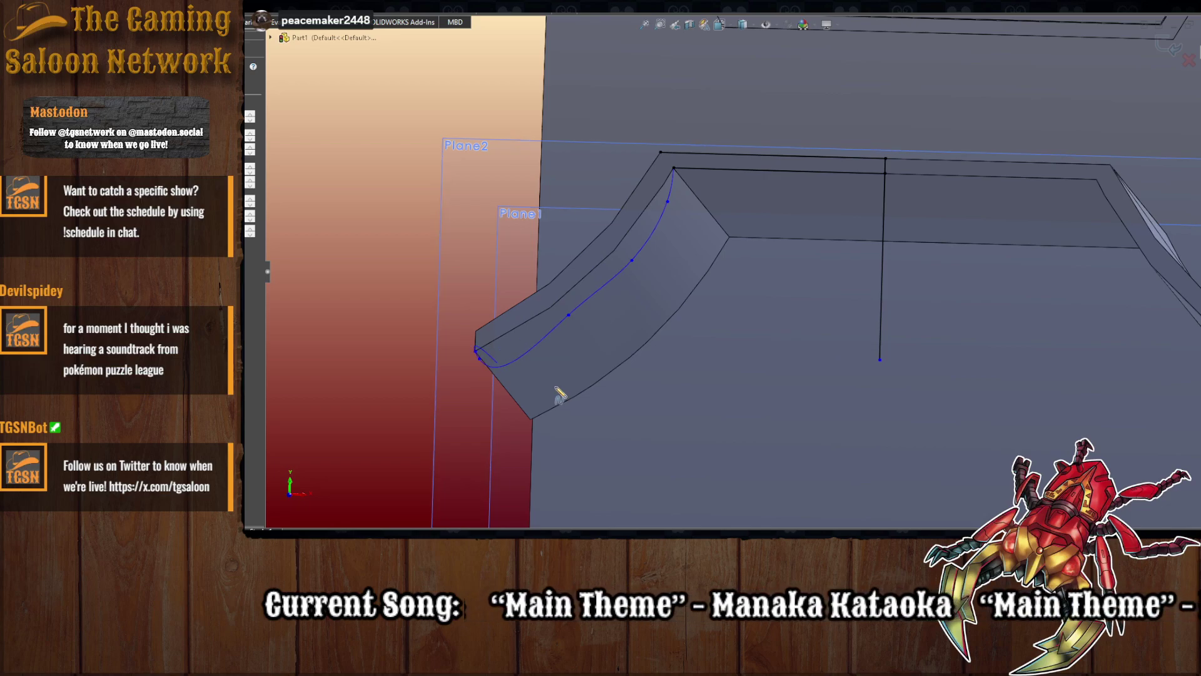
key("Escape")
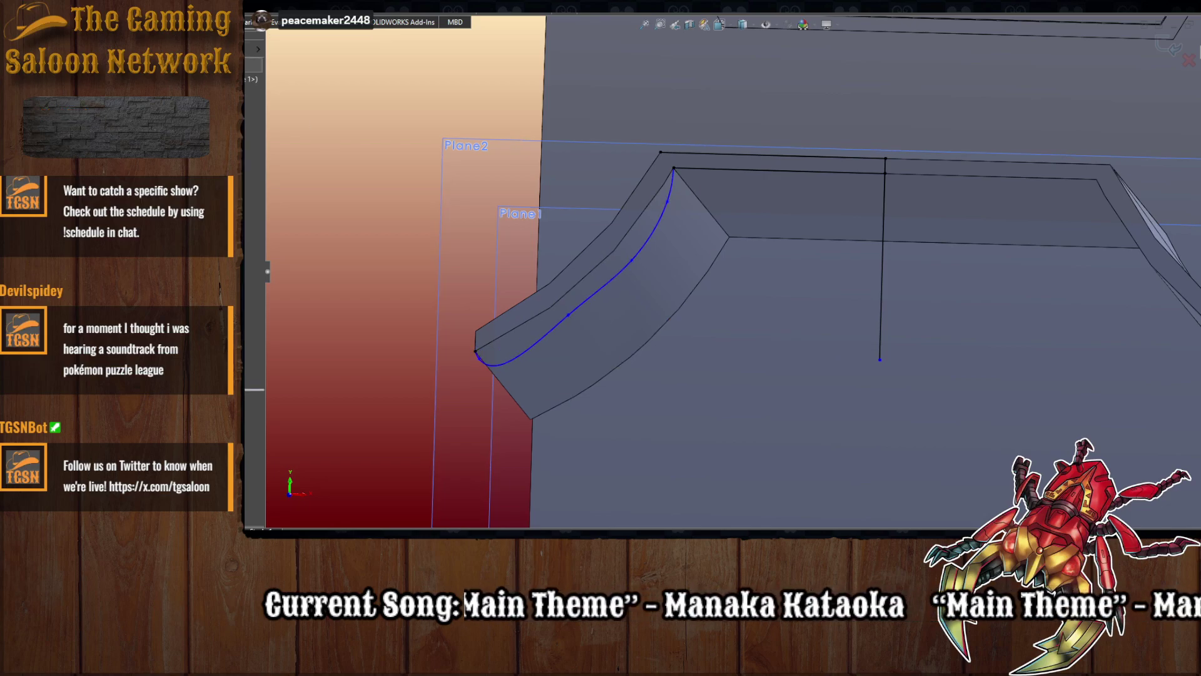
- Draw a short line along the left lip's end edge, joining its lower and upper corners
key("l")
left_click(475, 352)
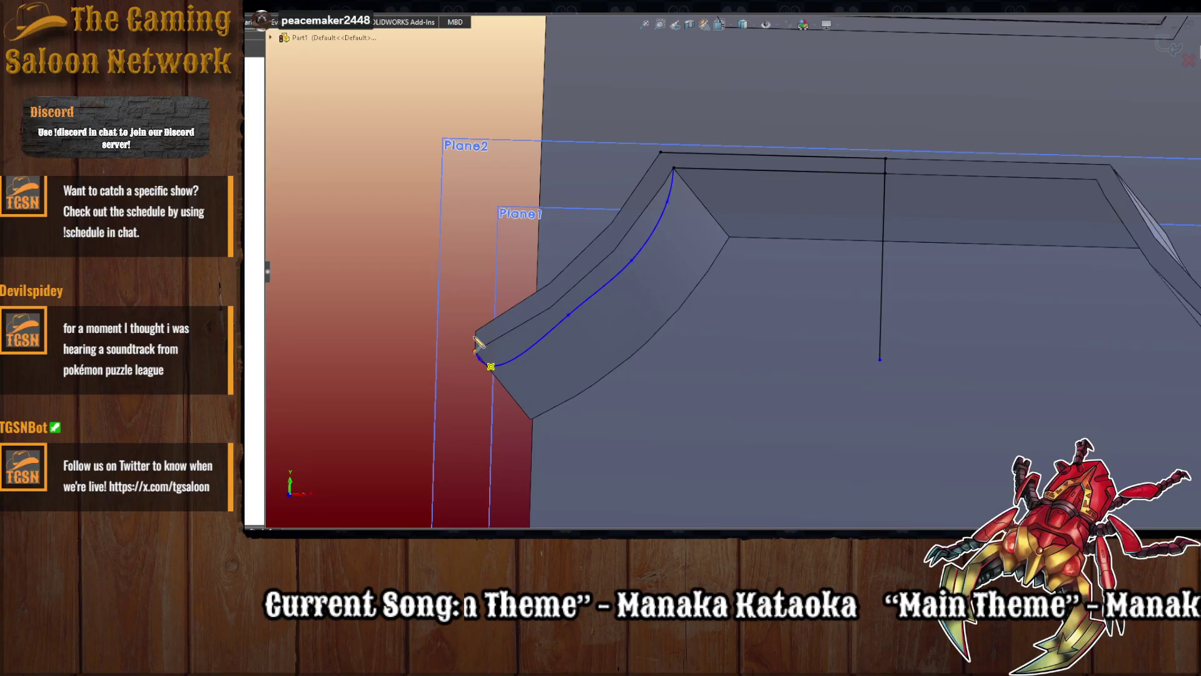
left_click(477, 331)
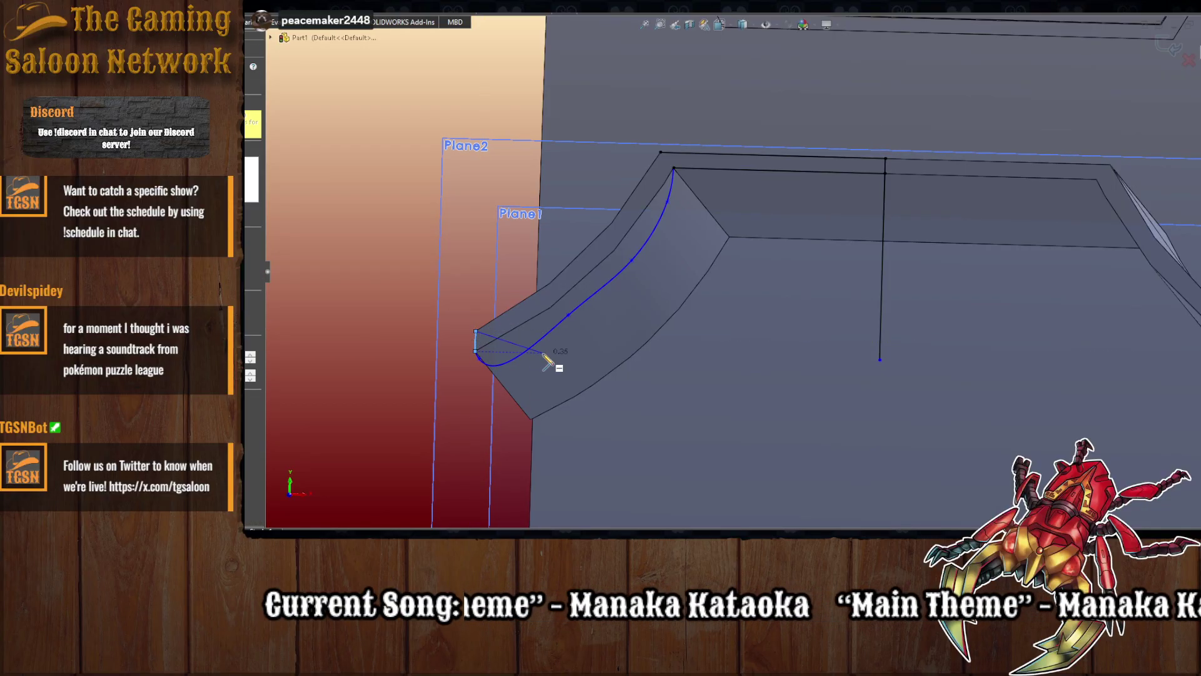
key("Escape")
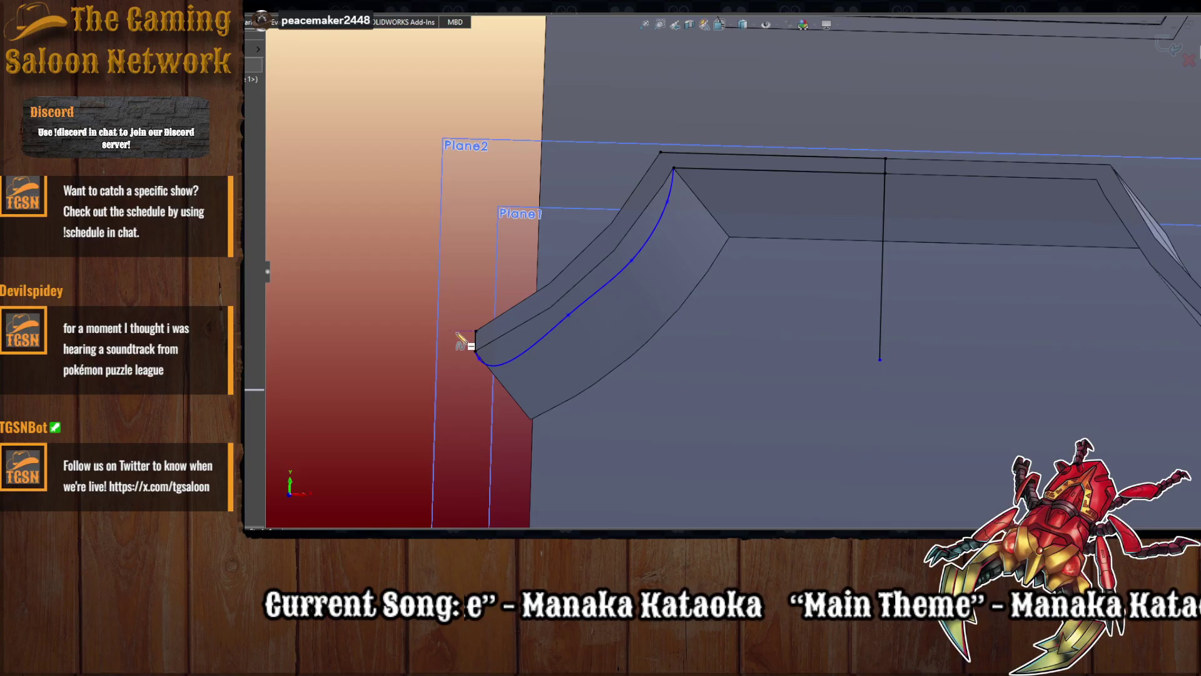
- Draw a spline from the left lip's upper corner, just outside the tray's outer curved edge, to the left end of the upper line
left_click(475, 330)
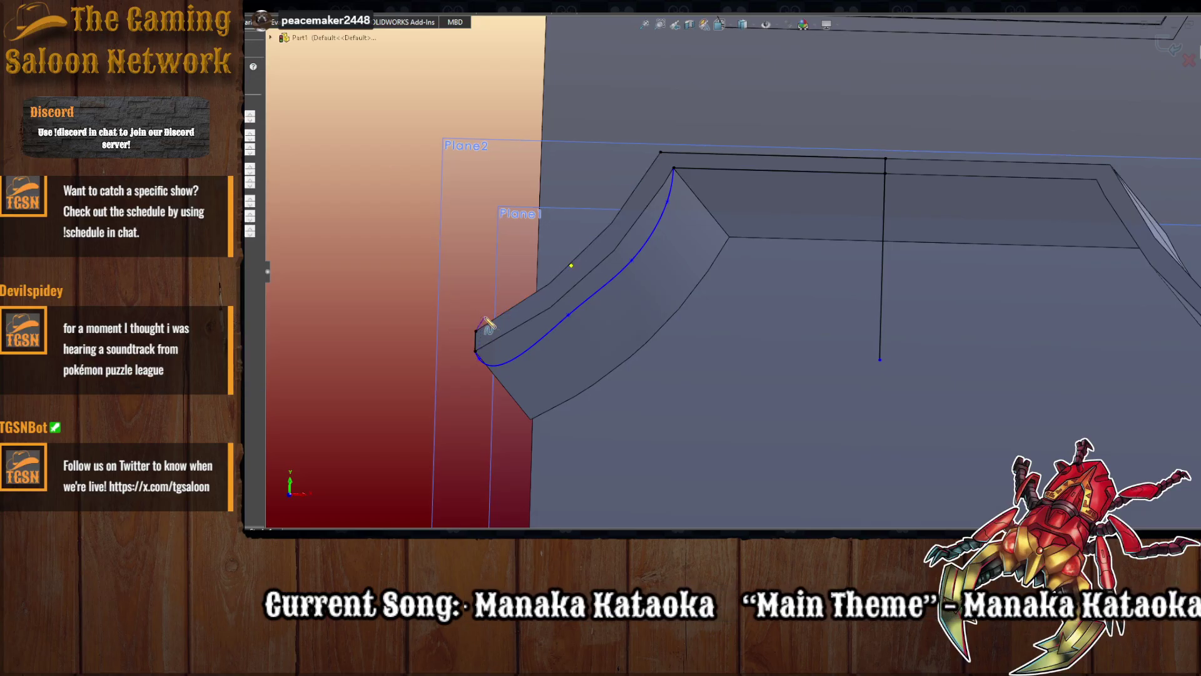
left_click(520, 292)
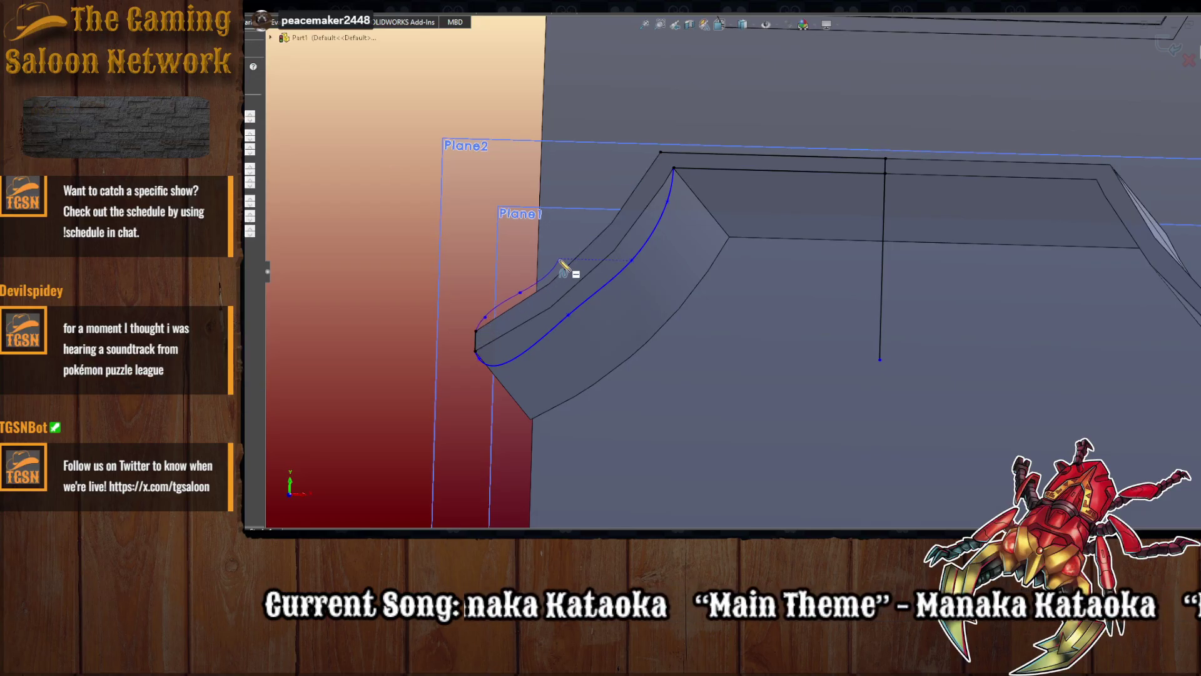
left_click(560, 258)
left_click(608, 209)
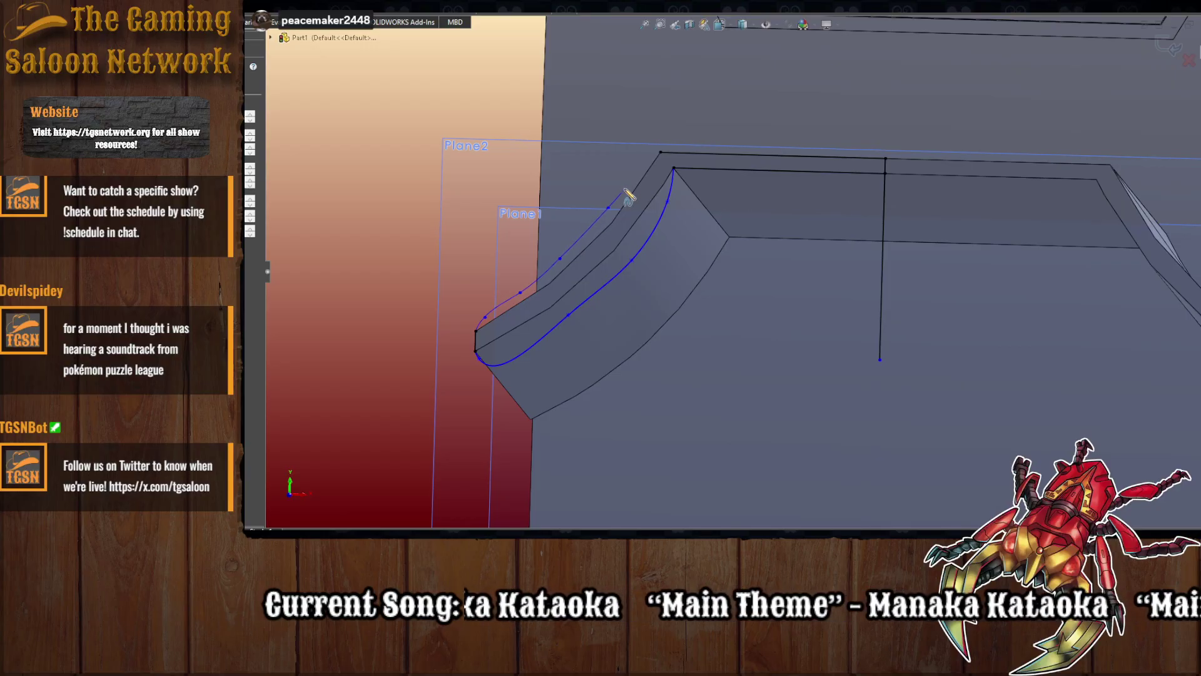
left_click(635, 163)
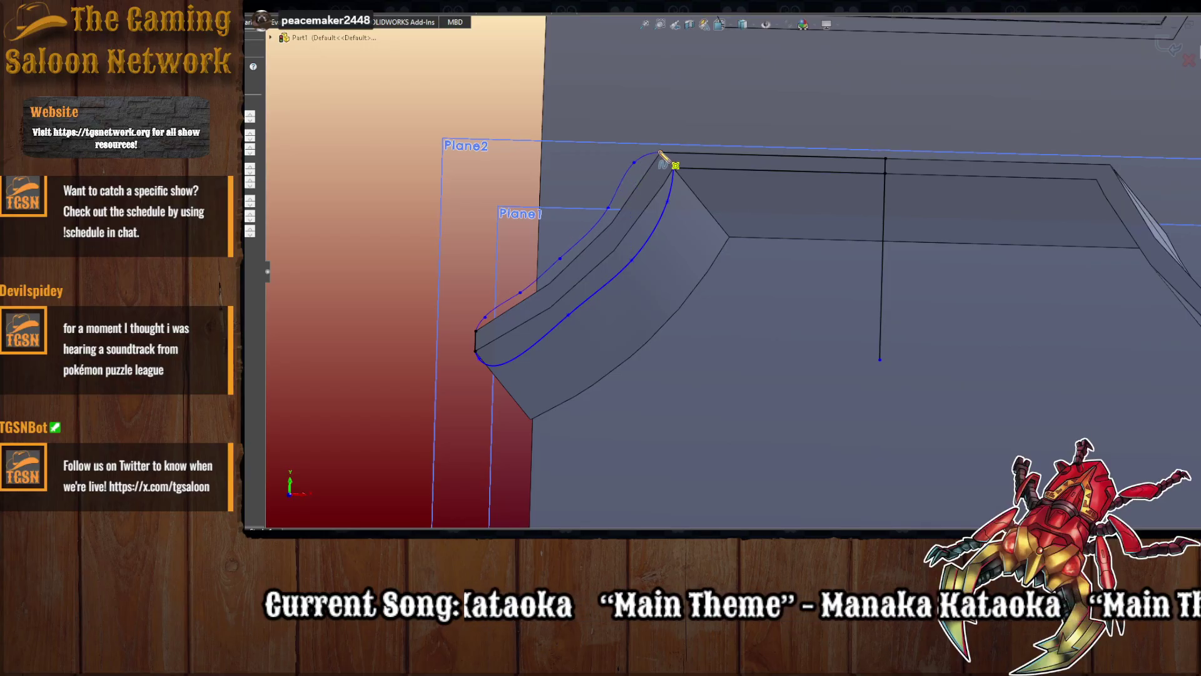
double_click(660, 152)
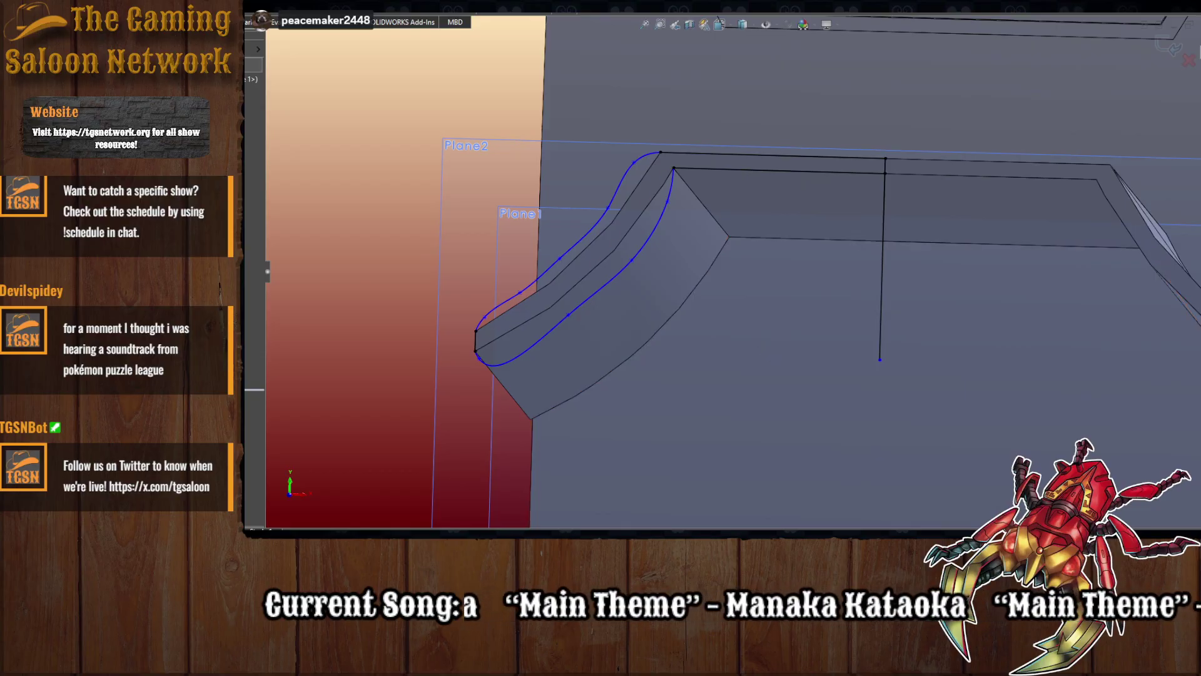
- Mirror both splines, the short end line and the two horizontal lines about the vertical centre line
left_click(604, 208)
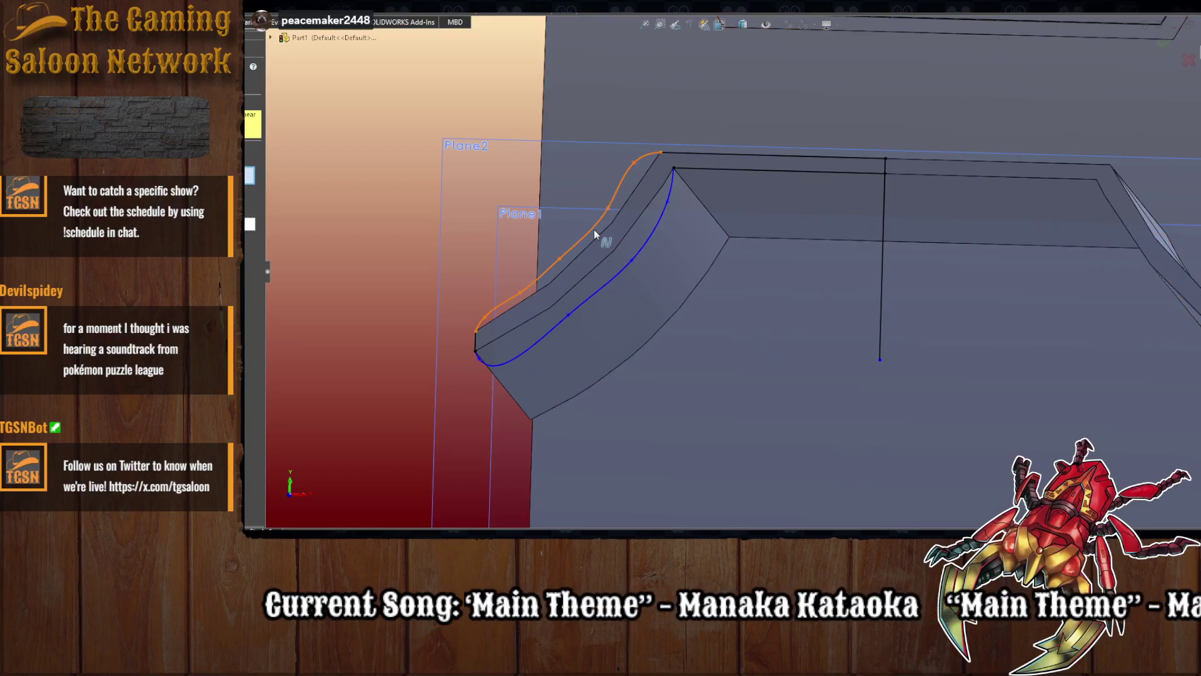
left_click(641, 248)
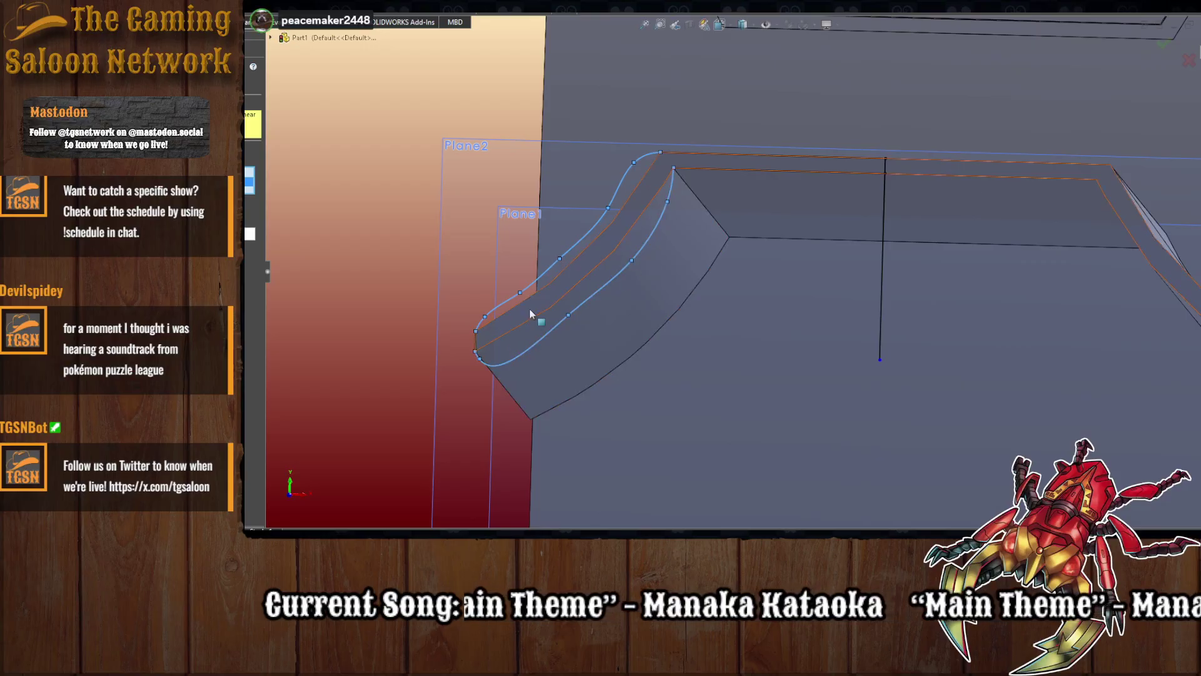
left_click(477, 343)
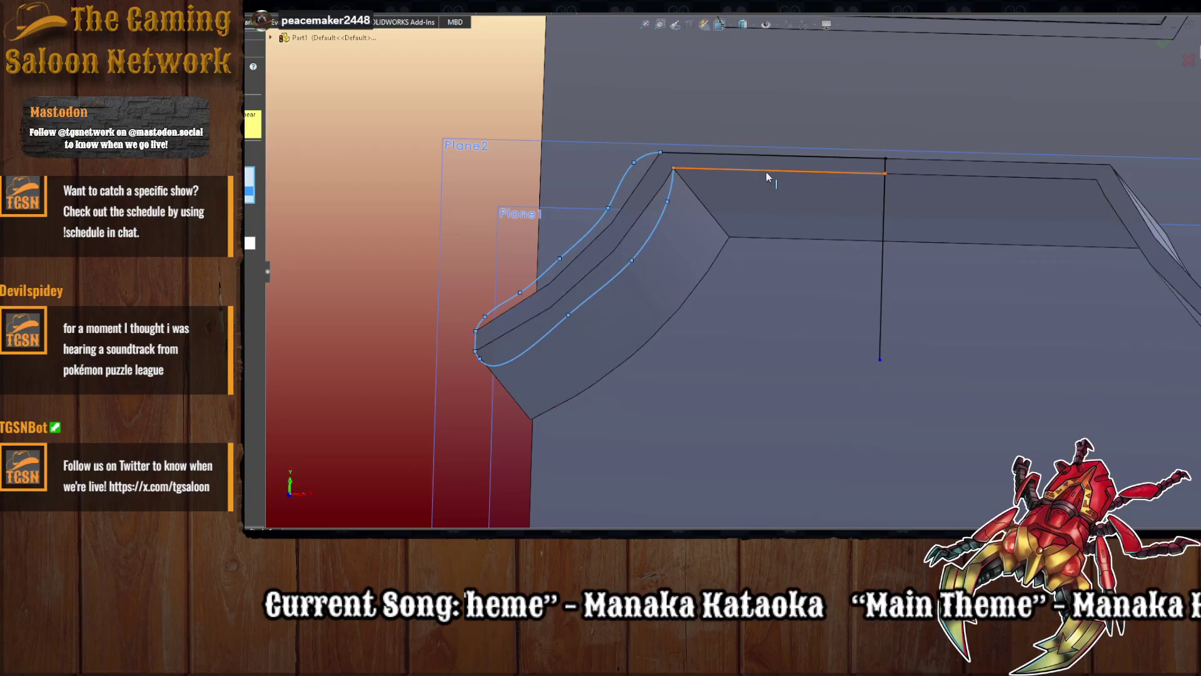
left_click(767, 171)
left_click(771, 156)
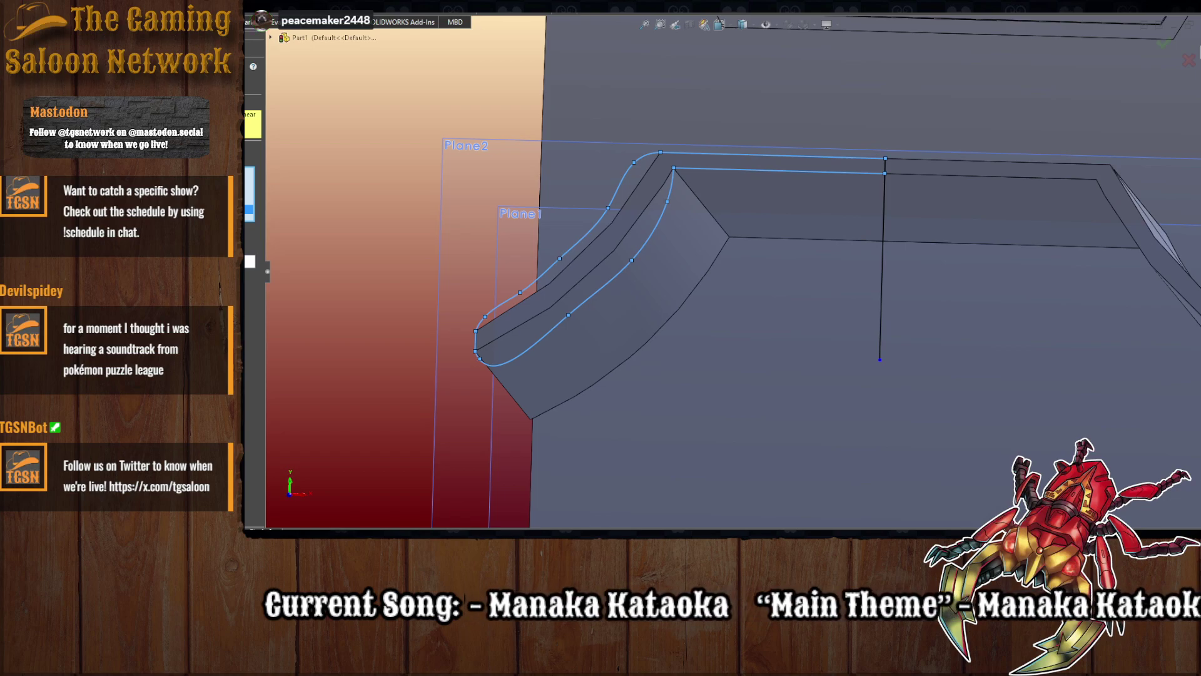
left_click(249, 262)
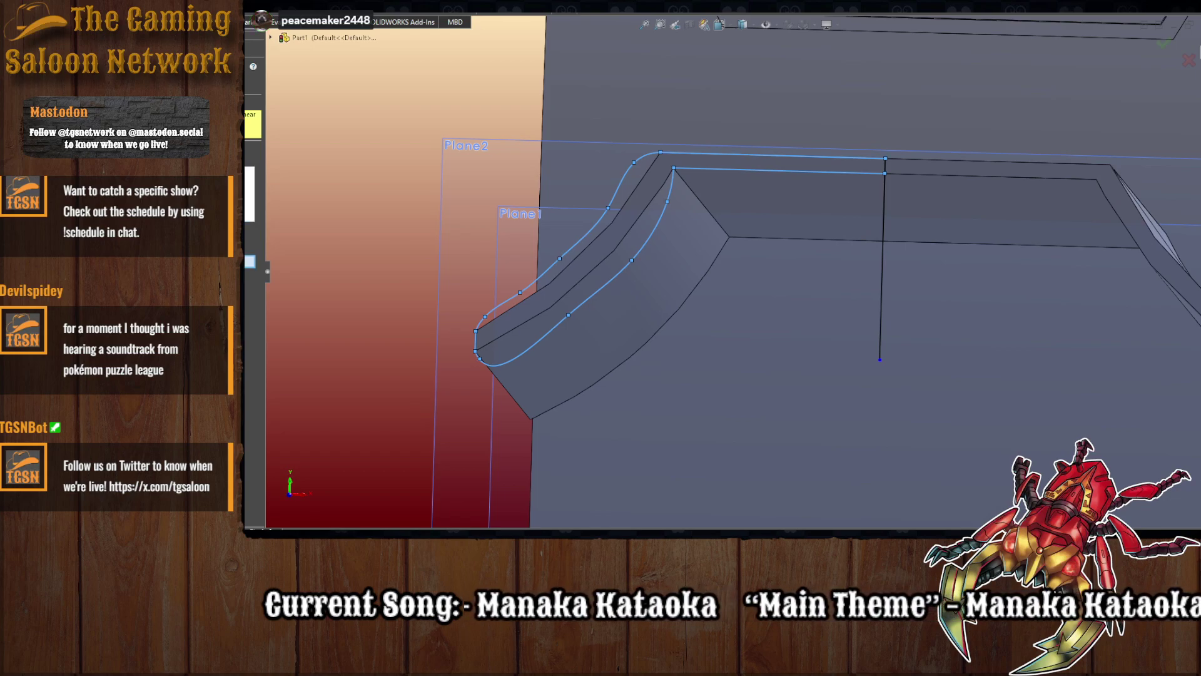
left_click(884, 283)
scroll(955, 298, "up", 4)
scroll(955, 298, "down", 2)
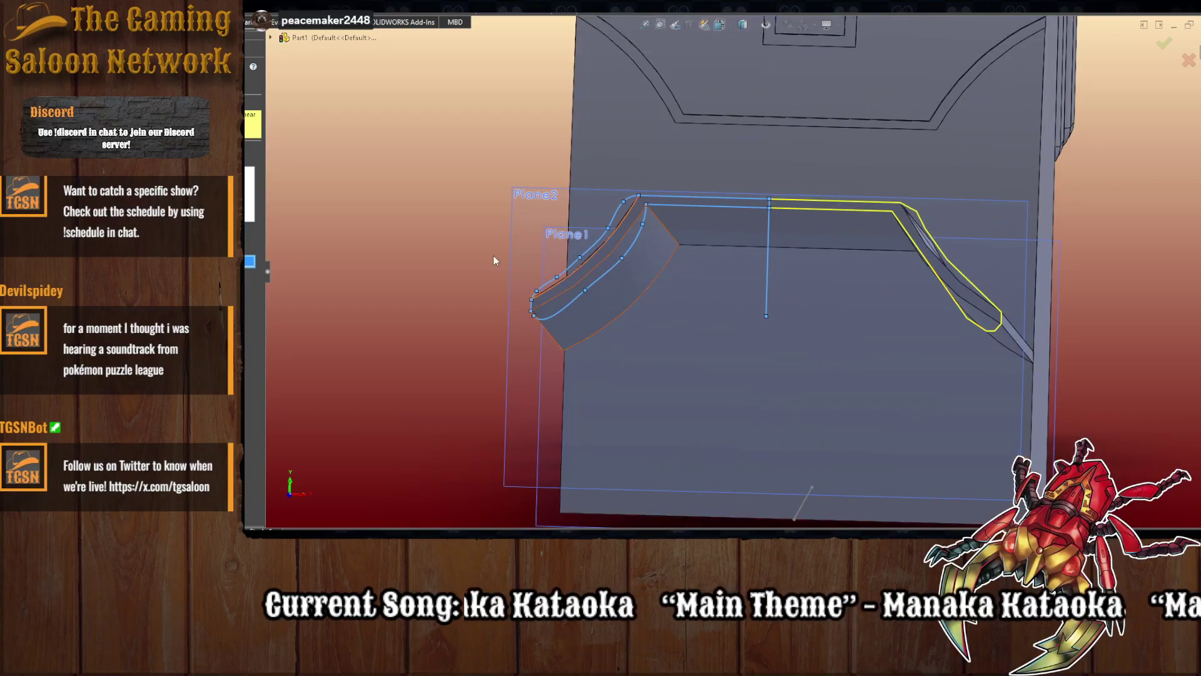
key("Return")
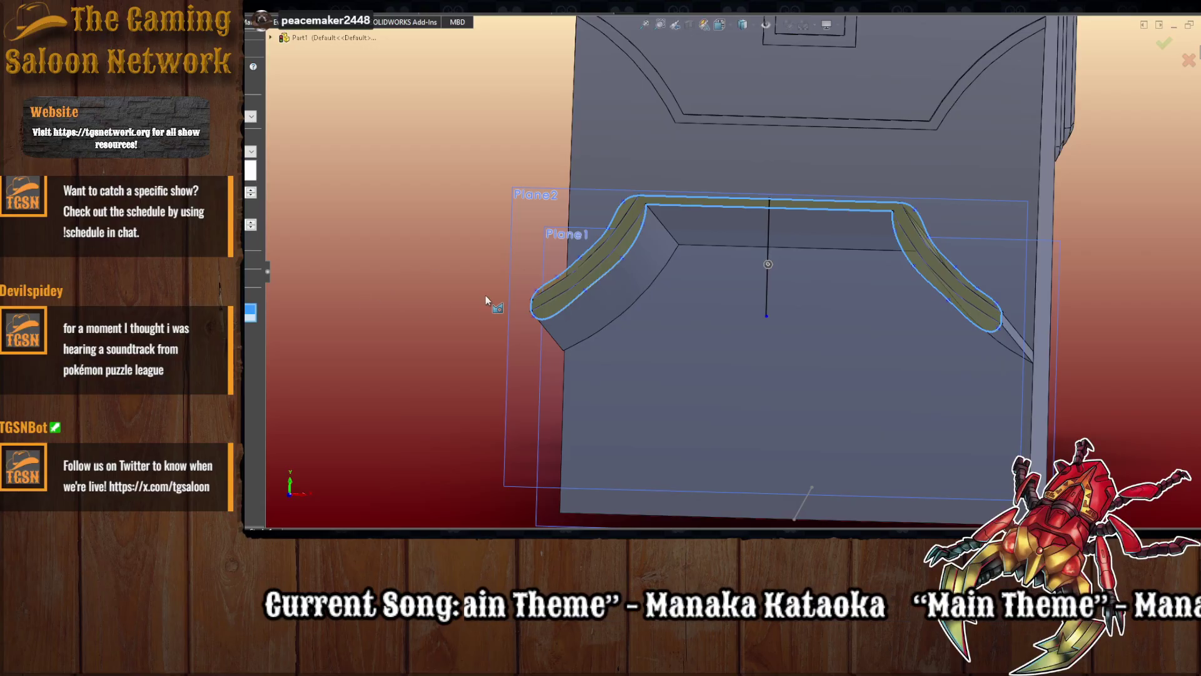
- Extrude-cut the mirrored tray profile up to the body's front face below the tray
middle_click_drag(486, 301, 387, 276)
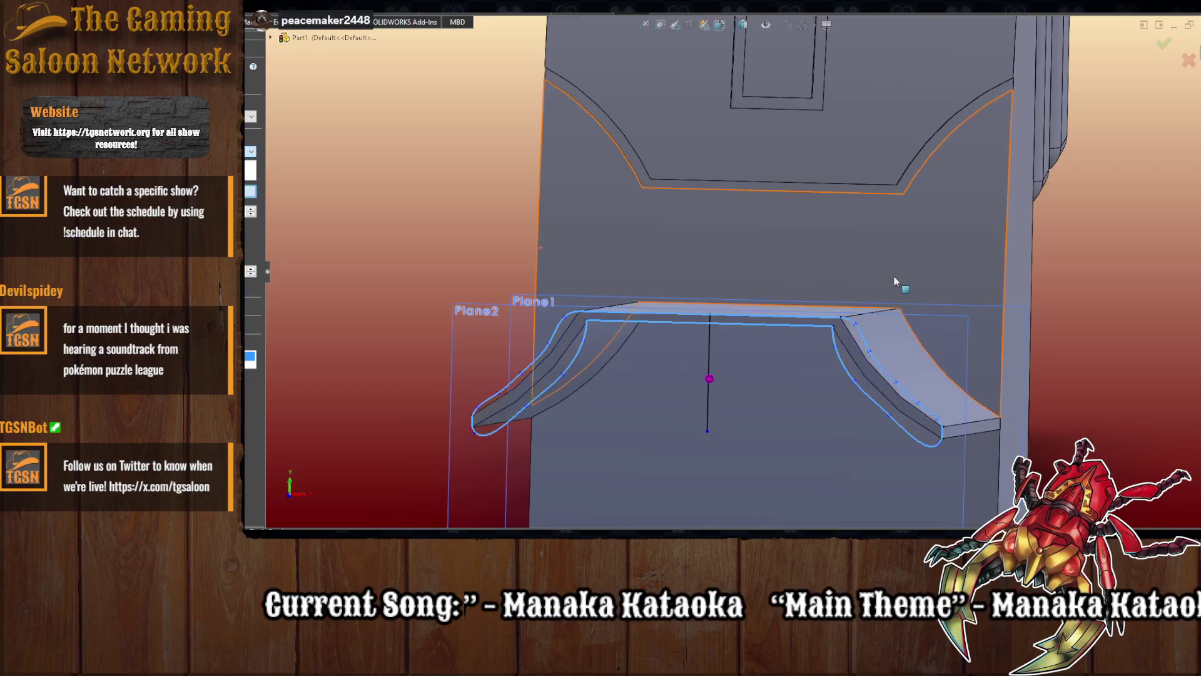
left_click(789, 396)
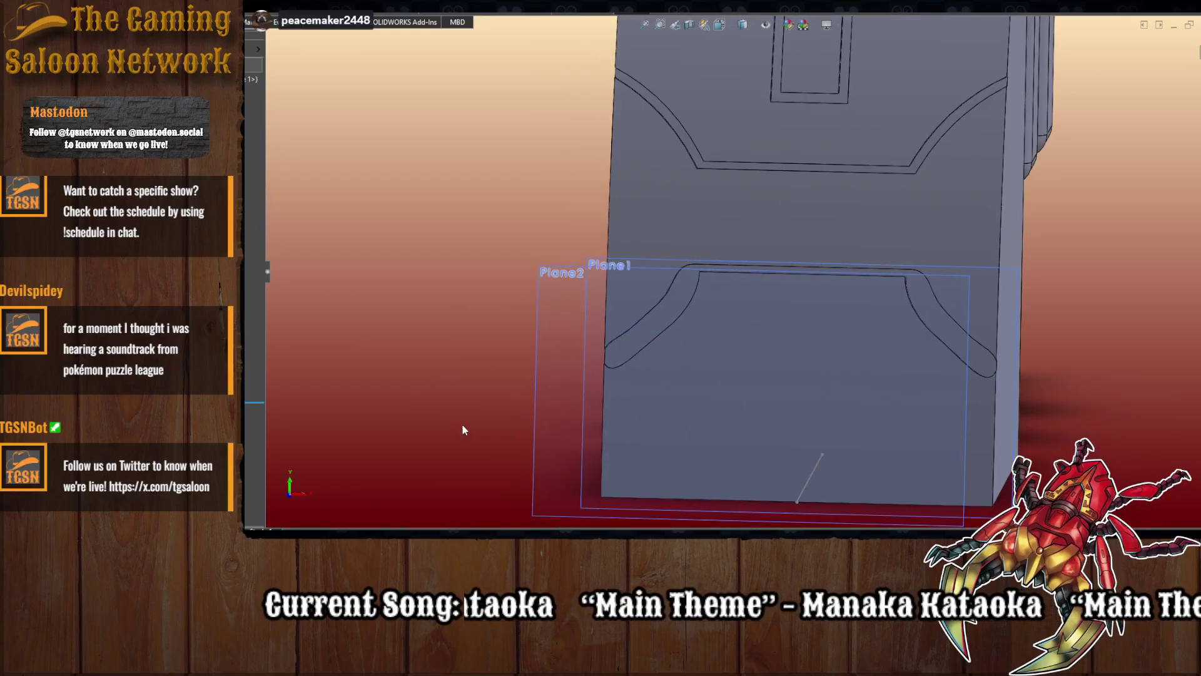
mouse_move(463, 429)
middle_mouse_down()
mouse_move(489, 417)
mouse_move(475, 426)
middle_mouse_up()
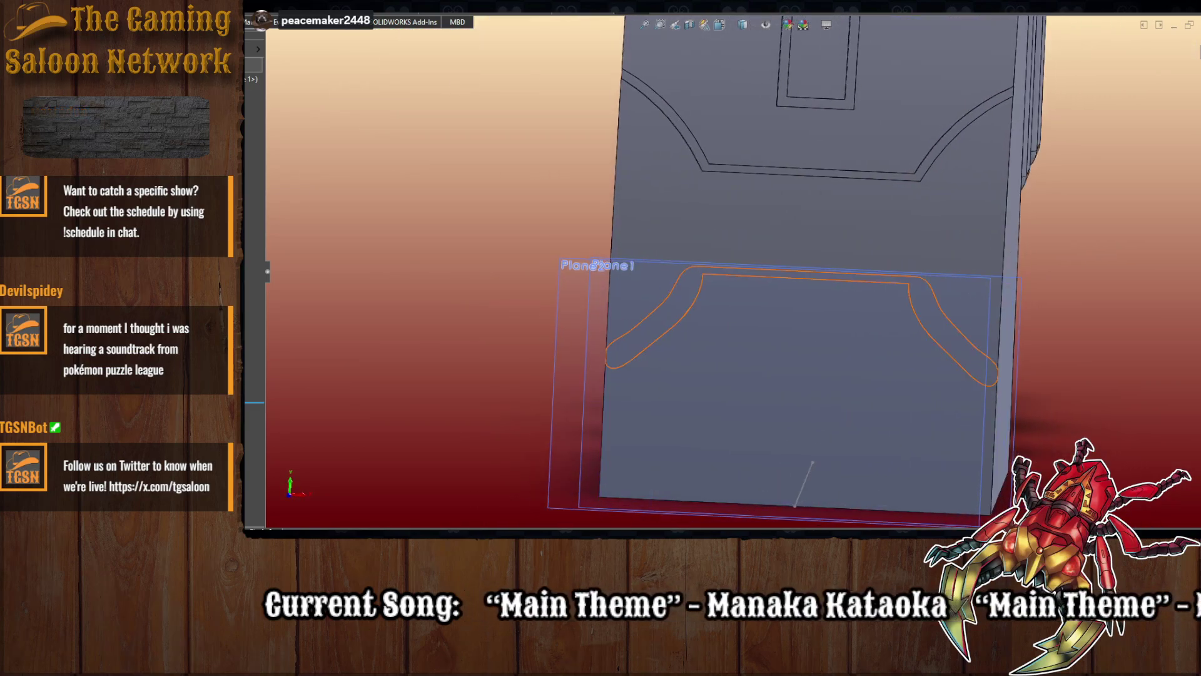
- Reopen the tray cut's sketch and delete both splines along the left lip
left_click(253, 78)
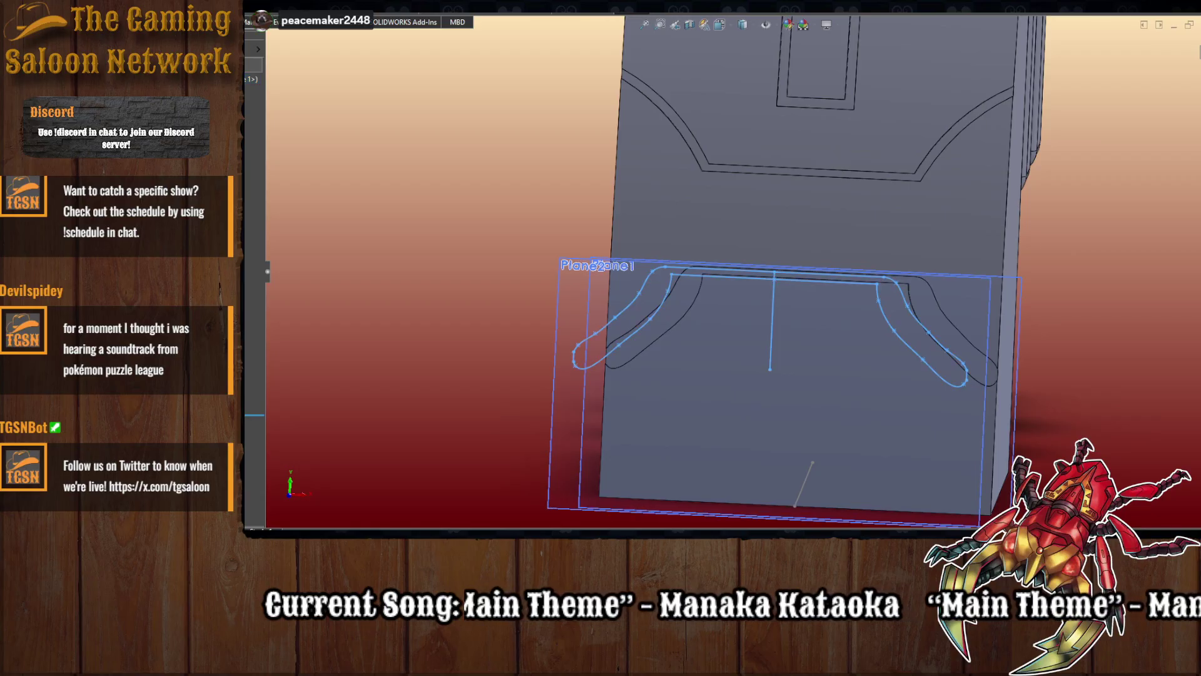
scroll(688, 357, "down", 3)
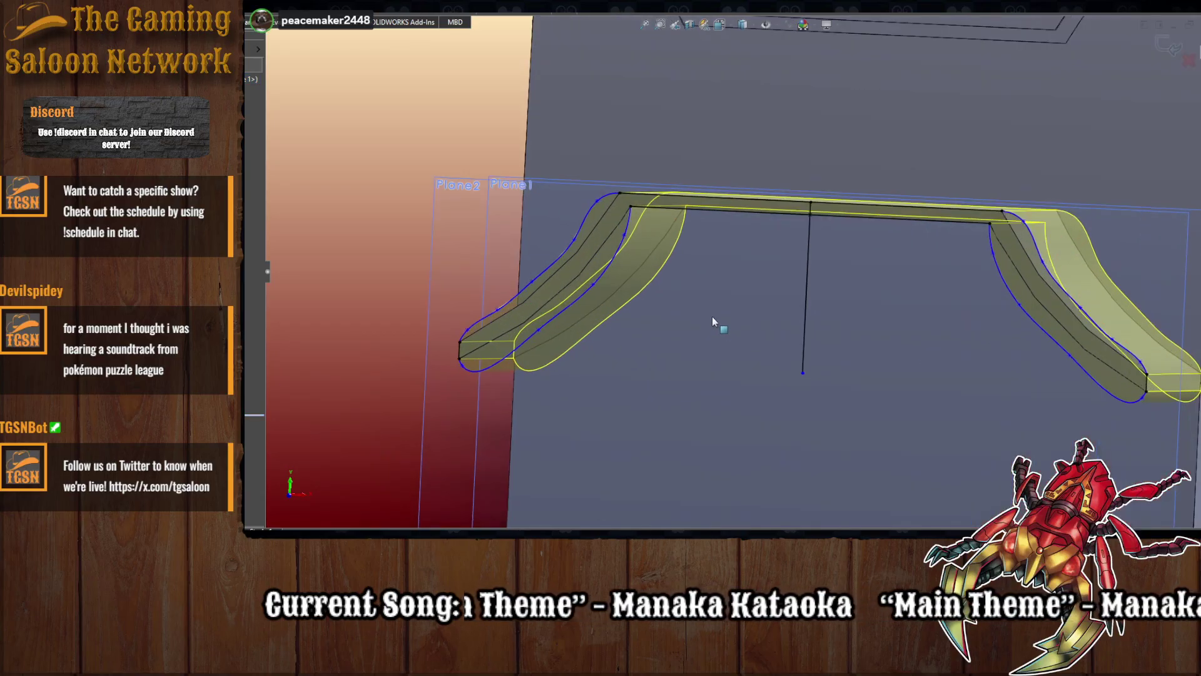
left_click(560, 256)
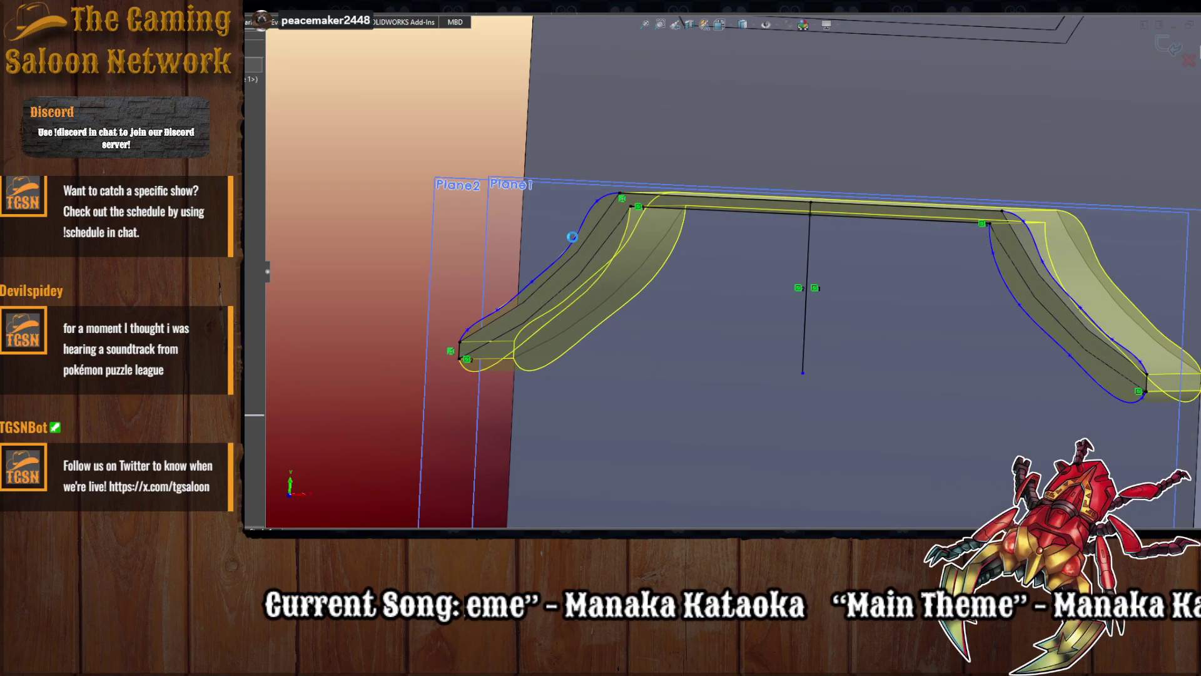
key("Return")
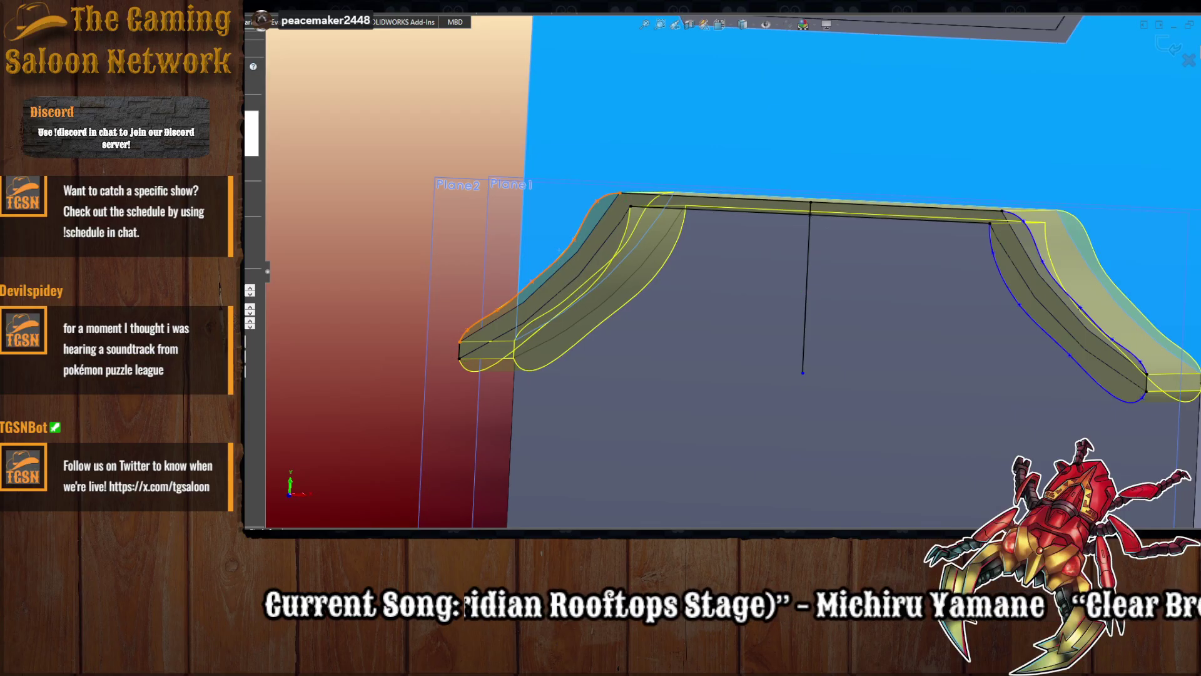
scroll(591, 269, "down", 1)
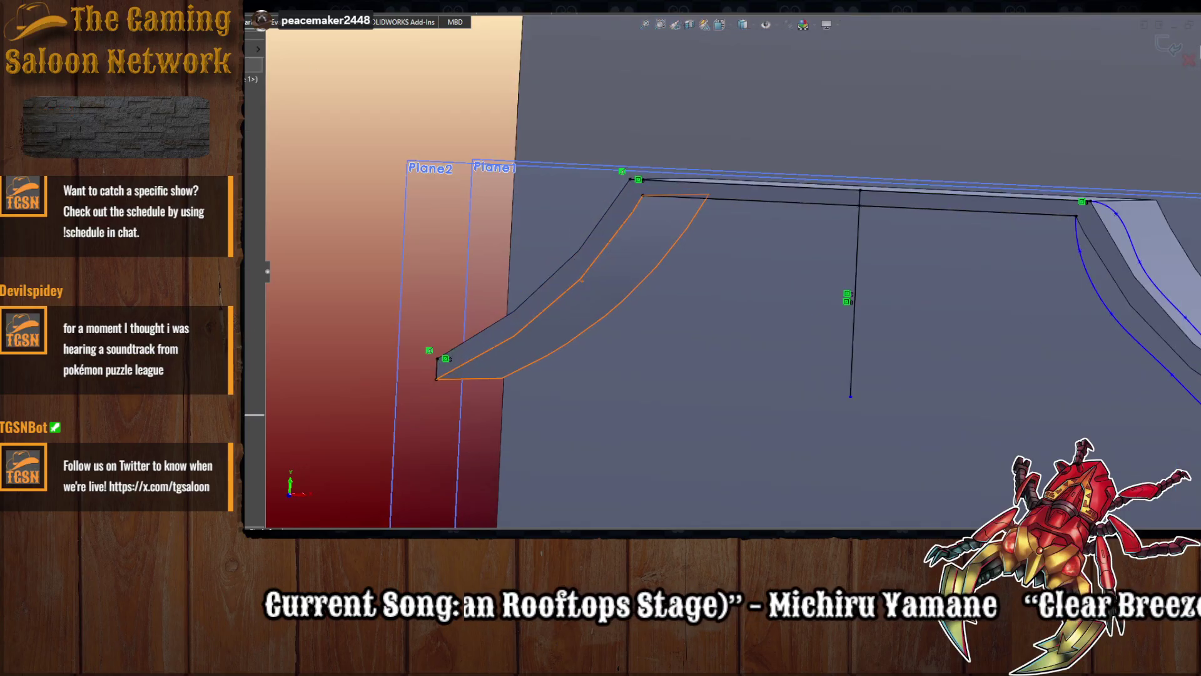
scroll(624, 175, "down", 4)
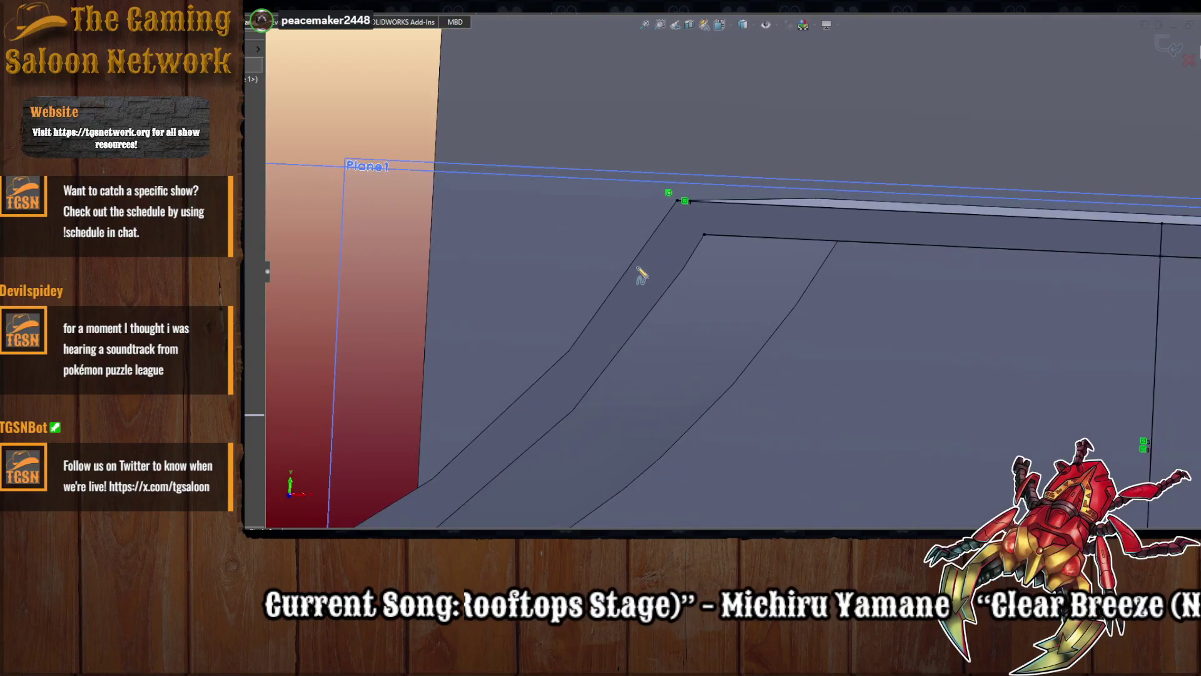
- Draw a spline from the left lip's upper end corner closely along its outer curved edge to the upper line's left end, and refine its fit there
scroll(641, 275, "up", 4)
scroll(635, 358, "down", 2)
left_click(721, 27)
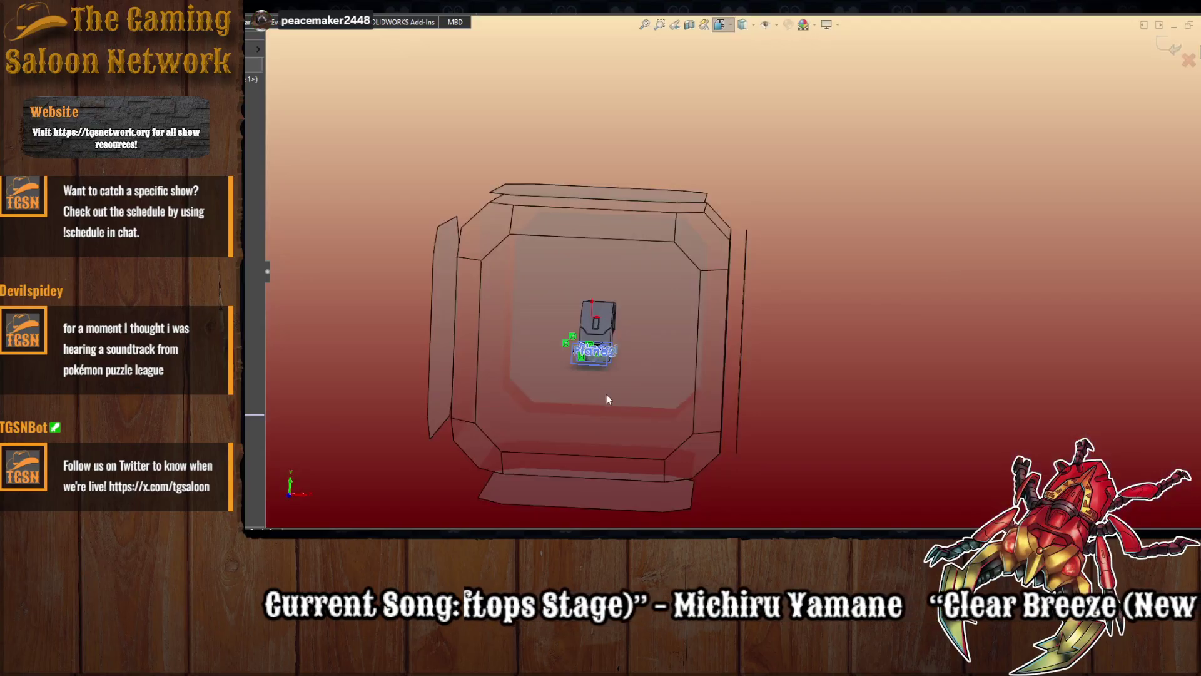
left_click(592, 361)
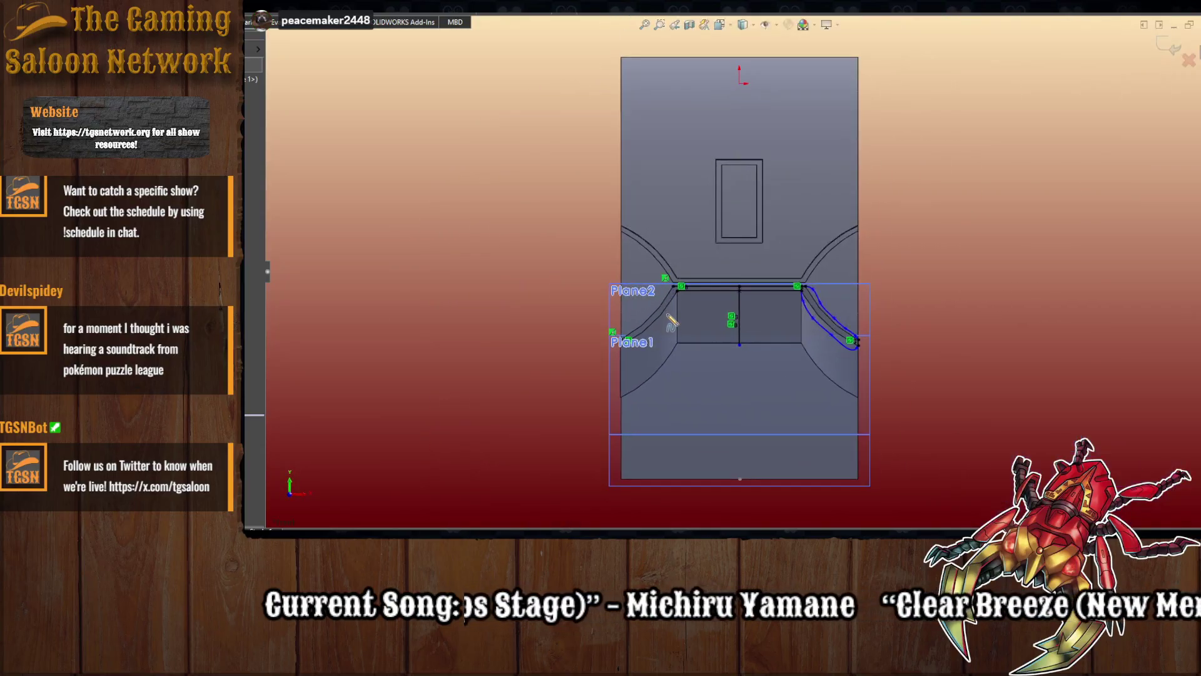
scroll(672, 309, "down", 6)
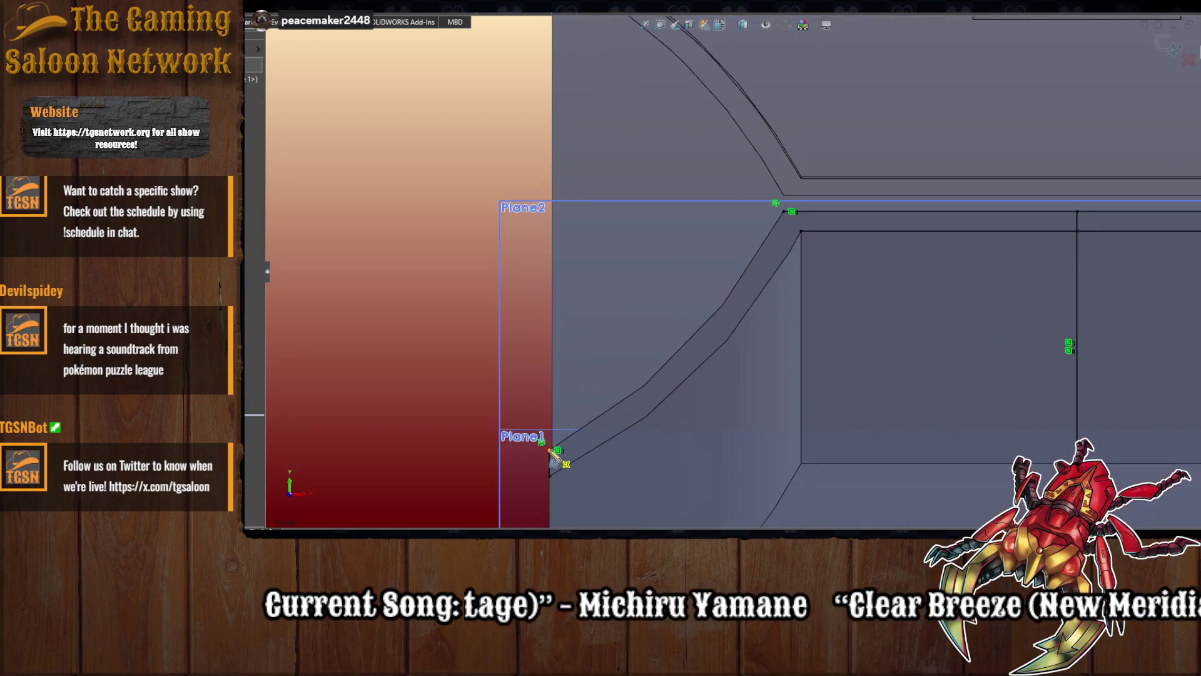
left_click(559, 448)
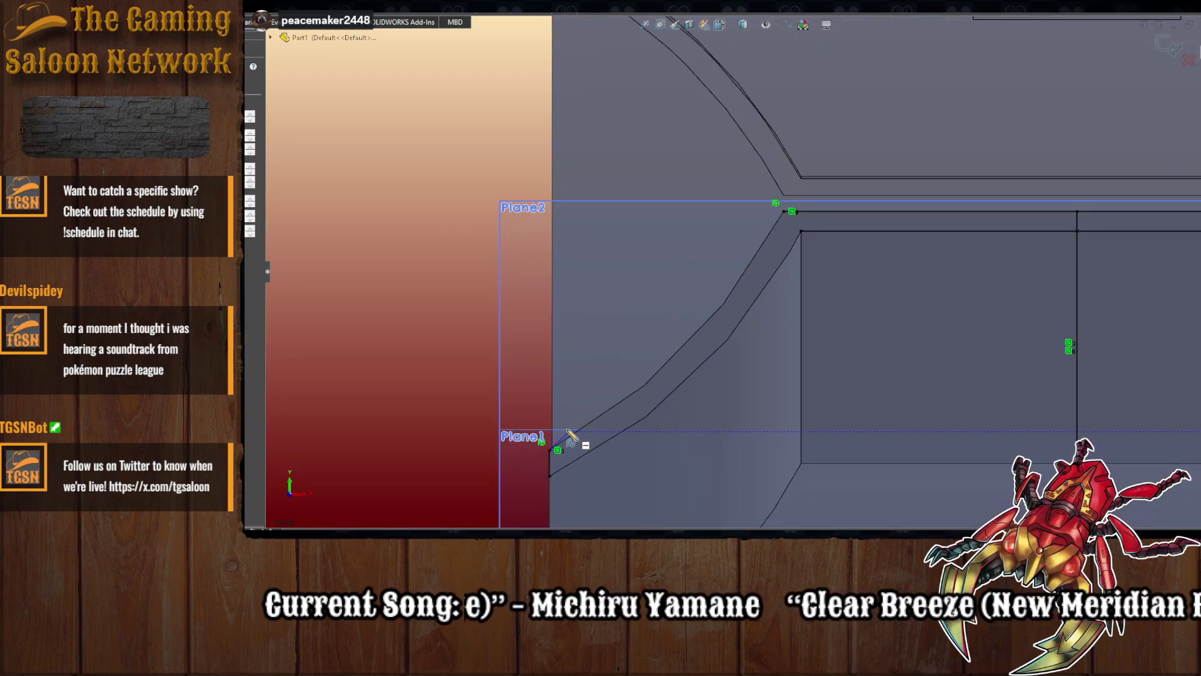
left_click(625, 396)
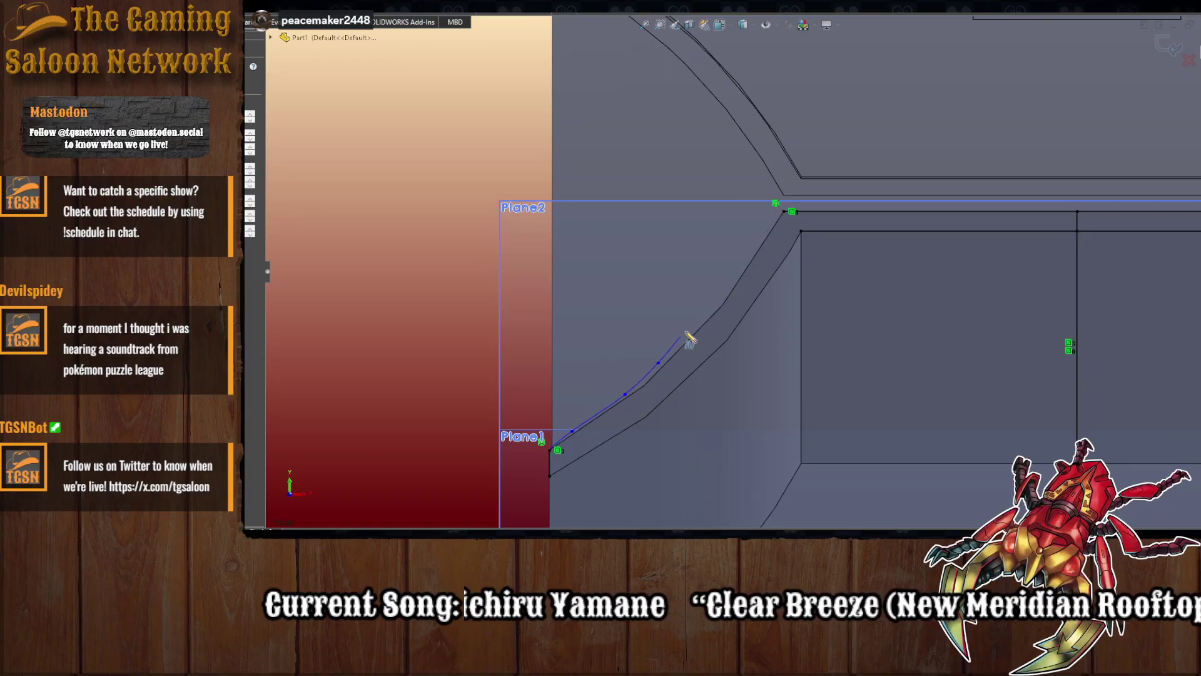
left_click(712, 309)
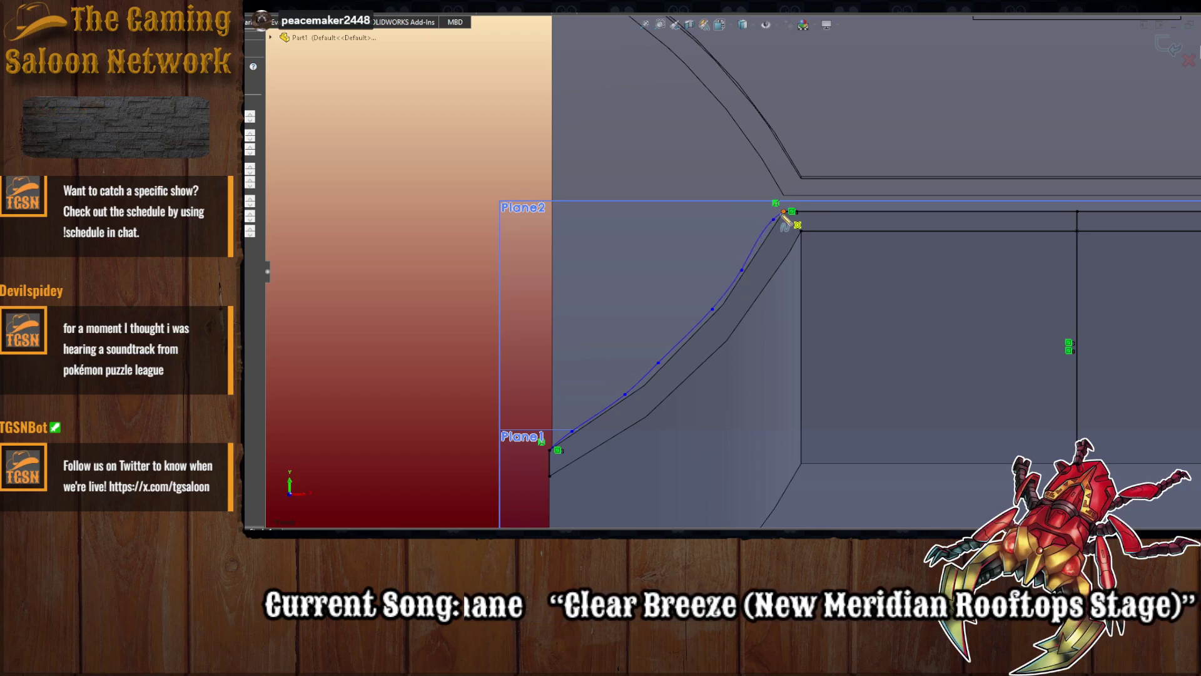
double_click(785, 214)
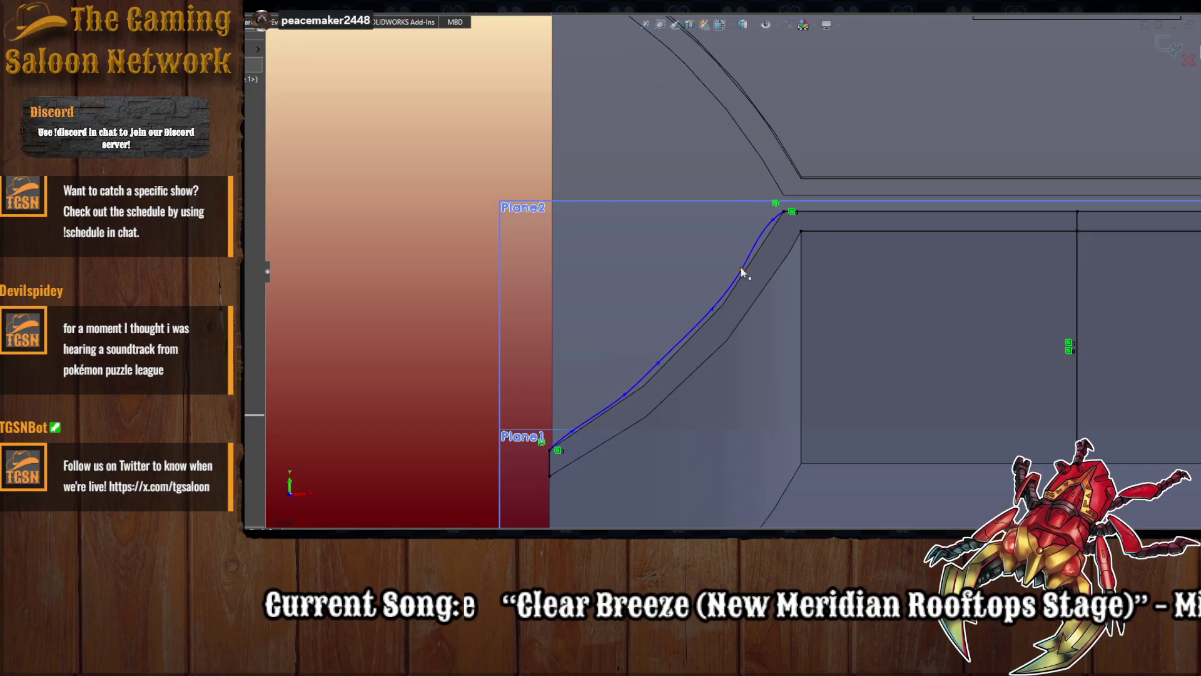
key("Escape")
left_click_drag(764, 232, 765, 231)
left_click(793, 298)
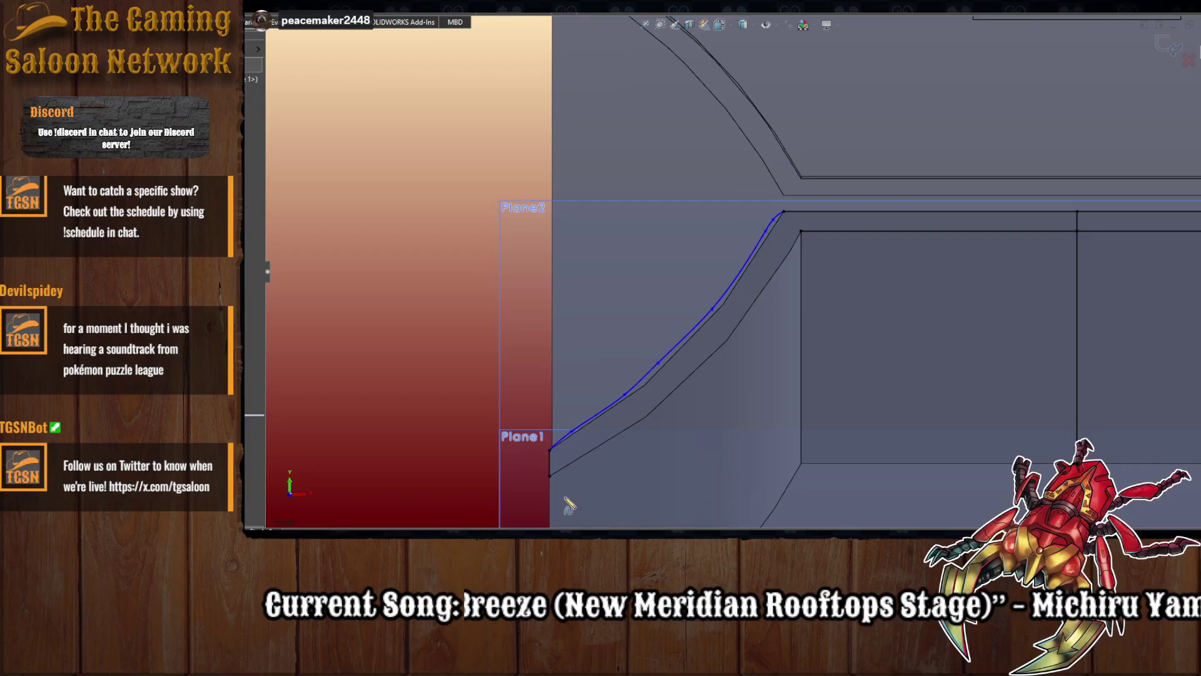
- Draw a spline from the left lip's lower end corner, just outside the inner curved edge, to the left end of the lower horizontal line
left_click(550, 475)
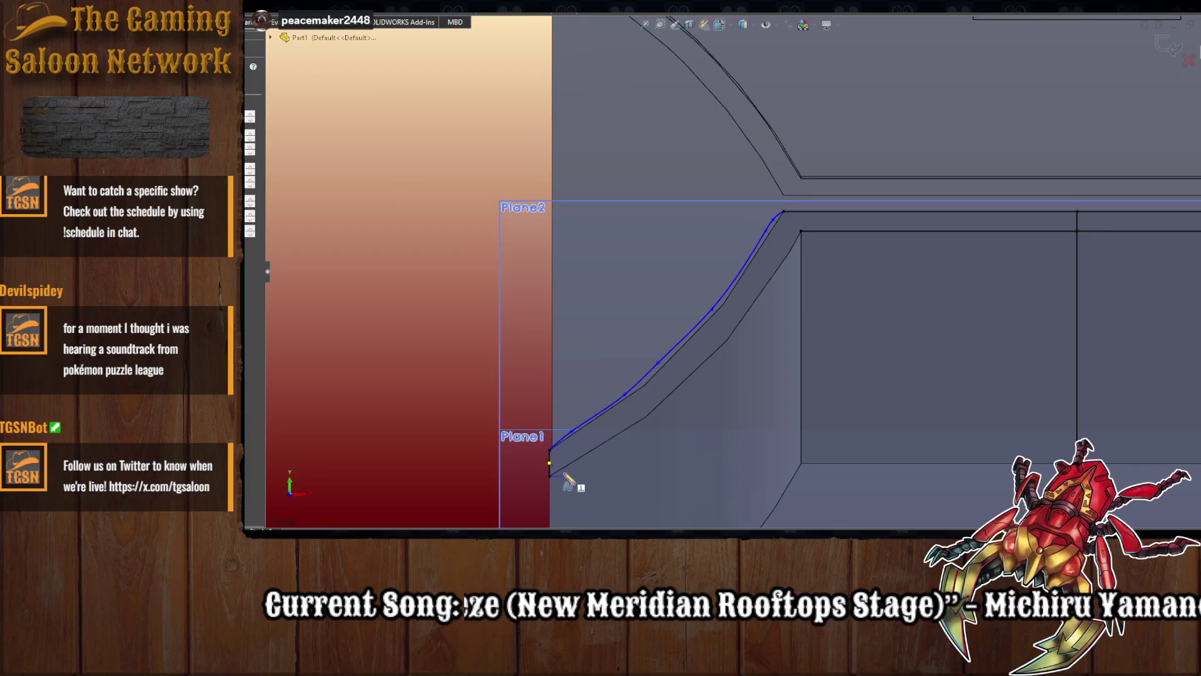
left_click(598, 451)
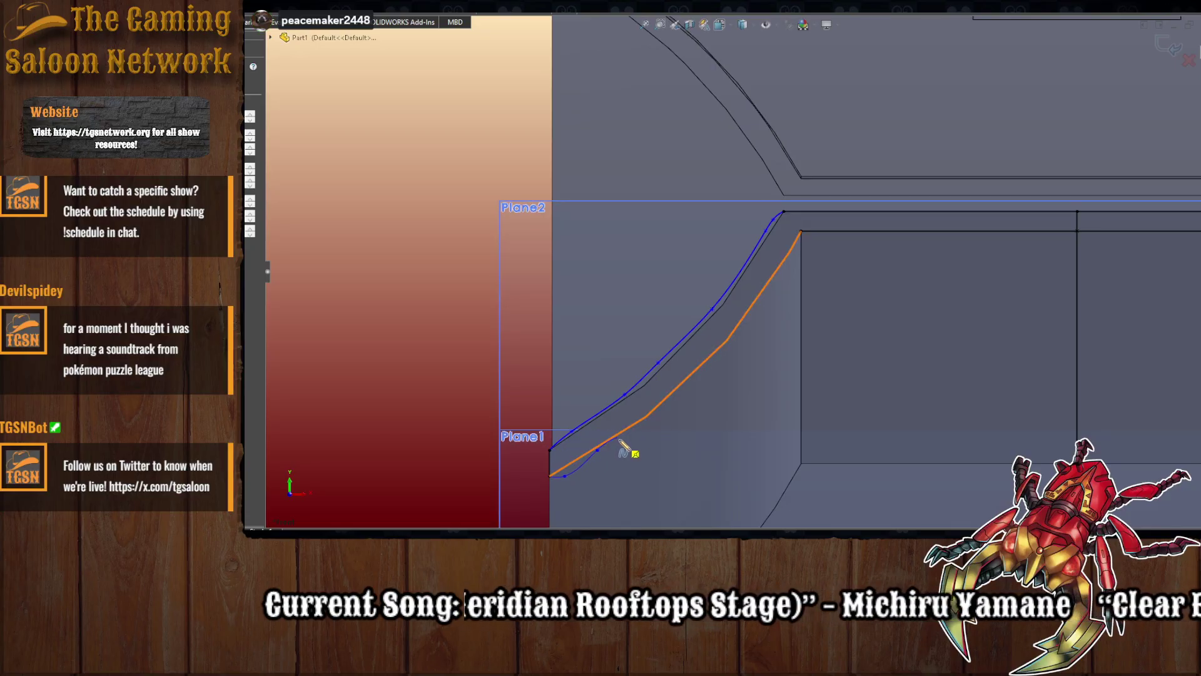
left_click(619, 440)
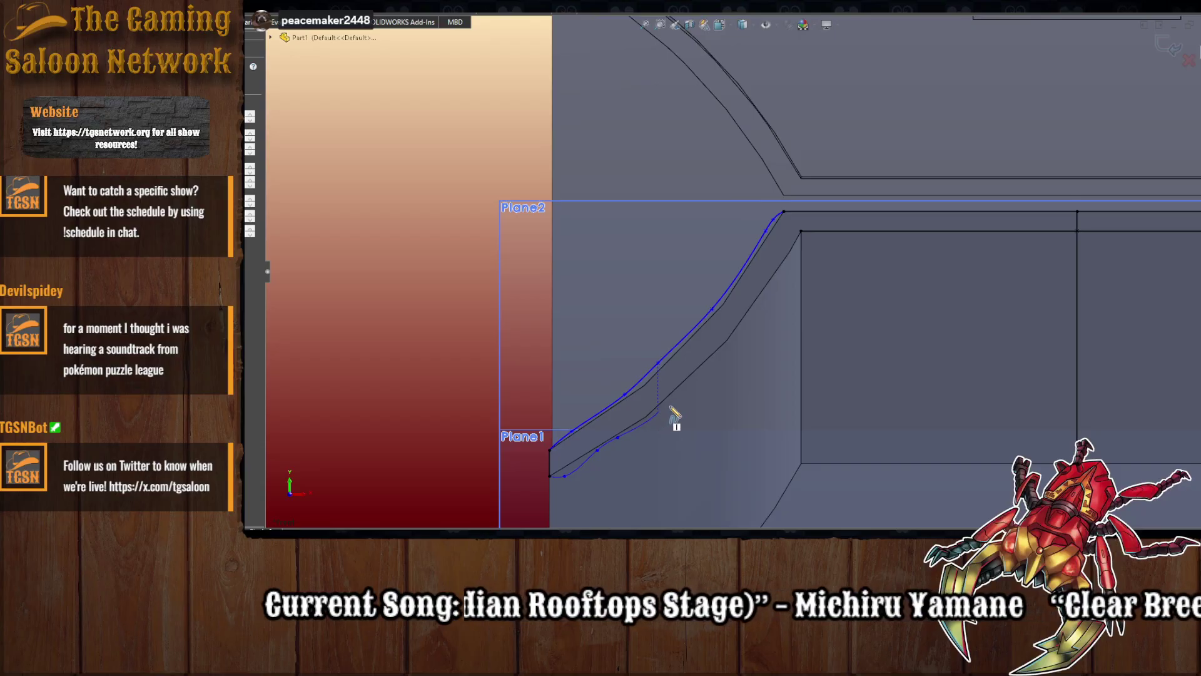
left_click(658, 412)
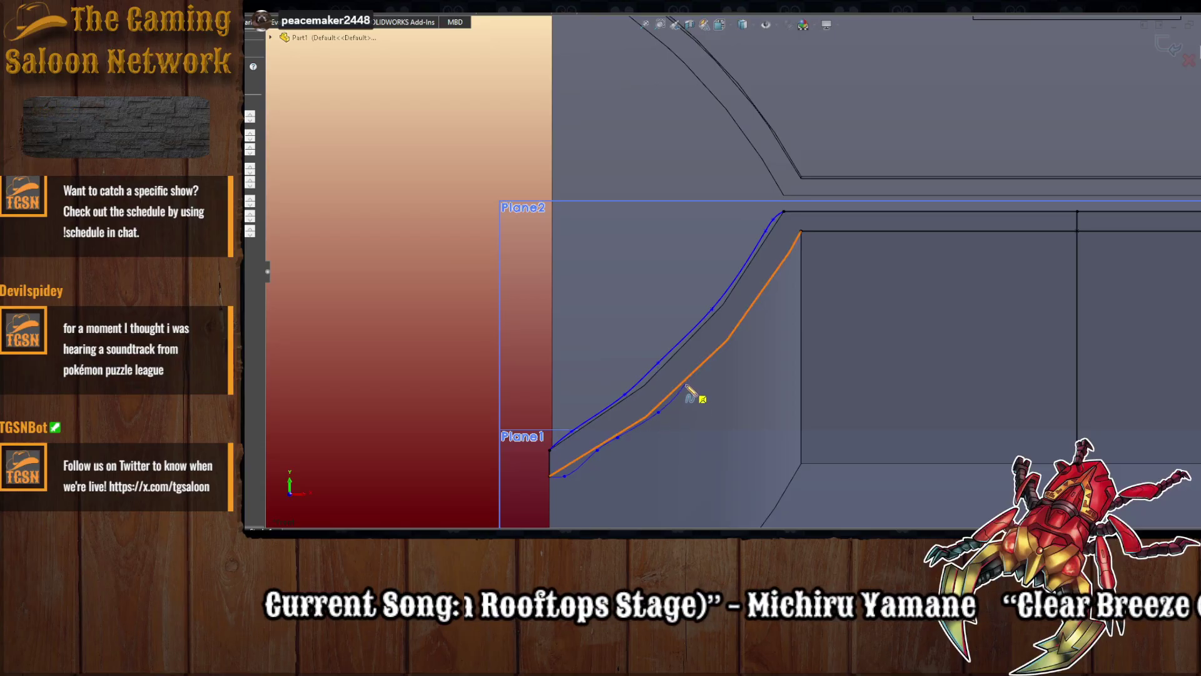
left_click(687, 384)
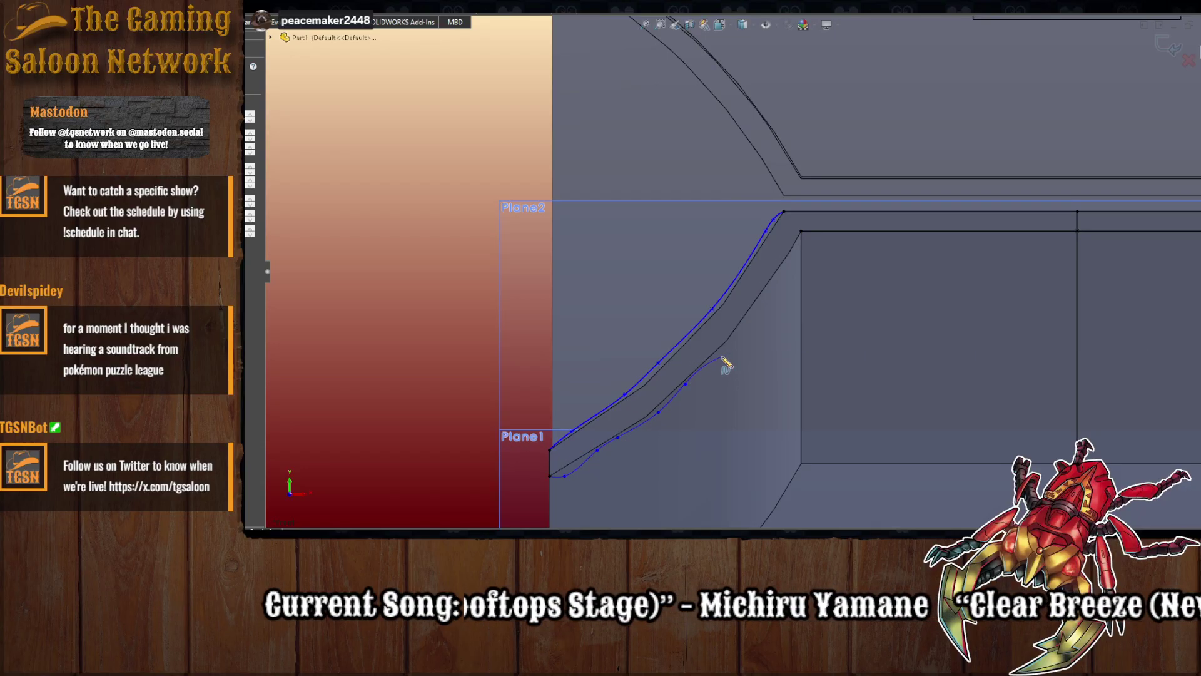
left_click(747, 323)
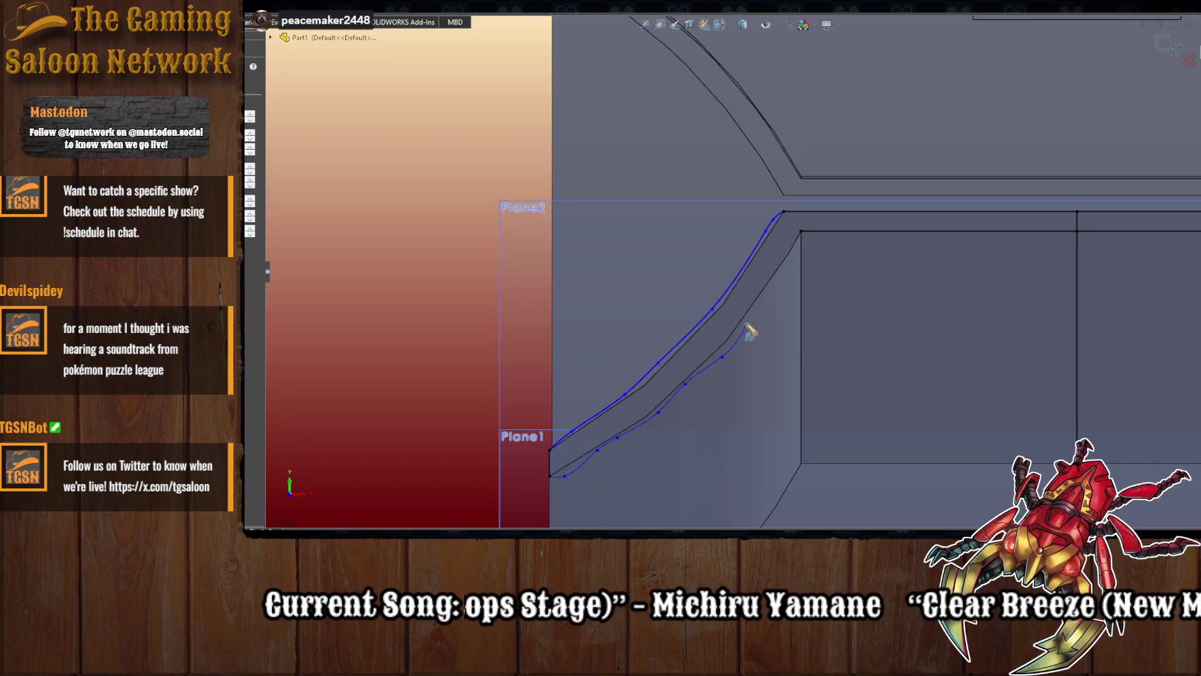
left_click(774, 286)
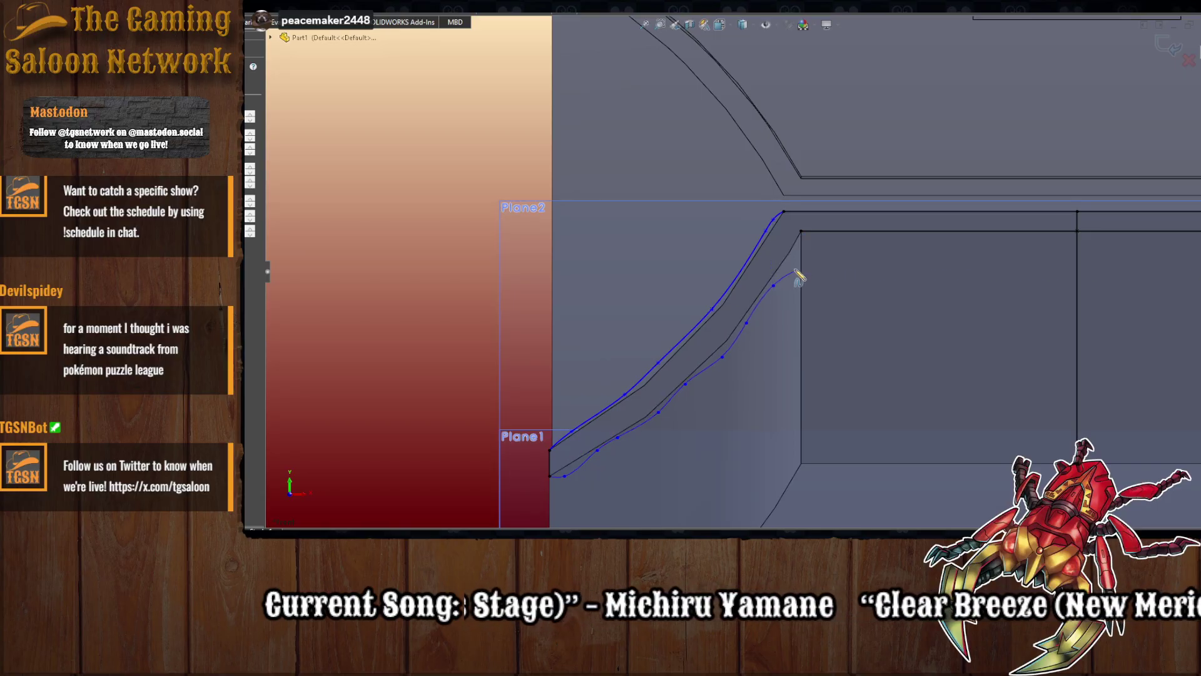
double_click(802, 233)
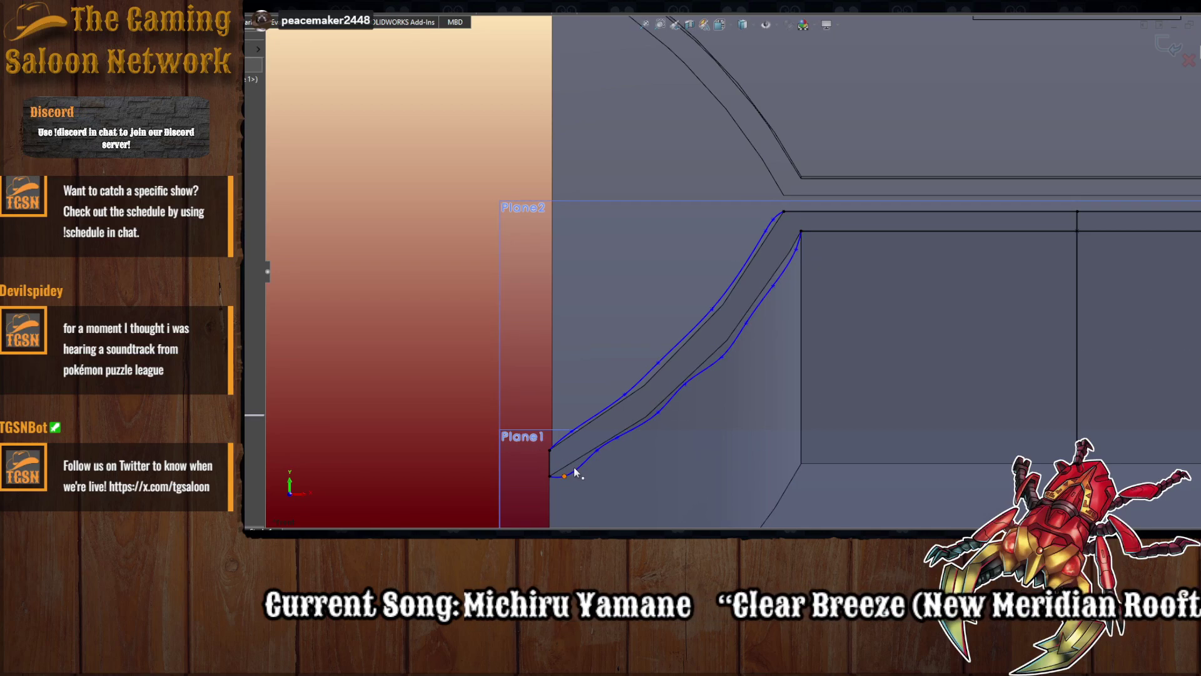
- Move the lower spline's first intermediate point closer to the lip edge to flatten the bulge near the left end corner
left_click_drag(565, 476, 570, 468)
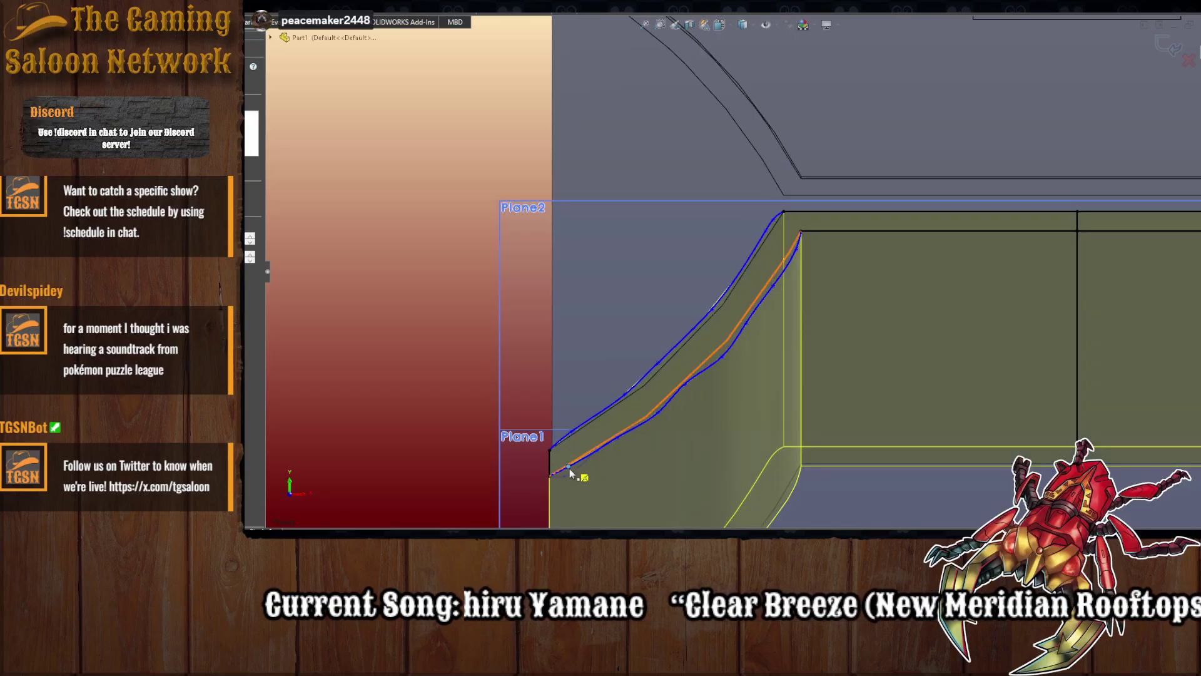
scroll(615, 428, "down", 5)
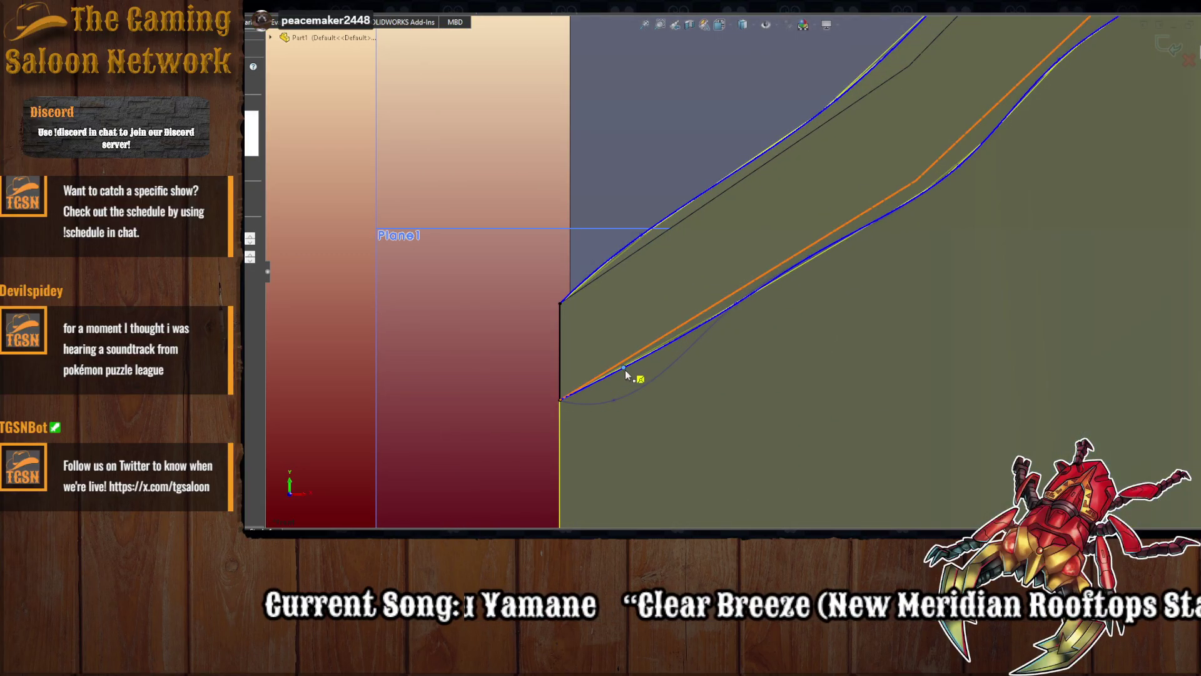
left_click_drag(625, 370, 624, 372)
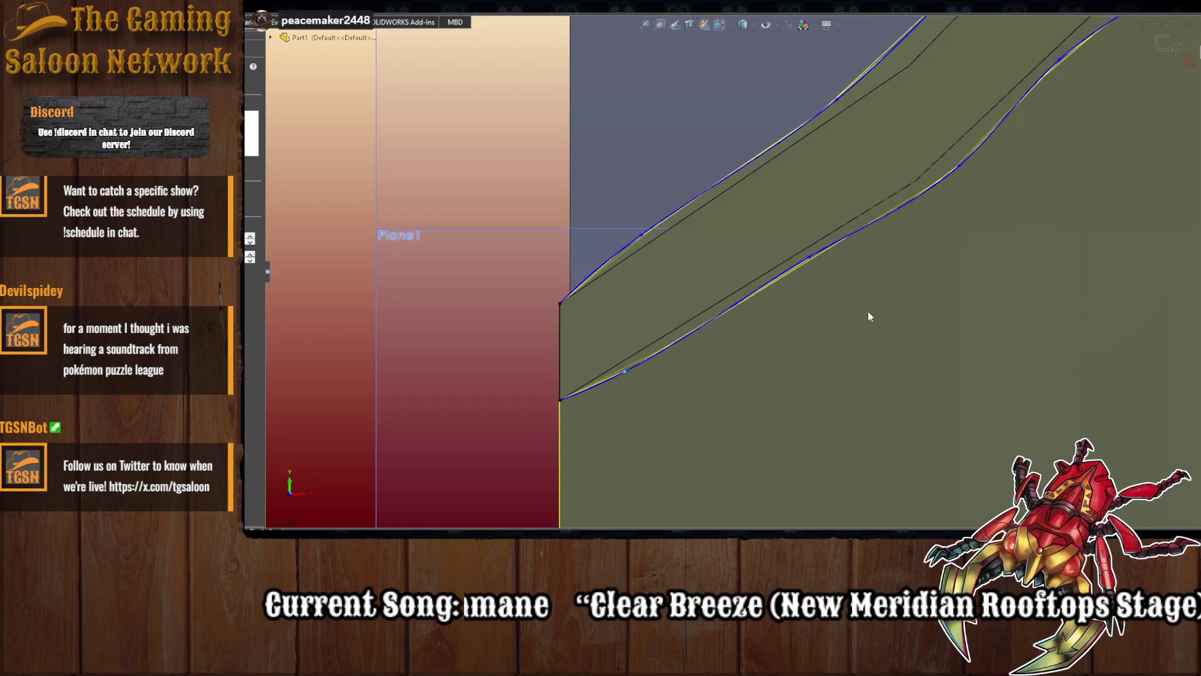
scroll(776, 366, "up", 3)
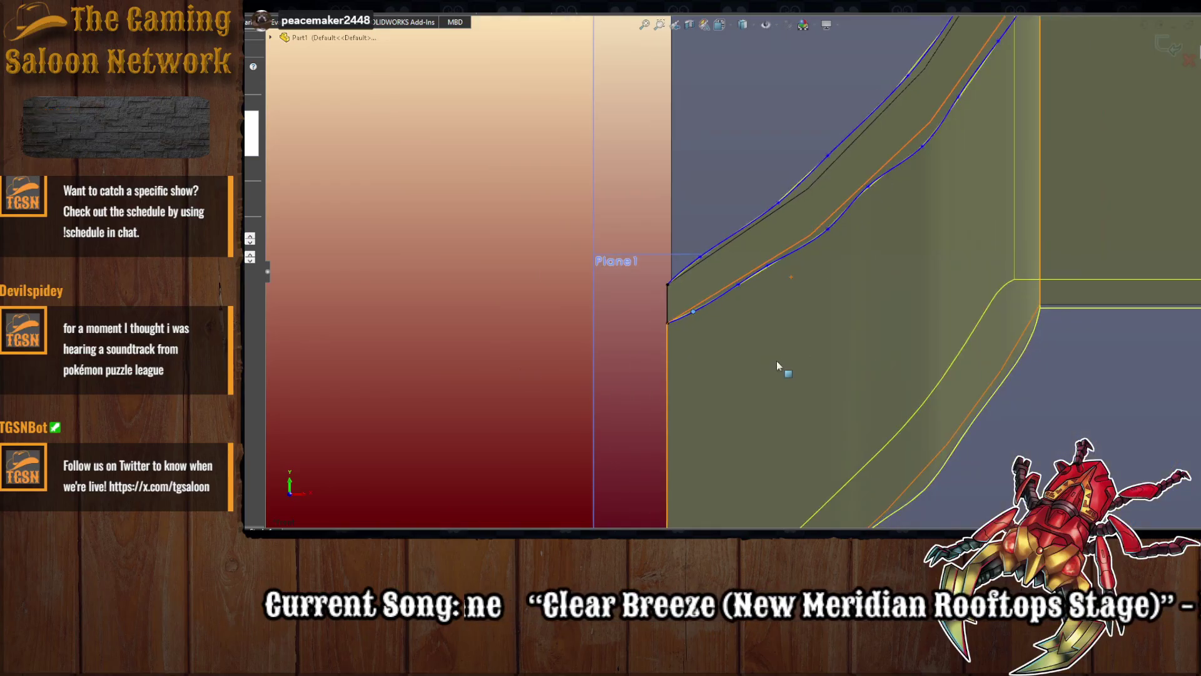
- Delete the old mirrored splines and short end line on the right lip
scroll(929, 219, "up", 5)
scroll(865, 280, "down", 2)
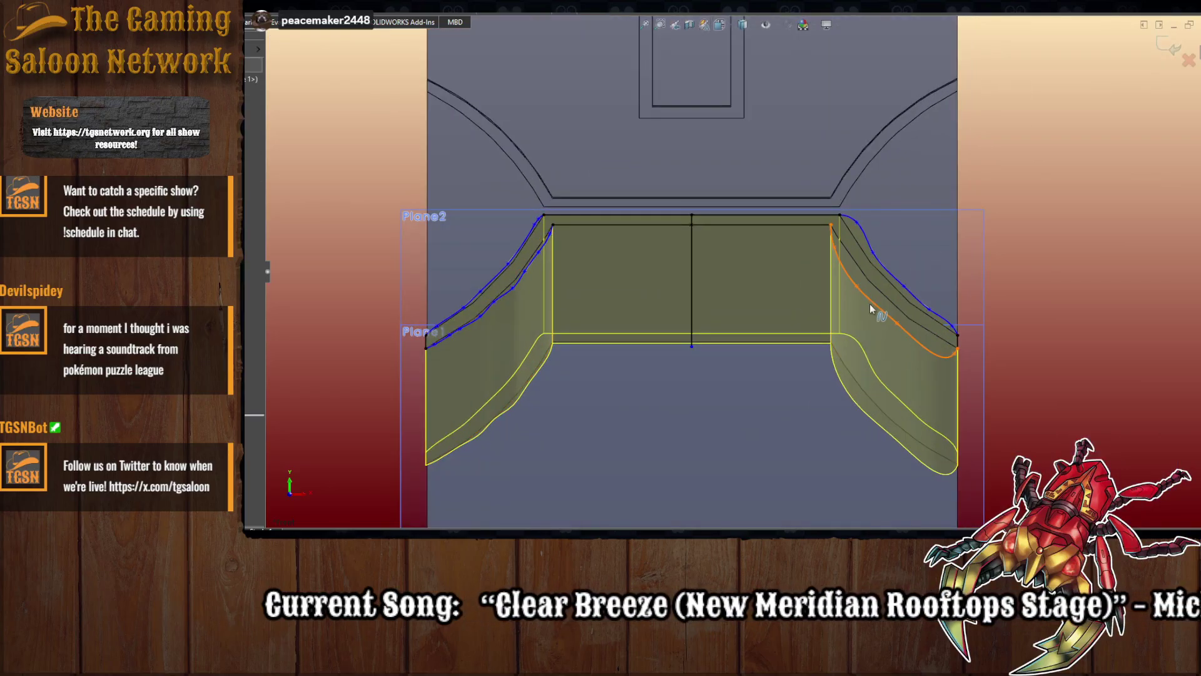
left_click(909, 289)
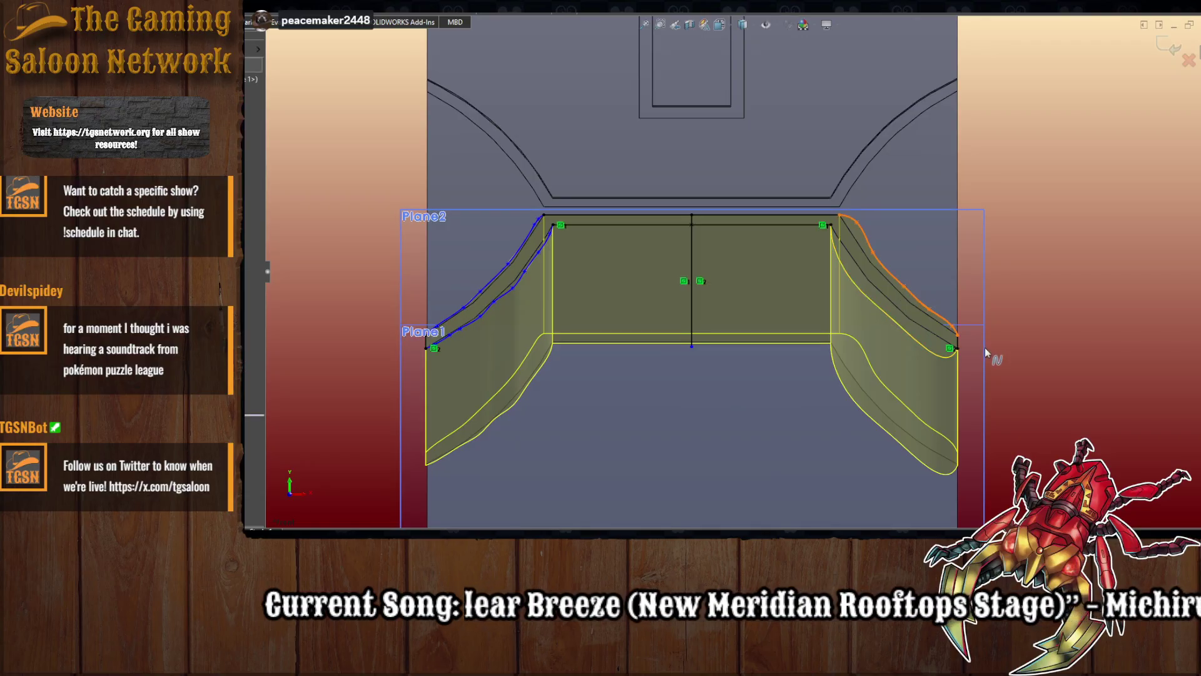
left_click(958, 349)
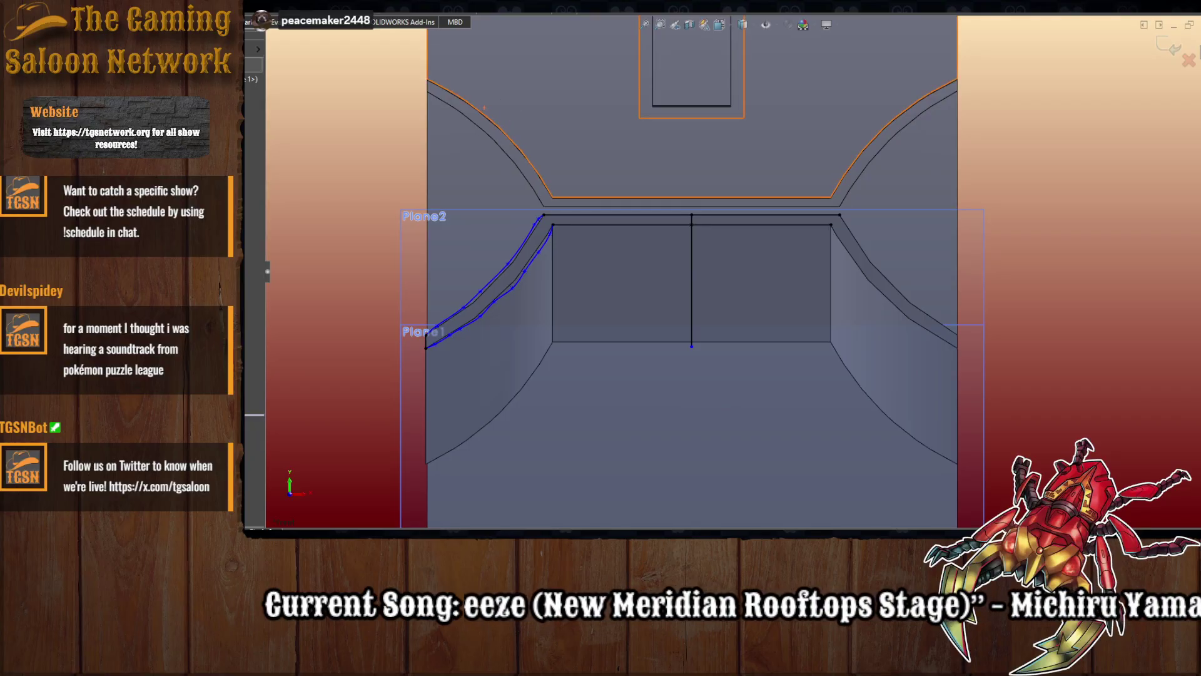
- Mirror the two redrawn left splines and the short end line about the vertical centre line
left_click(529, 265)
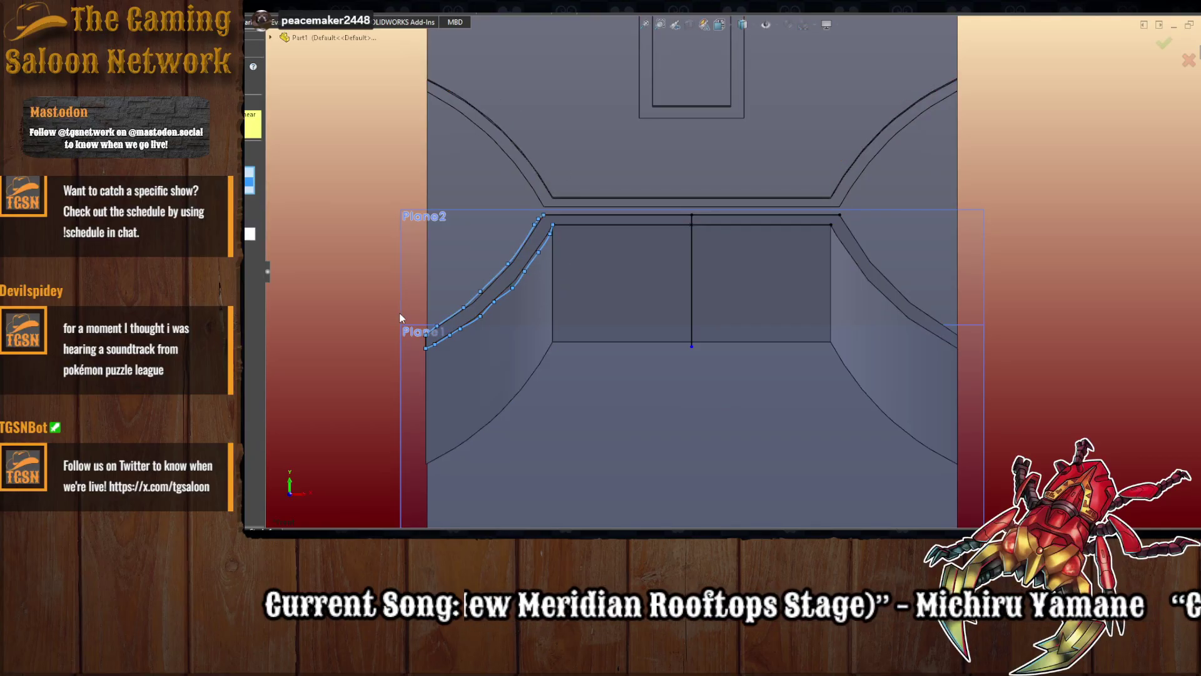
left_click(426, 343)
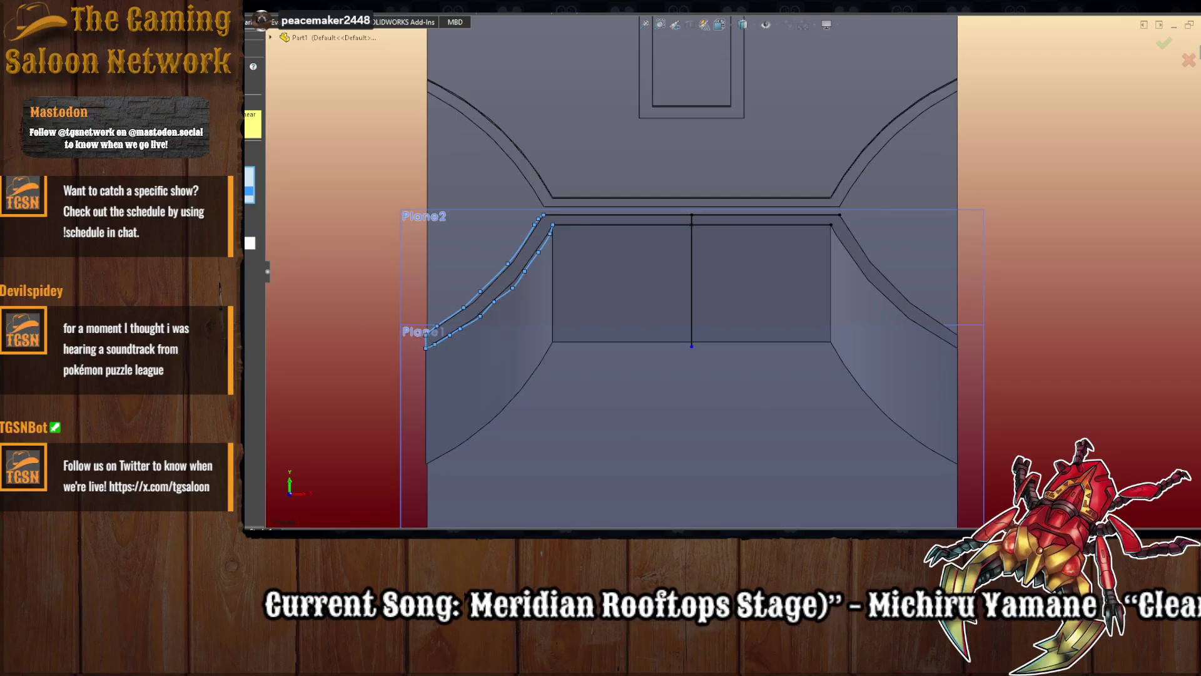
left_click(250, 243)
left_click(691, 265)
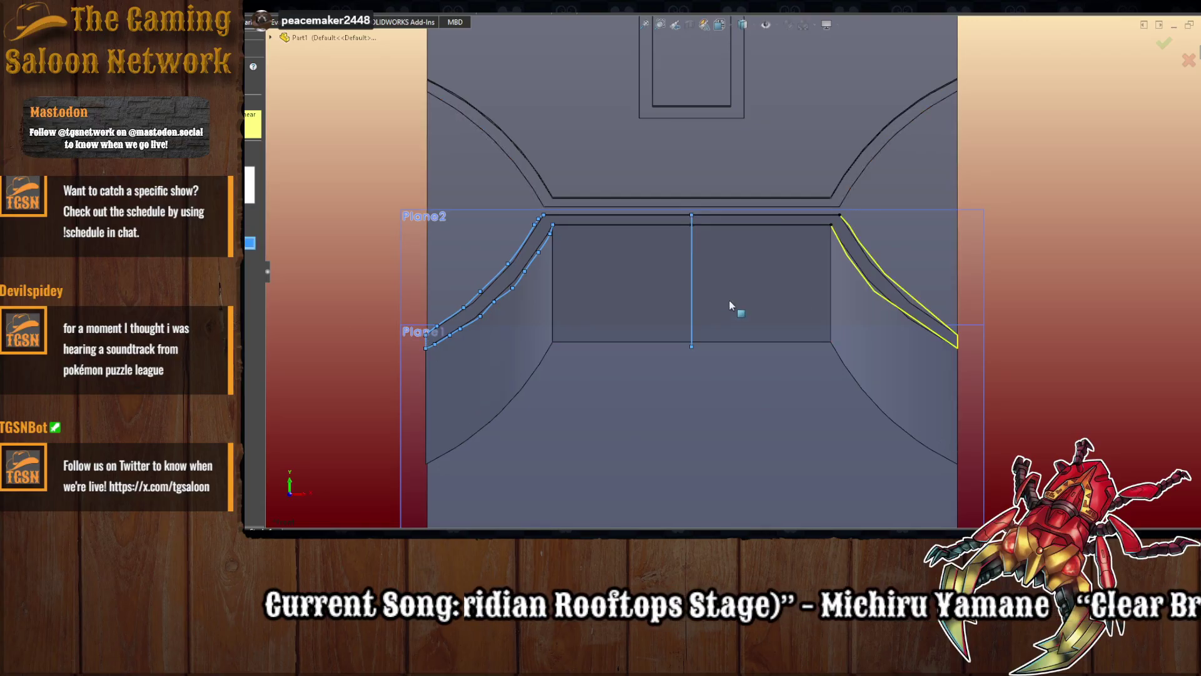
key("Return")
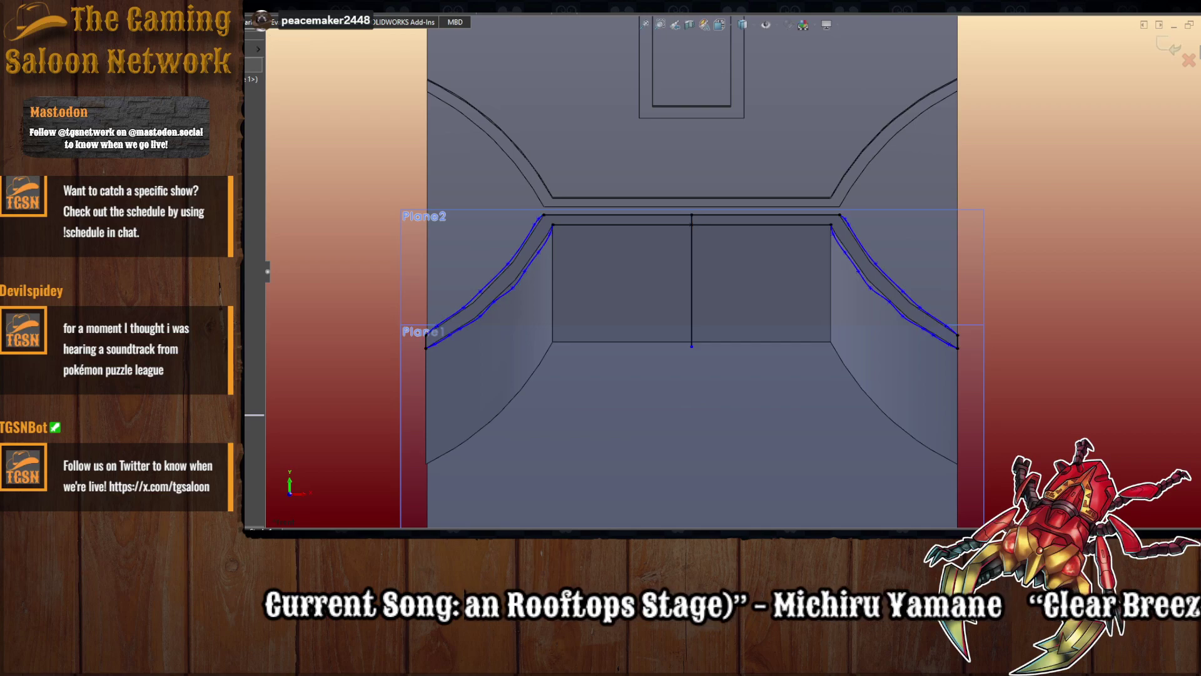
- Exit the sketch to rebuild the cut with the reshaped profile, and inspect the right lip area for leftover material
scroll(688, 366, "up", 4)
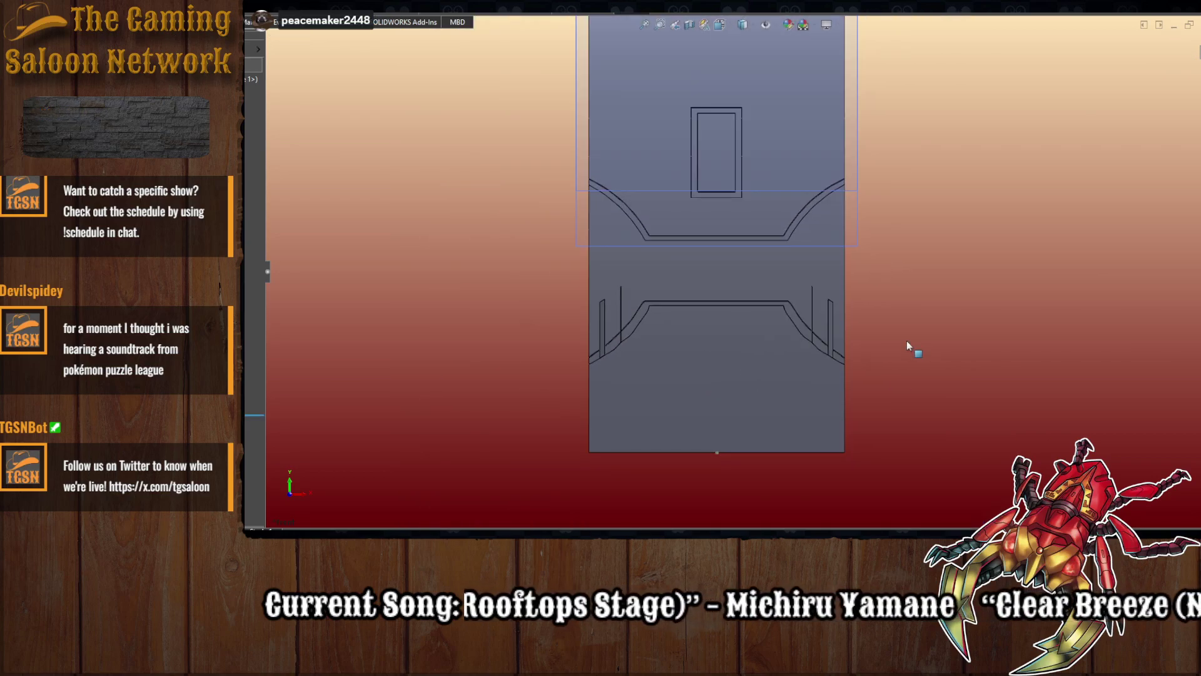
mouse_move(906, 341)
middle_mouse_down()
mouse_move(920, 406)
mouse_move(915, 352)
mouse_move(901, 343)
mouse_move(928, 359)
mouse_move(913, 325)
middle_mouse_up()
scroll(914, 325, "down", 8)
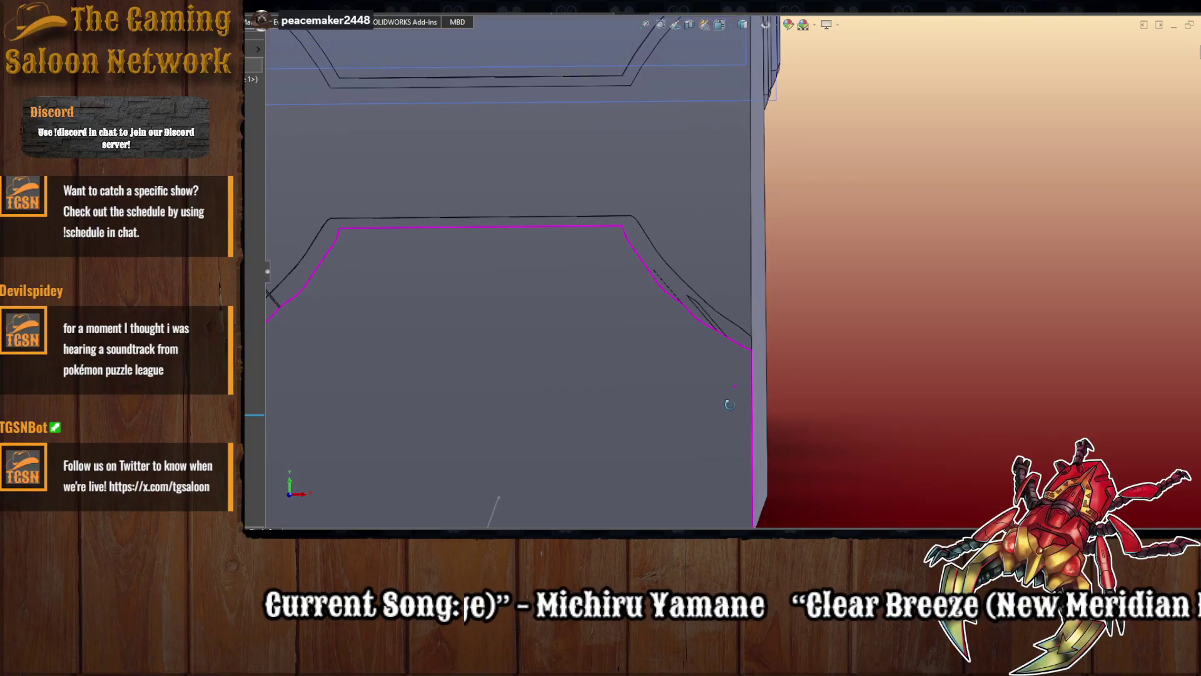
- Reopen the extruded cut's sketch and delete the two splines on the left lip
scroll(700, 284, "up", 6)
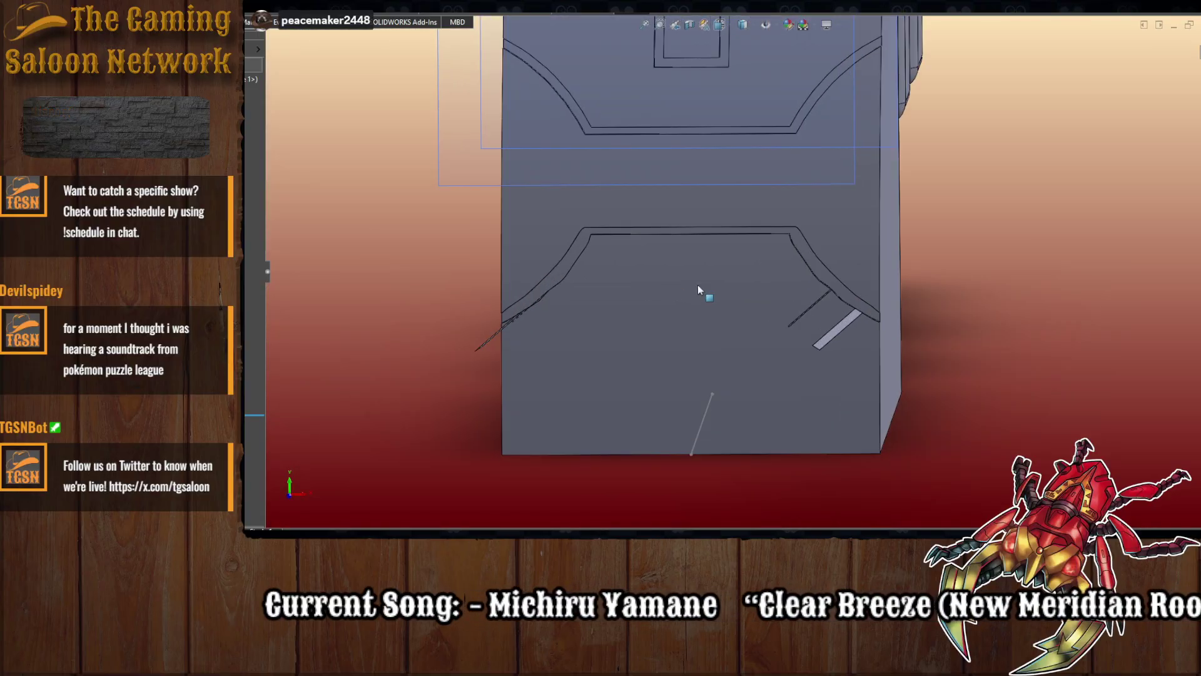
left_click(251, 401)
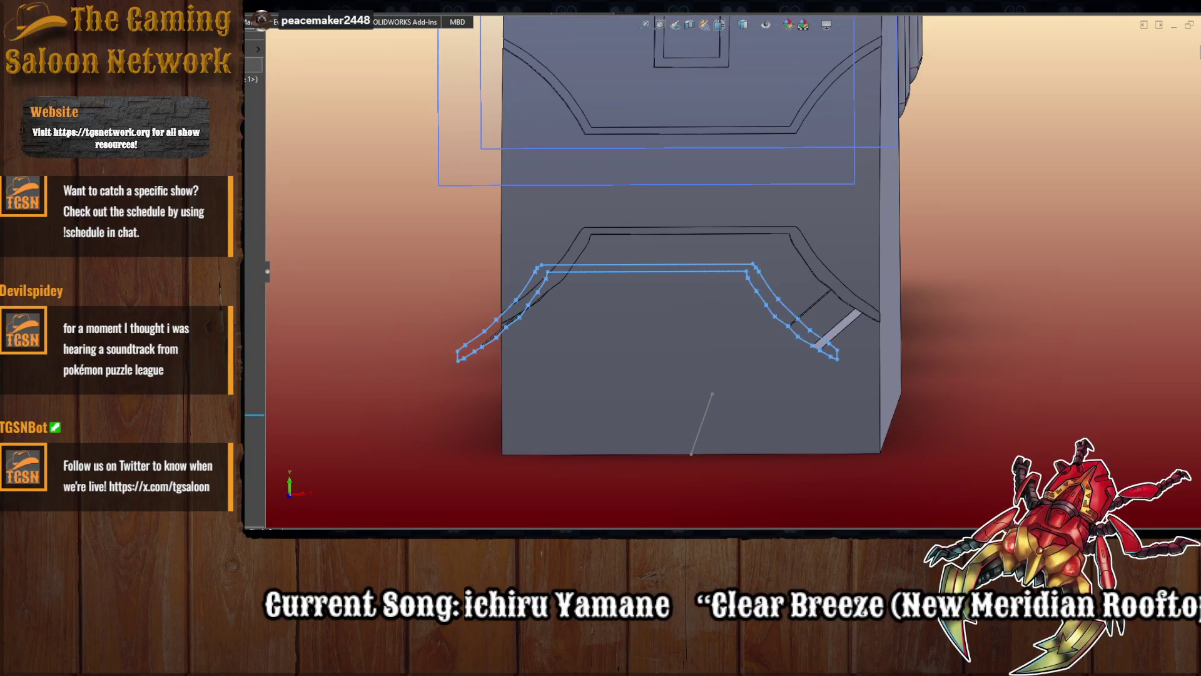
middle_click_drag(523, 367, 579, 313)
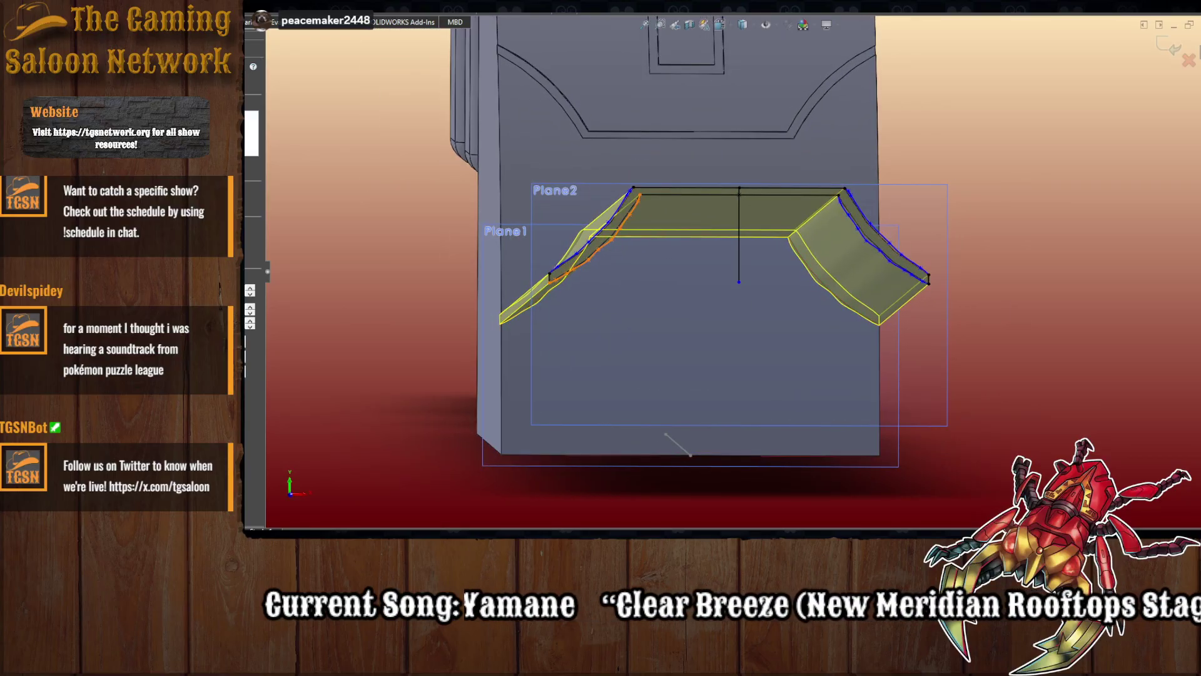
left_click(602, 246)
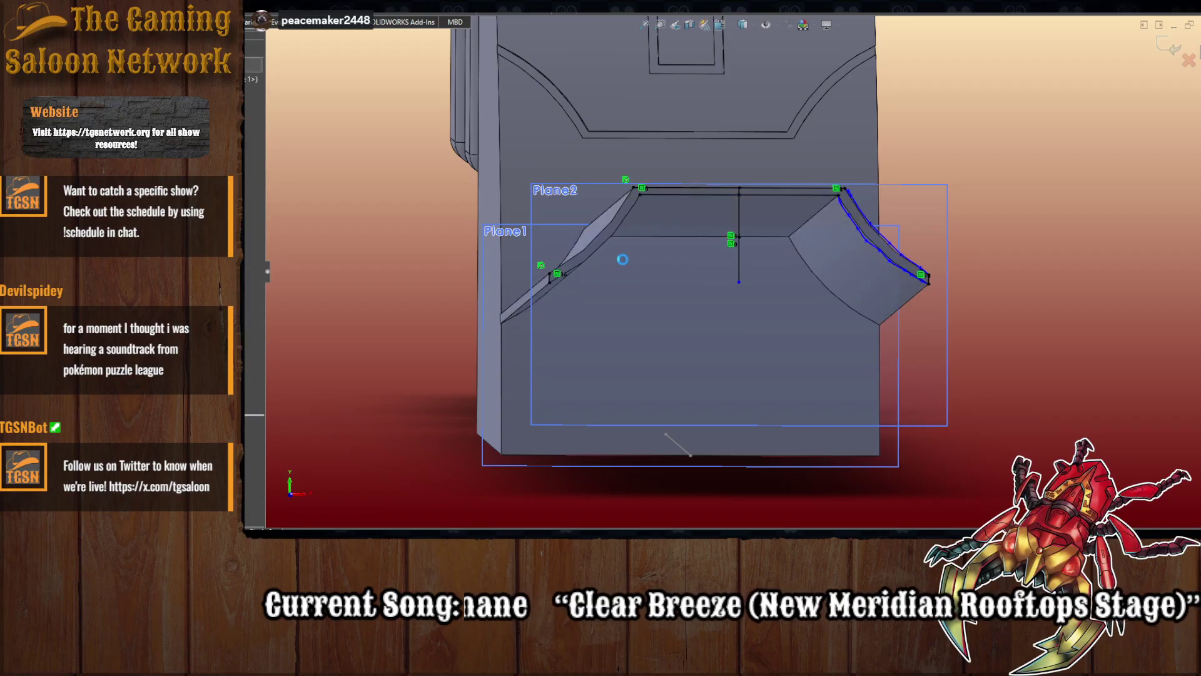
- Redraw the left lip's lower spline from the short end line to the lower horizontal line, with five intermediate points along the lip edge
scroll(625, 259, "down", 5)
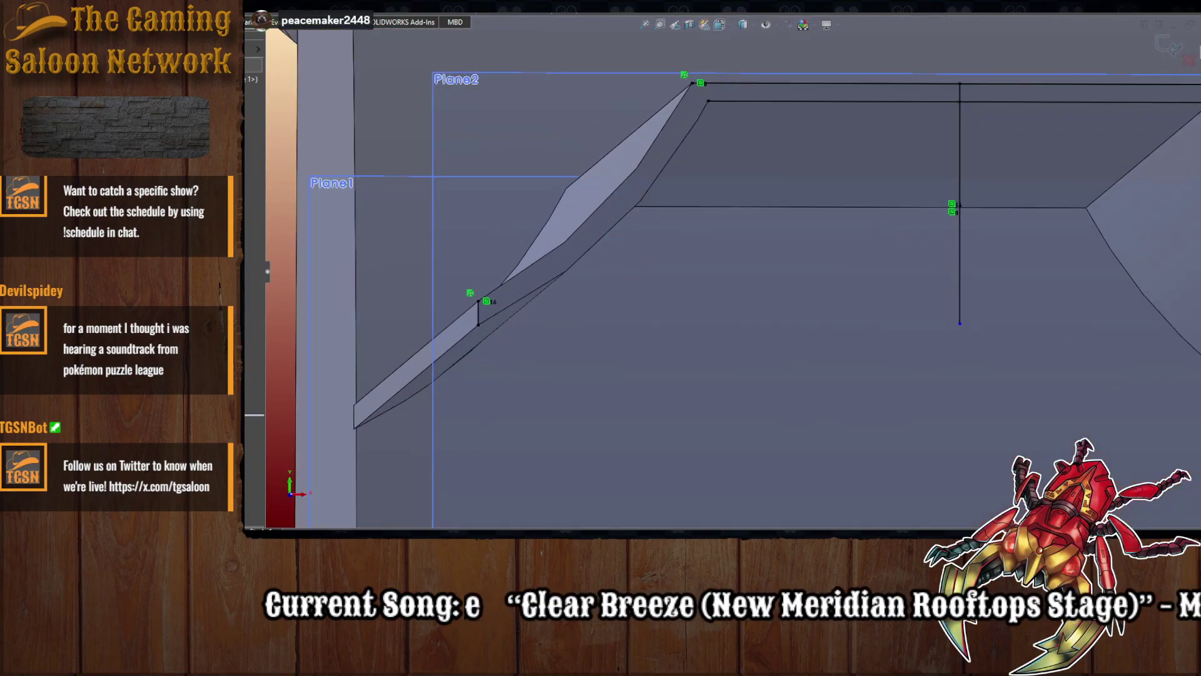
left_click(499, 328)
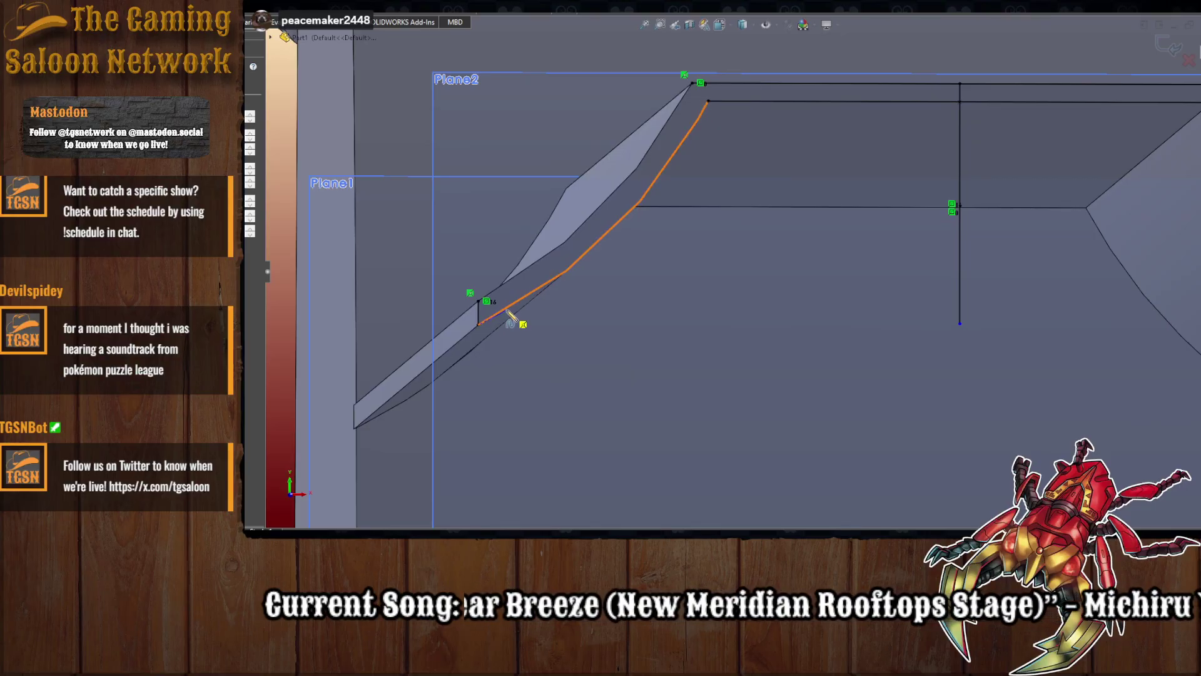
left_click(508, 310)
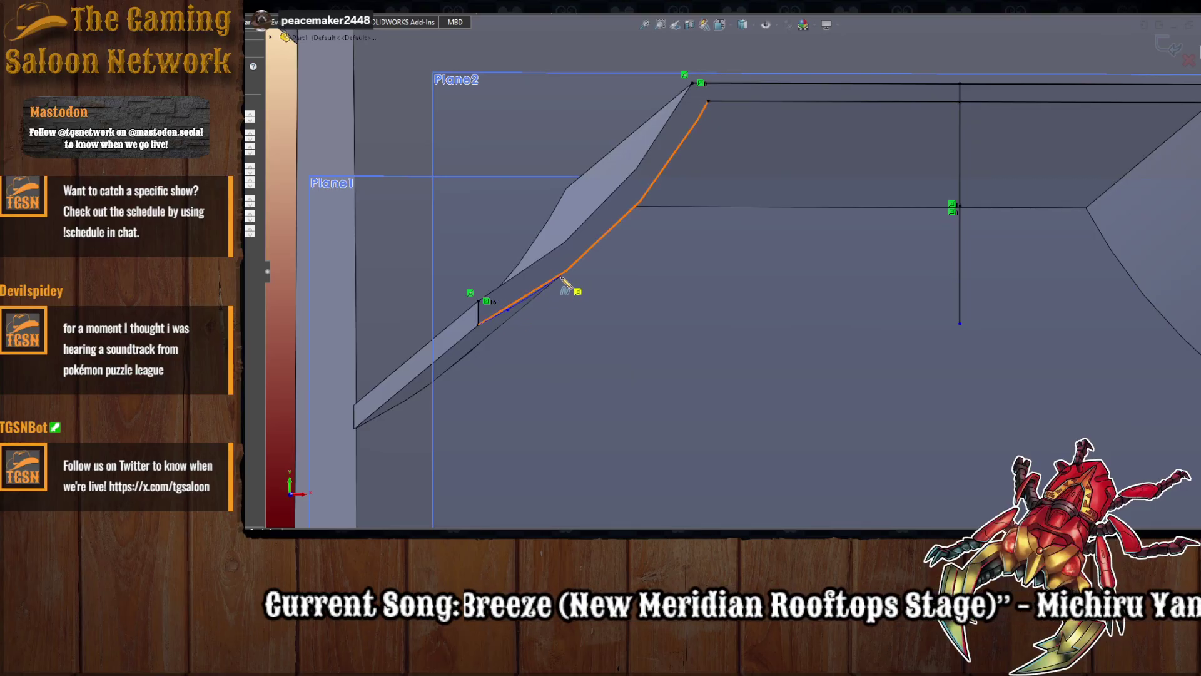
left_click(565, 274)
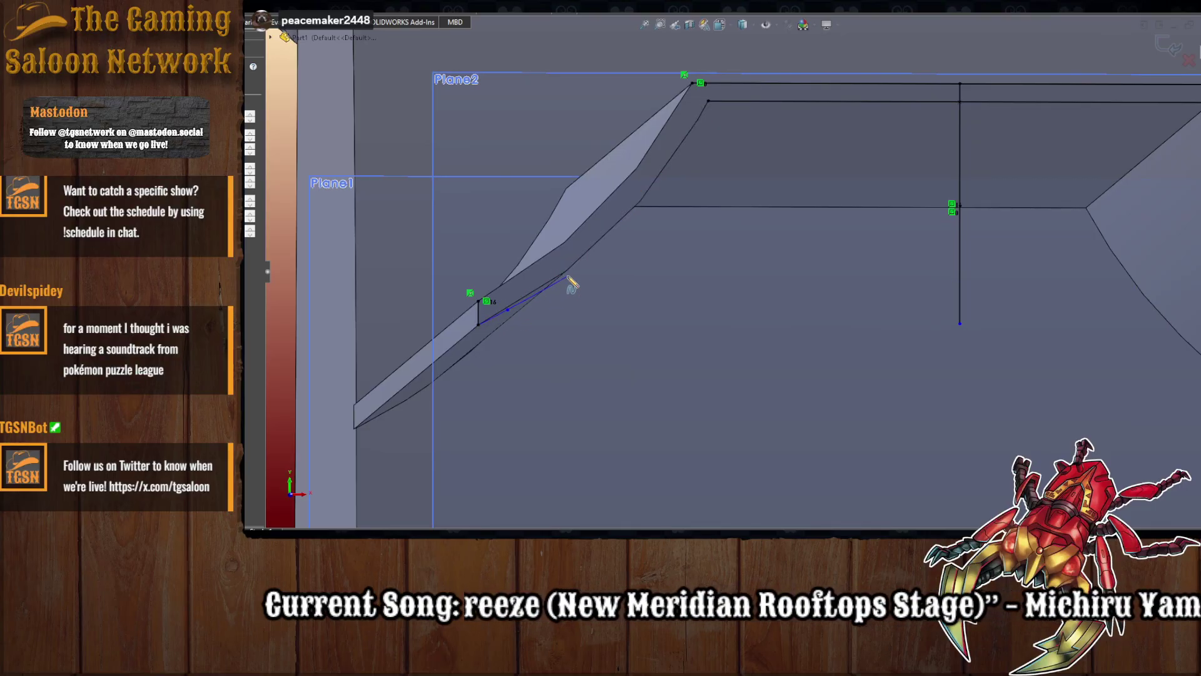
left_click(614, 230)
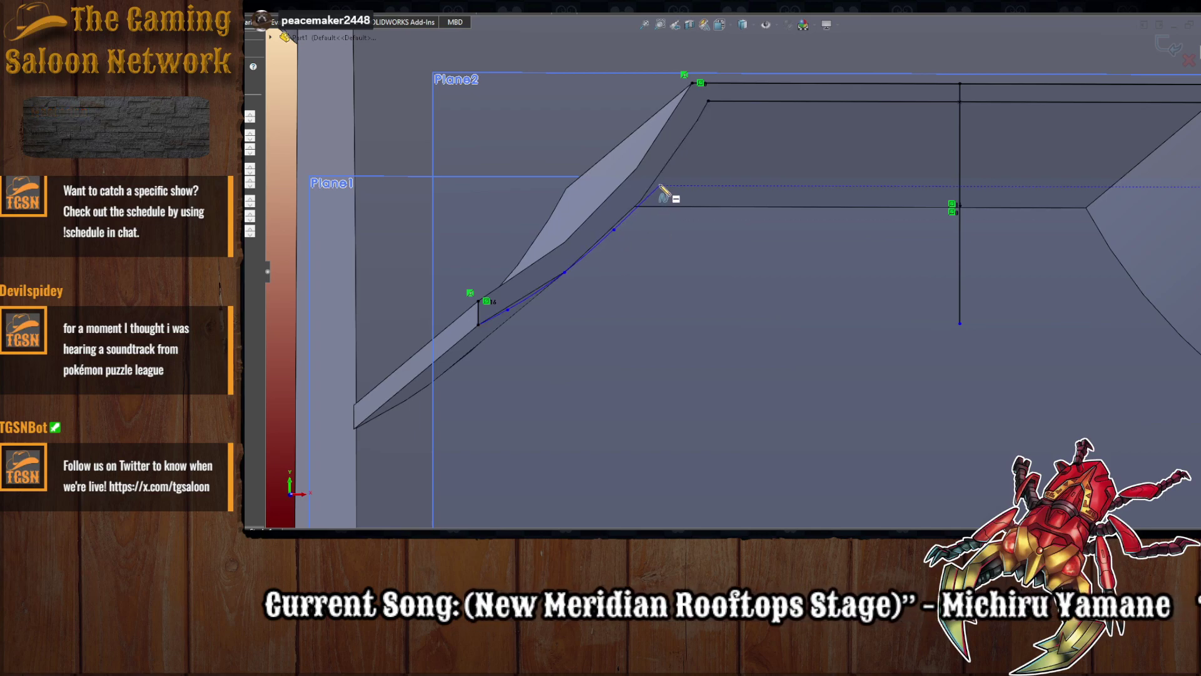
left_click(657, 183)
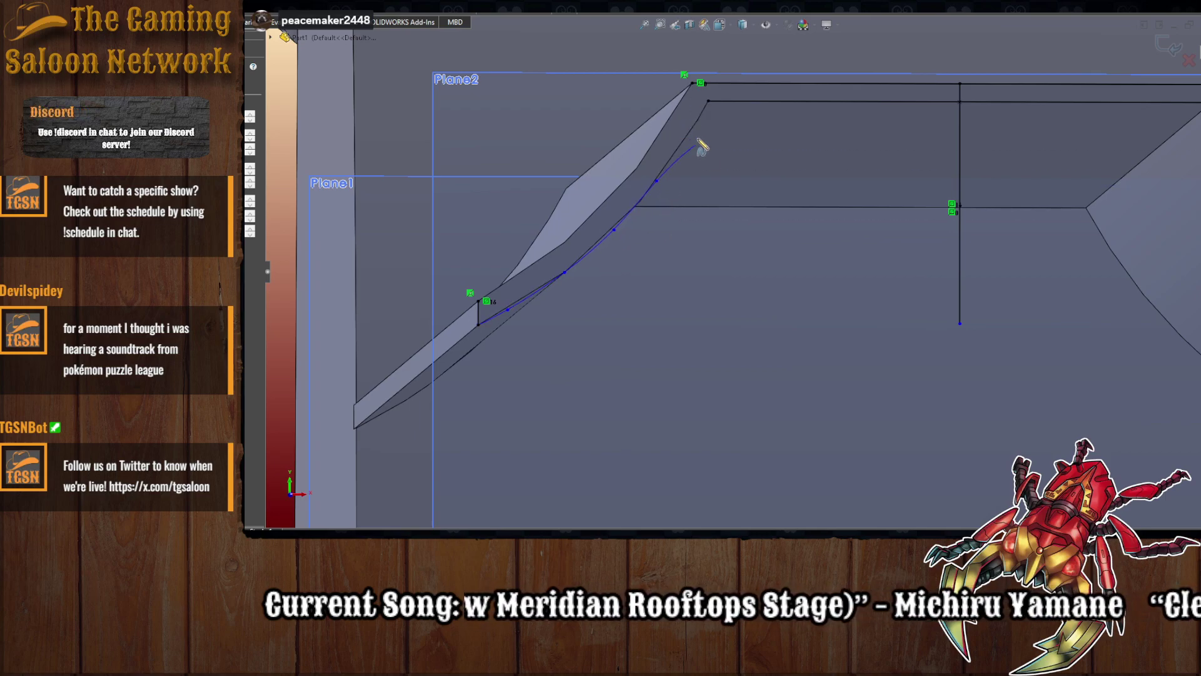
left_click(699, 118)
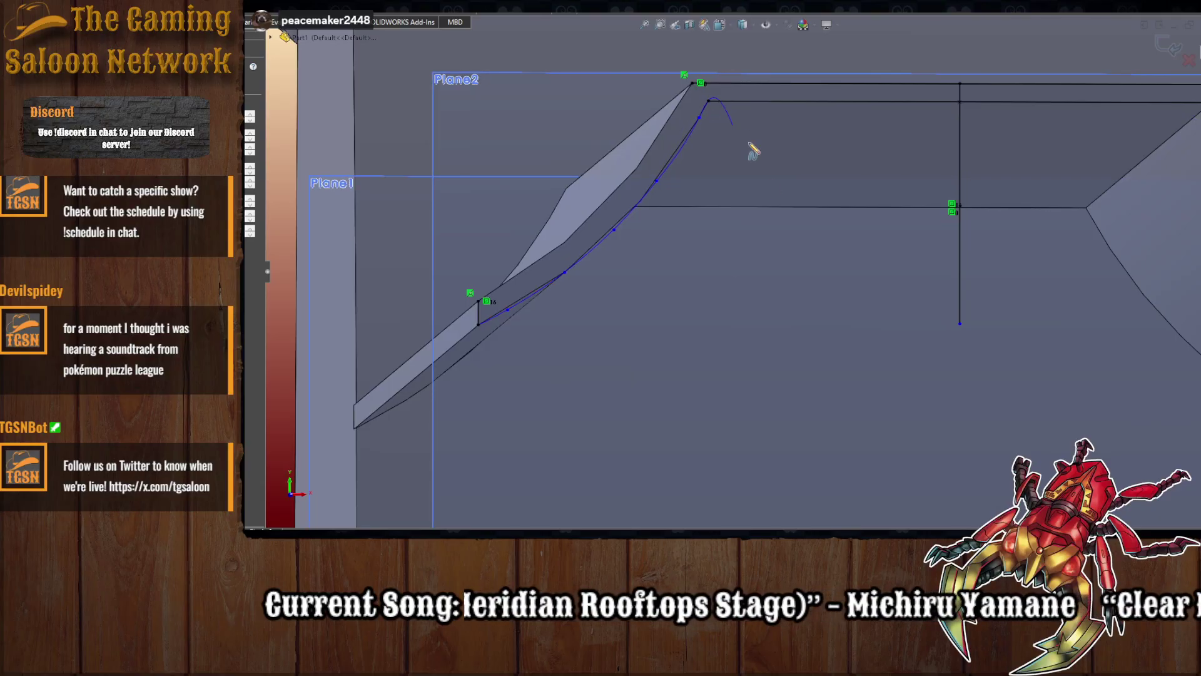
key("Escape")
scroll(556, 272, "down", 2)
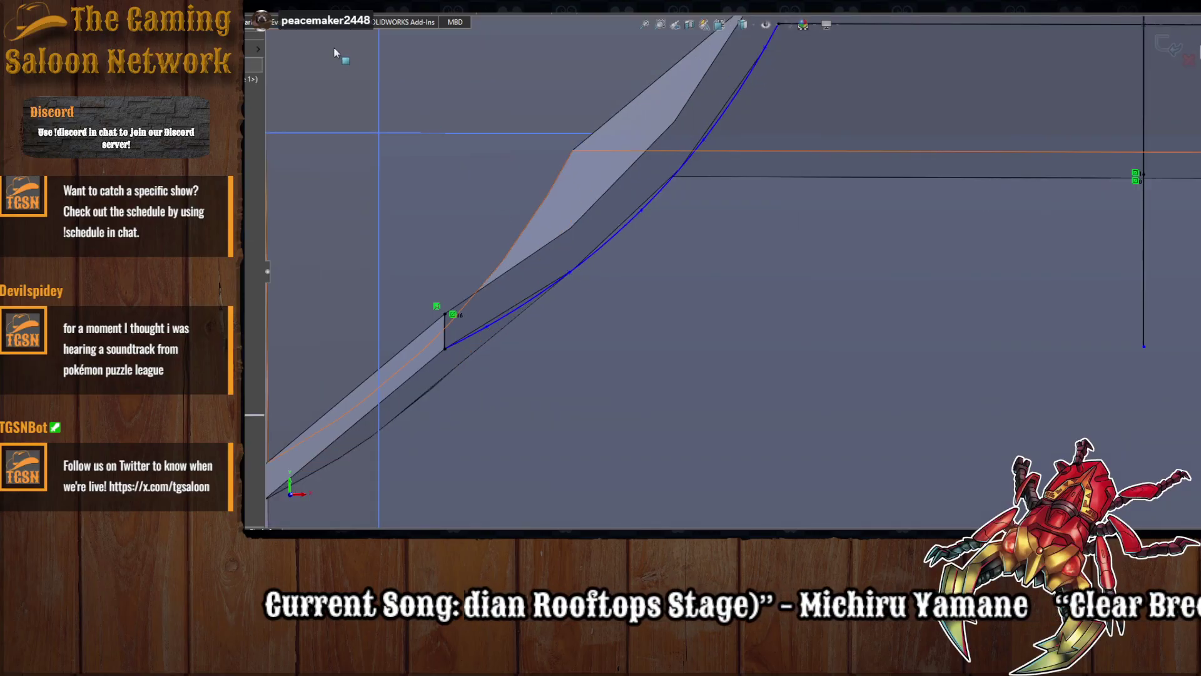
- Redraw the left lip's upper spline from the top of the short end line to the upper horizontal line's corner, with closely spaced points along the edge
key("z")
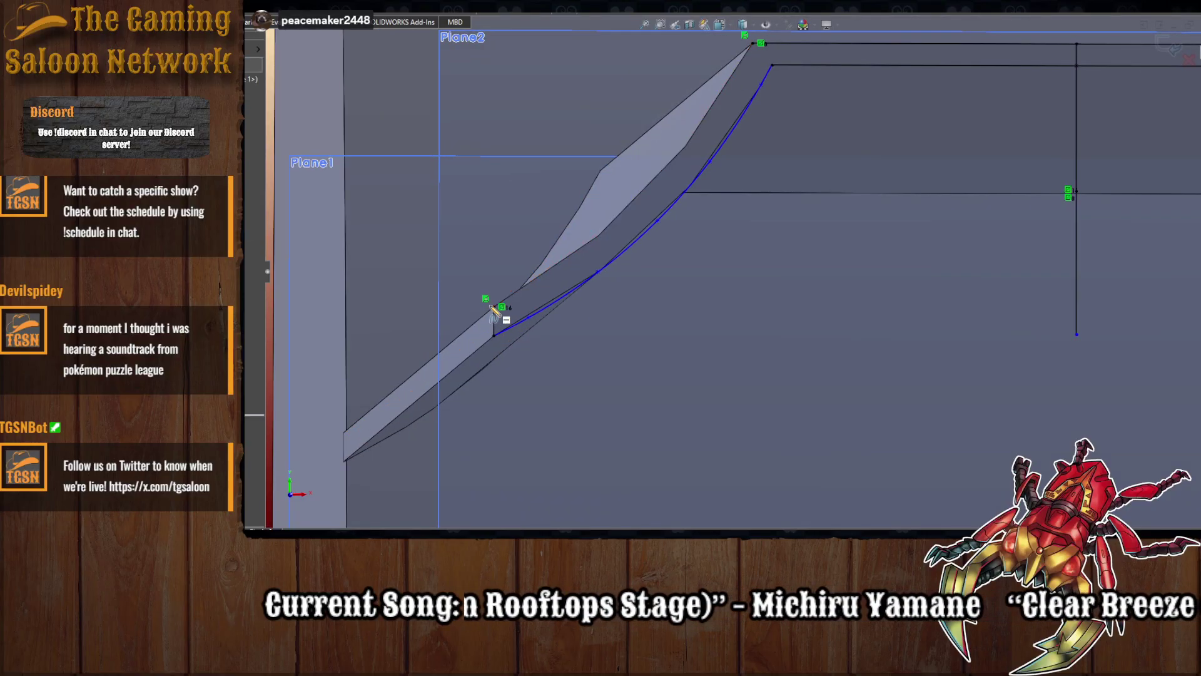
left_click(524, 287)
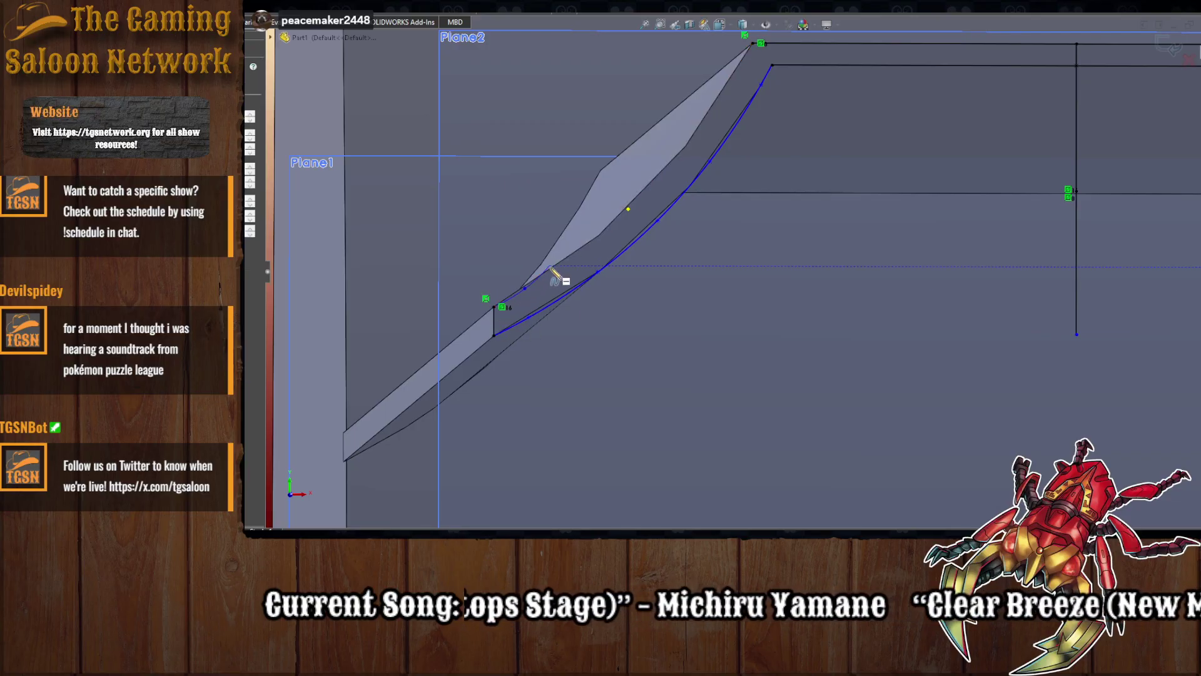
left_click(551, 272)
left_click(590, 242)
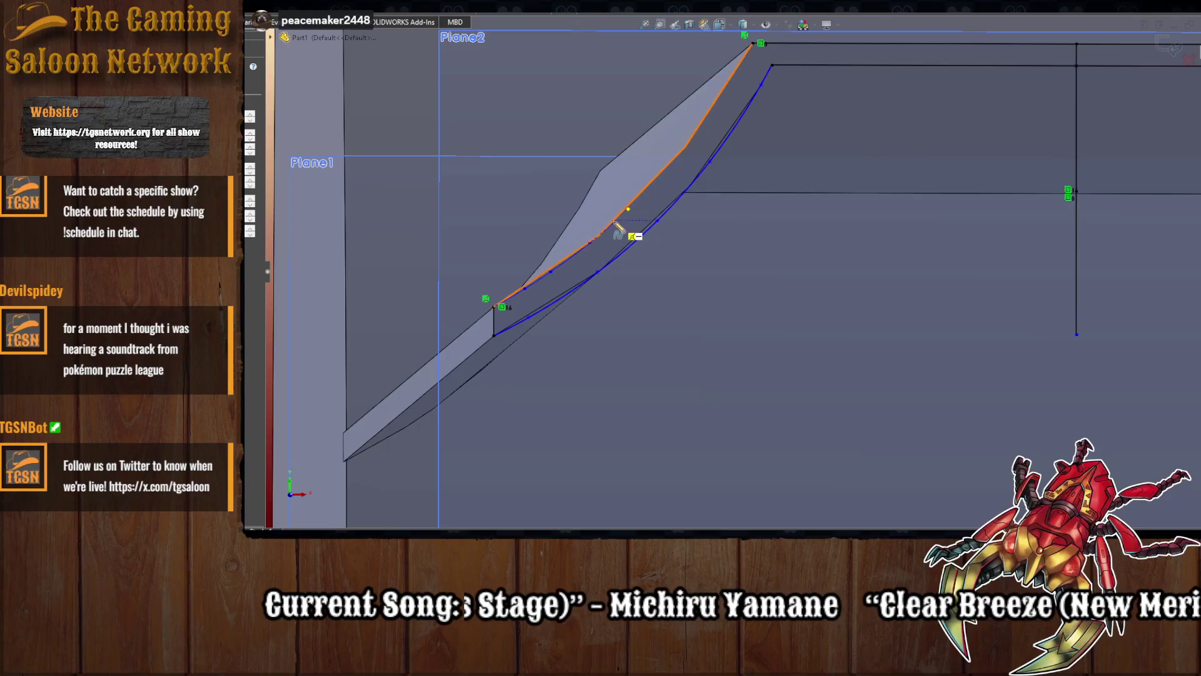
left_click(617, 220)
left_click(643, 196)
left_click(673, 161)
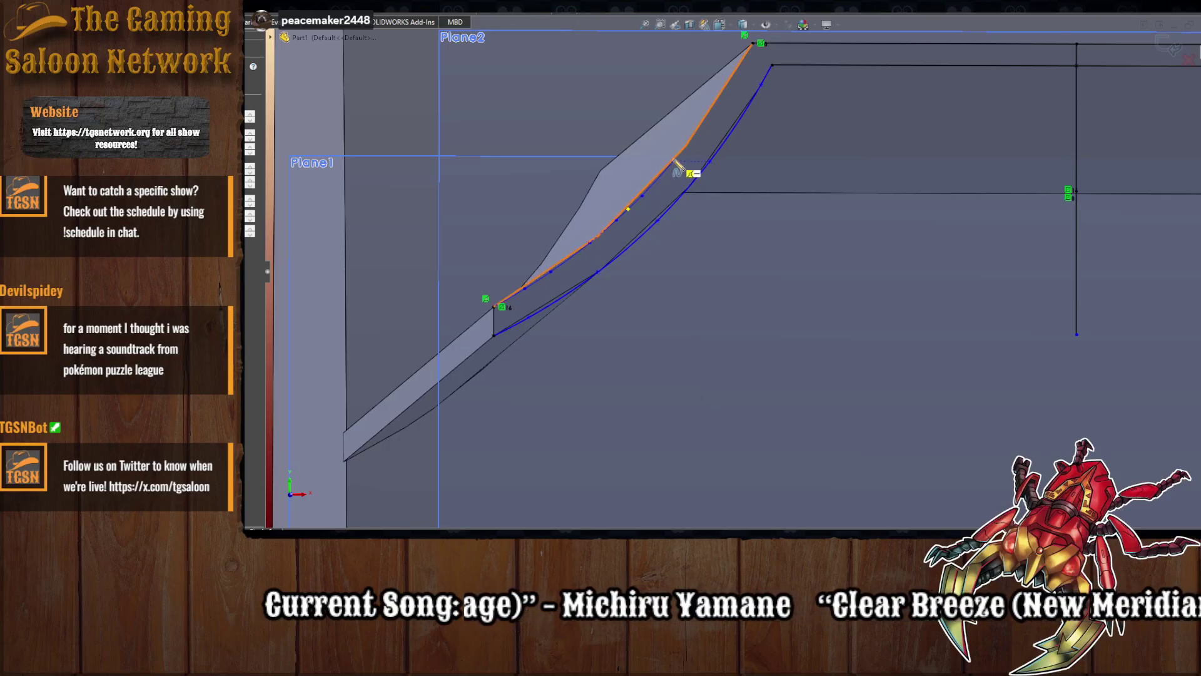
left_click(696, 132)
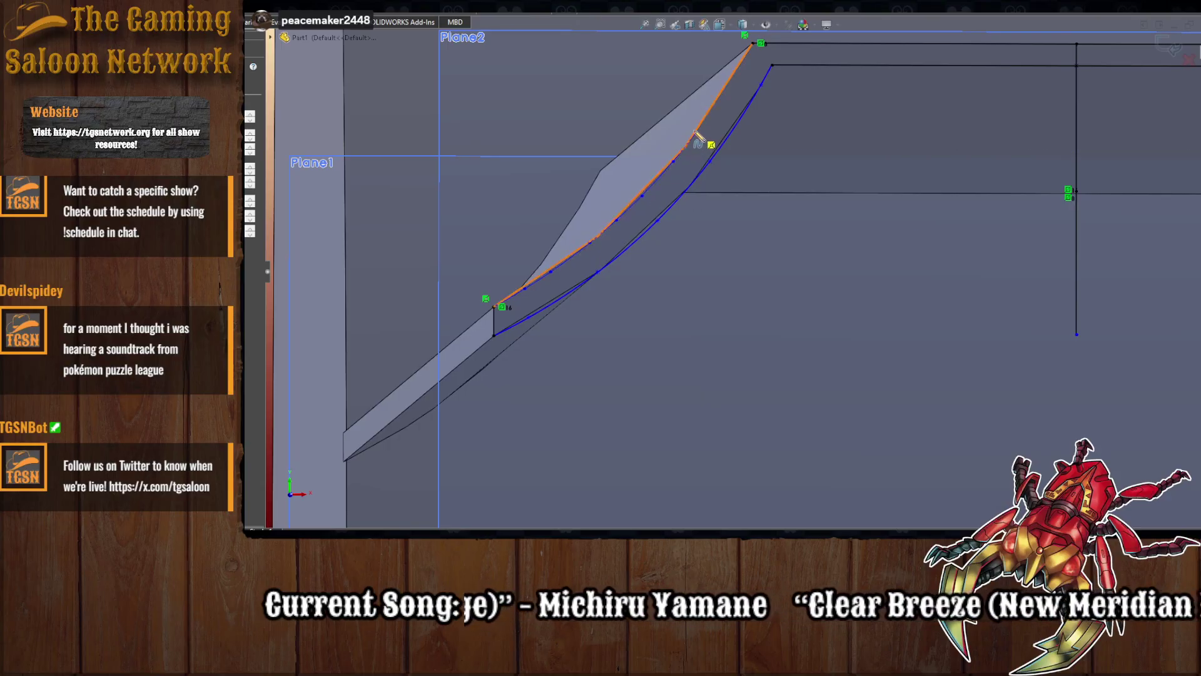
left_click(723, 94)
left_click(752, 44)
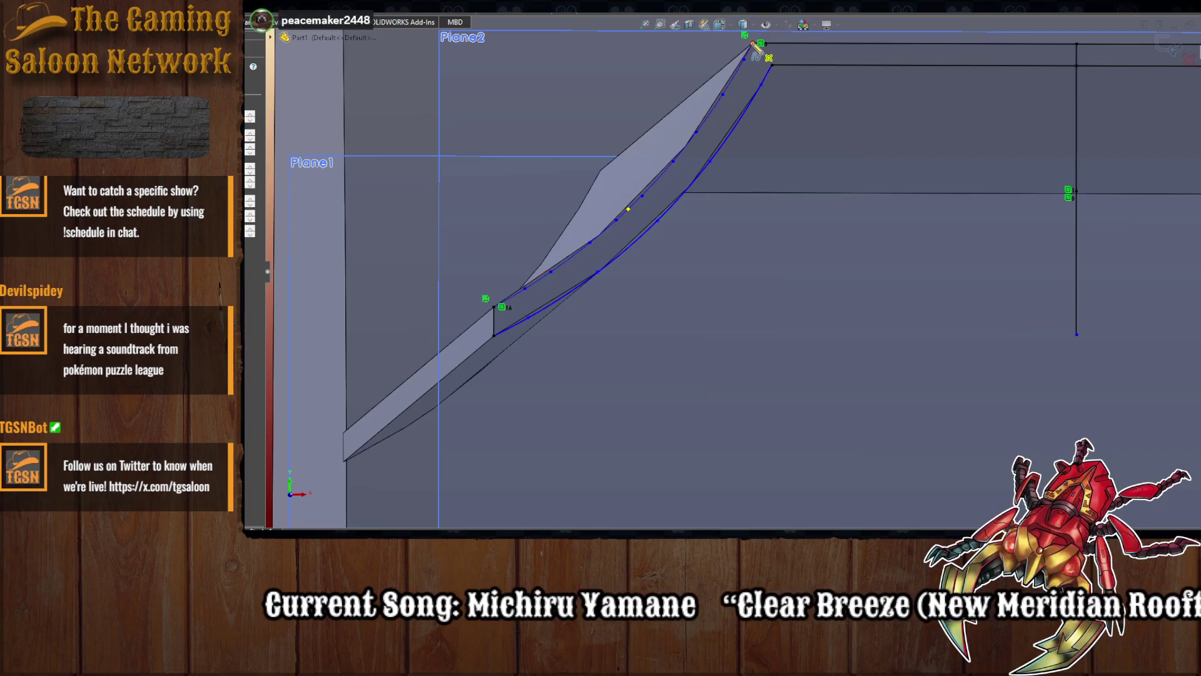
key("Escape")
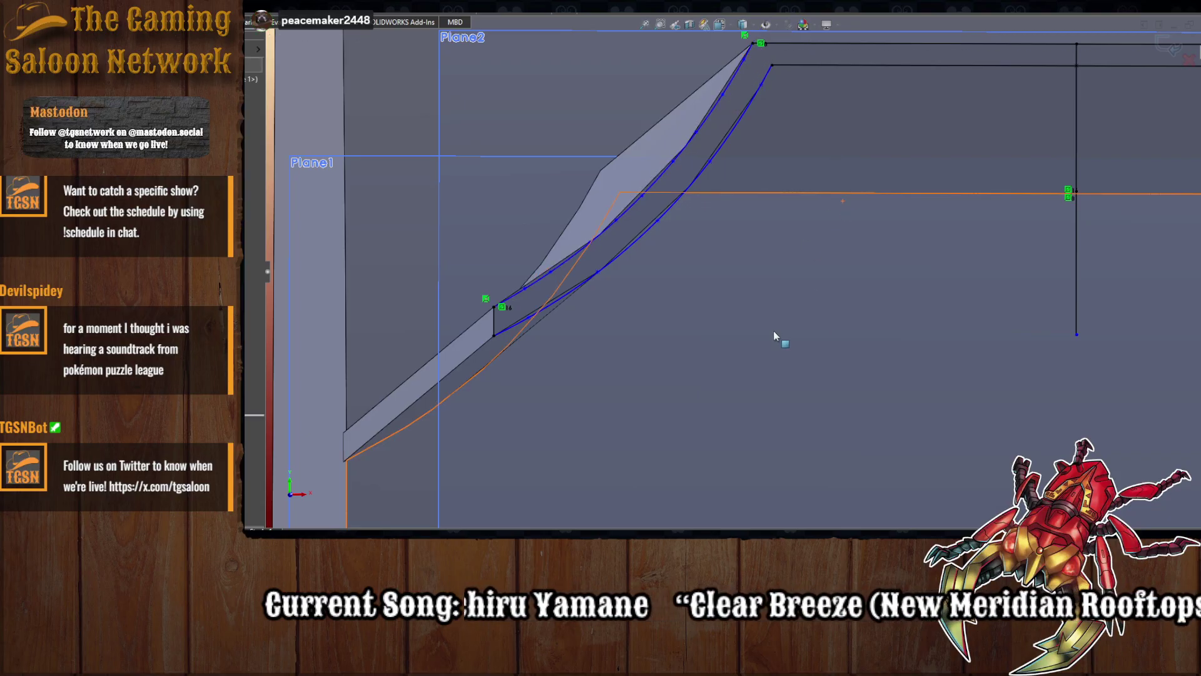
- Exit the sketch to rebuild the cut and inspect the left lip for leftover material
scroll(783, 220, "up", 6)
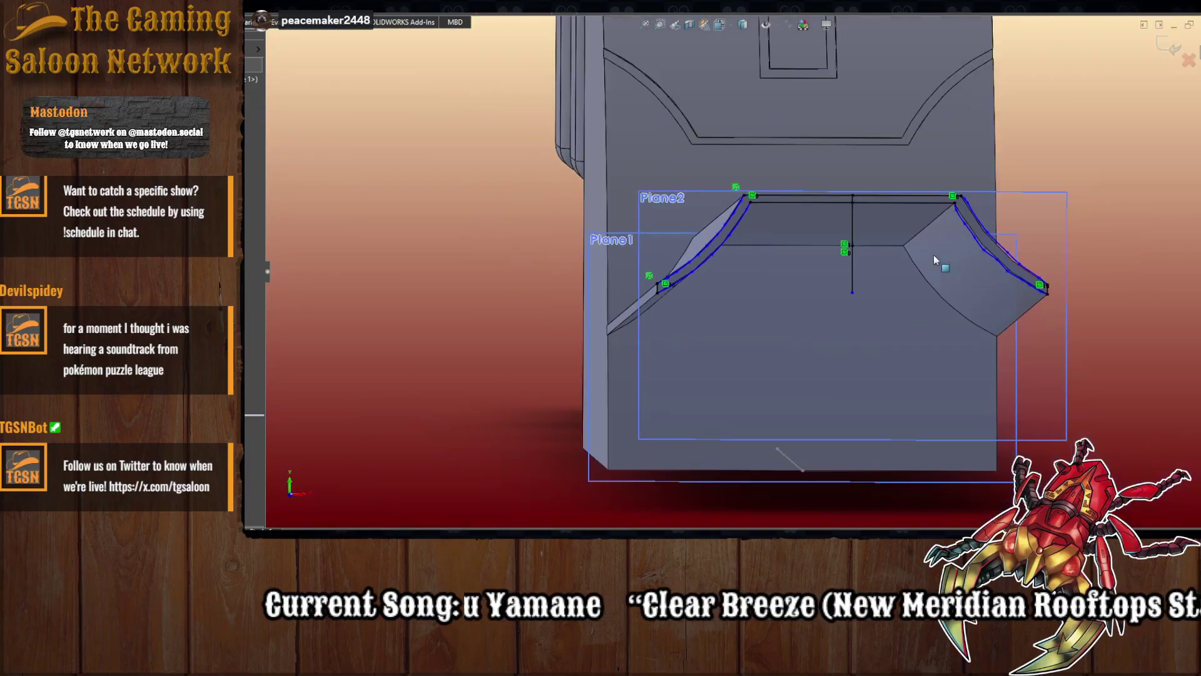
scroll(926, 256, "down", 3)
scroll(869, 263, "down", 1)
mouse_move(428, 271)
middle_mouse_down()
mouse_move(428, 363)
mouse_move(568, 358)
mouse_move(618, 373)
mouse_move(608, 344)
mouse_move(622, 370)
mouse_move(601, 363)
middle_mouse_up()
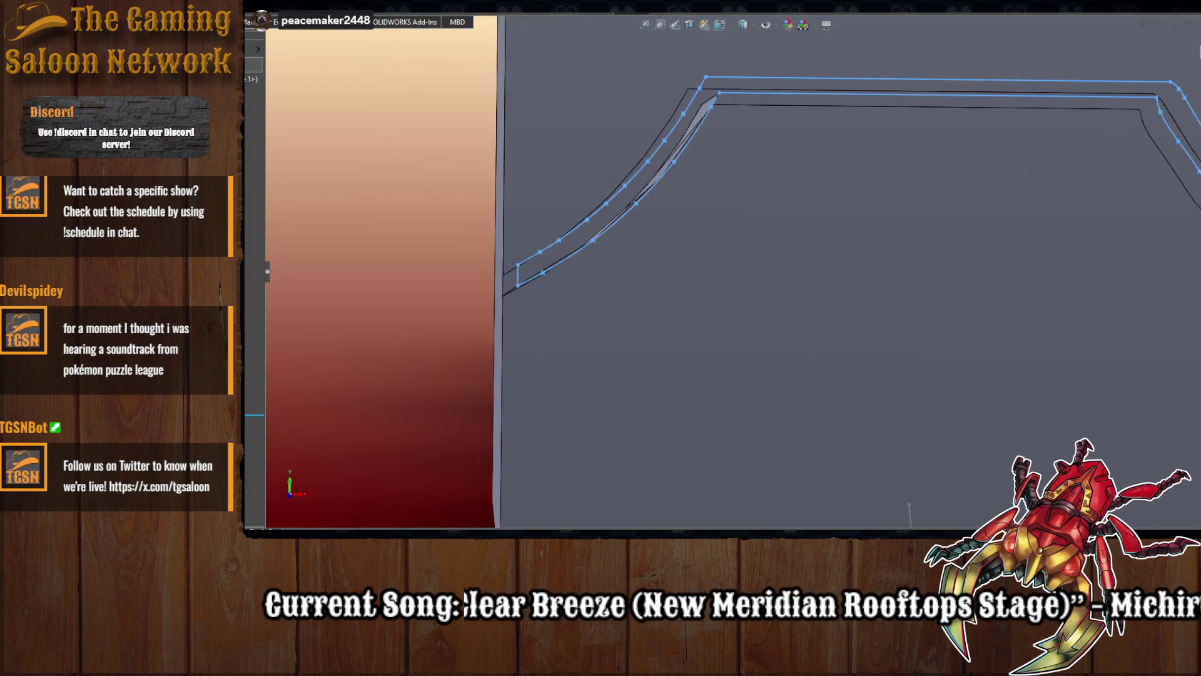
- Reopen the cut's sketch, delete the left lip's lower spline, and start a new spline from the bottom of the short end line
scroll(538, 206, "down", 3)
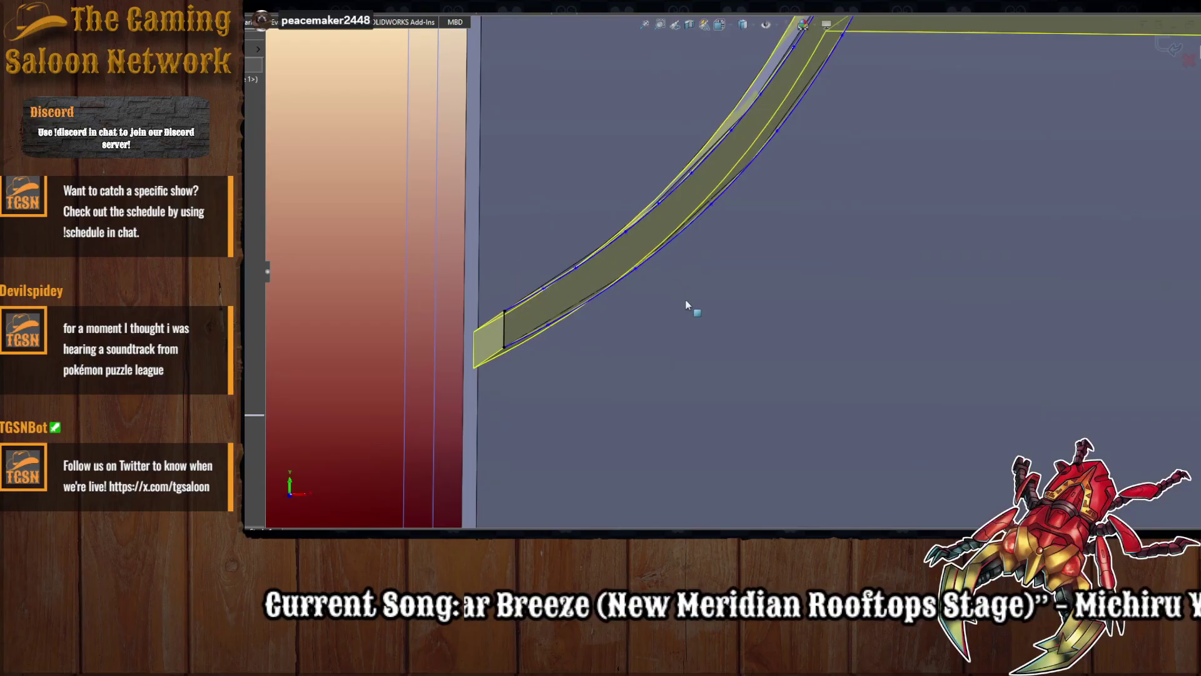
left_click(664, 249)
key("Delete")
scroll(725, 291, "up", 1)
scroll(671, 342, "down", 4)
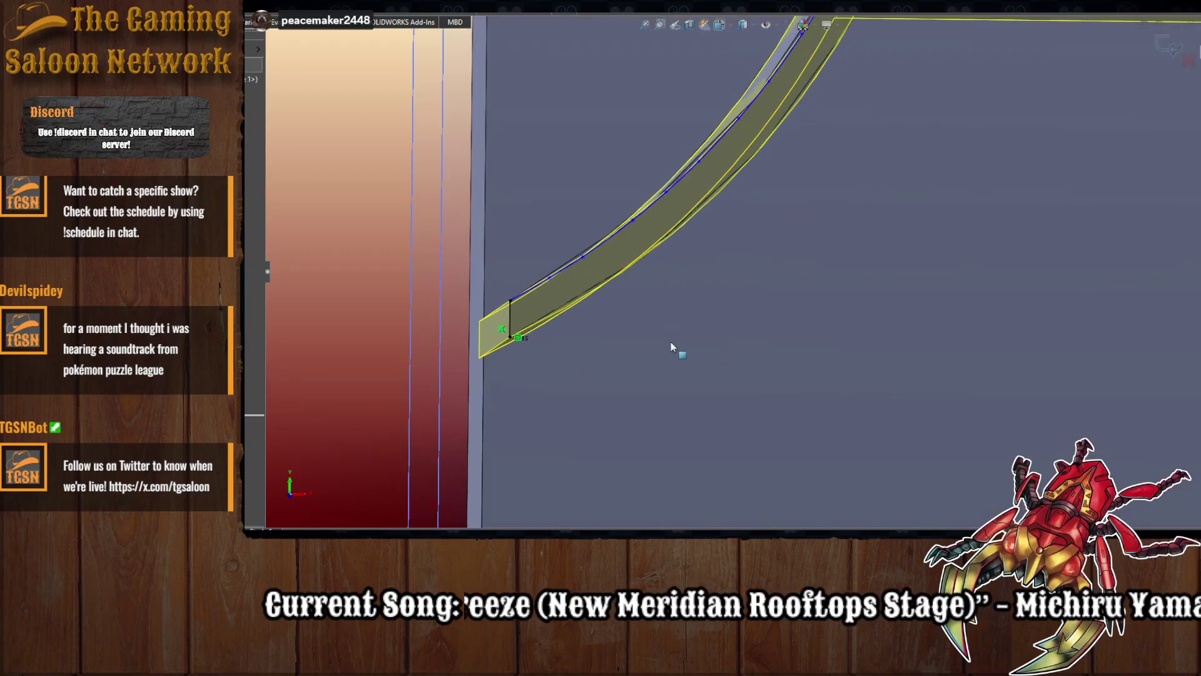
mouse_move(501, 324)
middle_mouse_down()
mouse_move(491, 361)
mouse_move(492, 319)
mouse_move(585, 299)
middle_mouse_up()
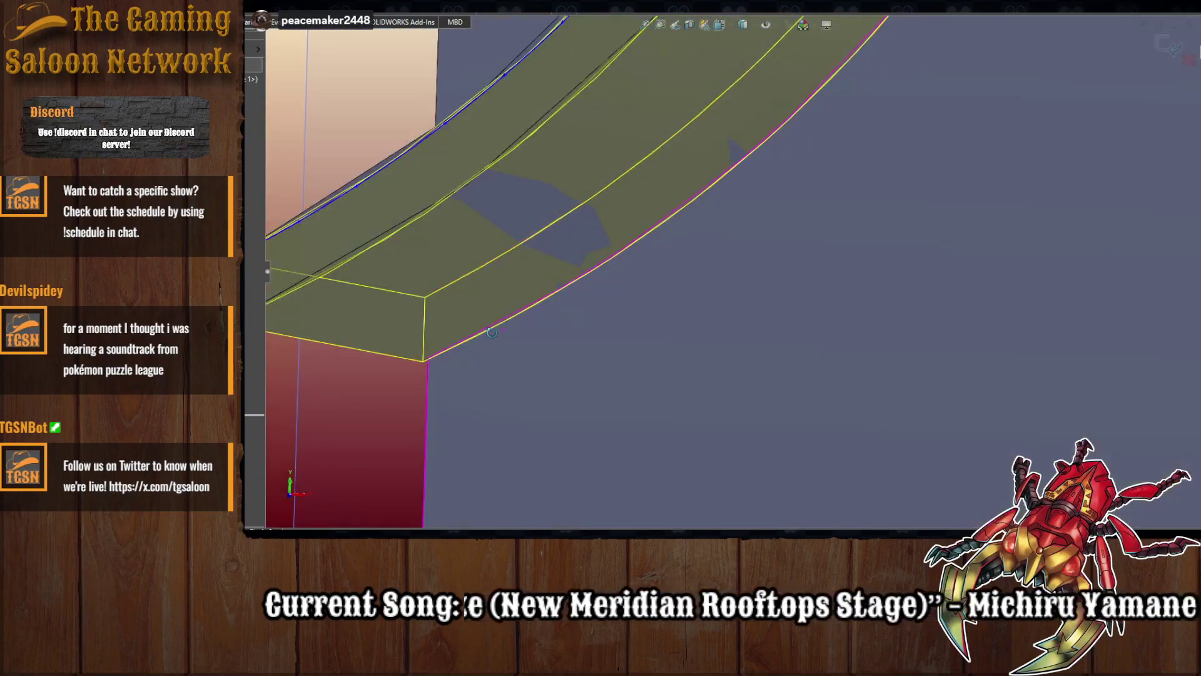
scroll(734, 231, "up", 5)
mouse_move(732, 228)
middle_mouse_down()
mouse_move(767, 163)
mouse_move(778, 248)
mouse_move(807, 248)
middle_mouse_up()
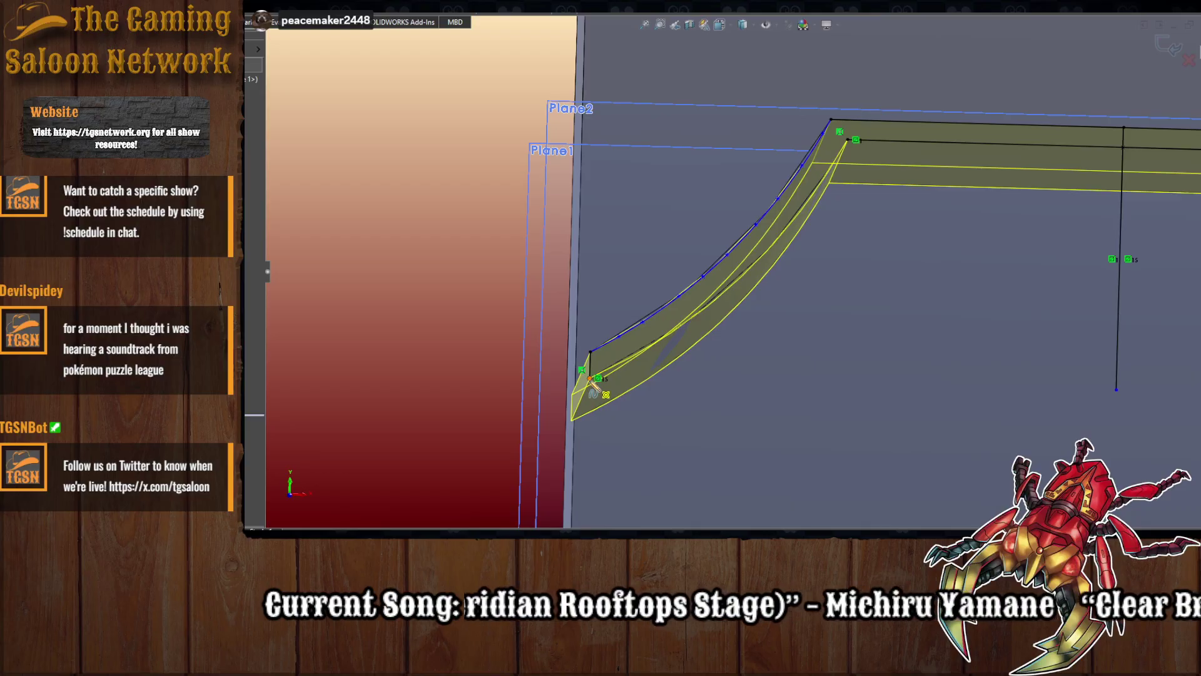
left_click(610, 354)
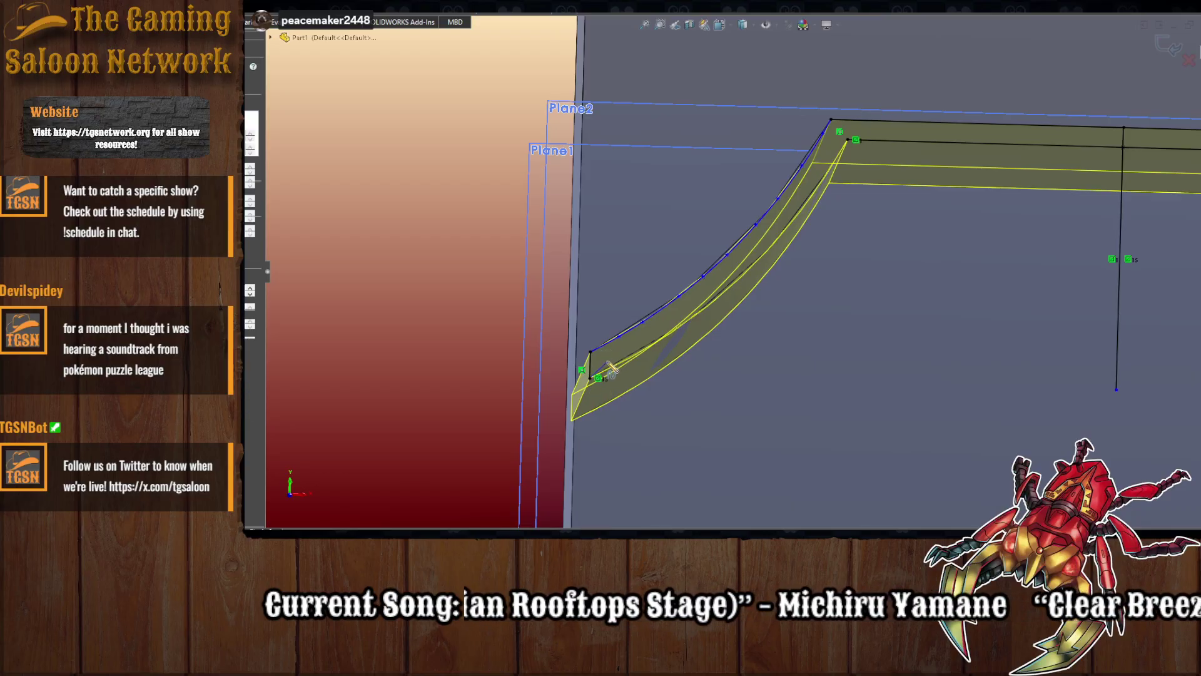
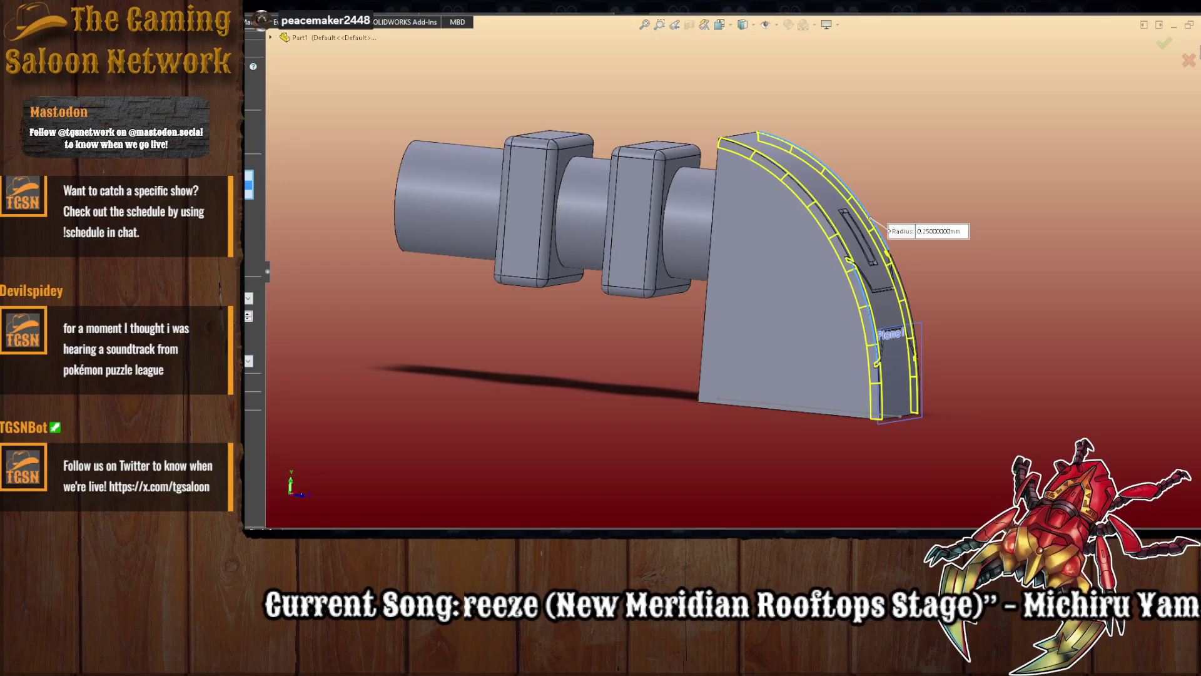
- Try fillet radii of 1 mm and 0.75 mm on the block's two long curved edges, and apply the fillet at 0.5 mm
type("1")
key("Return")
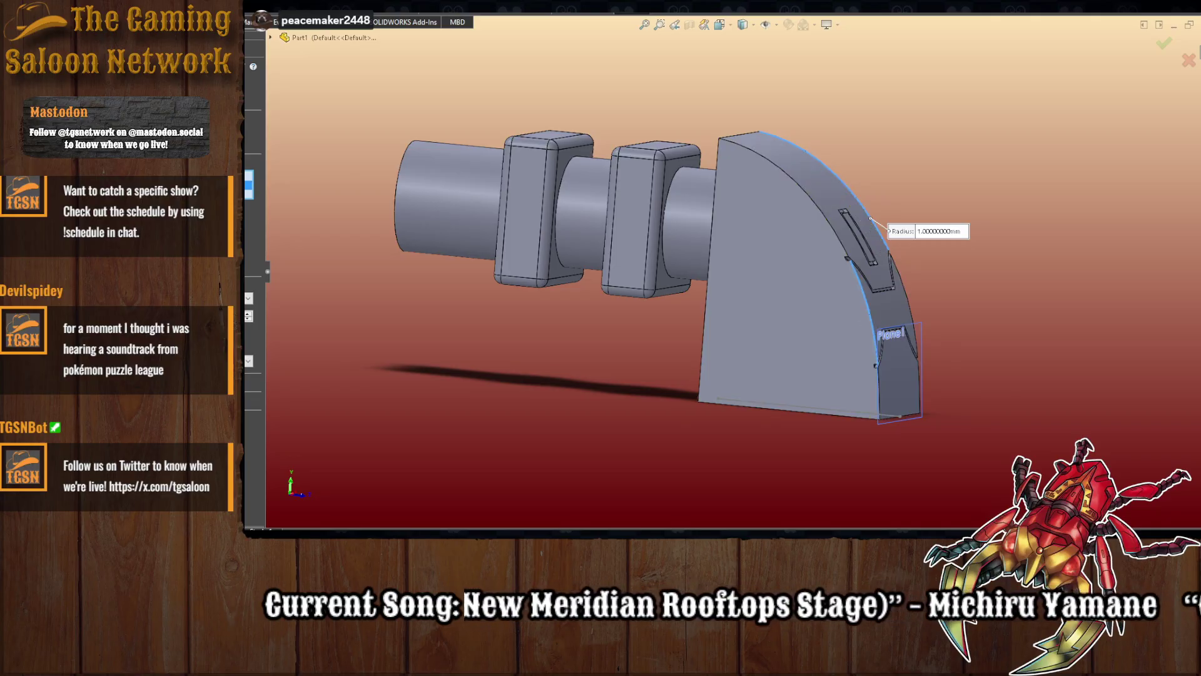
type("0.75")
key("Return")
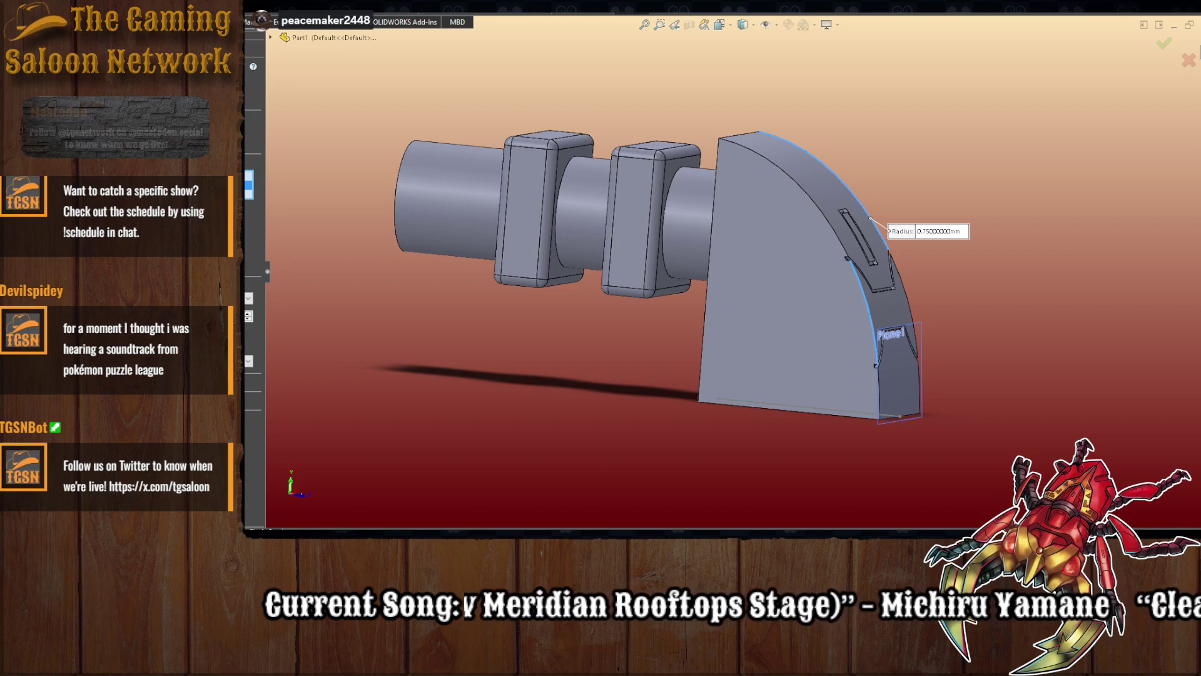
type("0.5")
key("Return")
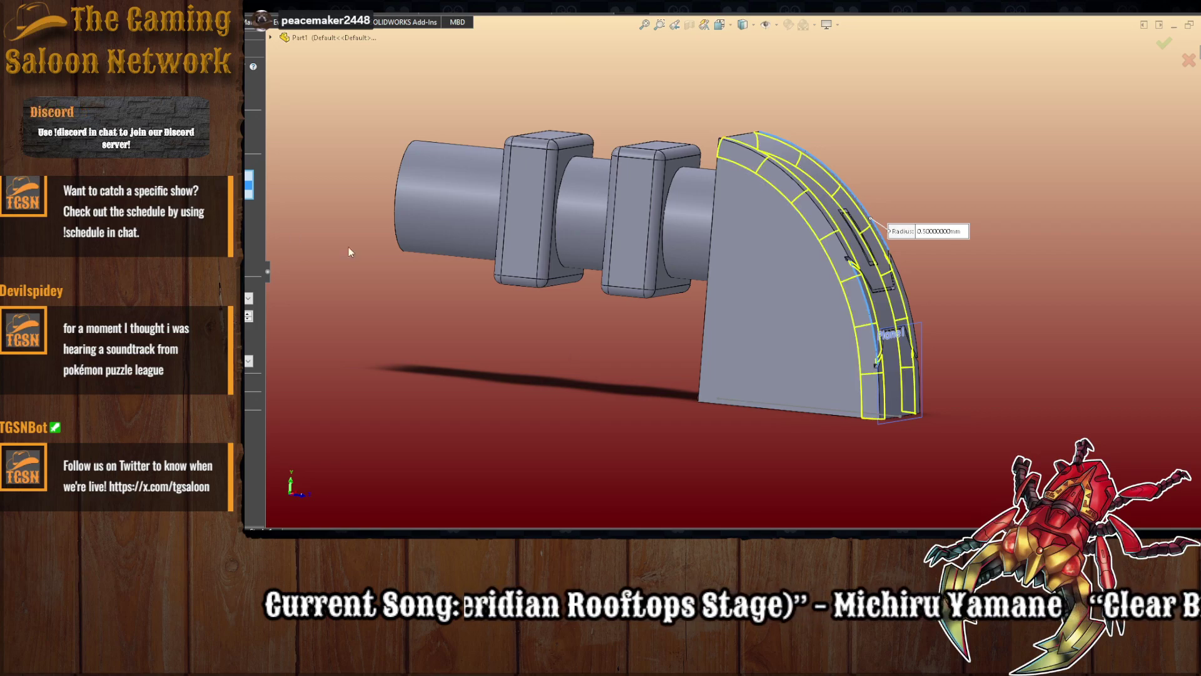
middle_click_drag(351, 252, 760, 501)
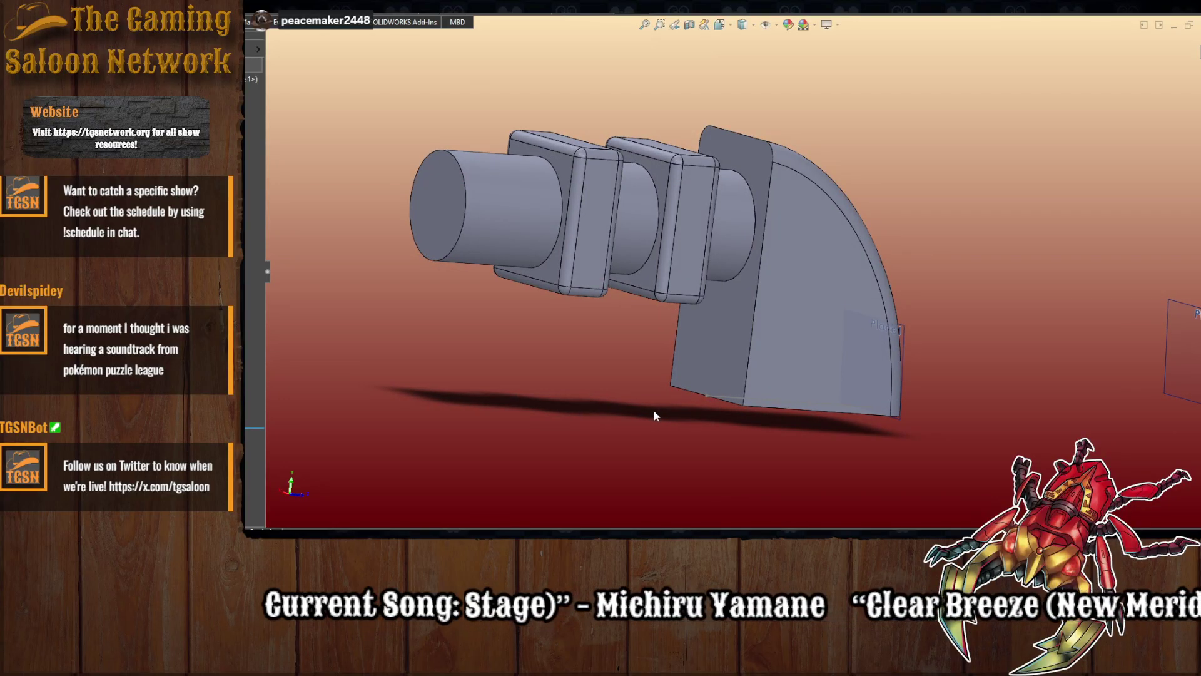
- Start another fillet on the block's cylinder-side face, selecting its top edge with the tangent side edges, and set the radius to 0.75 mm
key("Return")
middle_click_drag(643, 402, 378, 384)
left_click(736, 155)
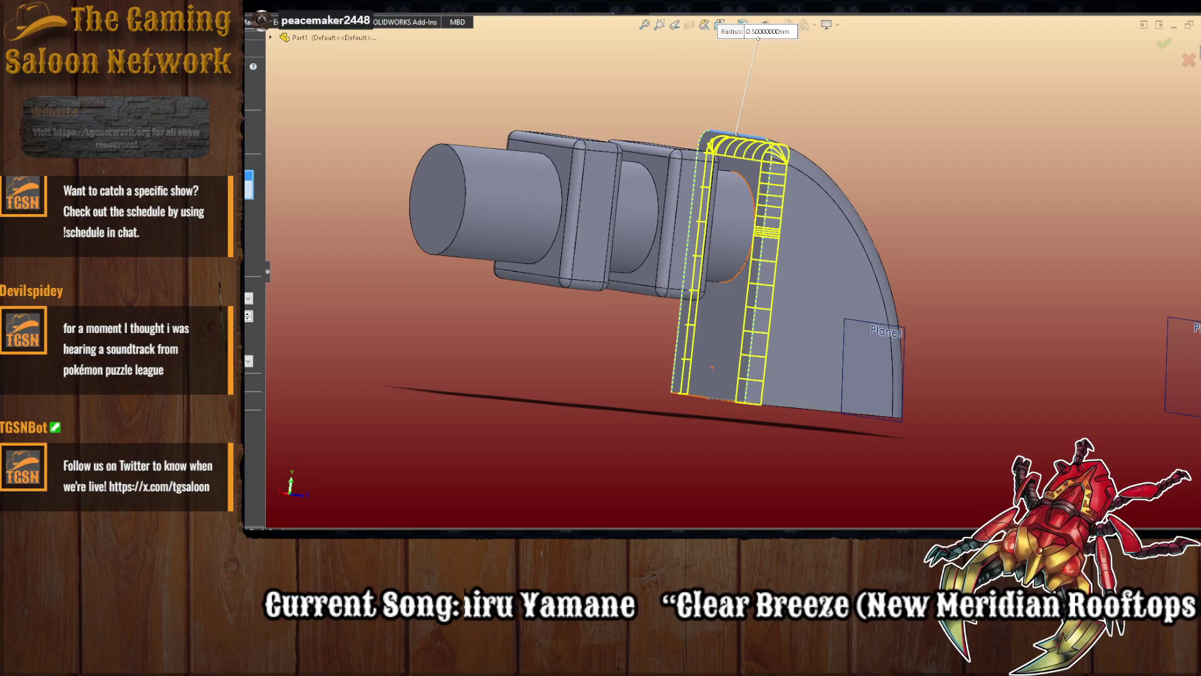
key("Return")
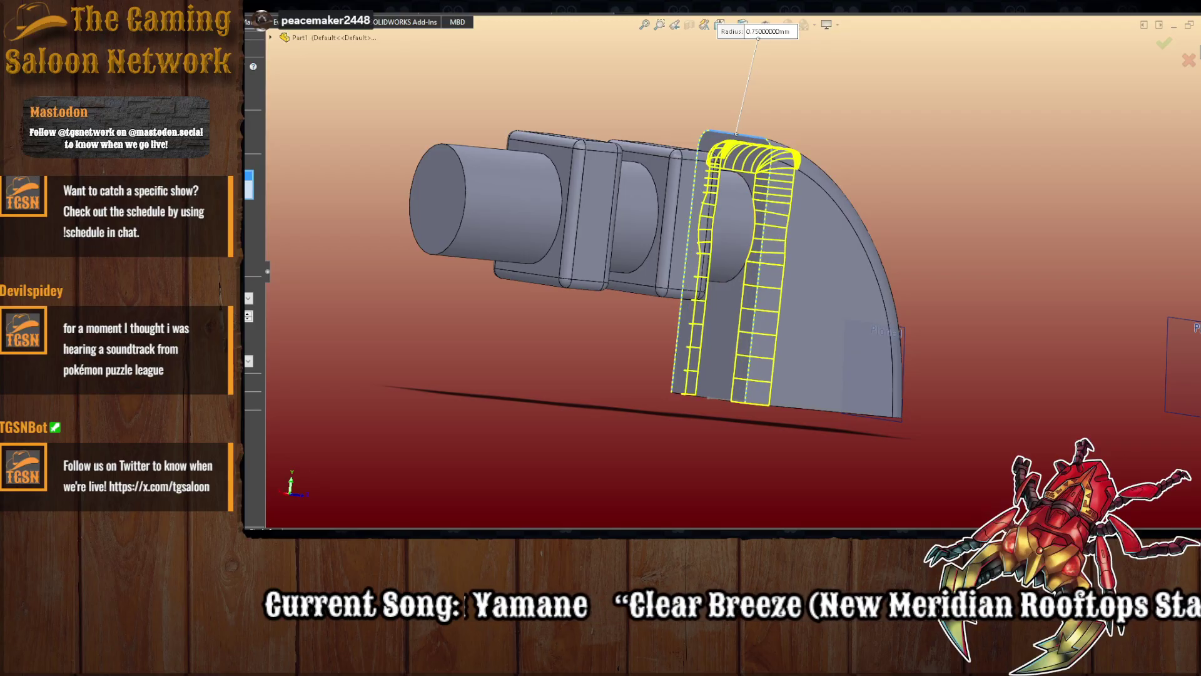
- Try radii of 2 mm and 1 mm for the block's cylinder-side edge fillet, and apply it at 0.75 mm
key("Up")
key("Up")
key("Up")
key("Up")
key("Up")
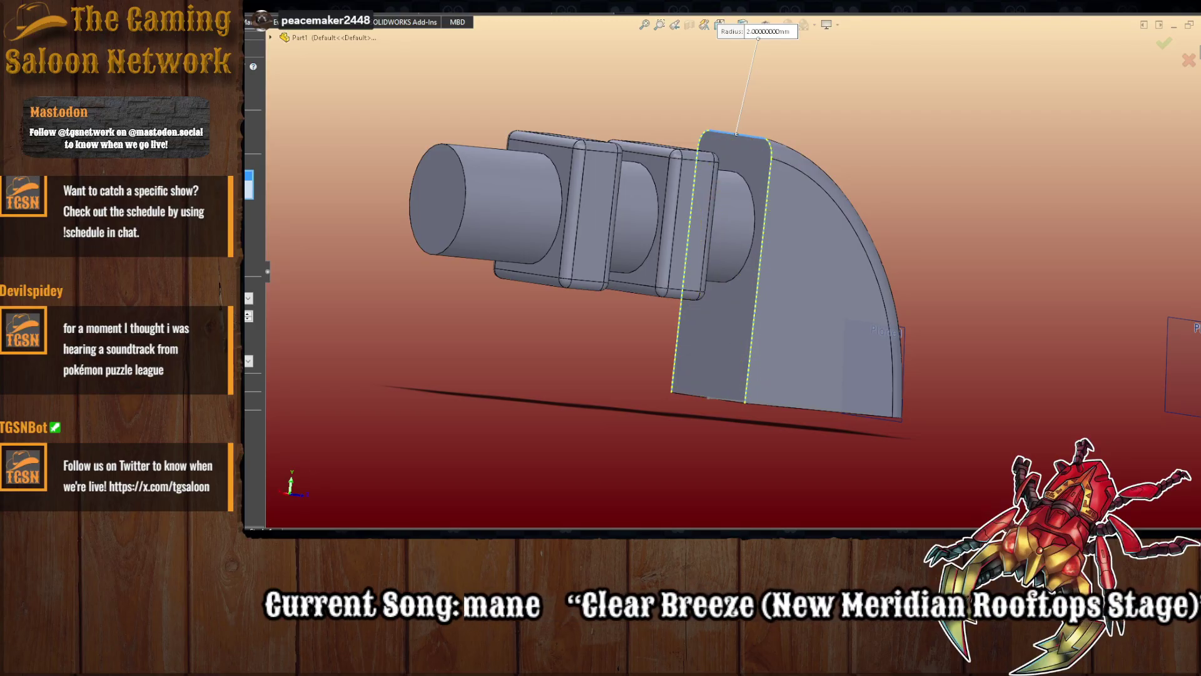
key("Down")
key("Down")
key("Down")
key("Down")
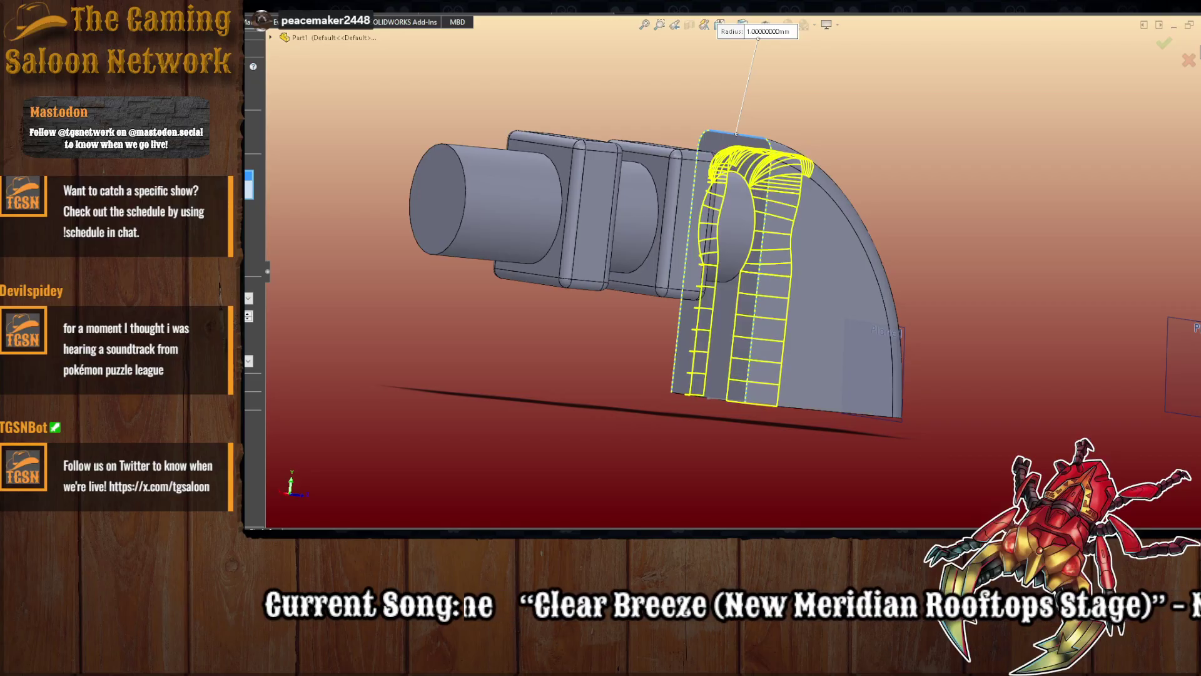
key("Down")
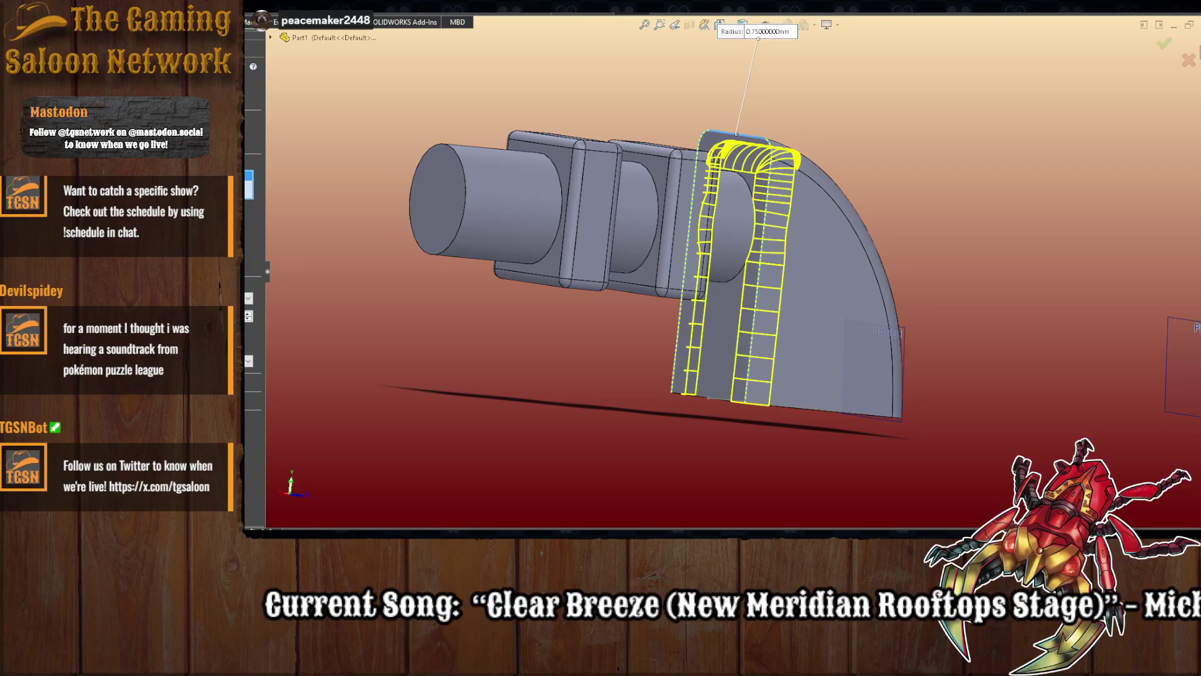
middle_click_drag(778, 475, 574, 198)
key("Return")
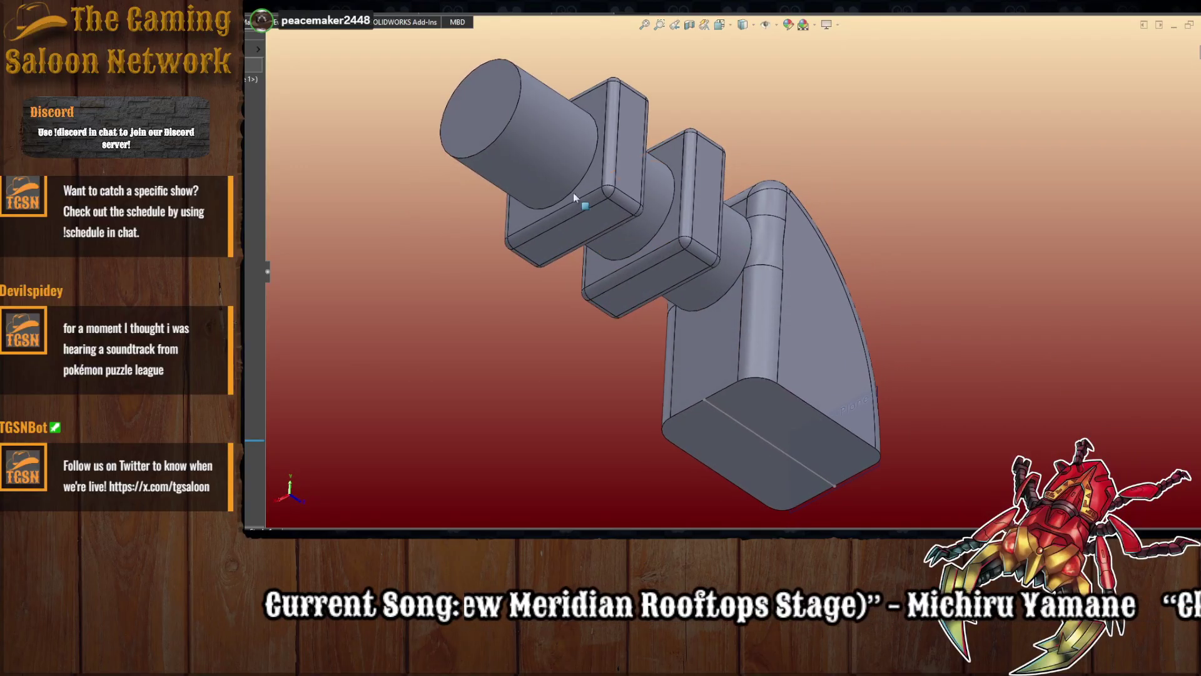
- Fillet the edge loop around the block's bottom face, trying radii of 2 mm and 1.5 mm and applying 1 mm
left_click(806, 401)
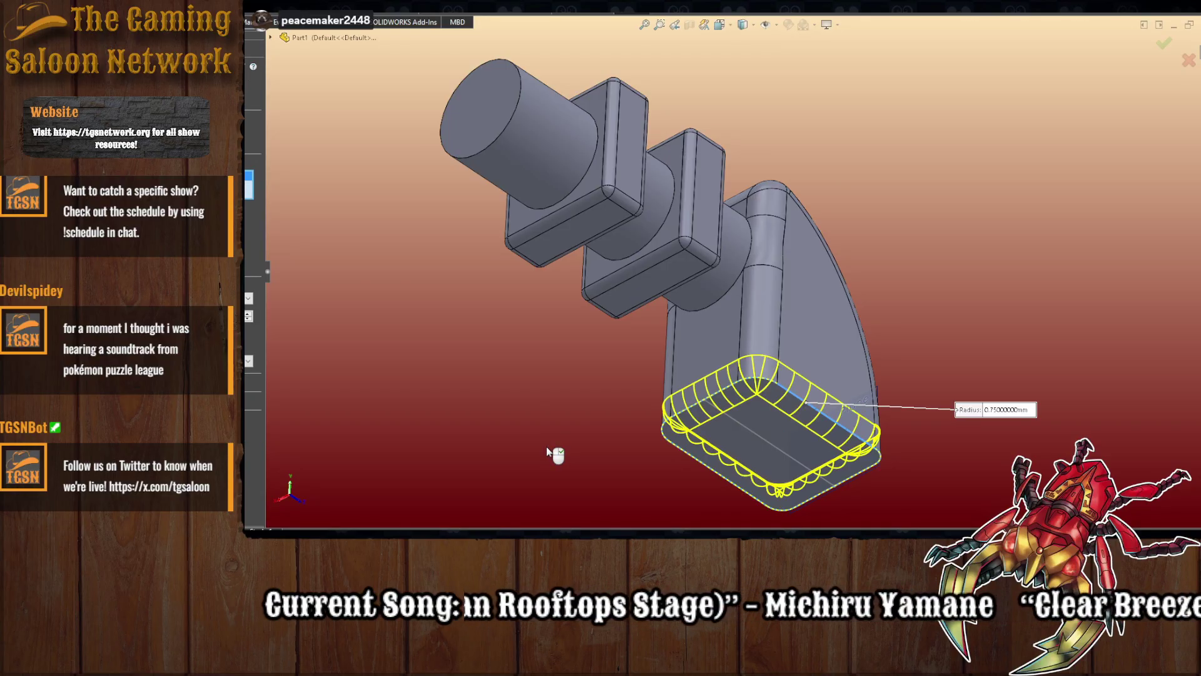
type("1")
type("2")
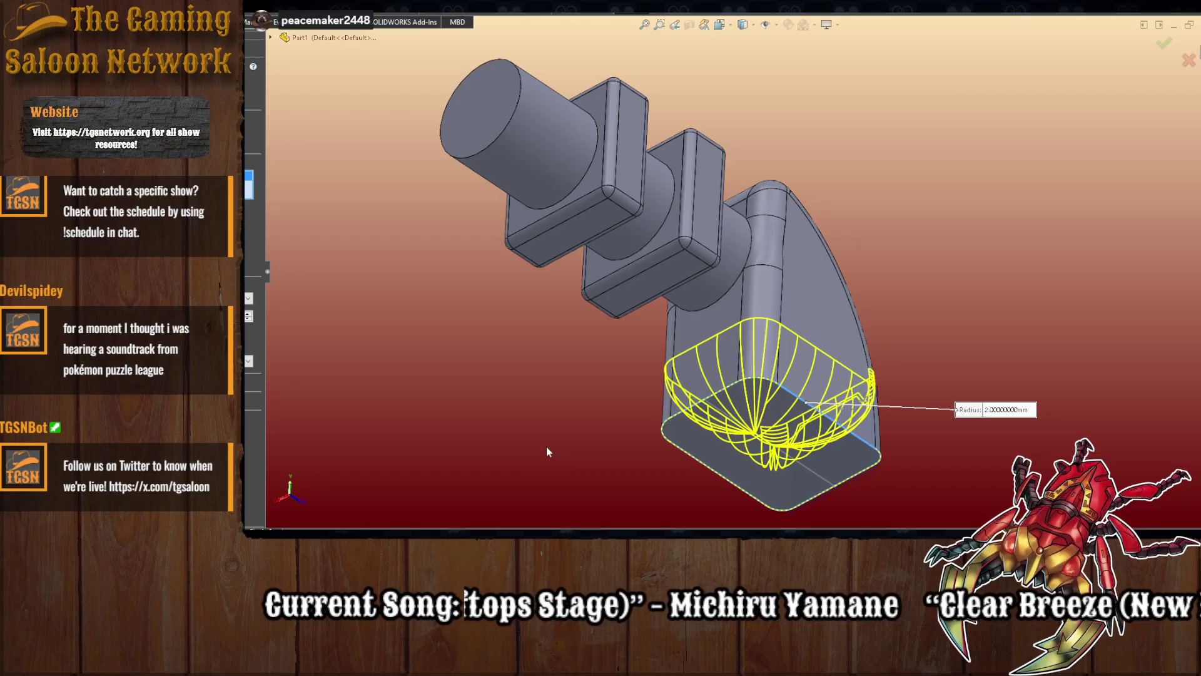
type("1.5")
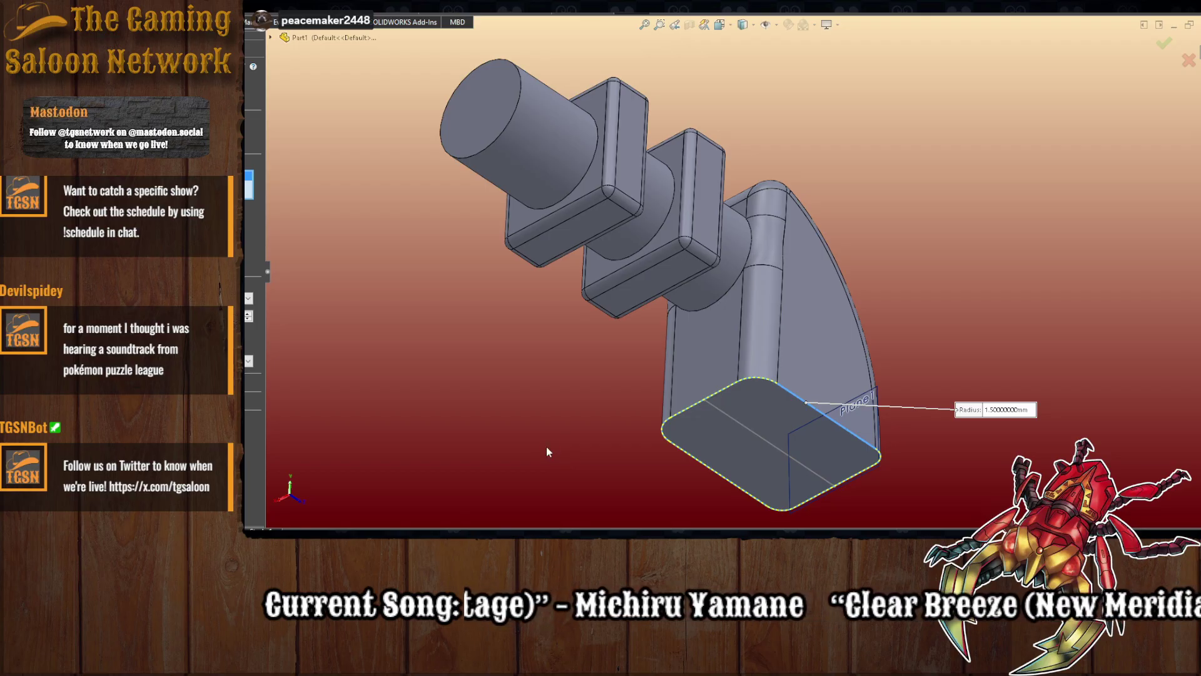
type("1")
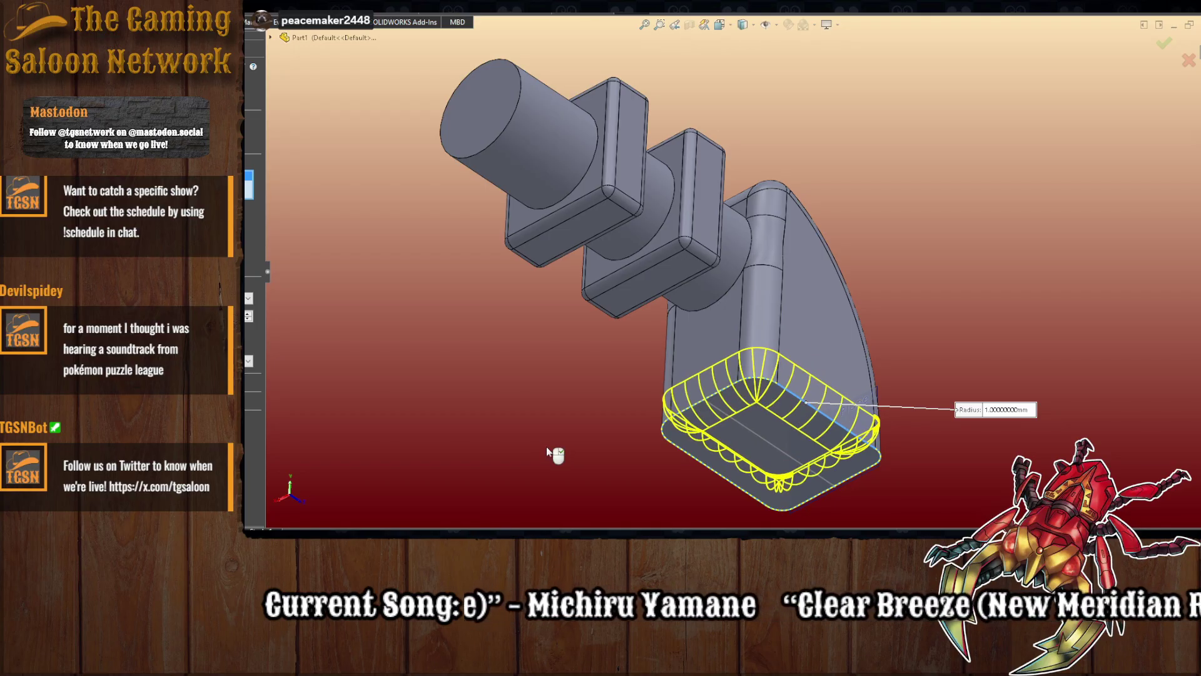
right_click(652, 410)
middle_click_drag(652, 411, 507, 445)
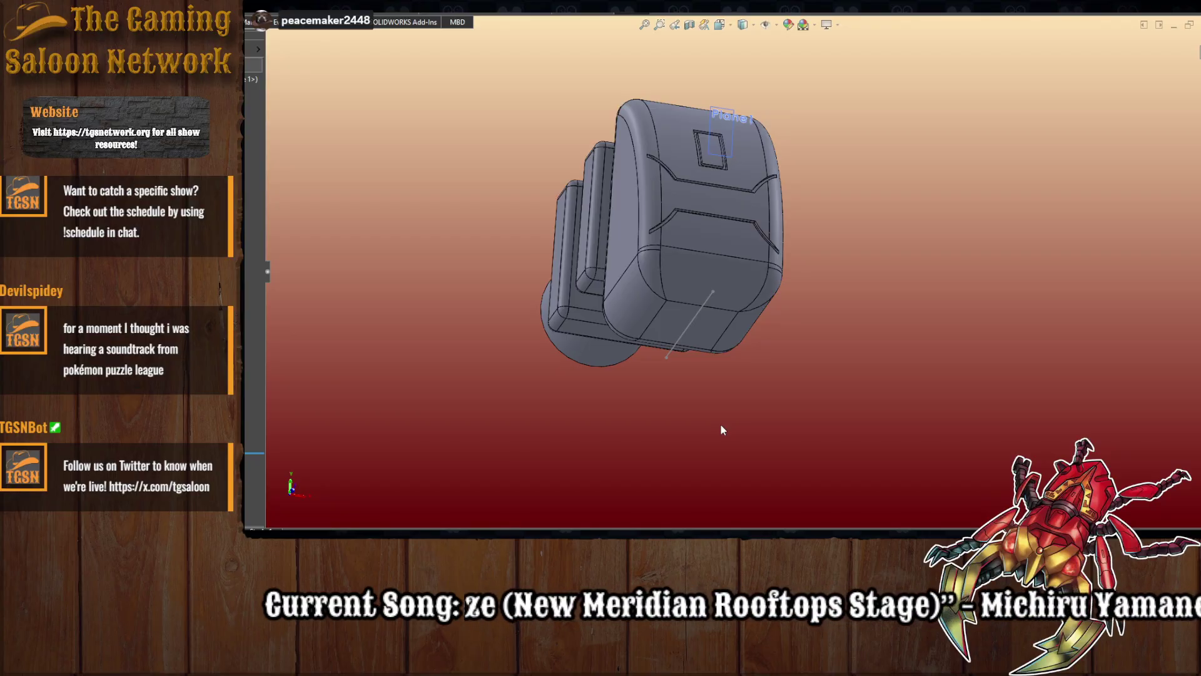
- Start a sketch on the block's flat bottom face and trace its four edges with lines into a closed rectangle
middle_click_drag(733, 310, 775, 377)
scroll(816, 366, "up", 4)
scroll(850, 351, "down", 4)
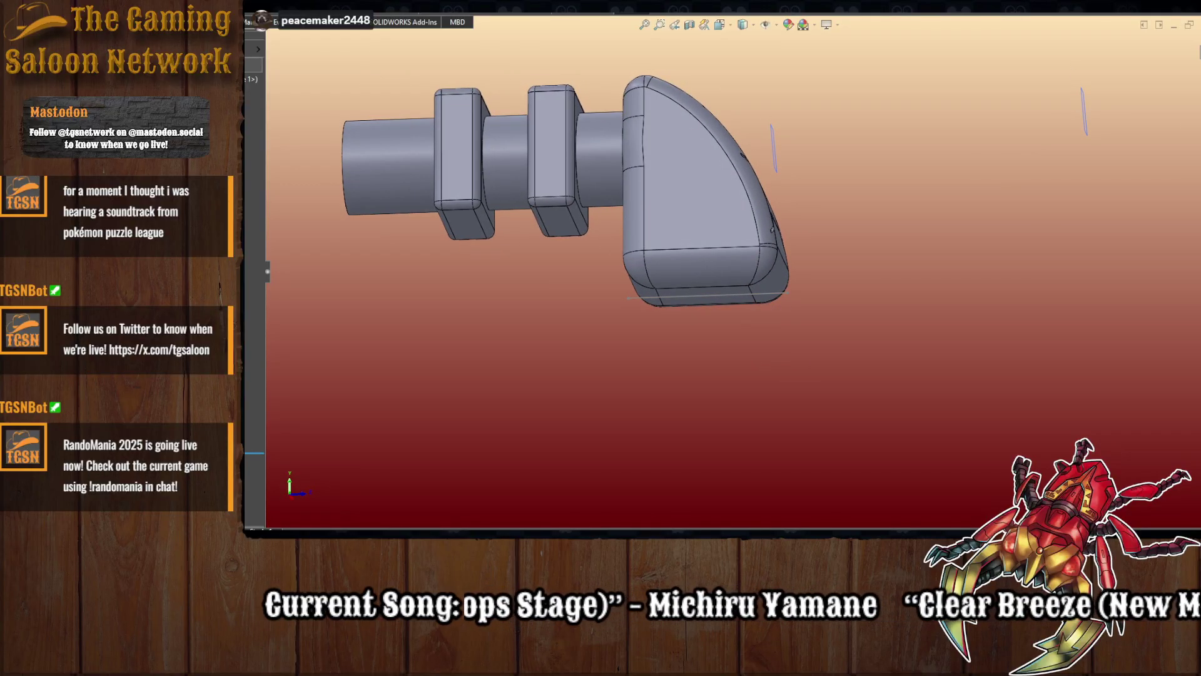
left_click(713, 298)
middle_click_drag(737, 338, 725, 216)
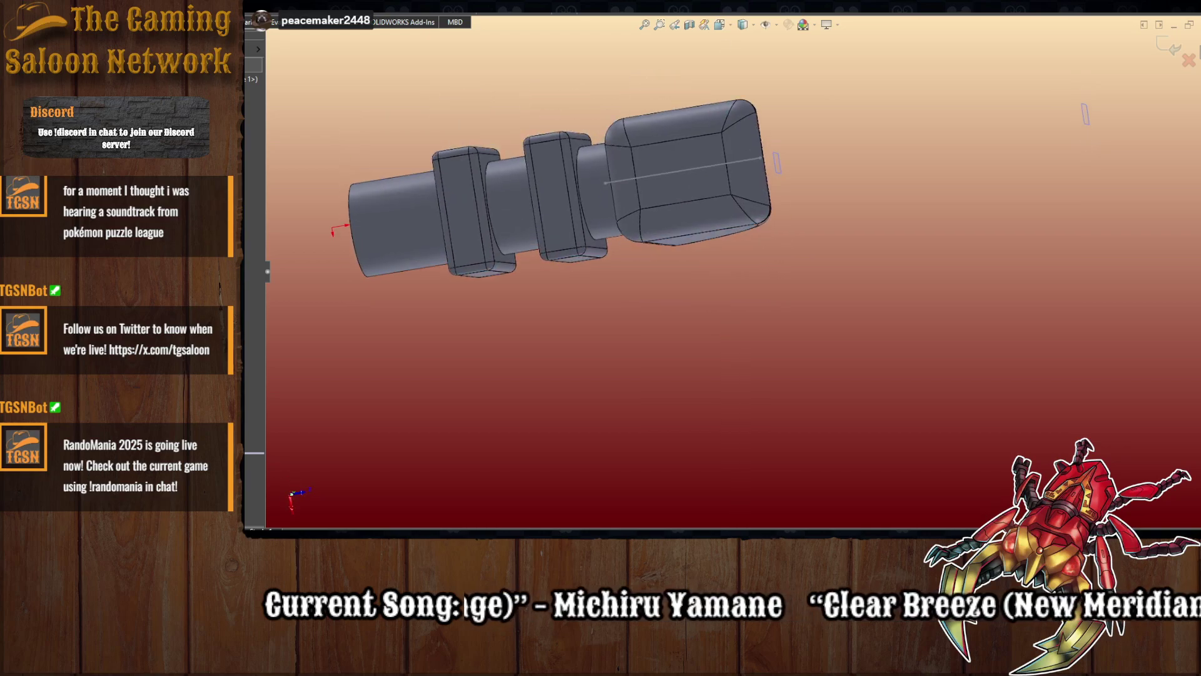
left_click(719, 25)
left_click(669, 342)
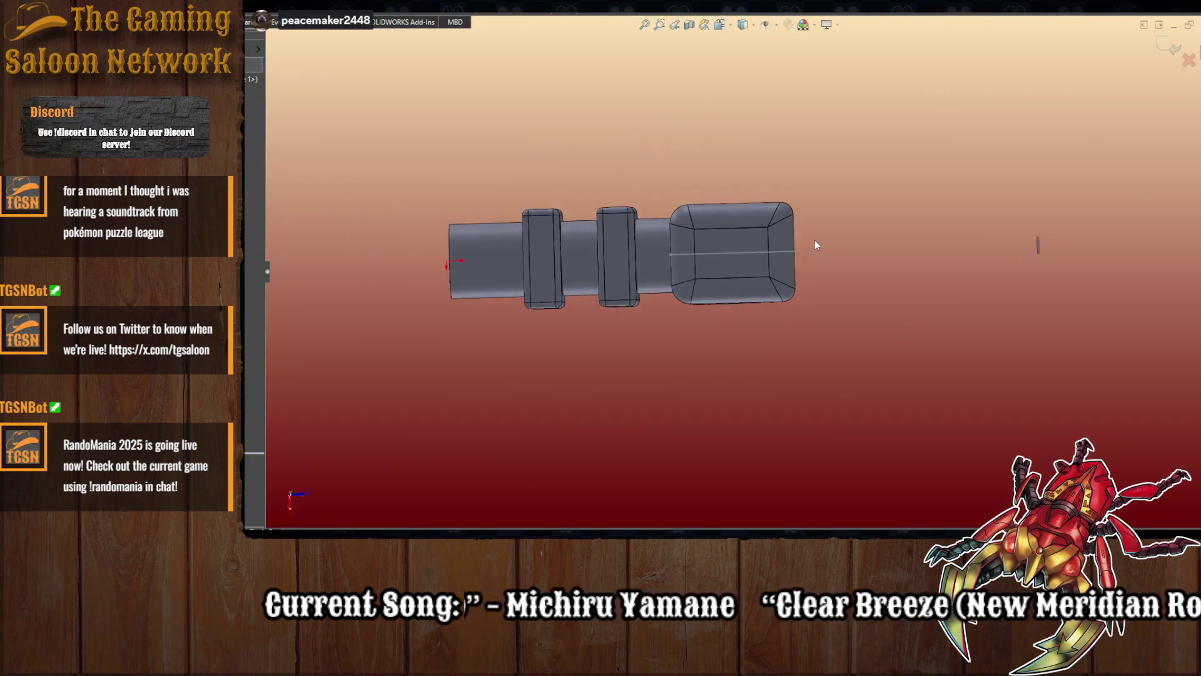
scroll(695, 290, "down", 5)
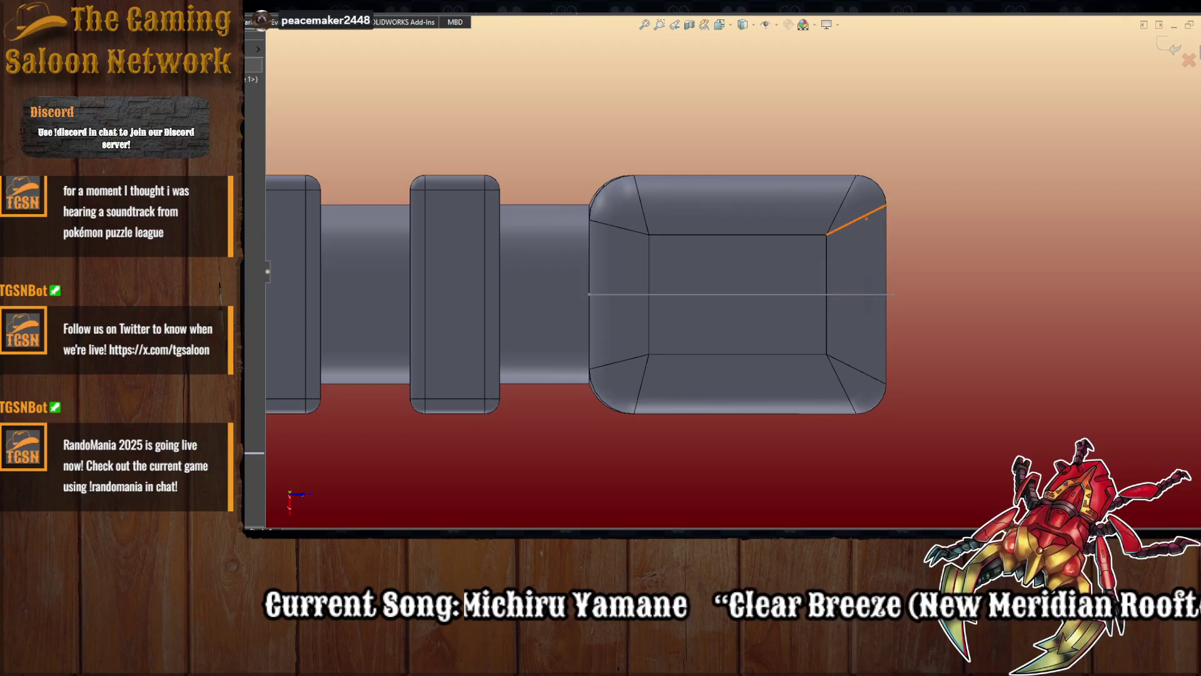
left_click(649, 234)
left_click(827, 235)
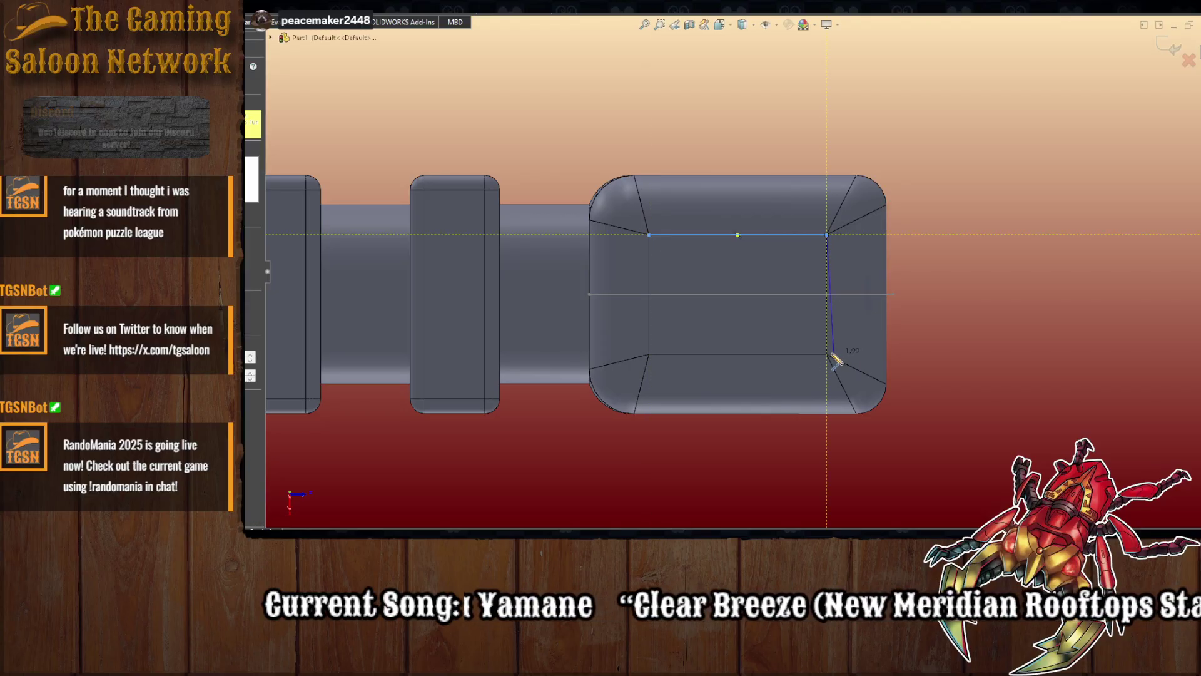
left_click(827, 354)
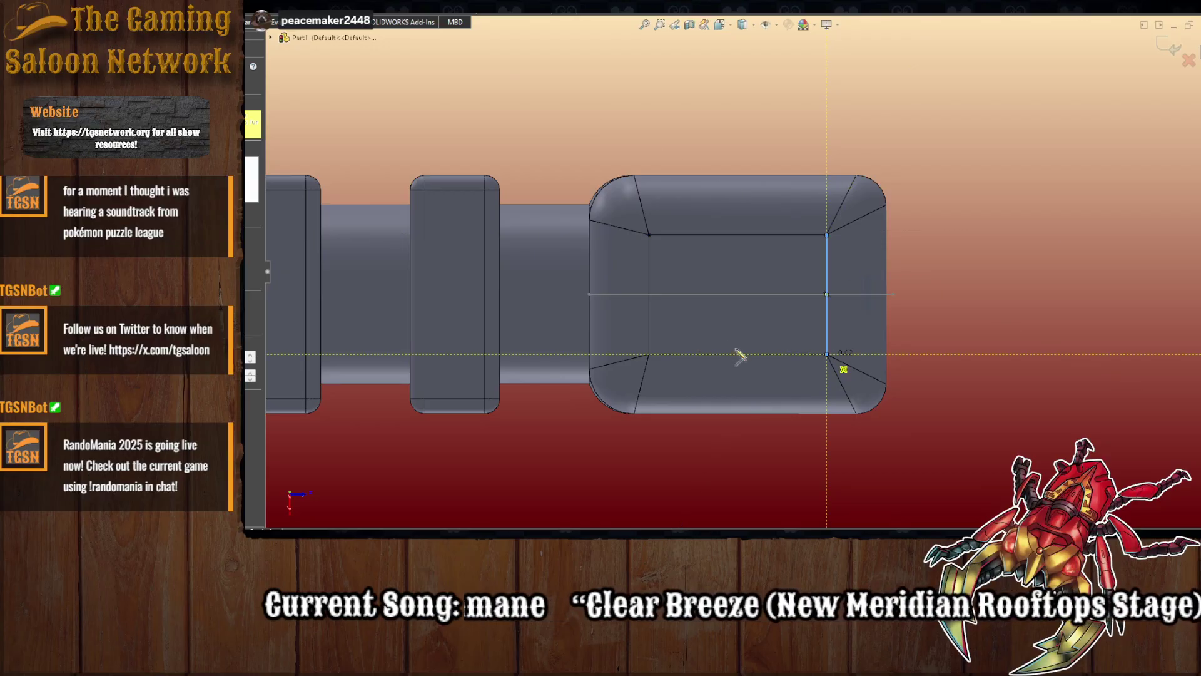
left_click(649, 354)
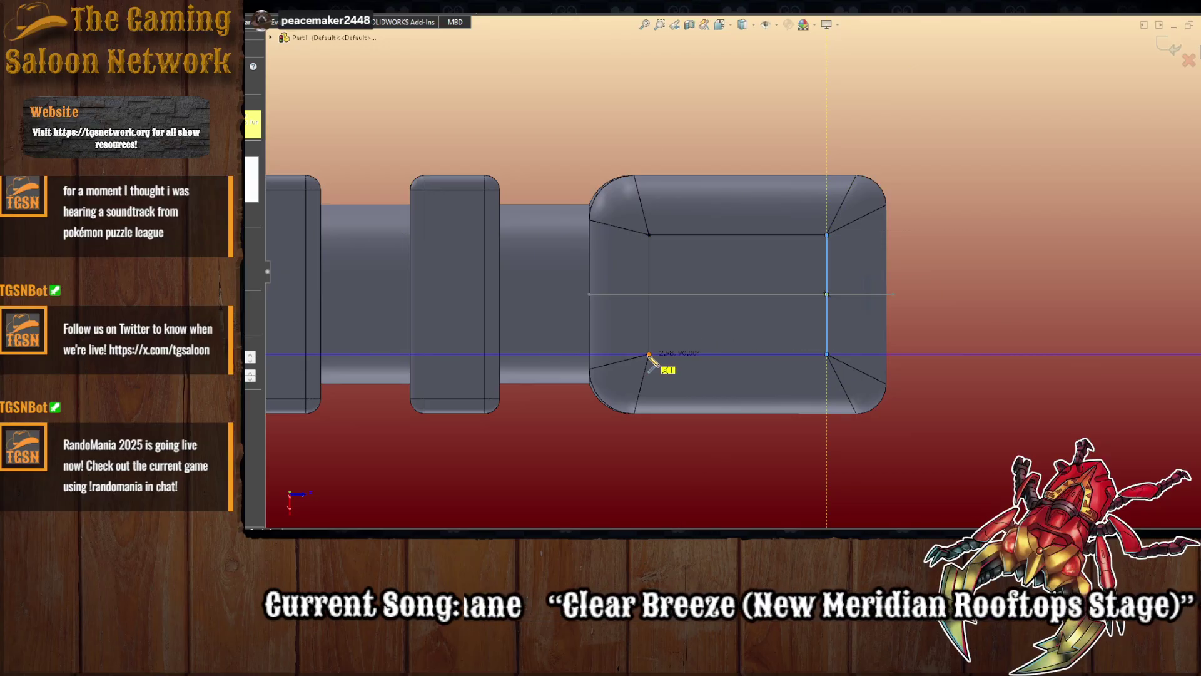
left_click(649, 235)
key("Escape")
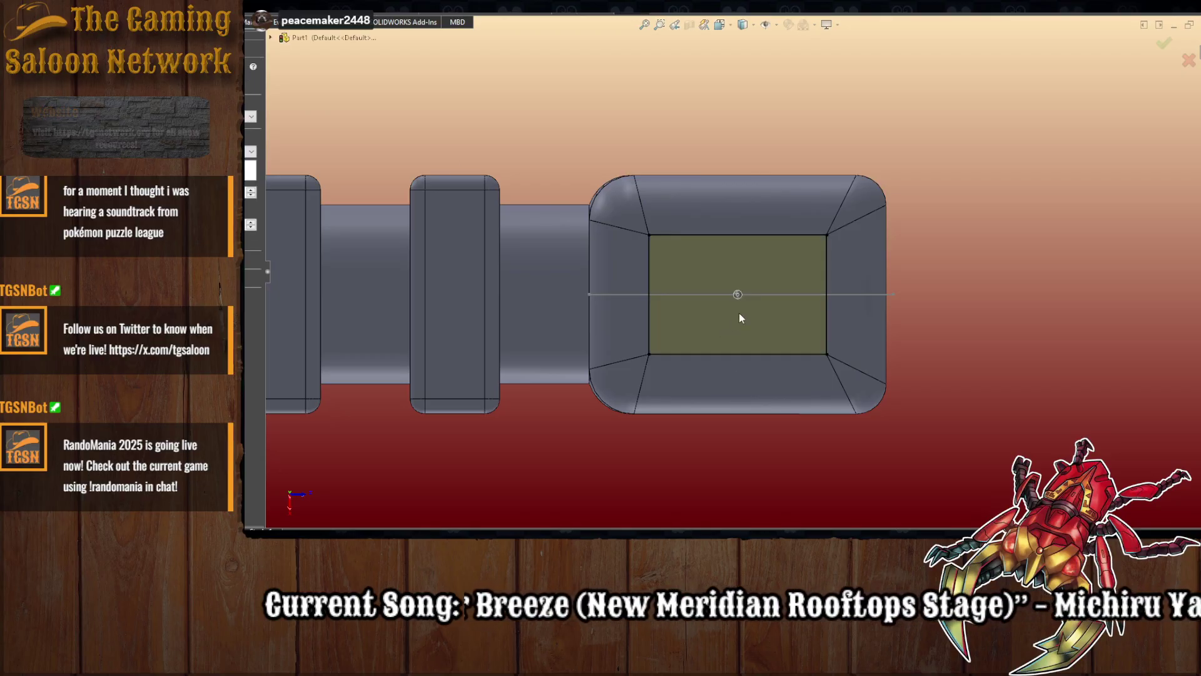
- Extrude the traced rectangle outward from the block's bottom face as a short rectangular boss, setting the depth by eye
middle_click_drag(727, 360, 524, 411)
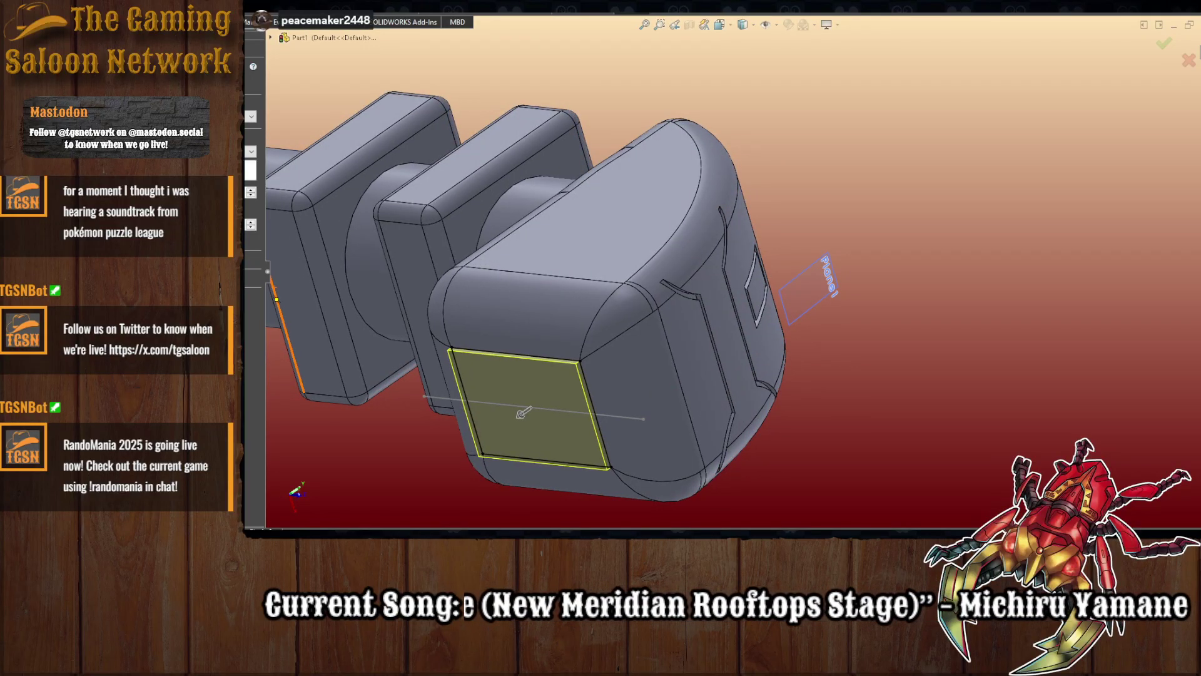
left_click_drag(524, 411, 466, 451)
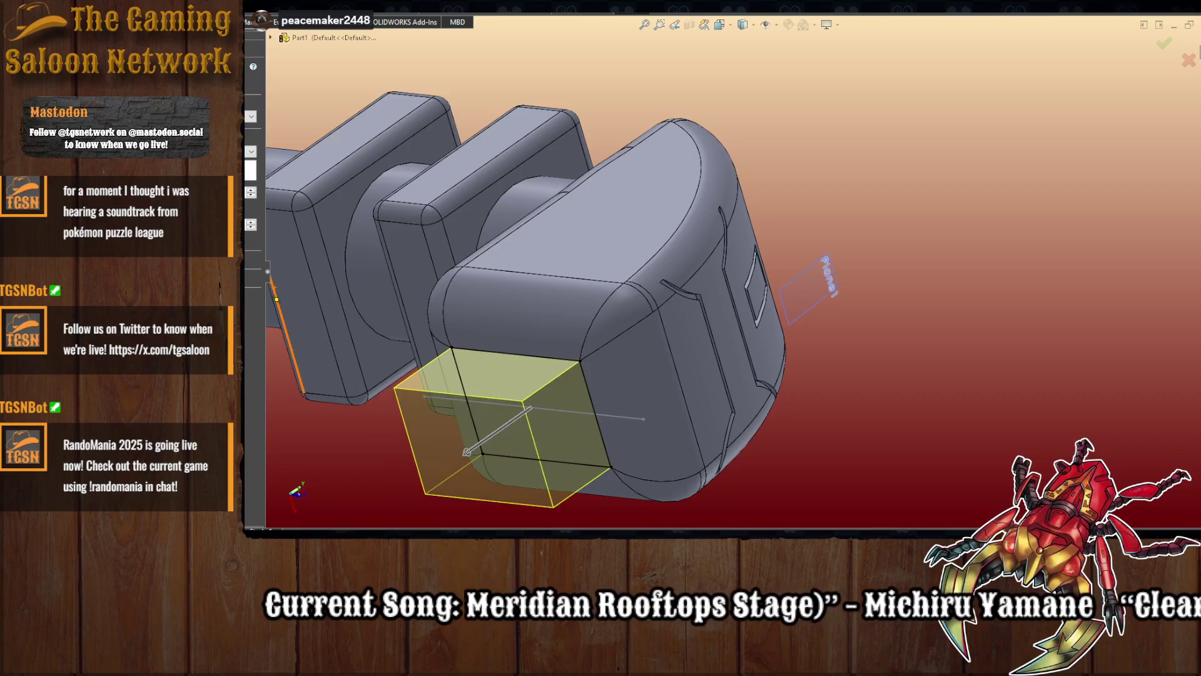
key("Return")
- Fillet the boss's outer edge on the cylinder side, trying radii of 2, 3, 4 and 3.5 mm and applying 3.7 mm
mouse_move(520, 397)
middle_mouse_down()
mouse_move(609, 424)
mouse_move(613, 461)
mouse_move(672, 404)
middle_mouse_up()
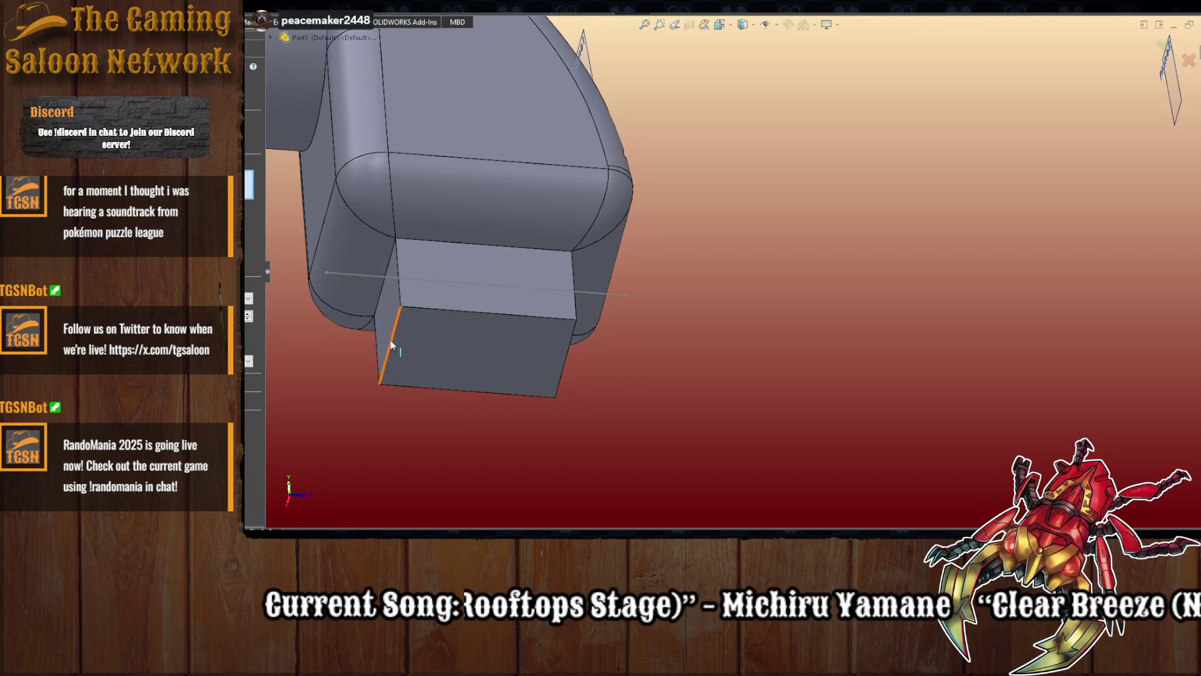
left_click(393, 358)
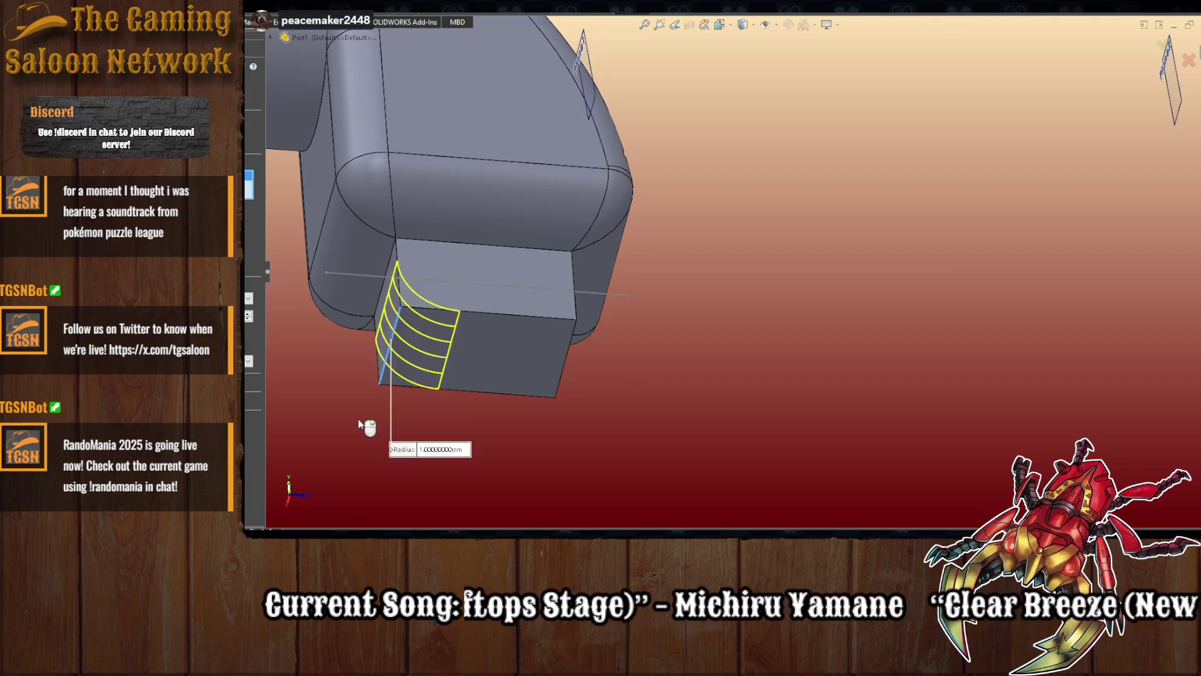
type("2")
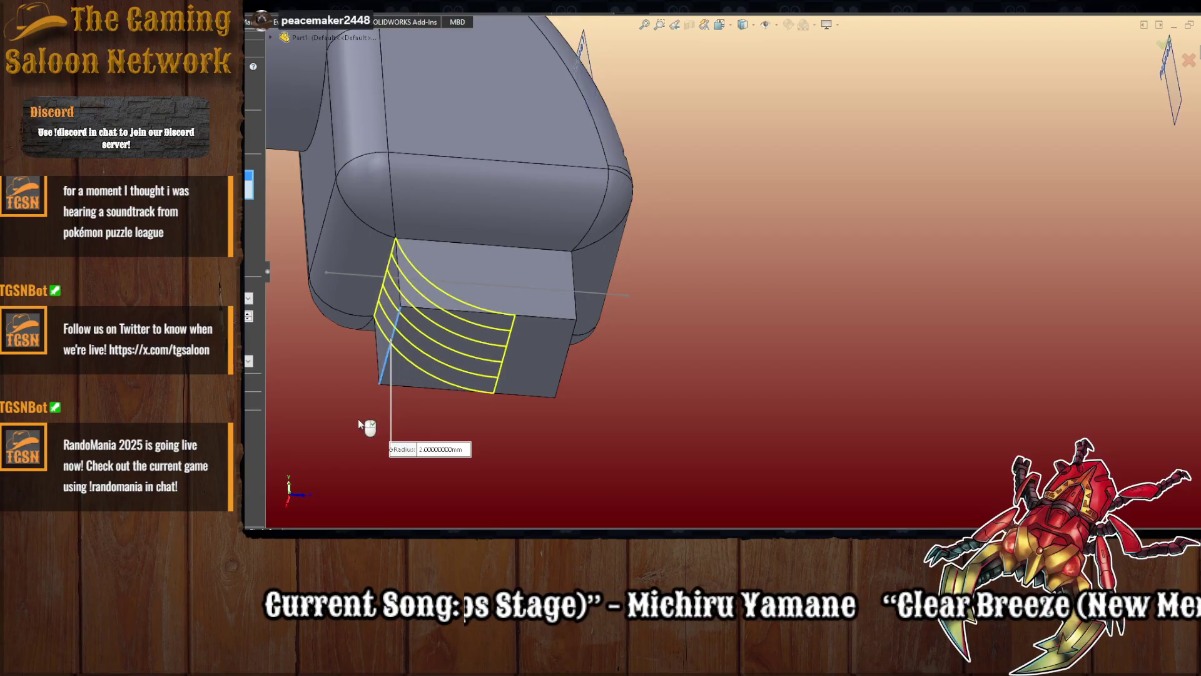
type("3")
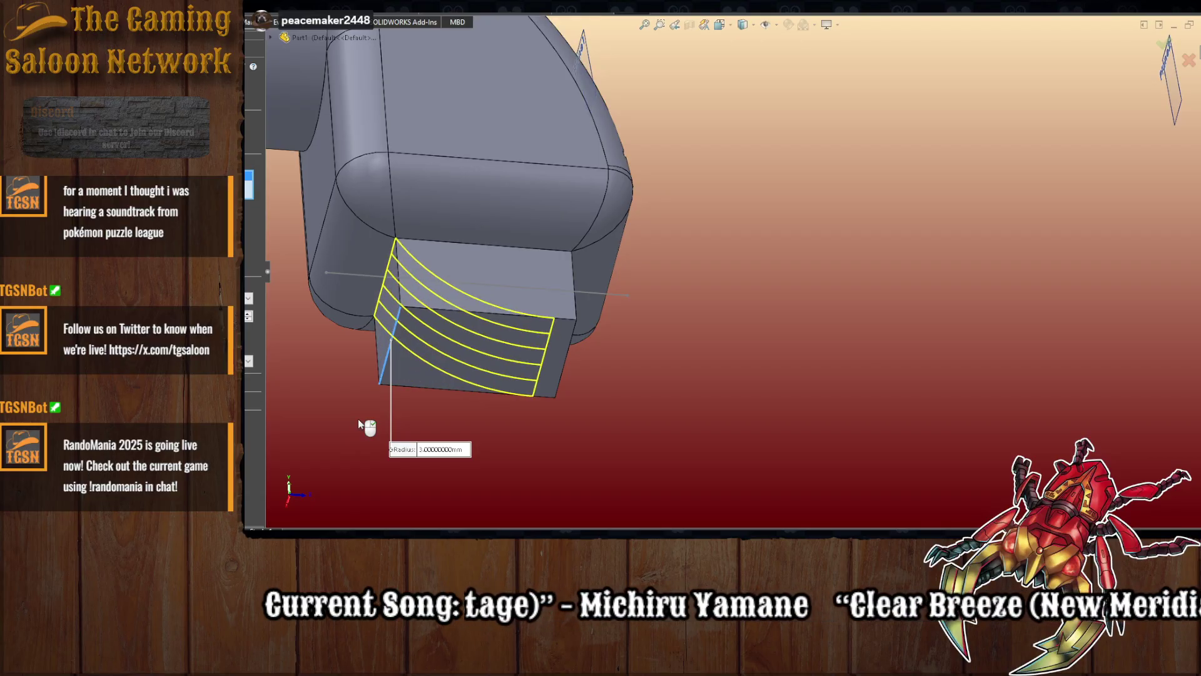
type("4")
type("3.5")
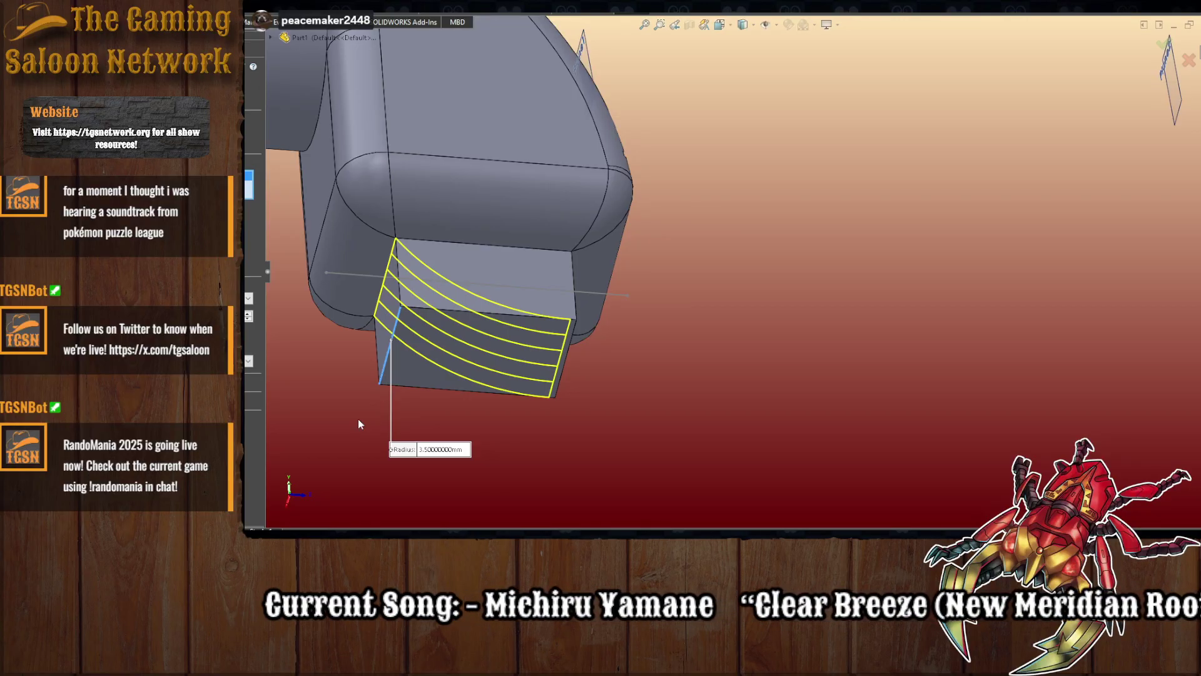
type("3.6")
key("BackSpace")
type("7")
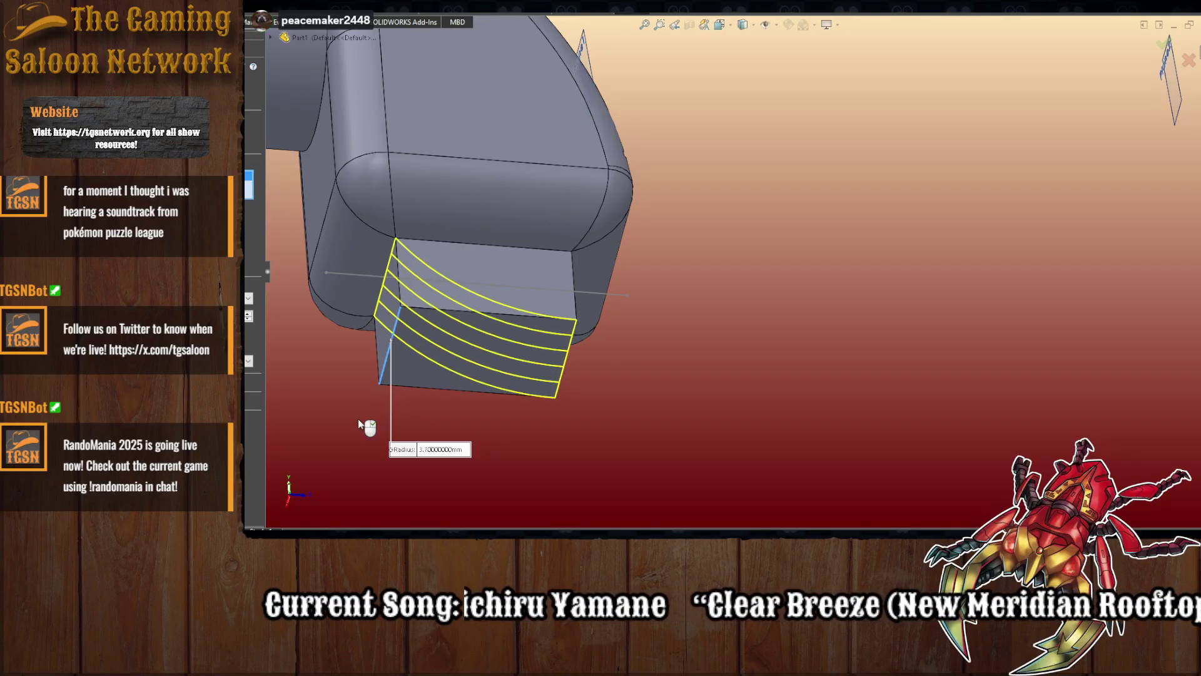
middle_click_drag(430, 380, 432, 432)
right_click(538, 443)
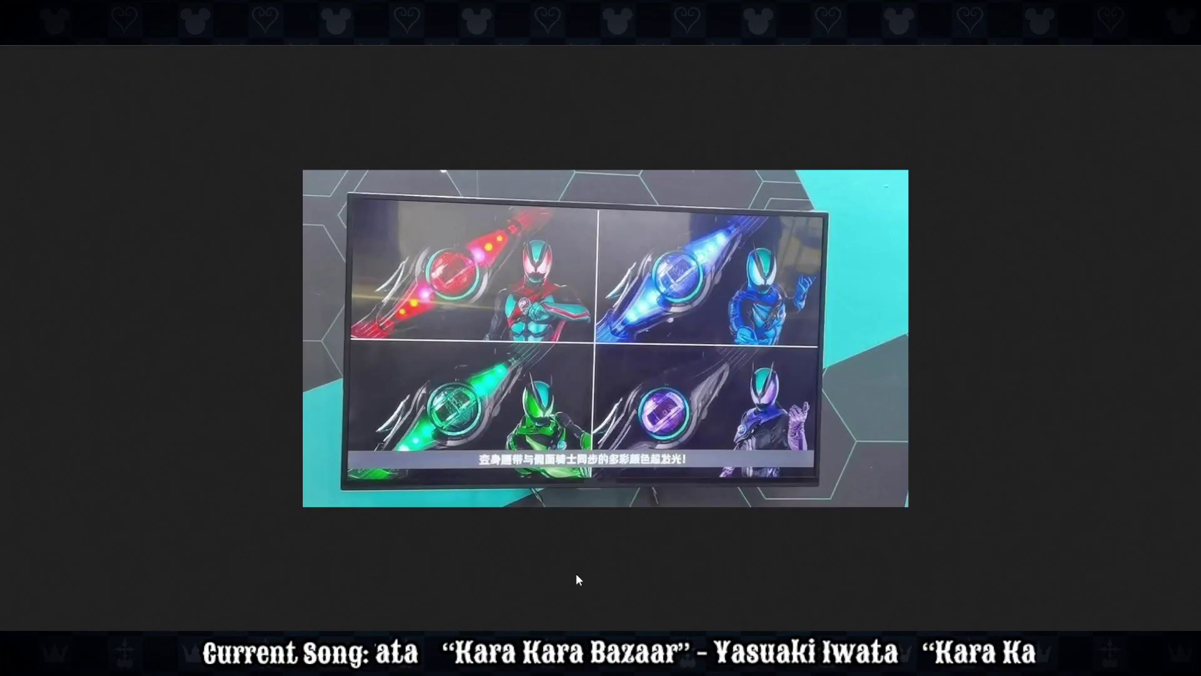
- Enlarge the four-colour belt picture, switch to the HENSHIN BELT DX ZEZTZ DRIVER product page, and read its description
scroll(576, 574, "up", 5, "ctrl")
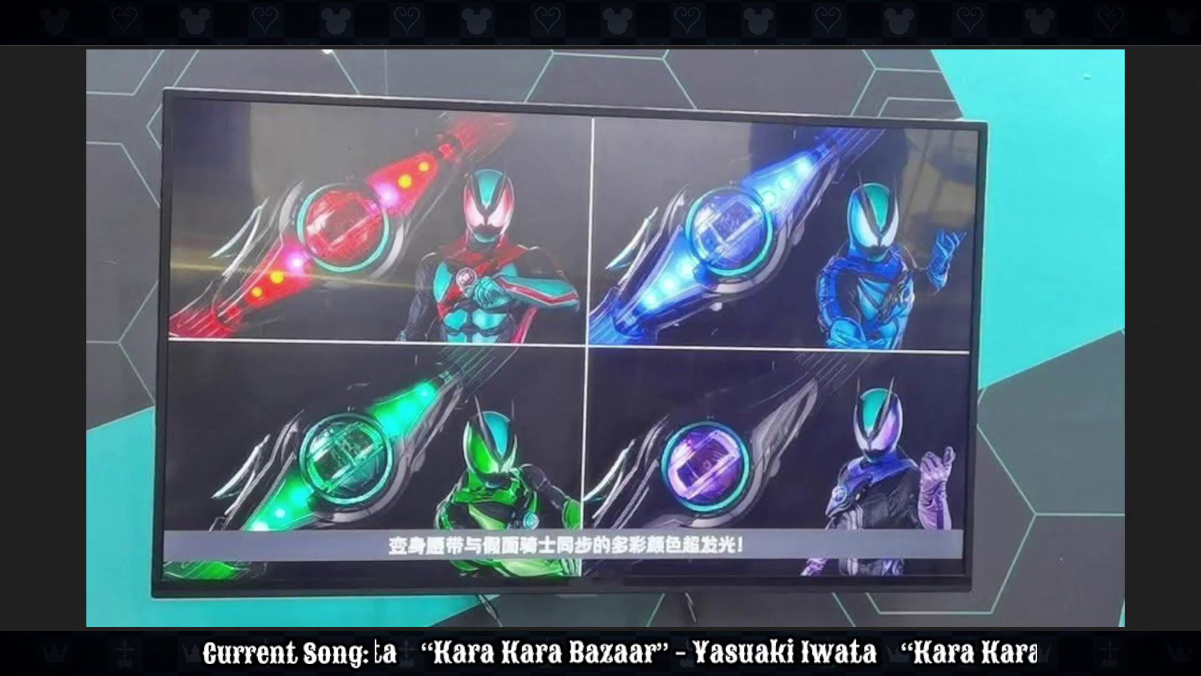
key("ctrl+Tab")
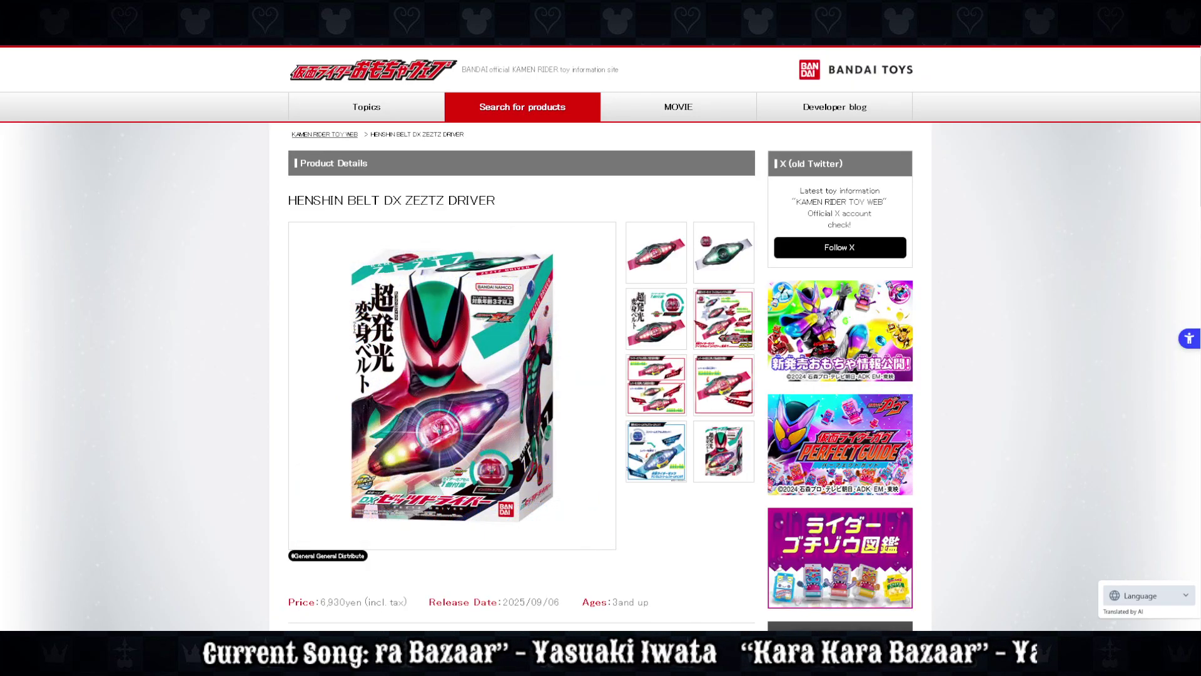
scroll(724, 316, "down", 3)
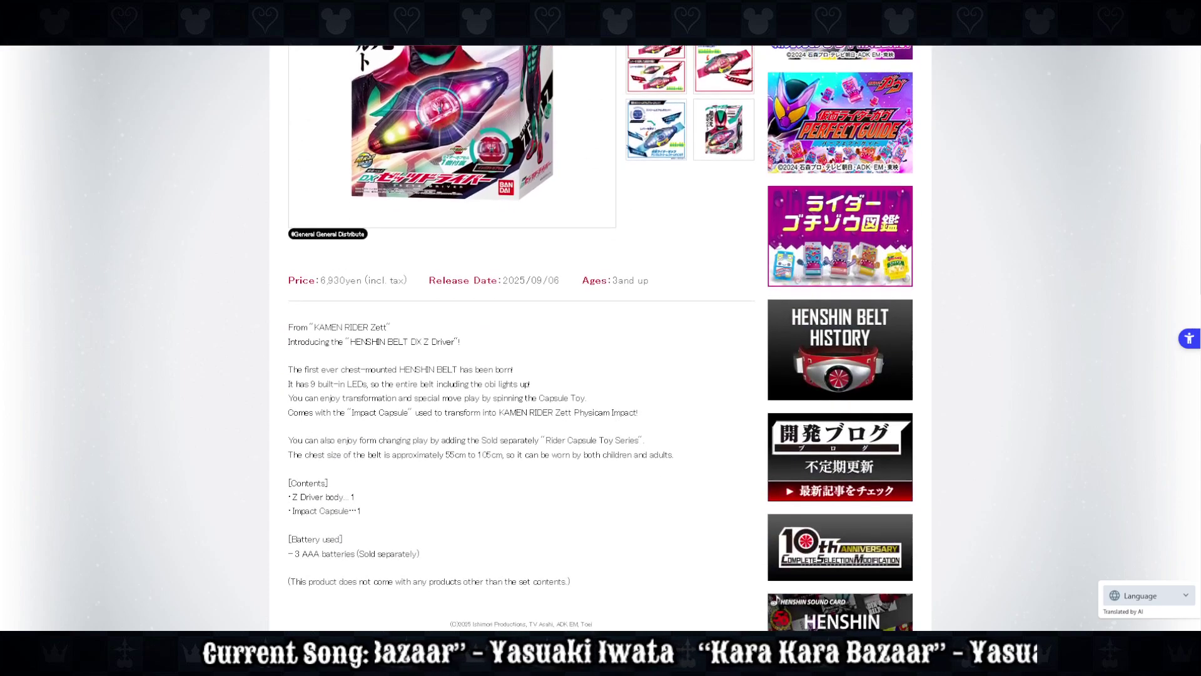
scroll(724, 316, "up", 2)
- Open the belt's enlarged product pictures and browse the transformation, finisher and Stream Capsem form-change images
left_click(656, 243)
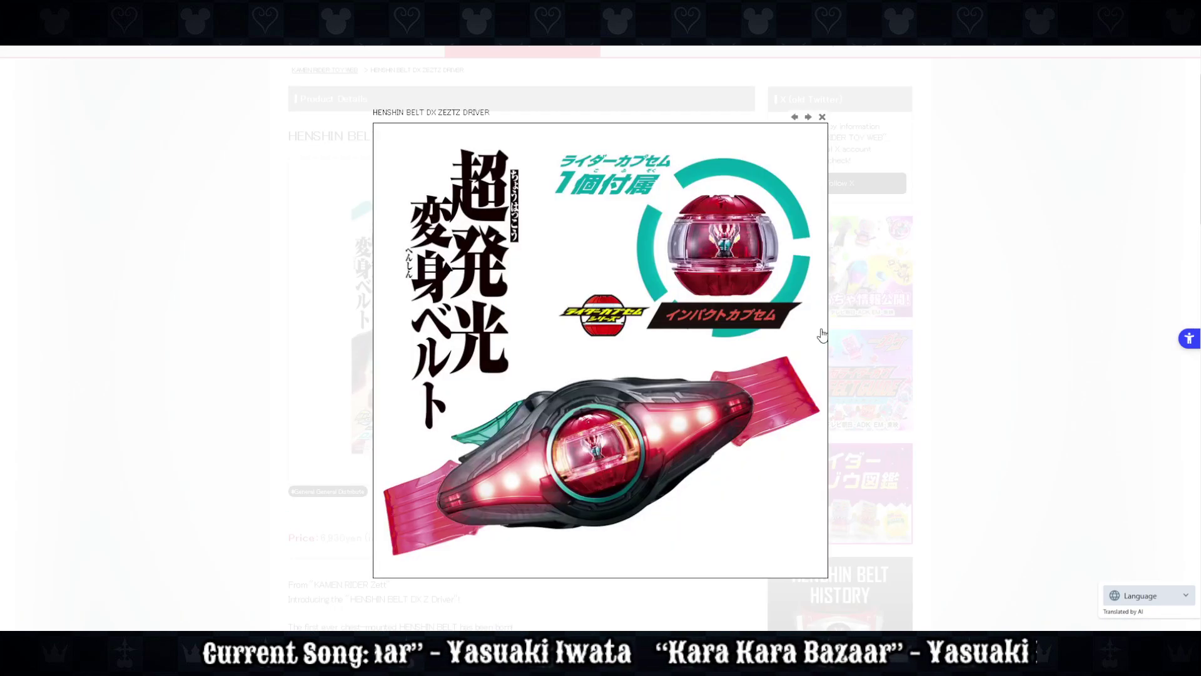
left_click(809, 118)
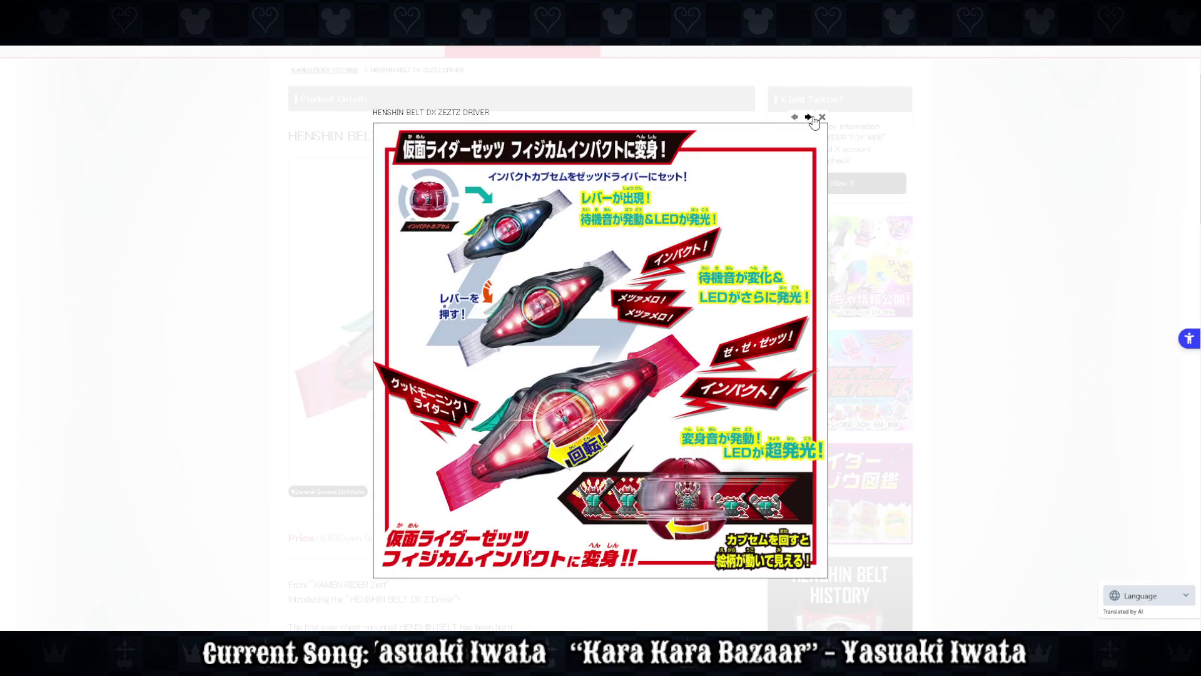
left_click(694, 481)
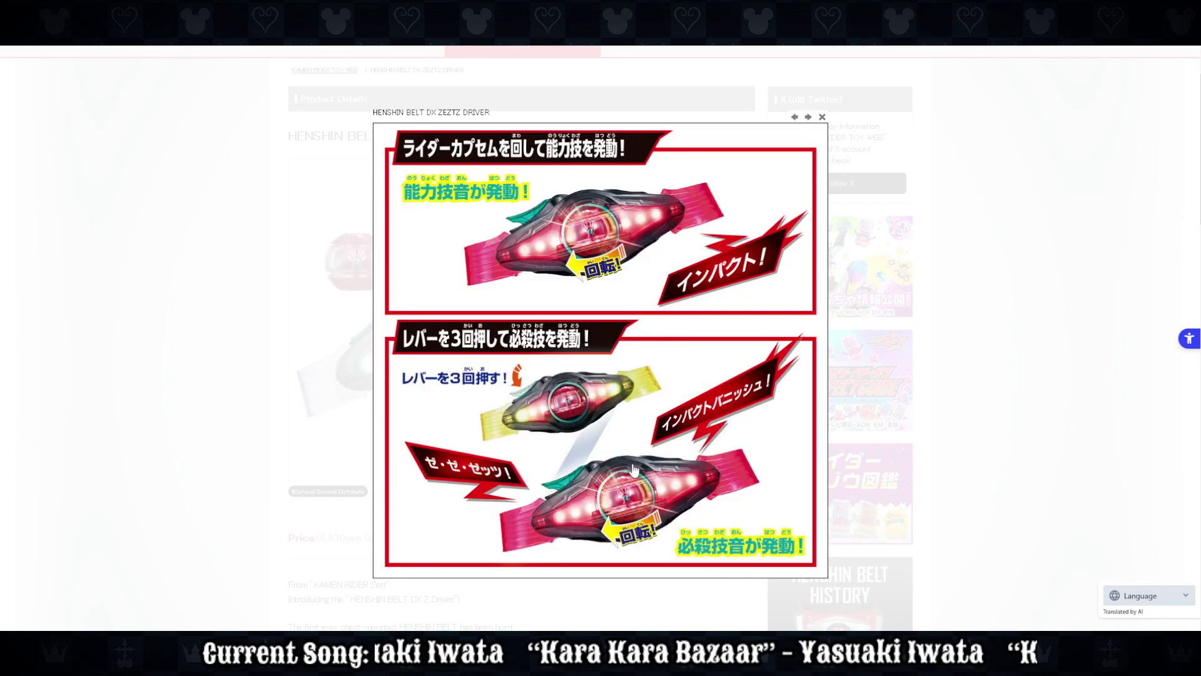
left_click(795, 117)
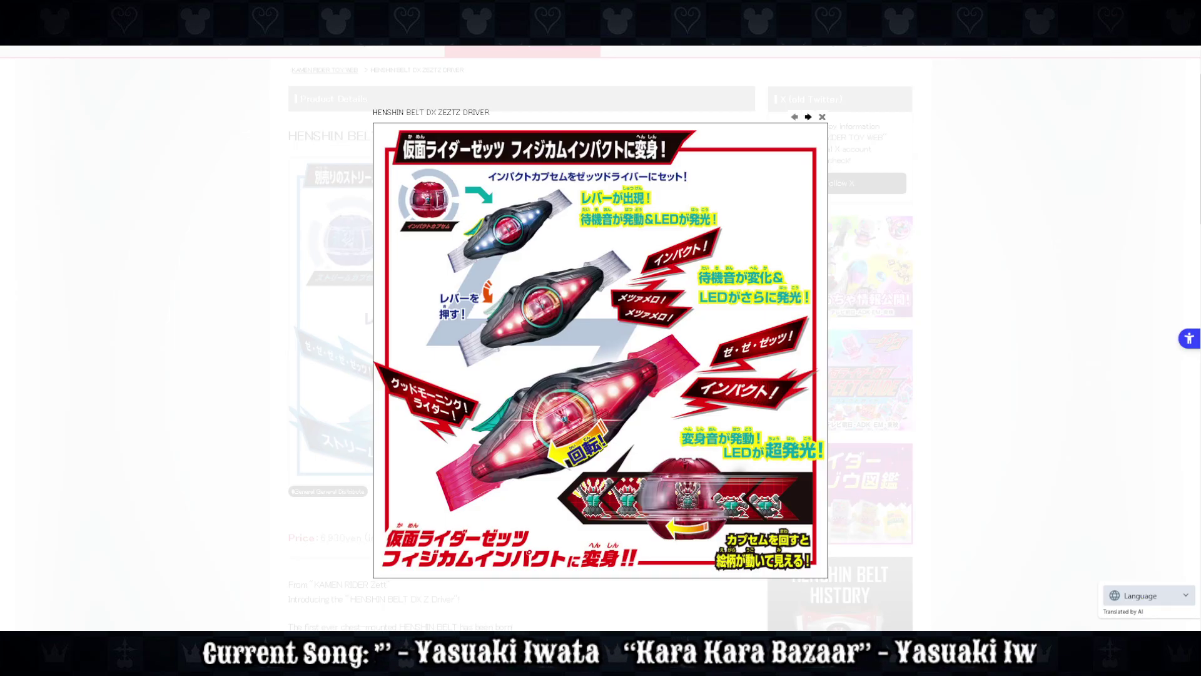
left_click(809, 117)
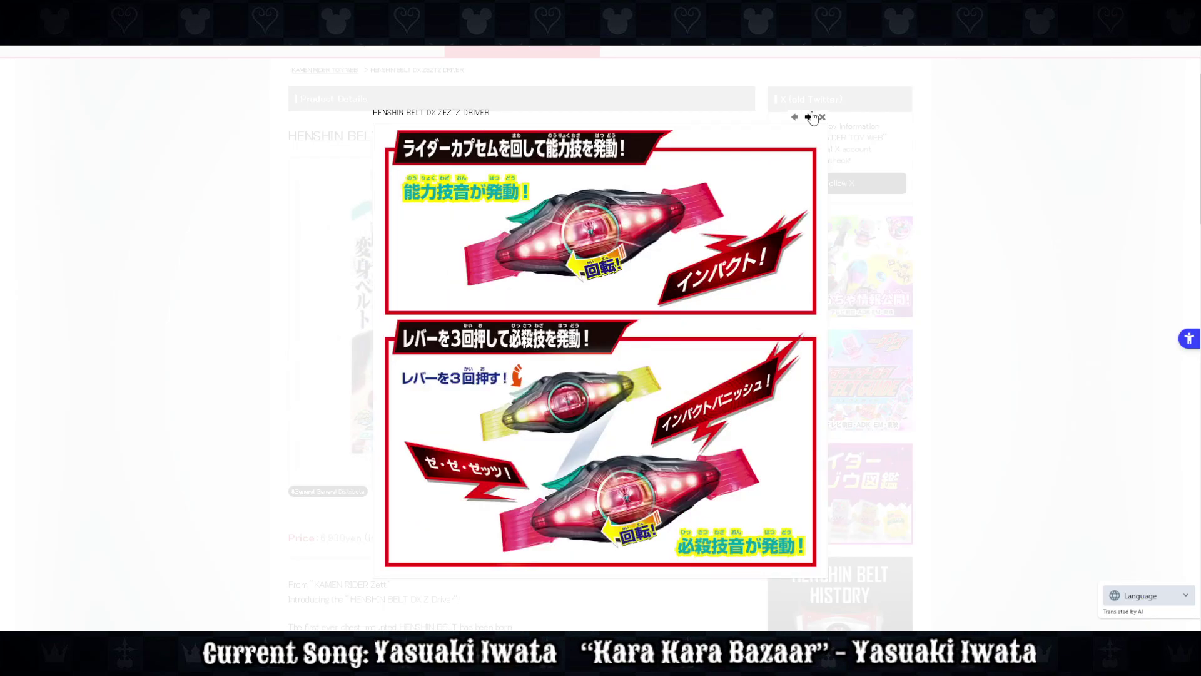
left_click(809, 117)
left_click(809, 117)
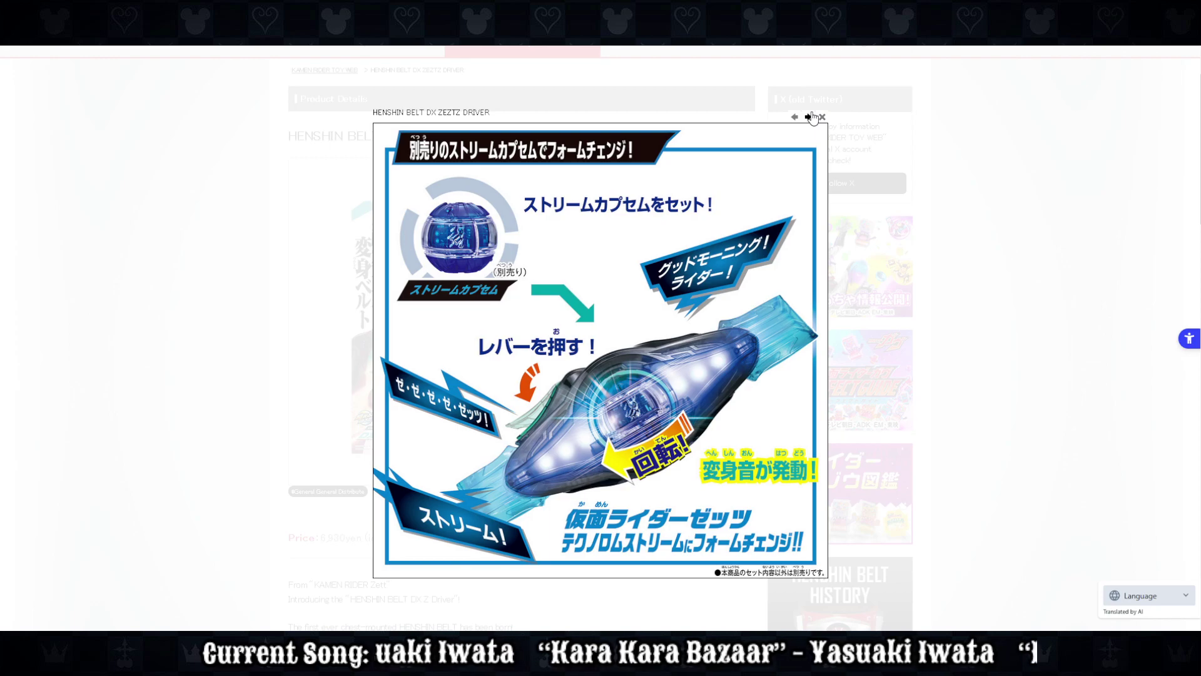
- Close the enlarged picture, open the related HENSHIN BELT DX ZEZTZ DRIVER 4FORM CHANGE SET page, and read its contents list
left_click(809, 117)
left_click(891, 289)
scroll(542, 323, "down", 1)
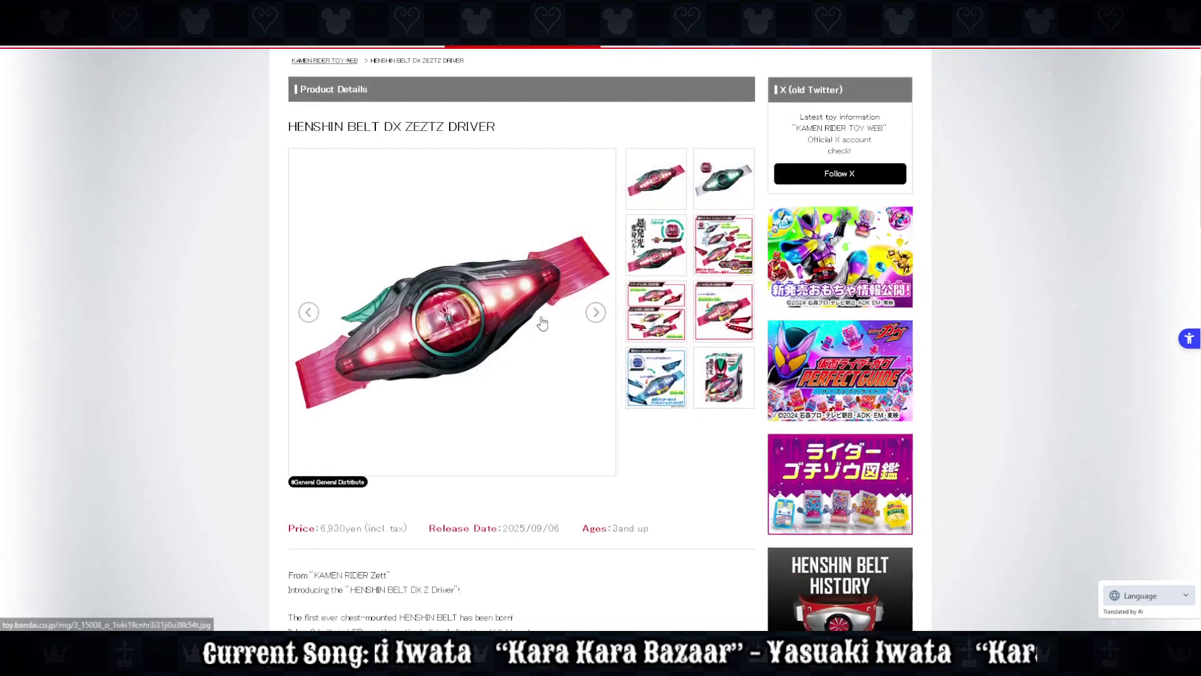
scroll(541, 323, "down", 10)
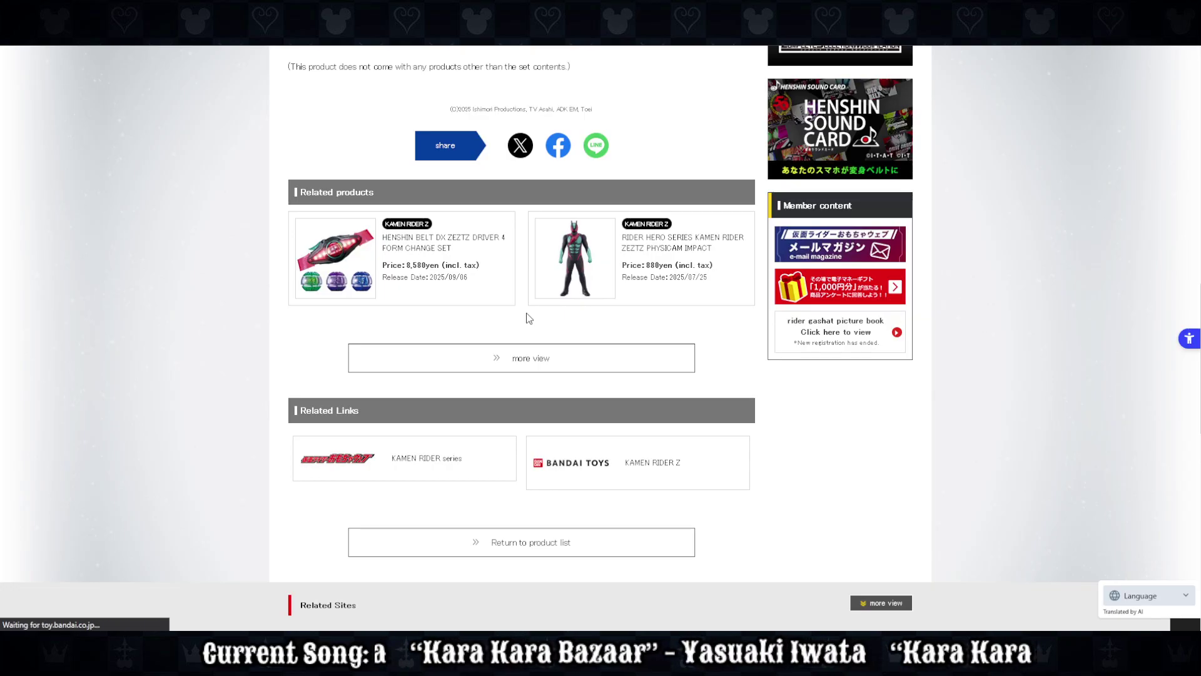
scroll(521, 304, "down", 5)
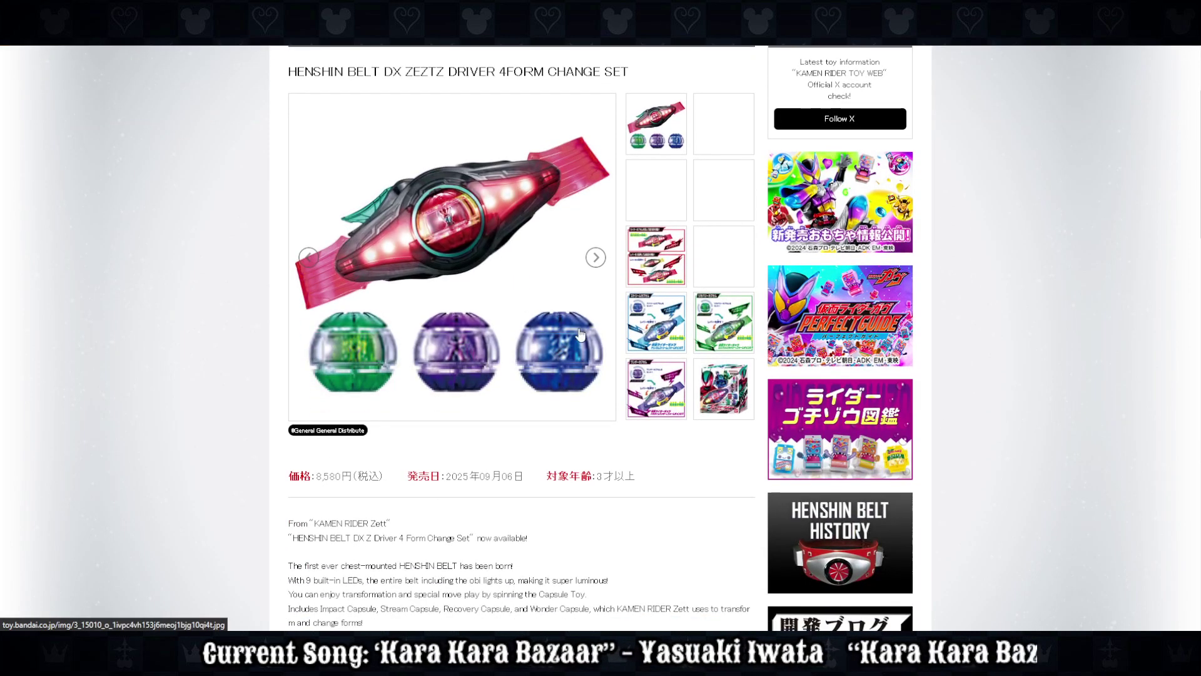
scroll(581, 382, "down", 2)
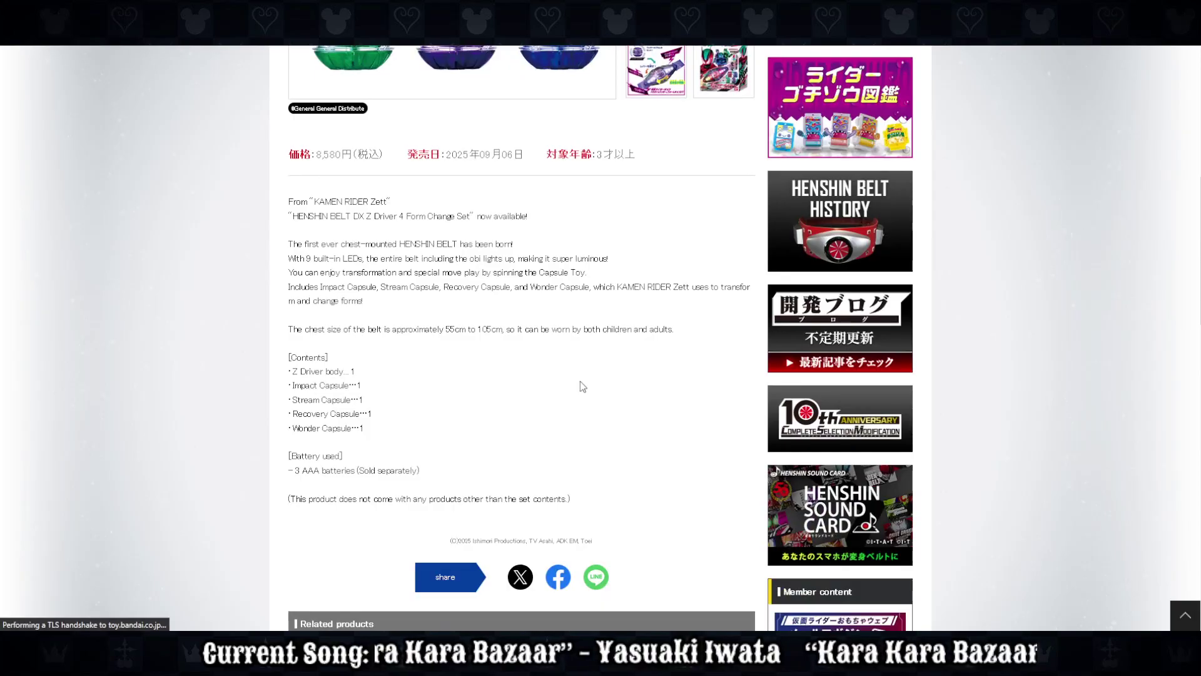
scroll(580, 381, "up", 7)
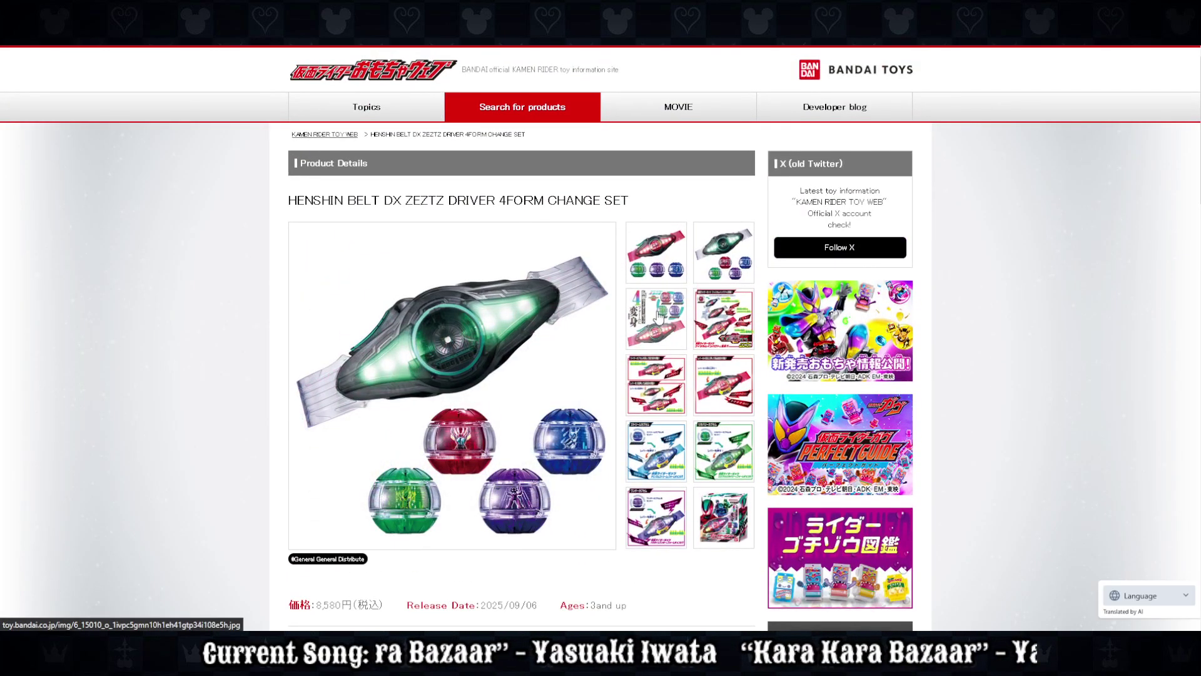
- Enlarge the 4FORM CHANGE SET pictures and browse from the belt with capsules through to the packaging box
left_click(674, 244)
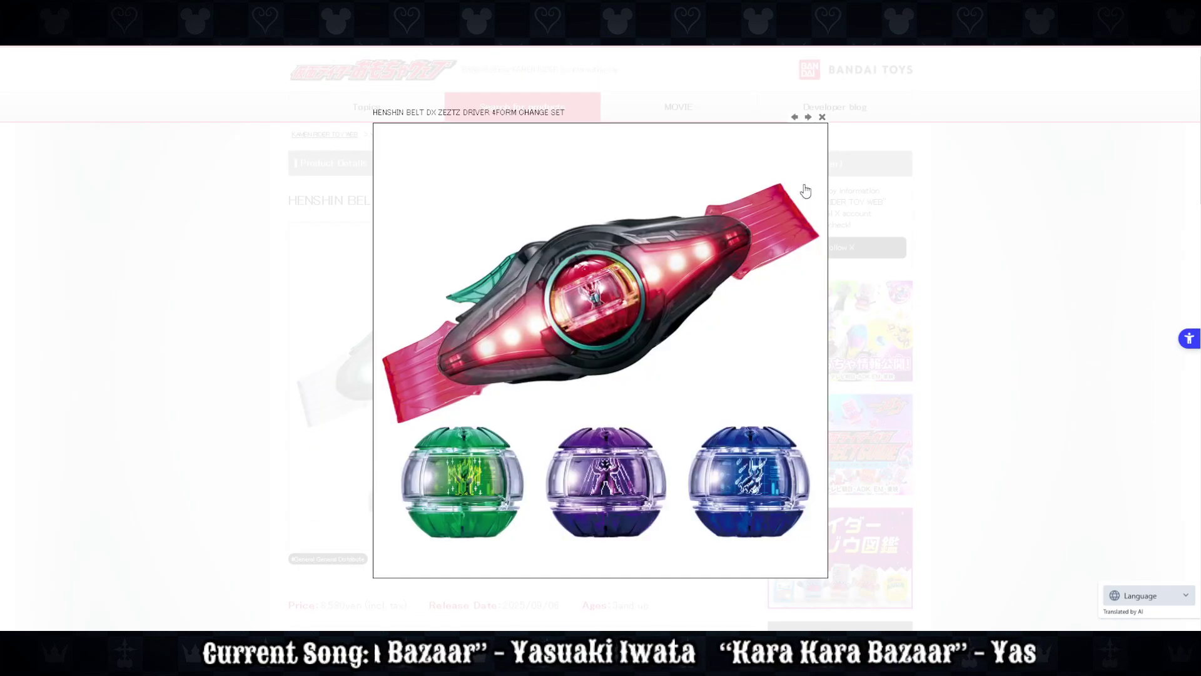
left_click(808, 118)
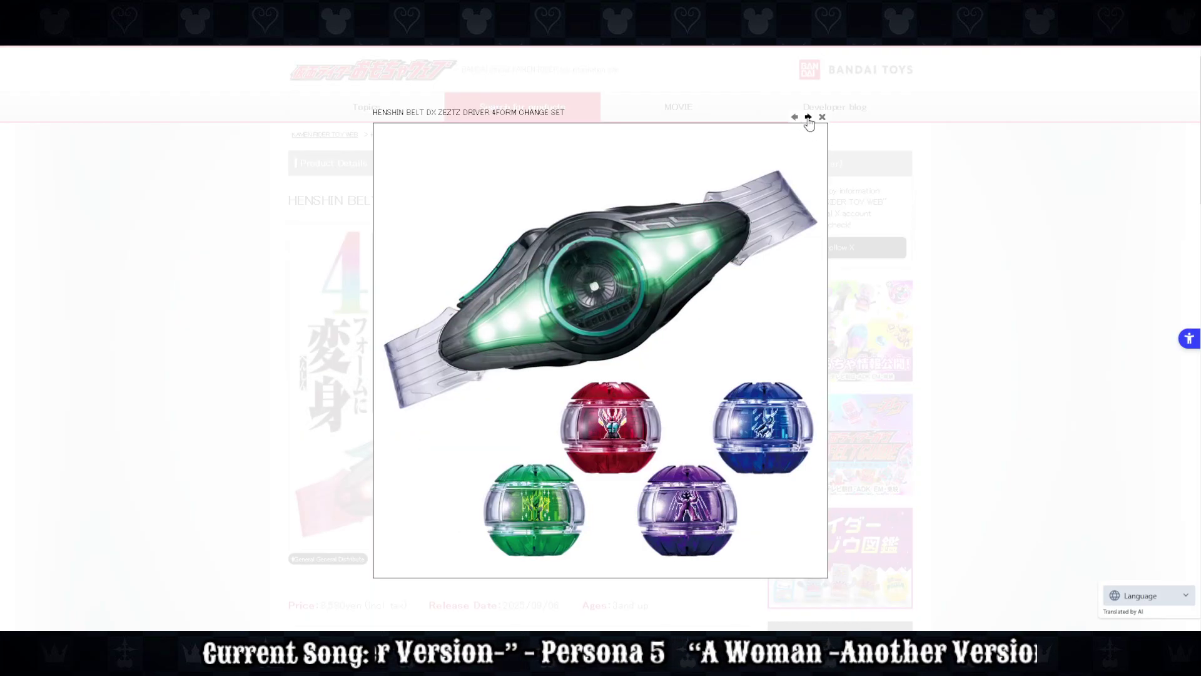
left_click(809, 118)
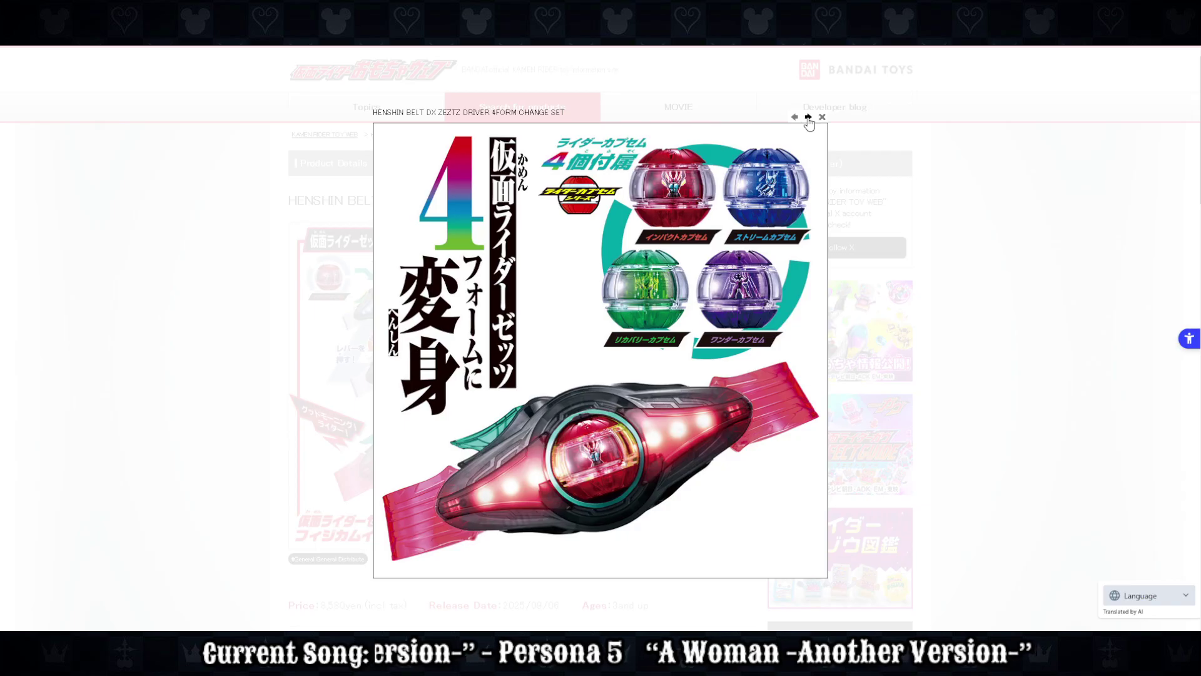
left_click(808, 118)
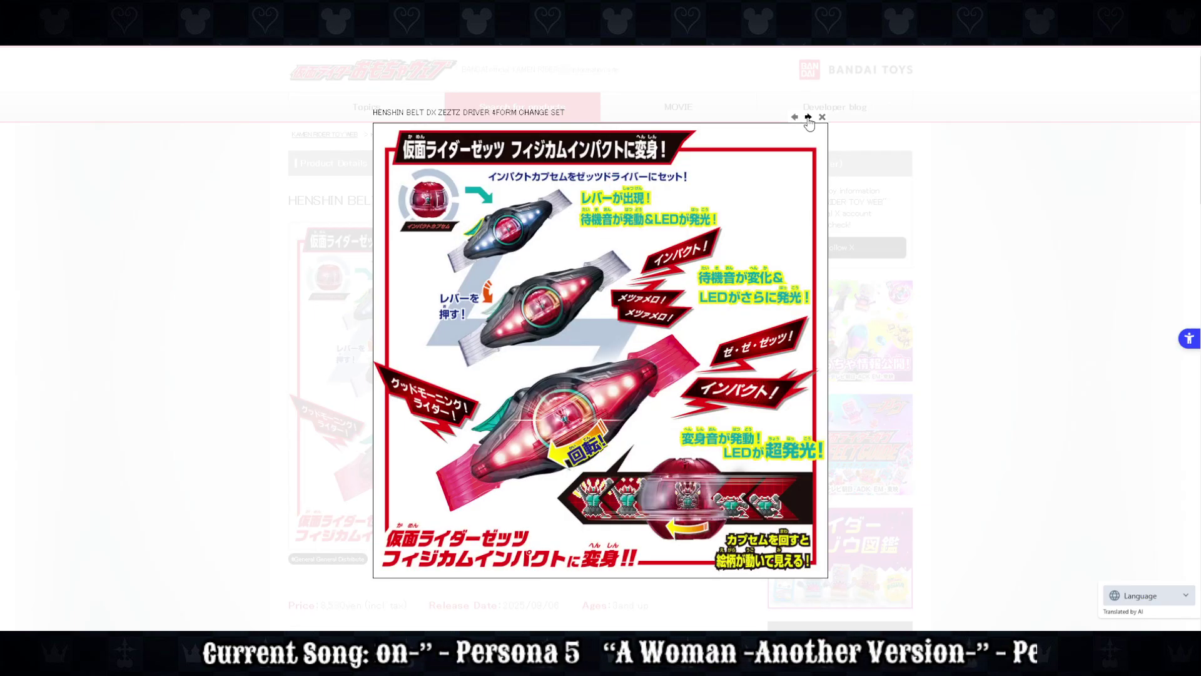
left_click(808, 117)
left_click(808, 118)
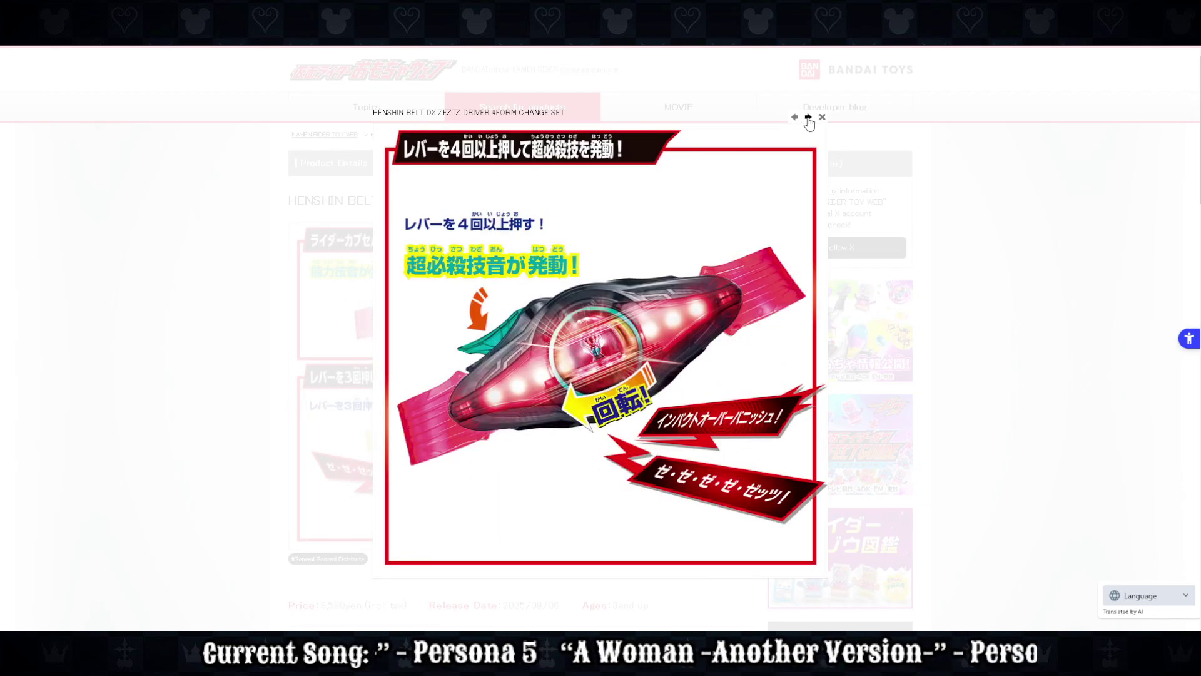
left_click(808, 118)
left_click(808, 118)
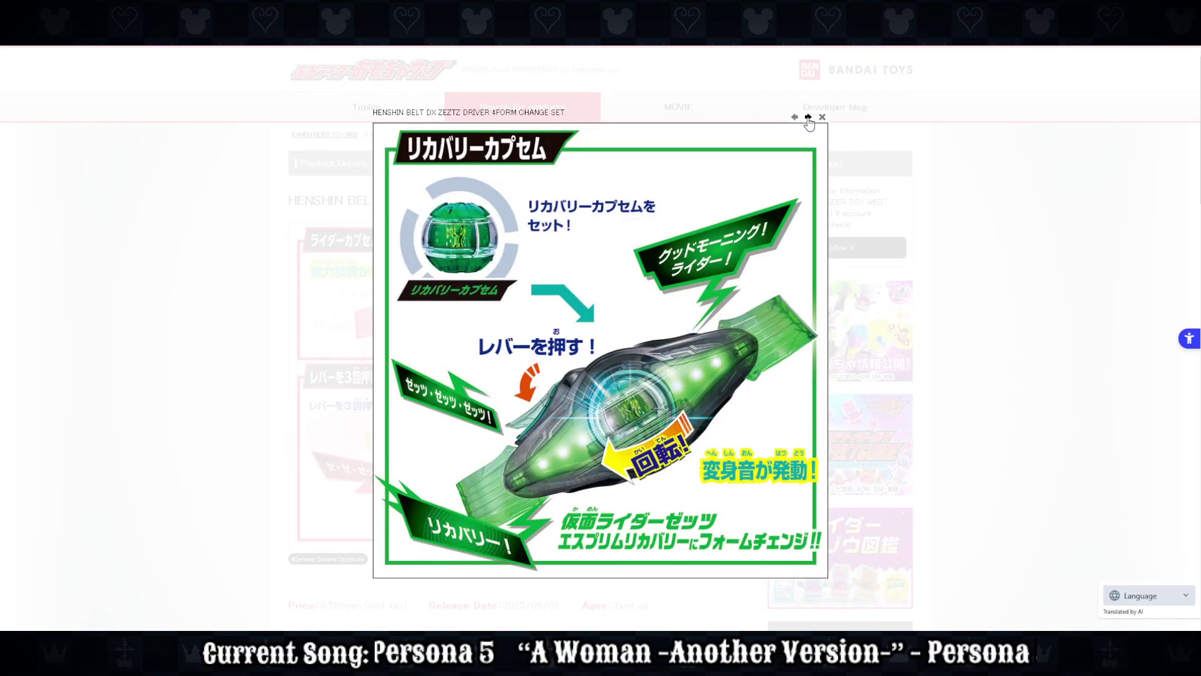
left_click(808, 118)
left_click(808, 117)
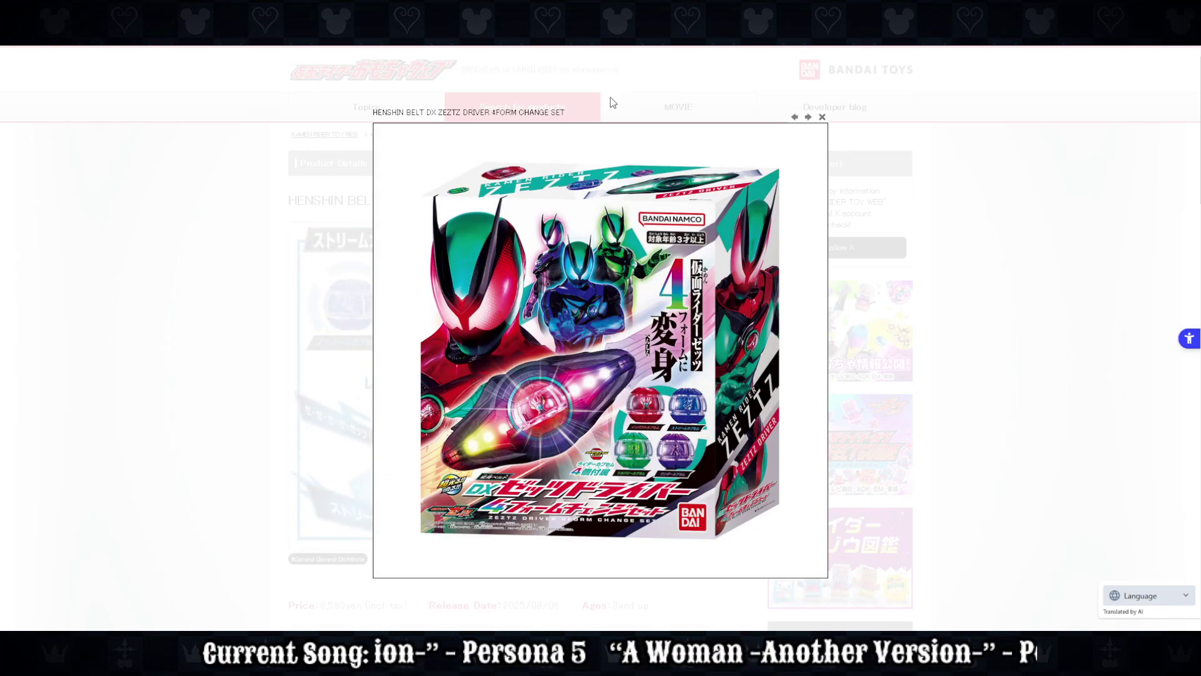
- Browse back through the enlarged pictures, past the Recovery Capsem and Physicam Impact images, to the four-capsule overview
left_click(794, 117)
left_click(793, 118)
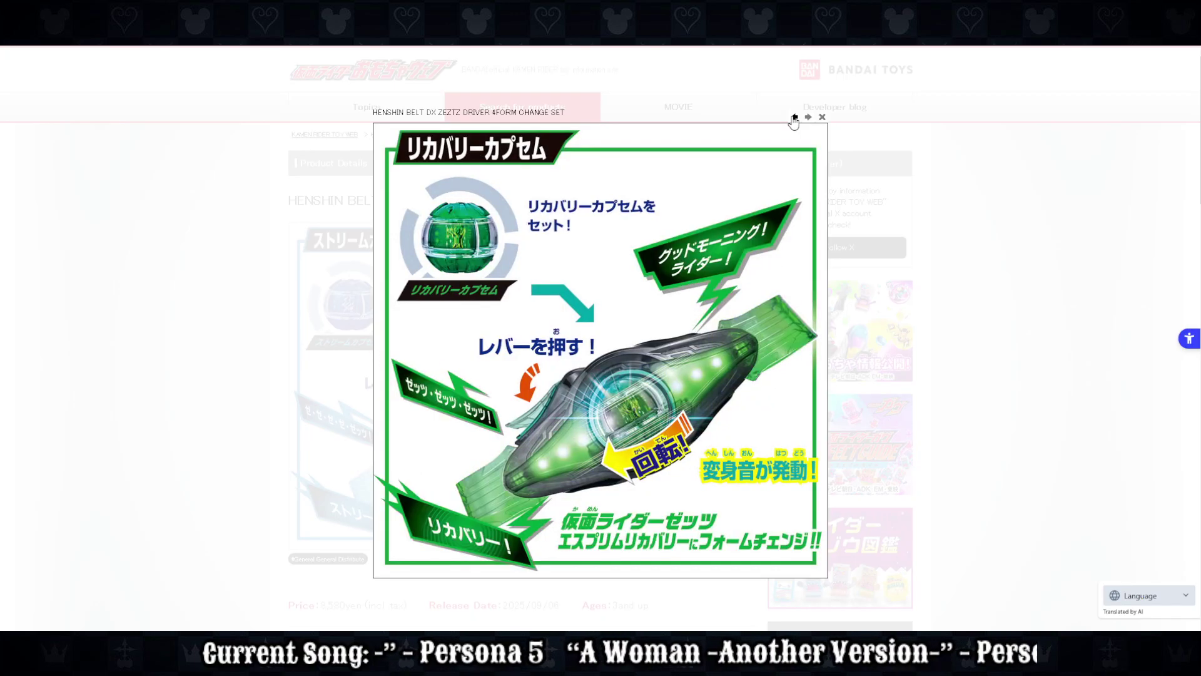
left_click(793, 118)
left_click(794, 118)
left_click(794, 117)
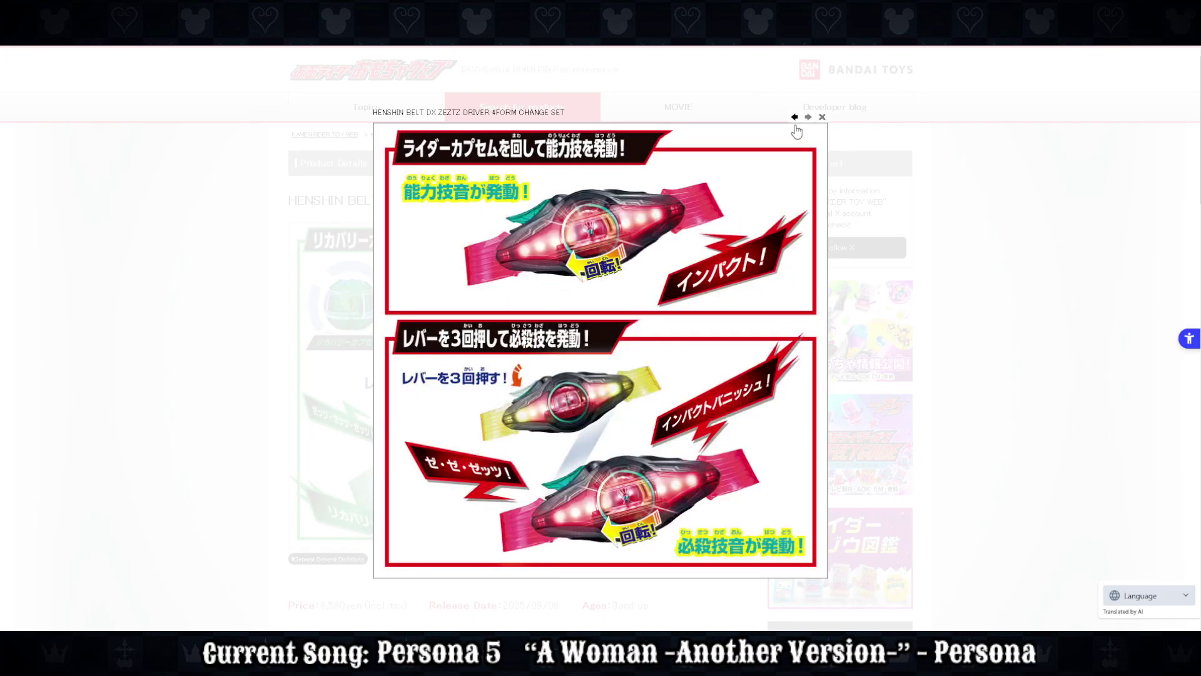
left_click(794, 117)
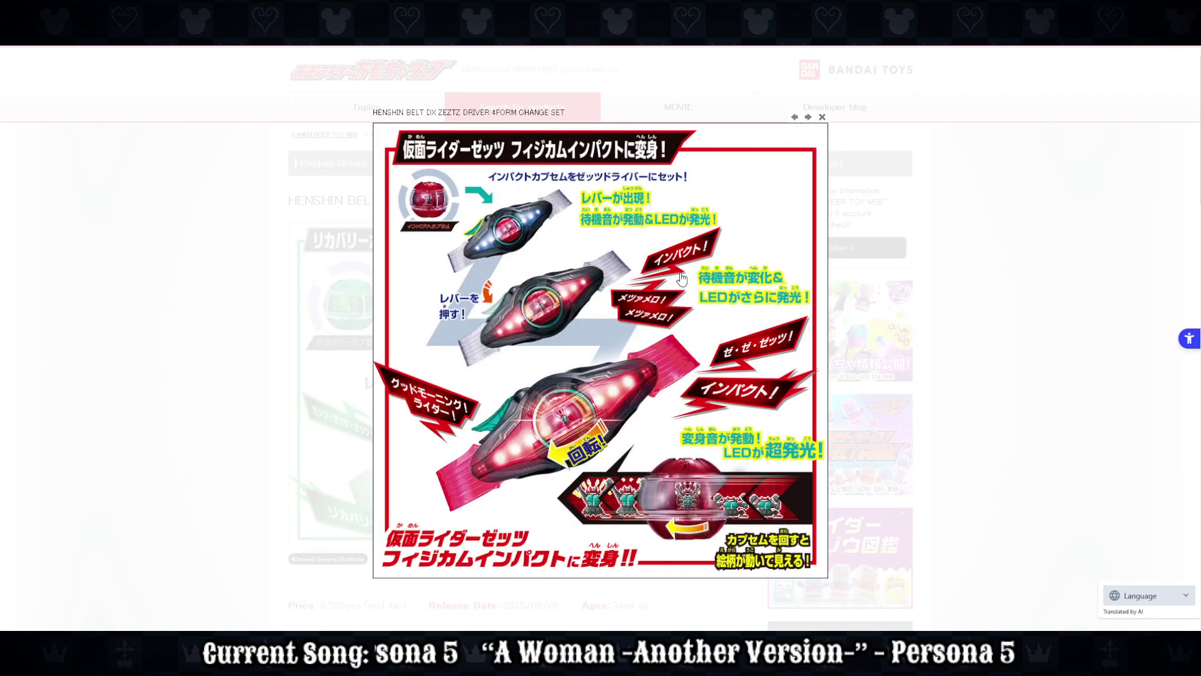
left_click(793, 120)
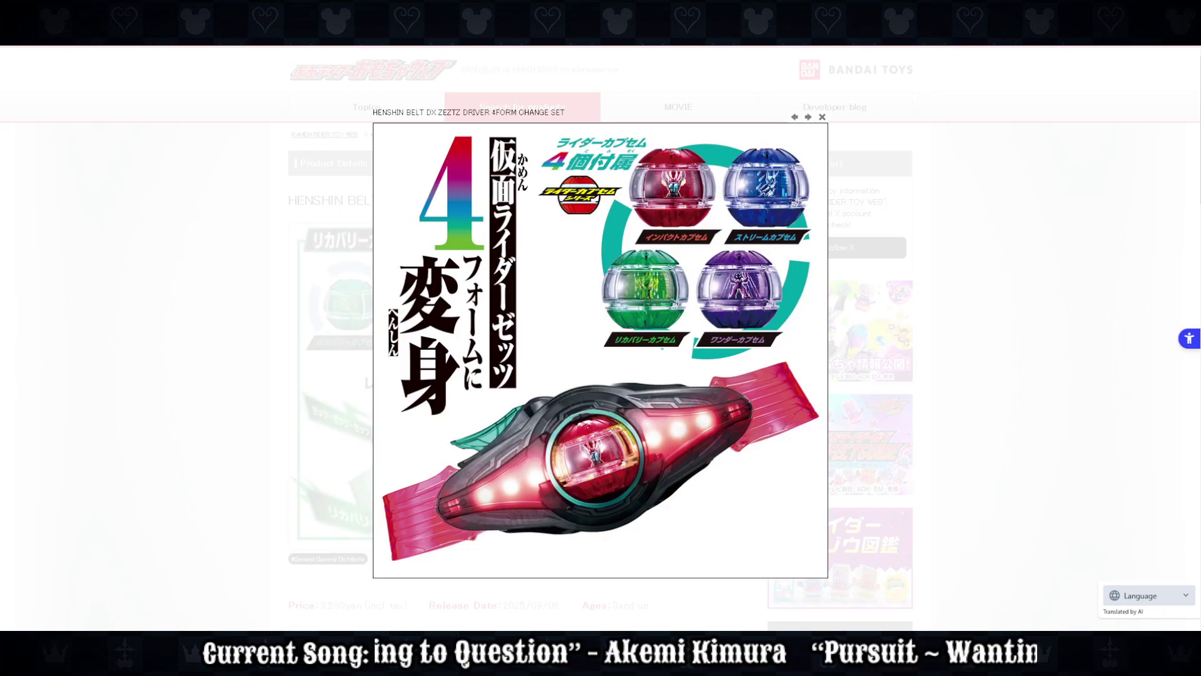
- Enlarge the set's packaging box picture on its own, and switch back to the SOLIDWORKS part
left_click(871, 443)
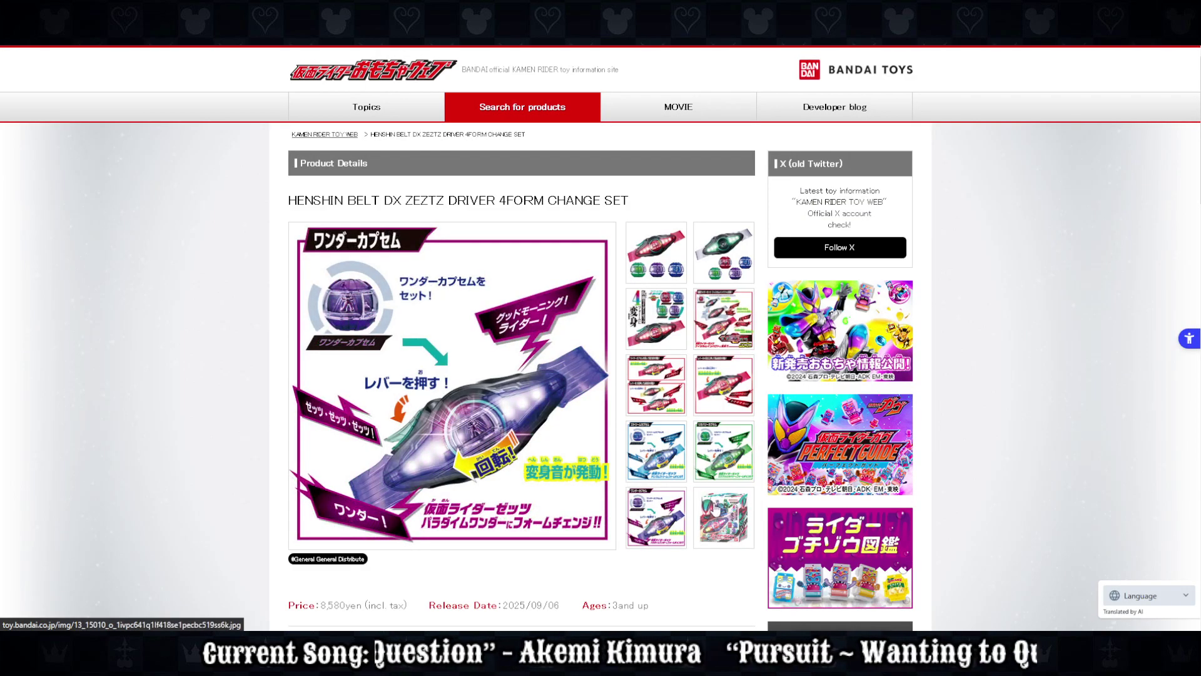
left_click(739, 514)
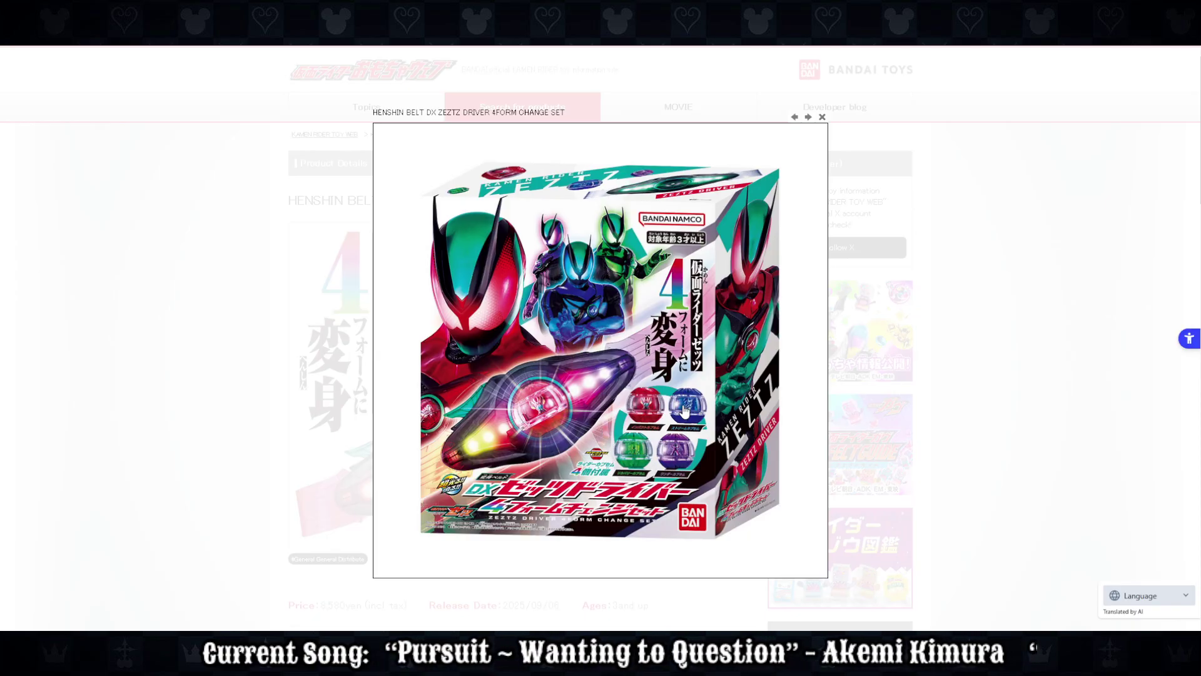
left_click(823, 118)
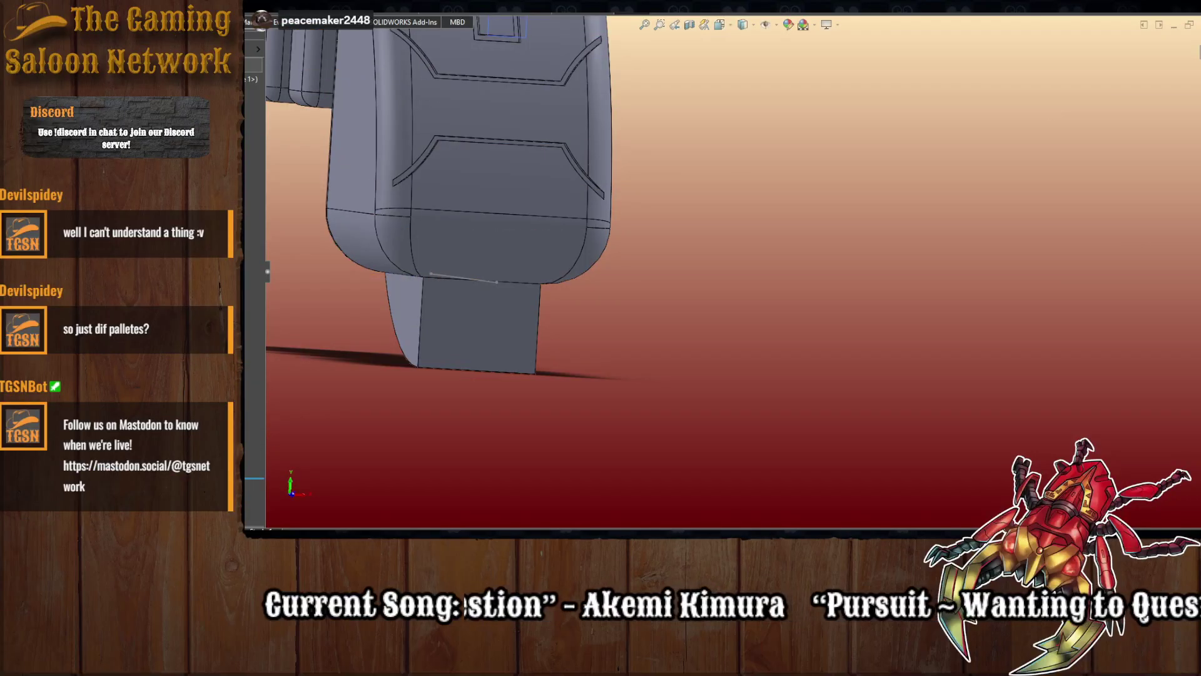
- Start a new sketch on the flat front face of the boss beneath the curved block
scroll(482, 325, "up", 5)
scroll(610, 285, "down", 6)
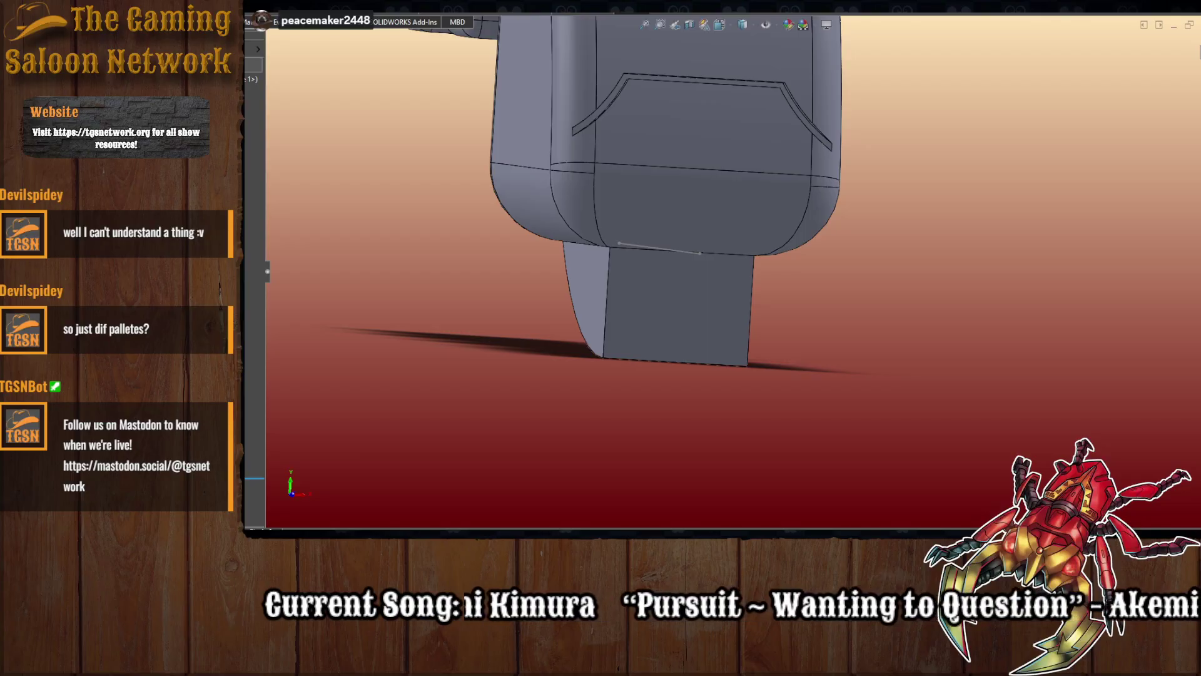
scroll(688, 282, "up", 3)
middle_click_drag(688, 282, 738, 263)
scroll(750, 351, "down", 5)
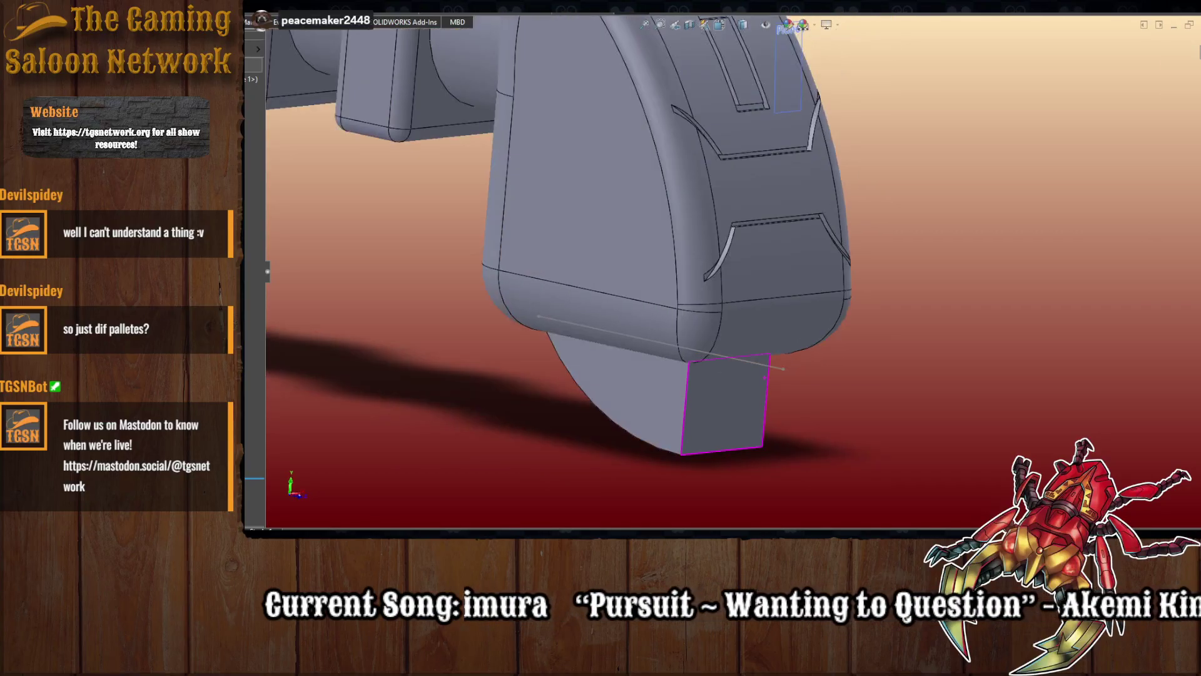
mouse_move(811, 403)
middle_mouse_down()
mouse_move(857, 351)
mouse_move(817, 397)
mouse_move(782, 326)
mouse_move(776, 407)
mouse_move(788, 382)
mouse_move(793, 392)
mouse_move(767, 372)
mouse_move(795, 395)
middle_mouse_up()
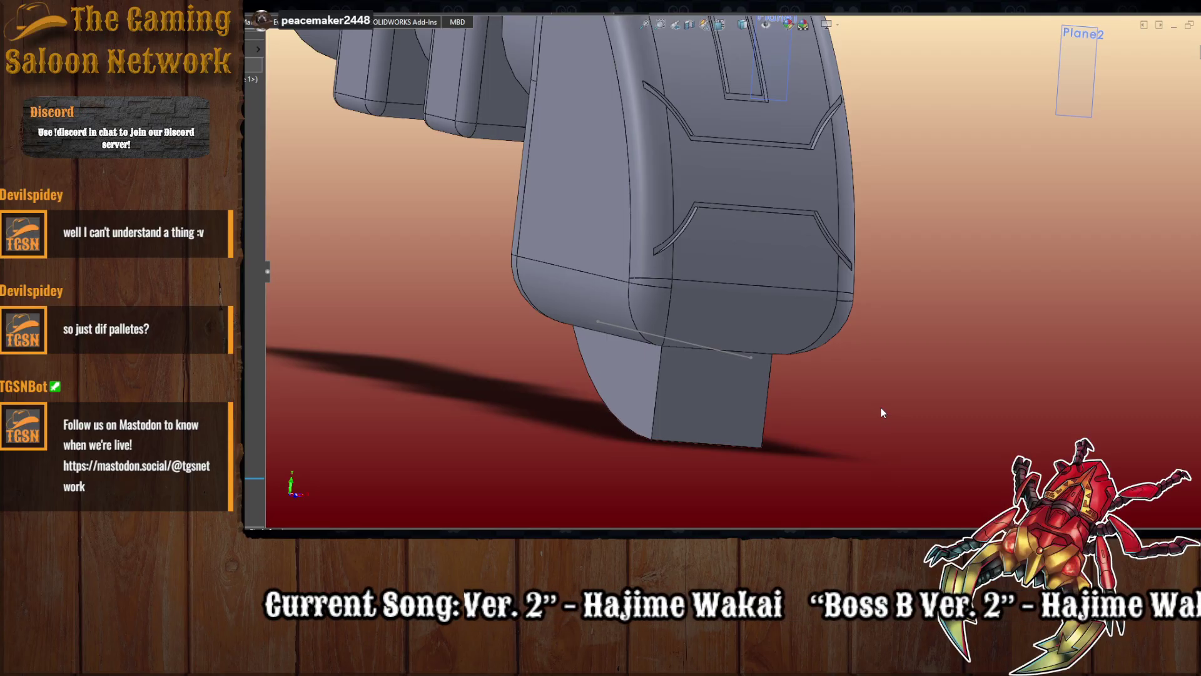
middle_click_drag(720, 390, 675, 383)
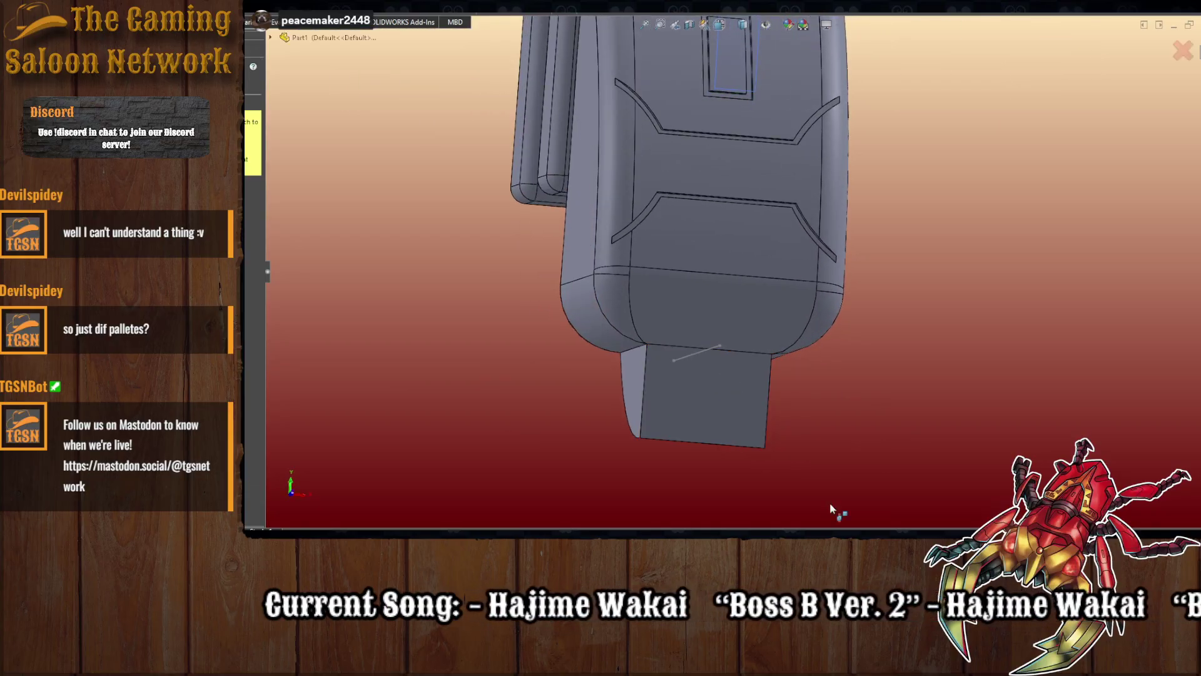
left_click(722, 380)
middle_click_drag(805, 442, 802, 425)
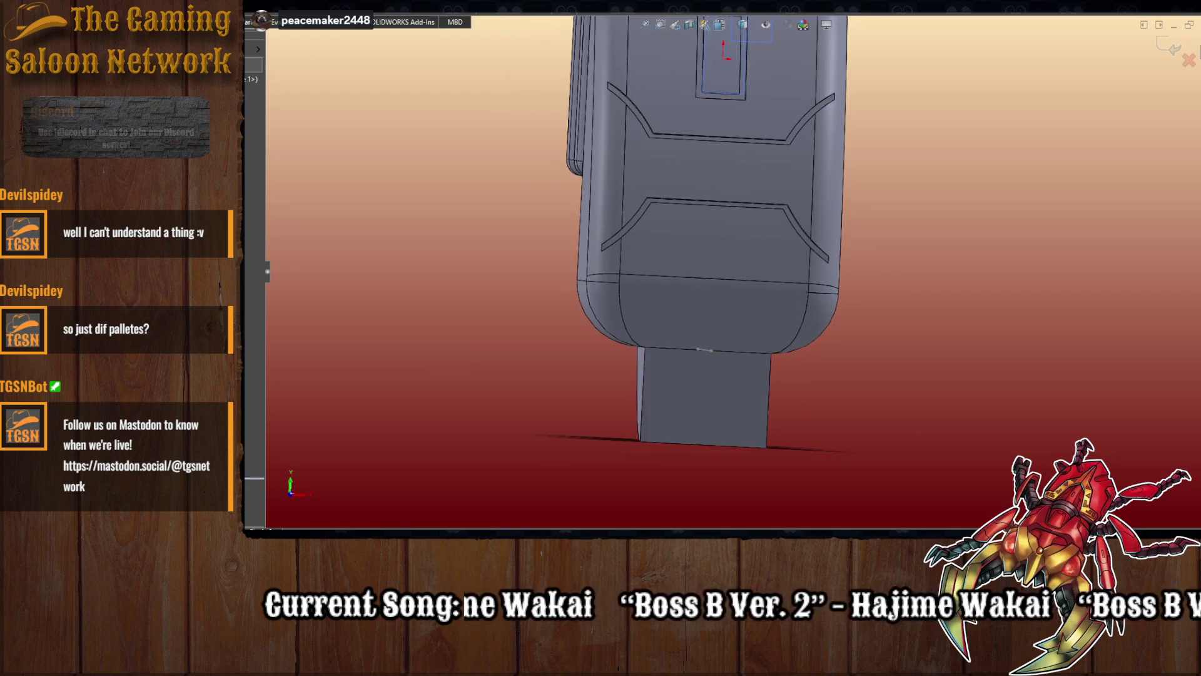
left_click(642, 442)
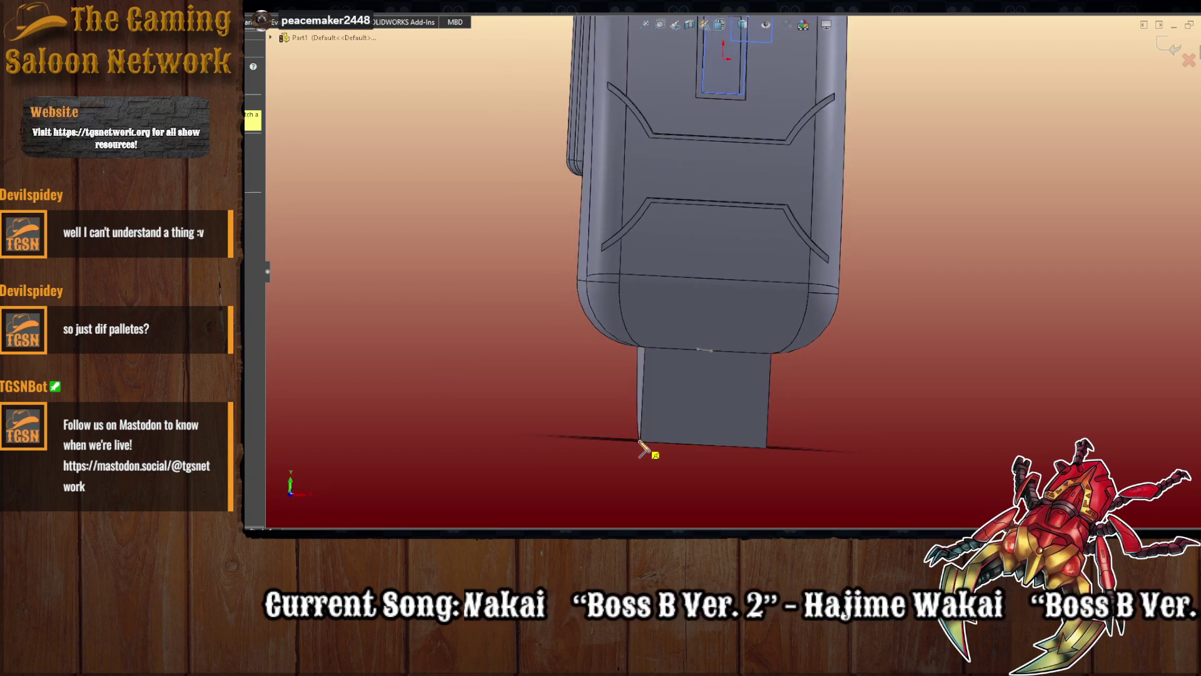
left_click(643, 443)
left_click(768, 446)
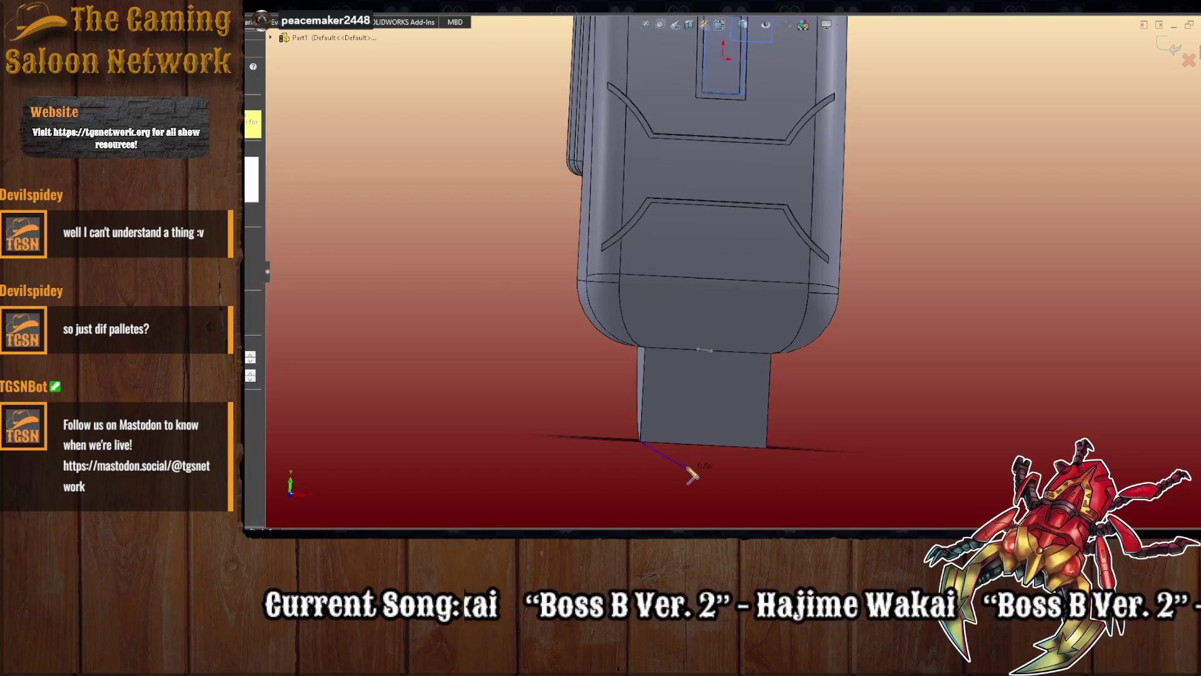
key("Escape")
- Sketch a closed four-line rectangle from the boss face's upper corners, extending slightly below the face's bottom edge
key("l")
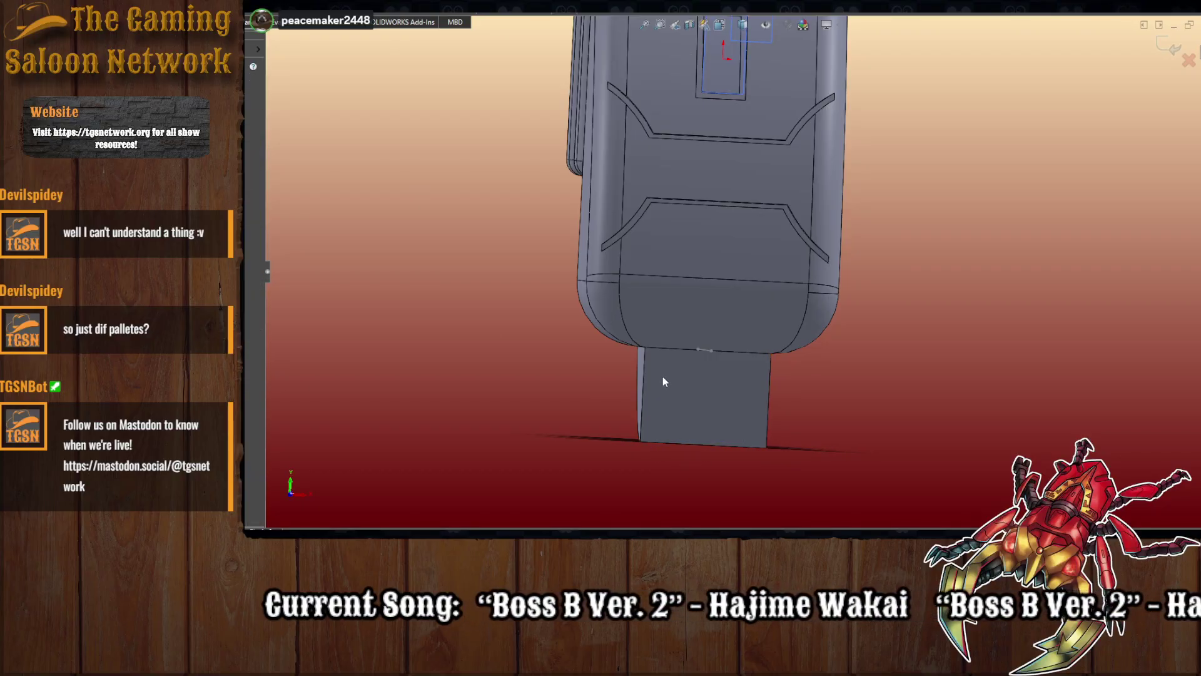
left_click(645, 348)
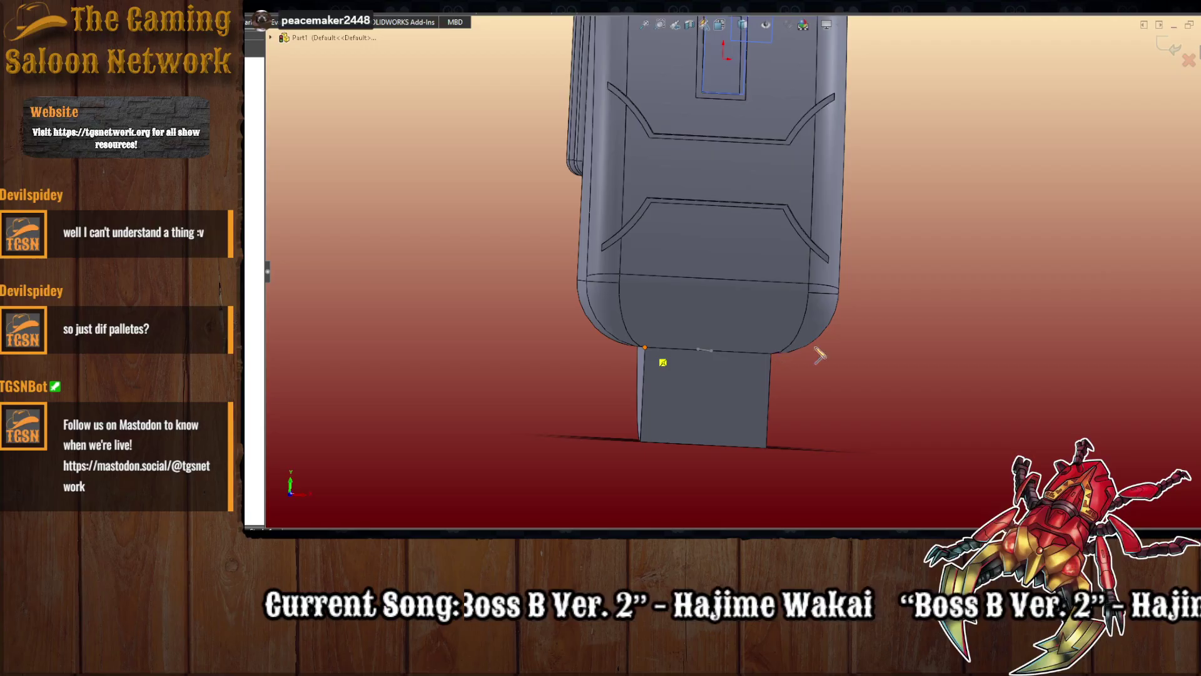
left_click(770, 354)
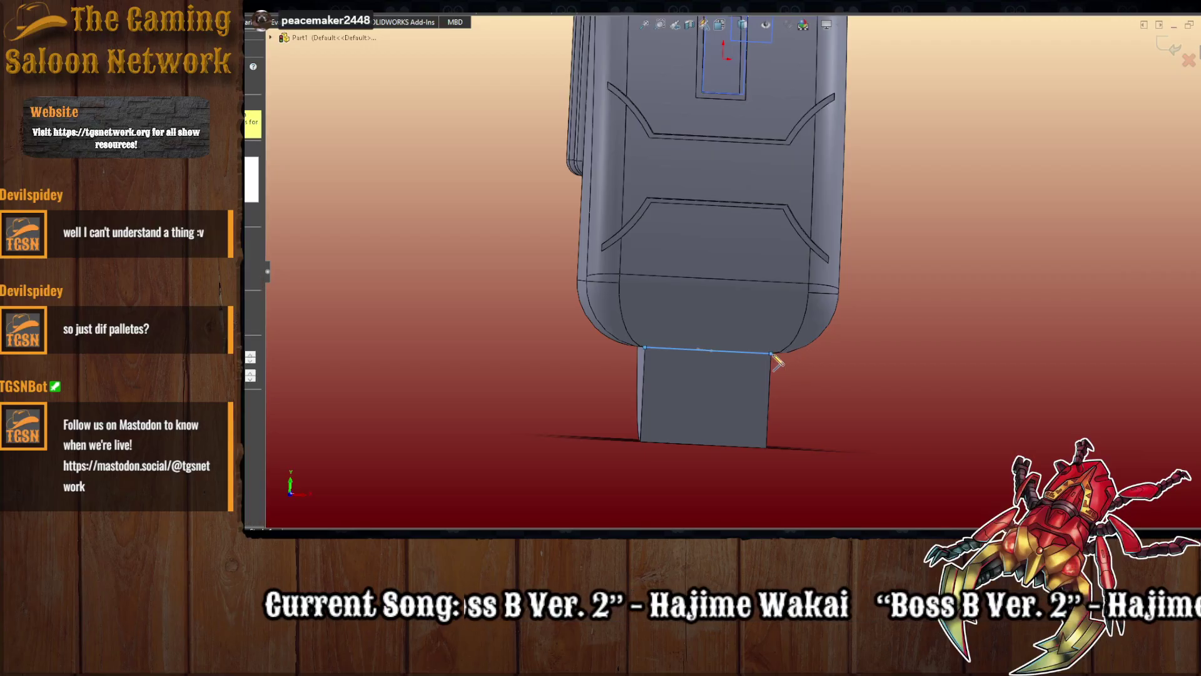
left_click(767, 448)
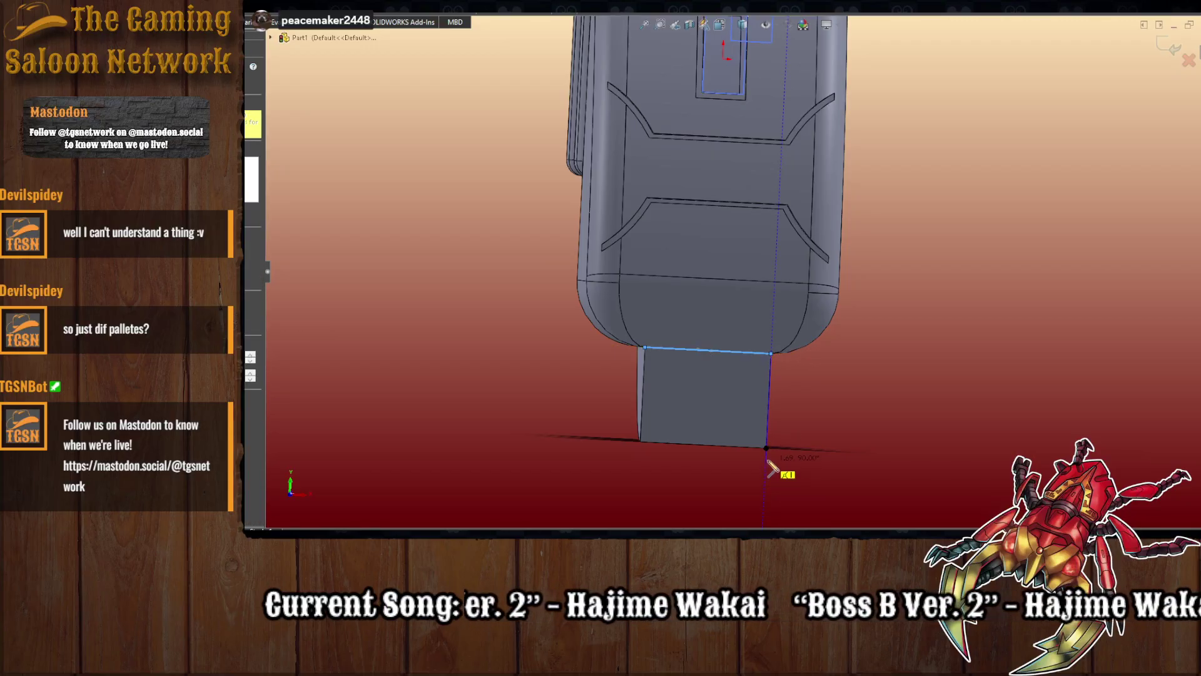
left_click(766, 458)
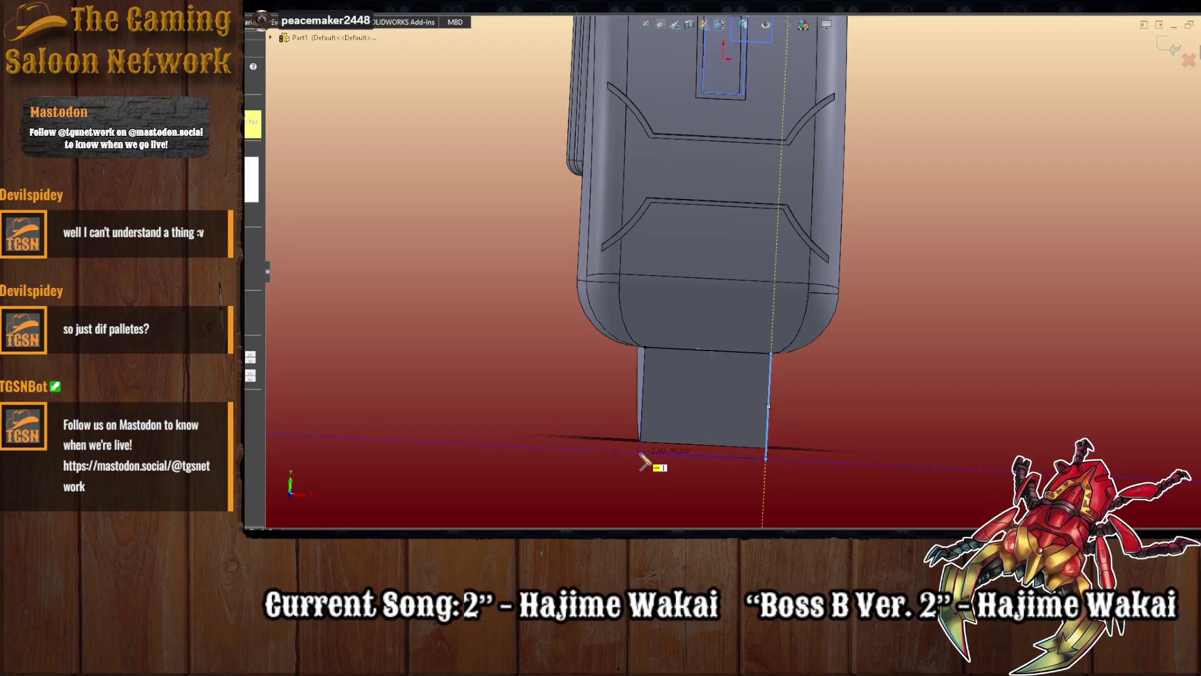
left_click(639, 452)
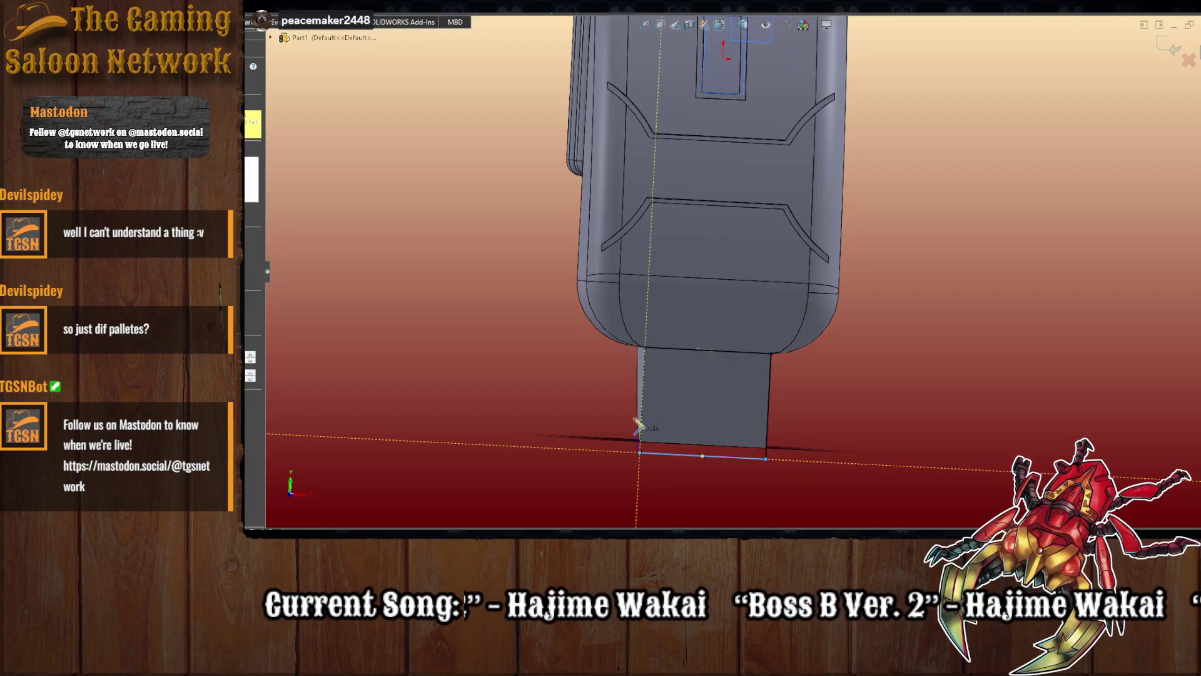
double_click(645, 348)
scroll(751, 438, "down", 5)
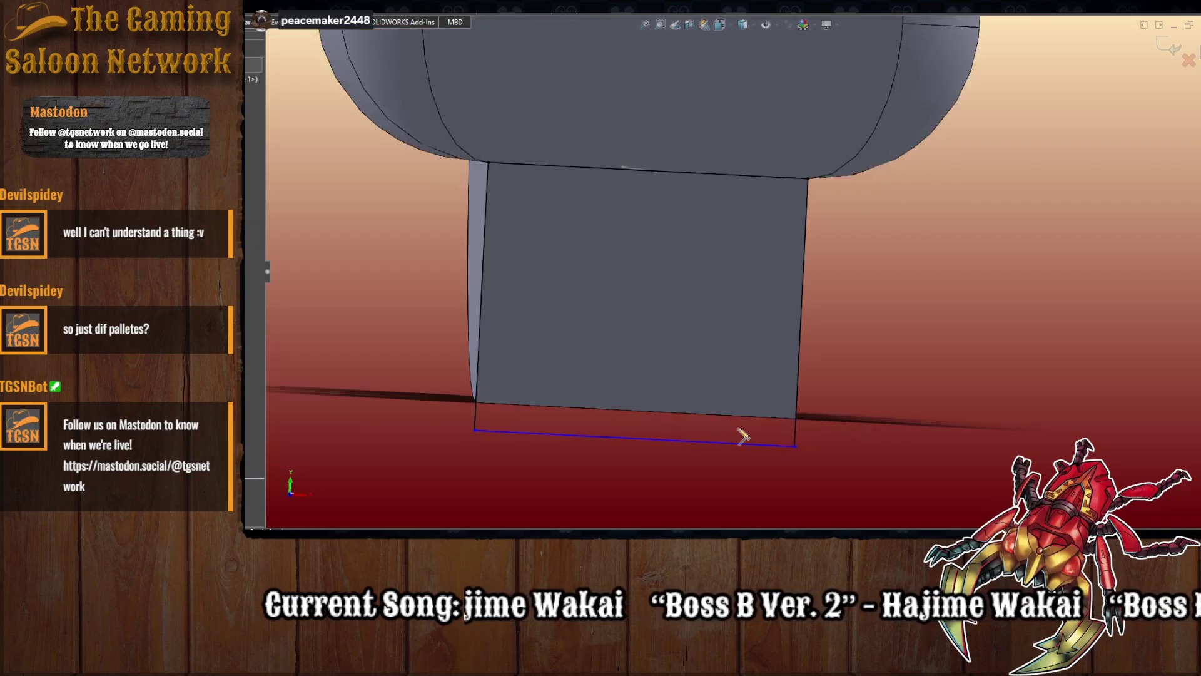
key("Escape")
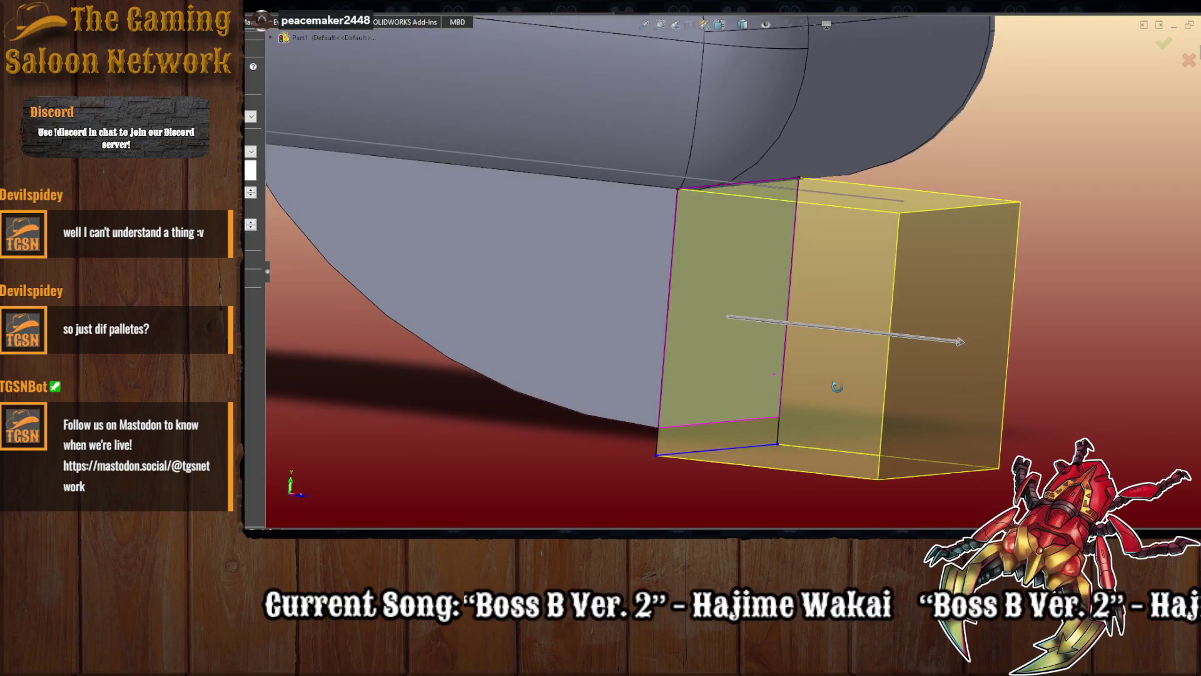
- Extrude the closed rectangle straight outward from the boss's front face as a solid block
middle_click_drag(865, 392, 886, 330)
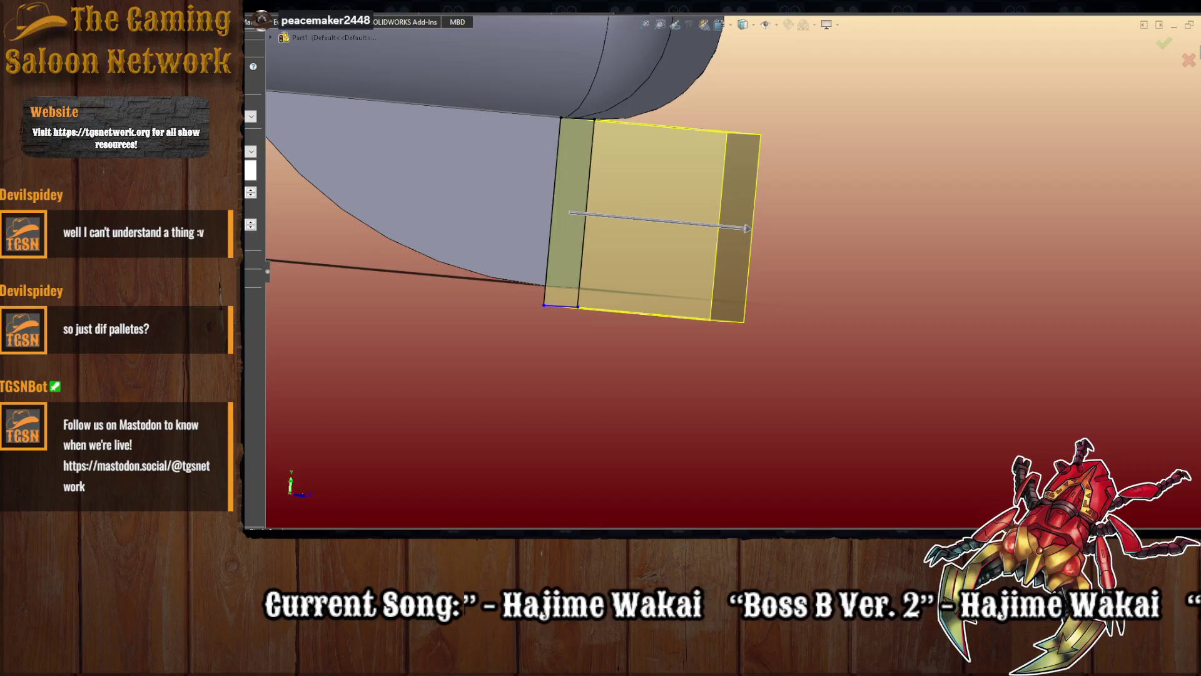
key("Return")
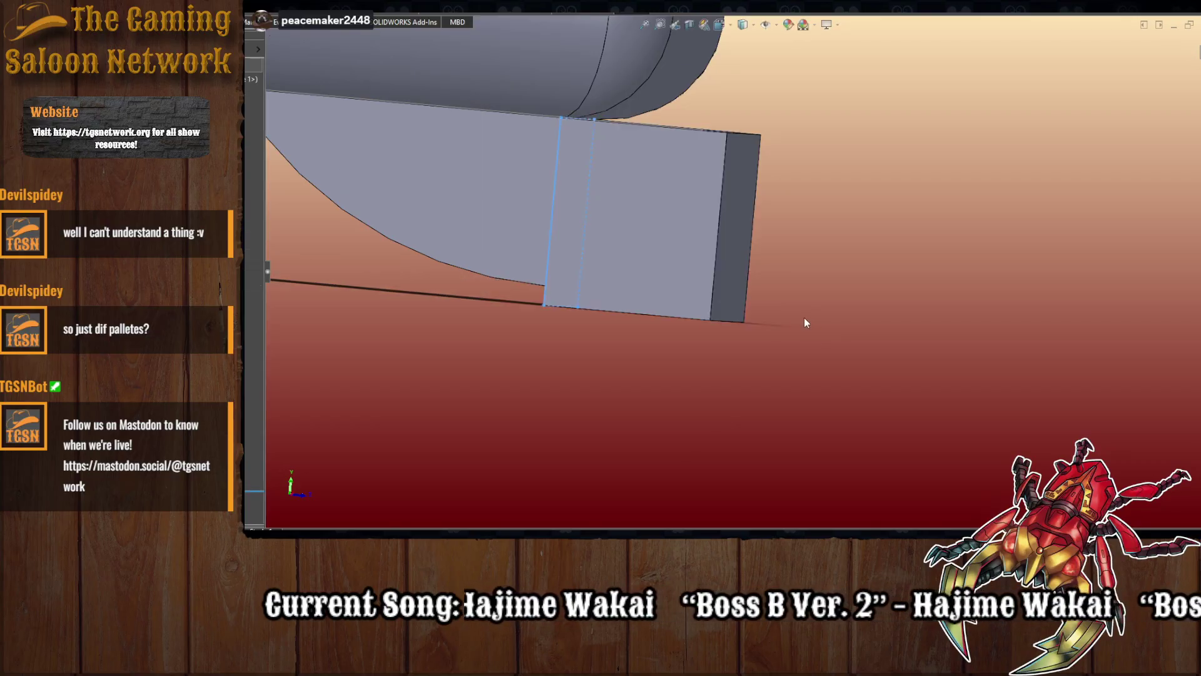
- Sketch an inverted-U line profile on the new block's end face, with short segments along the bottom edge reaching both lower corners
middle_click_drag(644, 311, 697, 308)
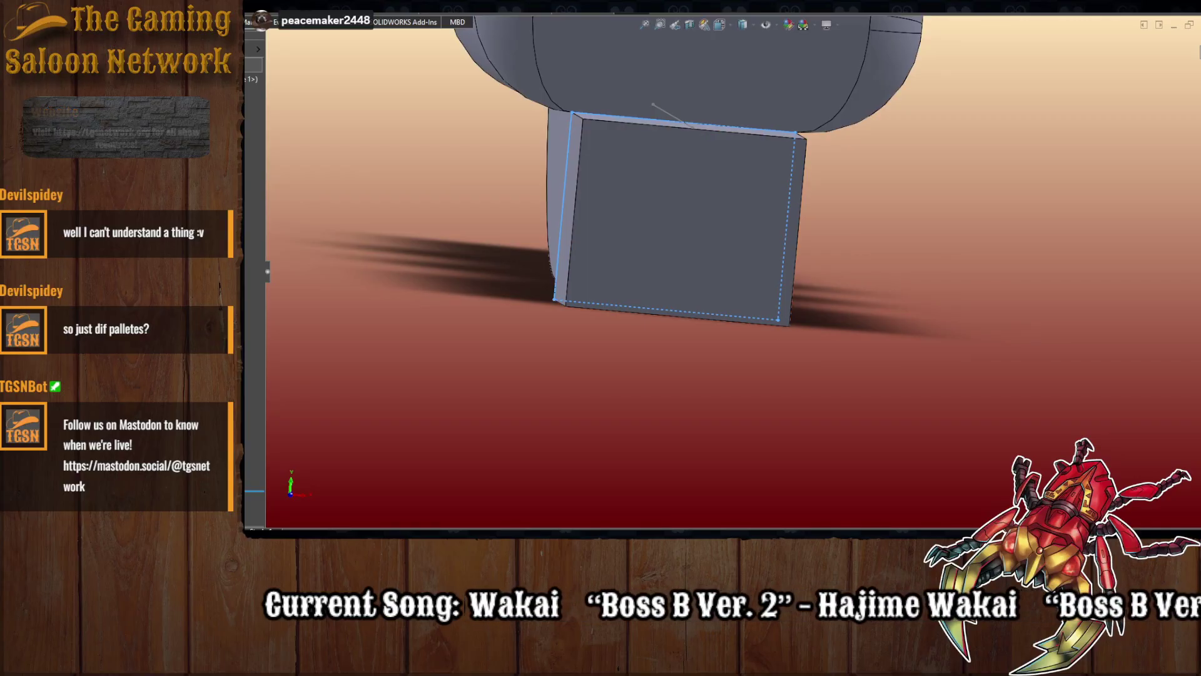
left_click(705, 277)
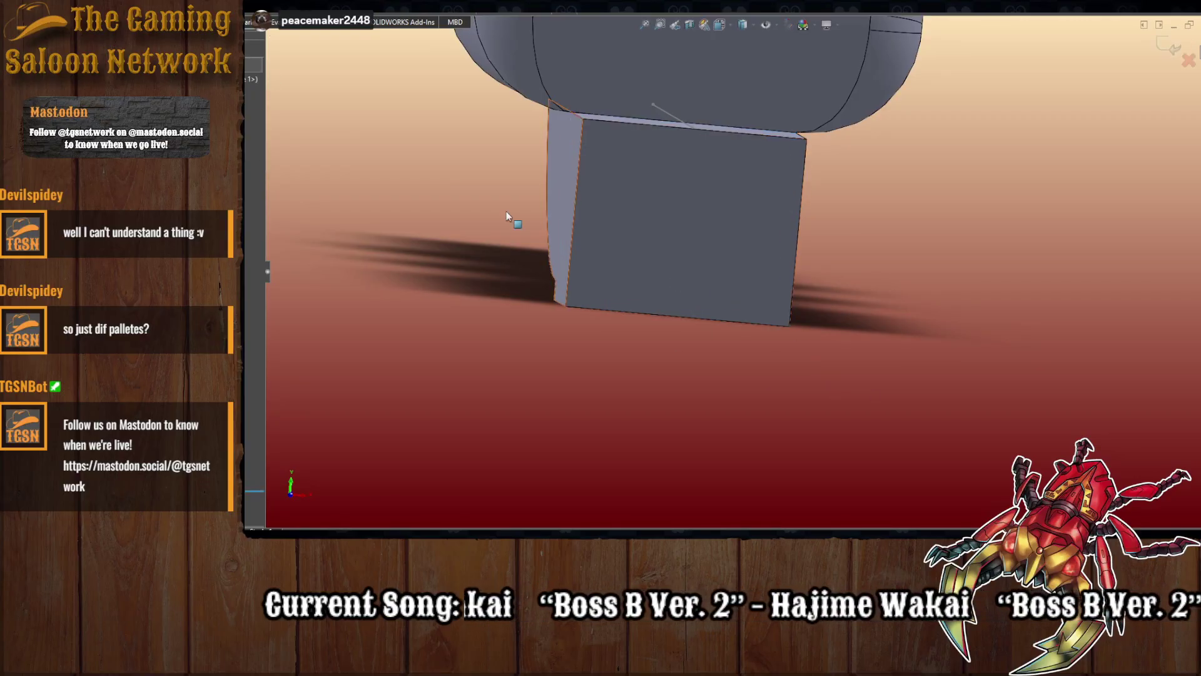
left_click(566, 307)
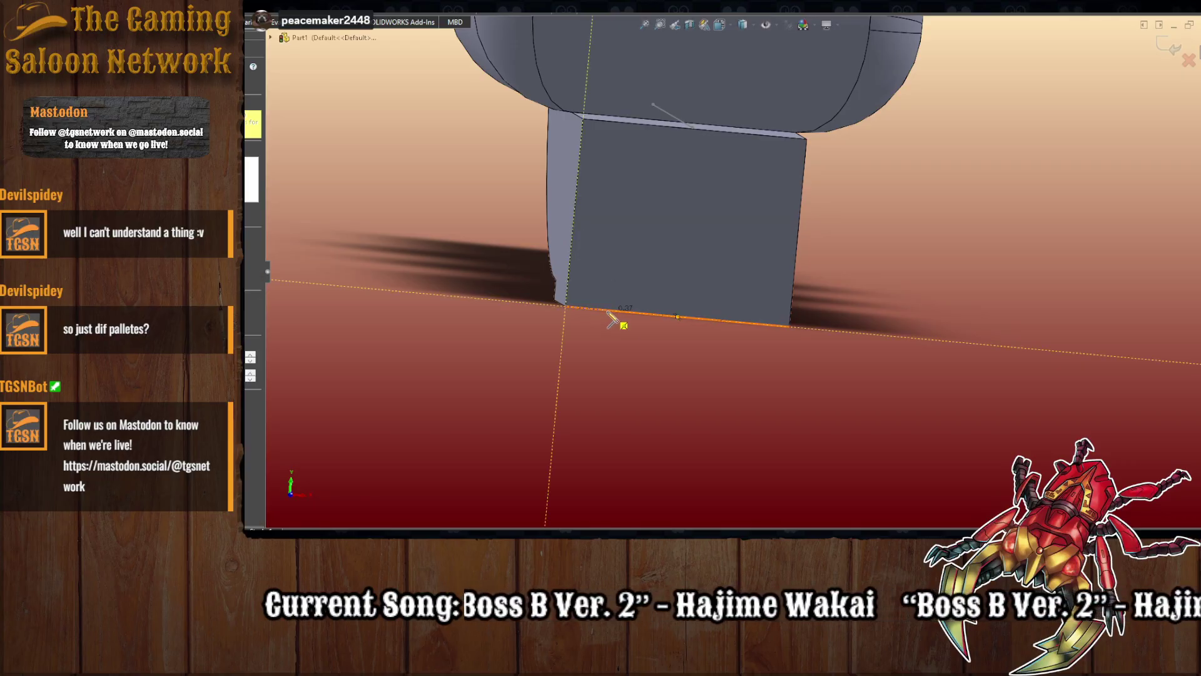
left_click(607, 310)
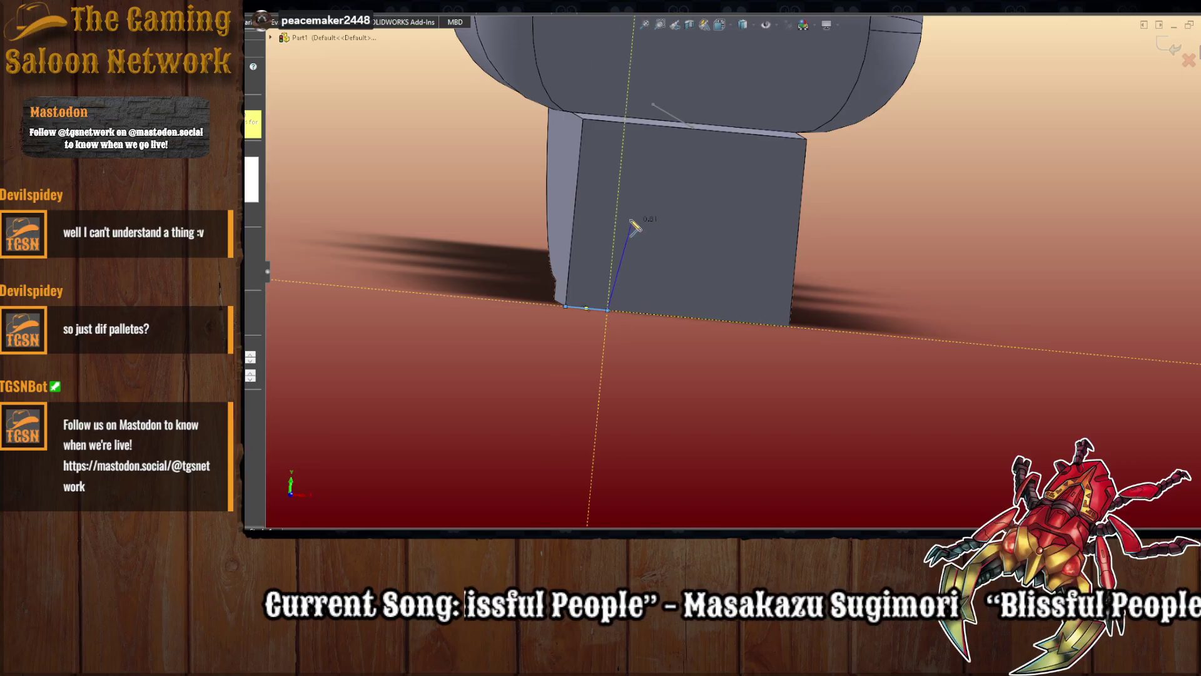
left_click(621, 158)
left_click(774, 171)
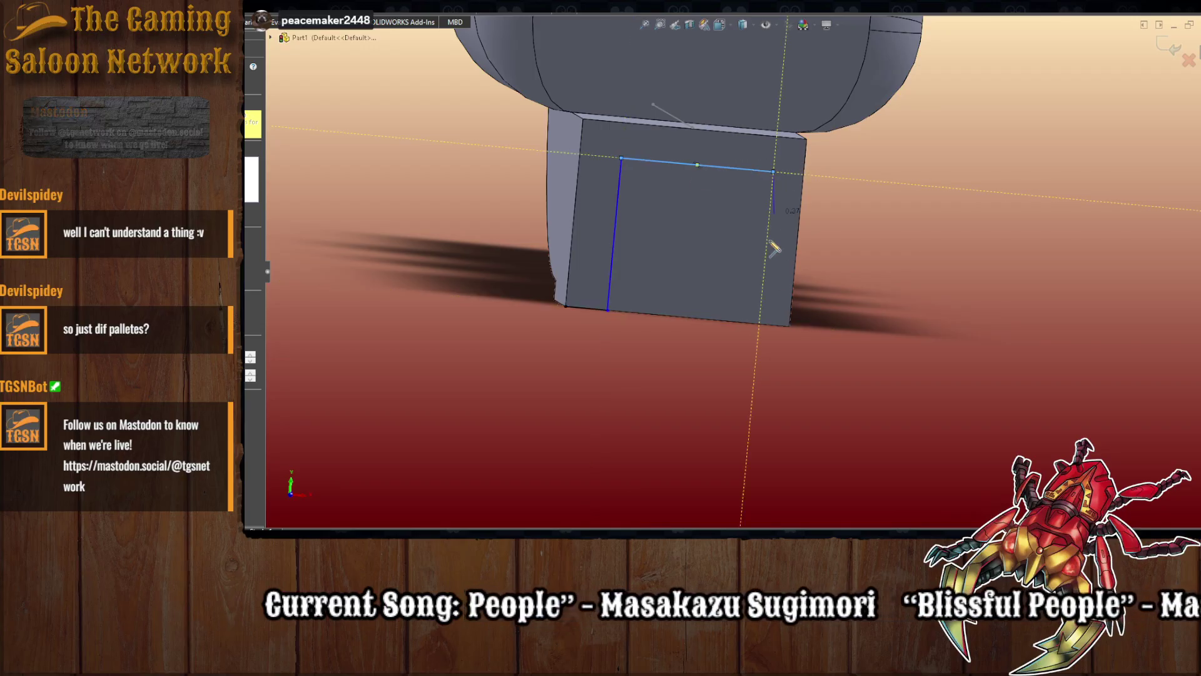
left_click(760, 325)
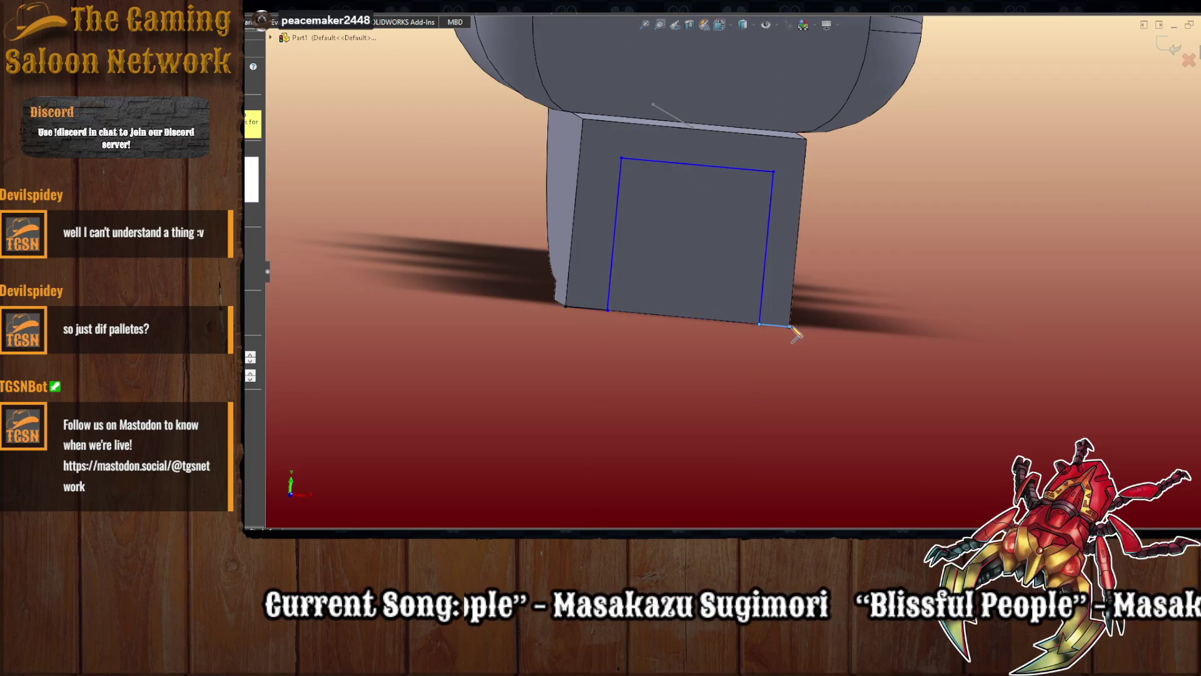
key("Escape")
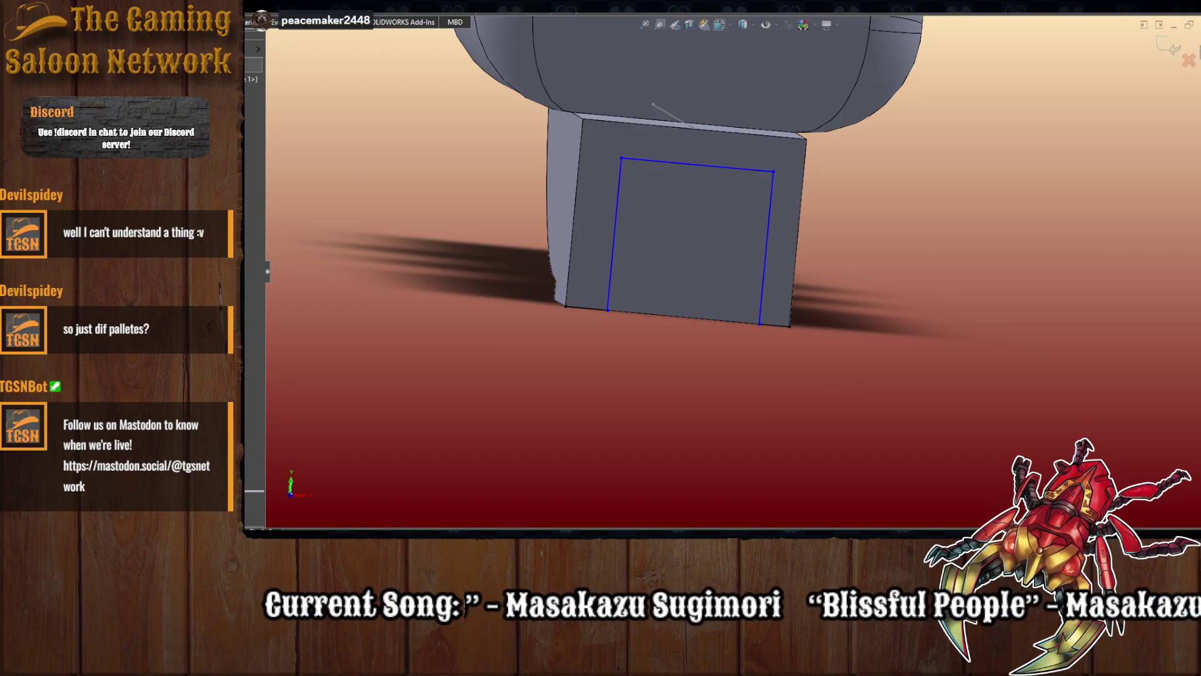
- Dimension the two short bottom segments of the inverted-U profile to 0.25 each
left_click(599, 312)
left_click(585, 378)
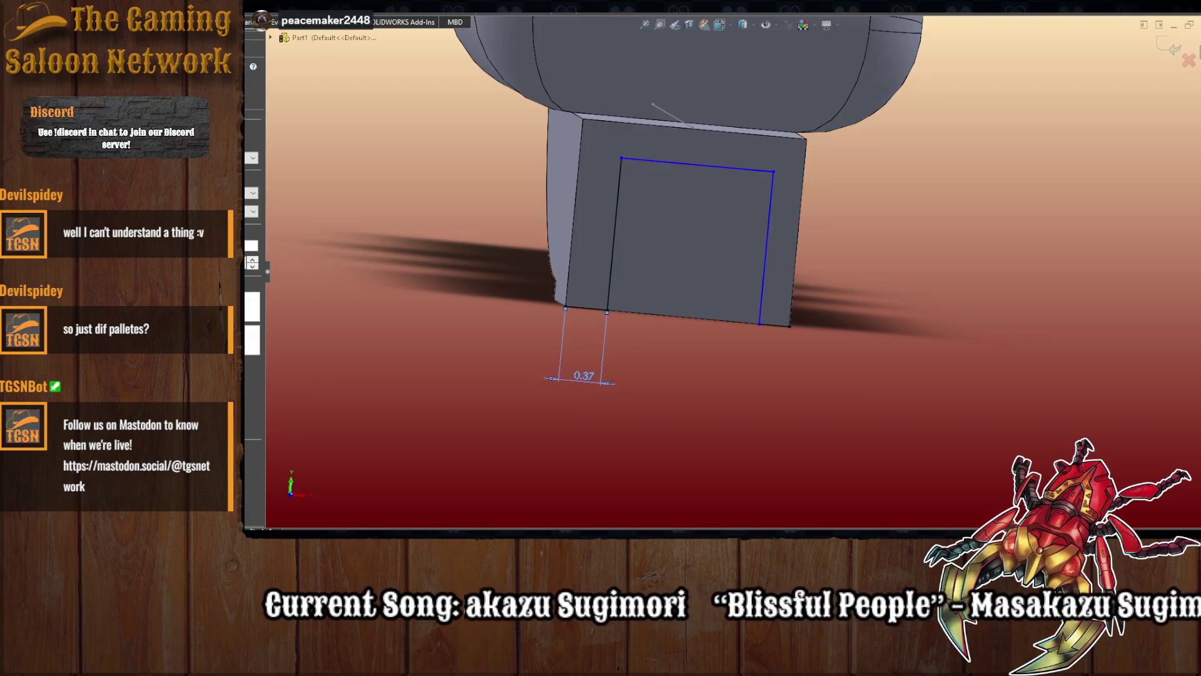
type(".25")
key("Return")
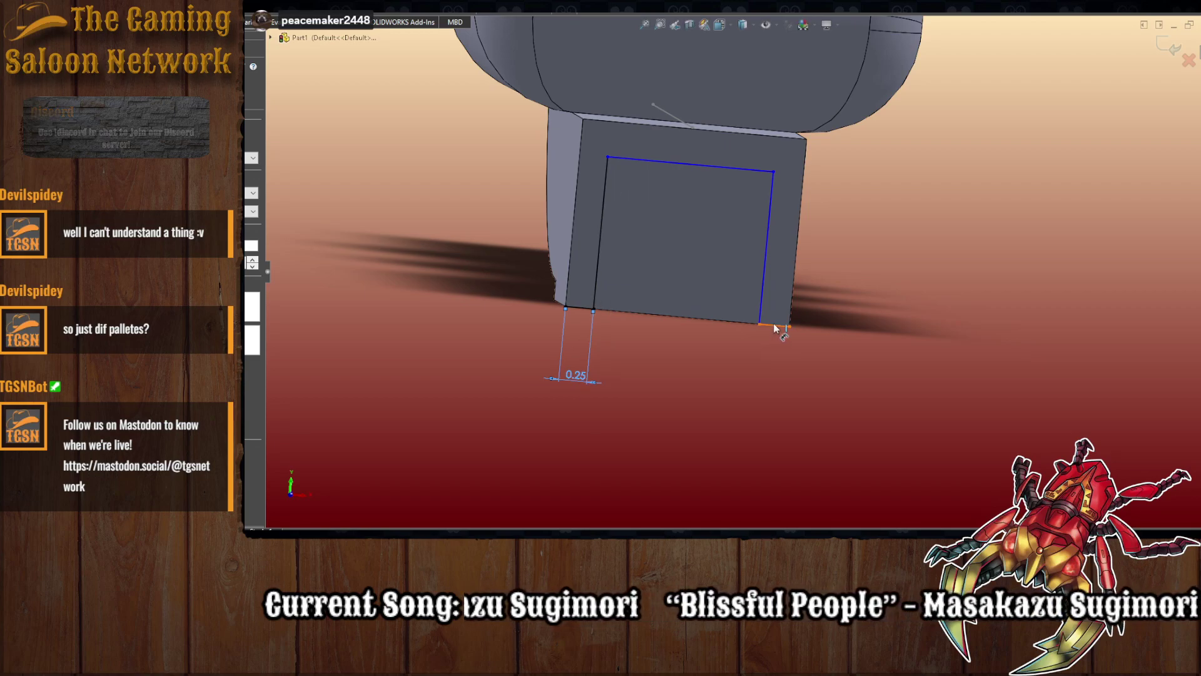
left_click(775, 326)
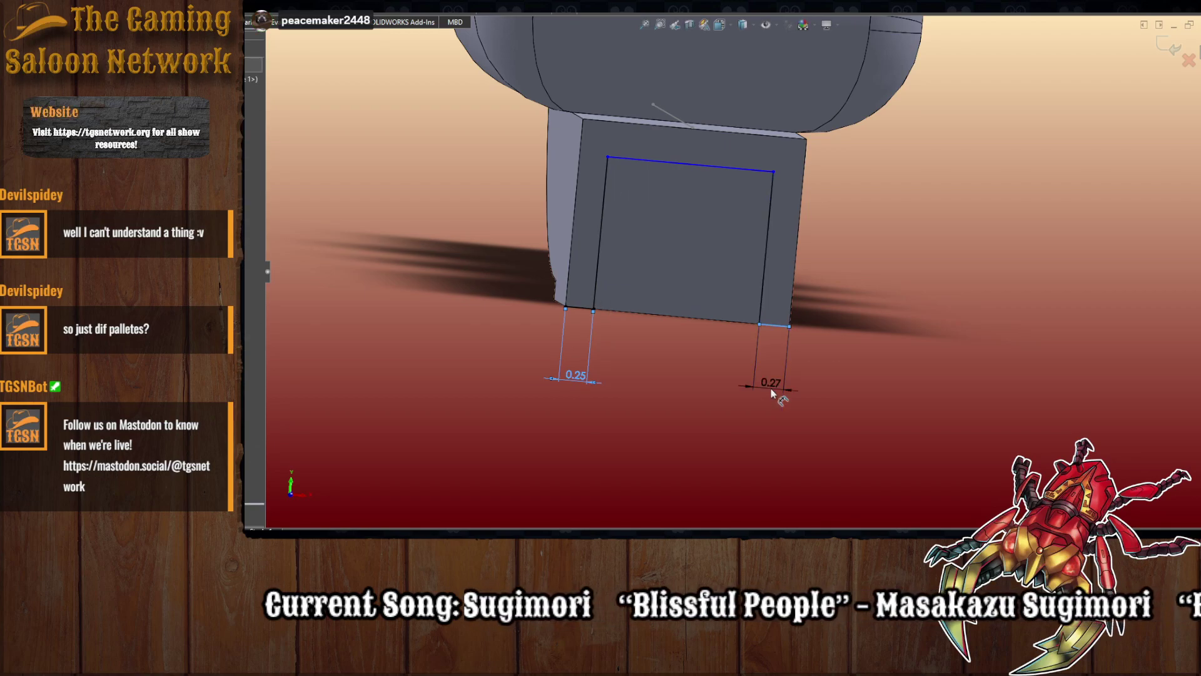
left_click(771, 384)
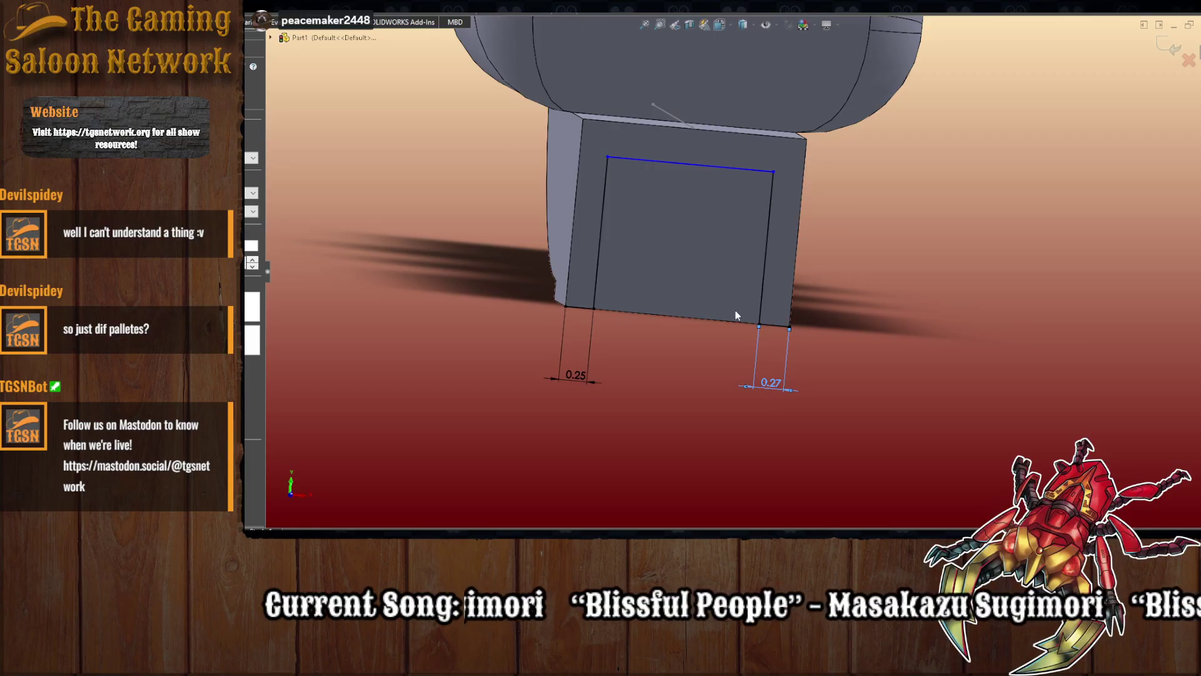
key("Return")
- Dimension the distance between the profile's upper line and the block's top edge
left_click(696, 164)
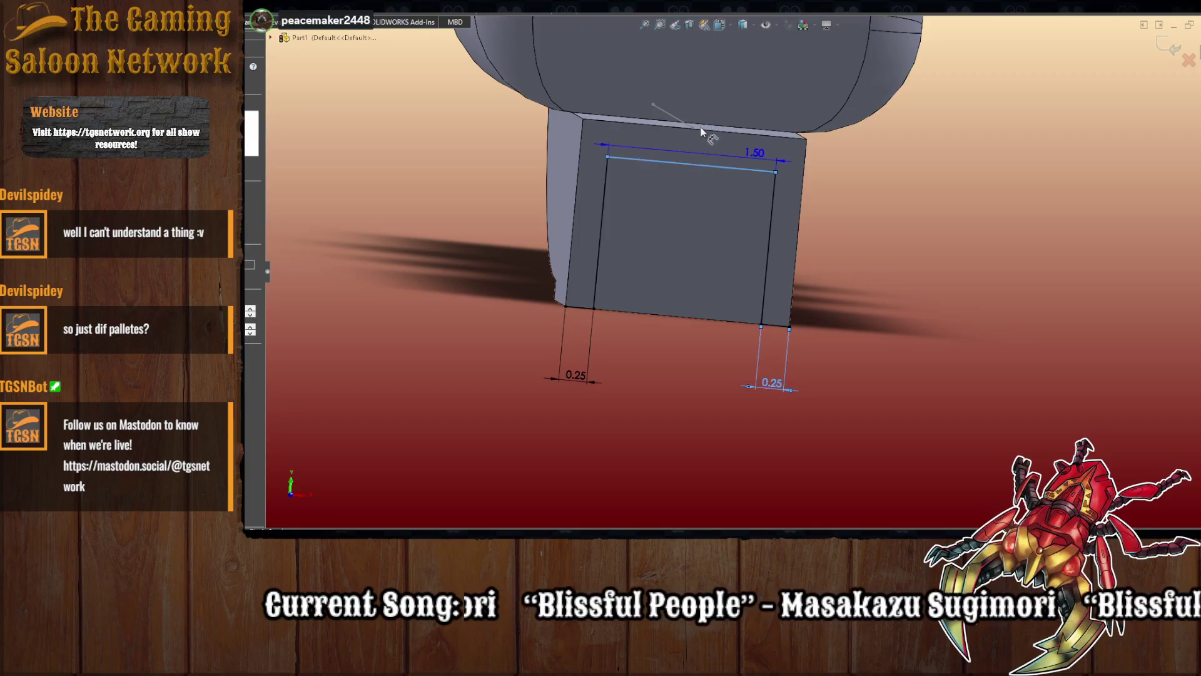
left_click(690, 130)
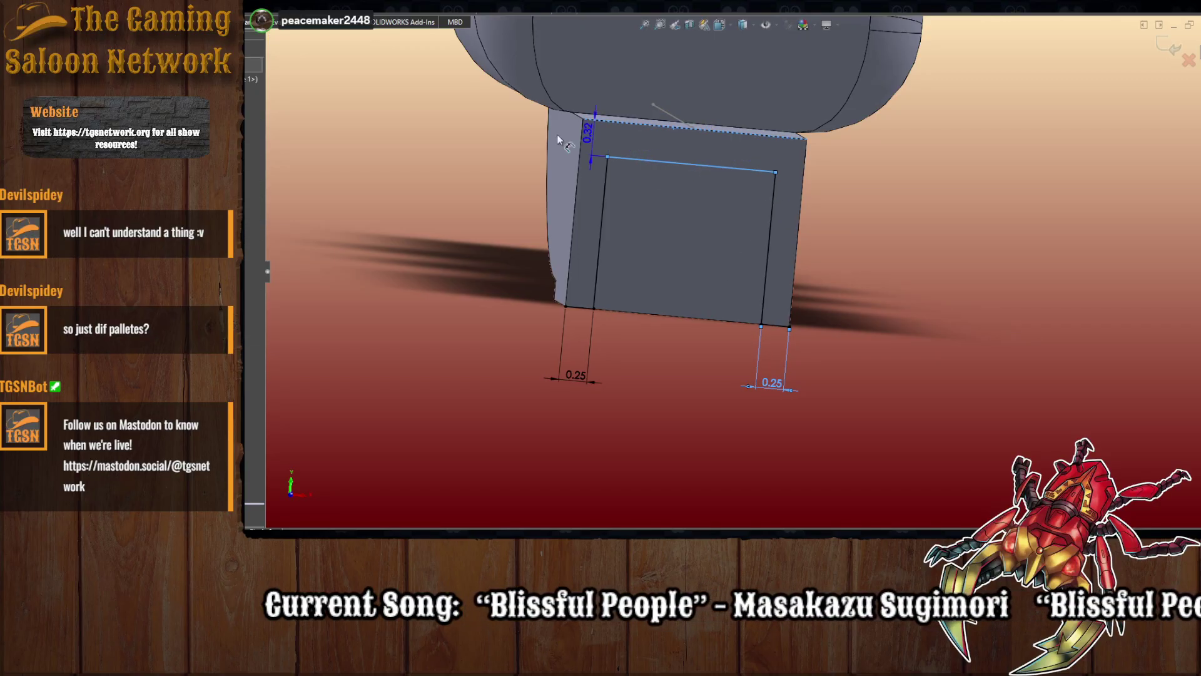
left_click(492, 147)
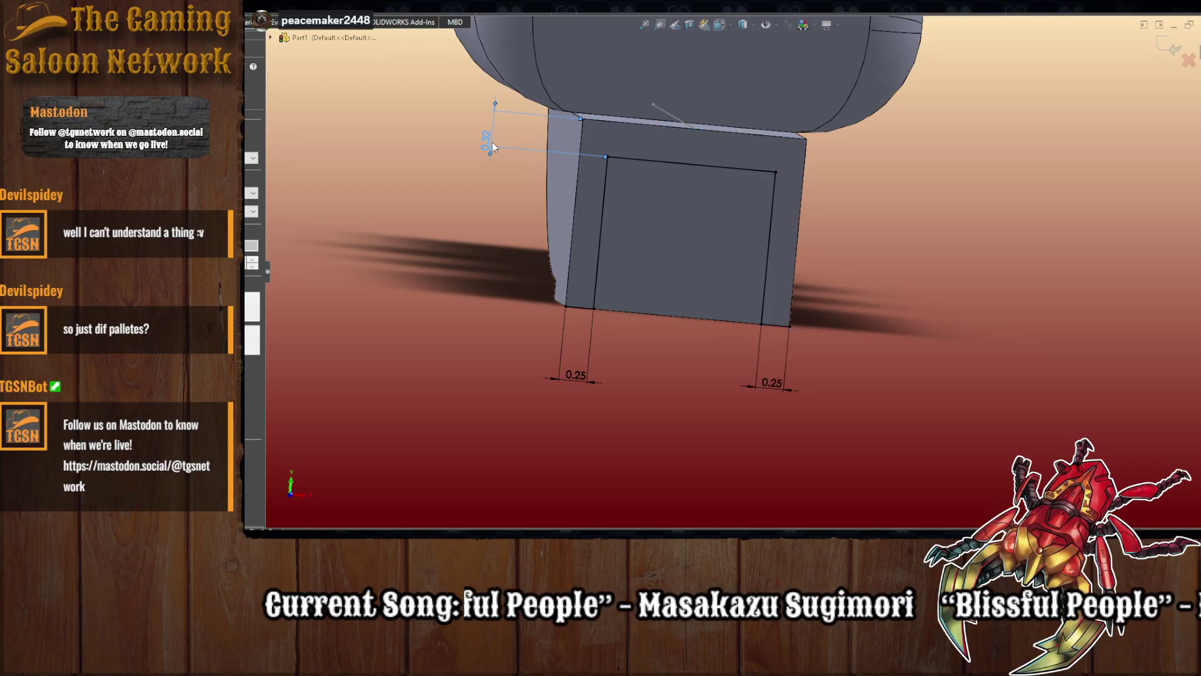
key("Return")
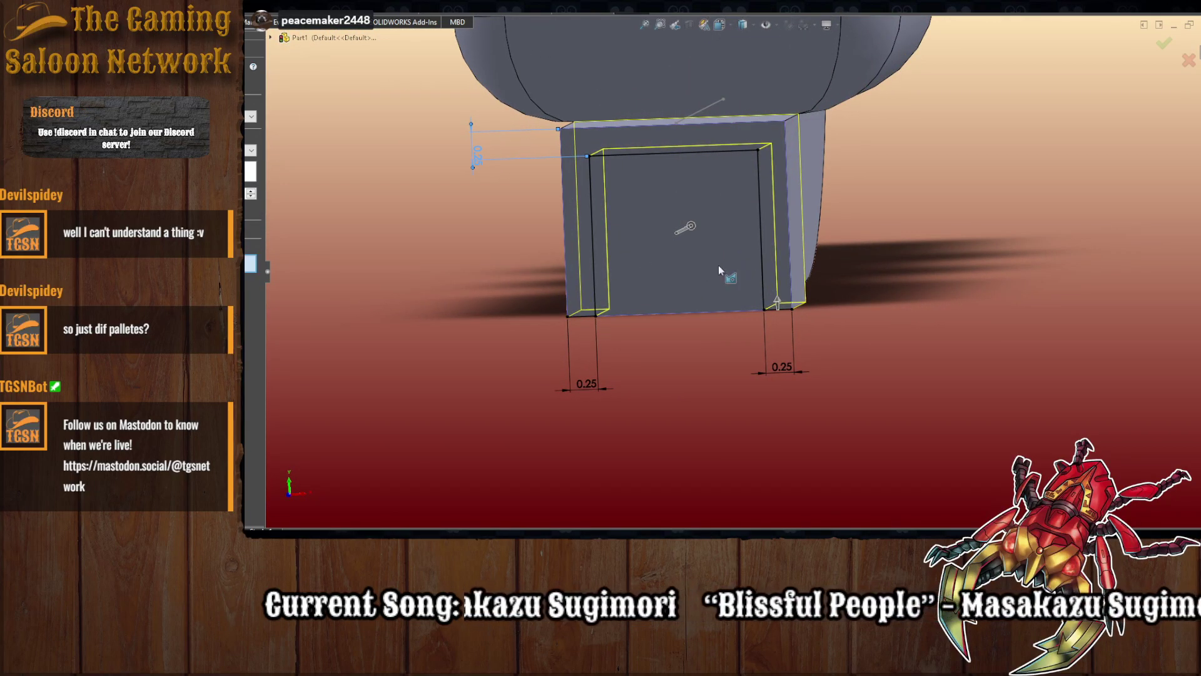
- Cut the region inside the inverted U into the block to roughly two-thirds of its depth, leaving the pocket open at the bottom
left_click(690, 280)
middle_click_drag(688, 376, 713, 370)
scroll(1049, 219, "up", 3)
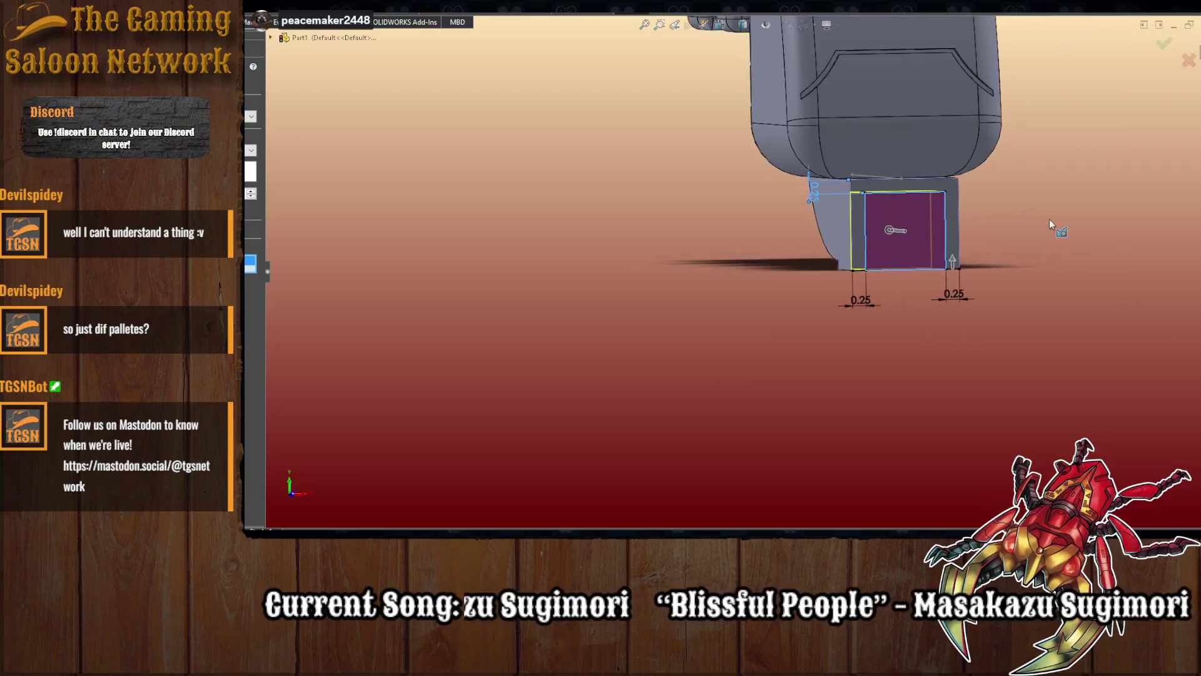
scroll(907, 234, "down", 4)
middle_click_drag(812, 318, 866, 303)
scroll(865, 302, "up", 4)
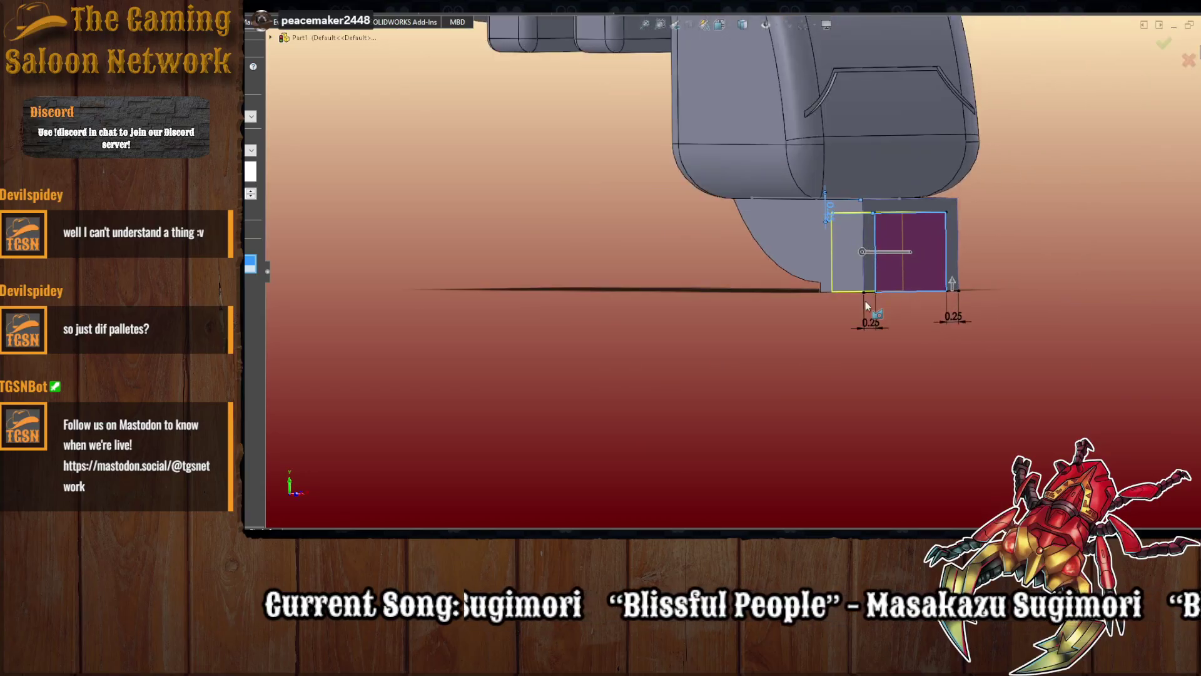
scroll(865, 302, "down", 5)
mouse_move(658, 318)
middle_mouse_down()
mouse_move(693, 318)
mouse_move(675, 321)
middle_mouse_up()
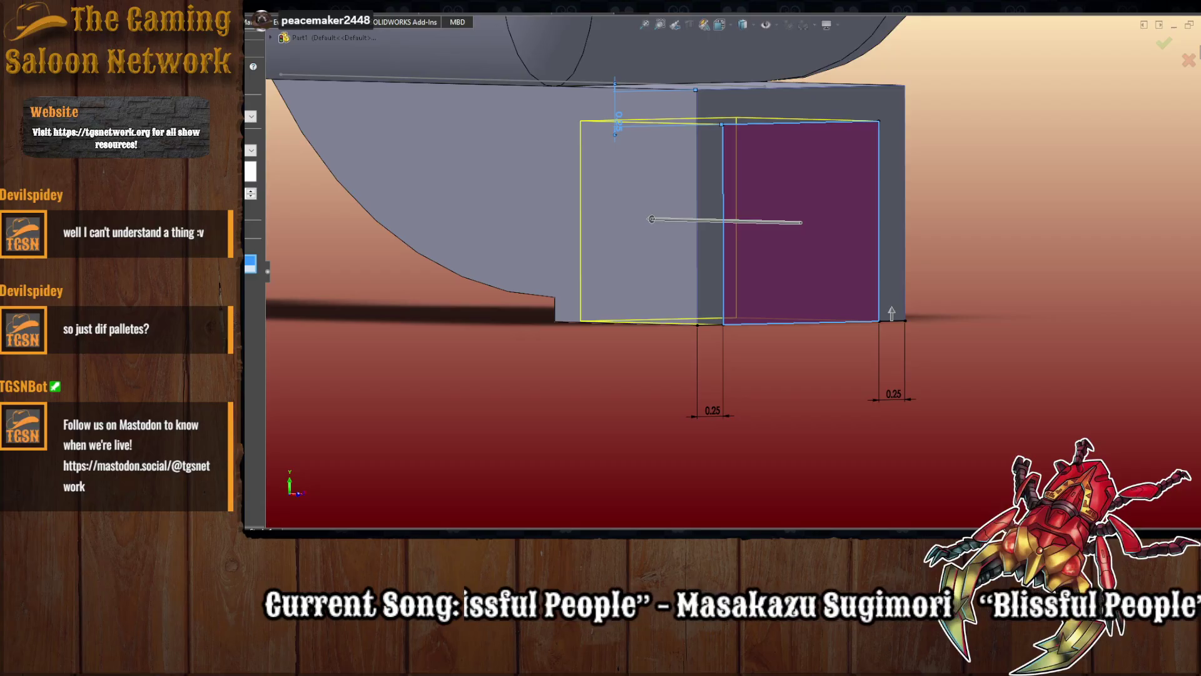
key("Return")
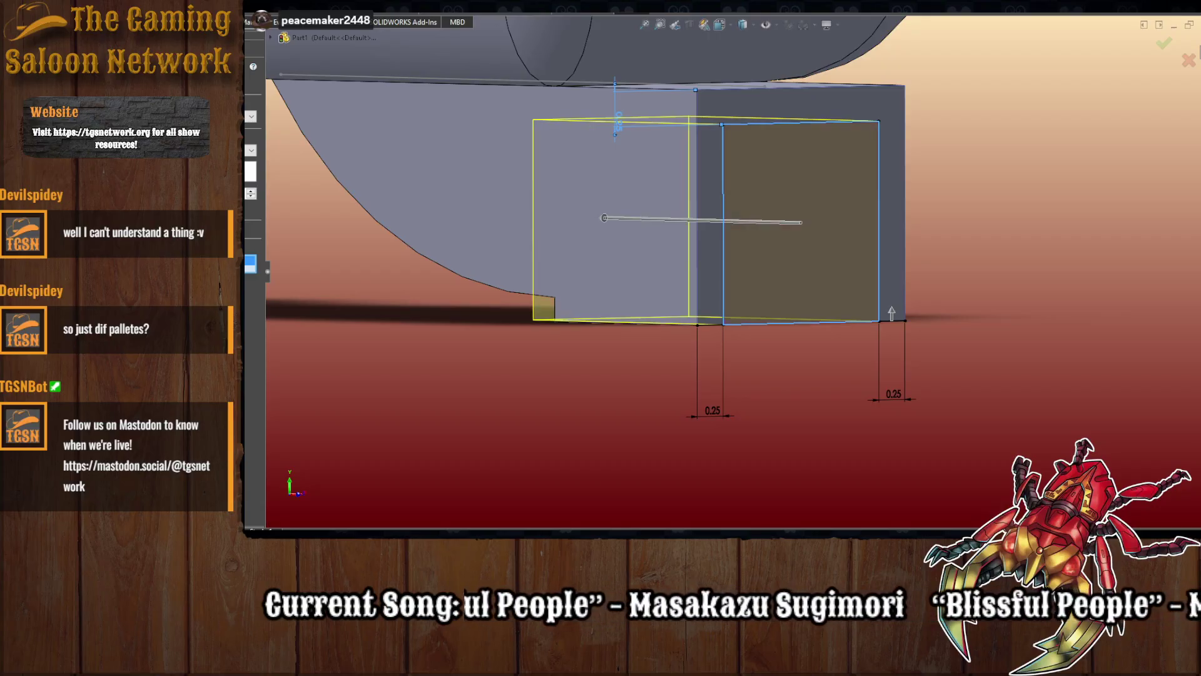
key("Return")
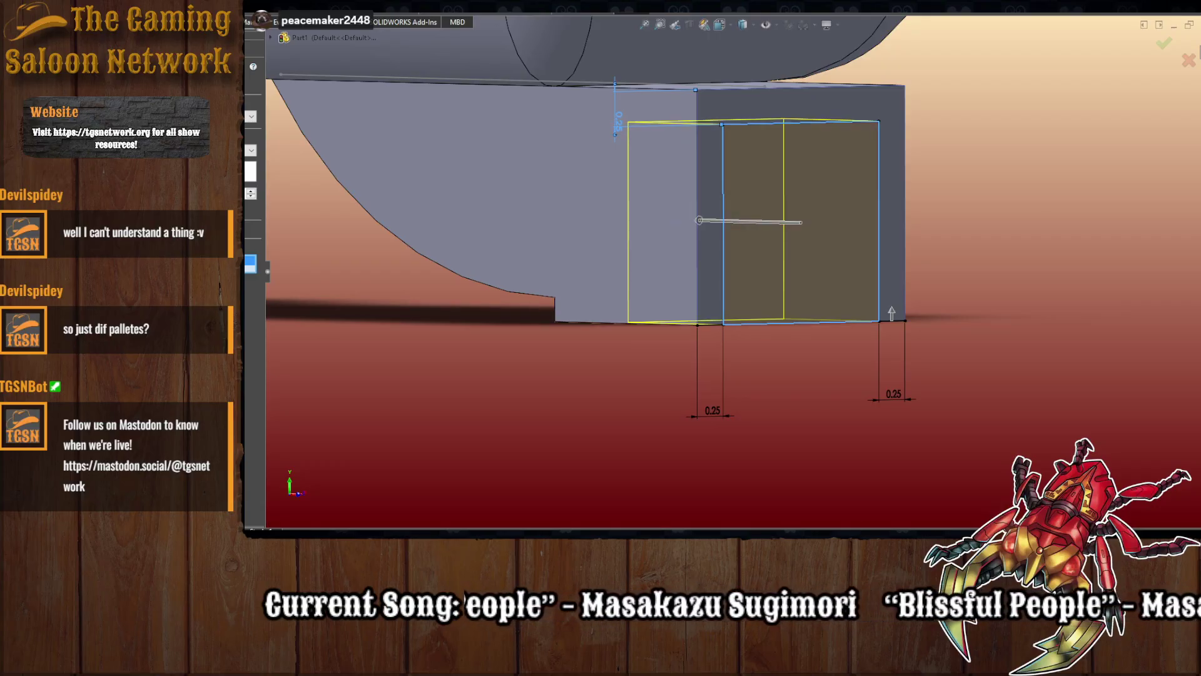
key("Return")
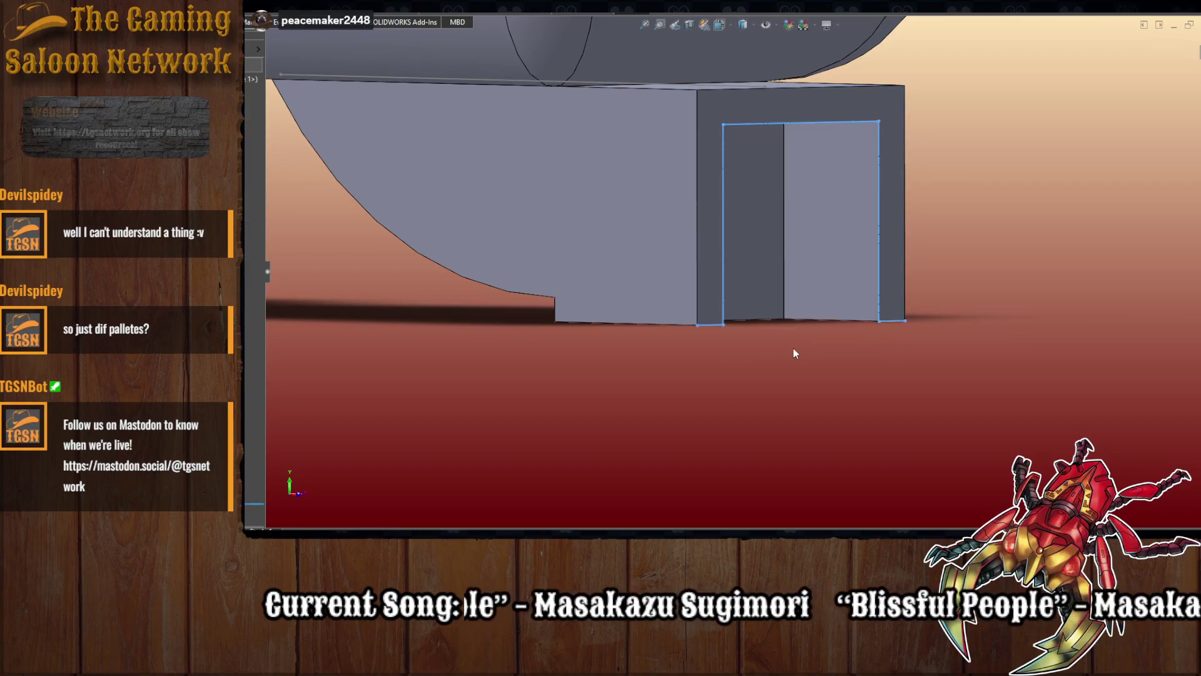
- Set up a fillet on the block's two upper side edges
middle_click_drag(793, 348, 722, 378)
left_click(722, 378)
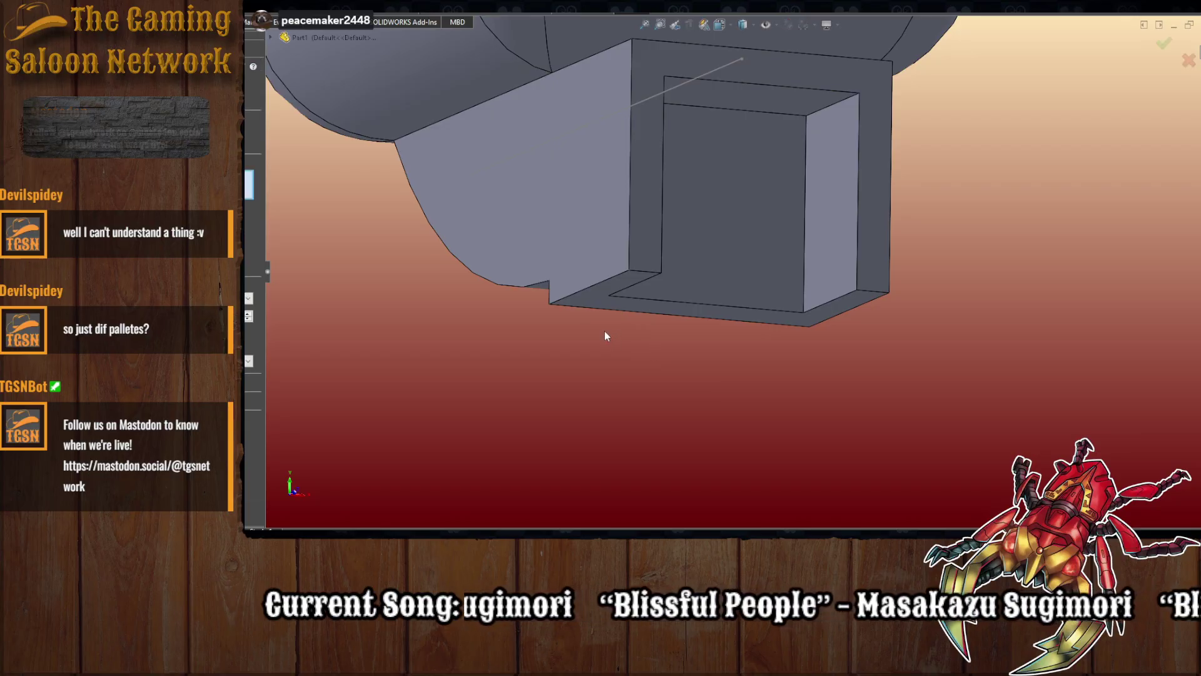
left_click(568, 309)
middle_click_drag(568, 311, 618, 104)
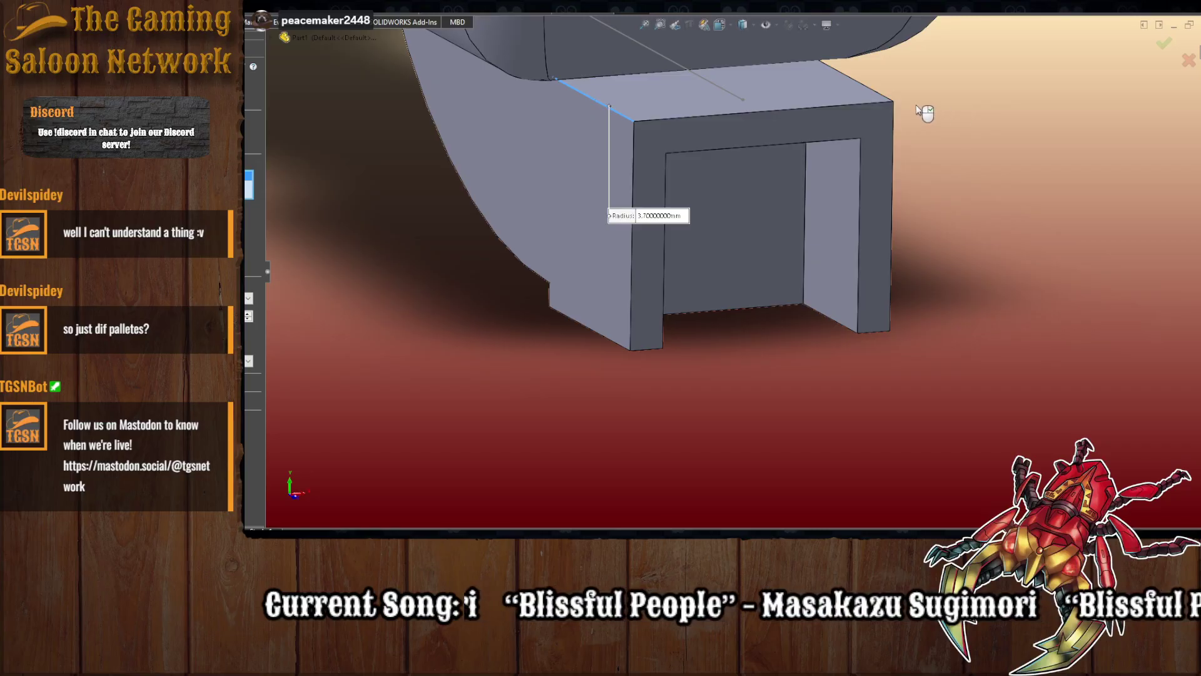
left_click(884, 94)
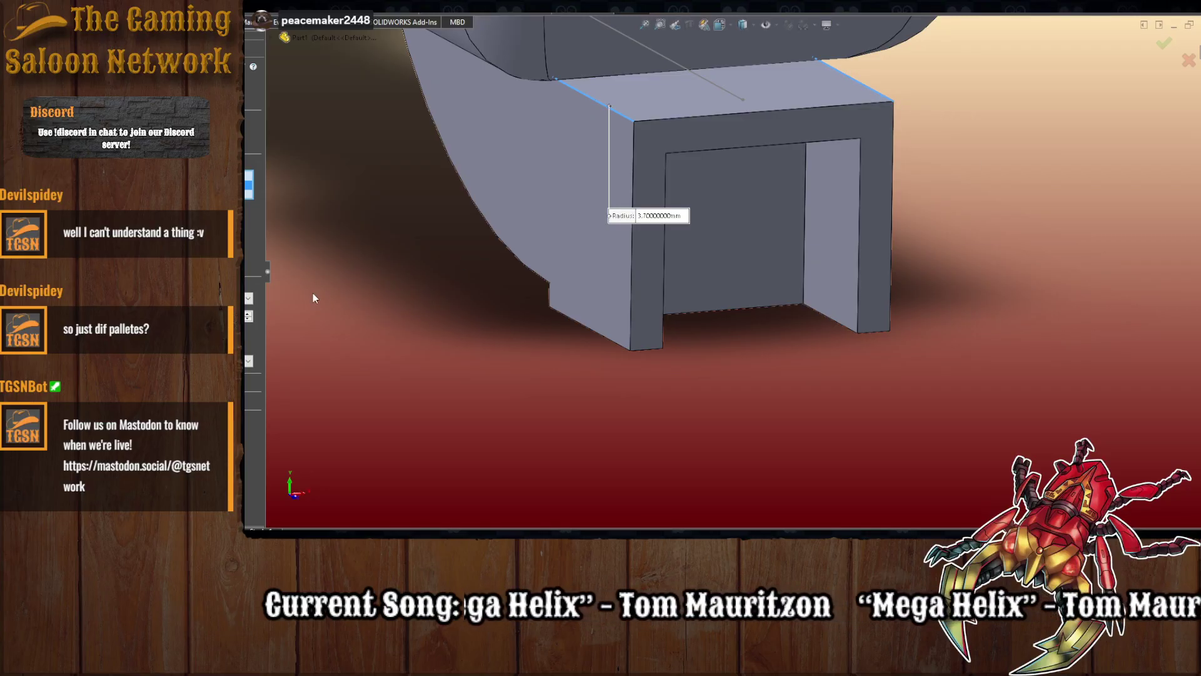
type(".5")
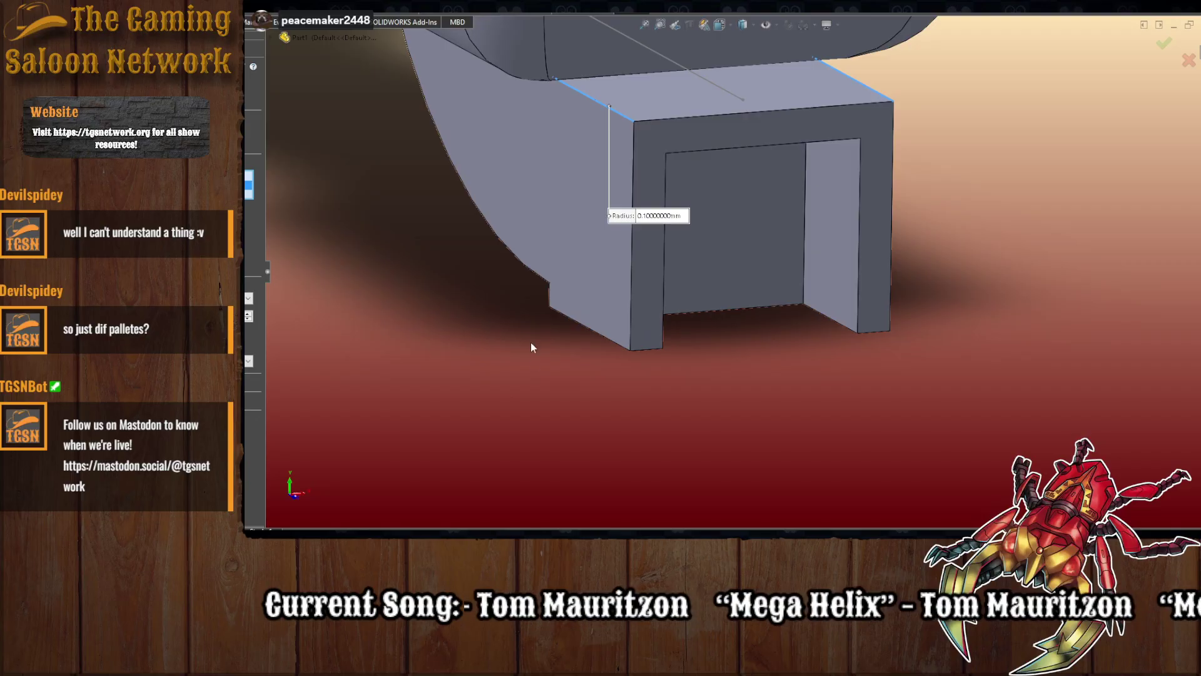
middle_click_drag(530, 343, 529, 378)
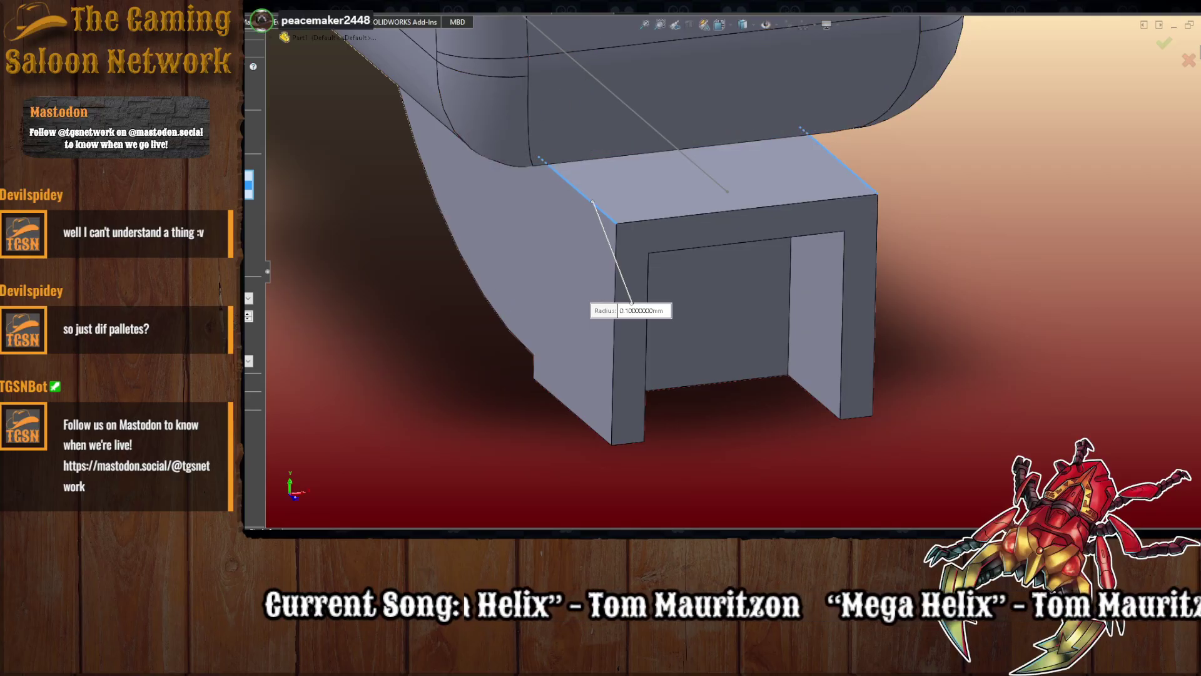
- Replace the fillet's selected edges with the upper and two outer vertical edges of the U-shaped bracket's front face
key("Delete")
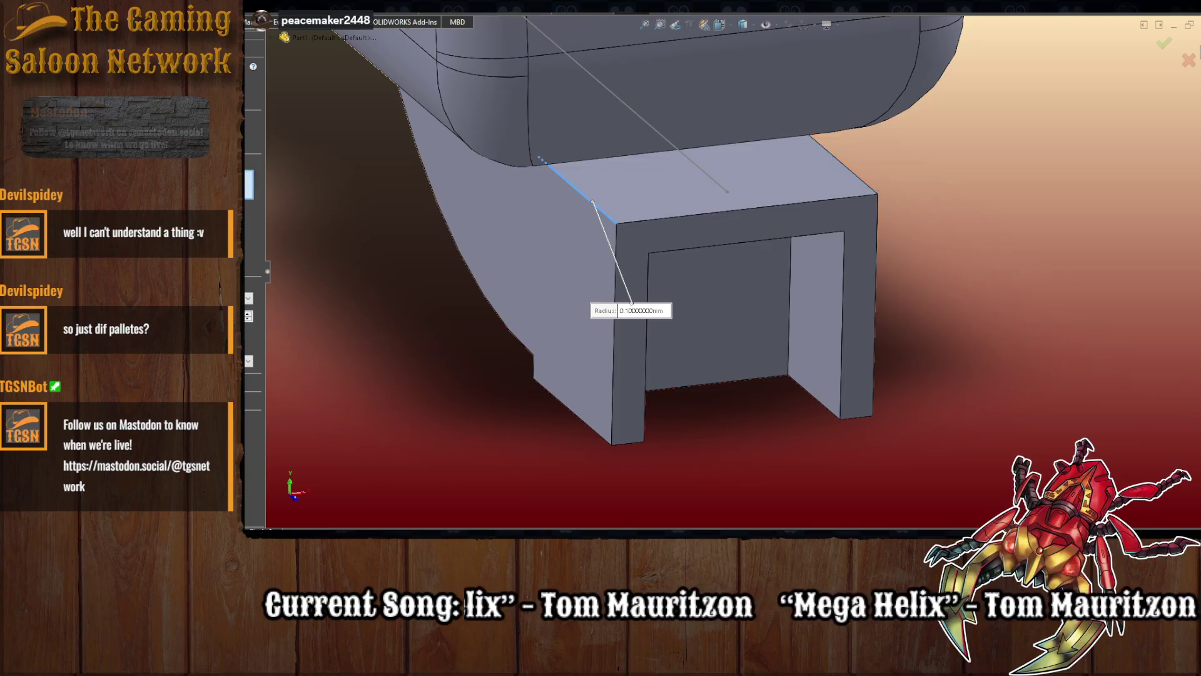
key("Delete")
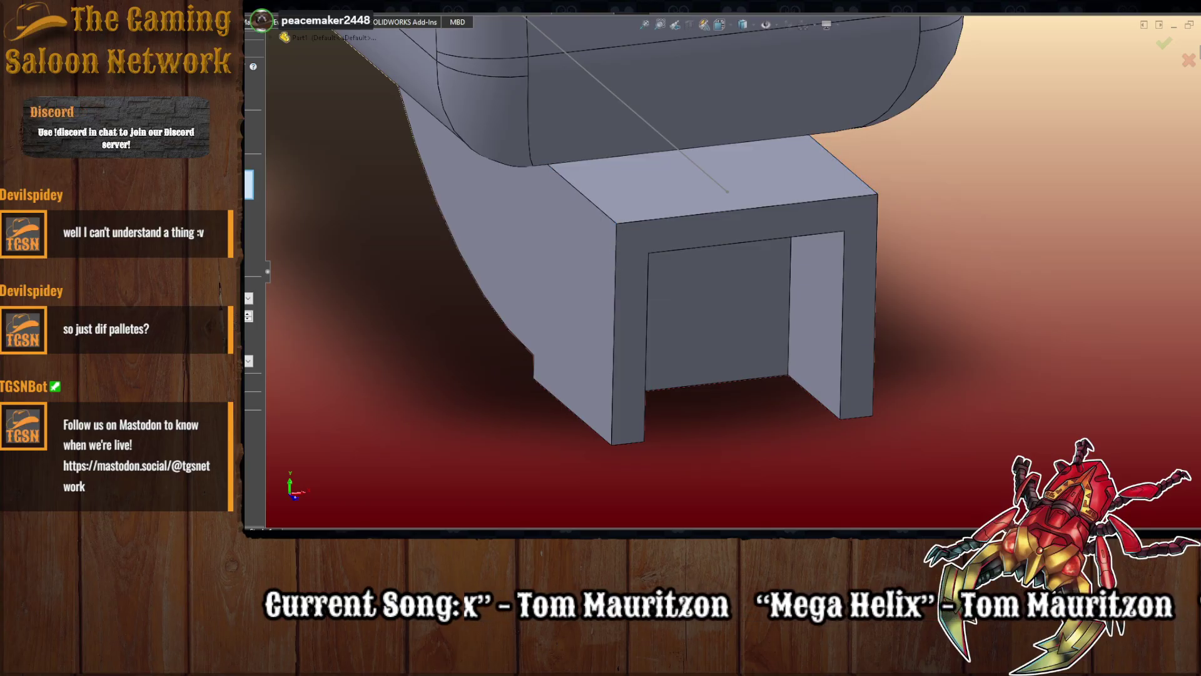
left_click(682, 215)
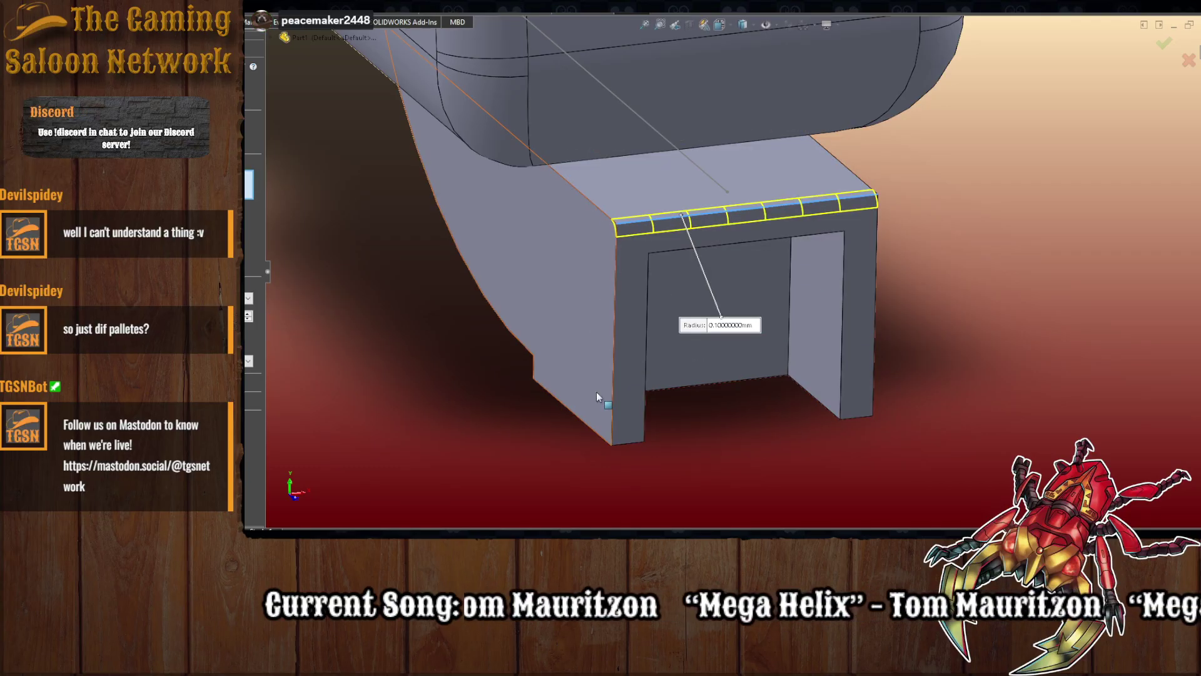
left_click(616, 336)
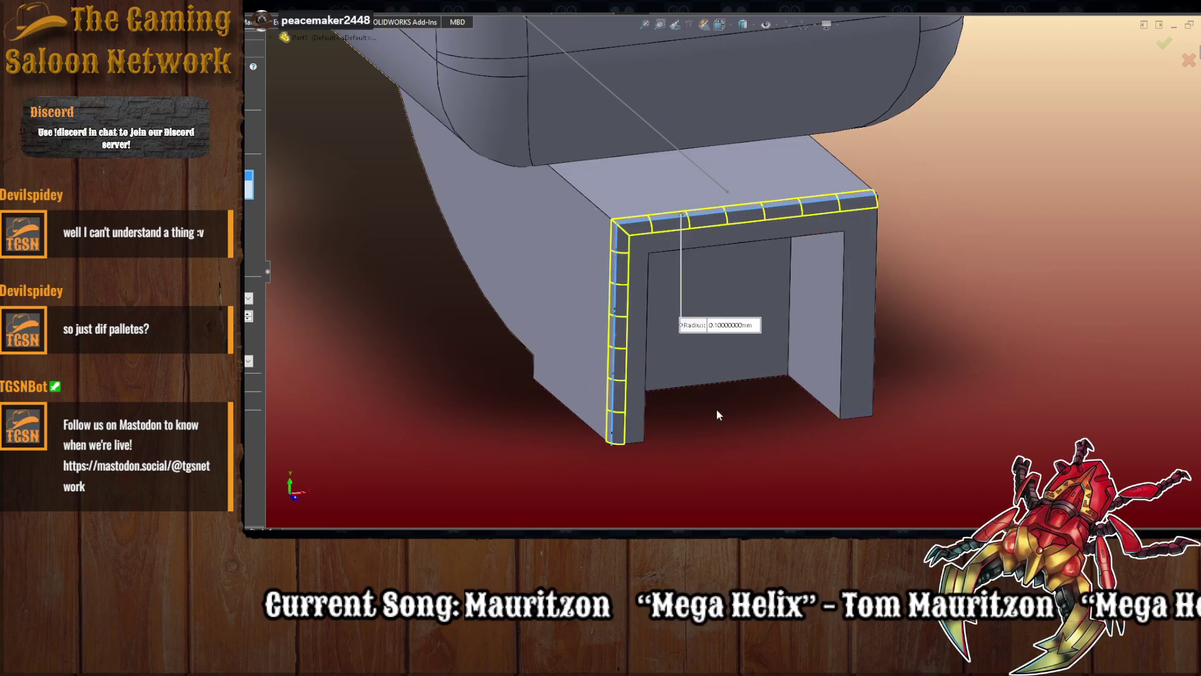
left_click(875, 336)
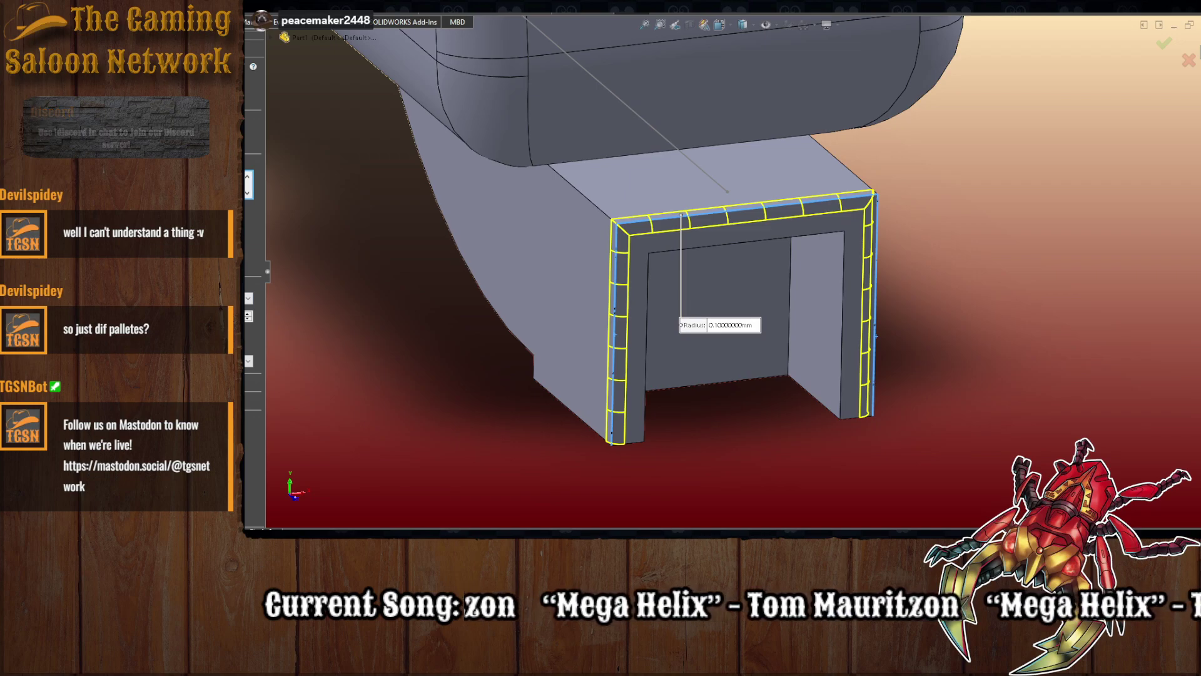
- Set the fillet radius to 0.2 mm and apply the fillet to the bracket's front edges
type("1")
key("Return")
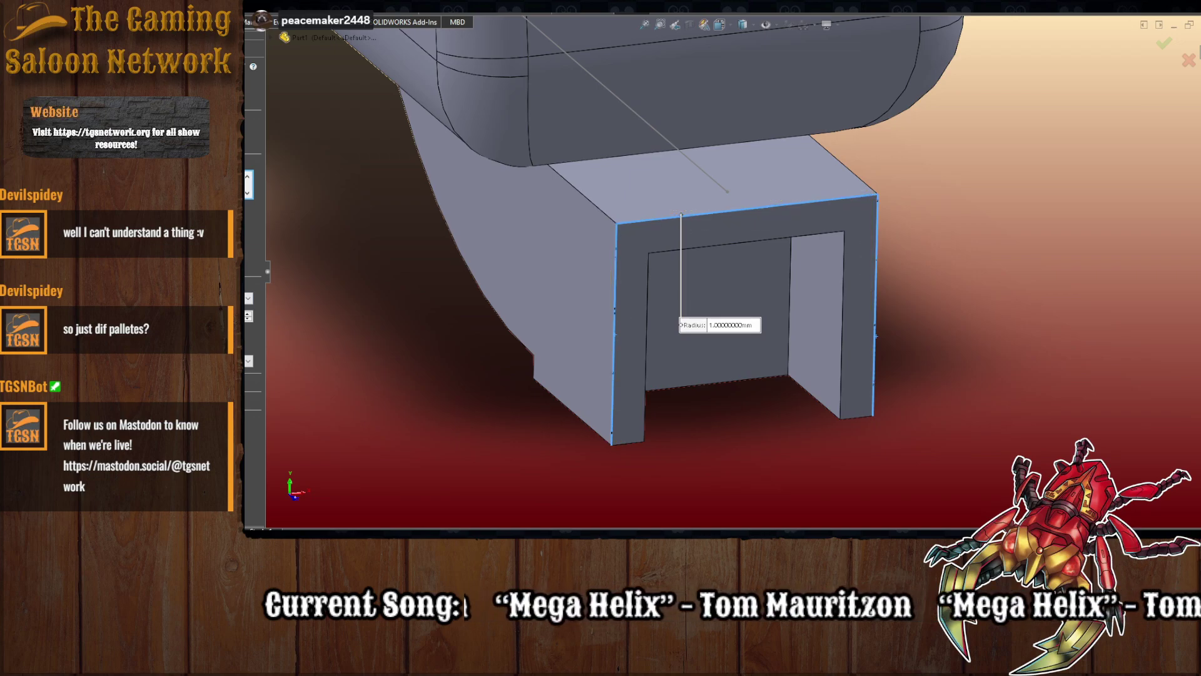
type(".4")
key("Return")
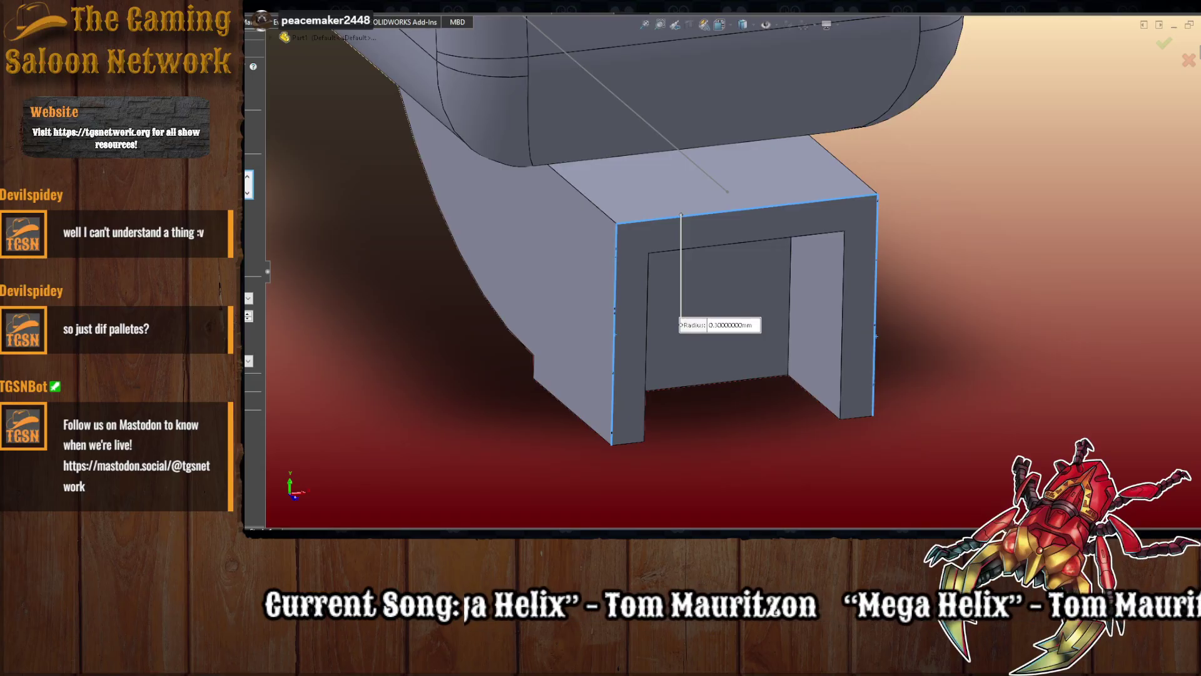
type(".2")
key("Return")
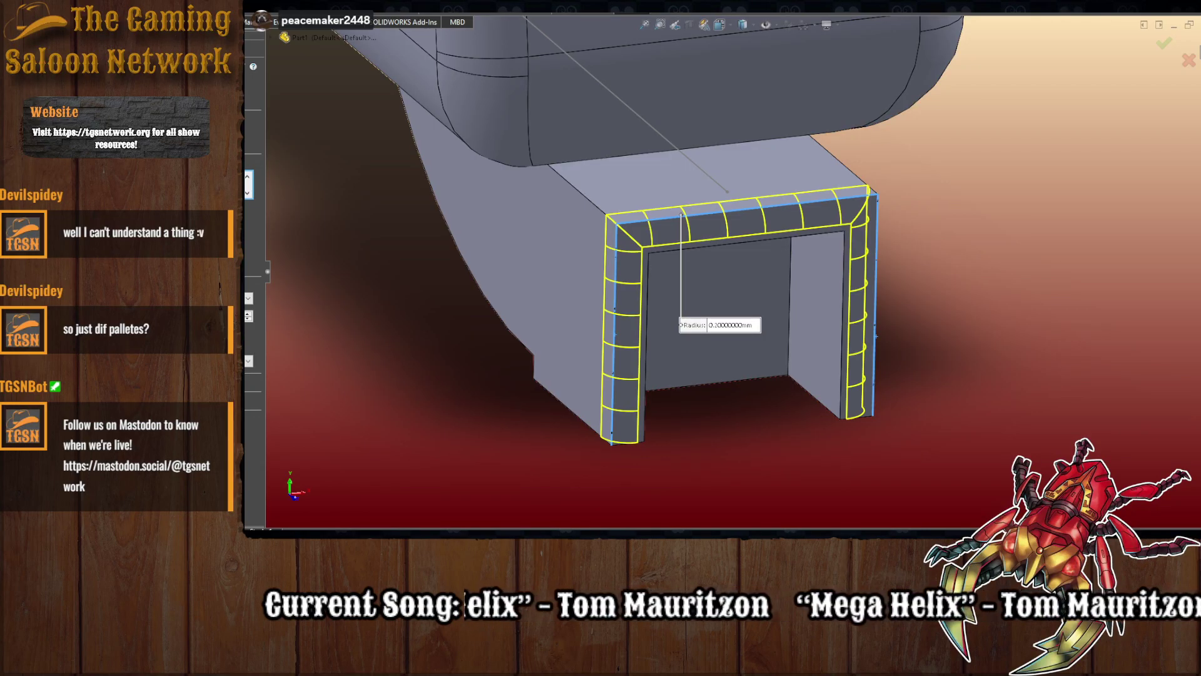
key("Return")
- Sketch a closed four-line rectangle tracing the back face of the recess inside the U-shaped bracket
middle_click_drag(545, 426, 757, 270)
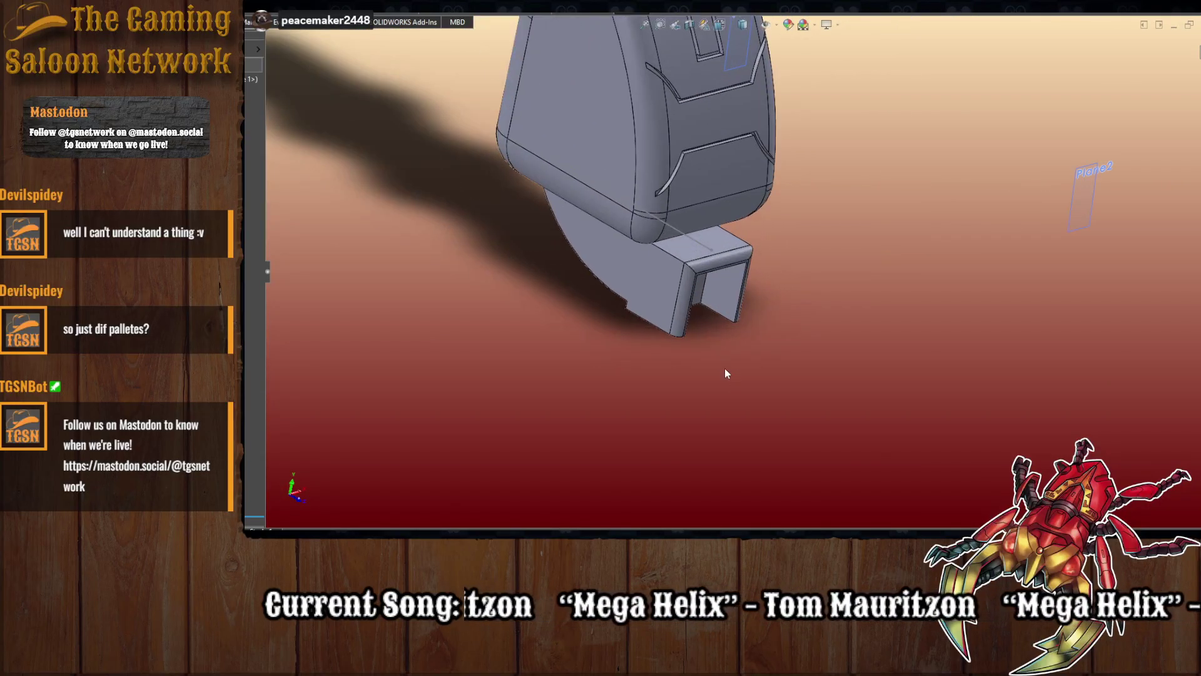
middle_click_drag(726, 373, 670, 348)
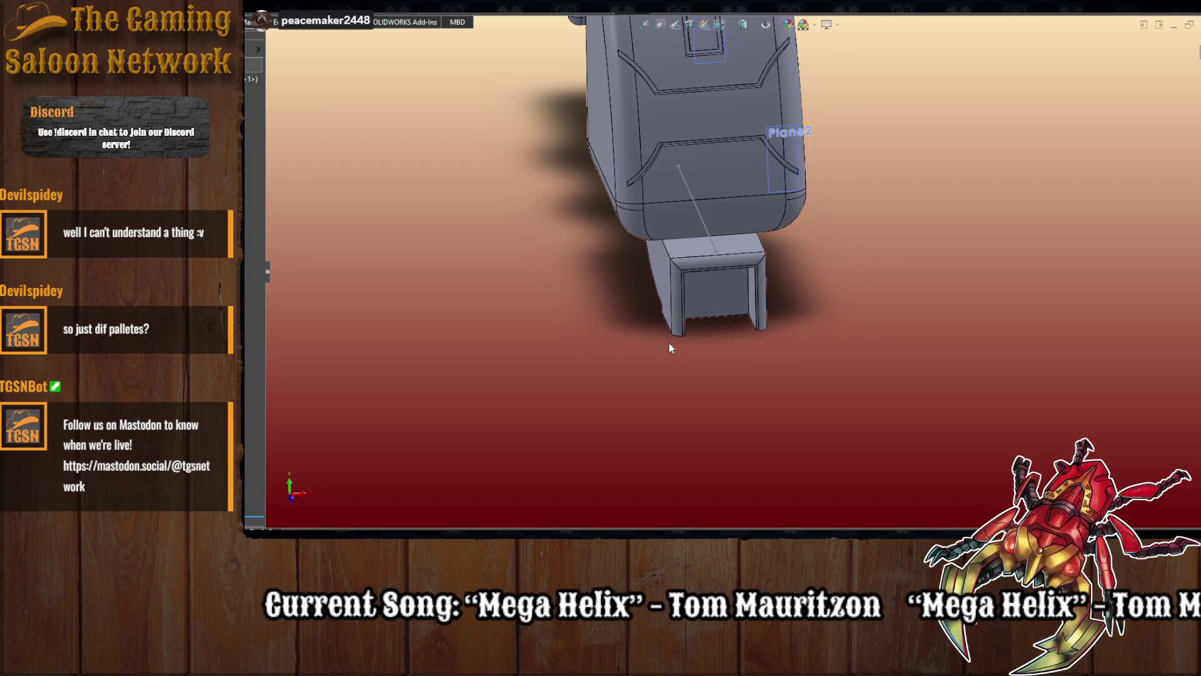
middle_click_drag(799, 370, 732, 335)
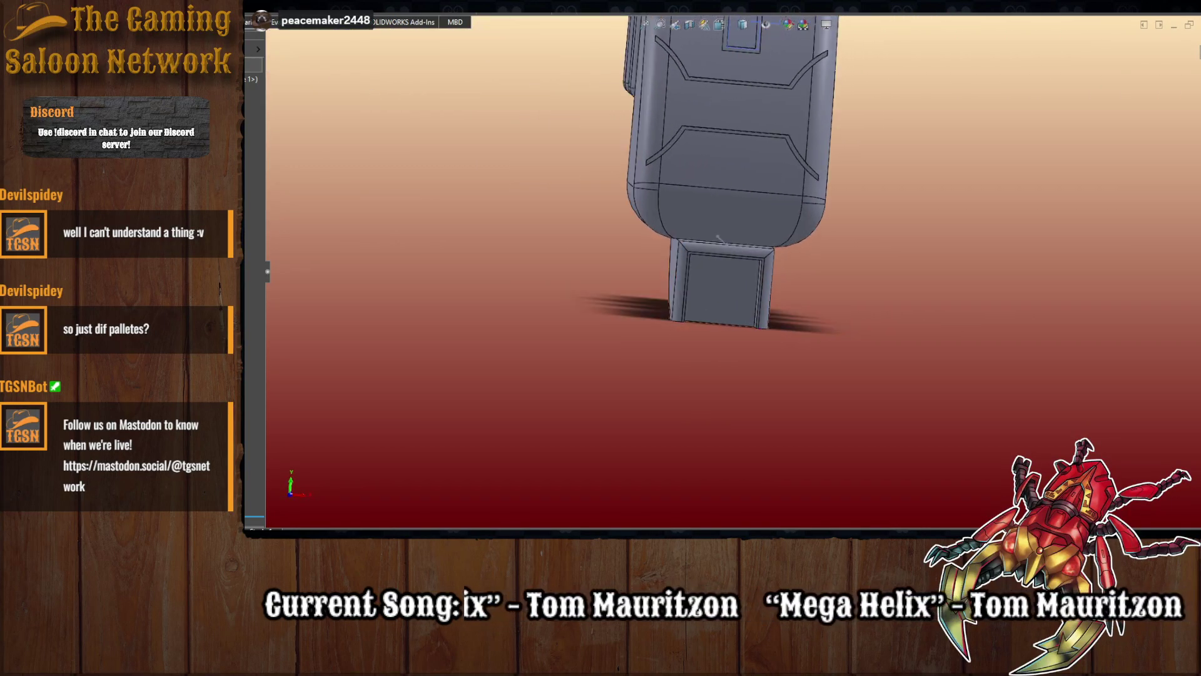
left_click(706, 290)
scroll(754, 306, "down", 5)
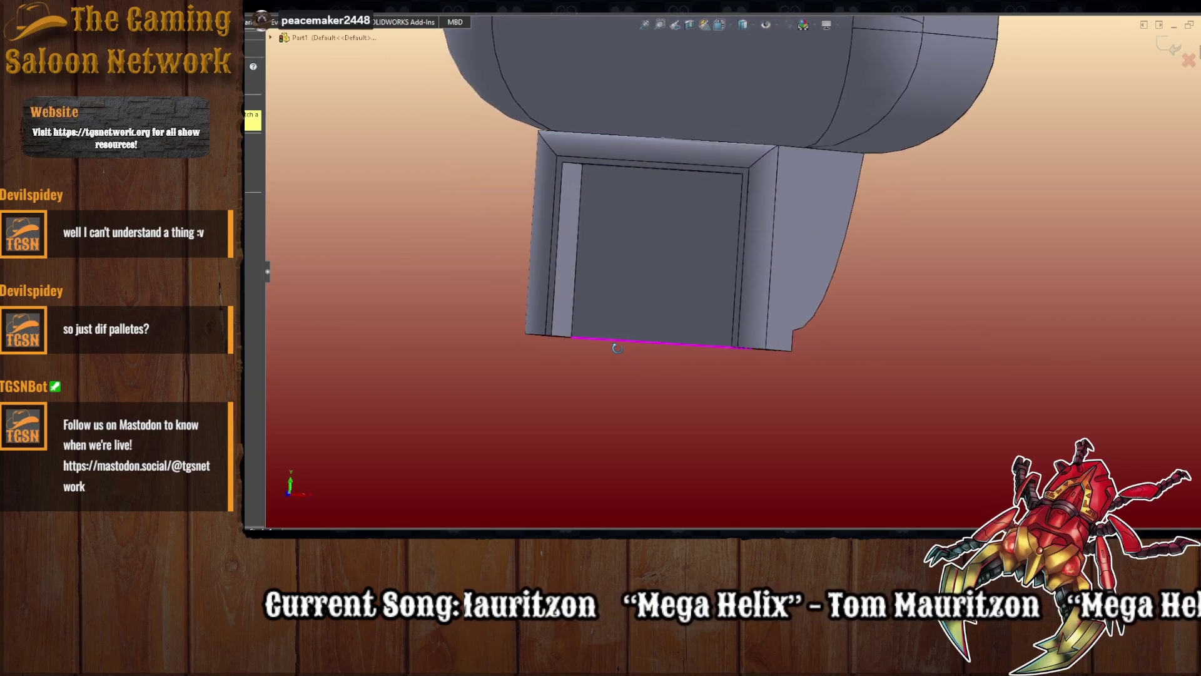
left_click(572, 339)
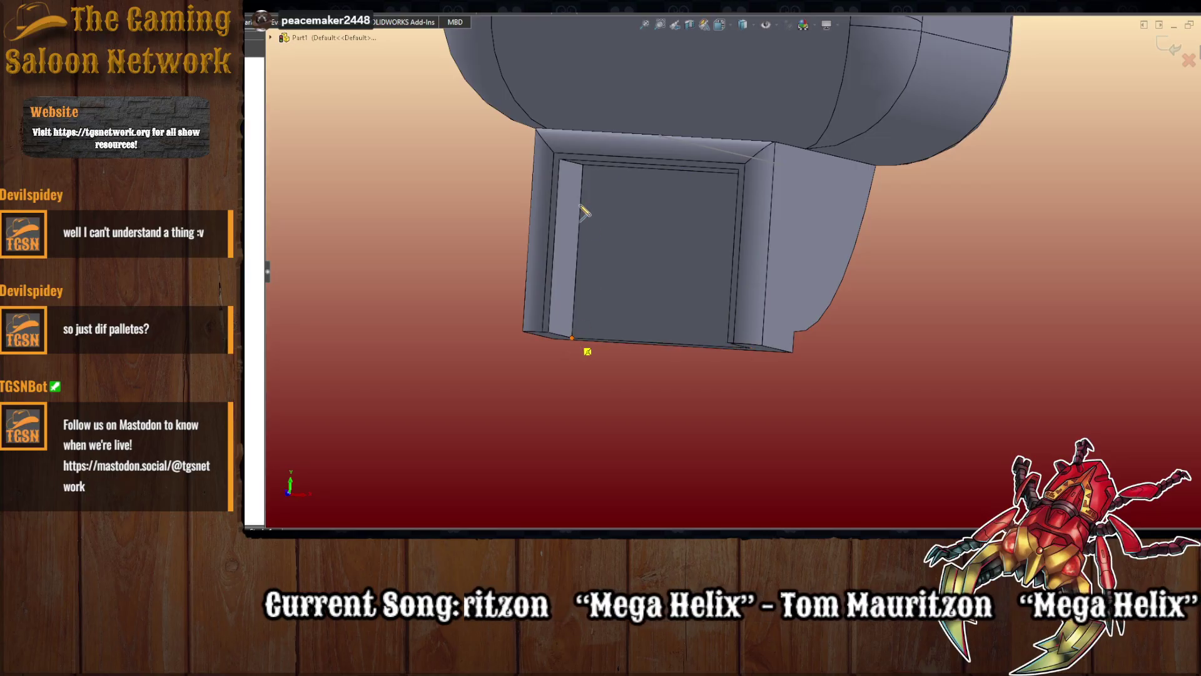
left_click(583, 164)
middle_click_drag(611, 172, 745, 209)
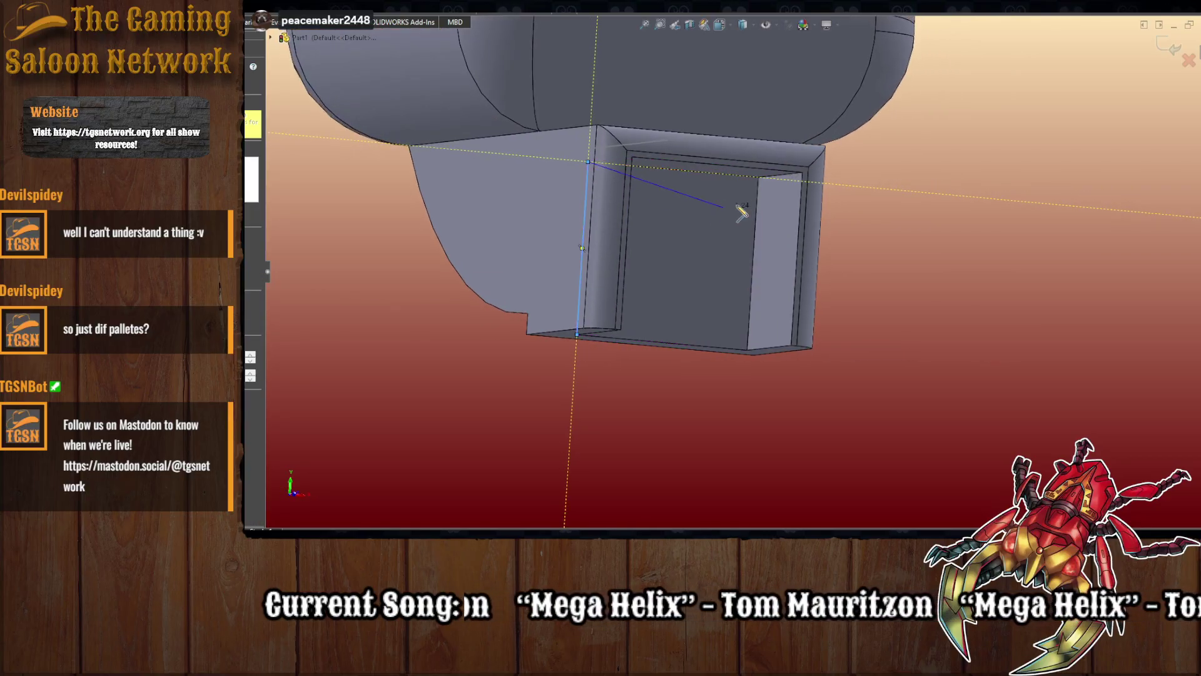
left_click(759, 177)
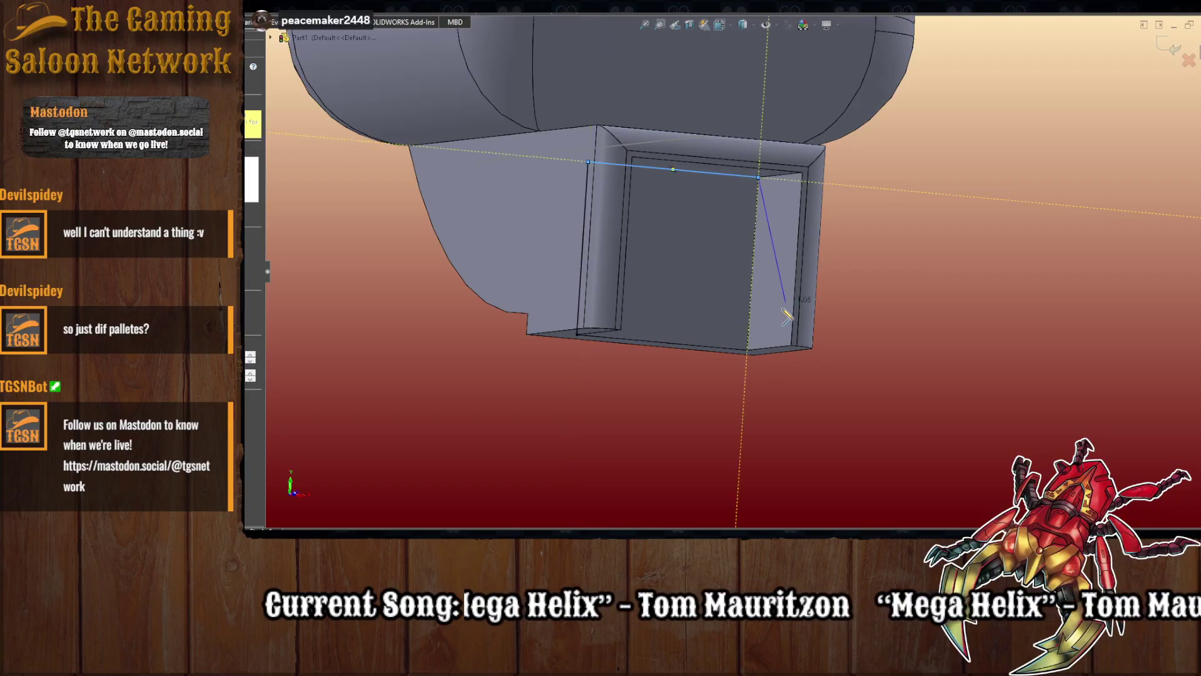
left_click(749, 350)
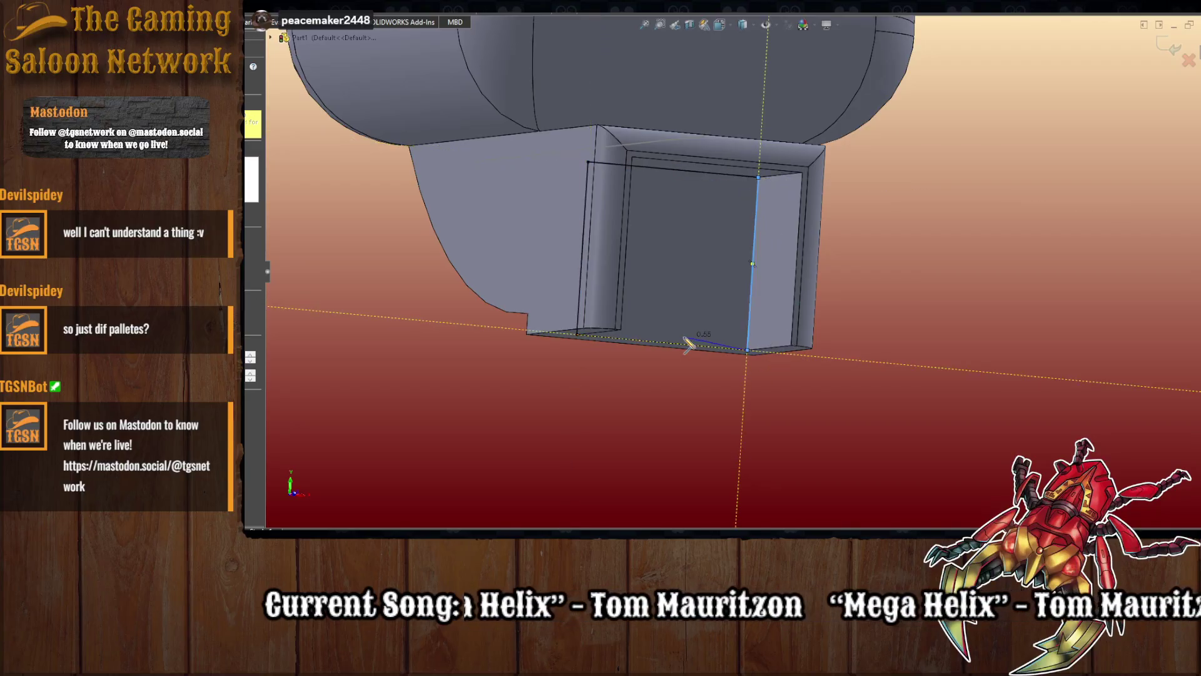
mouse_move(689, 340)
middle_mouse_down()
mouse_move(638, 337)
mouse_move(566, 438)
middle_mouse_up()
left_click(572, 336)
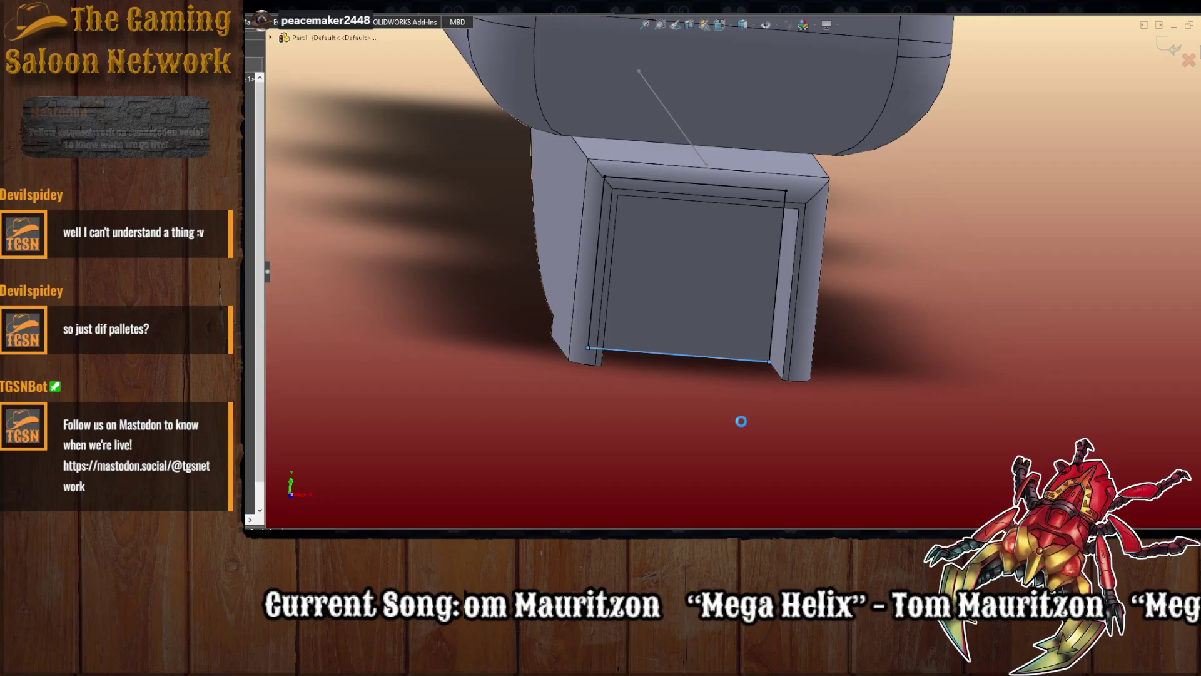
- Extrude the recess rectangle outward so the block protrudes slightly past the bracket's filleted front
middle_click_drag(767, 436, 801, 285)
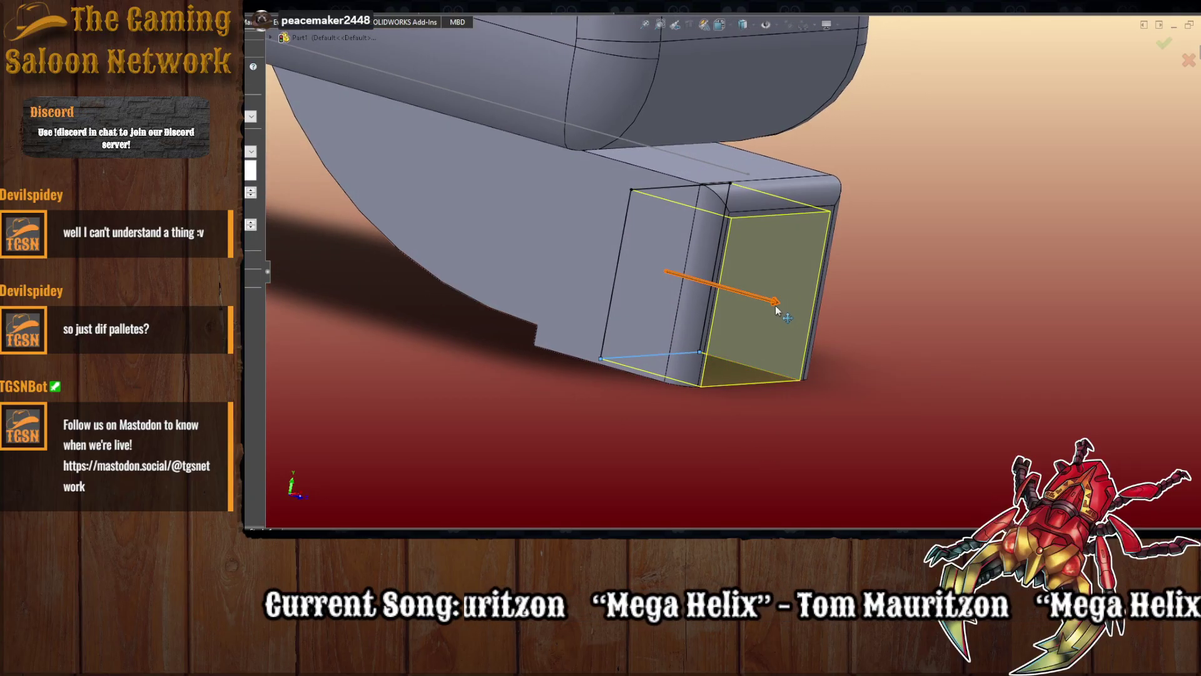
mouse_move(776, 301)
left_mouse_down()
mouse_move(981, 406)
mouse_move(956, 404)
left_mouse_up()
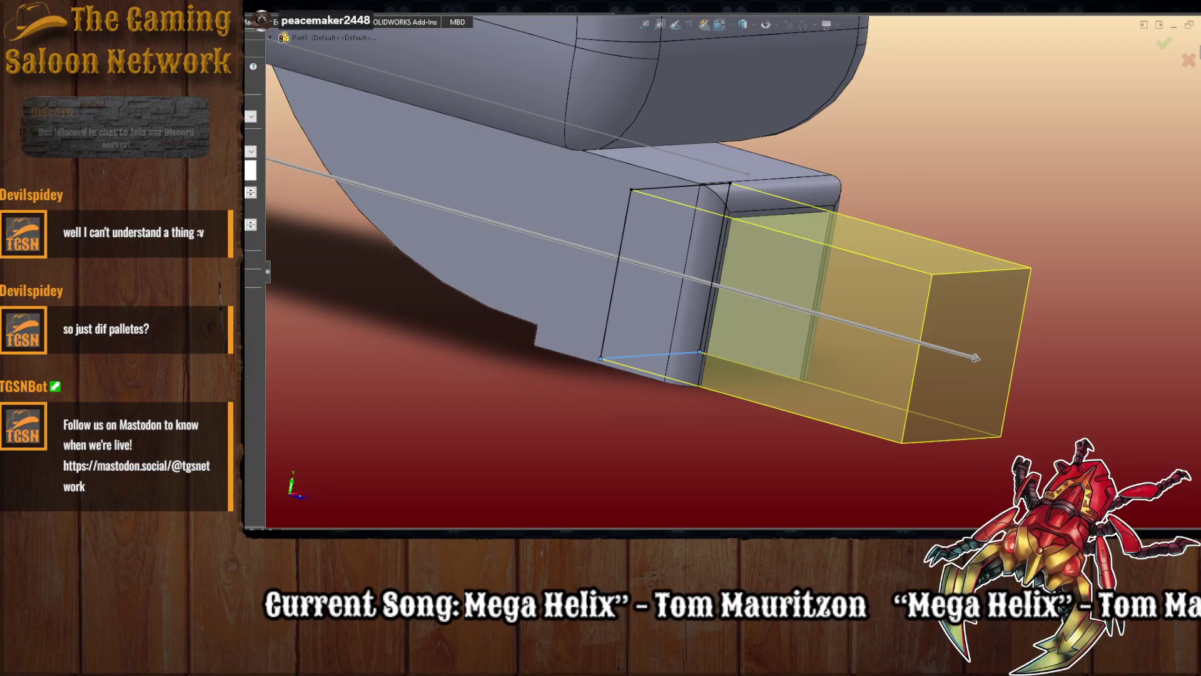
key("Down")
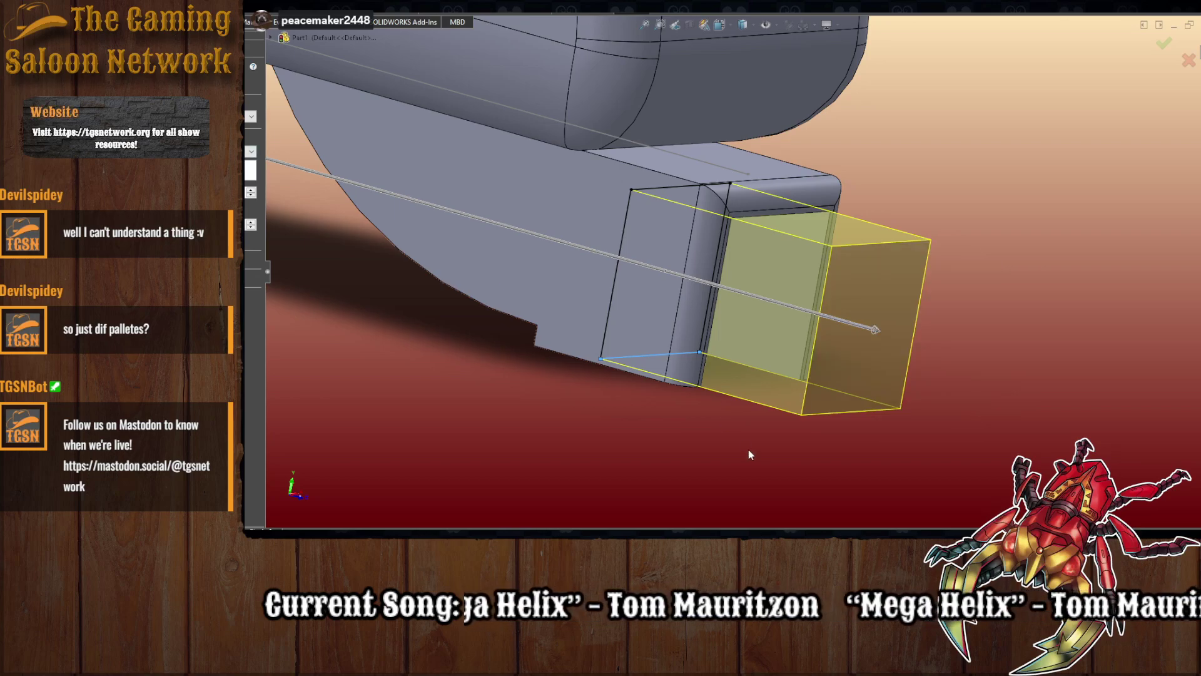
key("Return")
- Start a new sketch on the end face of the extruded block
middle_click_drag(757, 463, 598, 157)
scroll(524, 307, "down", 3)
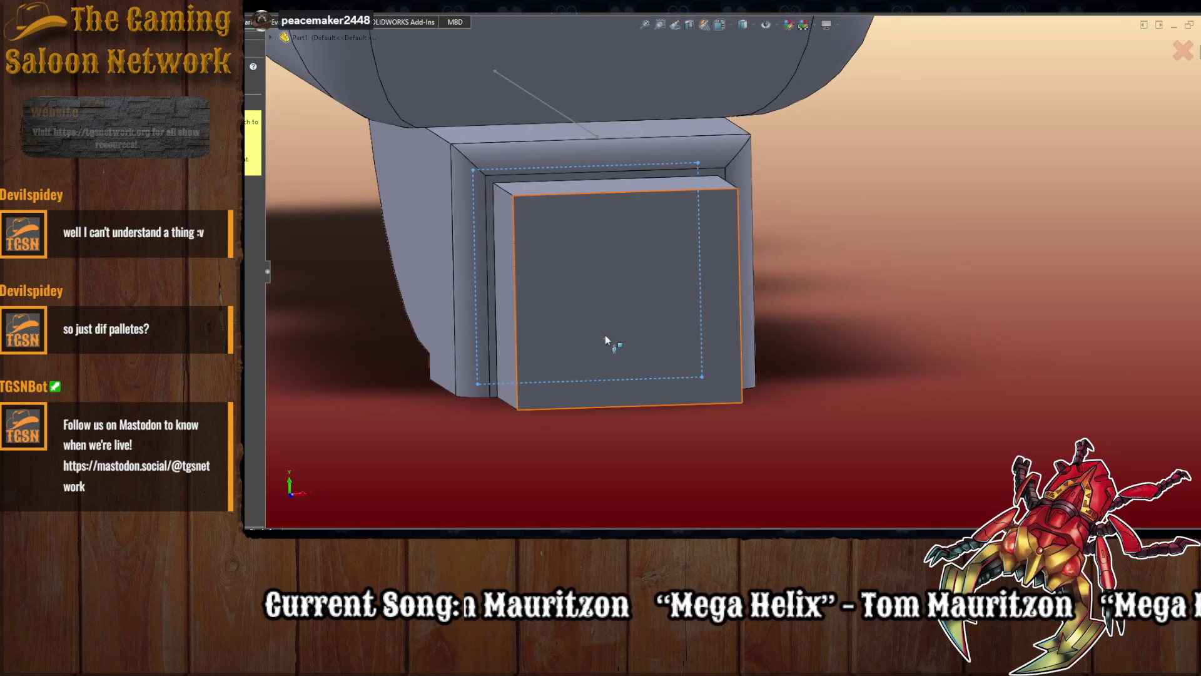
left_click(670, 344)
key("l")
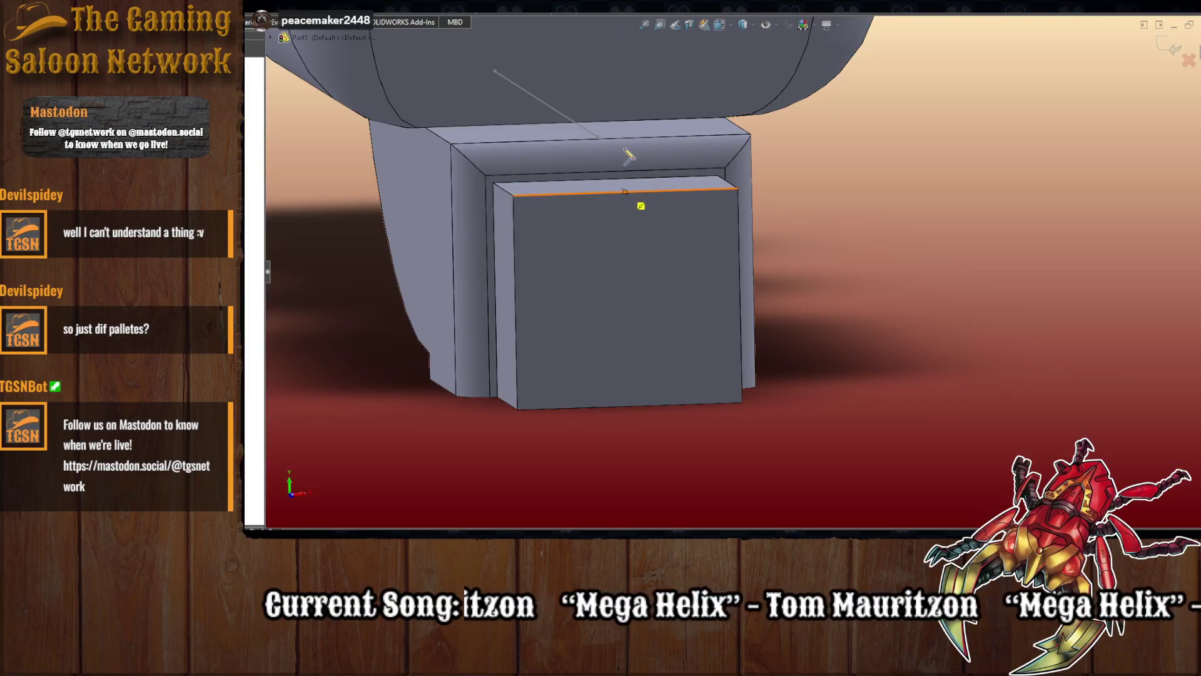
left_click(624, 191)
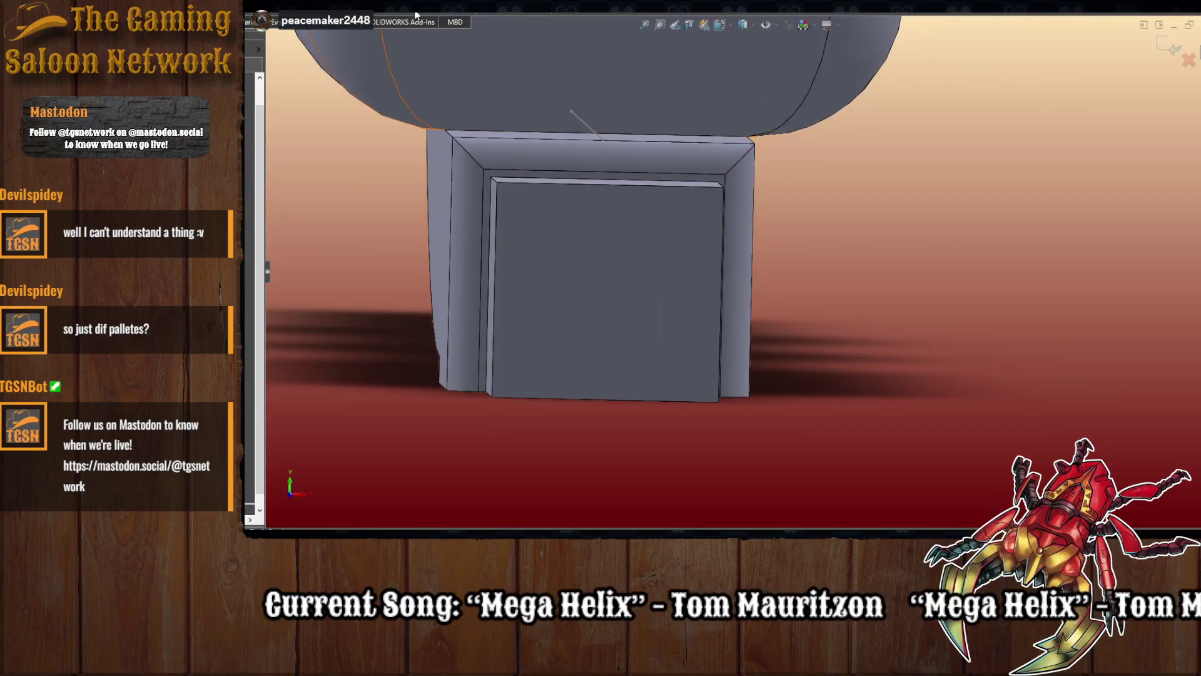
middle_click_drag(715, 50, 679, 294)
key("f")
scroll(695, 415, "down", 8)
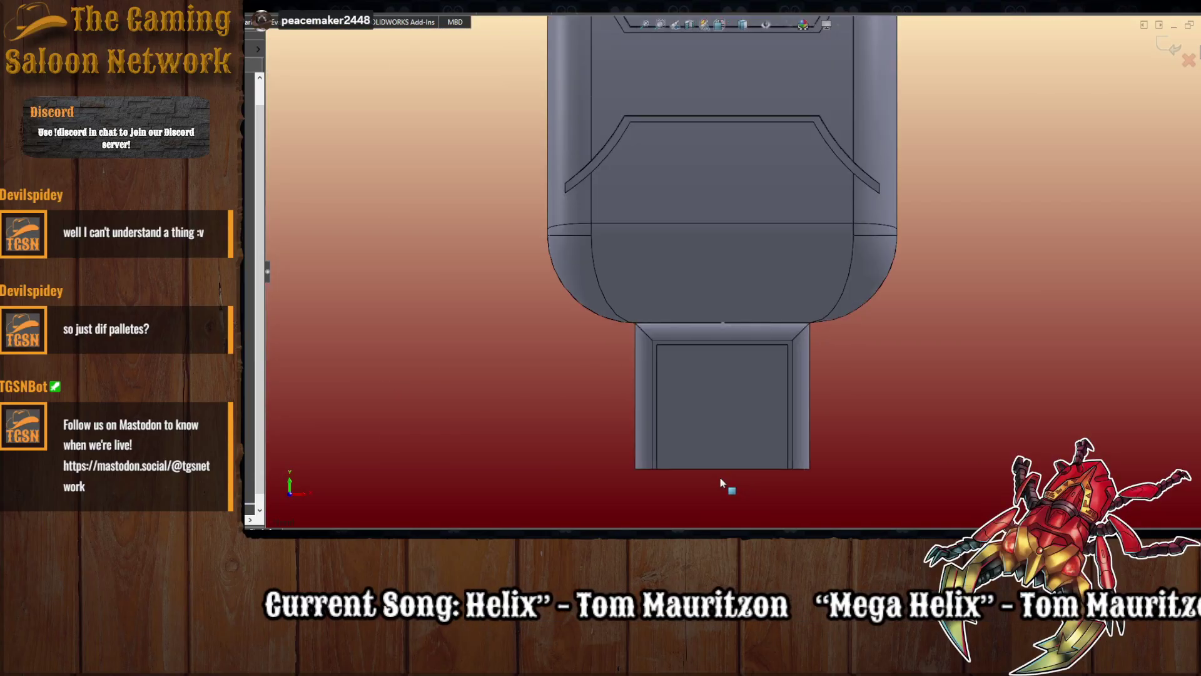
scroll(508, 97, "up", 2)
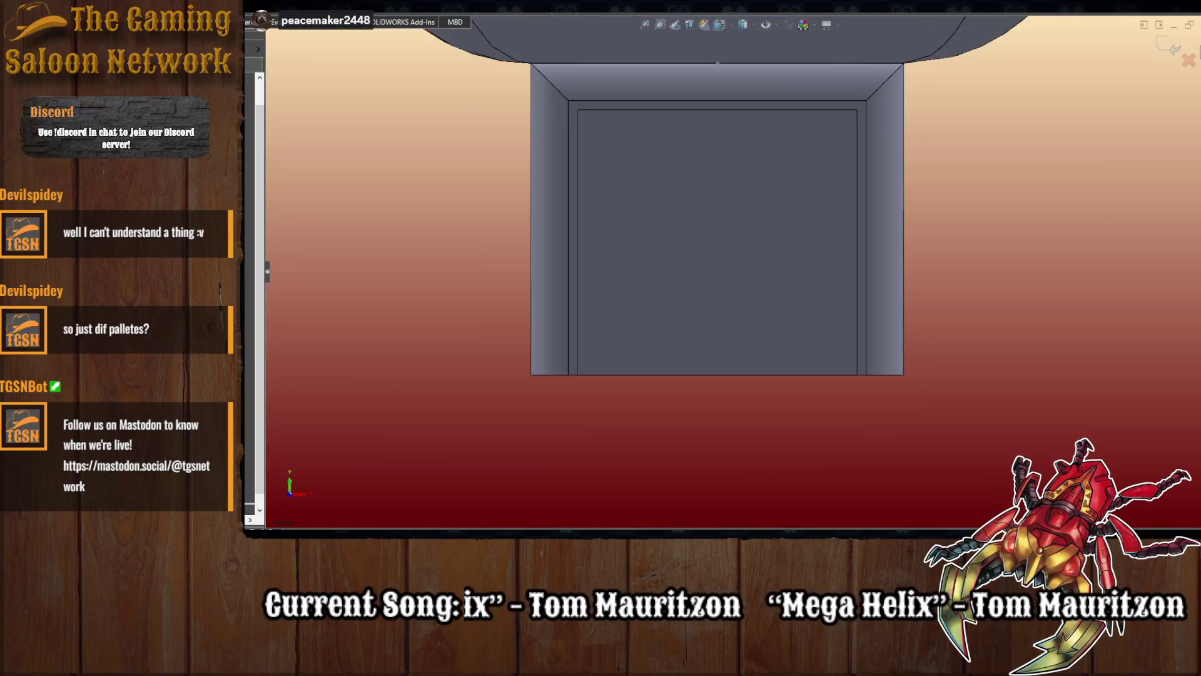
- Sketch a vertical line from the block's upper-edge midpoint to the bracket's upper edge, and a closed rectangle around the bracket's outer outline
key("l")
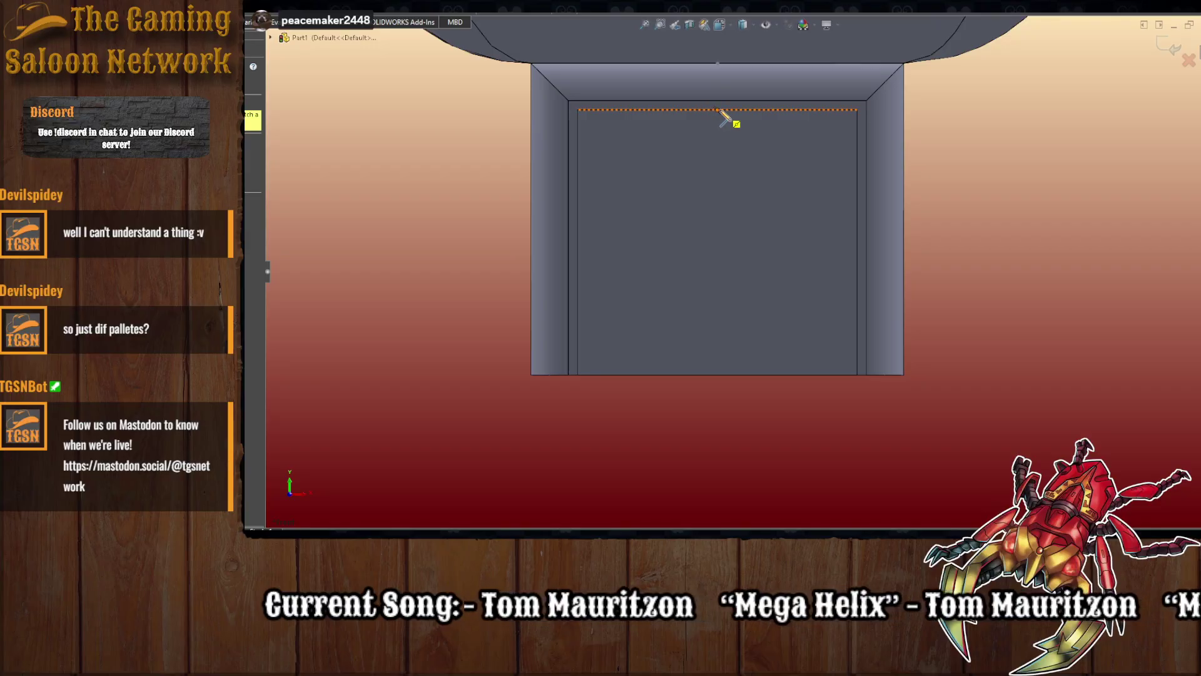
left_click(717, 110)
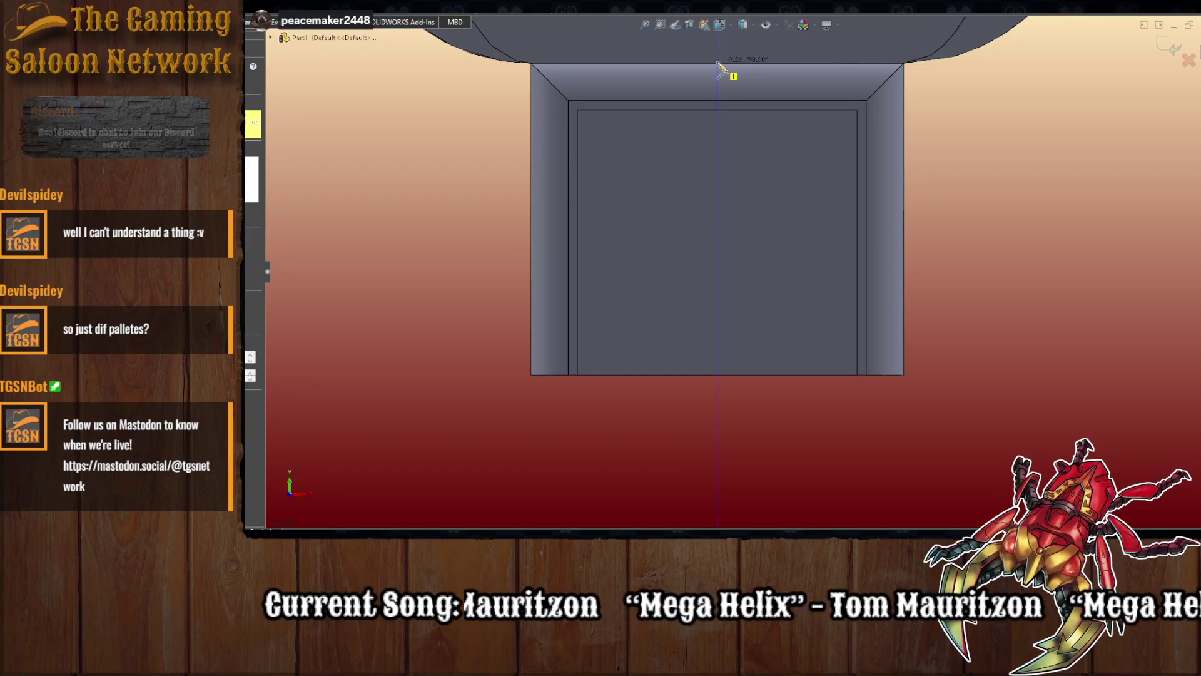
left_click(718, 63)
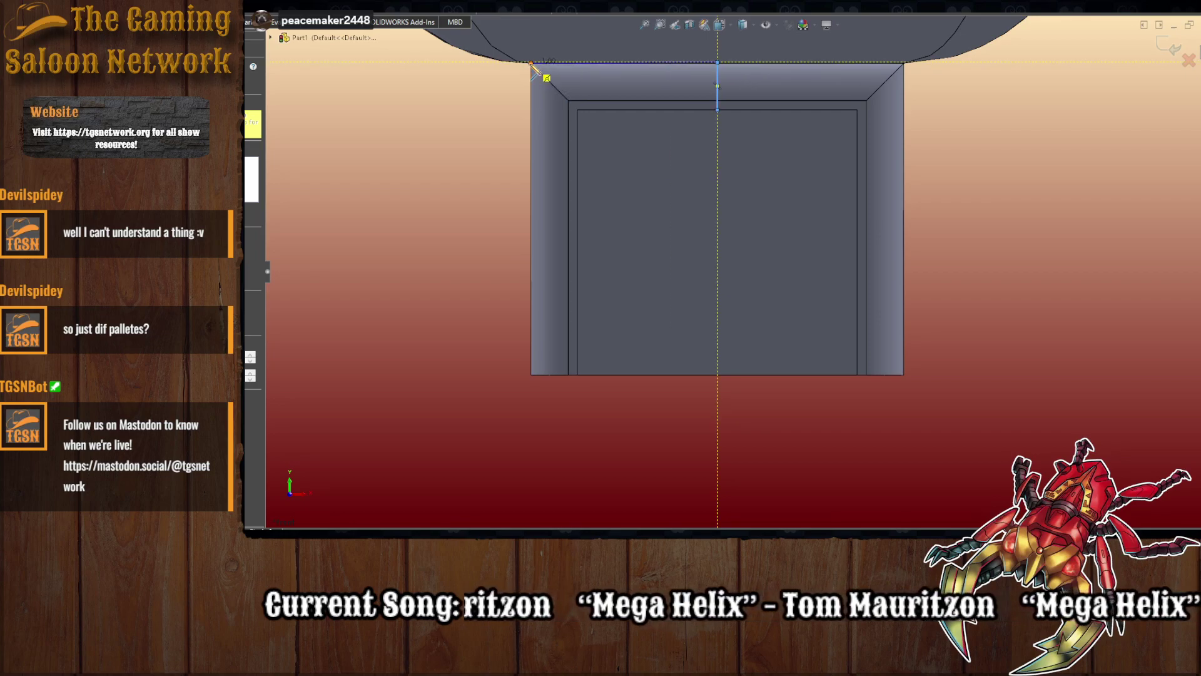
left_click(531, 63)
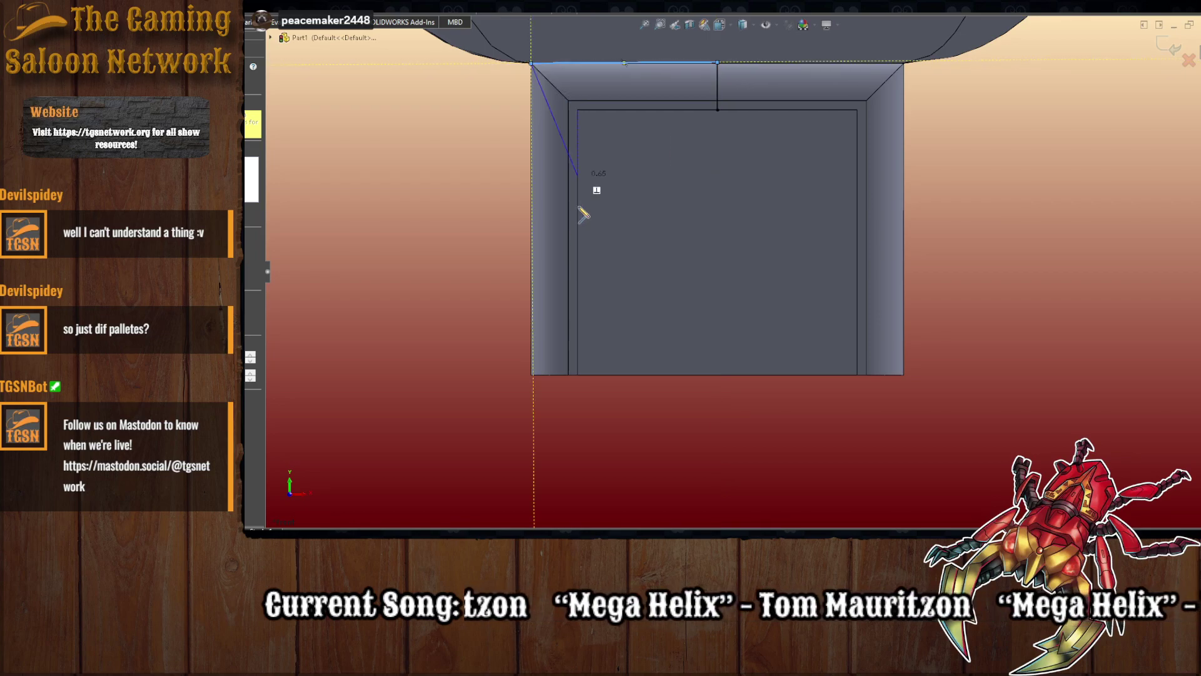
left_click(531, 374)
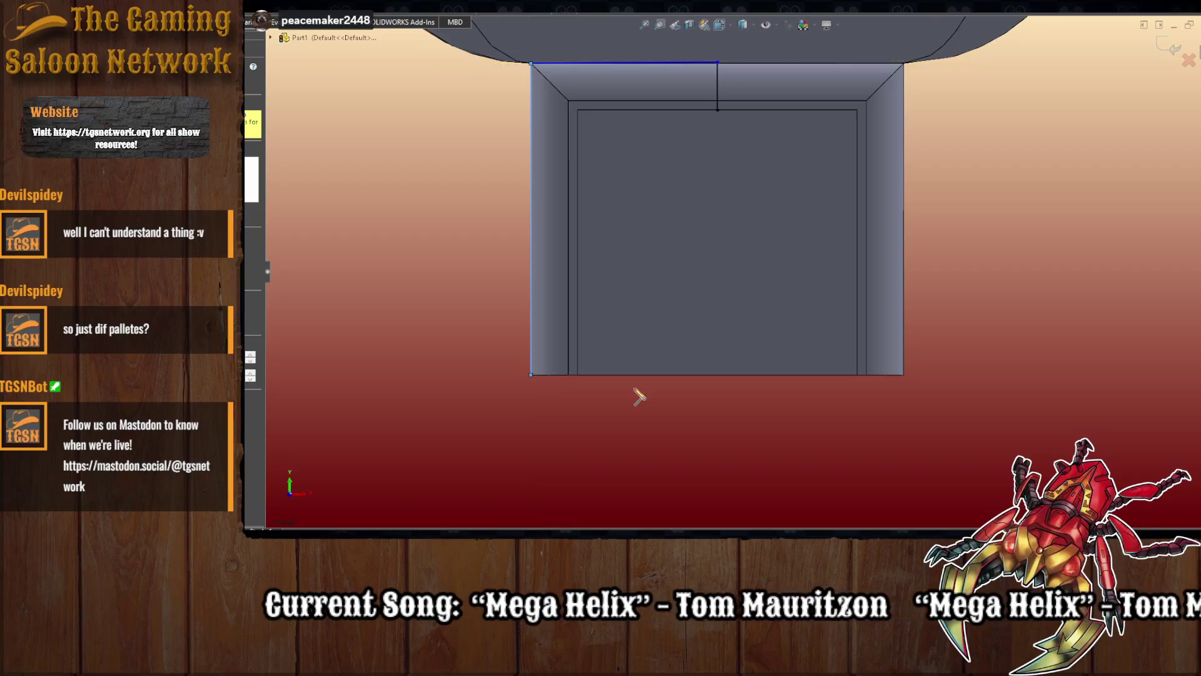
left_click(905, 375)
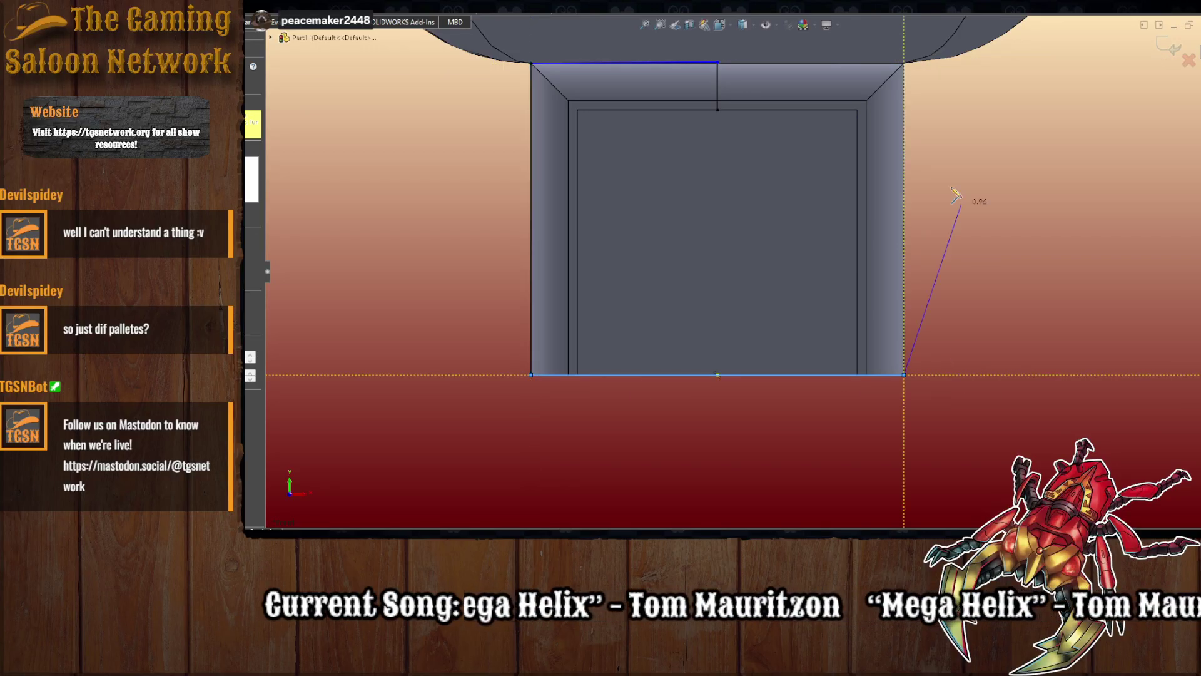
left_click(904, 63)
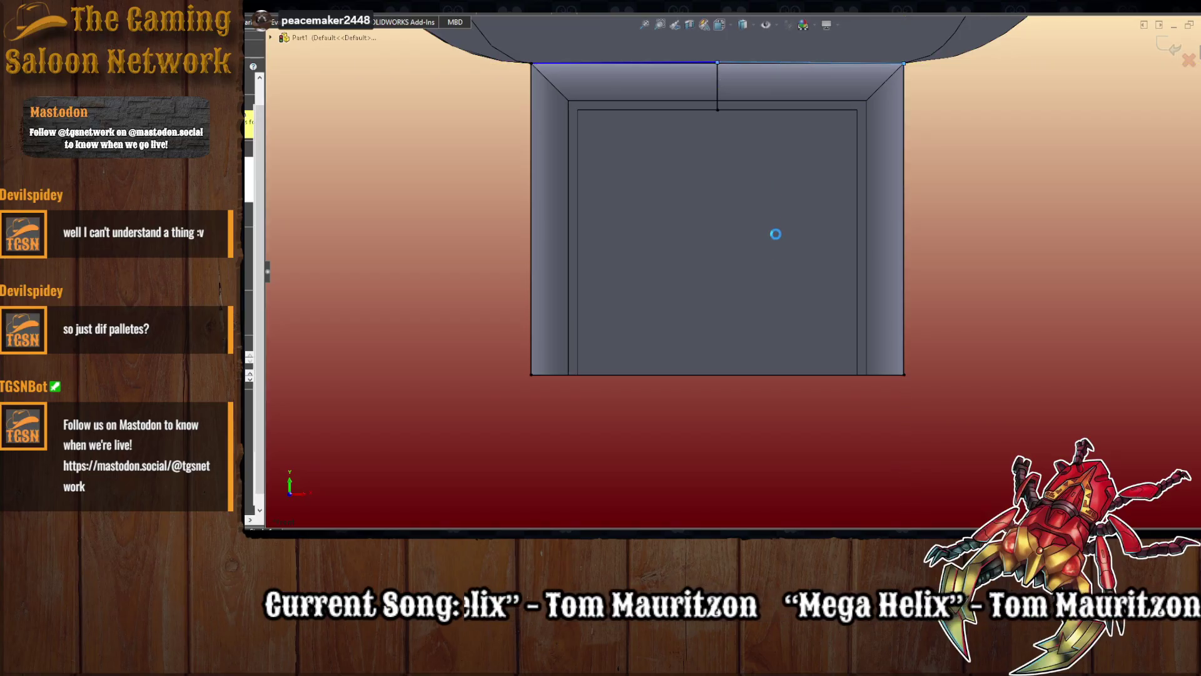
- Extrude the U-shaped sketch regions around the block's end face outward as a new segment
mouse_move(775, 250)
middle_mouse_down()
mouse_move(832, 266)
mouse_move(755, 256)
middle_mouse_up()
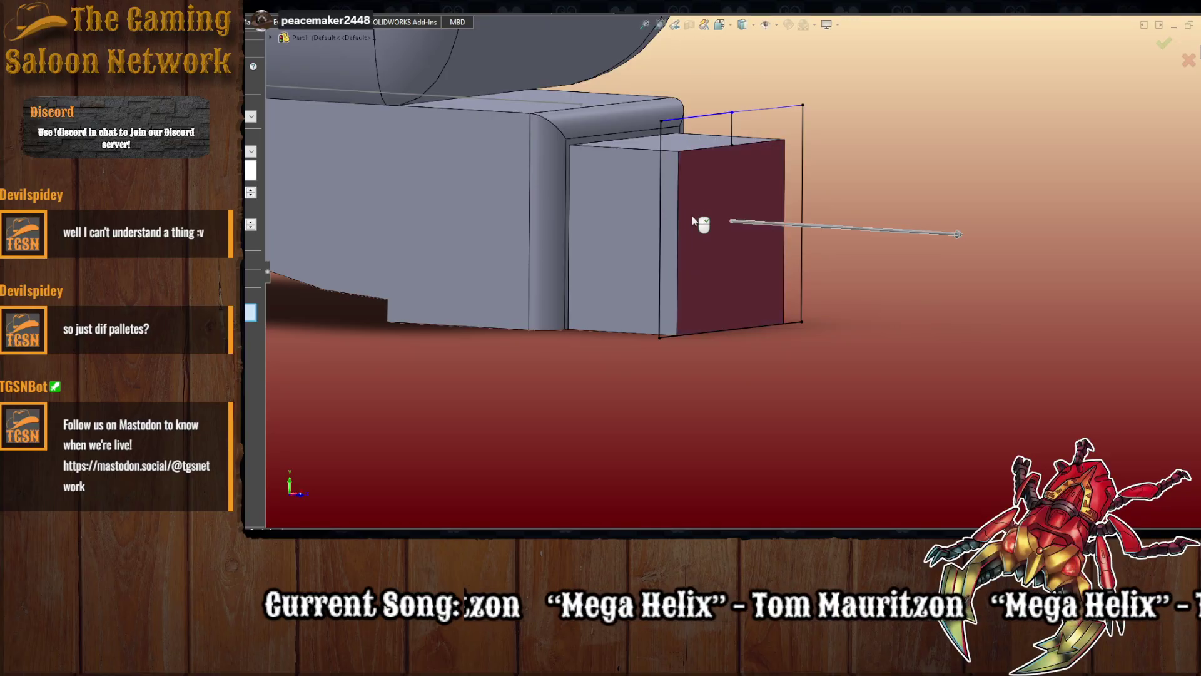
left_click(678, 215)
left_click(786, 130)
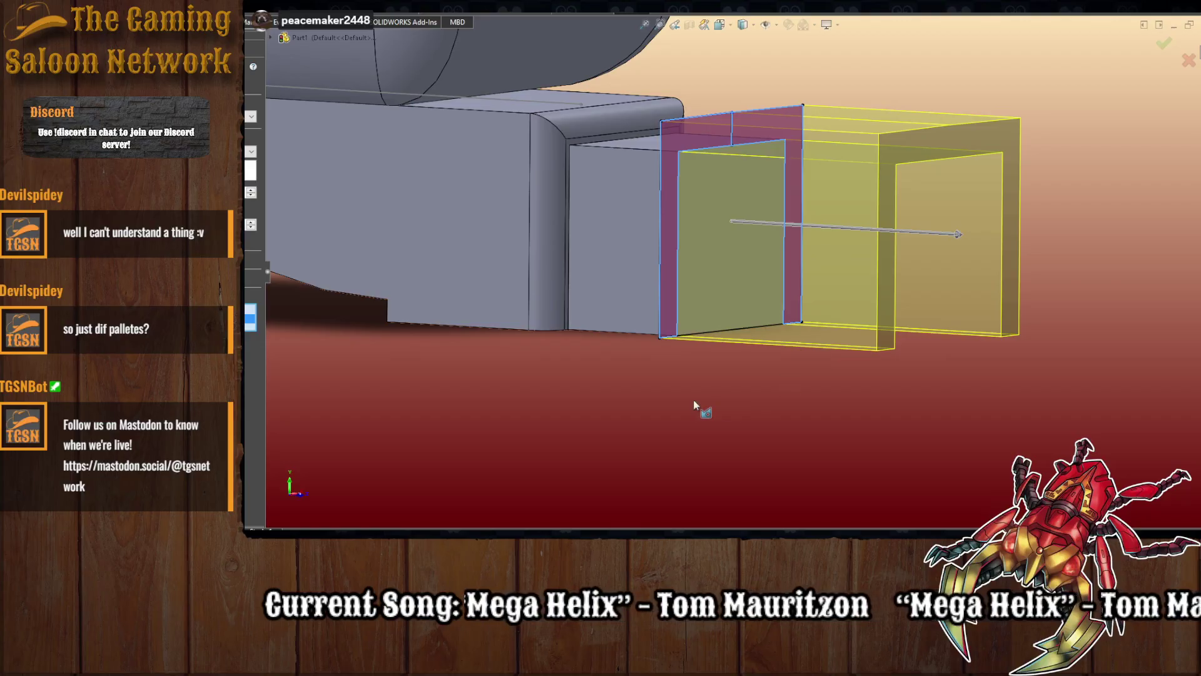
middle_click_drag(695, 405, 729, 409)
scroll(776, 406, "up", 1)
middle_click_drag(856, 389, 826, 360, "ctrl")
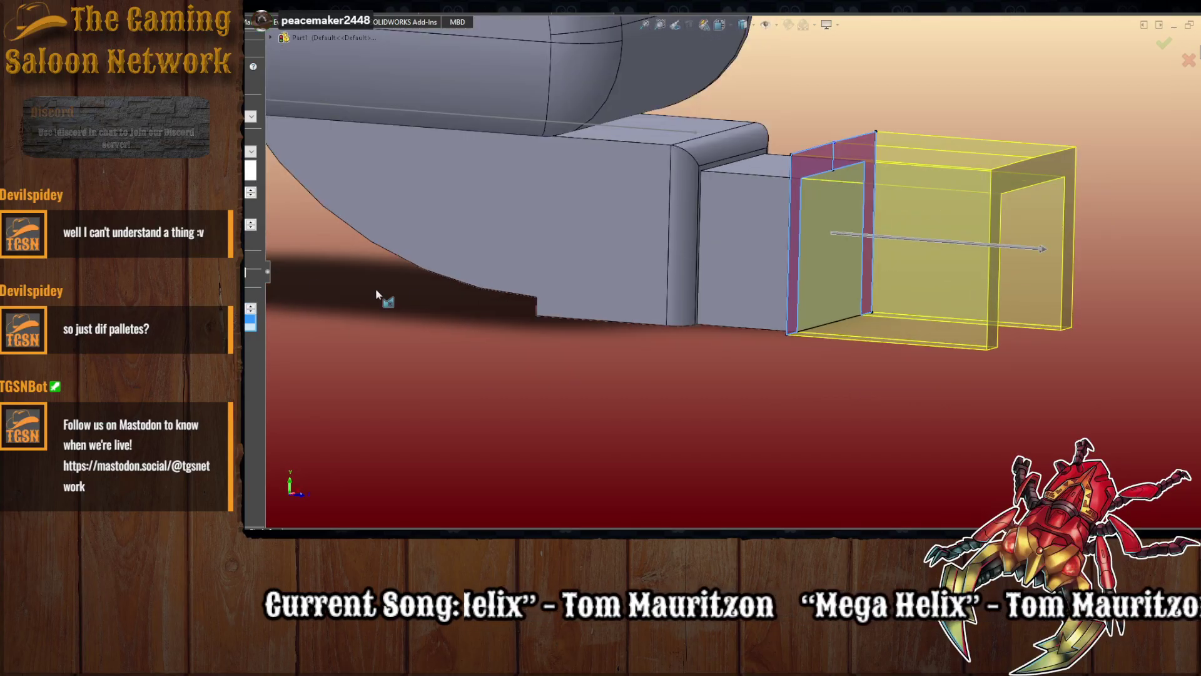
- Add a second extrusion direction ending just short of the filleted bracket, shorten the outward depth, and apply the extrusion
left_click(250, 261)
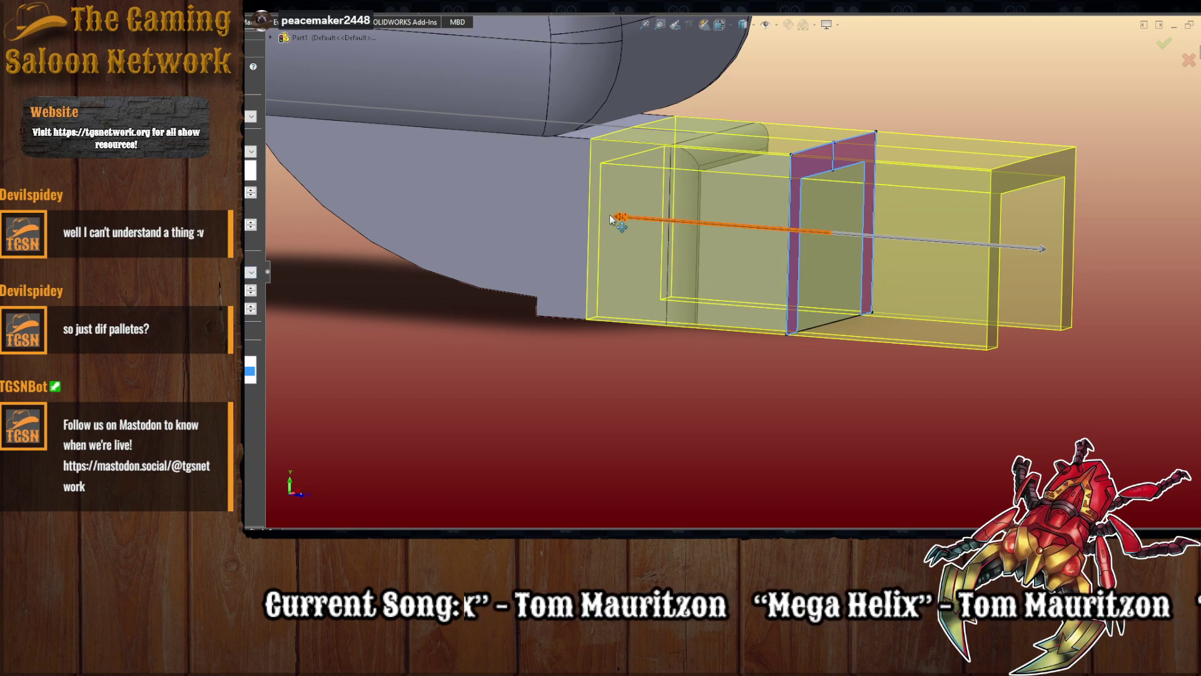
left_click_drag(623, 218, 753, 222)
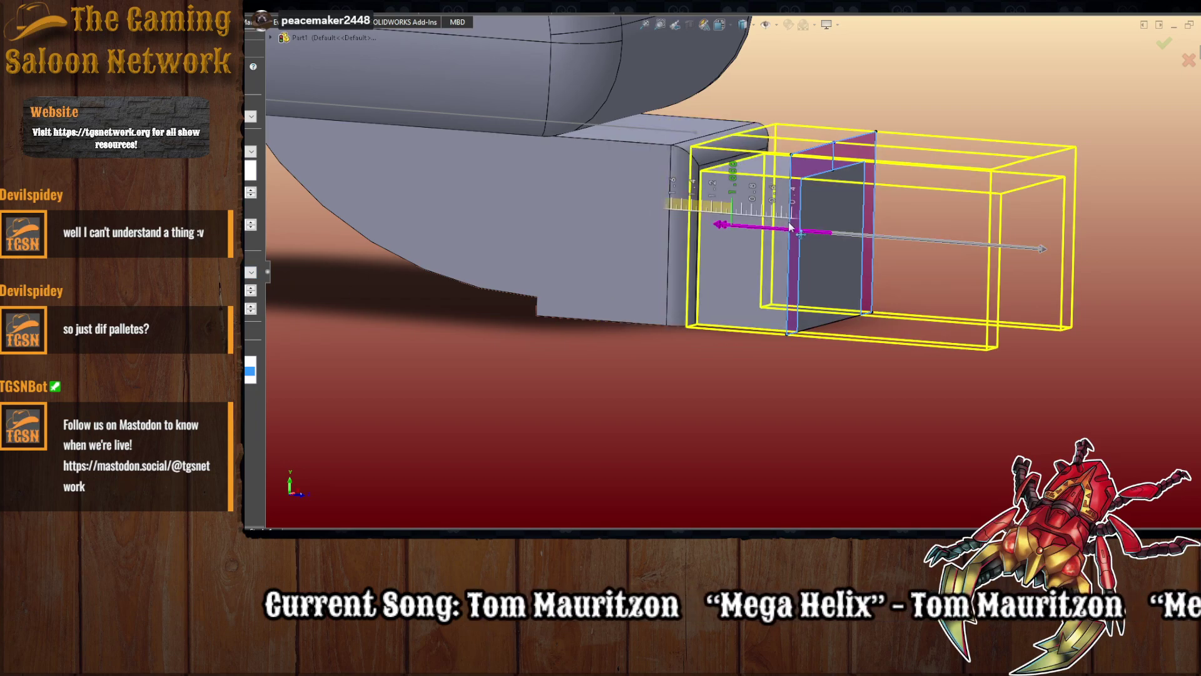
left_click_drag(842, 237, 842, 238)
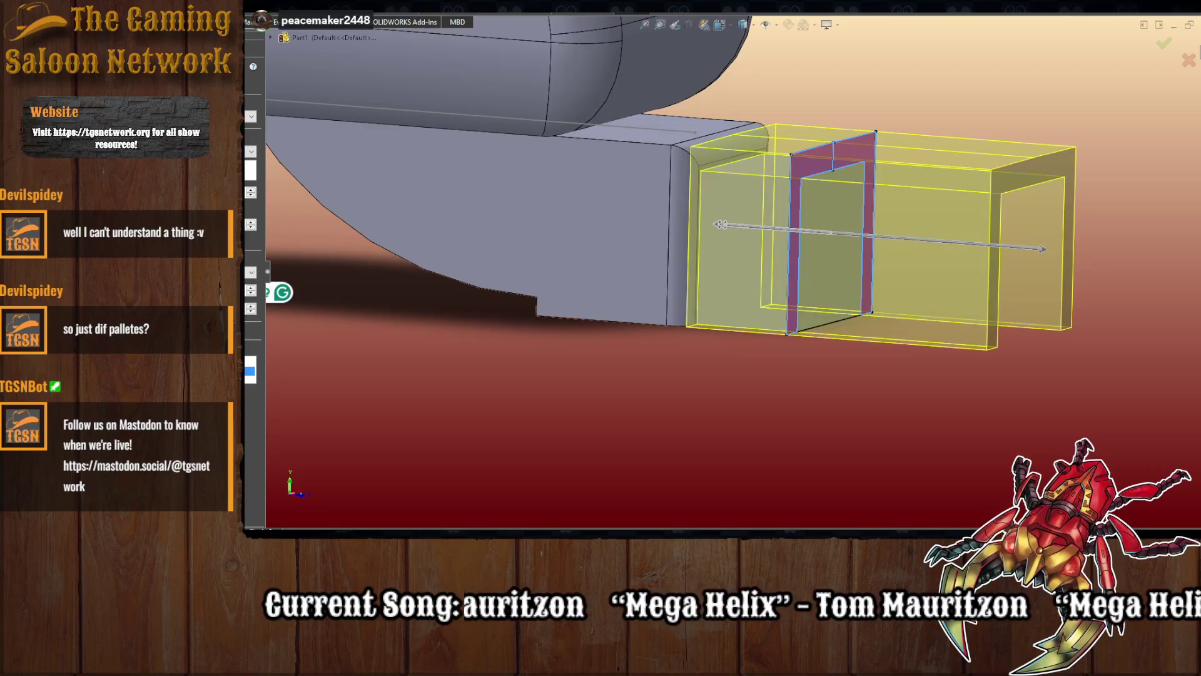
key("Return")
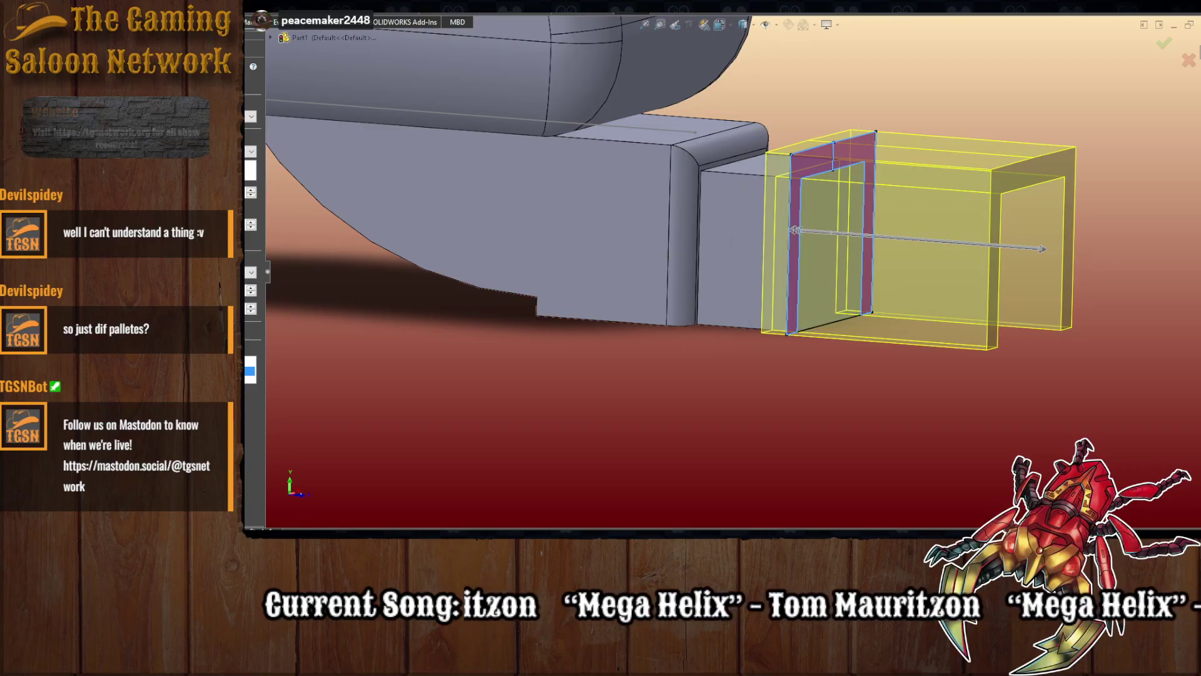
key("Return")
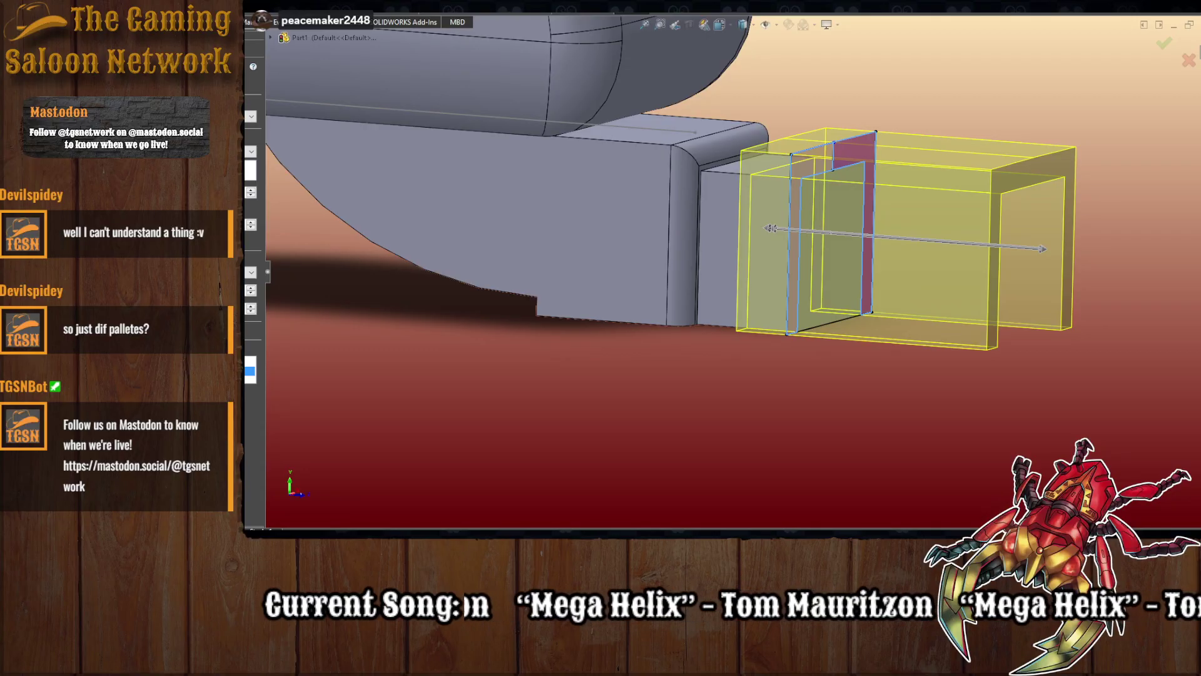
key("Return")
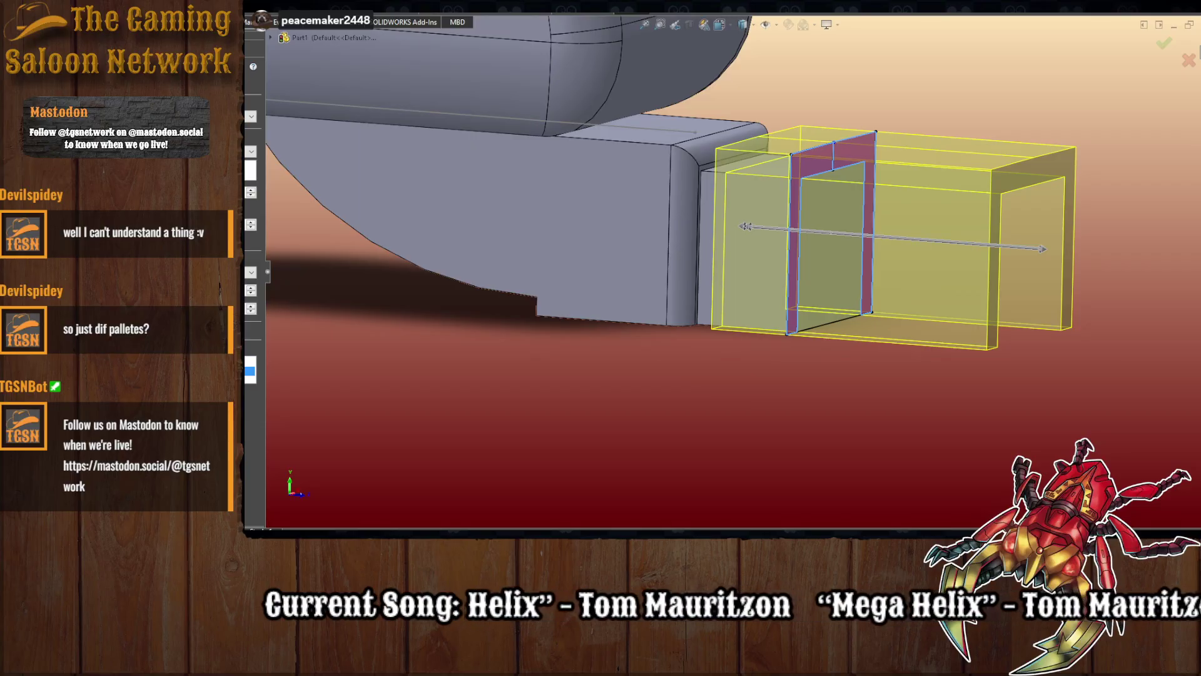
key("Return")
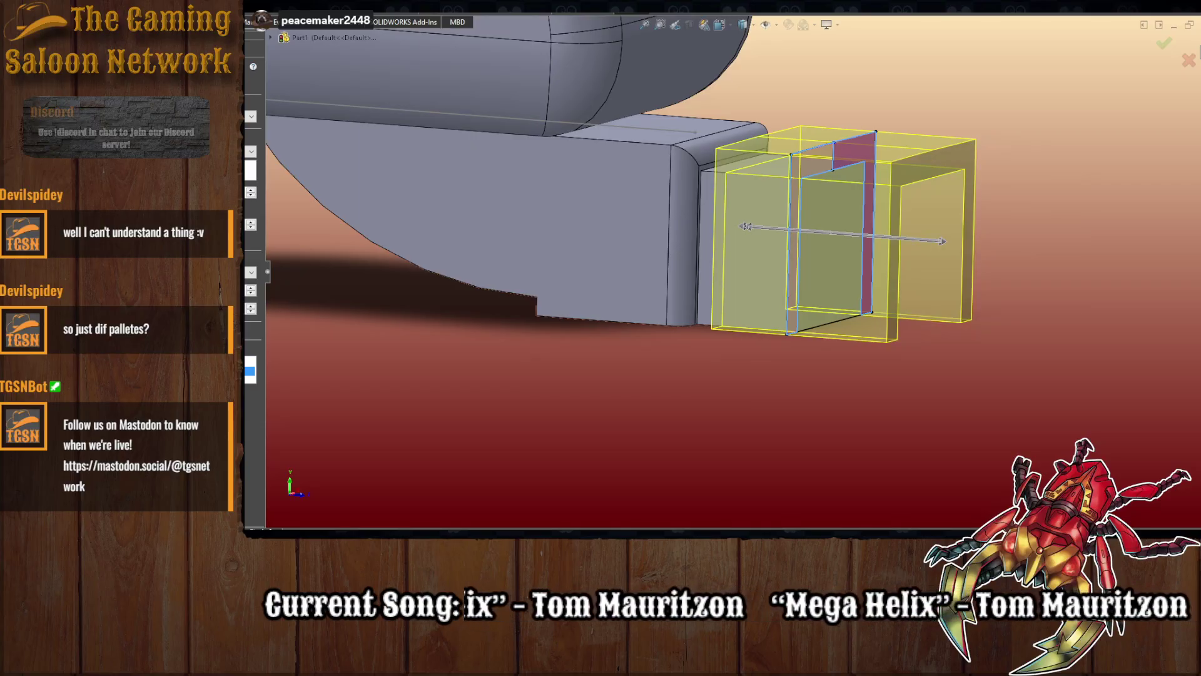
key("Return")
- Examine the new U-shaped segment and its gap to the filleted bracket from several angles
middle_click_drag(831, 378, 822, 421)
scroll(821, 418, "up", 3)
middle_click_drag(801, 151, 630, 221)
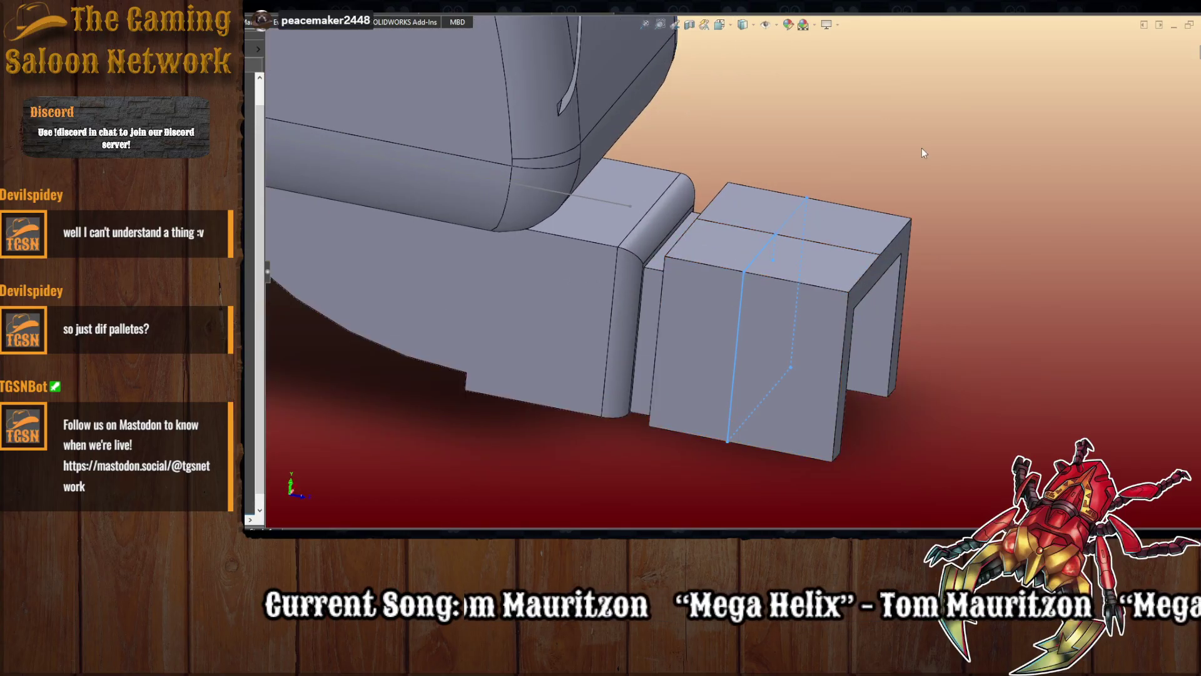
middle_click_drag(956, 167, 821, 182)
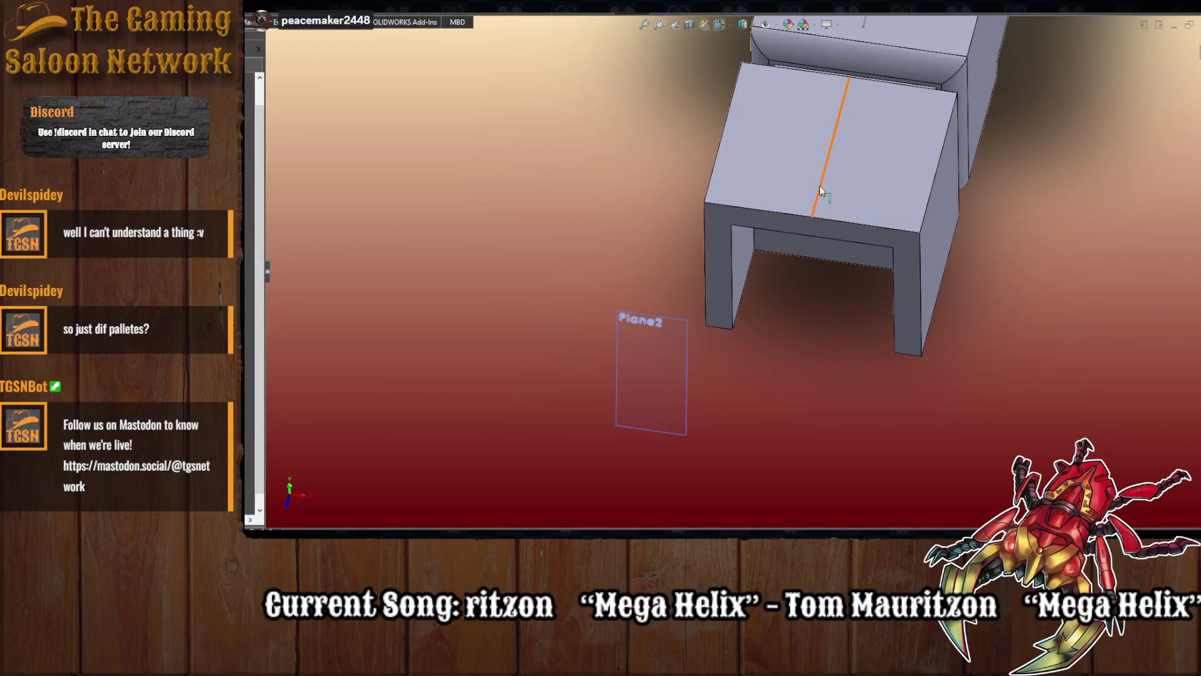
scroll(825, 266, "down", 5)
middle_click_drag(802, 363, 932, 310)
scroll(956, 300, "up", 5)
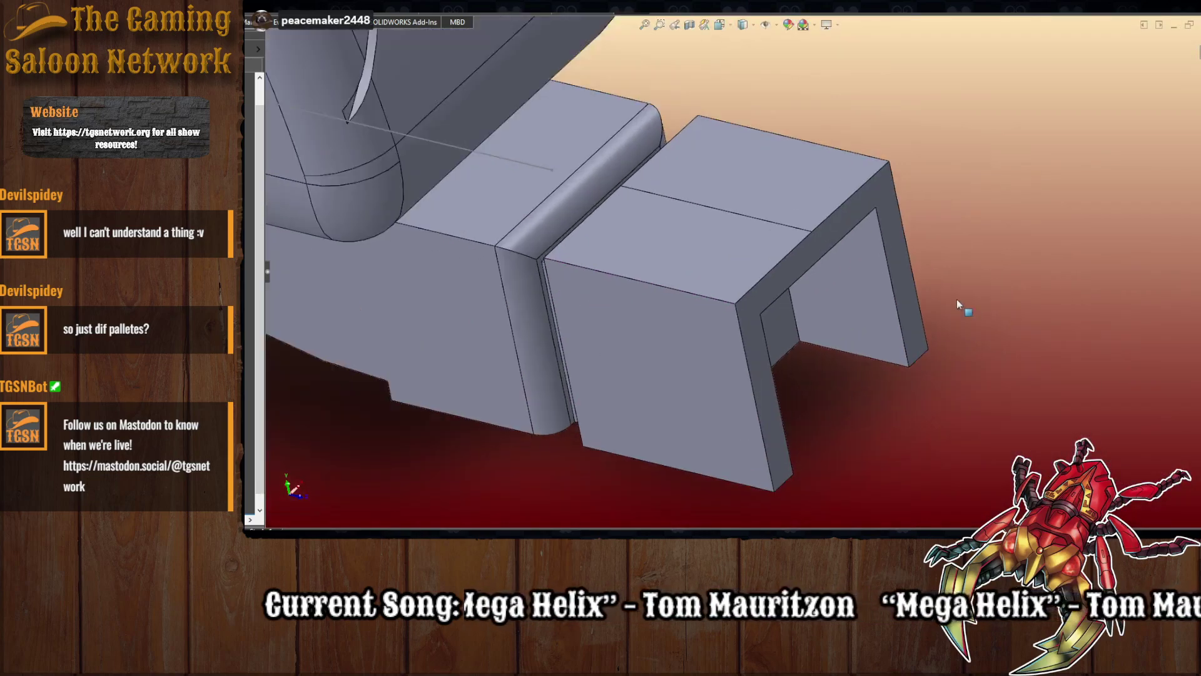
scroll(956, 301, "down", 3)
scroll(770, 419, "up", 3)
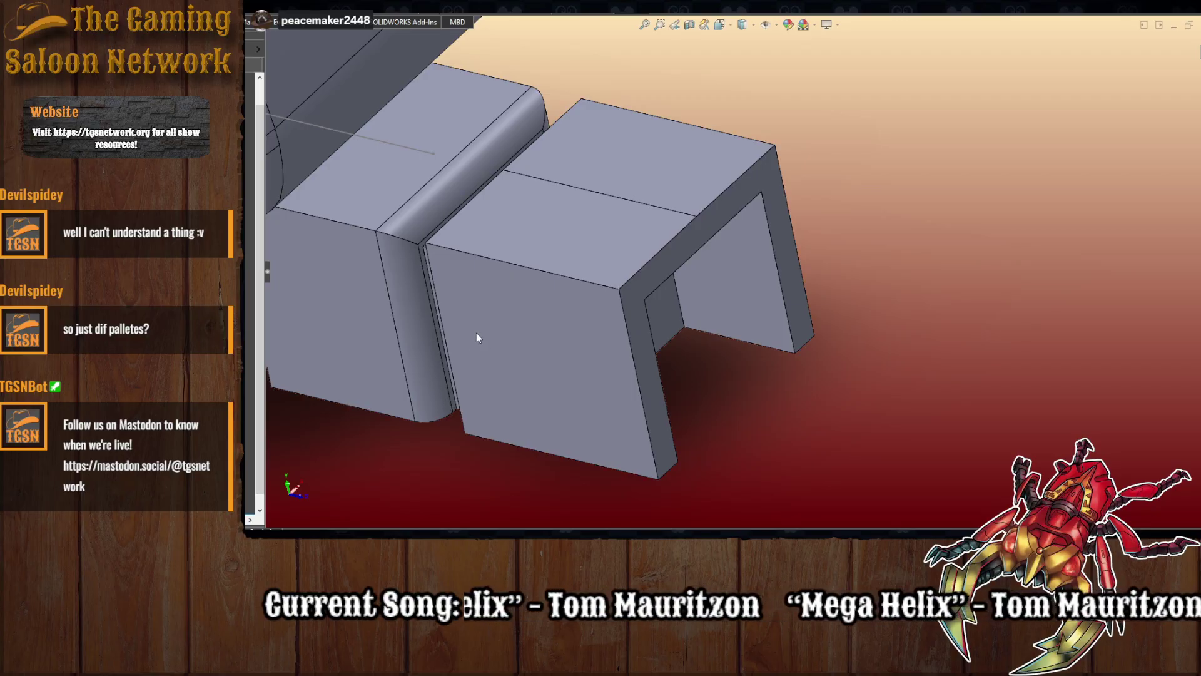
- Start a 0.2 mm fillet on the outer upper and side edges of the new segment's end facing the bracket
key("Return")
middle_click_drag(474, 328, 562, 329)
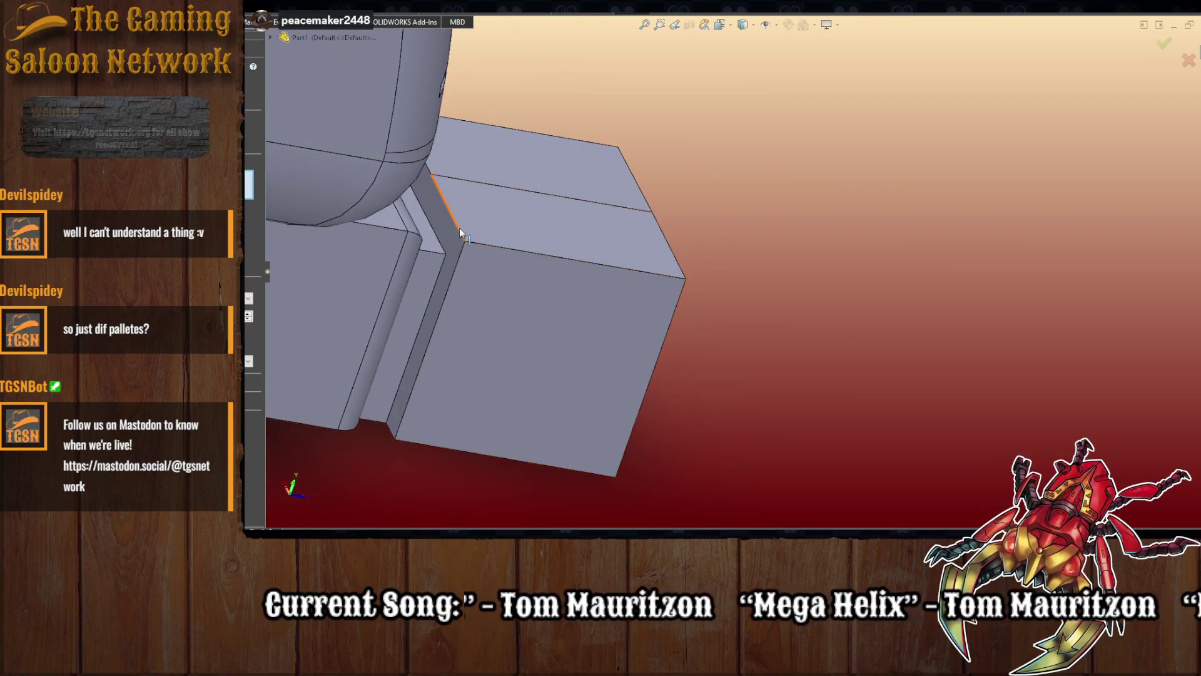
left_click(459, 228)
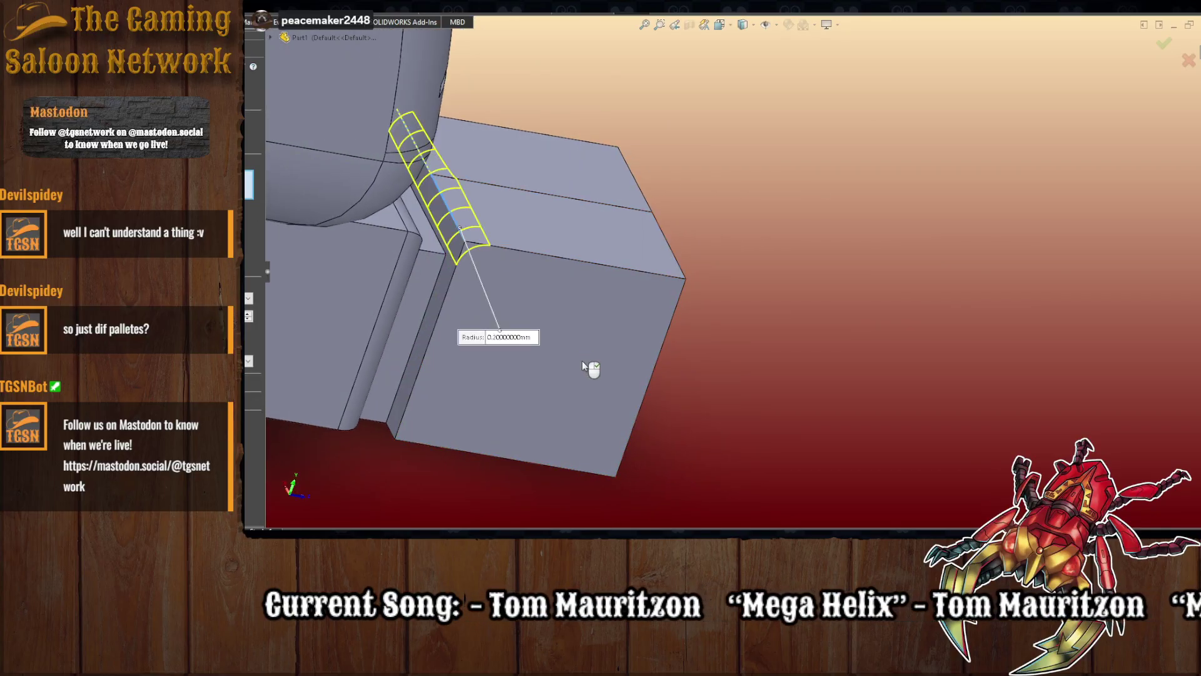
left_click(431, 338)
middle_click_drag(431, 338, 745, 177)
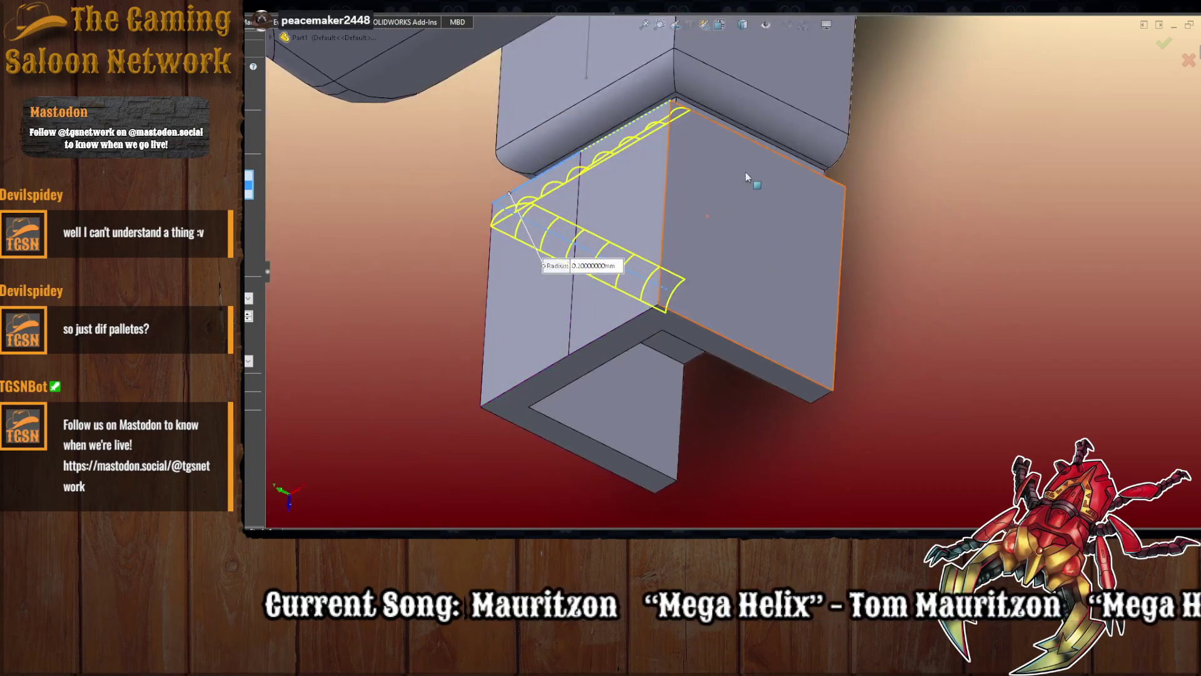
left_click(780, 153)
middle_click_drag(938, 348, 821, 156)
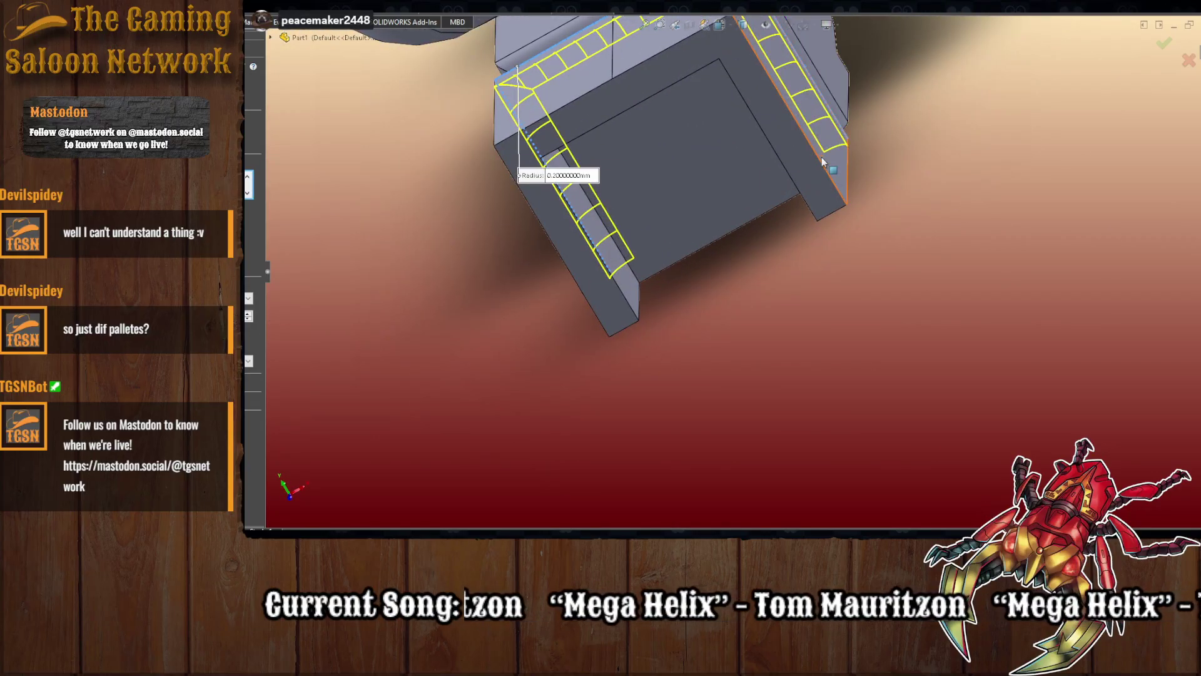
- Add the outer upper and side edges of the segment's open front end to the fillet and apply it
middle_click_drag(761, 287, 738, 285)
left_click(732, 277)
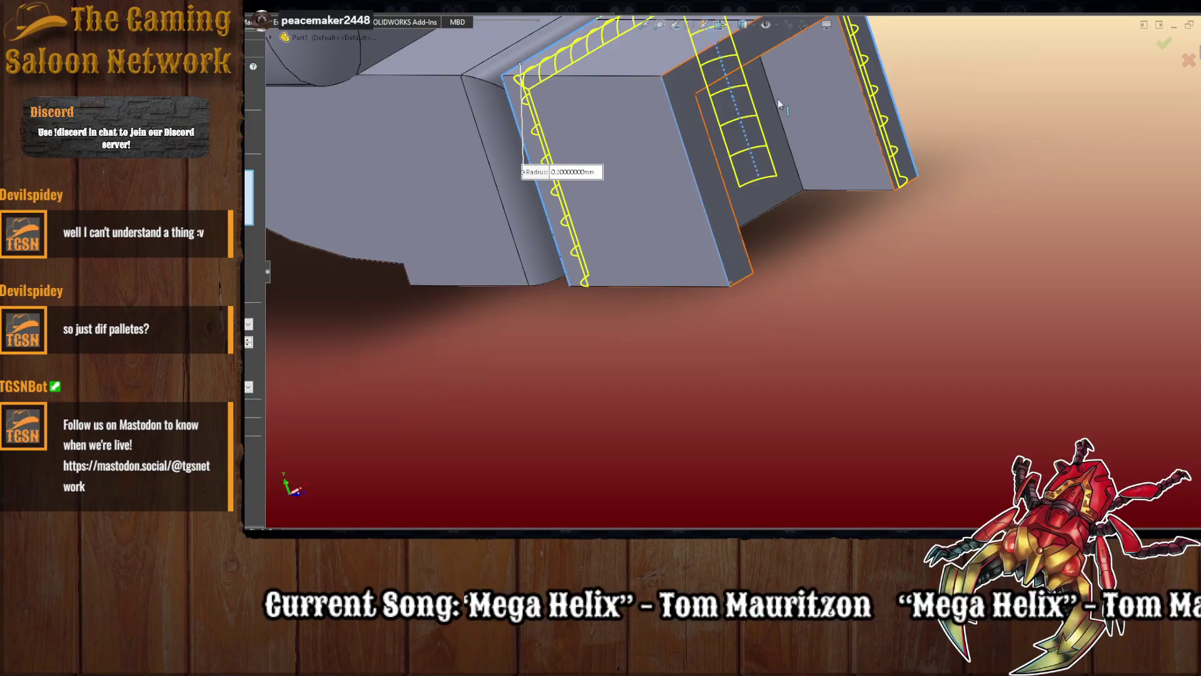
middle_click_drag(778, 99, 774, 97)
middle_click_drag(710, 138, 707, 135)
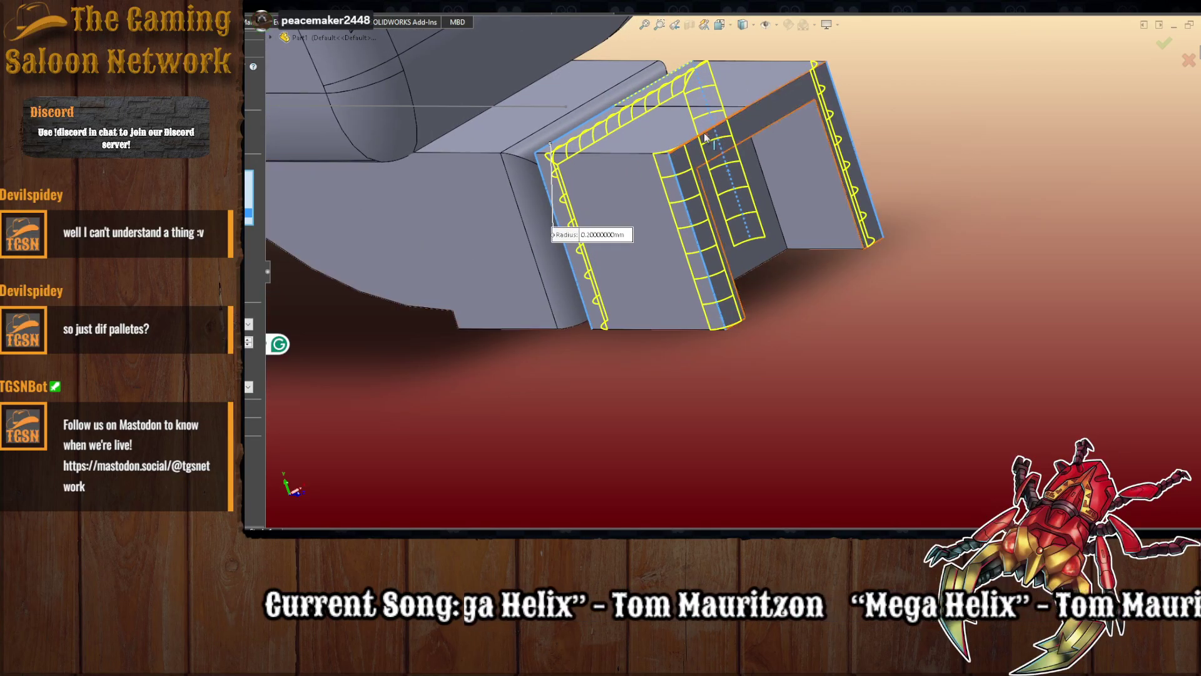
left_click(786, 234)
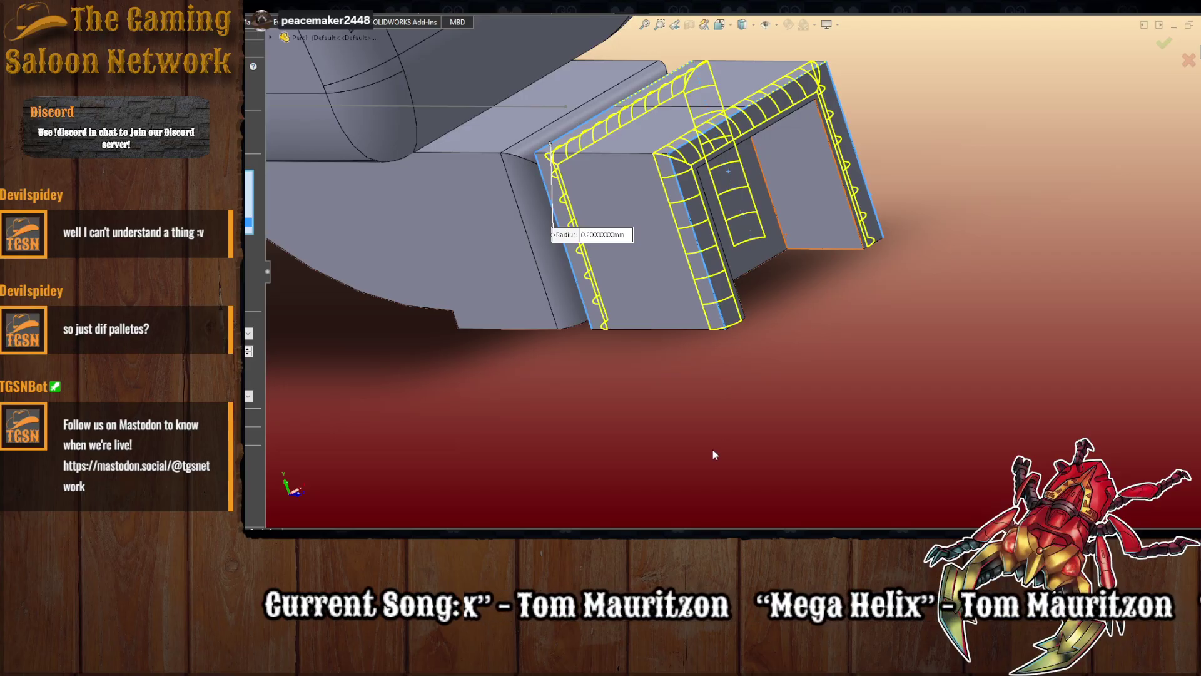
key("Return")
- Fillet the two long upper edges of the U-shaped segment with a 0.2 mm radius
middle_click_drag(632, 405, 672, 406)
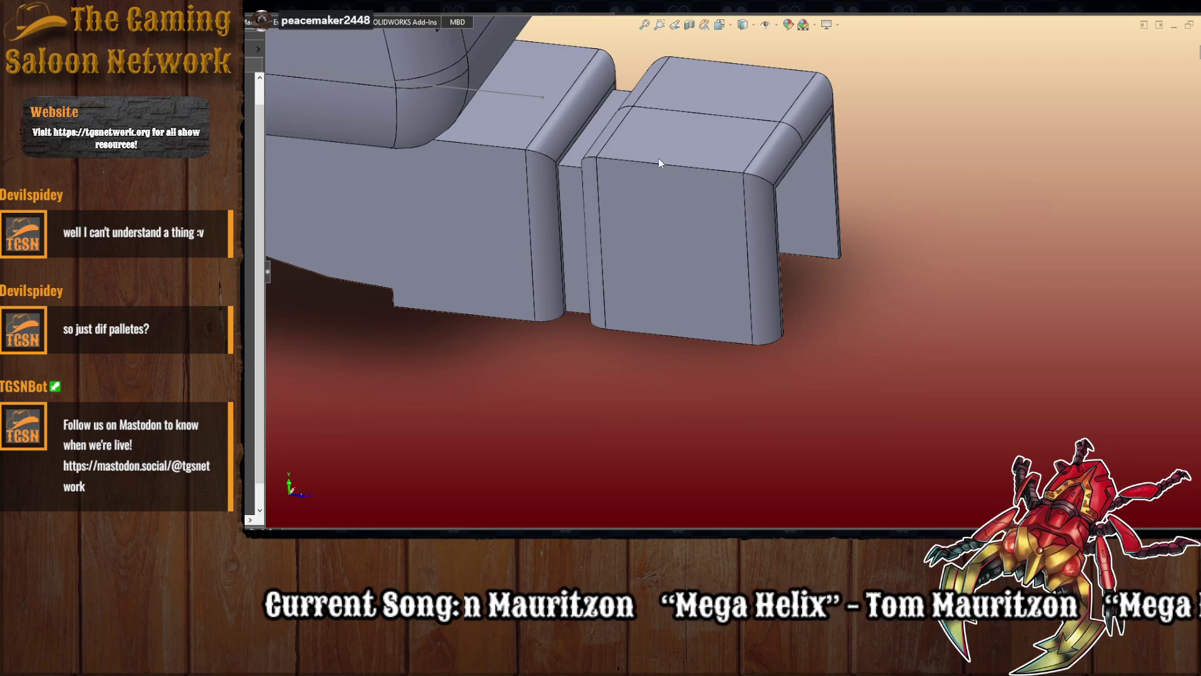
key("Return")
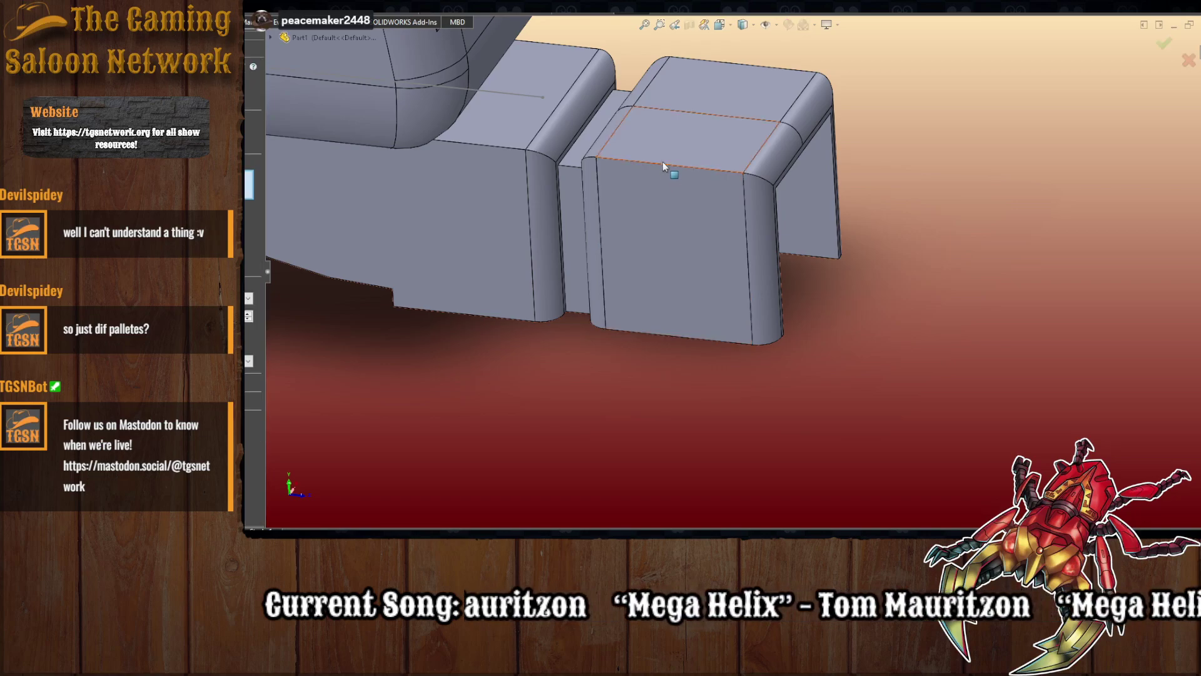
left_click(667, 165)
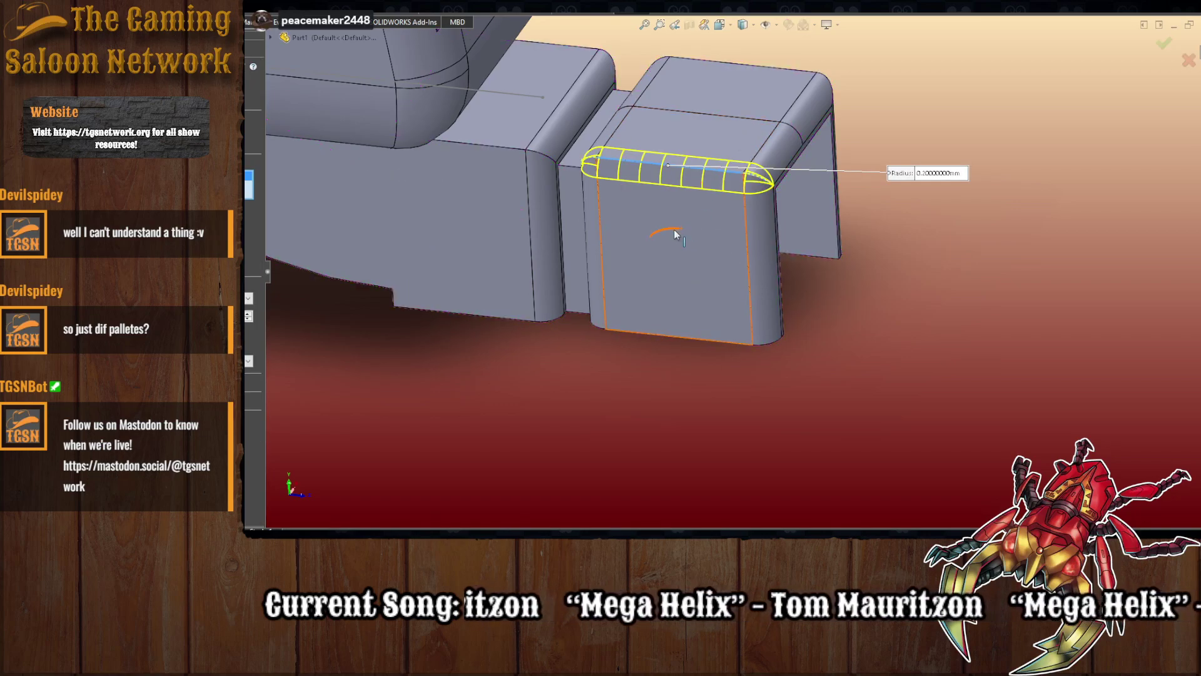
middle_click_drag(695, 232, 898, 60)
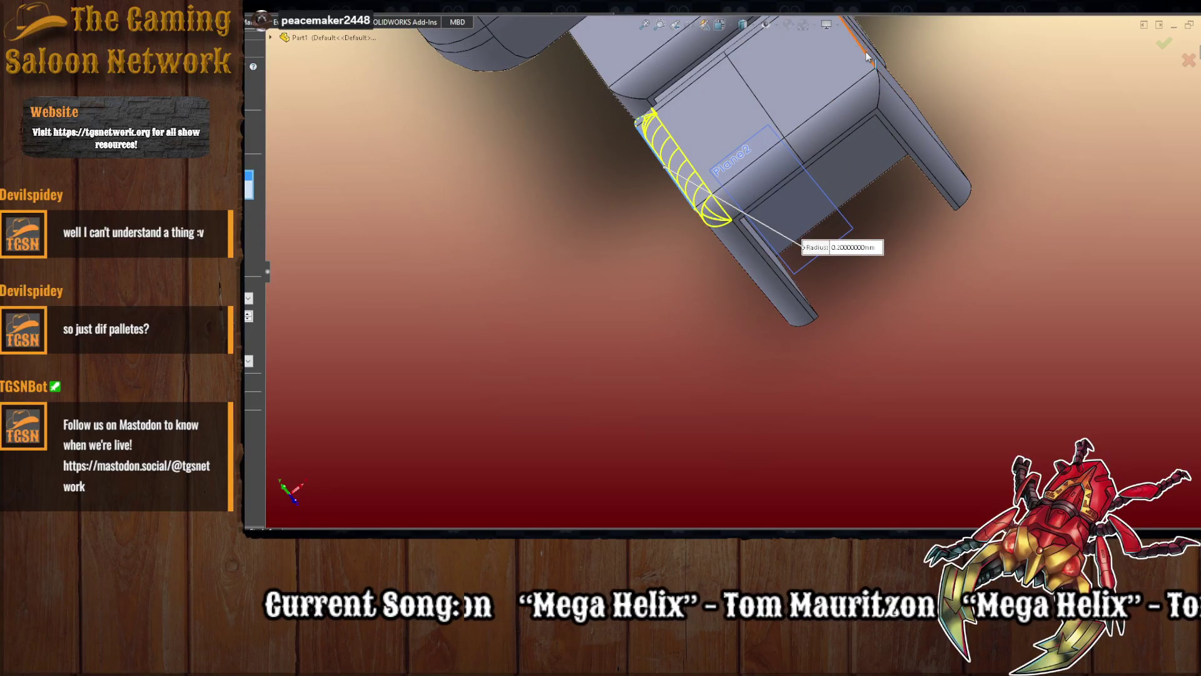
middle_click_drag(835, 317, 858, 204)
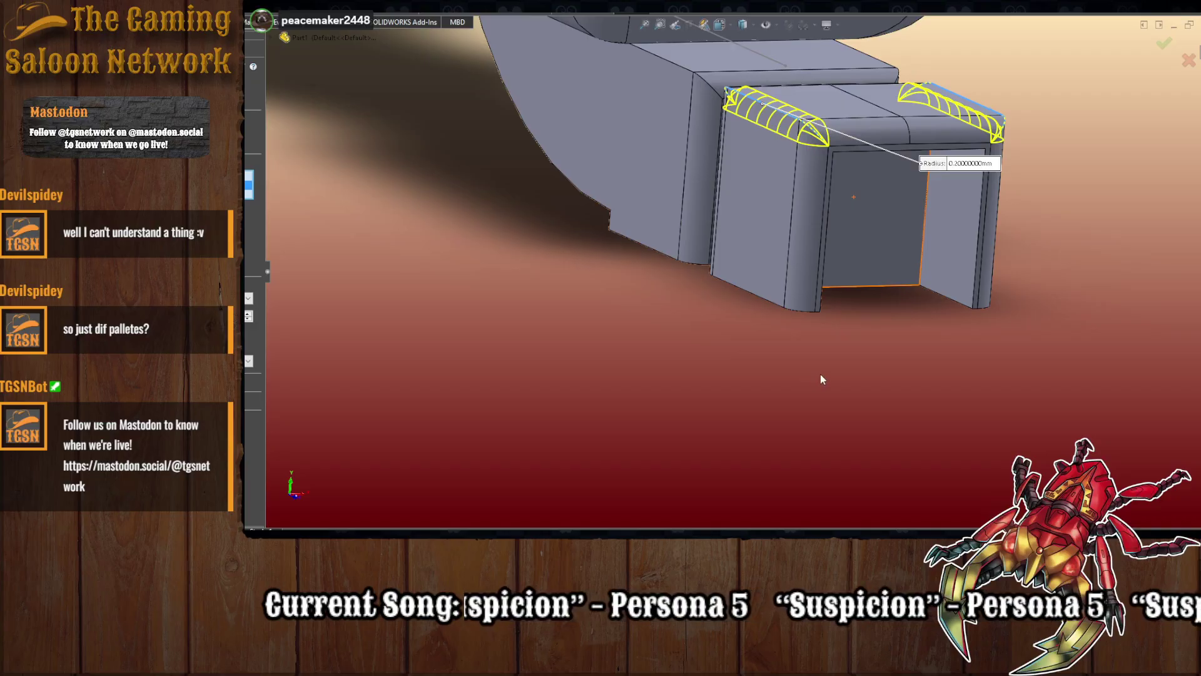
middle_click_drag(822, 379, 858, 219)
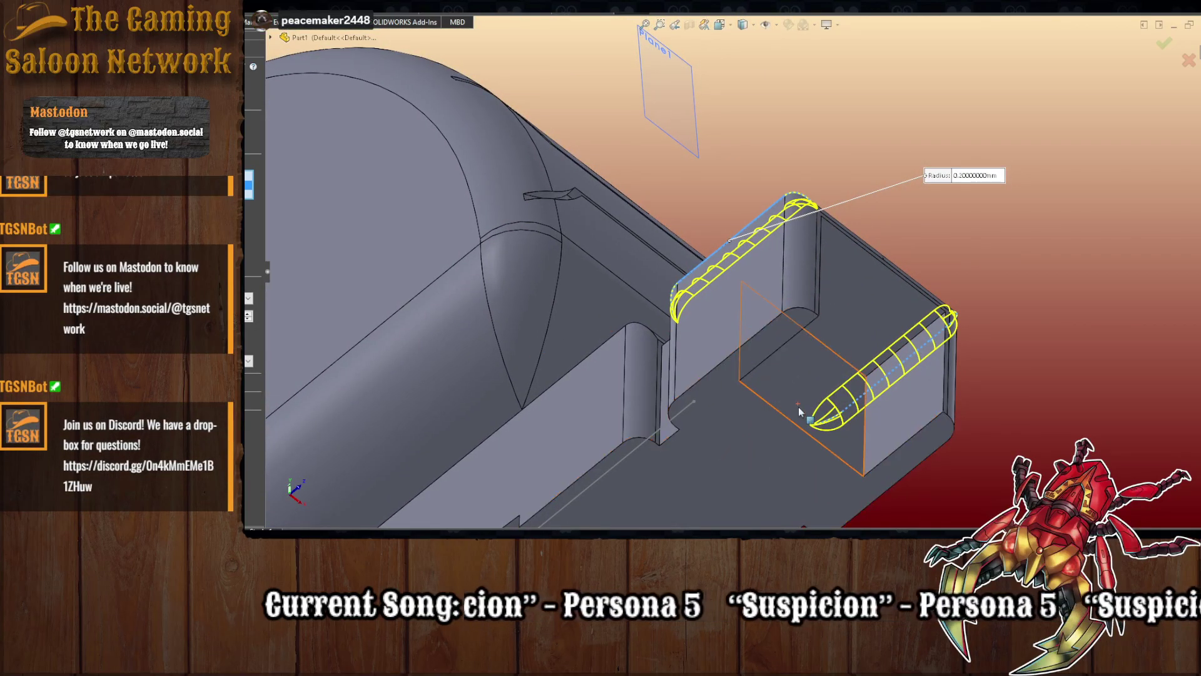
middle_click_drag(799, 407, 637, 437)
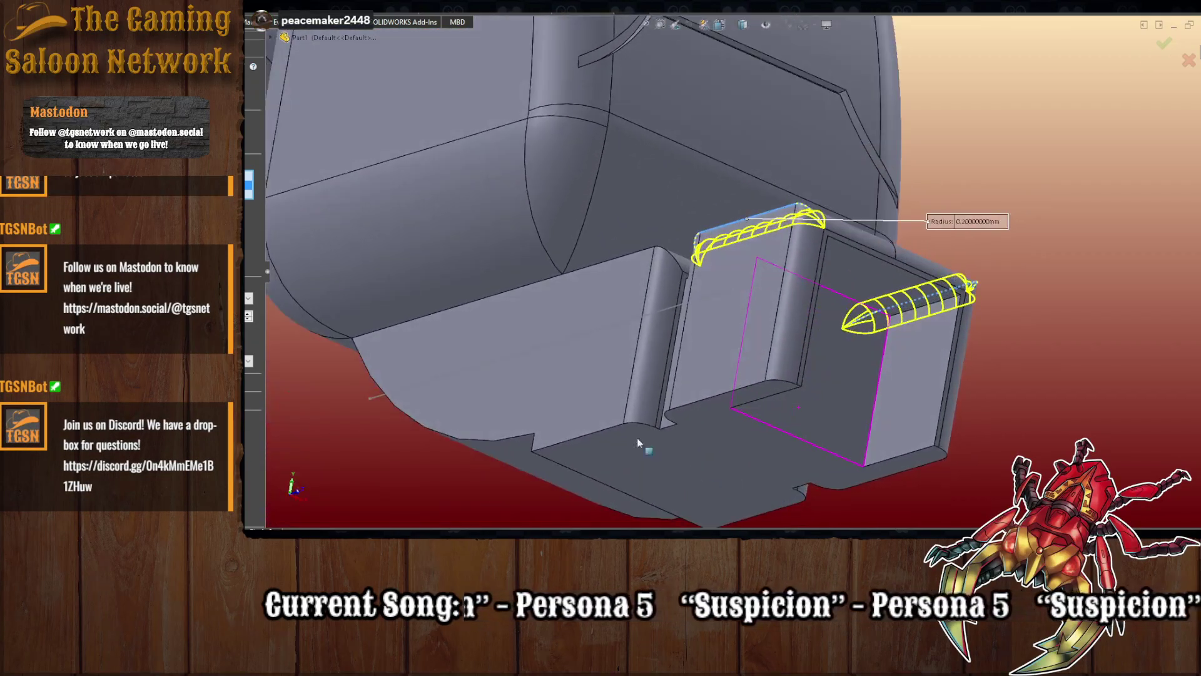
key("Return")
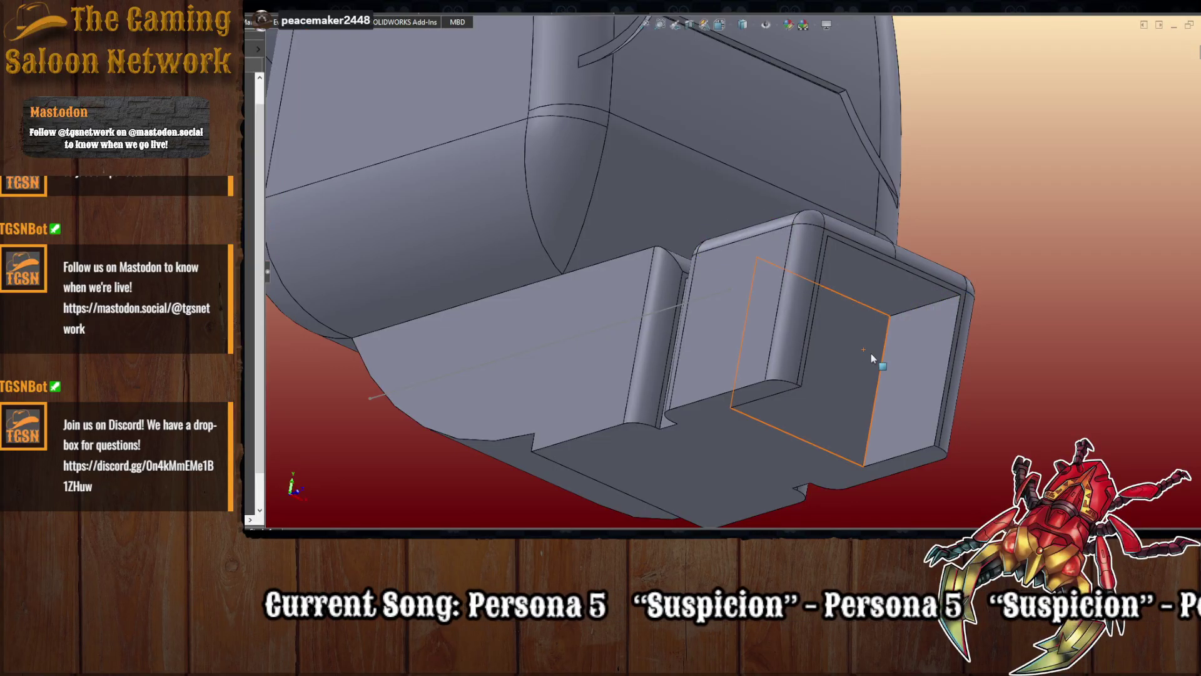
- Start a new sketch on the back face of the recess inside the new U-shaped segment
middle_click_drag(871, 354, 965, 403)
scroll(966, 403, "up", 4)
scroll(591, 283, "down", 5)
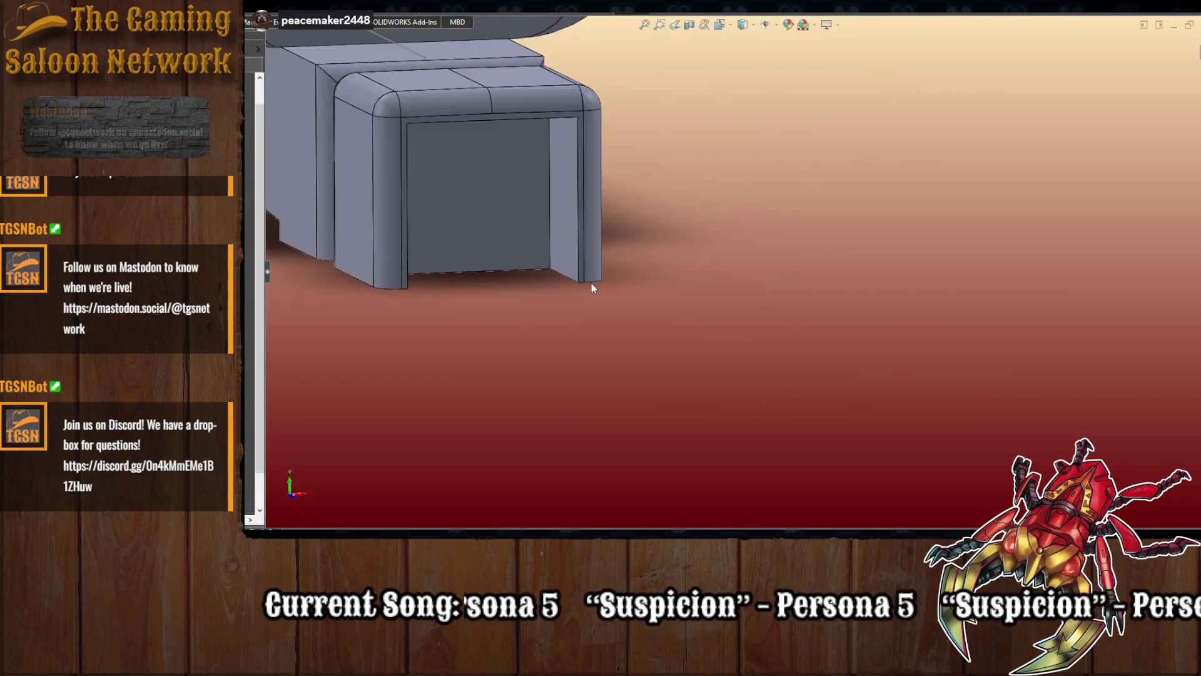
scroll(602, 184, "down", 3)
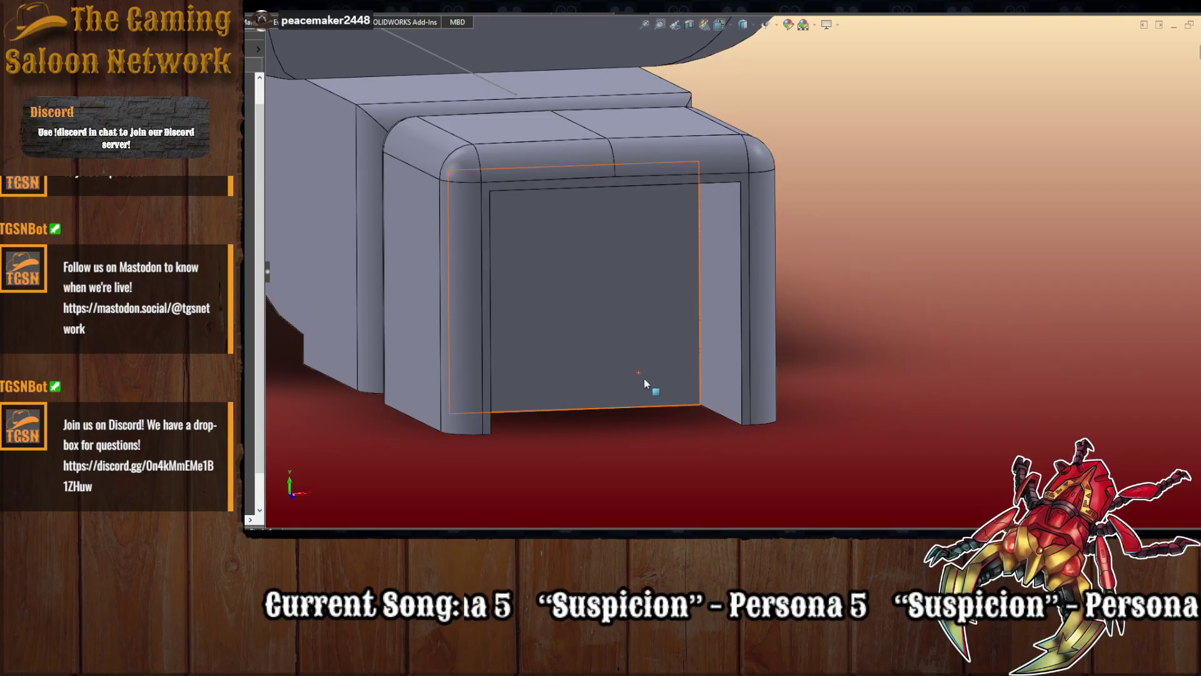
middle_click_drag(737, 378, 705, 379)
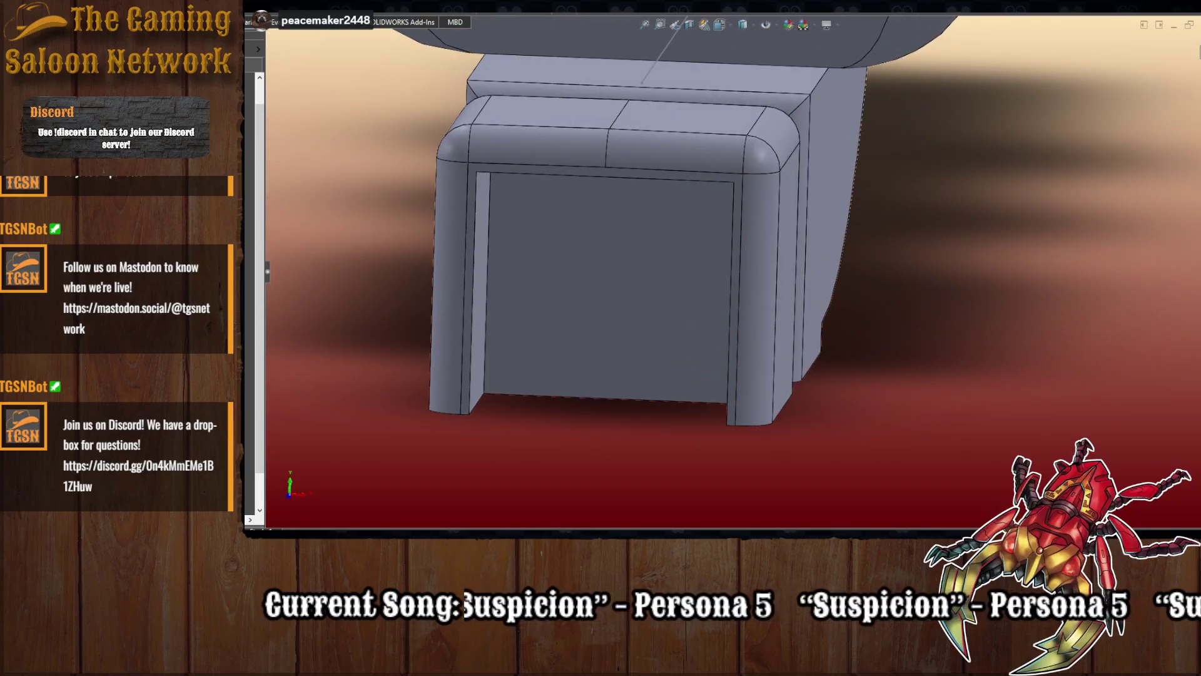
left_click(632, 301)
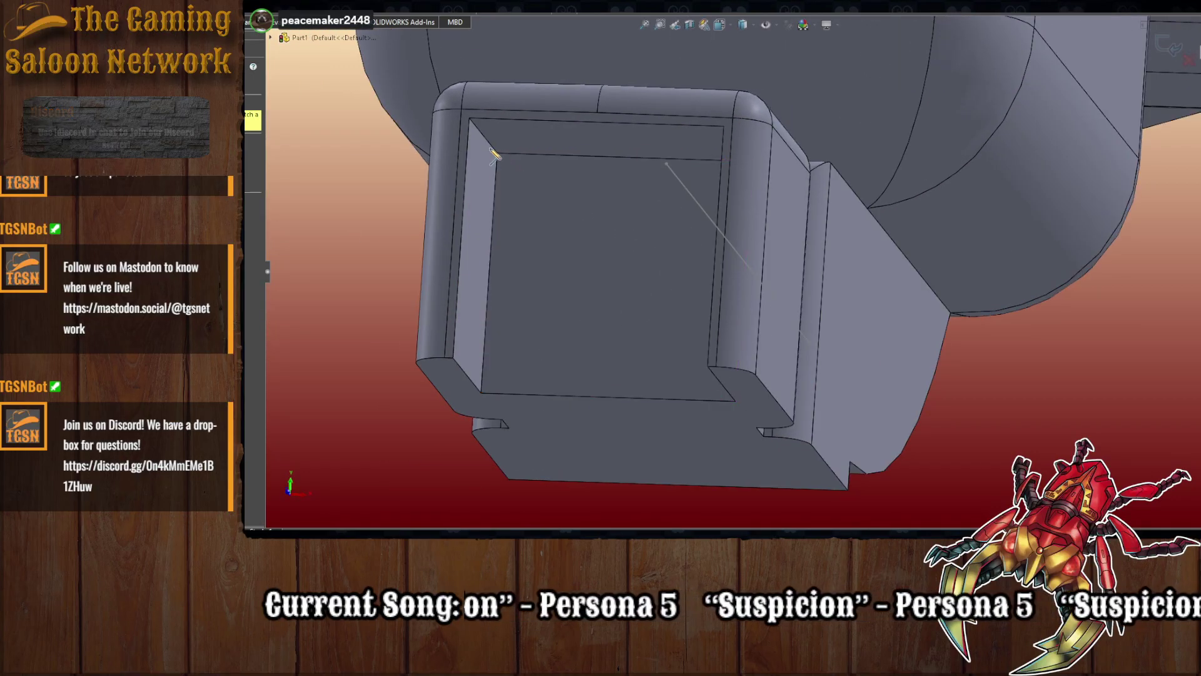
- Trace the four edges of the recess's back face with a closed rectangle of lines
left_click(498, 154)
middle_click_drag(675, 201, 705, 205)
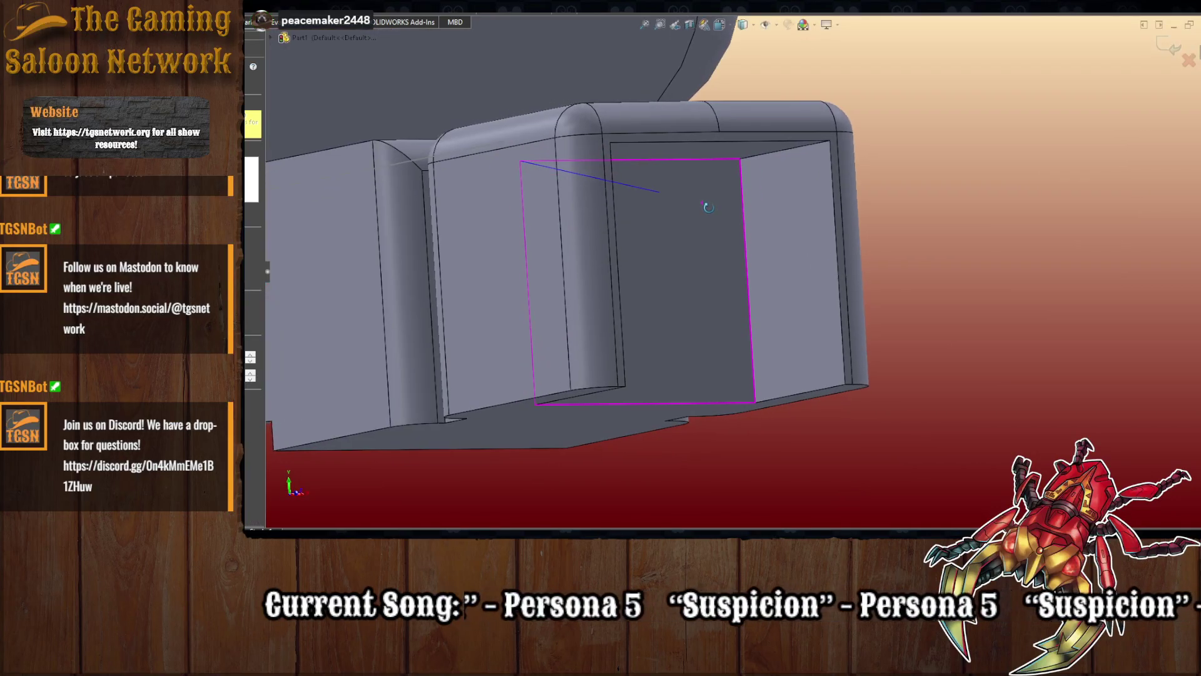
left_click(742, 159)
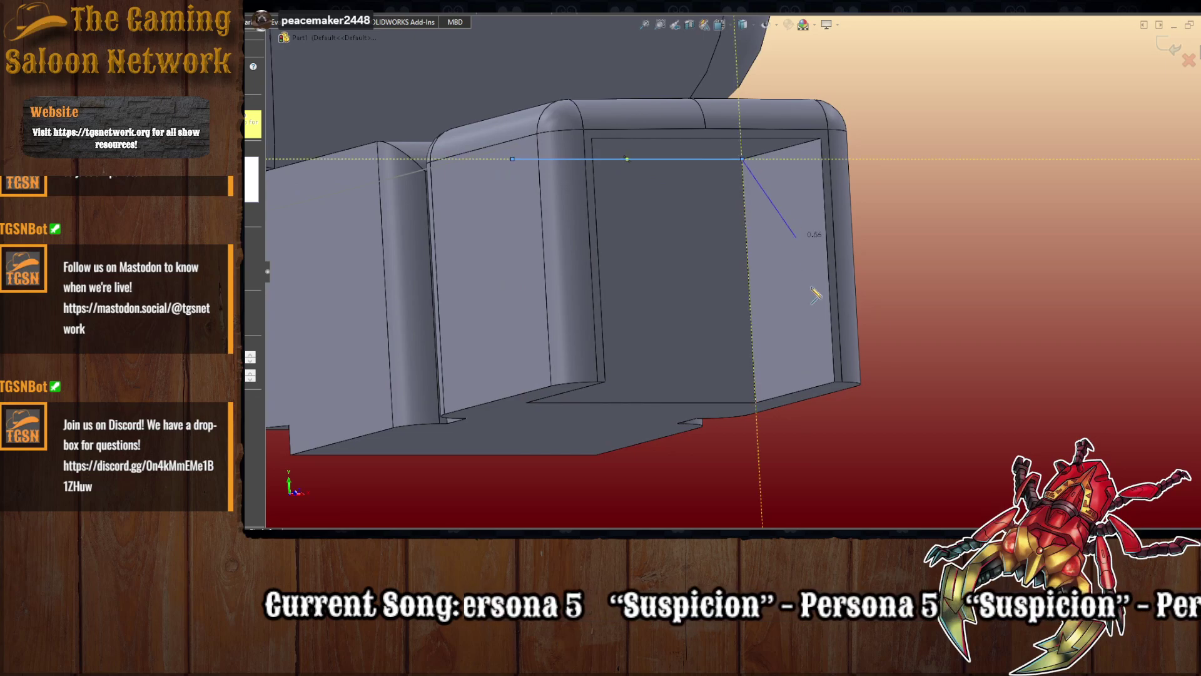
left_click(755, 403)
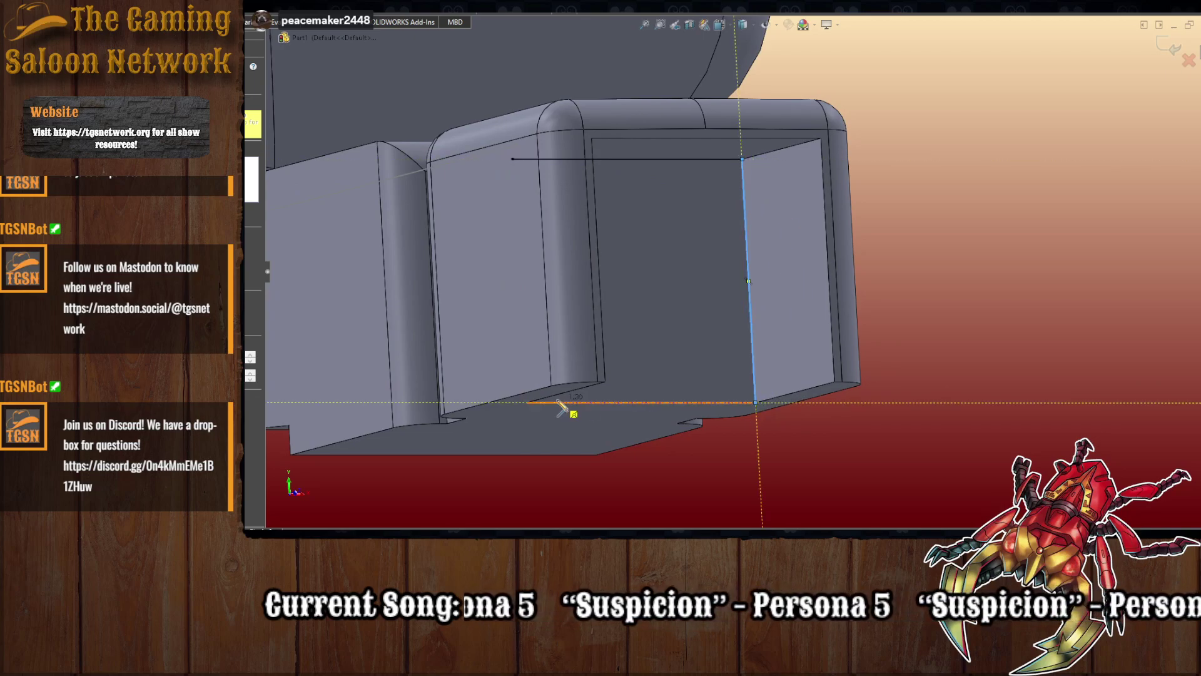
left_click(526, 403)
key("ctrl+8")
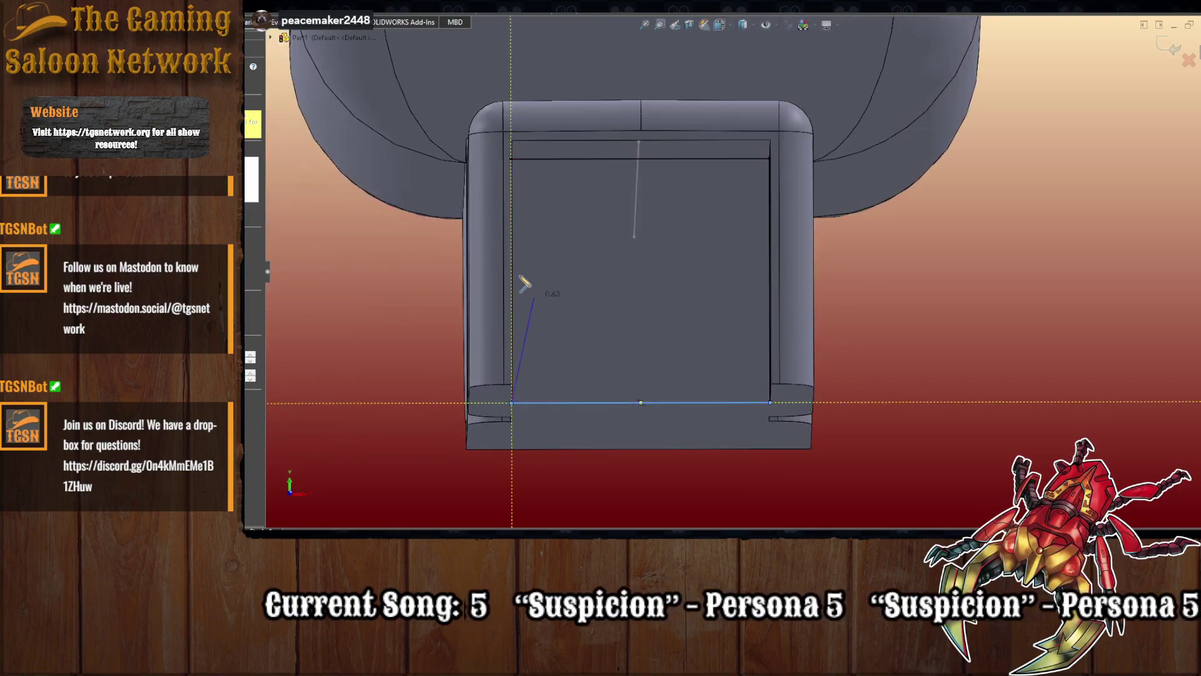
left_click(511, 160)
- Extrude the traced rectangle outward into a solid block protruding past the open end of the U-shaped segment
mouse_move(643, 266)
middle_mouse_down()
mouse_move(651, 349)
mouse_move(313, 152)
middle_mouse_up()
key("Escape")
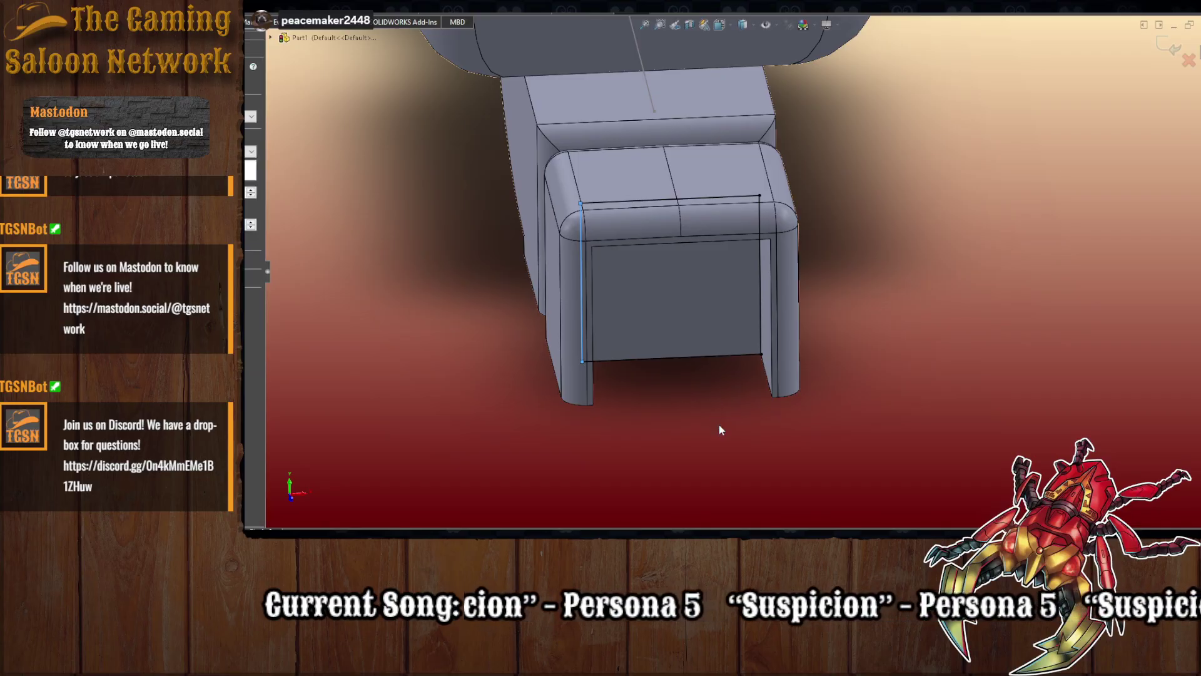
left_click_drag(683, 326, 698, 394)
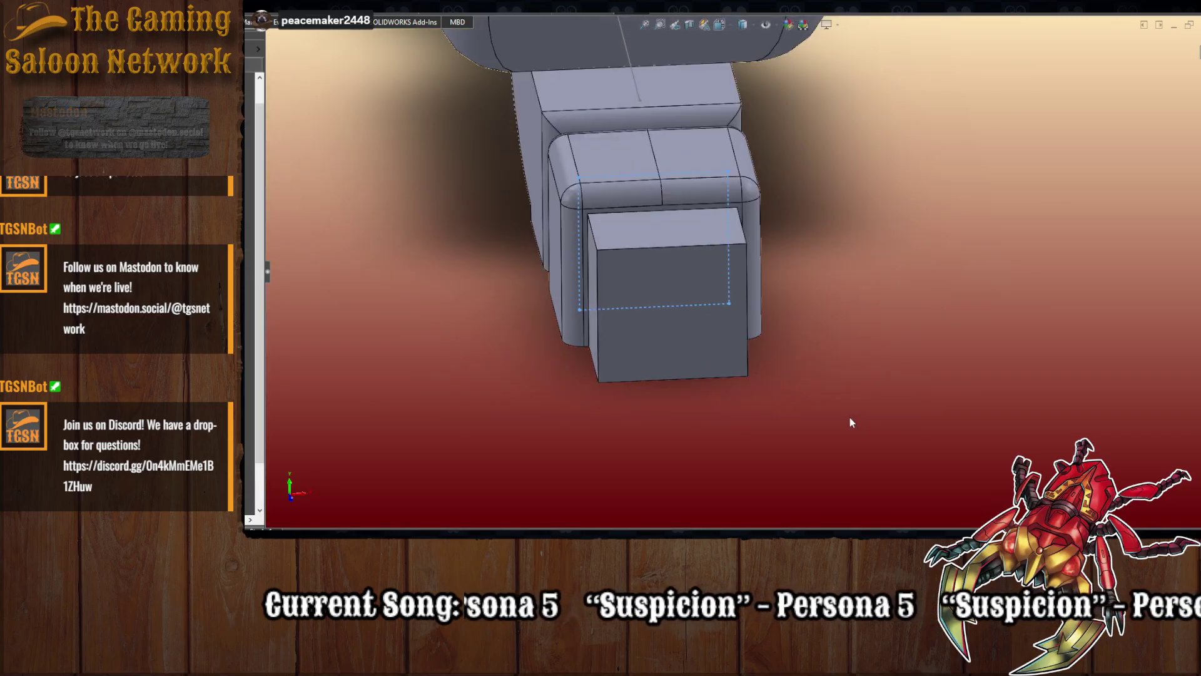
- Start a new sketch on the front face of the protruding block, viewed square-on
middle_click_drag(849, 417, 844, 341)
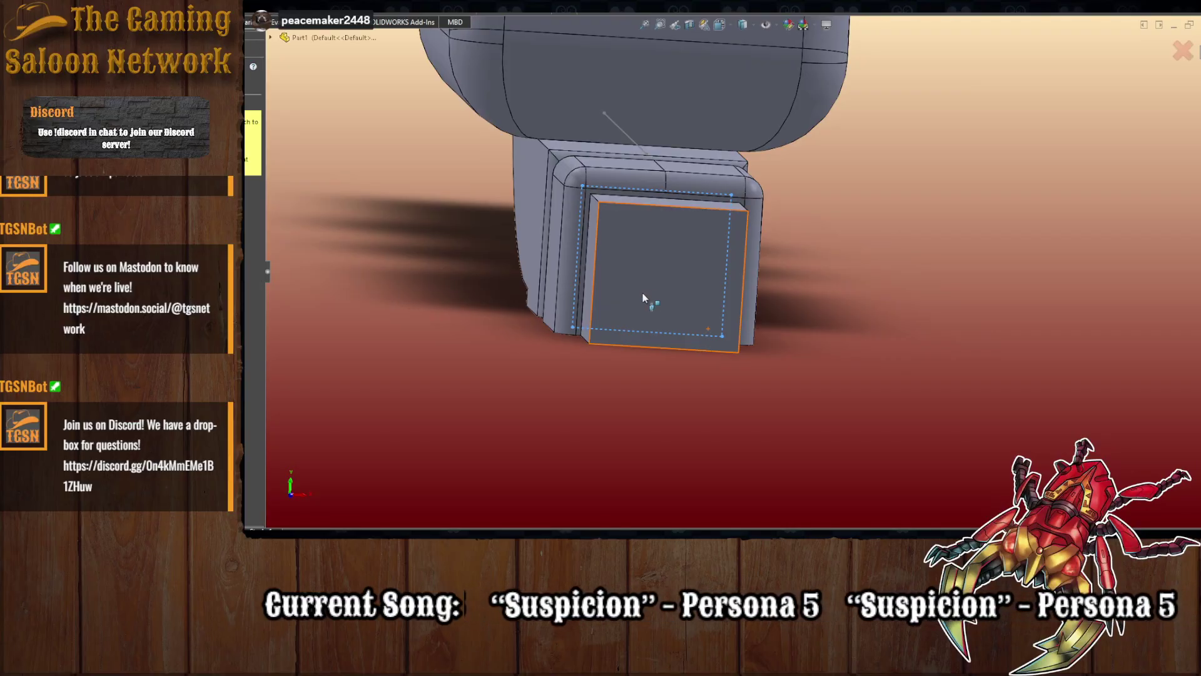
left_click(674, 294)
scroll(715, 340, "down", 2)
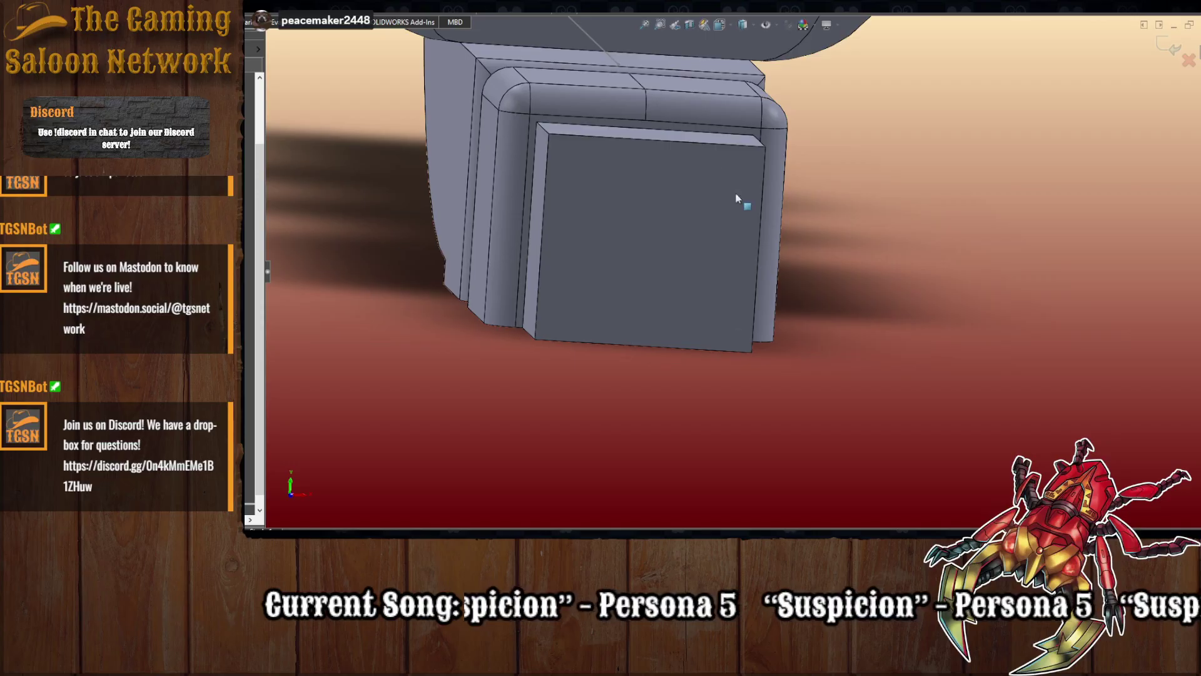
left_click(721, 25)
left_click(605, 389)
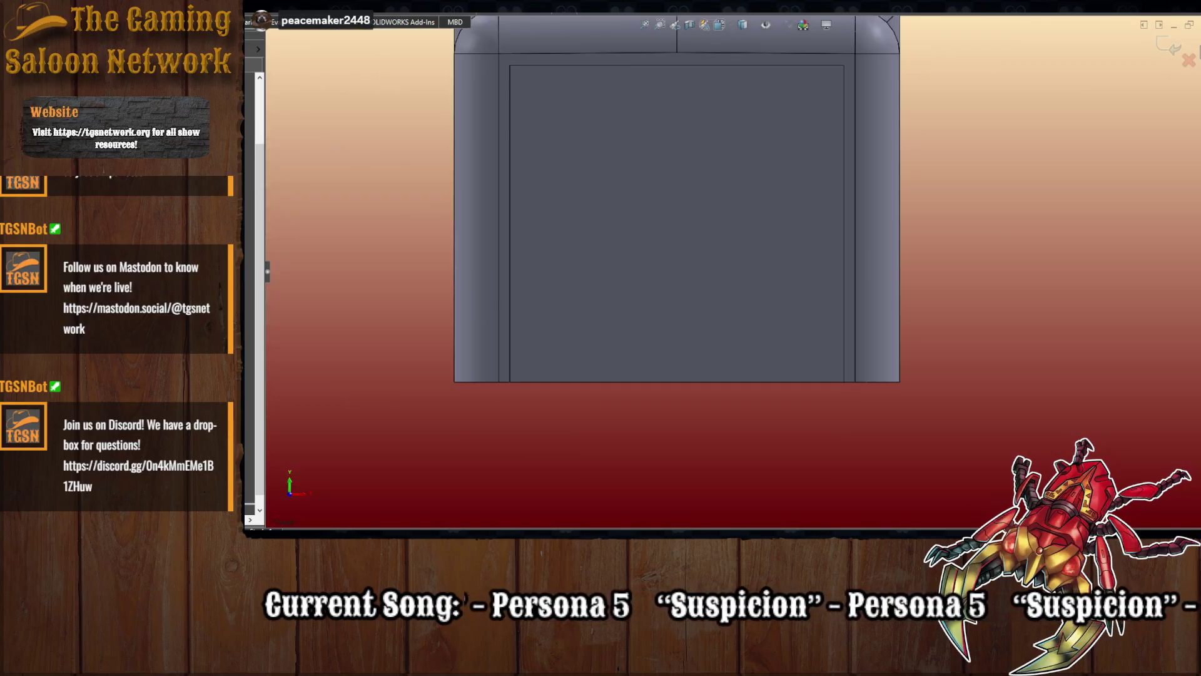
- Draw a vertical line joining the midpoints of the block face's bottom and top edges
key("l")
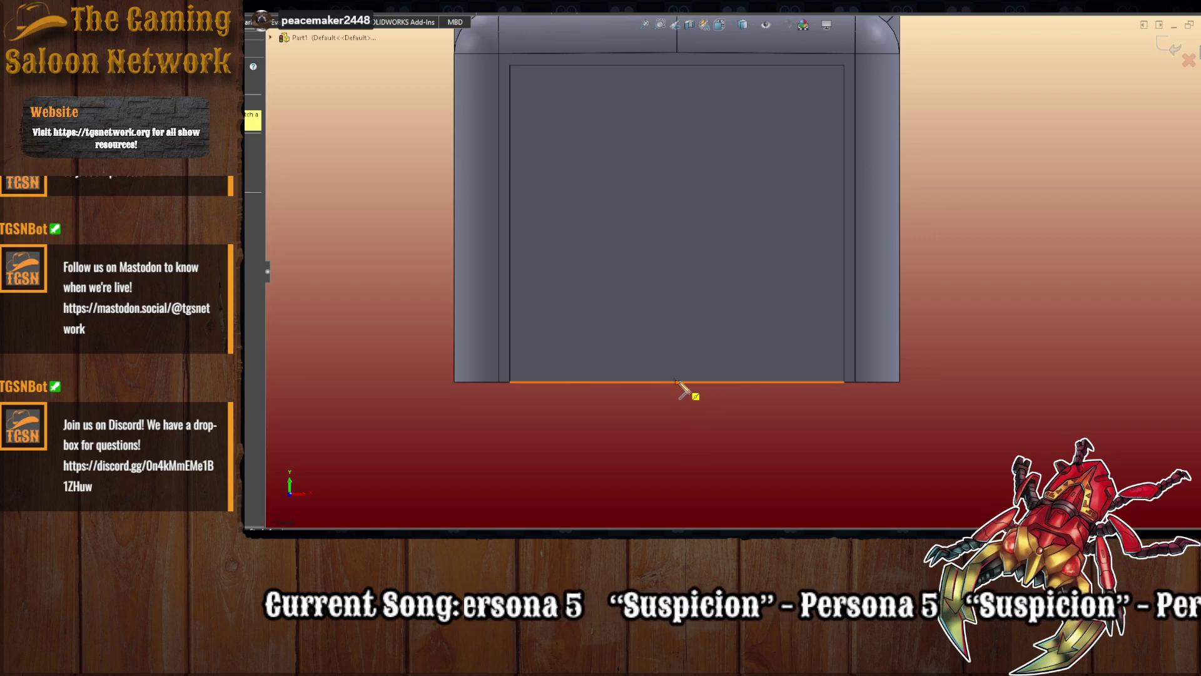
left_click(677, 382)
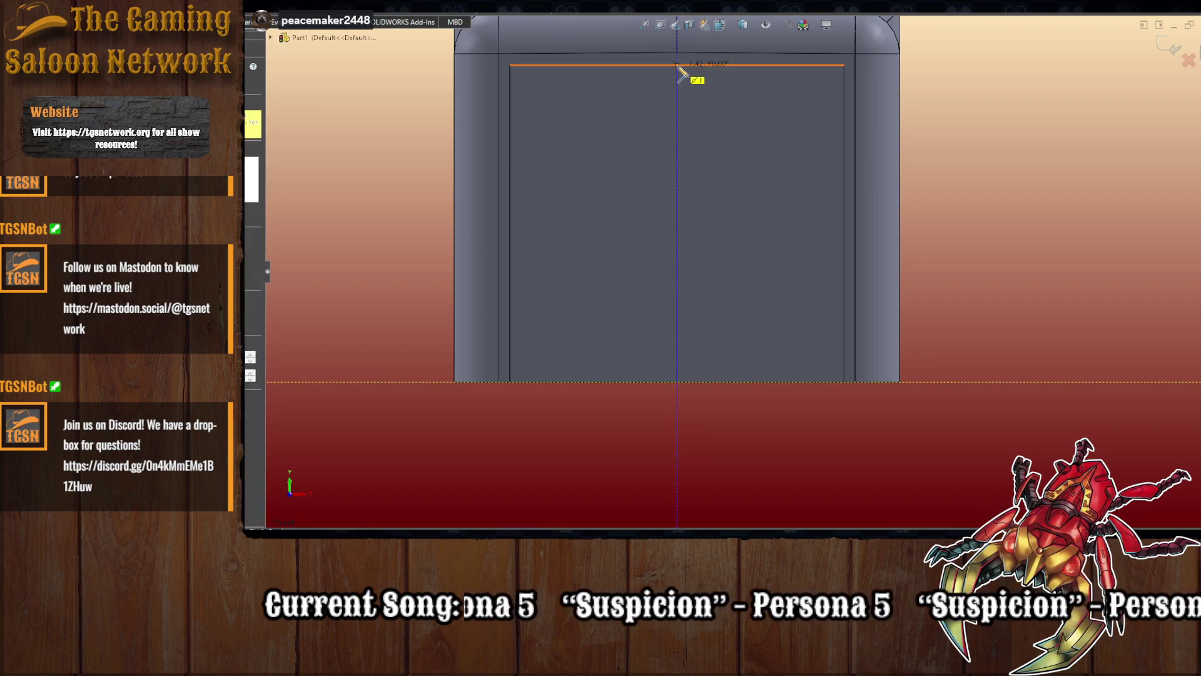
left_click(676, 65)
key("Escape")
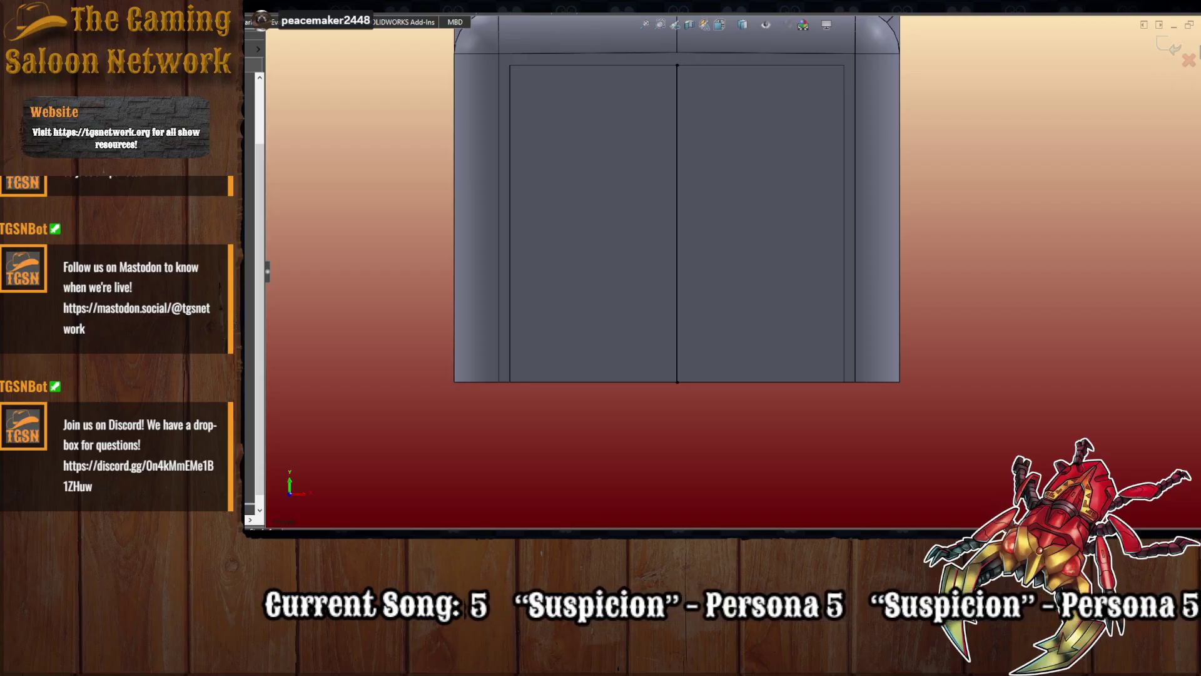
key("l")
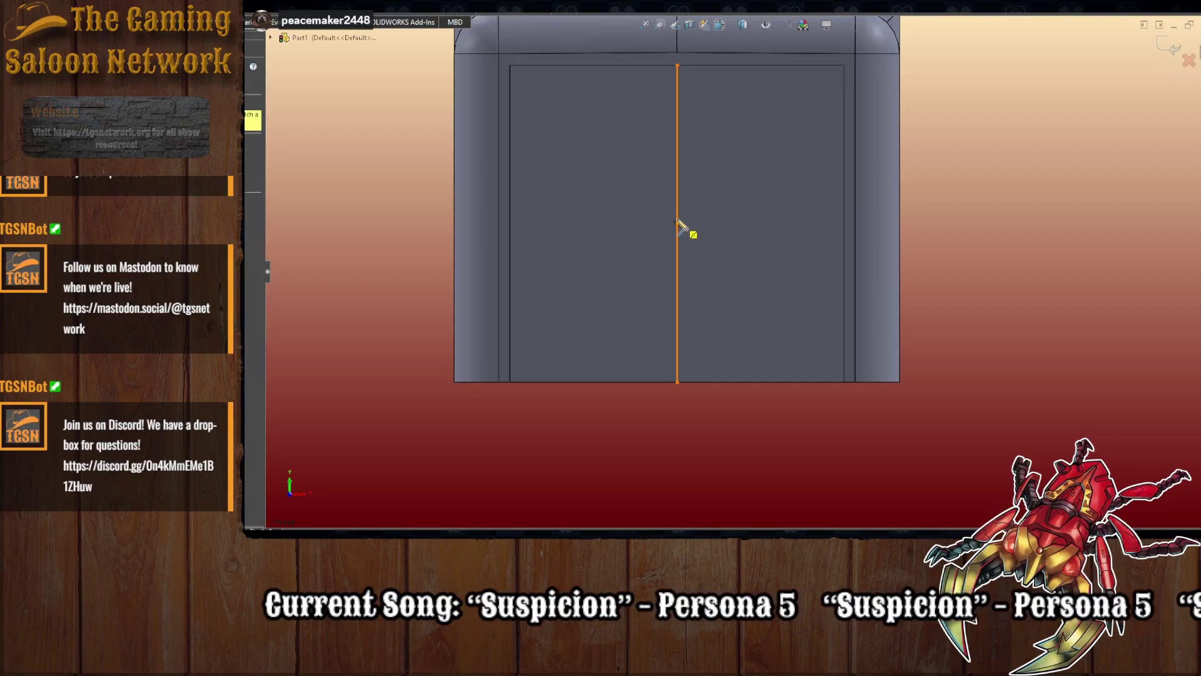
left_click(509, 223)
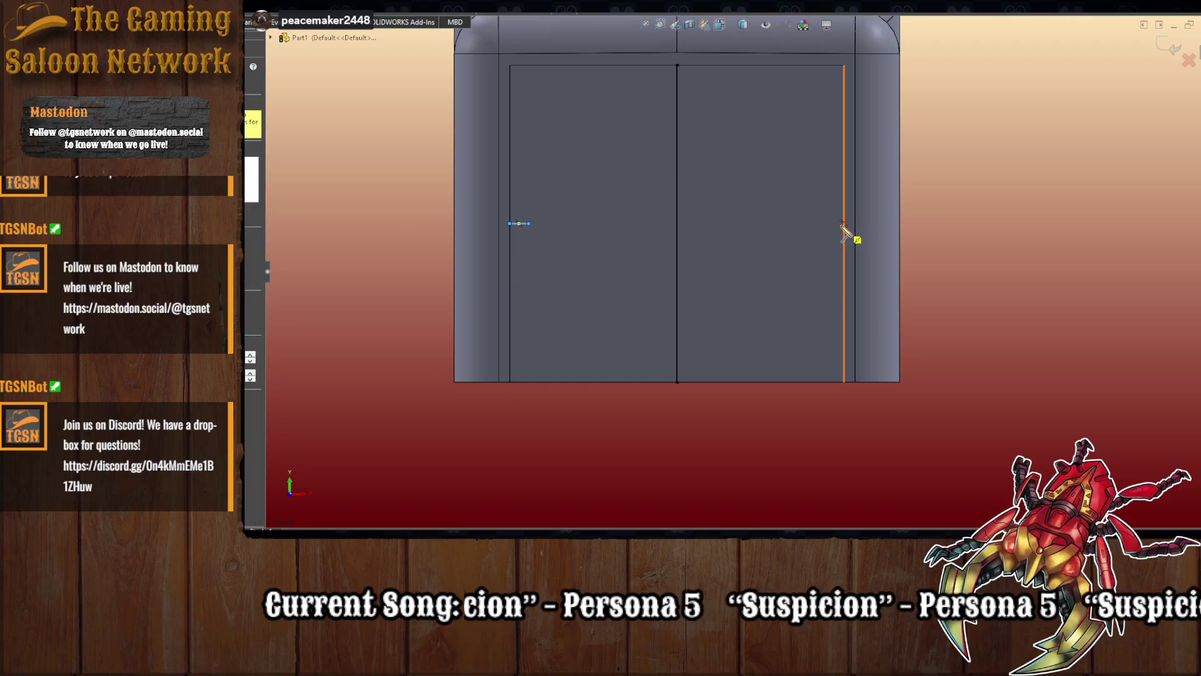
key("Escape")
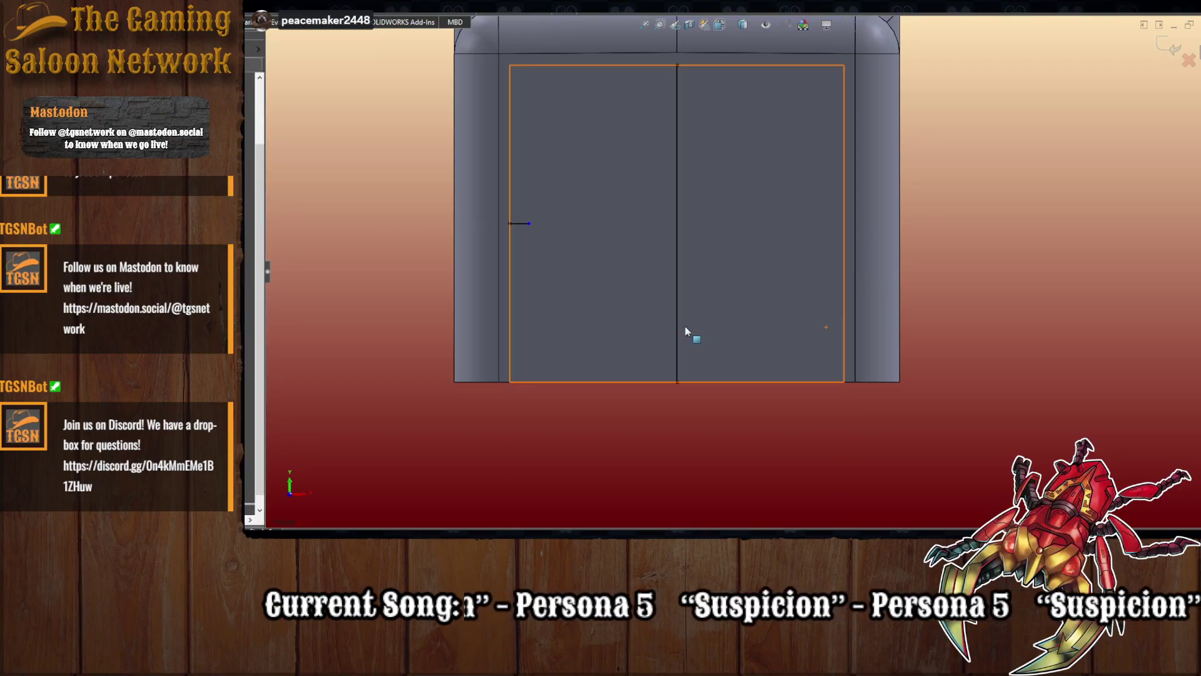
left_click(520, 226)
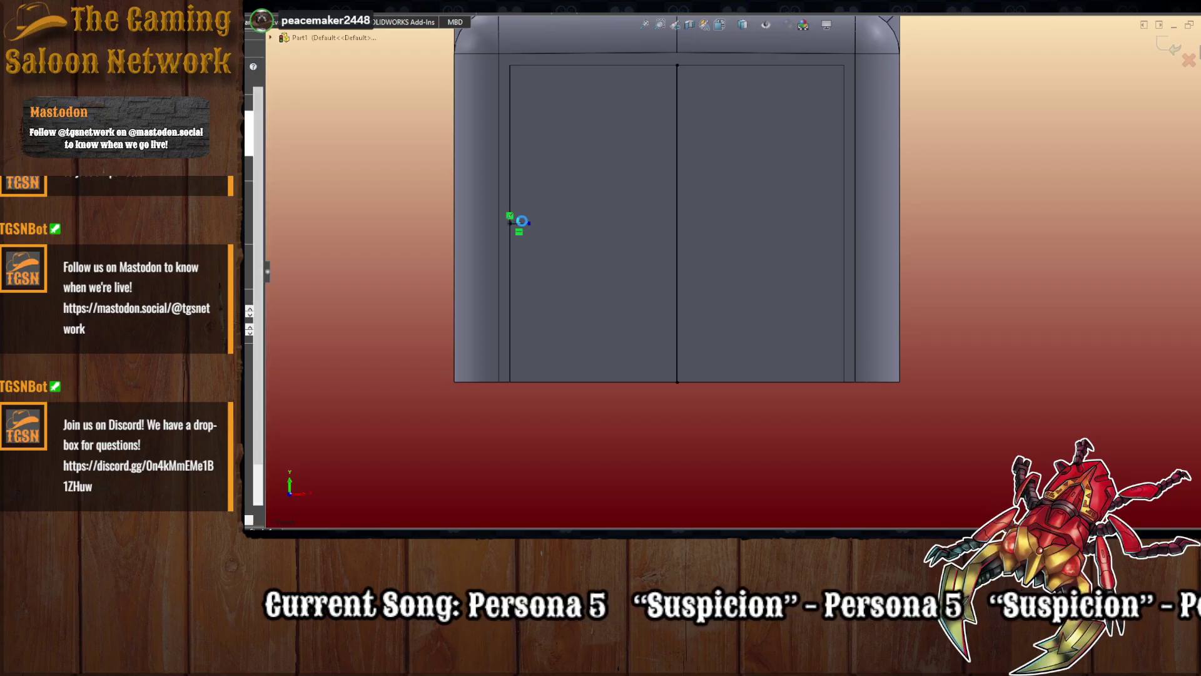
key("Delete")
- Draw a horizontal line joining the midpoints of the block face's two side edges
key("l")
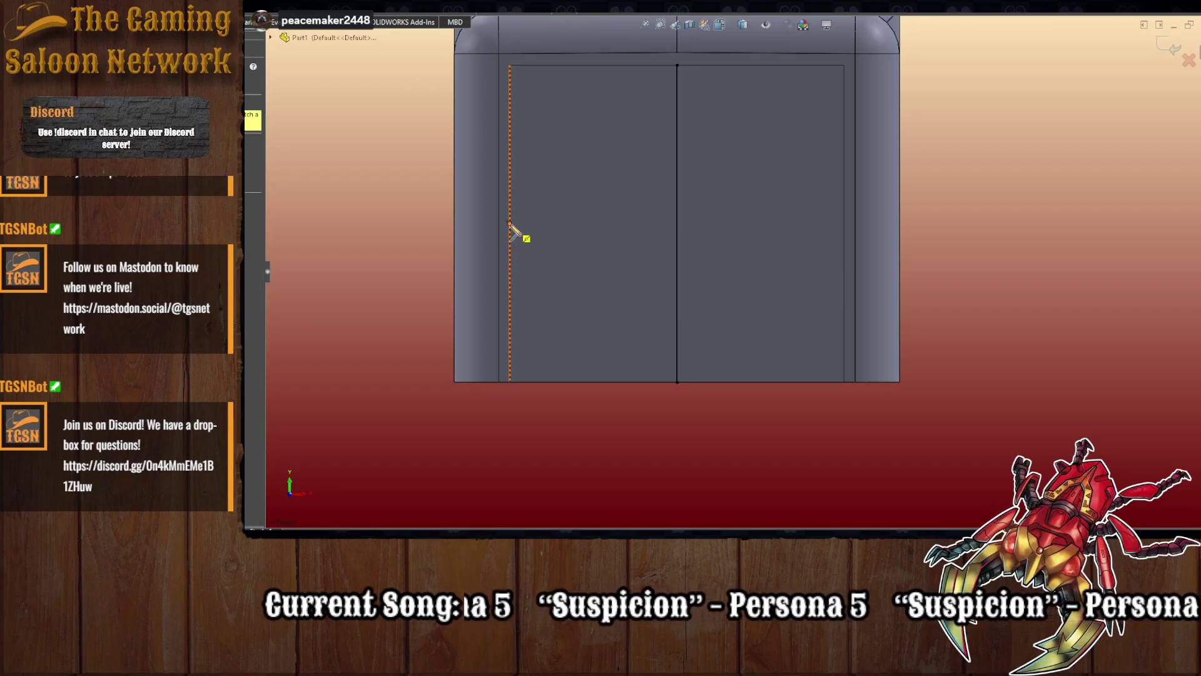
left_click(510, 223)
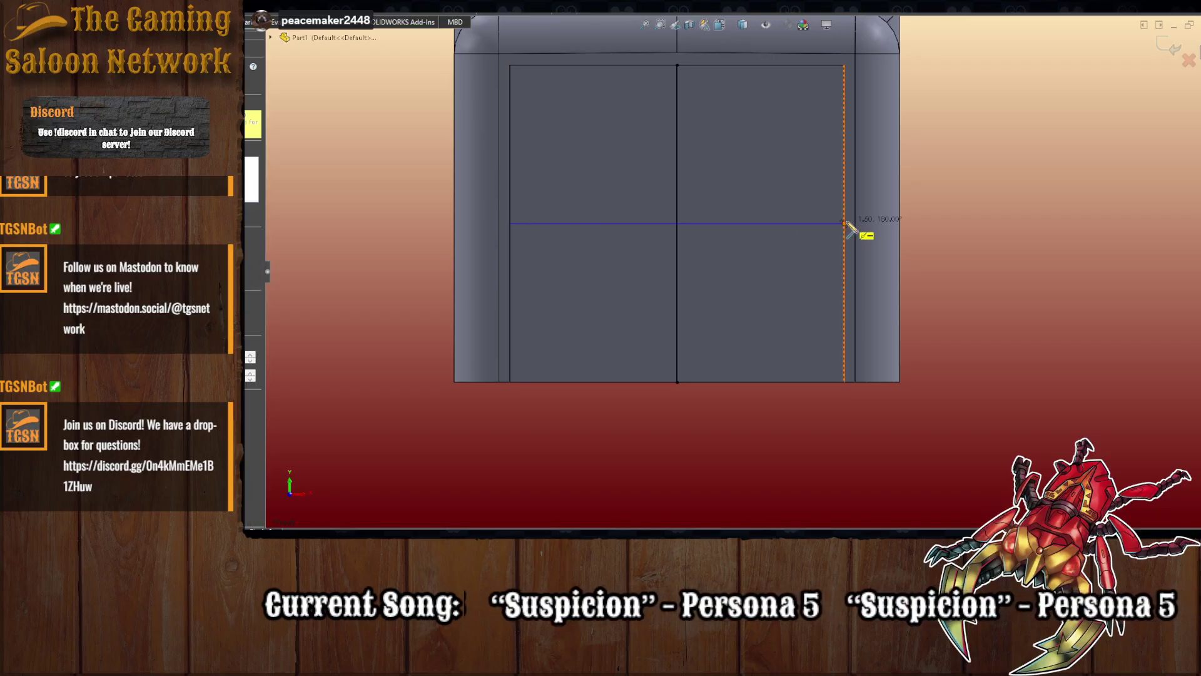
left_click(844, 223)
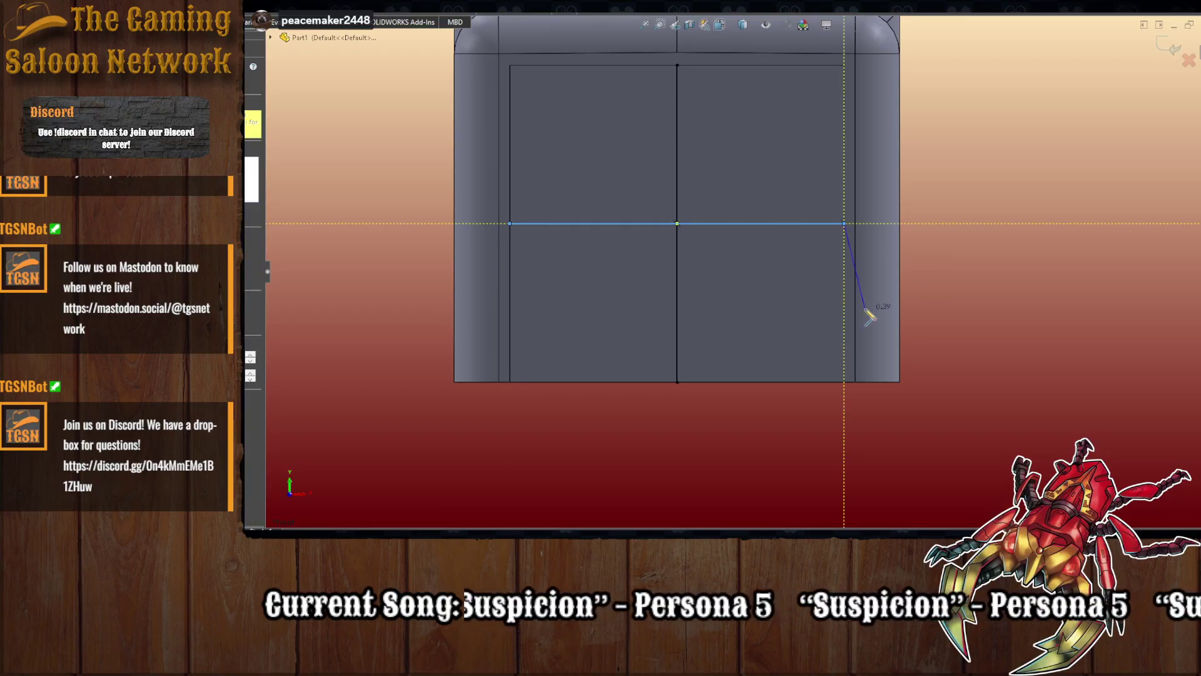
key("Escape")
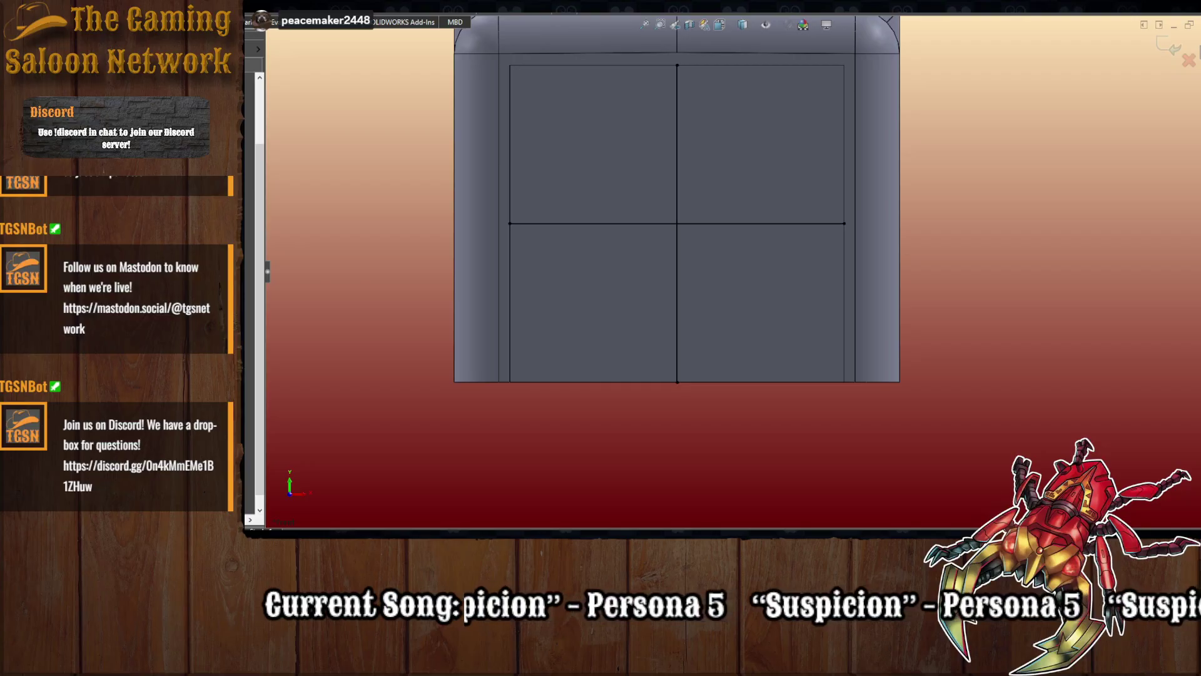
- Sketch a closed upright rectangle about 0.6 by 1.2 mm in the left half of the face, starting on the horizontal line
left_click(551, 223)
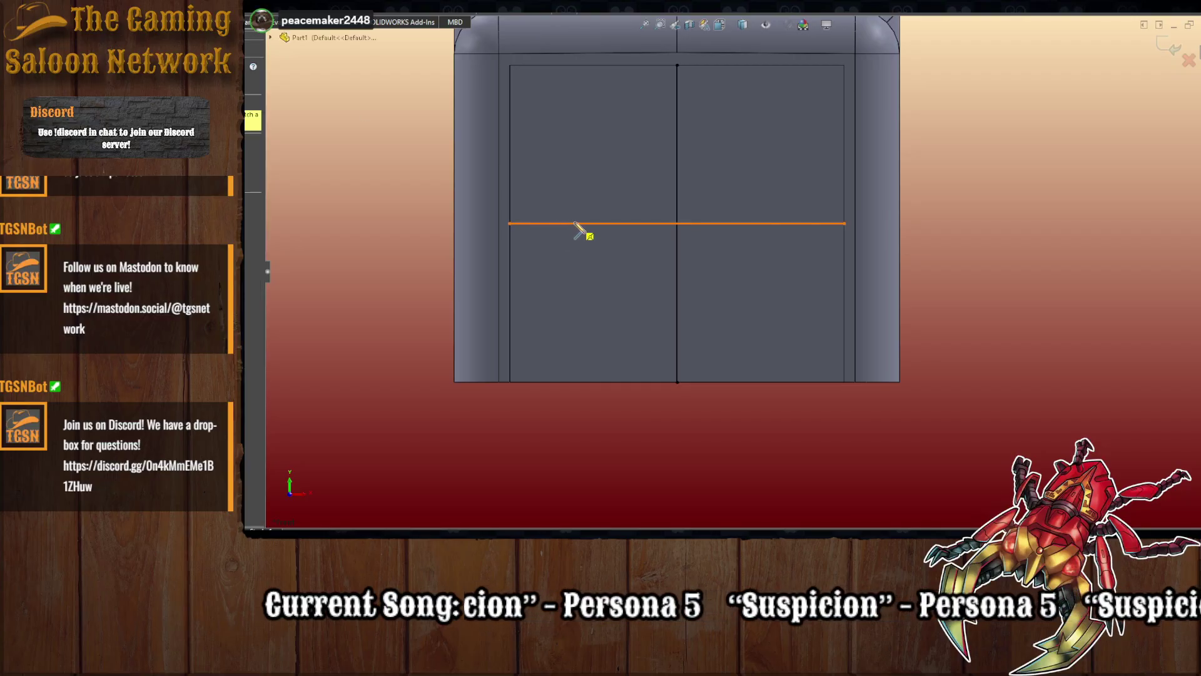
left_click(522, 224)
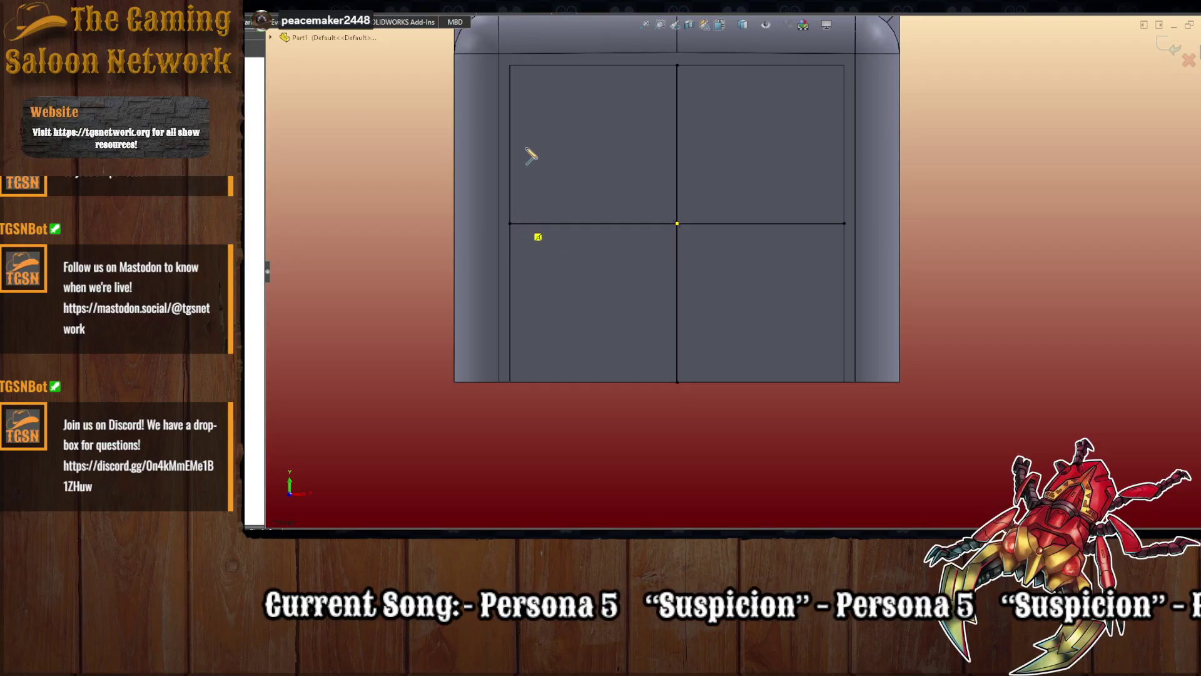
left_click(521, 84)
left_click(660, 84)
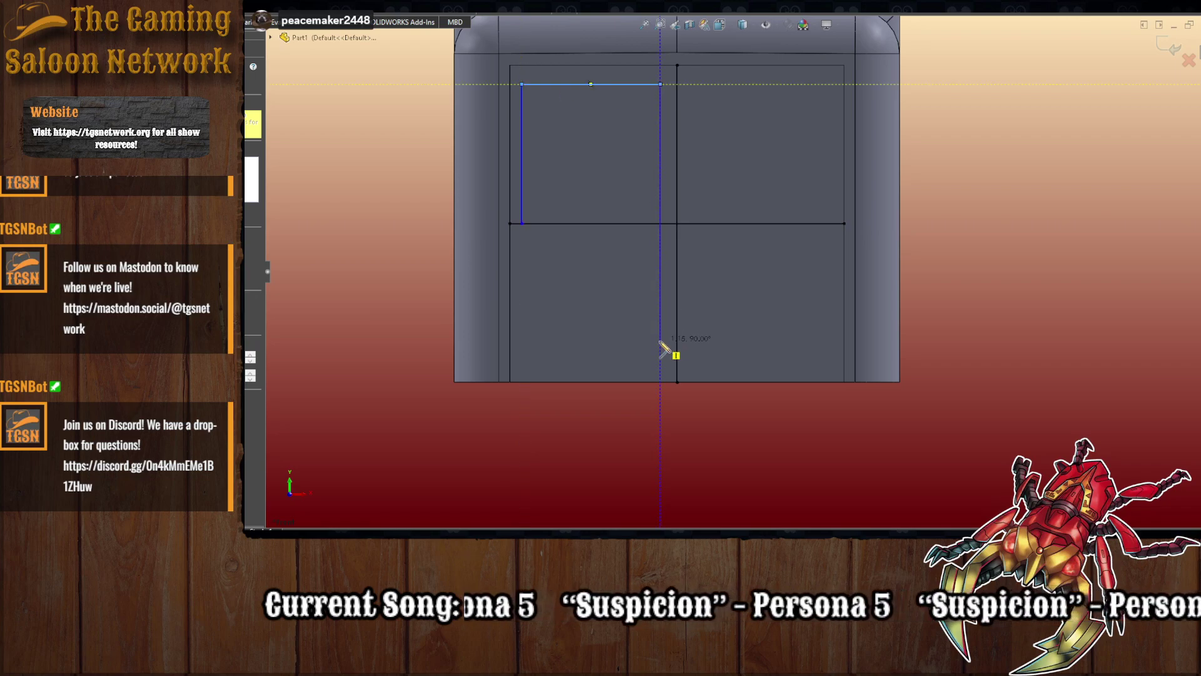
left_click(660, 355)
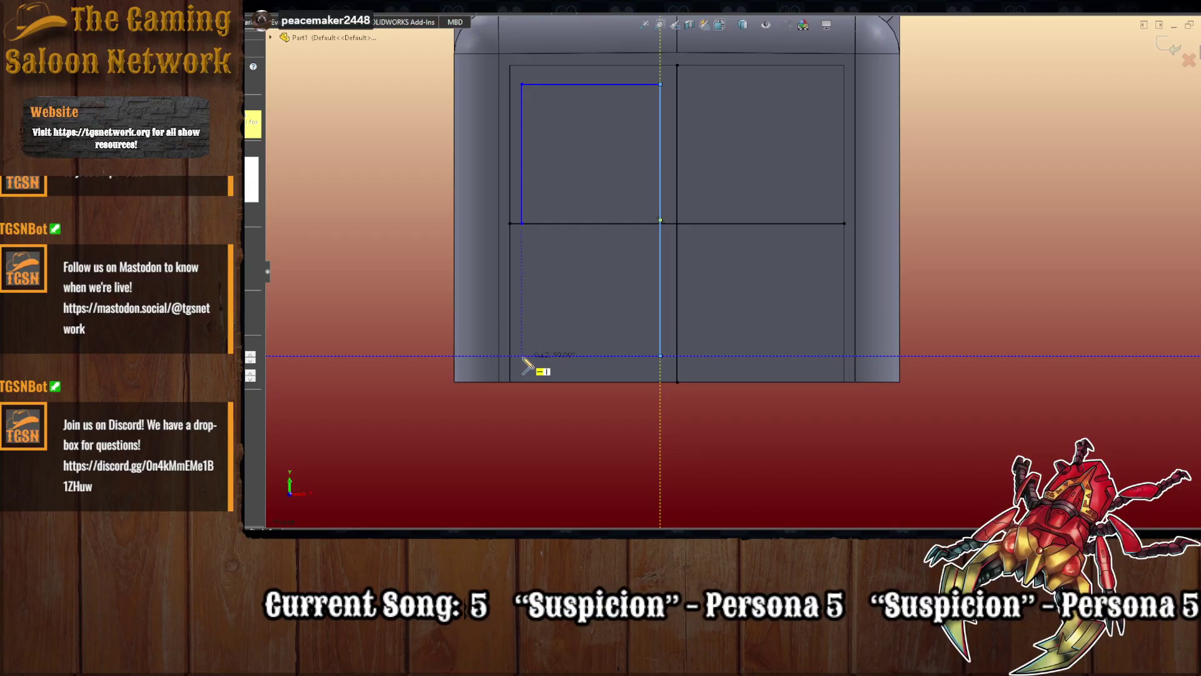
left_click(522, 355)
left_click(522, 224)
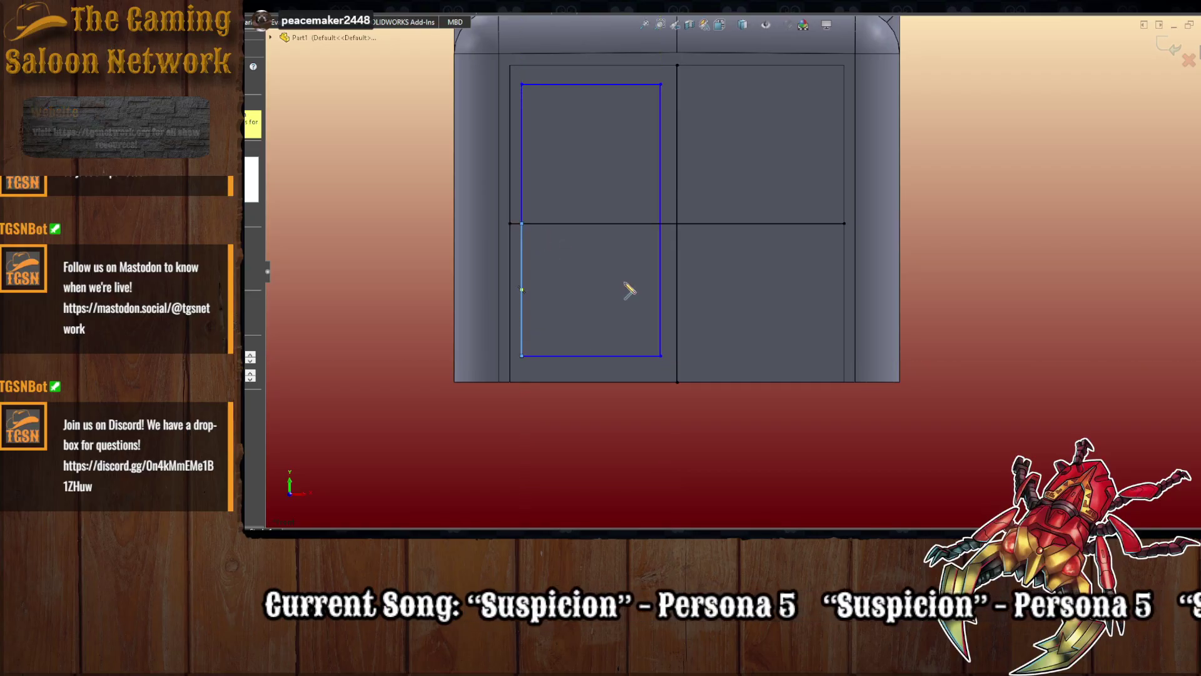
- Dimension the gap between the rectangle's lower side and the block's bottom edge and set it to 0.05 mm
left_click(589, 356)
left_click(588, 382)
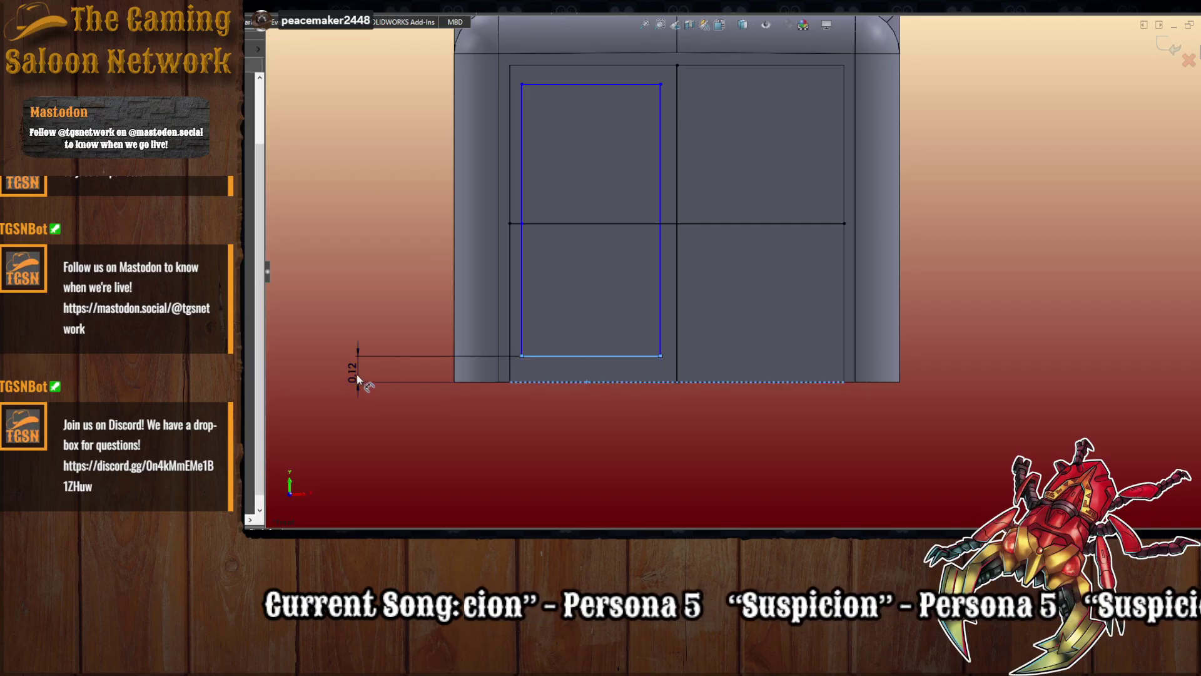
left_click(358, 377)
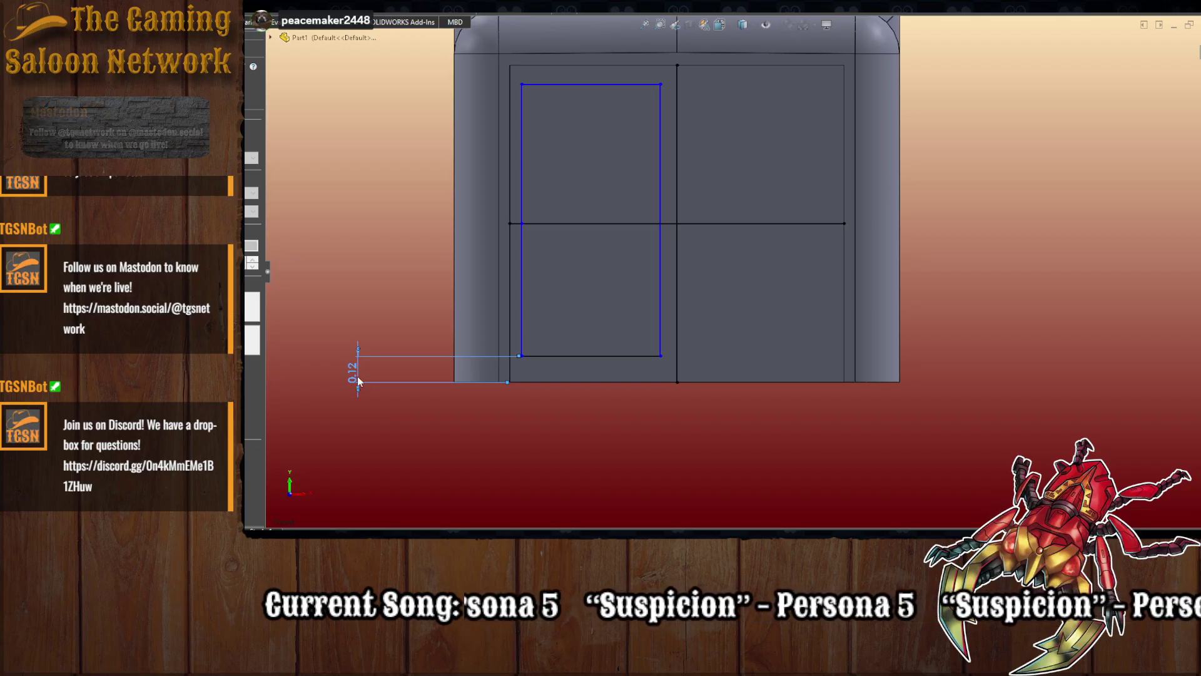
type("0.1")
key("Return")
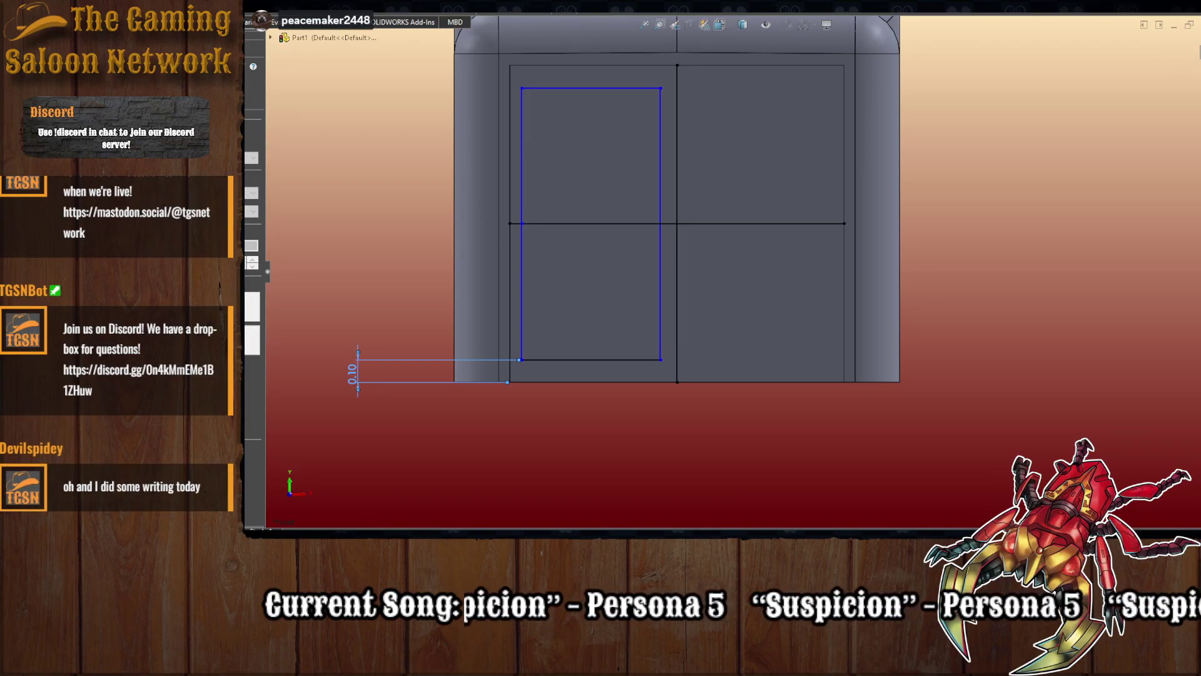
key("Return")
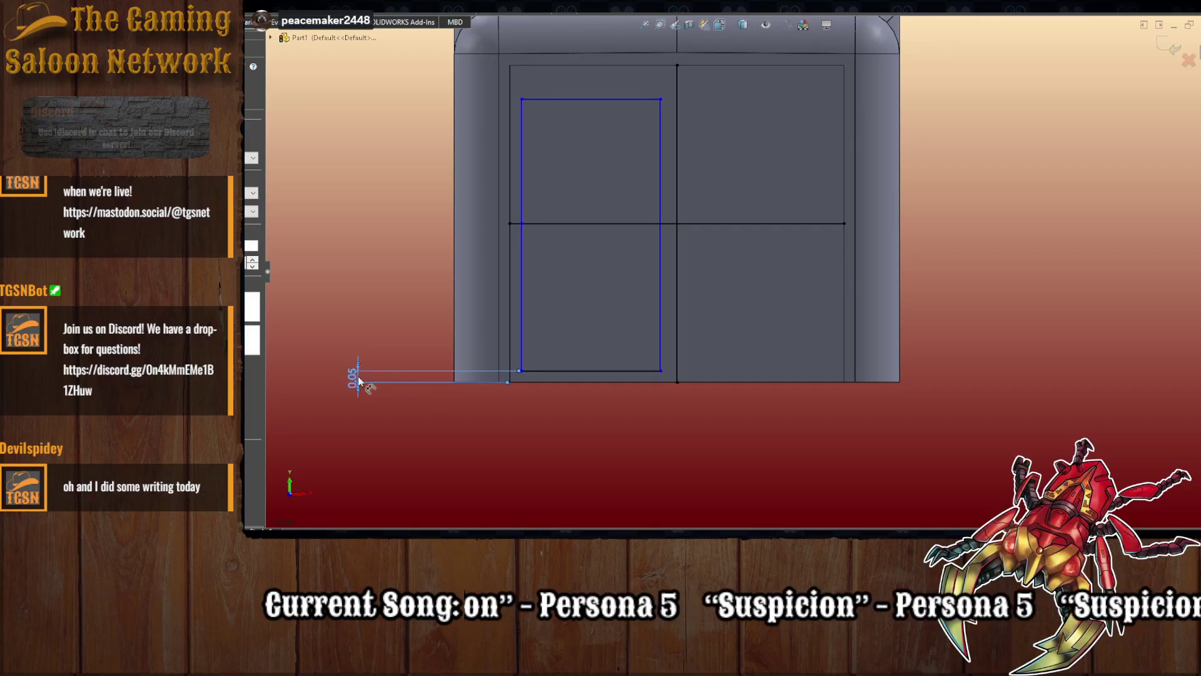
- Dimension the gap between the rectangle's inner side and the vertical middle line and set it to 0.05 mm
scroll(663, 321, "down", 2)
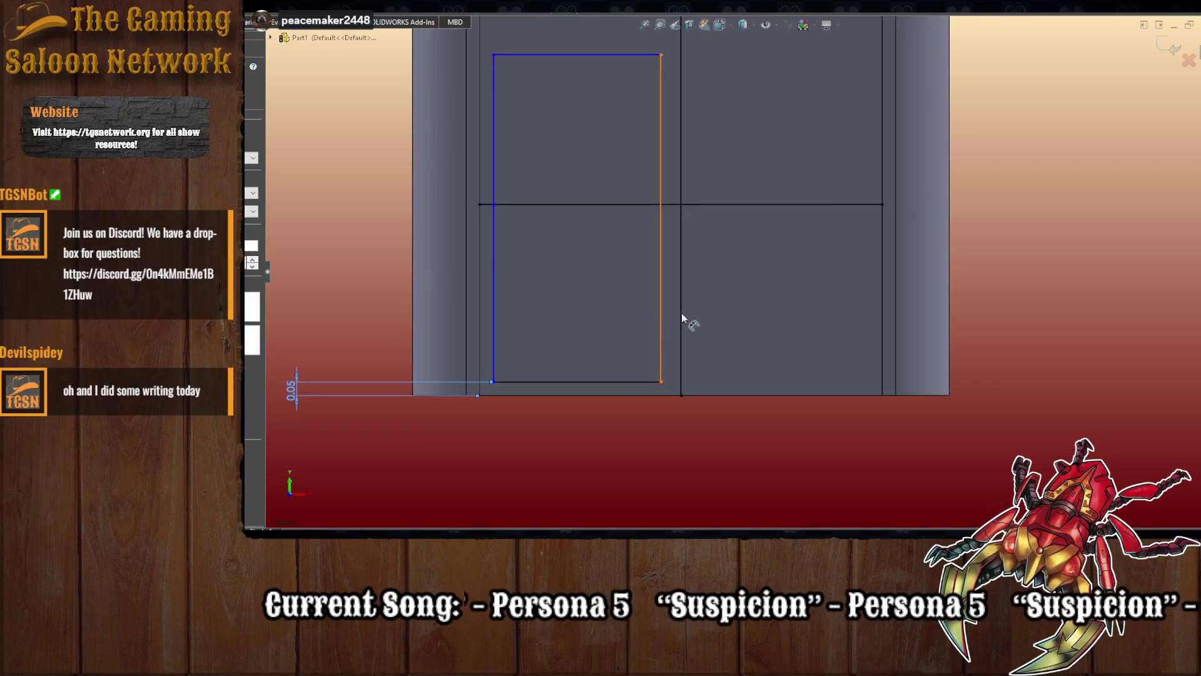
left_click(681, 322)
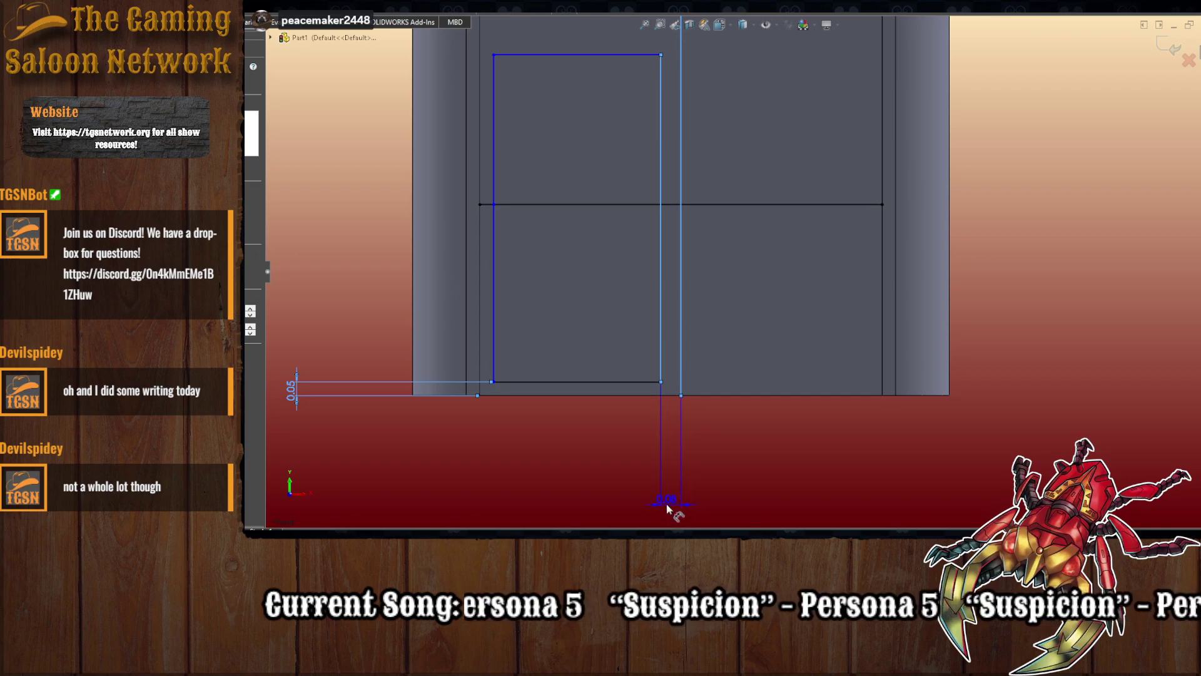
left_click(681, 492)
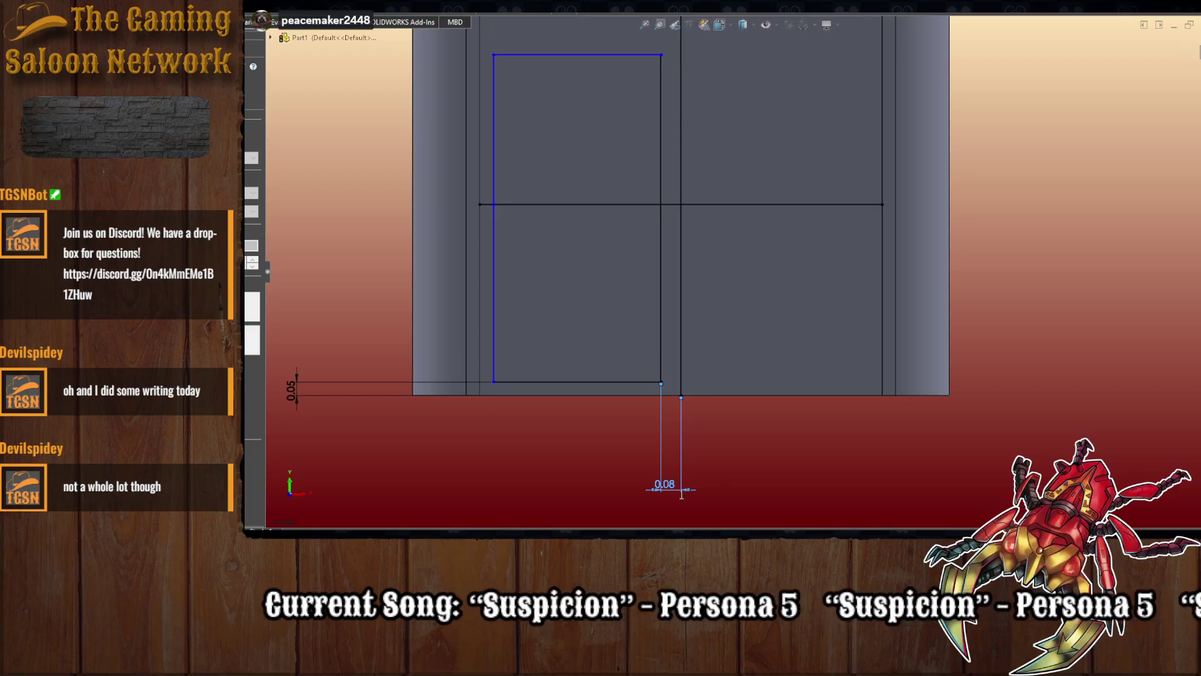
type(".1")
key("Return")
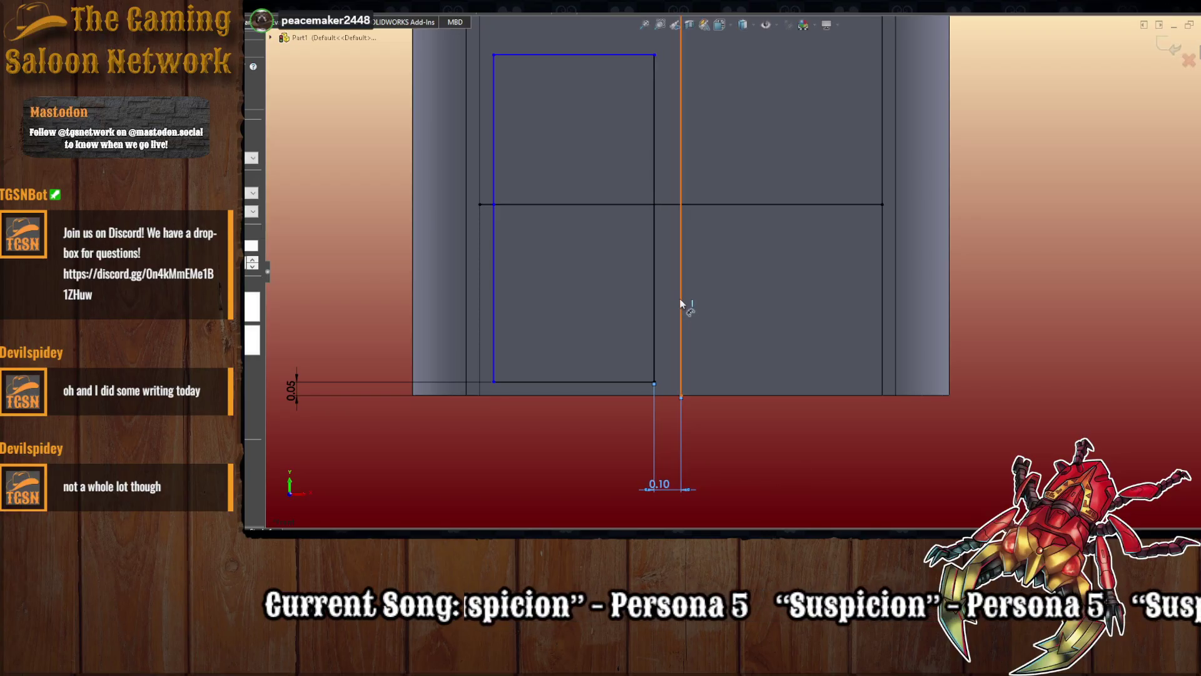
key("z")
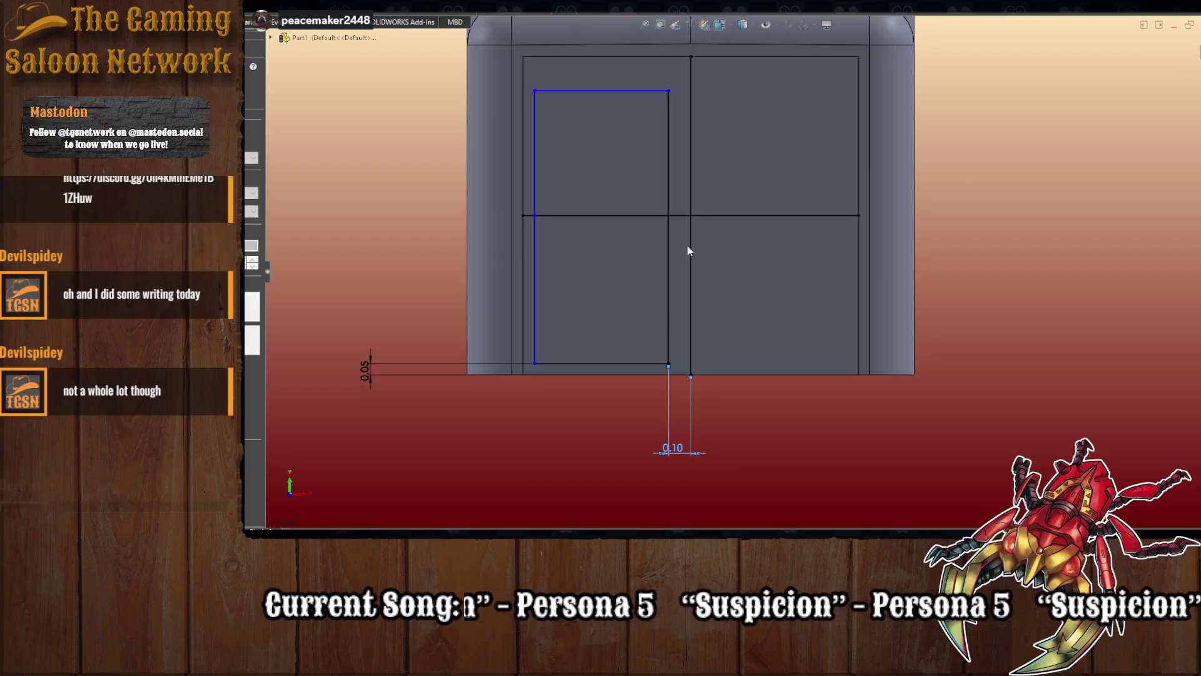
type(".05")
key("Return")
- Dimension the gap between the rectangle's upper side and the block face's top edge and set it to 0.2 mm
left_click(610, 89)
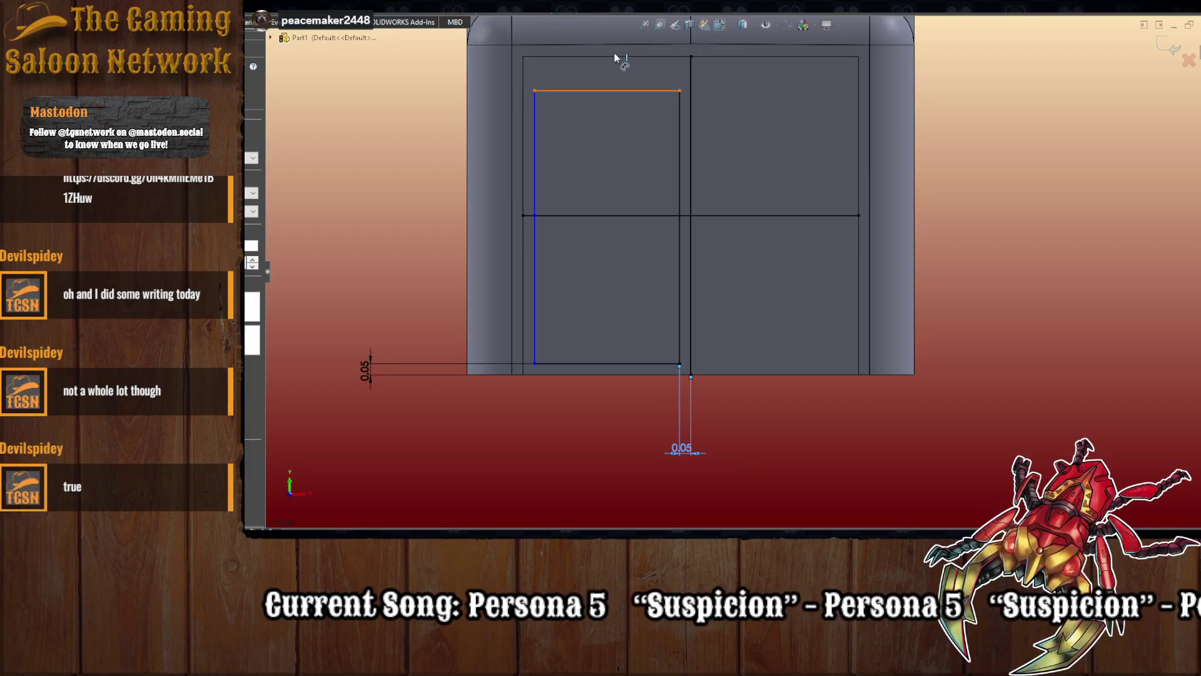
left_click(613, 57)
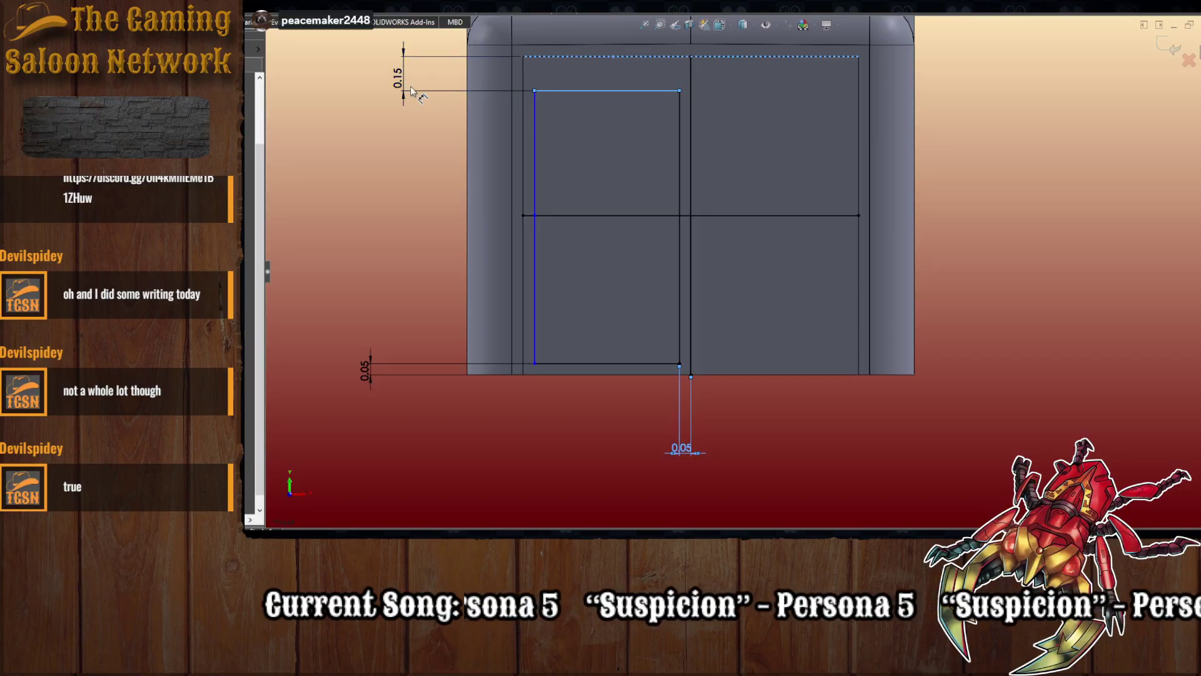
left_click(410, 86)
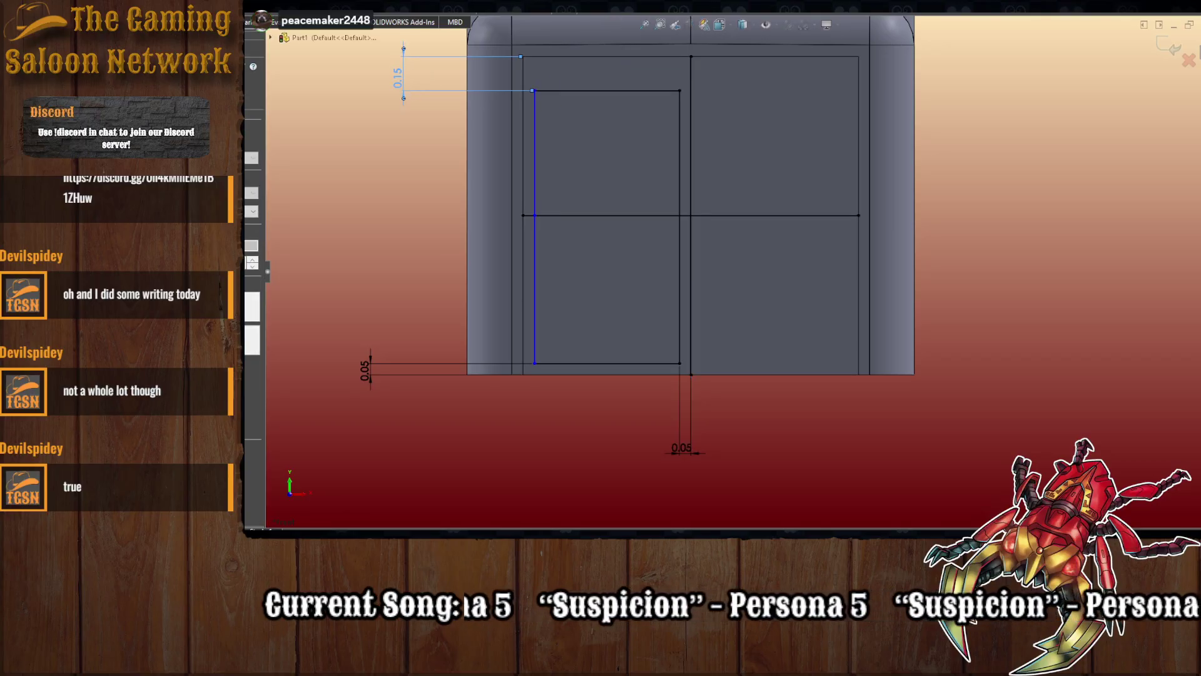
type(".2")
key("Return")
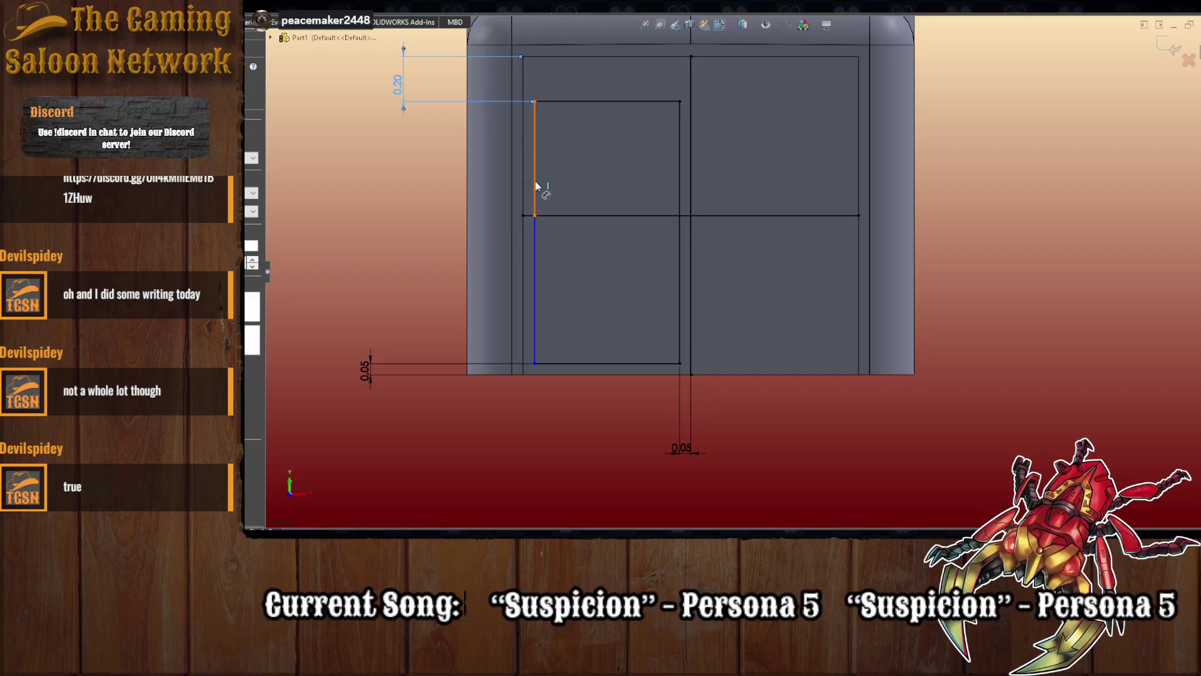
- Dimension the gaps from the upper and lower segments of the rectangle's outer side to the block face's adjacent side edge
left_click(536, 186)
left_click(523, 270)
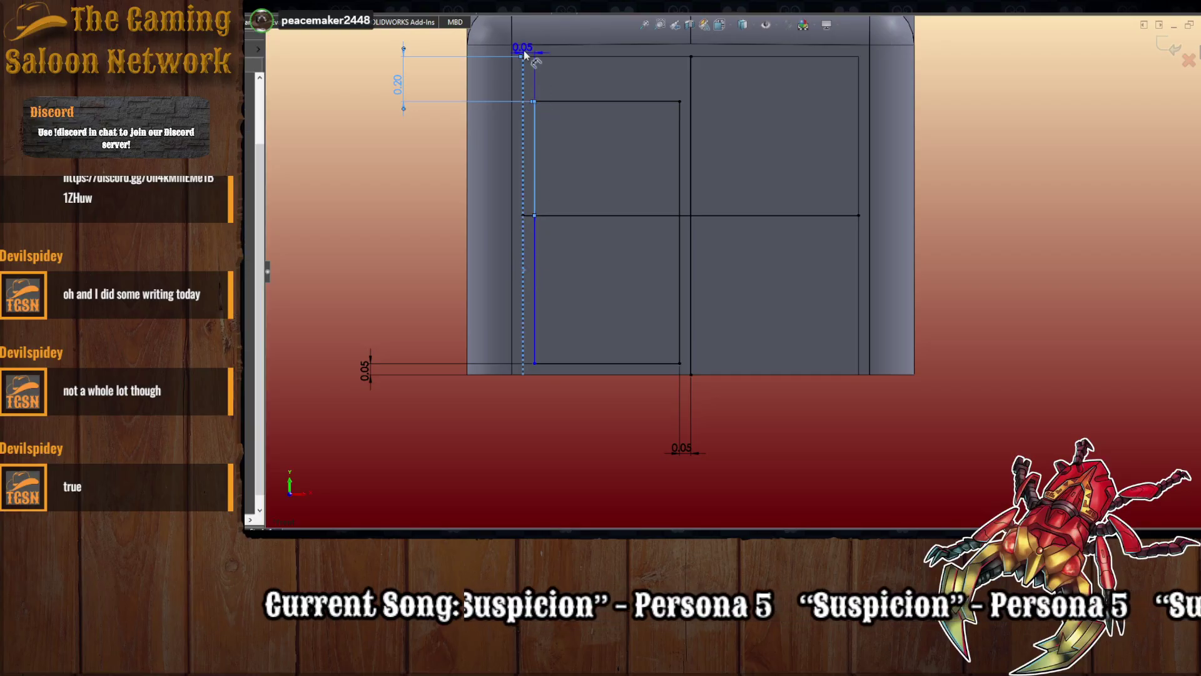
left_click(533, 51)
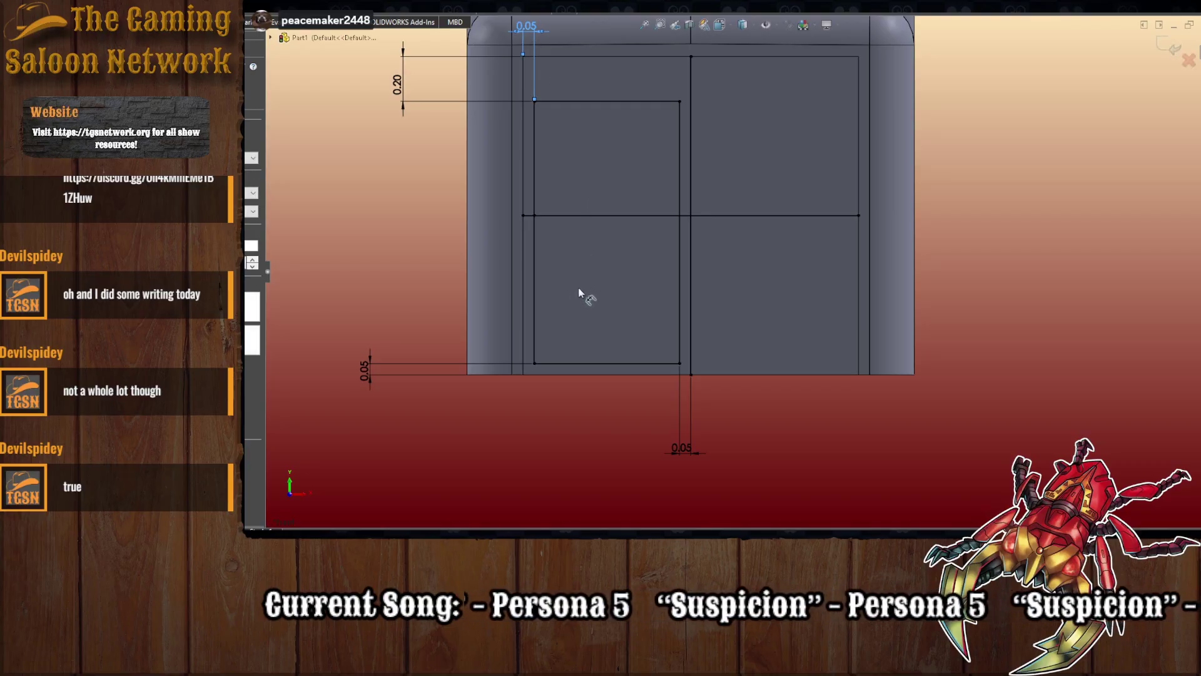
left_click(534, 269)
left_click(523, 279)
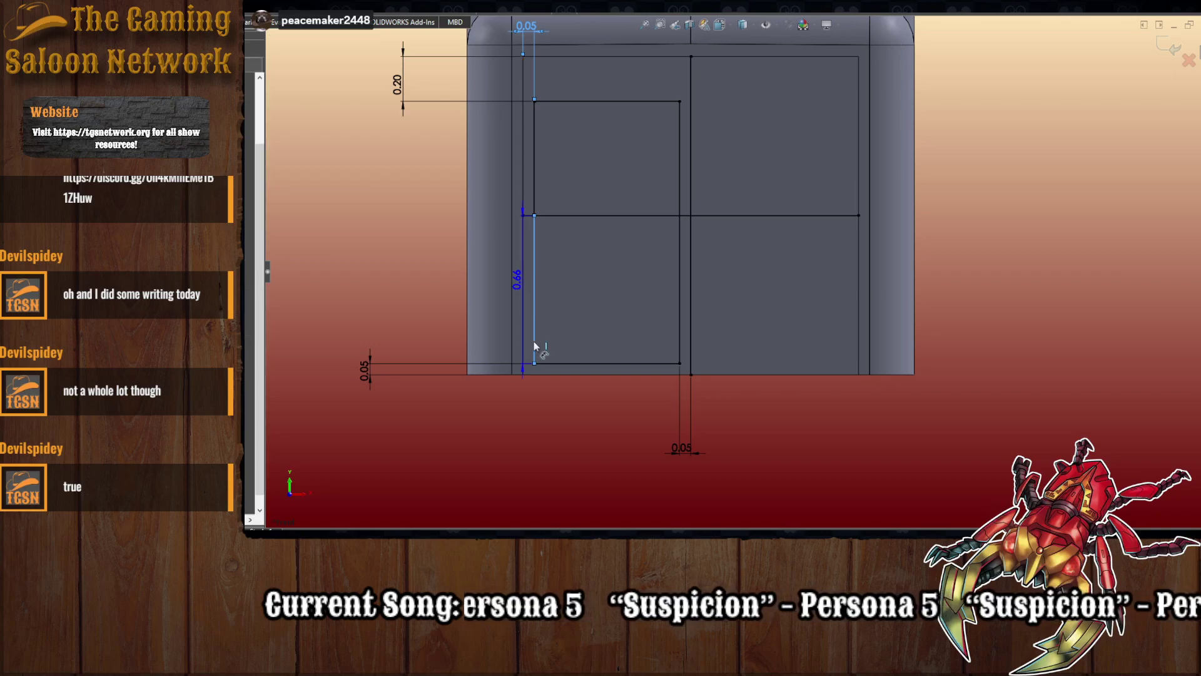
left_click(524, 433)
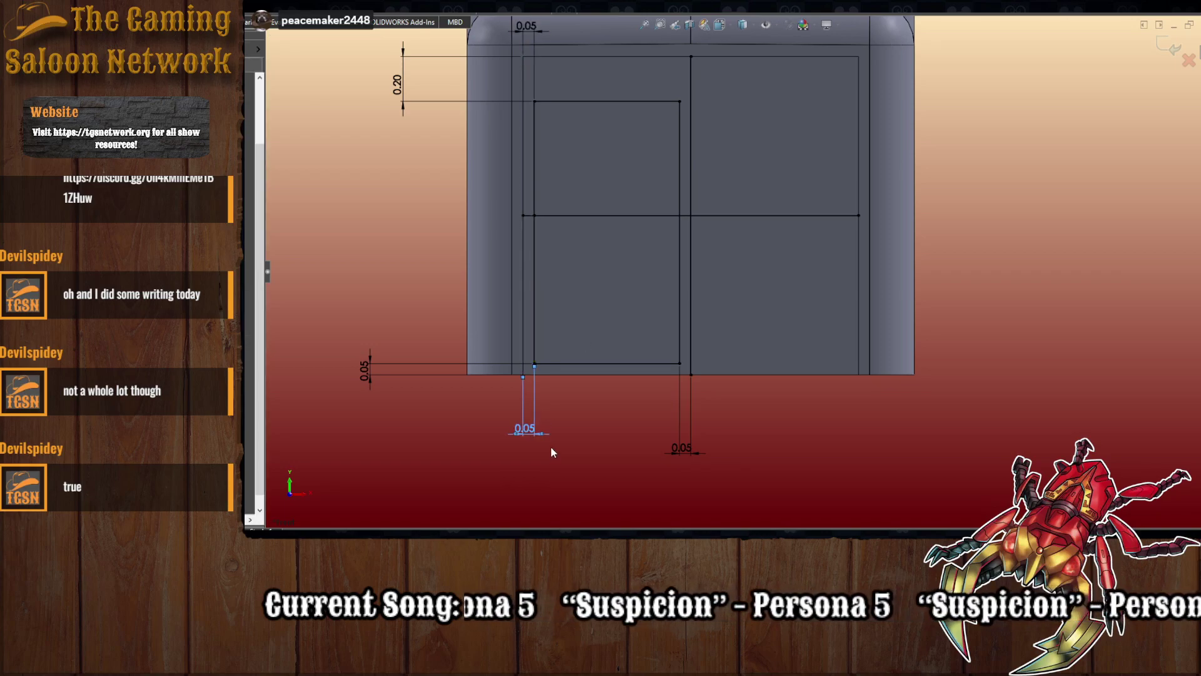
- Mirror all sides of the rectangle about the vertical middle line onto the other half of the face
left_click(679, 284)
left_click(628, 363)
left_click(535, 348)
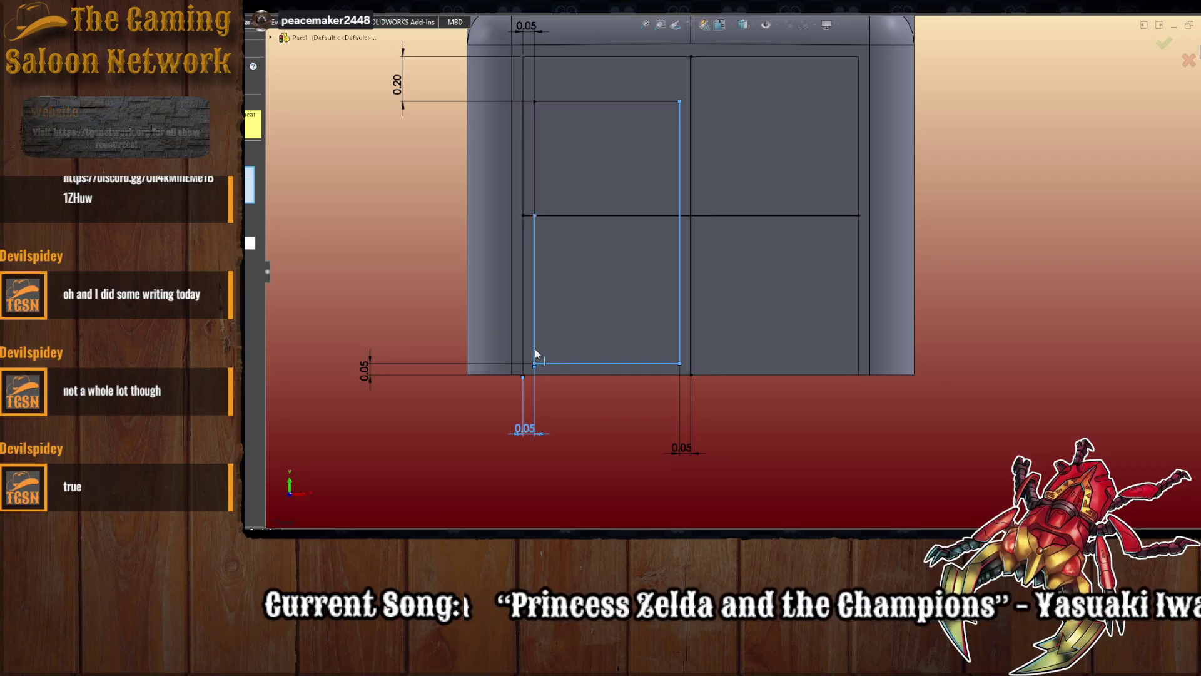
left_click(534, 182)
left_click(617, 101)
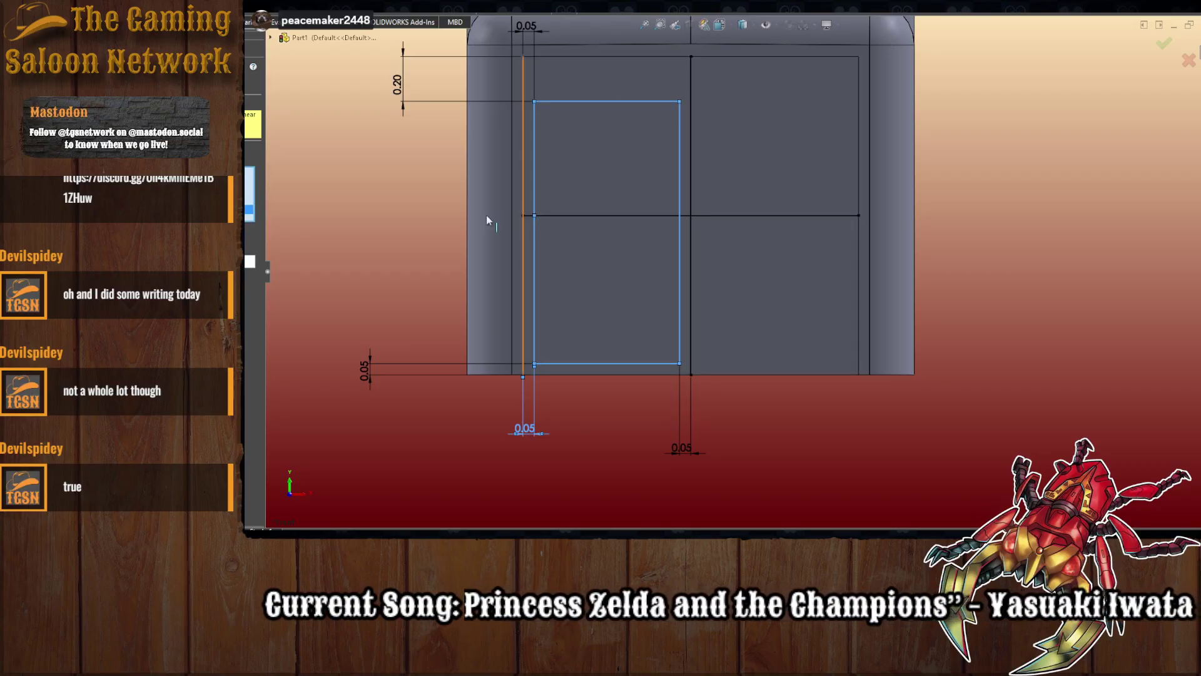
left_click(691, 282)
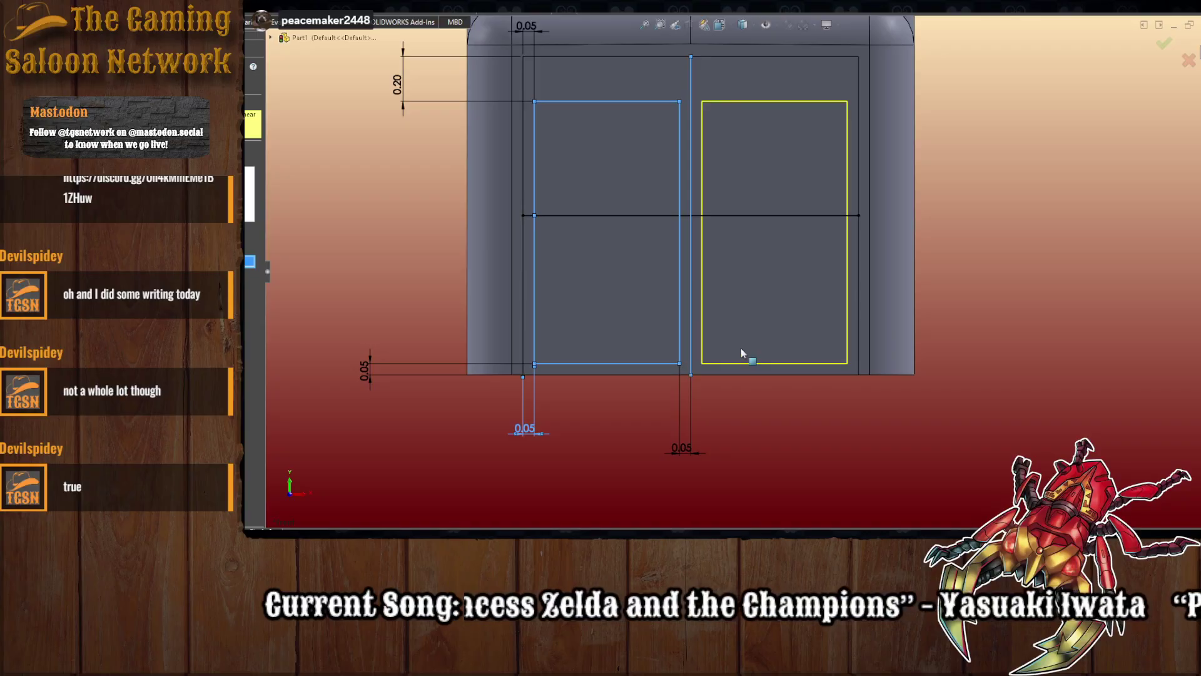
key("Return")
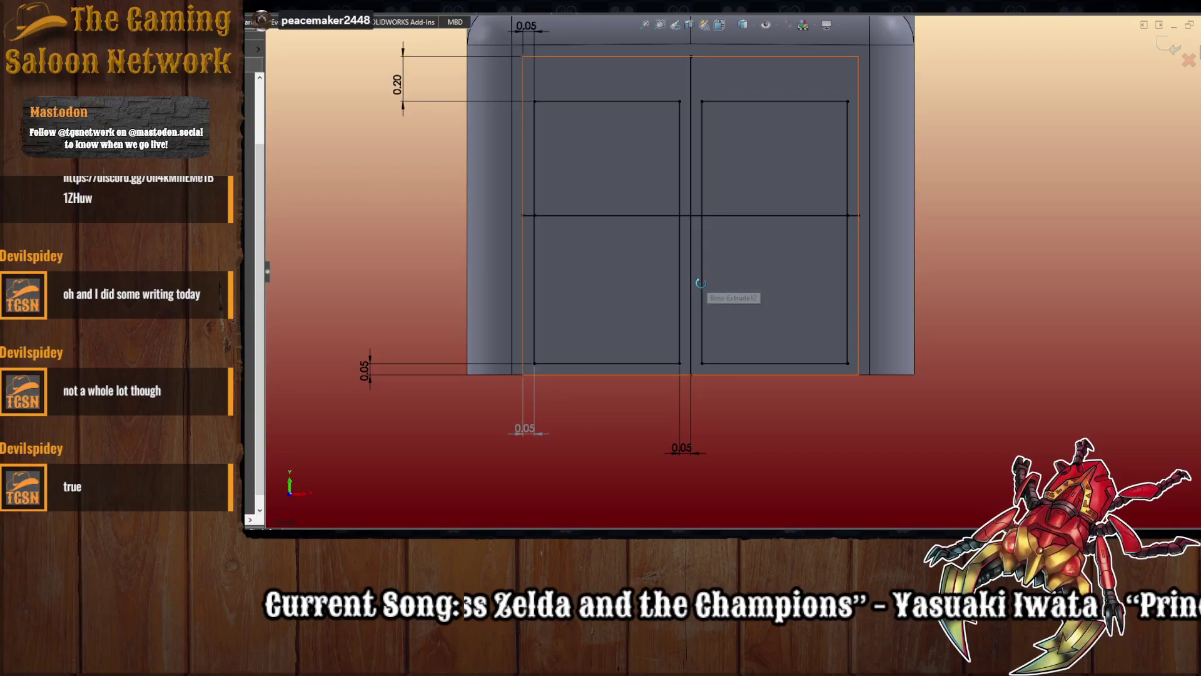
- Extrude both rectangles outward from the end block's face as two separate side-by-side blocks
middle_click_drag(727, 342, 676, 302)
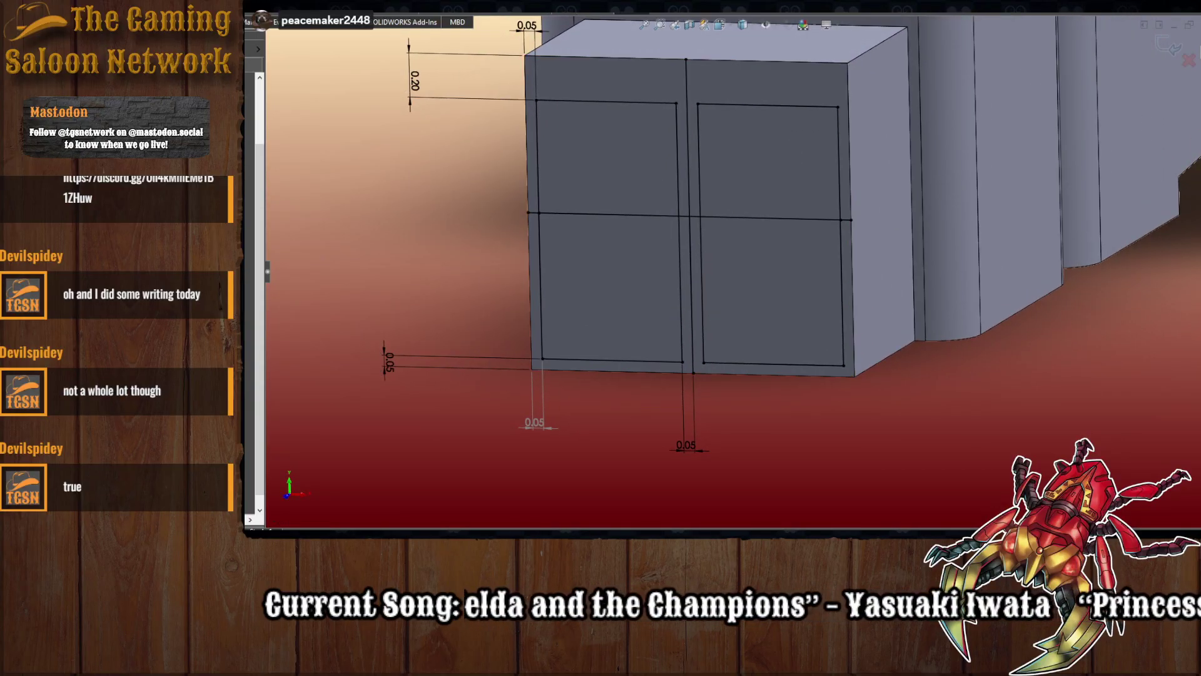
left_click(646, 323)
left_click(807, 173)
left_click(619, 180)
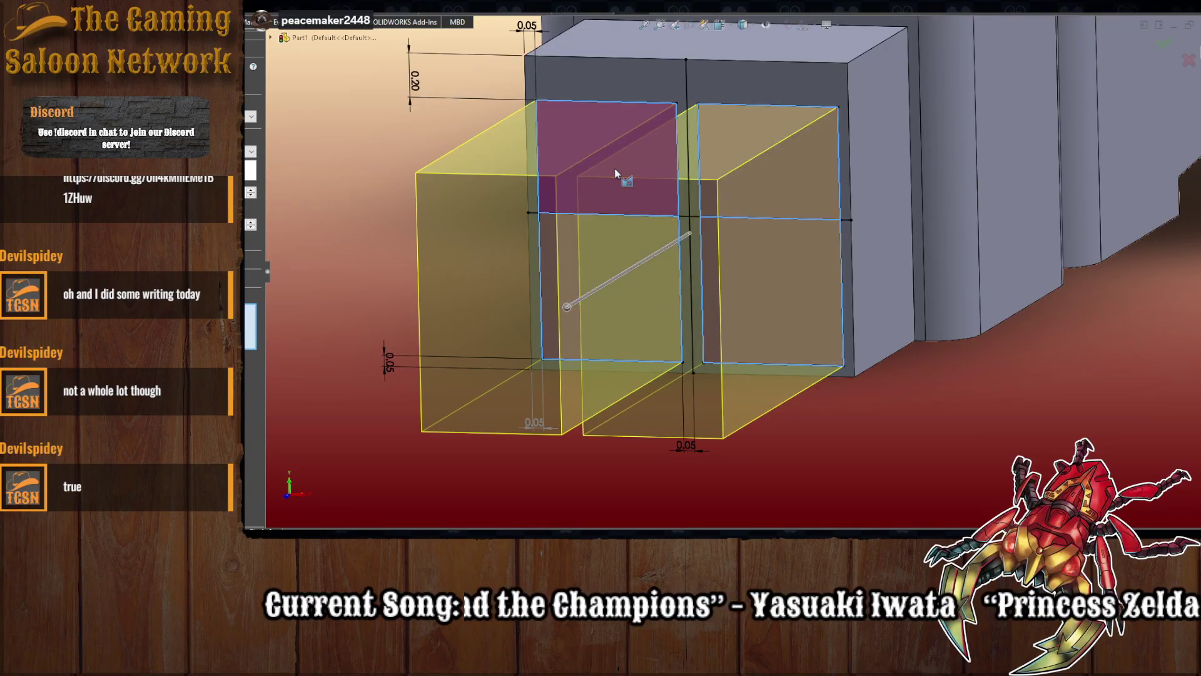
key("Return")
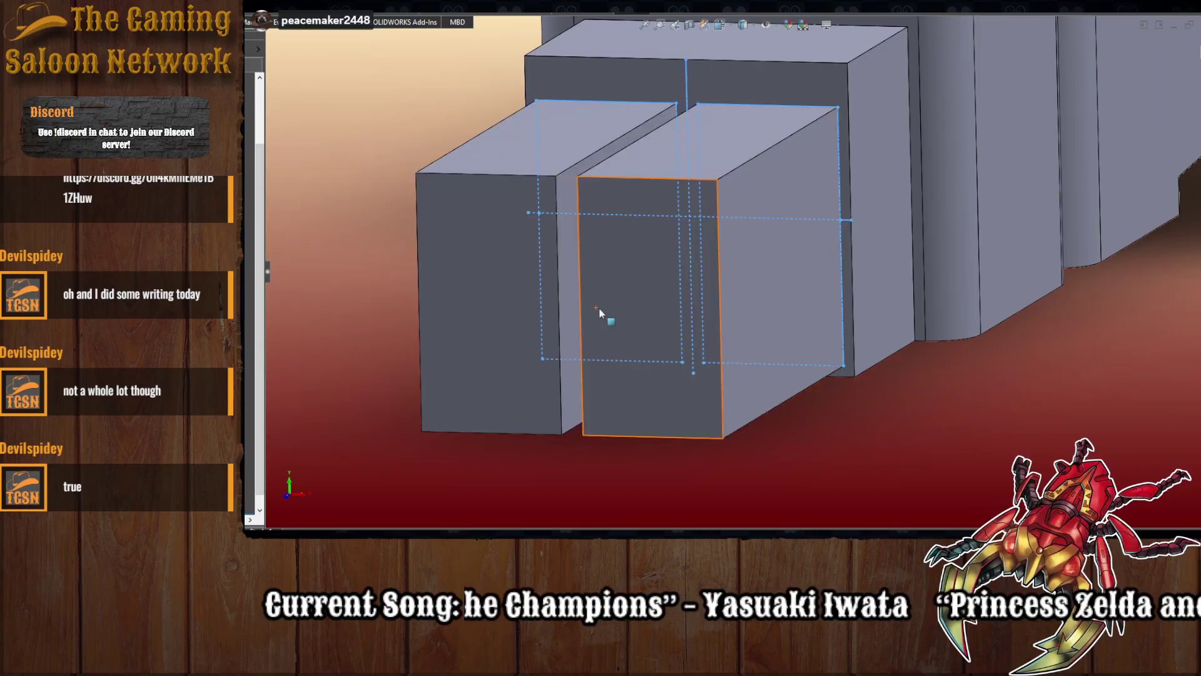
scroll(544, 317, "up", 4)
scroll(544, 316, "down", 1)
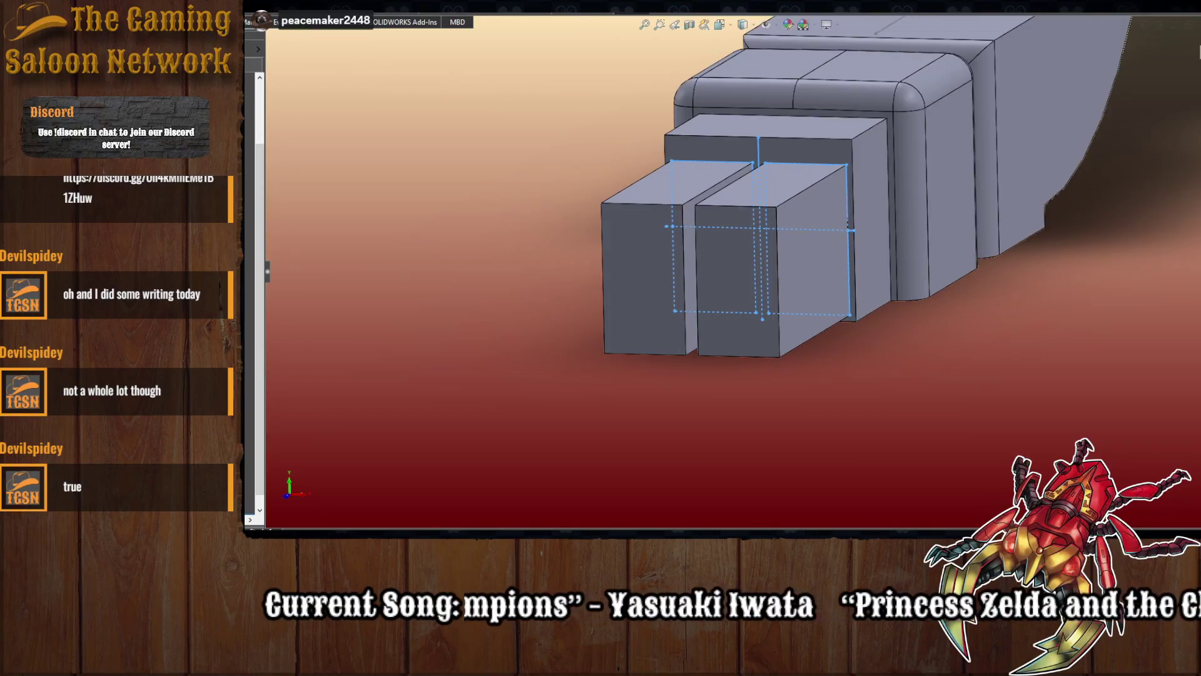
key("Escape")
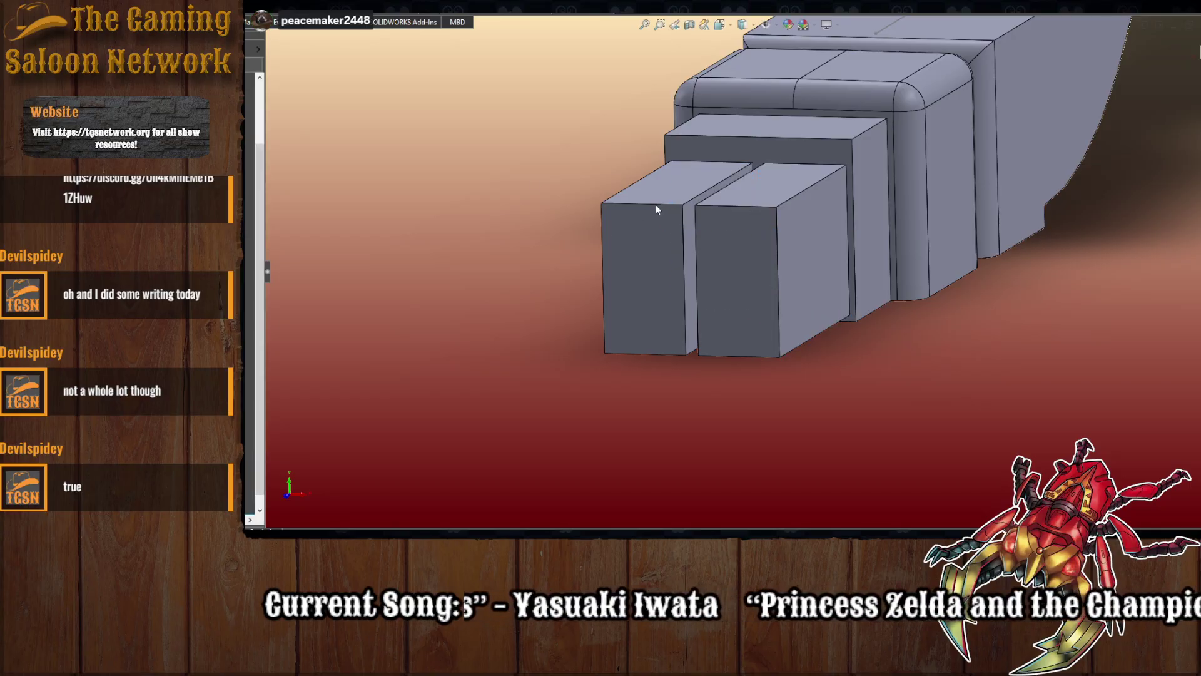
- Fillet the upper front edges of the two new blocks with a 1 mm radius
key("f")
left_click(656, 204)
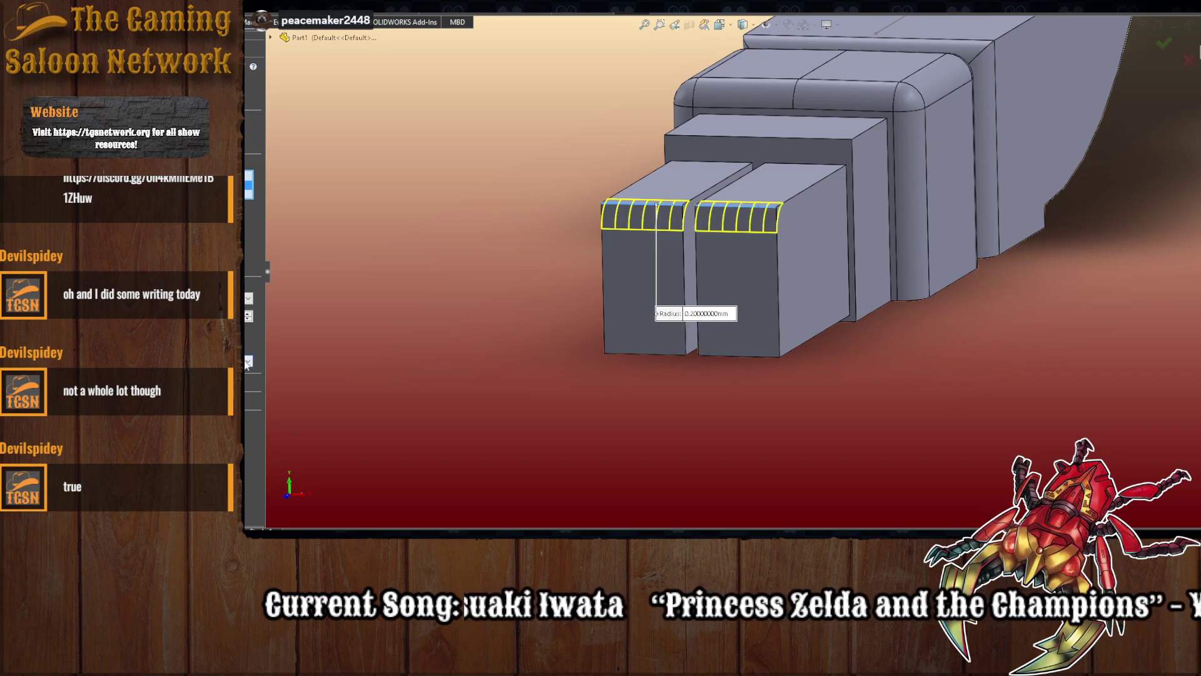
type("1.")
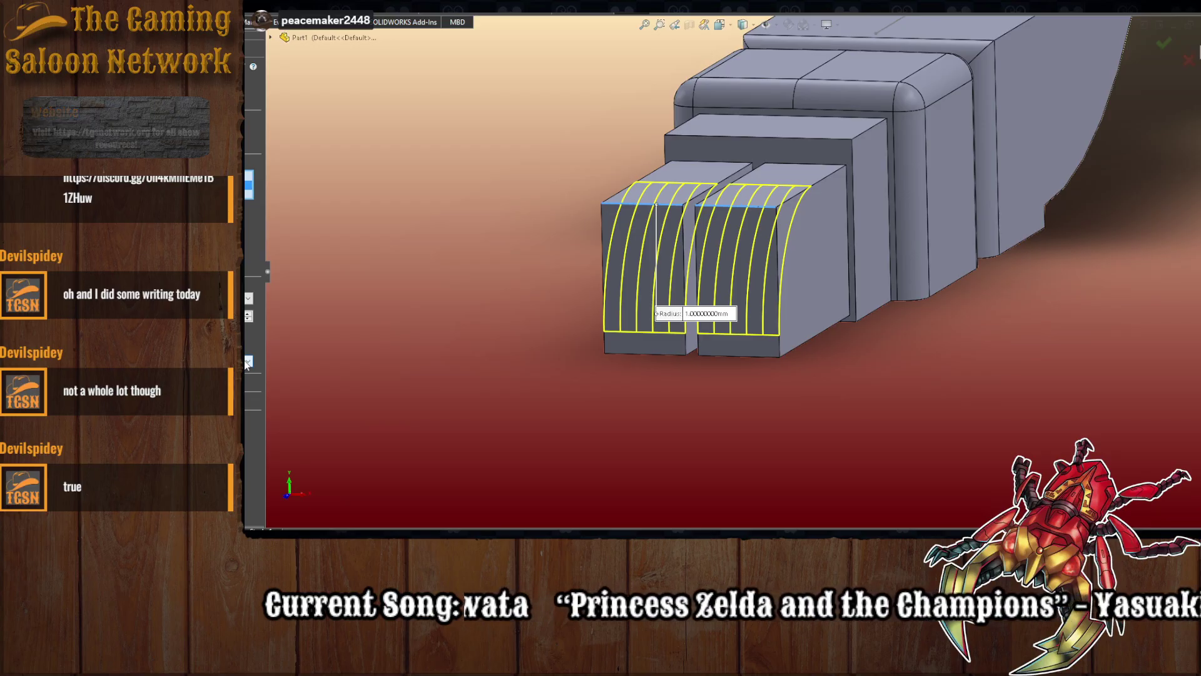
left_click(247, 361)
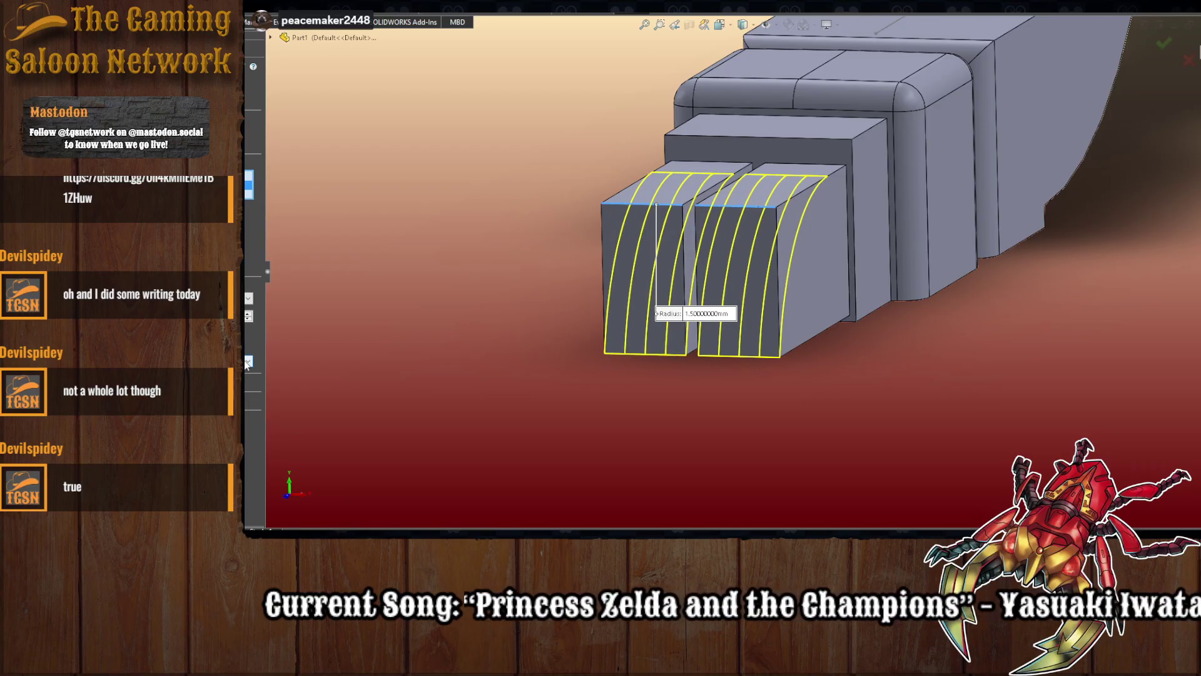
left_click(247, 363)
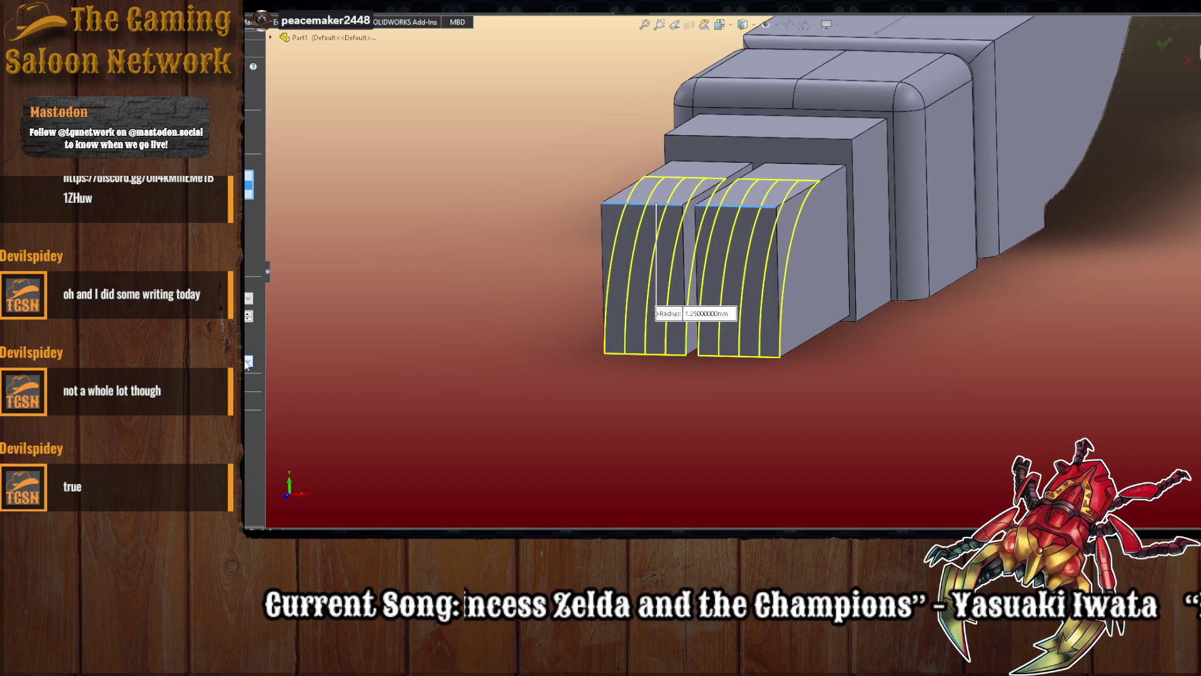
left_click(248, 363)
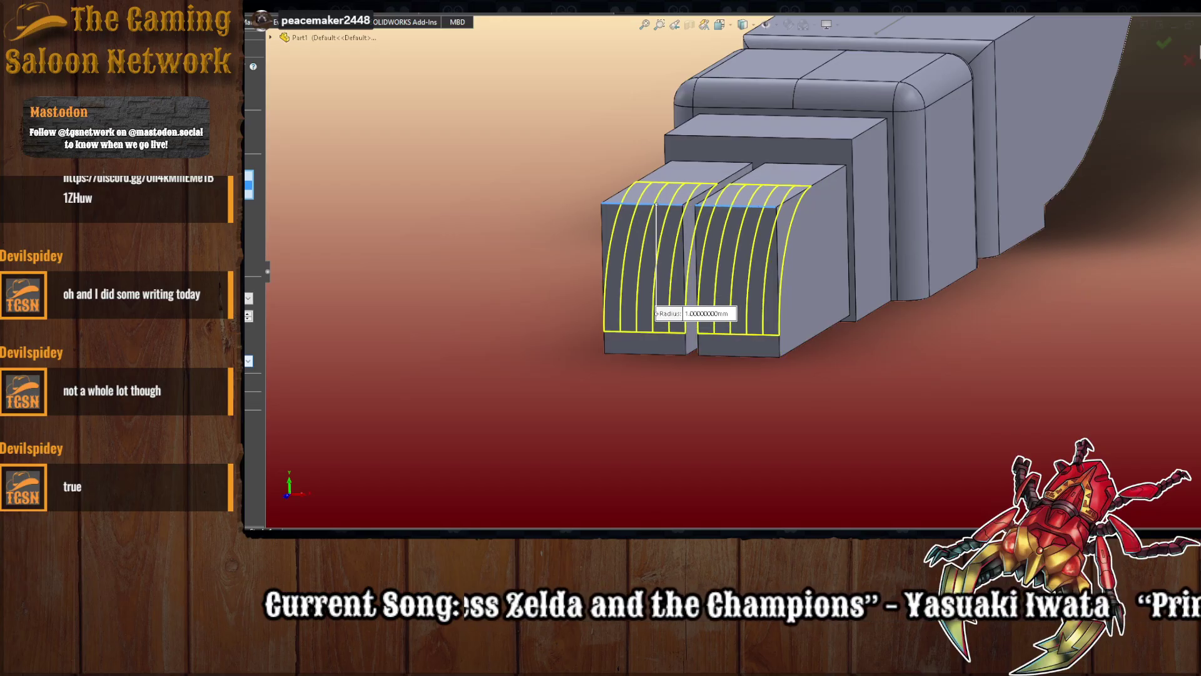
key("Return")
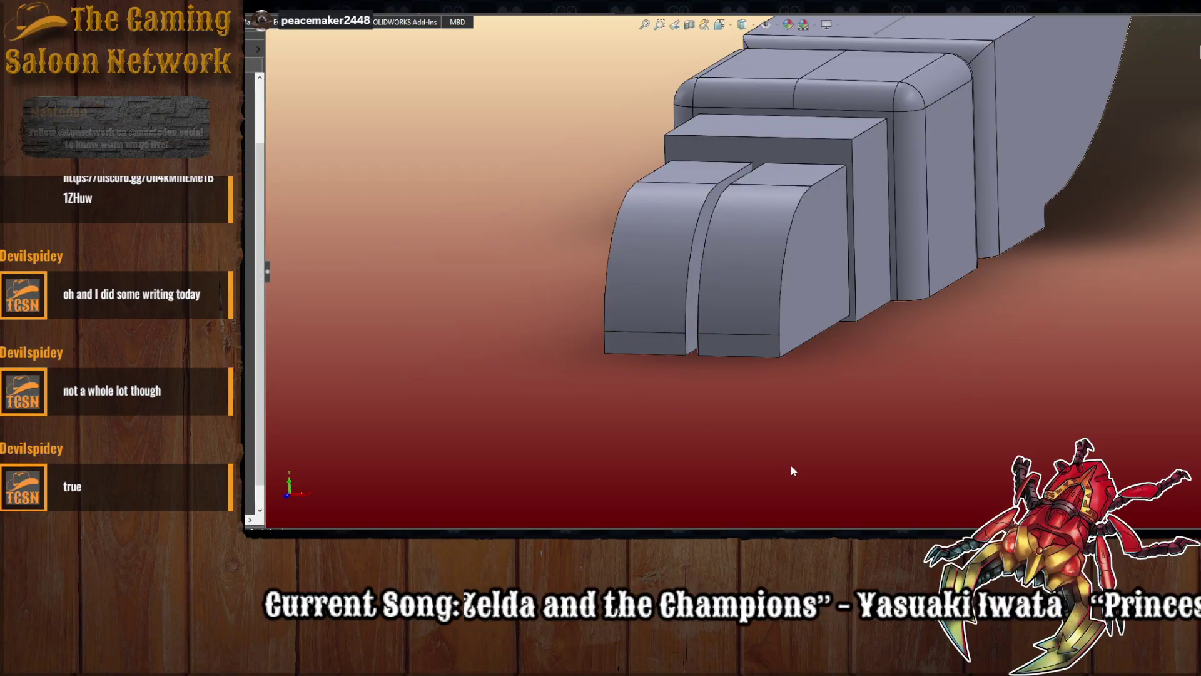
- Start a fillet on the inner and outer curved long edges of both rounded blocks with a 0.3 mm radius
middle_click_drag(791, 466, 912, 424)
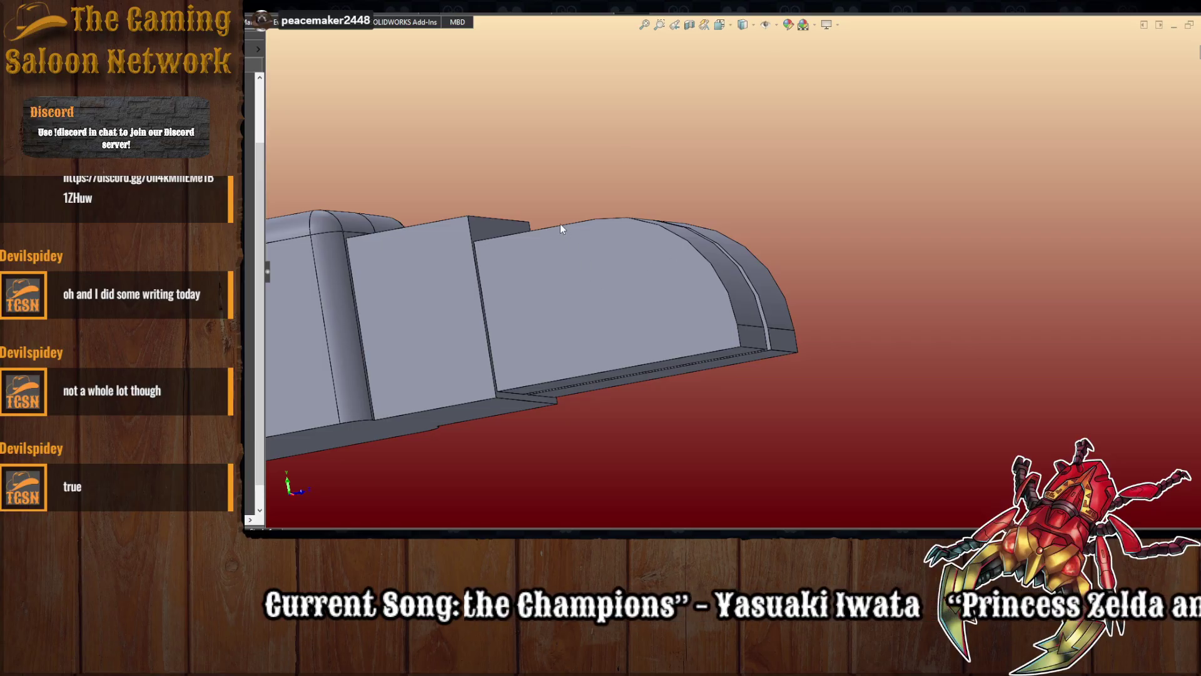
key("Return")
left_click(602, 365)
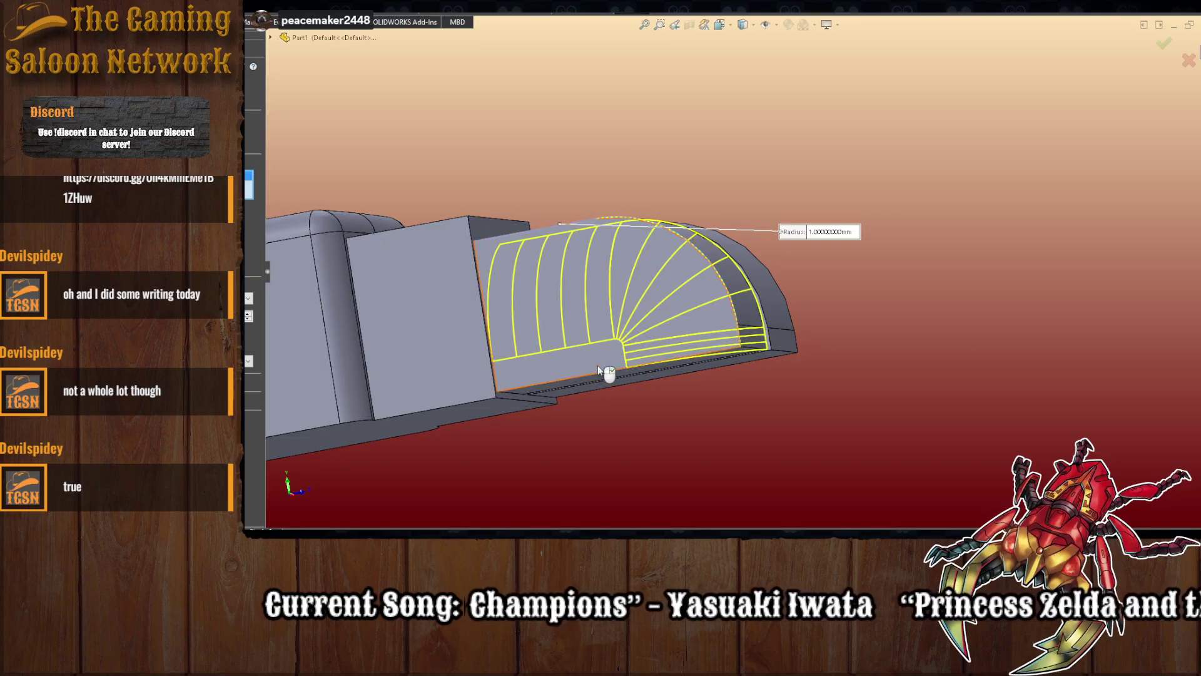
middle_click_drag(698, 392, 579, 469)
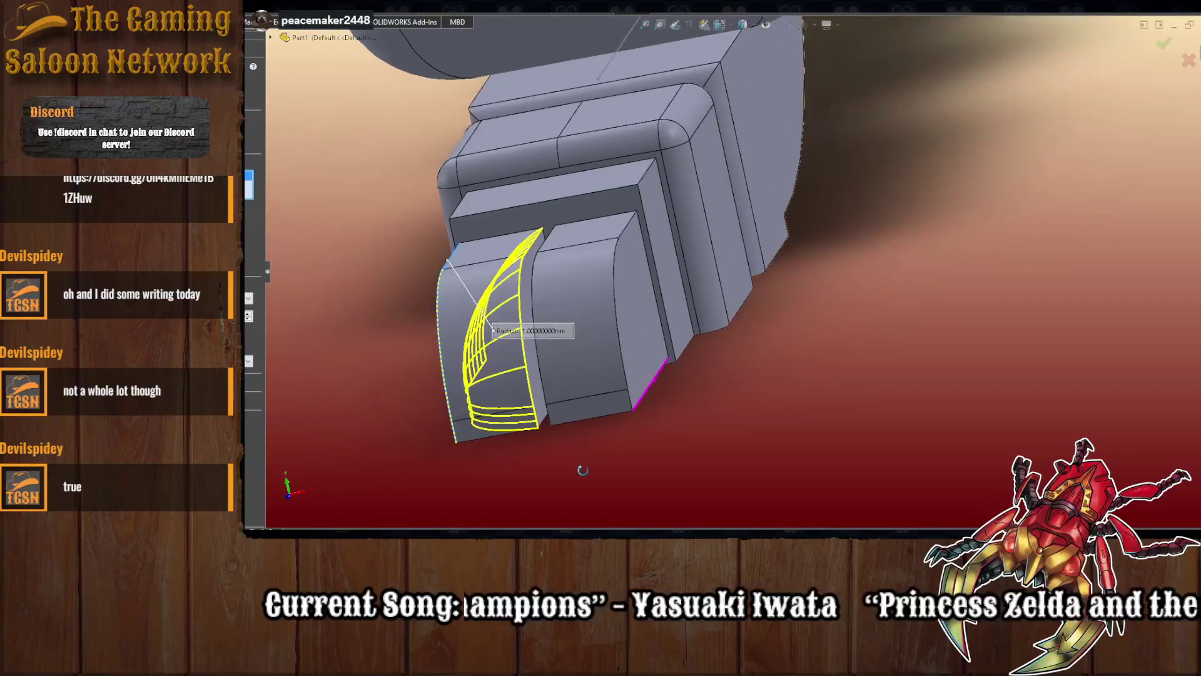
left_click(522, 352)
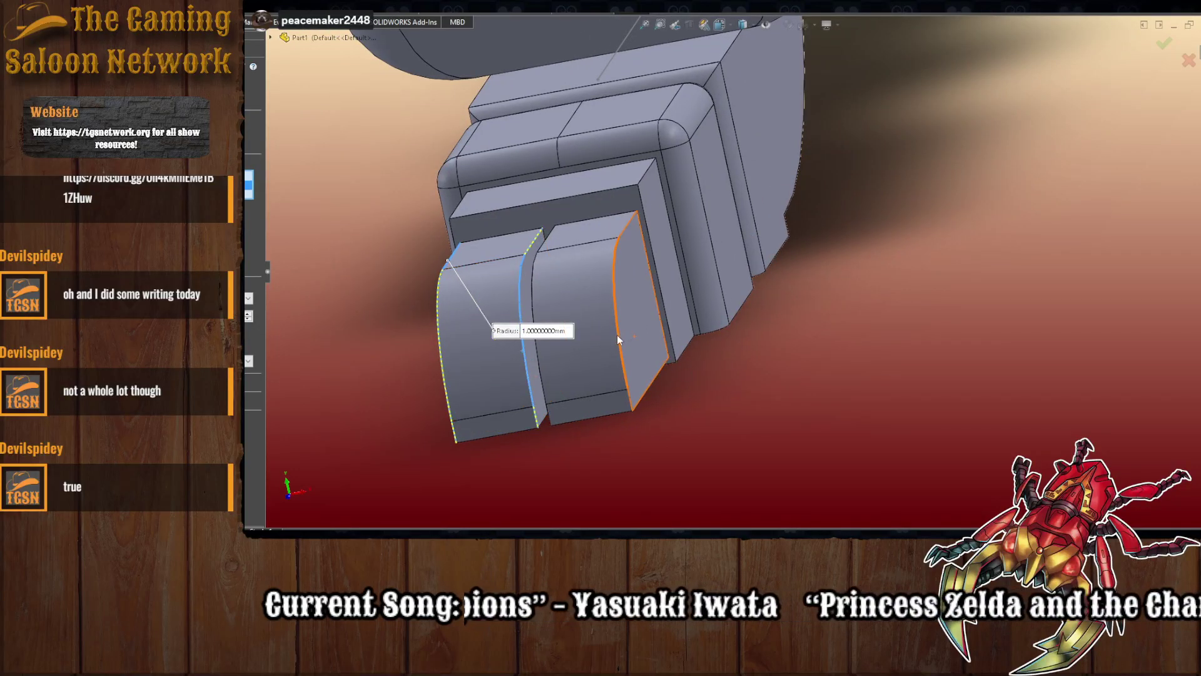
left_click(538, 366)
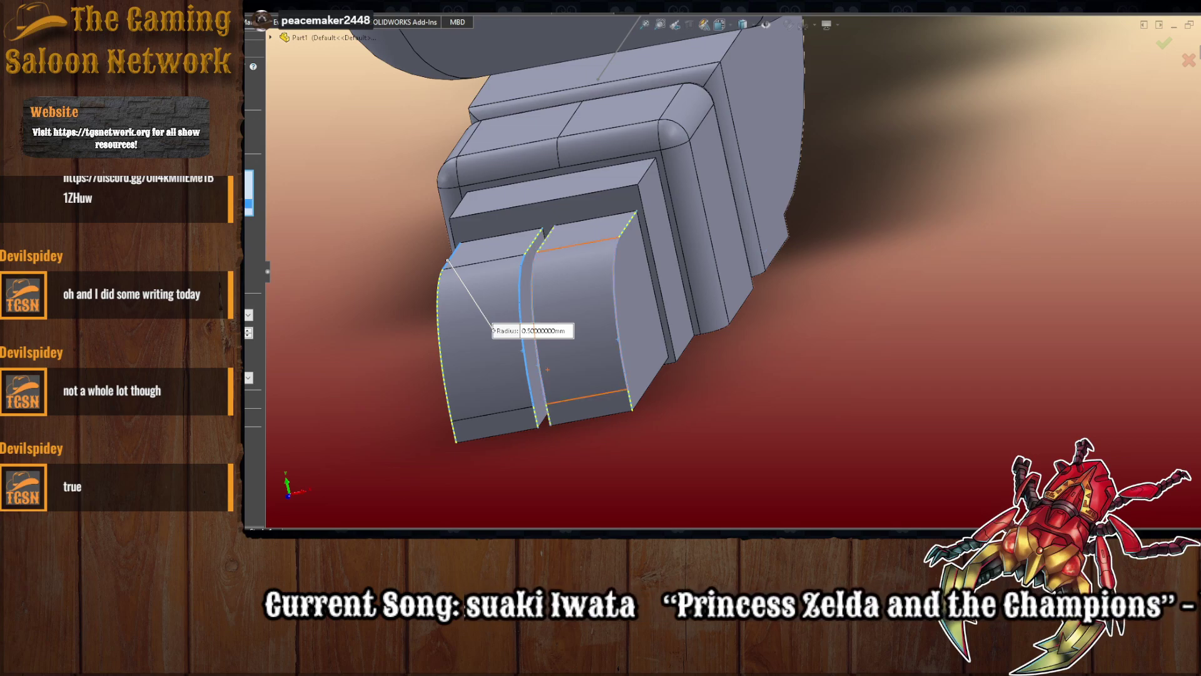
key("Return")
key("Return")
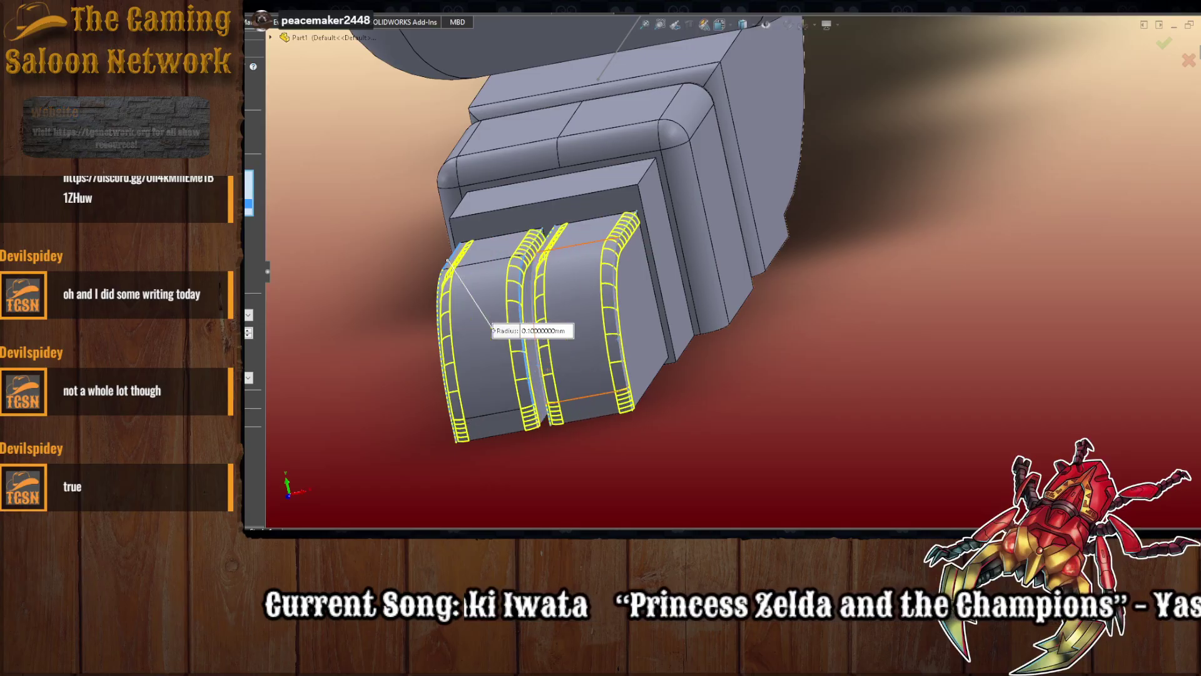
key("Return")
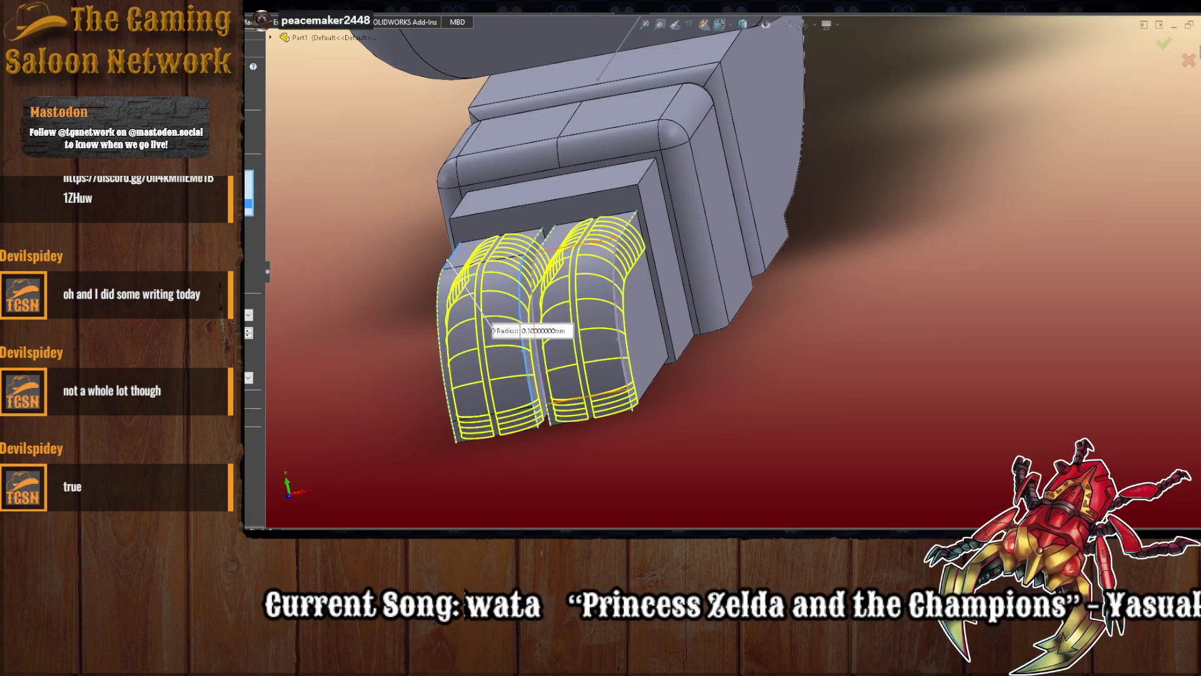
- Try fillet radii of 0.35, 0.31, 0.33 and 0.32 mm on the curved long edges of both rounded blocks
type("0.35")
key("Return")
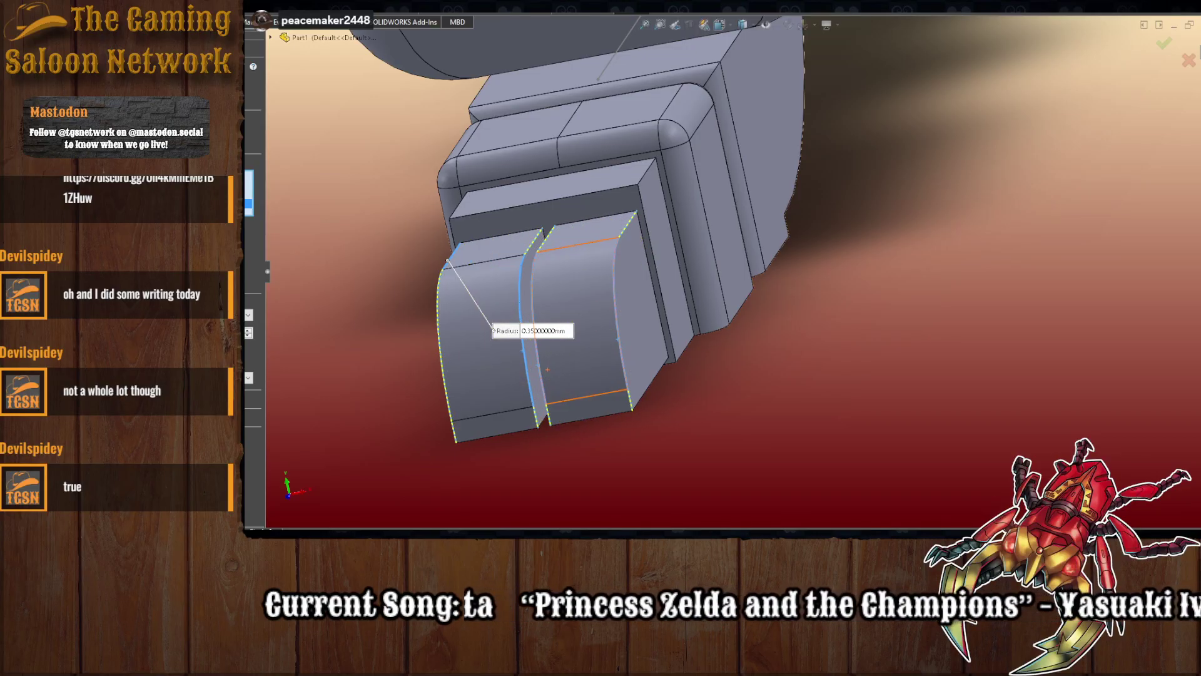
key("Return")
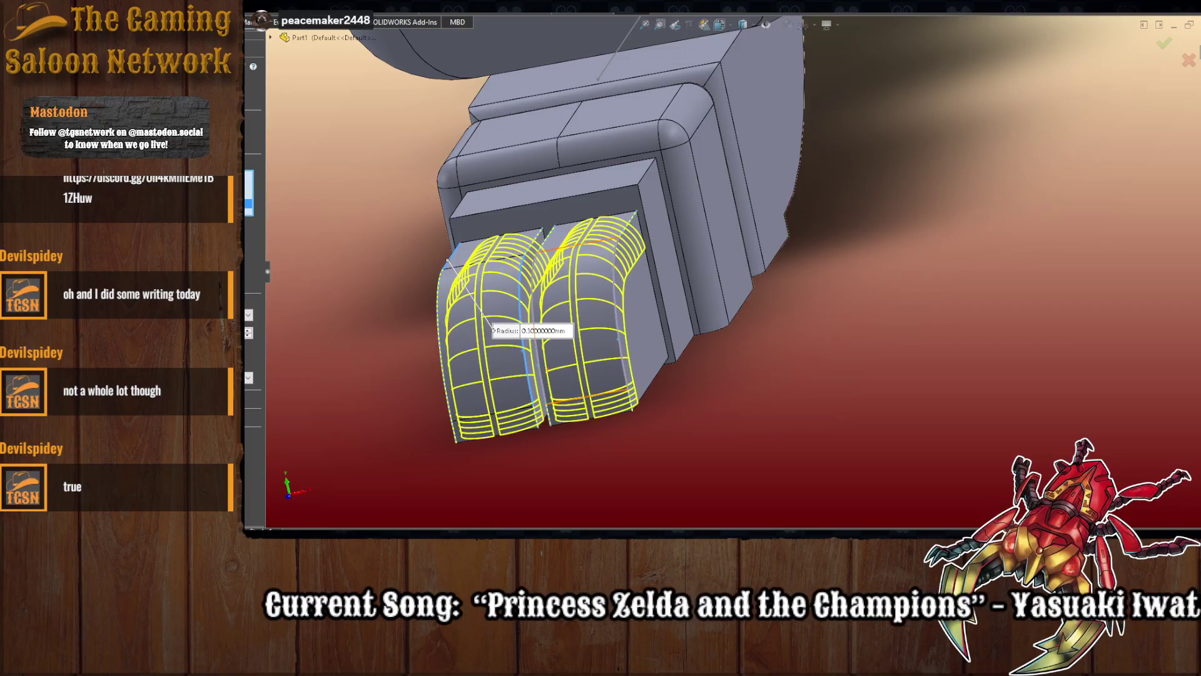
type("0.31")
key("Return")
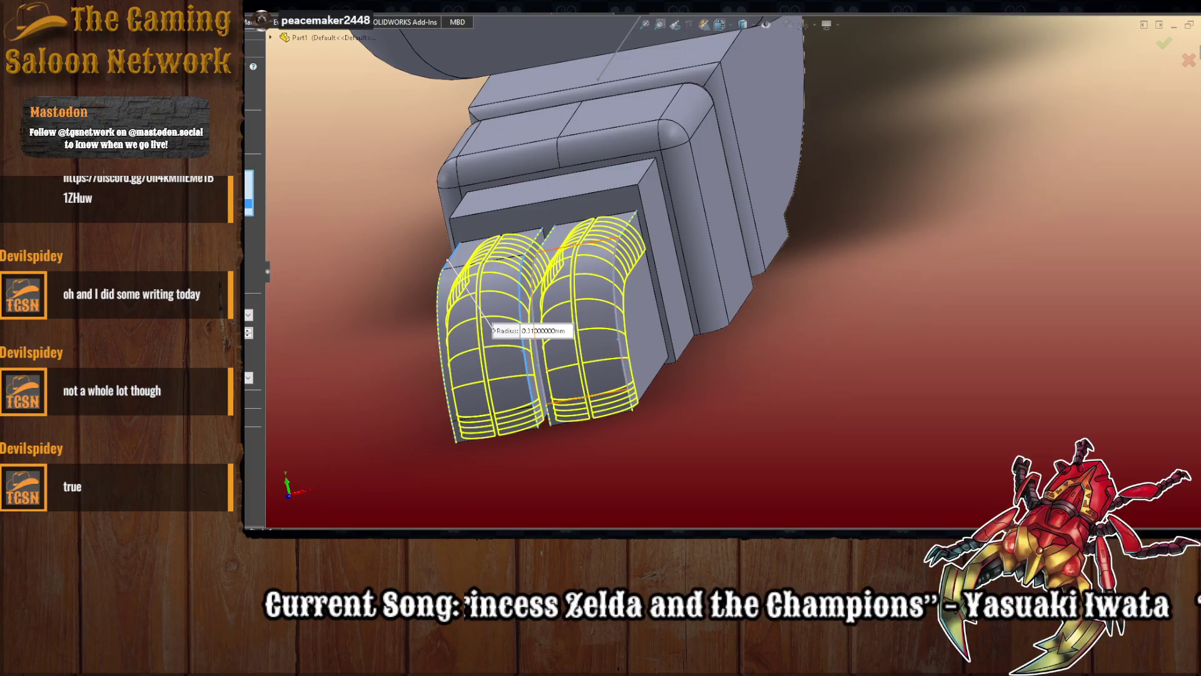
type("0.32")
key("Return")
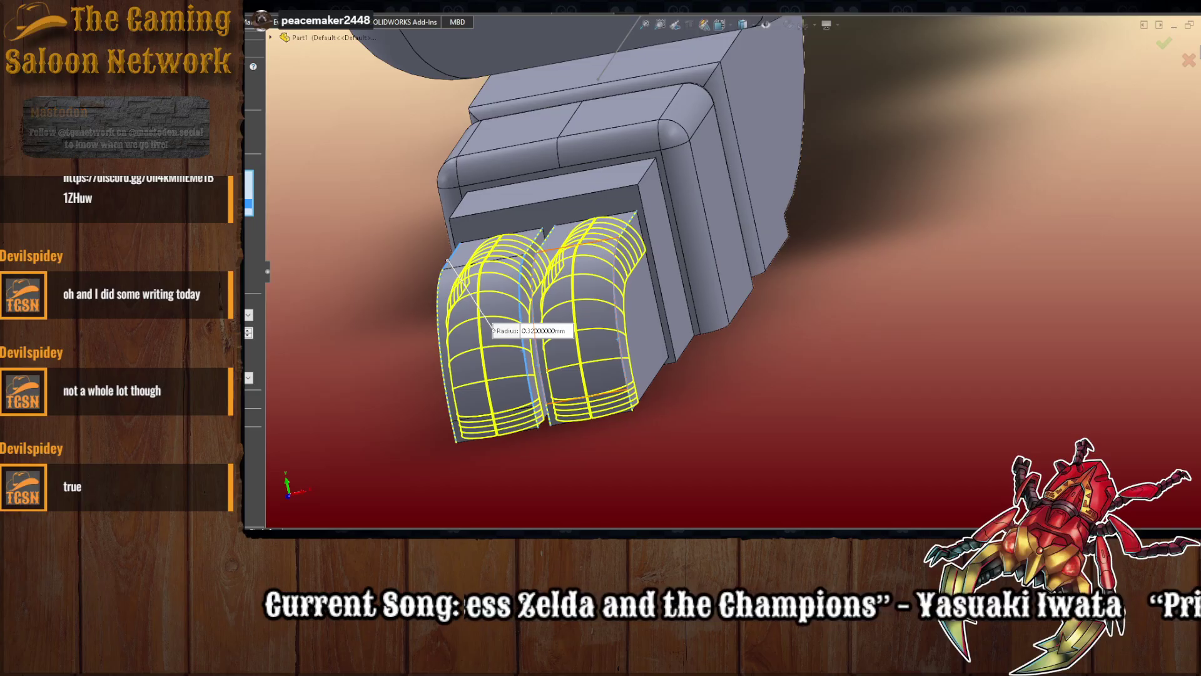
type("0.33")
key("Return")
type("0.32")
key("Return")
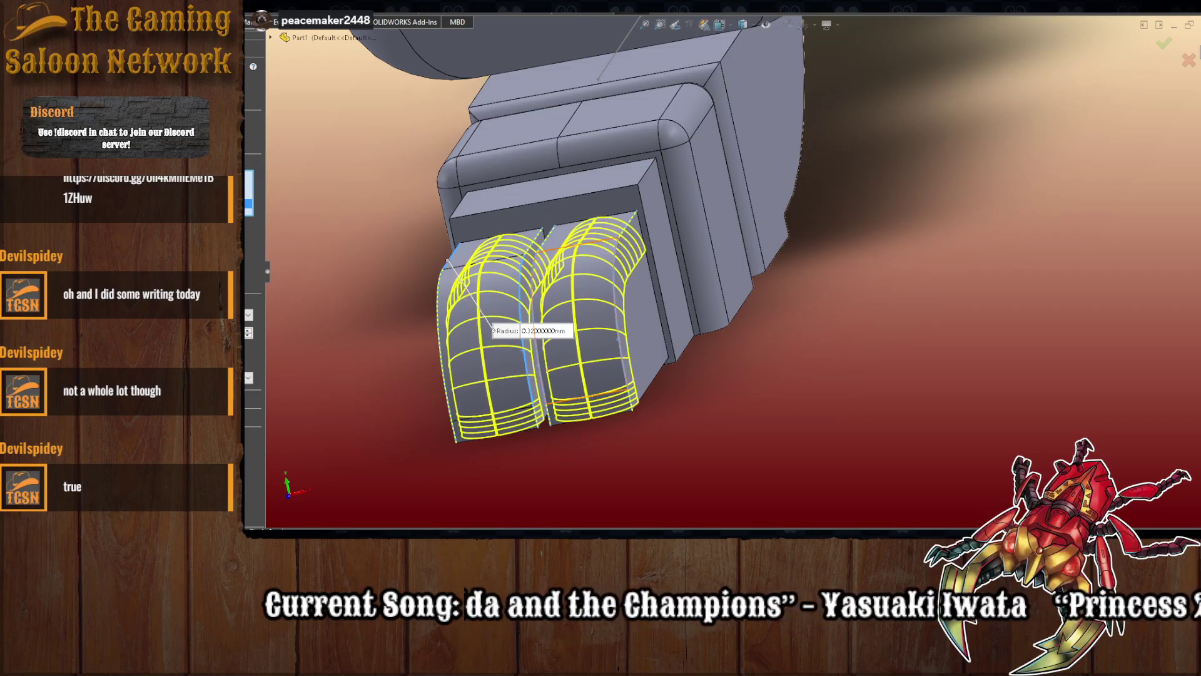
- Set the radius of the curved long edges' fillet to 0.325 mm and apply it to both rounded blocks
type("0.325")
key("Return")
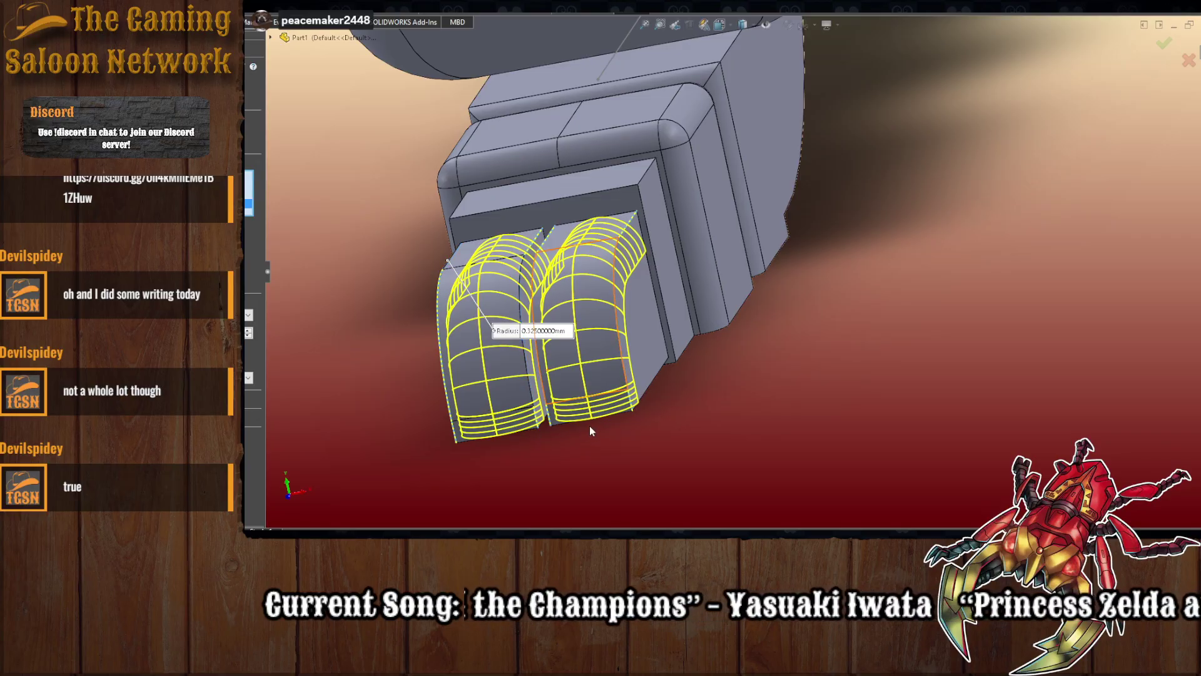
key("Return")
- Start a fillet on the outline edges of both rounded blocks' undersides with a 0.3 mm radius
mouse_move(591, 446)
middle_mouse_down()
mouse_move(546, 292)
mouse_move(557, 401)
mouse_move(632, 421)
mouse_move(705, 429)
mouse_move(690, 332)
mouse_move(737, 340)
mouse_move(727, 361)
mouse_move(700, 344)
mouse_move(677, 428)
mouse_move(706, 443)
mouse_move(718, 329)
mouse_move(680, 295)
middle_mouse_up()
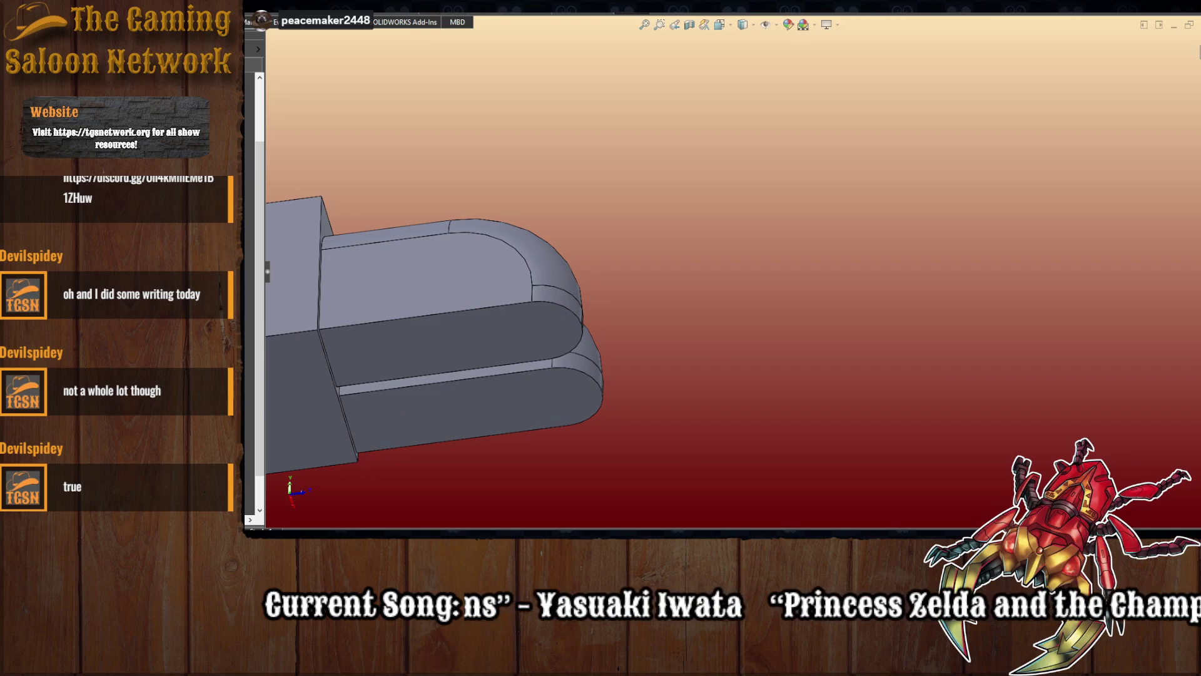
key("Return")
left_click(463, 310)
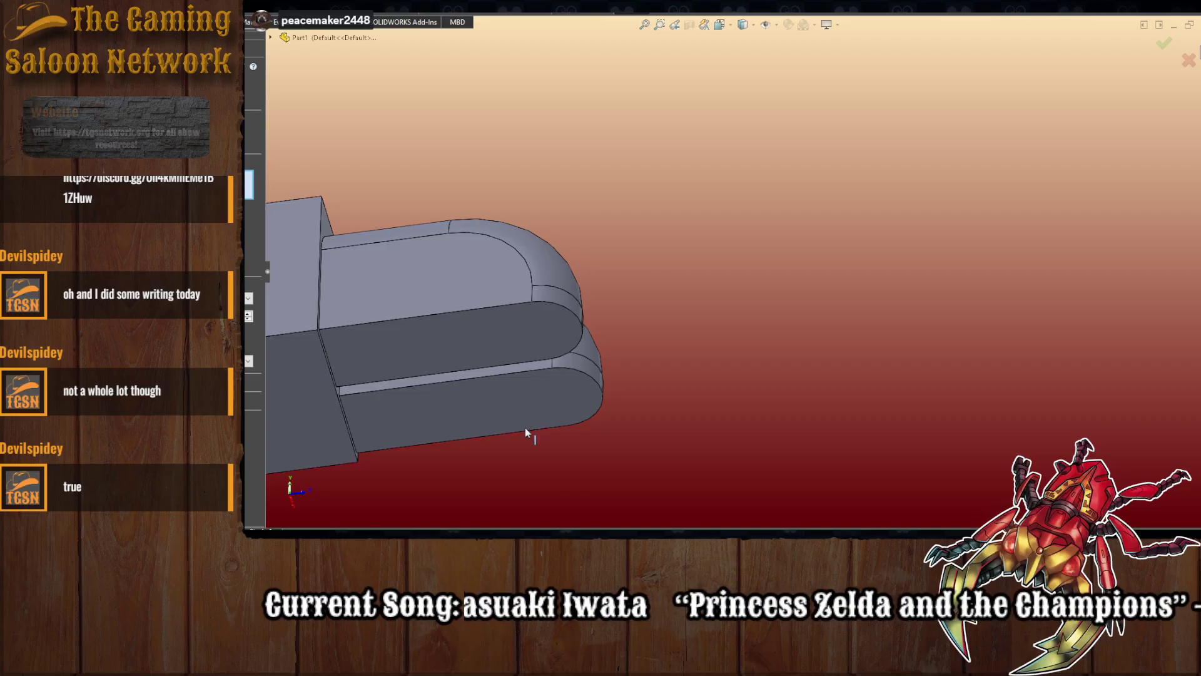
left_click(564, 456)
middle_click_drag(582, 475, 494, 507)
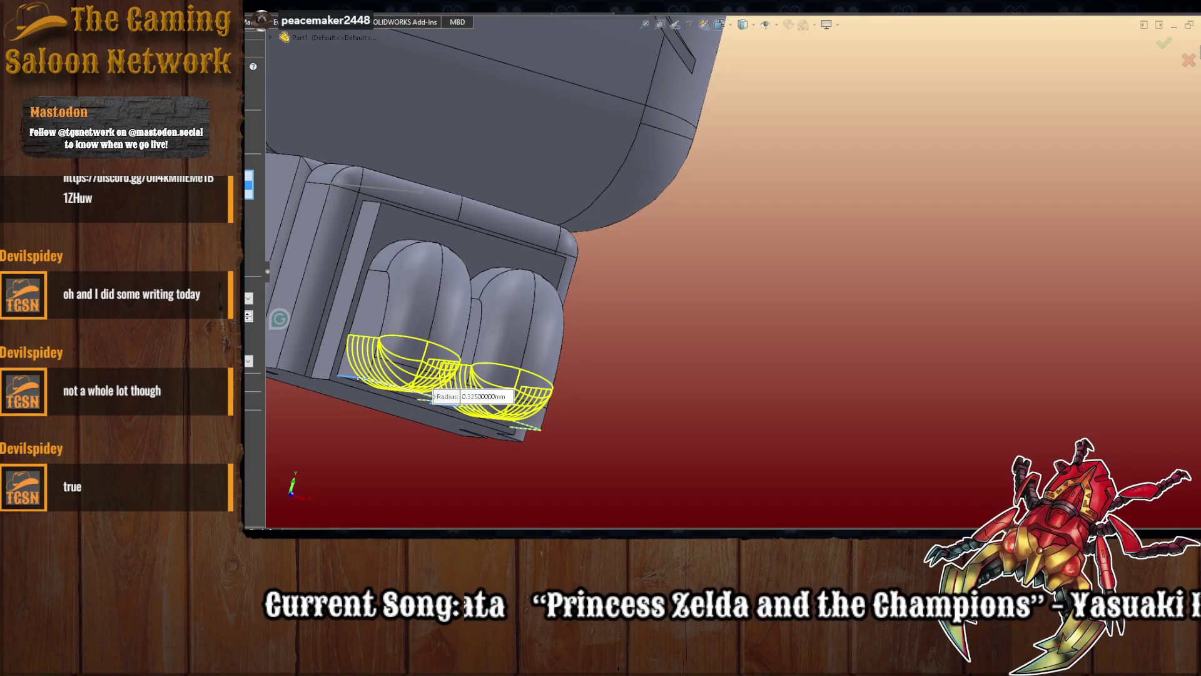
key("BackSpace")
key("BackSpace")
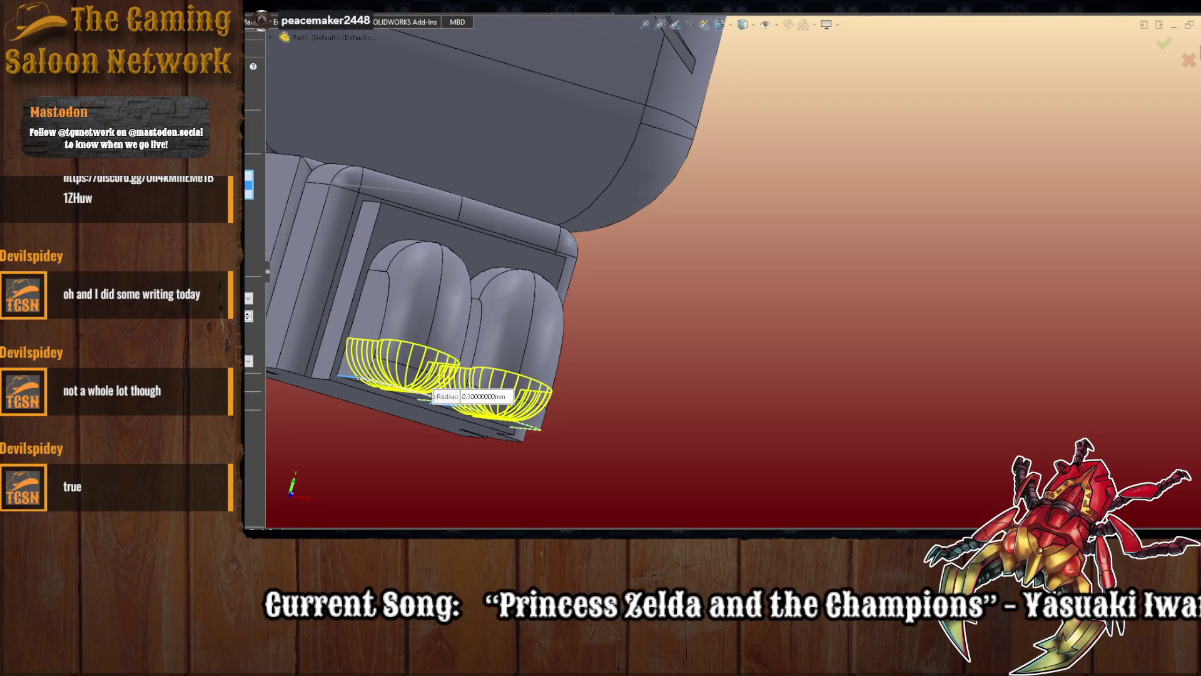
middle_click_drag(550, 438, 482, 363)
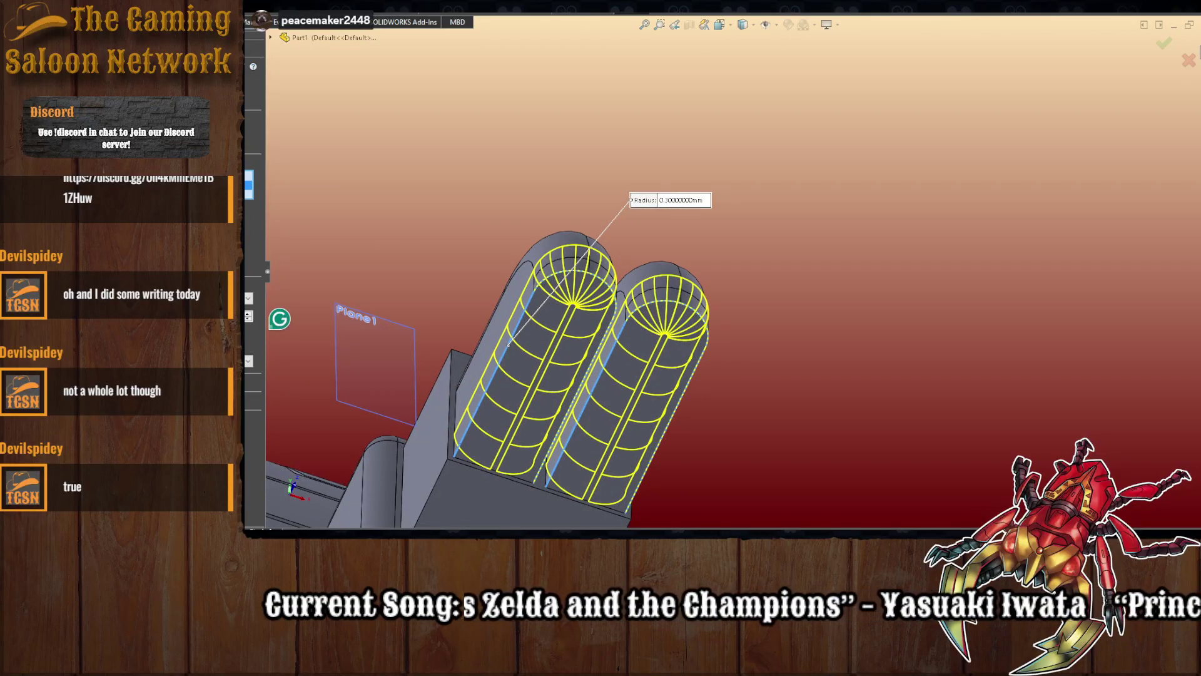
- Try a 0.4 mm radius on the underside fillet, set it to 0.325 mm and apply it
key("BackSpace")
type("4")
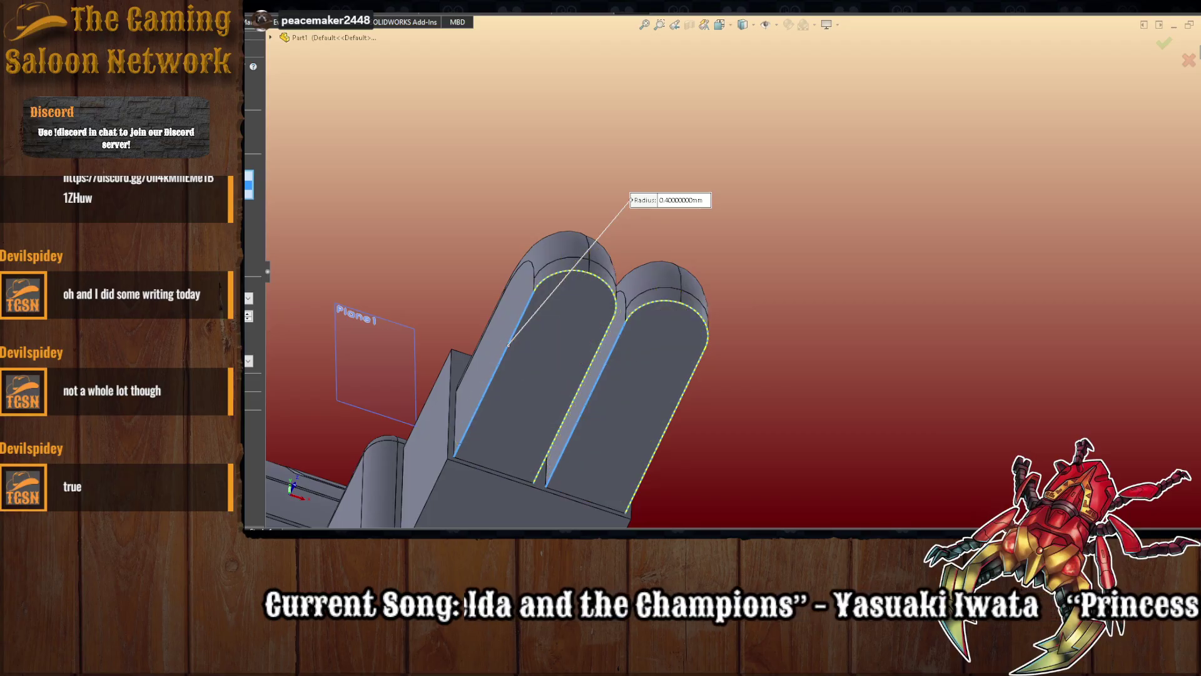
key("BackSpace")
type("3")
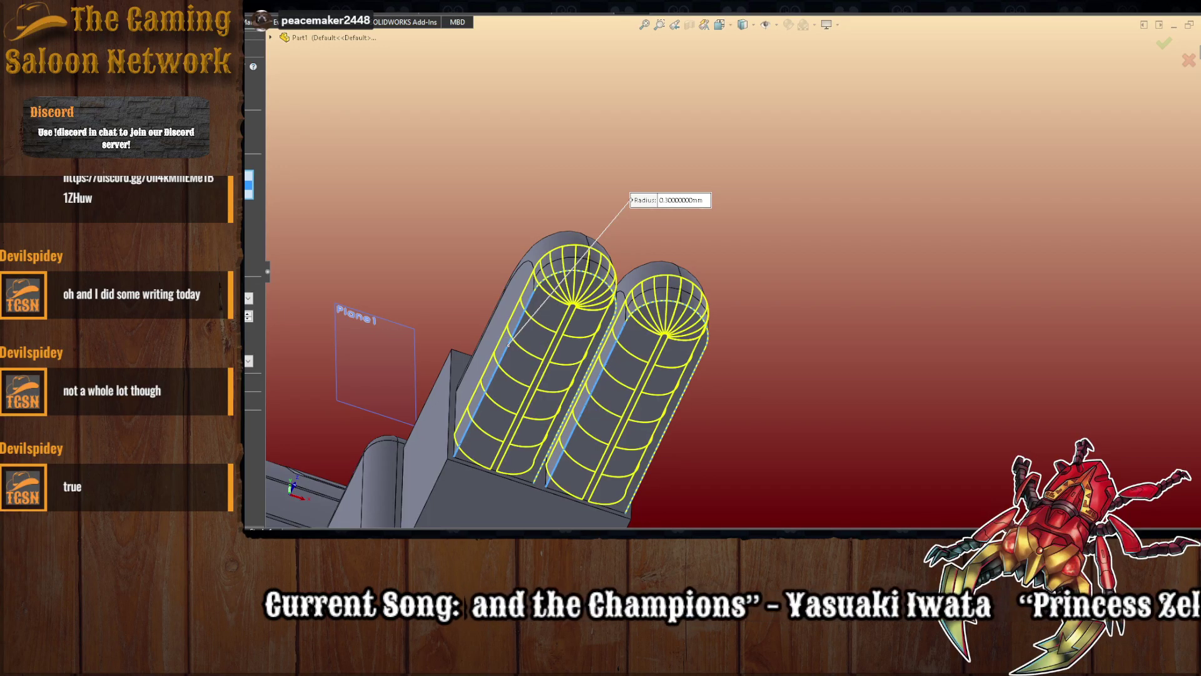
type("25")
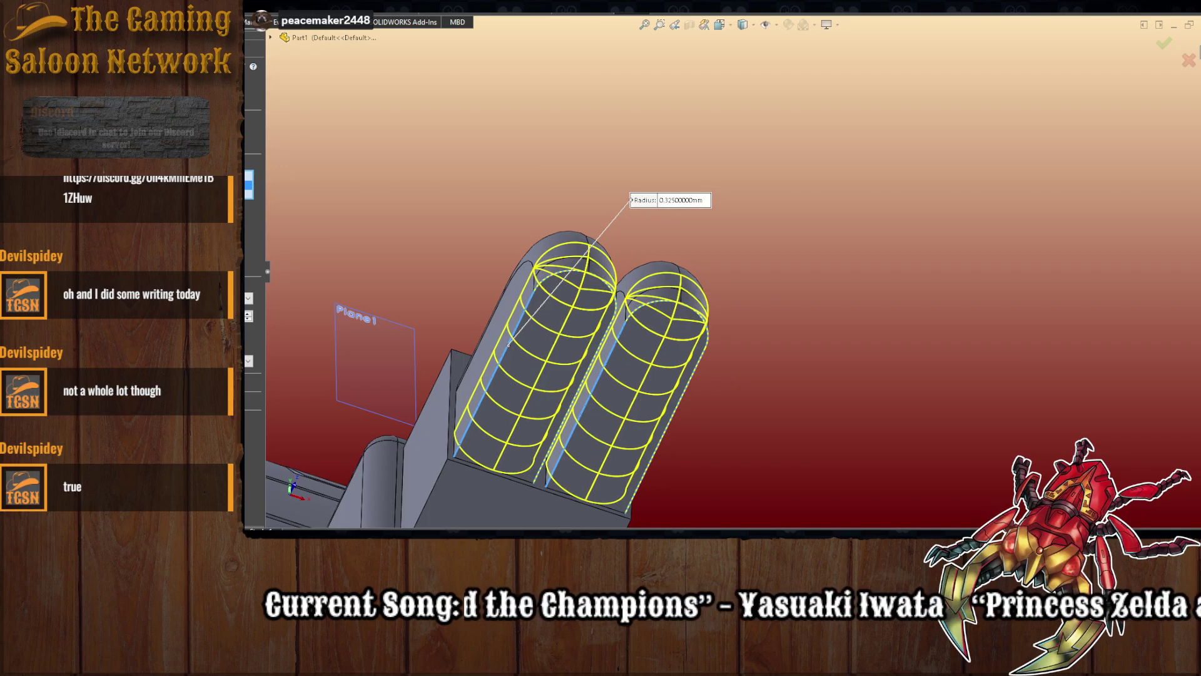
key("Return")
- Start a fillet on the four long corner edges of the end block behind the two rounded blocks
middle_click_drag(809, 271, 743, 396)
scroll(742, 397, "down", 5)
scroll(676, 469, "down", 3)
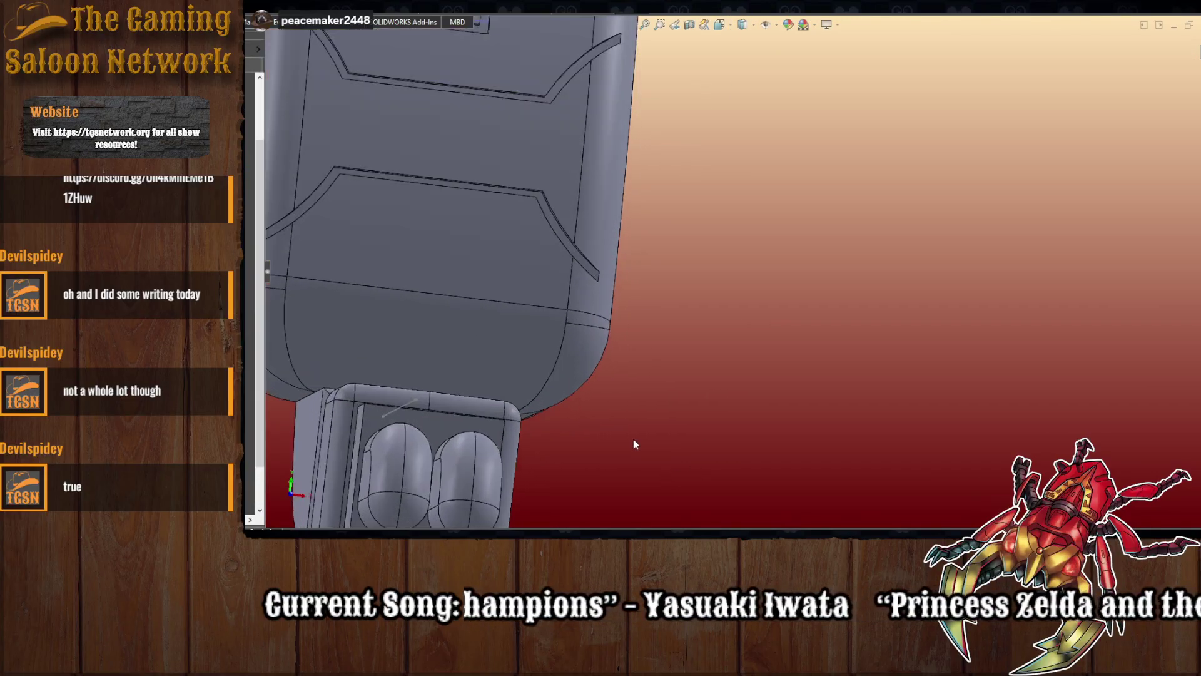
middle_click_drag(636, 444, 632, 279)
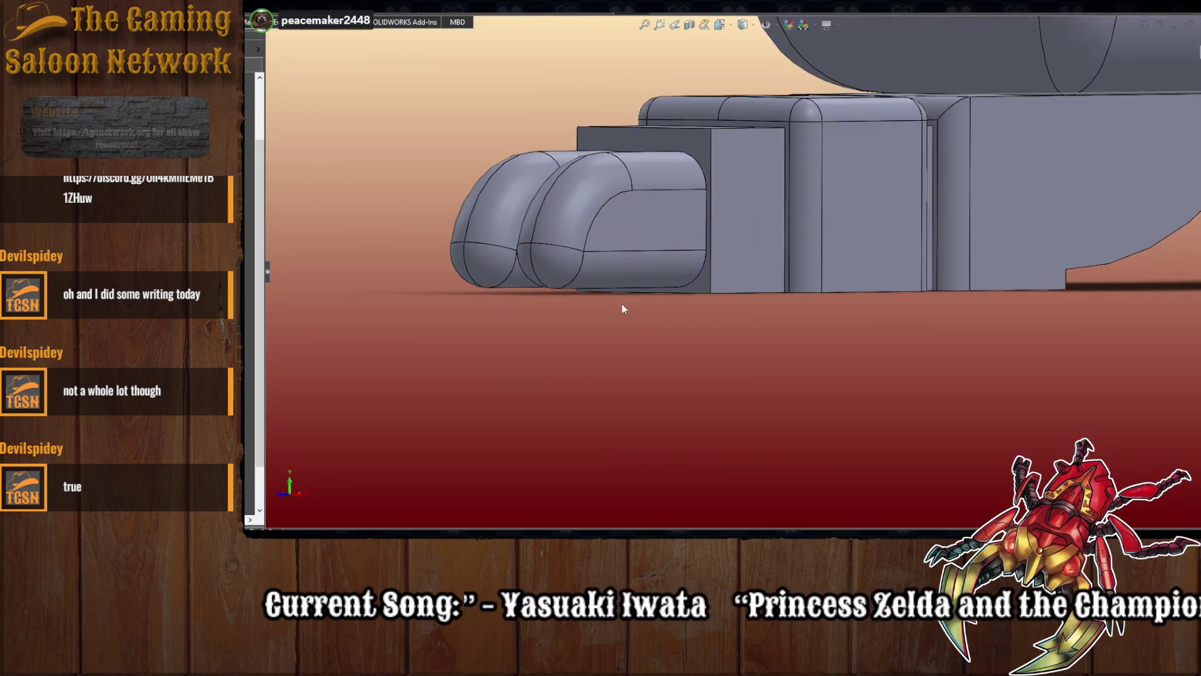
middle_click_drag(772, 276, 820, 362)
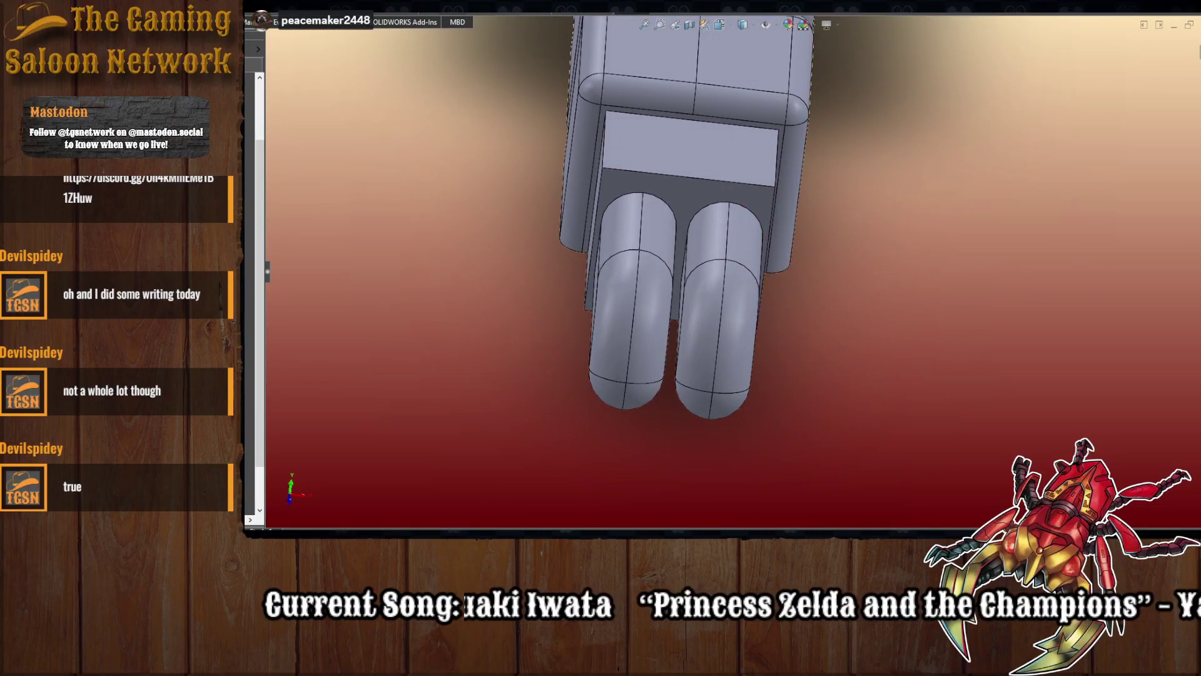
key("f")
left_click(605, 154)
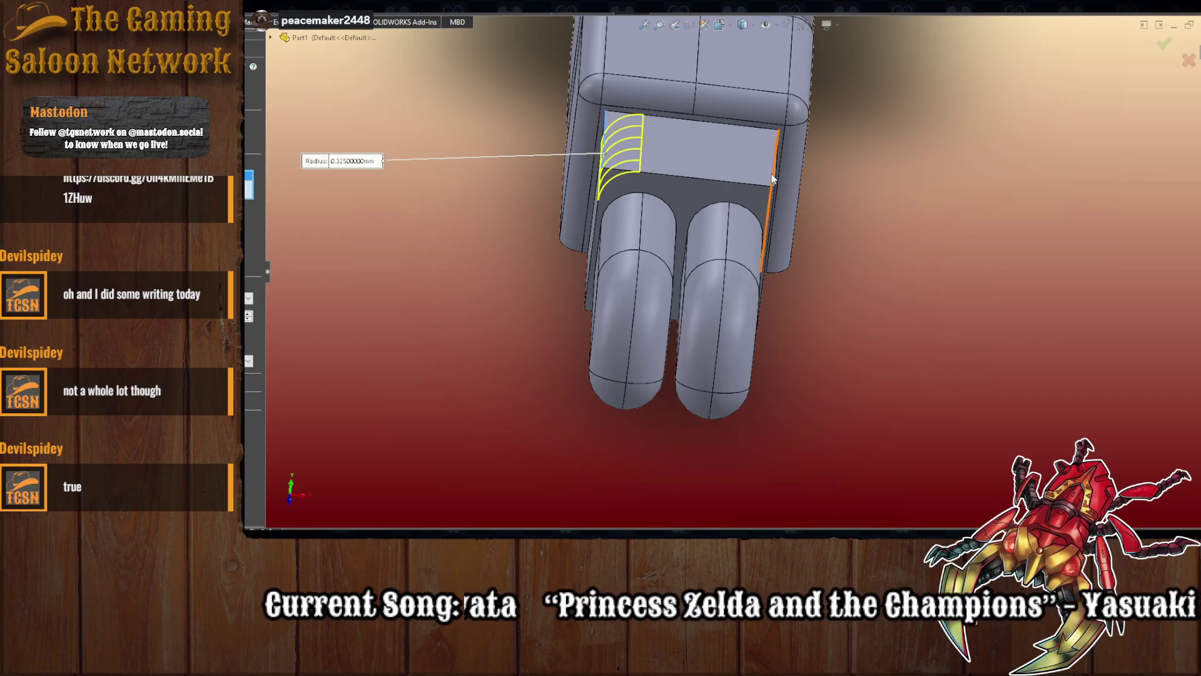
left_click(778, 179)
middle_click_drag(774, 298, 751, 450)
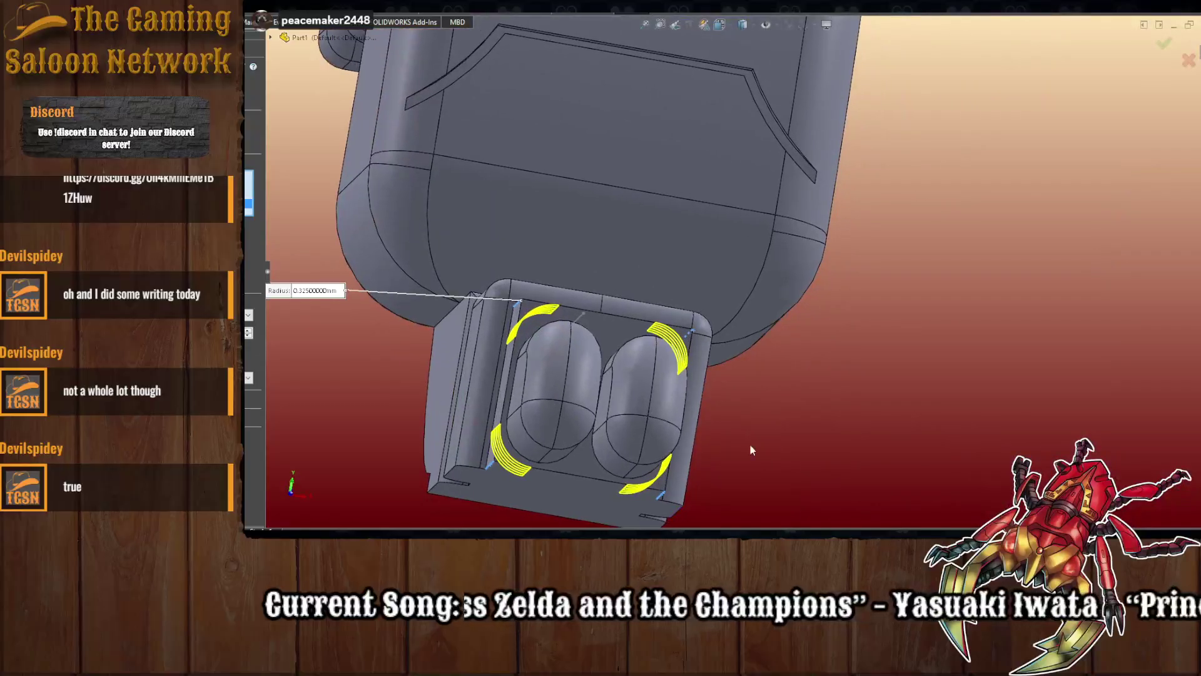
- Try fillet radii of 1, 0.6 and 0.5 mm on the end block's four corner edges
type("1")
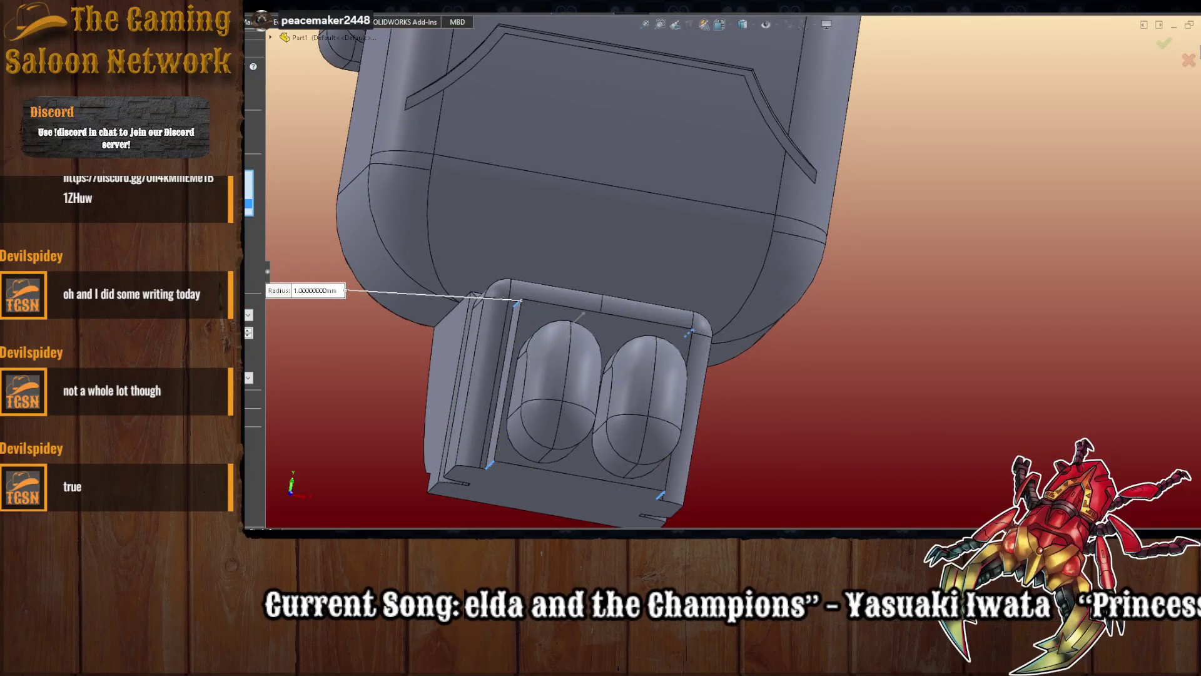
key("BackSpace")
type("0.5")
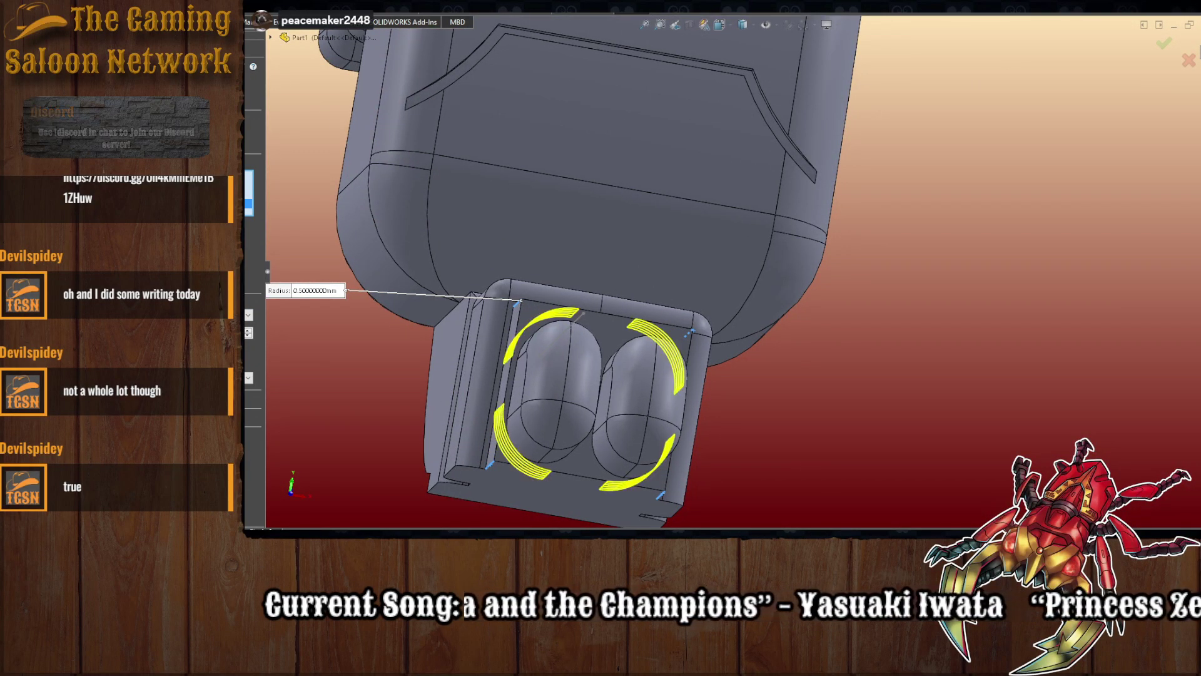
key("BackSpace")
type("6")
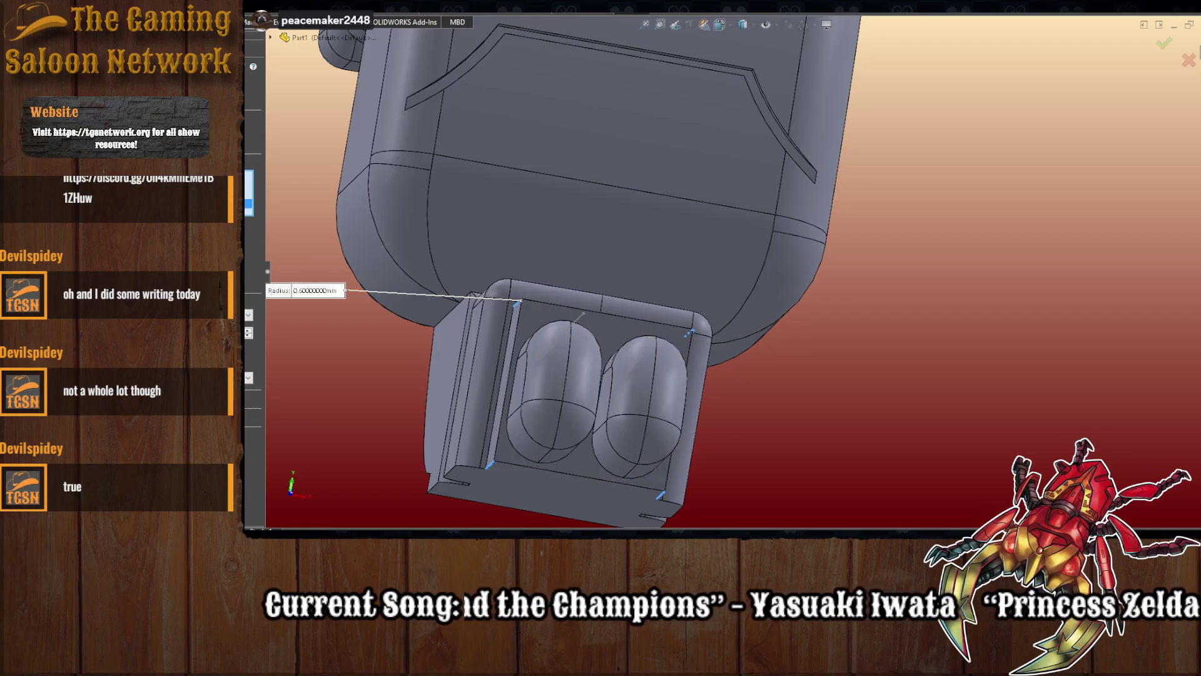
key("BackSpace")
type("5")
- Set the end block's corner fillet radius to 0.51 mm and apply it
middle_click_drag(600, 350, 645, 422)
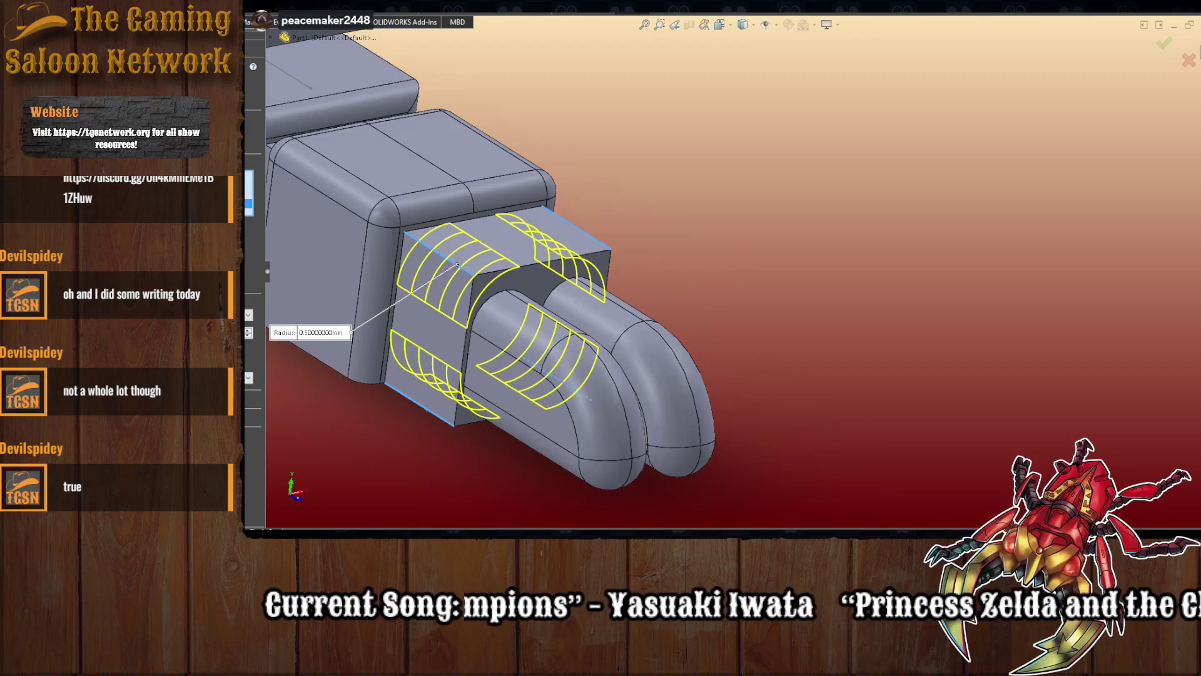
type("5")
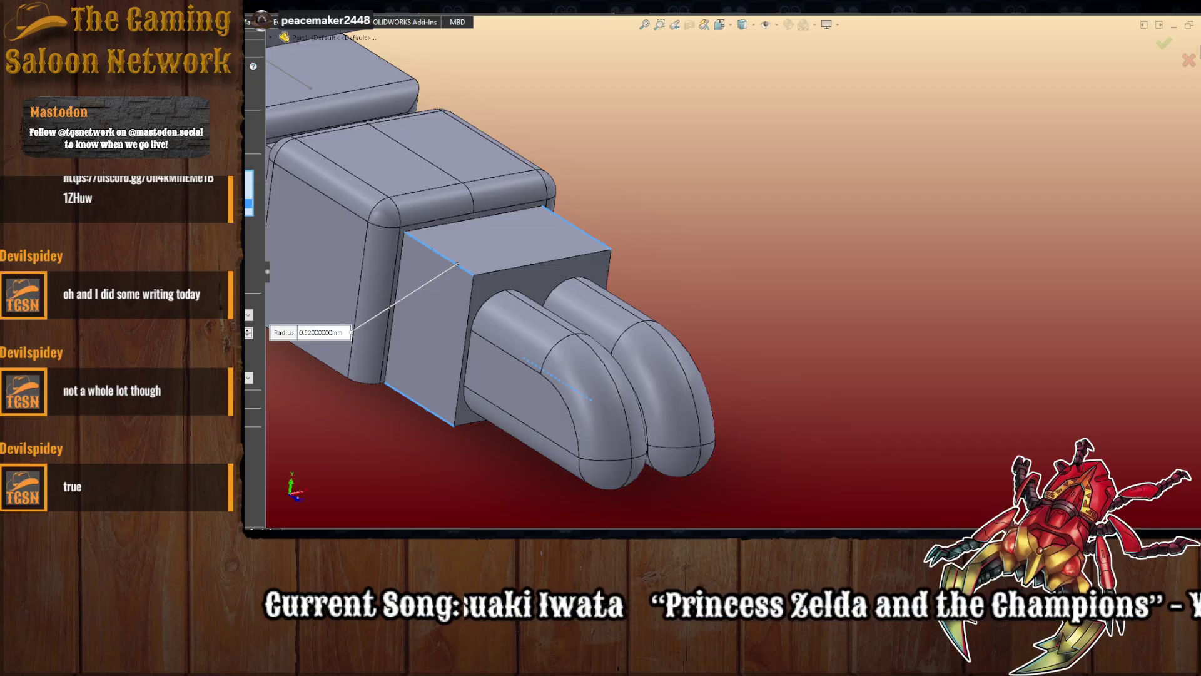
left_click(248, 335)
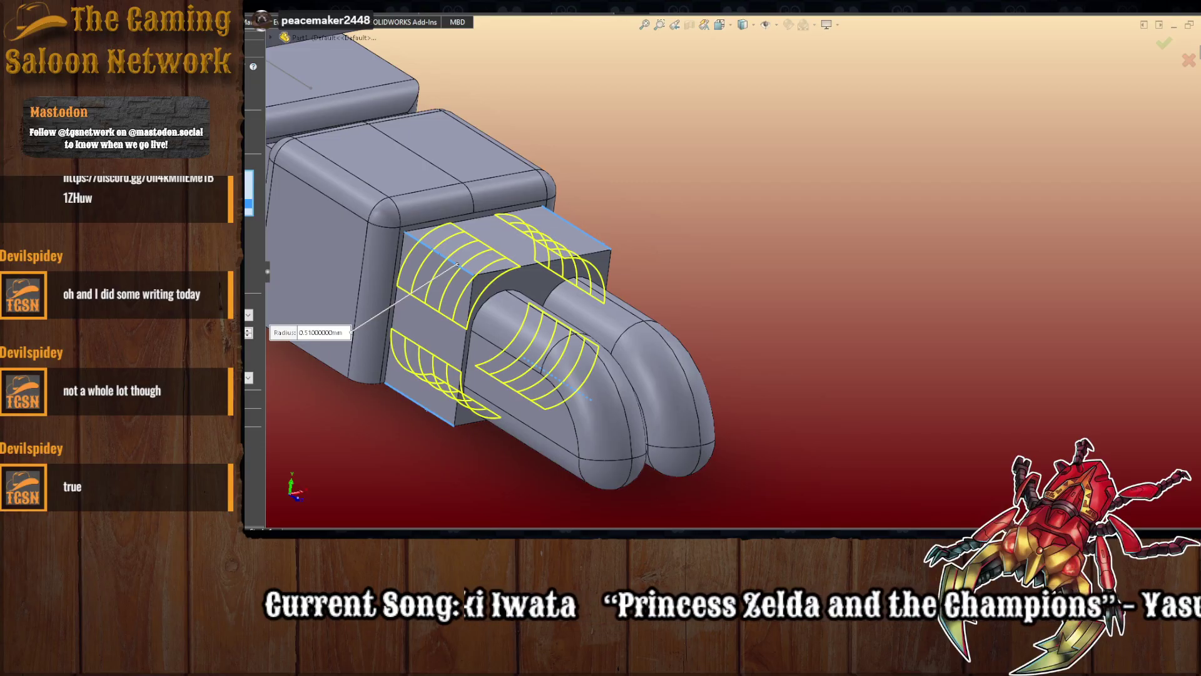
key("Return")
mouse_move(721, 318)
middle_mouse_down()
mouse_move(704, 261)
mouse_move(701, 308)
middle_mouse_up()
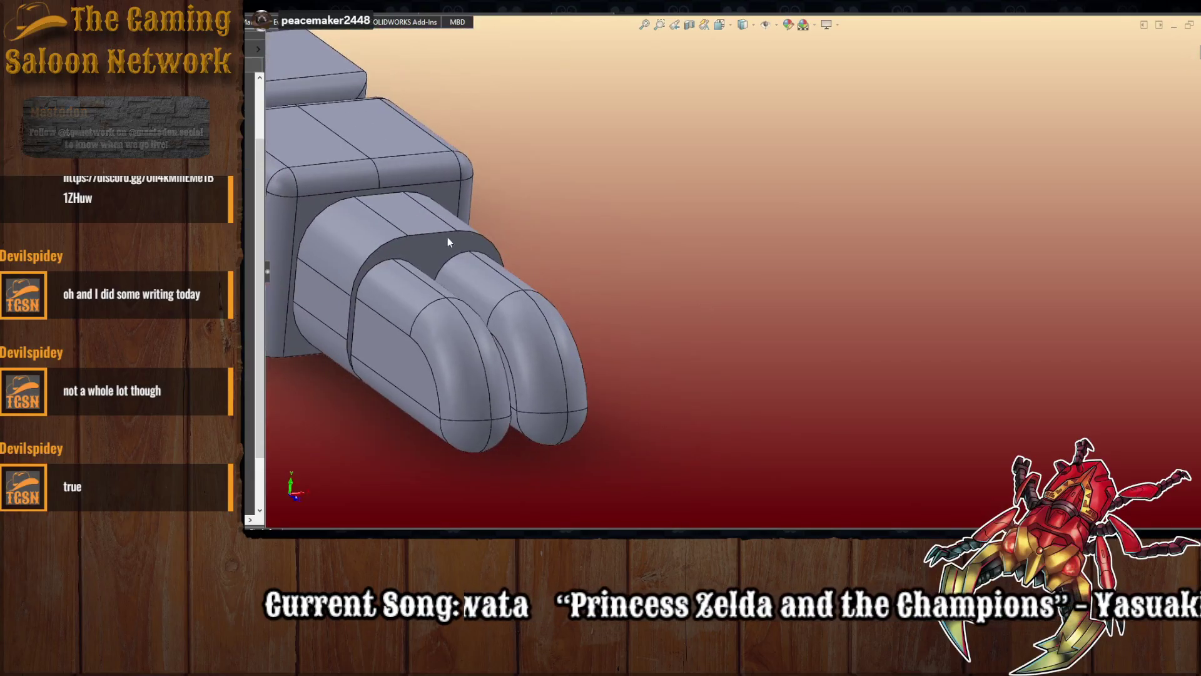
scroll(366, 37, "down", 1)
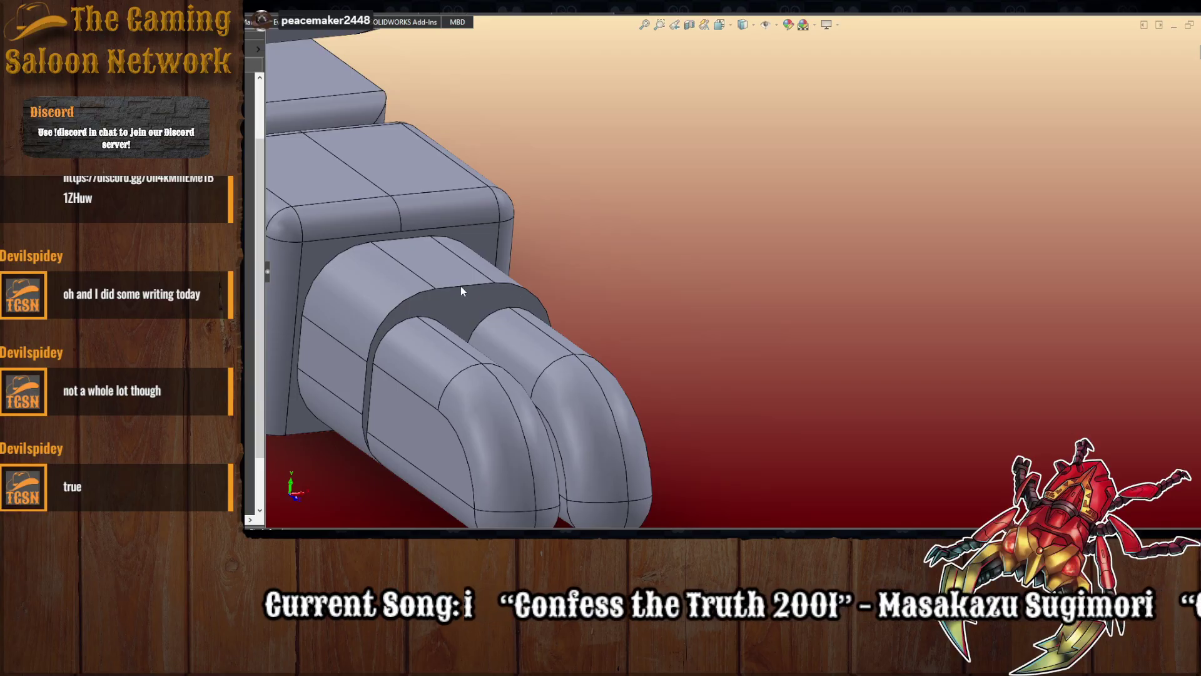
key("Return")
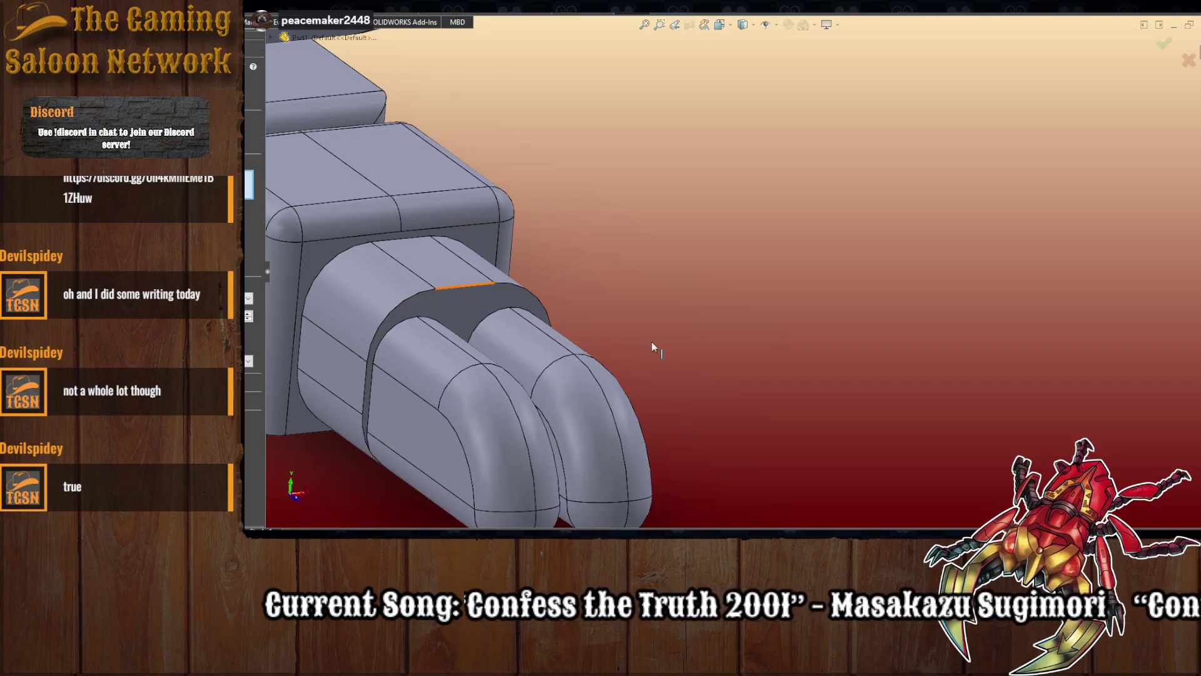
middle_click_drag(653, 344, 652, 467)
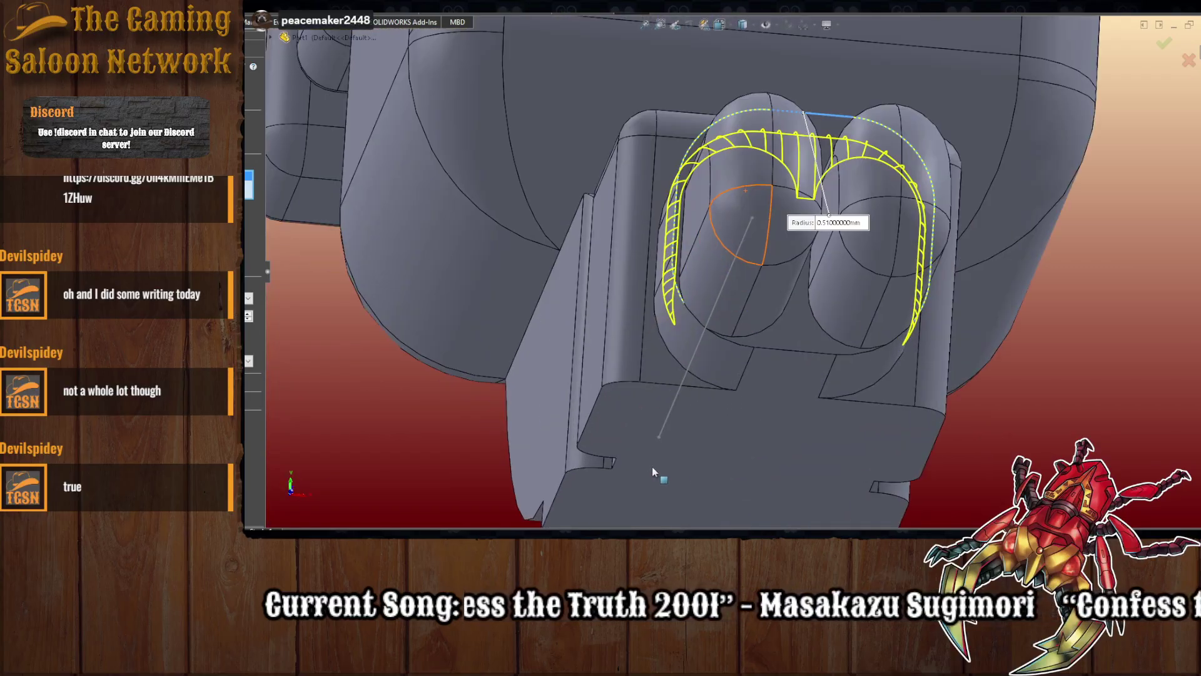
left_click(668, 388)
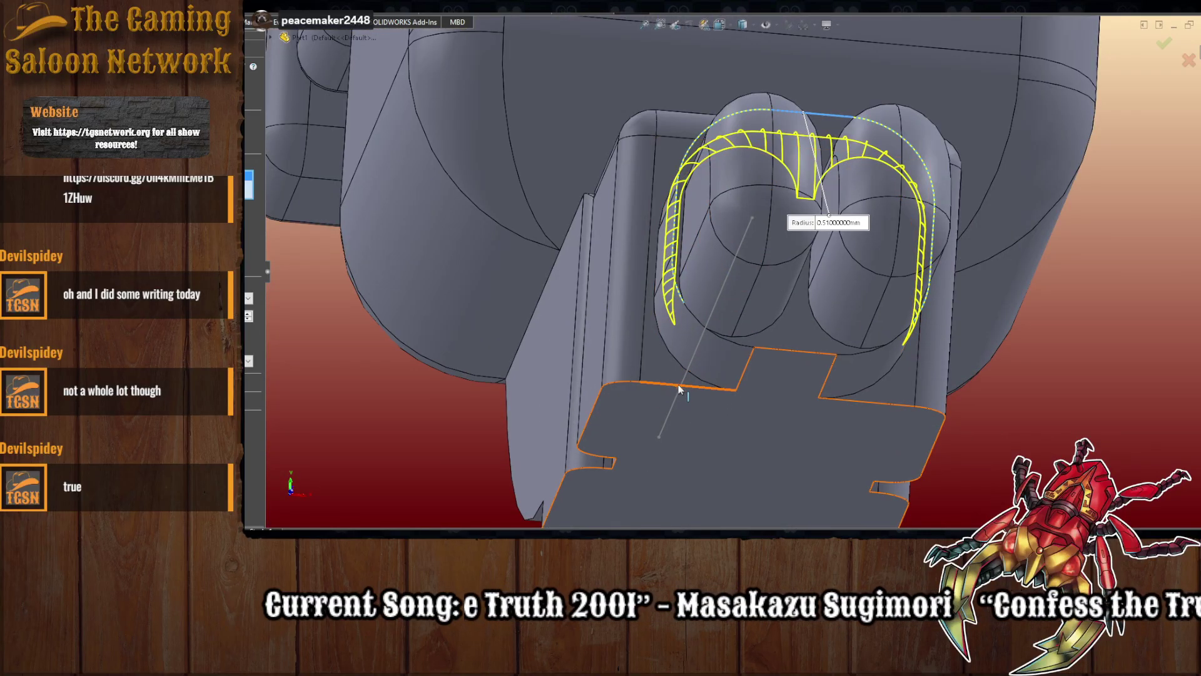
left_click(856, 404)
scroll(843, 462, "up", 2)
scroll(818, 448, "down", 2)
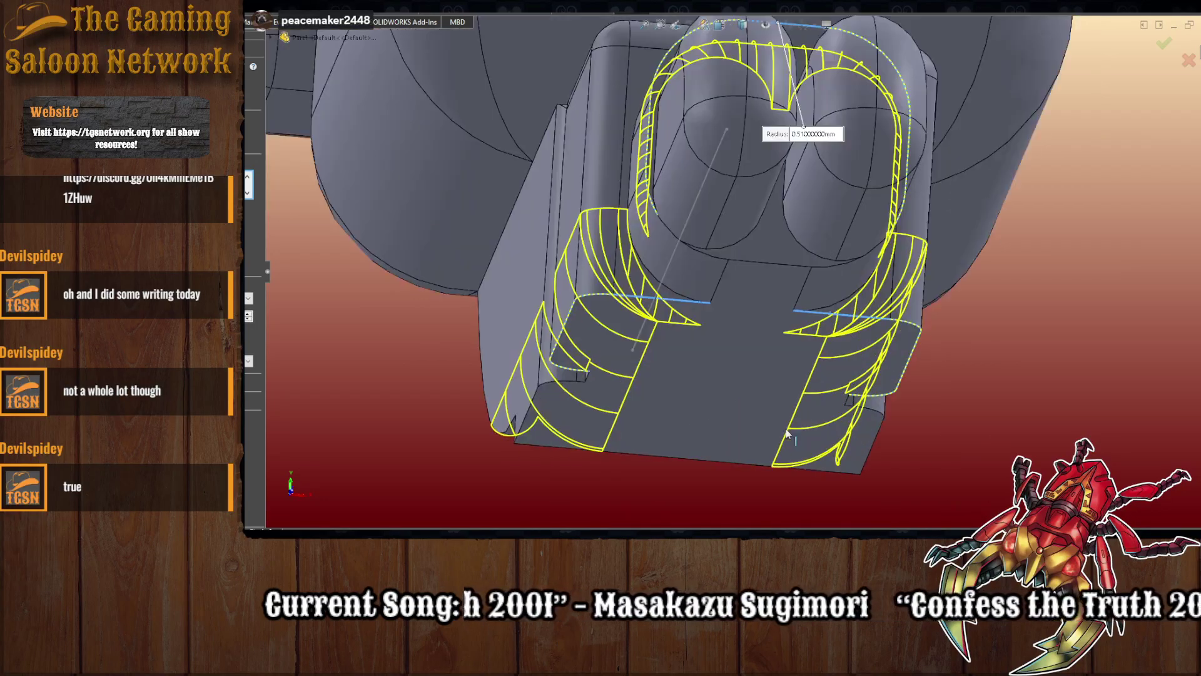
middle_click_drag(788, 435, 825, 486)
key("Return")
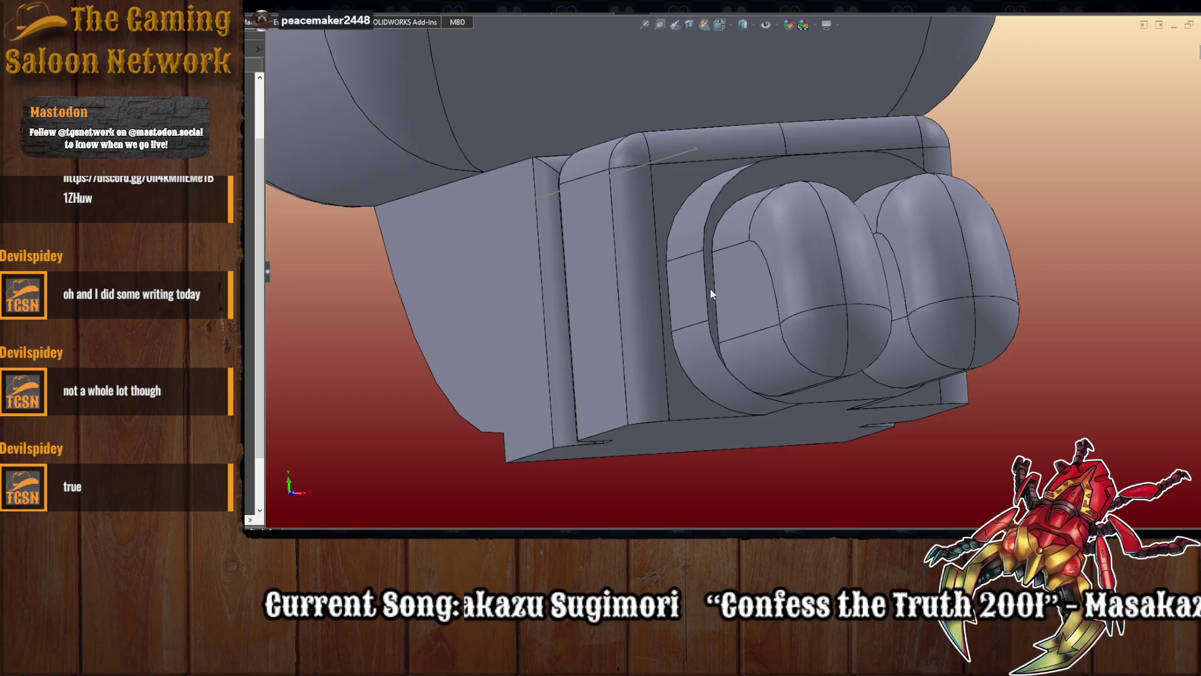
- Start a fillet on the front outline edges of the block carrying the two rounded blocks and try radii of 0.4, 0.2 and 0.25 mm
key("Return")
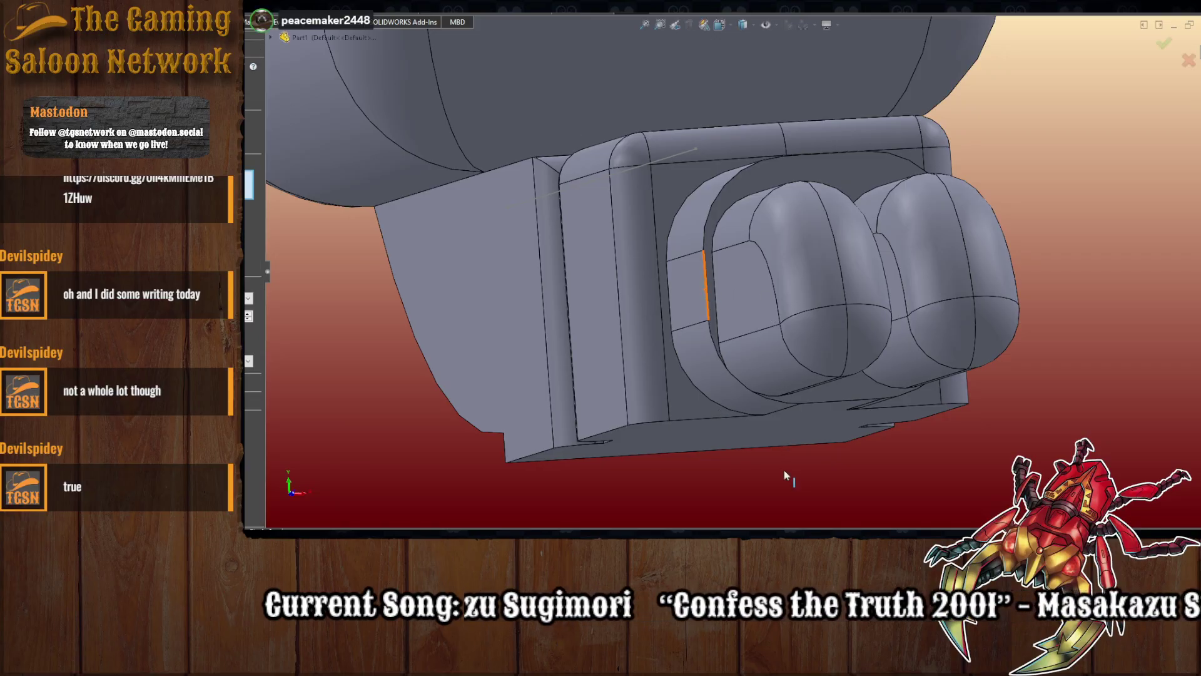
left_click(832, 402)
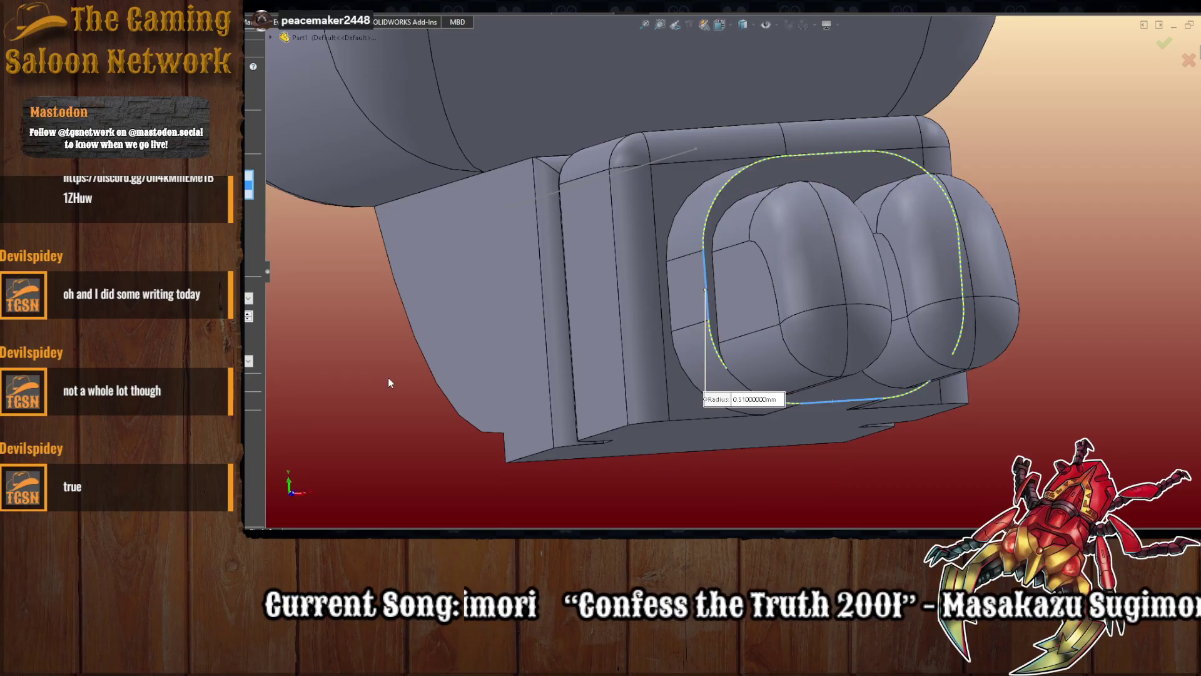
type(".3")
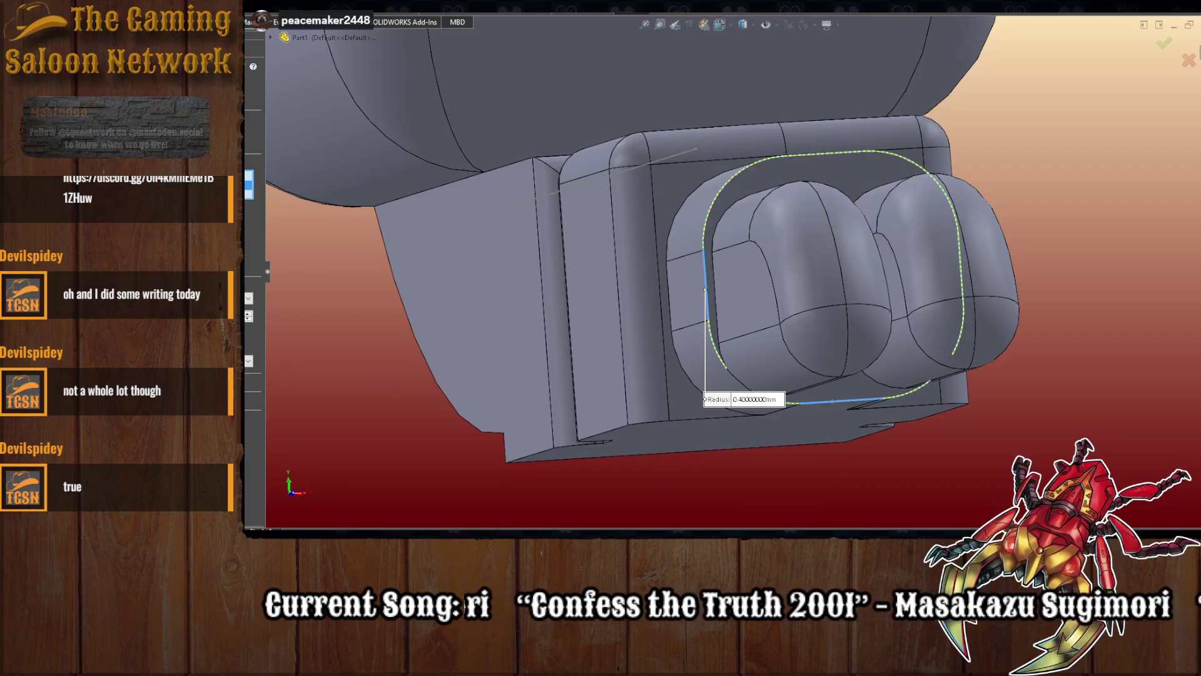
key("Return")
type(".2")
key("Return")
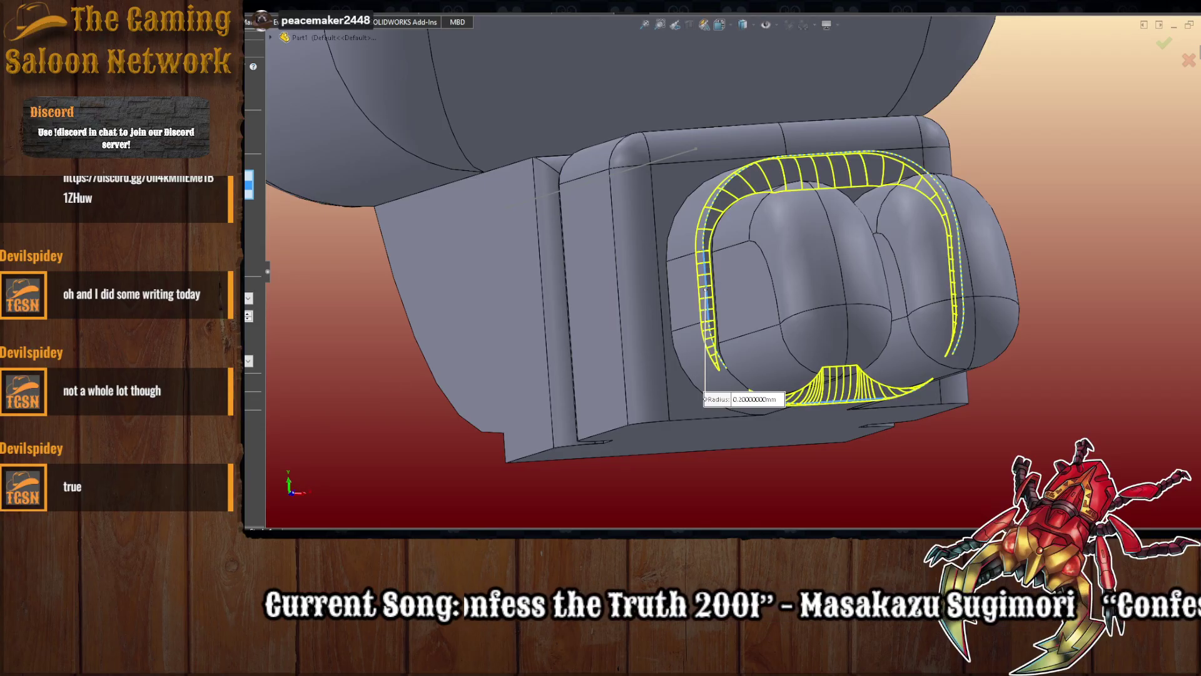
type(".25")
key("Return")
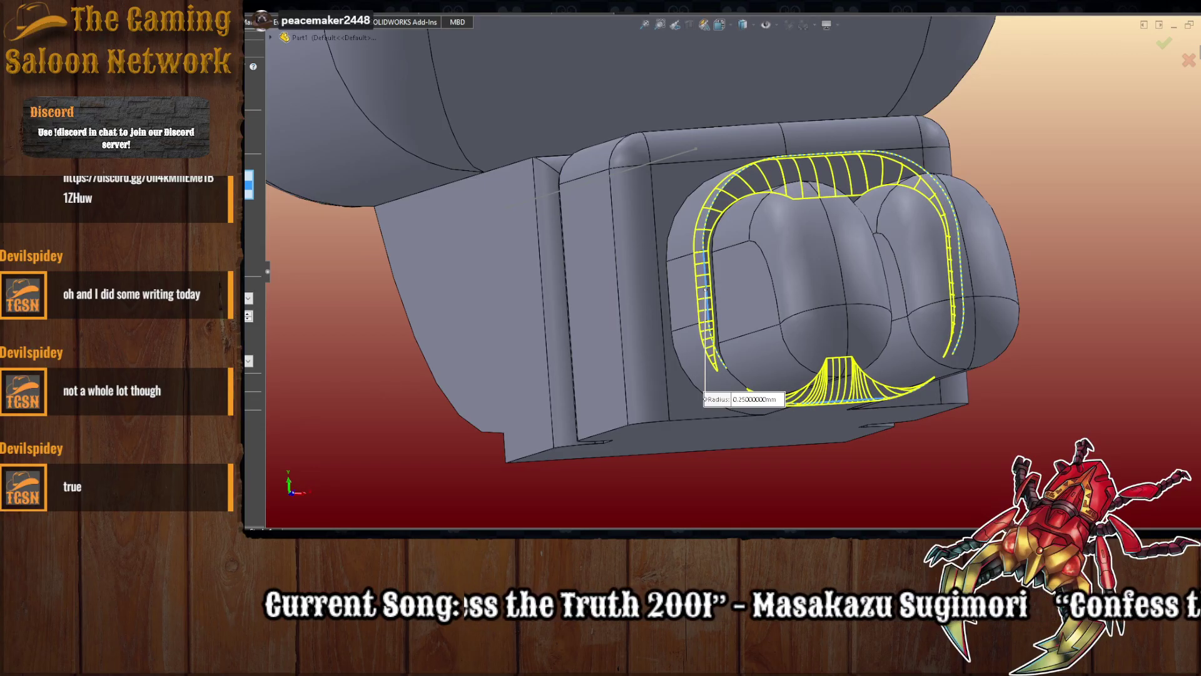
- Try radii of 0.26, 0.27 and 0.3 mm on the front outline fillet
type(".26")
key("Return")
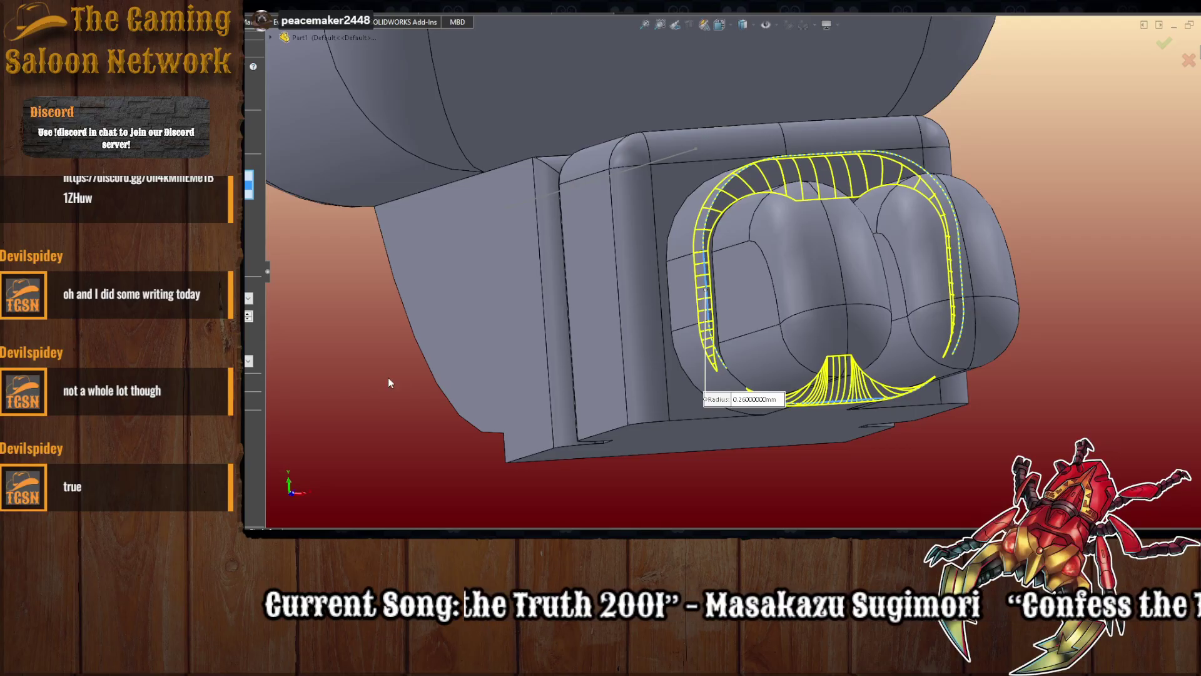
type(".27")
key("Return")
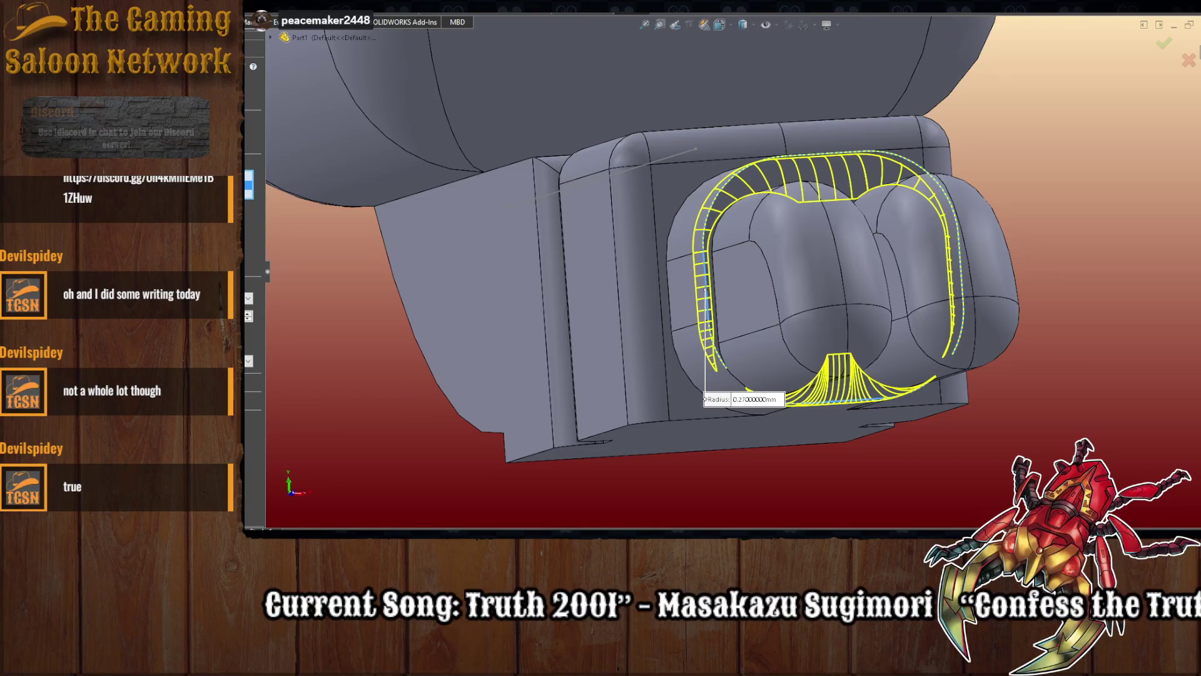
type(".3")
key("Return")
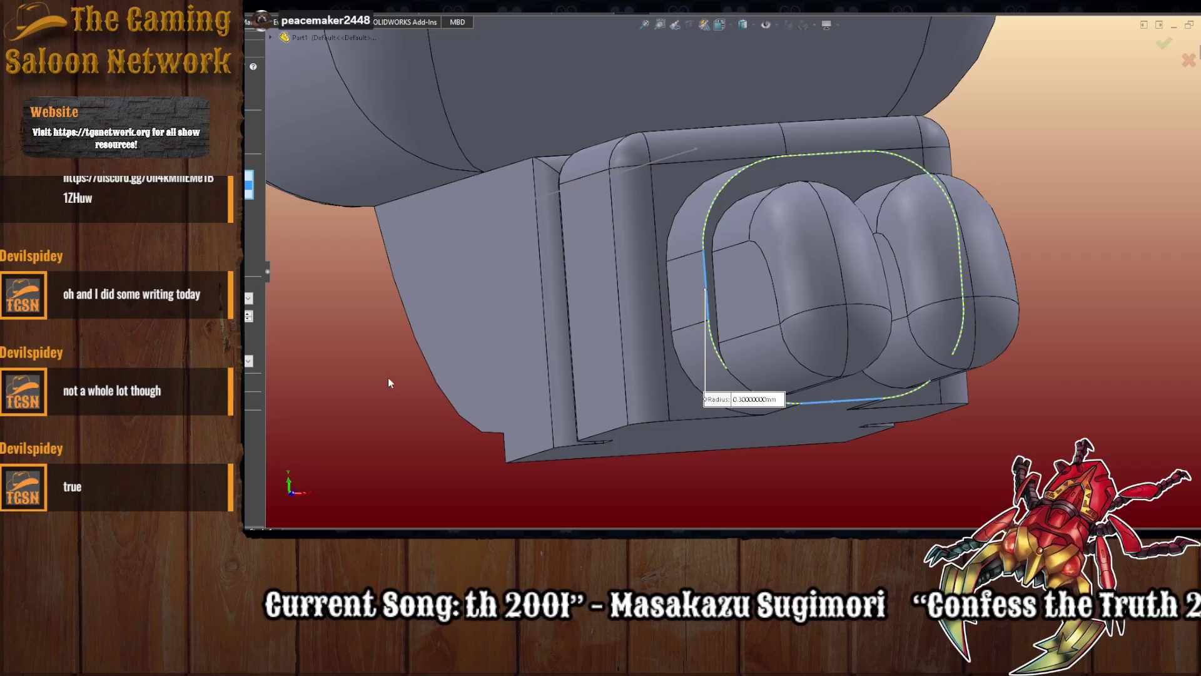
- Set the front outline fillet radius to 0.29 mm and apply it
type(".25")
key("Return")
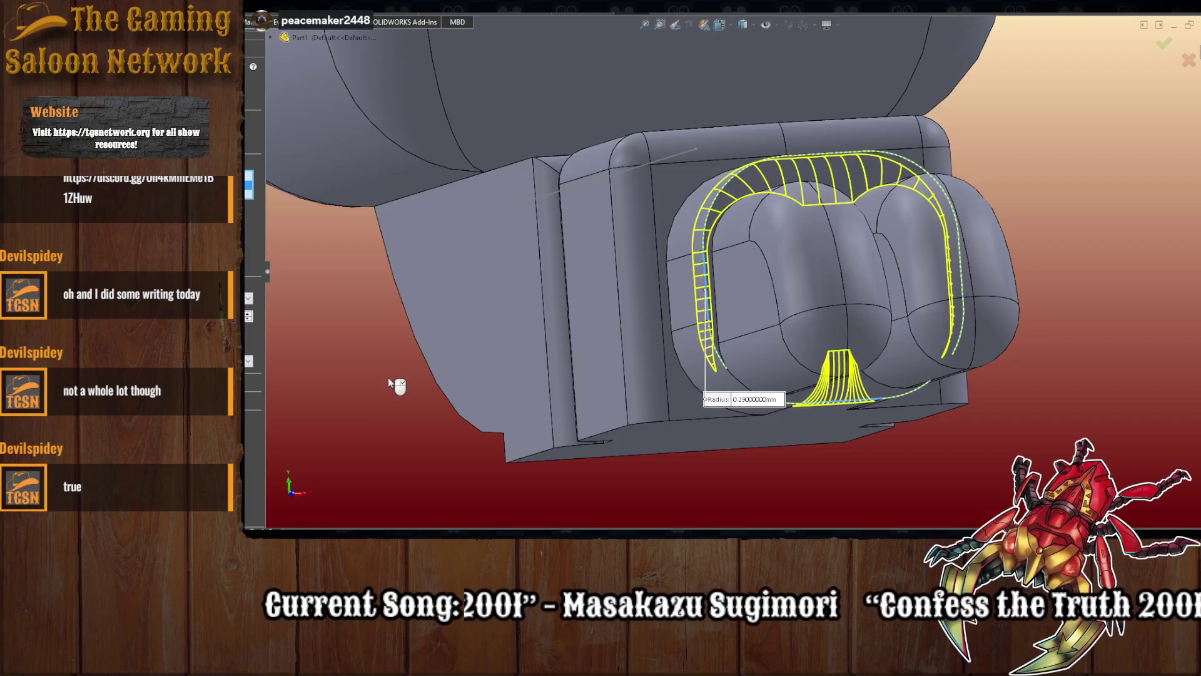
right_click(805, 473)
- Start a fillet on the bracket's flat underside face and try radii of 0.2 and 0.27 mm
middle_click_drag(809, 451, 741, 379)
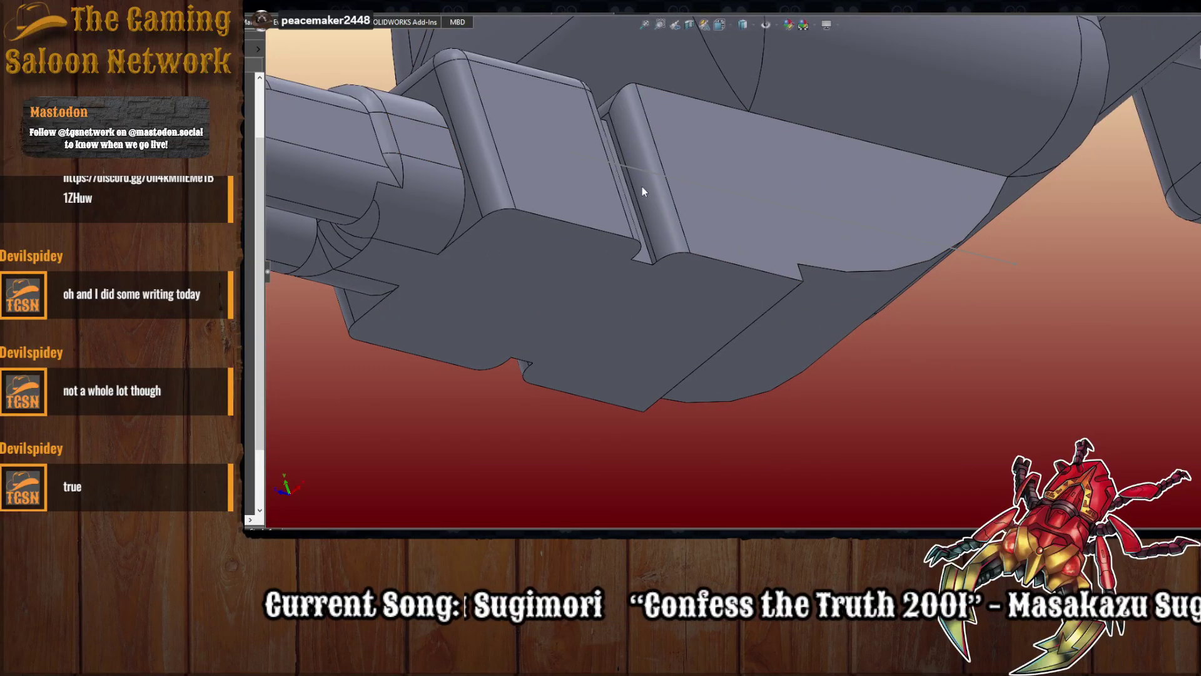
left_click(586, 227)
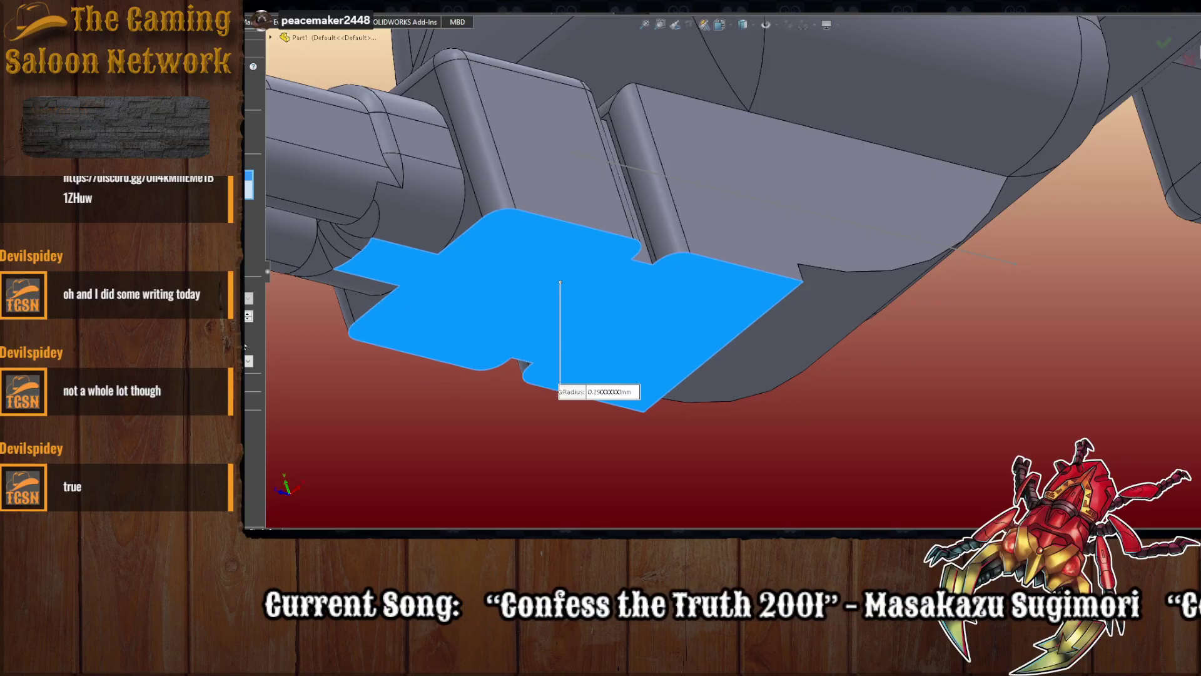
type(".2")
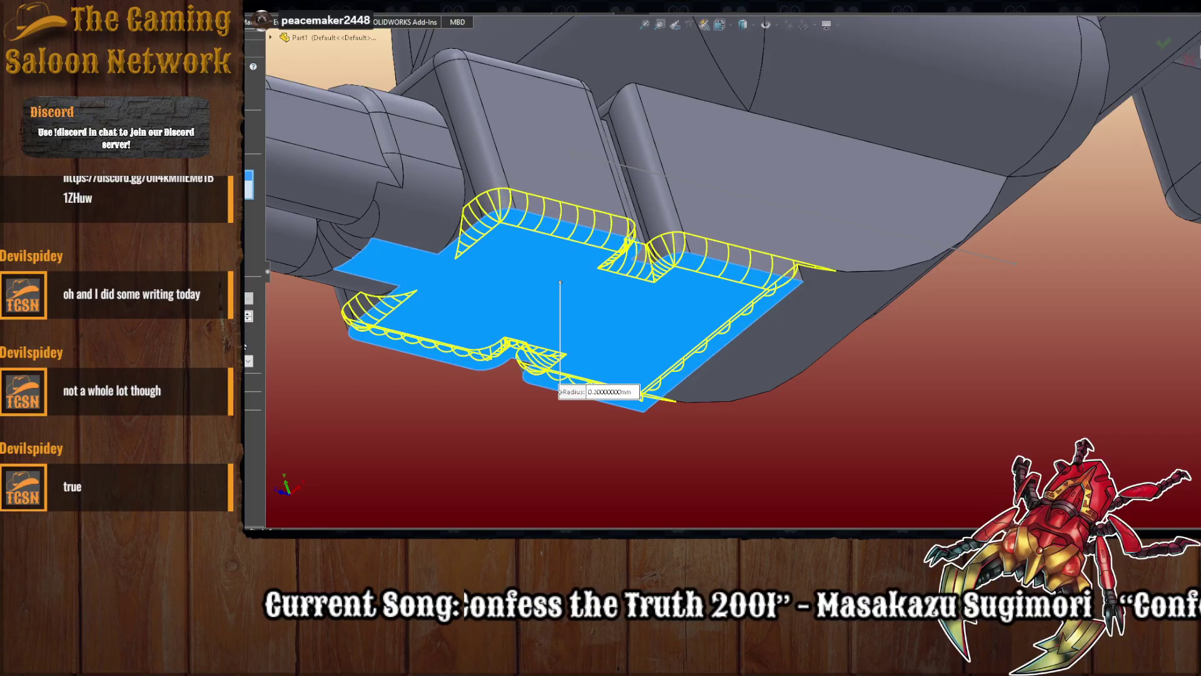
key("BackSpace")
type("3")
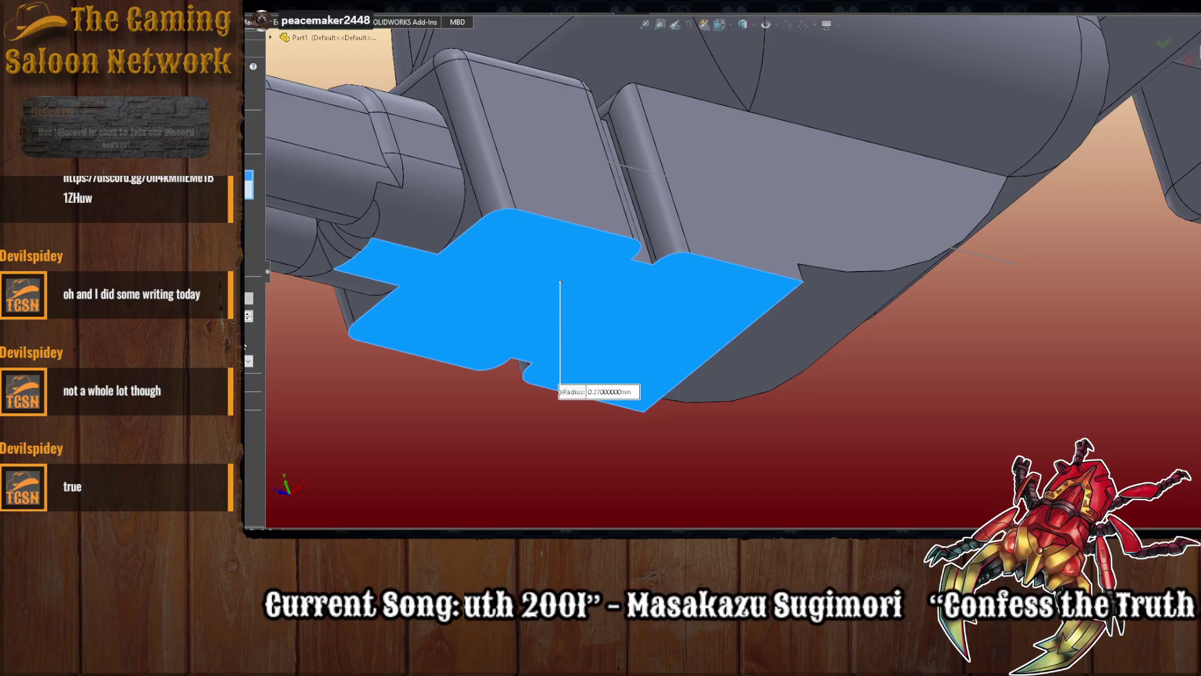
- Try a 0.26 mm radius on the underside face fillet, set it to 0.25 mm and apply it
key("BackSpace")
type("6")
key("BackSpace")
type("5")
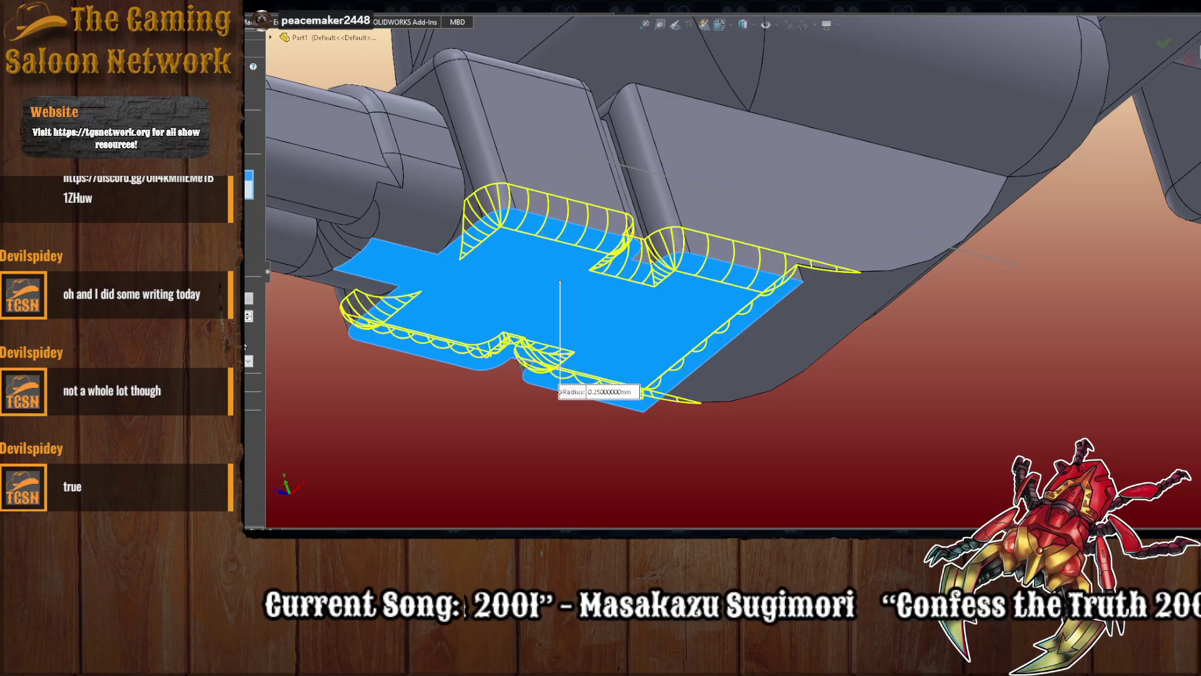
middle_click_drag(498, 404, 585, 378)
key("Return")
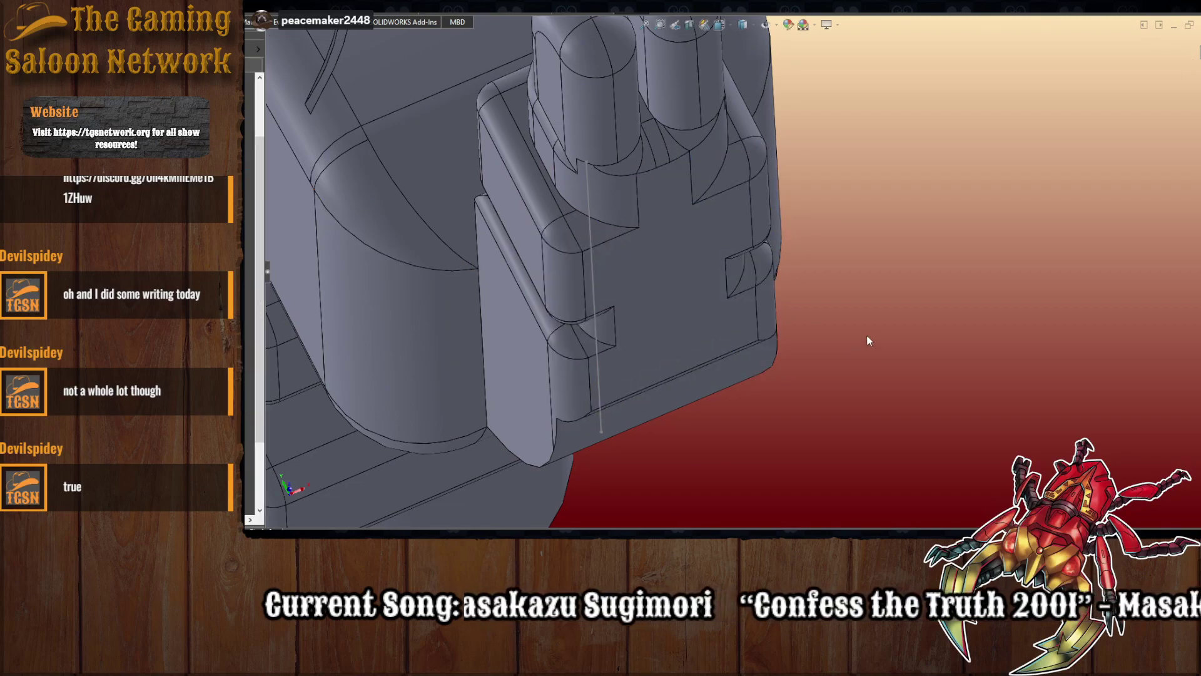
- Examine the bracket's filleted underside, its curved lower face and the whole part
middle_click_drag(866, 335, 724, 376)
scroll(722, 377, "up", 4)
scroll(645, 388, "down", 3)
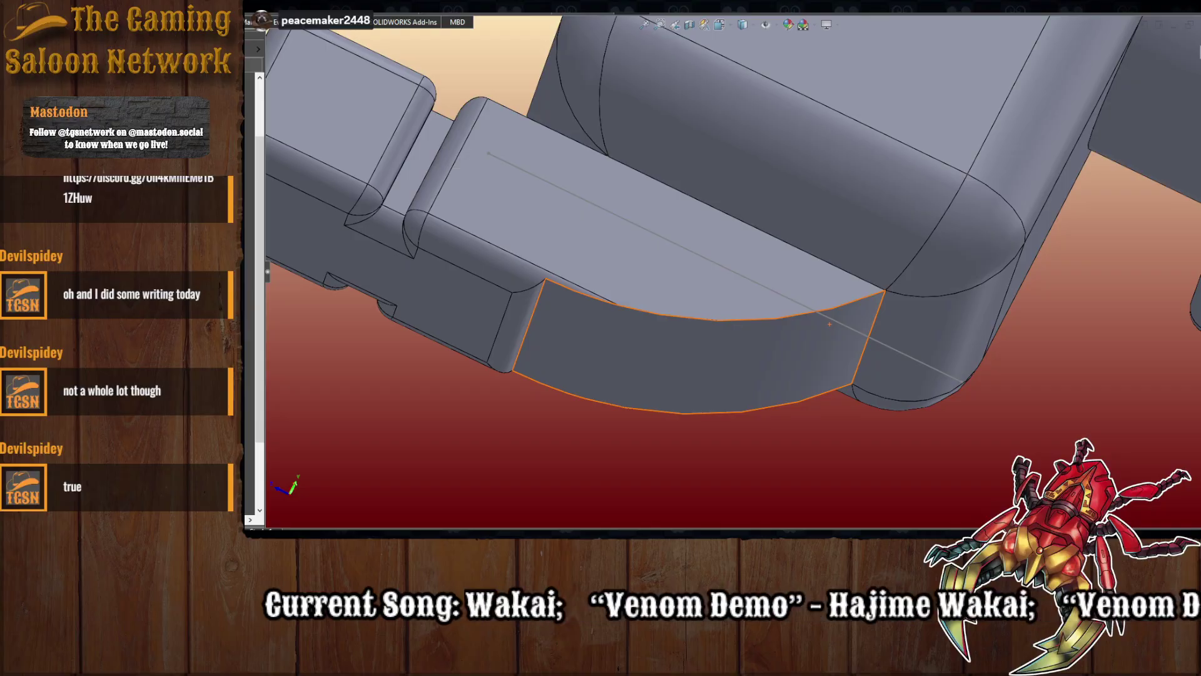
middle_click_drag(829, 324, 708, 281)
scroll(635, 116, "up", 7)
scroll(668, 300, "down", 3)
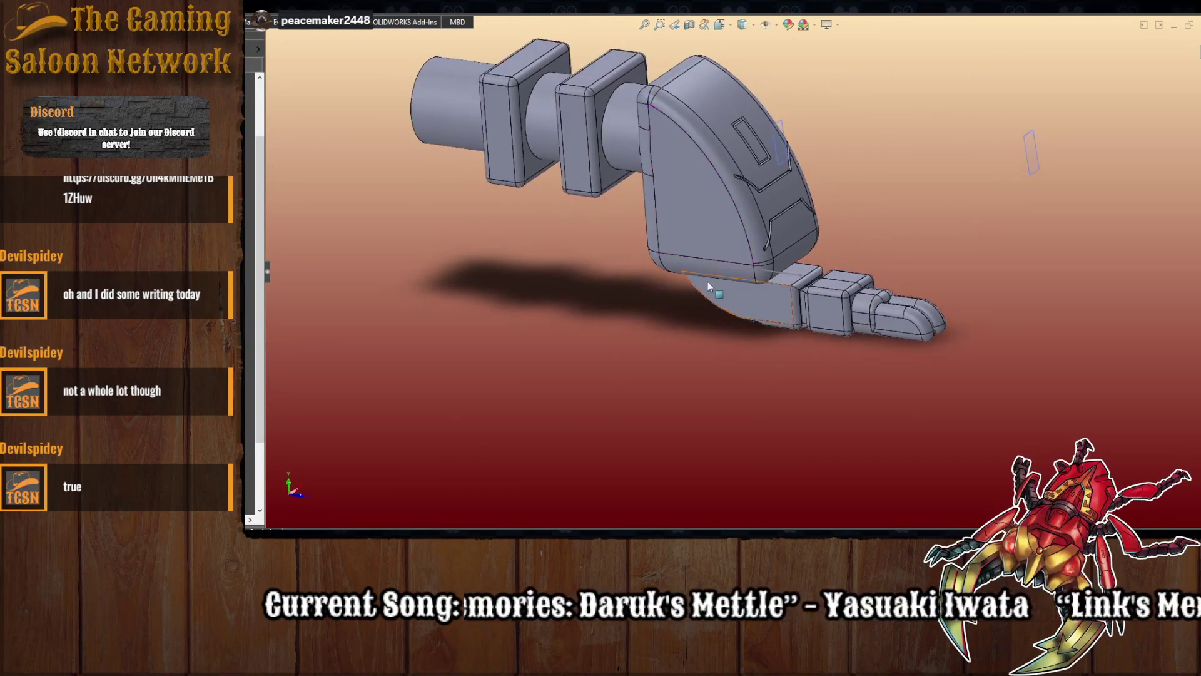
scroll(620, 290, "up", 1)
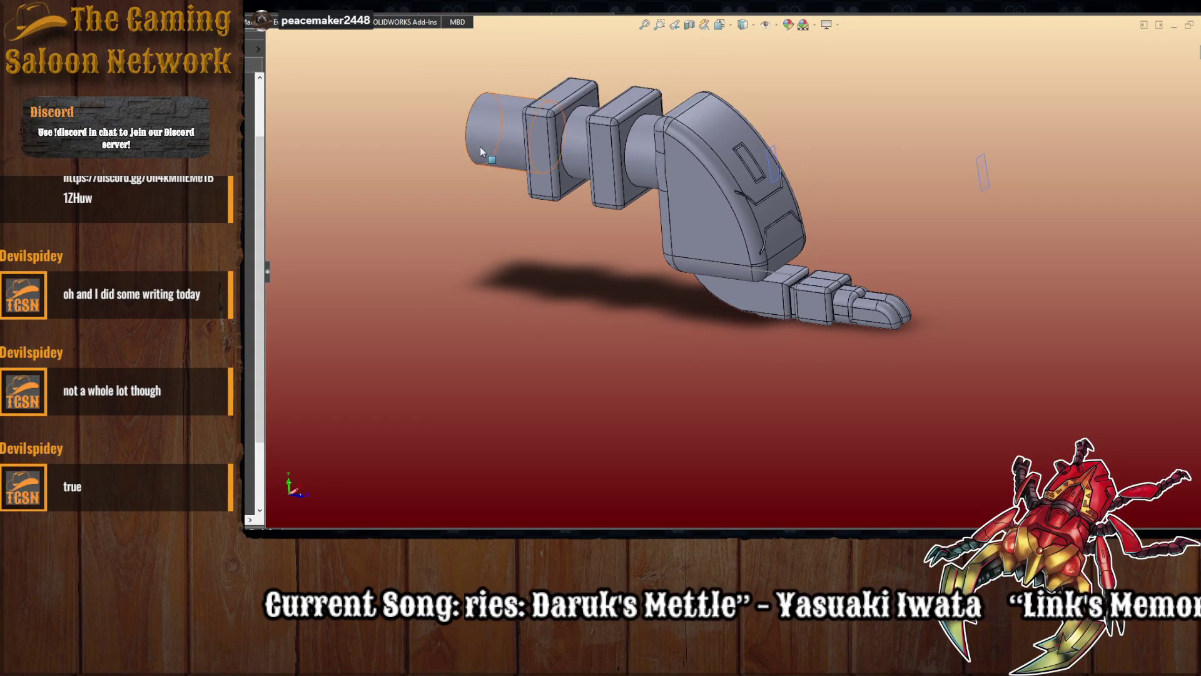
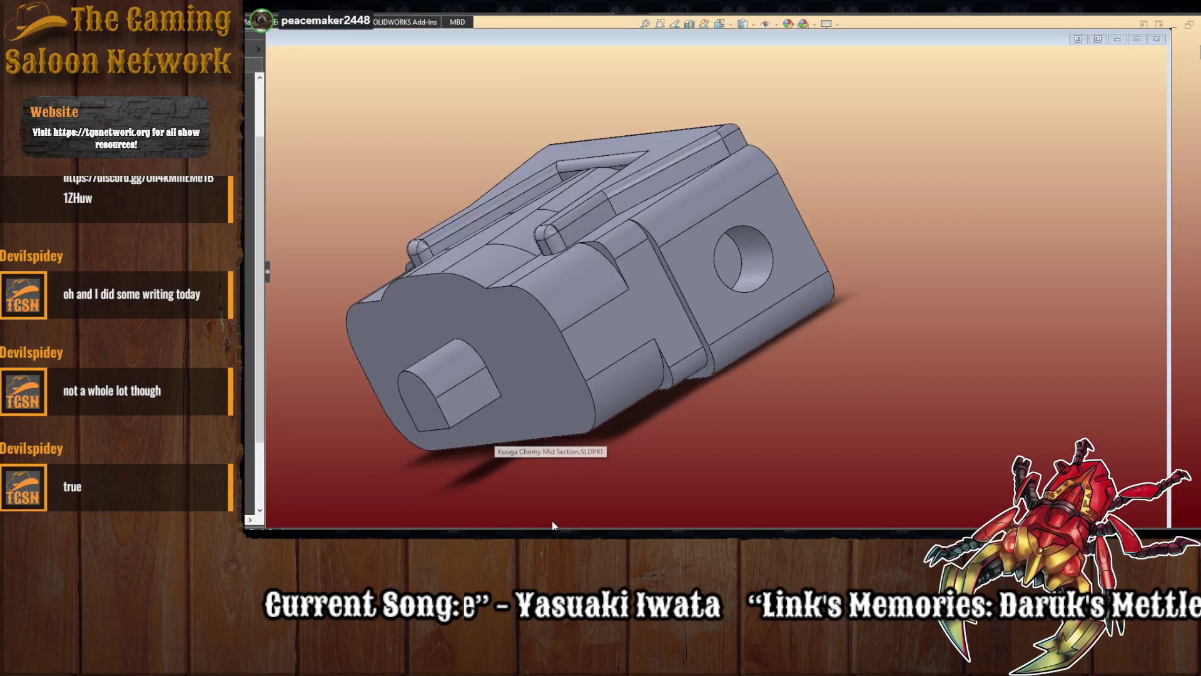
- Switch to the Kuuga Chemy assembly and insert the bracket part below the main body
left_click(553, 524)
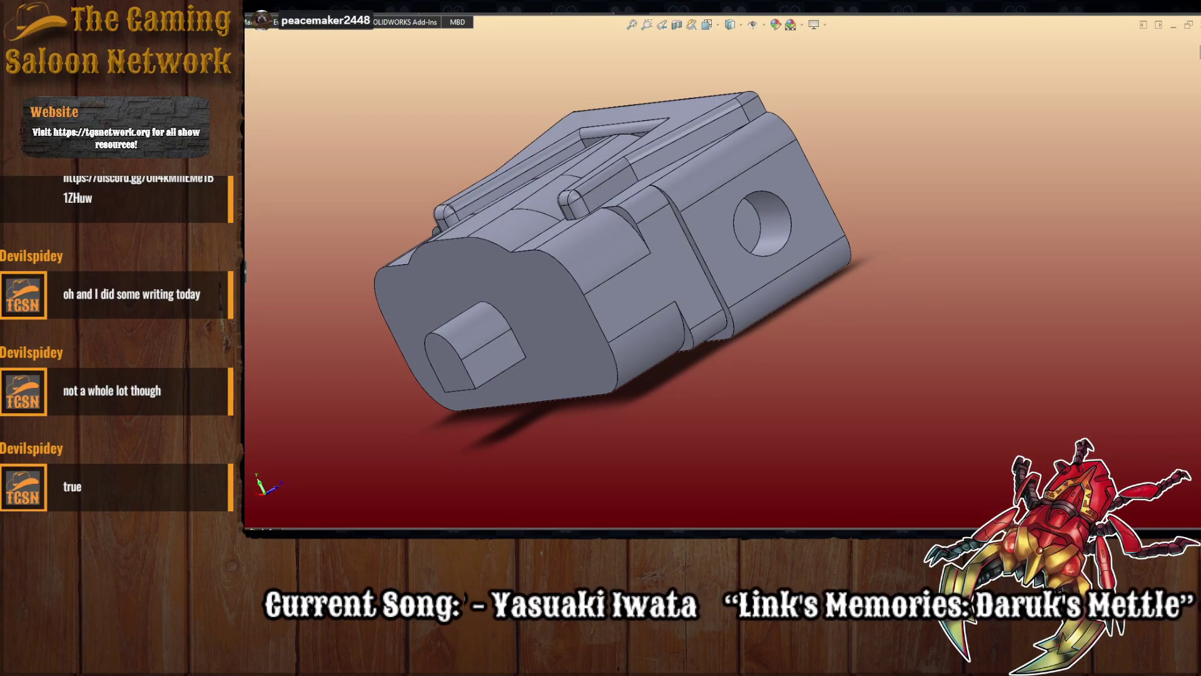
left_click(456, 526)
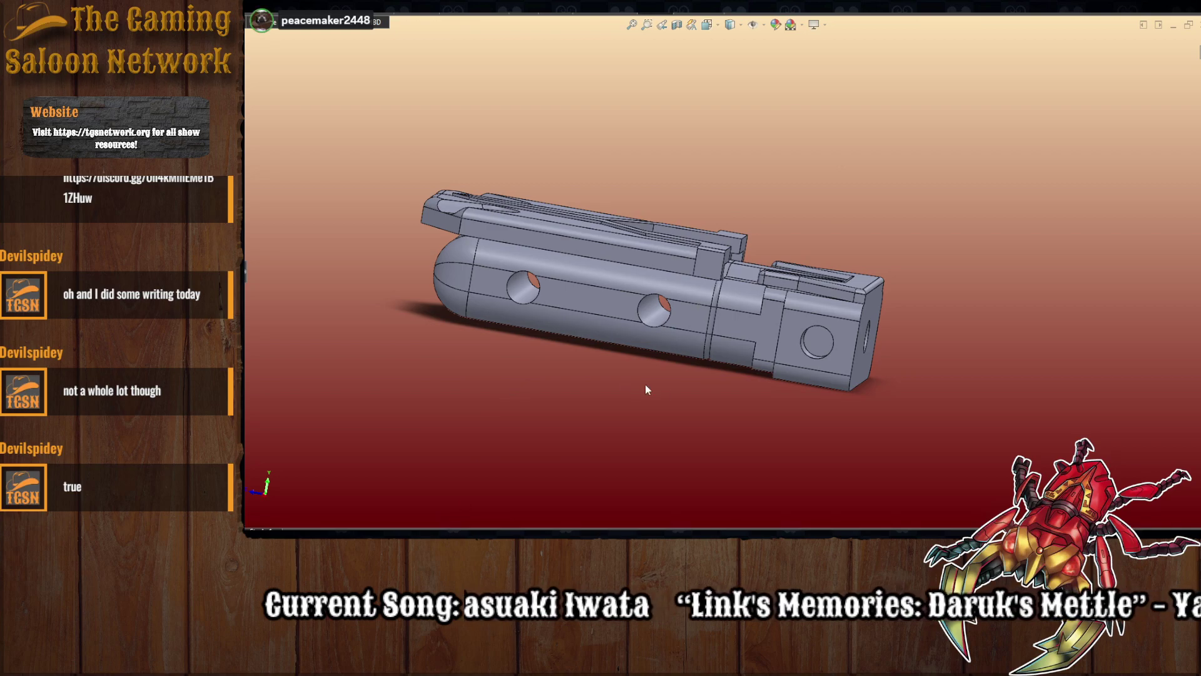
mouse_move(671, 420)
middle_mouse_down()
mouse_move(683, 397)
mouse_move(690, 426)
middle_mouse_up()
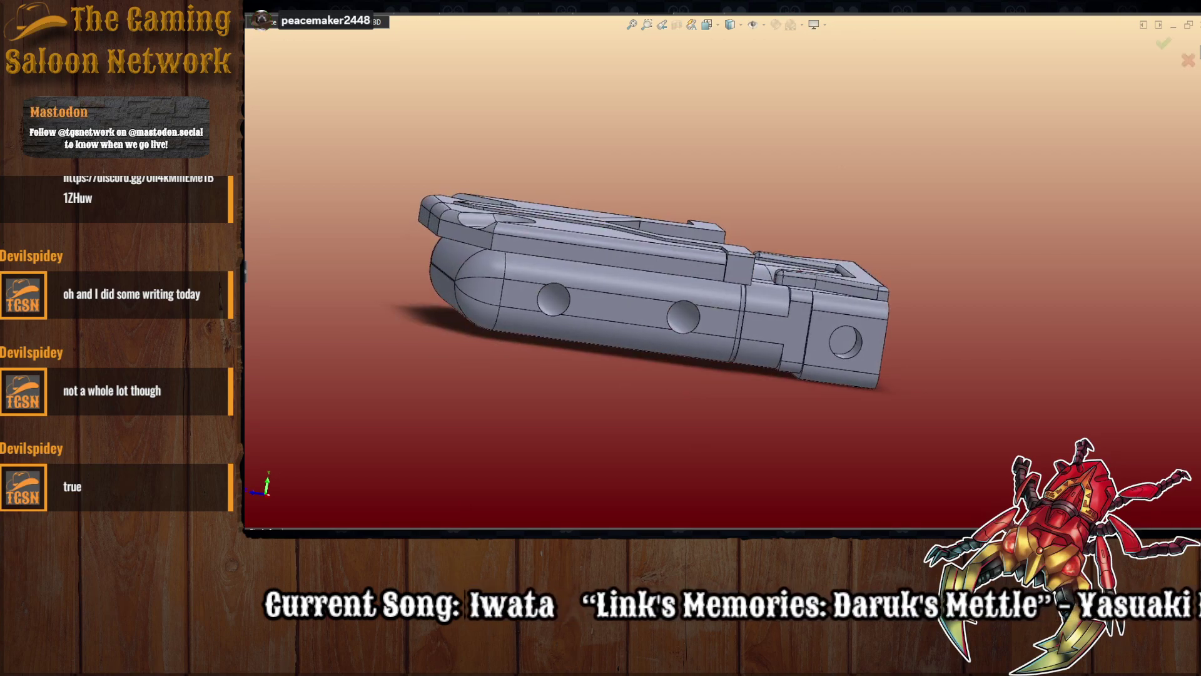
left_click(565, 416)
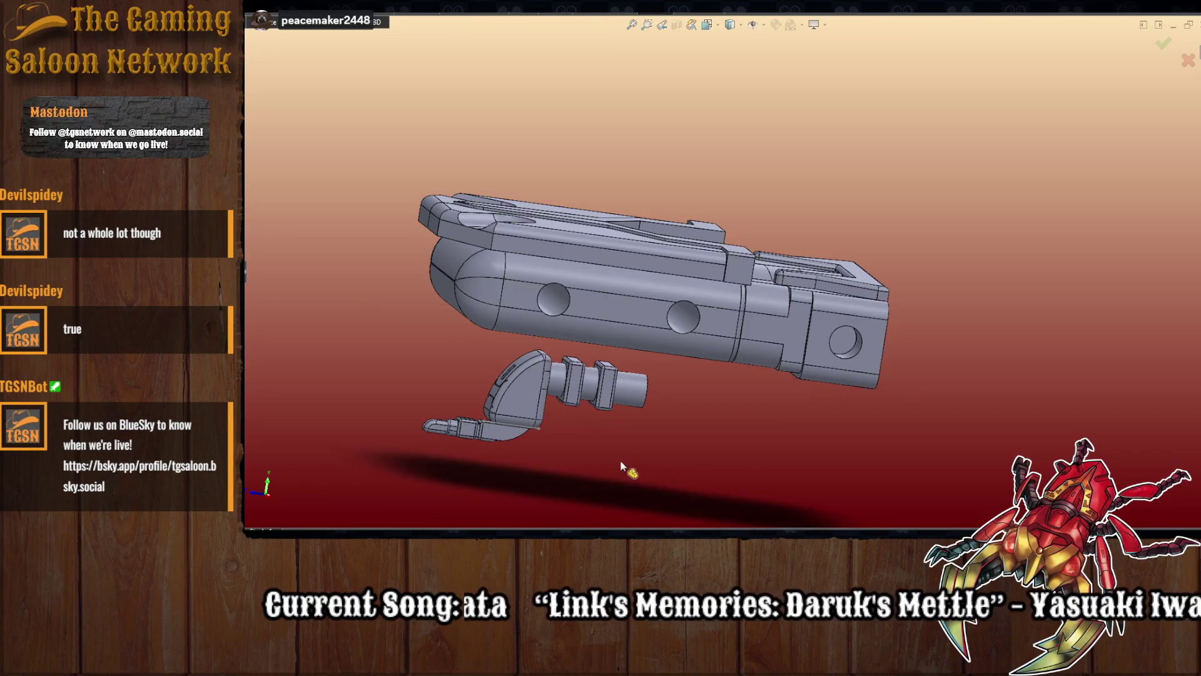
middle_click_drag(610, 456, 615, 399)
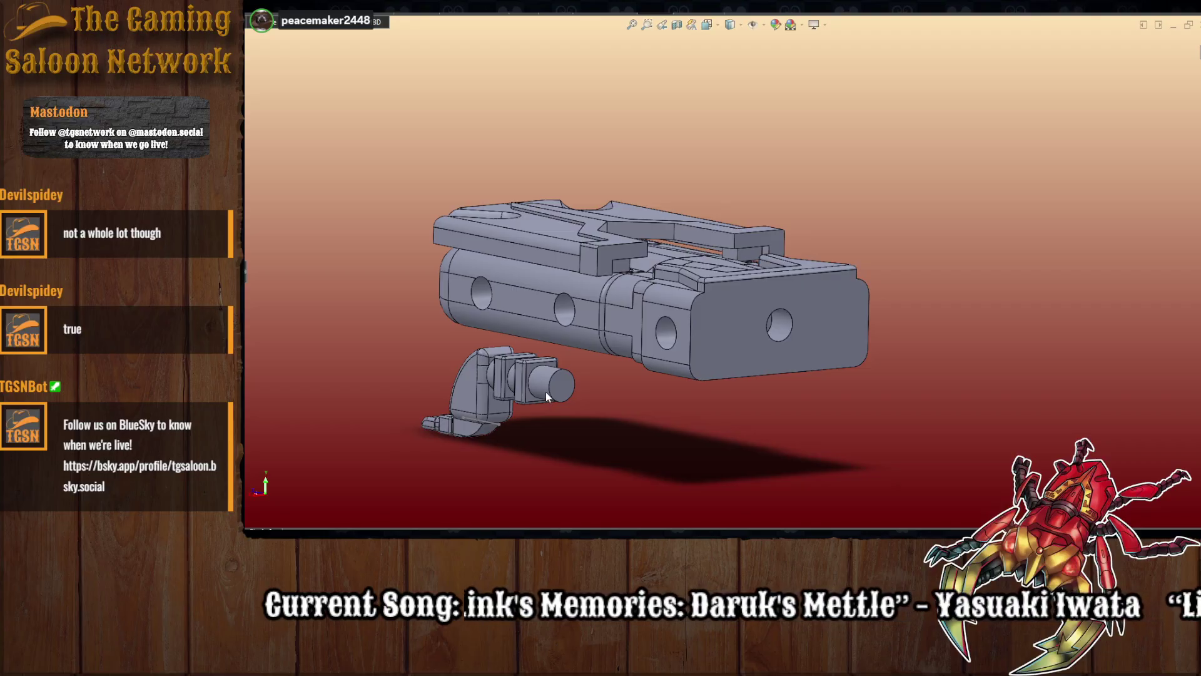
key("m")
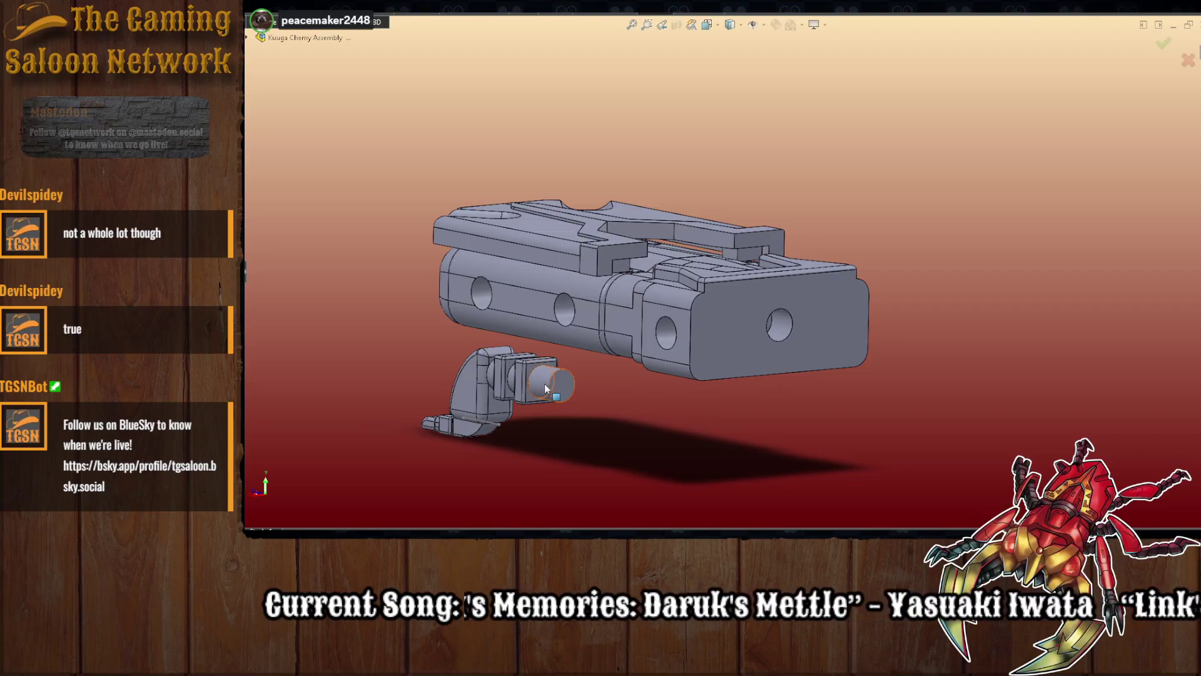
left_click(544, 384)
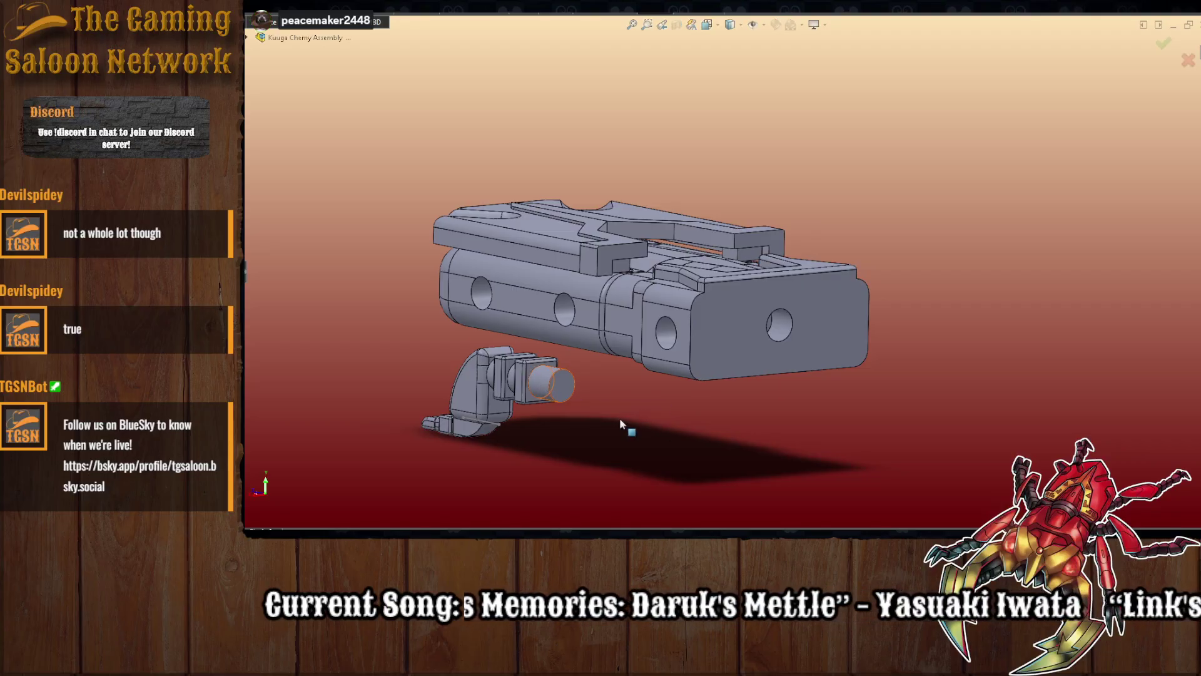
left_click(482, 294)
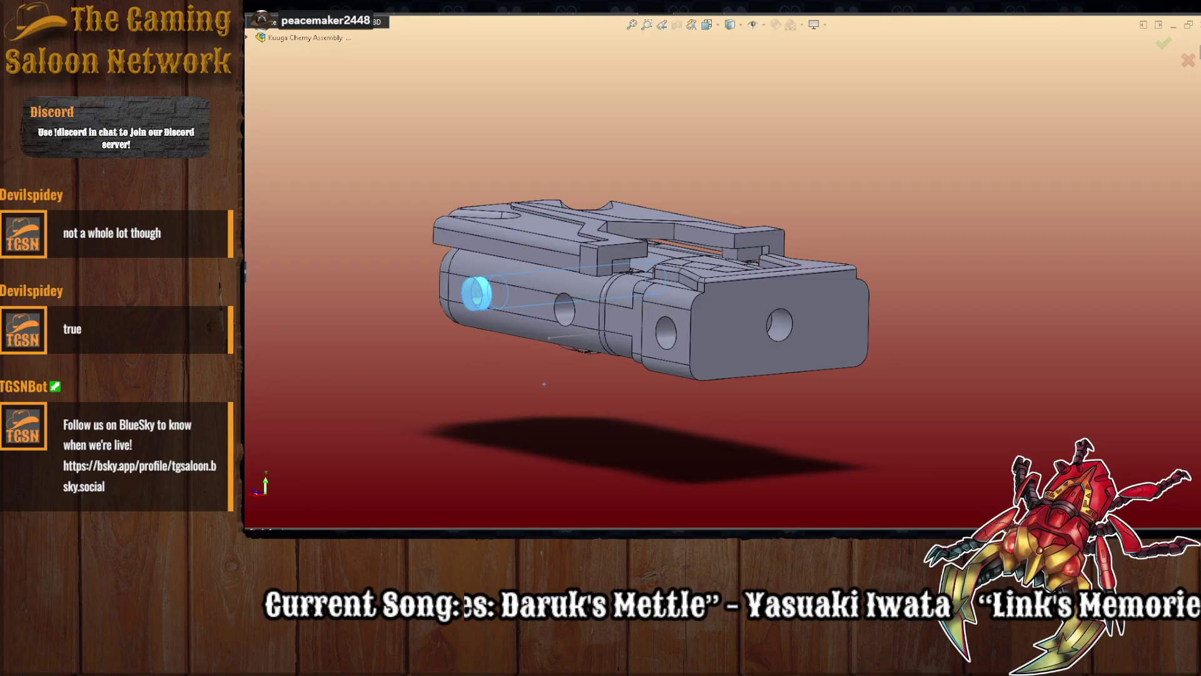
key("Escape")
- Rotate the bracket part, mate its cylindrical peg concentrically with the body's front side hole, and slide it clear of the body
right_click_drag(478, 387, 572, 435)
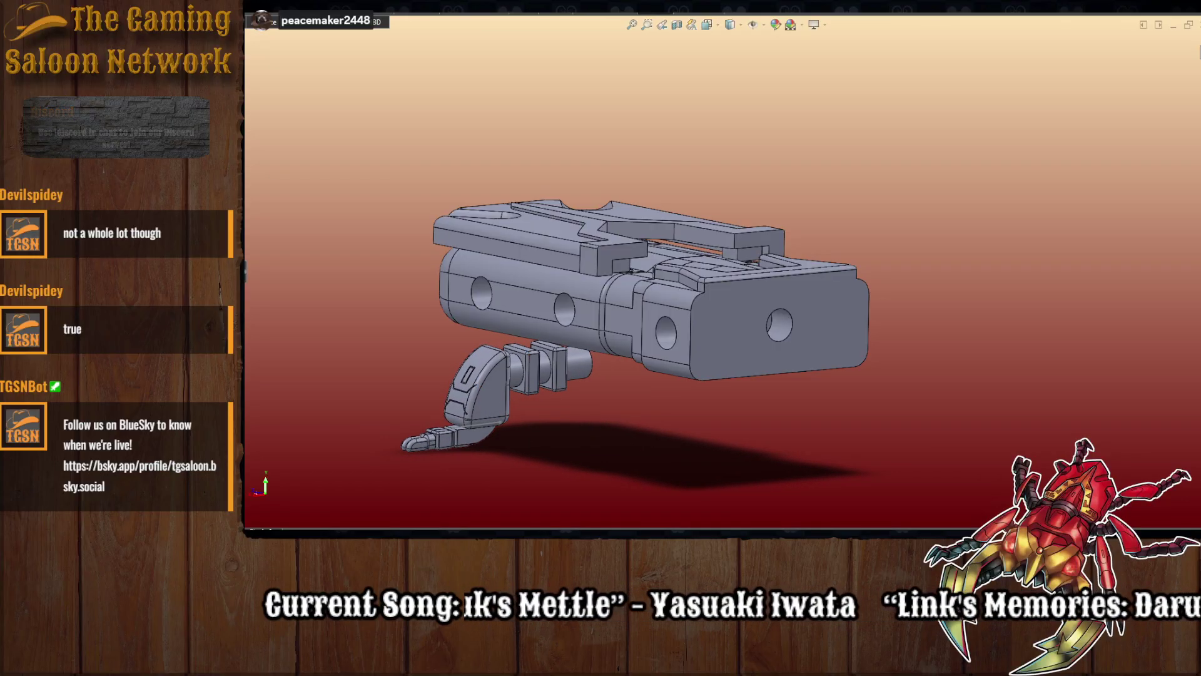
left_click(580, 369)
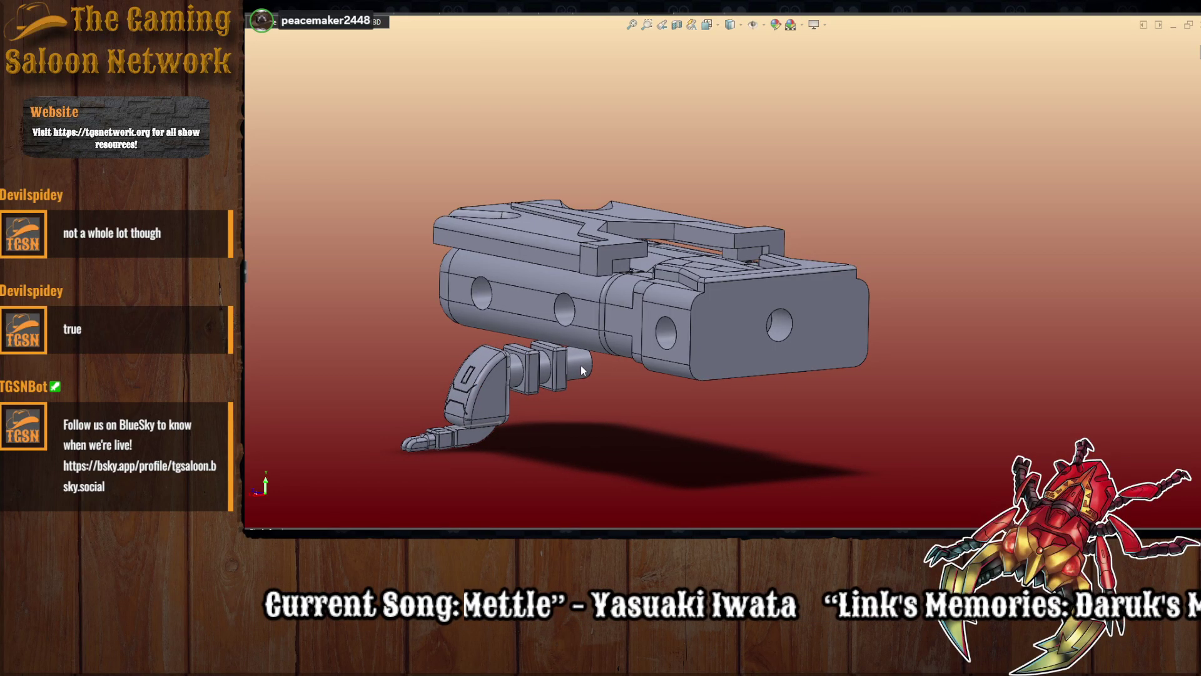
left_click(484, 290)
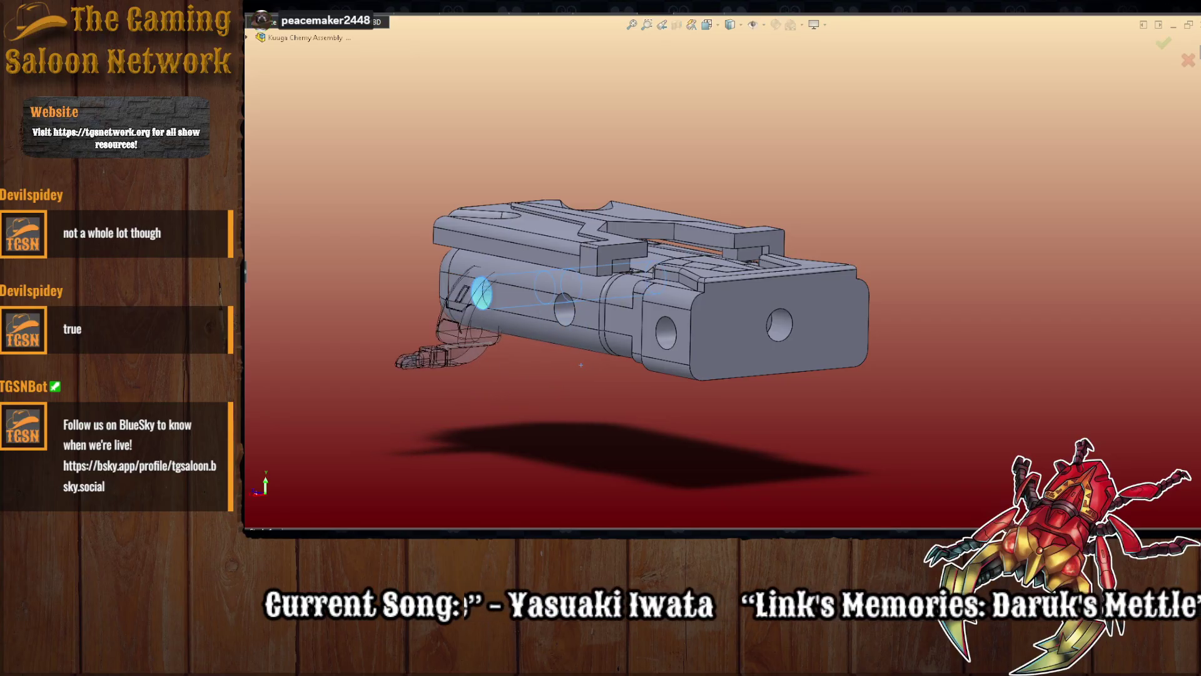
left_click_drag(471, 317, 294, 337)
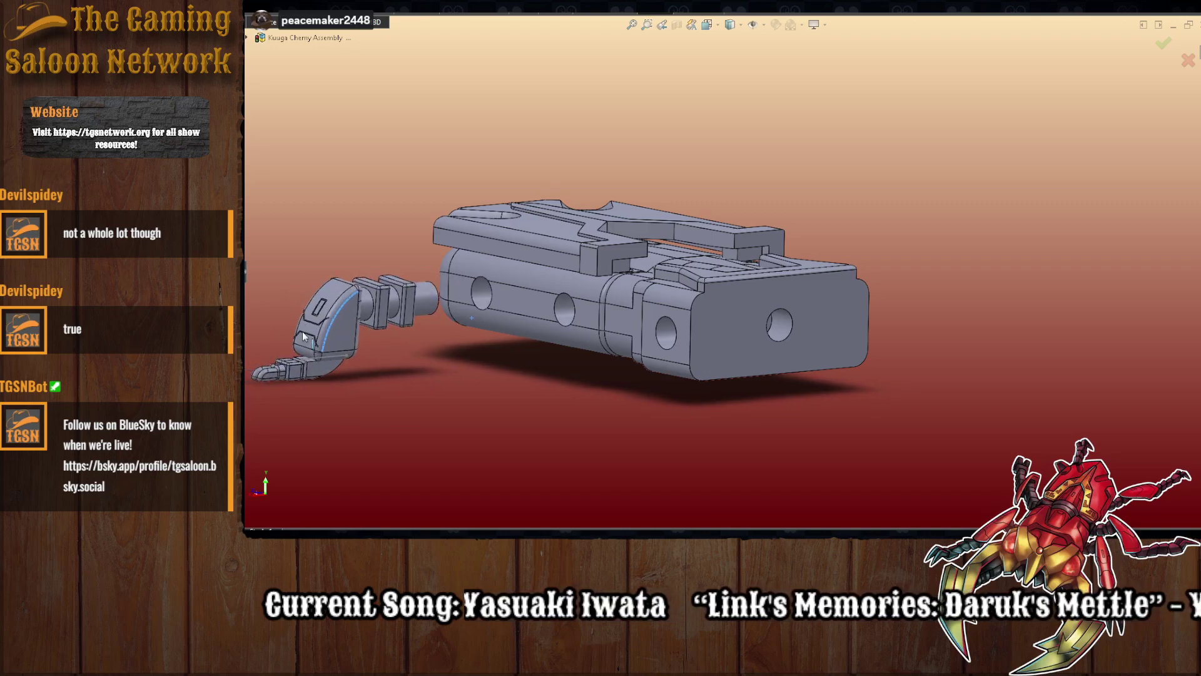
- Mate the inner face of the bracket leg's innermost square collar flush against the body's flat side face
scroll(493, 353, "down", 3)
middle_click_drag(486, 330, 450, 353)
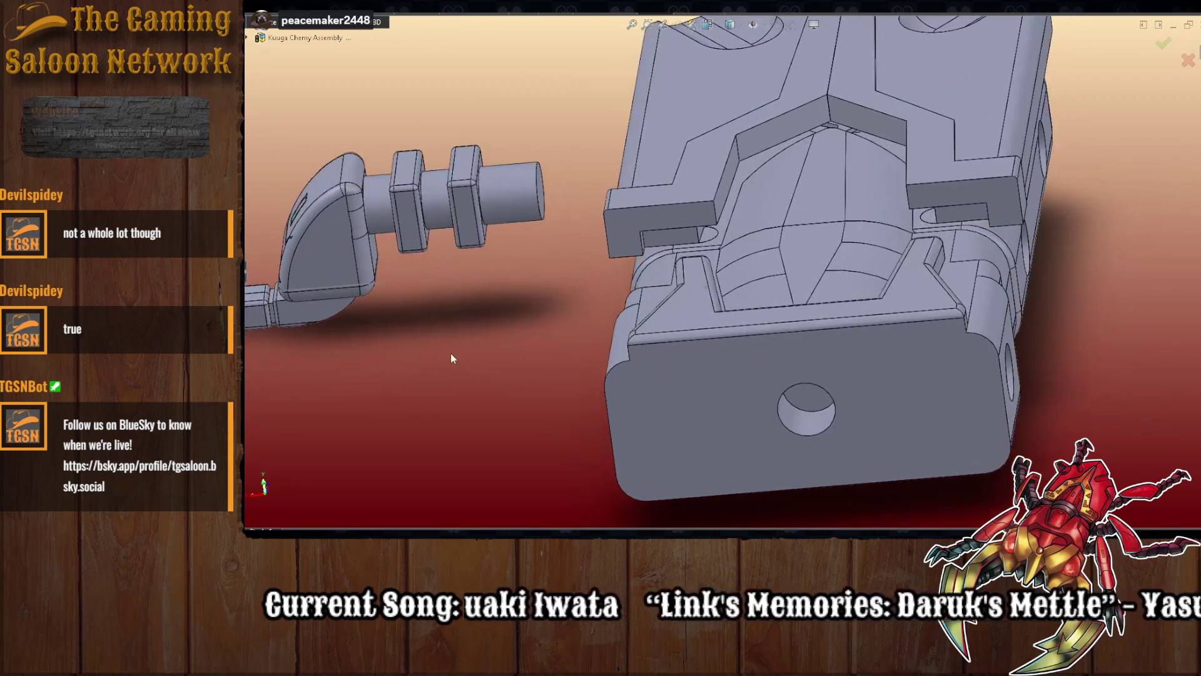
scroll(451, 353, "up", 3)
scroll(286, 145, "down", 5)
middle_click_drag(1063, 452, 945, 456)
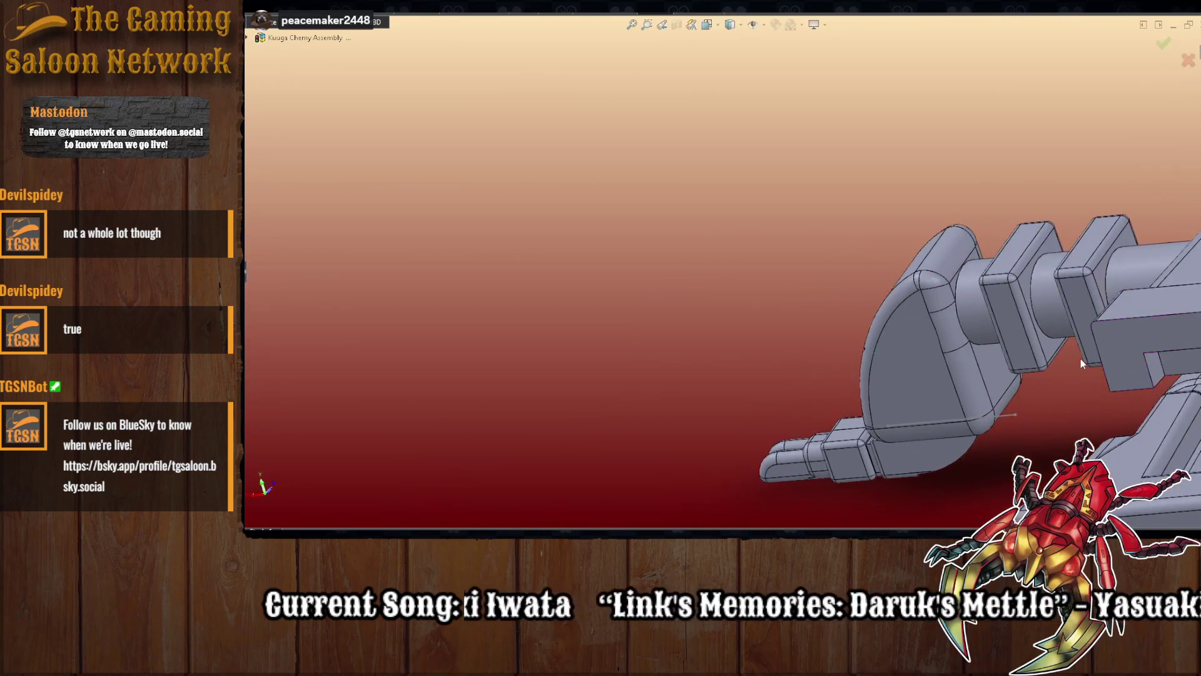
left_click(1101, 280)
middle_click_drag(1060, 391, 1179, 373)
scroll(1183, 370, "up", 4)
scroll(1179, 350, "down", 4)
left_click(763, 192)
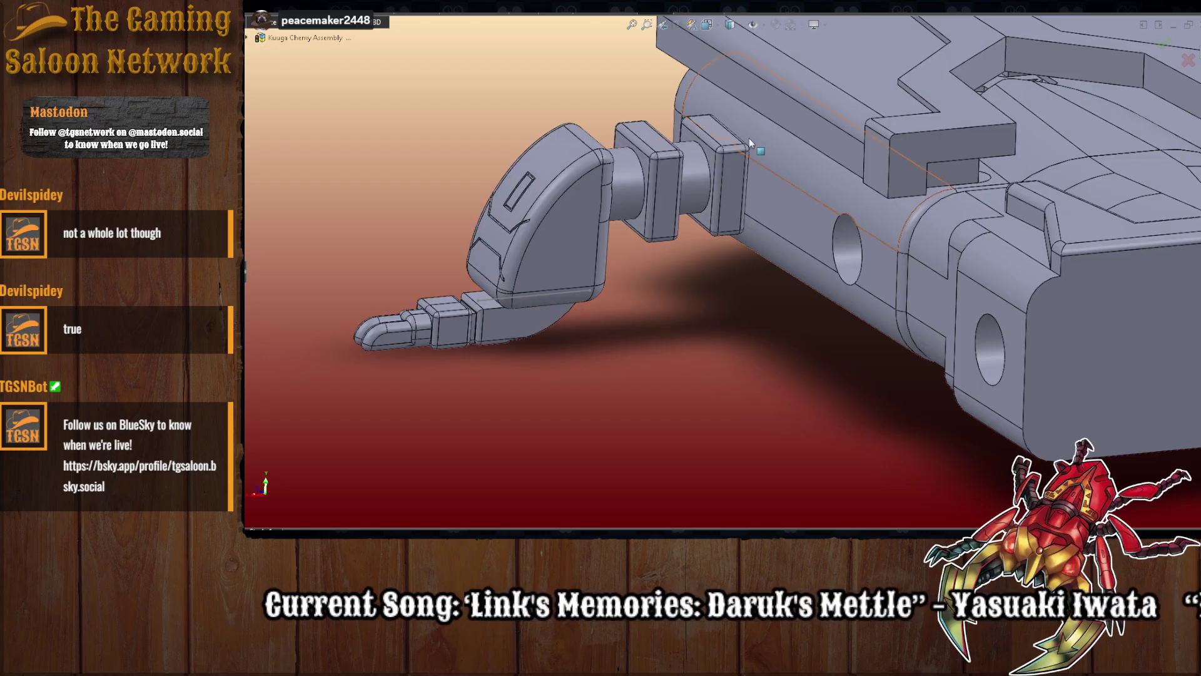
- Align the top face of the leg's square collar with the body's flat upper face and finish mating
left_click(760, 131)
middle_click_drag(937, 164, 876, 203)
left_click(882, 201)
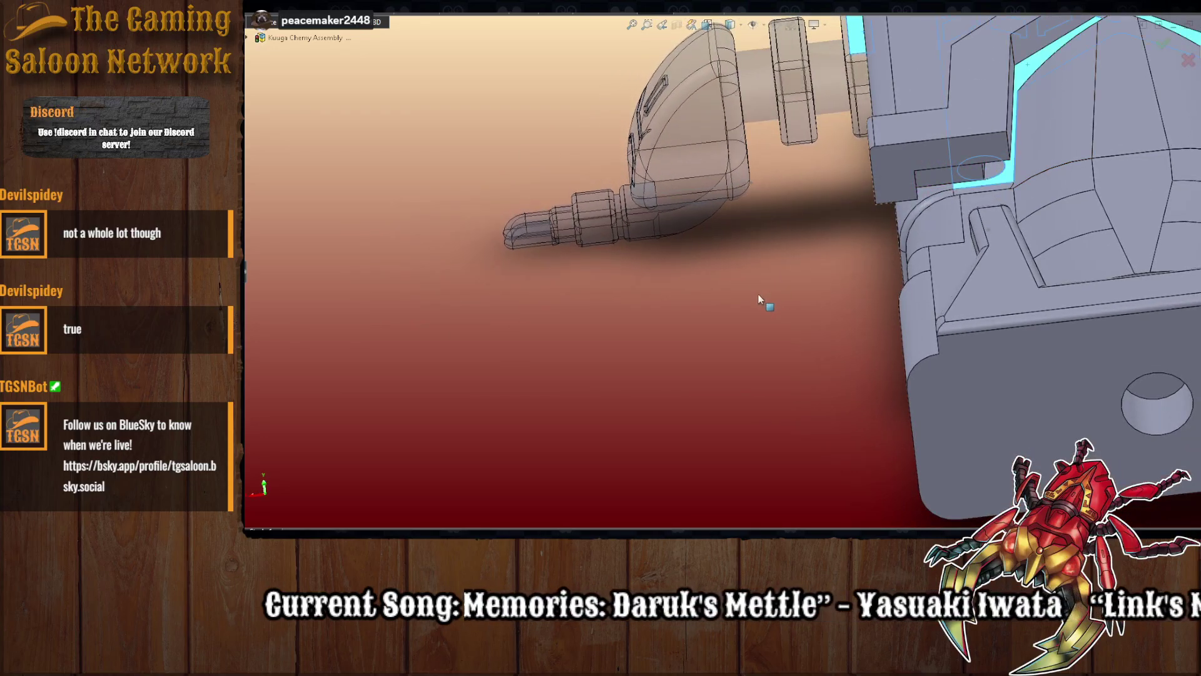
middle_click_drag(728, 285, 776, 319)
scroll(777, 319, "up", 4)
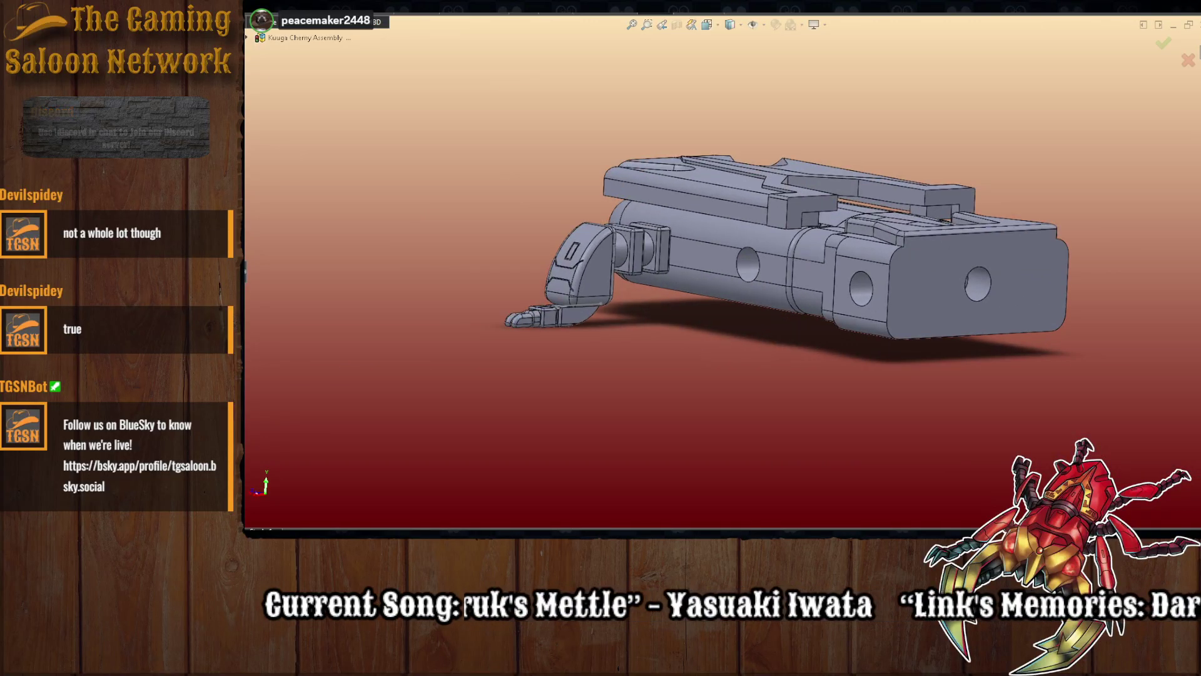
key("Escape")
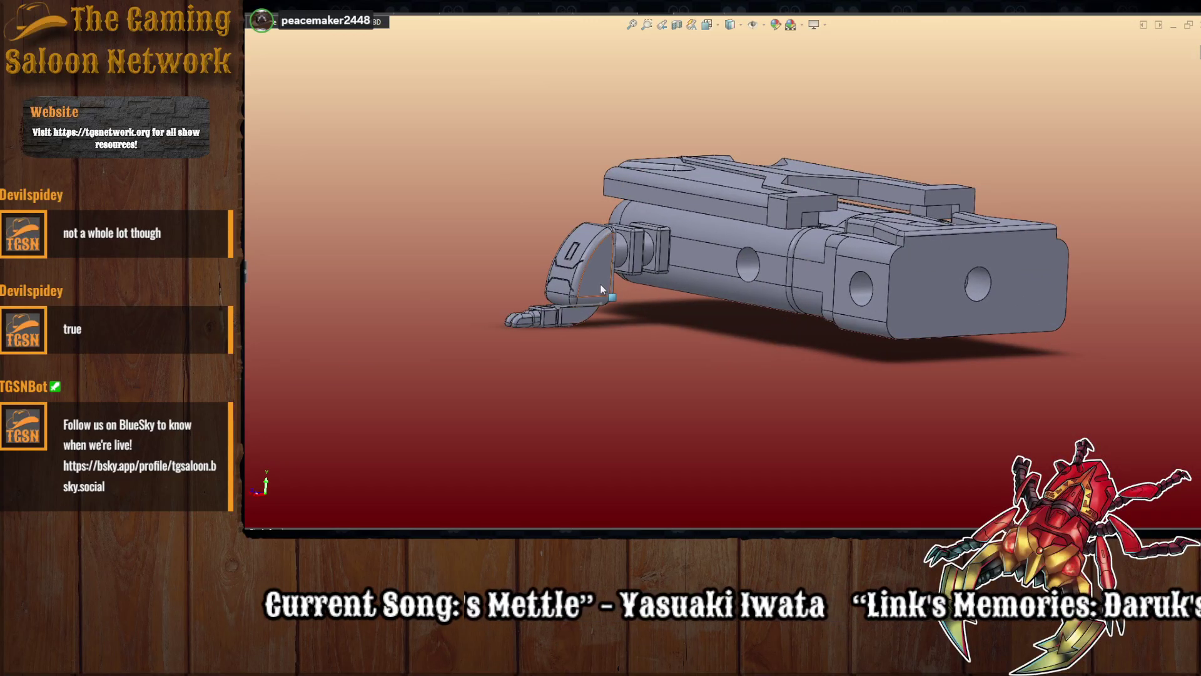
- Copy the mated bracket leg and paste five more instances of it beside the body
left_click(550, 313)
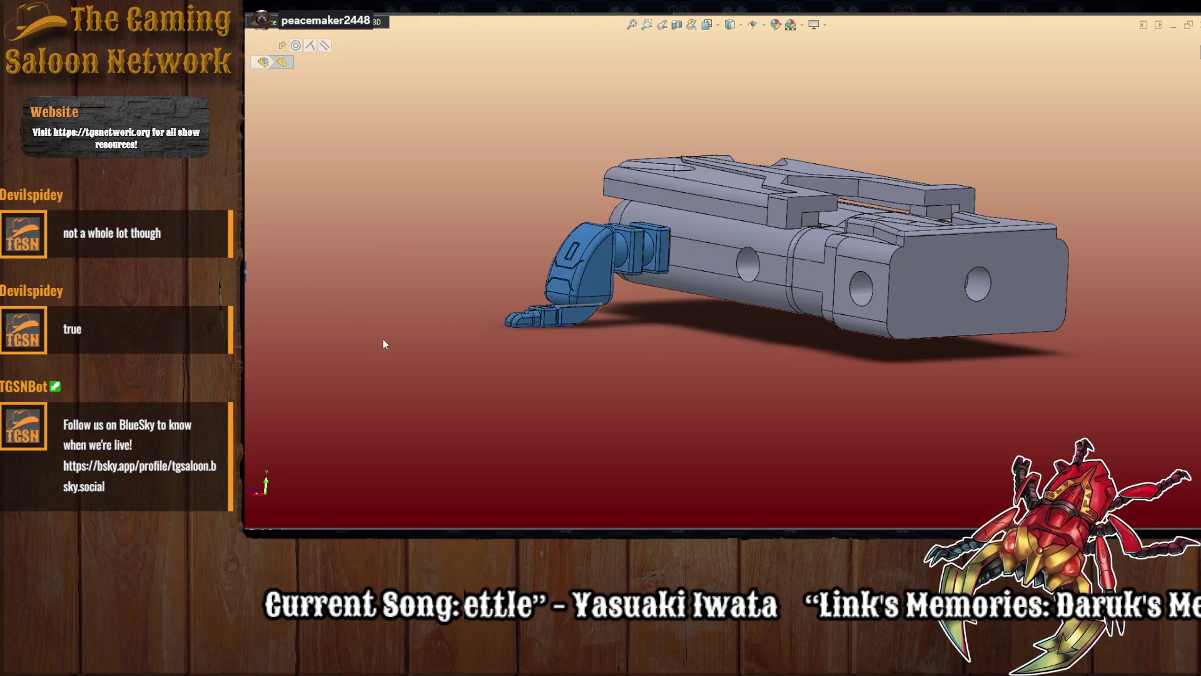
key("ctrl+v")
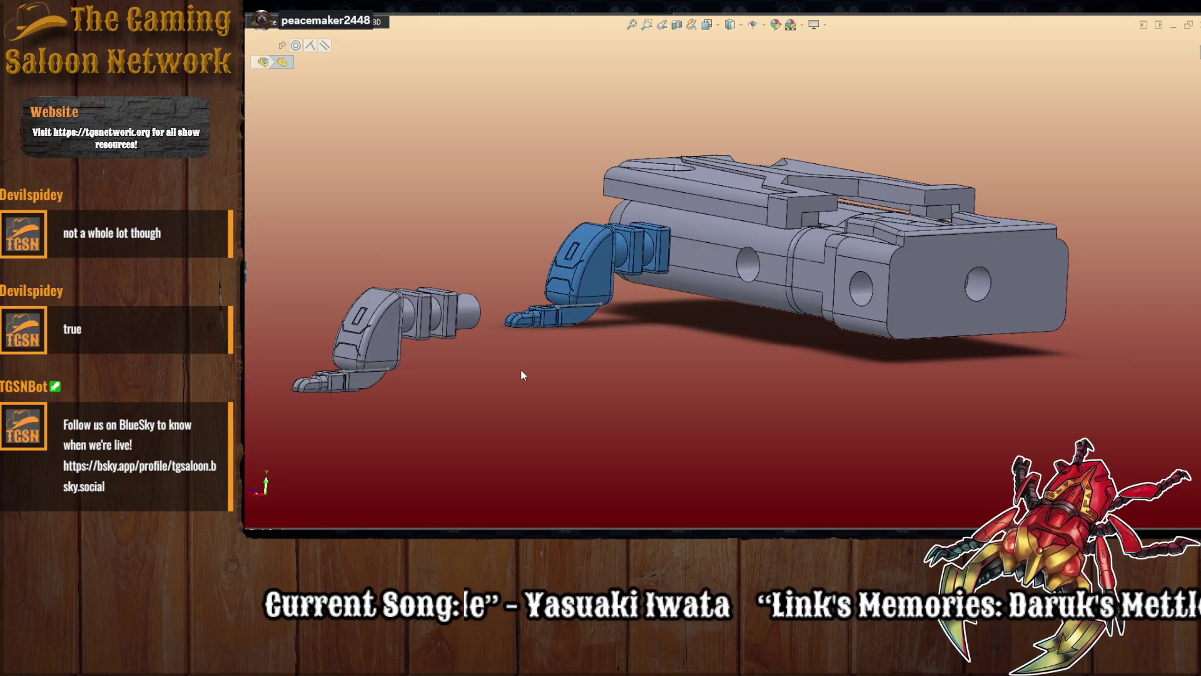
middle_click_drag(558, 385, 582, 375)
key("ctrl+v")
key("ctrl+v")
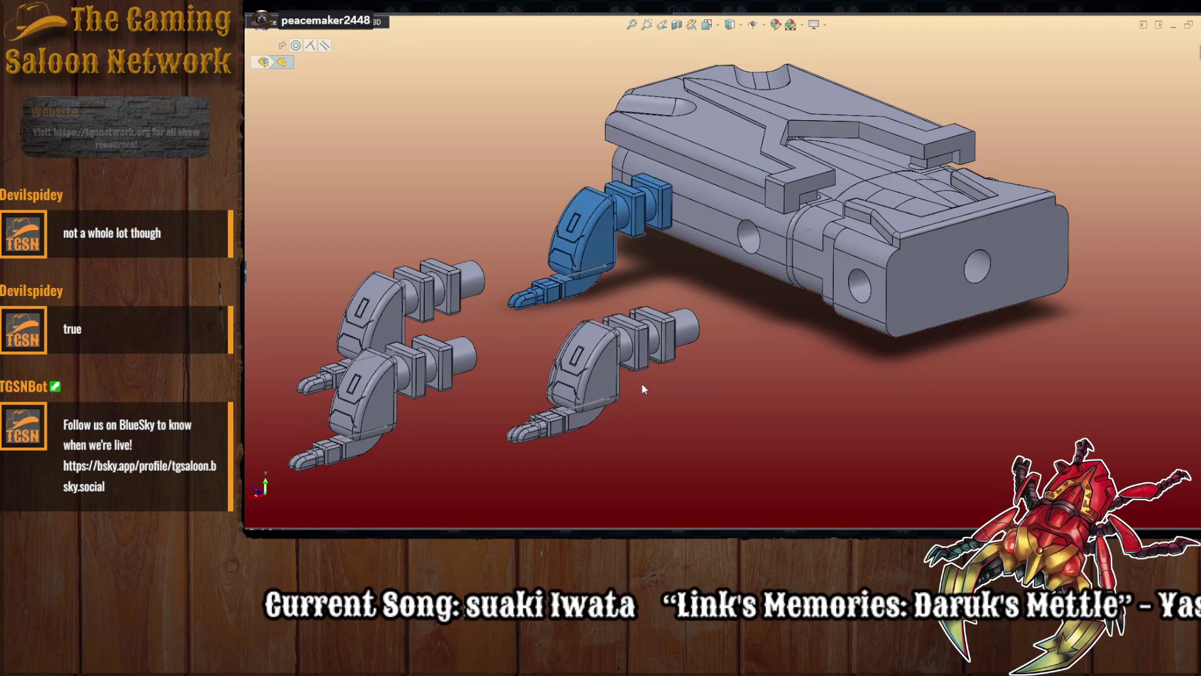
key("ctrl+v")
- Mate the pegs of two leg copies concentrically with the two remaining holes on the same side of the body
left_click(783, 432)
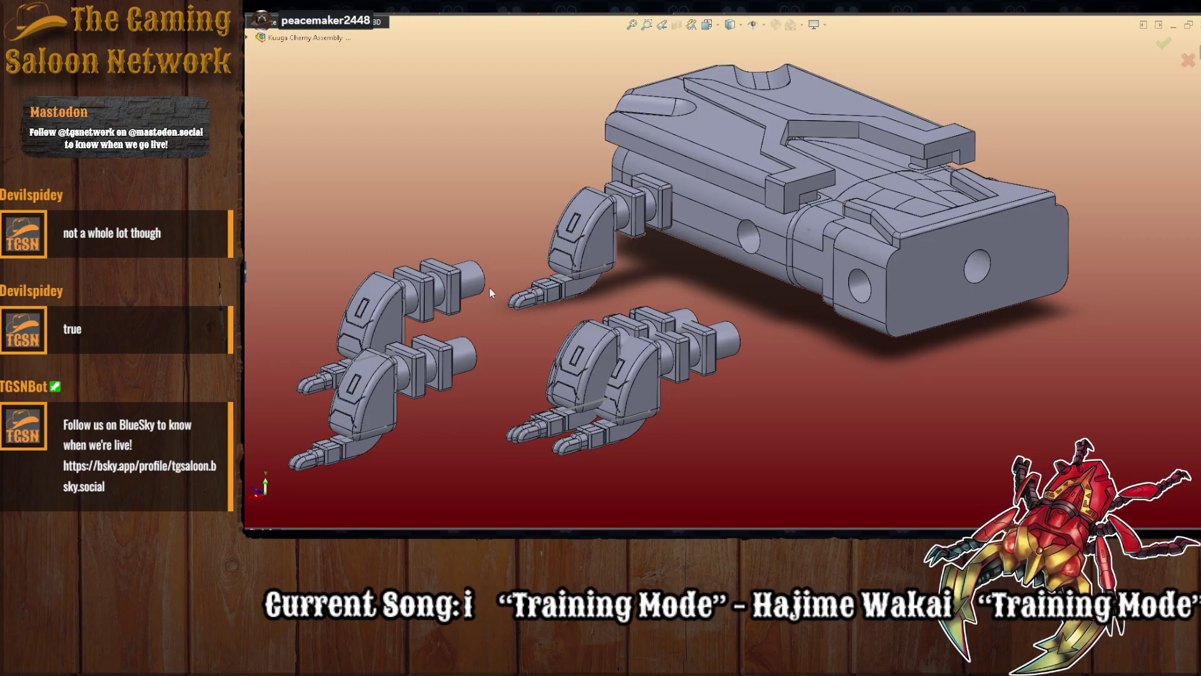
left_click(475, 280)
left_click(751, 238)
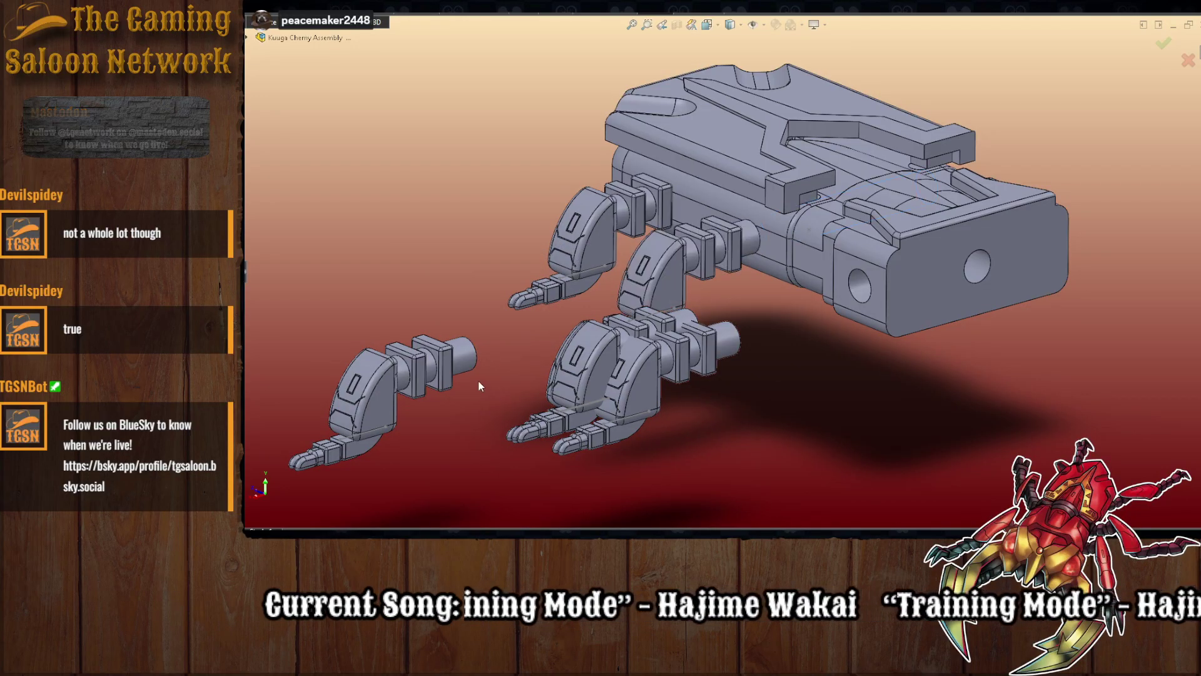
left_click(459, 354)
left_click(862, 283)
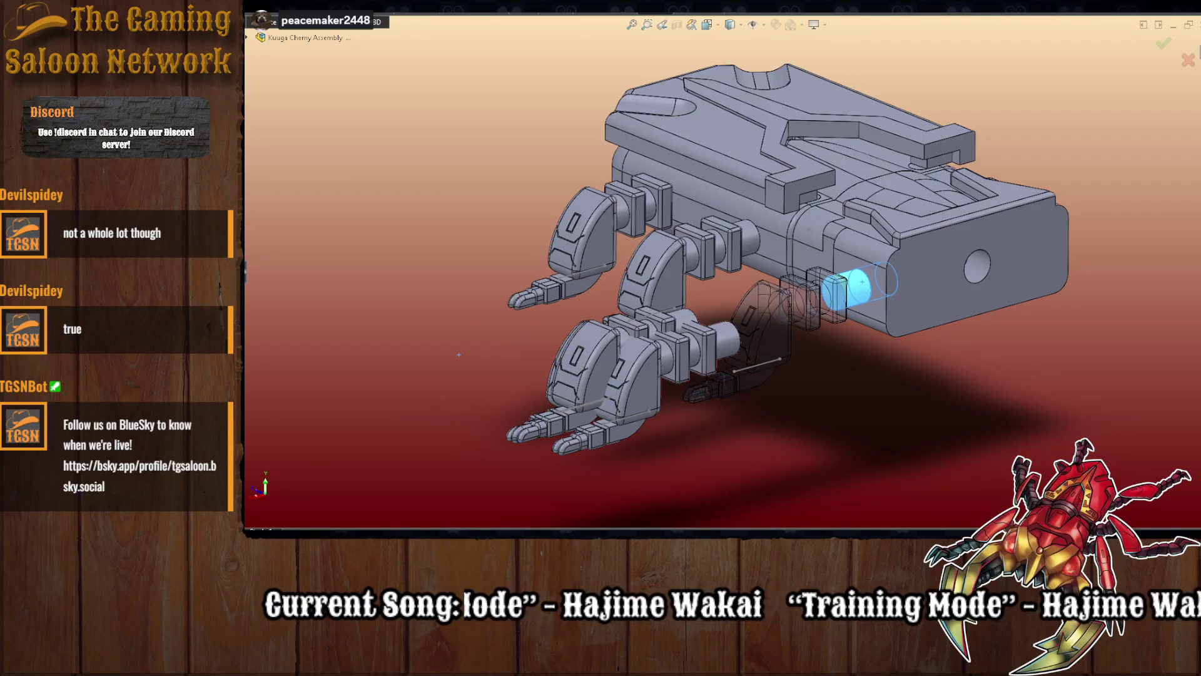
left_click(717, 466)
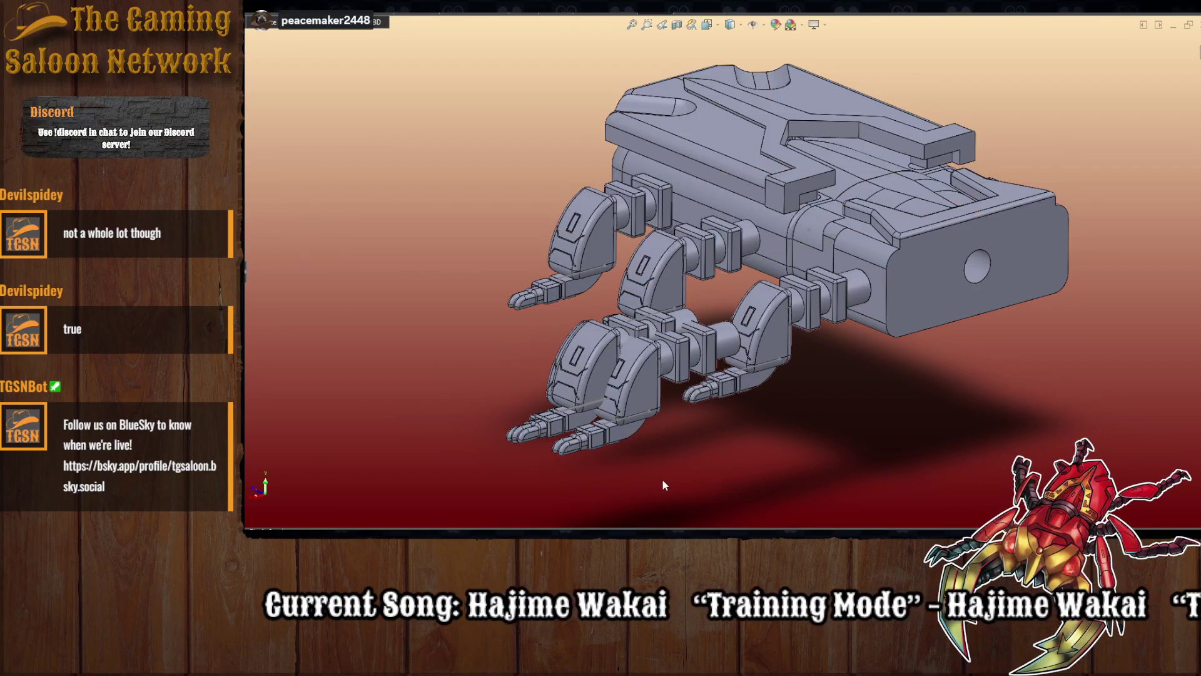
- Move the three unmated leg copies across to the opposite side of the body
left_click_drag(679, 459, 540, 378)
left_click_drag(633, 392, 1176, 308)
left_click_drag(587, 380, 1112, 136)
left_click_drag(598, 370, 1028, 95)
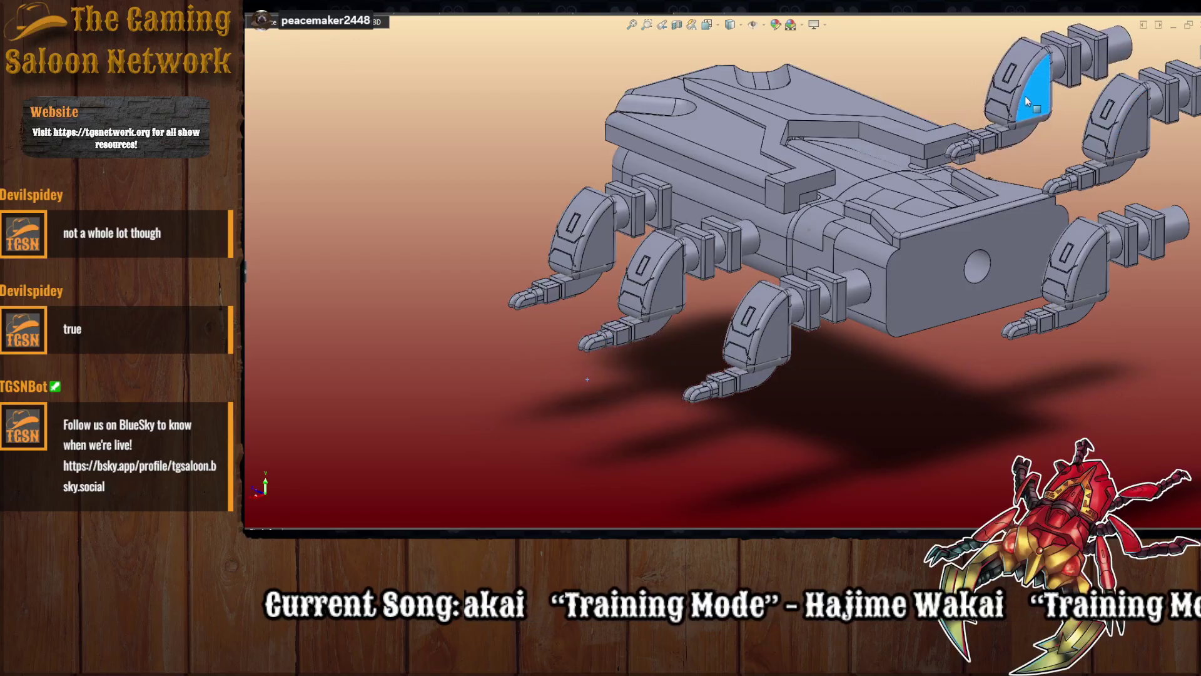
left_click(840, 496)
middle_click_drag(838, 416, 814, 462)
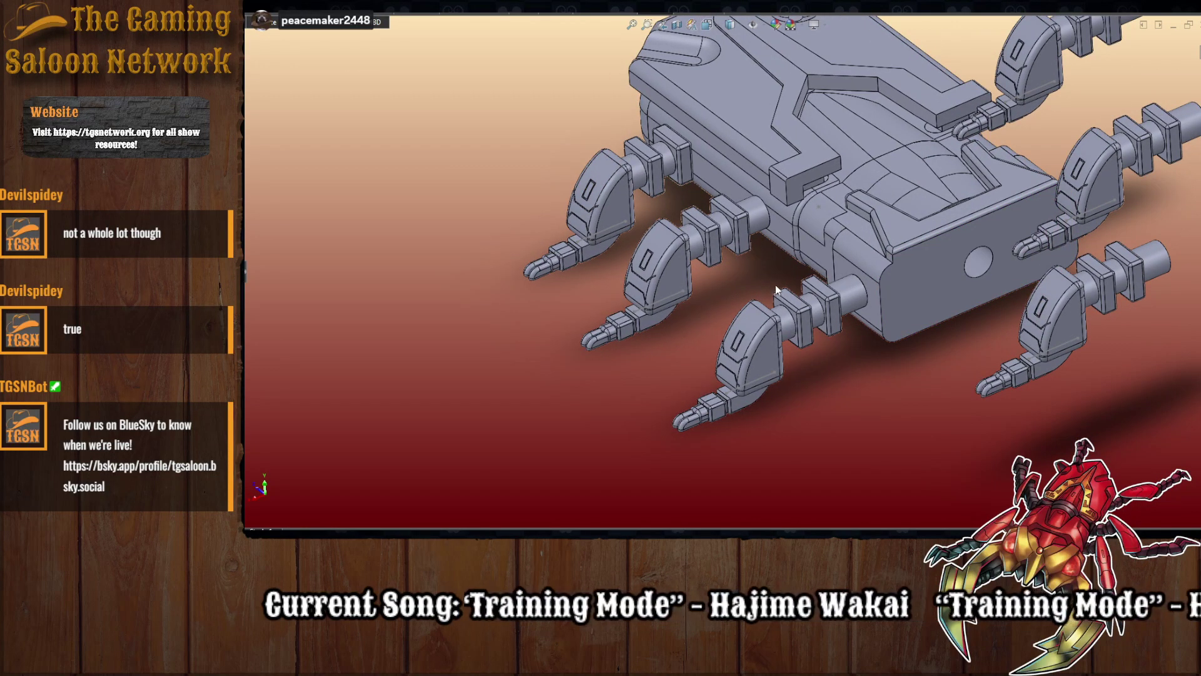
- Mate the middle leg's inner collar face flush with the body's side and align its collar's top face with the neighbouring mated leg's
middle_click_drag(778, 287, 856, 202)
scroll(718, 241, "down", 3)
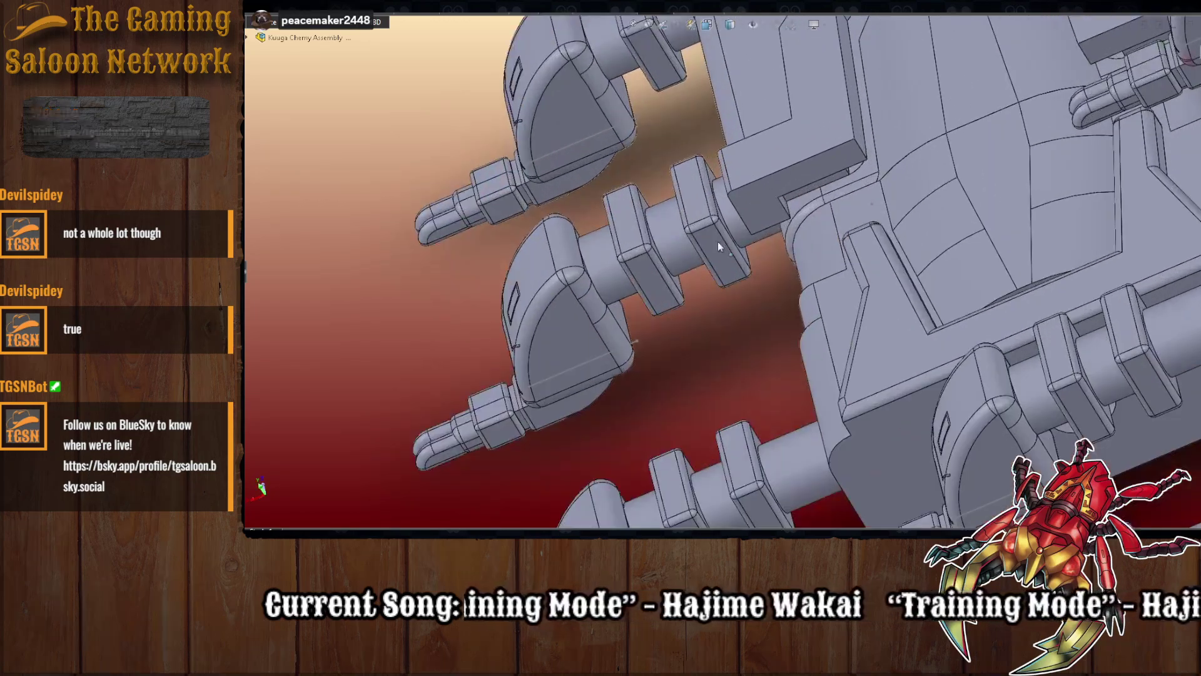
middle_click_drag(724, 229, 652, 305)
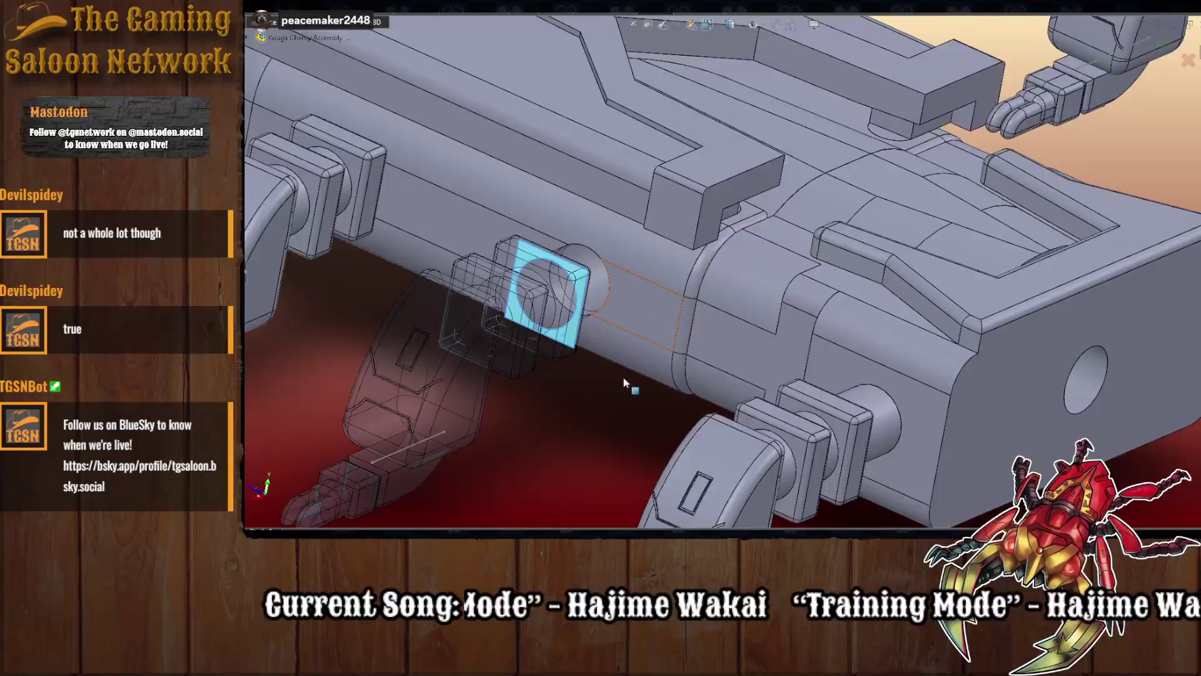
left_click(638, 318)
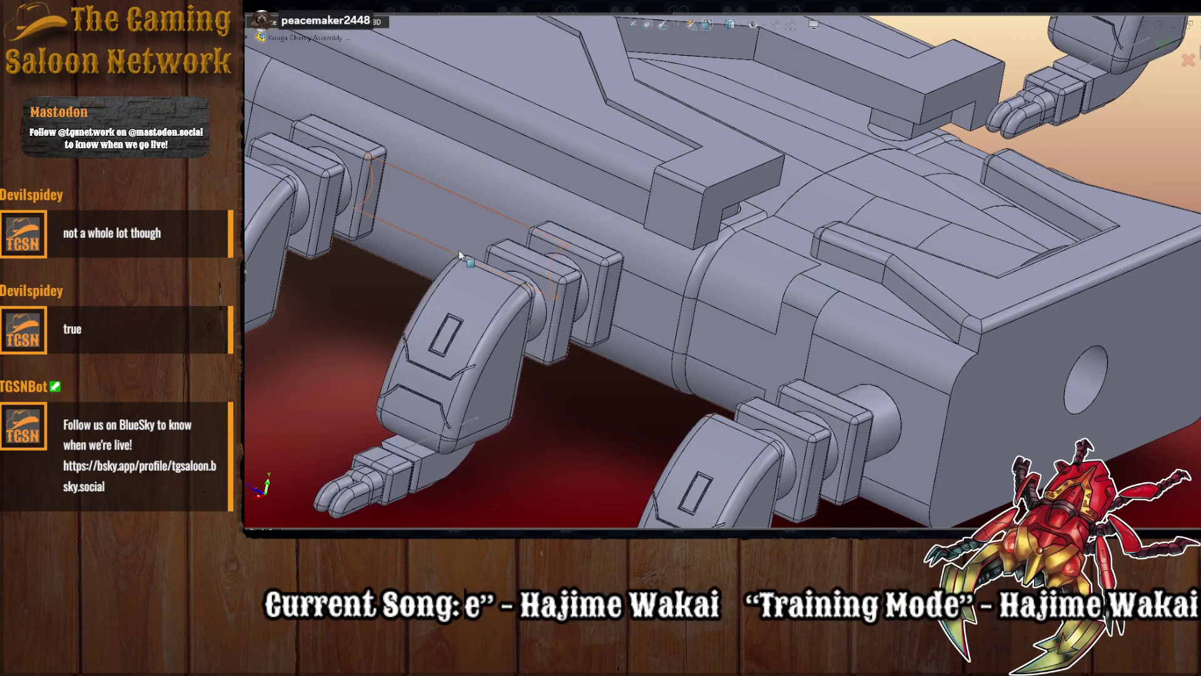
left_click(590, 243)
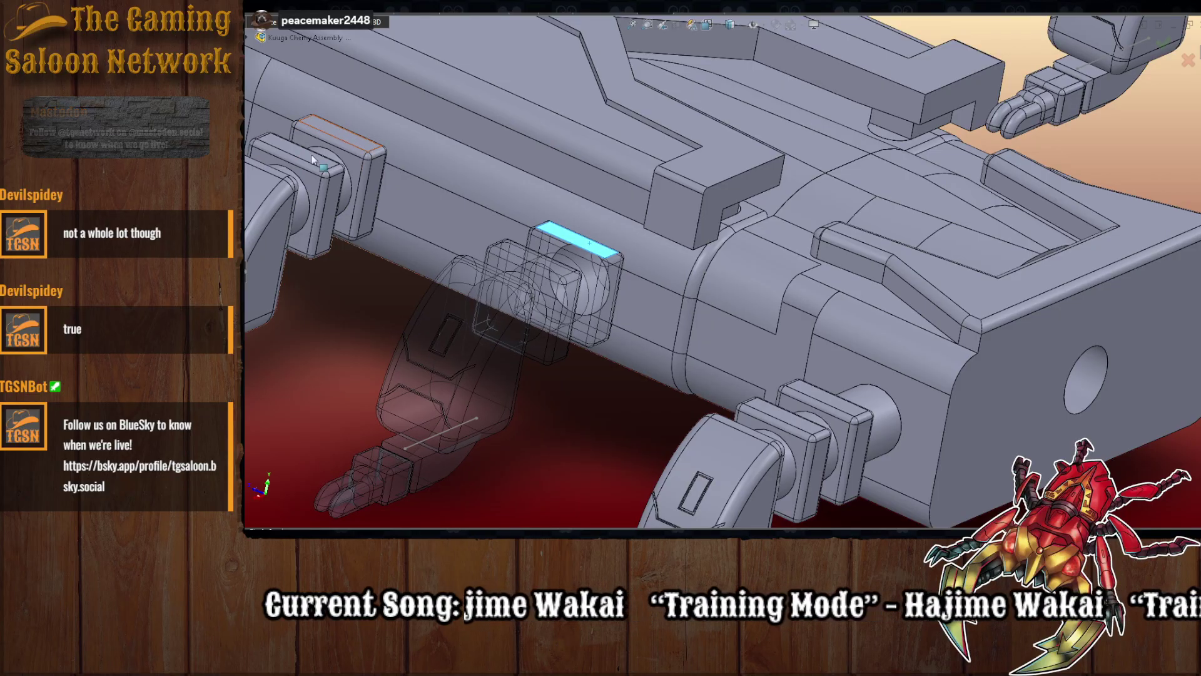
left_click(338, 131)
left_click(498, 325)
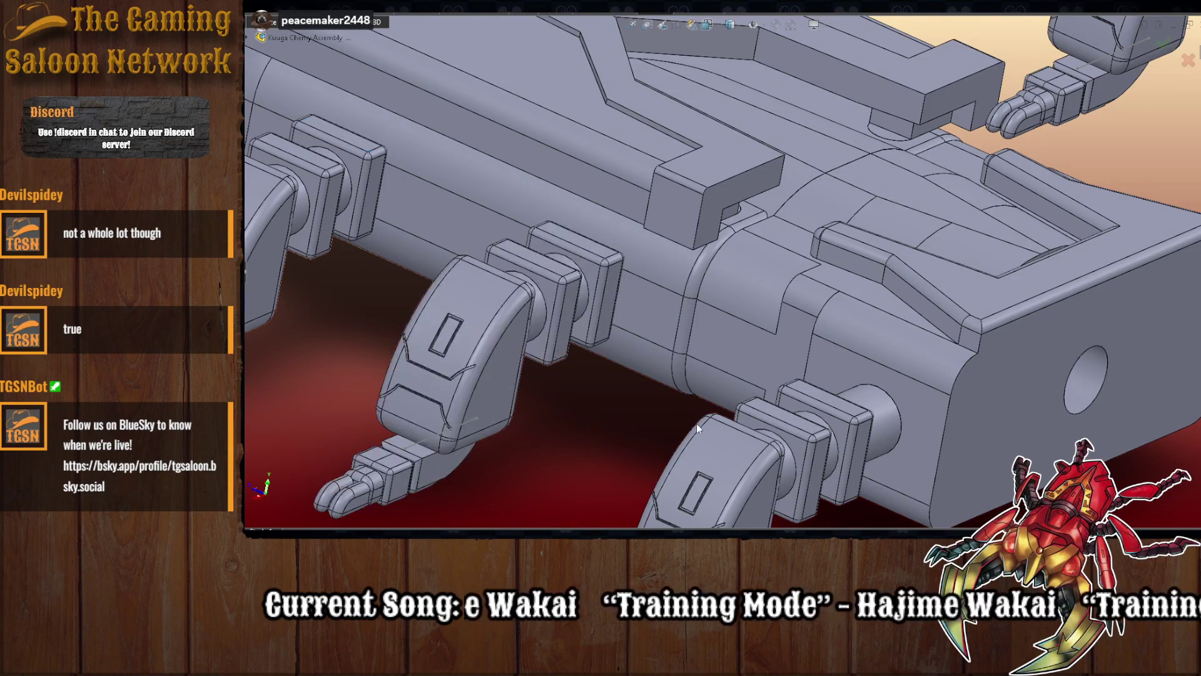
- Mate the leg nearest the single-hole end face flush against the body's side and align its collar's top face with the middle leg's
scroll(782, 418, "up", 3)
scroll(861, 411, "down", 3)
middle_click_drag(794, 405, 624, 290)
left_click(738, 275)
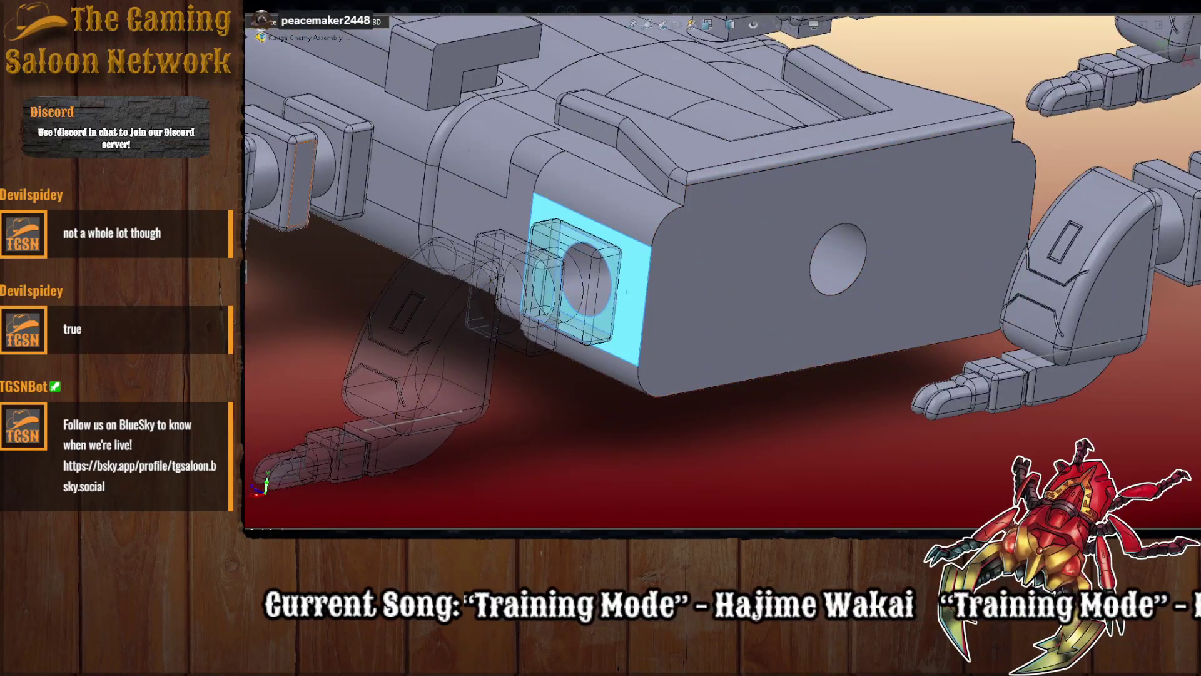
left_click(587, 235)
left_click(329, 107)
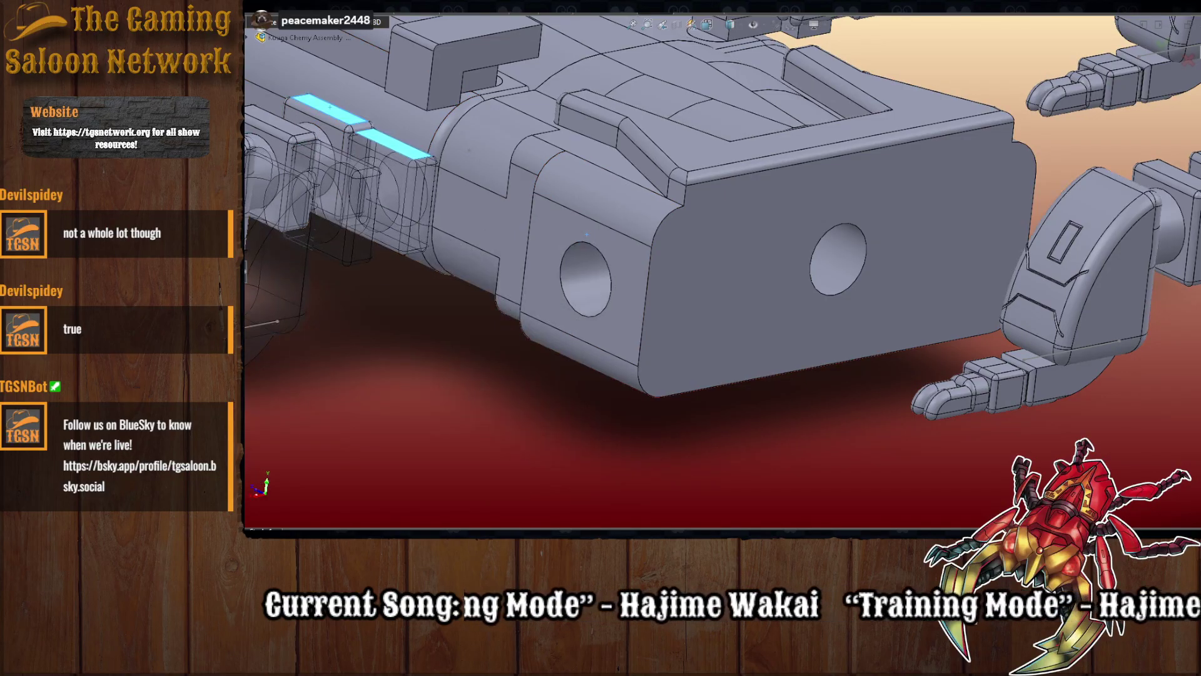
left_click(723, 346)
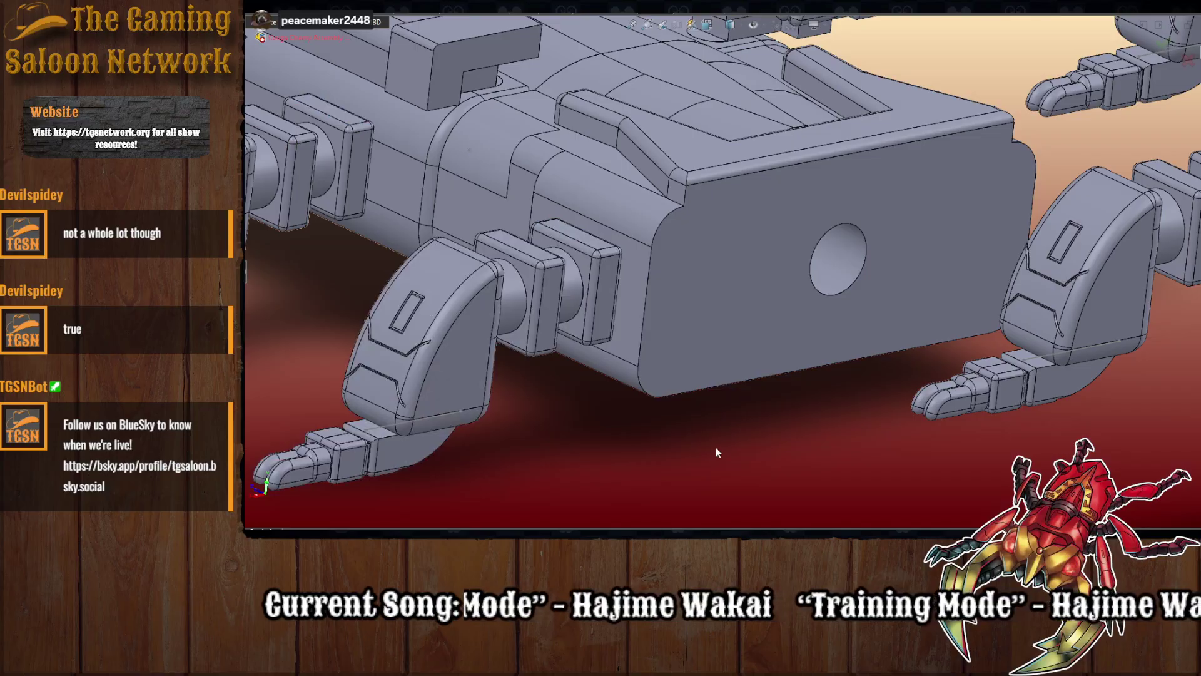
- Place the three spare legs clear of the body's opposite side and rotate each so its peg points toward the body
scroll(716, 444, "up", 4)
middle_click_drag(895, 344, 860, 338)
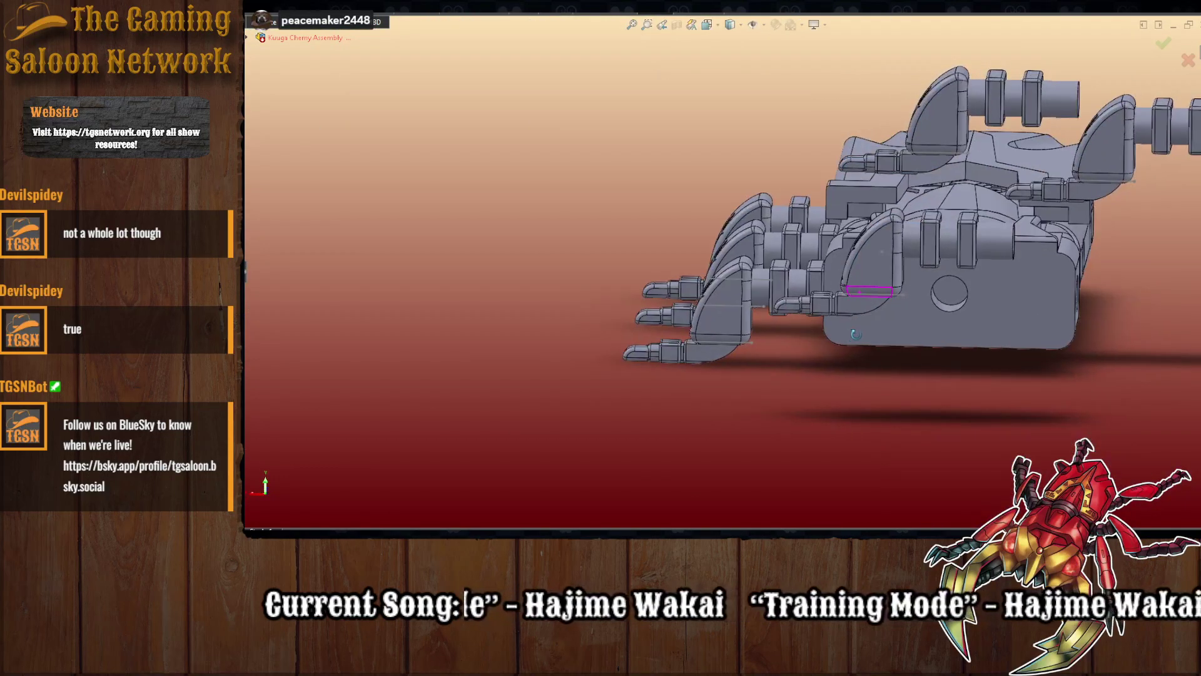
scroll(896, 174, "up", 3)
scroll(876, 294, "down", 4)
scroll(795, 410, "up", 2)
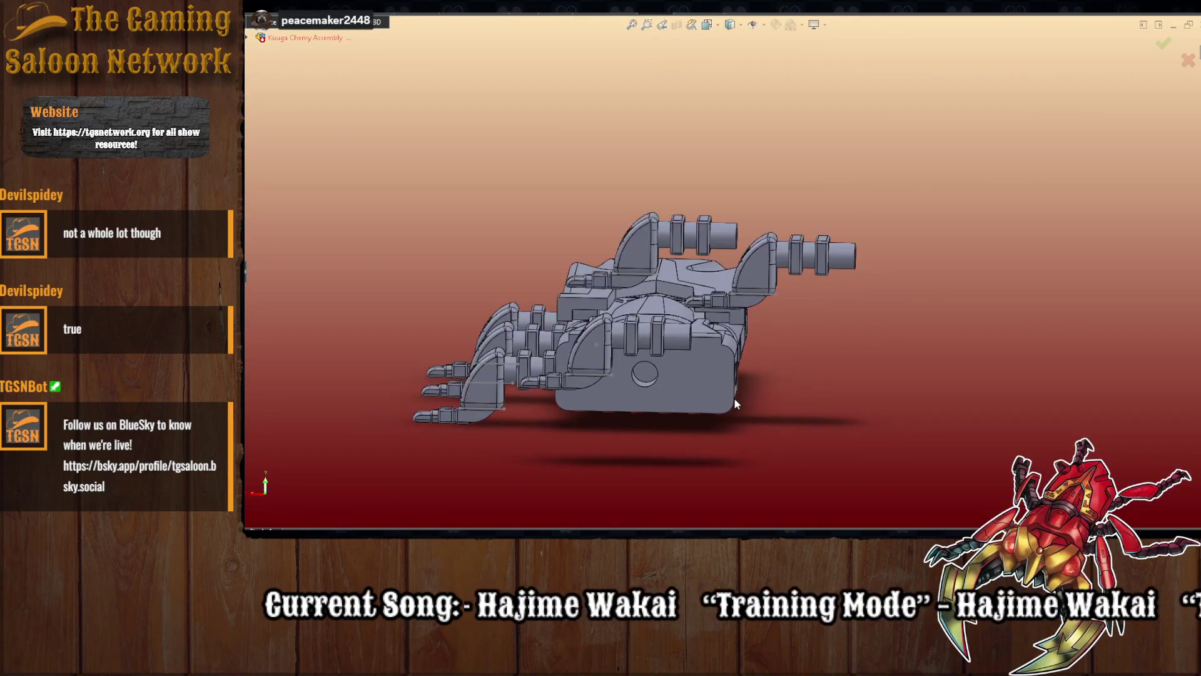
left_click_drag(592, 351, 926, 350)
right_click_drag(926, 350, 922, 372)
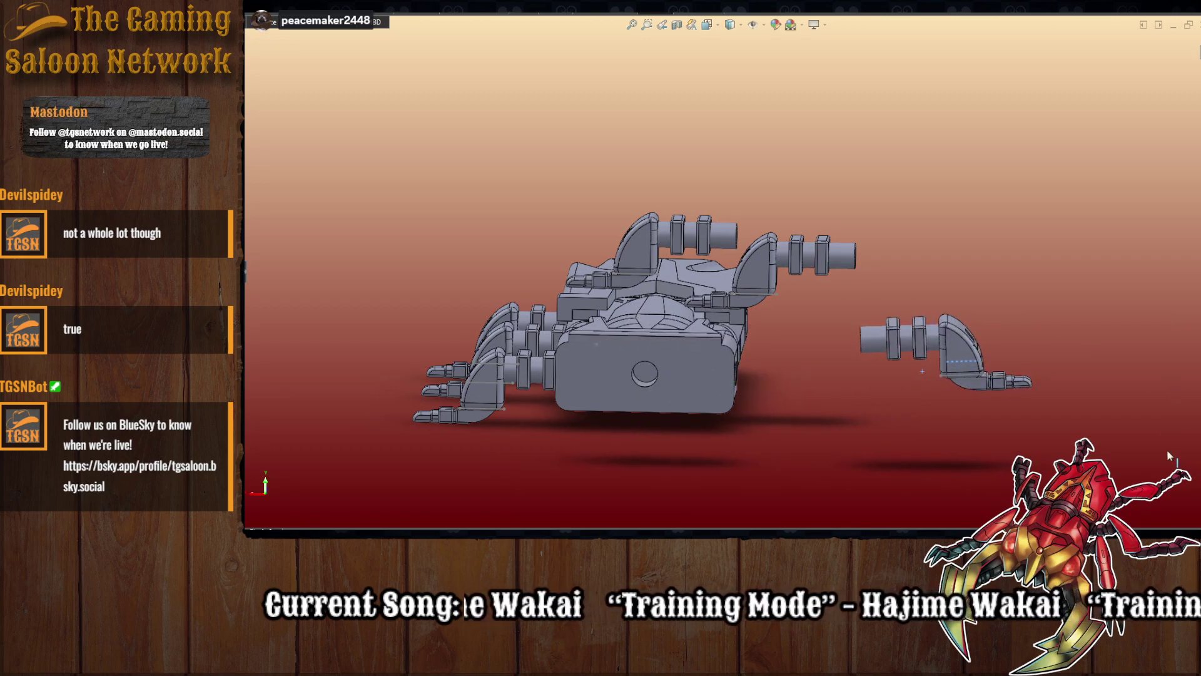
left_click_drag(748, 279, 879, 242)
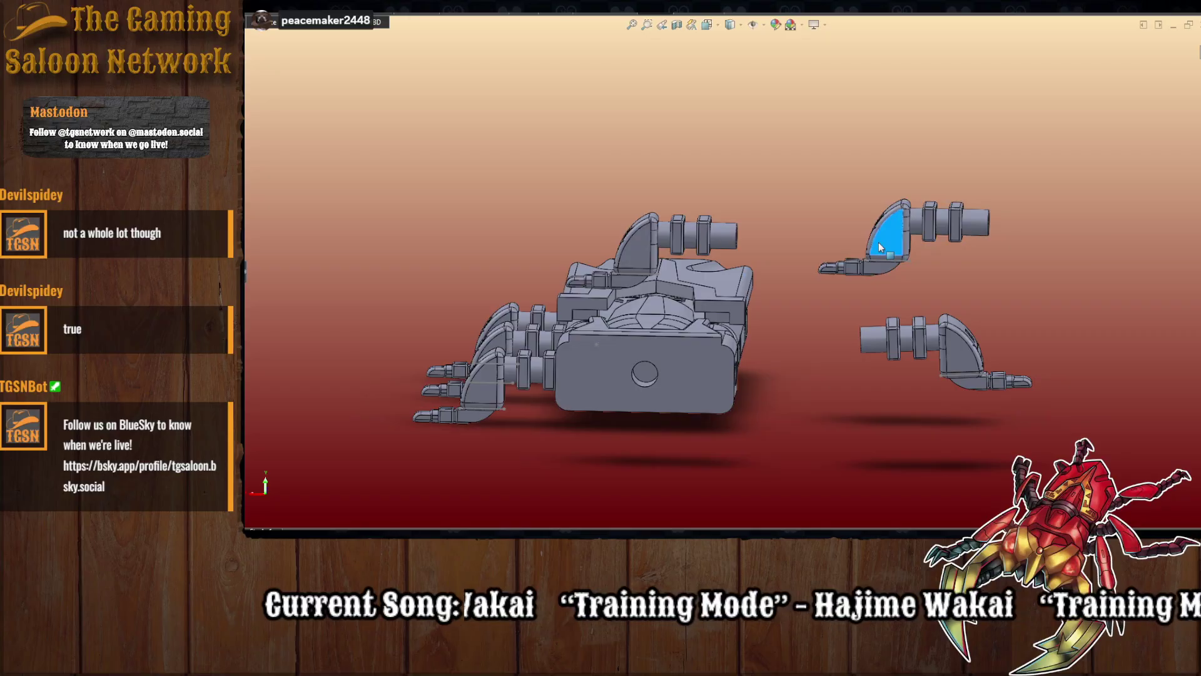
right_click_drag(879, 242, 1063, 300)
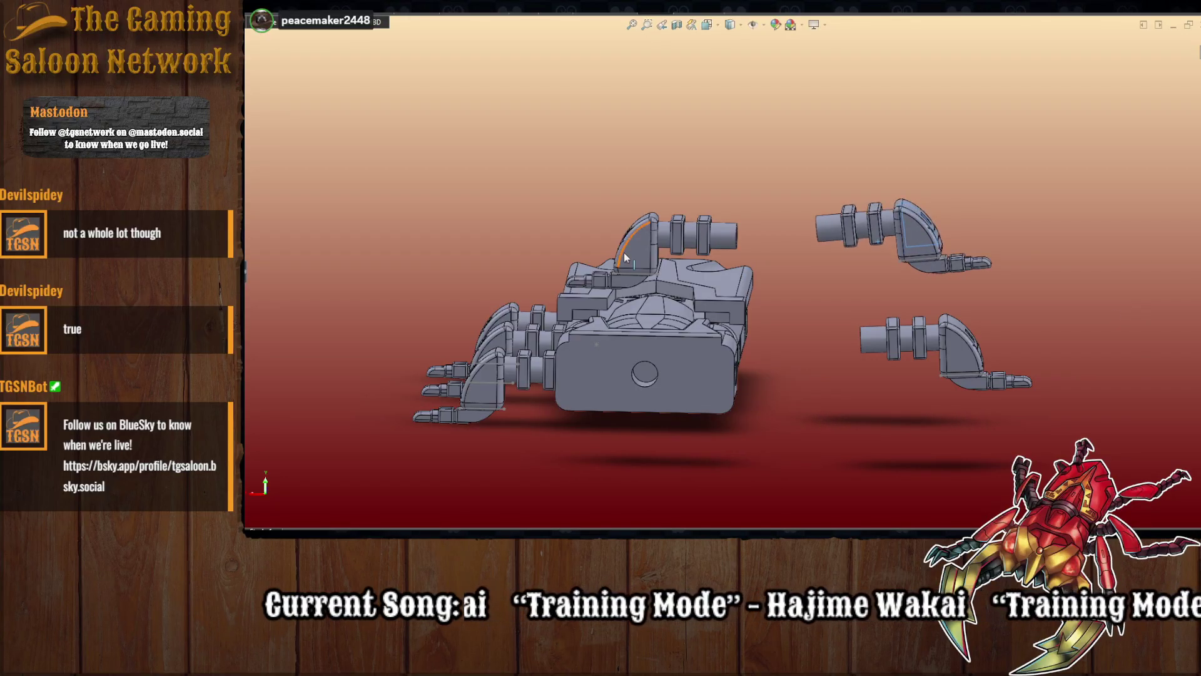
left_click_drag(619, 251, 1017, 292)
right_click_drag(1155, 310, 778, 371)
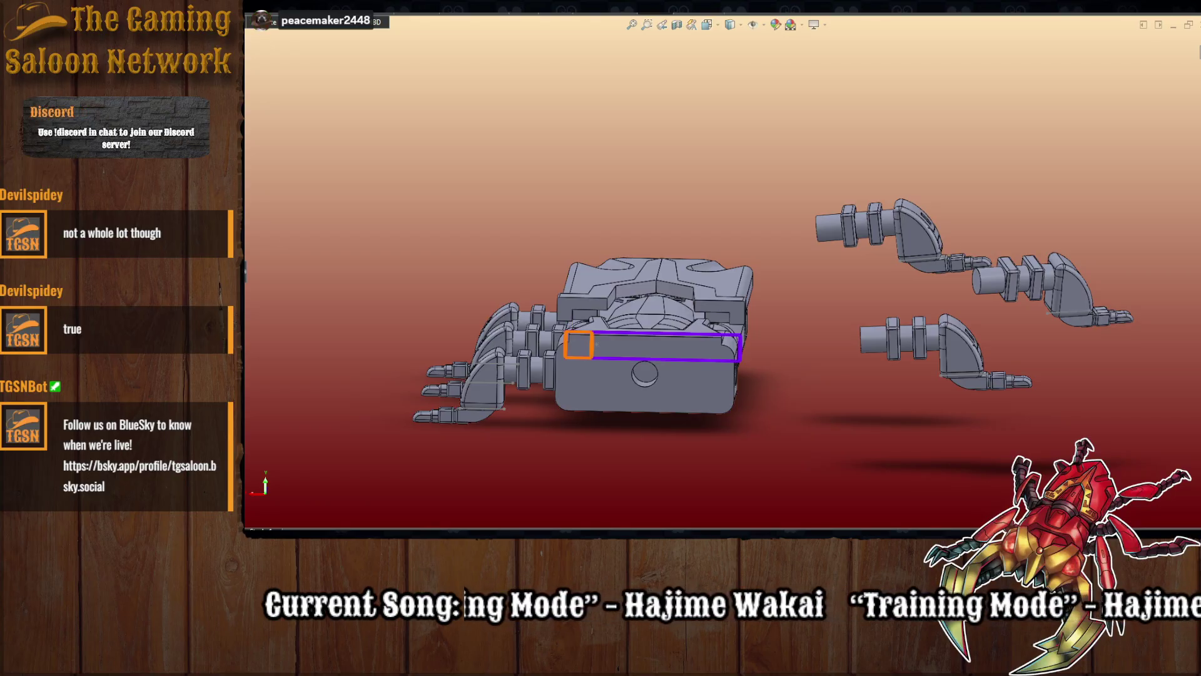
- Mate the first spare leg's peg concentrically with the opposite side's hole nearest the body's single-hole end face
middle_click_drag(512, 457, 601, 466)
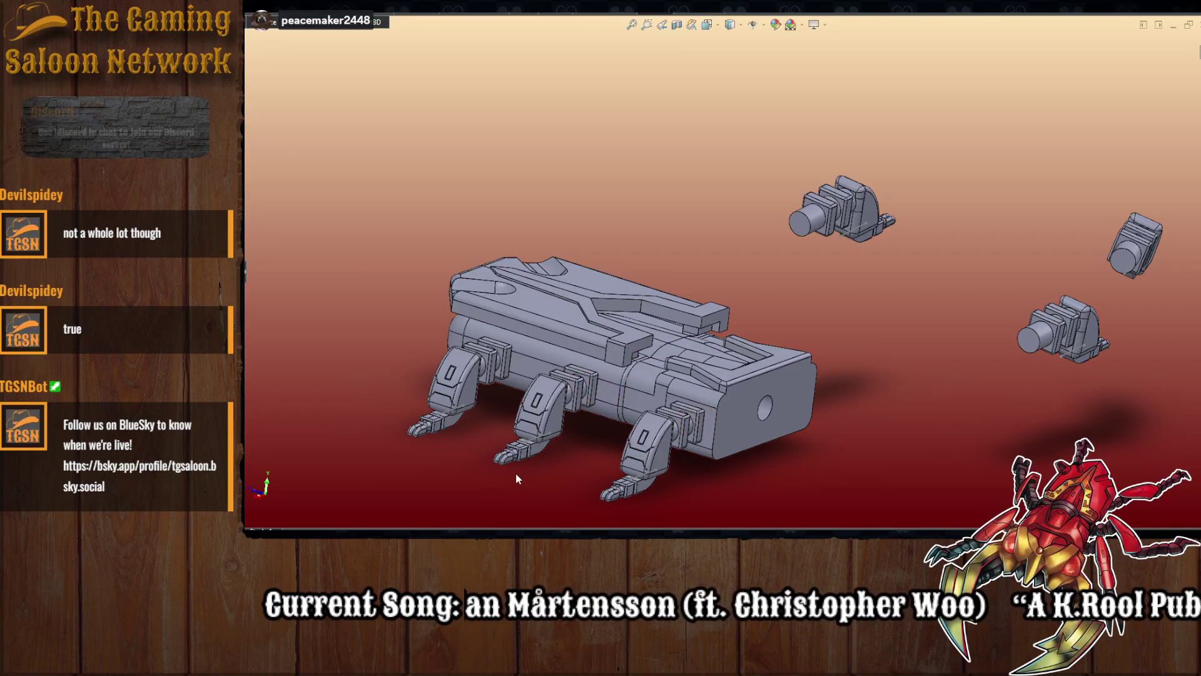
middle_click_drag(517, 479, 538, 329)
scroll(780, 321, "up", 2)
scroll(929, 230, "down", 3)
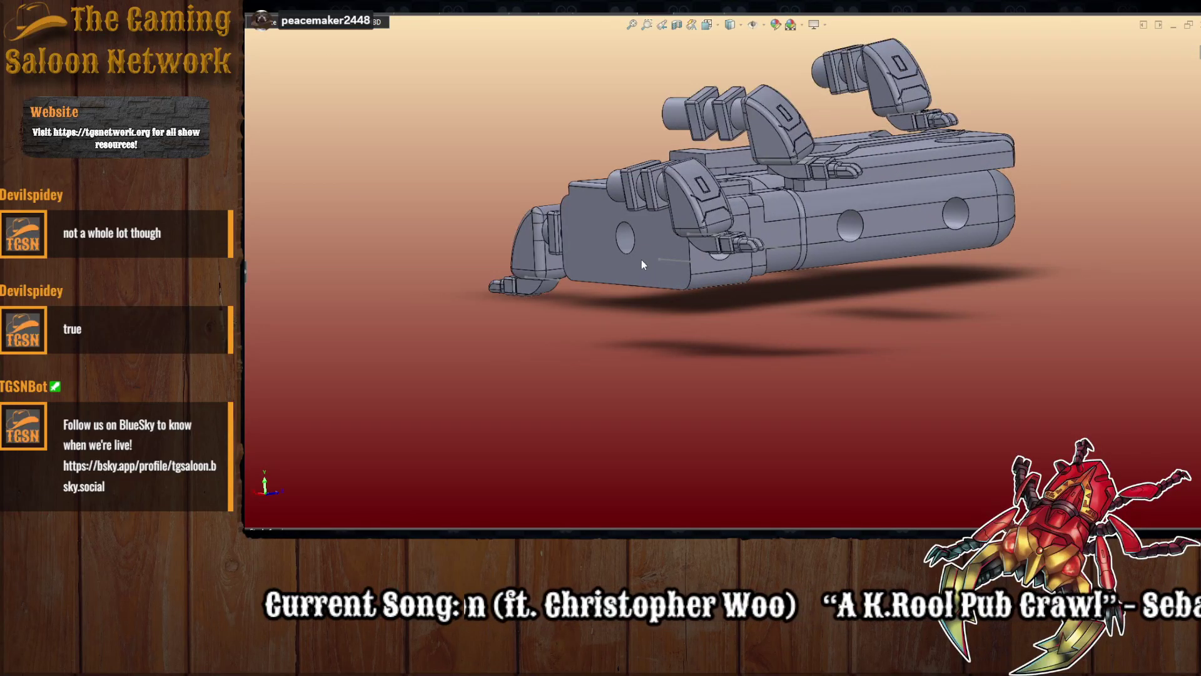
left_click(619, 191)
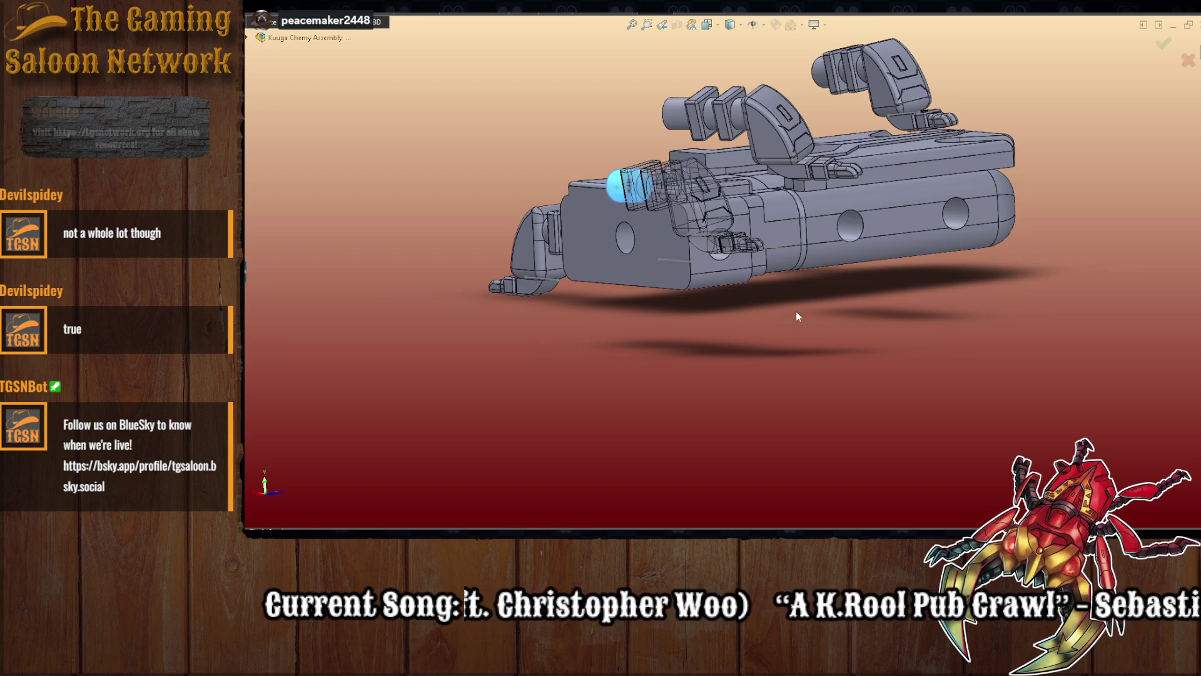
middle_click_drag(796, 310, 745, 347)
left_click(703, 261)
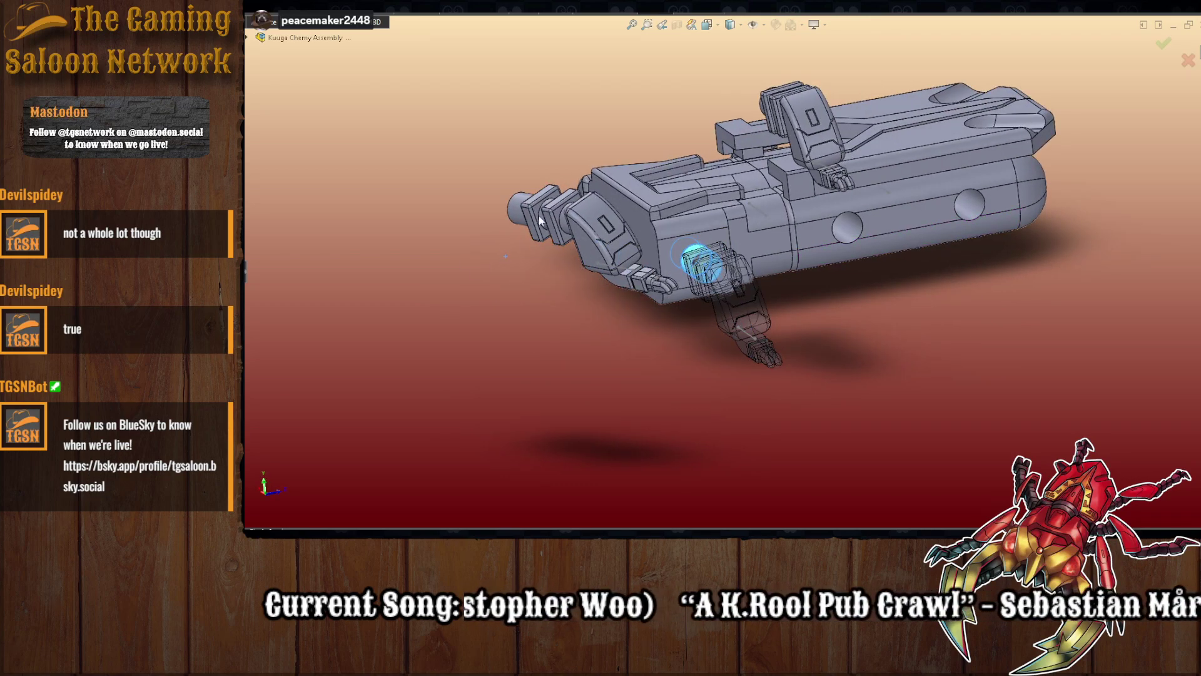
key("Return")
- Mate the last two spare legs' pegs concentrically with the middle and far holes on the body's opposite side
left_click(850, 226)
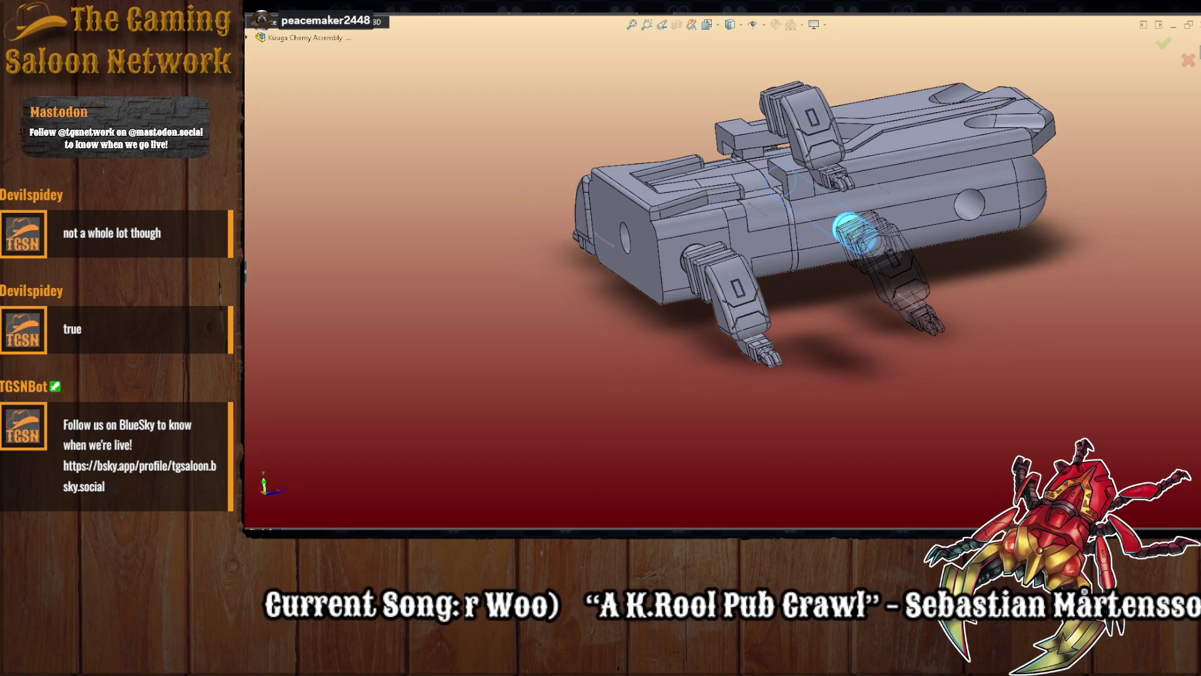
key("Return")
middle_click_drag(814, 162, 1088, 206)
left_click(998, 119)
left_click(1119, 233)
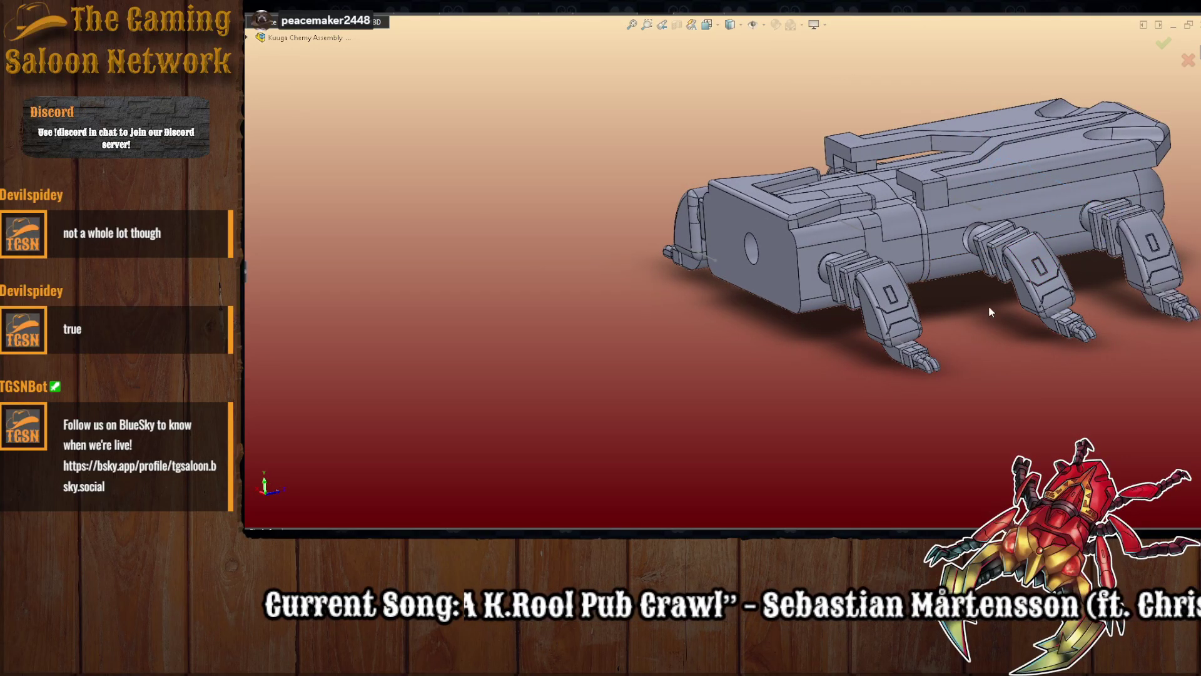
- Mate the collar faces of the nearest and middle legs on the second side flush against the body's side face
scroll(874, 320, "up", 5)
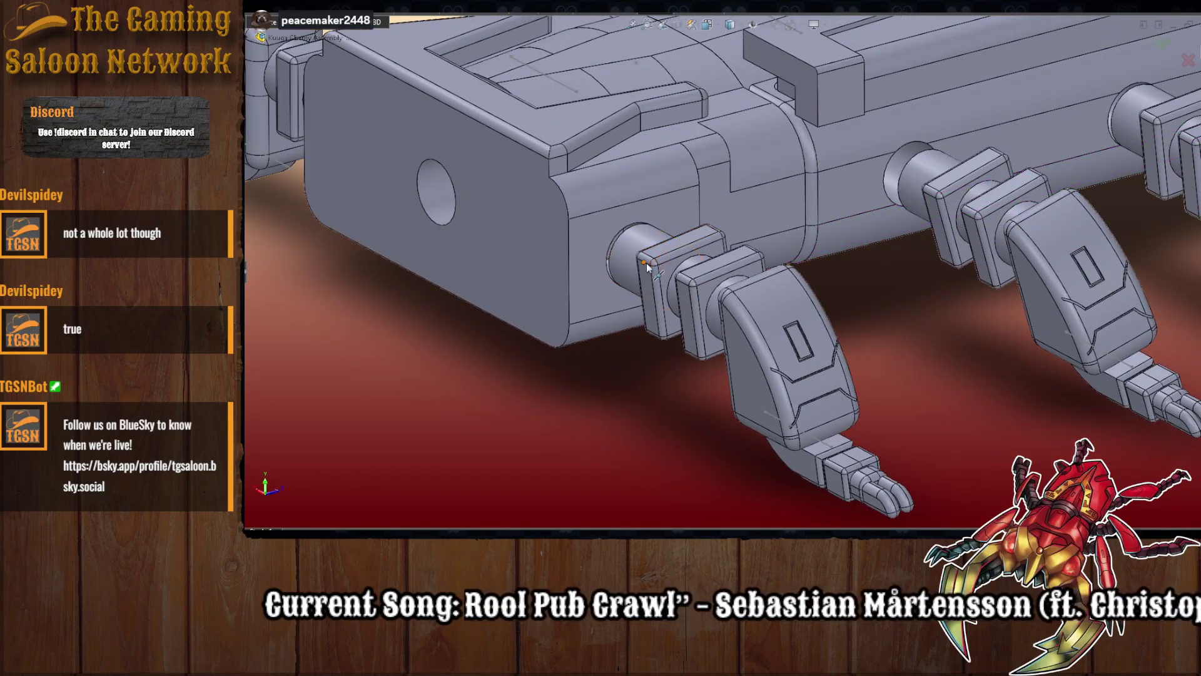
middle_click_drag(648, 265, 468, 246)
left_click(649, 258)
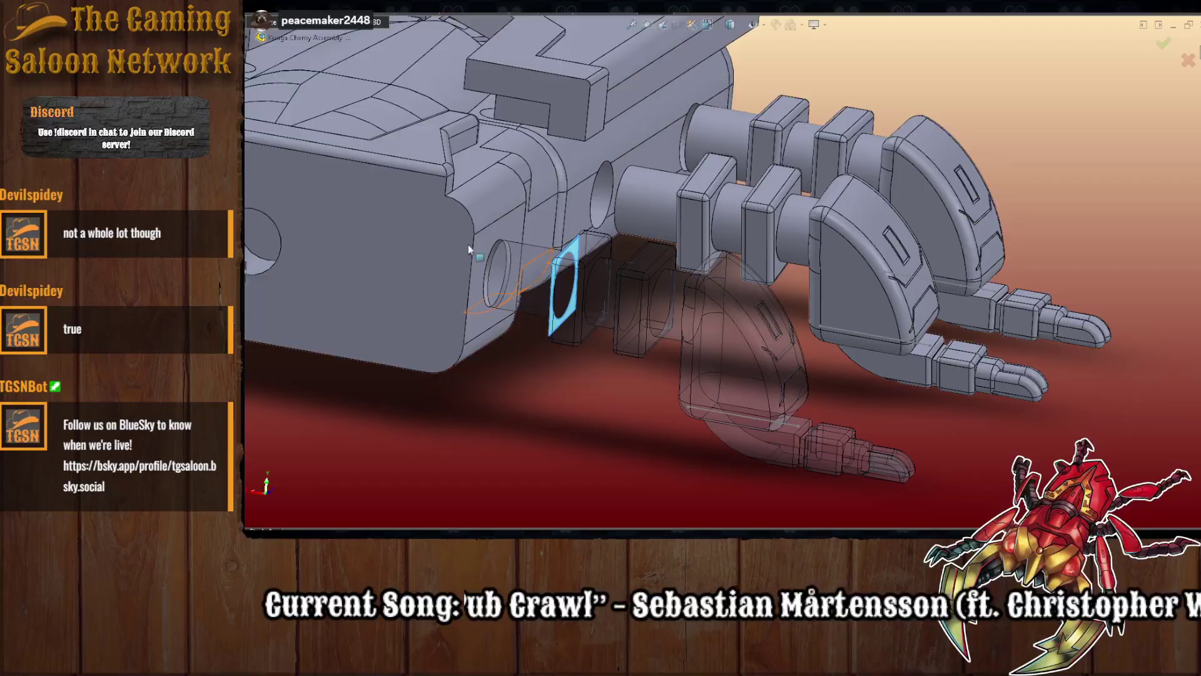
left_click(499, 231)
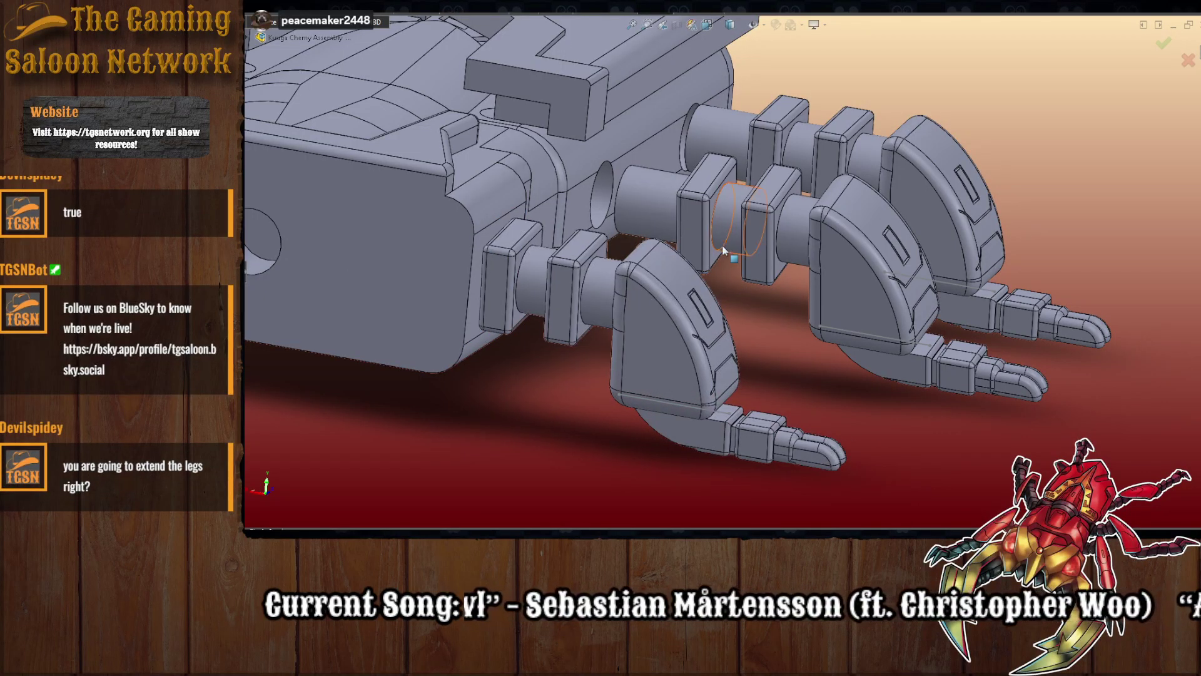
middle_click_drag(715, 243, 542, 232)
left_click(682, 250)
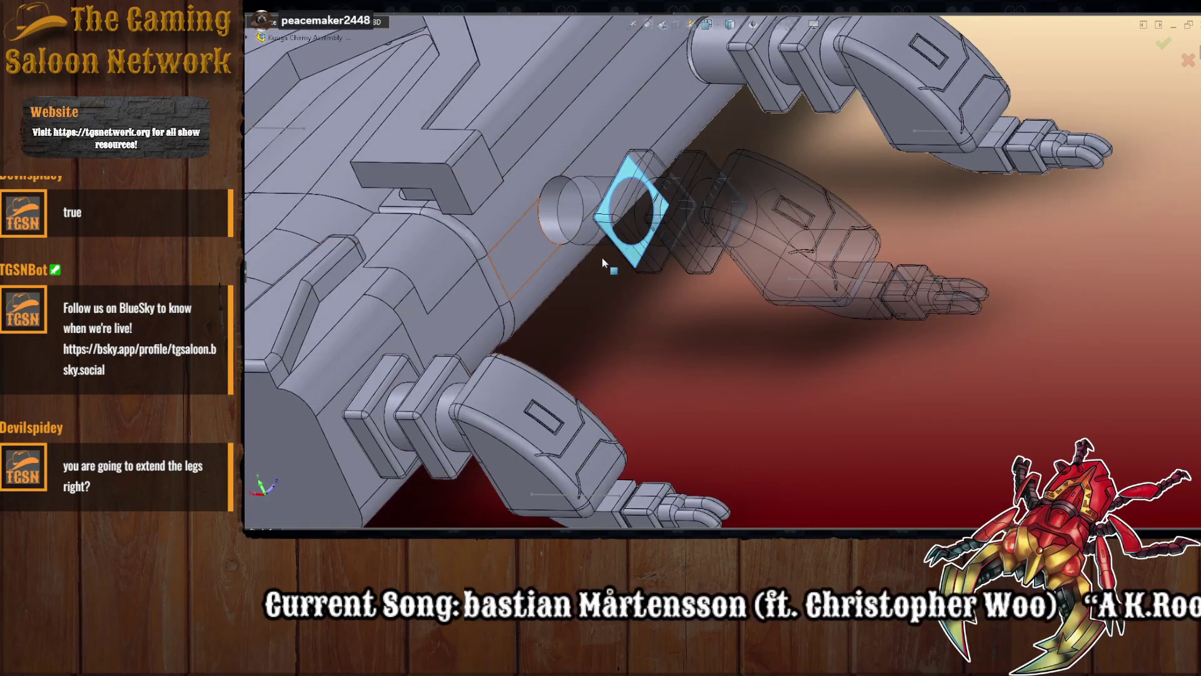
left_click(603, 263)
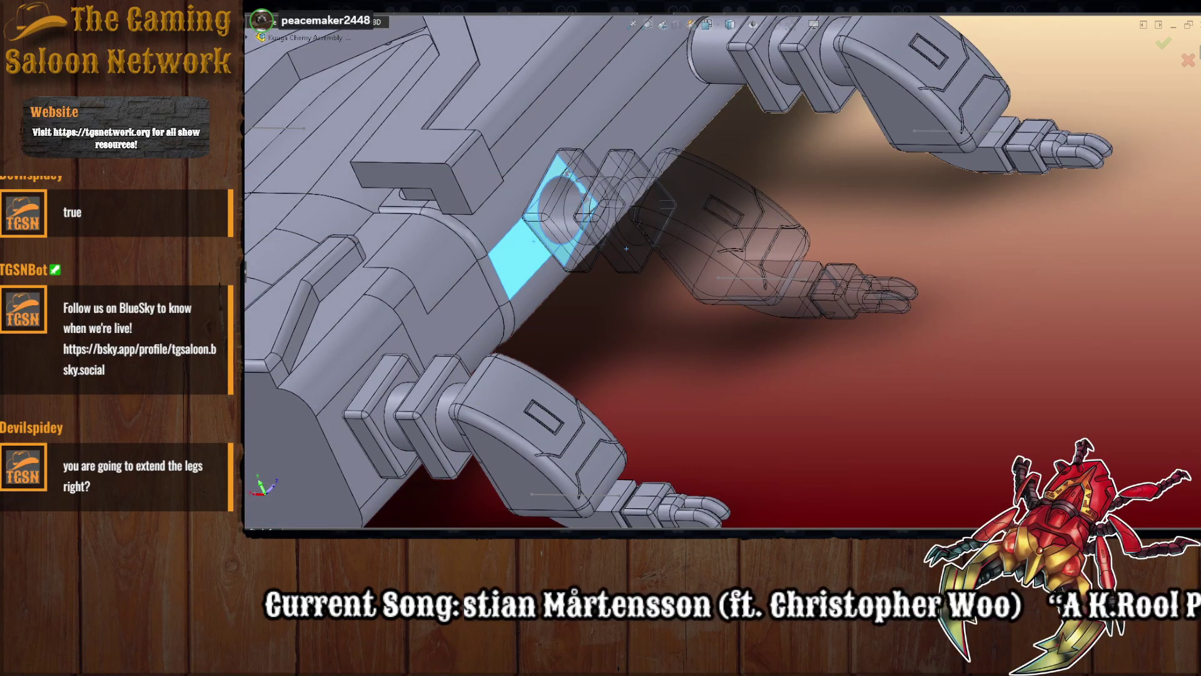
left_click(642, 115)
- Mate the far leg's collar face flush against the body's side face
middle_click_drag(648, 115, 763, 58)
scroll(763, 58, "up", 3)
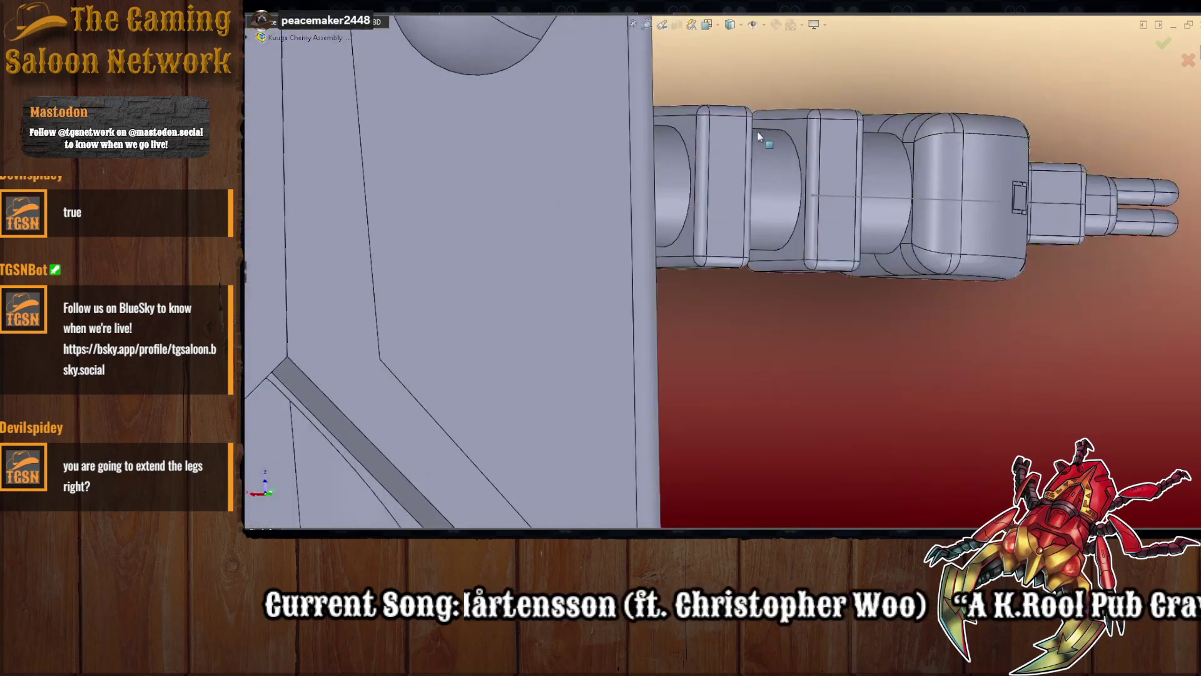
left_click(689, 247)
middle_click_drag(654, 363, 621, 289)
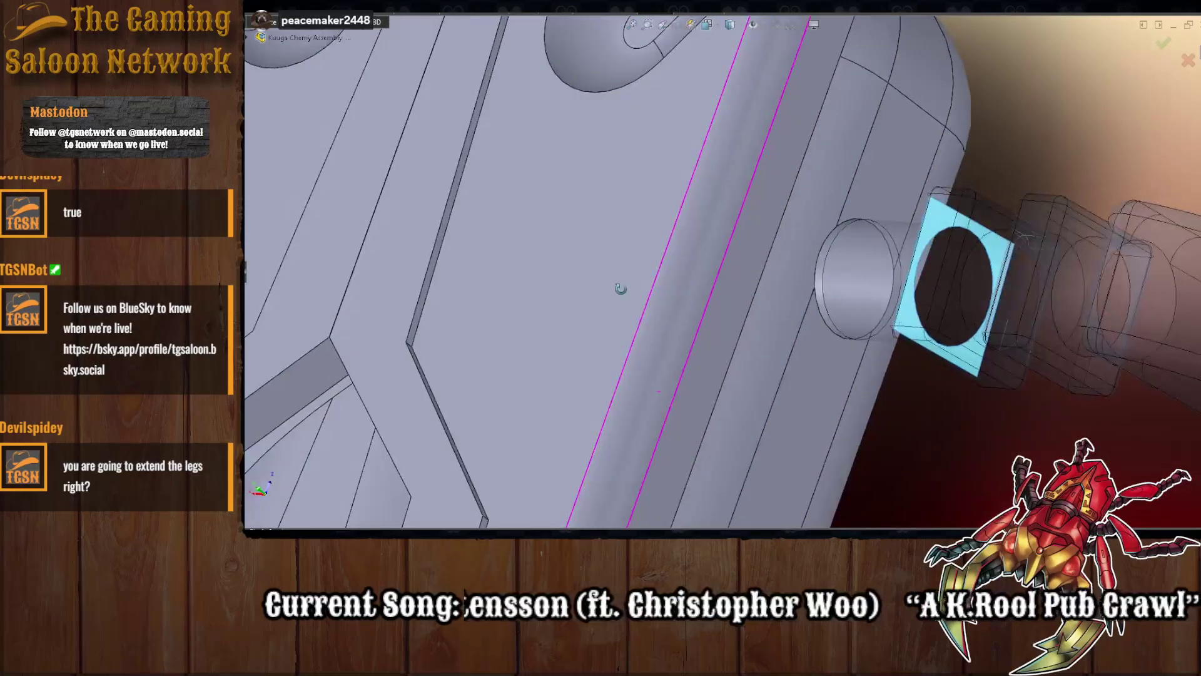
left_click(831, 351)
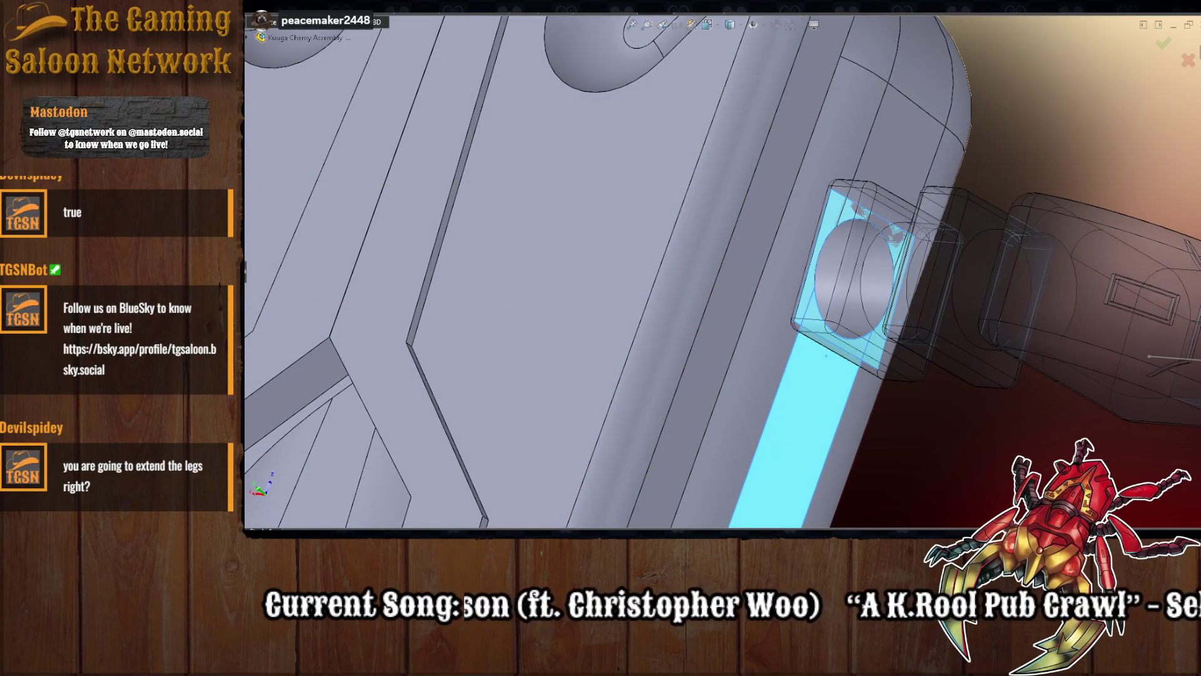
left_click(912, 379)
- Align the collar top faces of the far and middle legs with the body's flat upper face
left_click(817, 284)
middle_click_drag(832, 343, 482, 339)
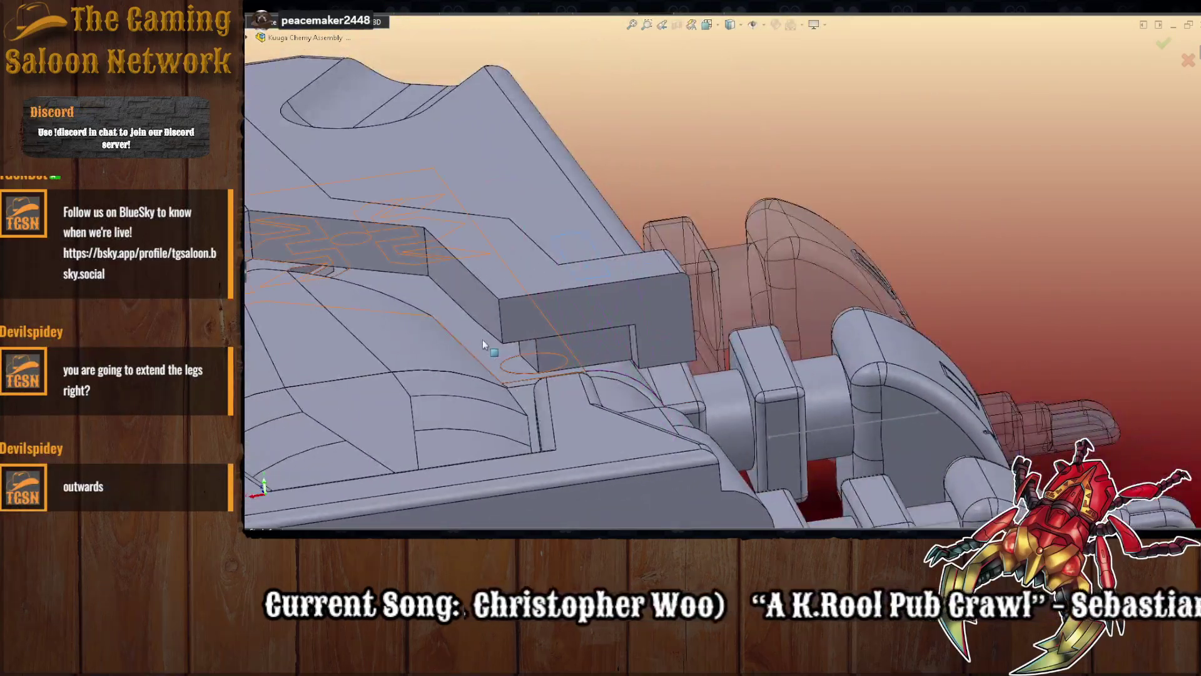
left_click(481, 339)
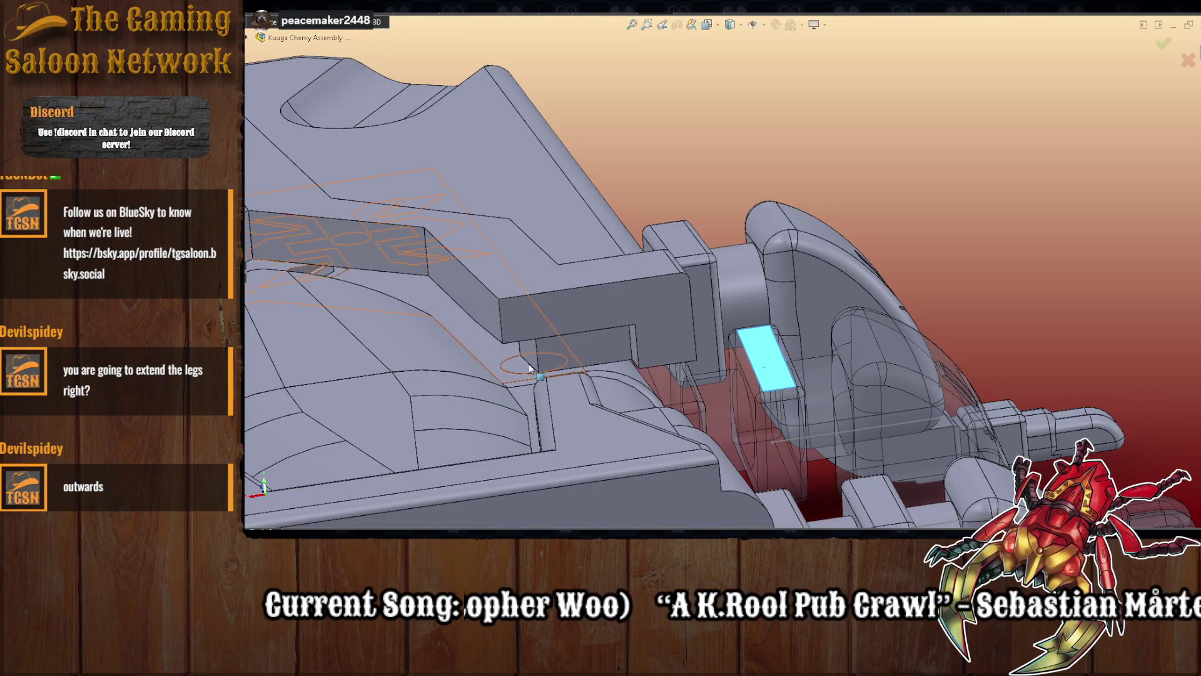
left_click(600, 390)
scroll(776, 441, "up", 5)
scroll(780, 439, "down", 4)
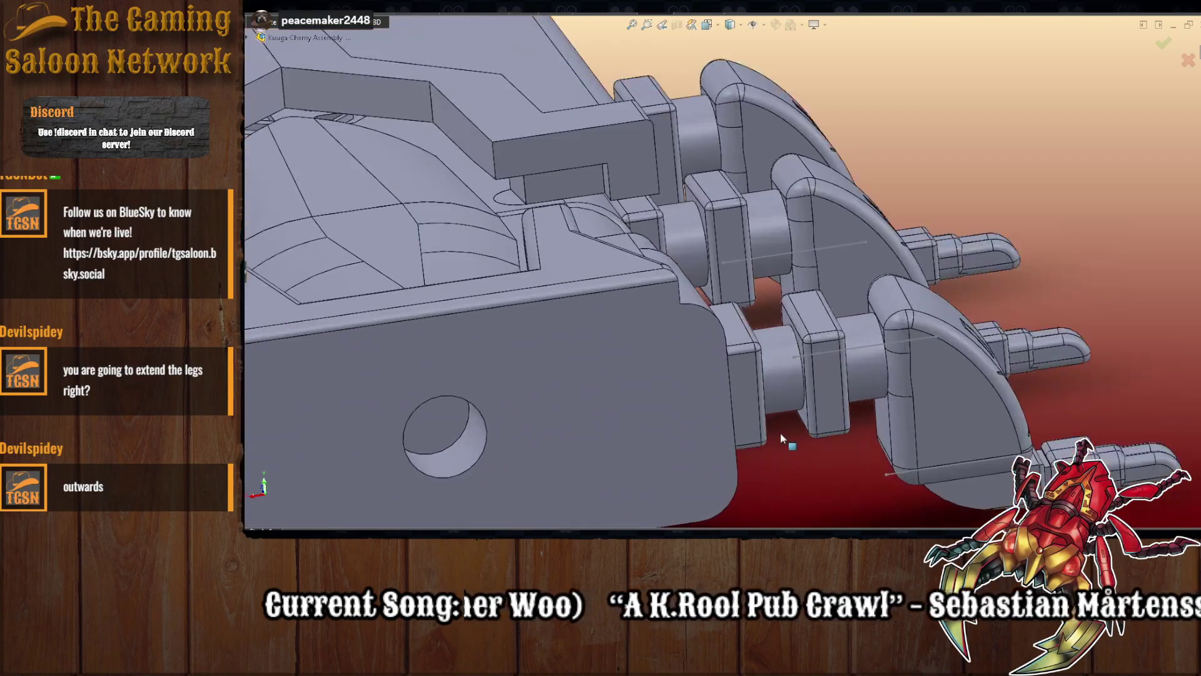
- Align the collar top face of the leg nearest the single-hole end with the body's flat upper face and finish mating
left_click(740, 336)
middle_click_drag(760, 335, 595, 162)
left_click(595, 161)
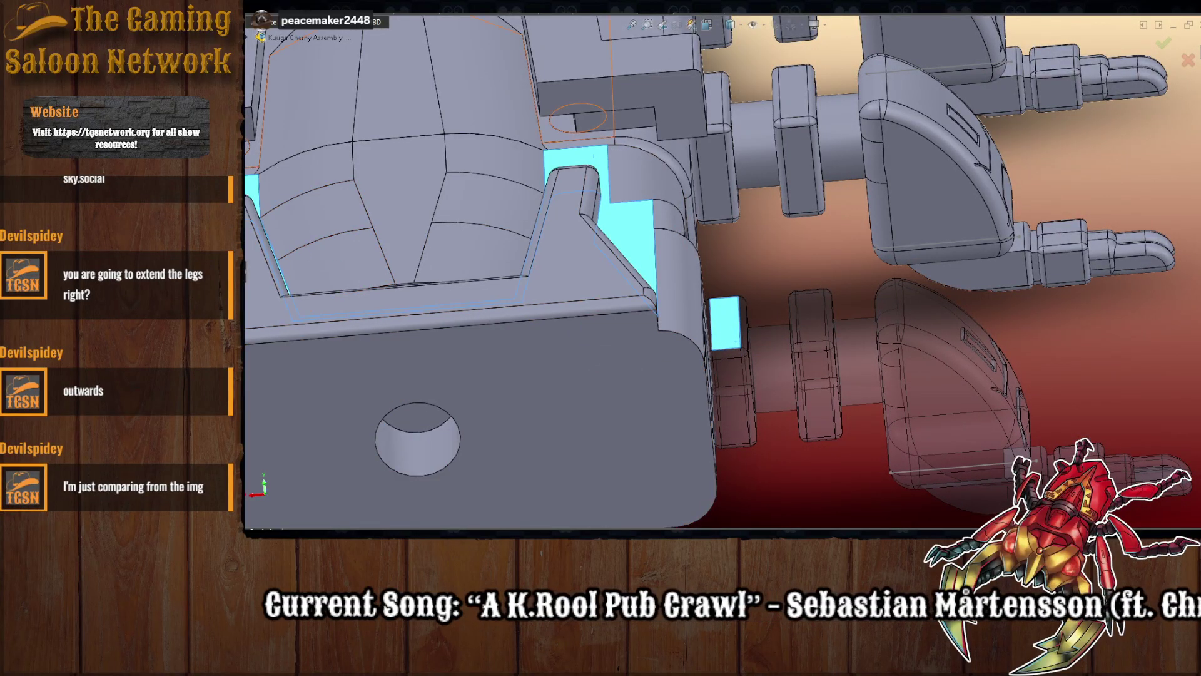
key("Return")
scroll(743, 258, "up", 5)
scroll(733, 291, "down", 2)
middle_click_drag(707, 416, 681, 406)
scroll(682, 405, "up", 5)
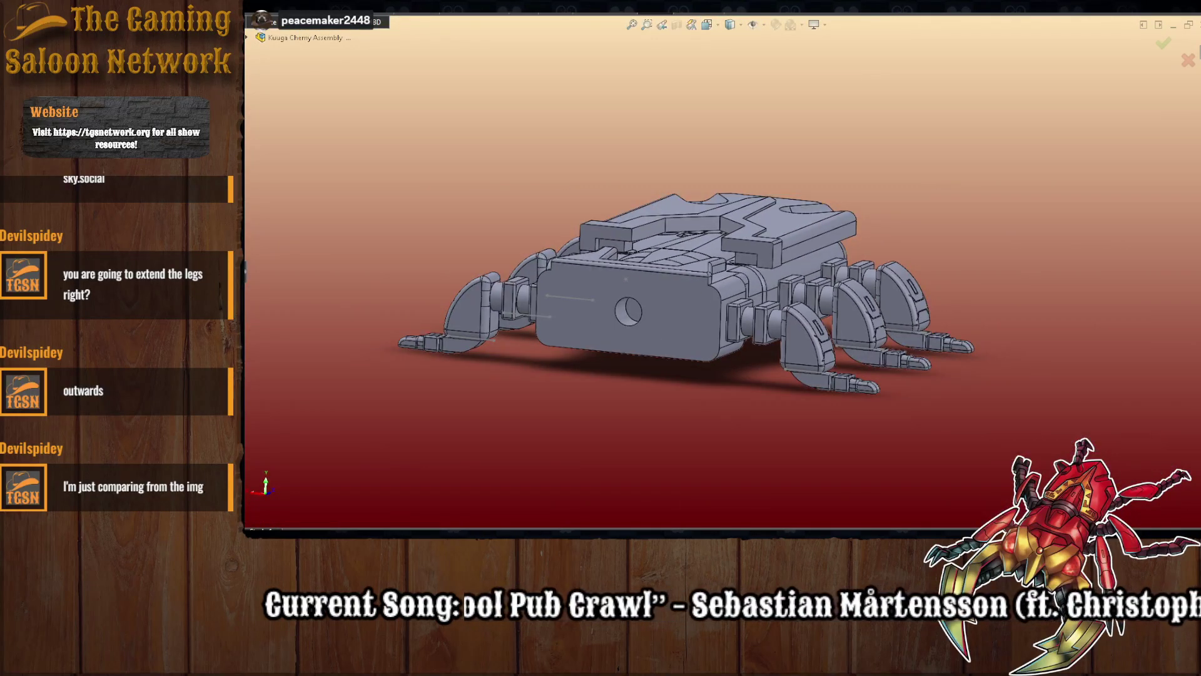
key("Escape")
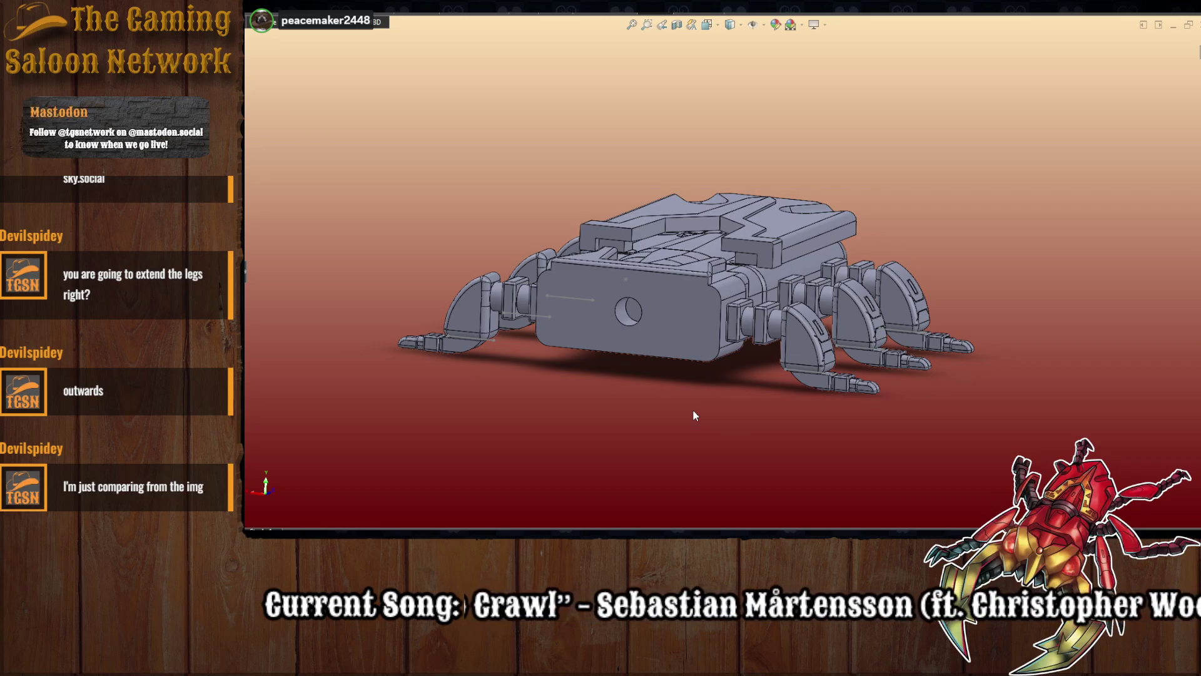
- Examine the length and proportions of the mounted legs and their shields against the body
middle_click_drag(751, 413, 740, 440)
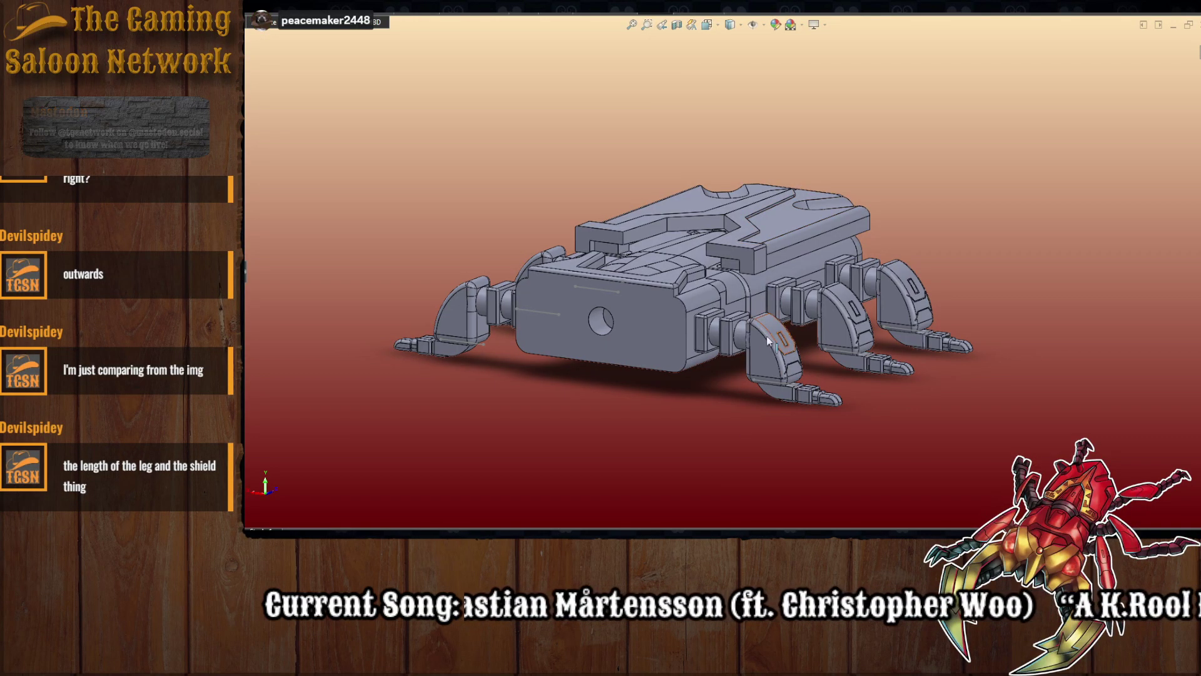
scroll(768, 347, "down", 5)
scroll(768, 352, "up", 4)
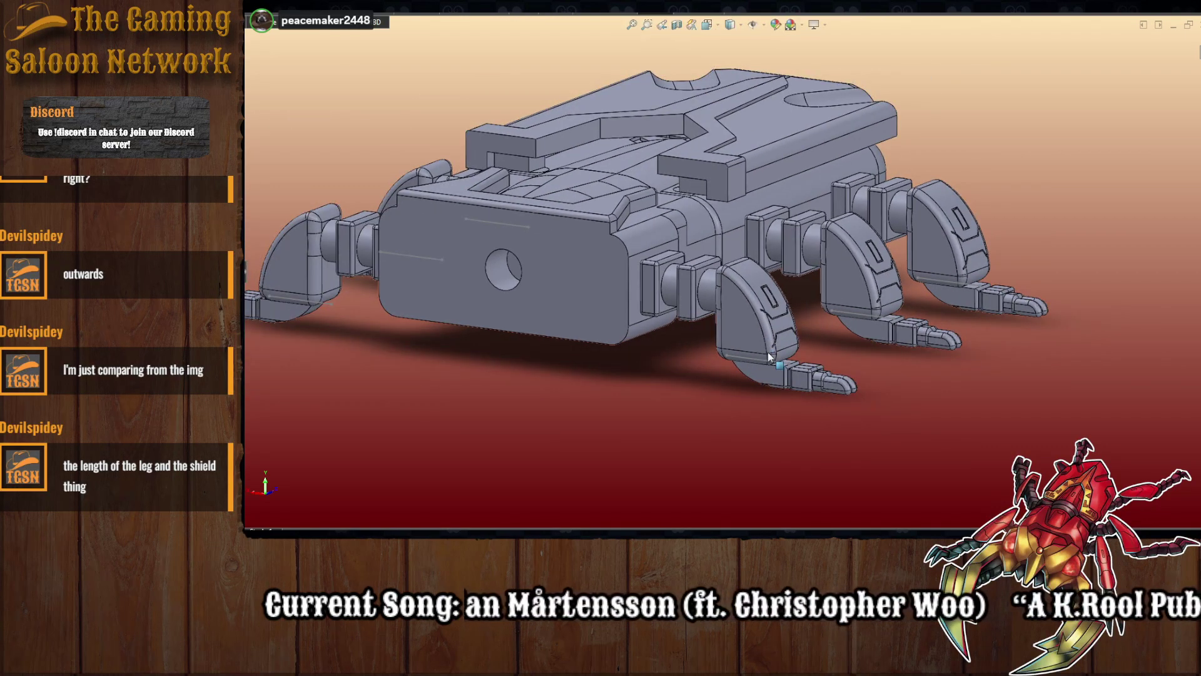
scroll(768, 351, "down", 3)
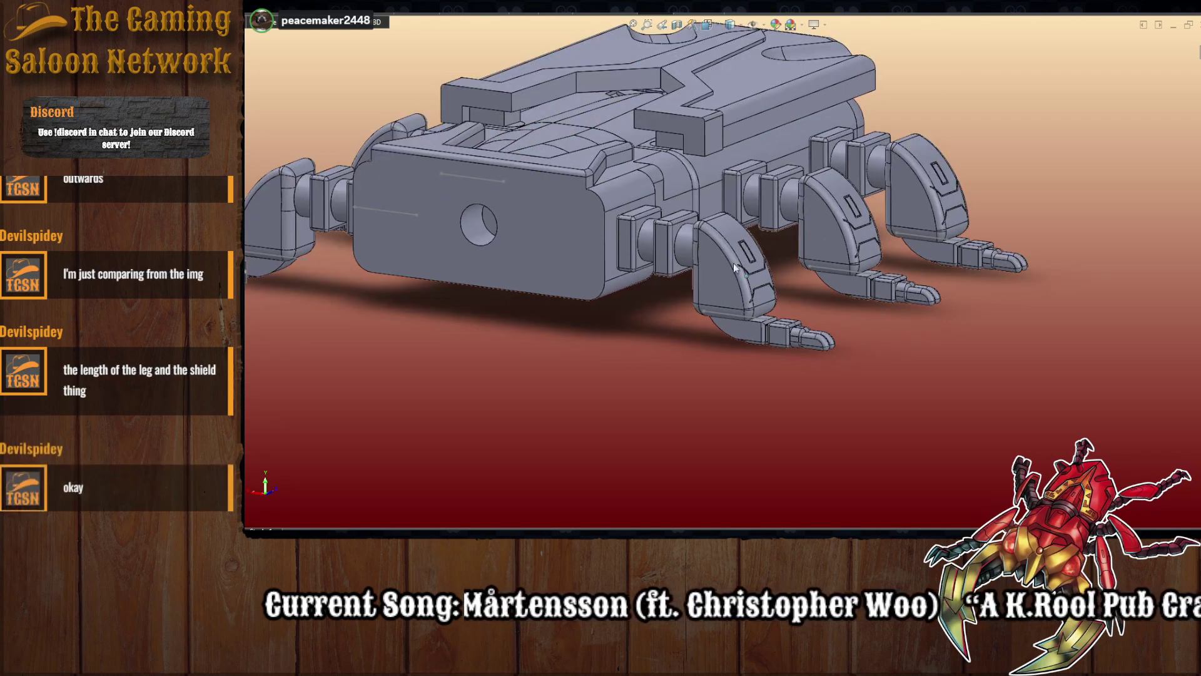
scroll(729, 353, "down", 3)
scroll(719, 341, "up", 4)
scroll(744, 225, "down", 4)
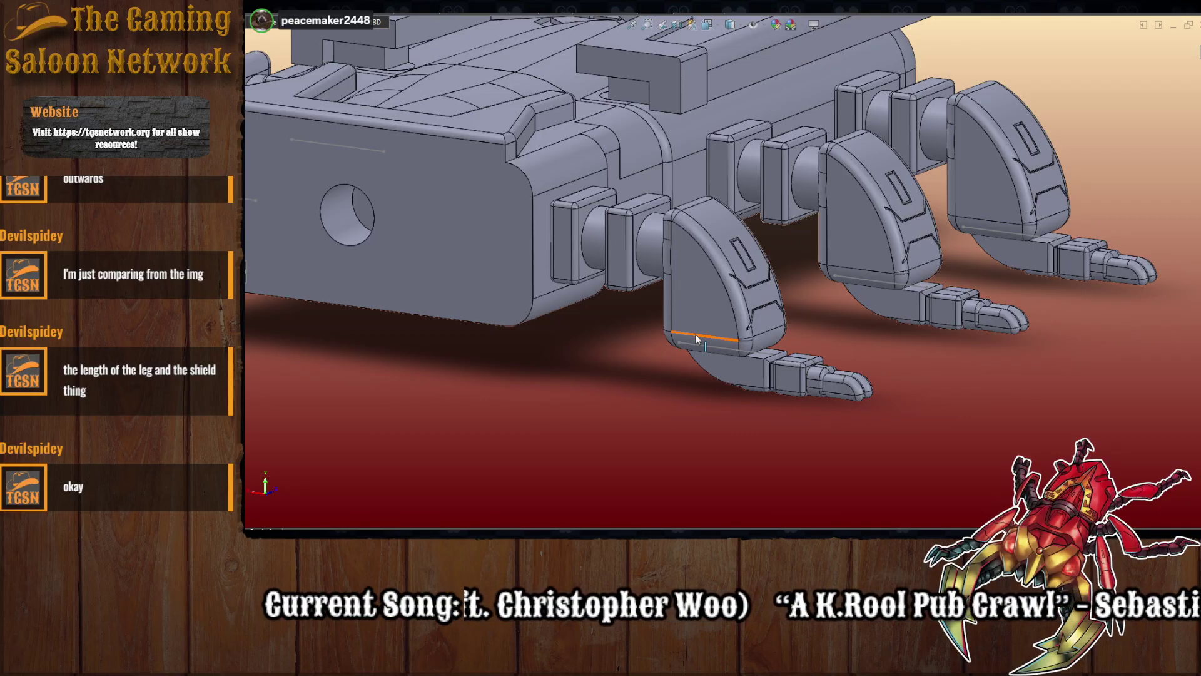
scroll(696, 334, "up", 4)
scroll(697, 338, "down", 3)
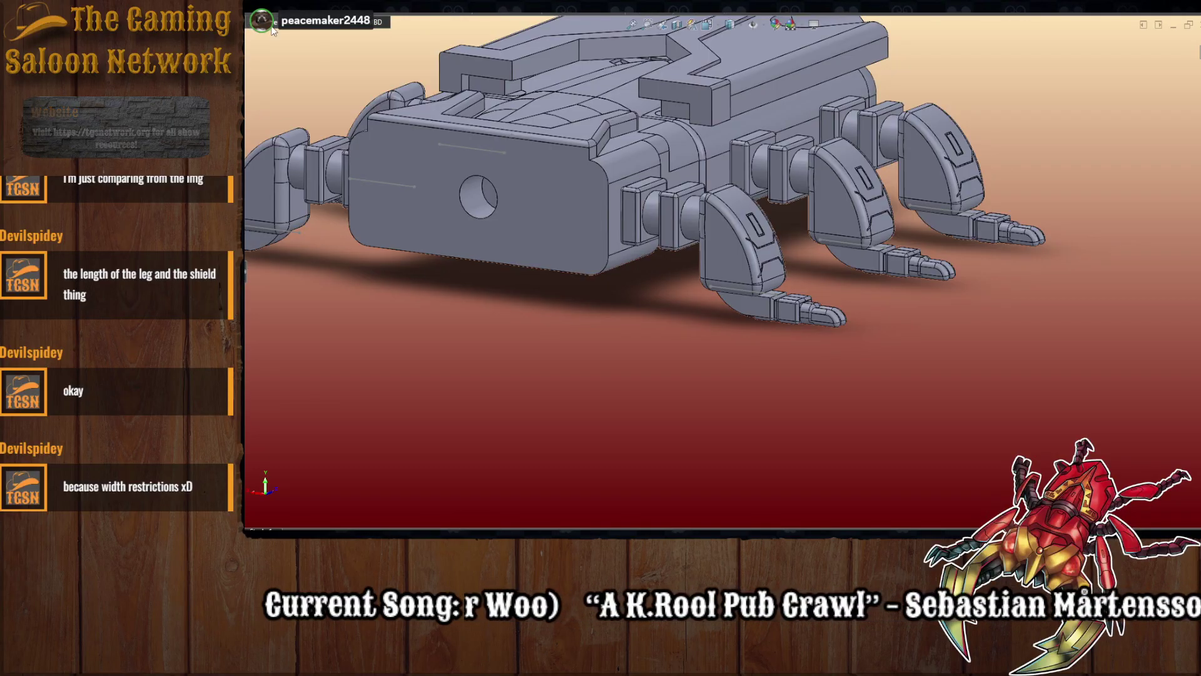
- Measure the shield height on the leg nearest the single-hole end, from its upper corner to its lower edge
scroll(680, 216, "down", 3)
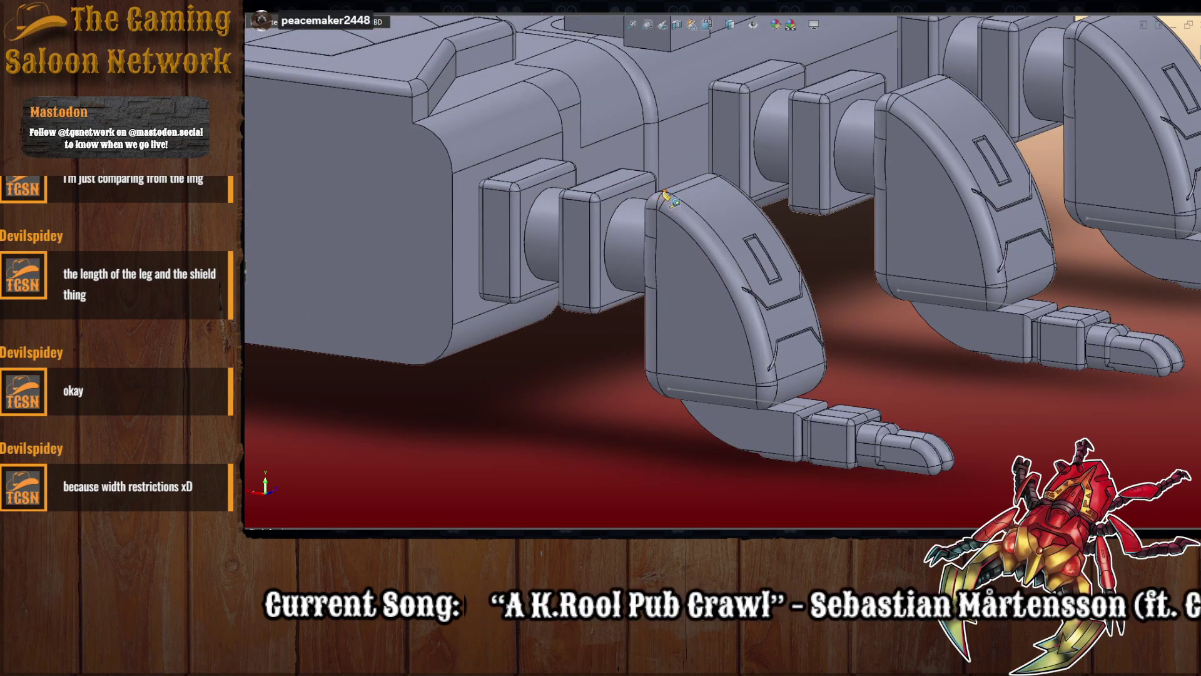
left_click(664, 192)
middle_click_drag(683, 330, 690, 281)
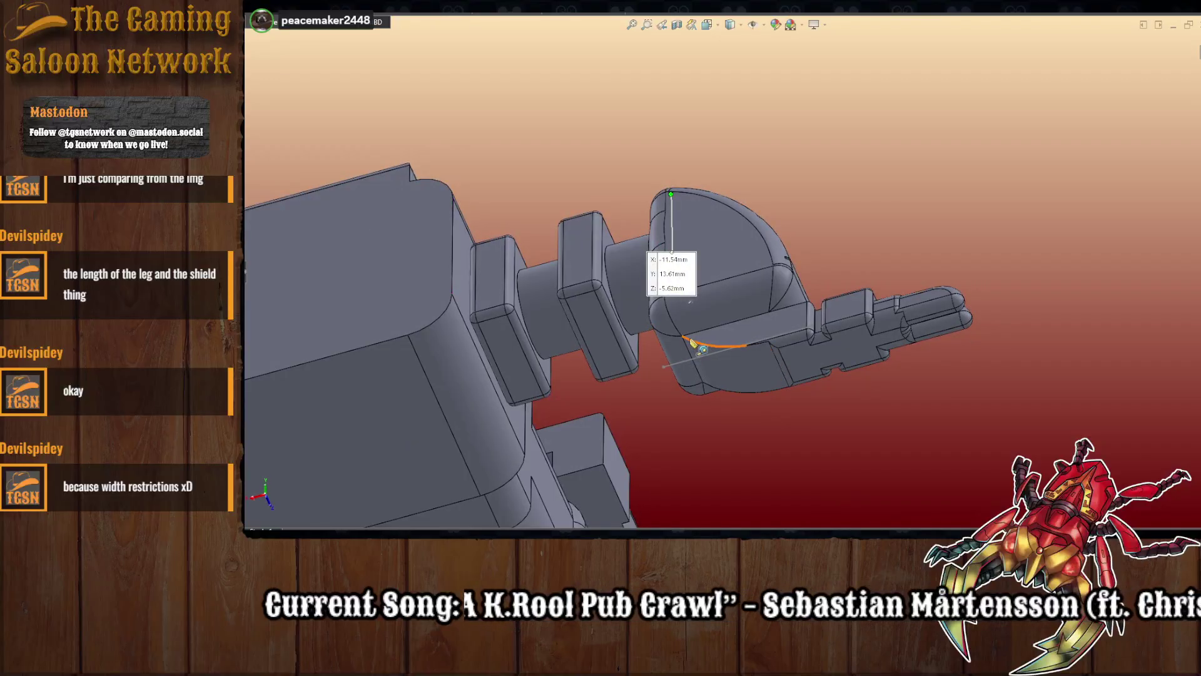
left_click(682, 336)
middle_click_drag(686, 341, 644, 418)
middle_click_drag(588, 374, 694, 442)
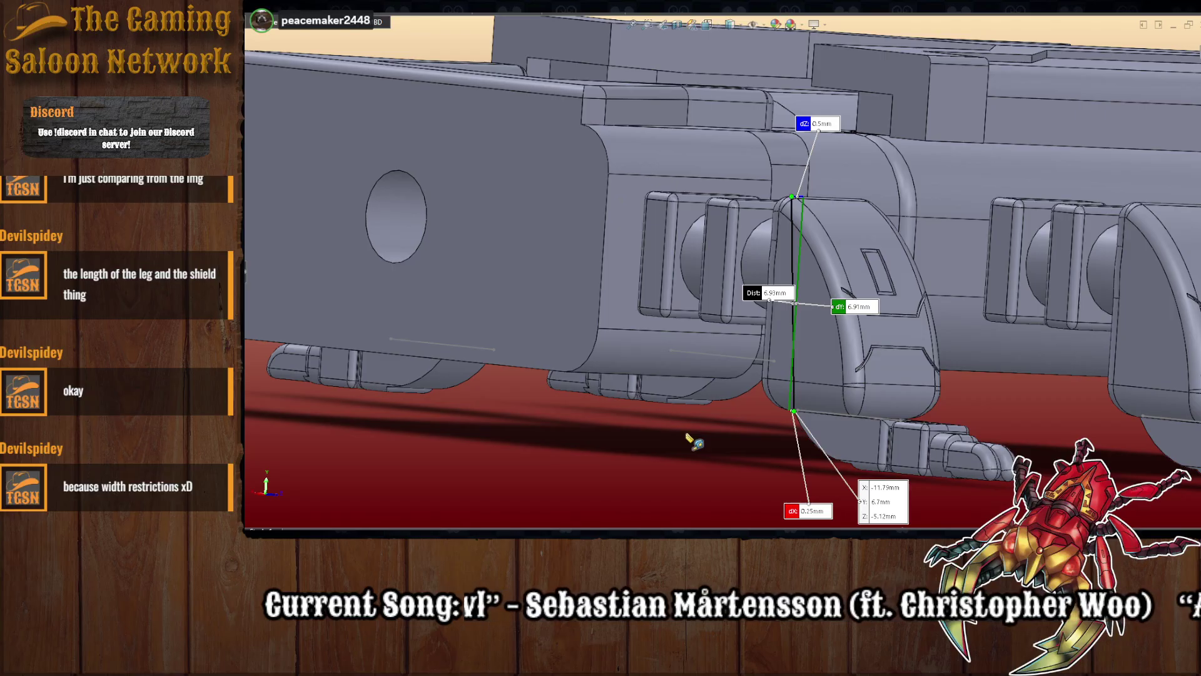
middle_click_drag(695, 441, 797, 228)
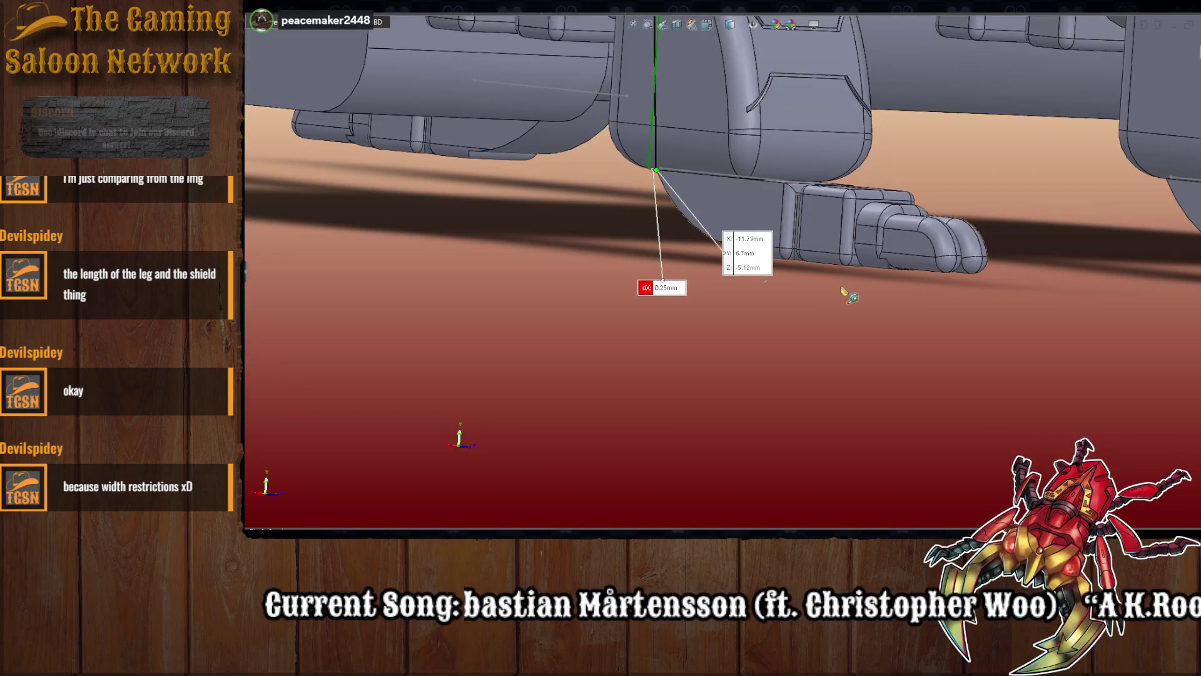
middle_click_drag(847, 294, 872, 409)
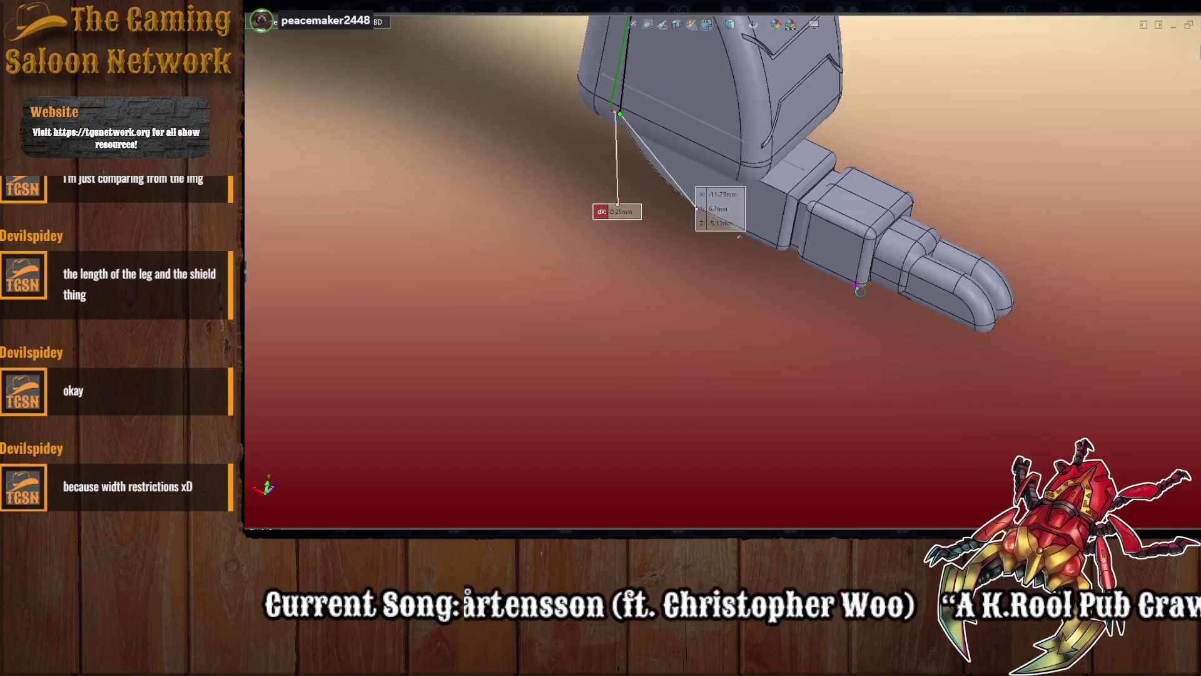
middle_click_drag(887, 217, 869, 256)
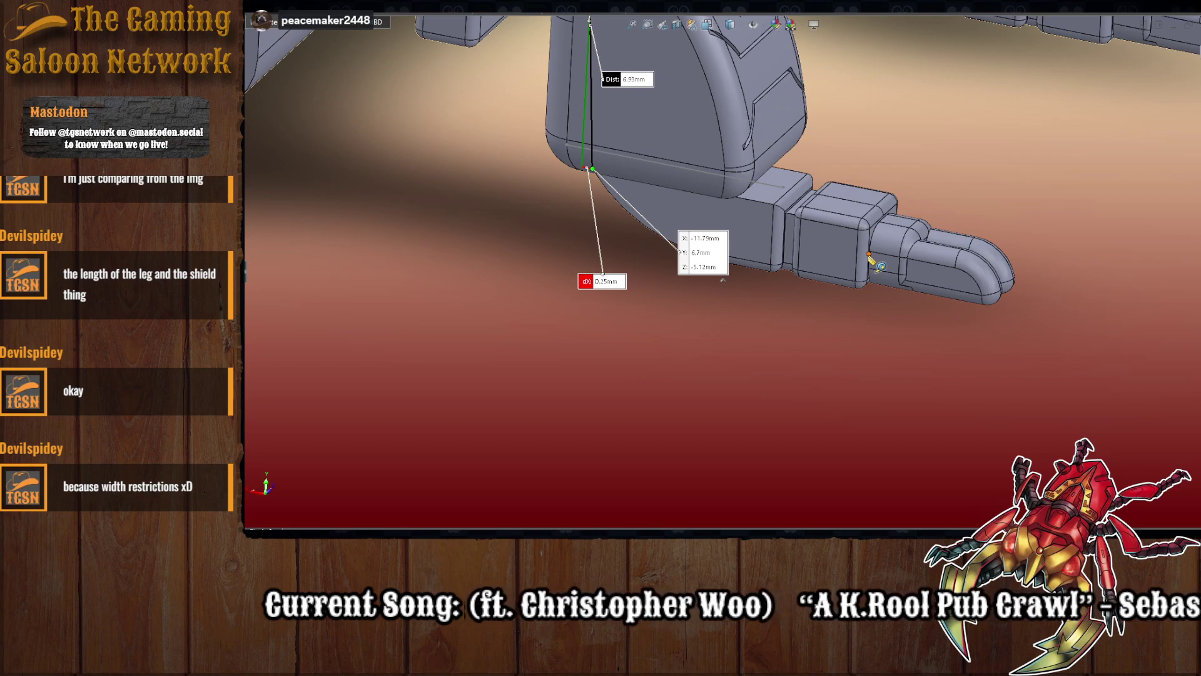
- Inspect the six-legged assembly from the single-hole end and clear the measurement
scroll(899, 301, "up", 6)
middle_click_drag(899, 301, 686, 277)
scroll(774, 180, "down", 3)
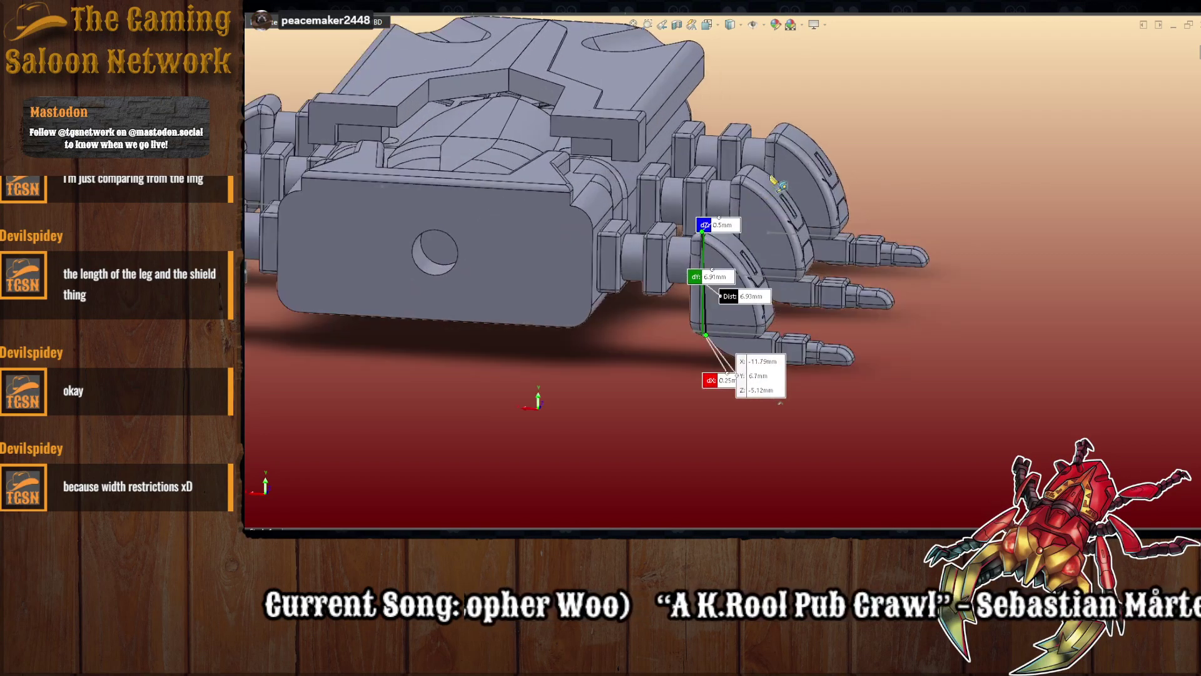
middle_click_drag(665, 319, 970, 351)
scroll(697, 238, "up", 4)
scroll(693, 213, "down", 2)
left_click(667, 394)
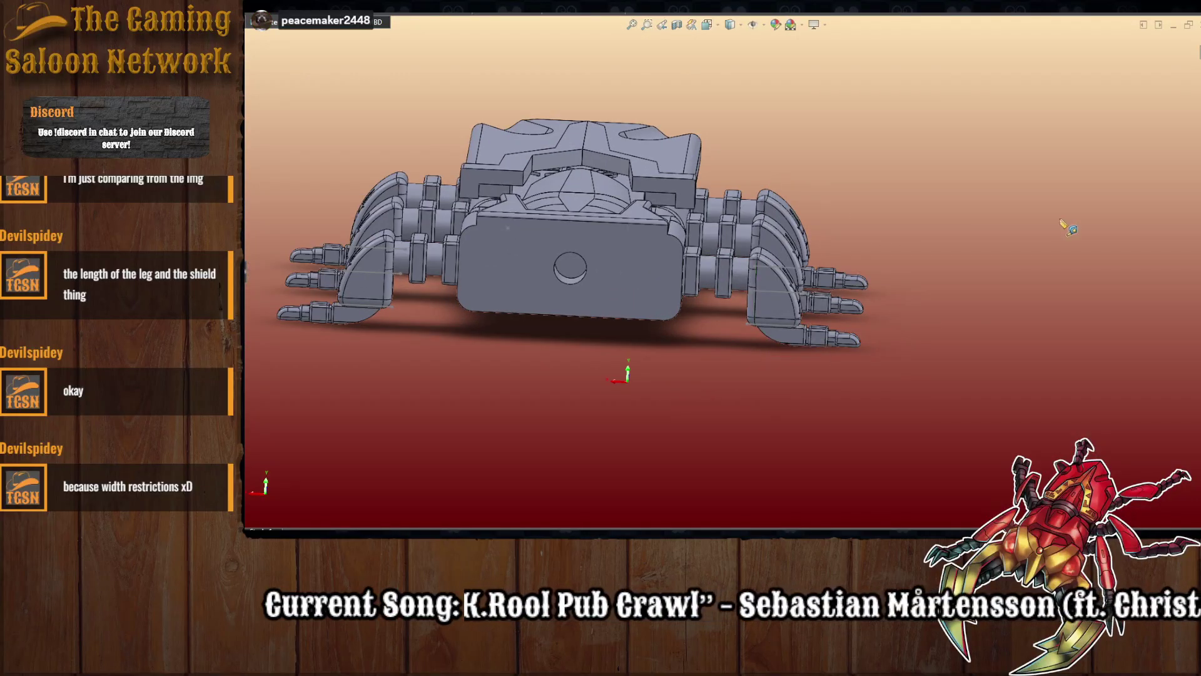
middle_click_drag(627, 374, 816, 410)
scroll(688, 335, "up", 4)
scroll(541, 279, "down", 2)
scroll(829, 404, "down", 5)
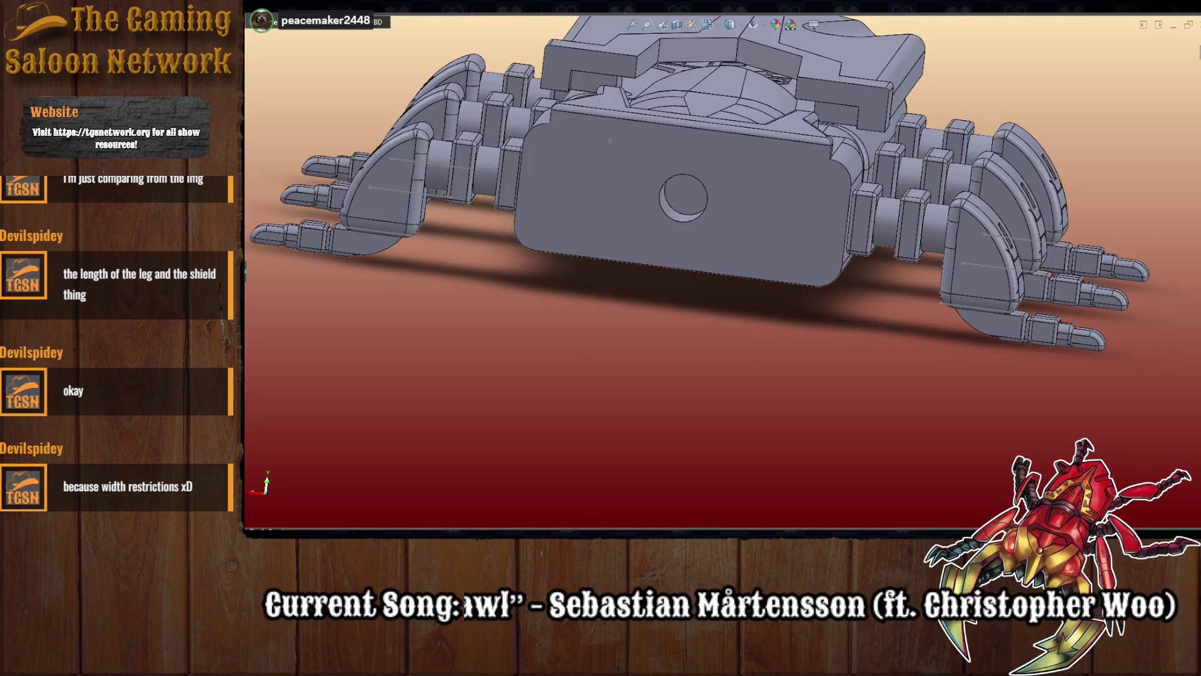
- In the leg part, select the four circular edges where the shaft meets both rectangular collars for a fillet
scroll(562, 110, "down", 3)
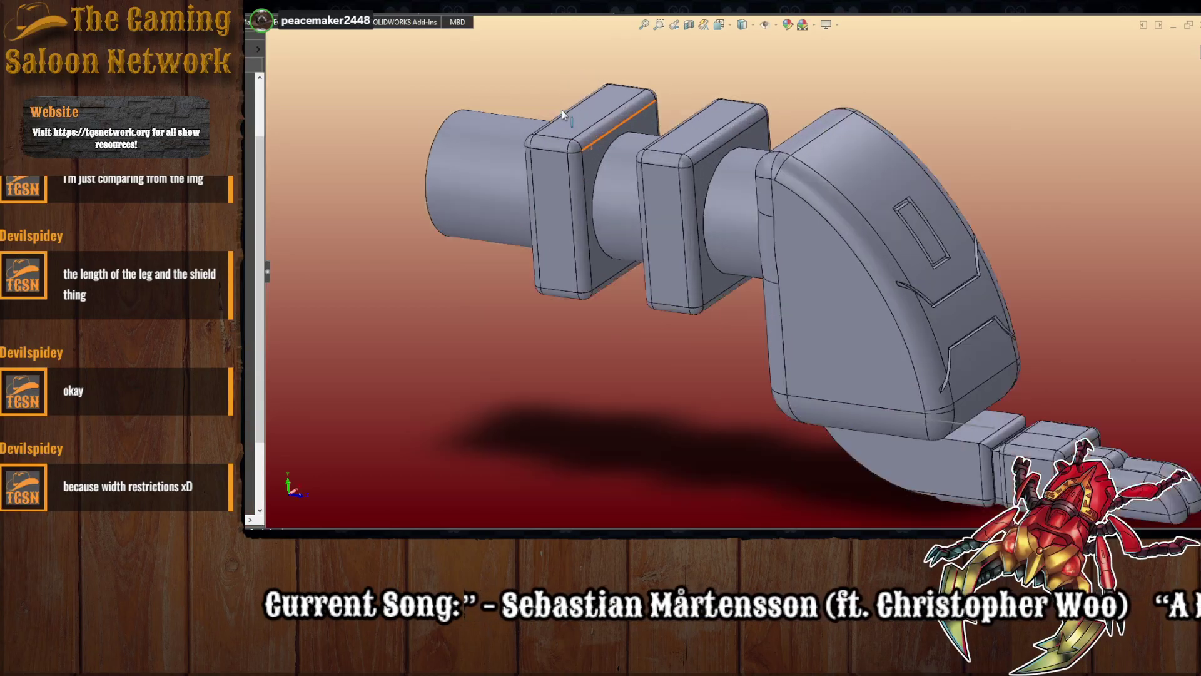
middle_click_drag(593, 286, 626, 250)
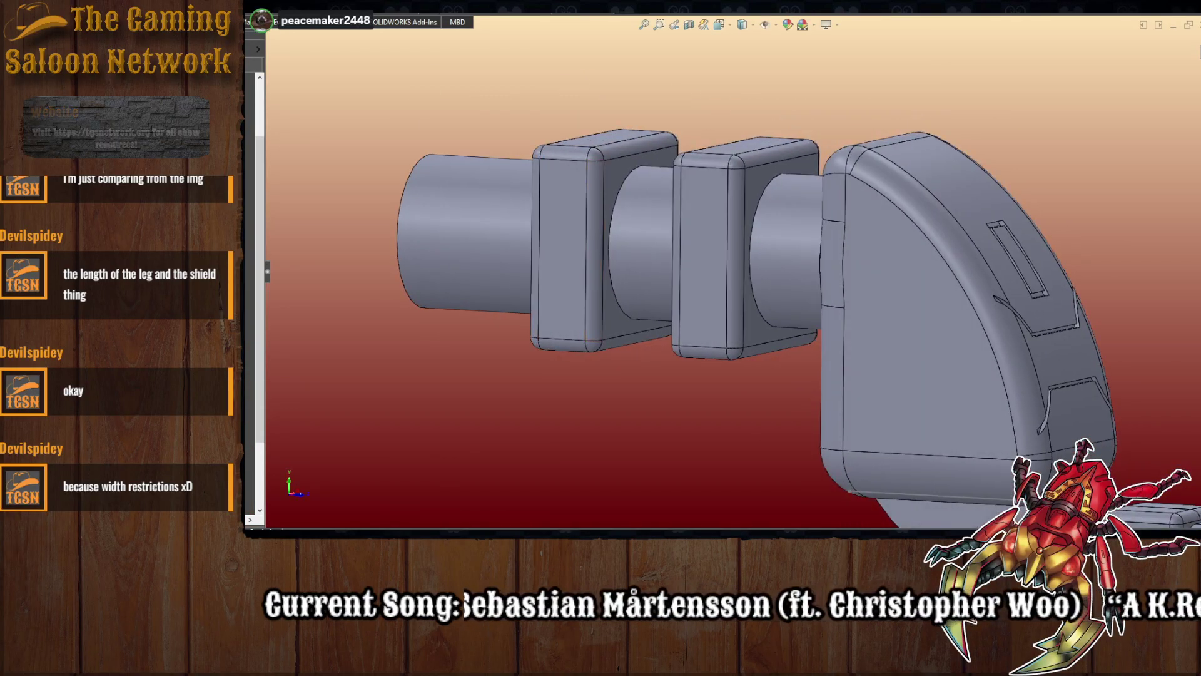
left_click(610, 232)
middle_click_drag(613, 343, 708, 348)
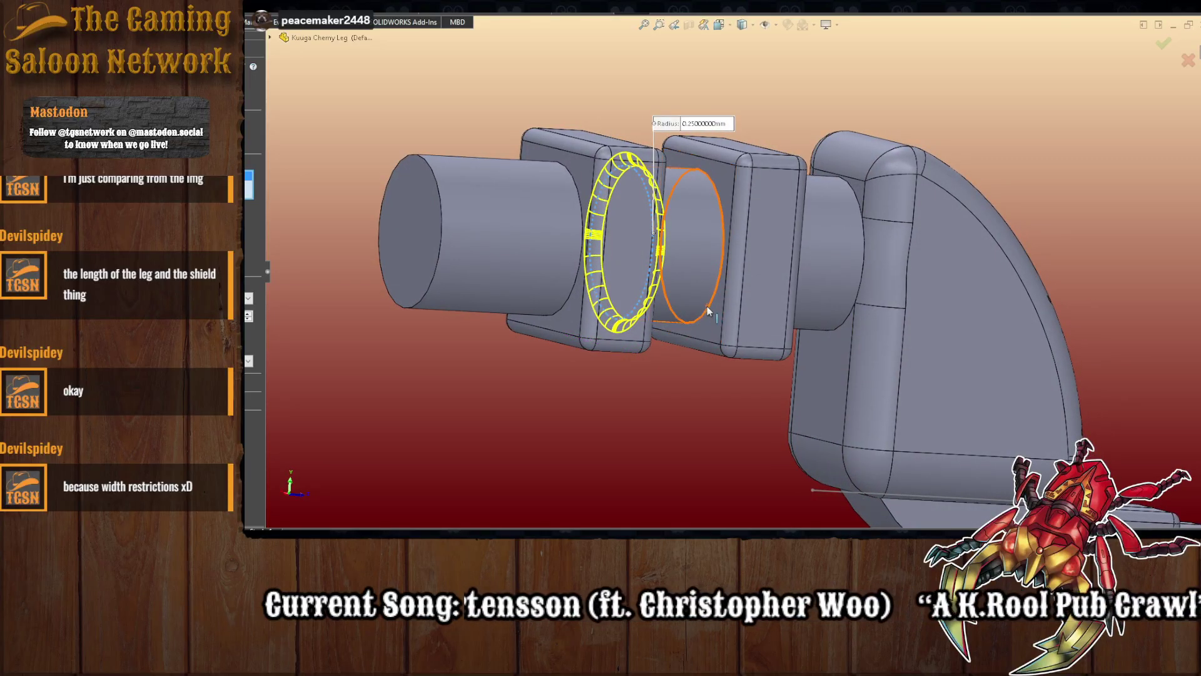
left_click(658, 317)
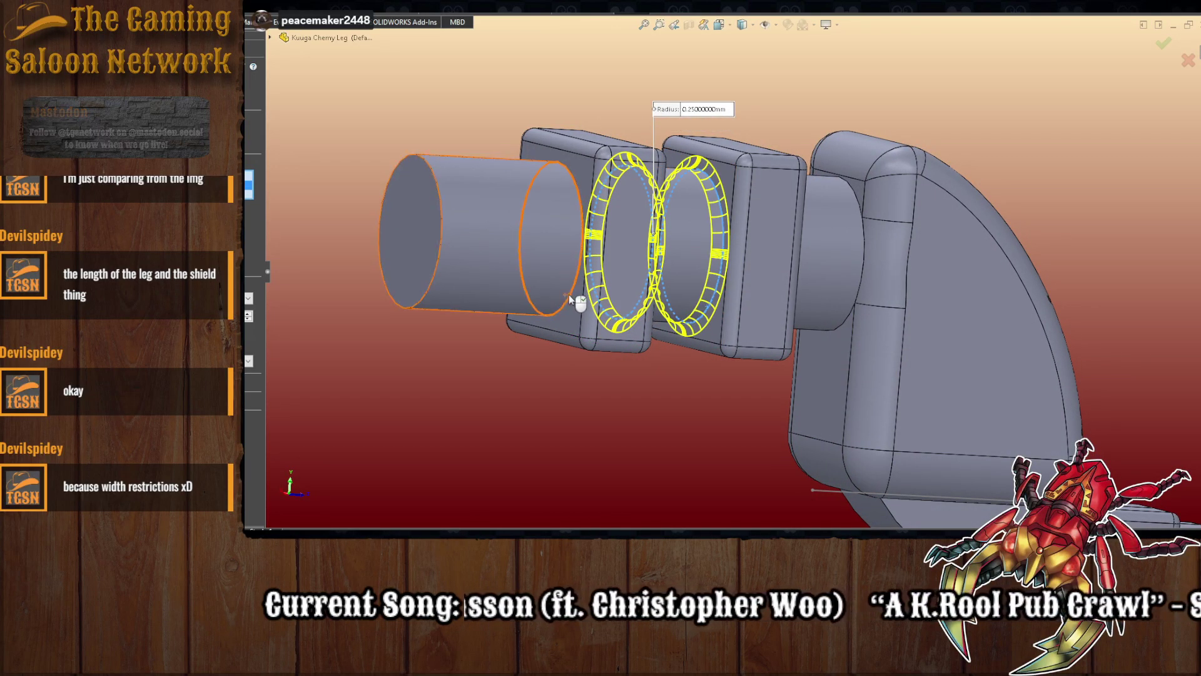
left_click(569, 295)
middle_click_drag(702, 360, 639, 324)
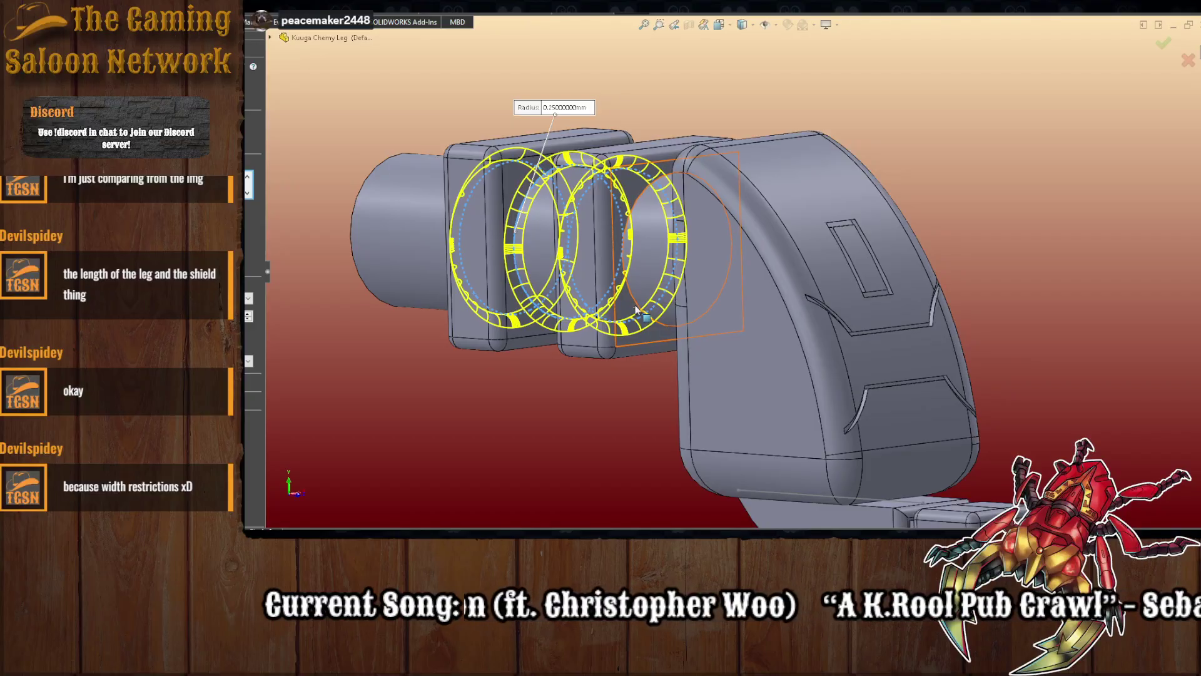
middle_click_drag(632, 431, 719, 400)
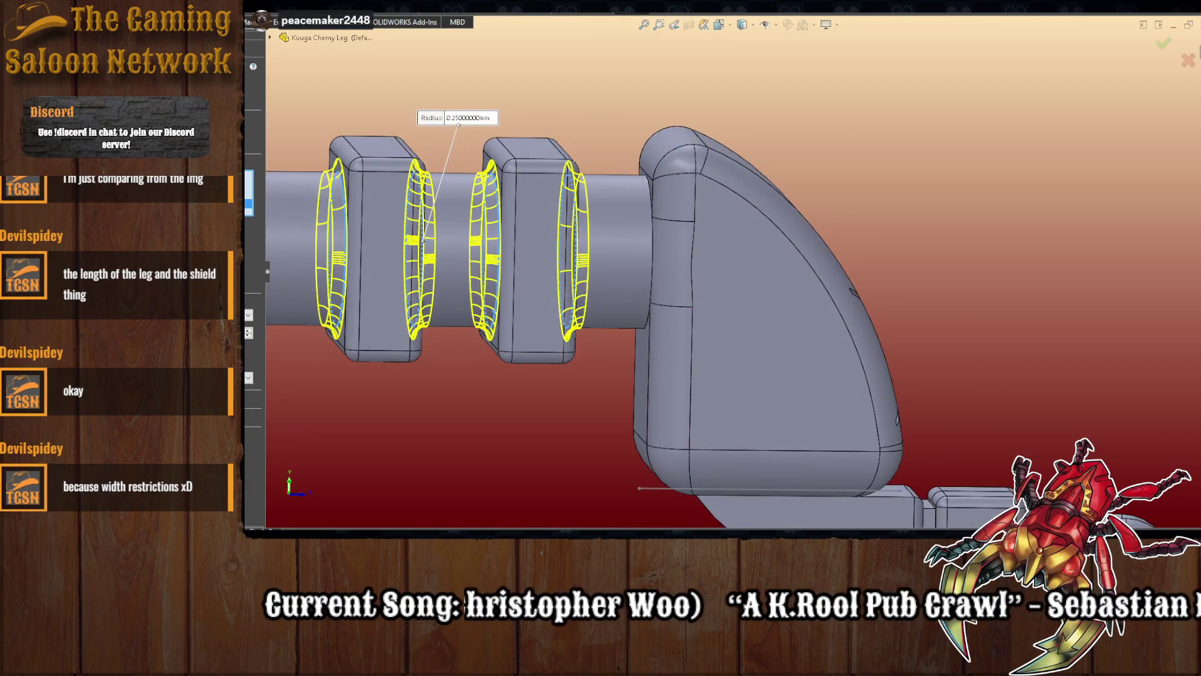
- Try several radii between 0.6 and 1 mm for the shaft collar fillets and apply them at 0.75 mm
type("1")
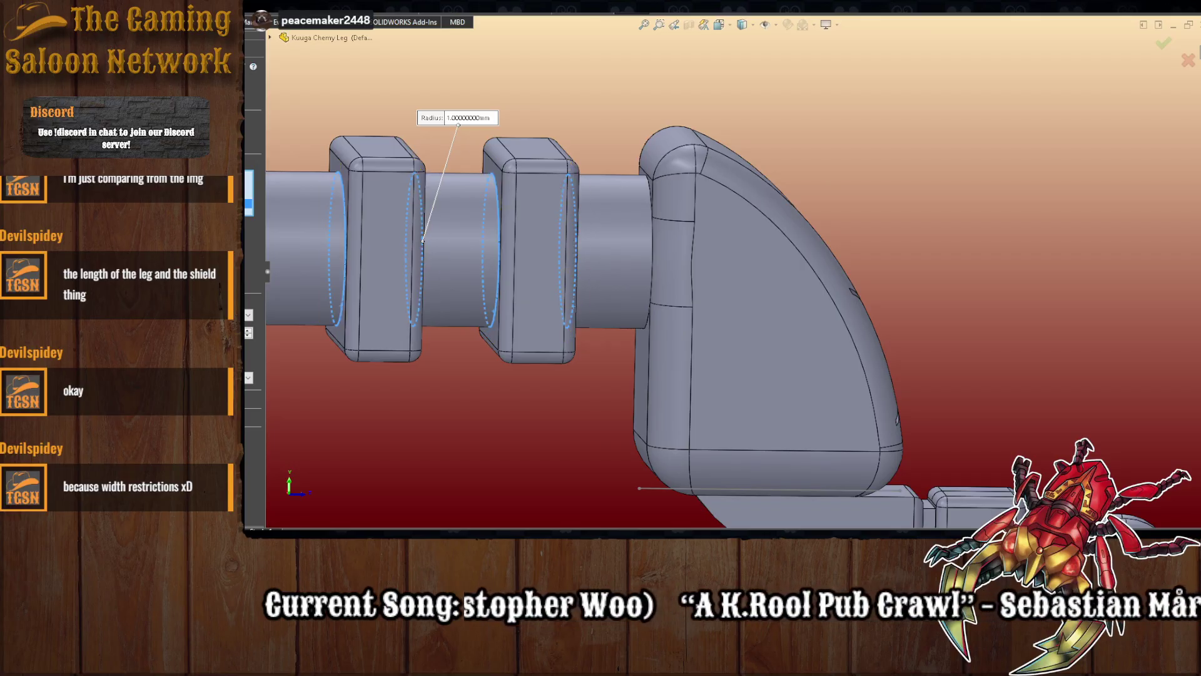
type("0.5")
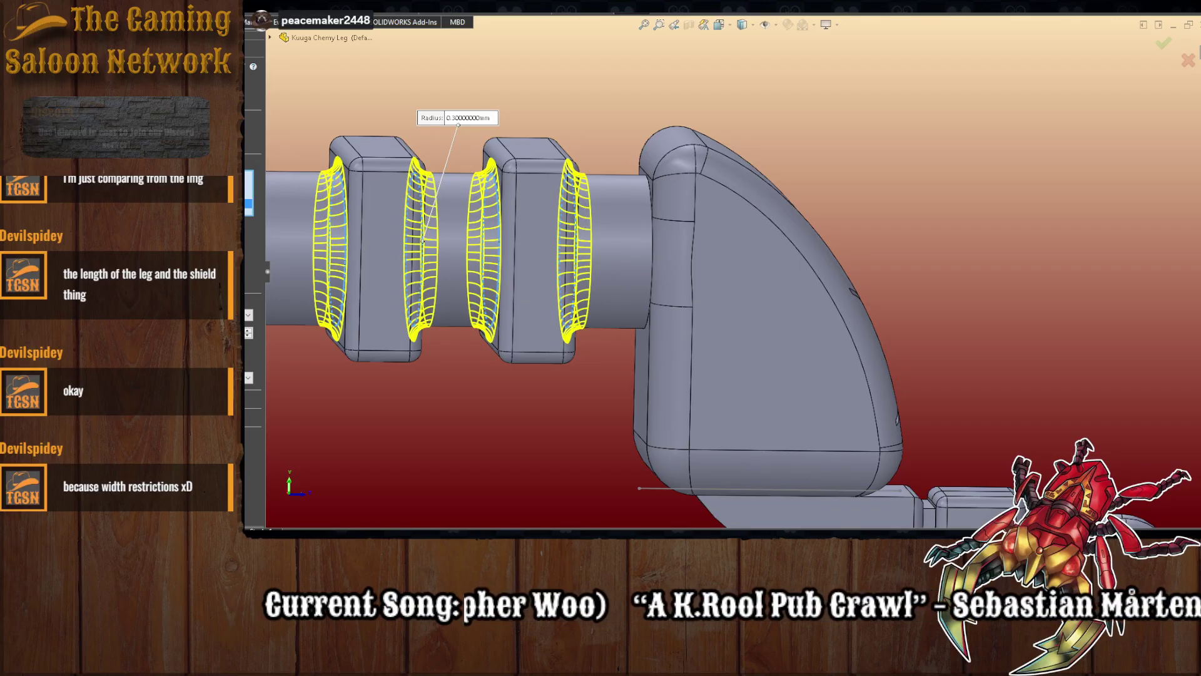
type("0.6")
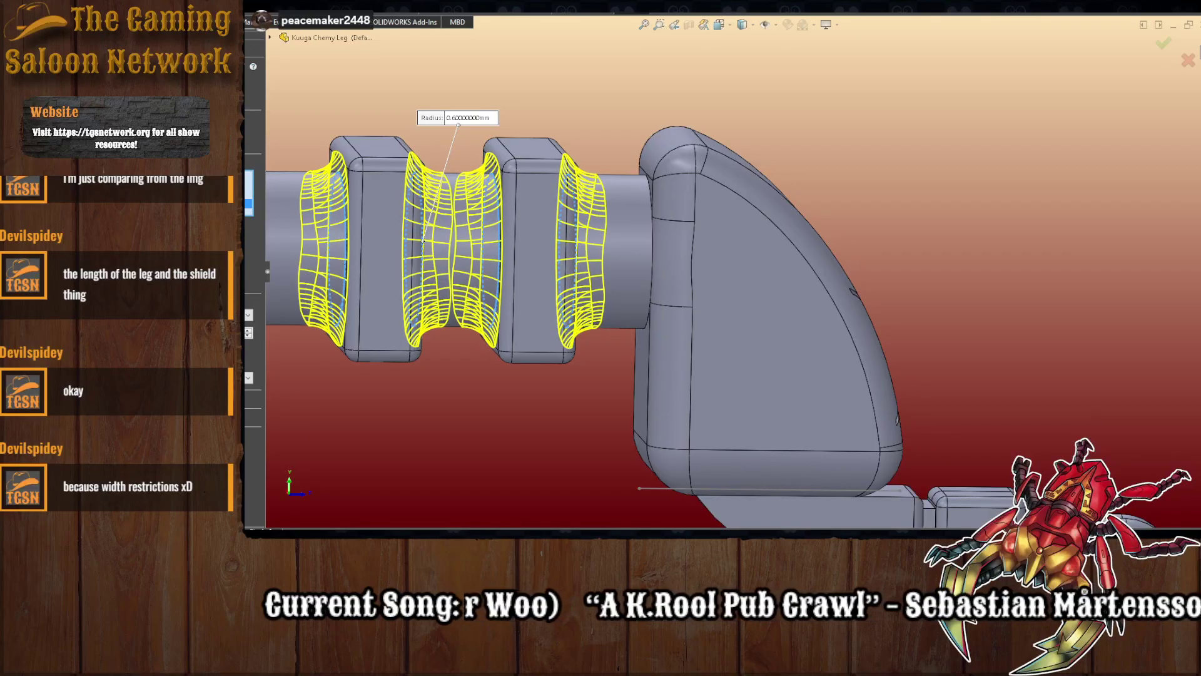
type("0.8")
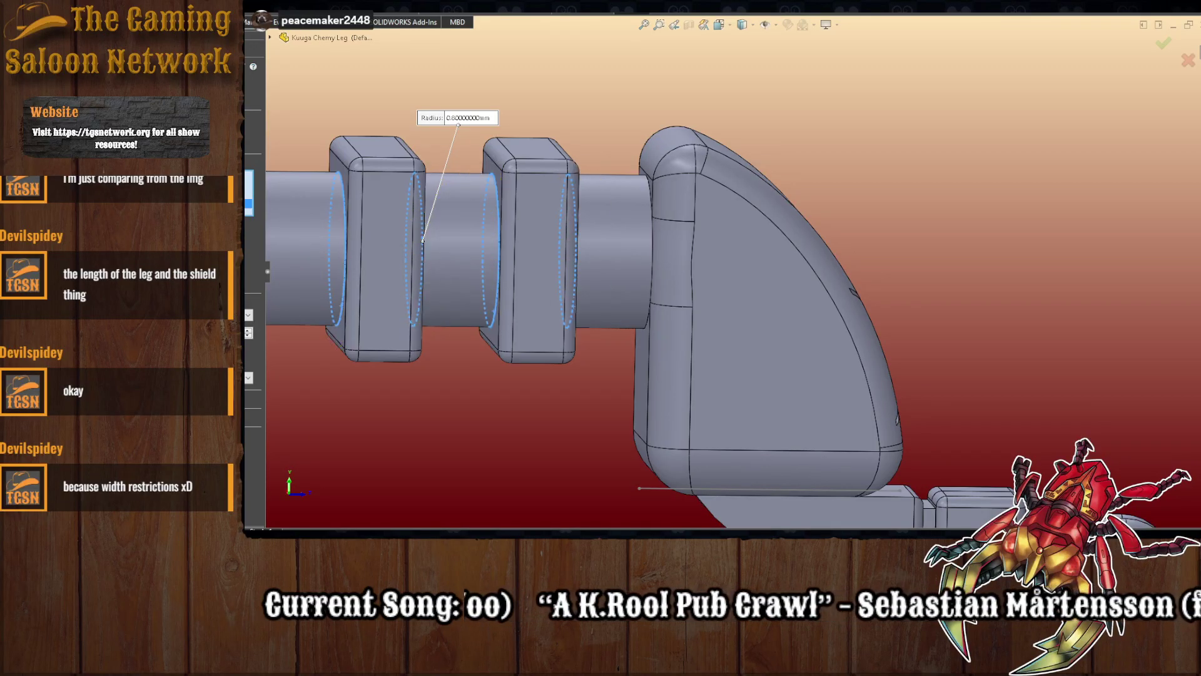
type("0.7")
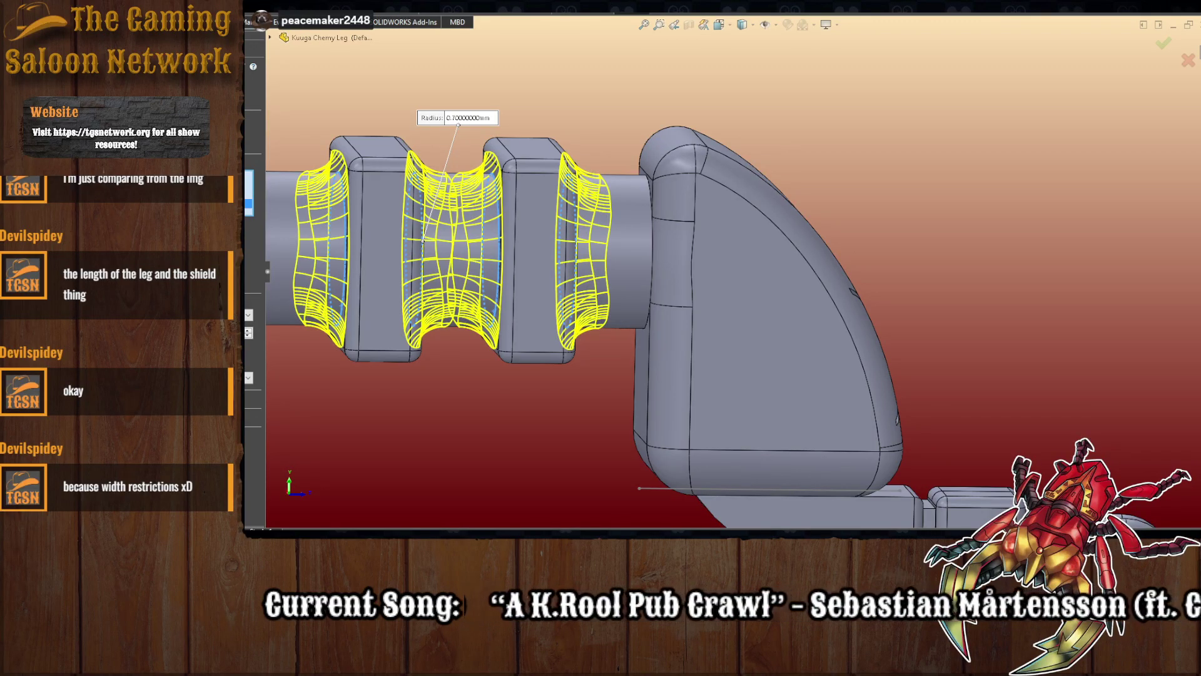
type("0.75")
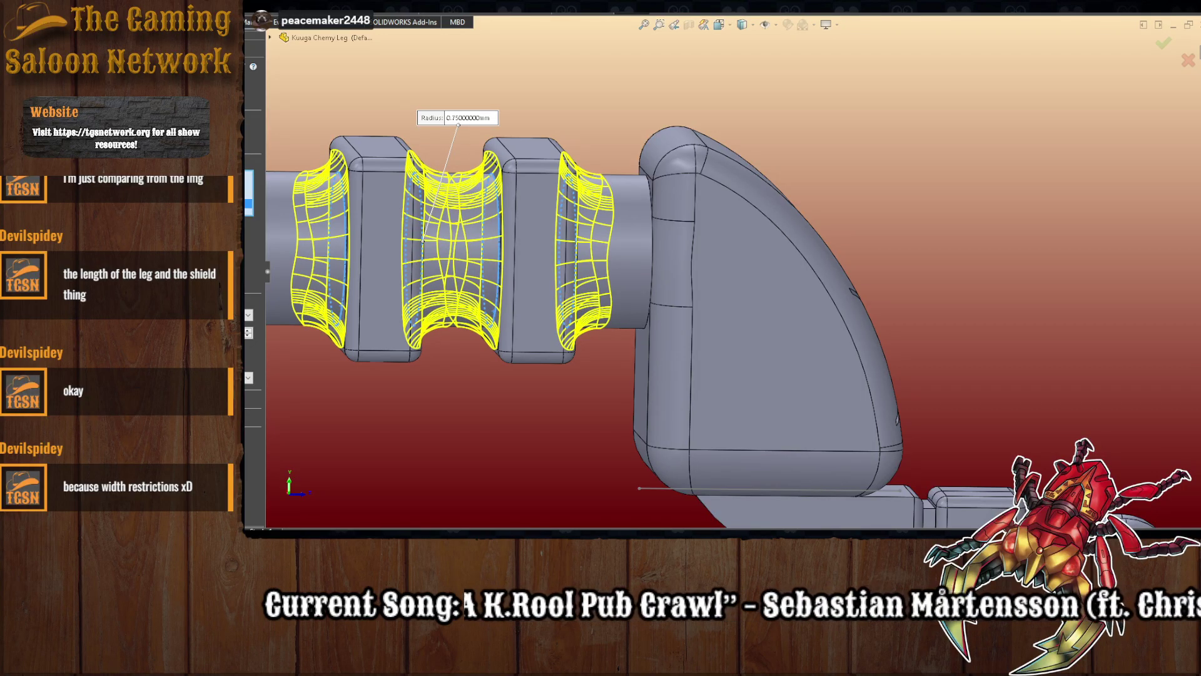
type("0.79")
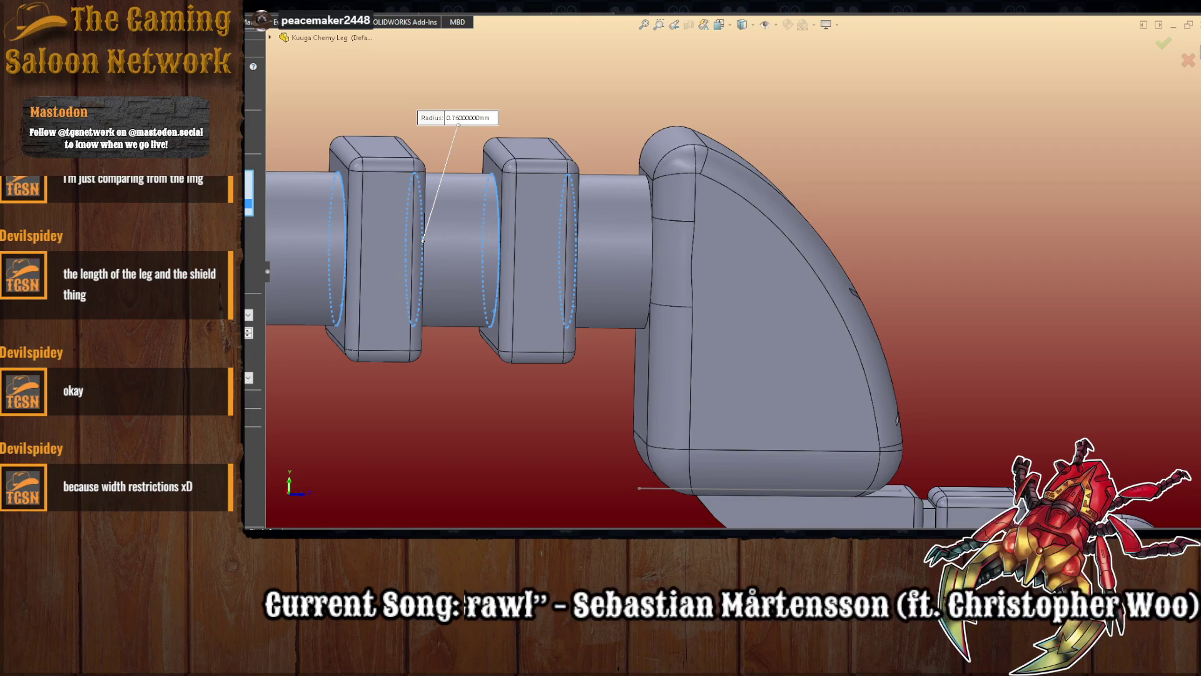
key("BackSpace")
type("5")
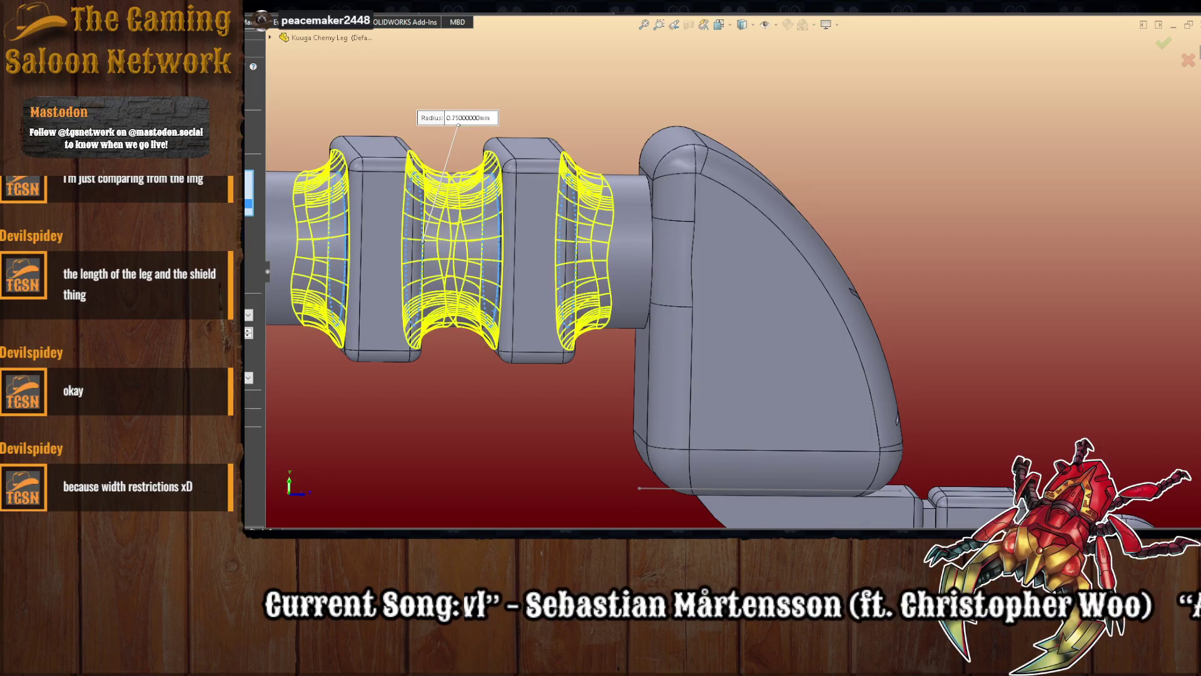
key("Return")
- Check the collar fillets on the leg and in the six-legged assembly, and undo them in the leg part
middle_click_drag(501, 402, 463, 416)
scroll(463, 416, "up", 4)
scroll(623, 363, "down", 3)
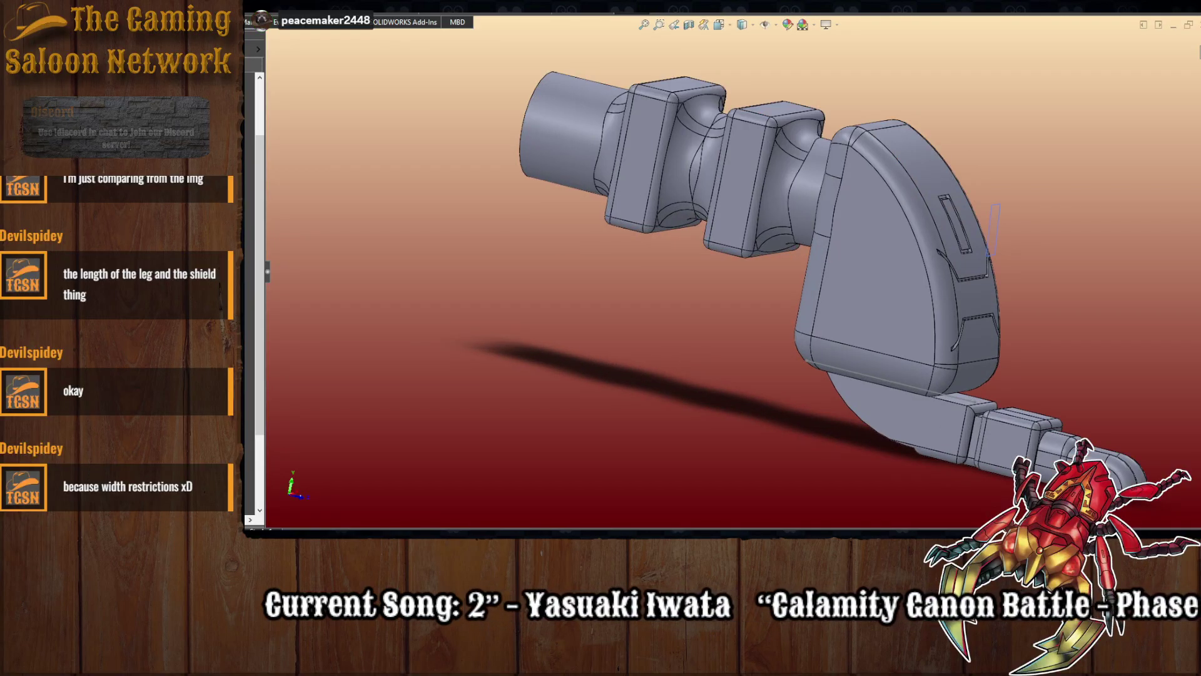
key("ctrl+Tab")
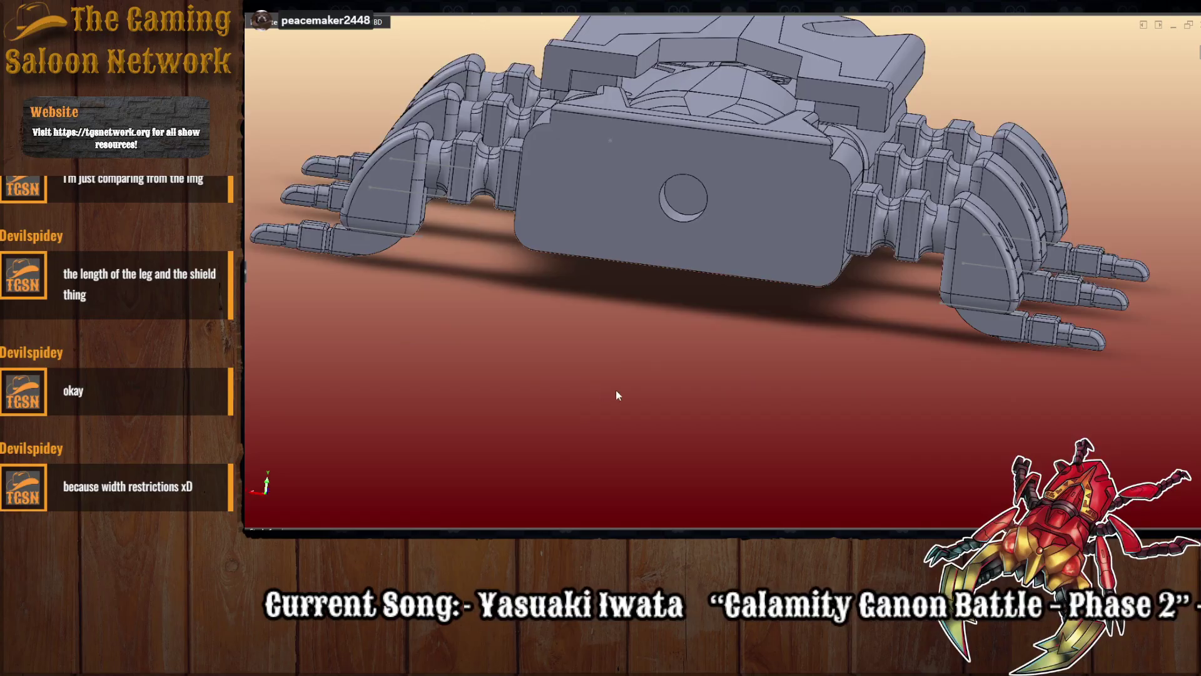
middle_click_drag(560, 309, 544, 363)
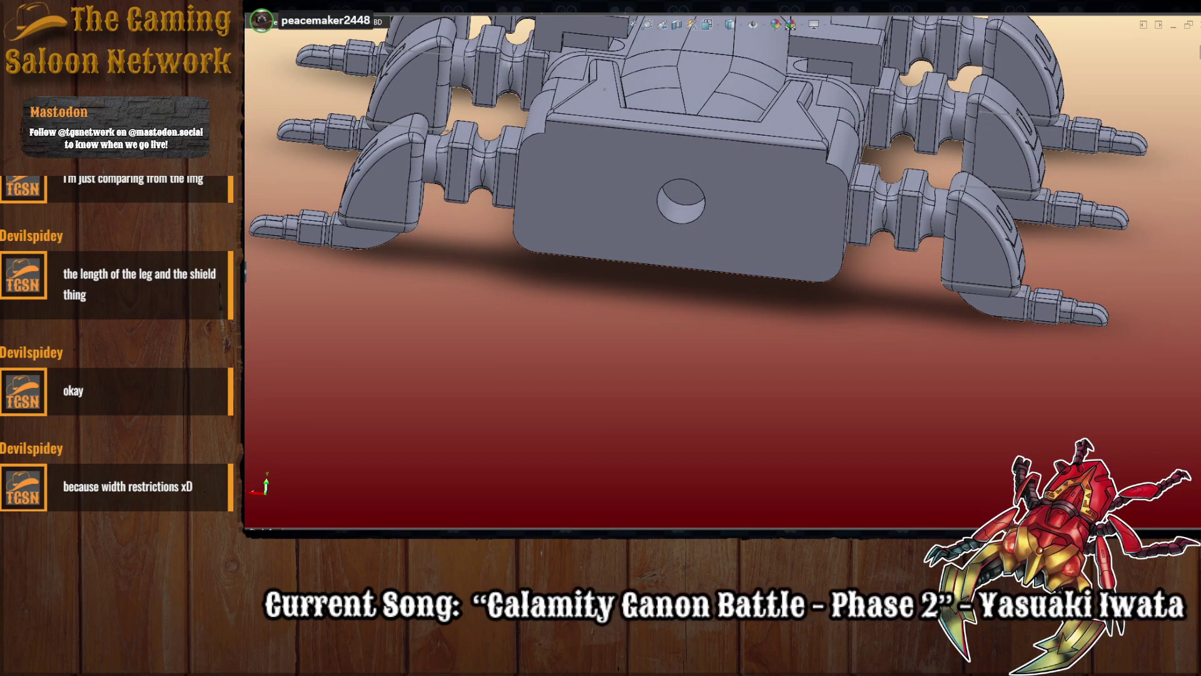
key("ctrl+Tab")
key("ctrl+z")
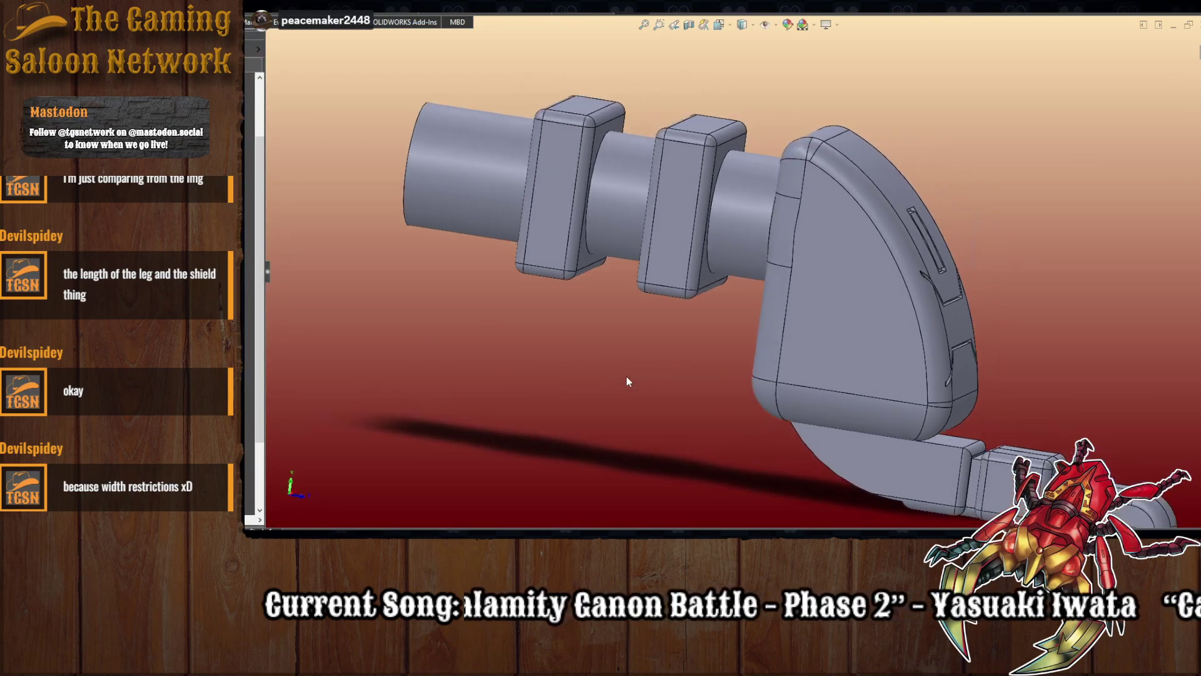
- Start a new fillet on the shaft edges at both faces of each collar and where the shaft meets the shield
middle_click_drag(626, 376, 603, 381)
scroll(602, 381, "down", 1)
scroll(513, 400, "up", 2)
scroll(253, 313, "down", 3)
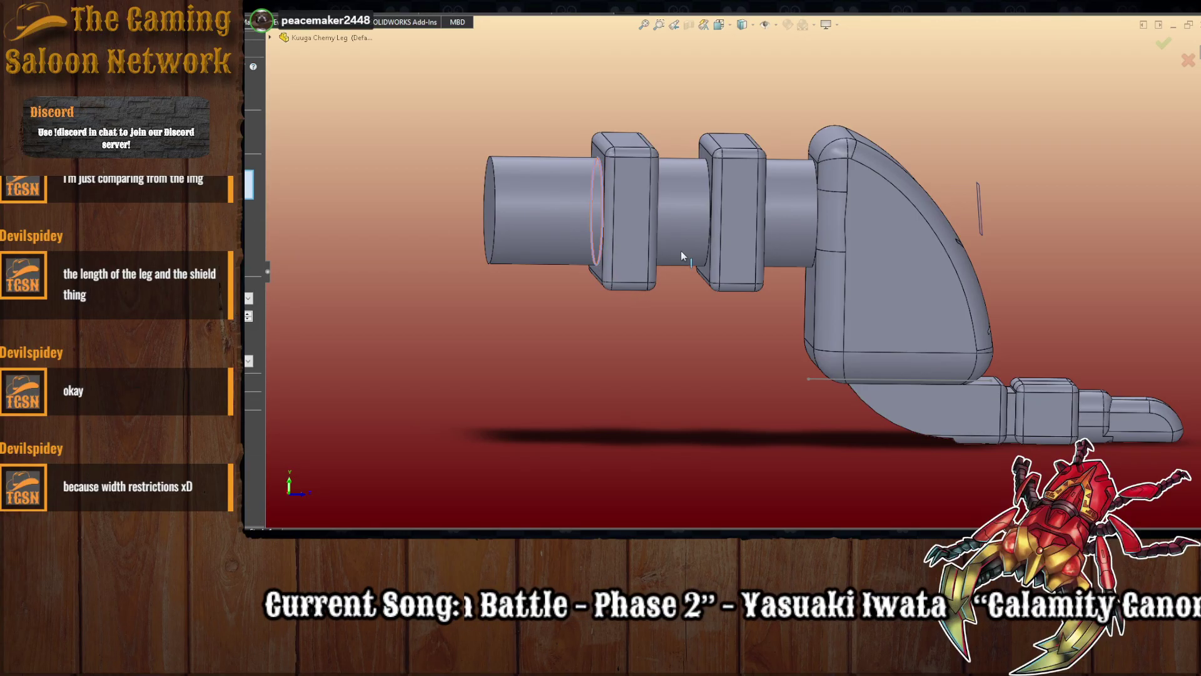
middle_click_drag(685, 258, 654, 263)
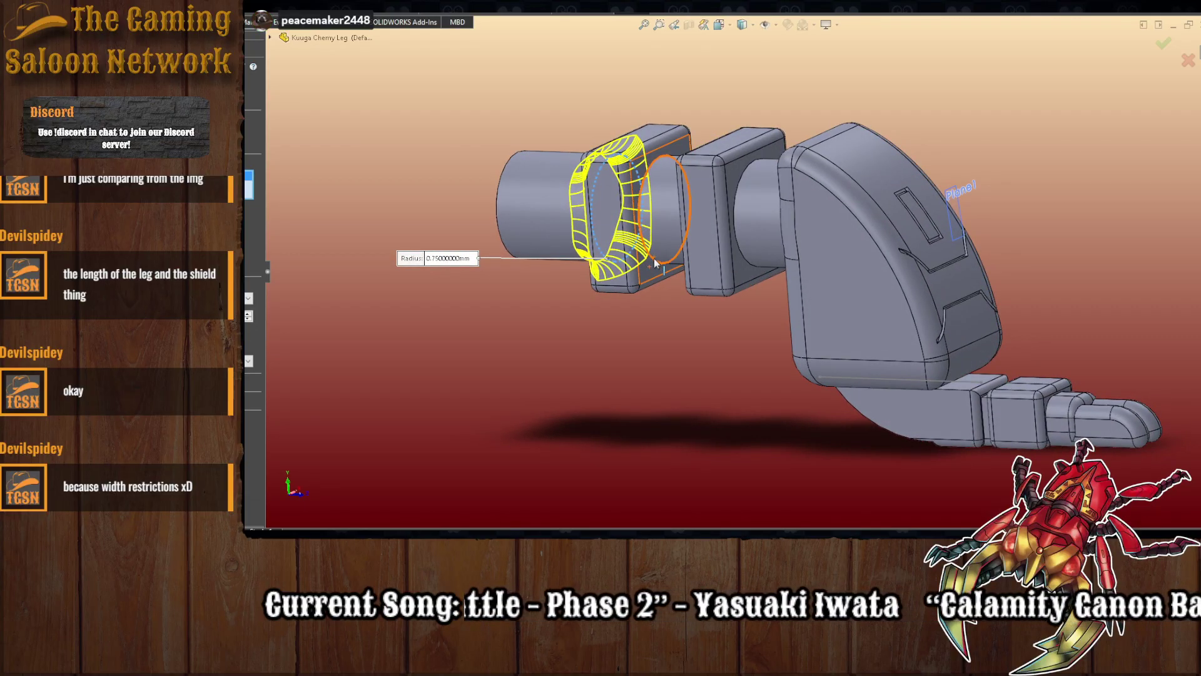
left_click(654, 263)
middle_click_drag(708, 294, 763, 257)
left_click(744, 250)
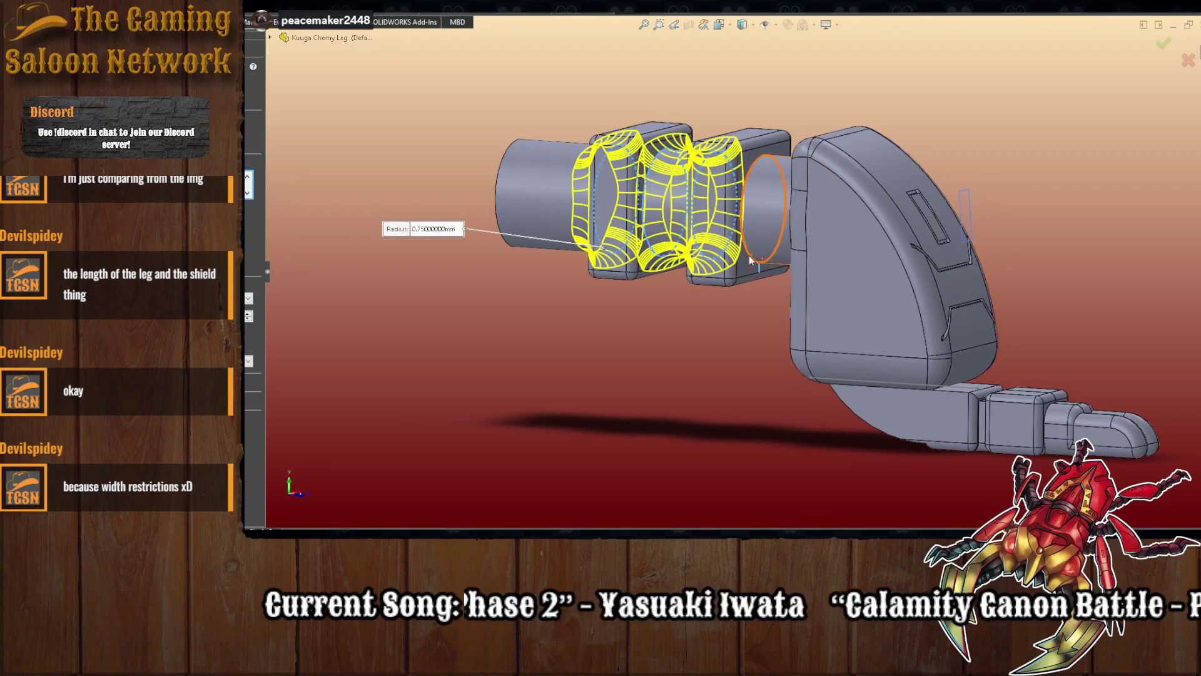
left_click(750, 255)
middle_click_drag(796, 306, 831, 250)
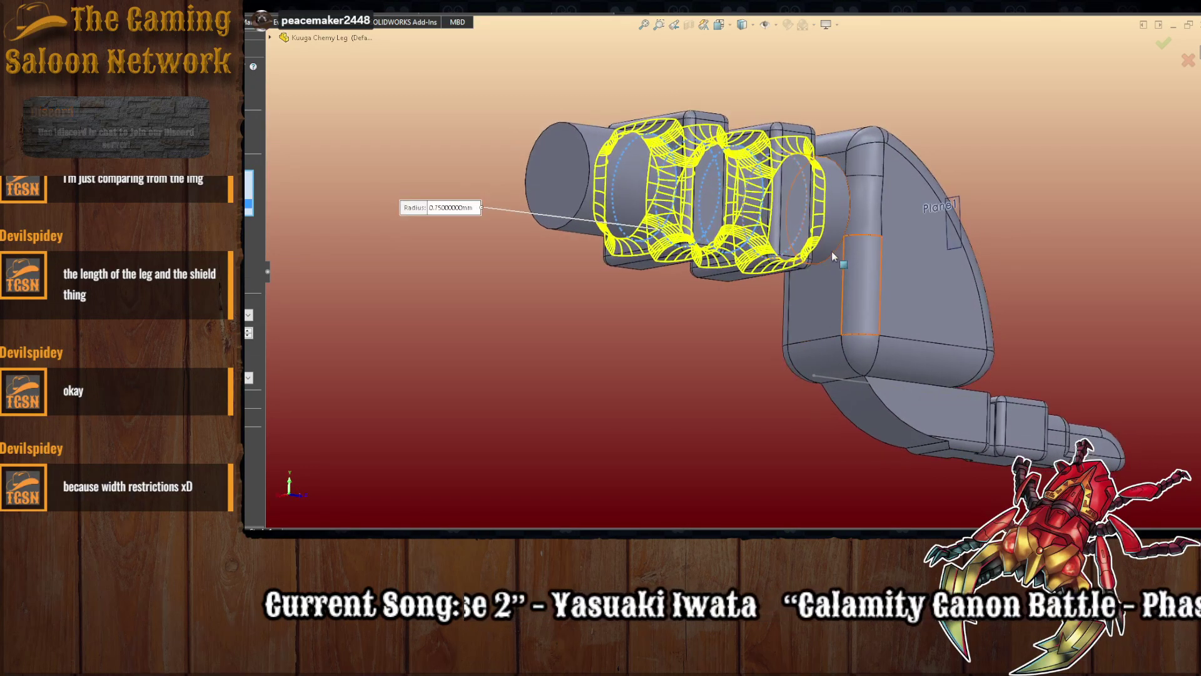
left_click(832, 251)
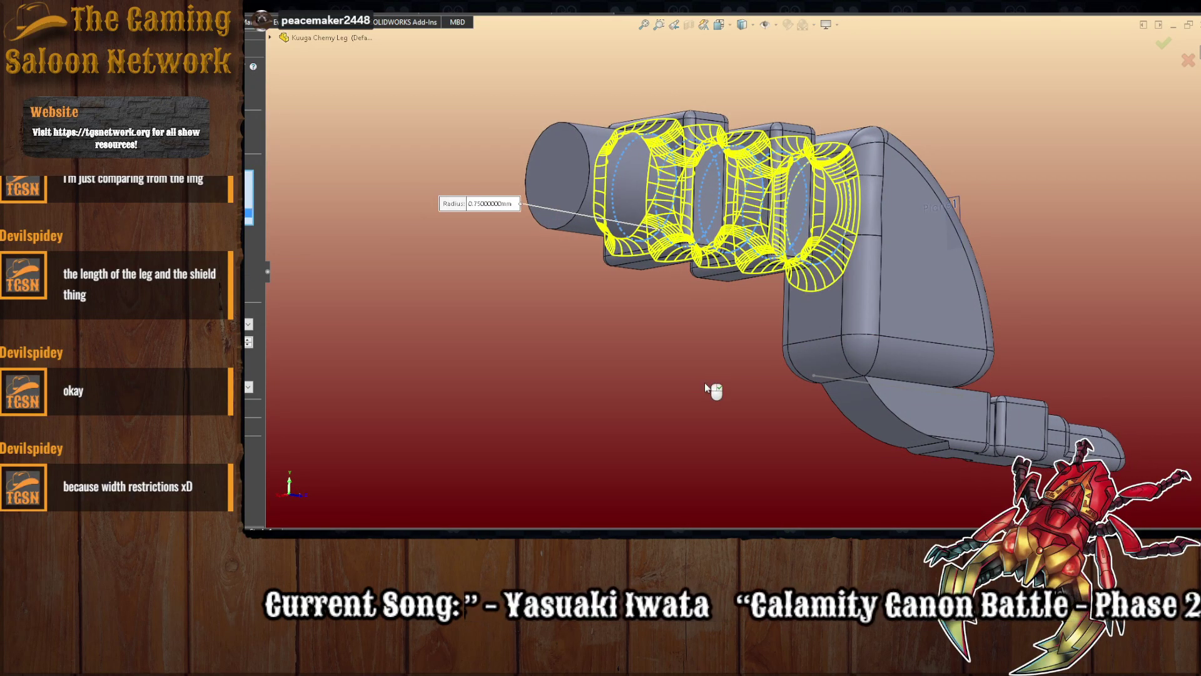
- Try a 0.5 mm fillet radius on the selected shaft edges and apply the fillets at 0.25 mm
type(".5")
key("Return")
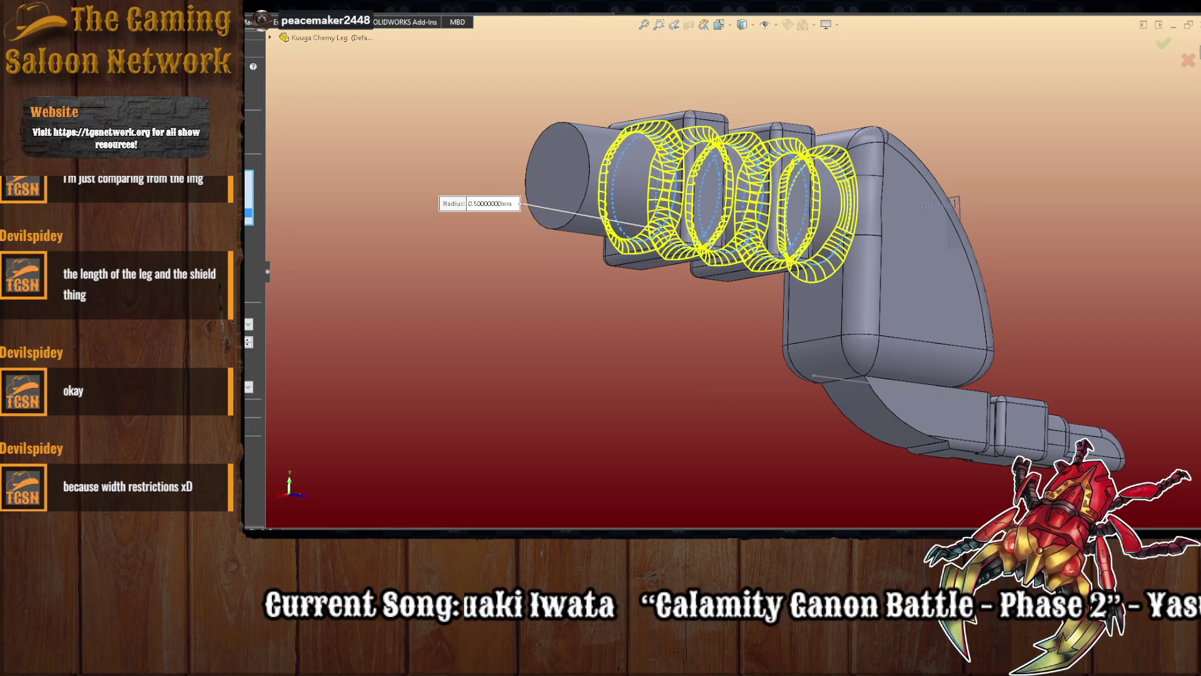
type(".25")
key("Return")
middle_click_drag(723, 378, 485, 310)
key("Return")
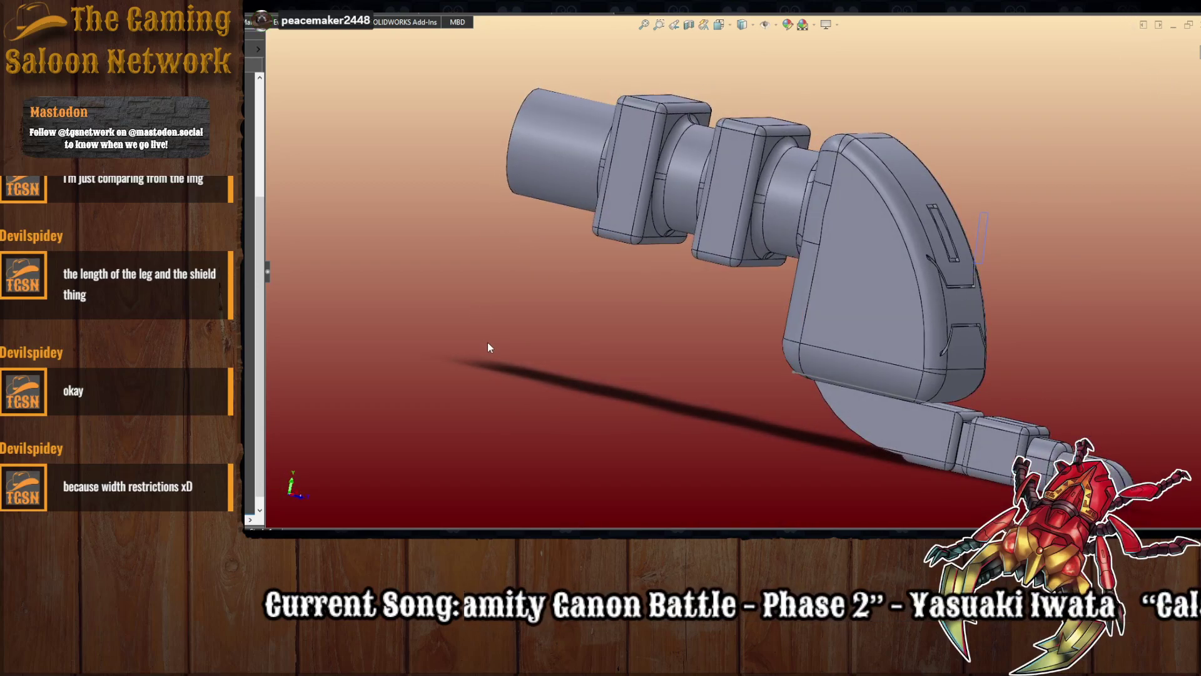
- Switch to the six-legged assembly and examine the filleted leg joints from the single-hole end and from above
middle_click_drag(573, 383, 545, 487)
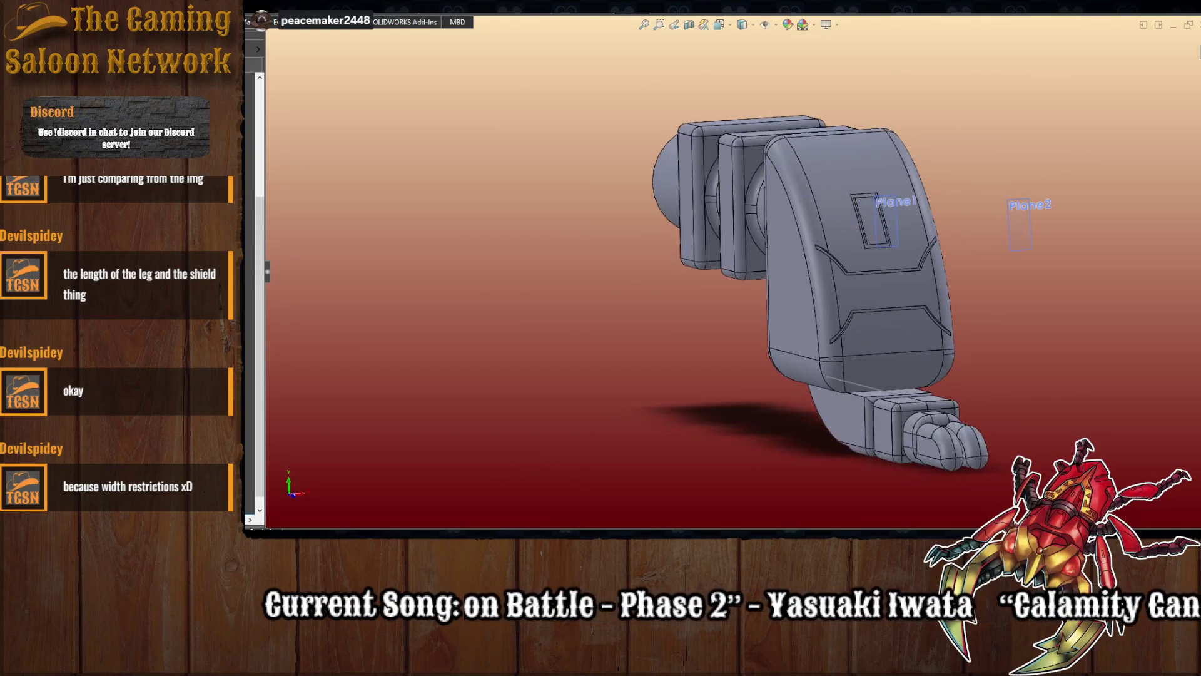
left_click(521, 498)
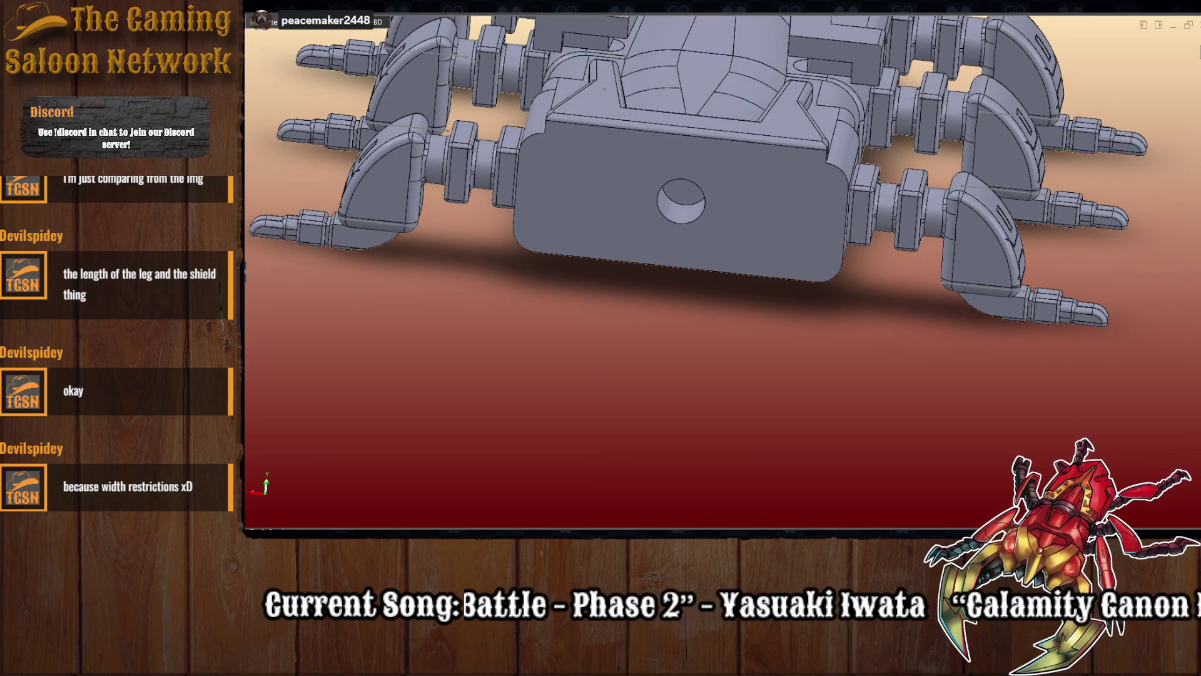
middle_click_drag(643, 360, 729, 329)
scroll(805, 186, "up", 3)
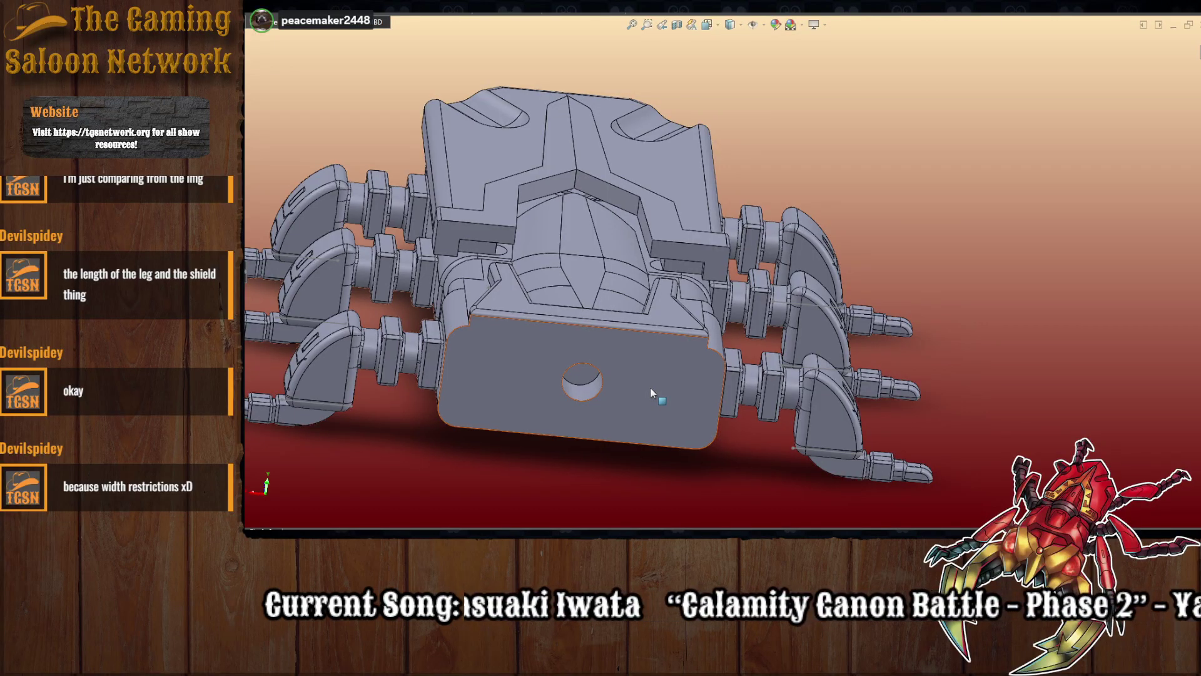
scroll(745, 360, "up", 3)
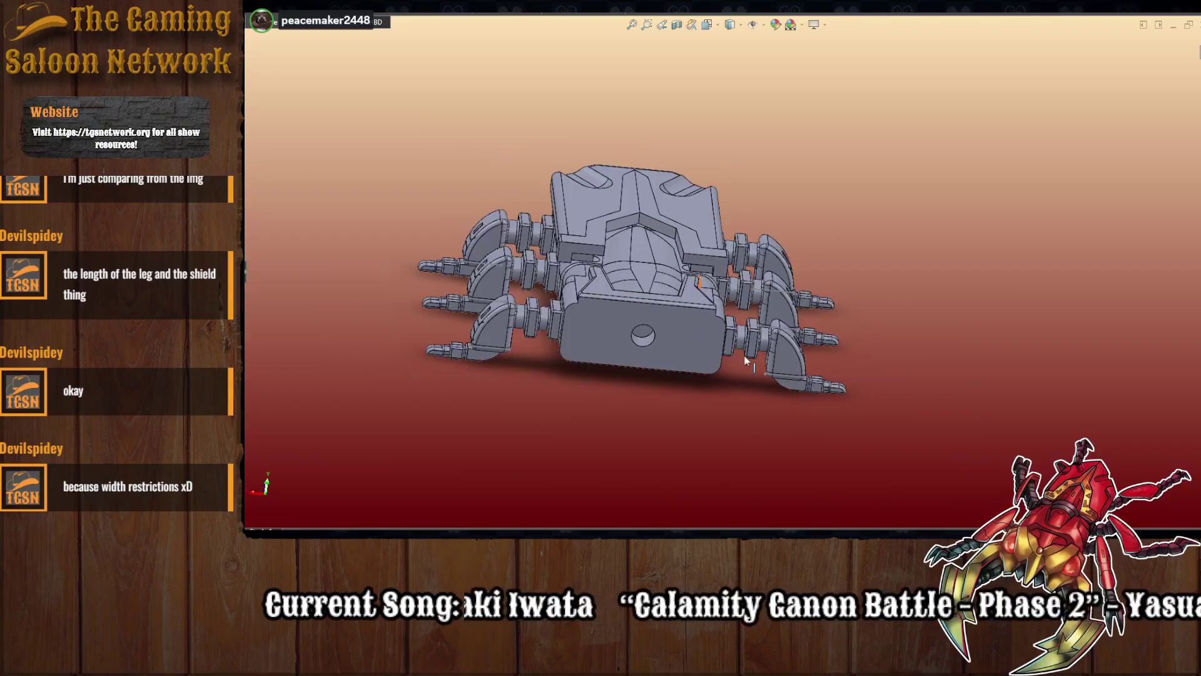
scroll(745, 360, "down", 3)
middle_click_drag(739, 366, 674, 352)
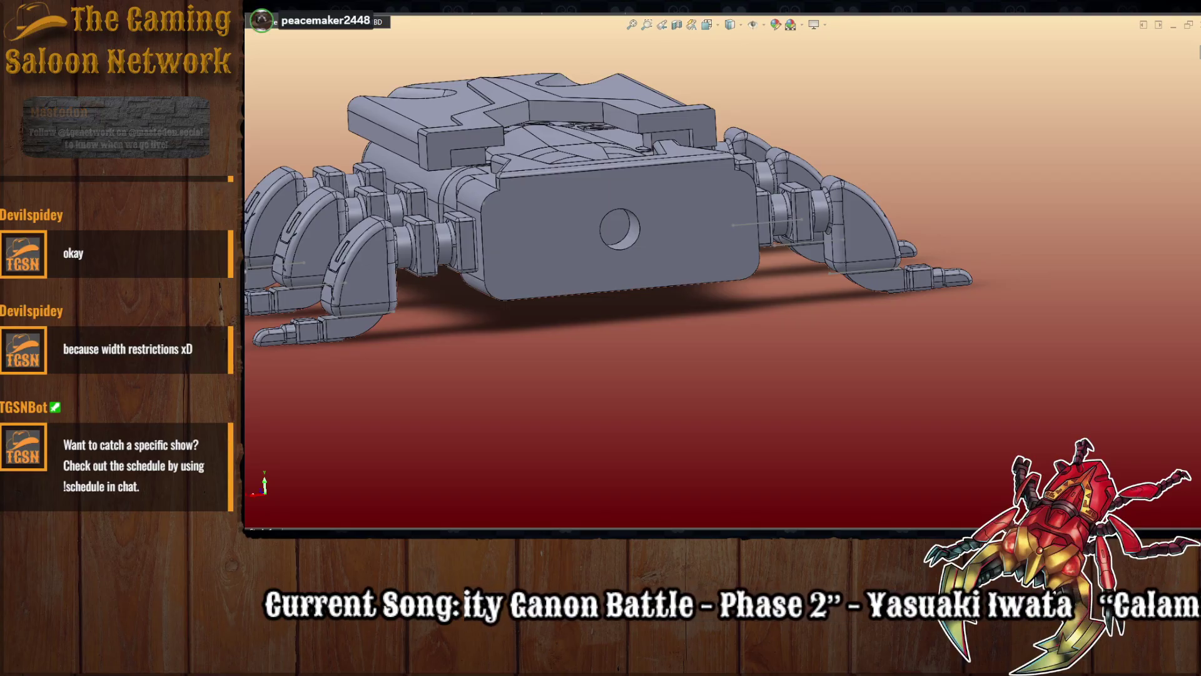
scroll(726, 269, "up", 3)
scroll(676, 193, "down", 5)
mouse_move(725, 354)
middle_mouse_down()
mouse_move(687, 357)
mouse_move(717, 355)
middle_mouse_up()
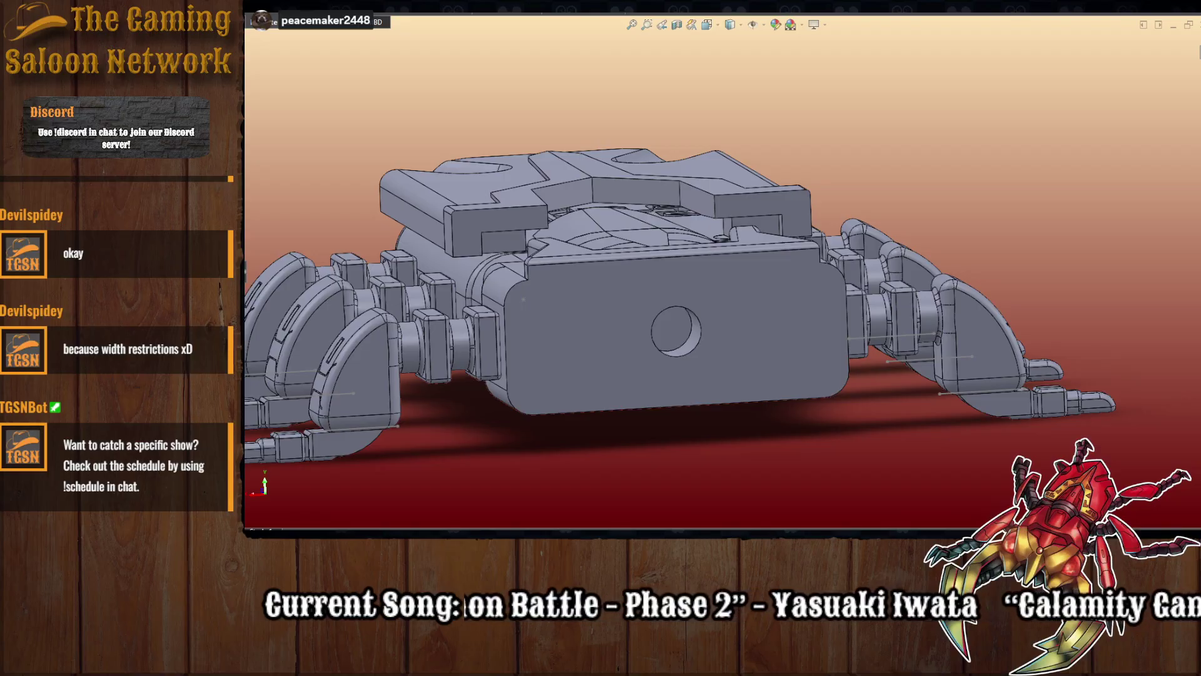
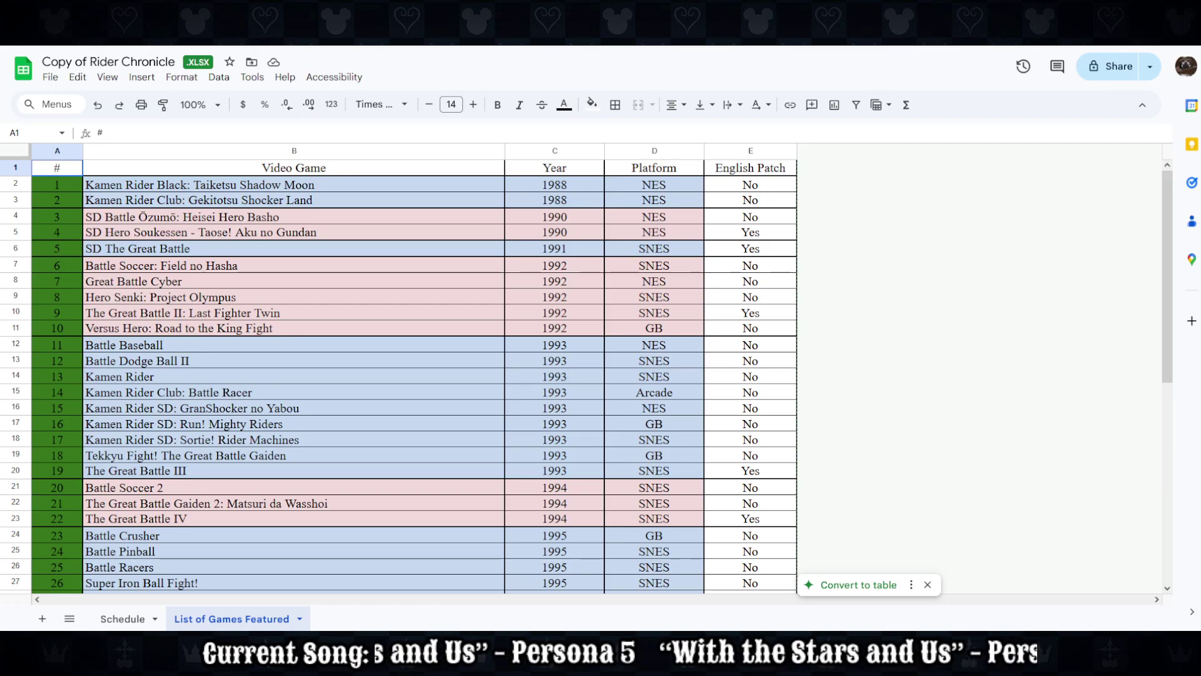
- Review the video games, platforms and English patch entries in the List of Games Featured sheet through its last row
left_click(654, 185)
scroll(637, 395, "down", 8)
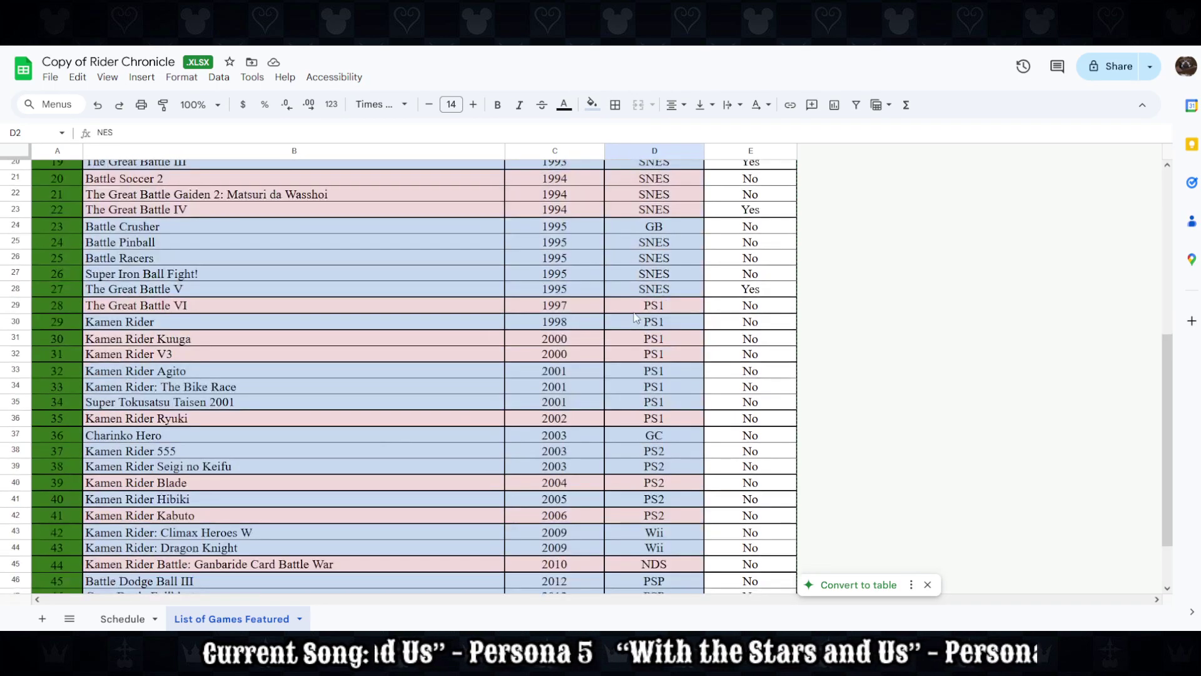
left_click_drag(676, 552, 673, 535)
left_click(748, 538)
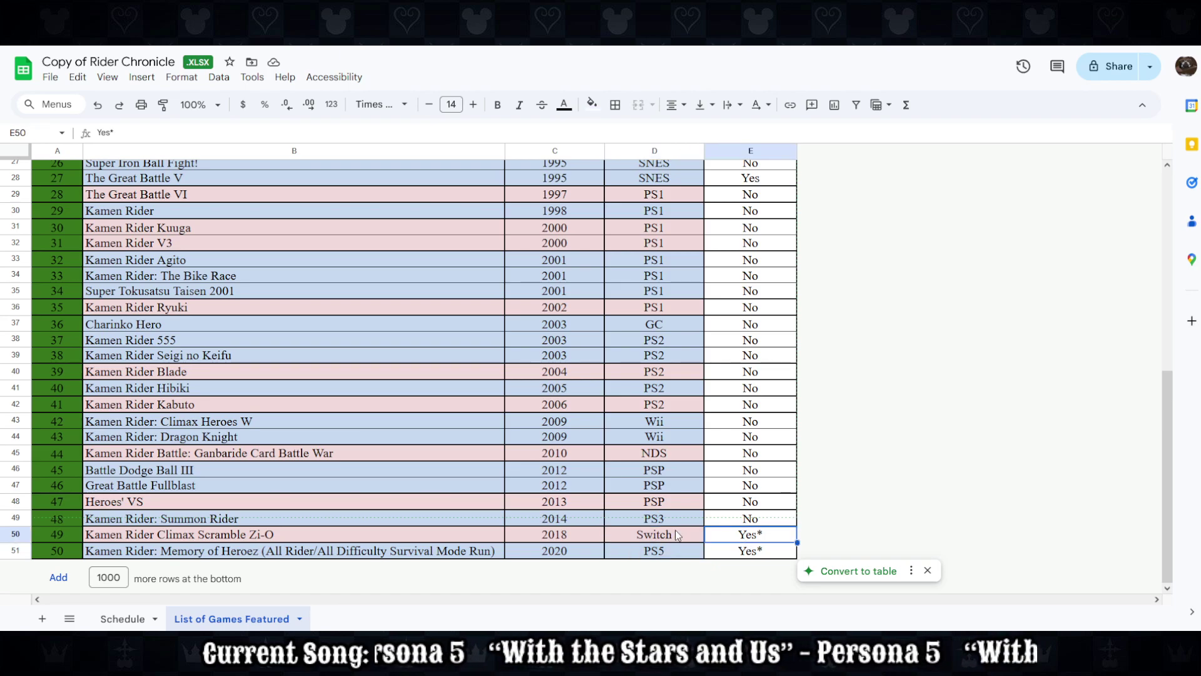
scroll(677, 535, "up", 8)
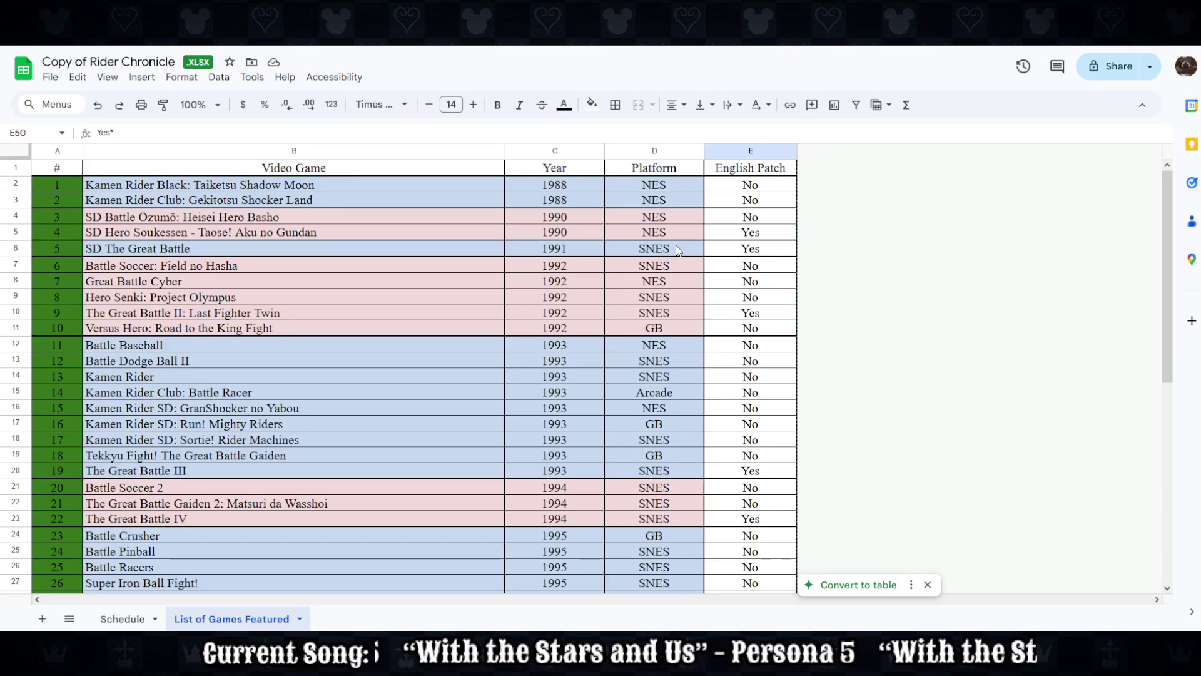
- Examine the Platform column of the games list from the first row to the last, including the Arcade and PS3 entries
scroll(680, 275, "down", 1)
scroll(663, 313, "down", 1)
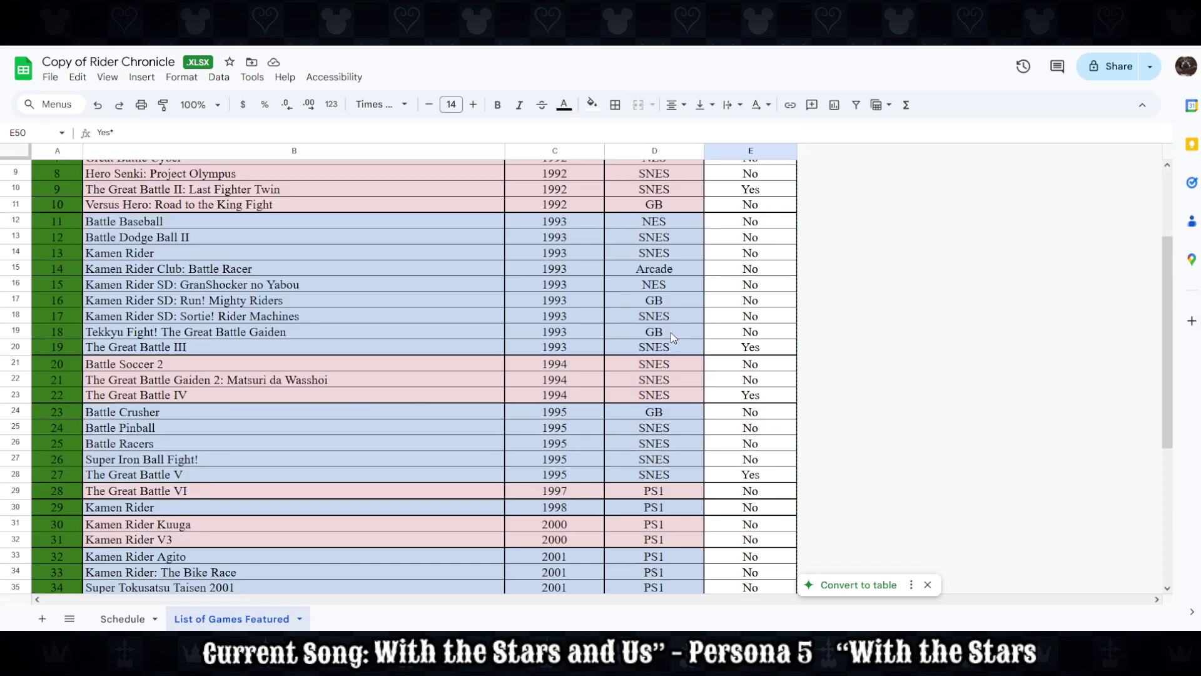
left_click(668, 269)
scroll(685, 302, "down", 1)
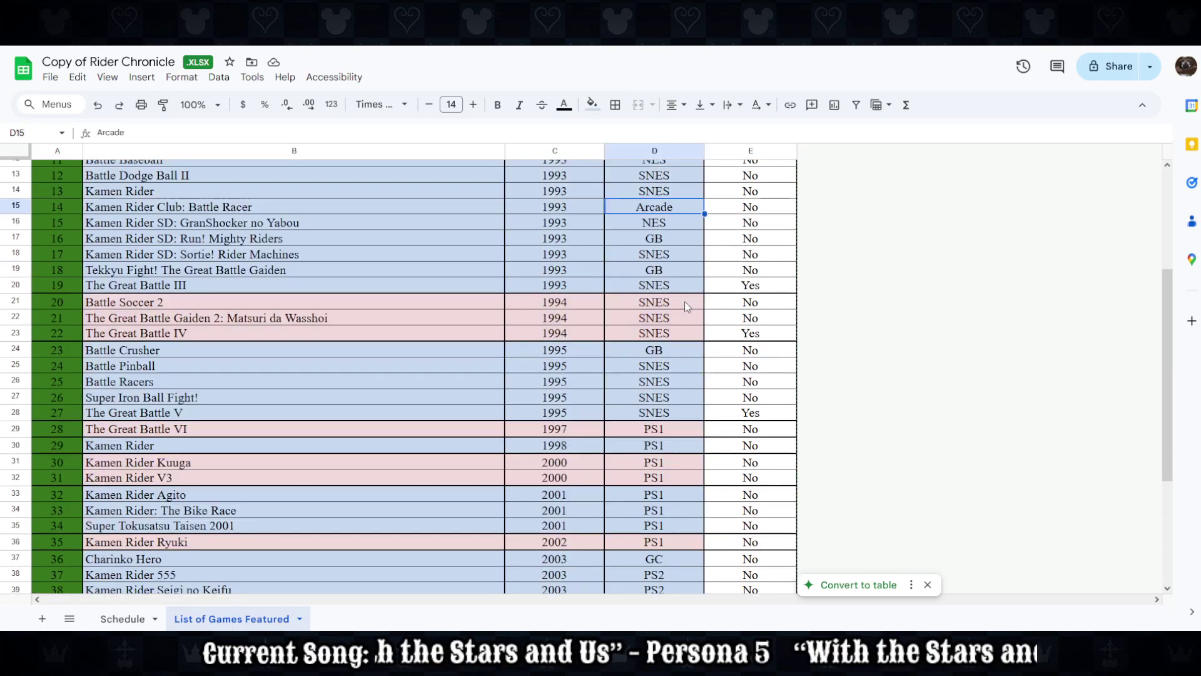
scroll(673, 256, "down", 1)
scroll(678, 284, "down", 1)
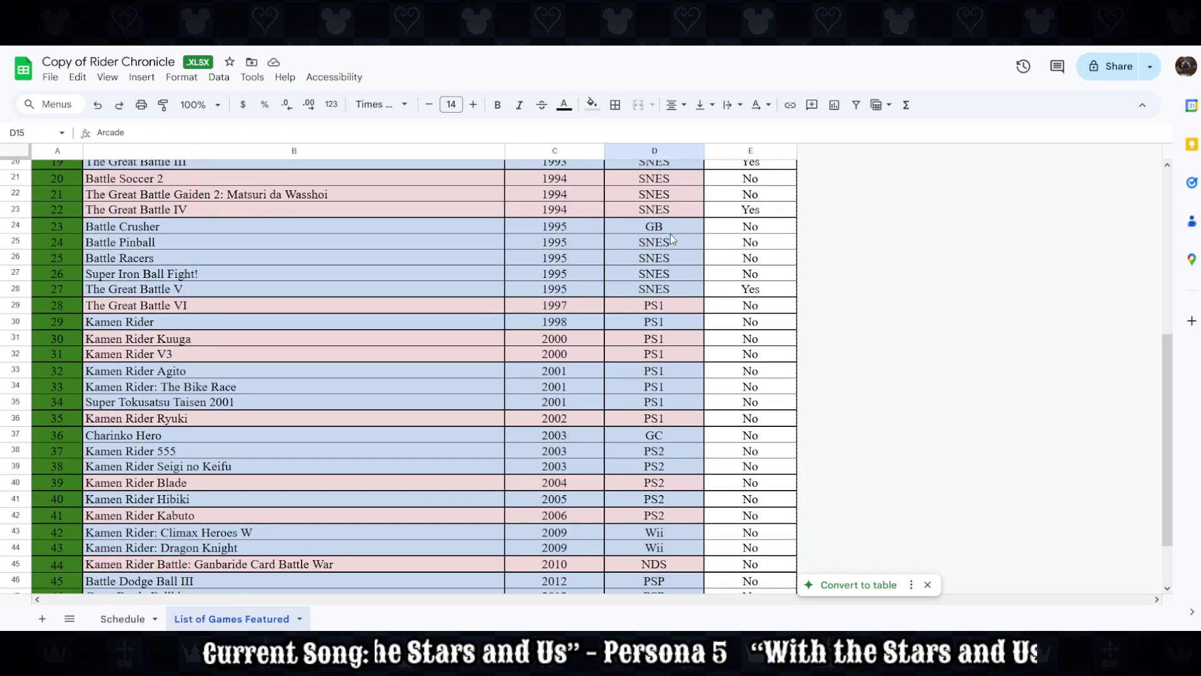
scroll(671, 238, "down", 1)
scroll(674, 325, "down", 1)
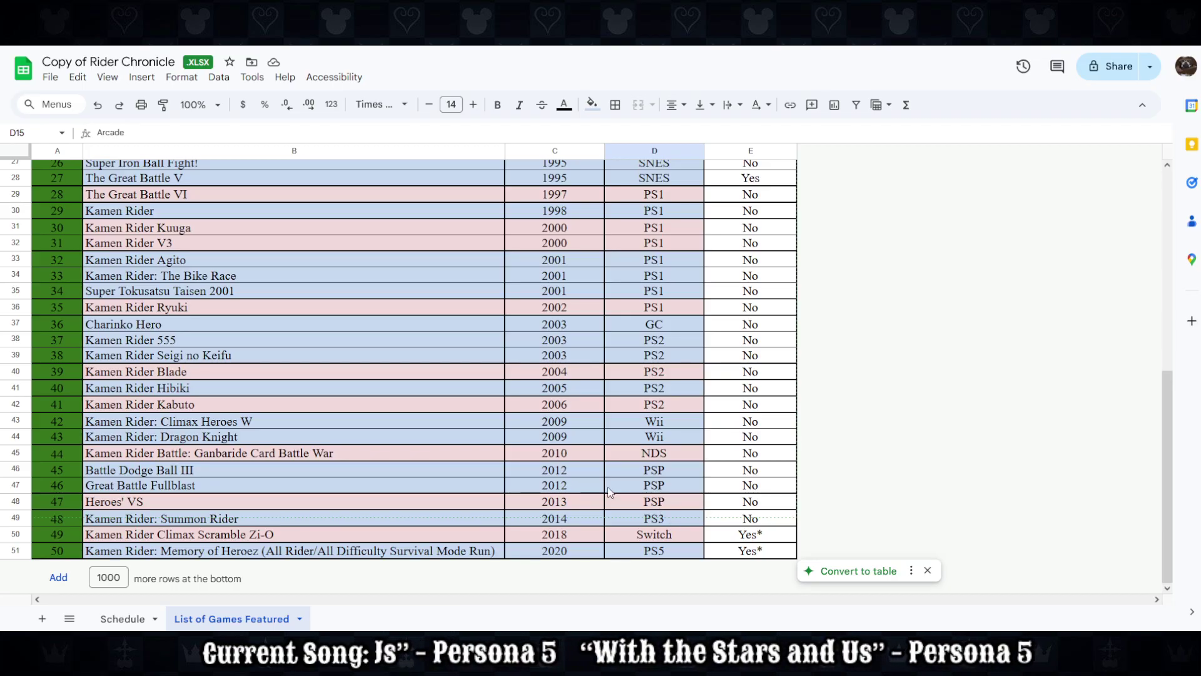
left_click(693, 523)
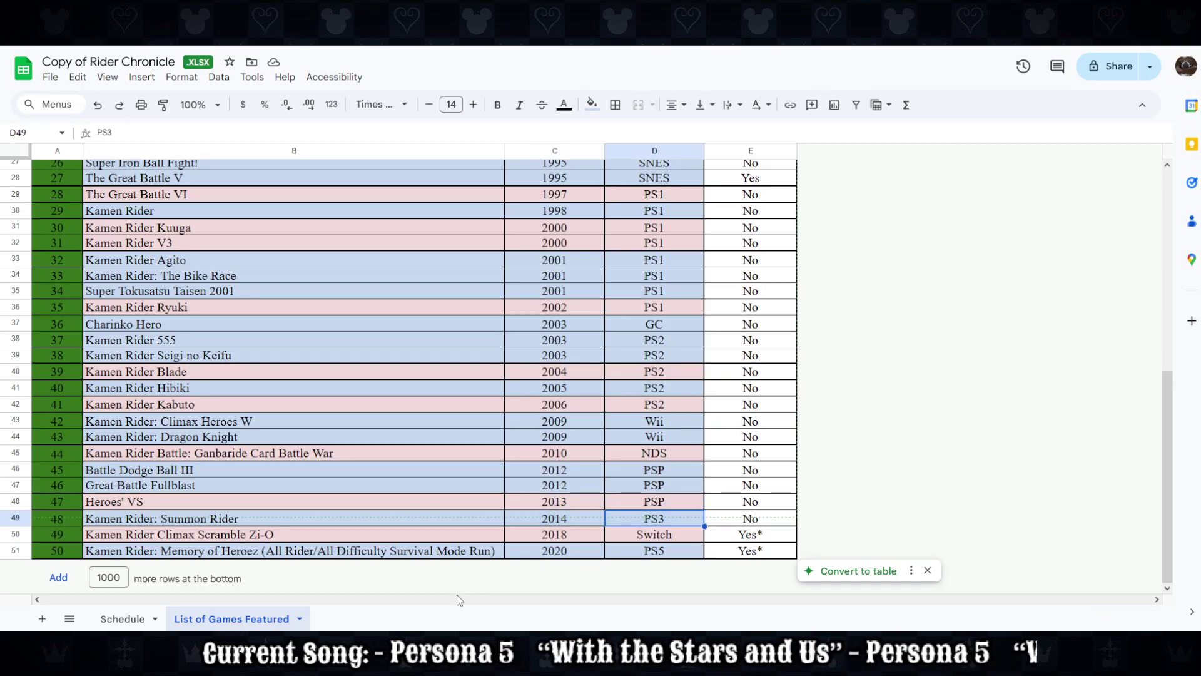
scroll(636, 483, "up", 7)
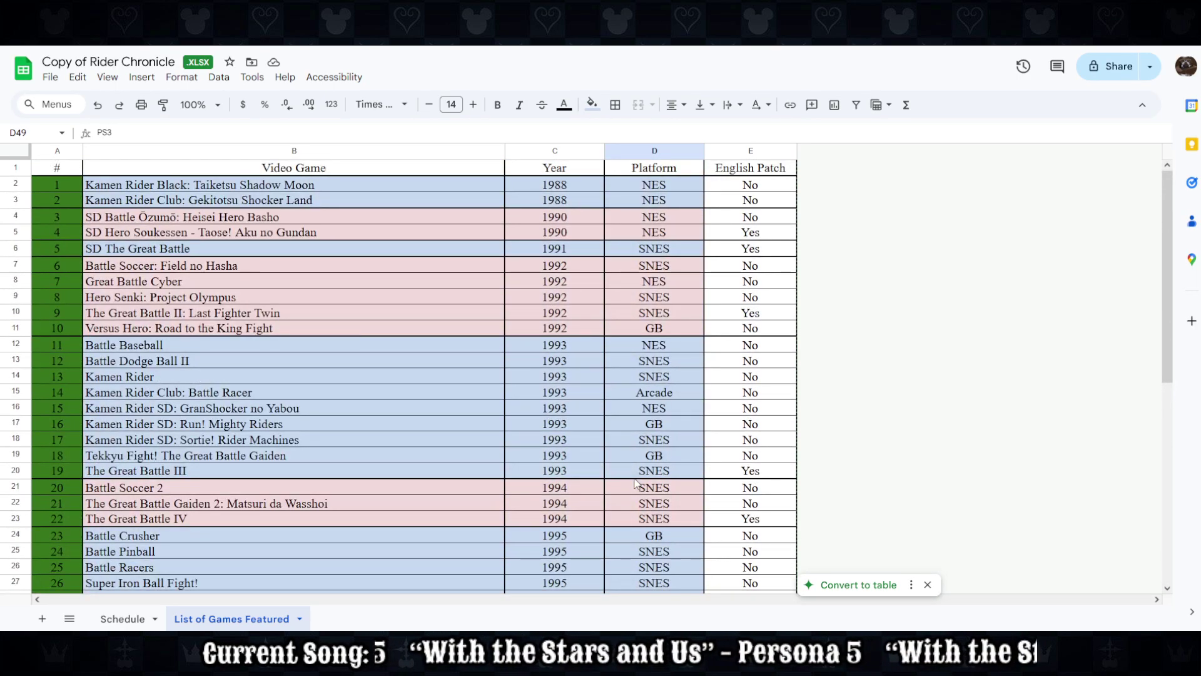
scroll(641, 470, "down", 7)
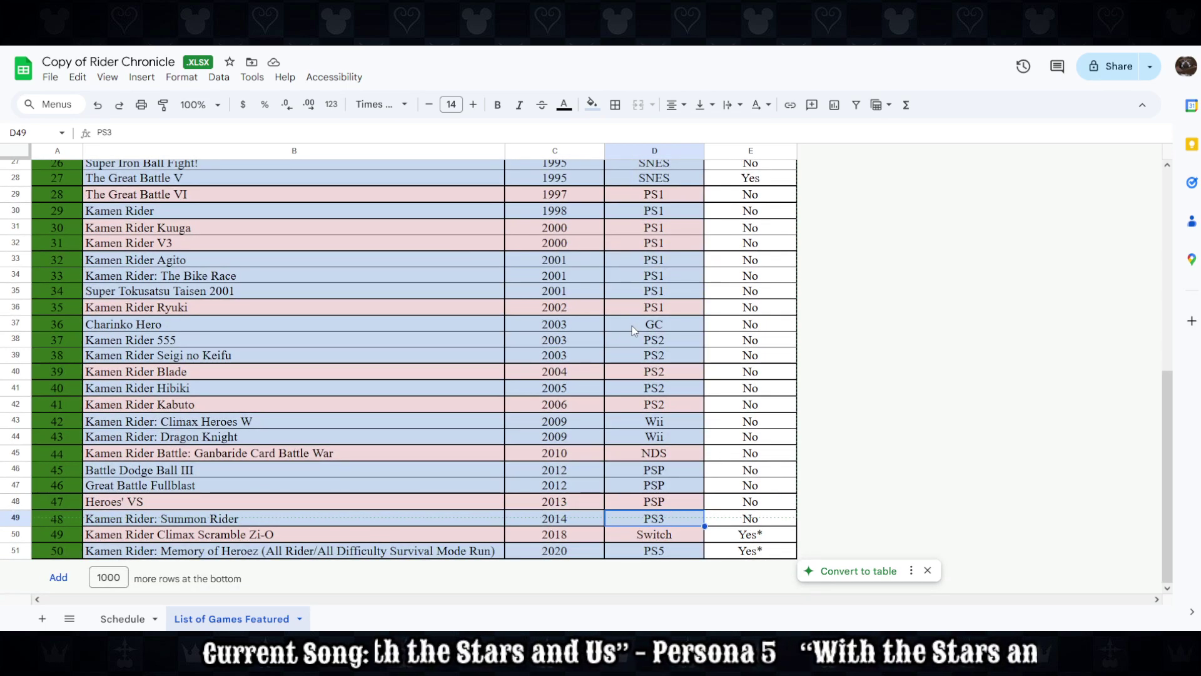
- Highlight the platforms in D37:D51, and highlight the years and platforms of all listed games in C2:D51
left_click_drag(633, 325, 630, 550)
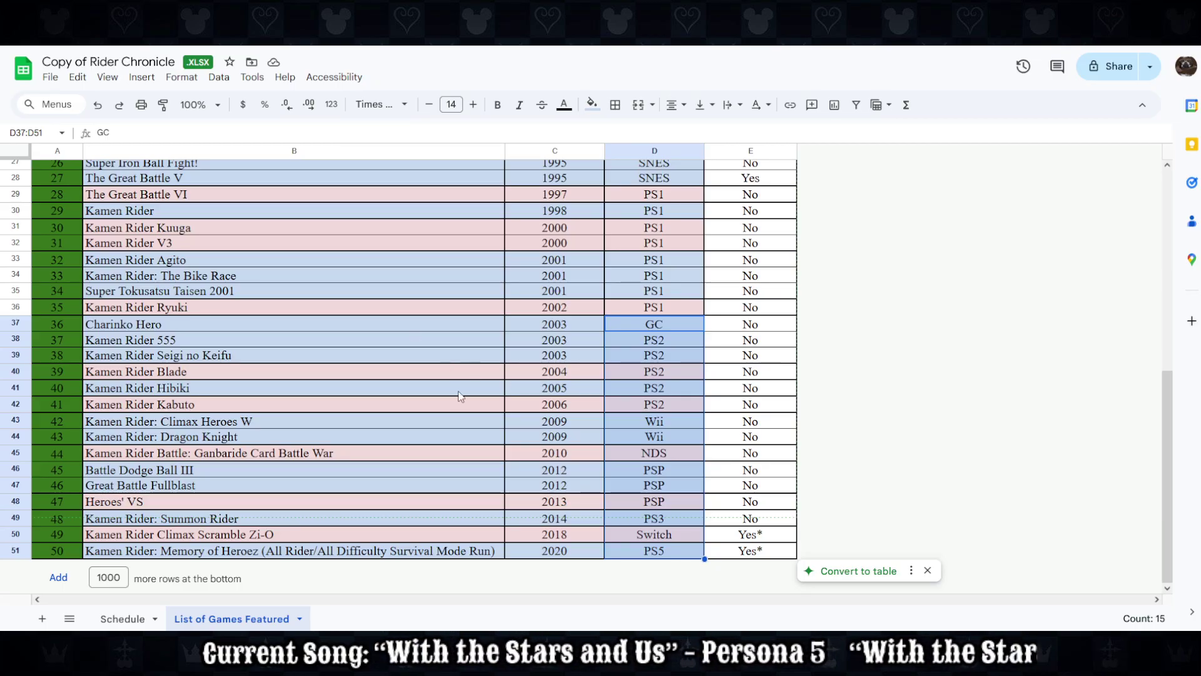
scroll(341, 501, "up", 4)
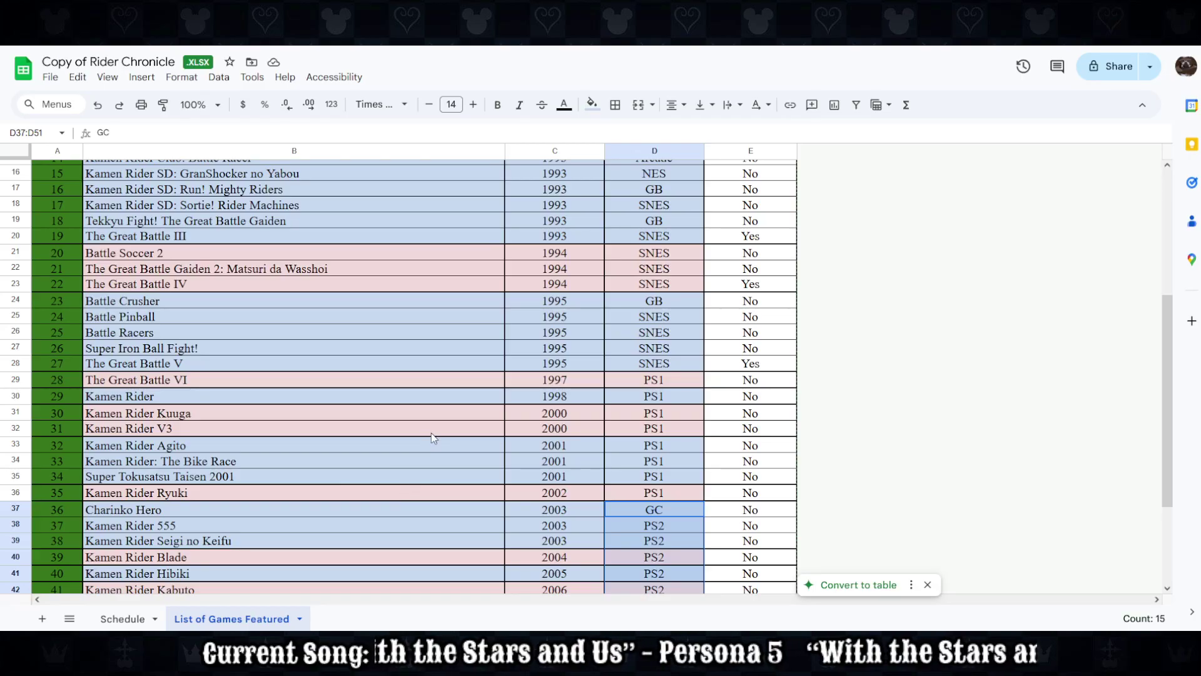
scroll(431, 436, "up", 4)
scroll(431, 436, "up", 1)
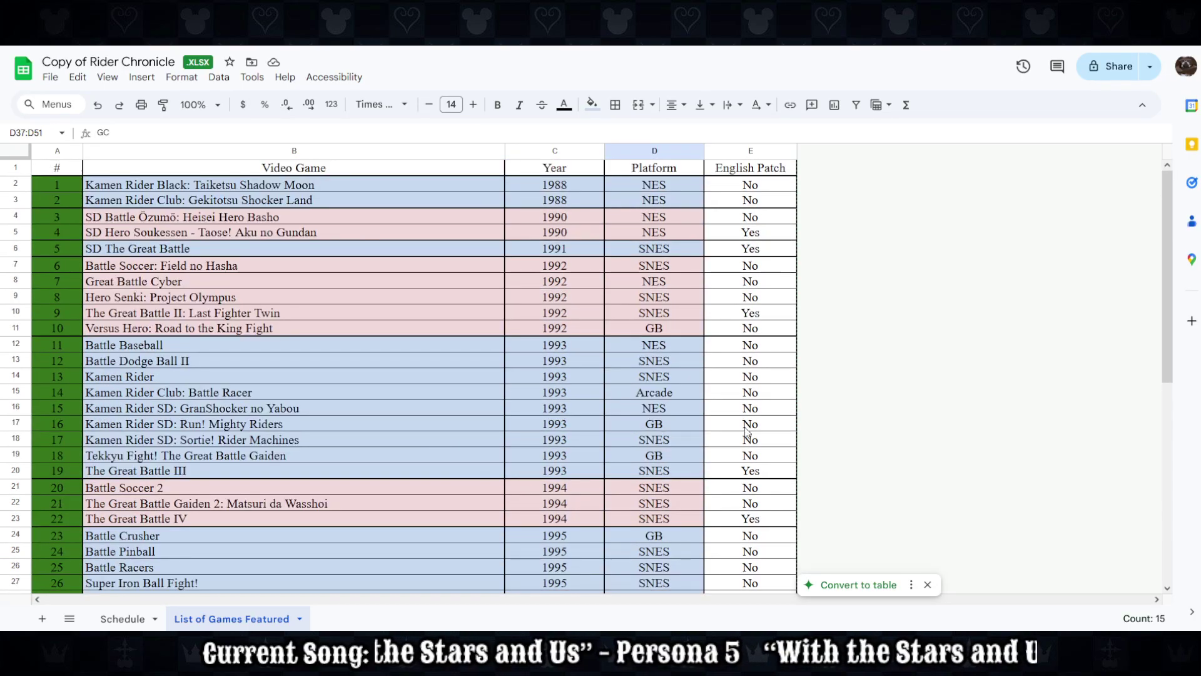
scroll(644, 382, "down", 9)
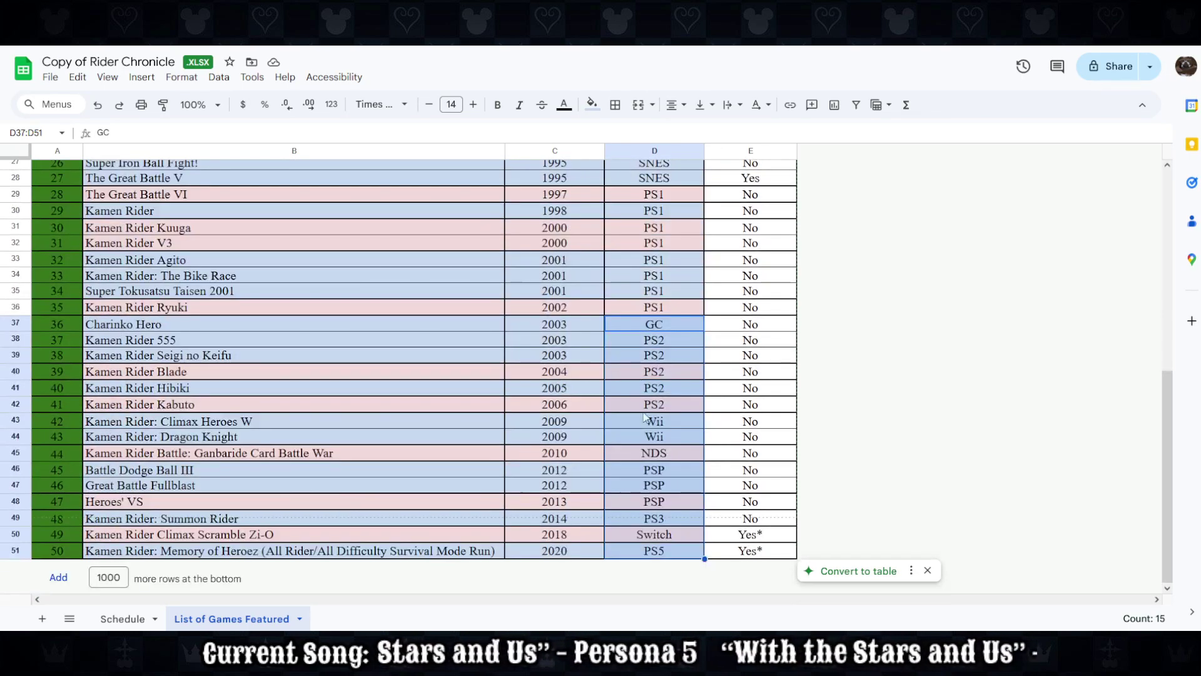
left_click_drag(648, 552, 555, 406)
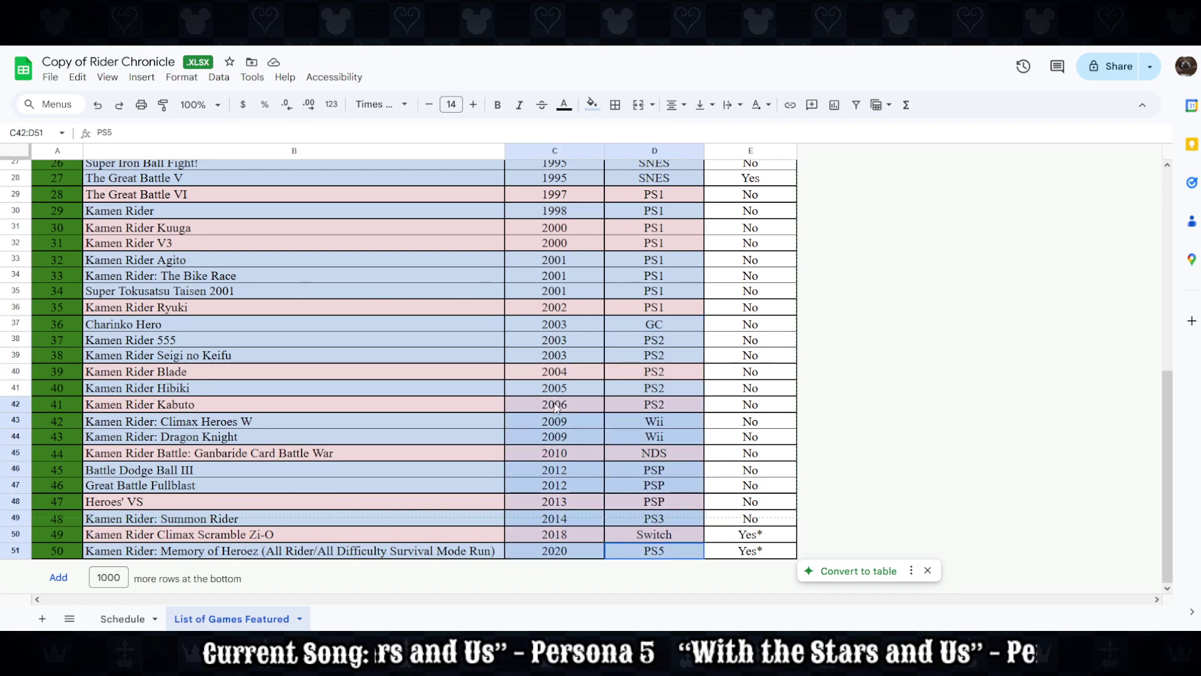
scroll(555, 407, "up", 6)
scroll(555, 407, "up", 3)
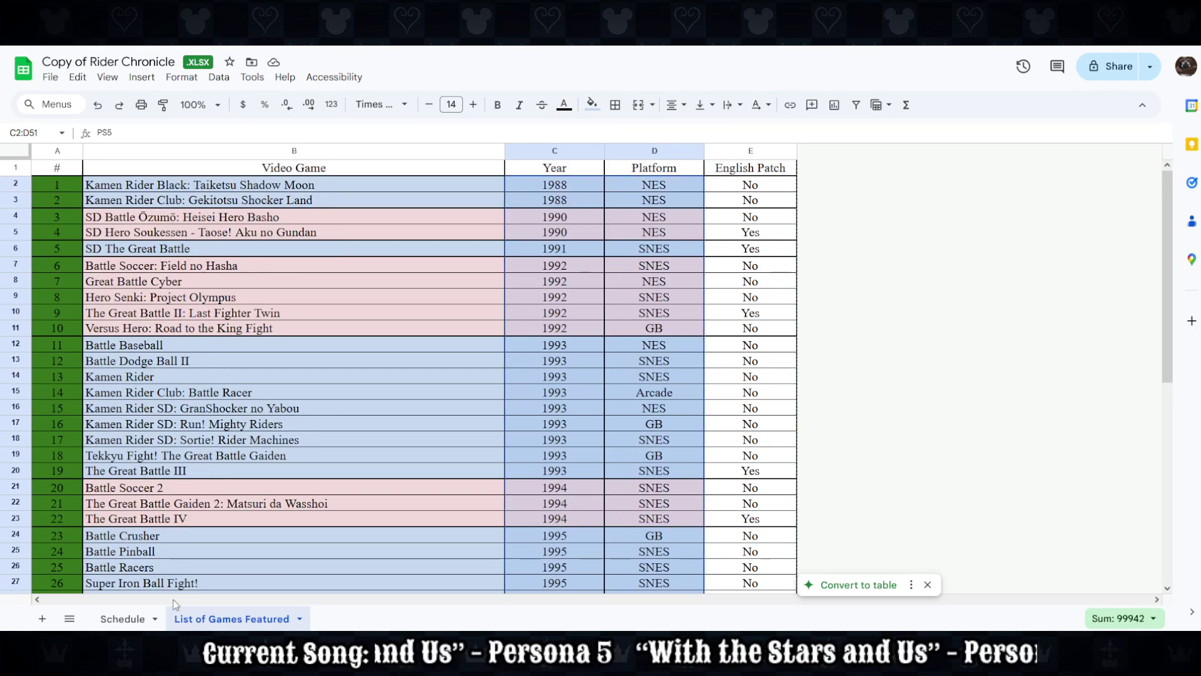
- Open the Schedule sheet and examine the weekly game pairings from Week 1 through the three Week 24 games and the Week 25 run
left_click(156, 616)
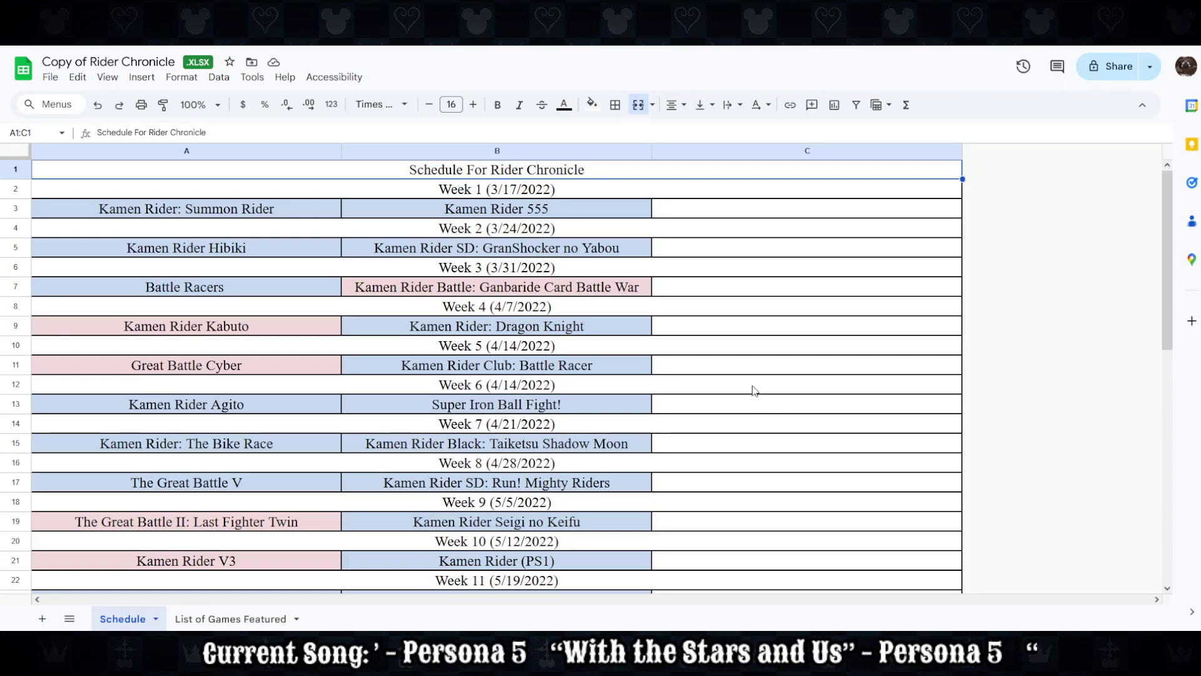
scroll(755, 391, "down", 2)
scroll(755, 391, "down", 3)
scroll(738, 385, "up", 5)
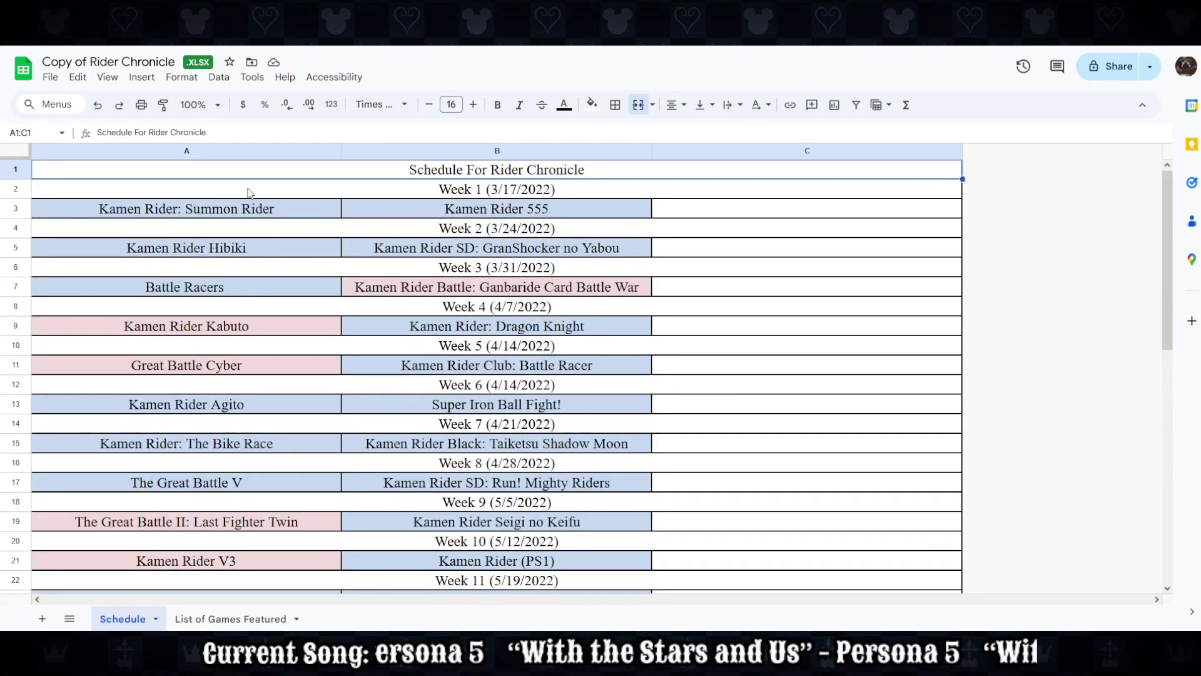
left_click_drag(269, 210, 494, 209)
scroll(549, 380, "down", 9)
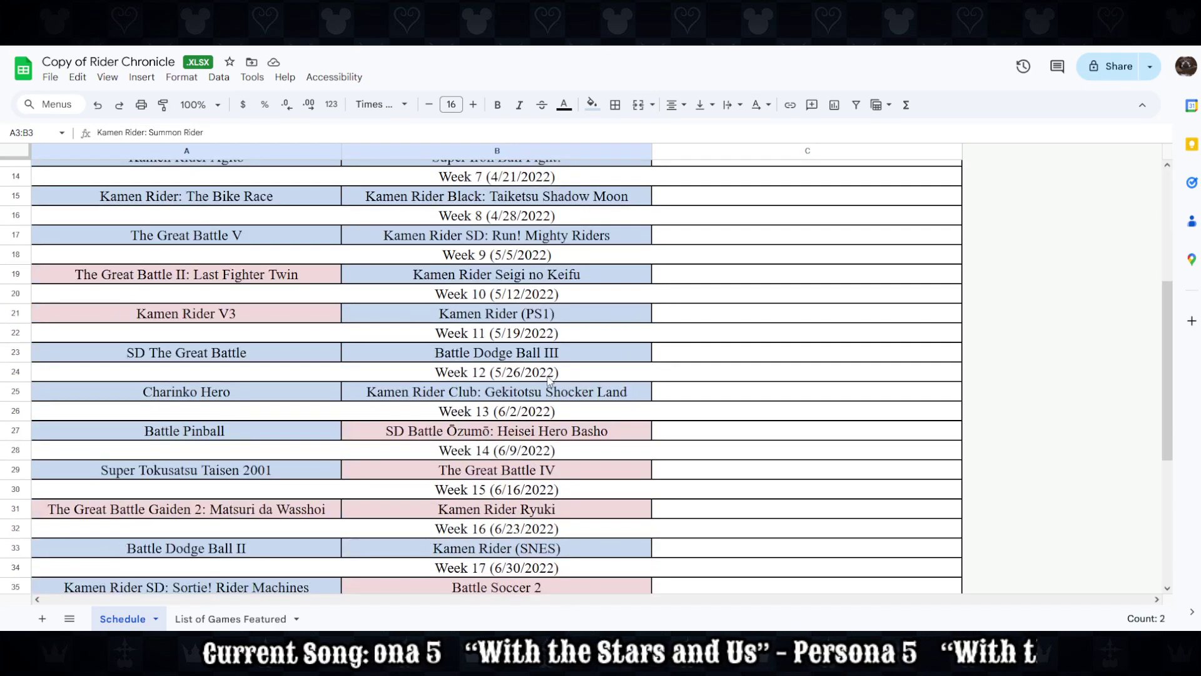
scroll(549, 379, "down", 2)
left_click_drag(338, 472, 737, 473)
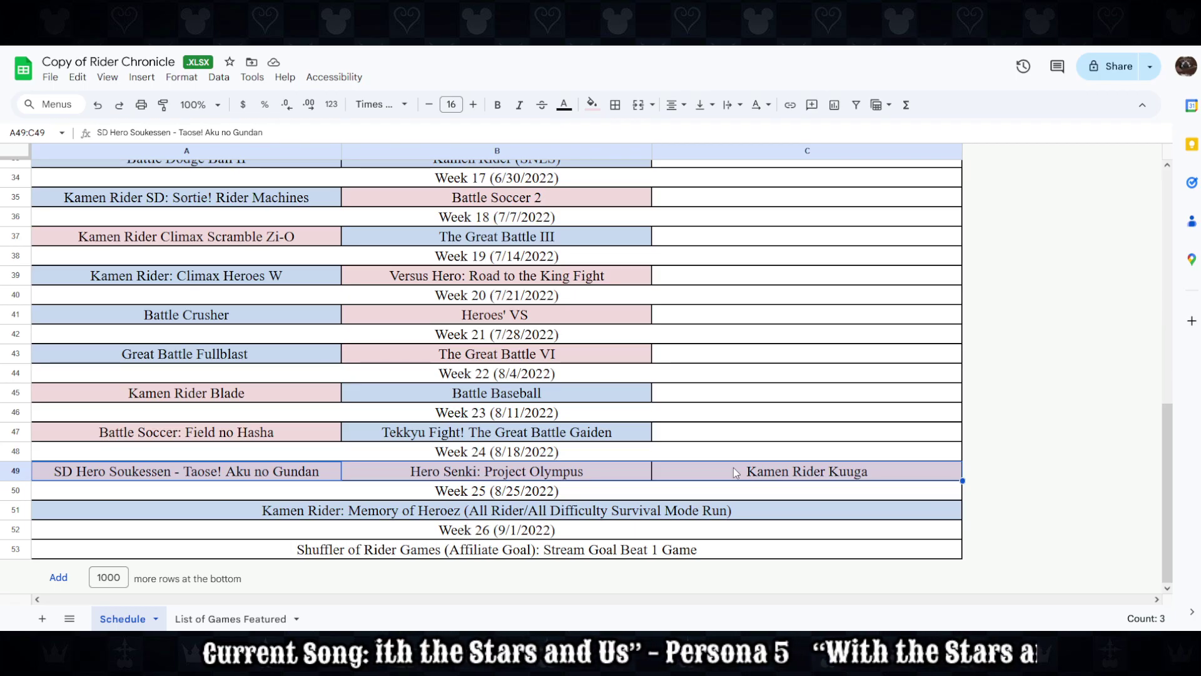
left_click(691, 511)
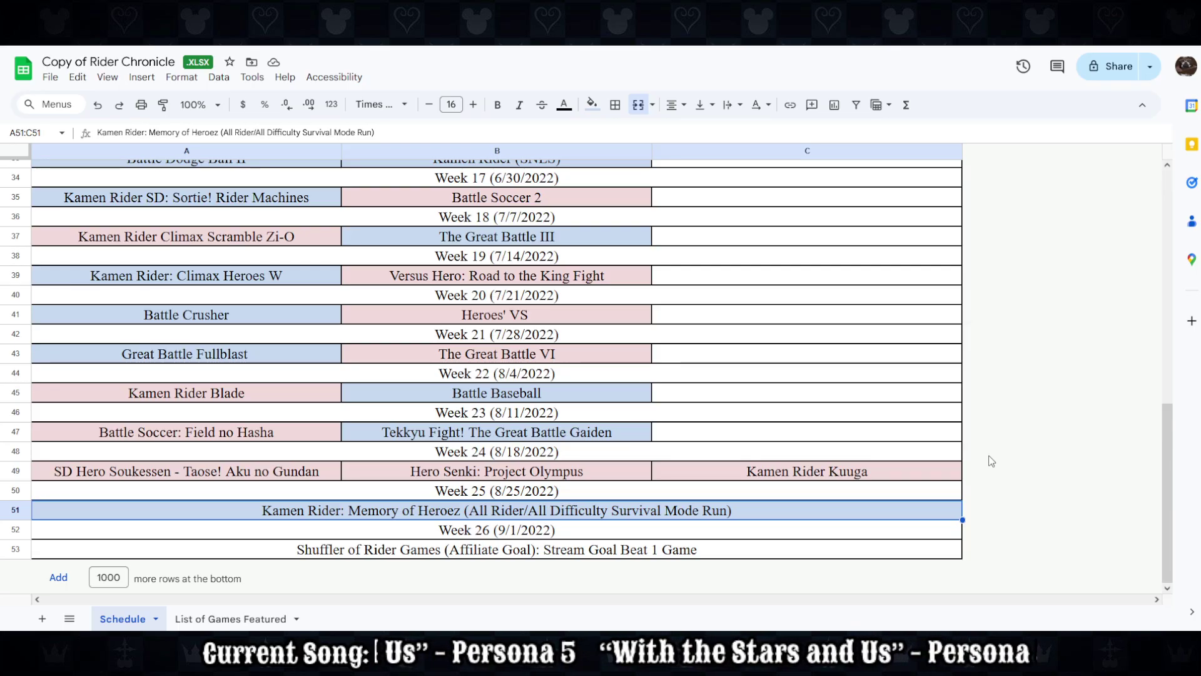
scroll(669, 434, "up", 5)
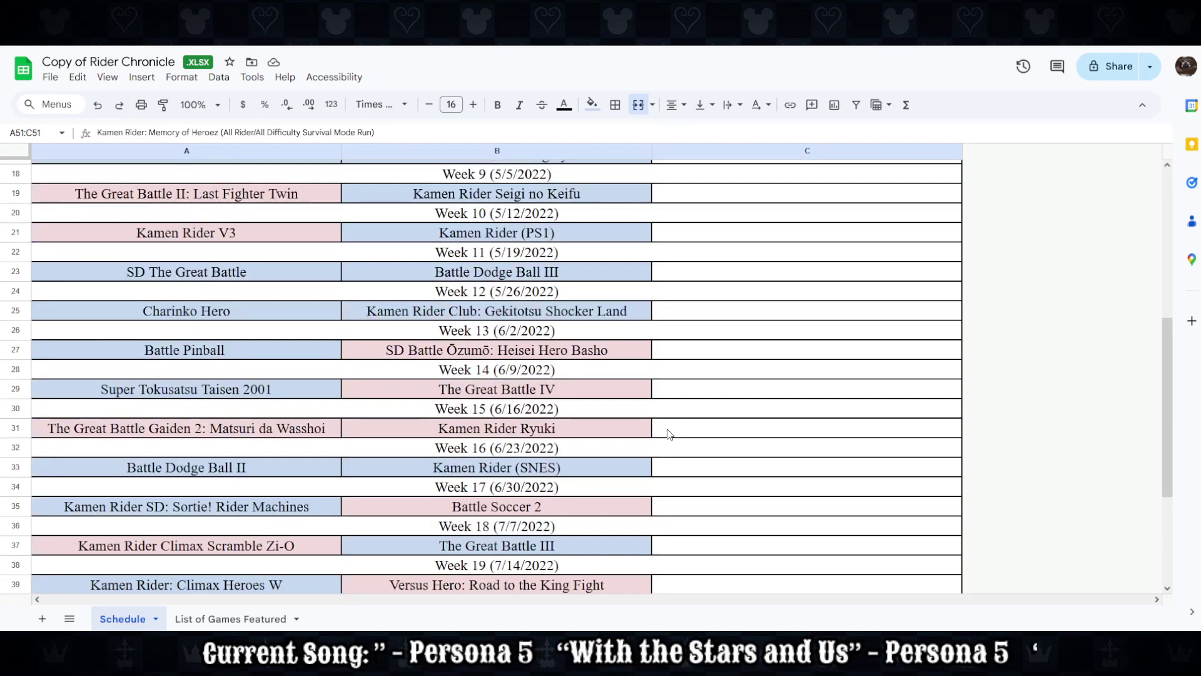
scroll(669, 433, "up", 5)
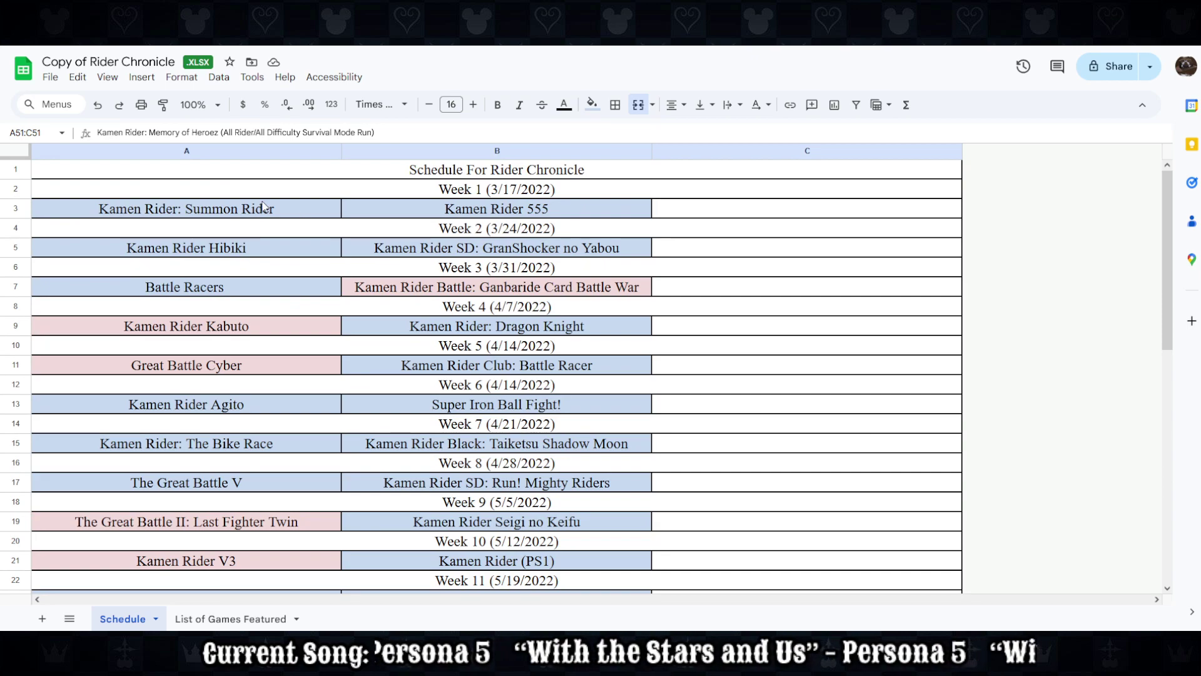
- Highlight the scheduled games from Week 1 through Week 25 in A3:C51 and reread the weekly entries between them
left_click_drag(263, 206, 788, 511)
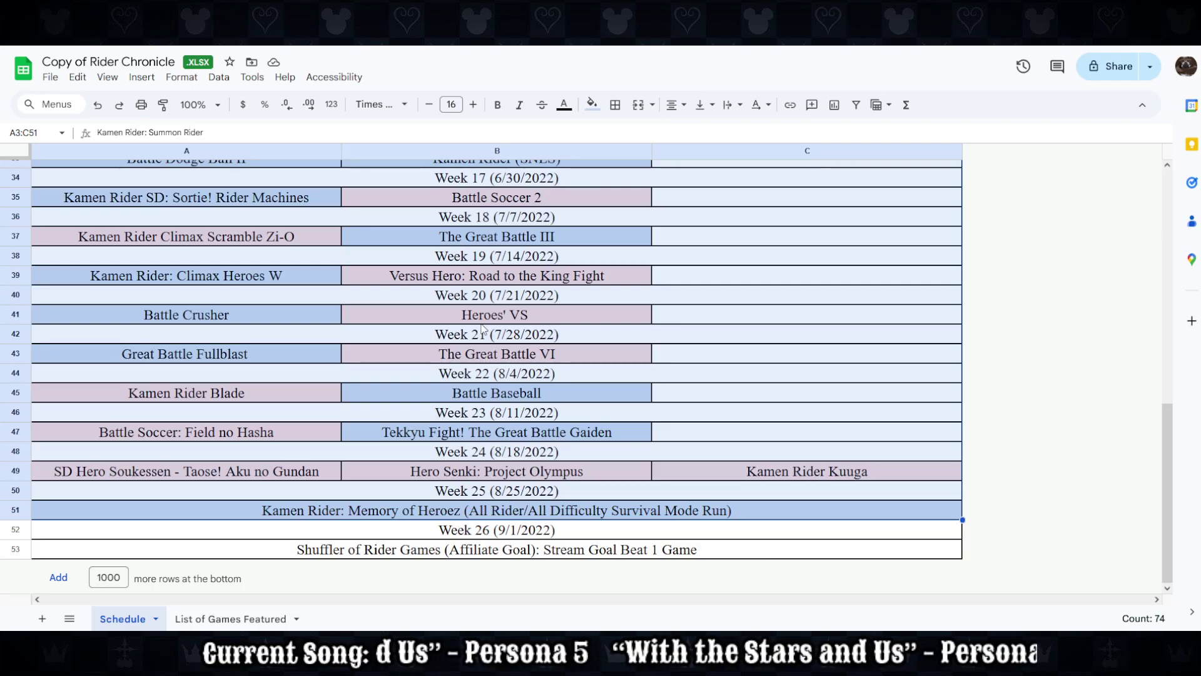
left_click(764, 399)
scroll(433, 363, "up", 3)
scroll(433, 363, "up", 1)
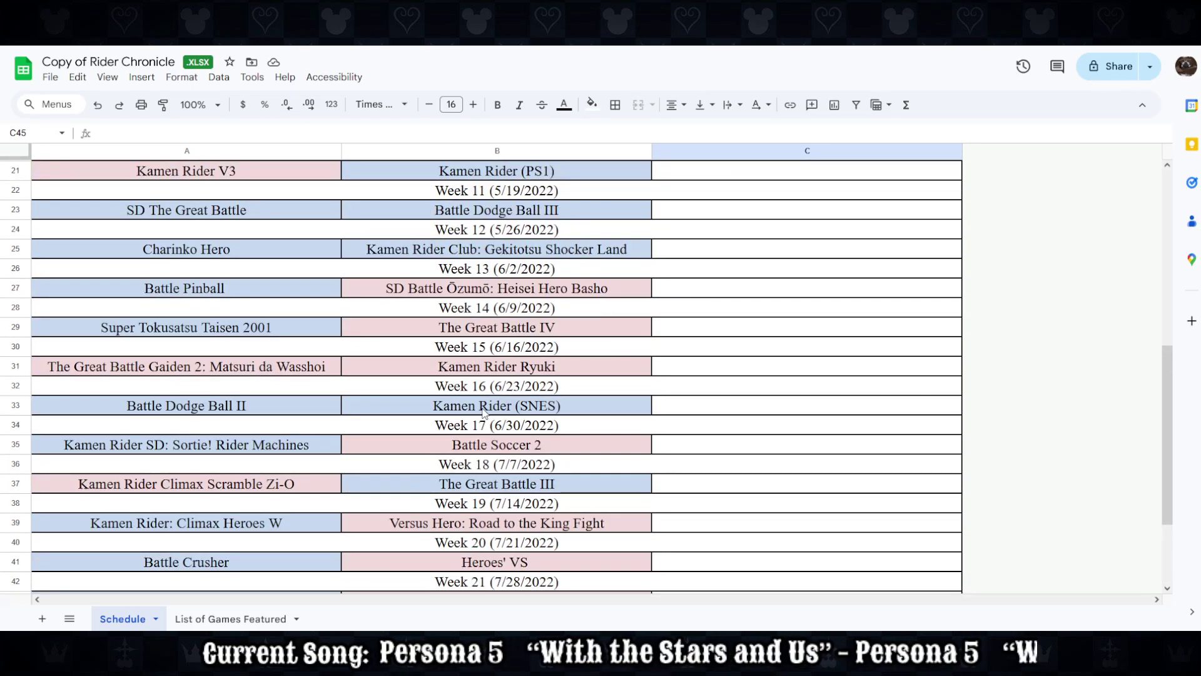
scroll(403, 391, "up", 2)
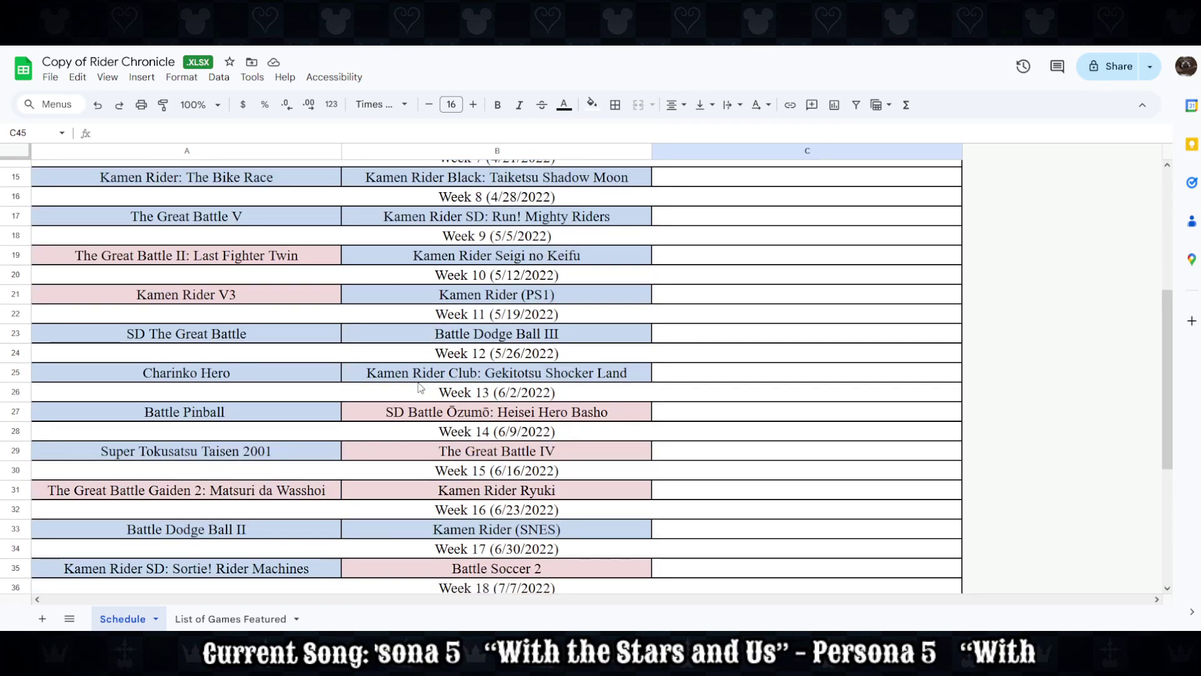
scroll(420, 387, "up", 2)
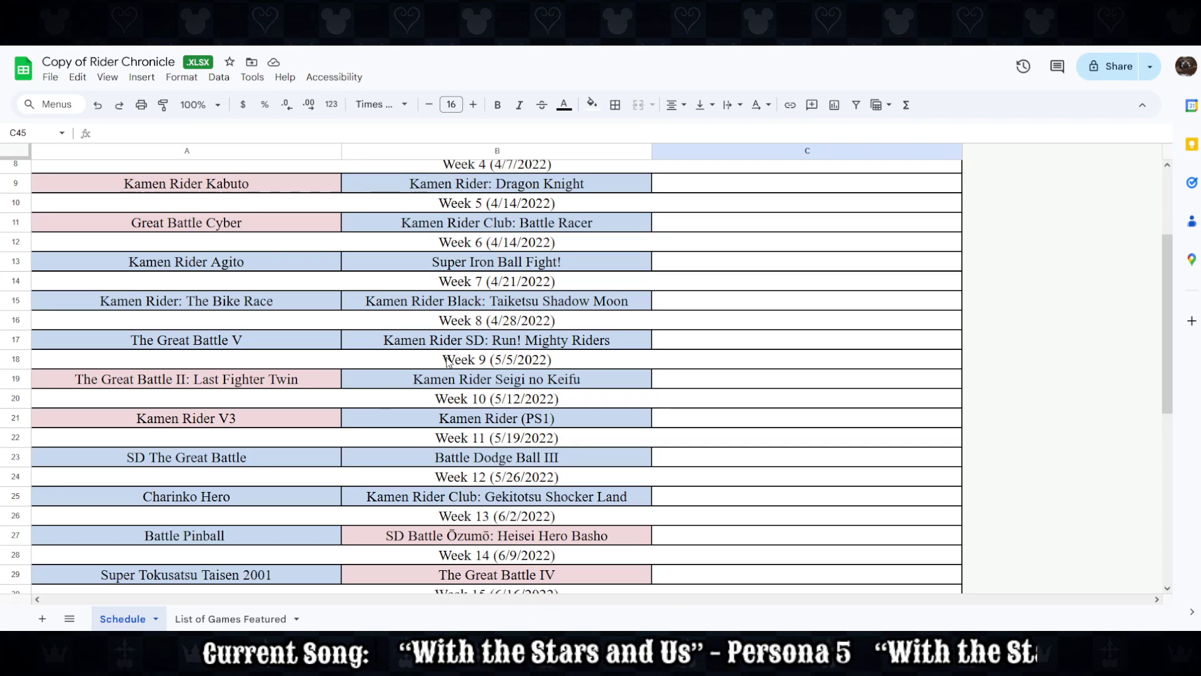
scroll(446, 361, "down", 6)
scroll(446, 358, "up", 2)
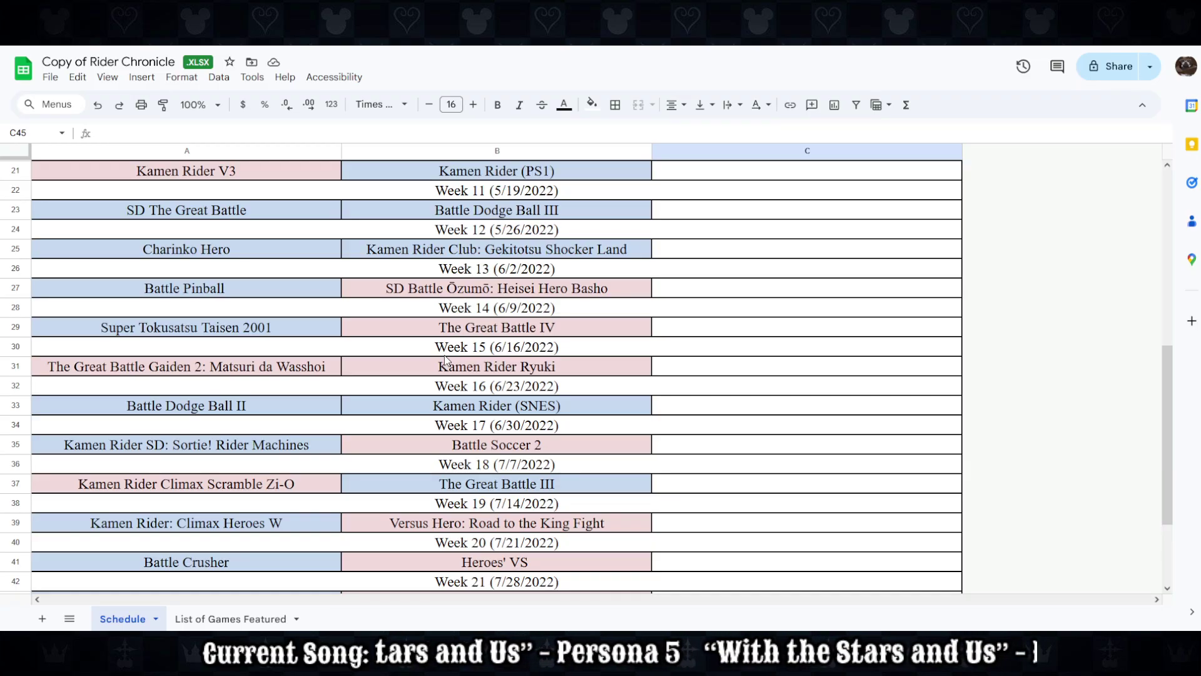
scroll(444, 354, "down", 5)
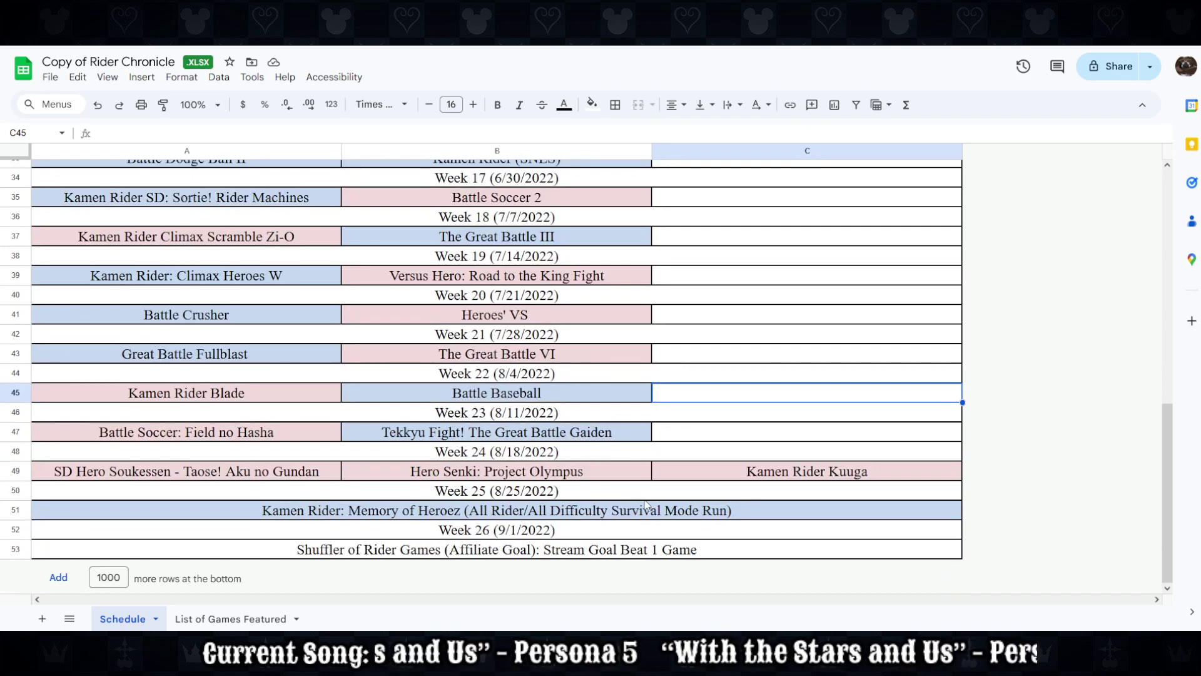
- Highlight the Hero Senki: Project Olympus entry, and highlight the schedule from Kamen Rider Kuuga back to Week 1 in A2:C49
left_click(514, 477)
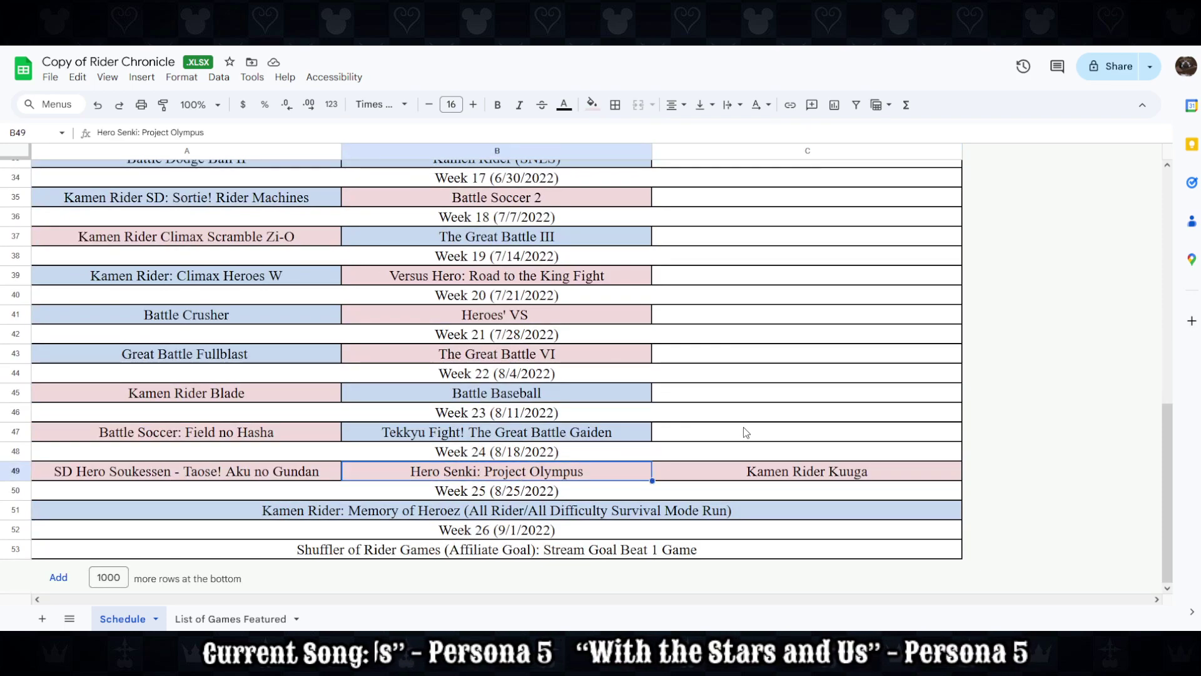
left_click_drag(767, 475, 343, 173)
scroll(319, 350, "up", 7)
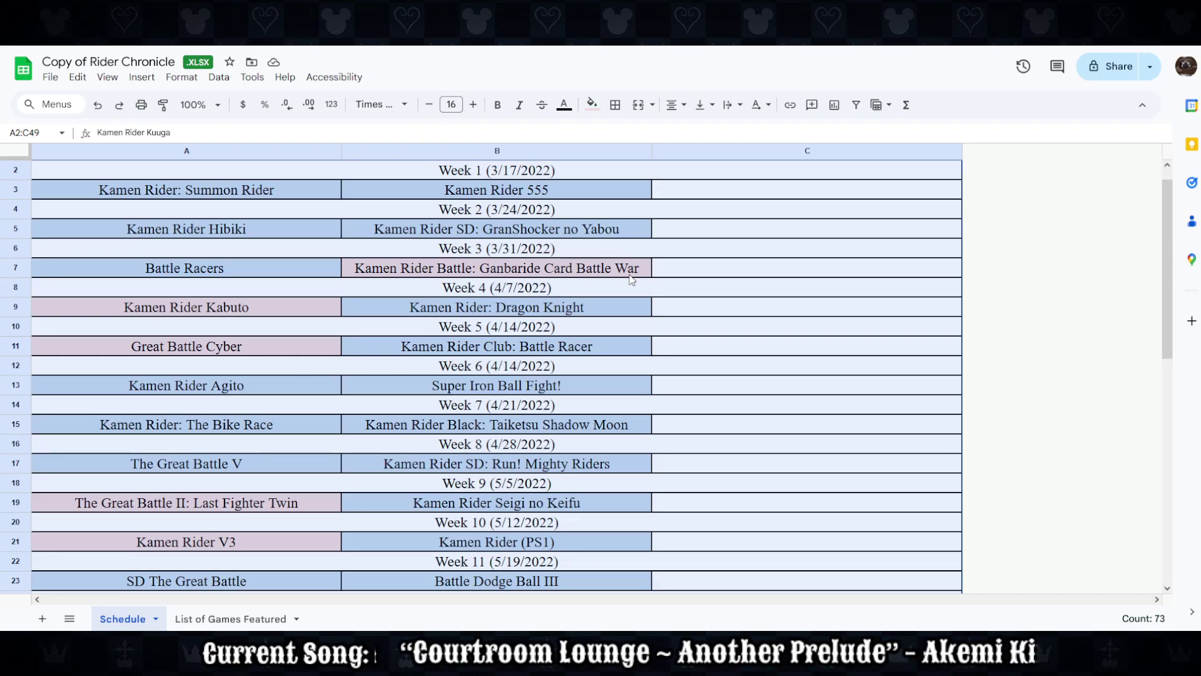
- Return to the List of Games Featured sheet and examine the two 1988 NES games and the 1990 to 1993 titles
left_click(270, 614)
left_click(333, 219)
left_click_drag(316, 181, 745, 207)
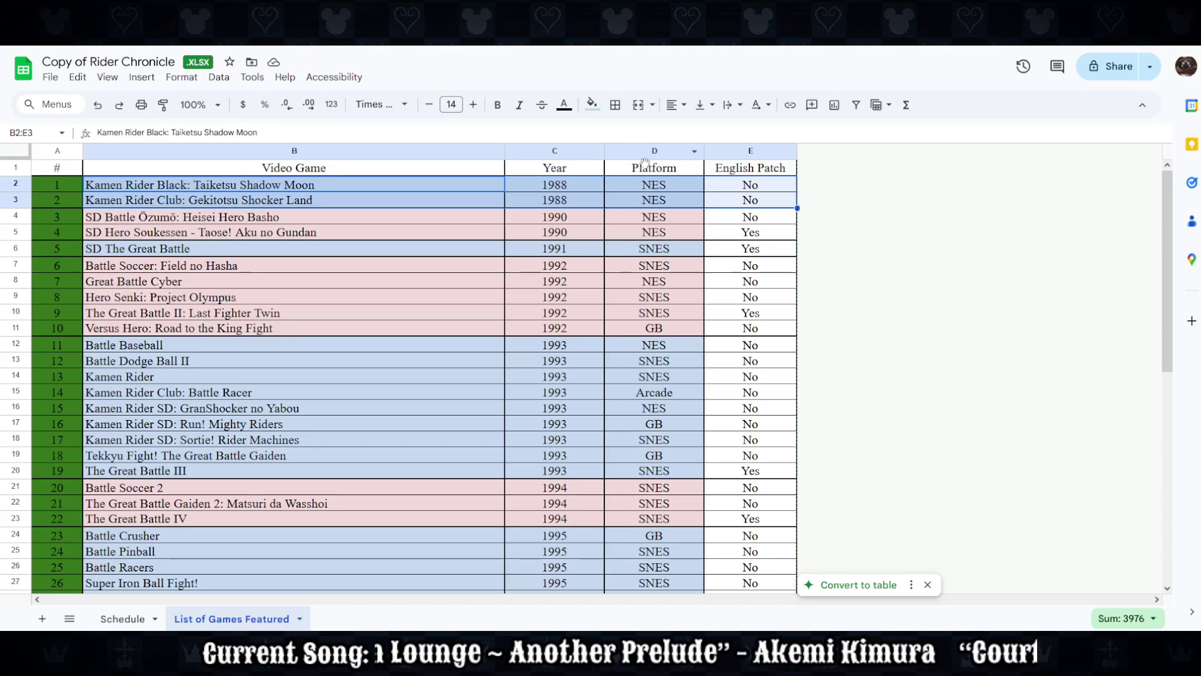
left_click_drag(426, 219, 657, 470)
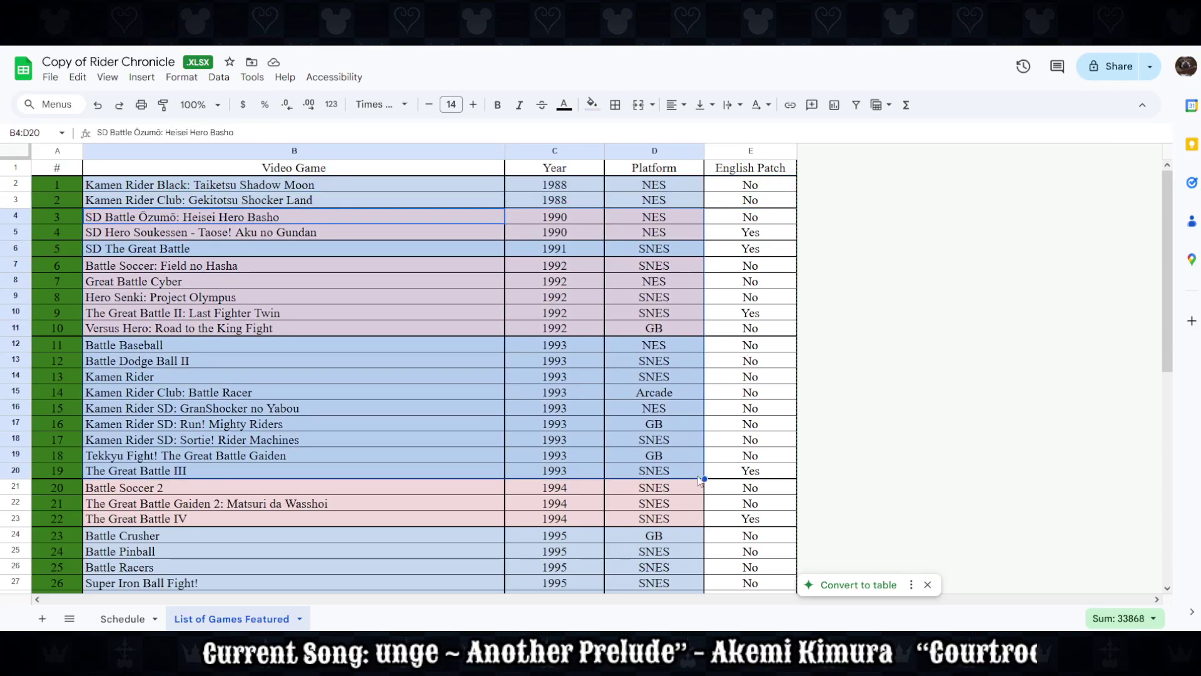
left_click_drag(676, 201, 352, 187)
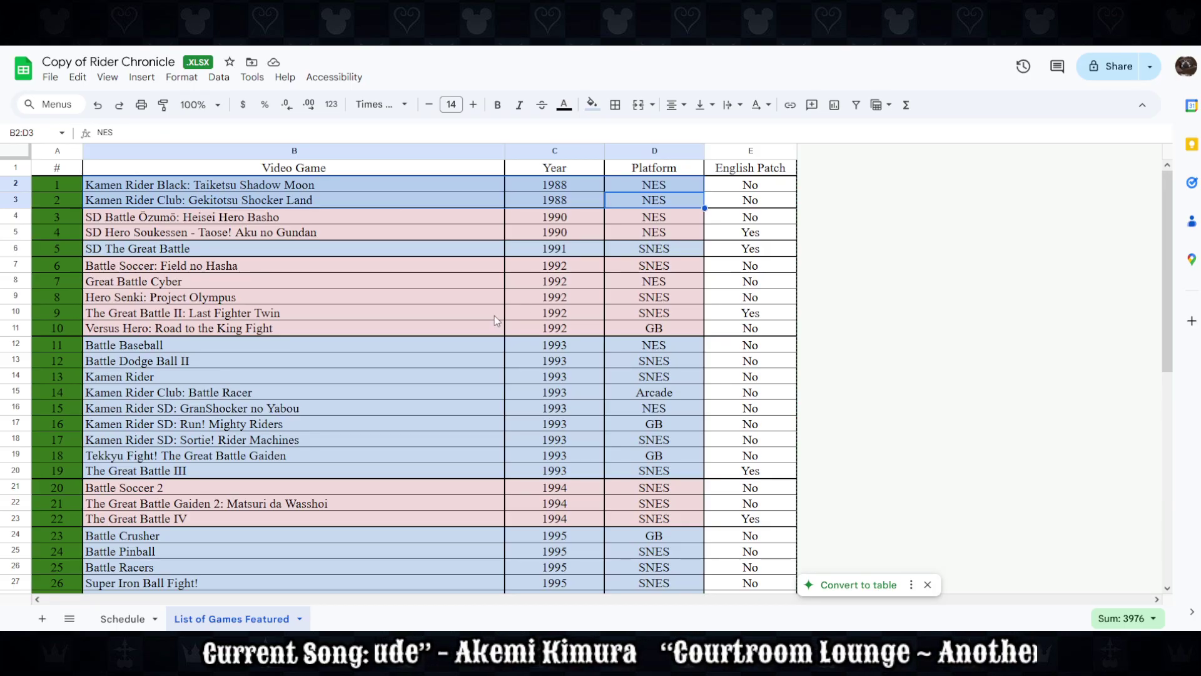
scroll(430, 287, "down", 3)
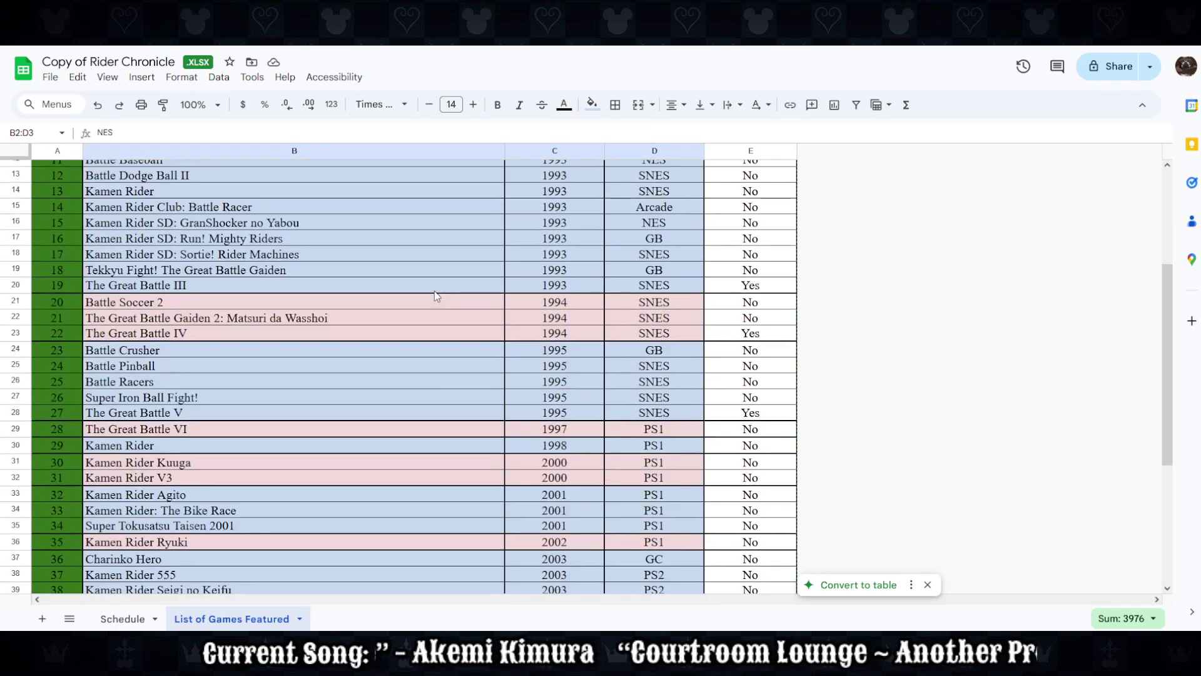
scroll(434, 290, "up", 3)
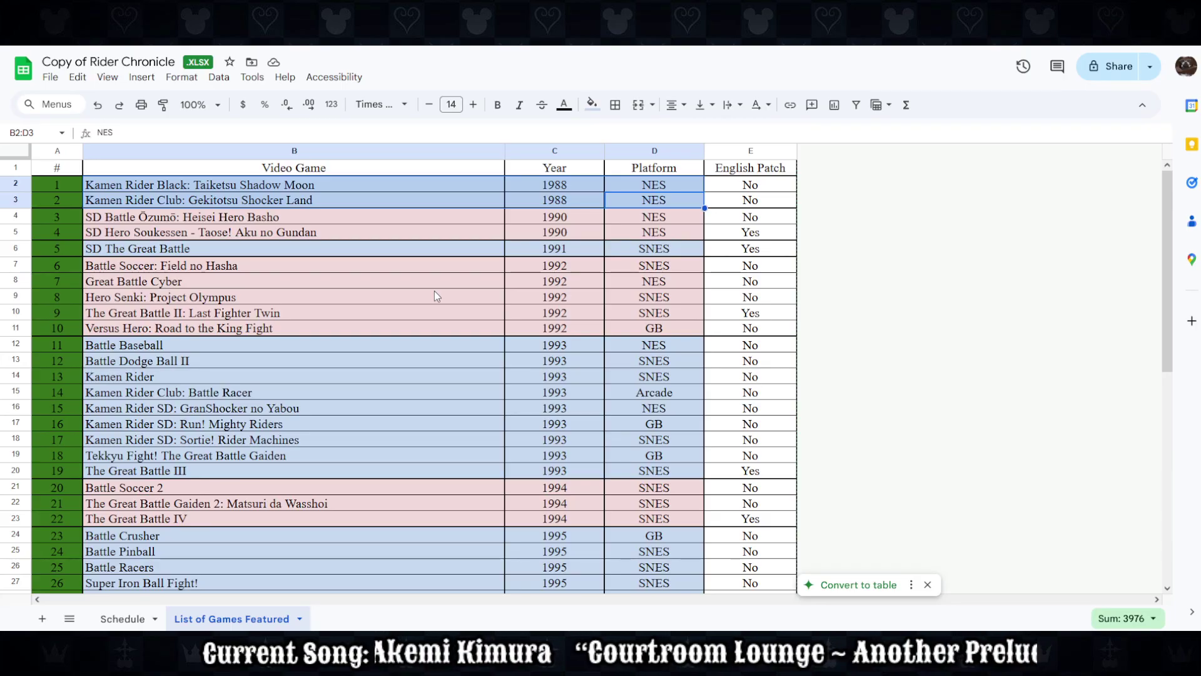